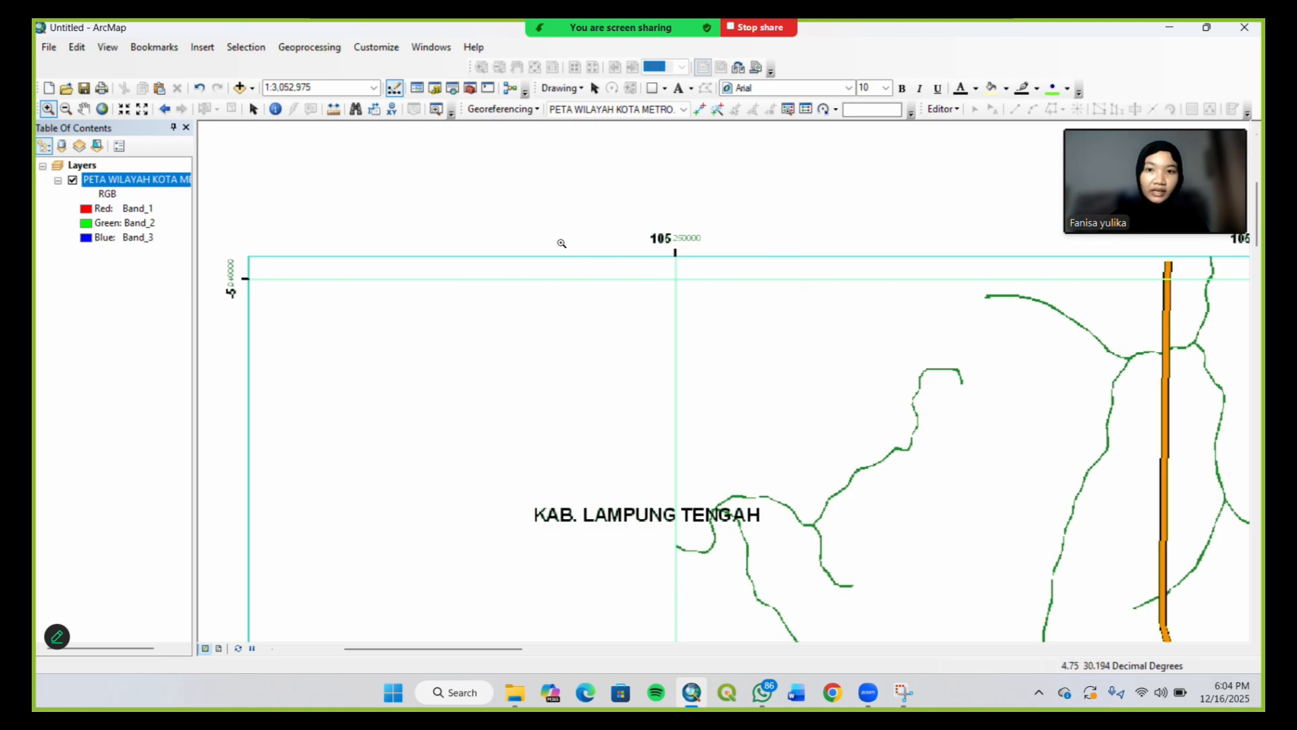
Place the first georeferencing control point on the map's northwestern grid intersection, below the 105.250000 longitude label
{"action": "left_click_drag", "start_coordinate": [561, 242], "coordinate": [811, 363]}
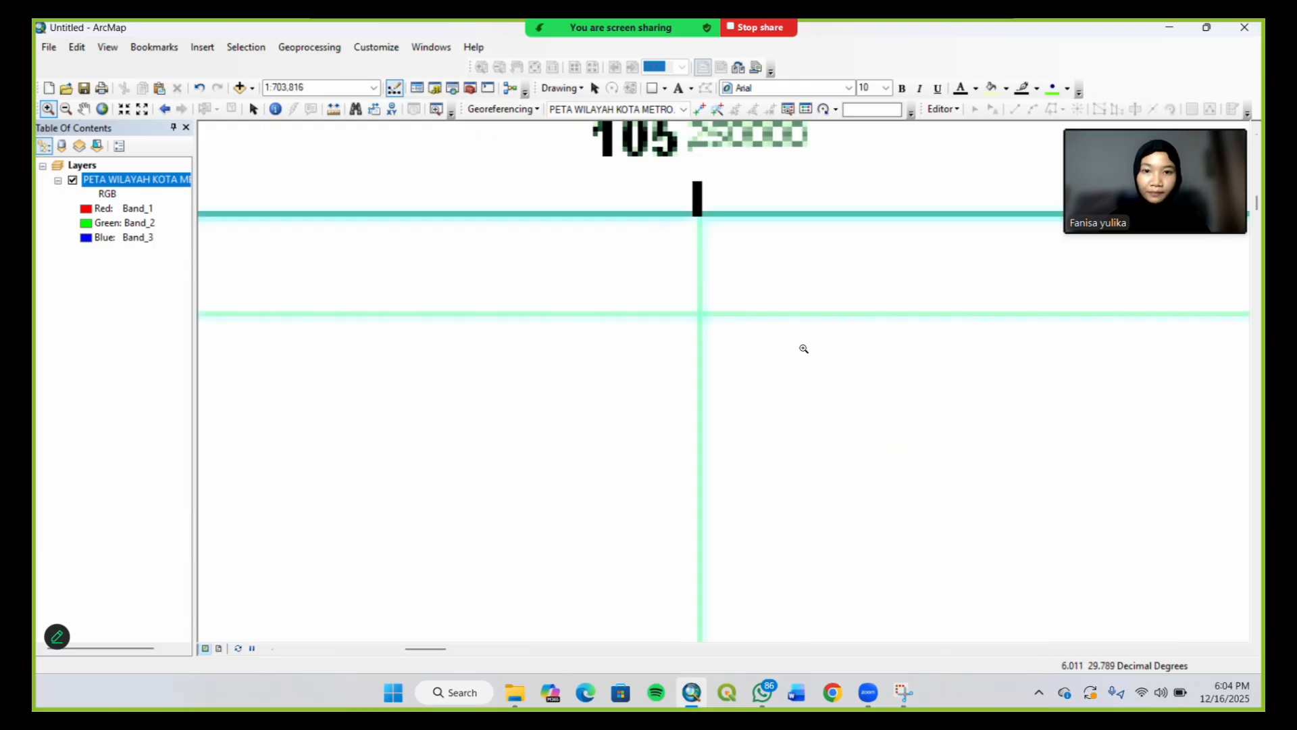
{"action": "left_click", "coordinate": [698, 114]}
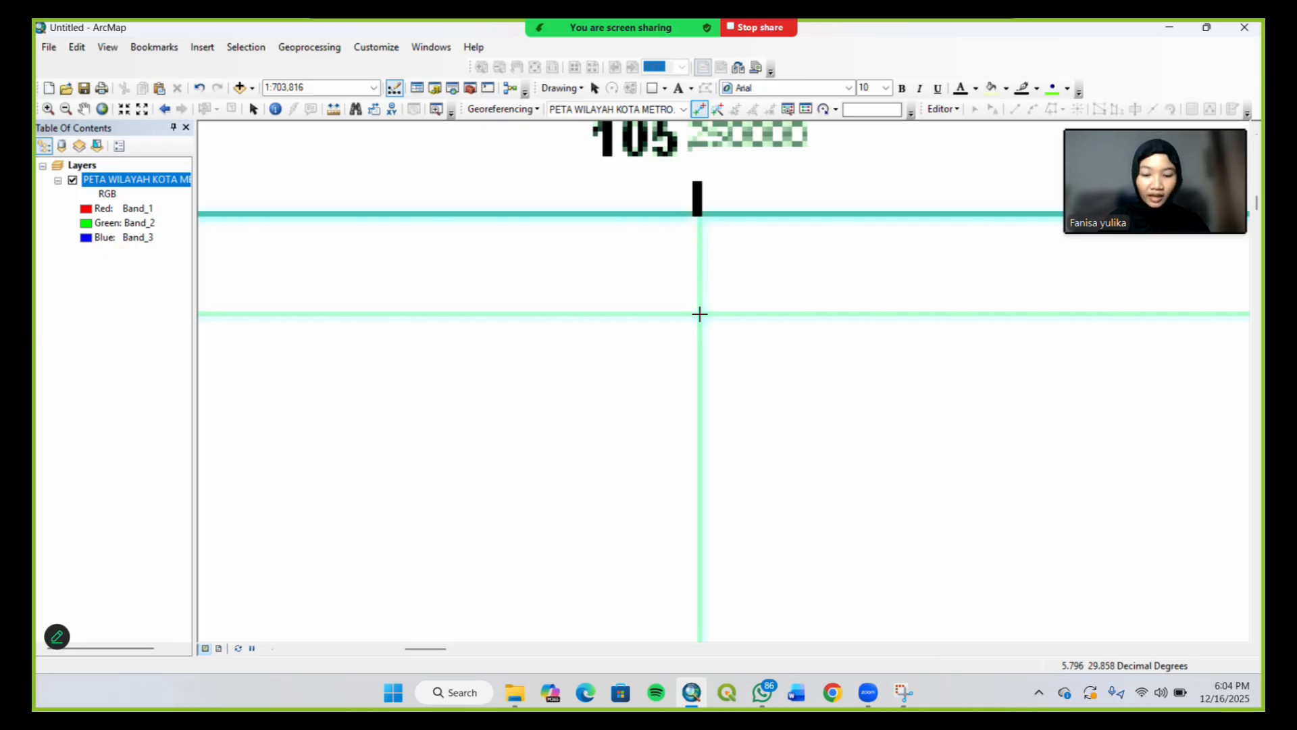
{"action": "left_click", "coordinate": [699, 314]}
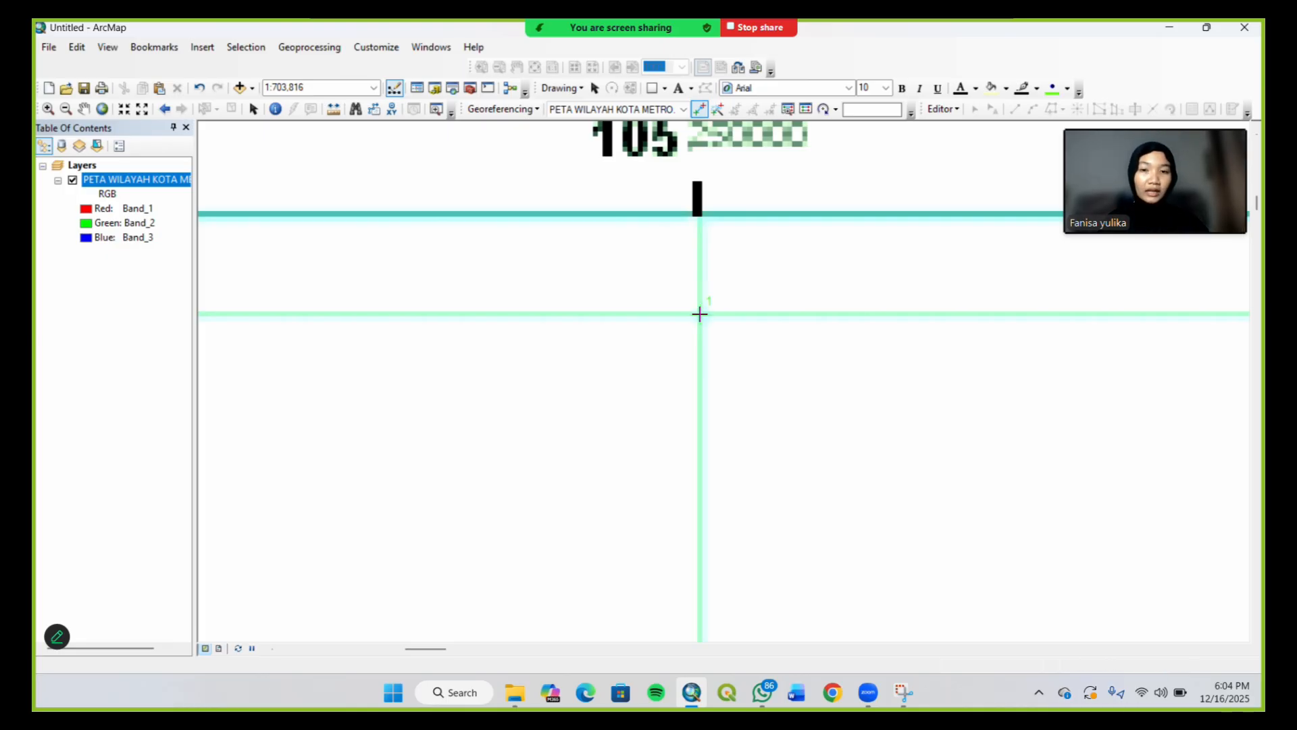
Assign the first control point the coordinates X 105.2500 and Y -5.0400
{"action": "right_click", "coordinate": [699, 313]}
{"action": "left_click", "coordinate": [730, 327]}
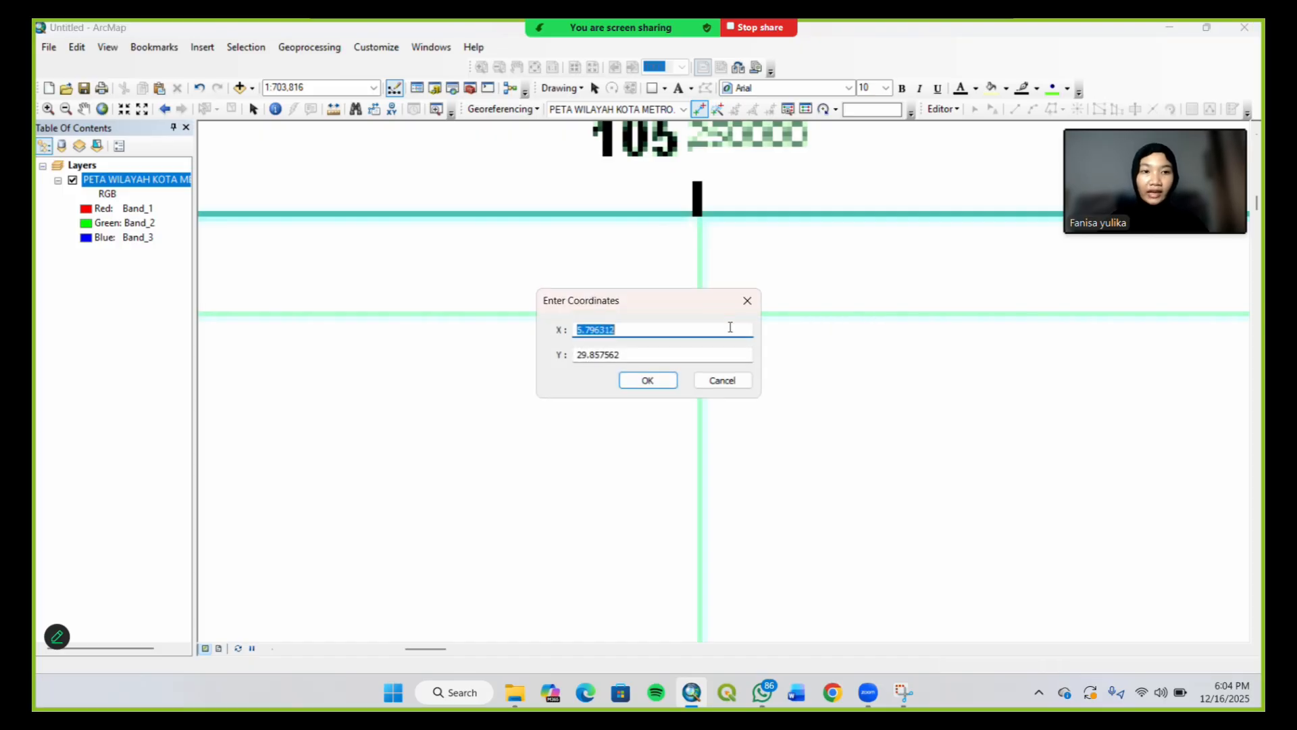
{"action": "key", "text": "BackSpace"}
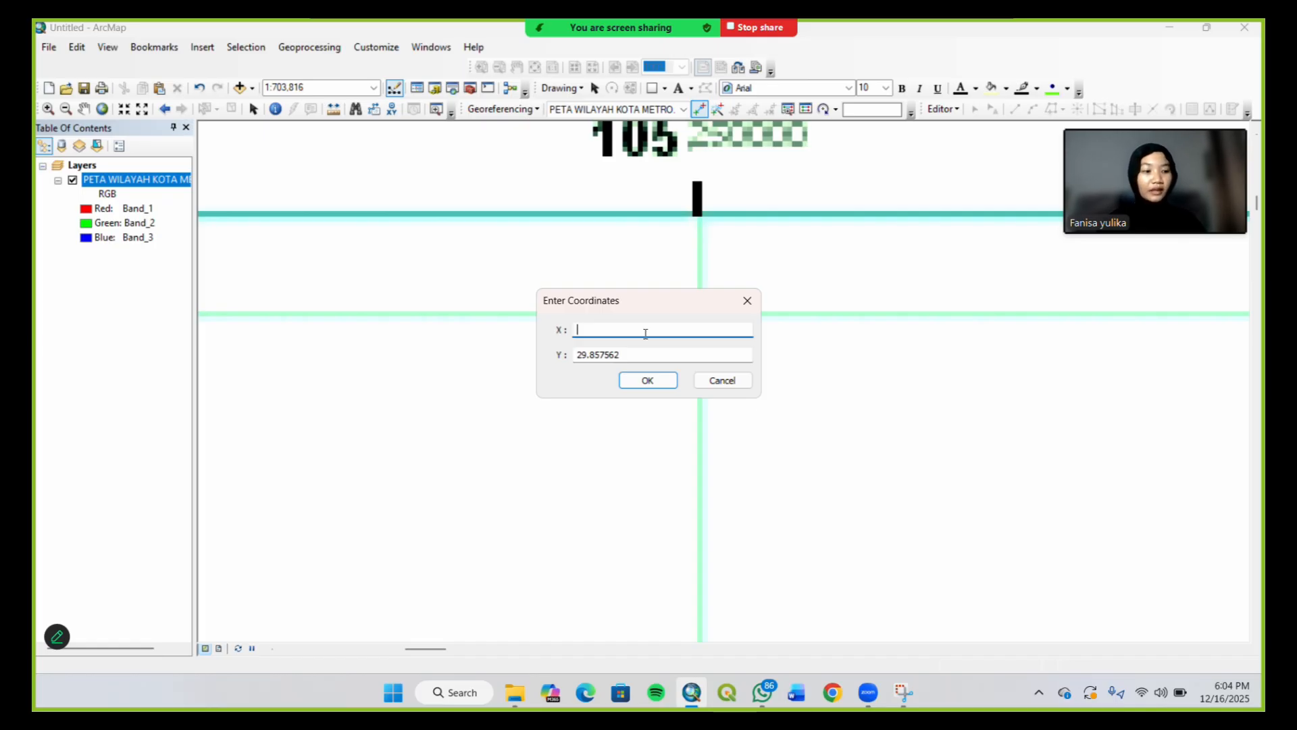
{"action": "type", "text": "105."}
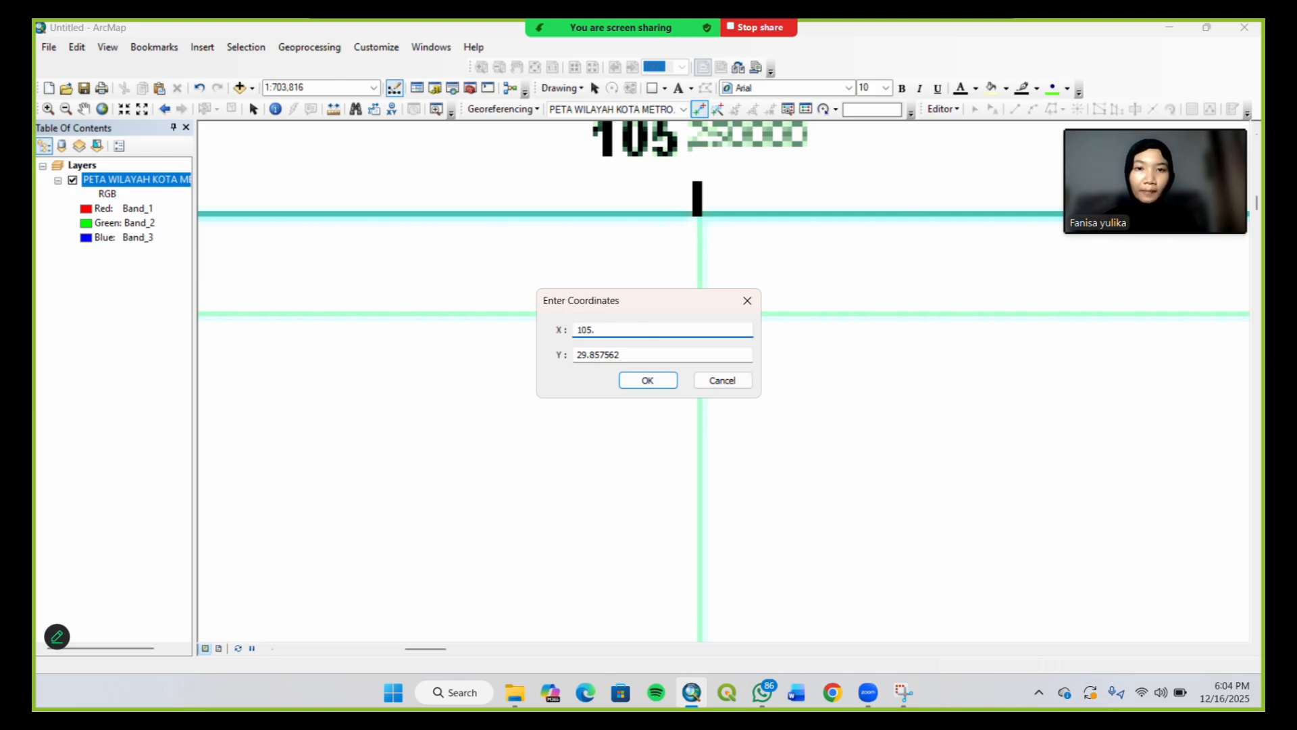
{"action": "type", "text": "2500"}
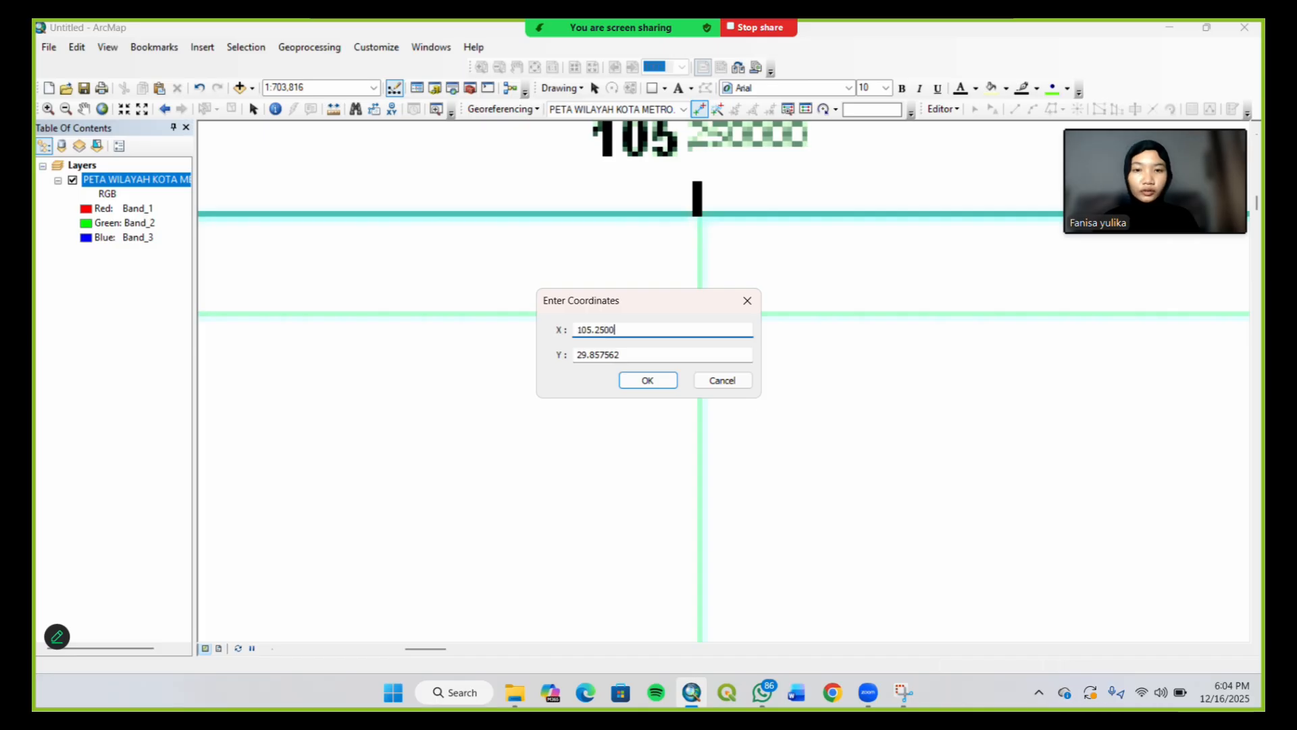
{"action": "left_click", "coordinate": [648, 351]}
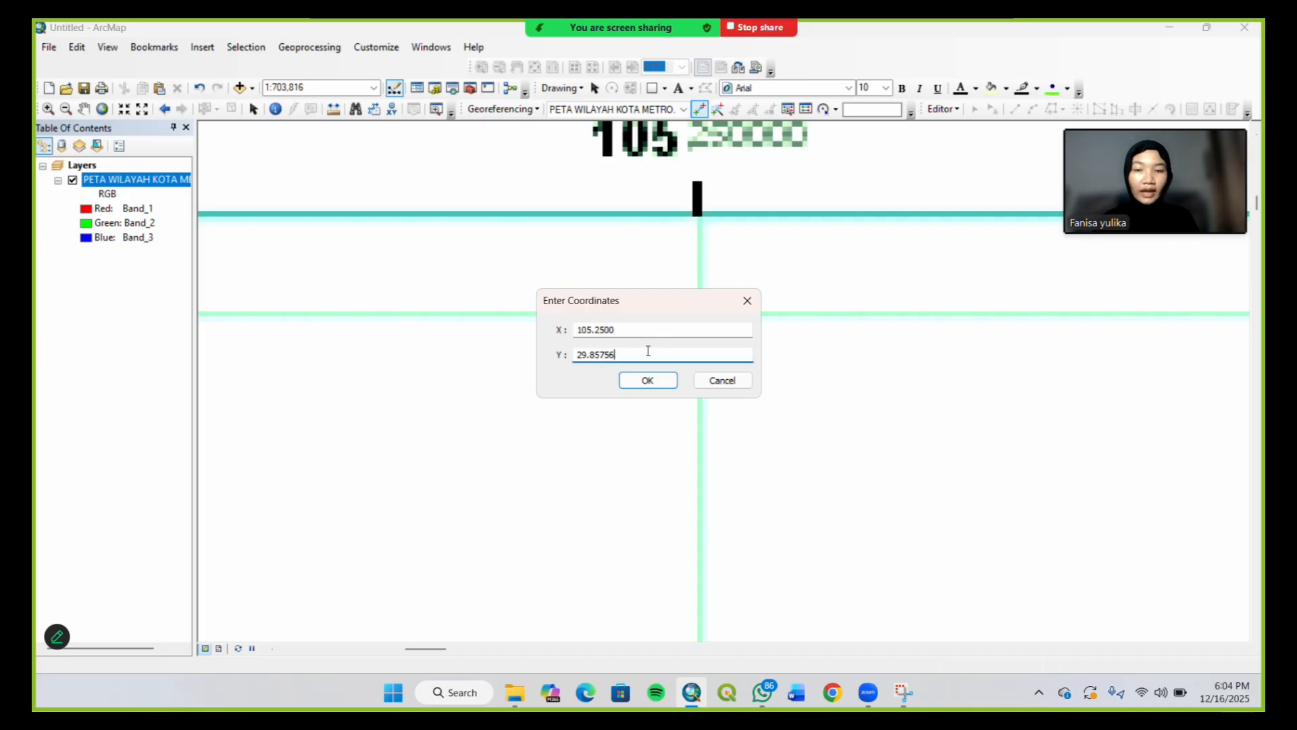
{"action": "key", "text": "BackSpace"}
{"action": "key", "text": "BackSpace"}
{"action": "key", "text": "BackSpace"}
{"action": "key", "text": "BackSpace"}
{"action": "key", "text": "BackSpace"}
{"action": "key", "text": "BackSpace"}
{"action": "key", "text": "BackSpace"}
{"action": "key", "text": "BackSpace"}
{"action": "type", "text": "-"}
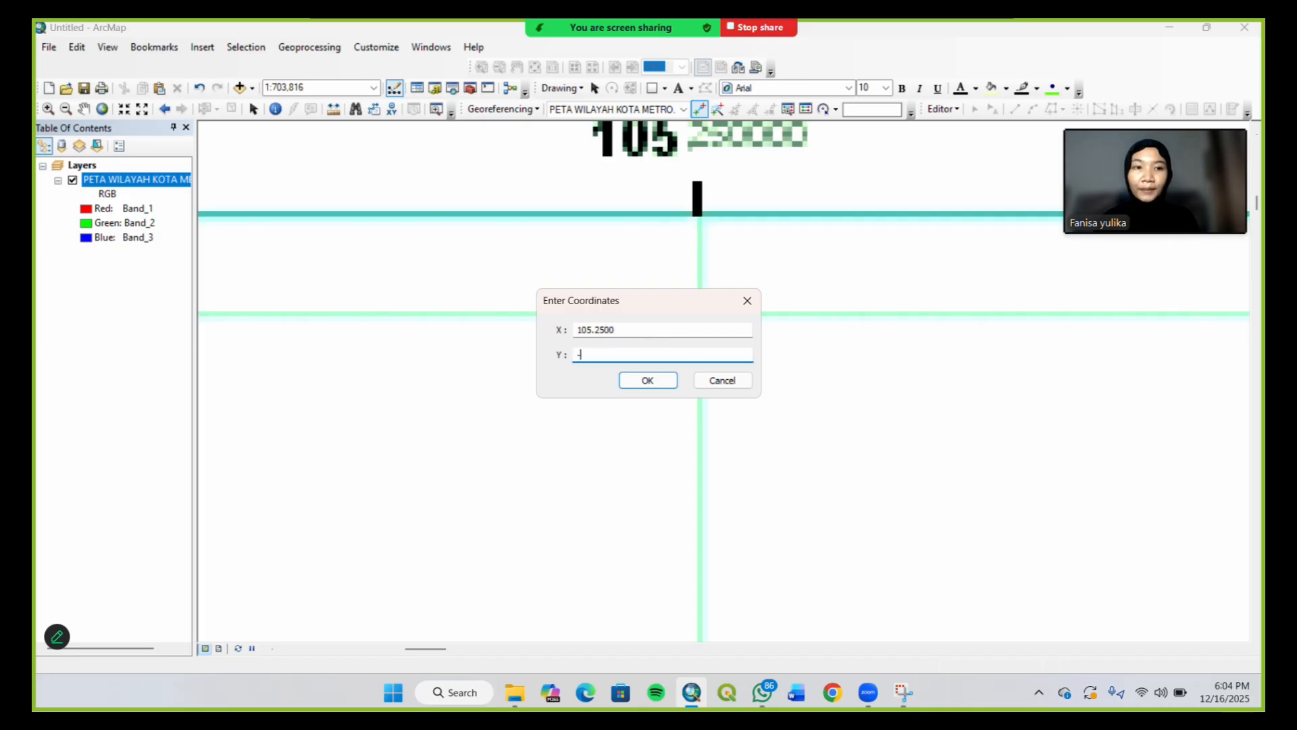
{"action": "type", "text": "5.0400"}
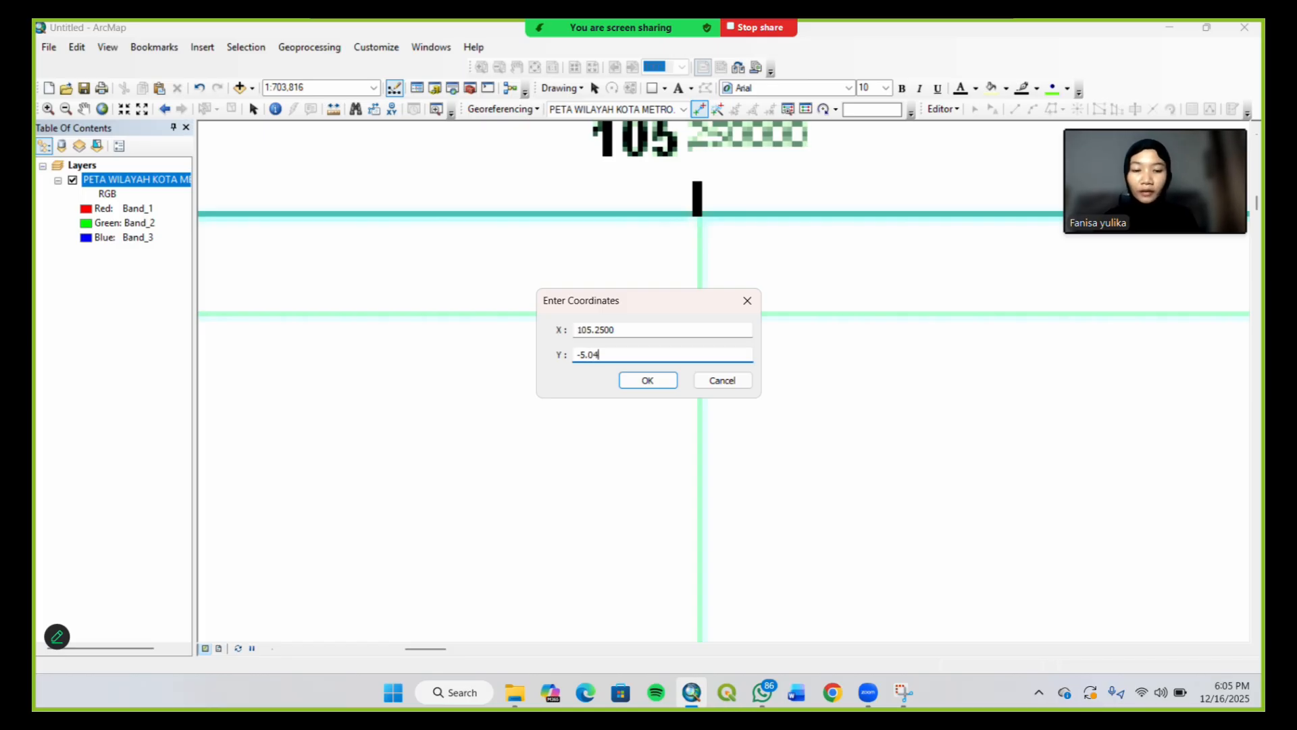
{"action": "left_click", "coordinate": [658, 377]}
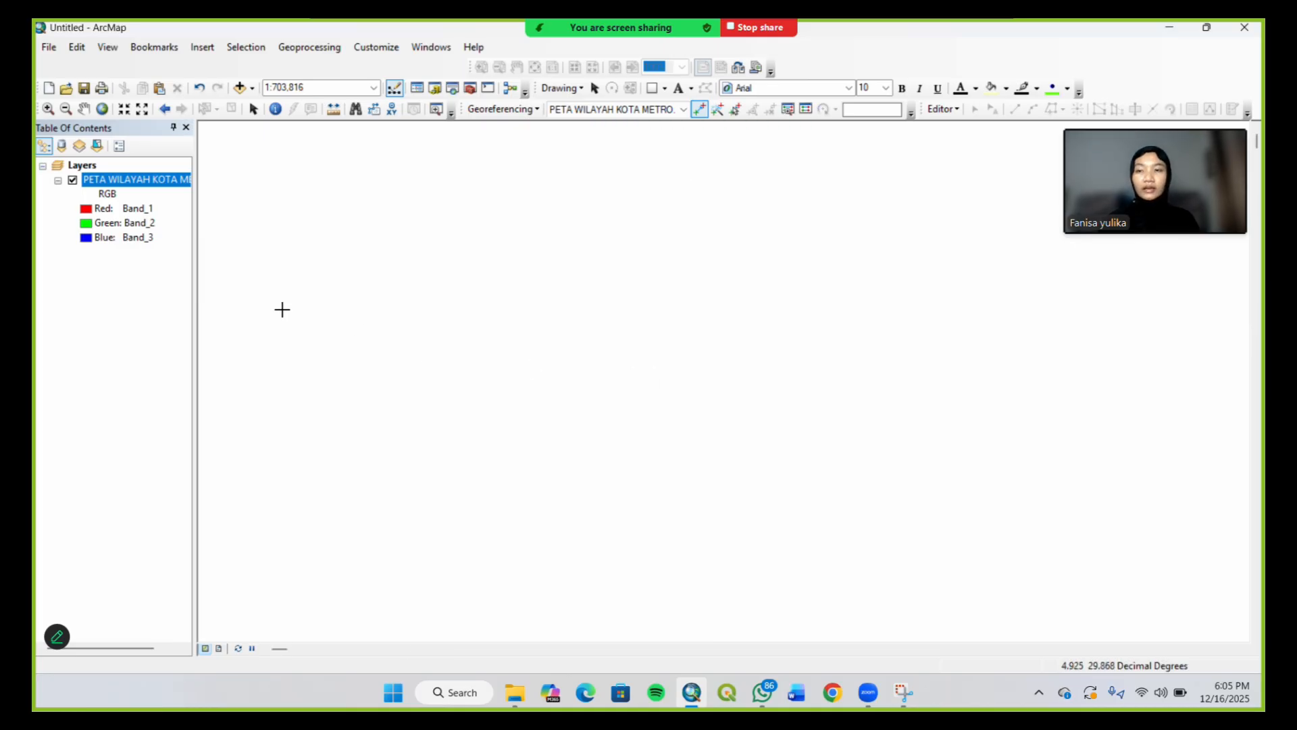
Place a second control point on the map's northeastern grid intersection, where the 105.370000 meridian crosses the -5.040000 parallel
{"action": "right_click", "coordinate": [179, 180]}
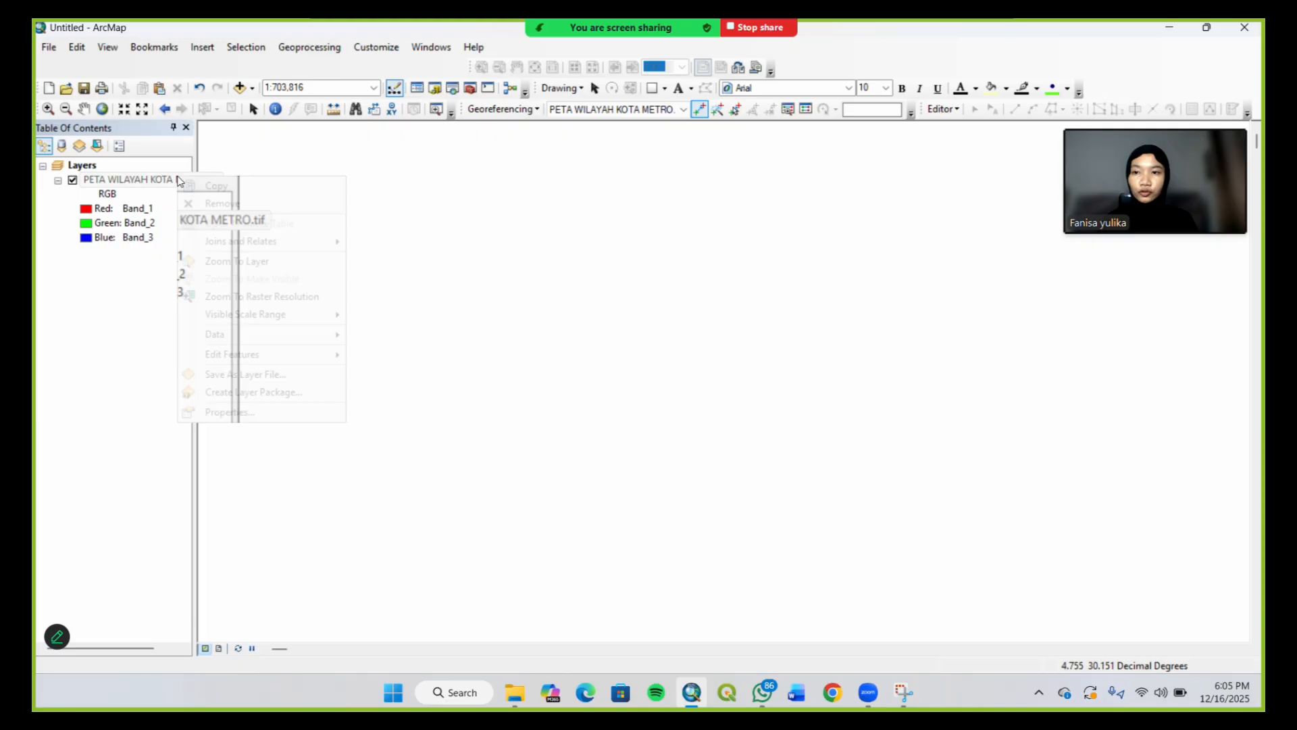
{"action": "left_click", "coordinate": [249, 259]}
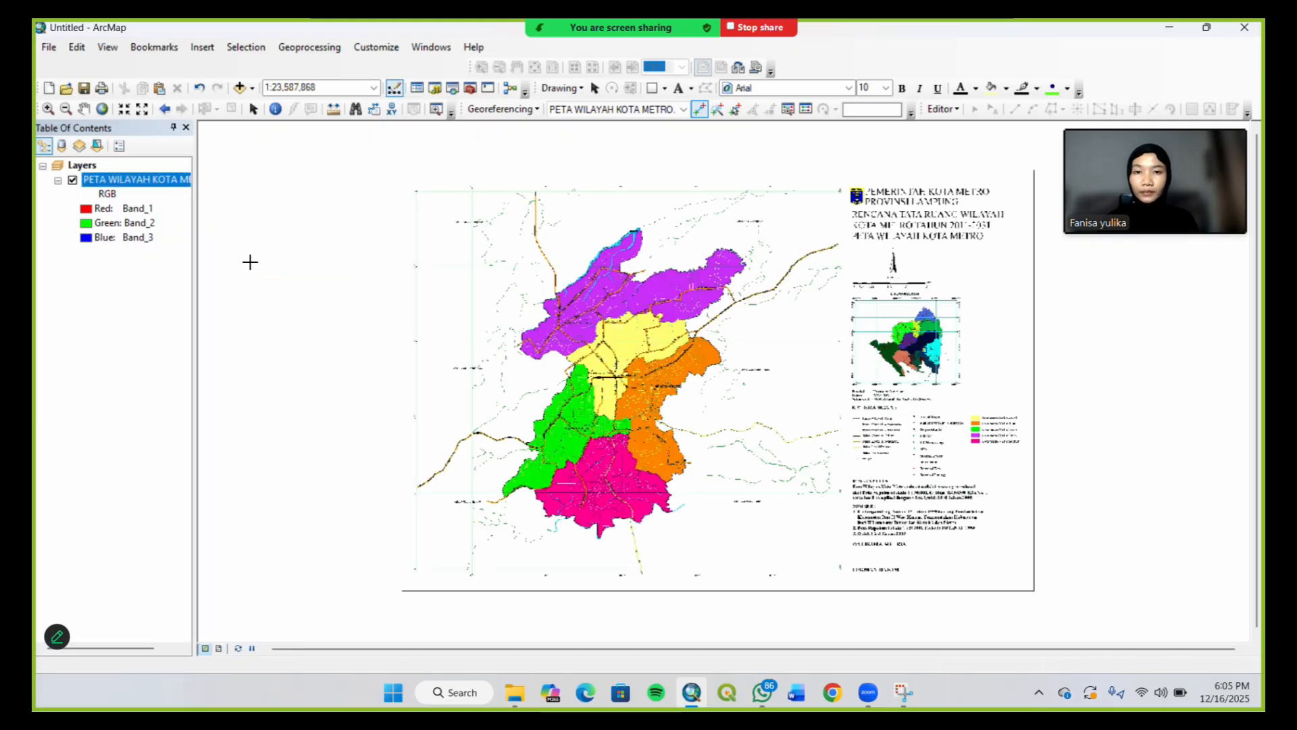
{"action": "left_click", "coordinate": [472, 191]}
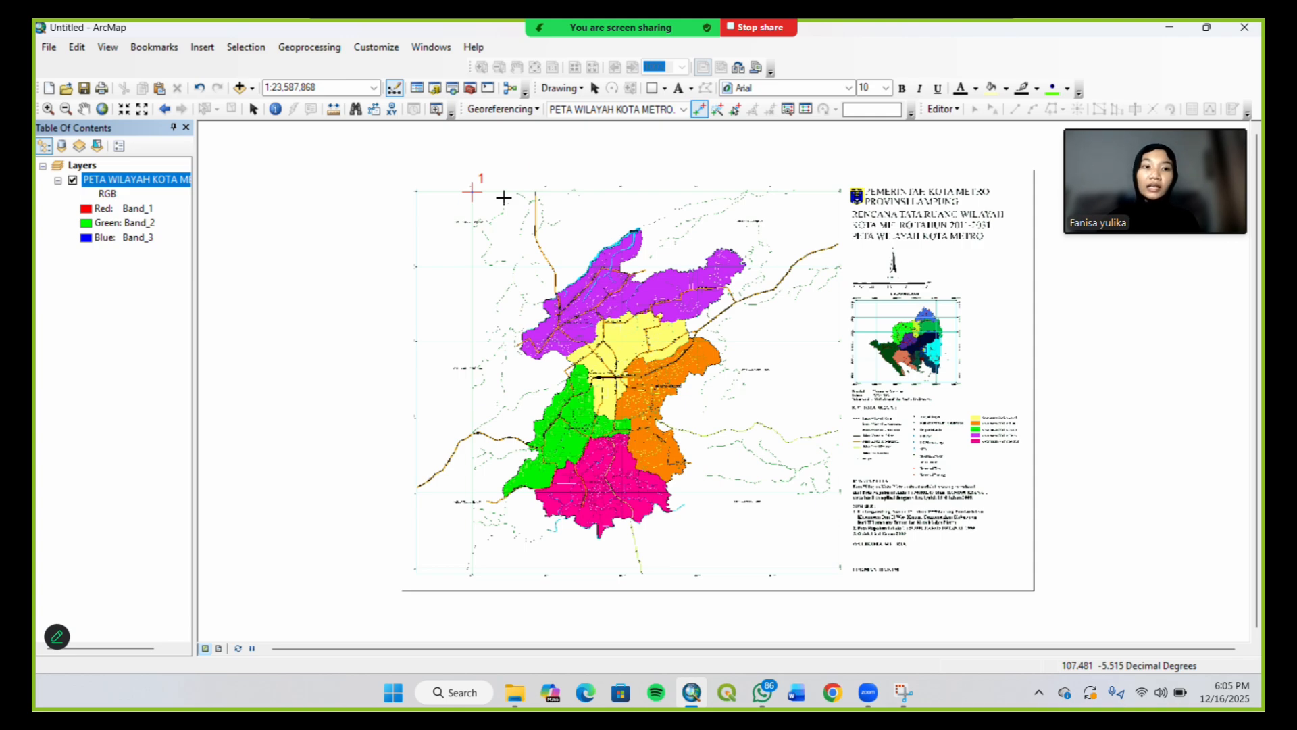
{"action": "left_click", "coordinate": [48, 110]}
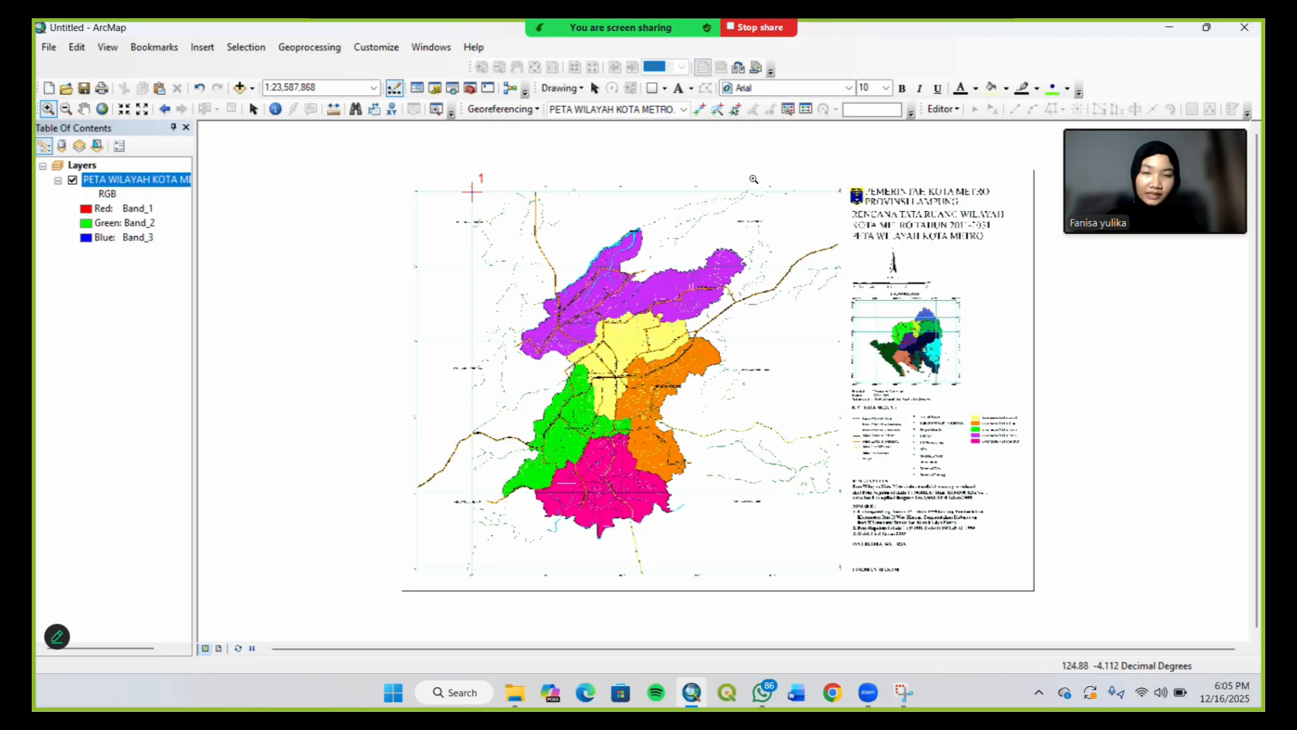
{"action": "left_click", "coordinate": [836, 253]}
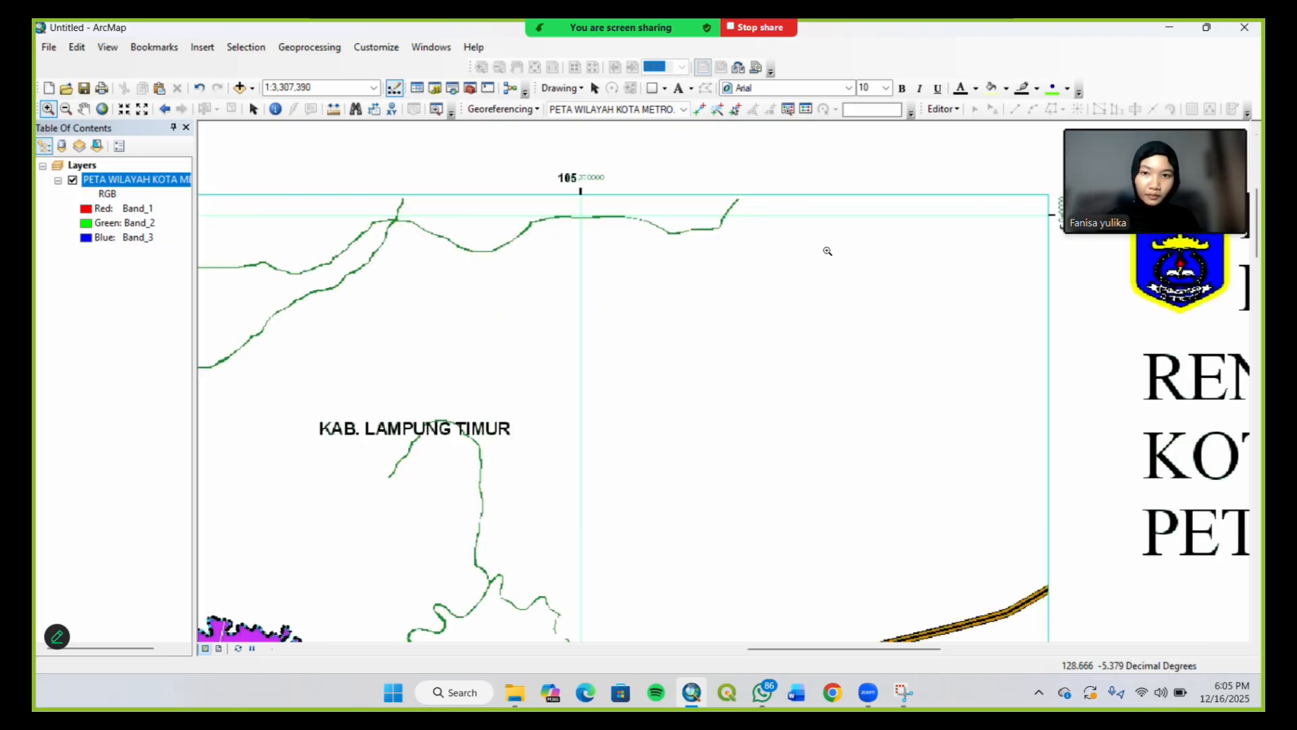
{"action": "scroll", "coordinate": [804, 290], "scroll_direction": "right", "scroll_amount": 3}
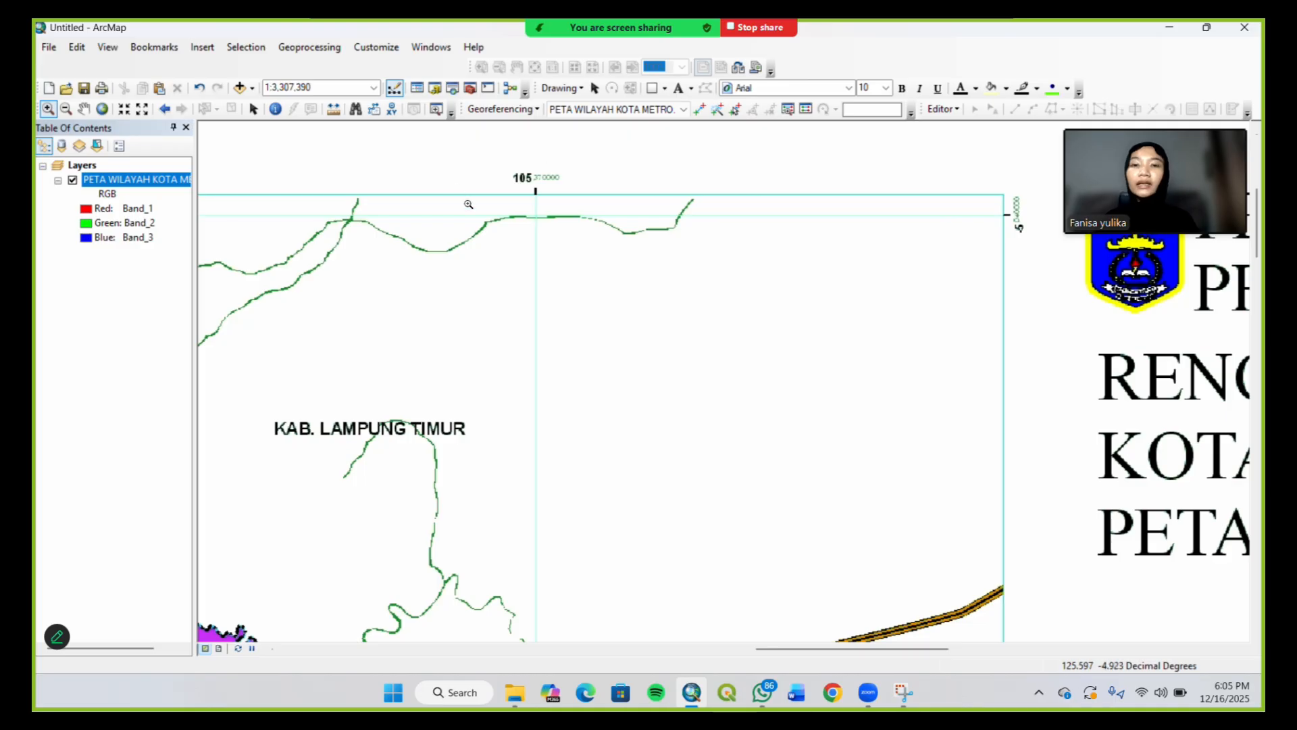
{"action": "left_click_drag", "start_coordinate": [455, 175], "coordinate": [688, 272]}
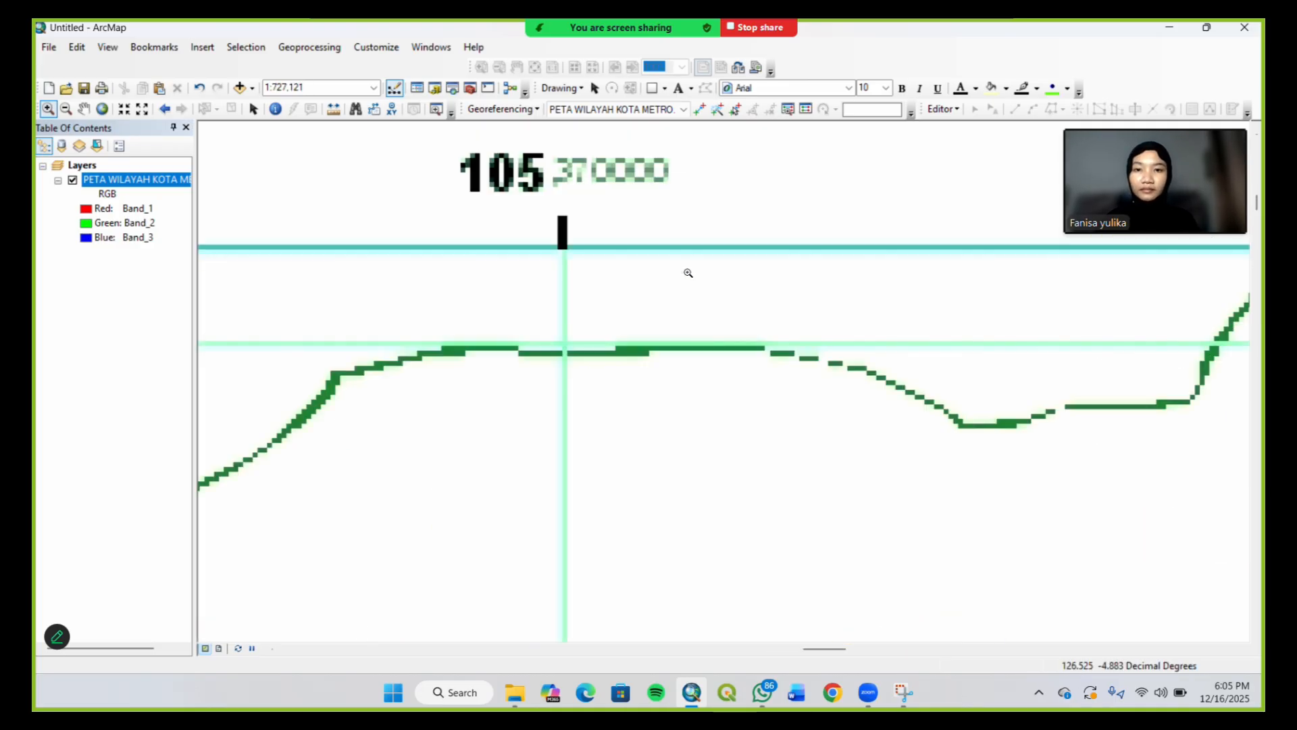
{"action": "left_click", "coordinate": [698, 115]}
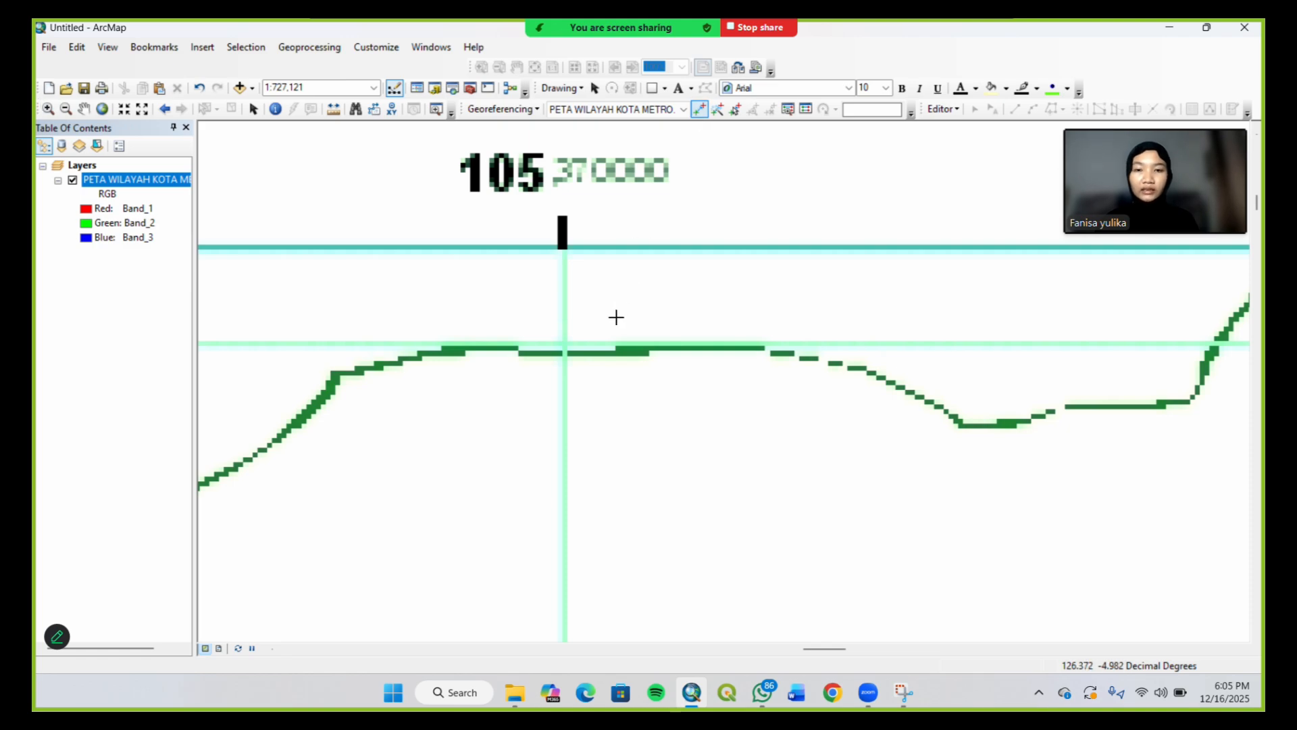
{"action": "left_click", "coordinate": [564, 343]}
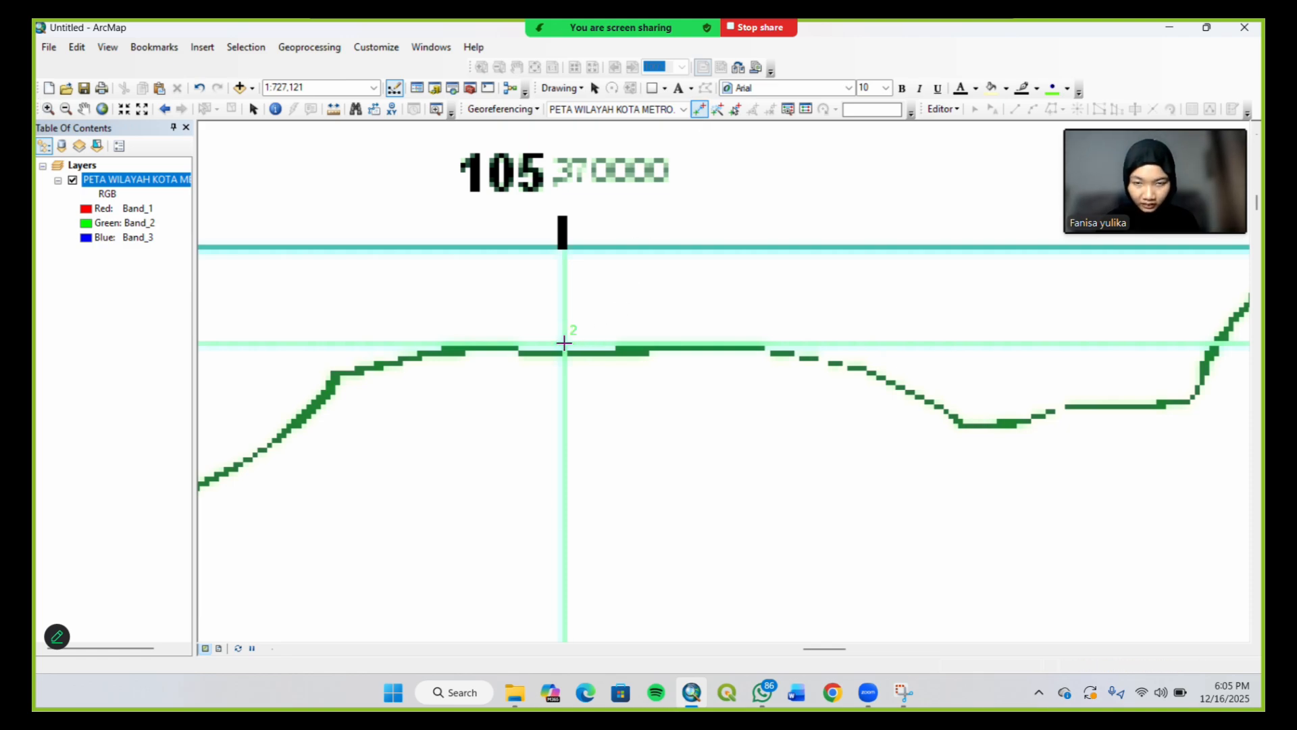
Assign the second control point the coordinates X 105.3700 and Y -5.0400
{"action": "right_click", "coordinate": [564, 344]}
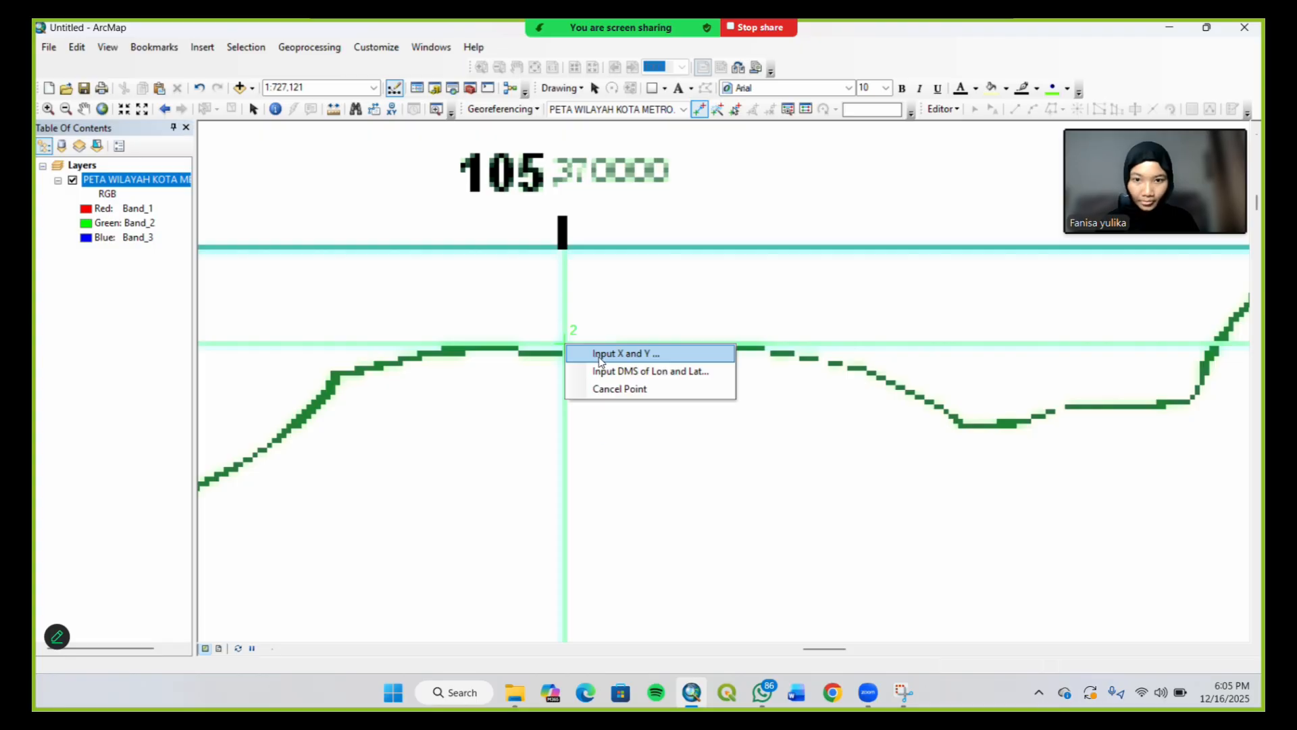
{"action": "left_click", "coordinate": [574, 350]}
{"action": "type", "text": "1"}
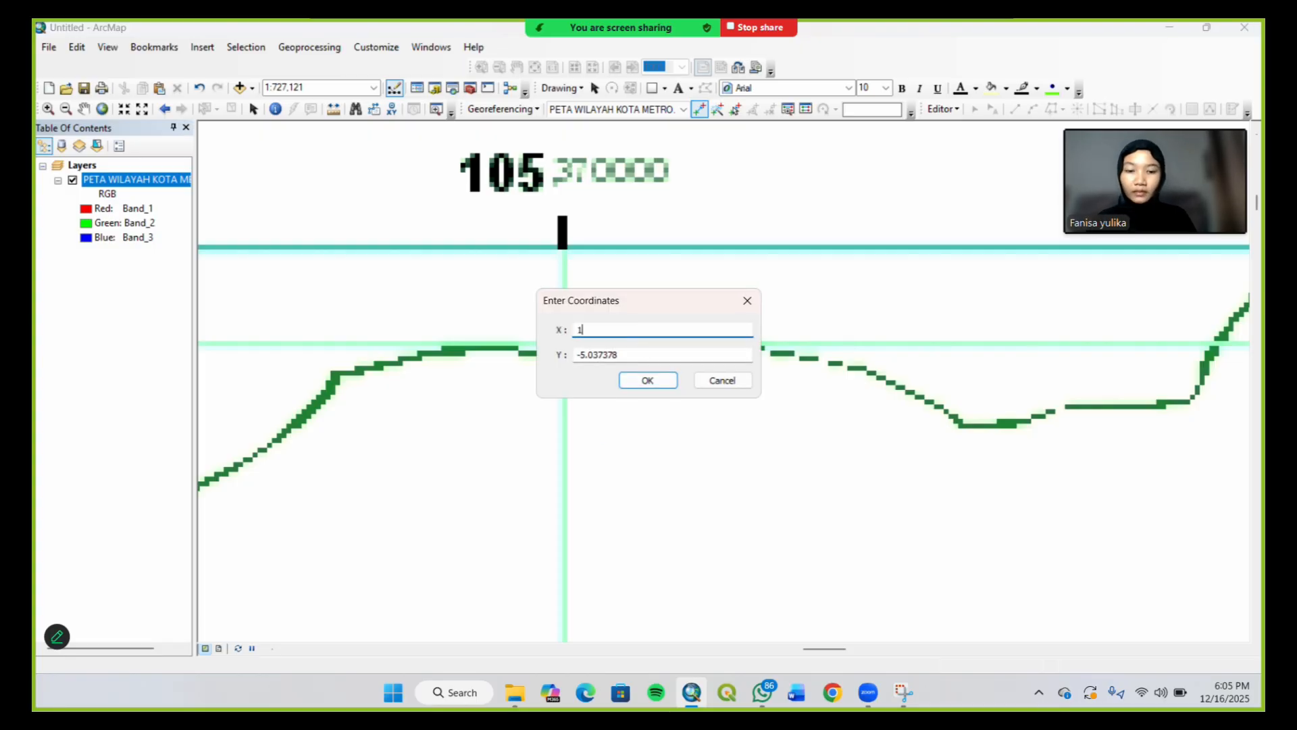
{"action": "type", "text": "05"}
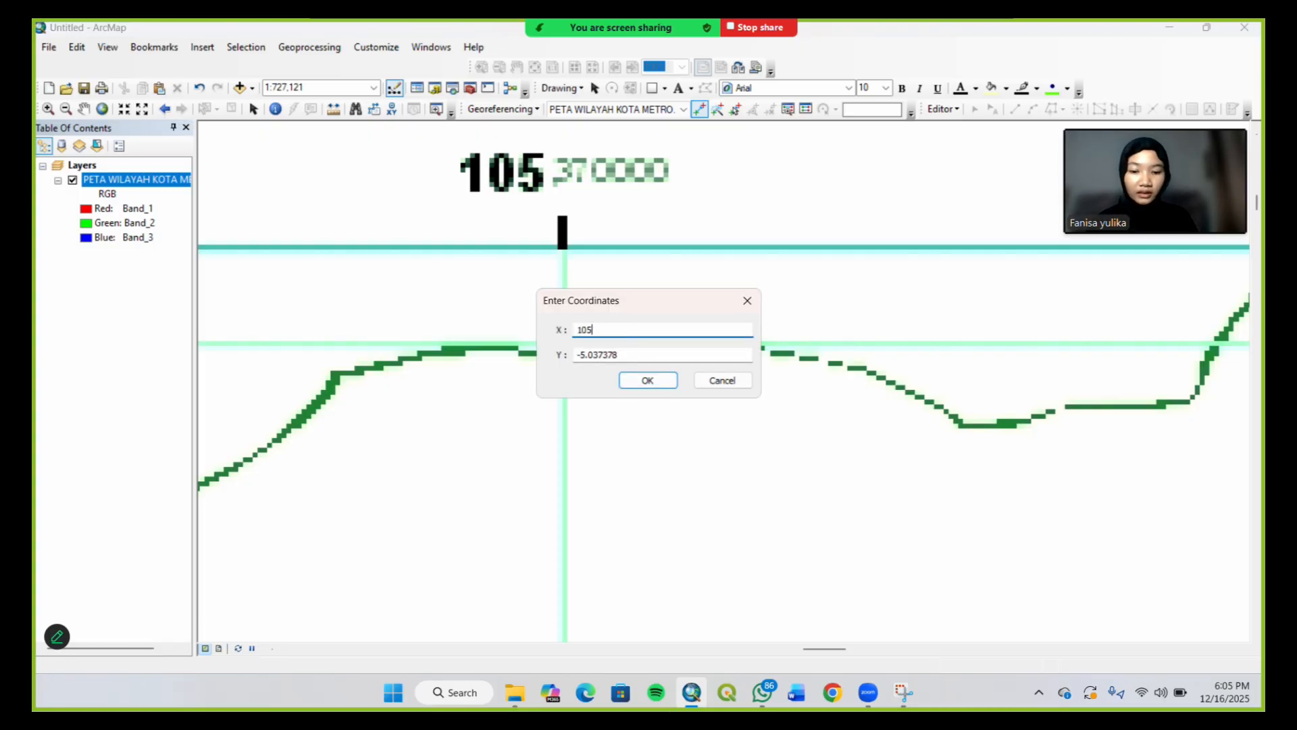
{"action": "type", "text": ".3700"}
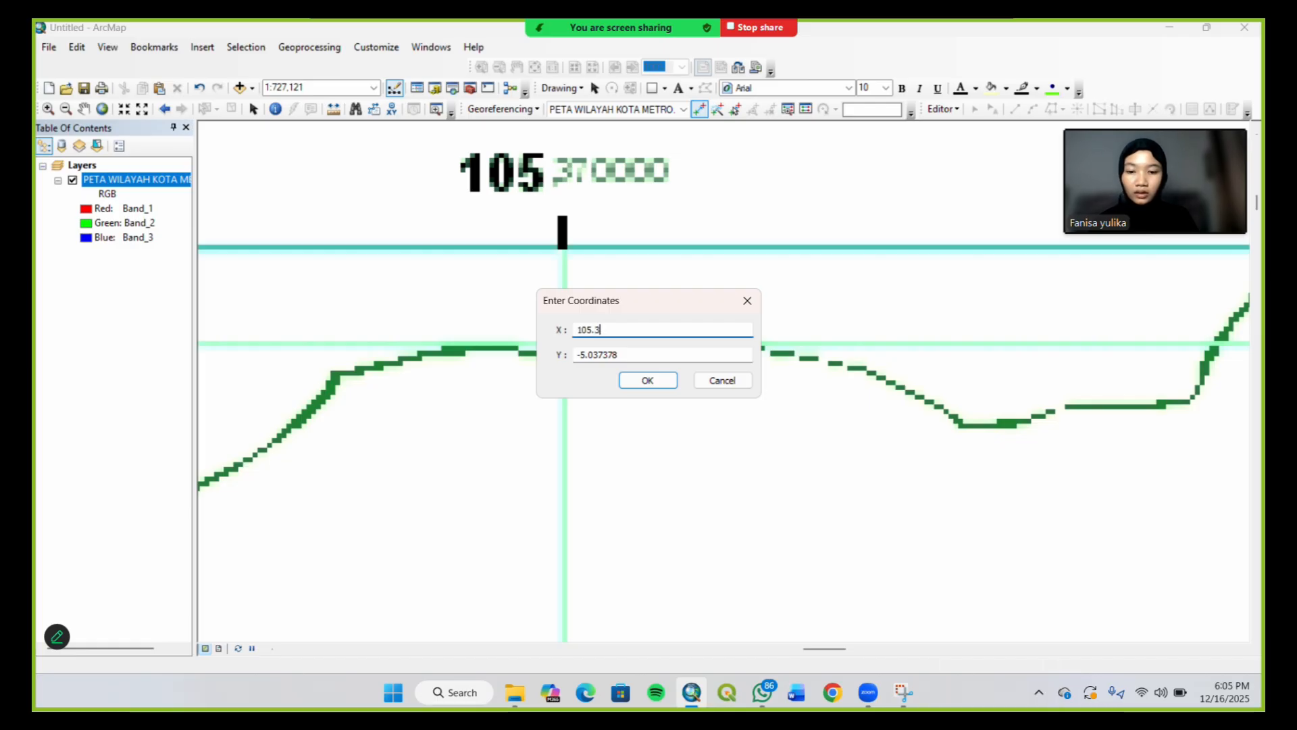
{"action": "left_click", "coordinate": [642, 356]}
{"action": "key", "text": "BackSpace"}
{"action": "key", "text": "BackSpace"}
{"action": "key", "text": "BackSpace"}
{"action": "key", "text": "BackSpace"}
{"action": "key", "text": "BackSpace"}
{"action": "key", "text": "BackSpace"}
{"action": "key", "text": "BackSpace"}
{"action": "key", "text": "BackSpace"}
{"action": "key", "text": "BackSpace"}
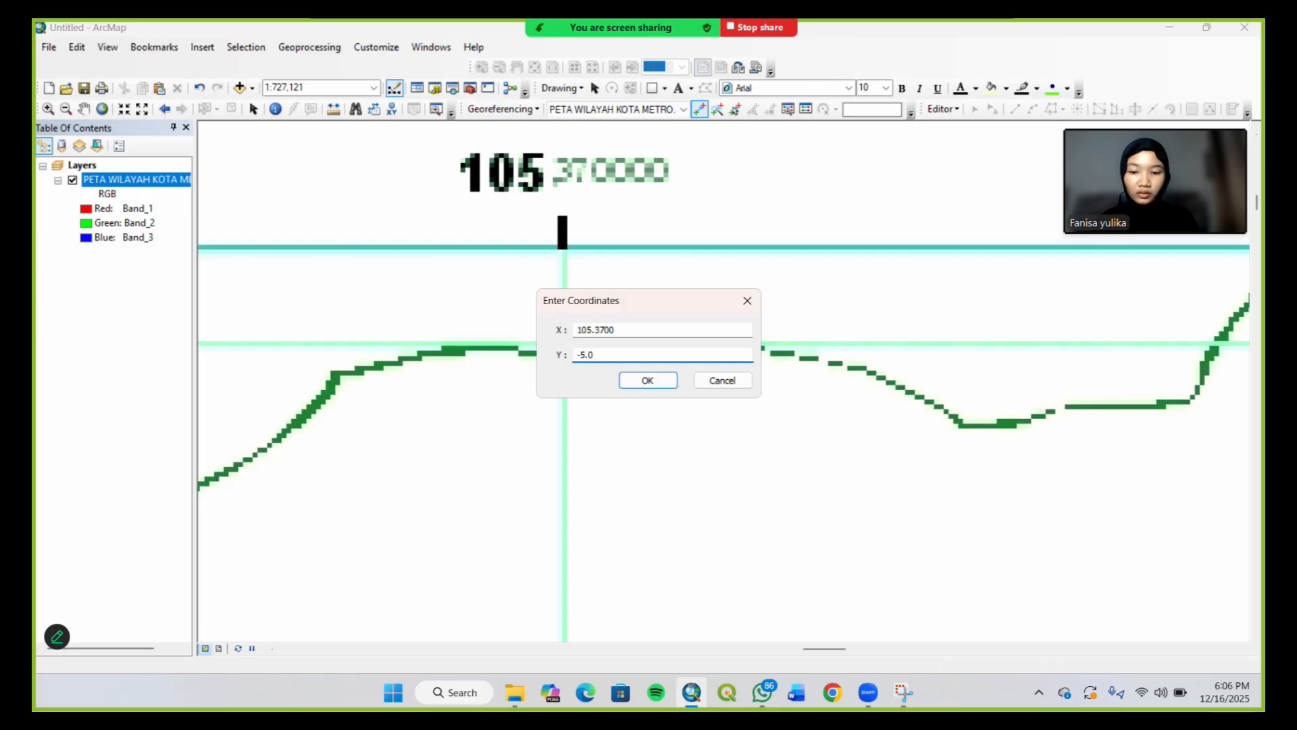
{"action": "type", "text": "-5.040"}
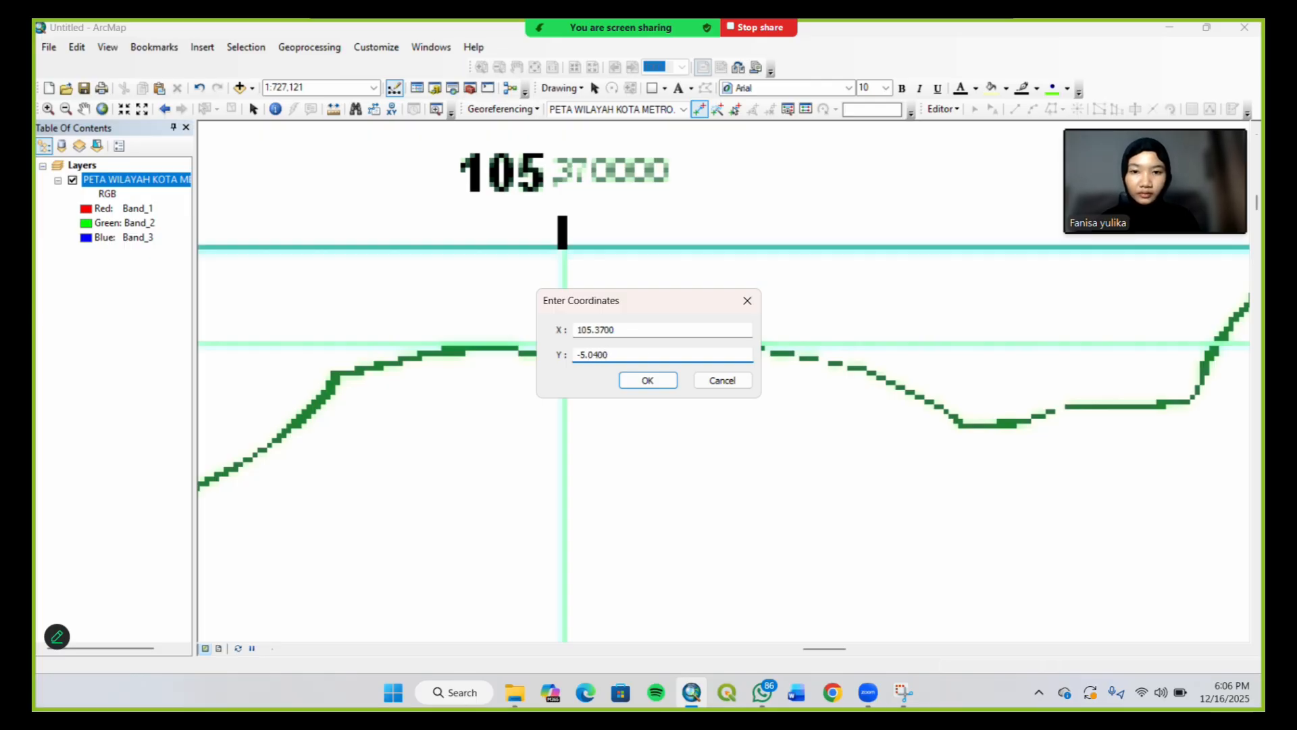
{"action": "left_click", "coordinate": [652, 379]}
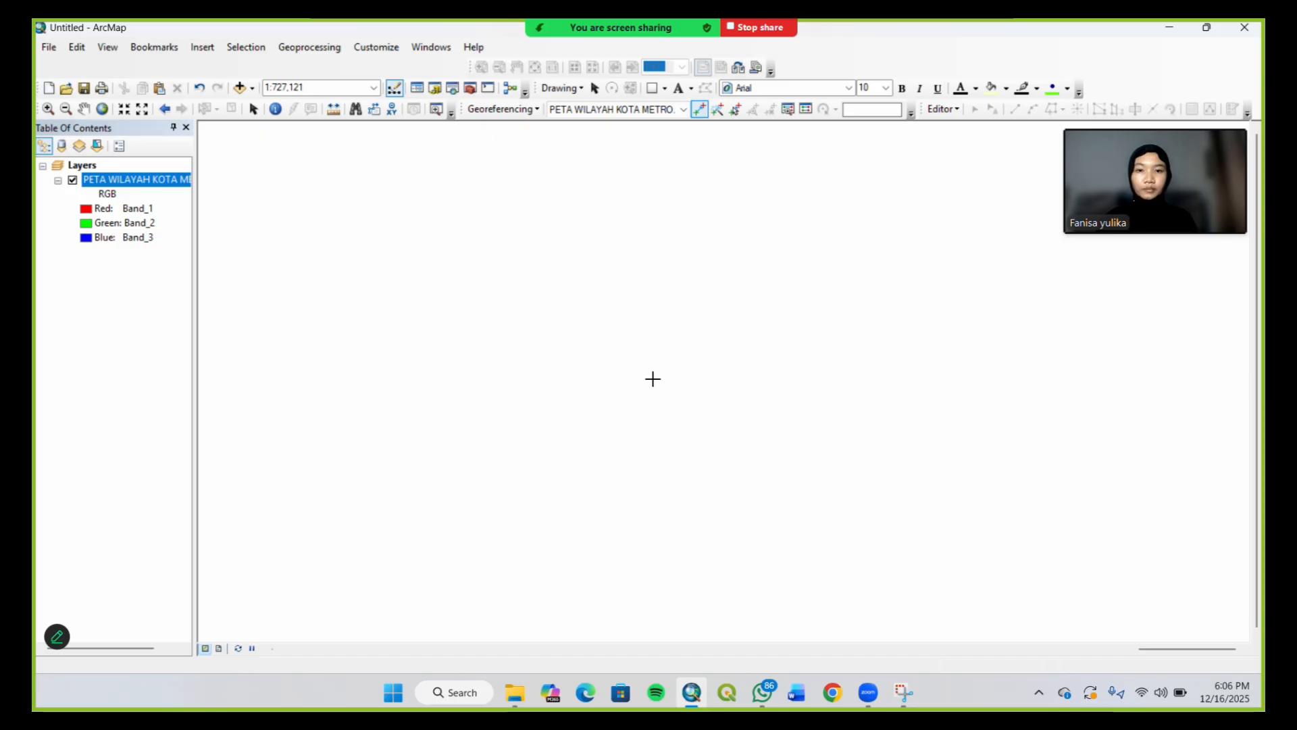
Place a third control point on the map's southeastern grid intersection, where the 105.370000 meridian crosses the -5.190000 parallel
{"action": "right_click", "coordinate": [150, 183]}
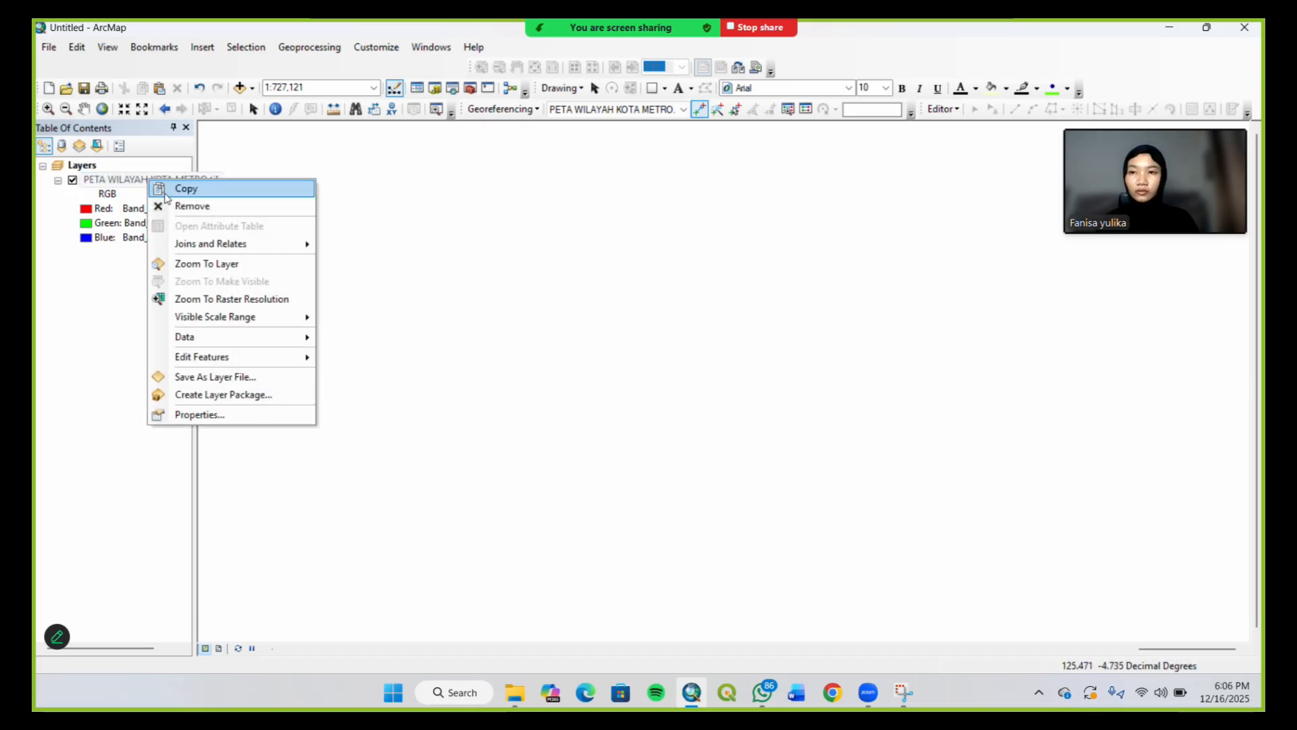
{"action": "left_click", "coordinate": [199, 259]}
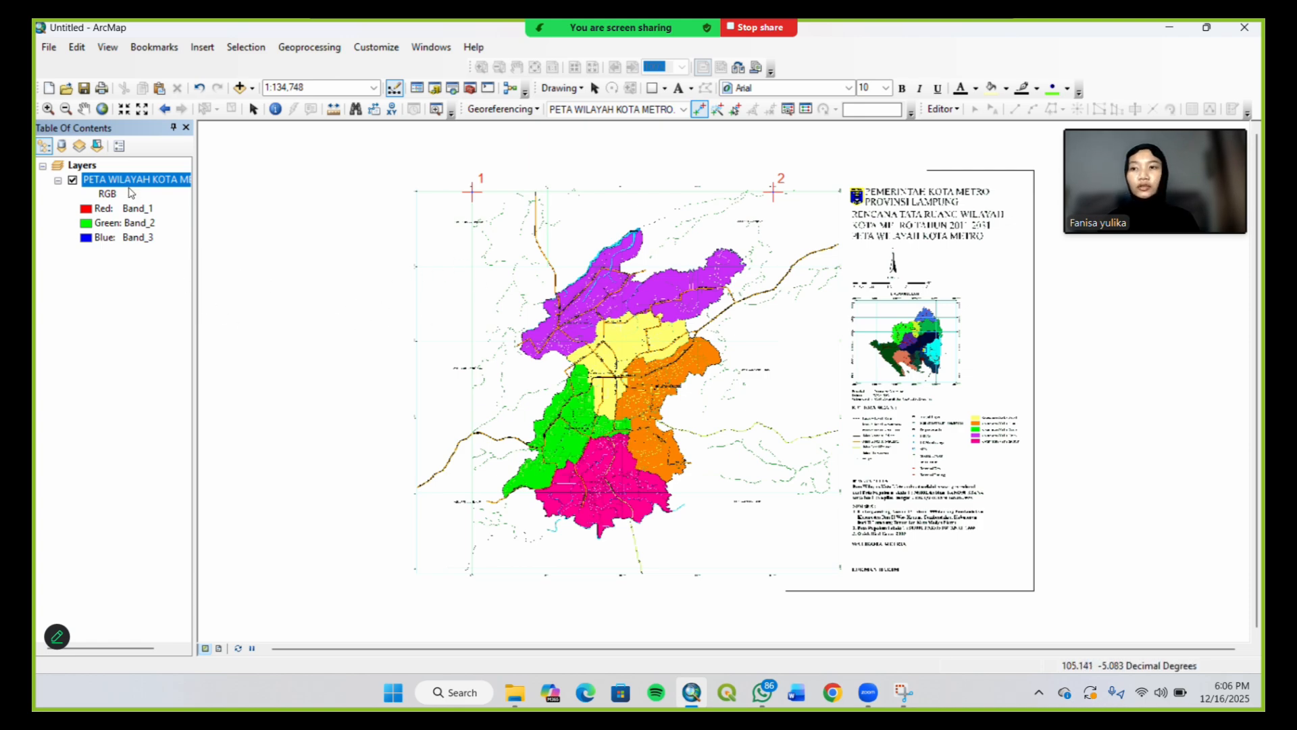
{"action": "left_click", "coordinate": [51, 111]}
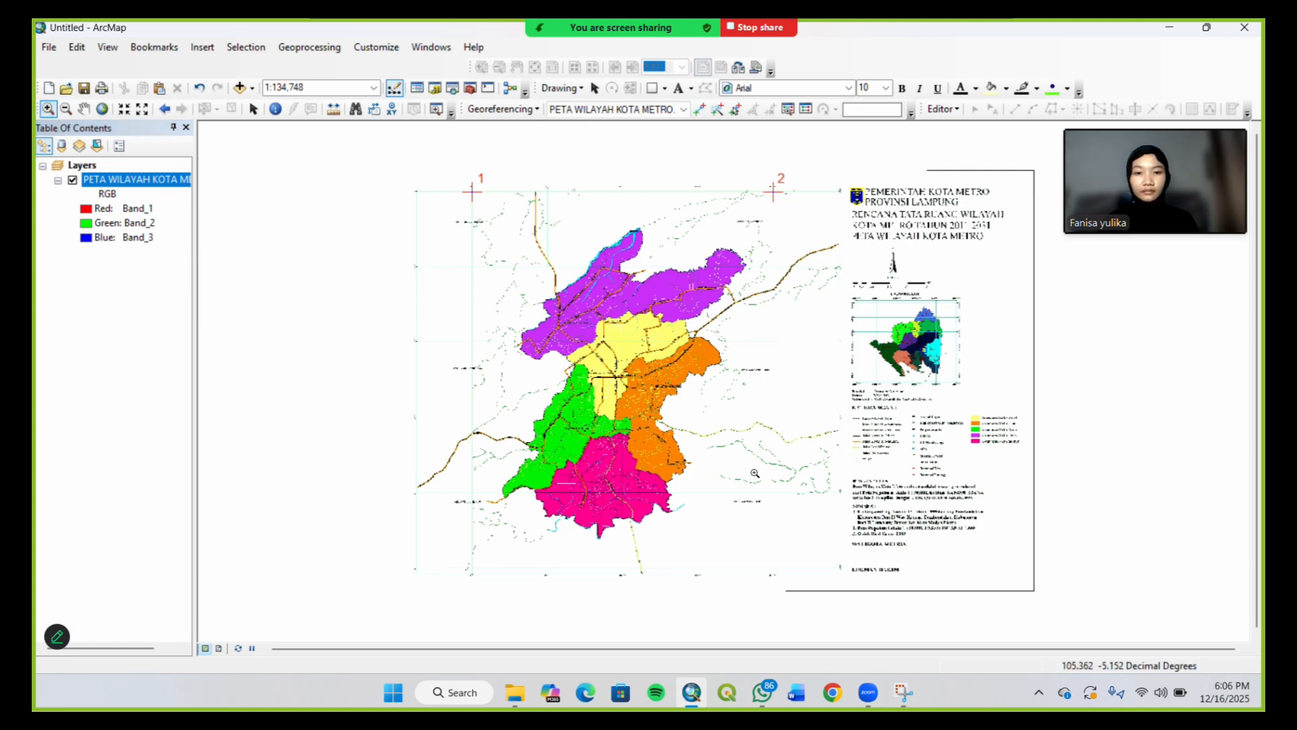
{"action": "left_click_drag", "start_coordinate": [750, 550], "coordinate": [827, 605]}
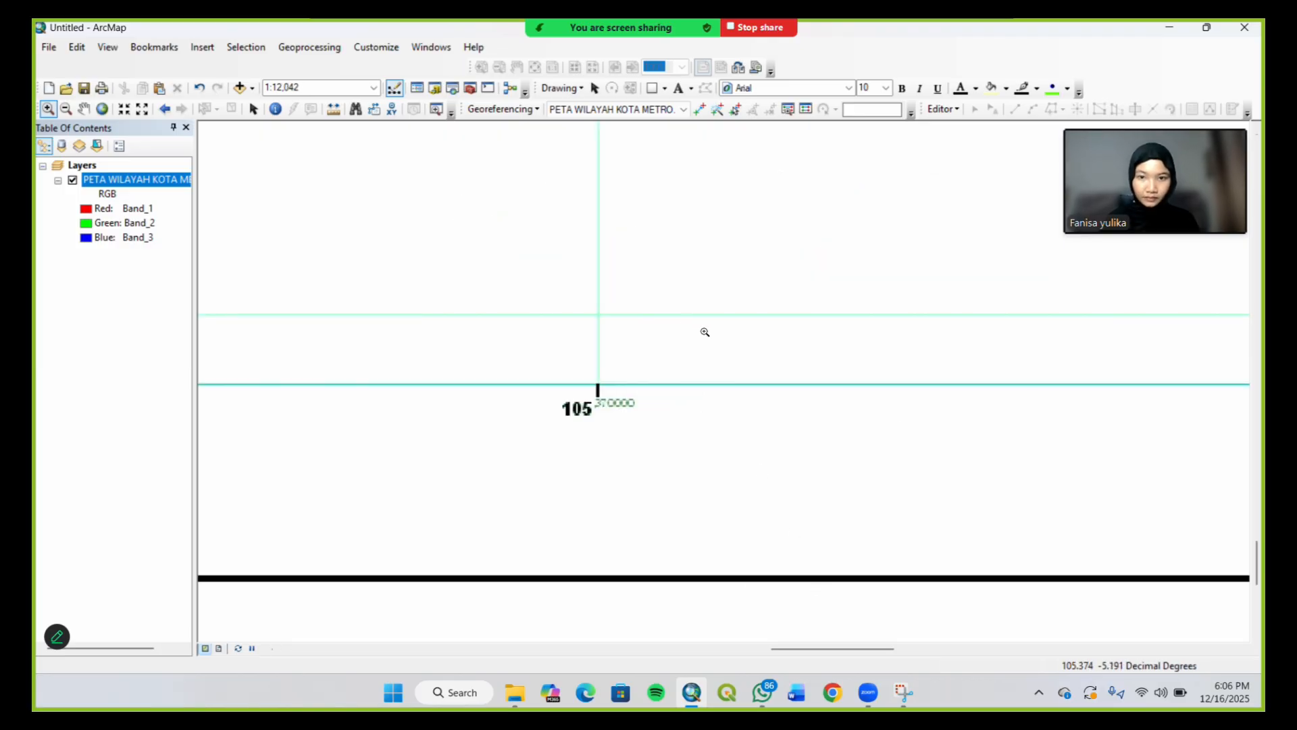
{"action": "scroll", "coordinate": [798, 498], "scroll_direction": "right", "scroll_amount": 1}
{"action": "scroll", "coordinate": [798, 498], "scroll_direction": "right", "scroll_amount": 4}
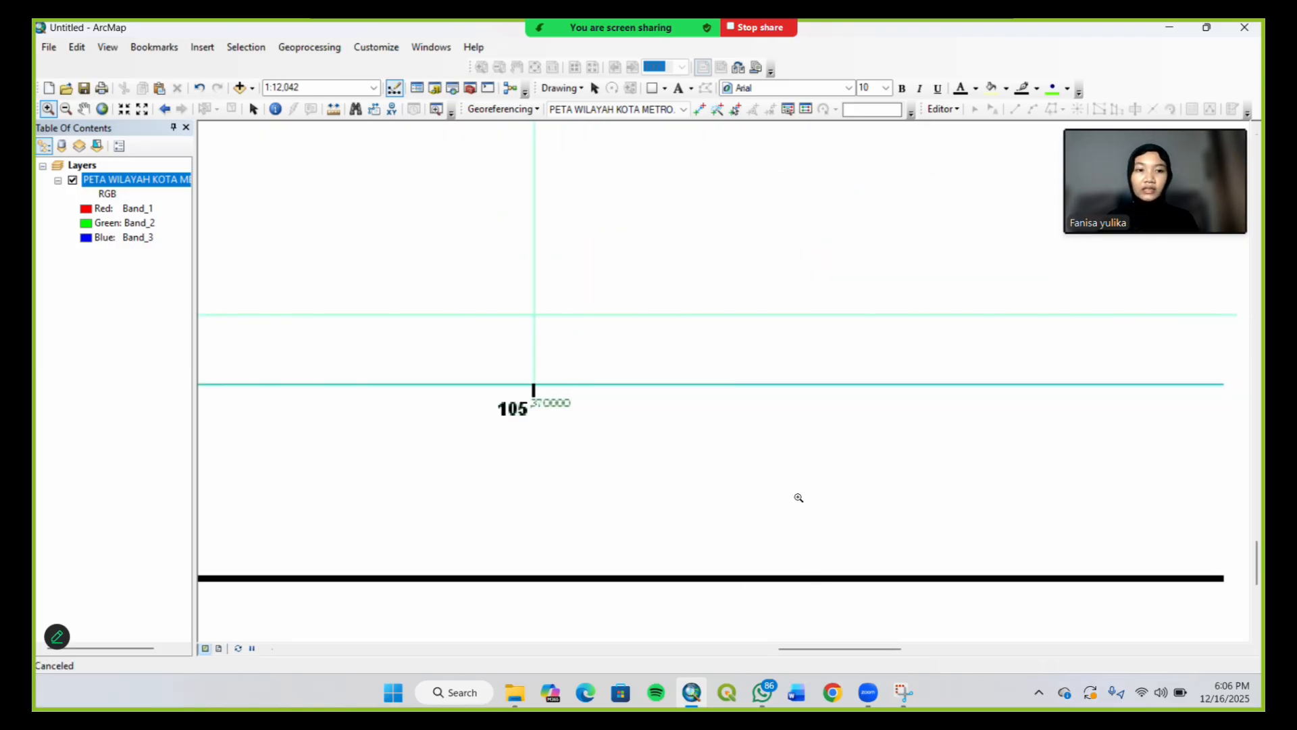
{"action": "scroll", "coordinate": [797, 498], "scroll_direction": "right", "scroll_amount": 1}
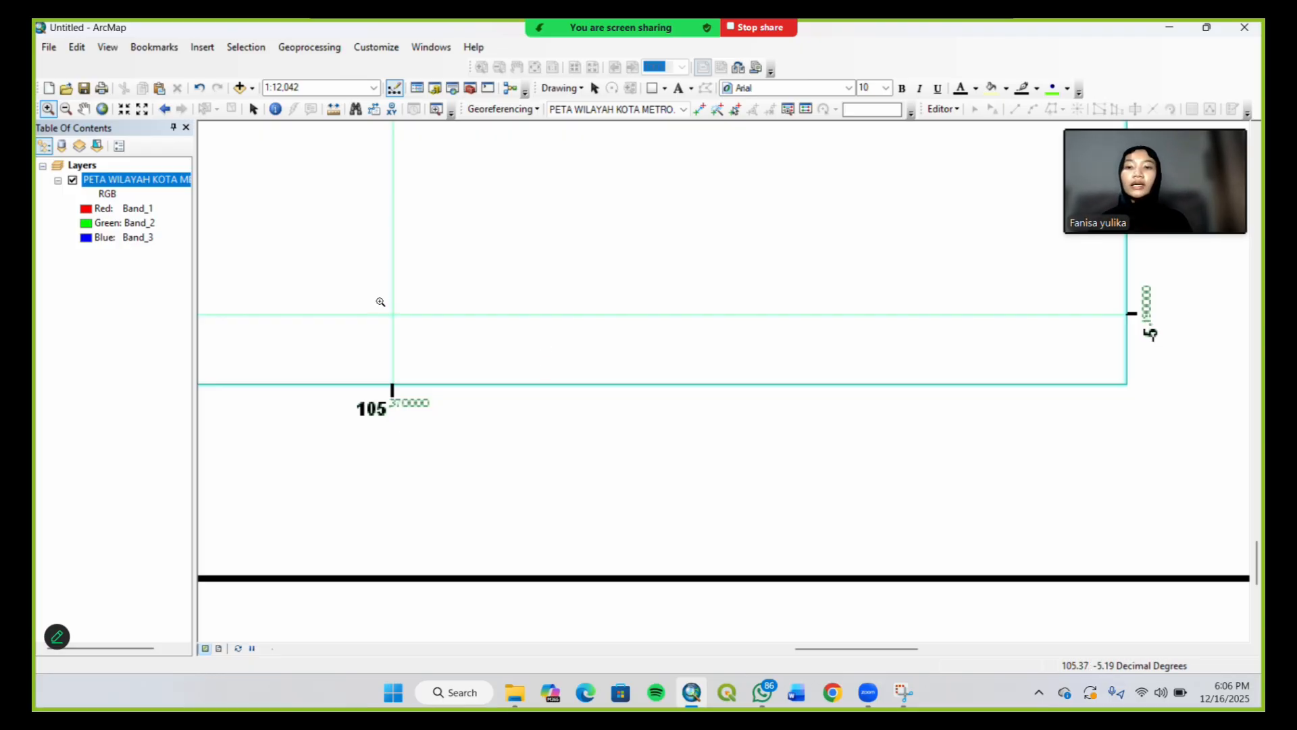
{"action": "left_click_drag", "start_coordinate": [315, 257], "coordinate": [582, 464]}
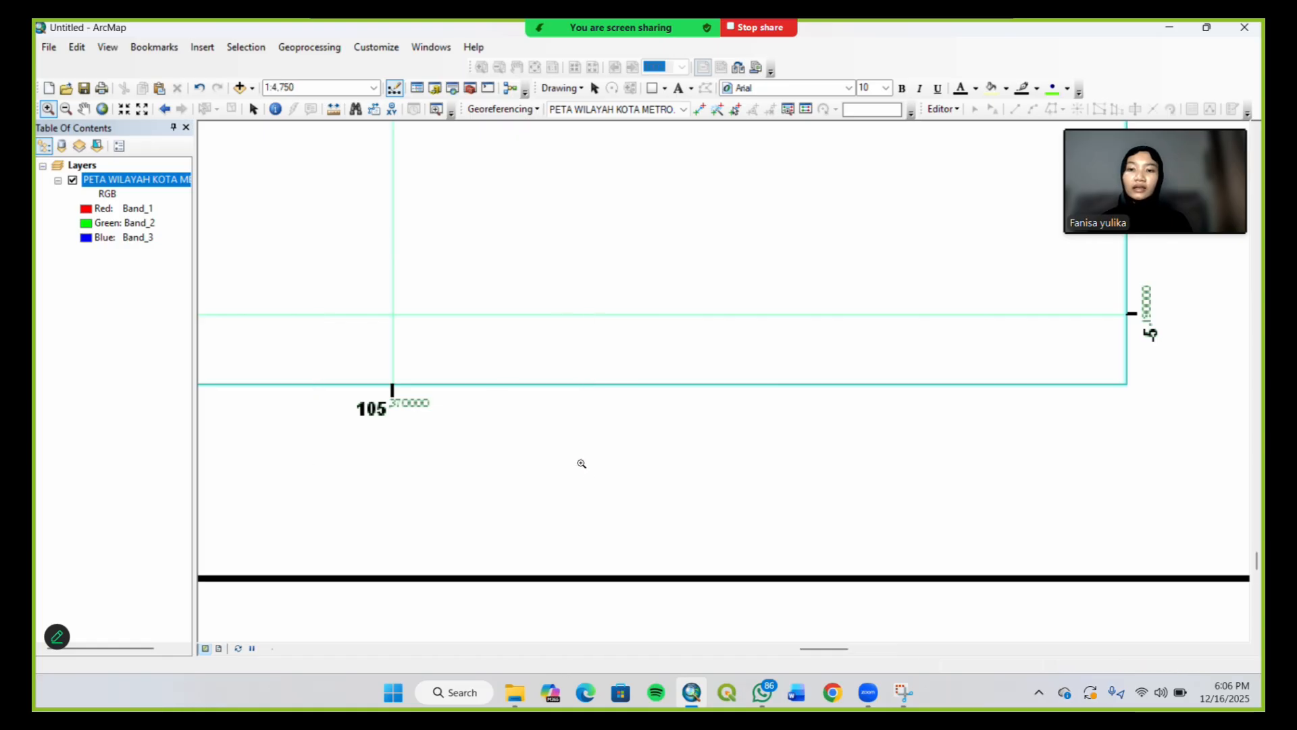
{"action": "left_click", "coordinate": [700, 110]}
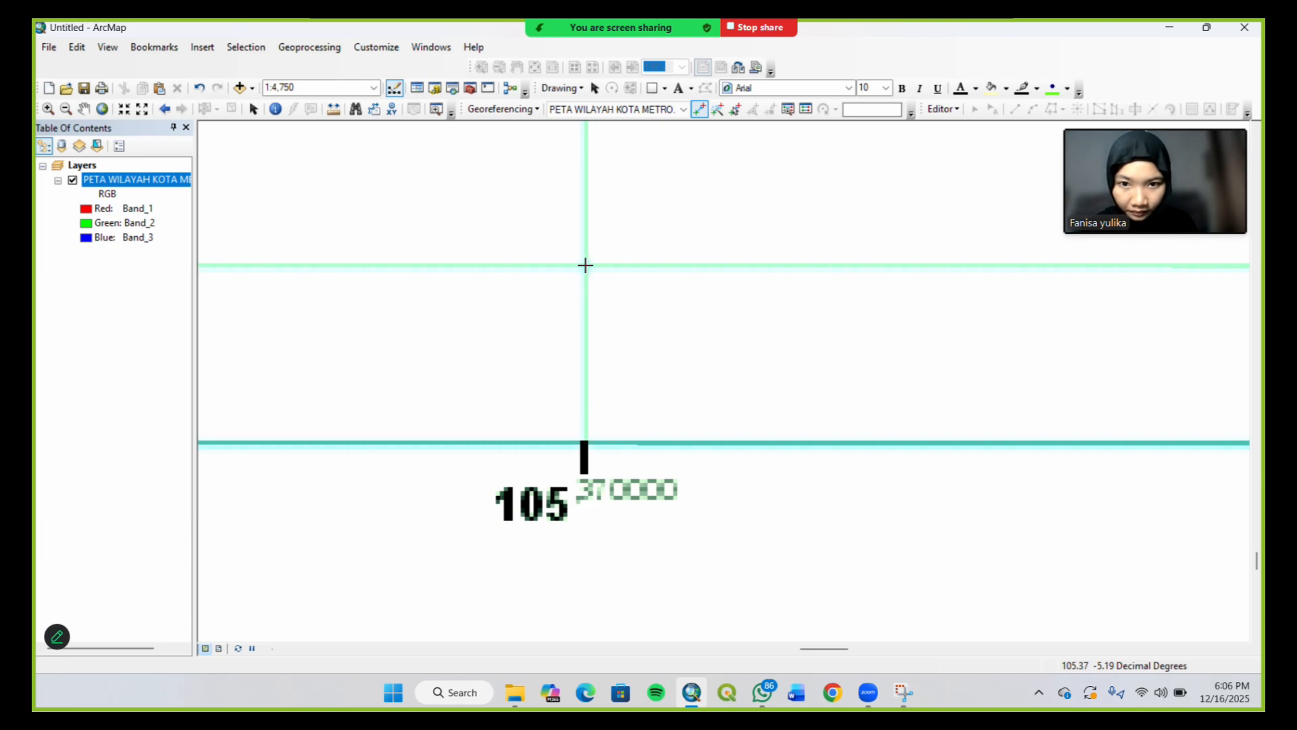
{"action": "left_click", "coordinate": [585, 265]}
Assign the third control point the coordinates X 105.3700 and Y -5.1900
{"action": "right_click", "coordinate": [585, 265]}
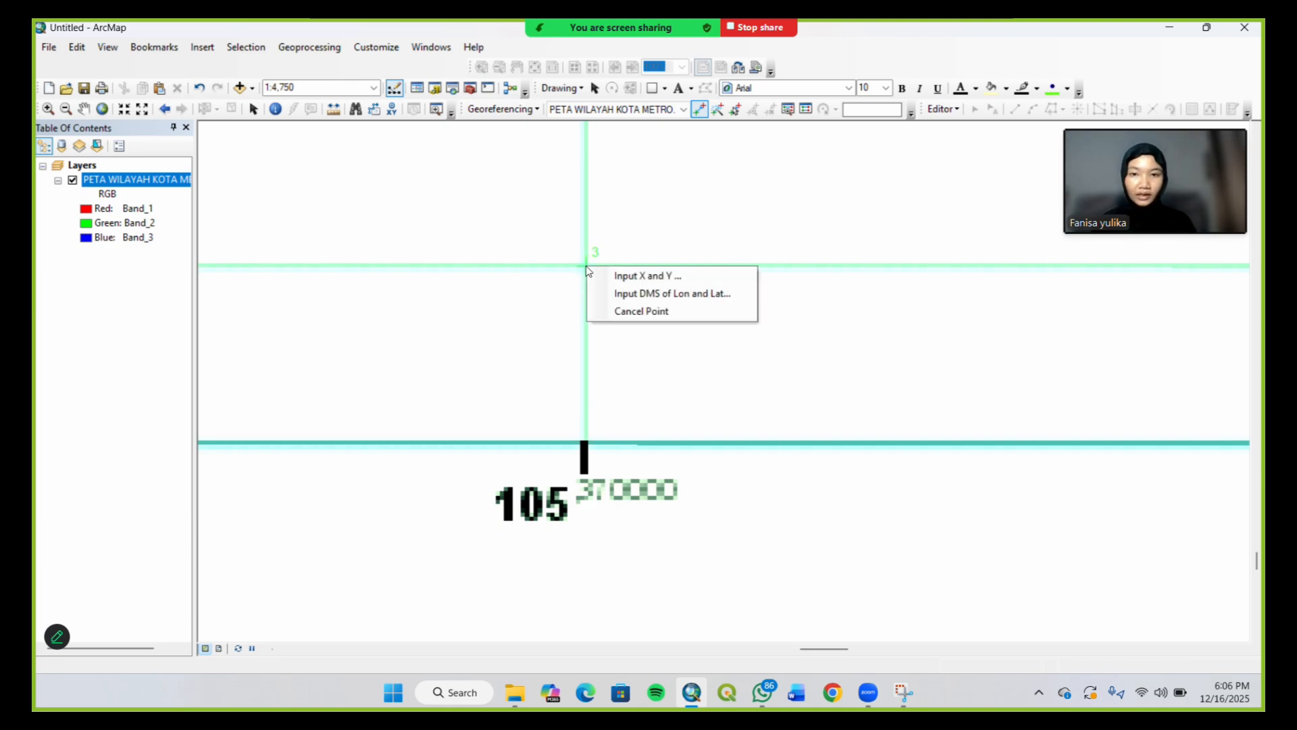
{"action": "left_click", "coordinate": [604, 276]}
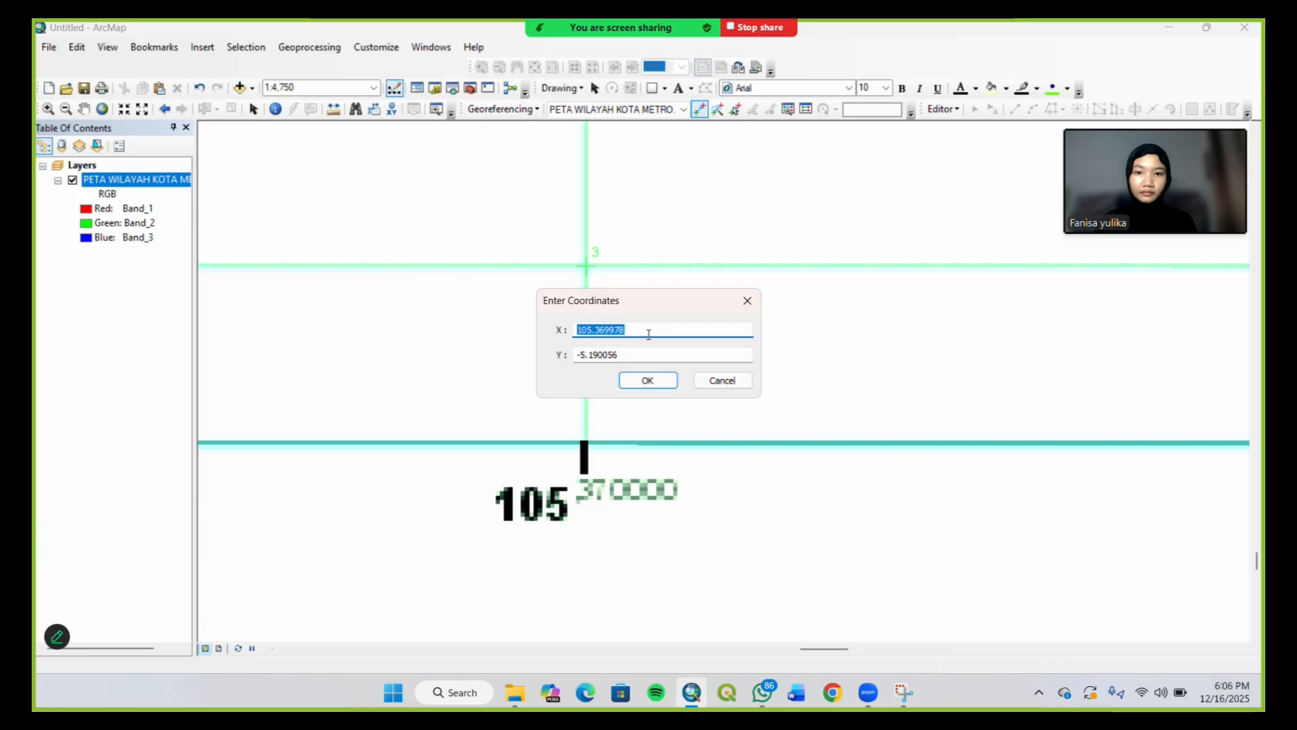
{"action": "type", "text": "10"}
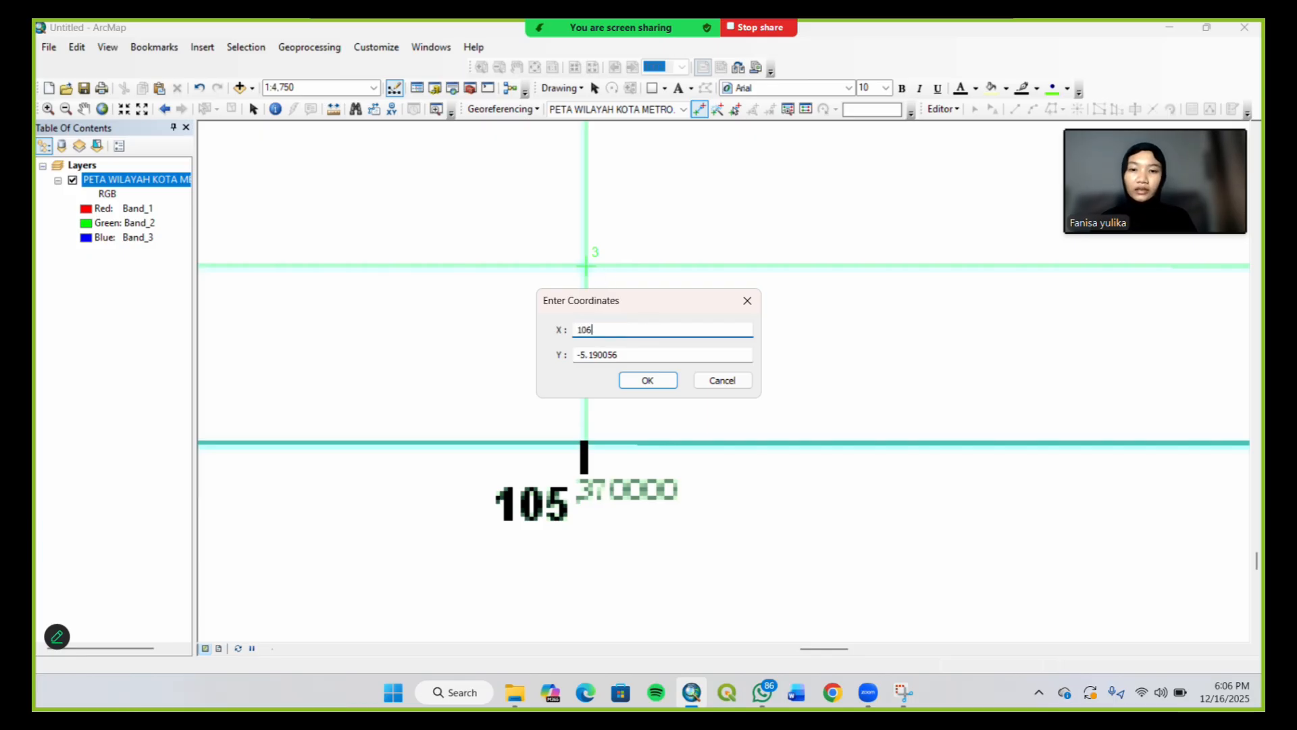
{"action": "type", "text": "5"}
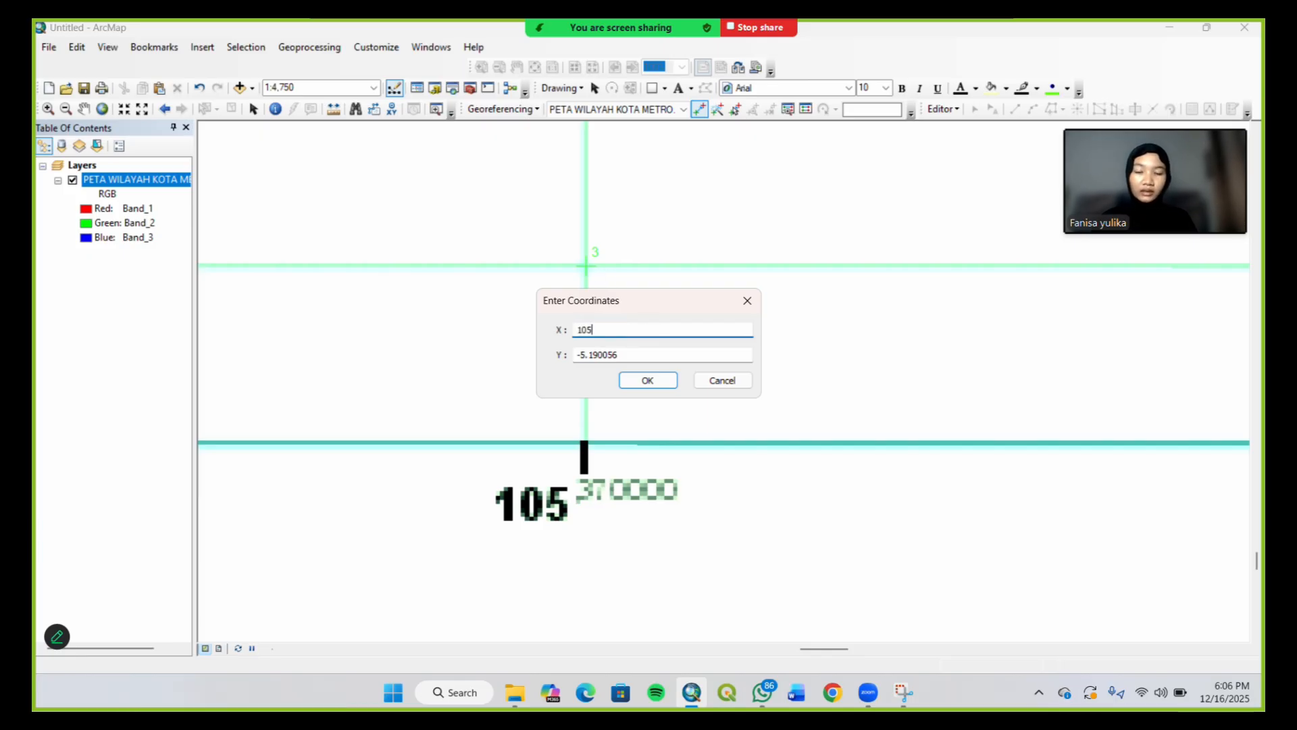
{"action": "type", "text": "."}
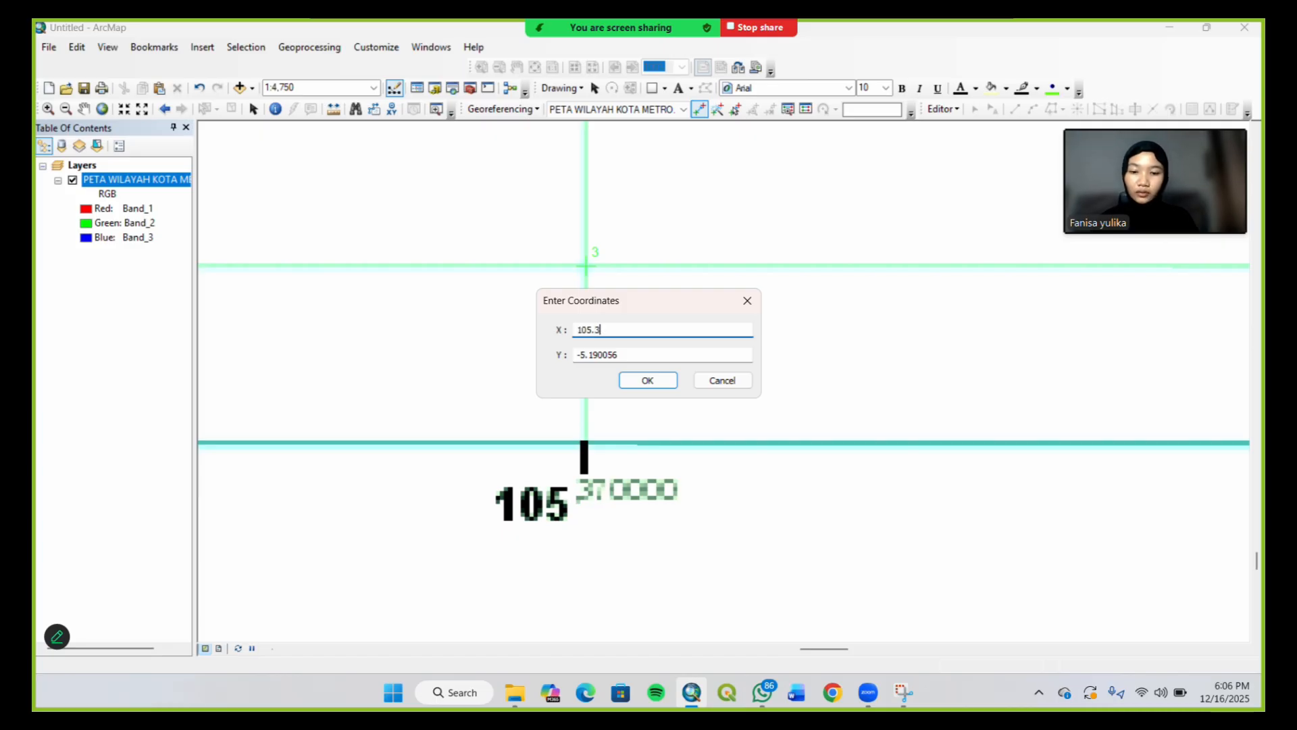
{"action": "type", "text": "3700"}
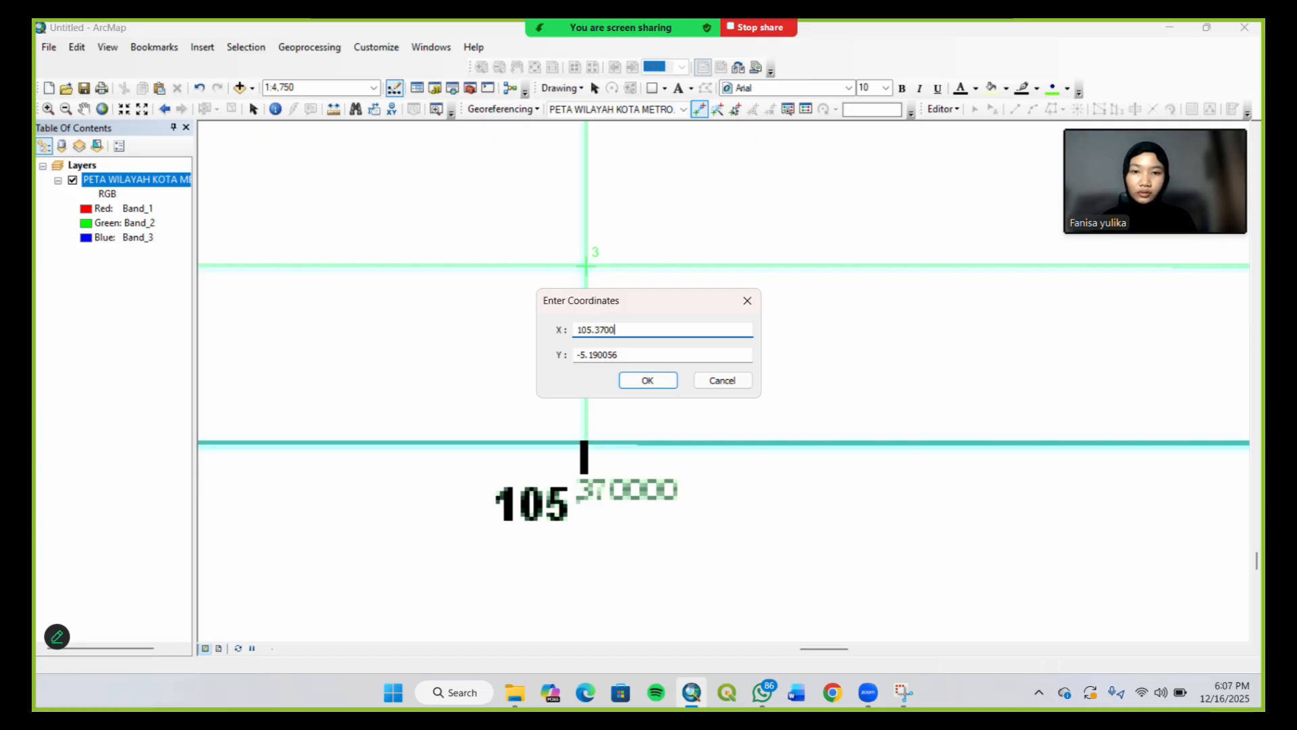
{"action": "left_click", "coordinate": [634, 356]}
{"action": "key", "text": "BackSpace"}
{"action": "key", "text": "BackSpace"}
{"action": "key", "text": "BackSpace"}
{"action": "key", "text": "BackSpace"}
{"action": "key", "text": "BackSpace"}
{"action": "key", "text": "BackSpace"}
{"action": "key", "text": "BackSpace"}
{"action": "key", "text": "BackSpace"}
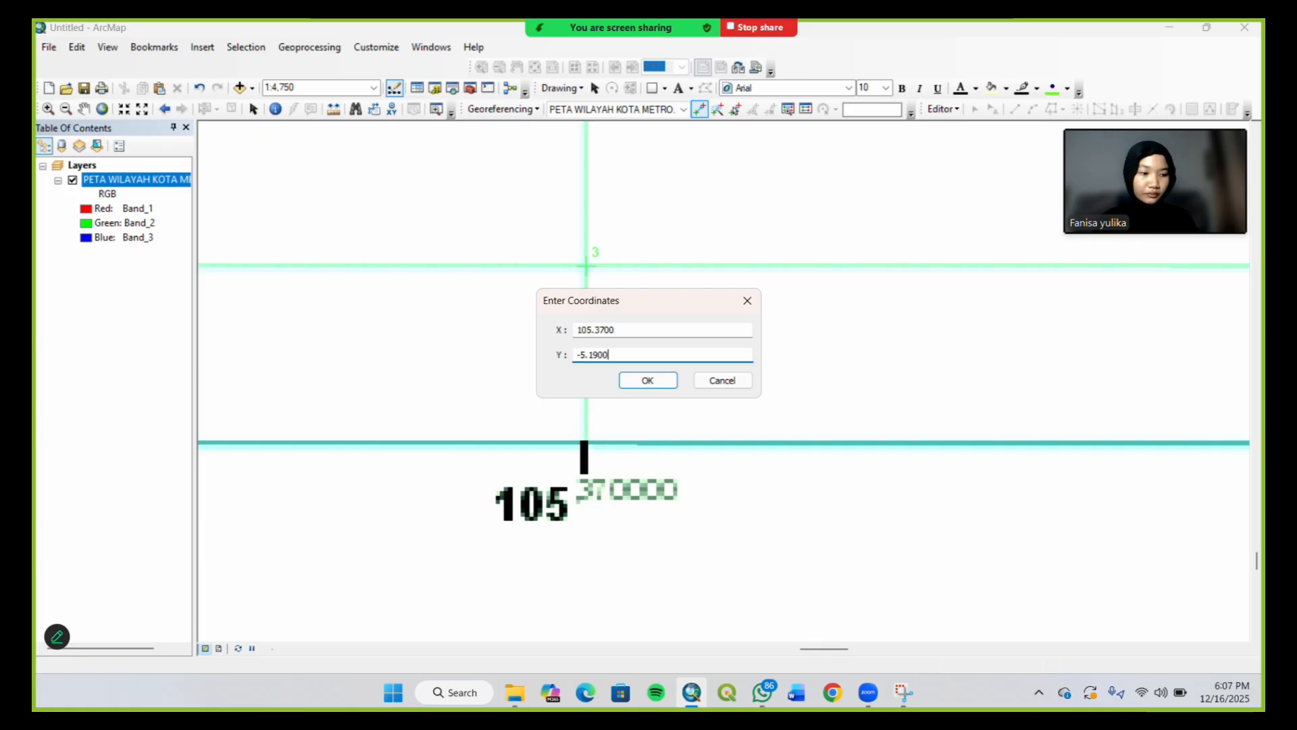
{"action": "left_click", "coordinate": [659, 383]}
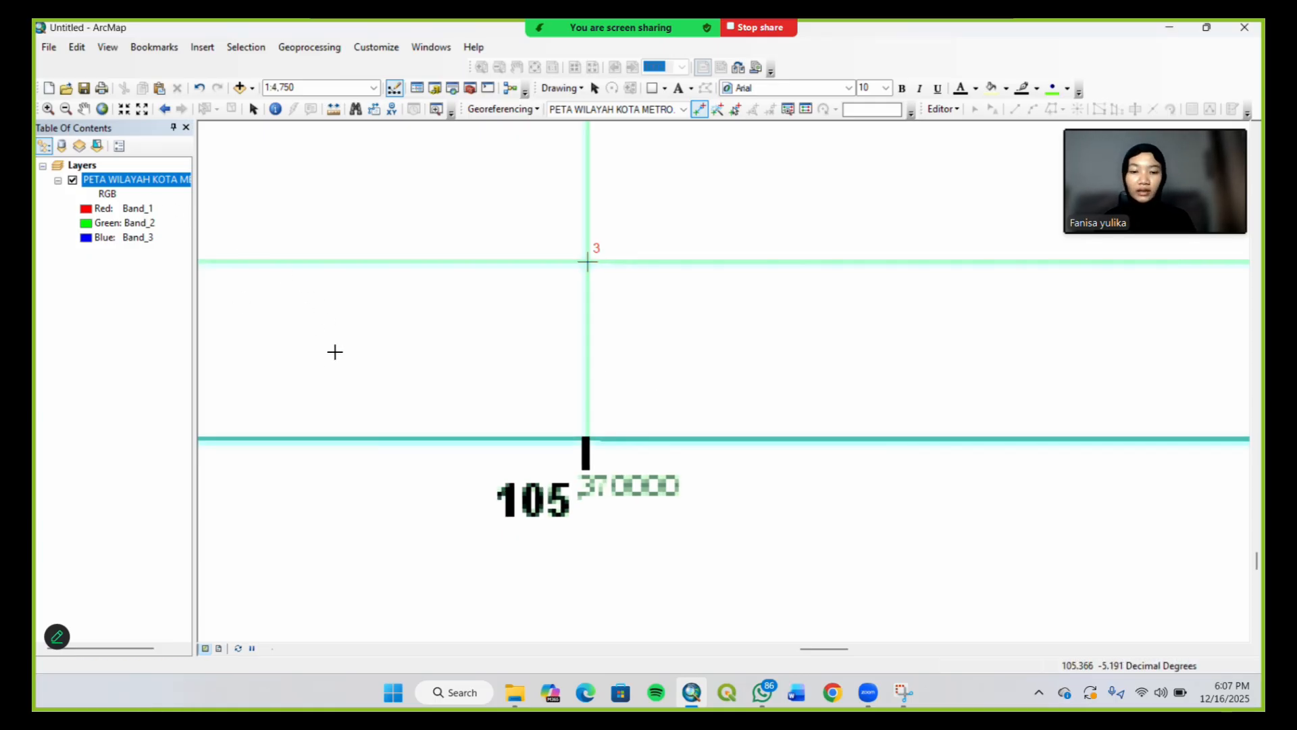
Place a fourth control point on the map's southwestern grid intersection, where the 105.250000 meridian crosses the -5.190000 parallel
{"action": "right_click", "coordinate": [160, 183]}
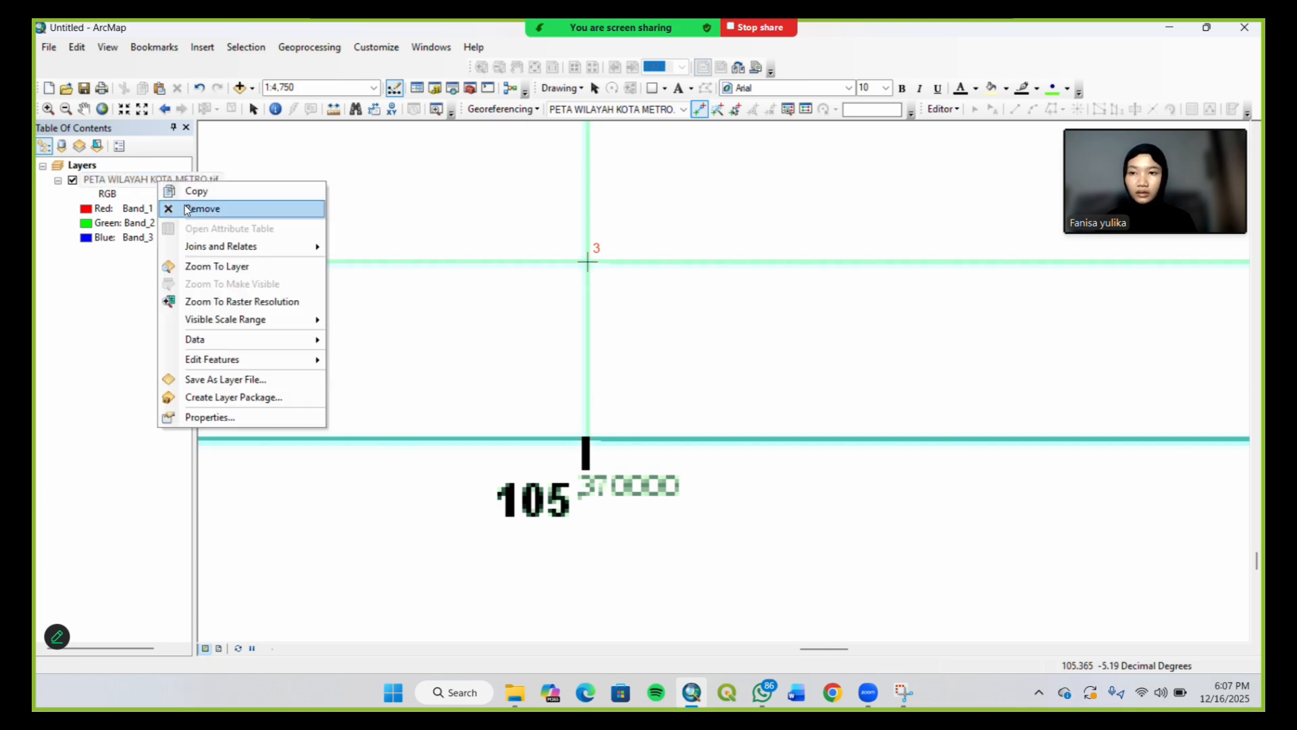
{"action": "left_click", "coordinate": [216, 268]}
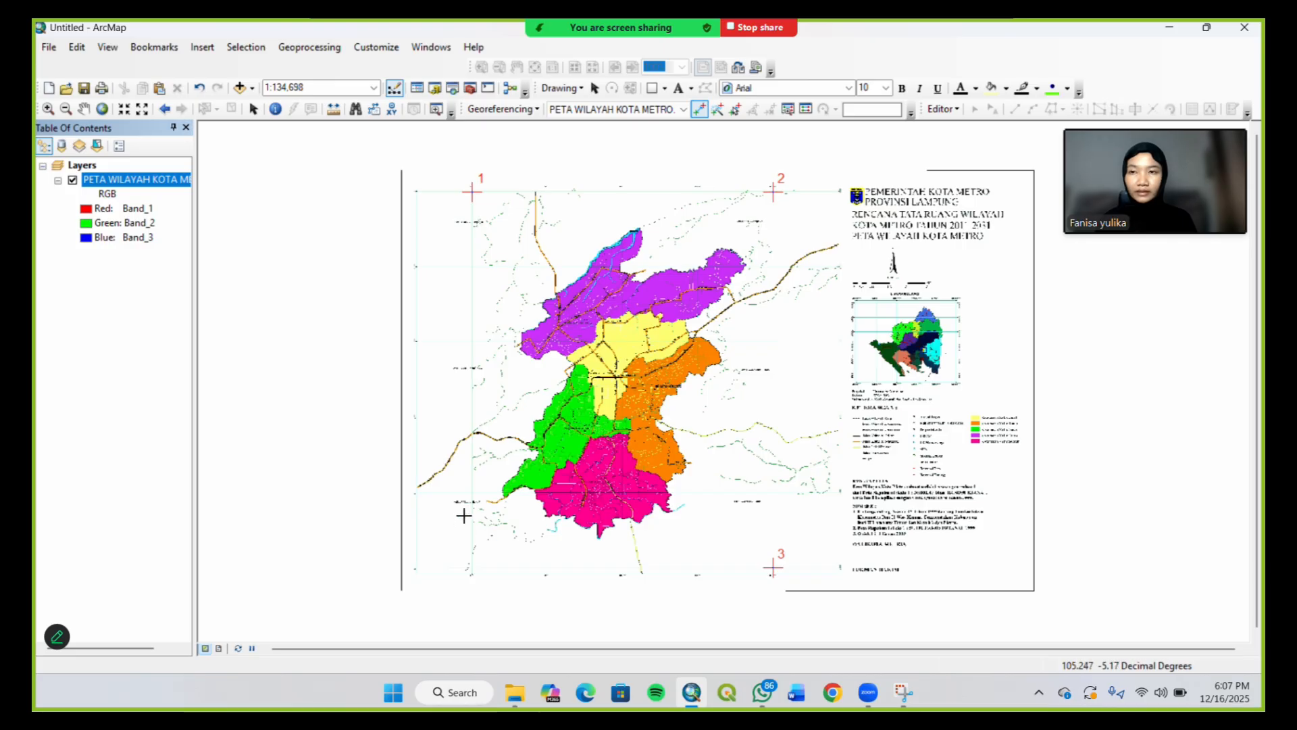
{"action": "left_click", "coordinate": [49, 109]}
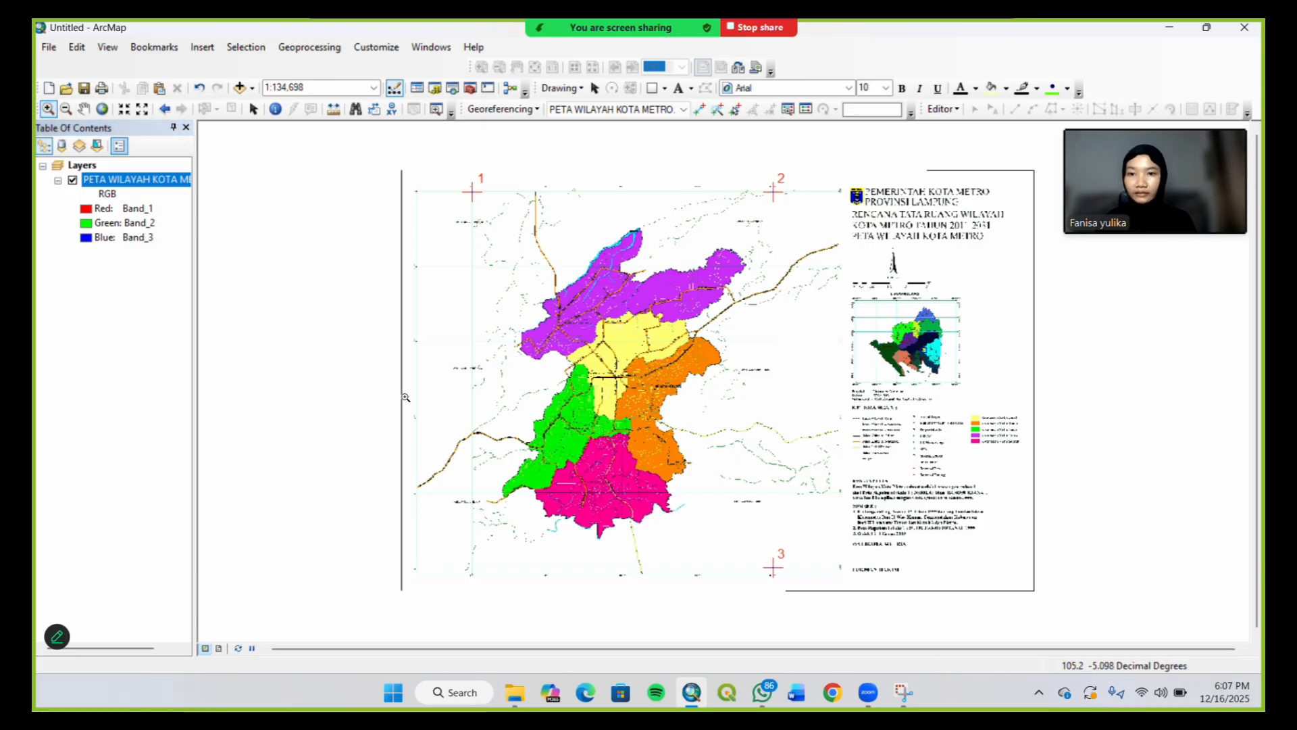
{"action": "left_click_drag", "start_coordinate": [451, 548], "coordinate": [534, 604]}
{"action": "key", "text": "Left"}
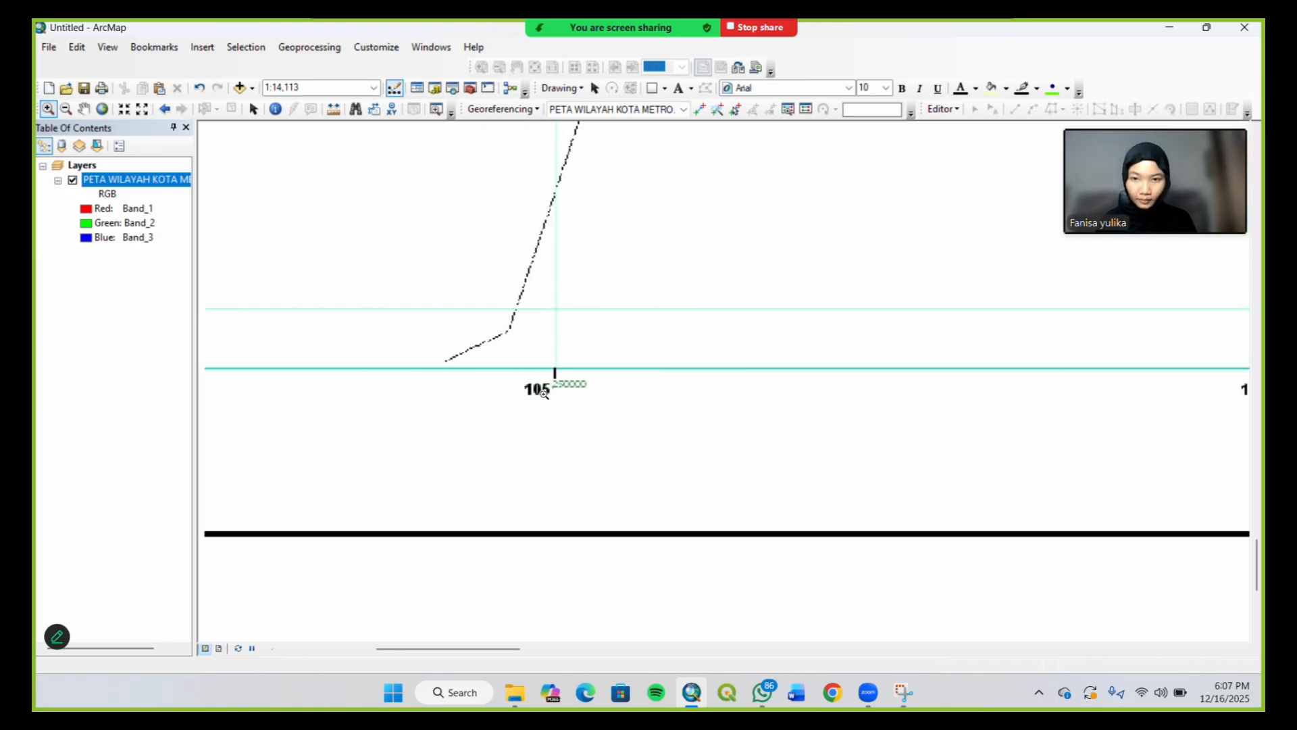
{"action": "key", "text": "Left"}
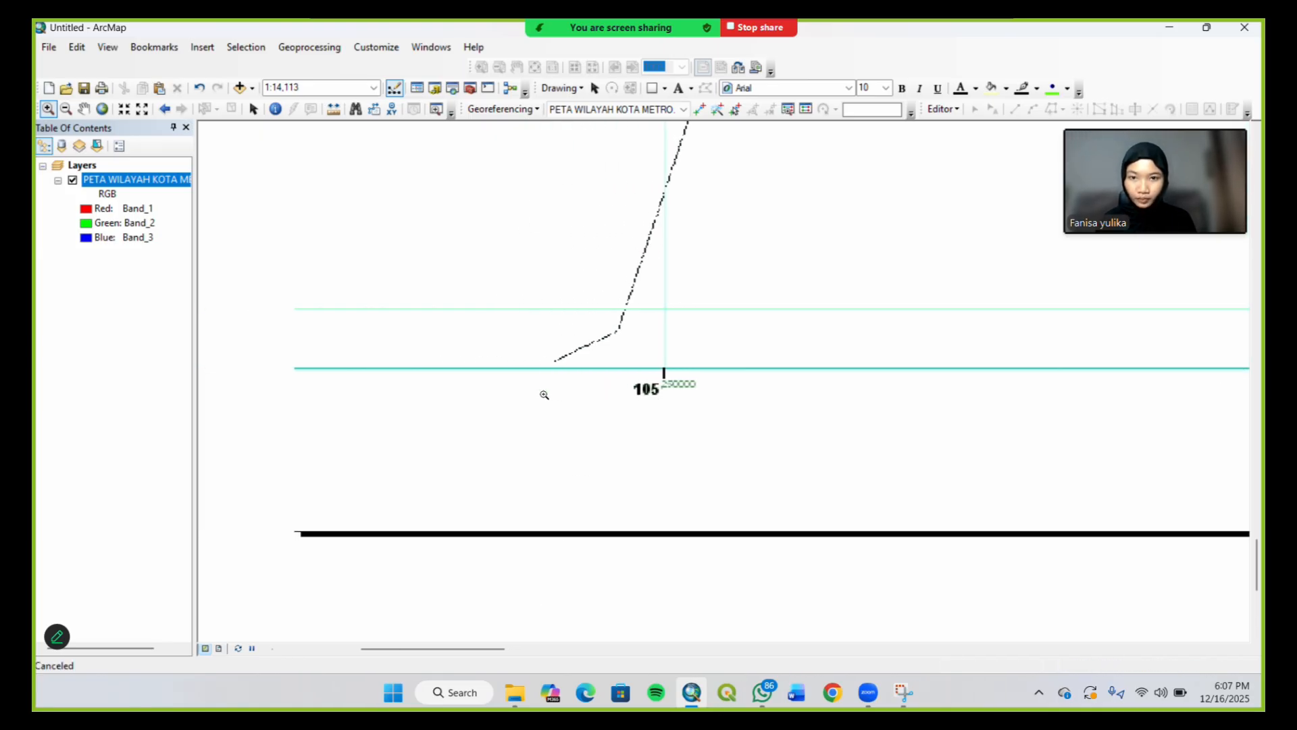
{"action": "key", "text": "Left"}
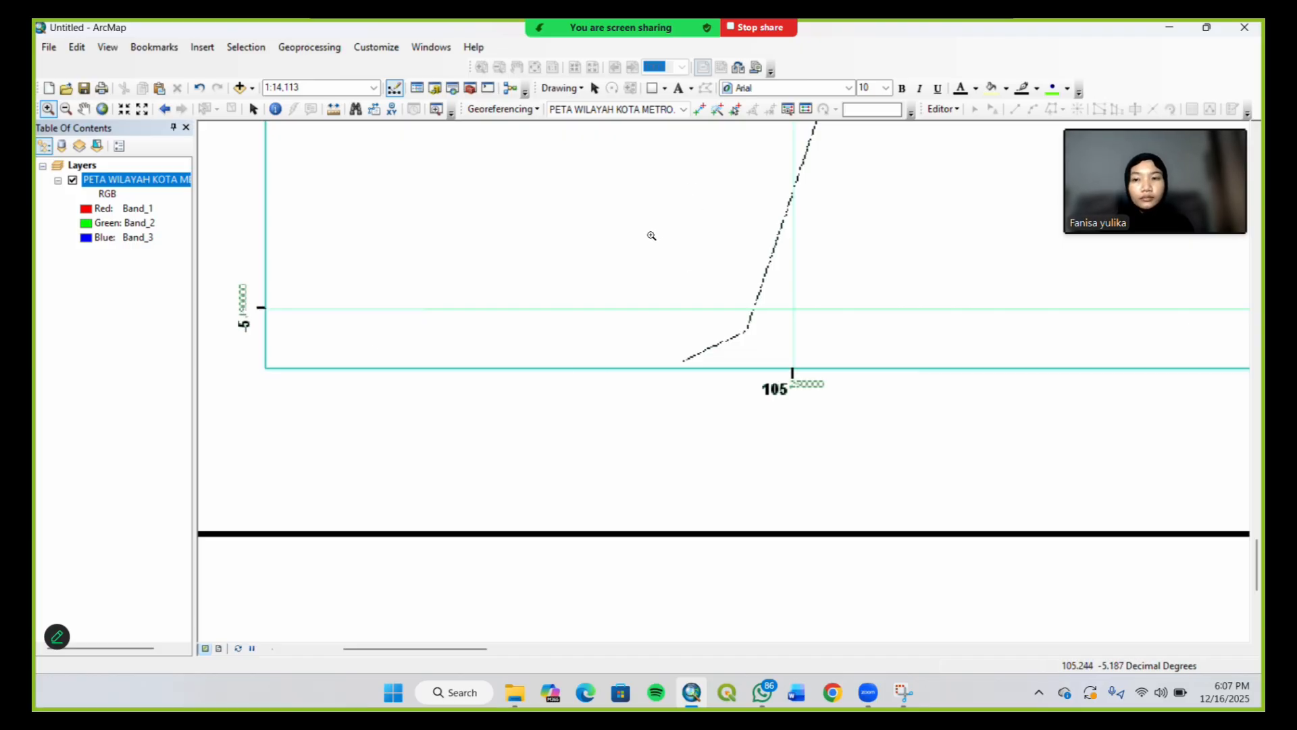
{"action": "left_click_drag", "start_coordinate": [651, 235], "coordinate": [932, 379]}
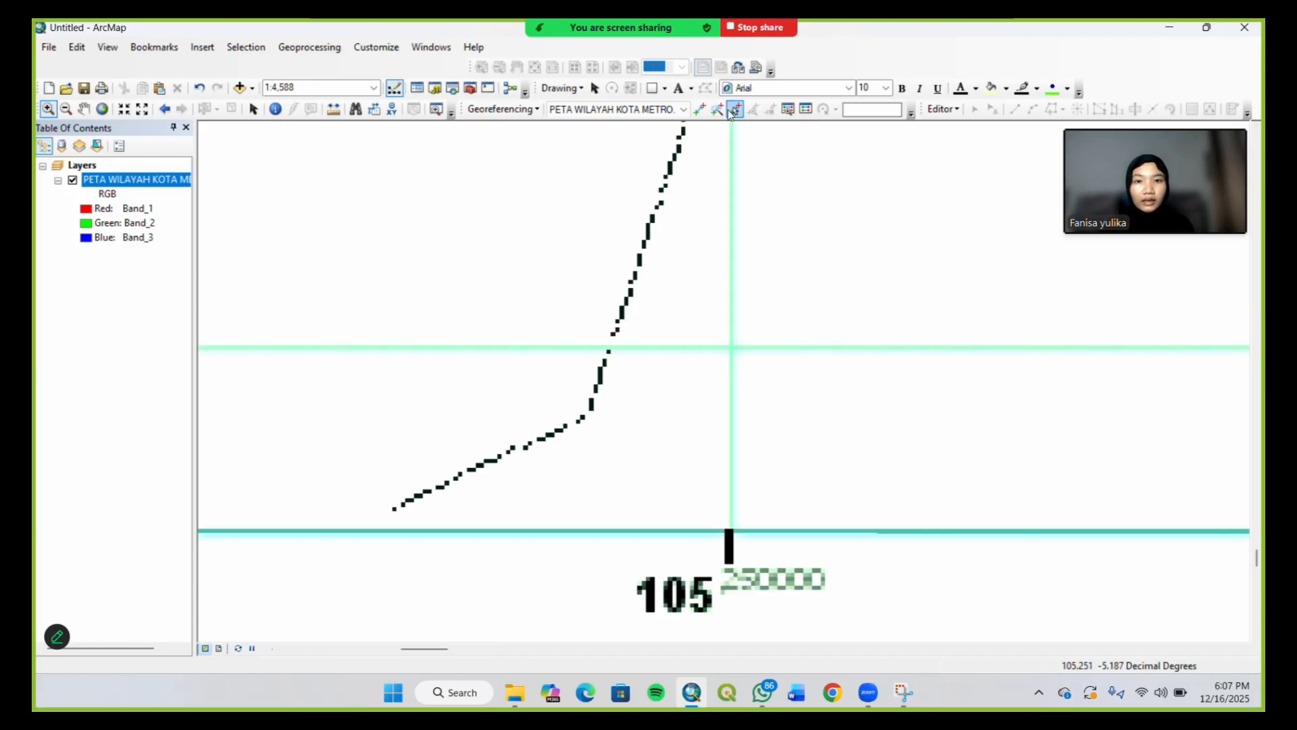
{"action": "left_click", "coordinate": [699, 109]}
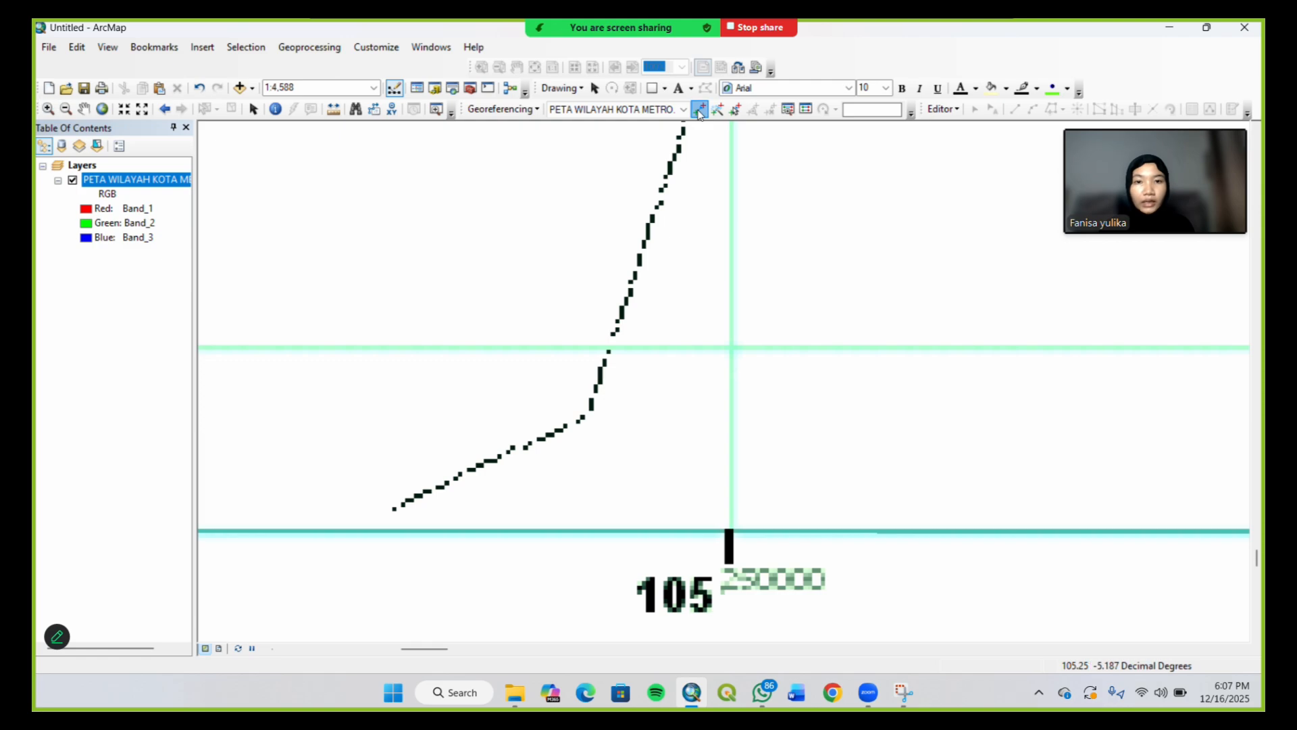
Assign the fourth control point the coordinates X 105.2500 and Y -5.1900
{"action": "right_click", "coordinate": [731, 348]}
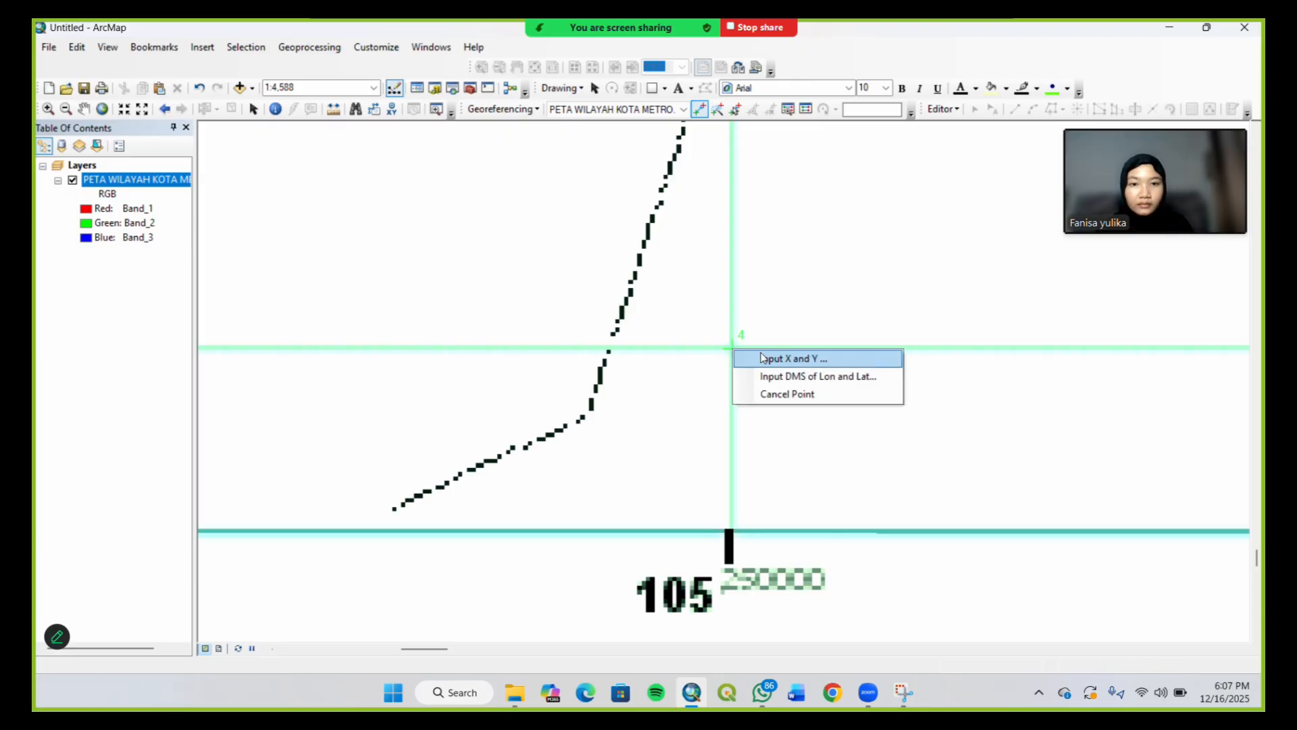
{"action": "left_click", "coordinate": [762, 358]}
{"action": "type", "text": "105.2500"}
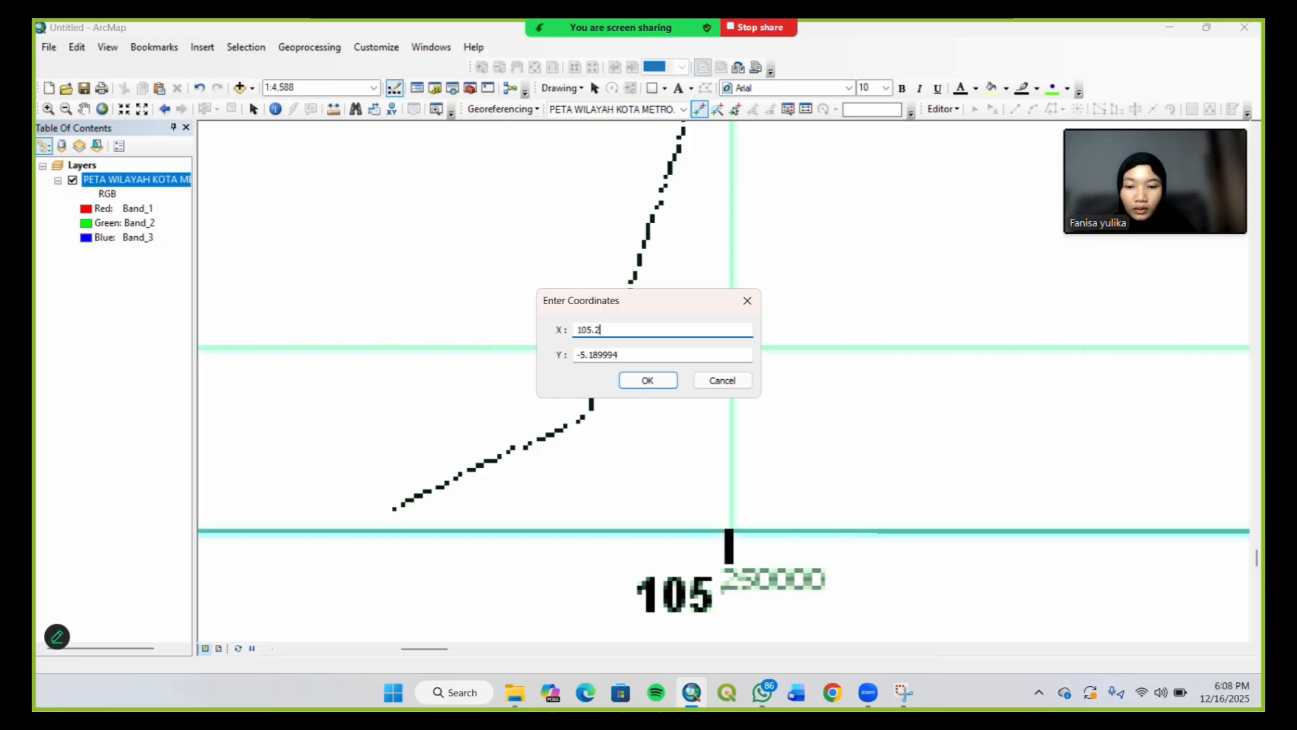
{"action": "left_click", "coordinate": [680, 356]}
{"action": "key", "text": "BackSpace"}
{"action": "key", "text": "BackSpace"}
{"action": "key", "text": "BackSpace"}
{"action": "key", "text": "BackSpace"}
{"action": "key", "text": "BackSpace"}
{"action": "key", "text": "BackSpace"}
{"action": "key", "text": "BackSpace"}
{"action": "key", "text": "BackSpace"}
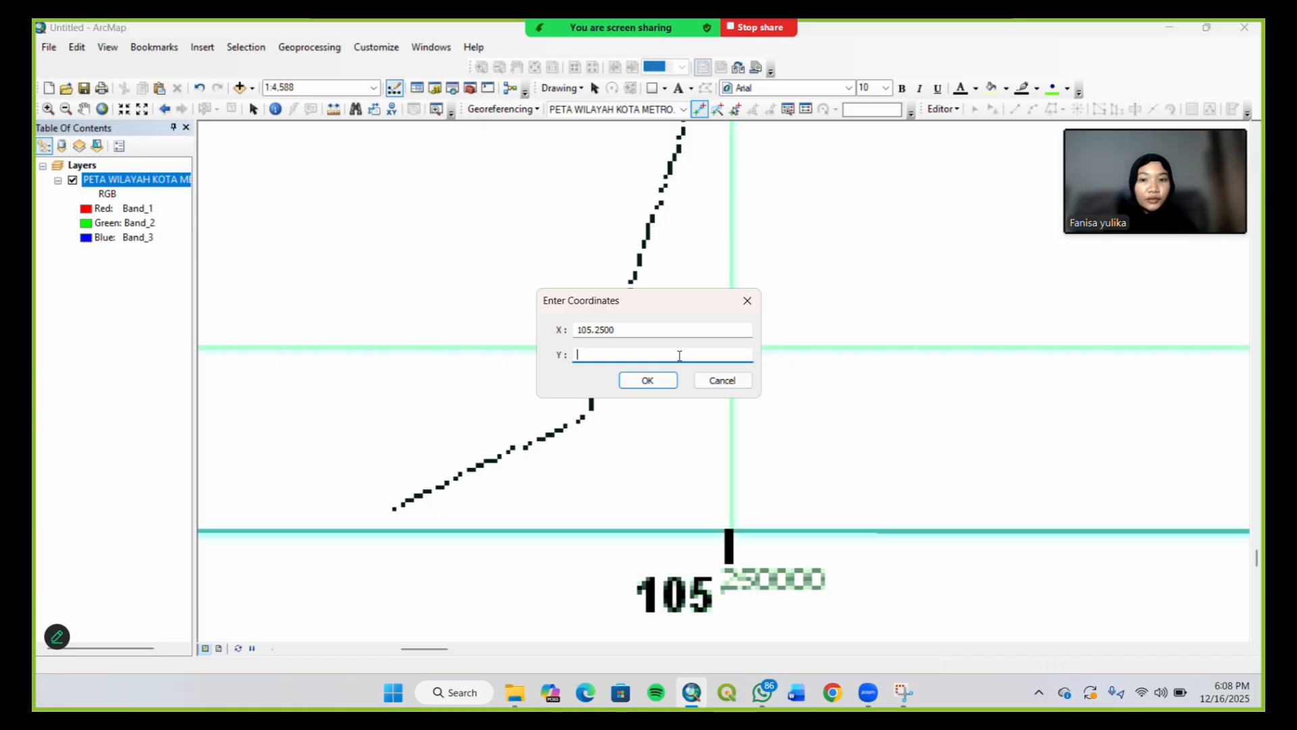
{"action": "type", "text": "-5"}
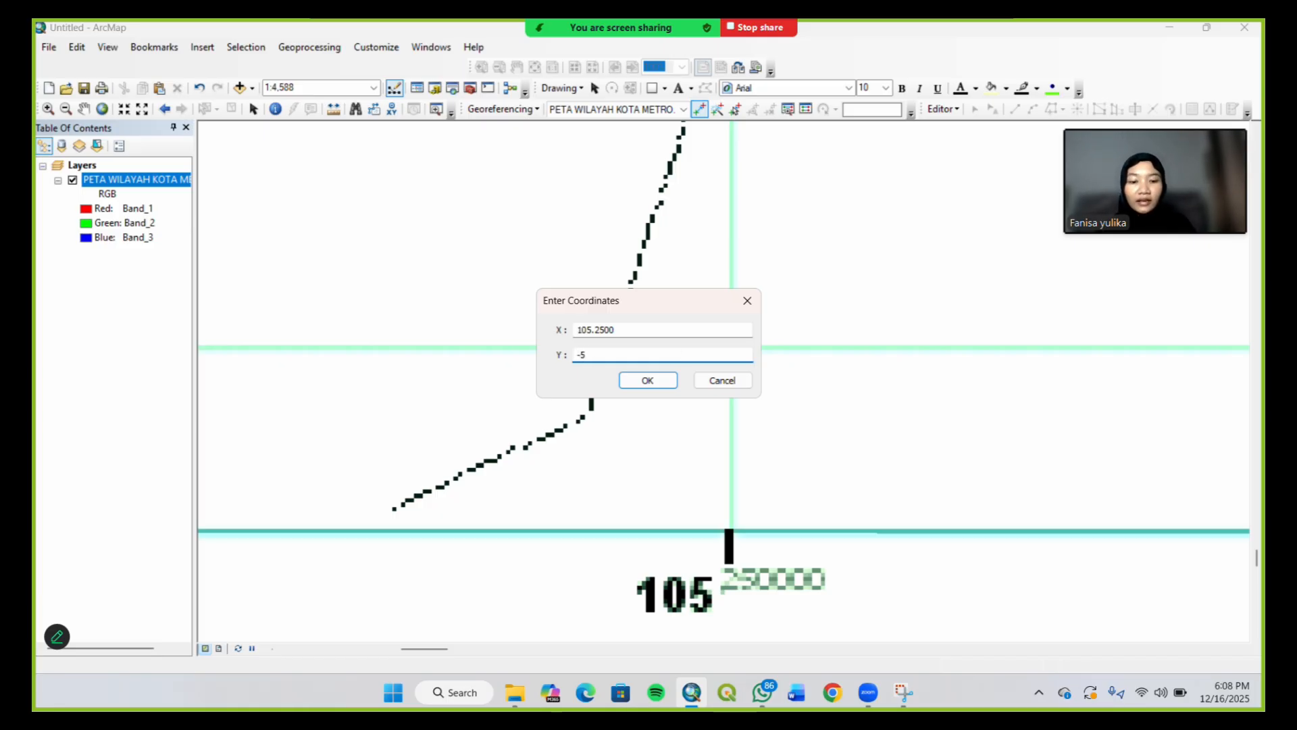
{"action": "type", "text": ".1900"}
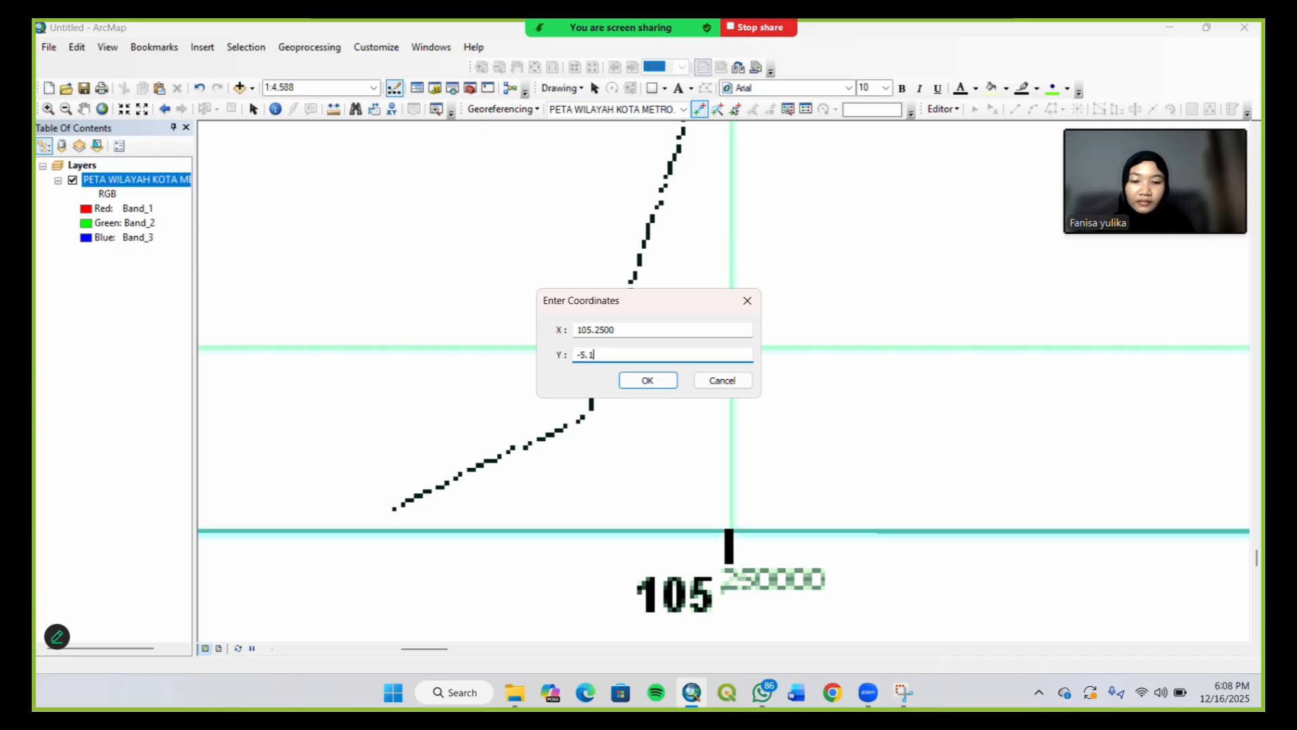
{"action": "left_click", "coordinate": [660, 381]}
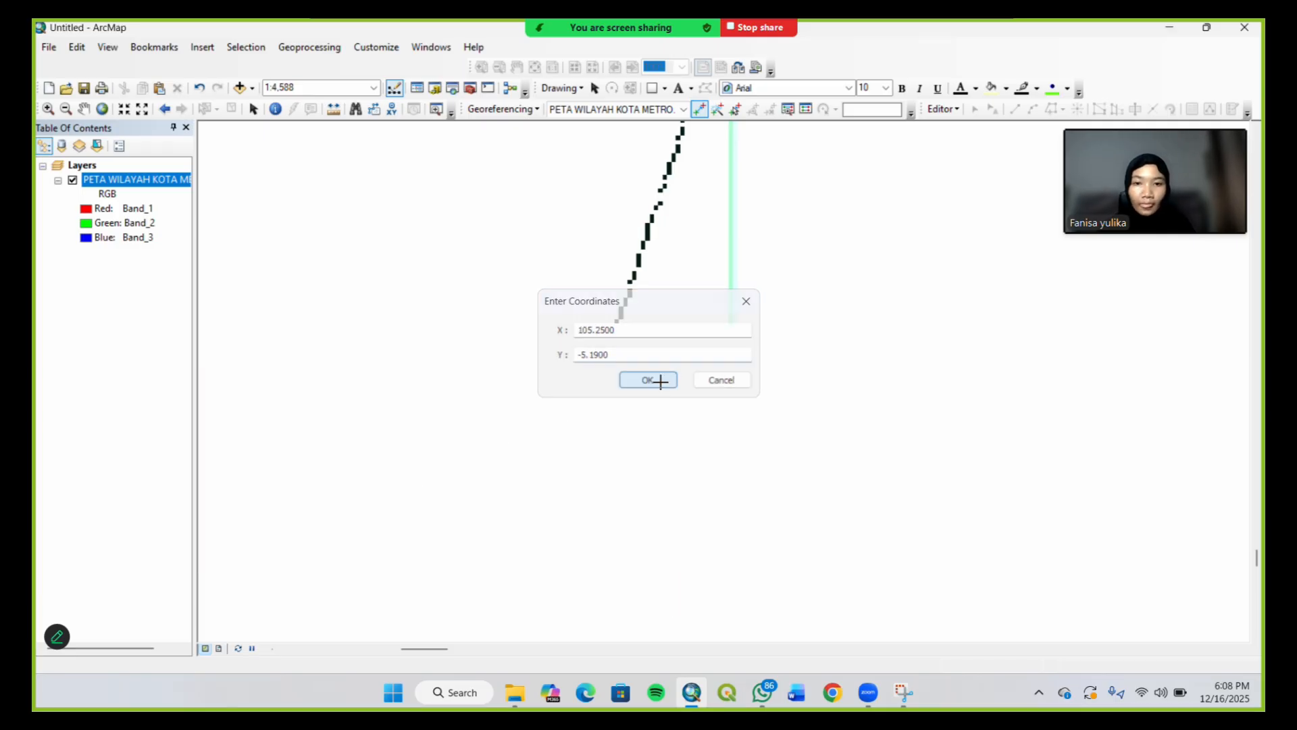
Show the full extent of the map layer and update its georeferencing with the four control points
{"action": "right_click", "coordinate": [155, 183]}
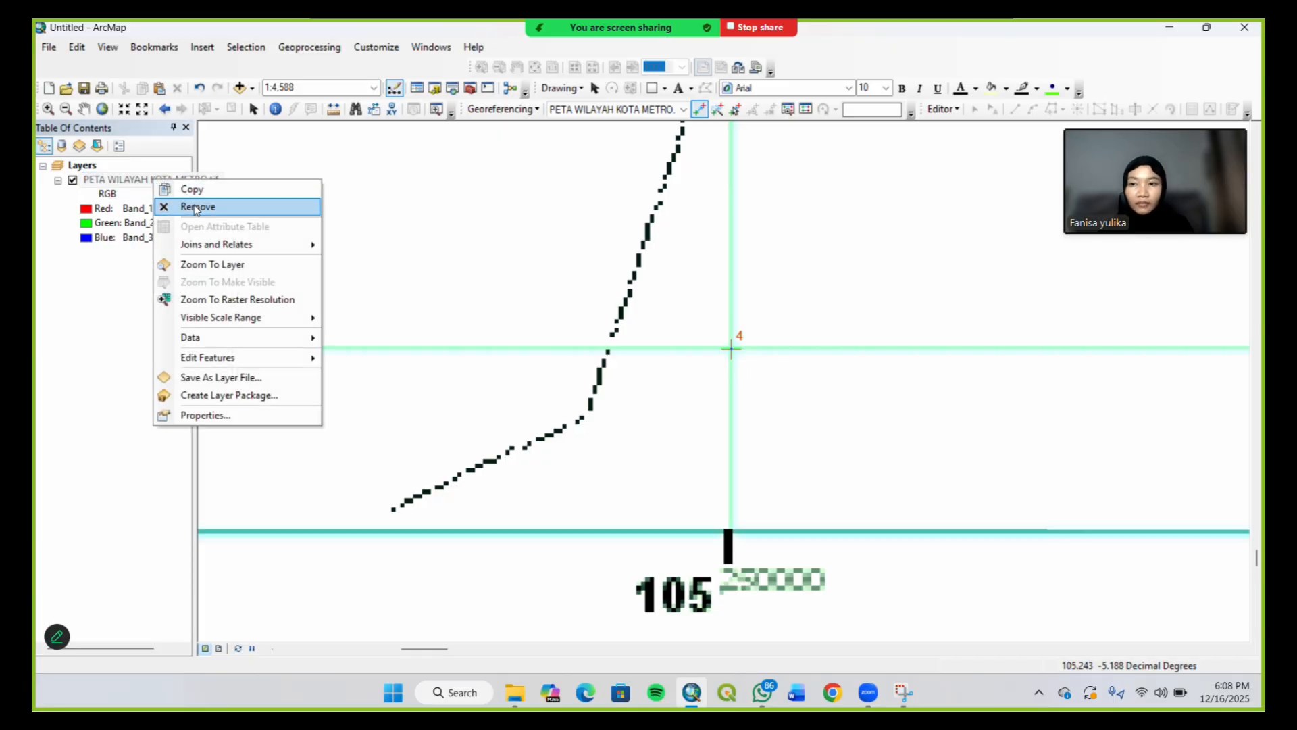
{"action": "left_click", "coordinate": [218, 264]}
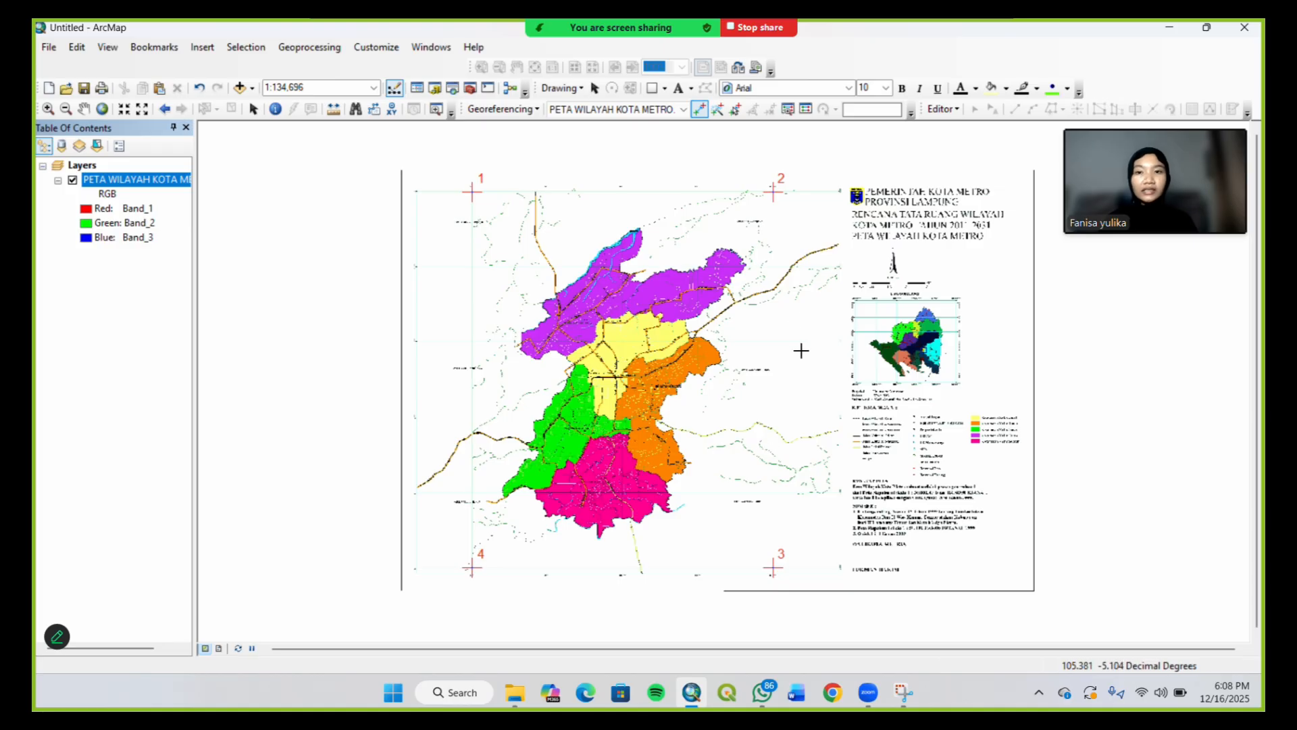
{"action": "left_click", "coordinate": [514, 109]}
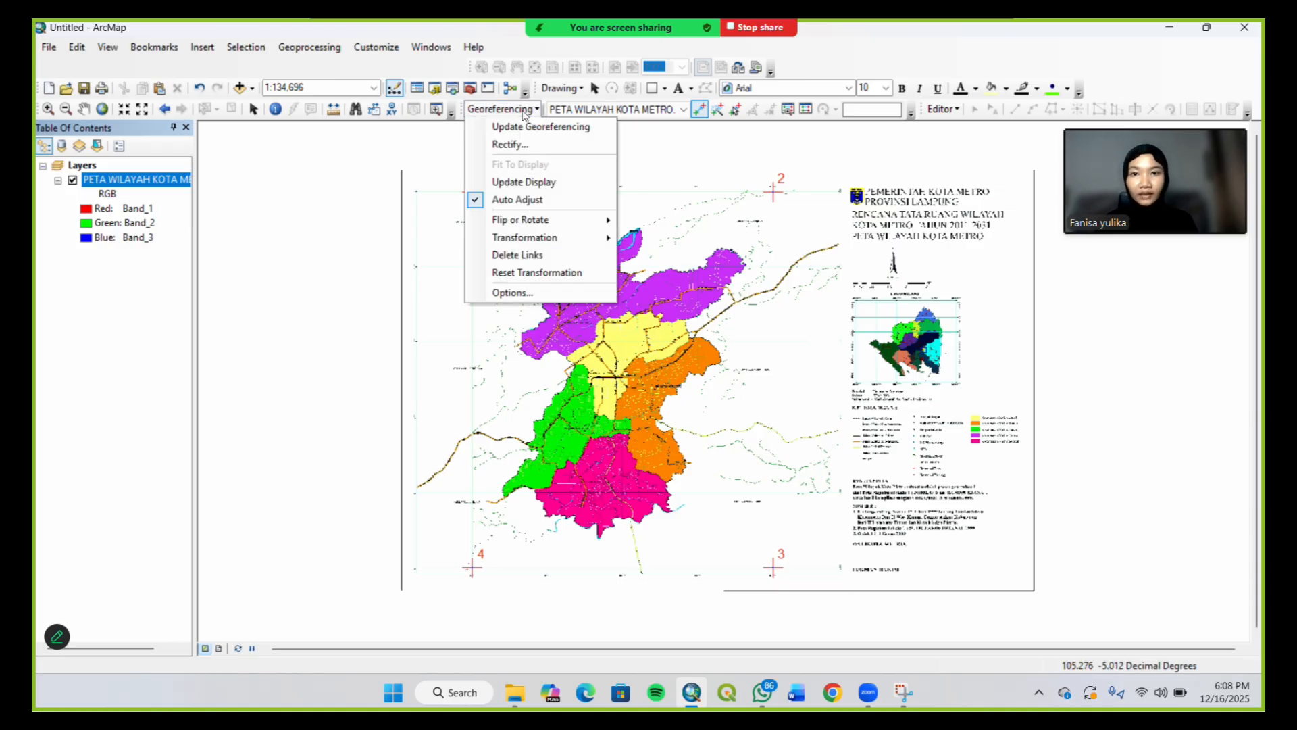
{"action": "left_click", "coordinate": [533, 128]}
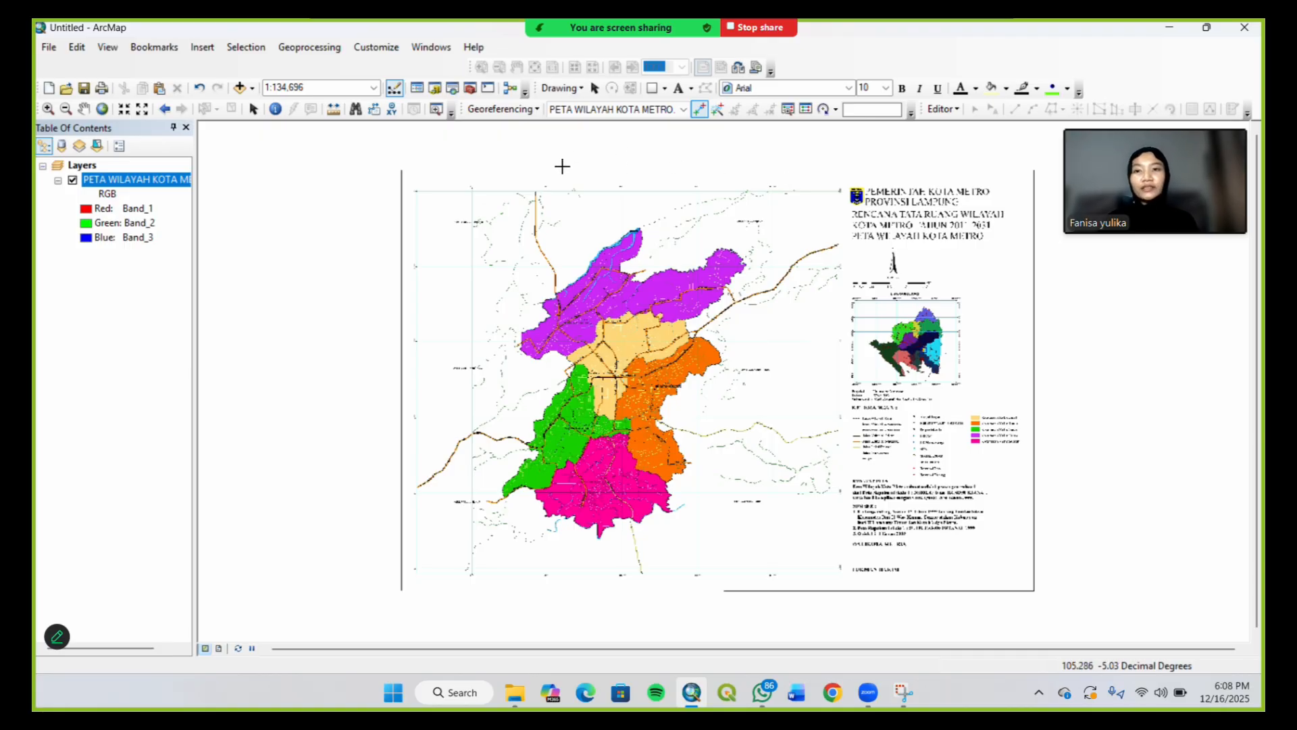
Open the Catalog window and start a new shapefile in the D:\KOTA METRO folder
{"action": "left_click", "coordinate": [439, 49]}
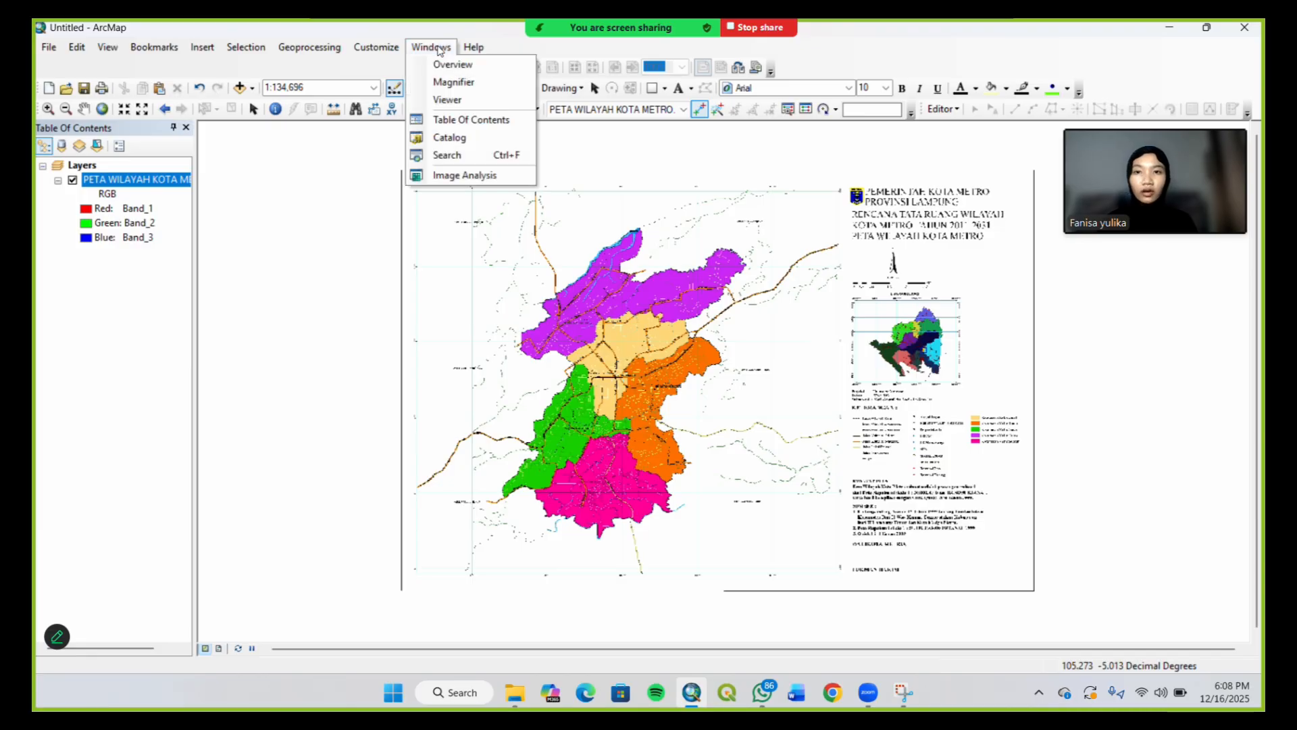
{"action": "left_click", "coordinate": [448, 138]}
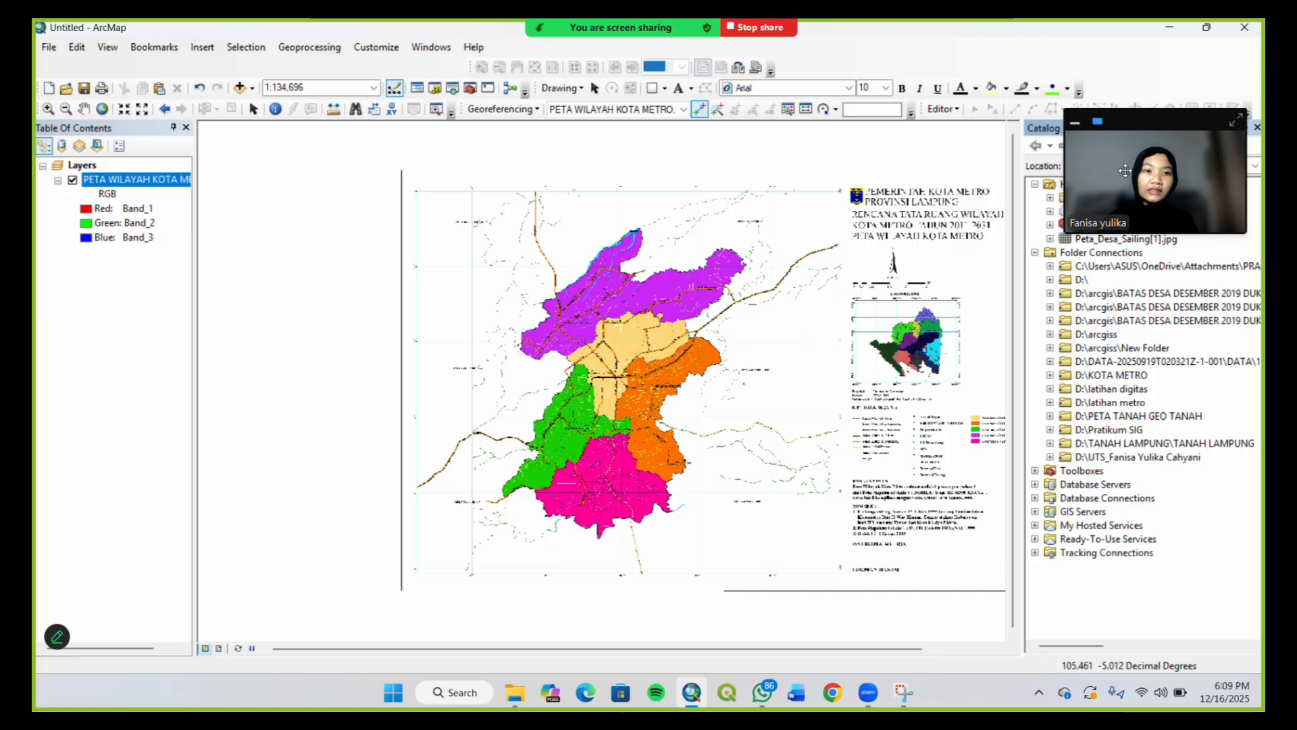
{"action": "left_click_drag", "start_coordinate": [1081, 155], "coordinate": [883, 139]}
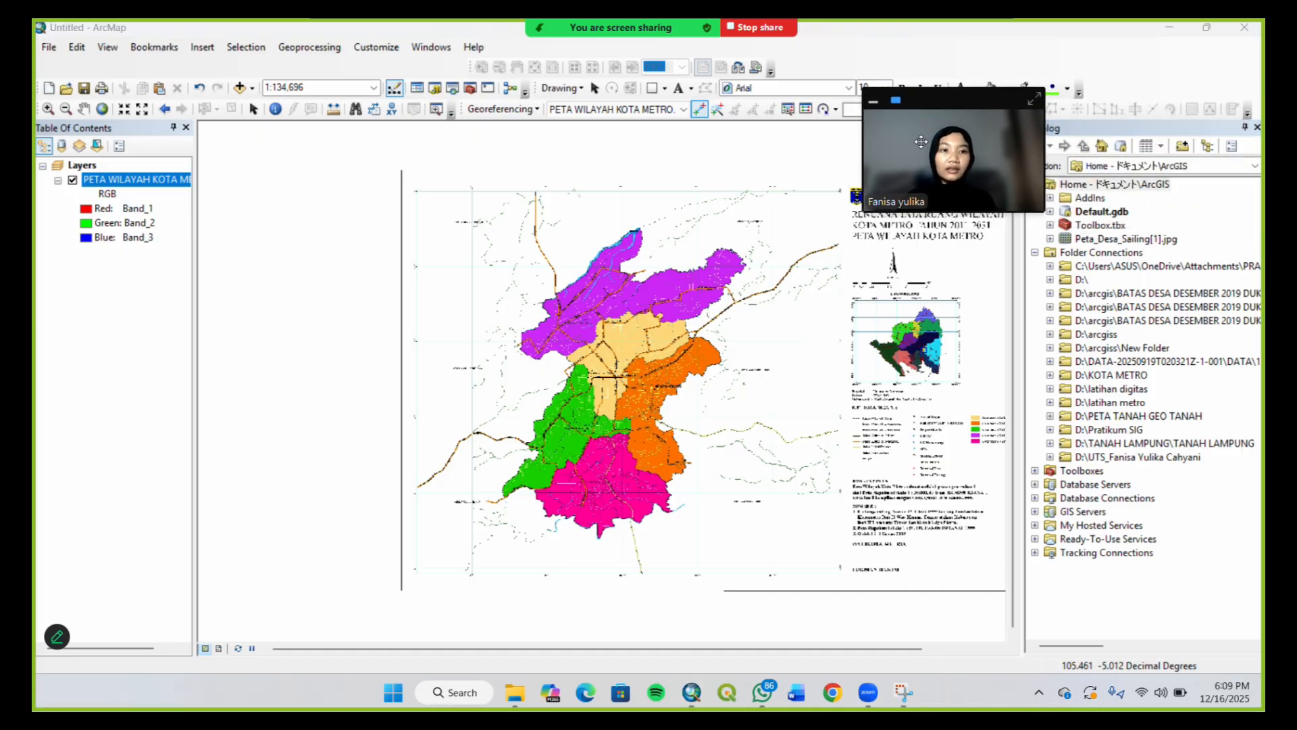
{"action": "left_click", "coordinate": [1136, 376]}
{"action": "right_click", "coordinate": [1136, 376]}
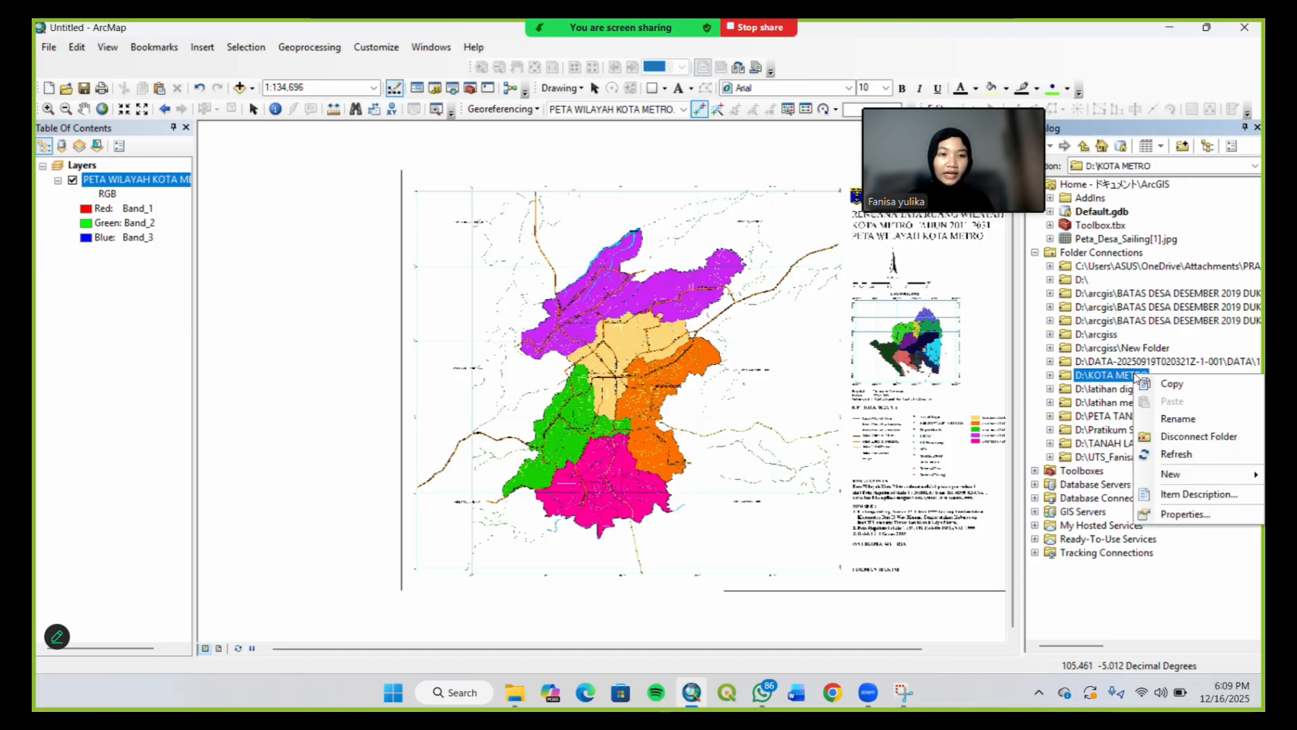
{"action": "mouse_move", "coordinate": [1182, 473]}
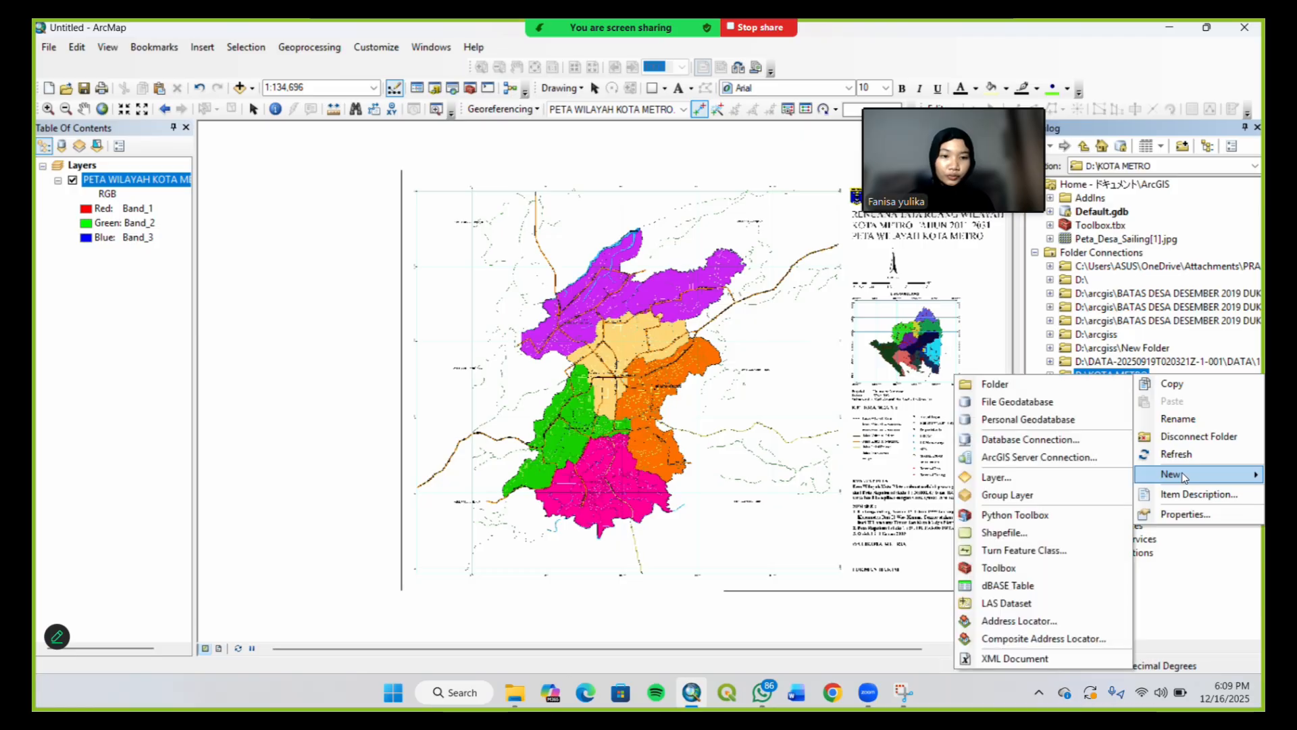
{"action": "left_click", "coordinate": [1047, 534]}
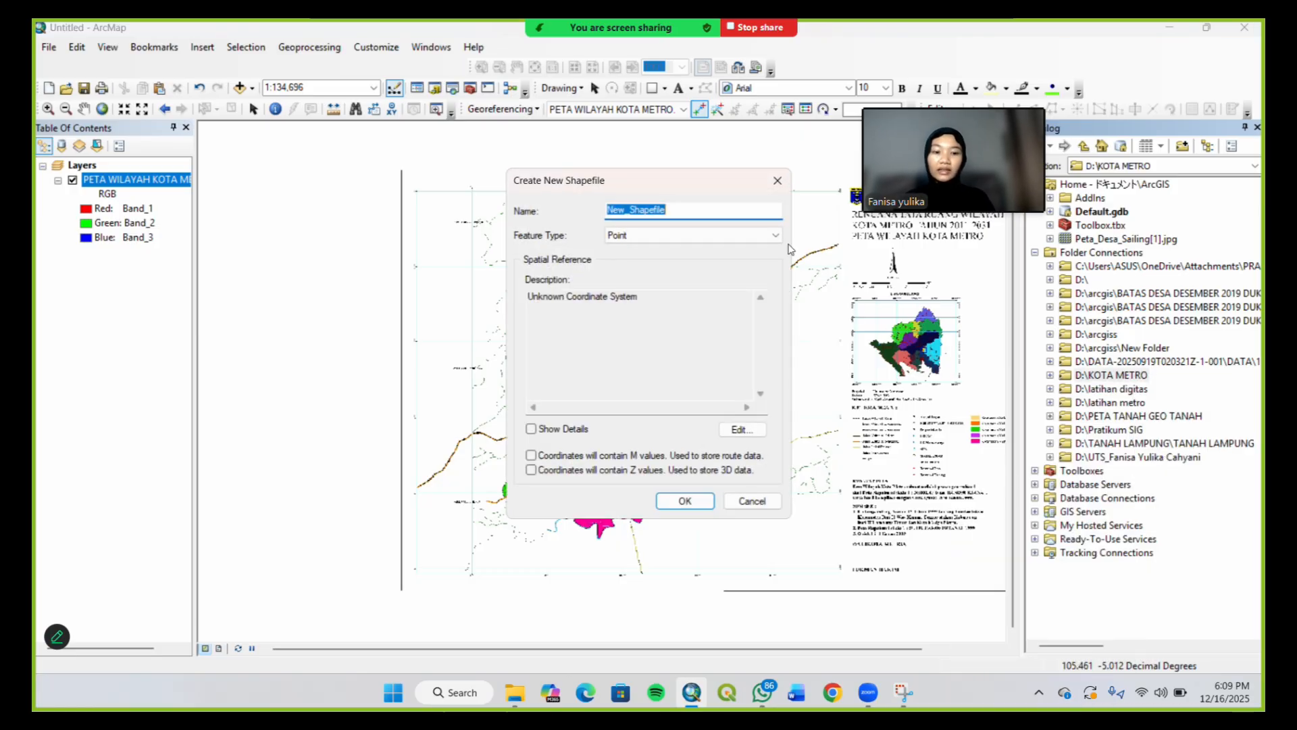
Name the new shapefile POLYGON kota metro, set its feature type to Polygon and create it without a coordinate system
{"action": "type", "text": "POLYGON ko"}
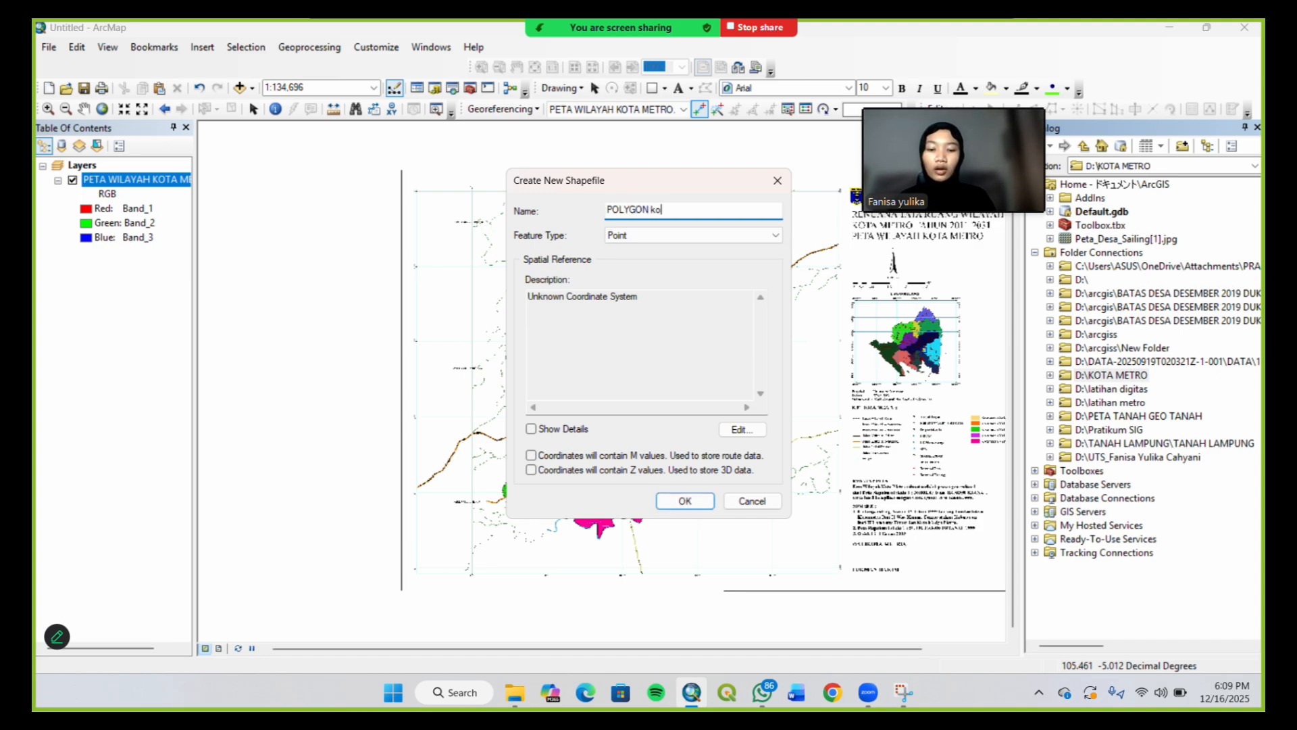
{"action": "type", "text": "ta metro"}
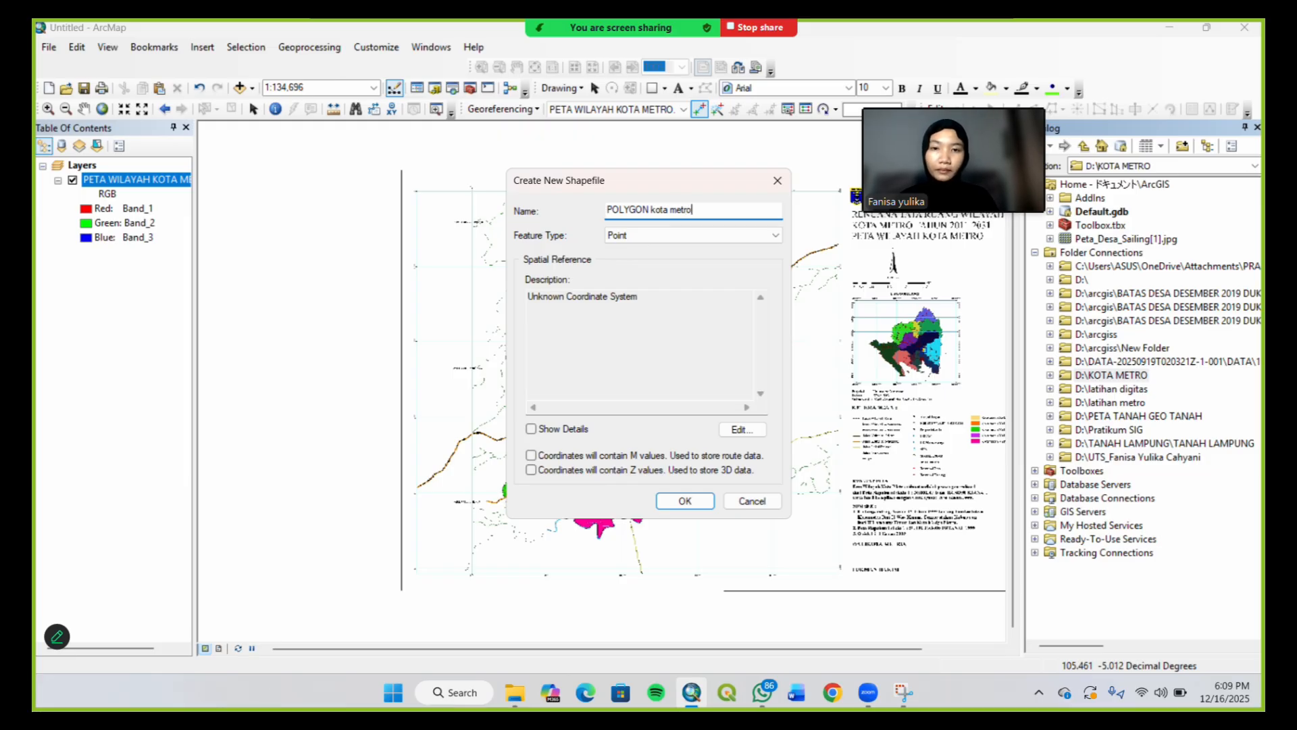
{"action": "left_click", "coordinate": [729, 237]}
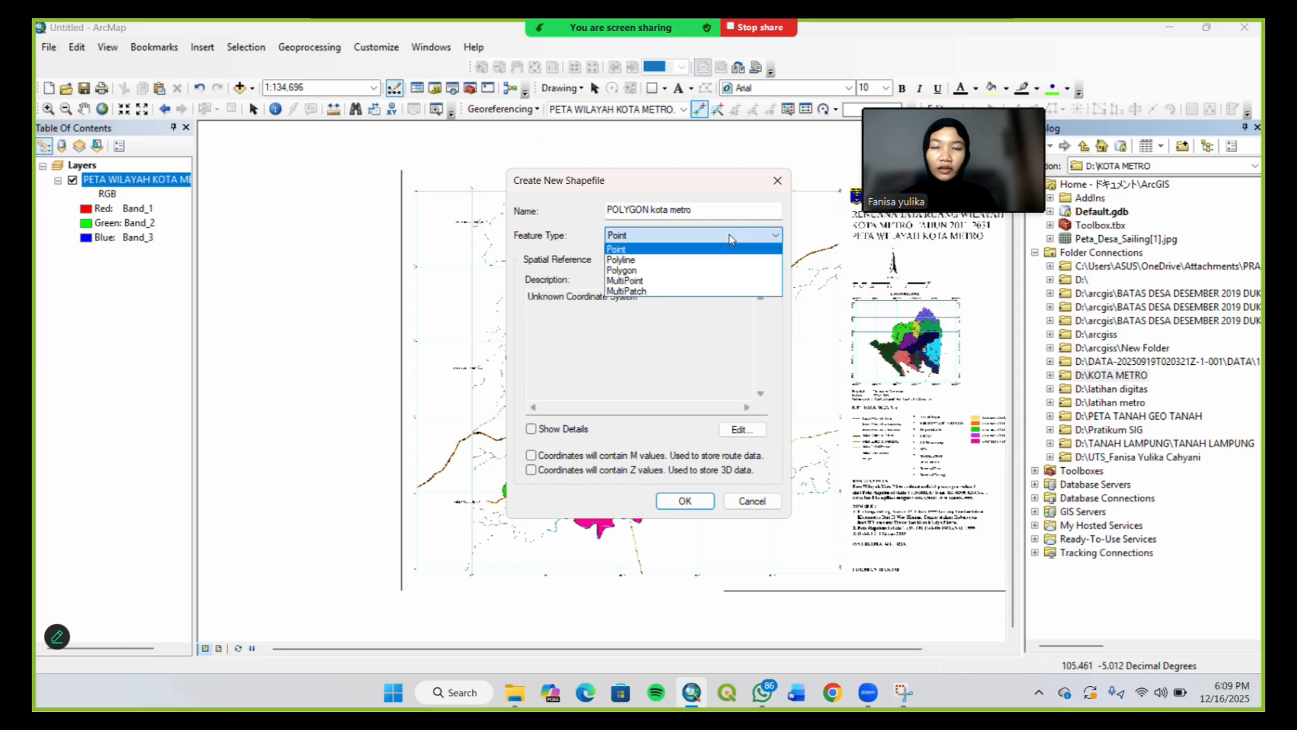
{"action": "left_click", "coordinate": [727, 271]}
{"action": "left_click", "coordinate": [696, 504]}
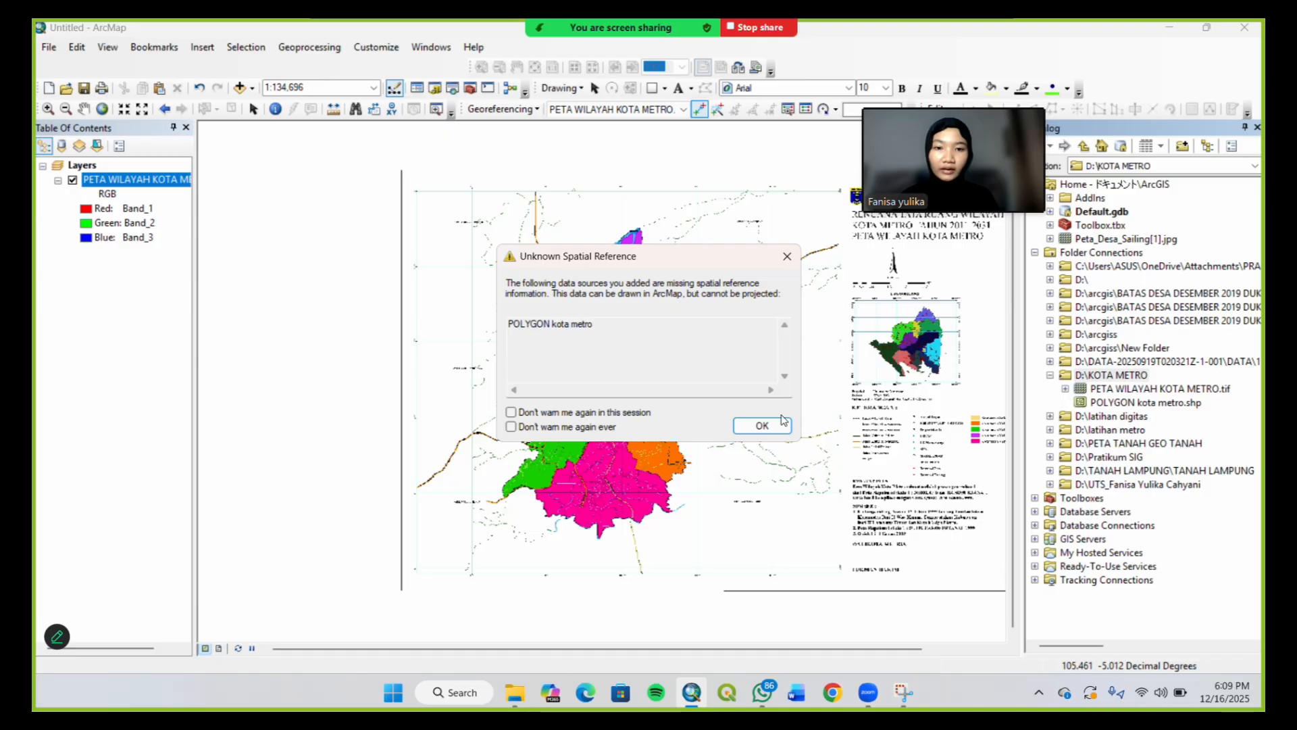
{"action": "left_click", "coordinate": [762, 426]}
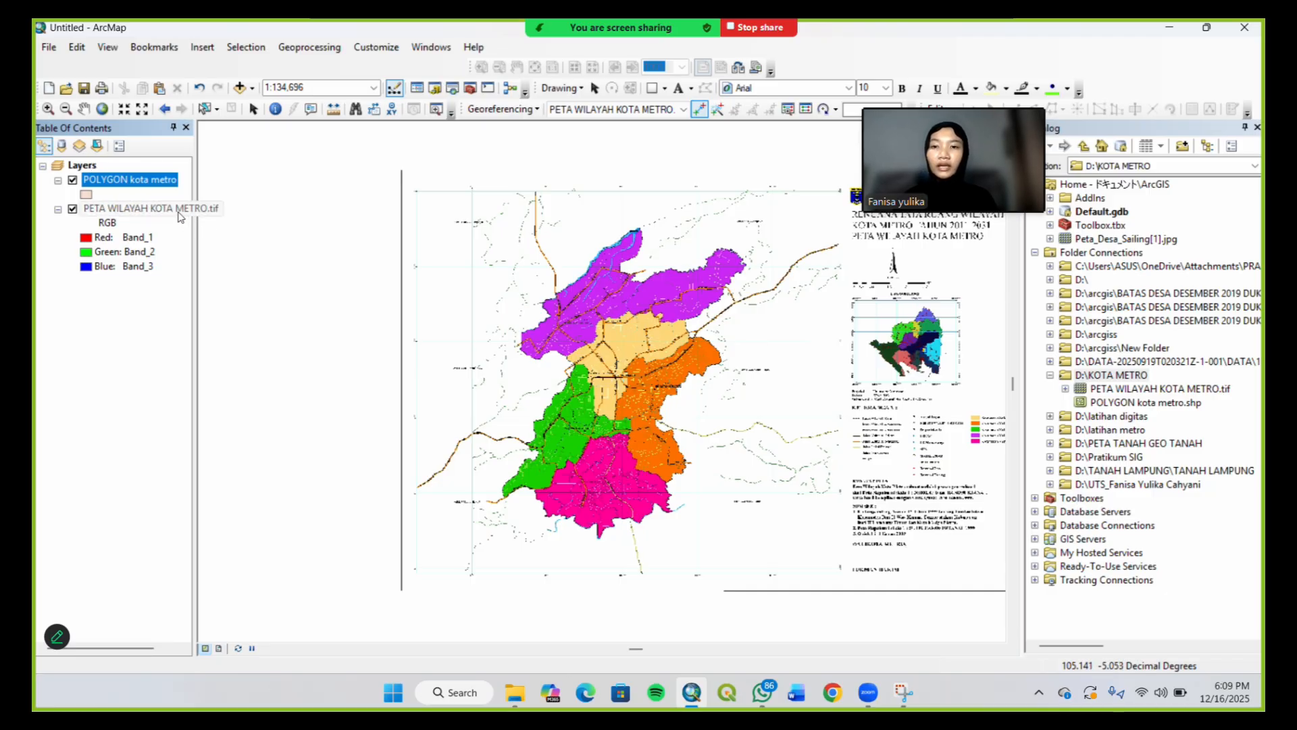
Start an edit session with the POLYGON kota metro feature template selected and close the Catalog window
{"action": "left_click", "coordinate": [139, 209]}
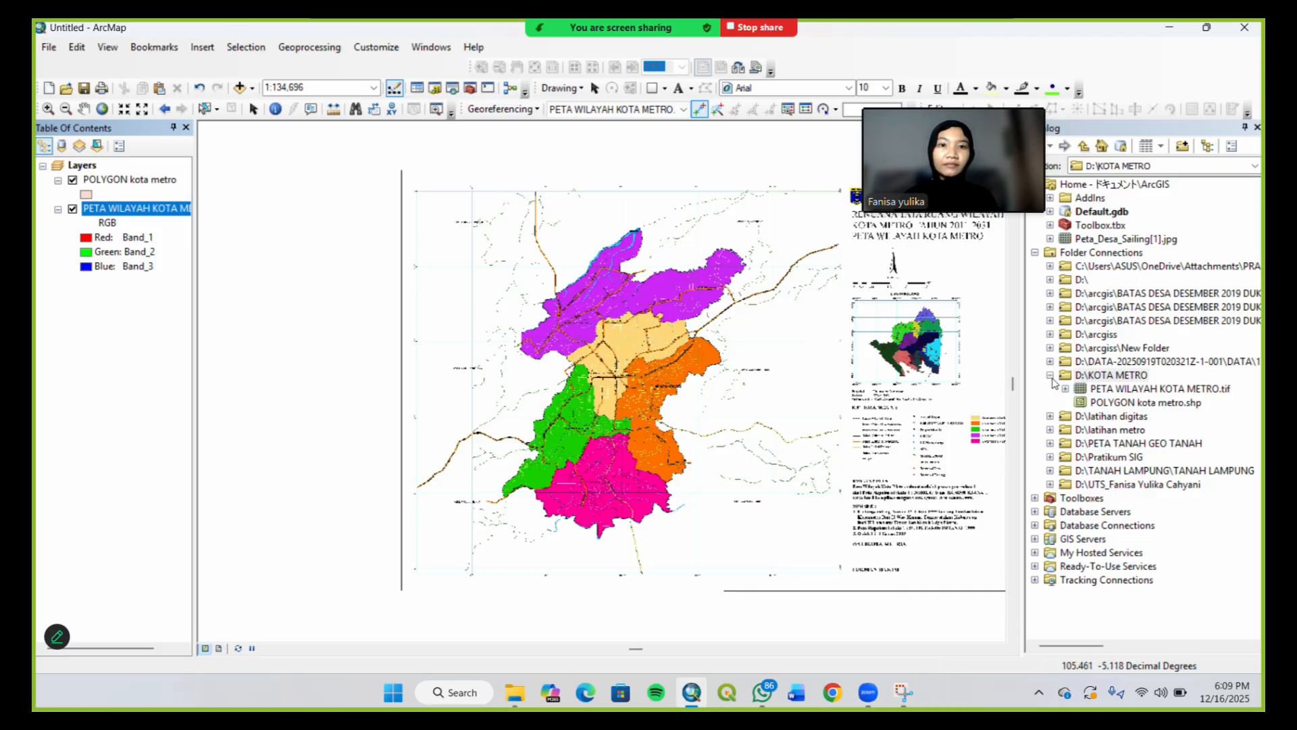
{"action": "left_click_drag", "start_coordinate": [984, 170], "coordinate": [993, 217]}
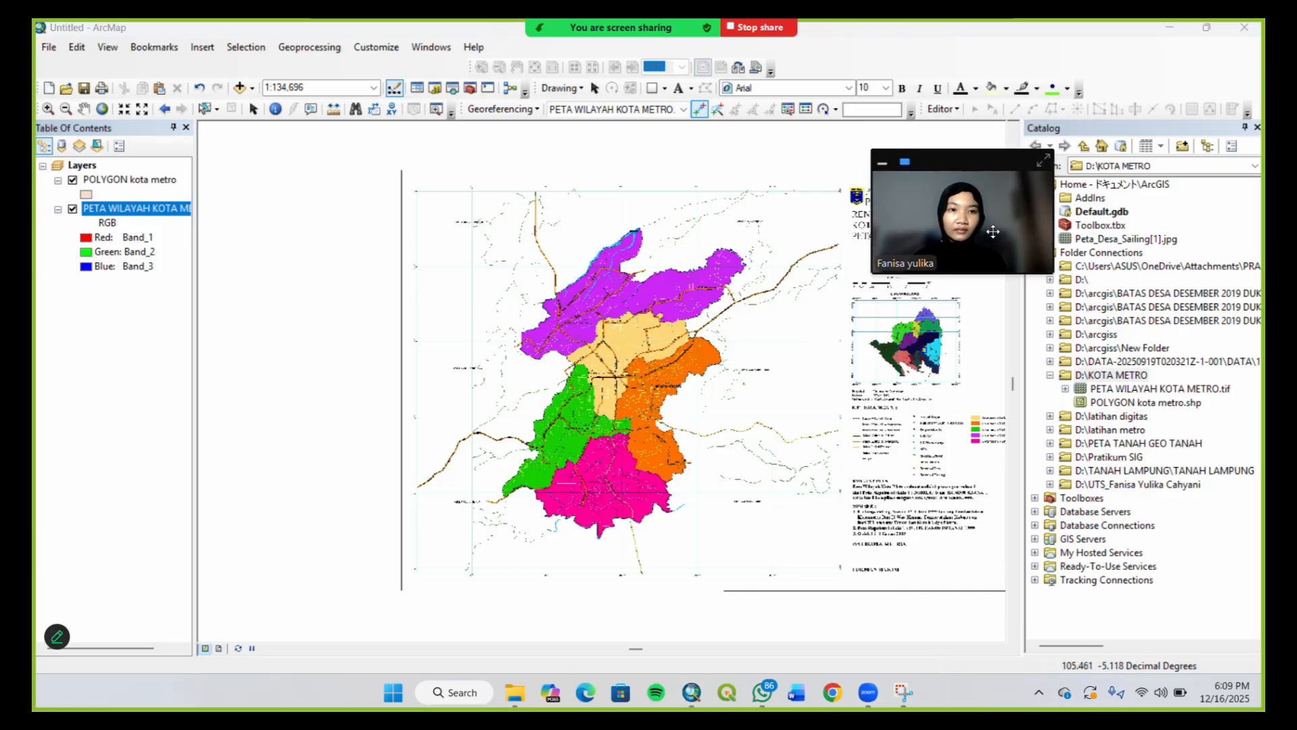
{"action": "left_click", "coordinate": [943, 110]}
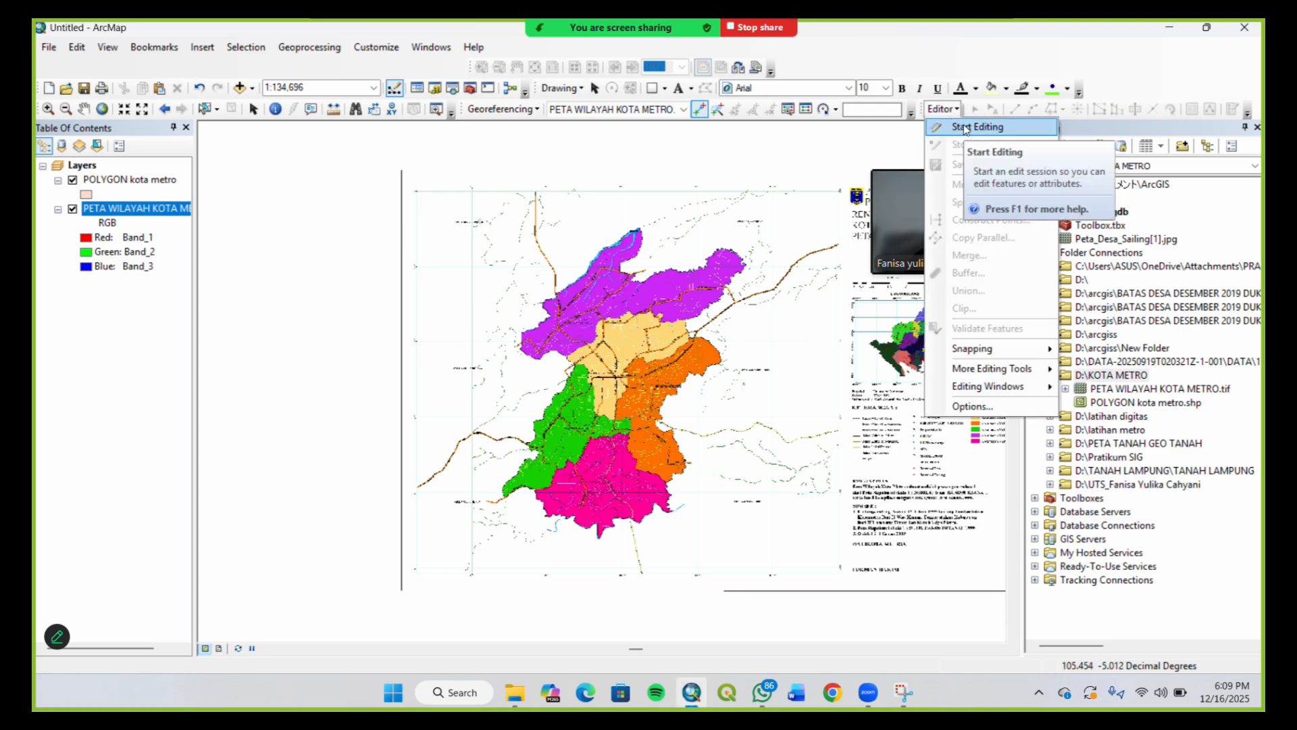
{"action": "left_click", "coordinate": [965, 129]}
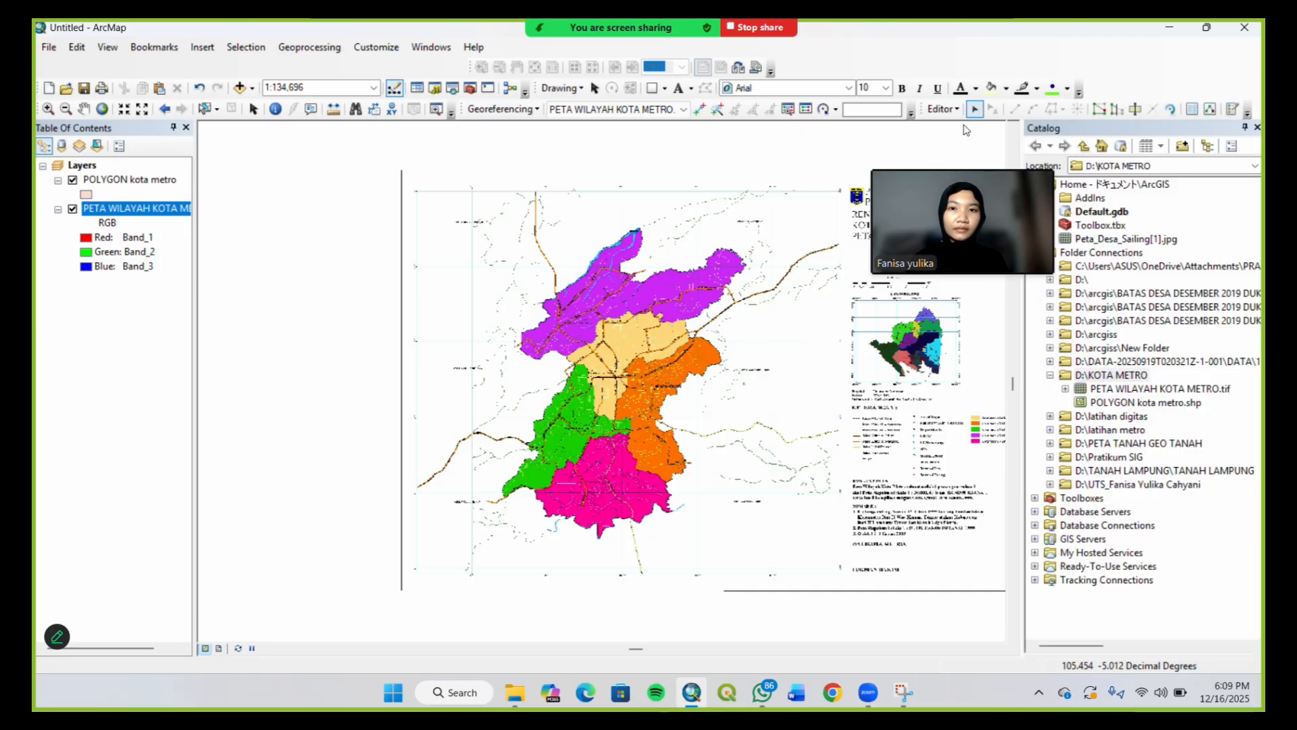
{"action": "left_click", "coordinate": [1234, 110]}
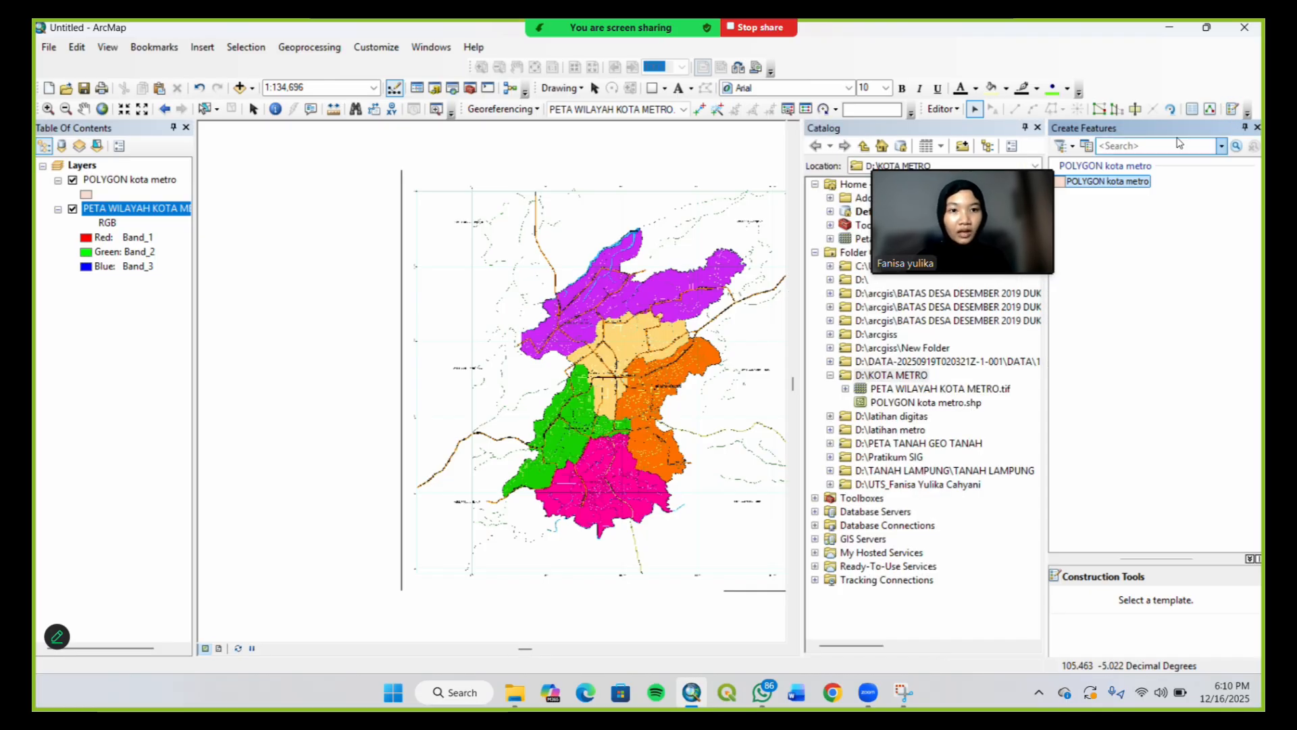
{"action": "left_click", "coordinate": [1107, 182]}
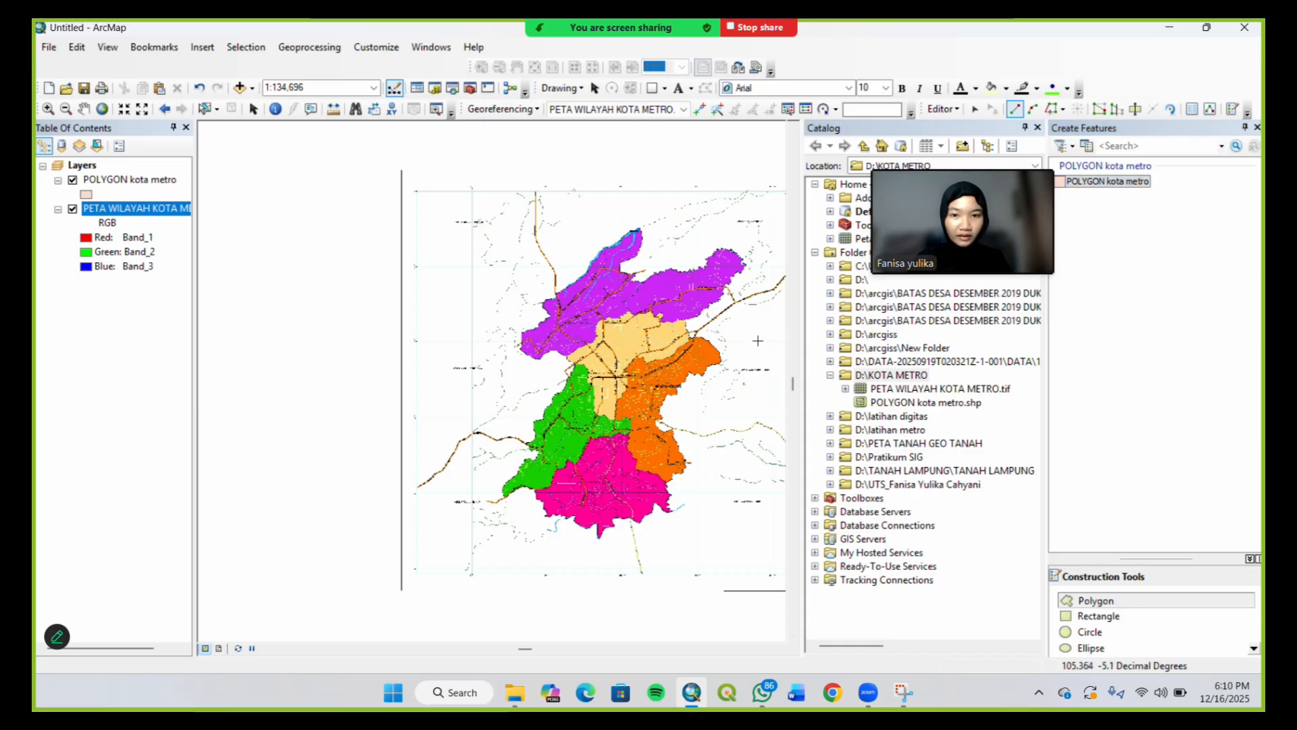
{"action": "mouse_move", "coordinate": [1013, 247]}
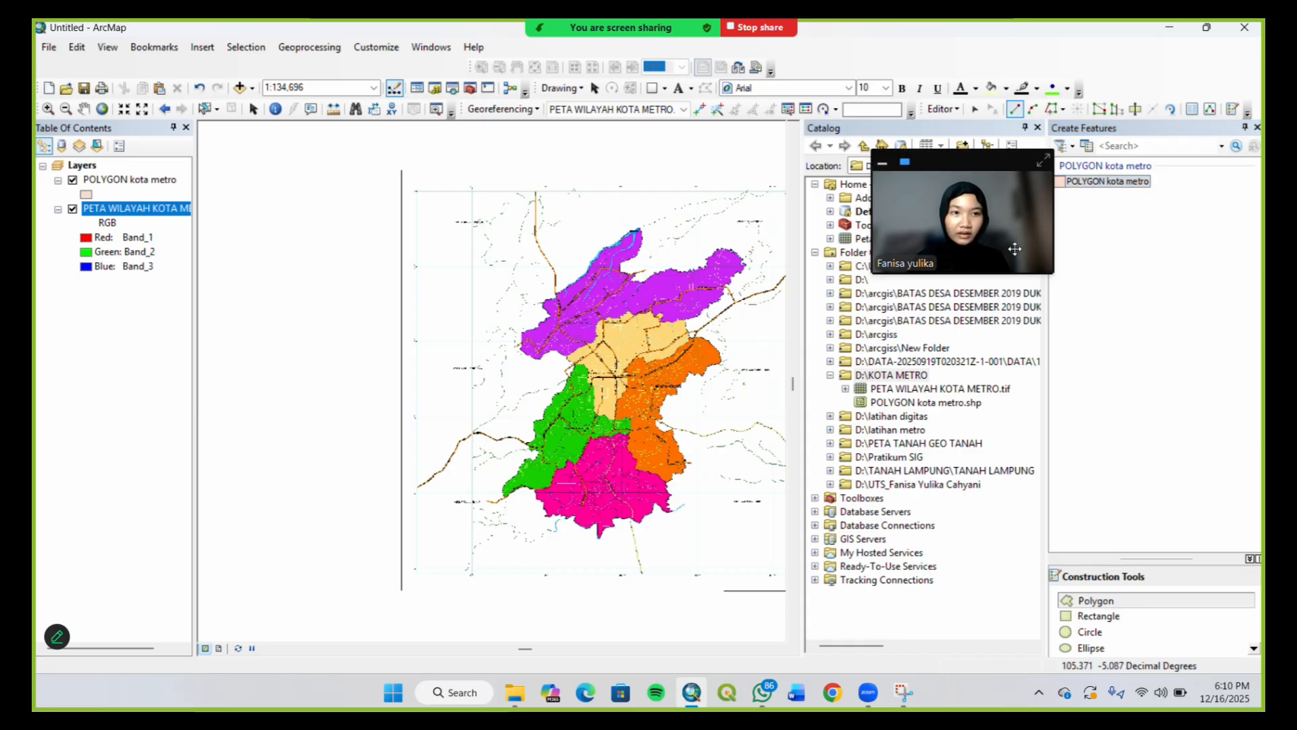
{"action": "left_click", "coordinate": [1038, 127]}
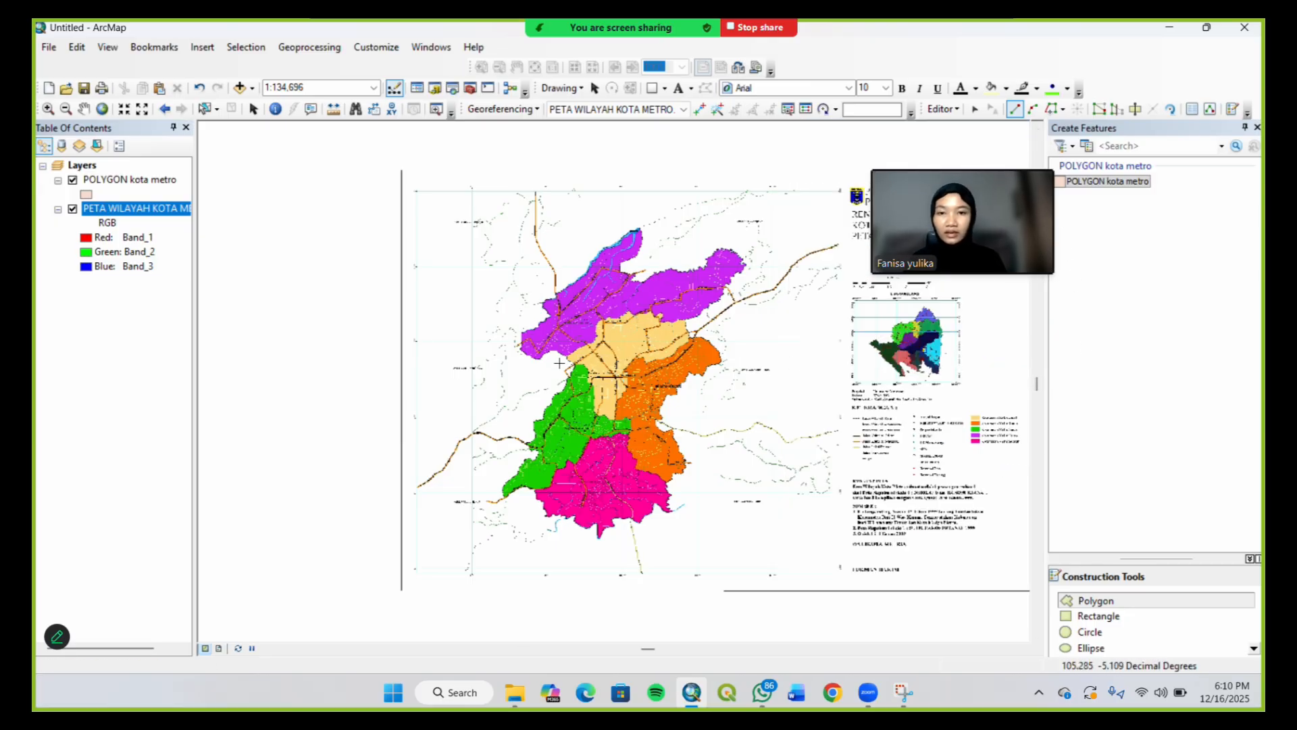
Begin a polygon with its first vertex where the purple district meets the yellow Kecamatan Metro Pusat on the western outer boundary
{"action": "left_click", "coordinate": [48, 109]}
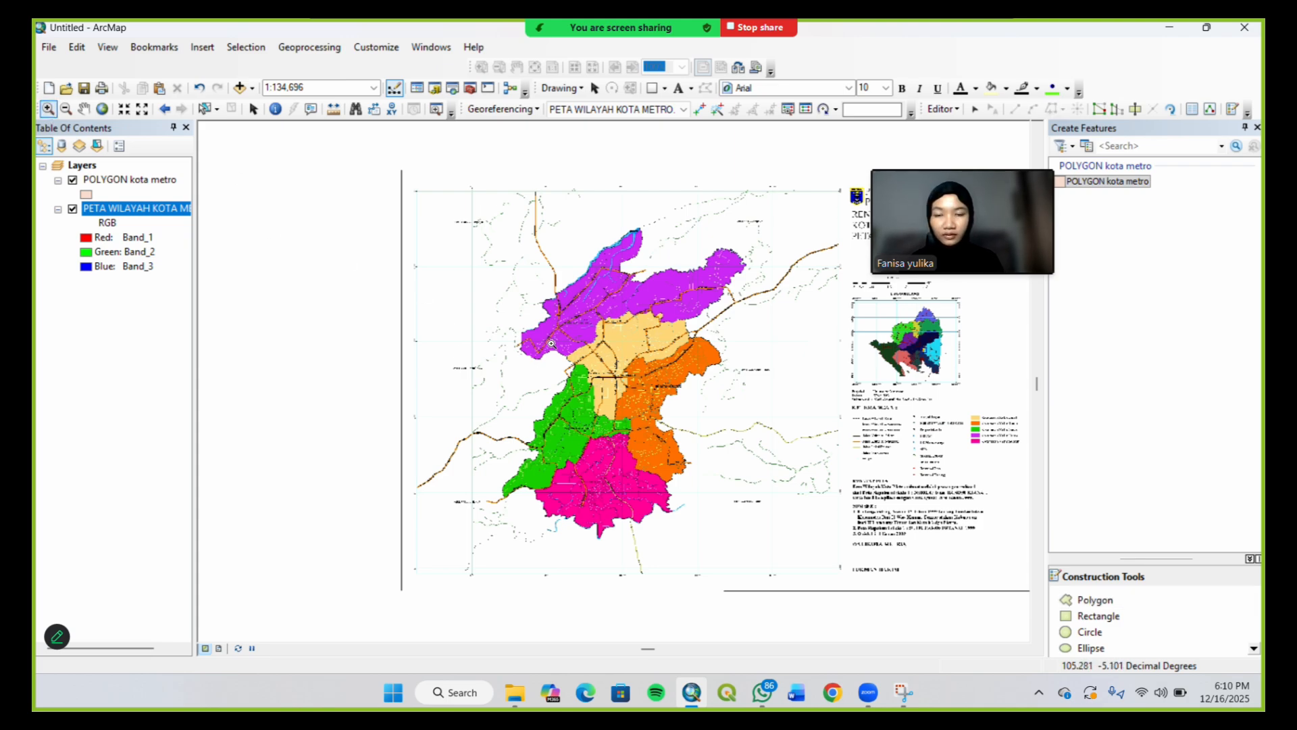
{"action": "left_click_drag", "start_coordinate": [551, 343], "coordinate": [616, 404]}
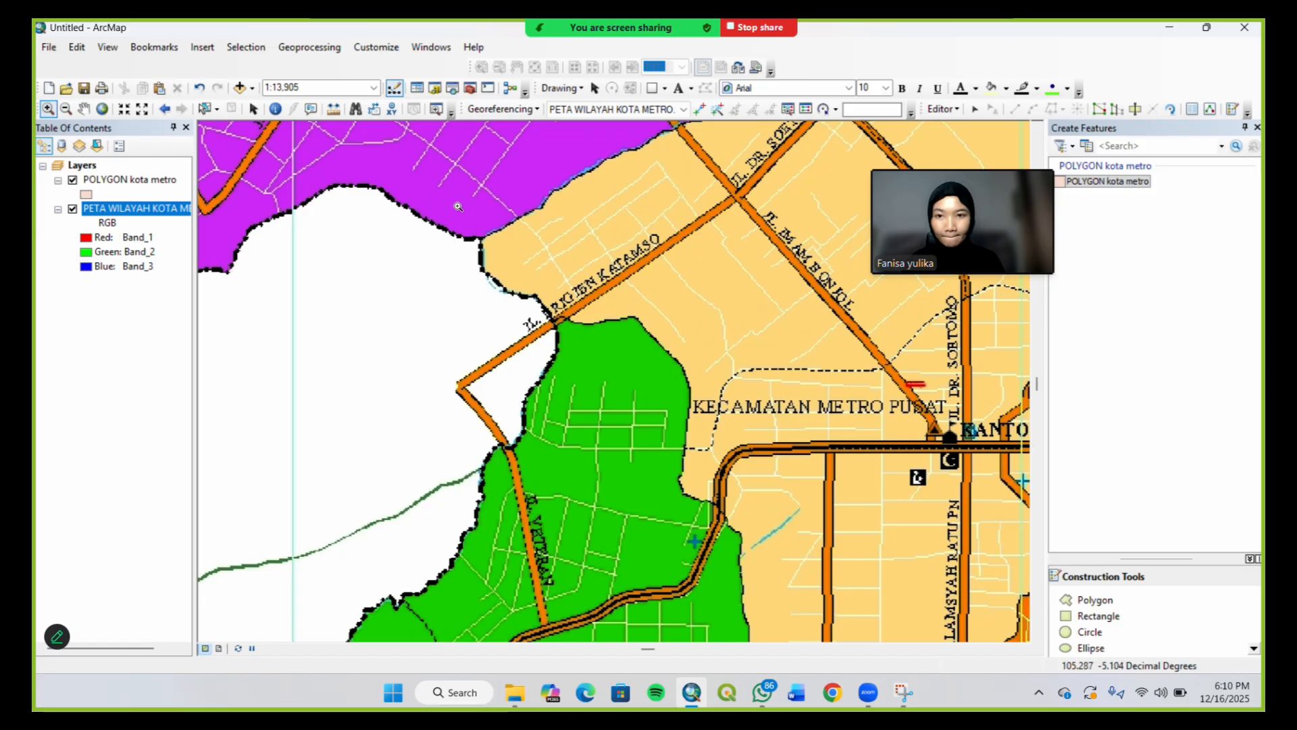
{"action": "scroll", "coordinate": [486, 245], "scroll_direction": "left", "scroll_amount": 2}
{"action": "scroll", "coordinate": [486, 245], "scroll_direction": "up", "scroll_amount": 1}
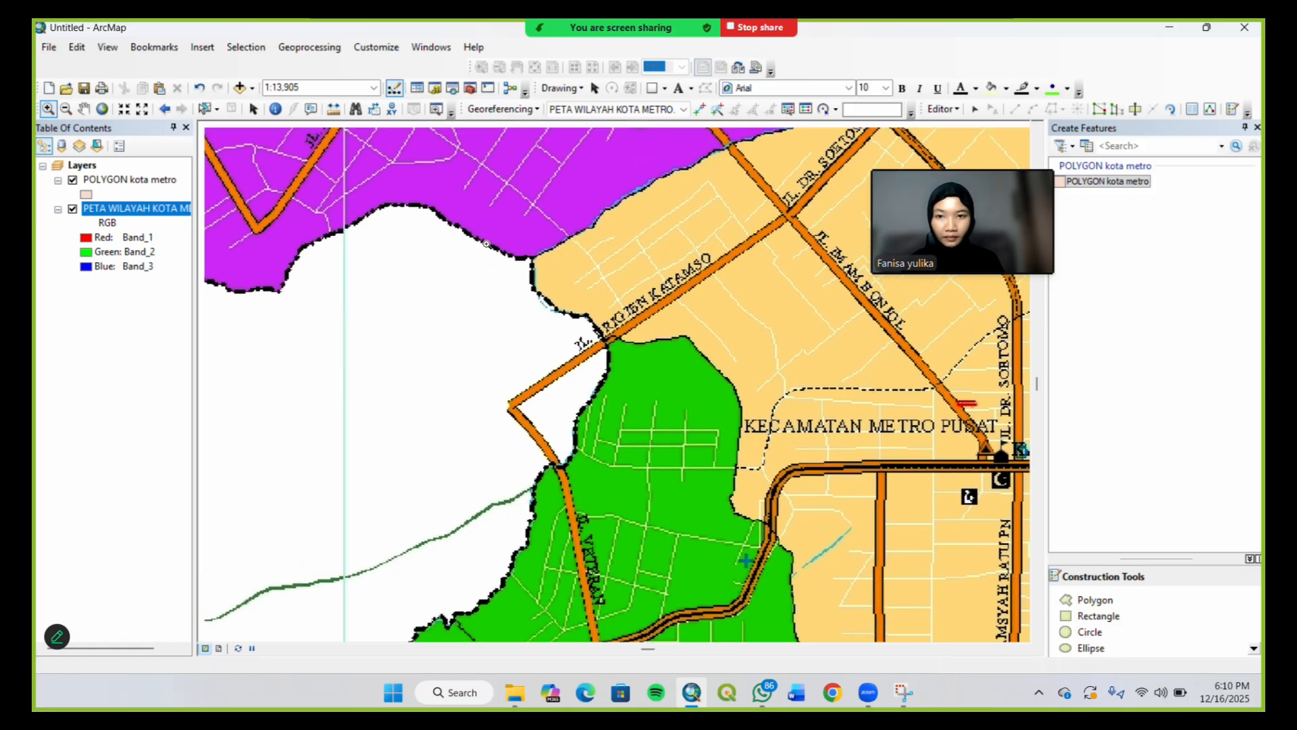
{"action": "key", "text": "Up"}
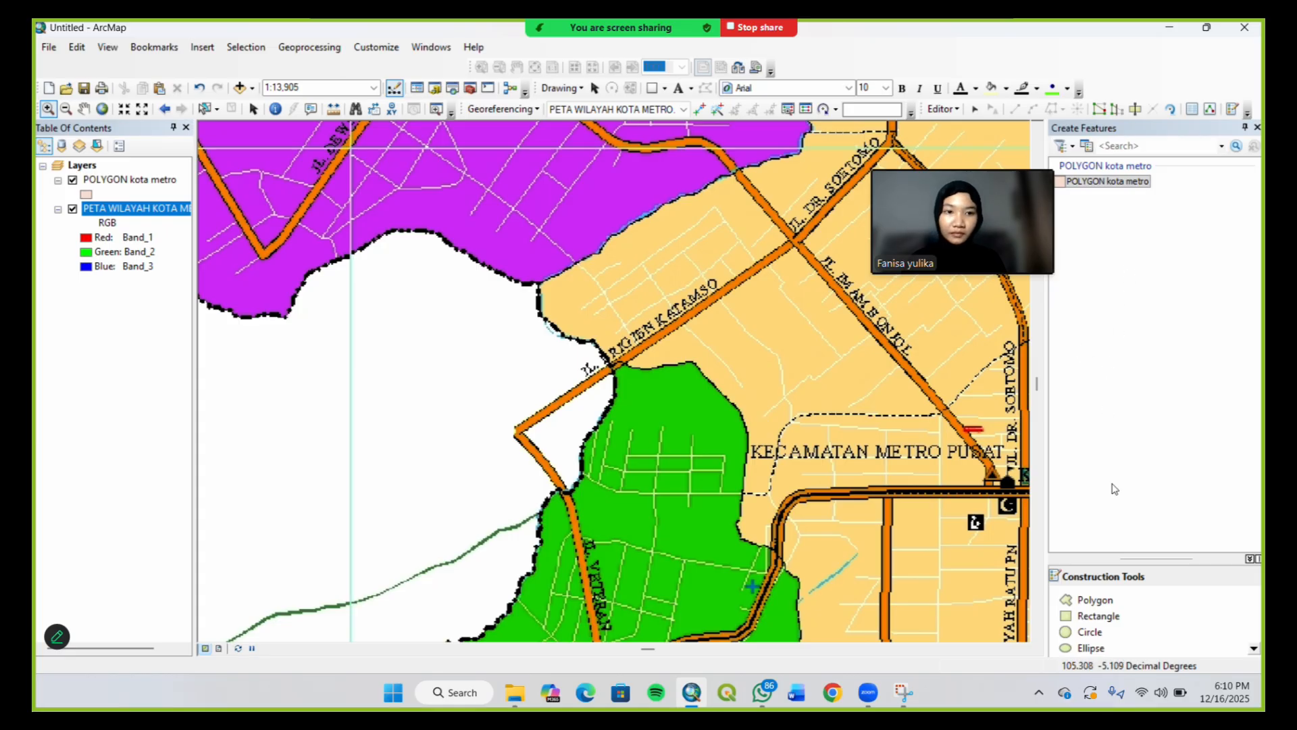
{"action": "left_click", "coordinate": [1097, 602]}
{"action": "left_click", "coordinate": [1098, 602]}
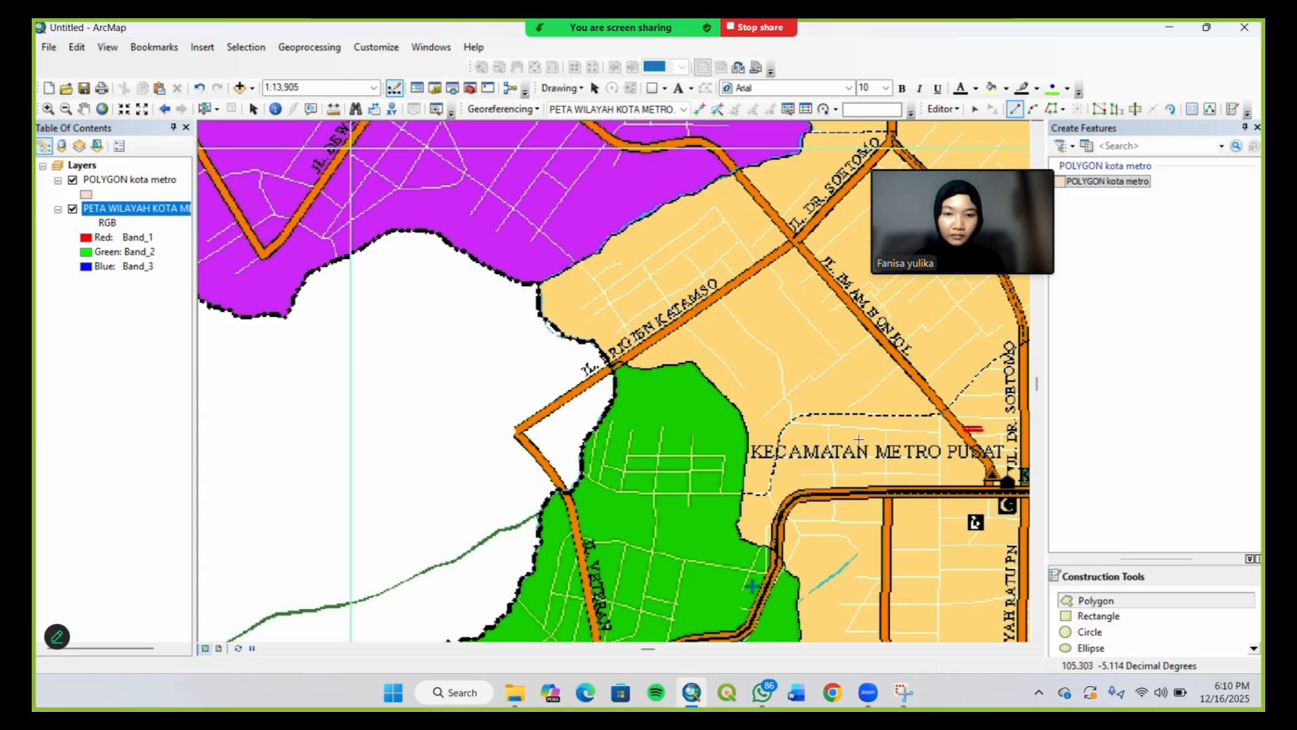
{"action": "left_click", "coordinate": [538, 283]}
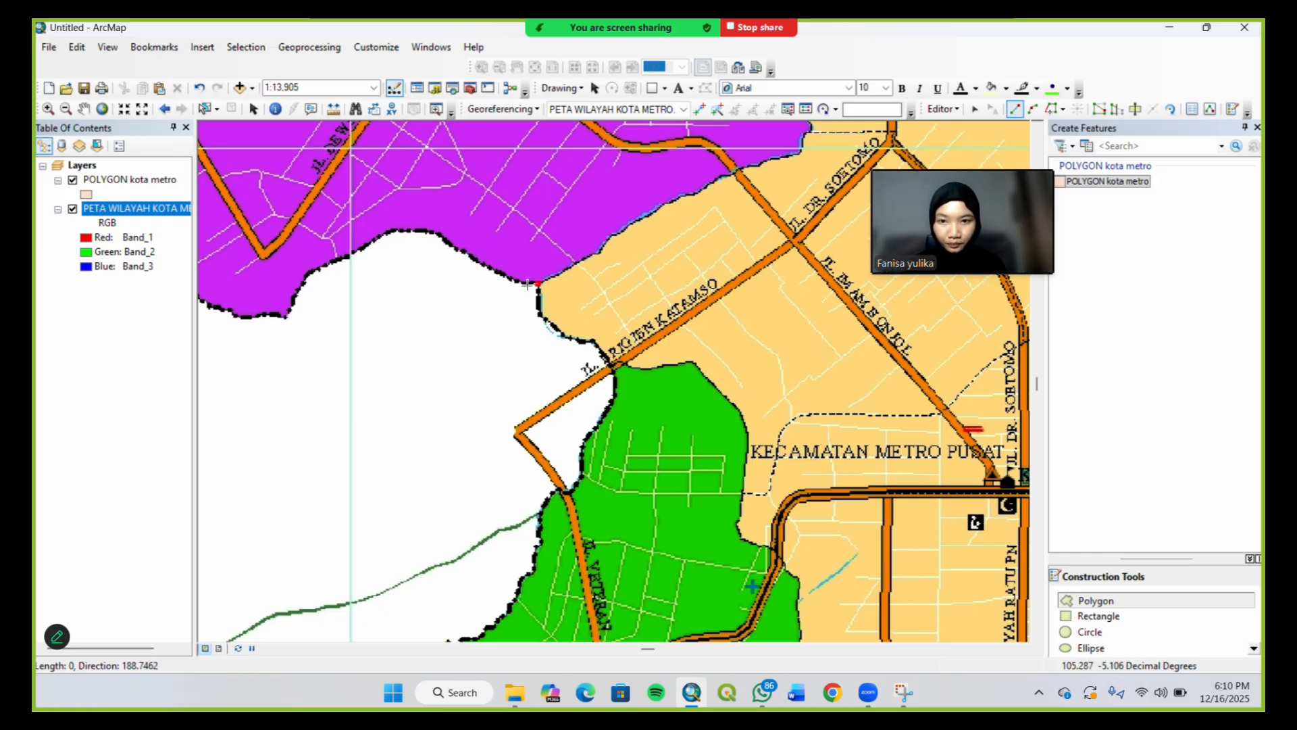
{"action": "left_click", "coordinate": [527, 285]}
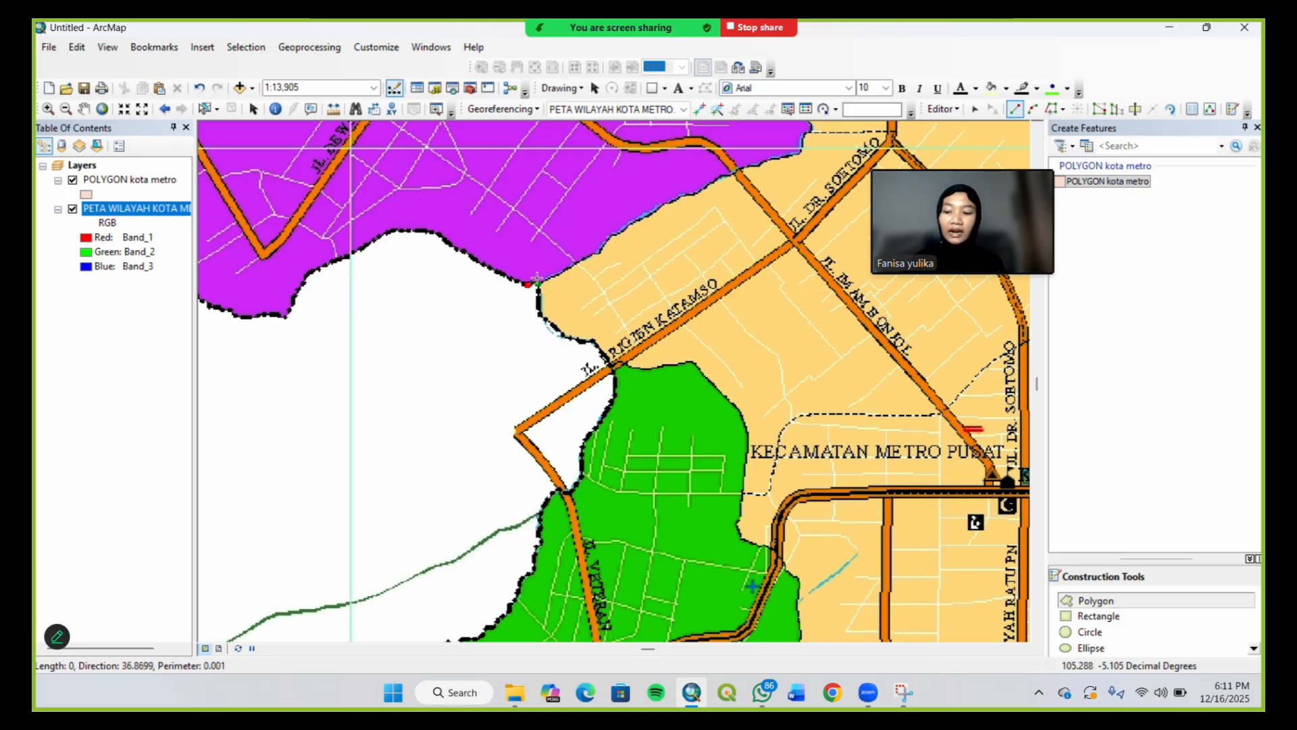
{"action": "key", "text": "ctrl+z"}
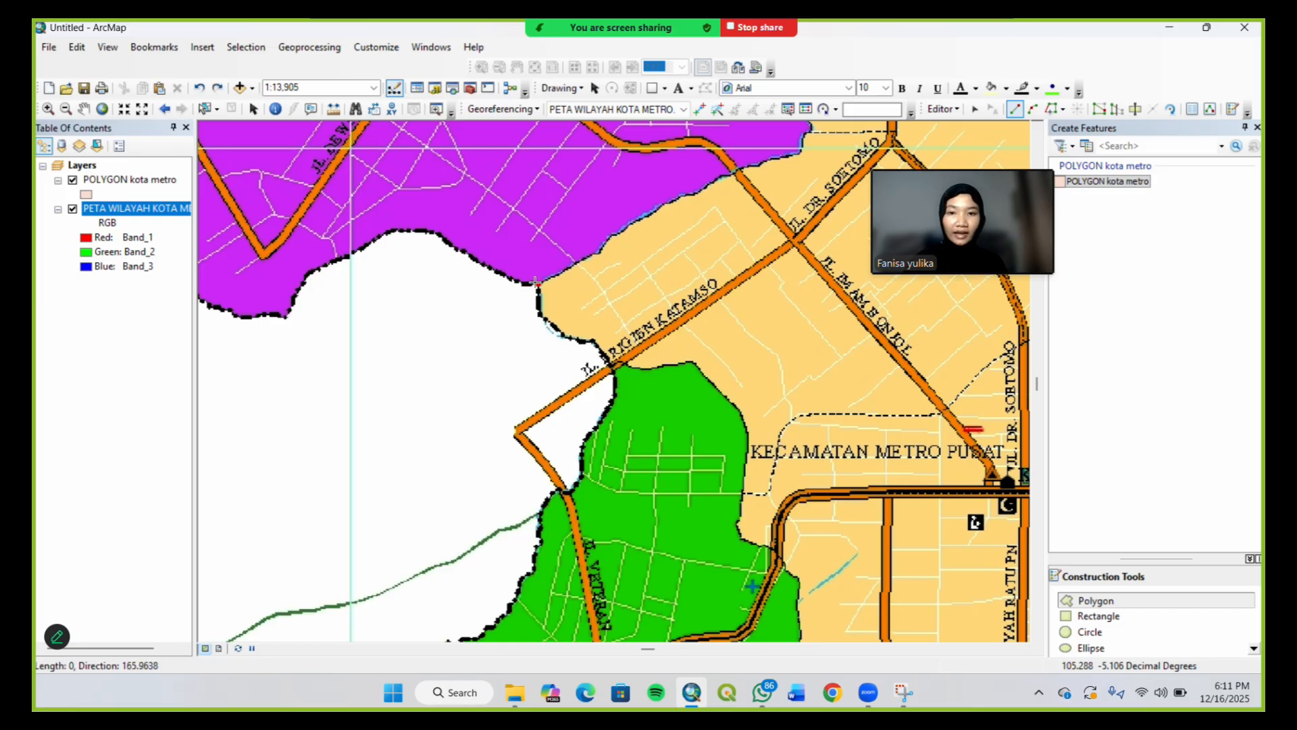
{"action": "left_click", "coordinate": [536, 283]}
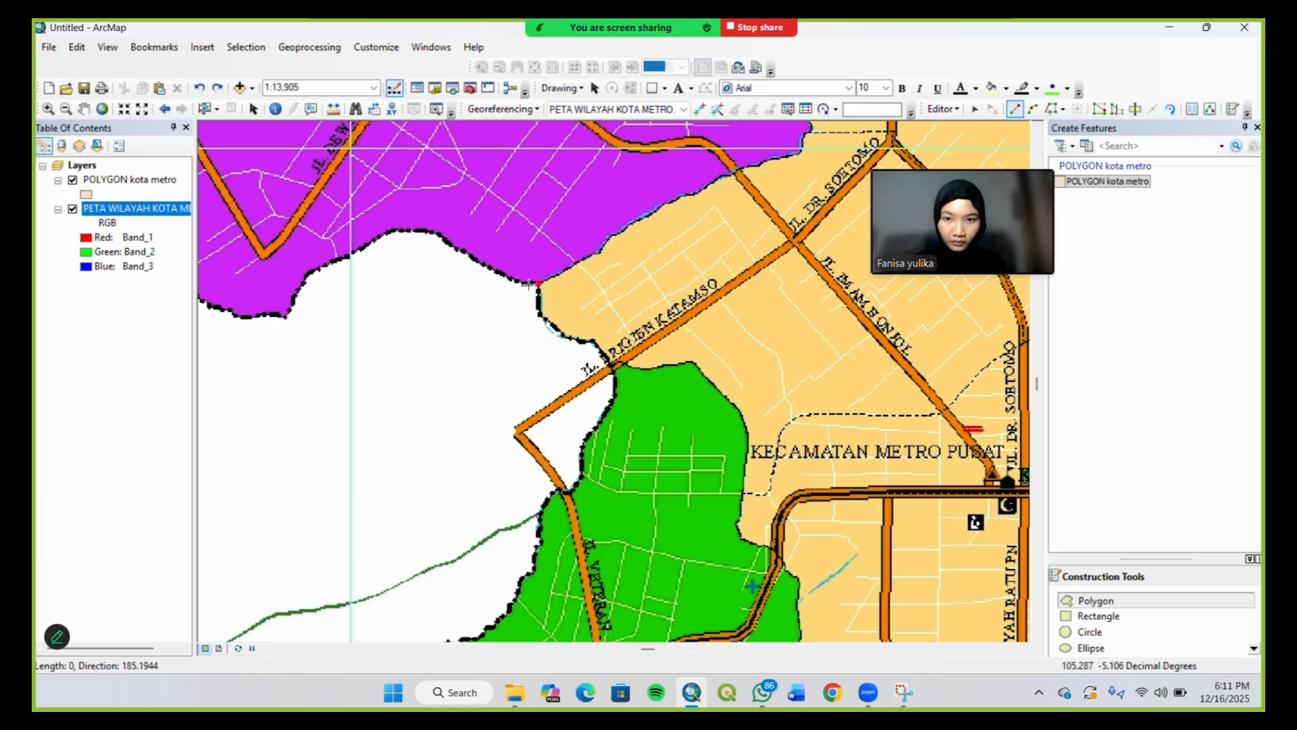
Trace the polygon northwest along the purple district's dashed southern boundary, from the Kecamatan Metro Pusat junction to the crest of the arch
{"action": "left_click", "coordinate": [516, 280]}
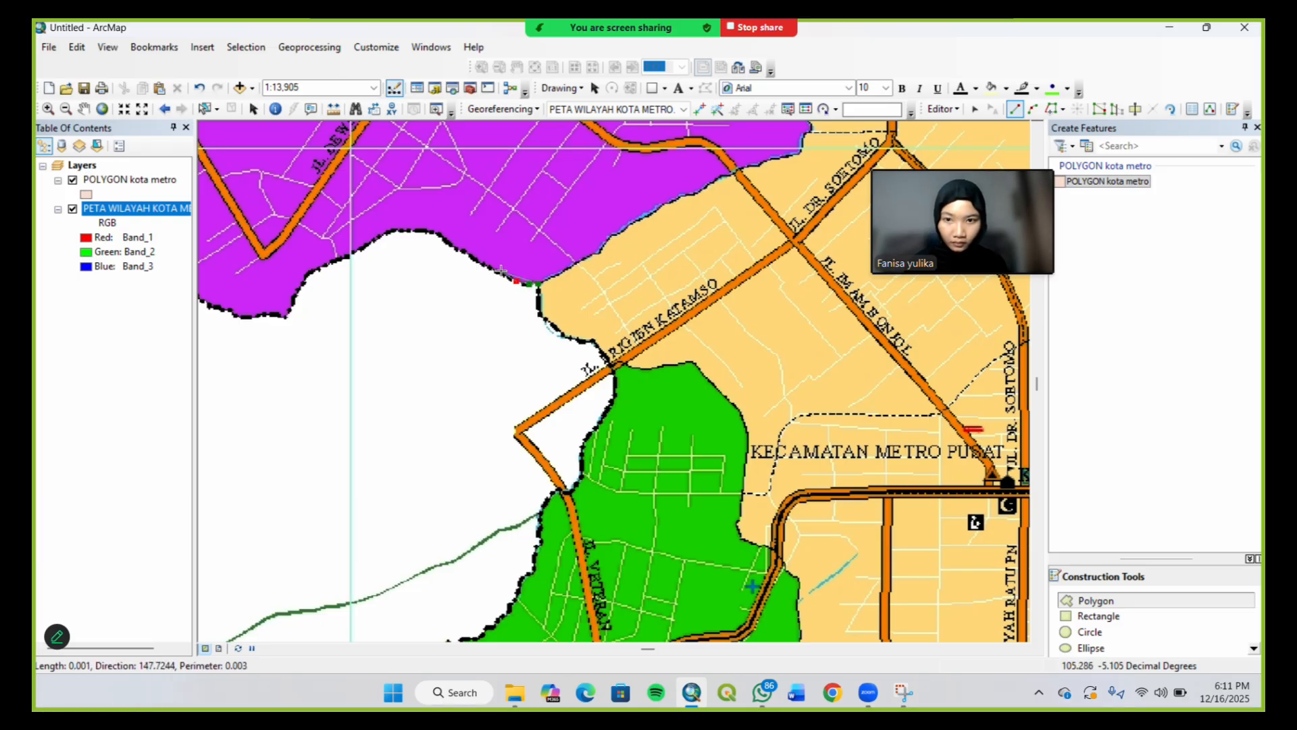
{"action": "left_click", "coordinate": [502, 273]}
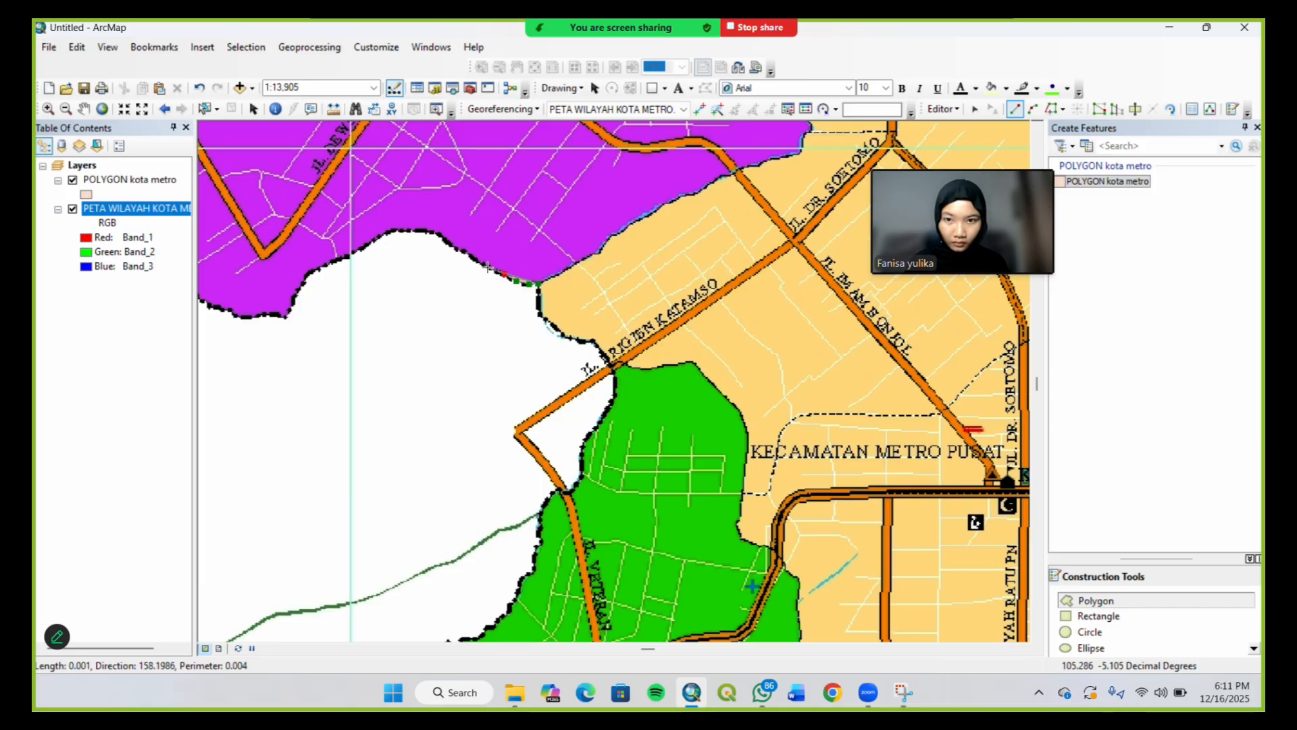
{"action": "left_click", "coordinate": [486, 267]}
{"action": "left_click", "coordinate": [475, 258]}
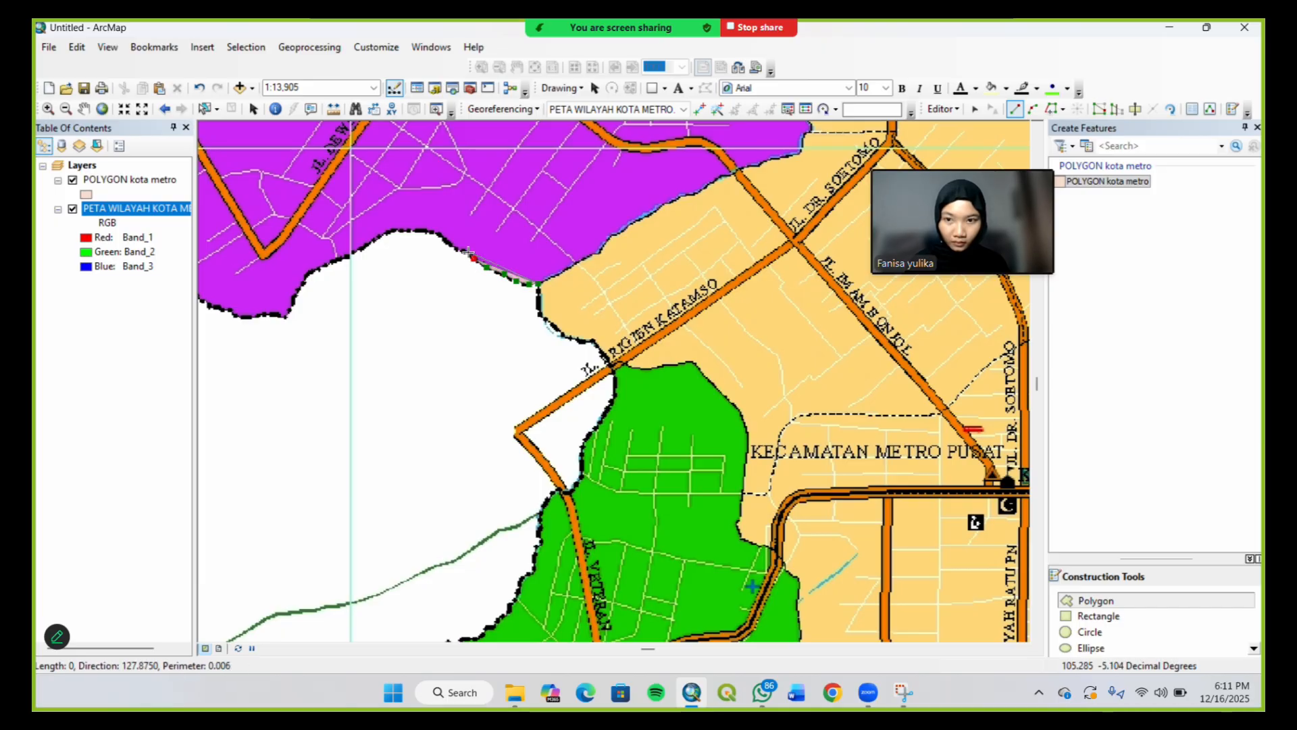
{"action": "left_click", "coordinate": [465, 252]}
{"action": "left_click", "coordinate": [452, 247]}
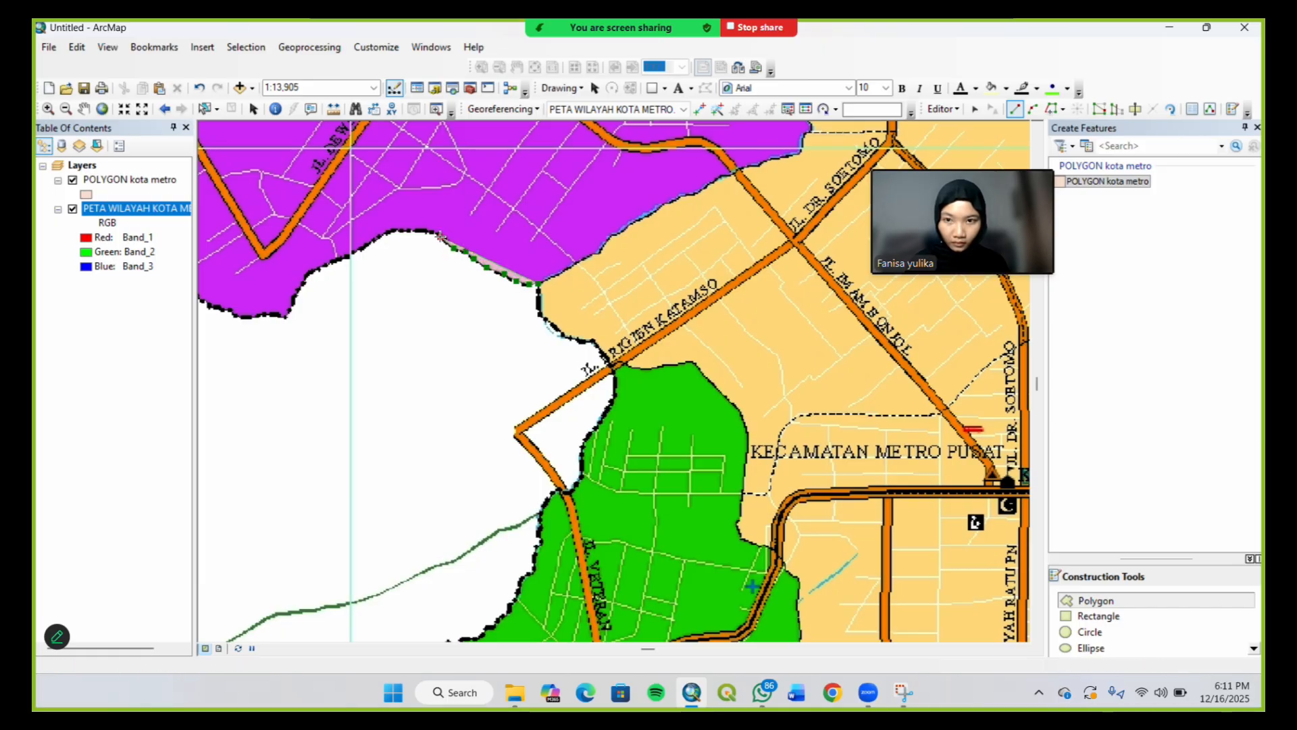
{"action": "left_click", "coordinate": [440, 237]}
{"action": "left_click", "coordinate": [429, 233]}
{"action": "left_click", "coordinate": [417, 230]}
{"action": "left_click", "coordinate": [404, 230]}
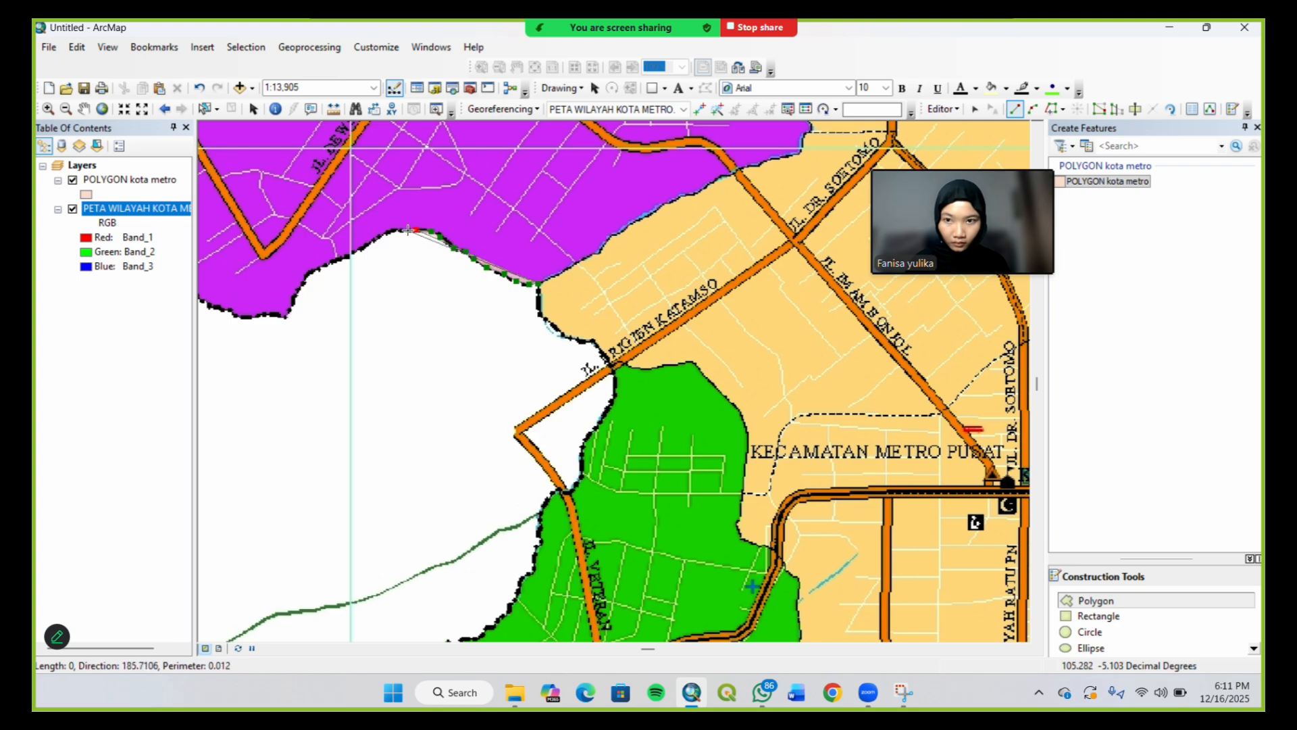
{"action": "left_click", "coordinate": [390, 231]}
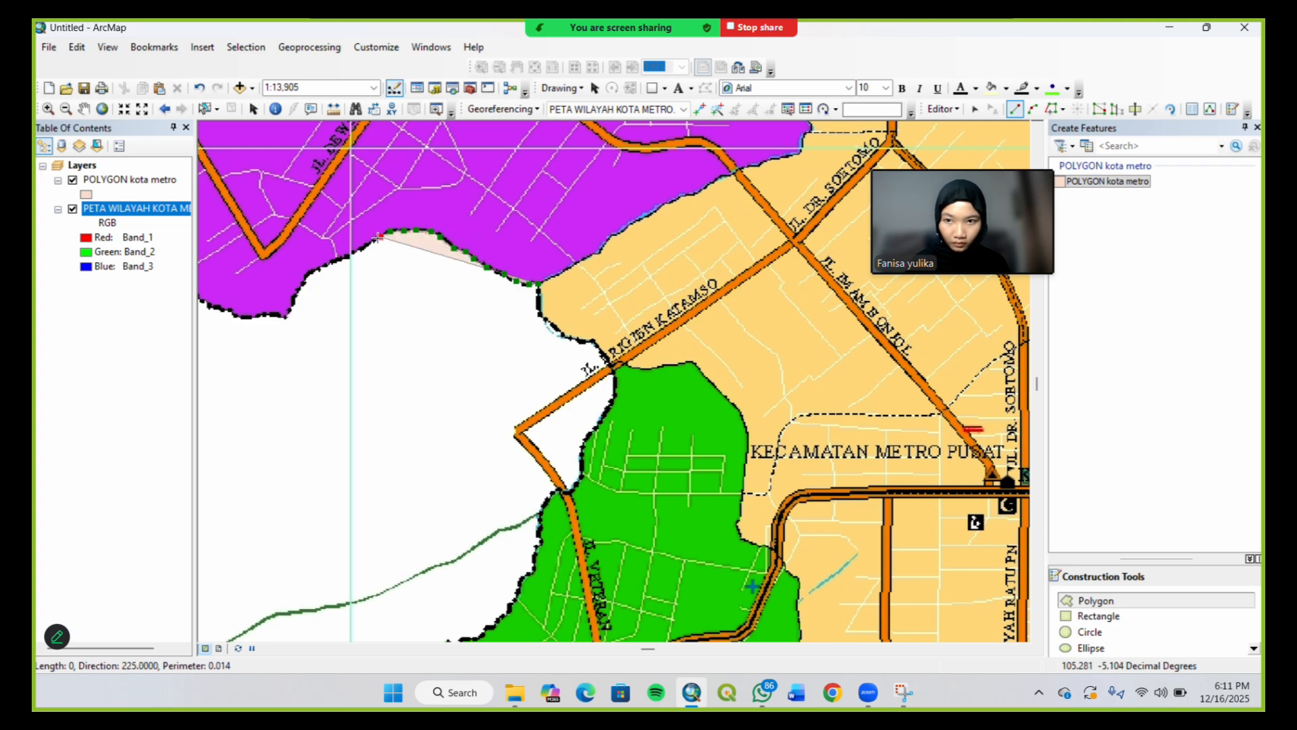
Extend the polygon from the arch crest southwest down the dashed boundary, then west along the bottom of the purple bulge
{"action": "left_click", "coordinate": [372, 241]}
{"action": "left_click", "coordinate": [362, 248]}
{"action": "left_click", "coordinate": [355, 252]}
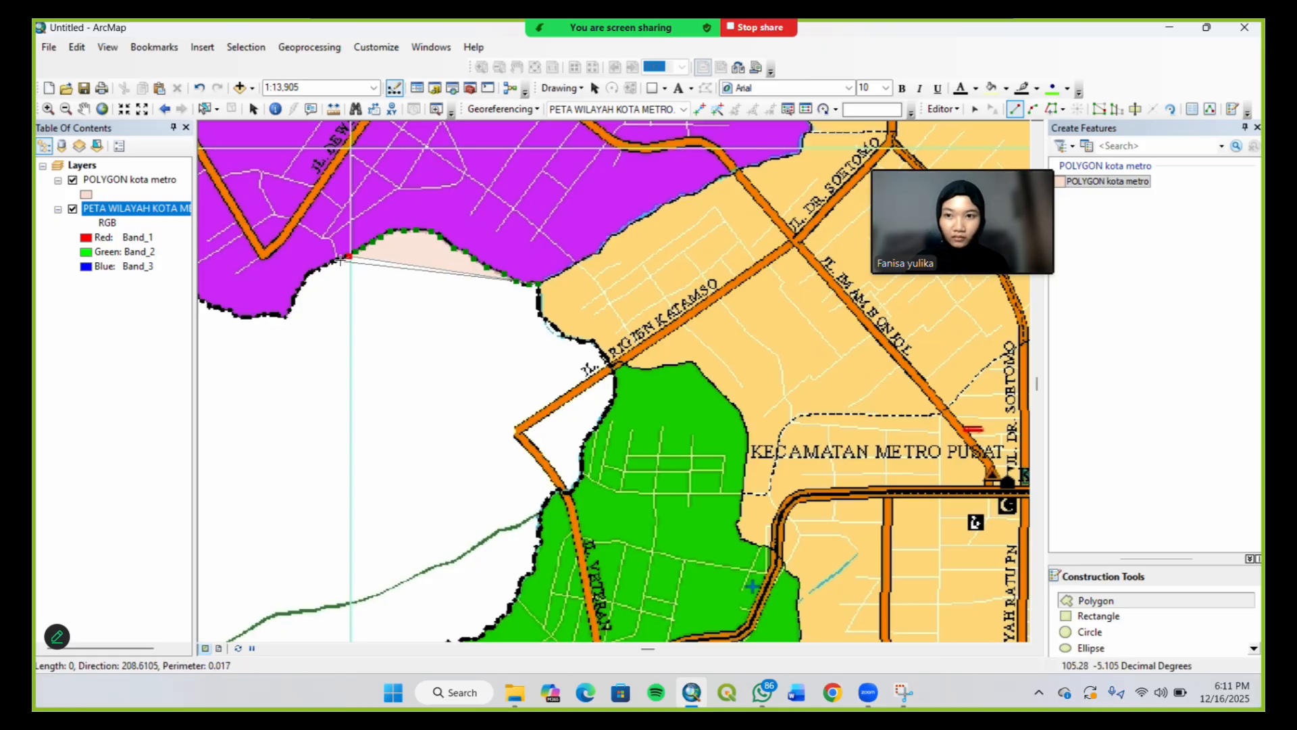
{"action": "left_click", "coordinate": [340, 259]}
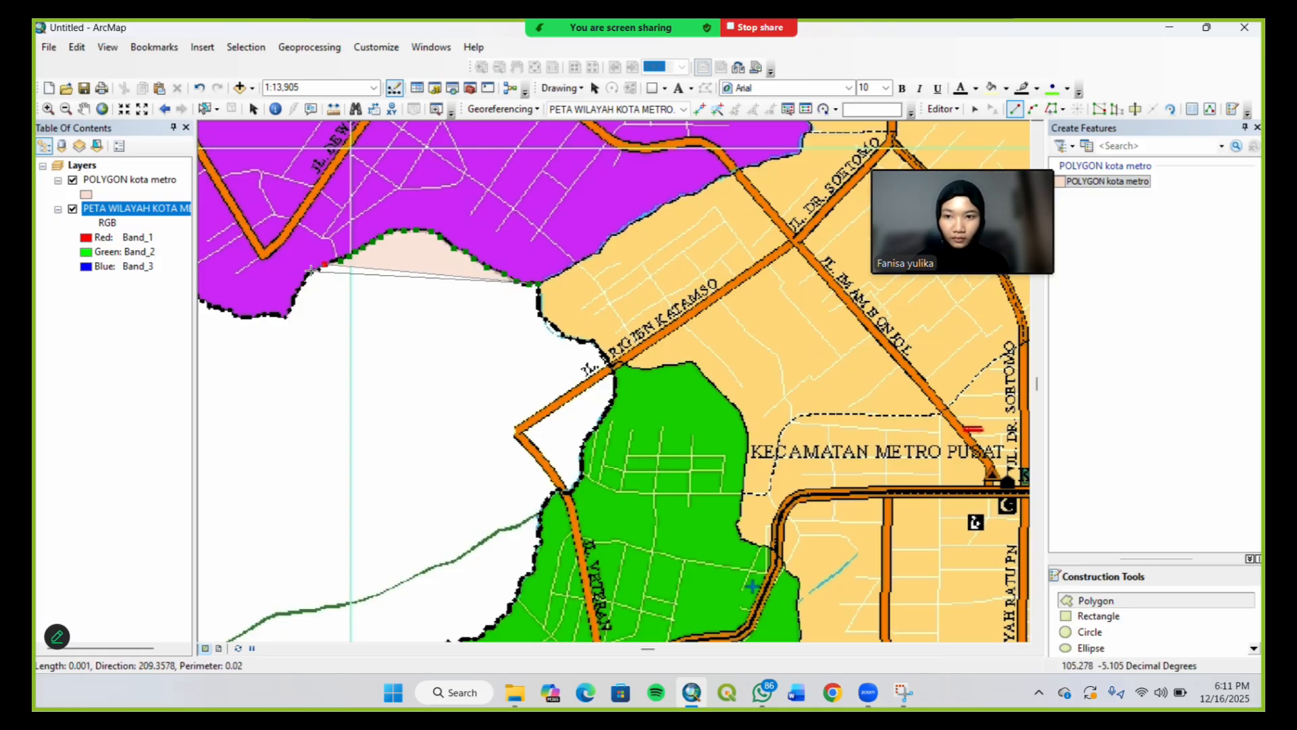
{"action": "left_click", "coordinate": [311, 271]}
{"action": "left_click", "coordinate": [299, 287]}
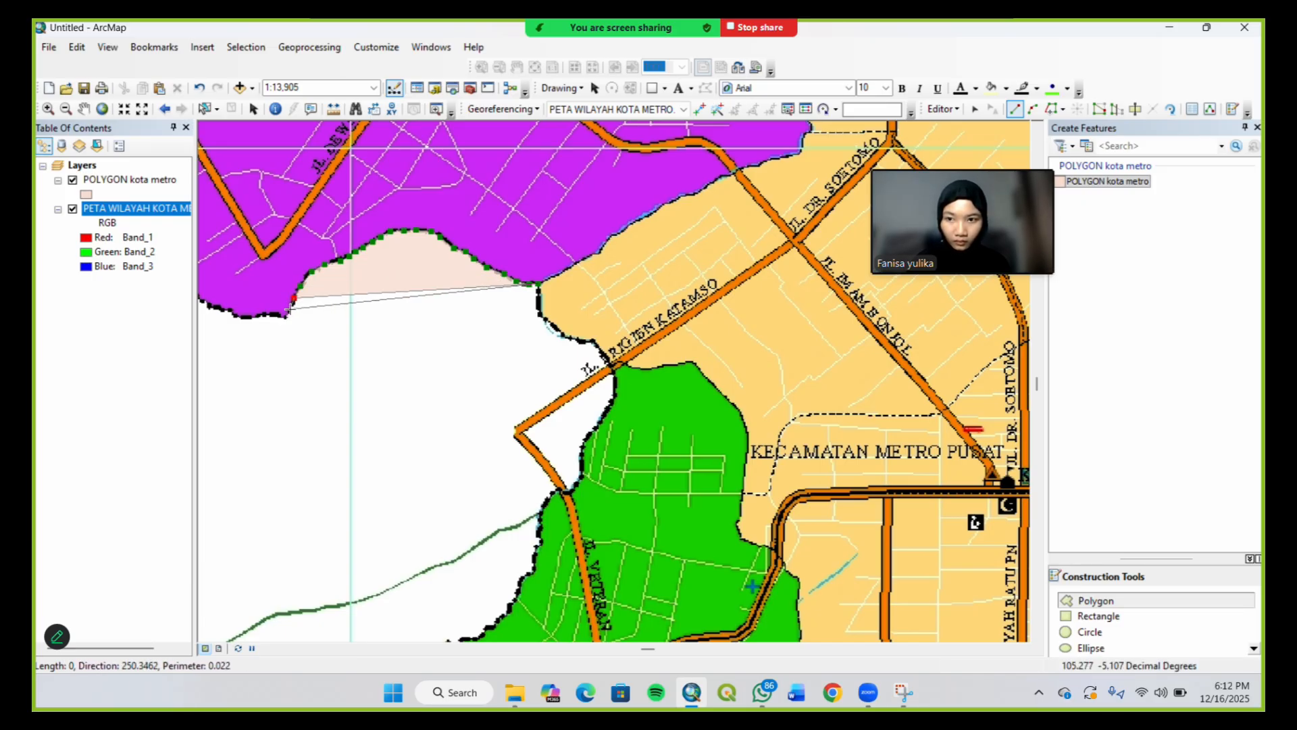
{"action": "left_click", "coordinate": [288, 309]}
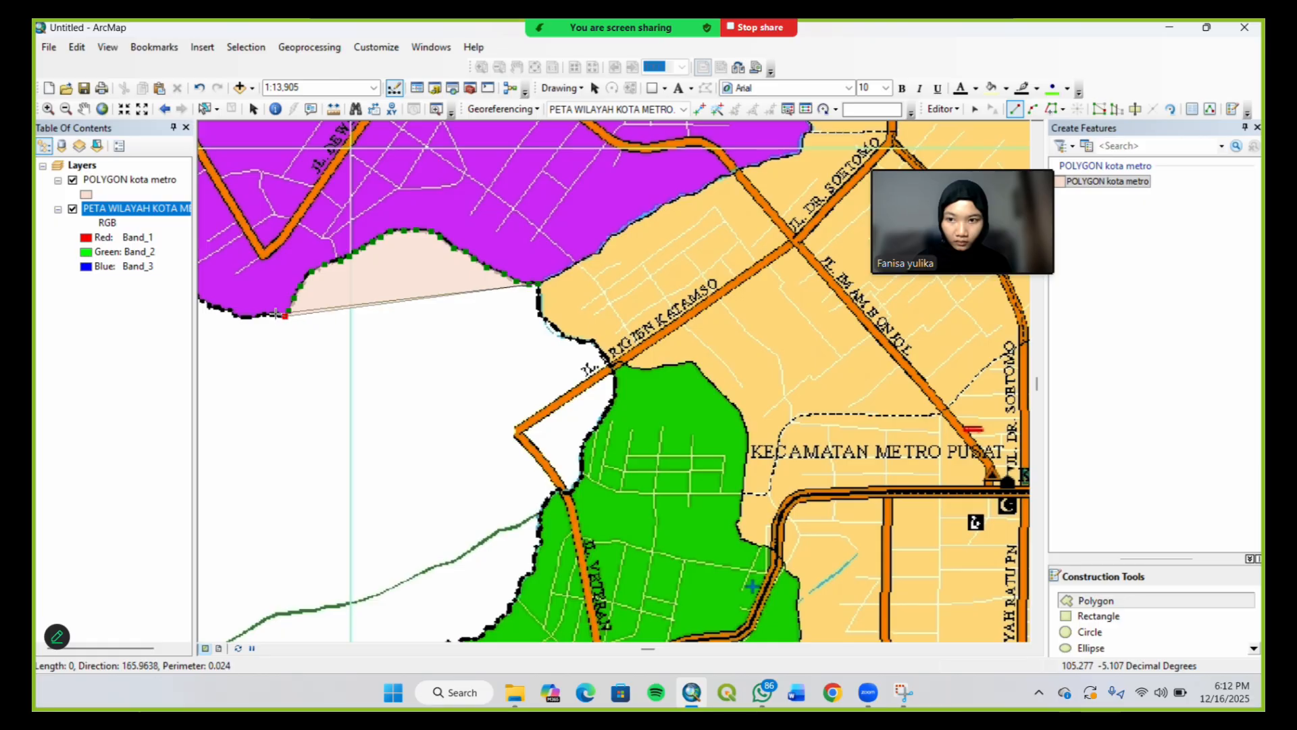
{"action": "left_click", "coordinate": [274, 314]}
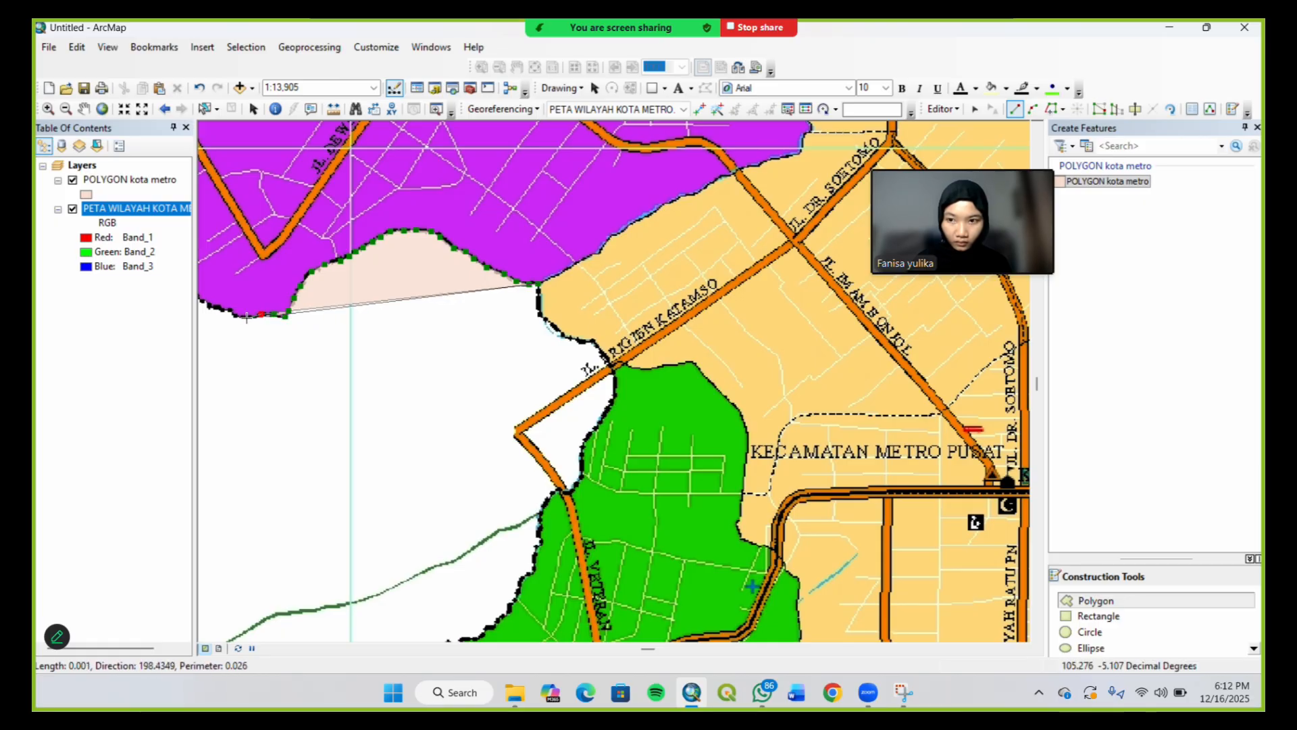
{"action": "left_click", "coordinate": [247, 318]}
{"action": "left_click", "coordinate": [233, 315]}
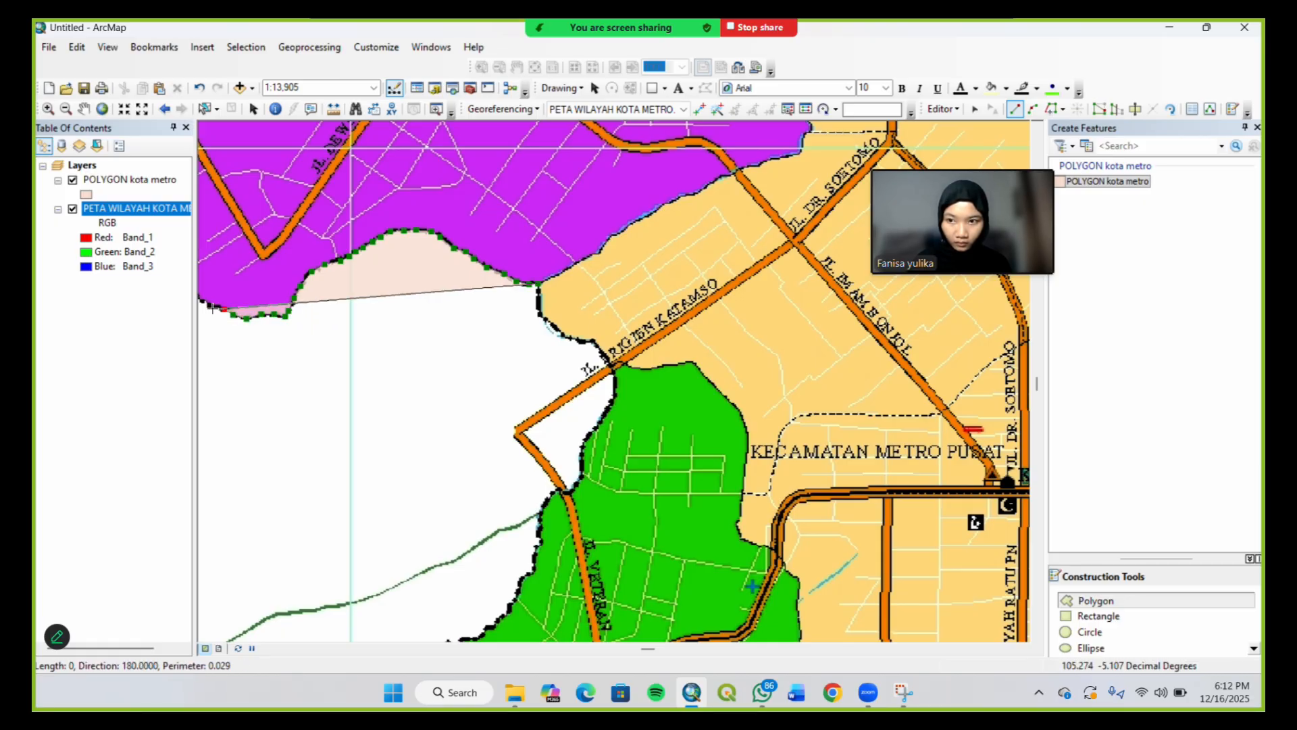
{"action": "double_click", "coordinate": [202, 301]}
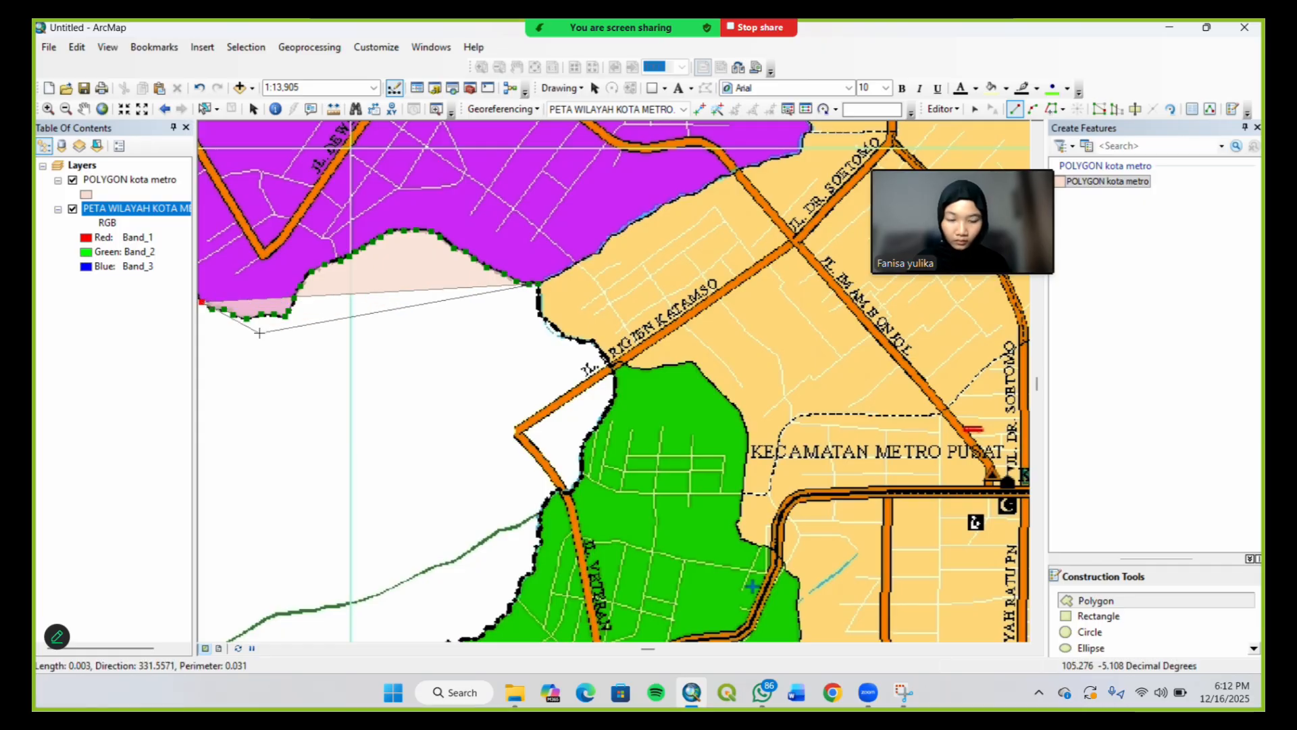
Continue the polygon northwest along the purple district's southwestern boundary to the small notch west of the bend in JL. Dewi Kartika
{"action": "key", "text": "Left"}
{"action": "key", "text": "Left"}
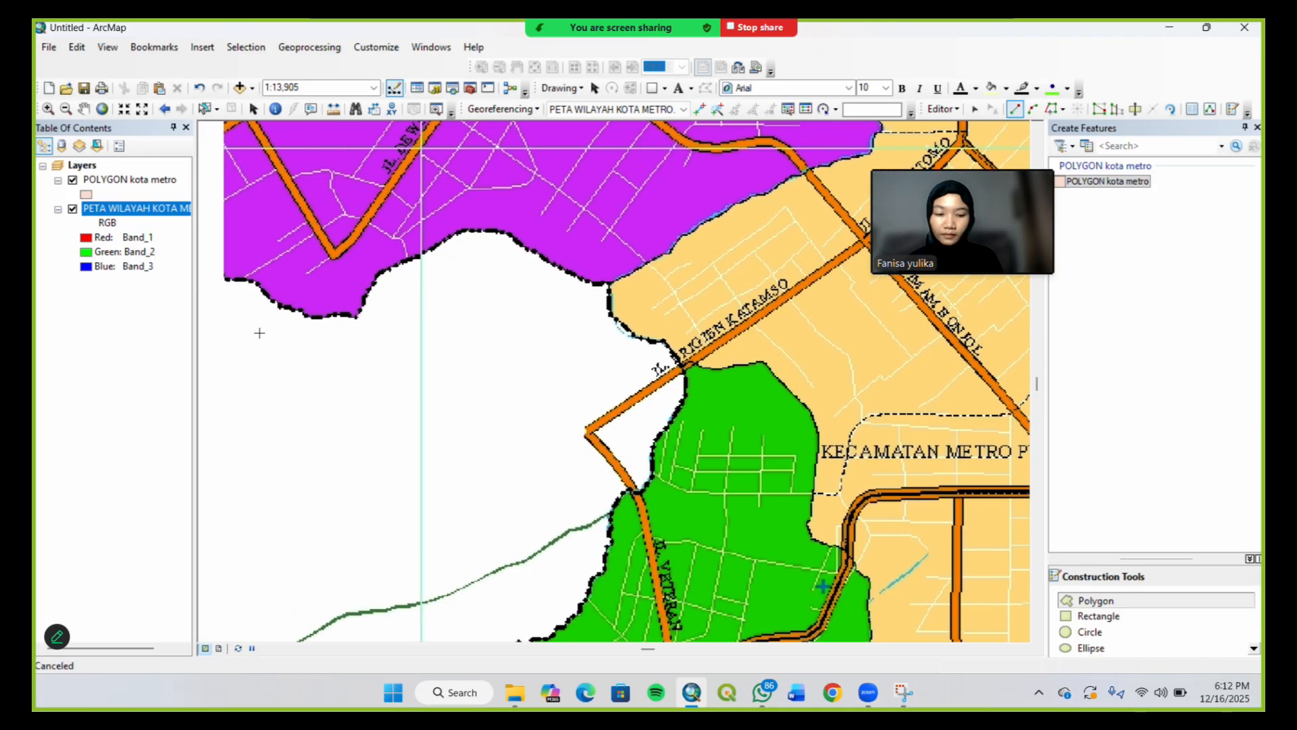
{"action": "key", "text": "Left"}
{"action": "key", "text": "Up"}
{"action": "key", "text": "Left"}
{"action": "key", "text": "Up"}
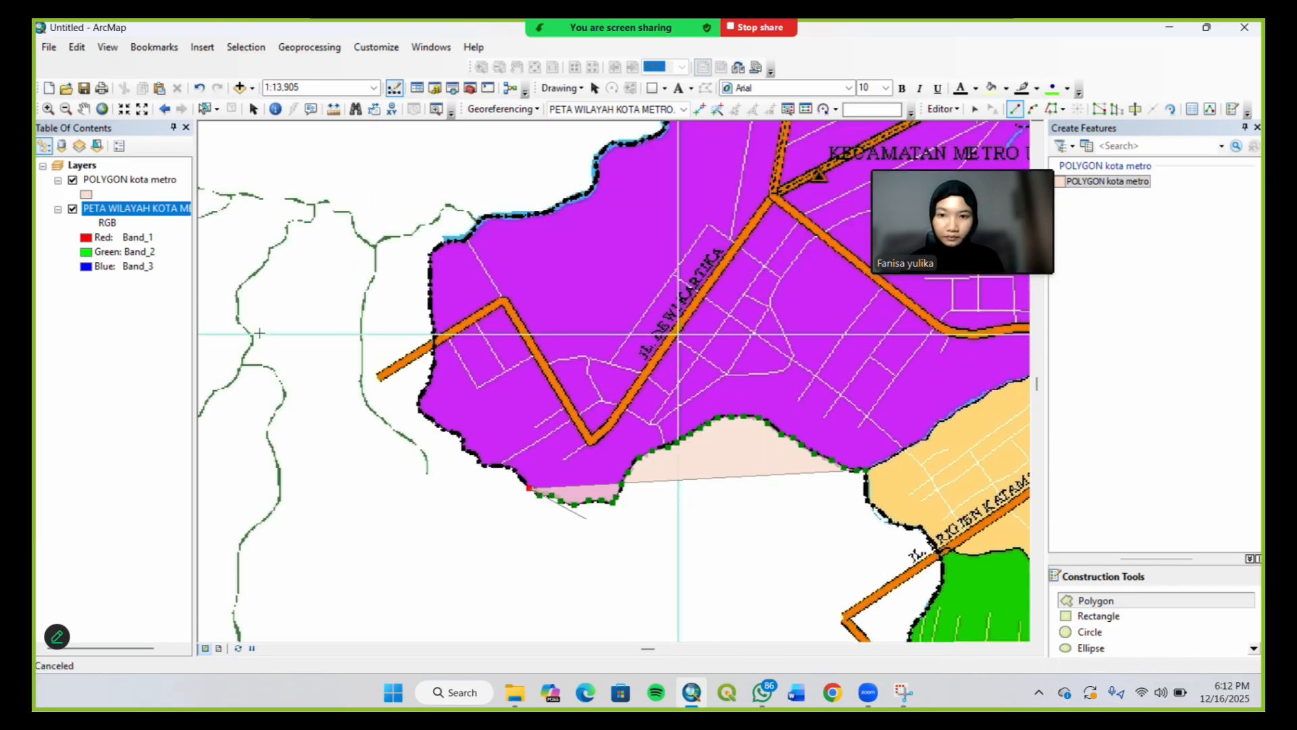
{"action": "key", "text": "Up"}
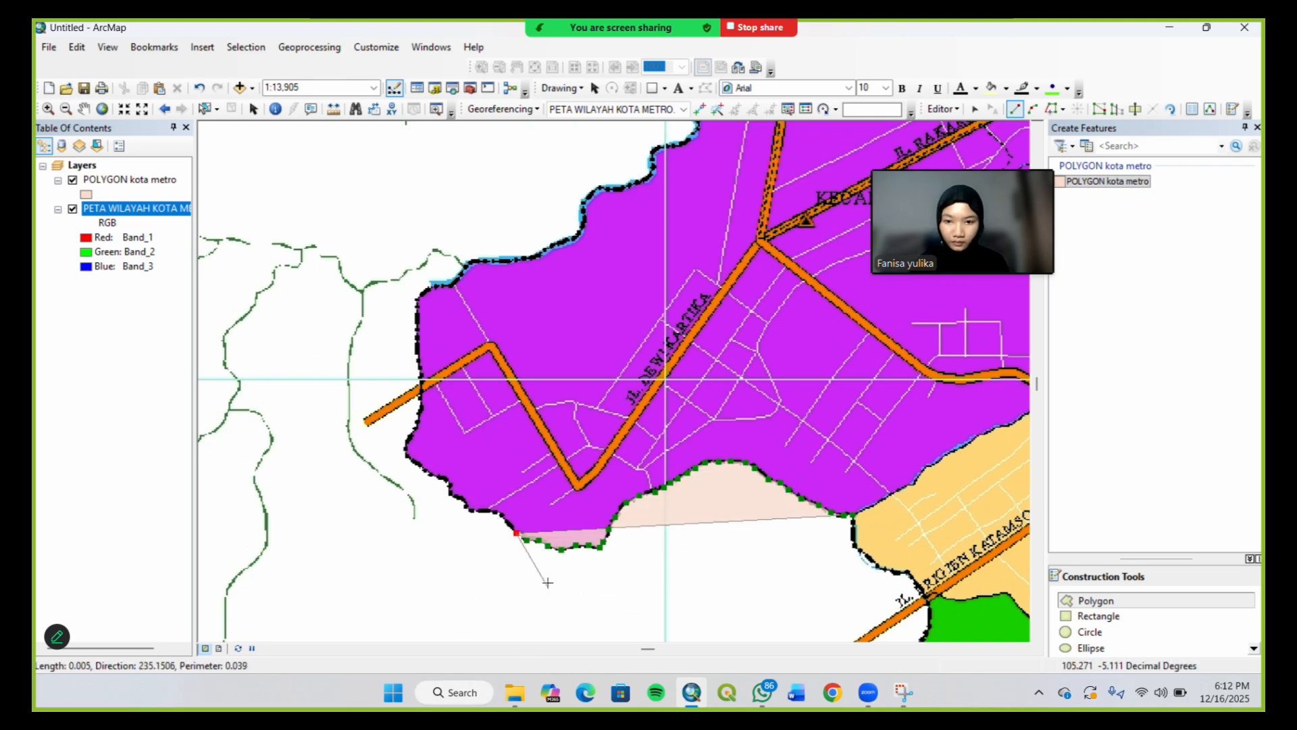
{"action": "left_click", "coordinate": [507, 525]}
{"action": "left_click", "coordinate": [500, 513]}
{"action": "left_click", "coordinate": [487, 511]}
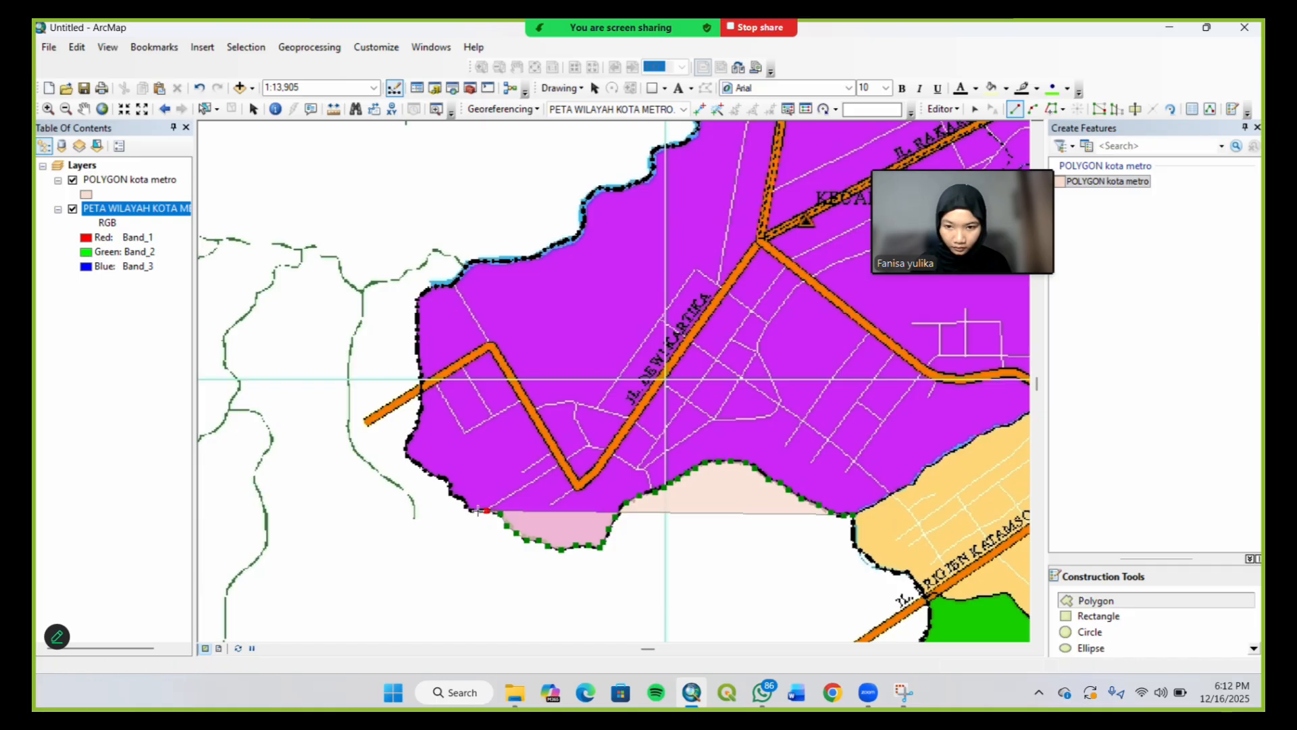
{"action": "left_click", "coordinate": [470, 511]}
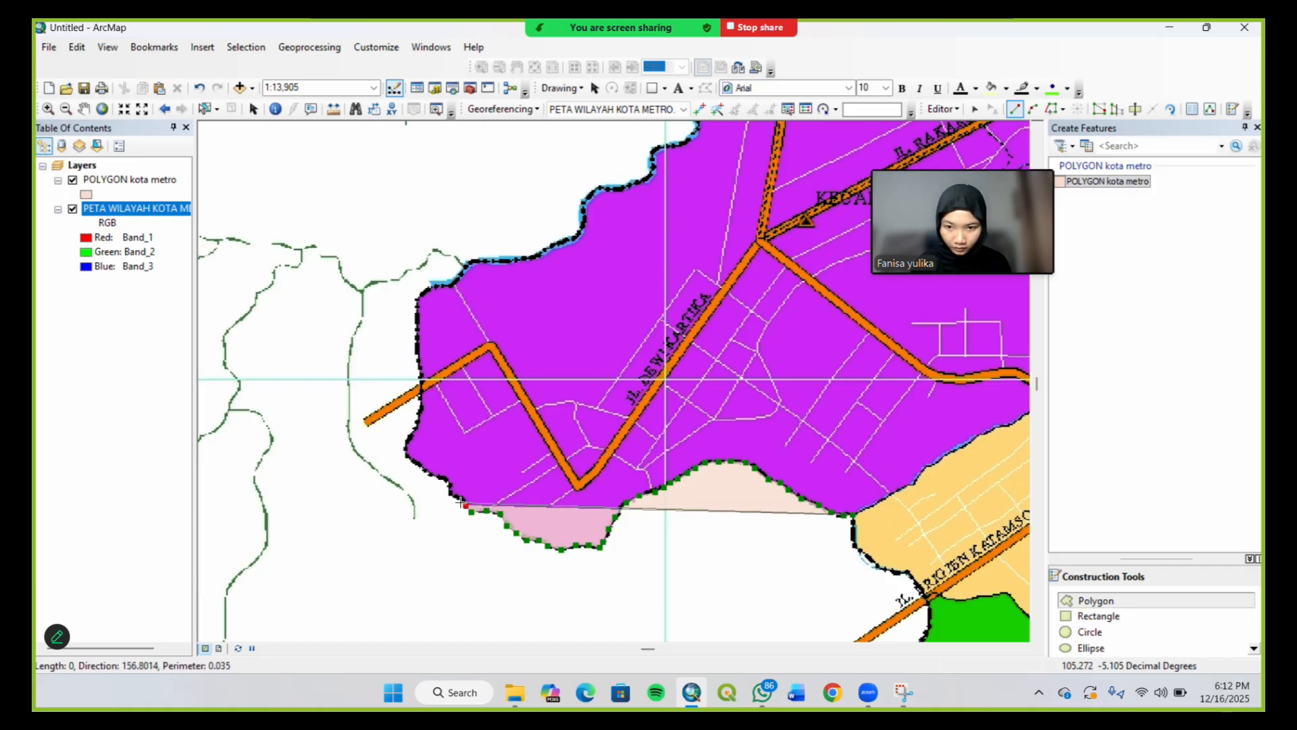
{"action": "left_click", "coordinate": [457, 500]}
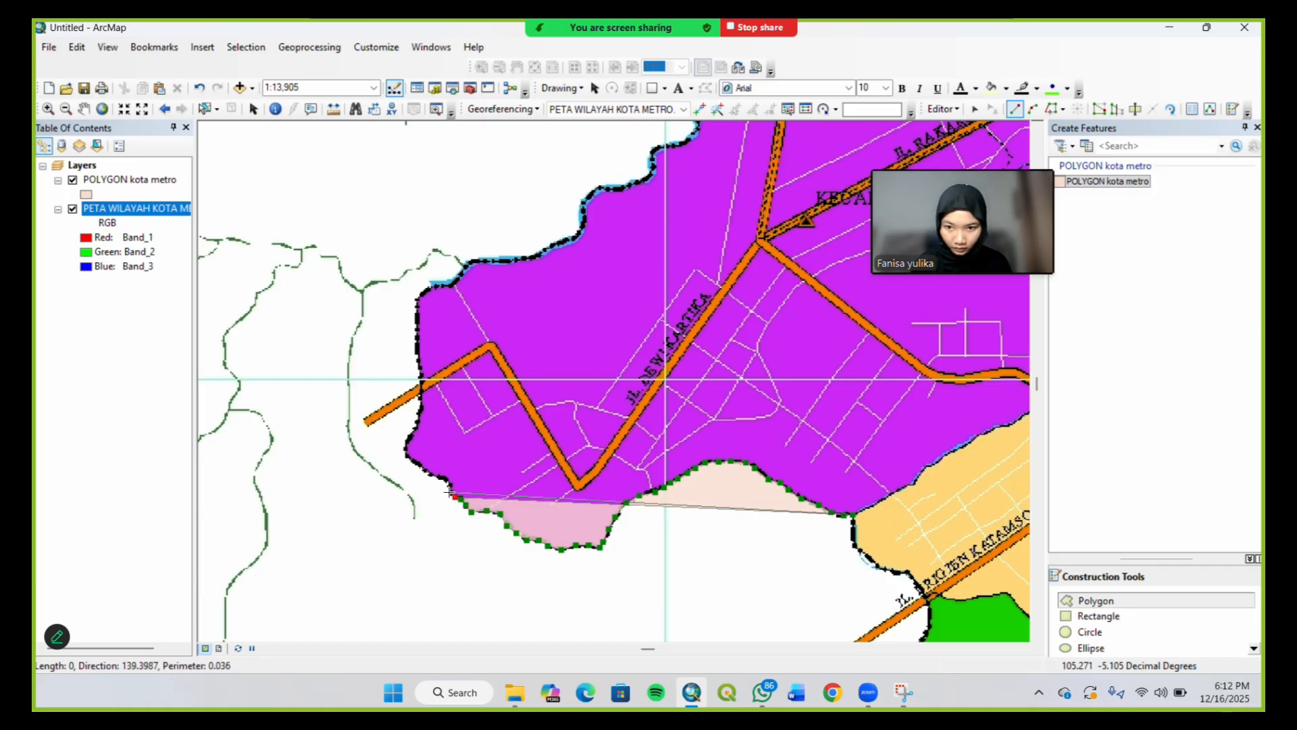
{"action": "left_click", "coordinate": [451, 490]}
{"action": "left_click", "coordinate": [450, 483]}
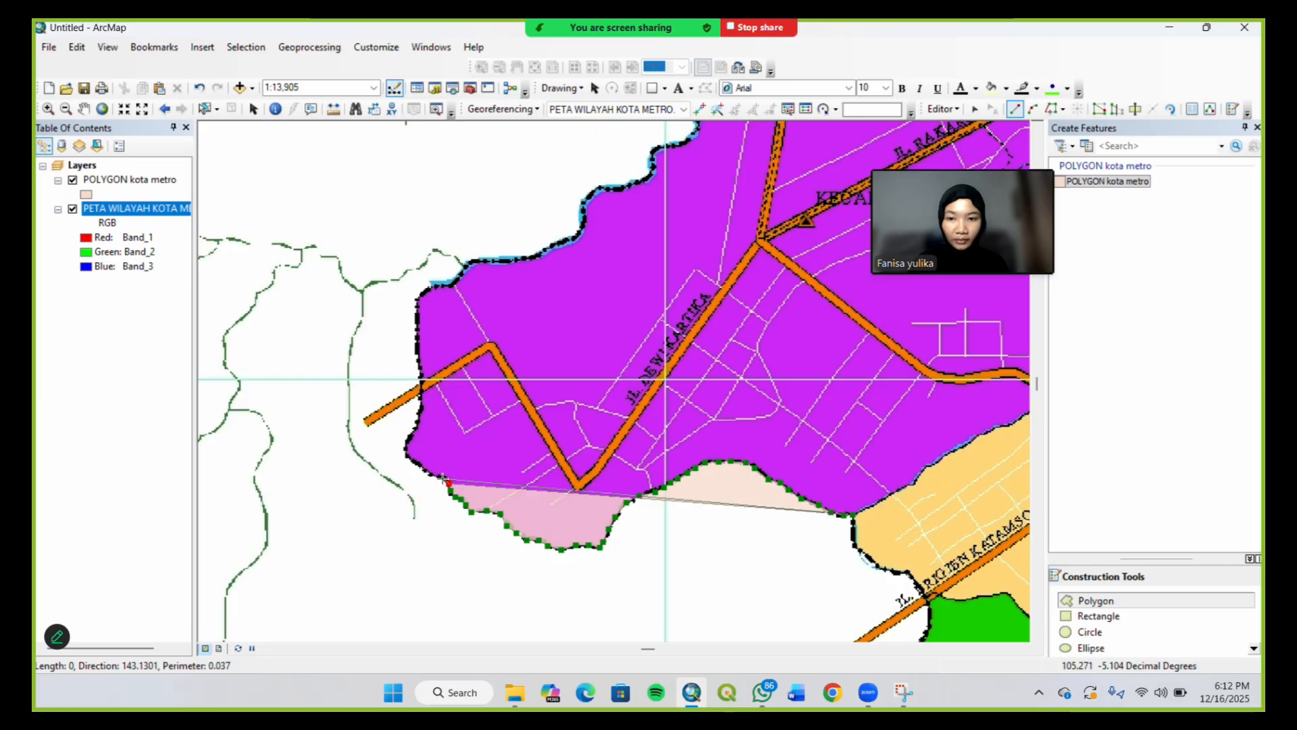
Trace the polygon around the purple district's westernmost corner and north to where the orange road crosses the dashed boundary
{"action": "left_click", "coordinate": [442, 478]}
{"action": "left_click", "coordinate": [431, 474]}
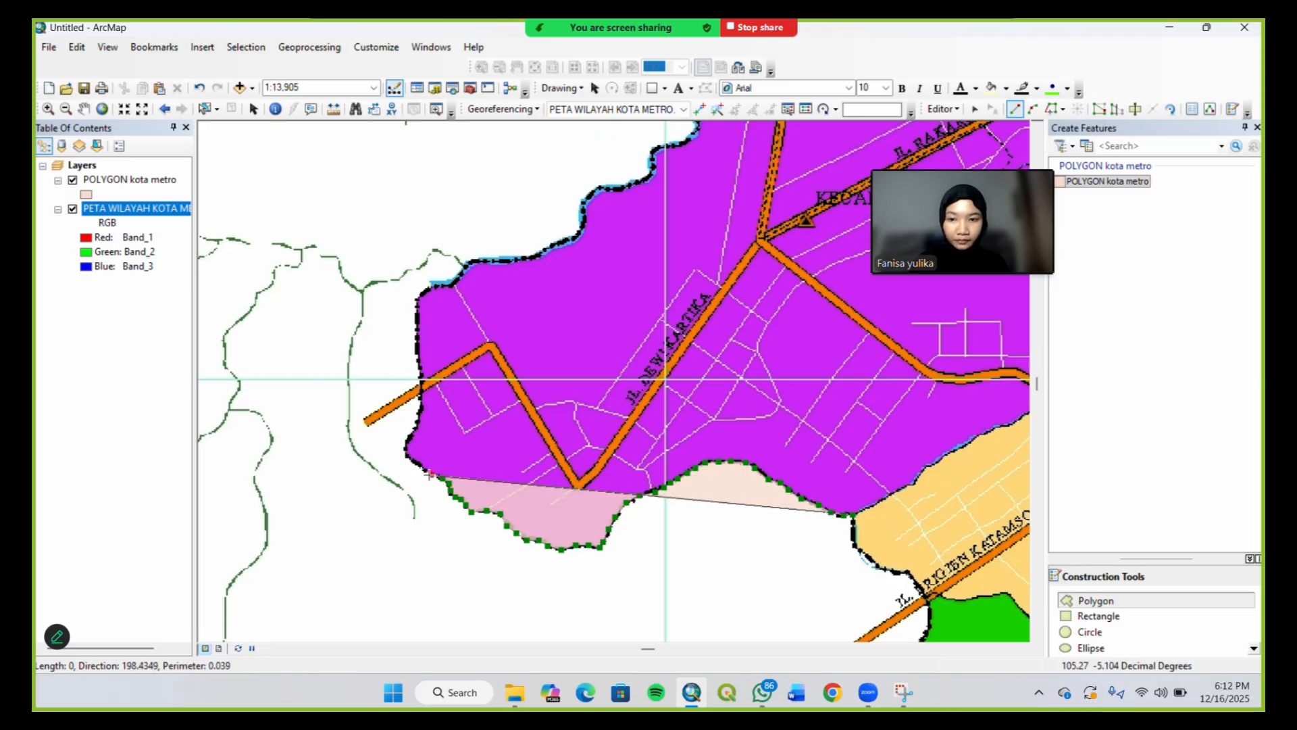
{"action": "left_click", "coordinate": [421, 470]}
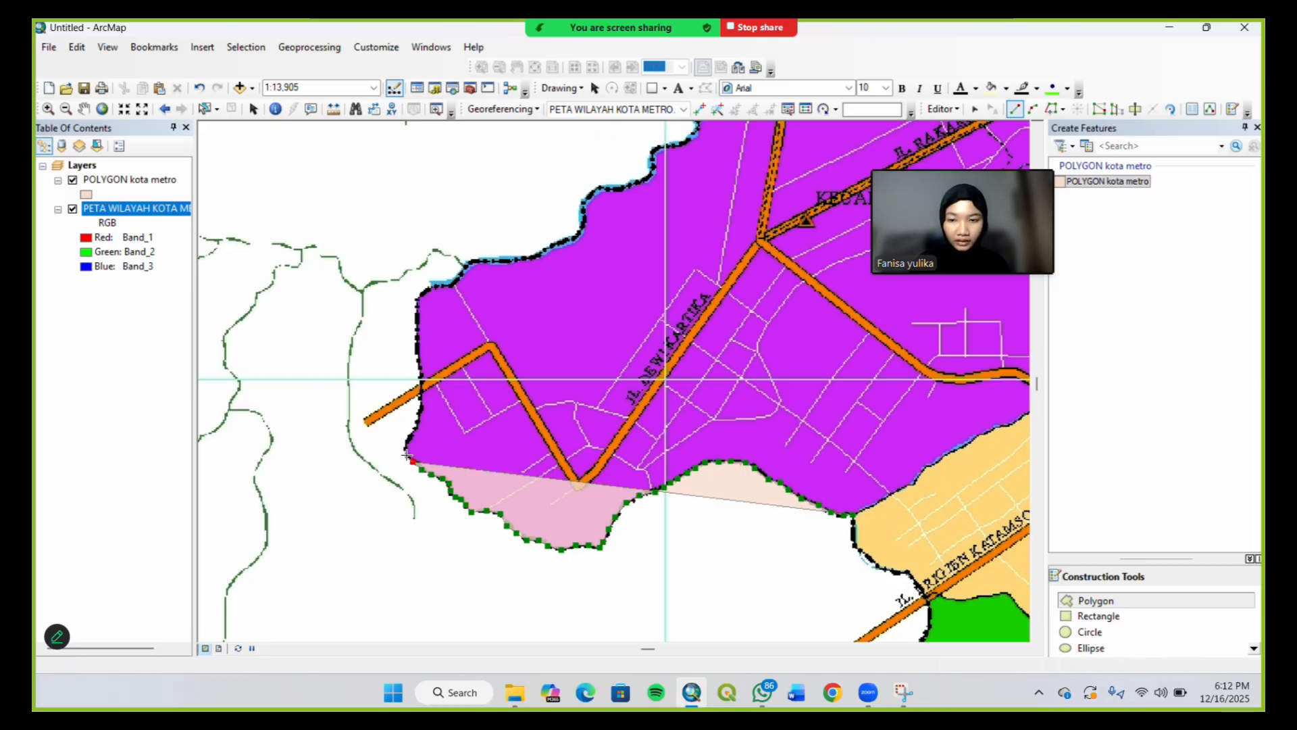
{"action": "left_click", "coordinate": [406, 451]}
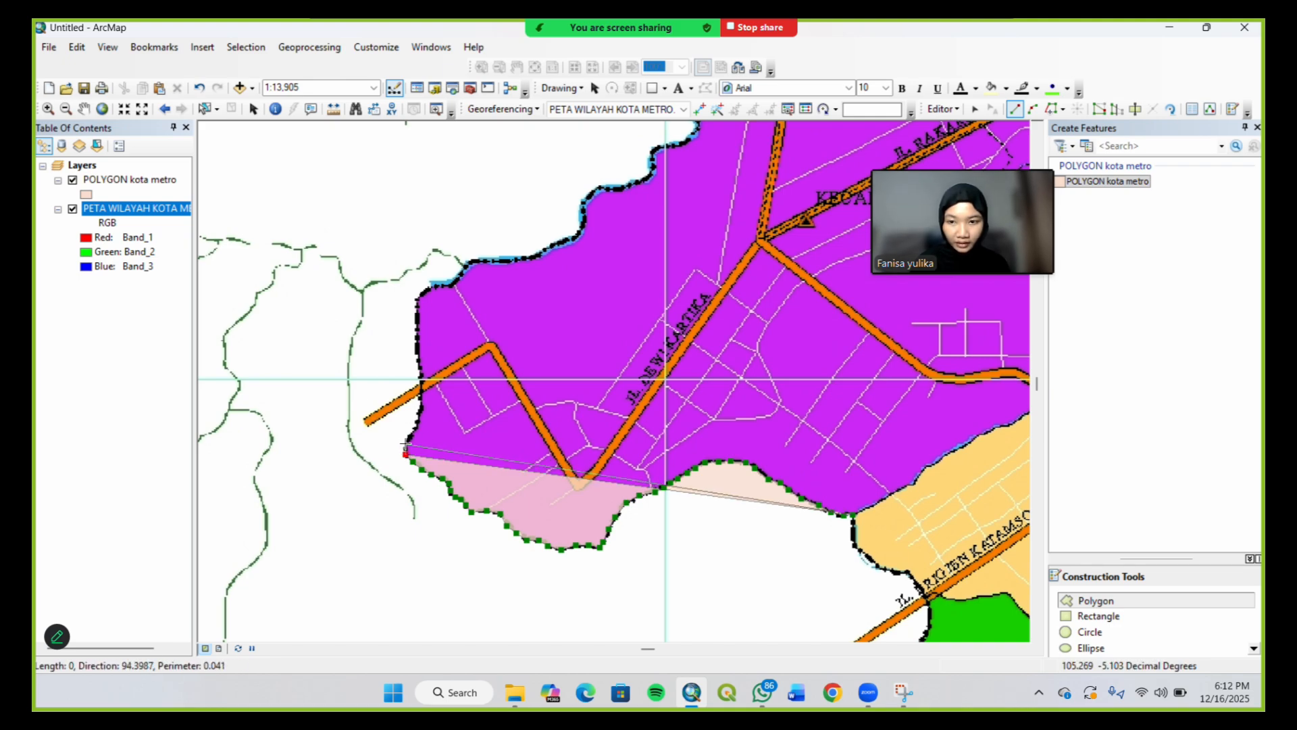
{"action": "left_click", "coordinate": [405, 444]}
{"action": "left_click", "coordinate": [415, 425]}
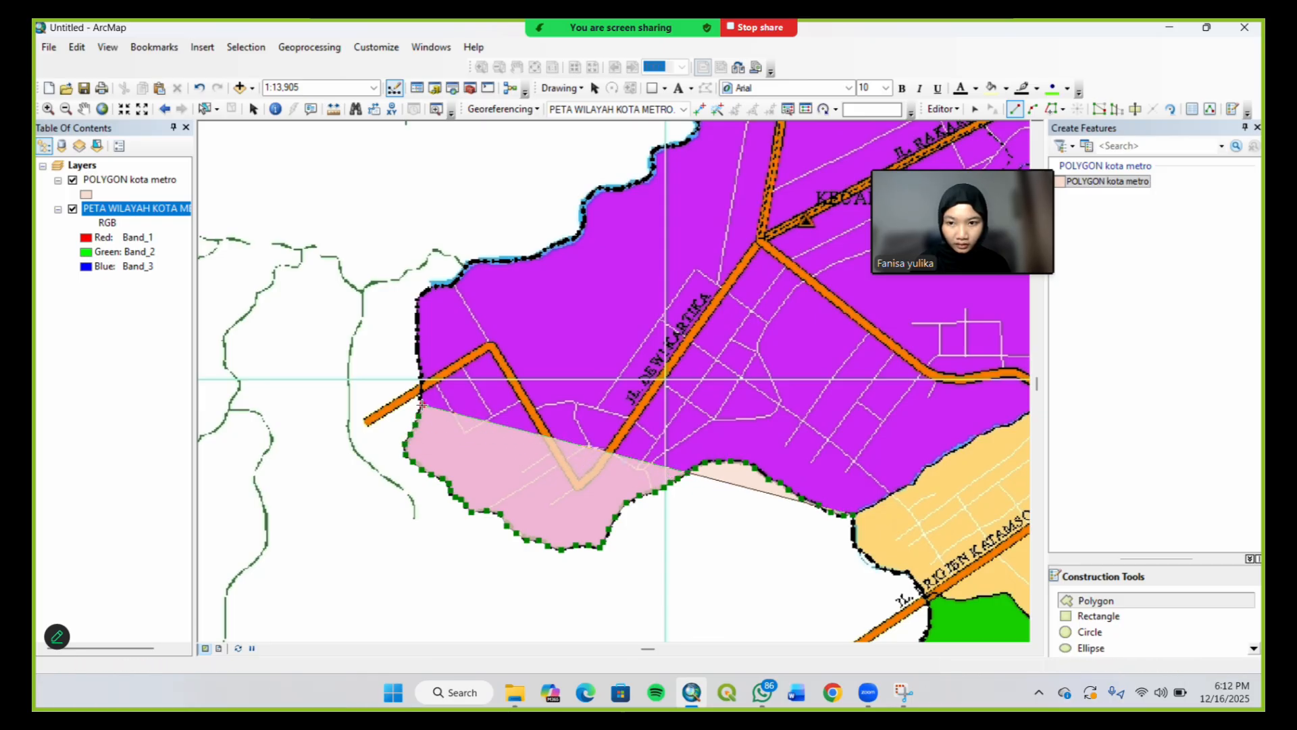
{"action": "left_click", "coordinate": [420, 380]}
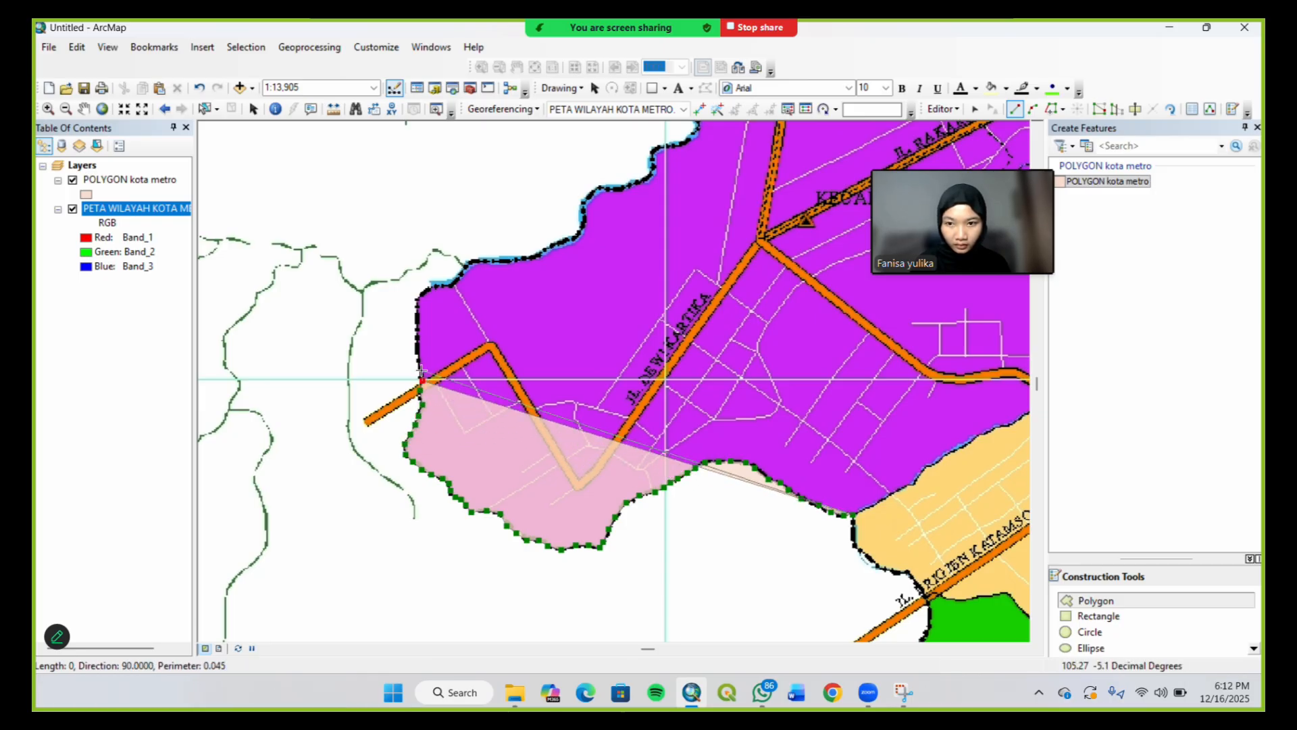
Redo the off-line vertex just north of the road crossing and trace the straight western boundary up towards the northwestern corner
{"action": "left_click", "coordinate": [415, 361]}
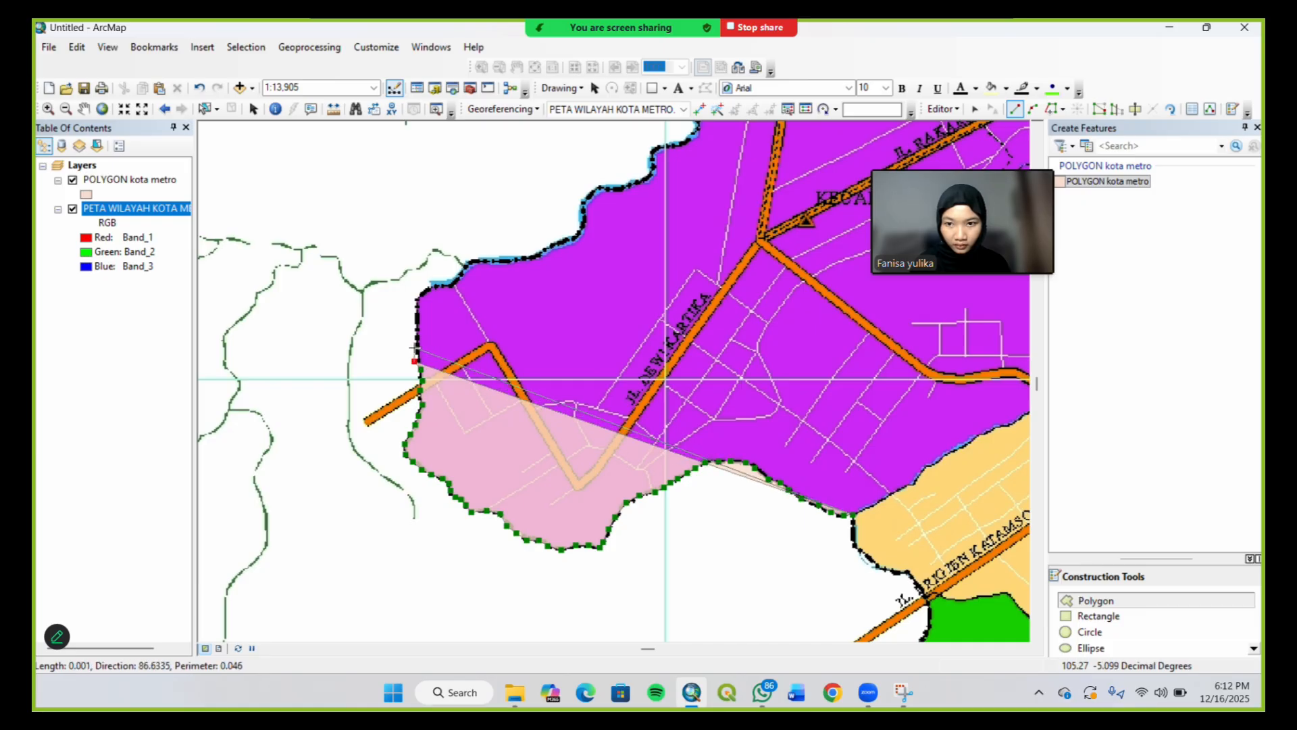
{"action": "key", "text": "ctrl+z"}
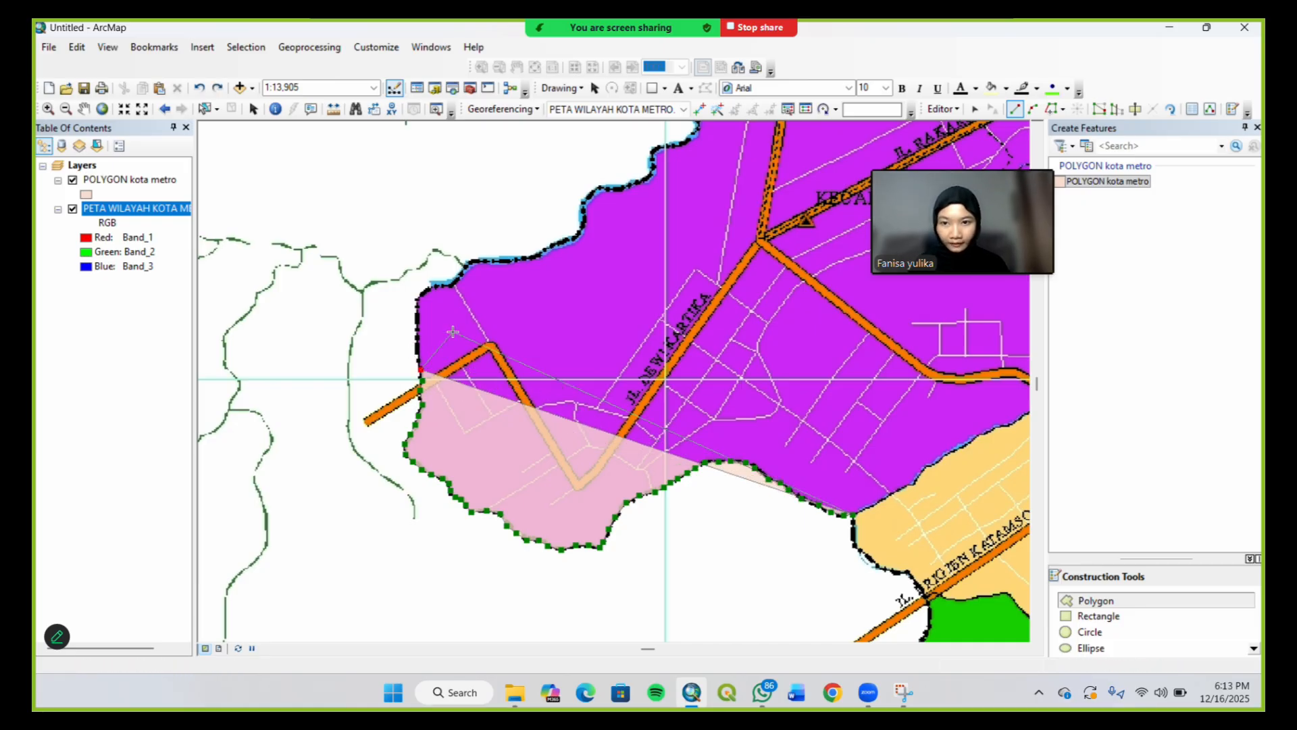
{"action": "left_click", "coordinate": [413, 363]}
{"action": "left_click", "coordinate": [418, 344]}
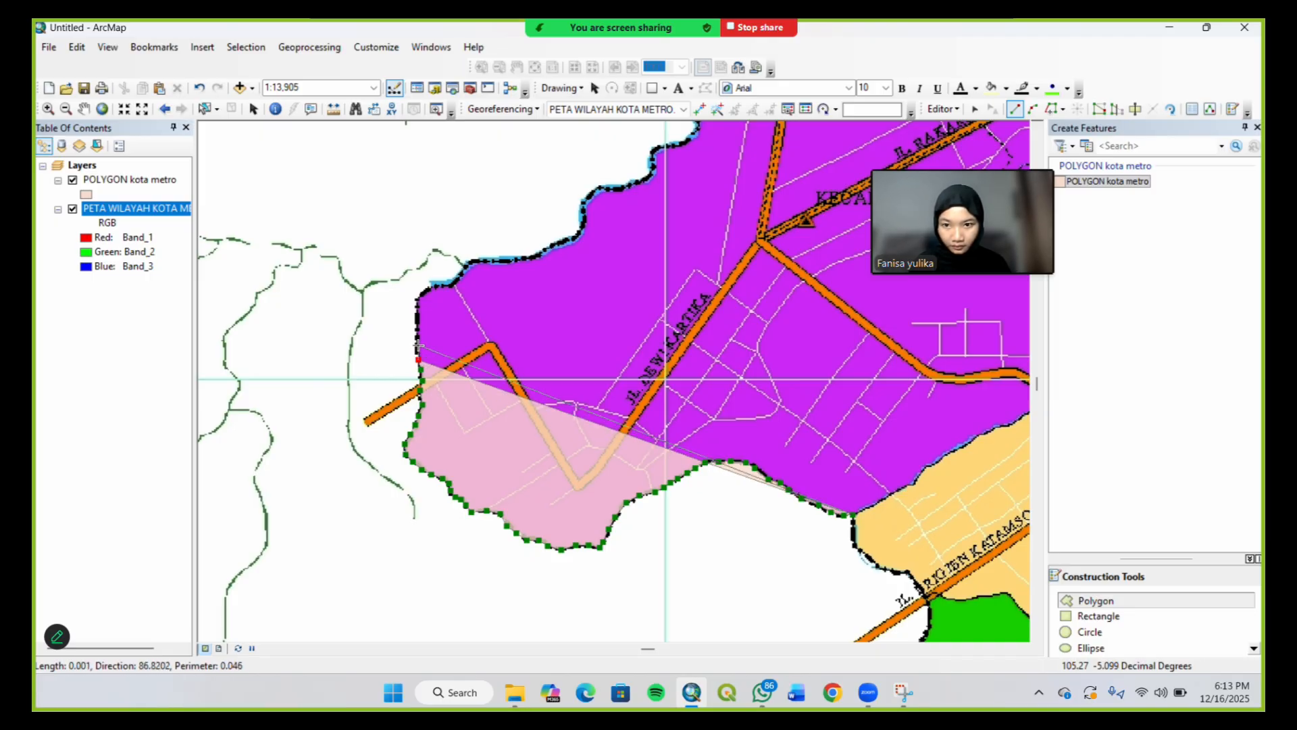
{"action": "left_click", "coordinate": [417, 308]}
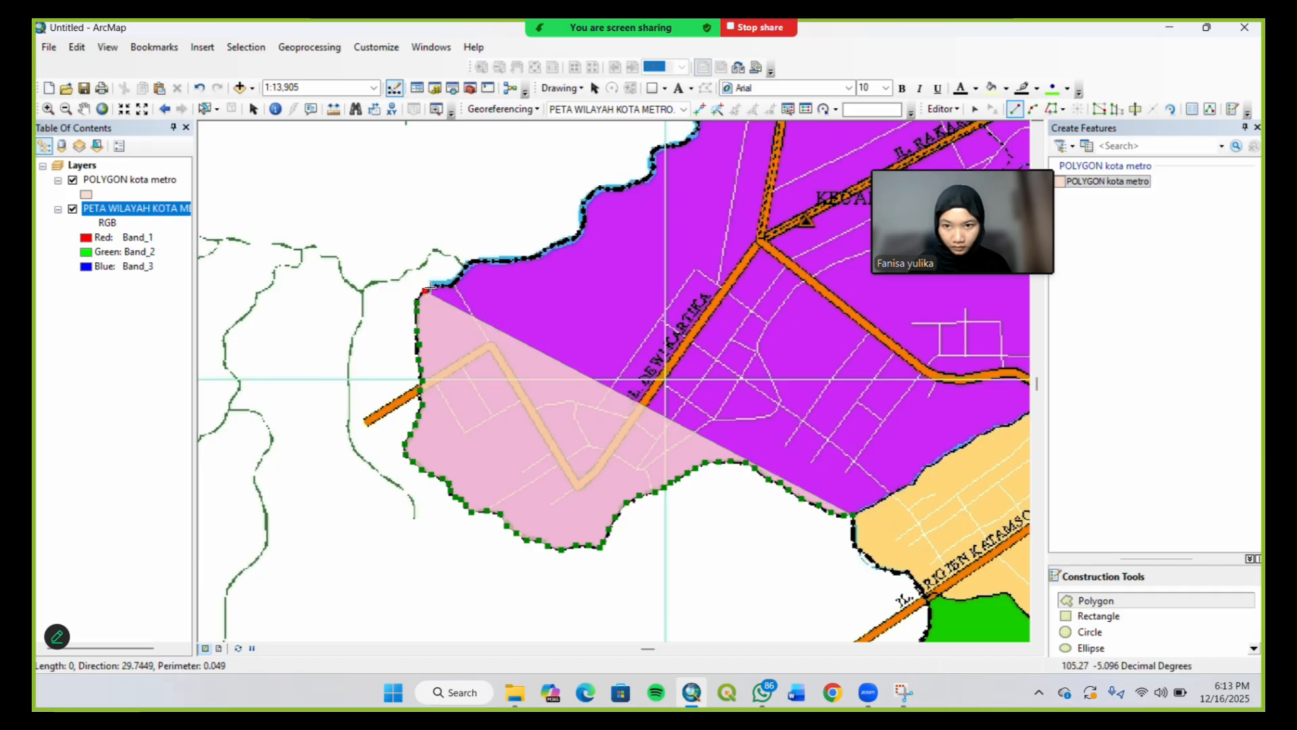
Extend the polygon from the northwestern corner northeast along the dashed boundary beside the blue river line
{"action": "left_click", "coordinate": [434, 284]}
{"action": "left_click", "coordinate": [442, 282]}
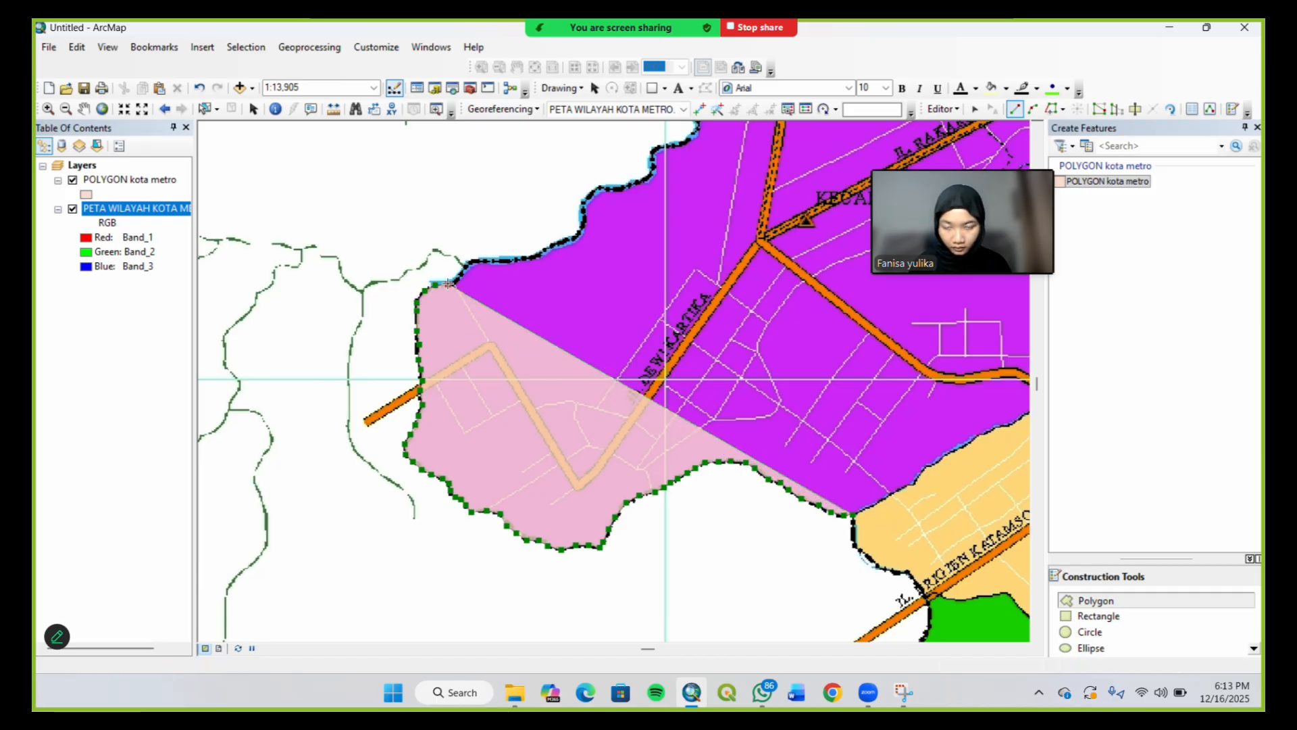
{"action": "left_click", "coordinate": [457, 277]}
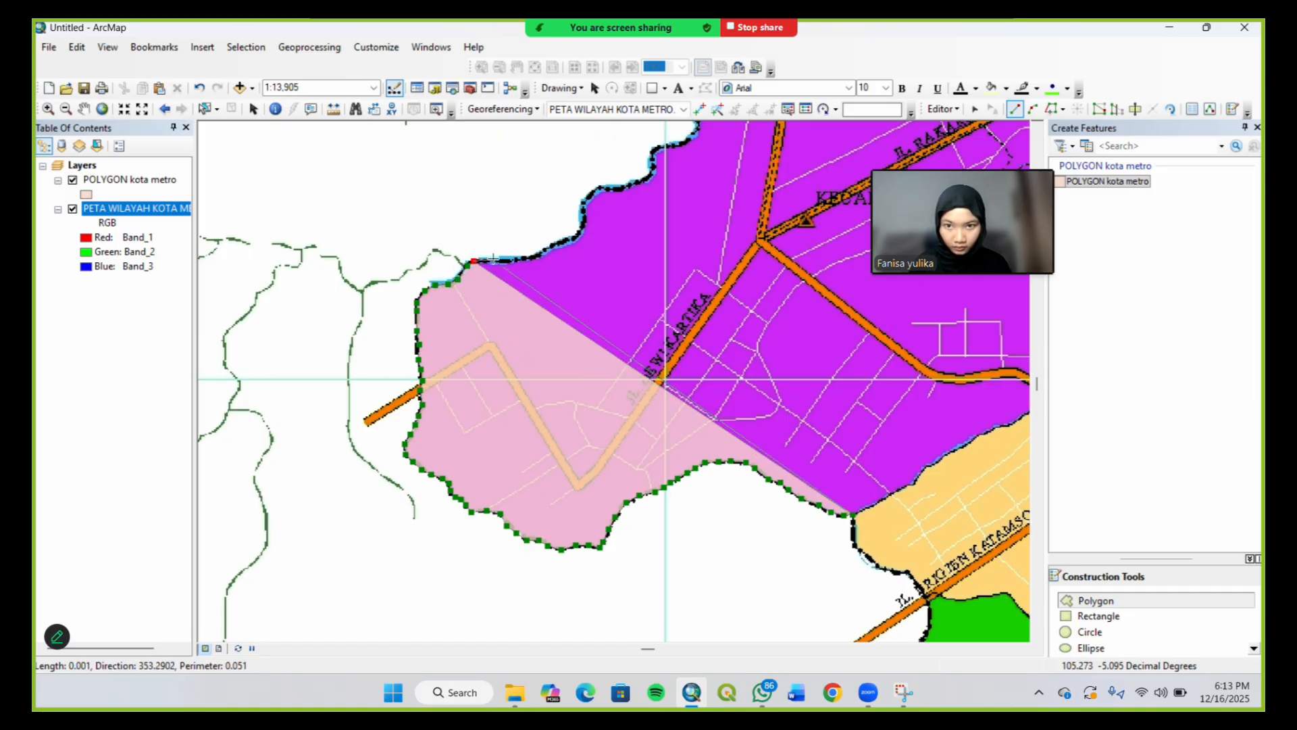
{"action": "left_click", "coordinate": [475, 260]}
{"action": "left_click", "coordinate": [488, 260]}
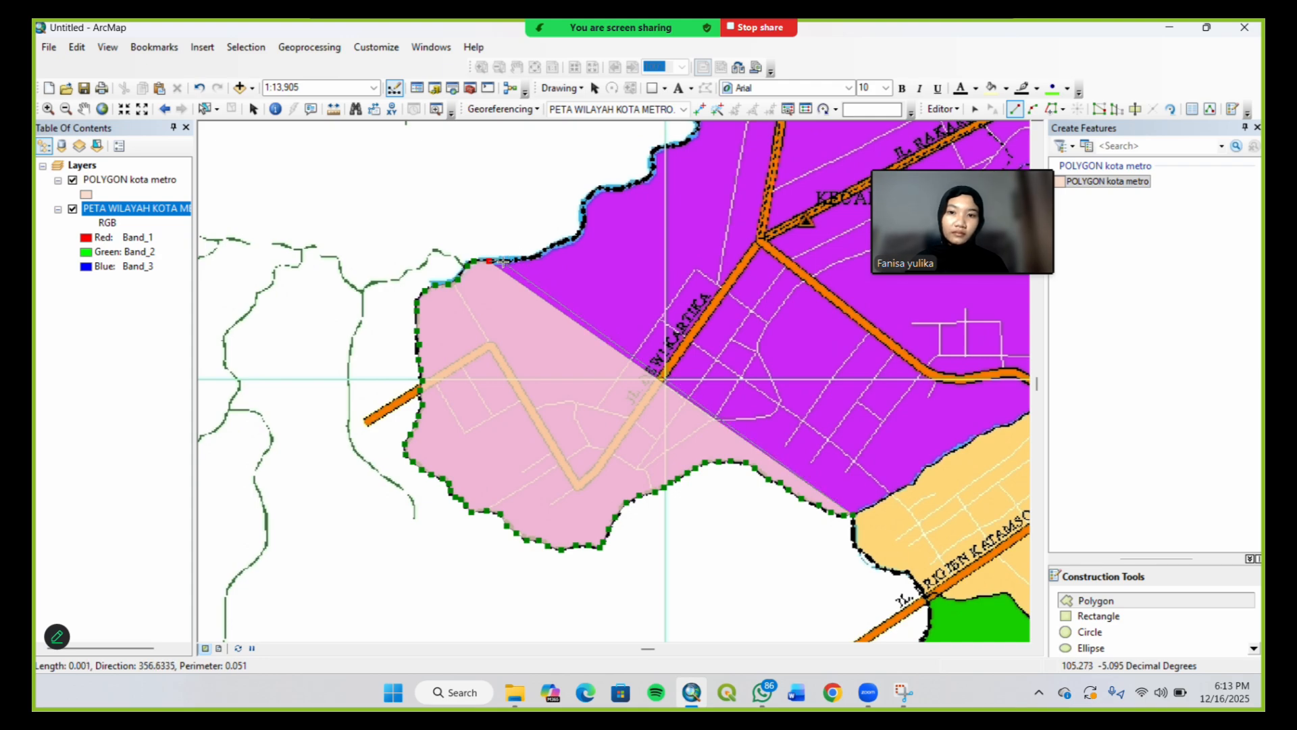
{"action": "left_click", "coordinate": [503, 261]}
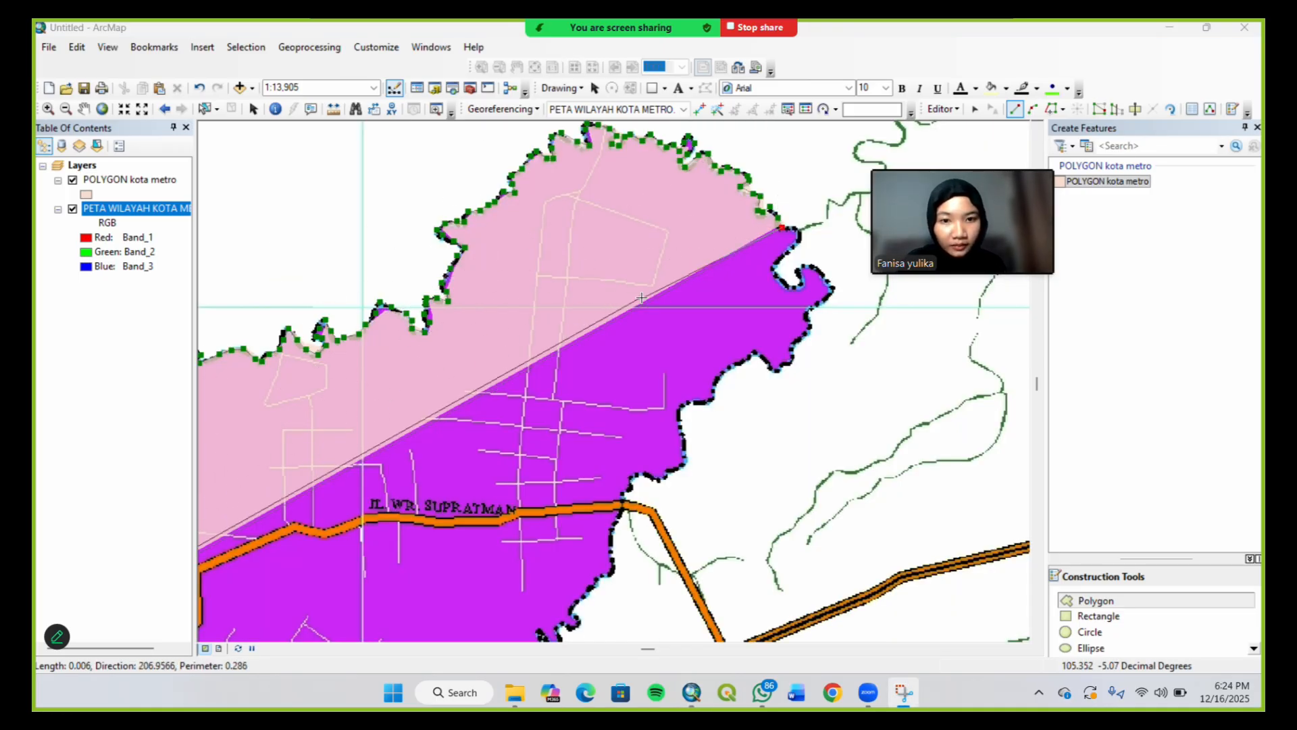
Trace the polygon around the purple district's northeastern corner, through the hooked inlet and out to its easternmost tip
{"action": "left_click", "coordinate": [798, 235]}
{"action": "left_click", "coordinate": [798, 237]}
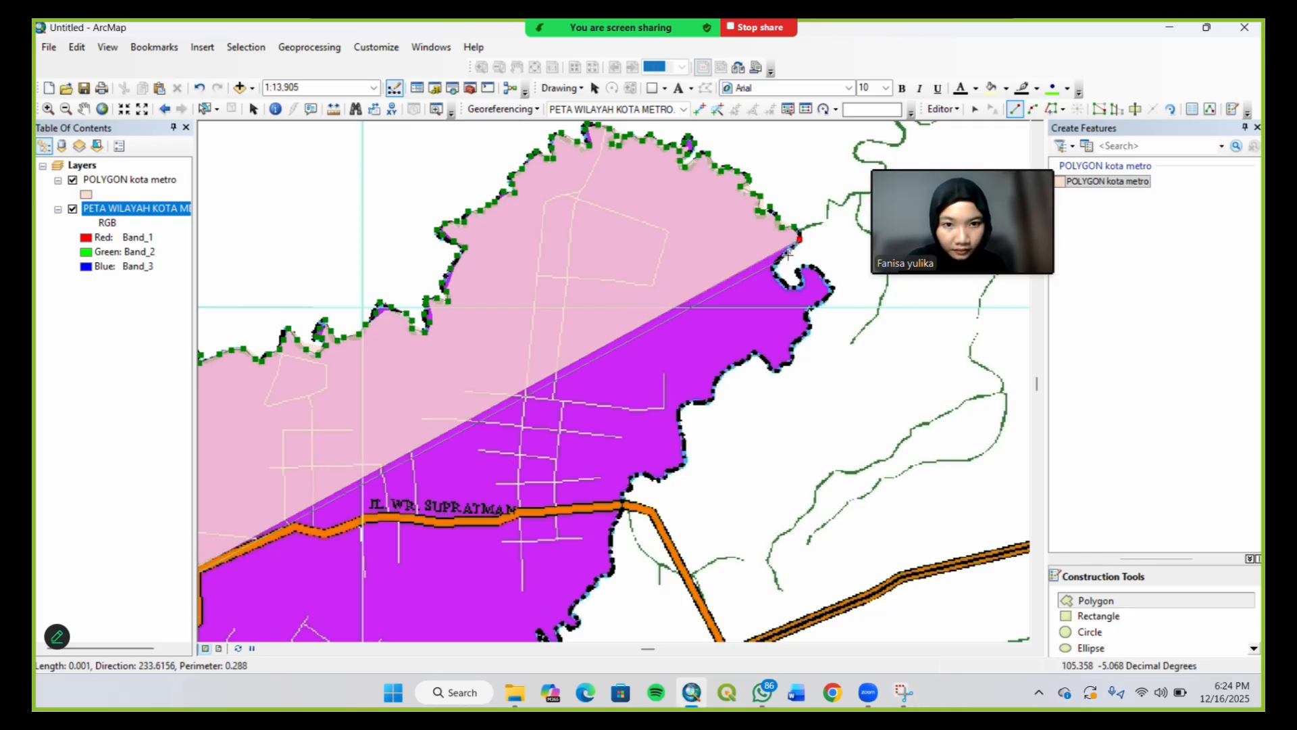
{"action": "left_click", "coordinate": [775, 266]}
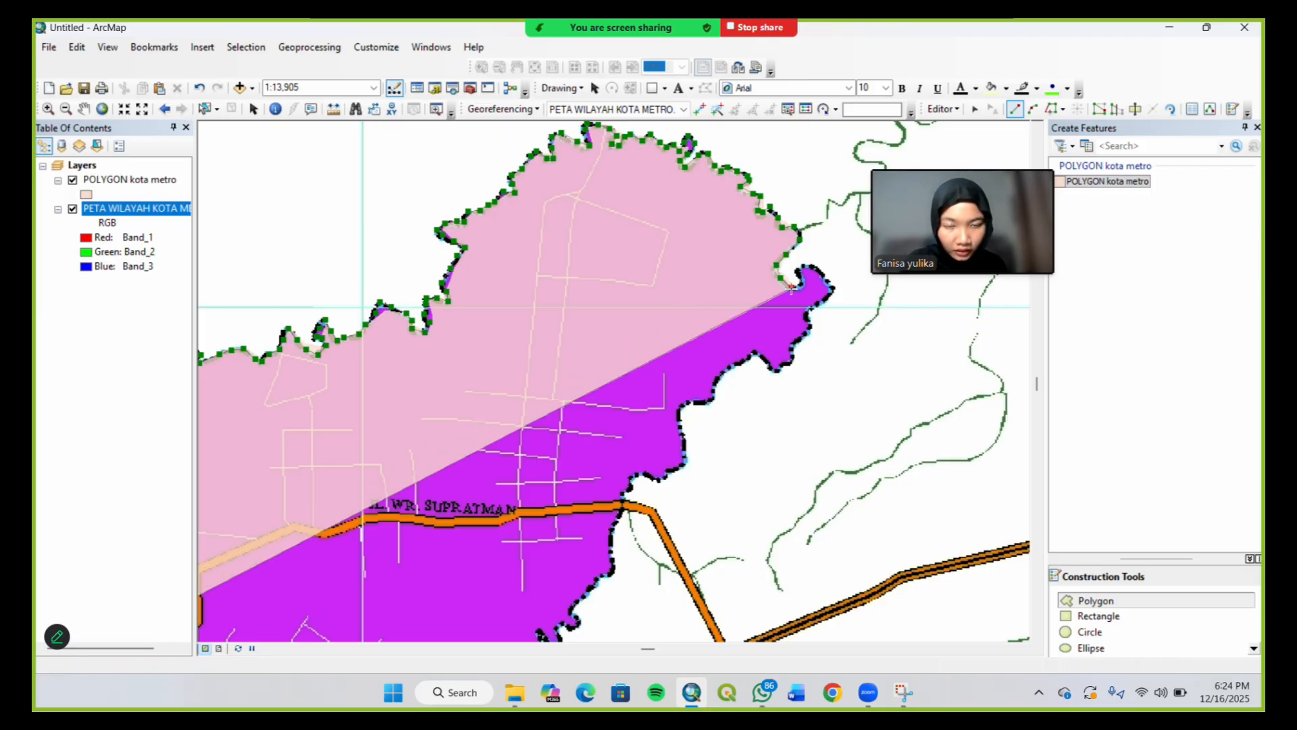
{"action": "left_click", "coordinate": [793, 287]}
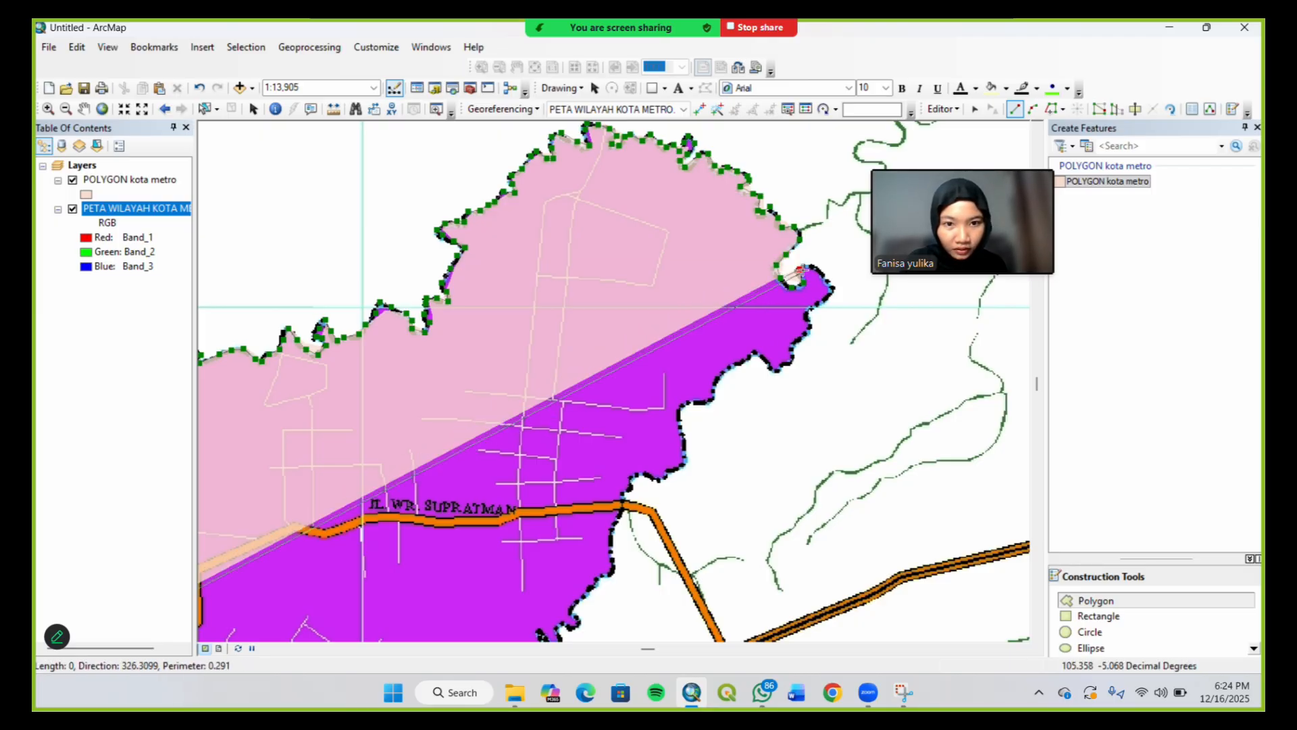
{"action": "left_click", "coordinate": [801, 269]}
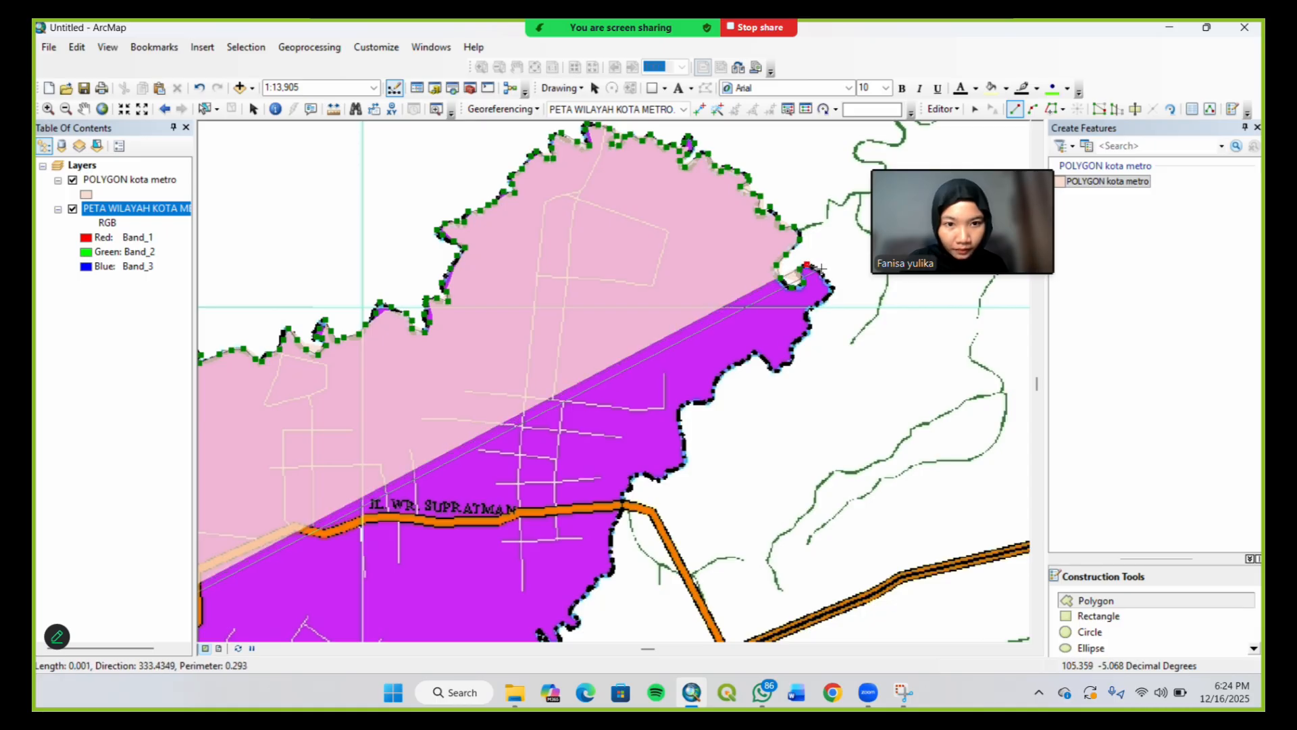
{"action": "left_click", "coordinate": [821, 269]}
{"action": "left_click", "coordinate": [830, 284]}
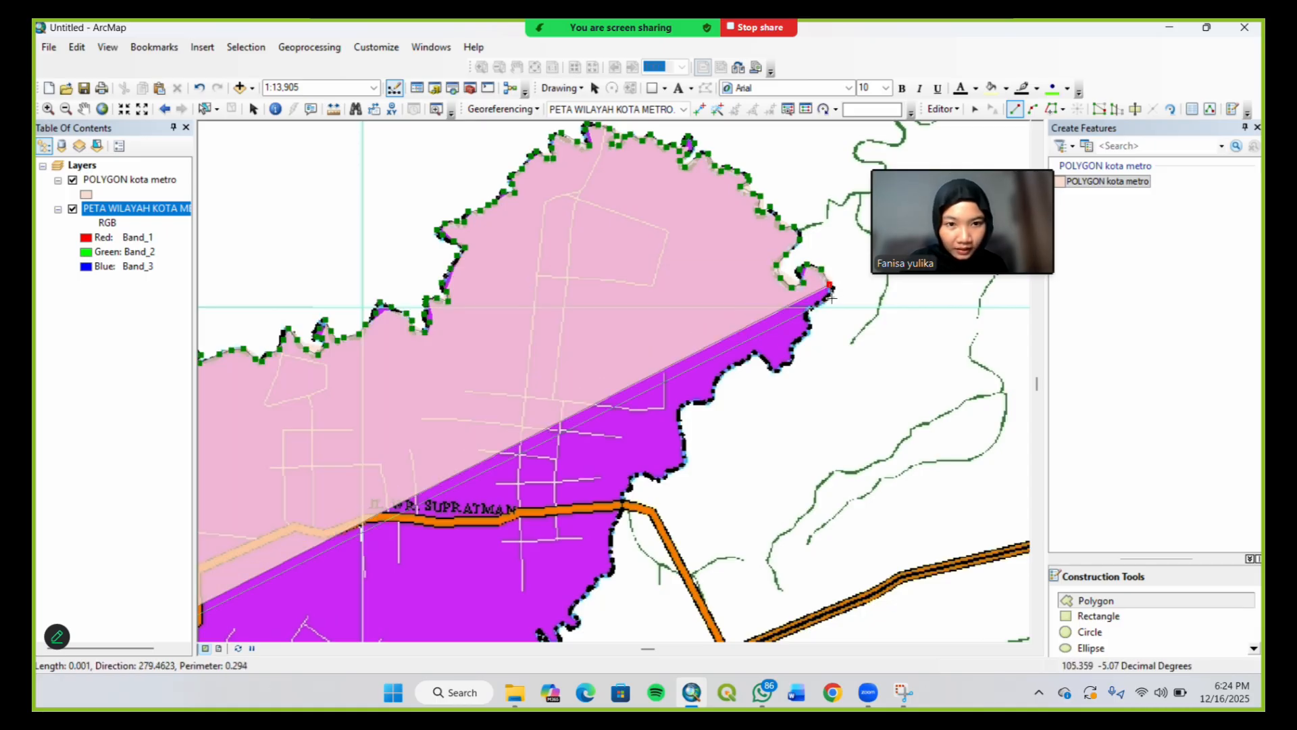
Continue the polygon southwest from the easternmost tip along the dashed boundary, past the small rounded bulge
{"action": "left_click", "coordinate": [821, 300]}
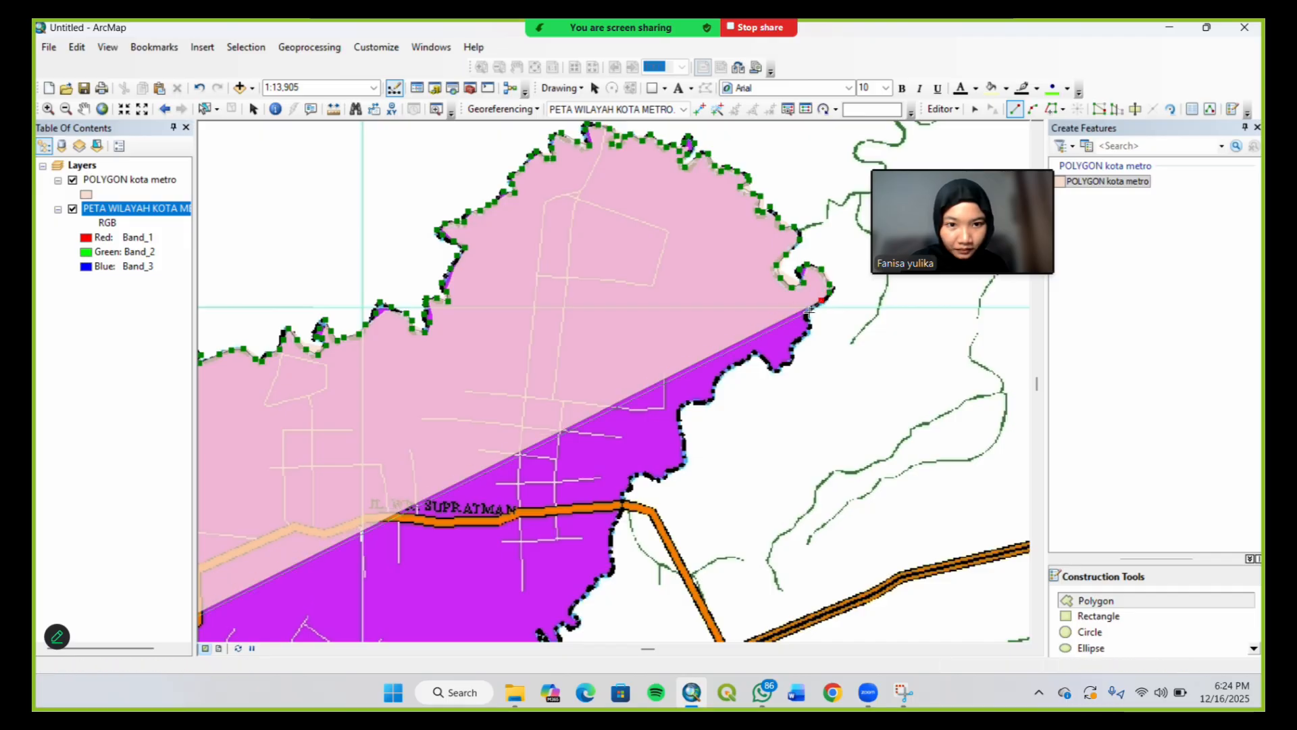
{"action": "left_click", "coordinate": [808, 320]}
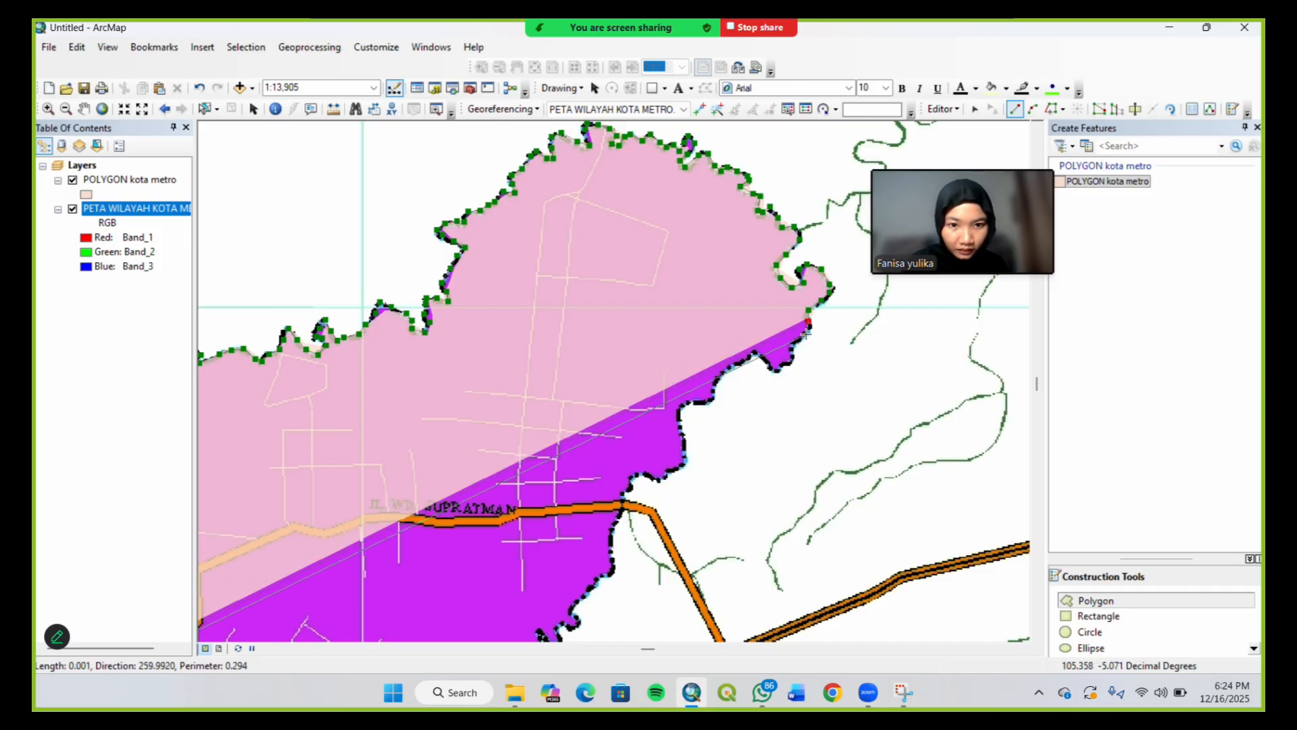
{"action": "left_click", "coordinate": [795, 345]}
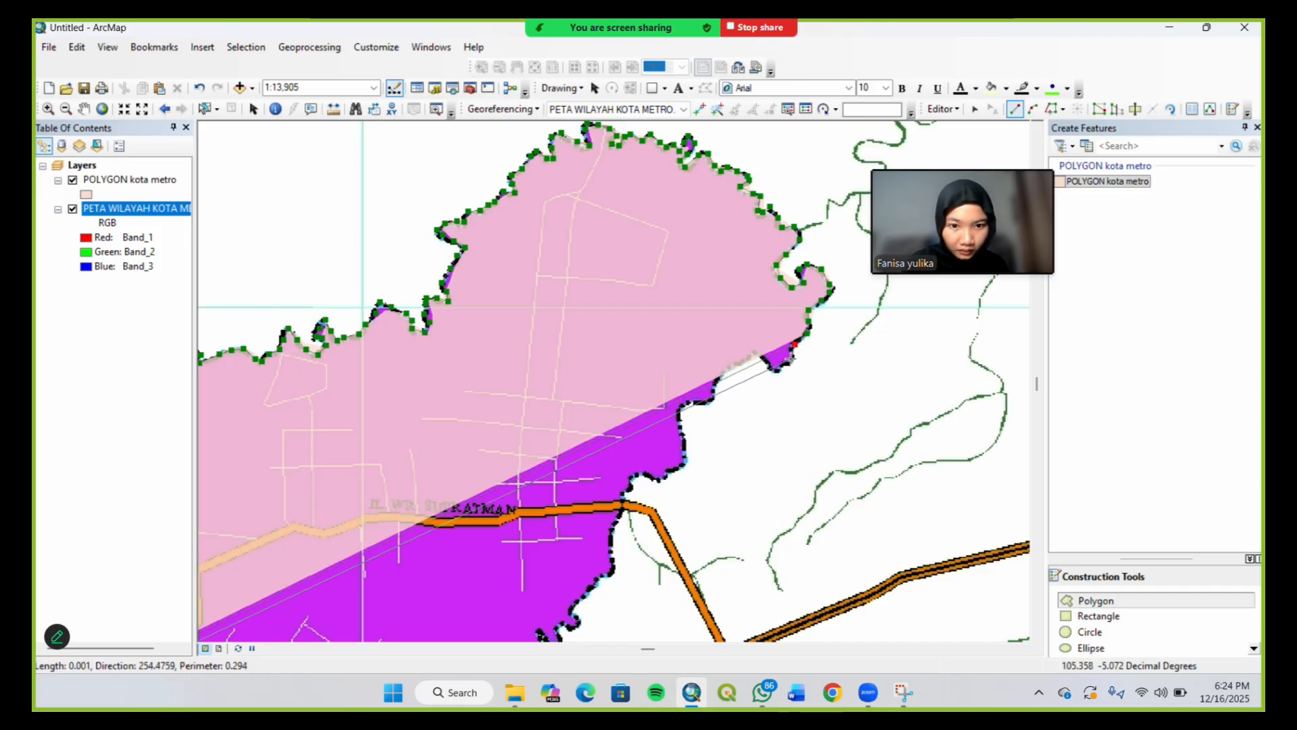
{"action": "left_click", "coordinate": [785, 363]}
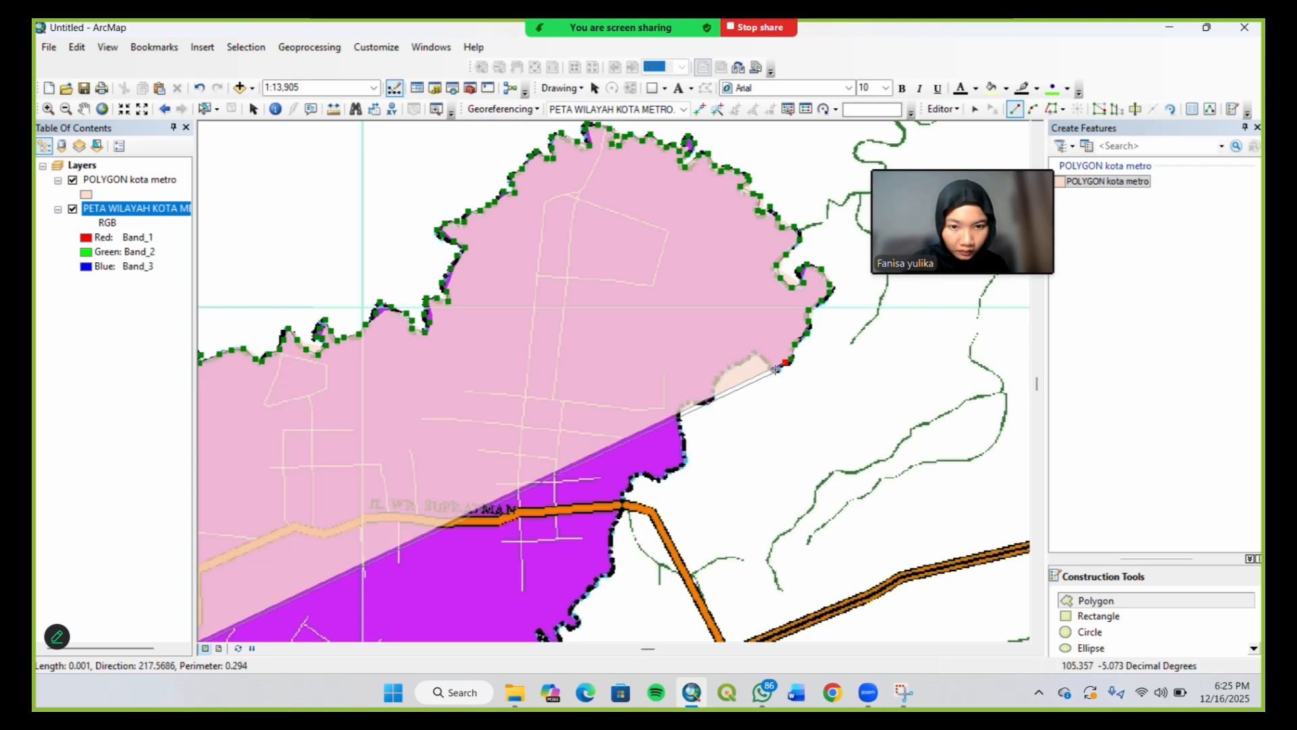
{"action": "left_click", "coordinate": [776, 368]}
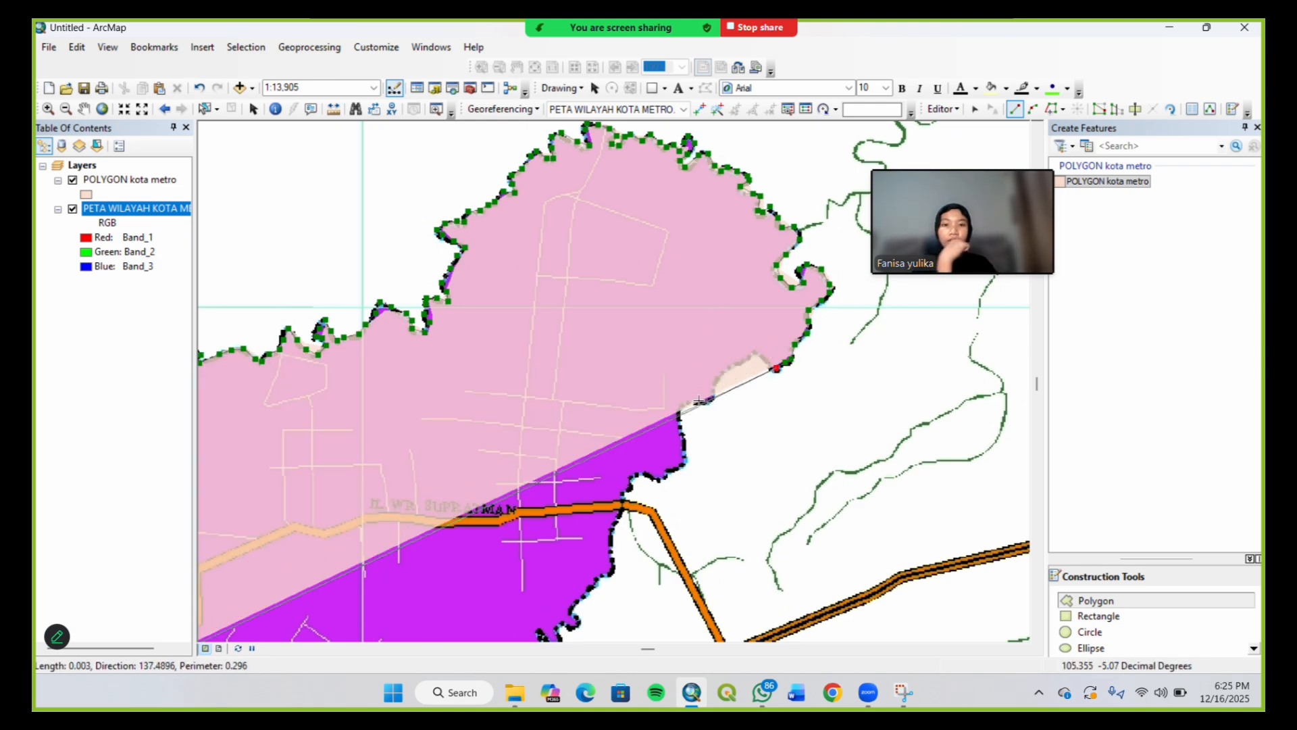
{"action": "left_click", "coordinate": [757, 352]}
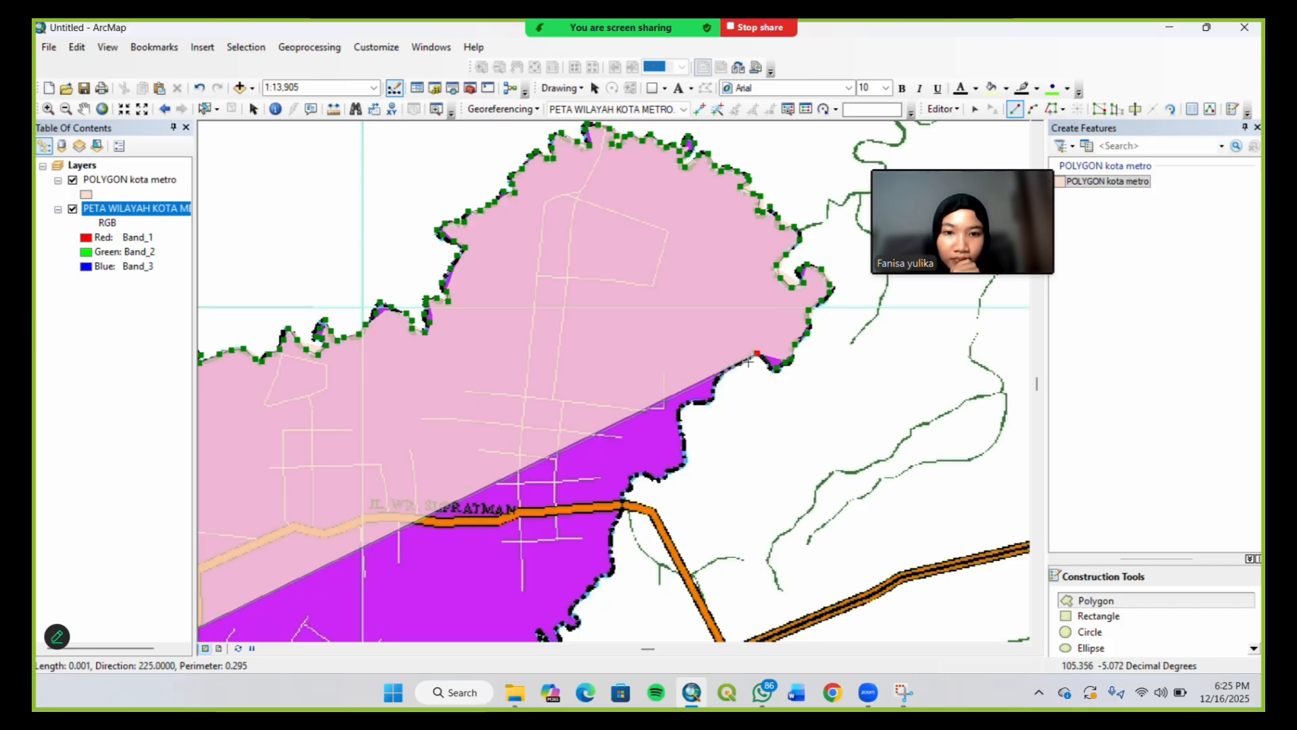
{"action": "left_click", "coordinate": [713, 380]}
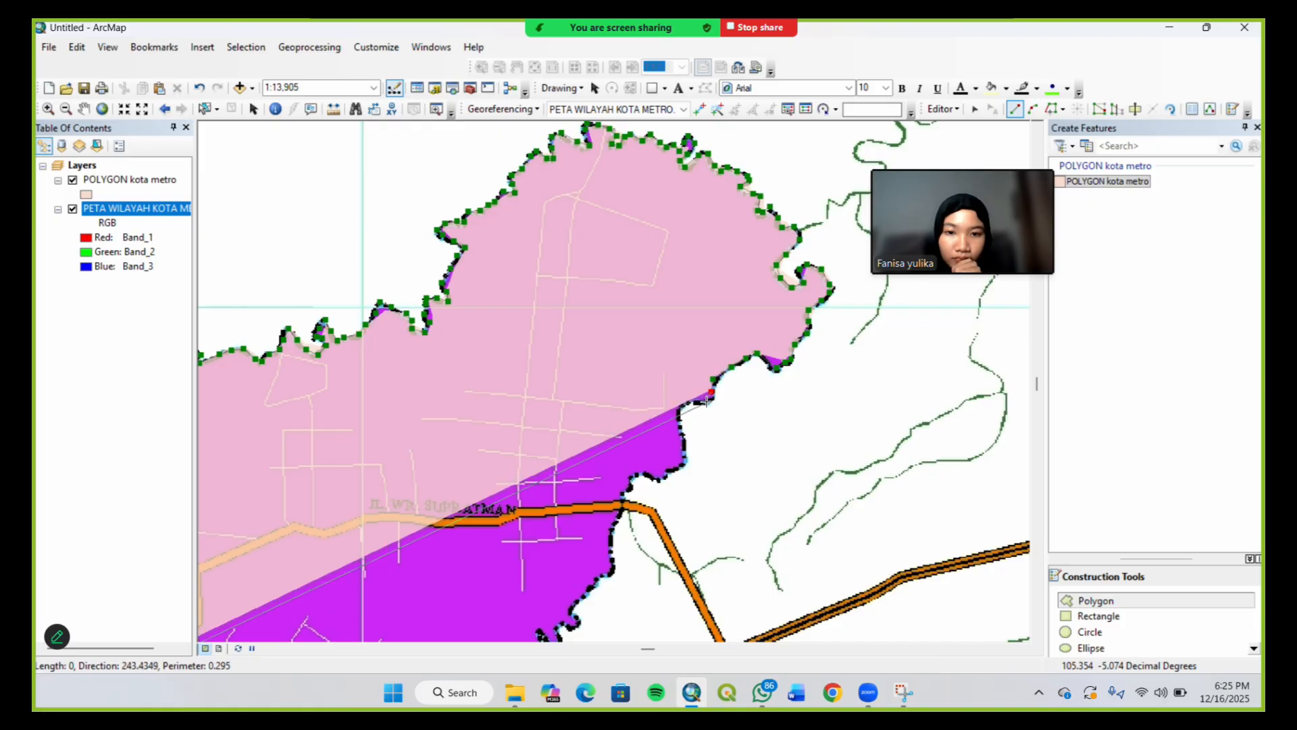
Extend the polygon south along the purple district's eastern boundary to the bend just northeast of the JL. WR Supratman crossing
{"action": "left_click", "coordinate": [681, 423]}
{"action": "key", "text": "Down"}
{"action": "key", "text": "Down"}
{"action": "key", "text": "Down"}
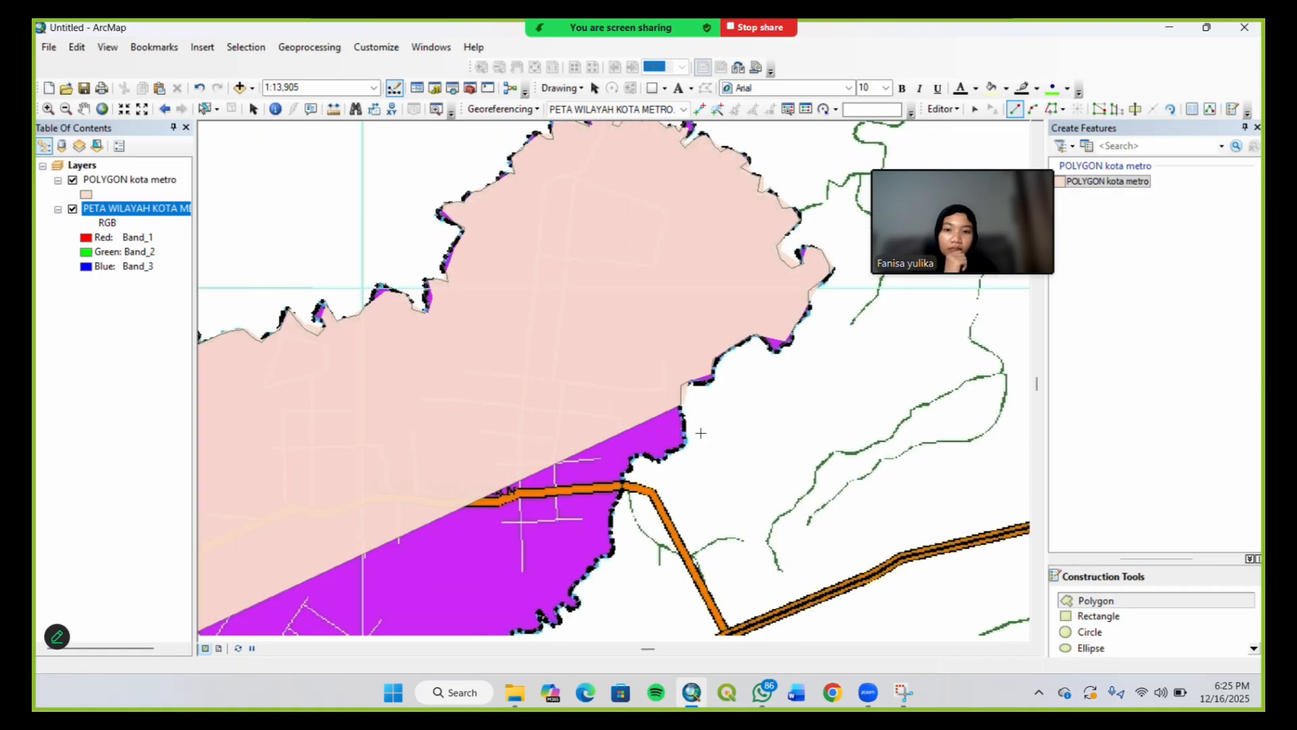
{"action": "key", "text": "Left"}
{"action": "key", "text": "Left"}
{"action": "key", "text": "Left"}
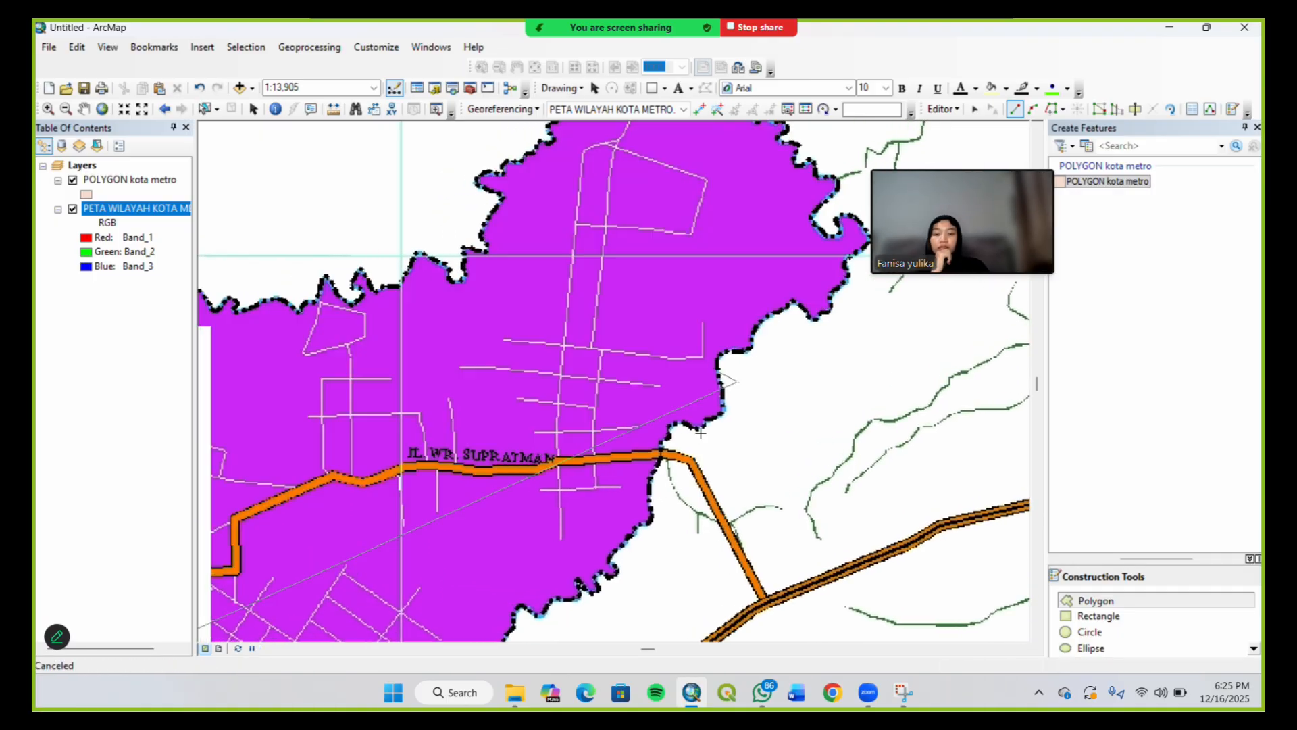
{"action": "key", "text": "Down"}
{"action": "key", "text": "Down"}
{"action": "key", "text": "Down"}
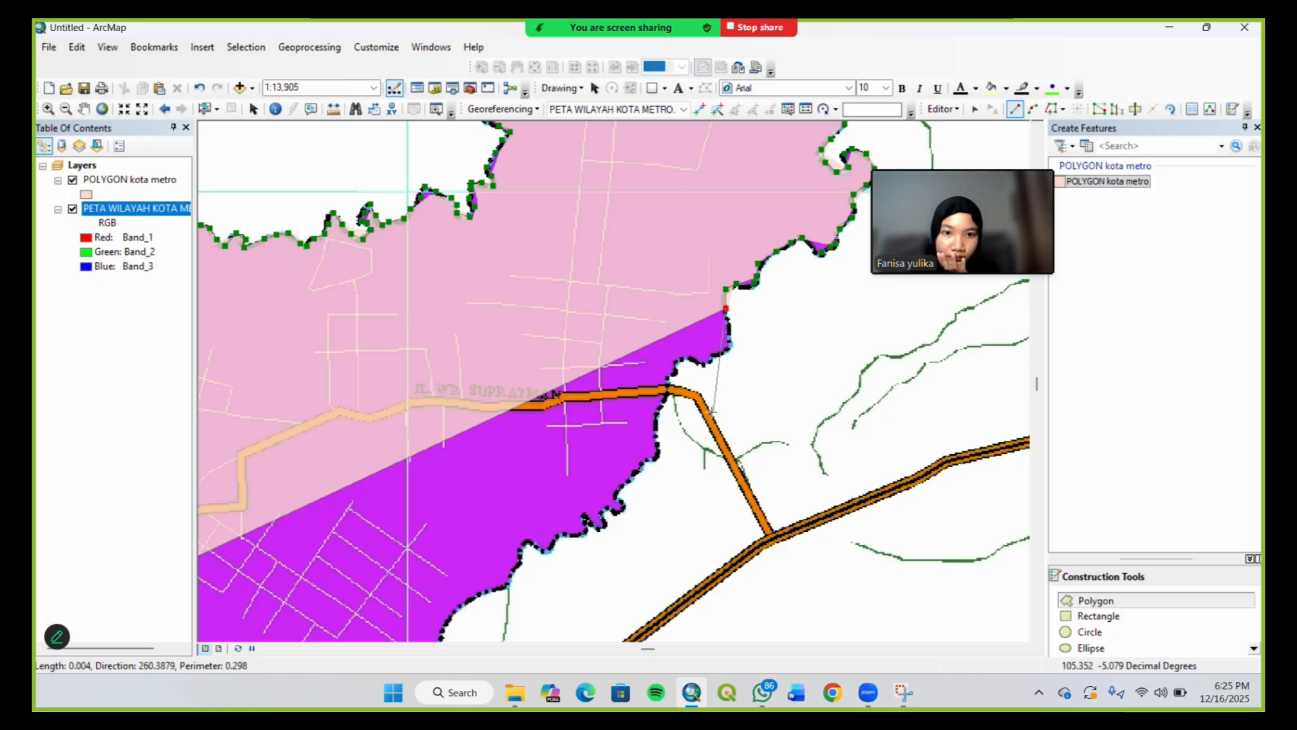
{"action": "left_click", "coordinate": [729, 331]}
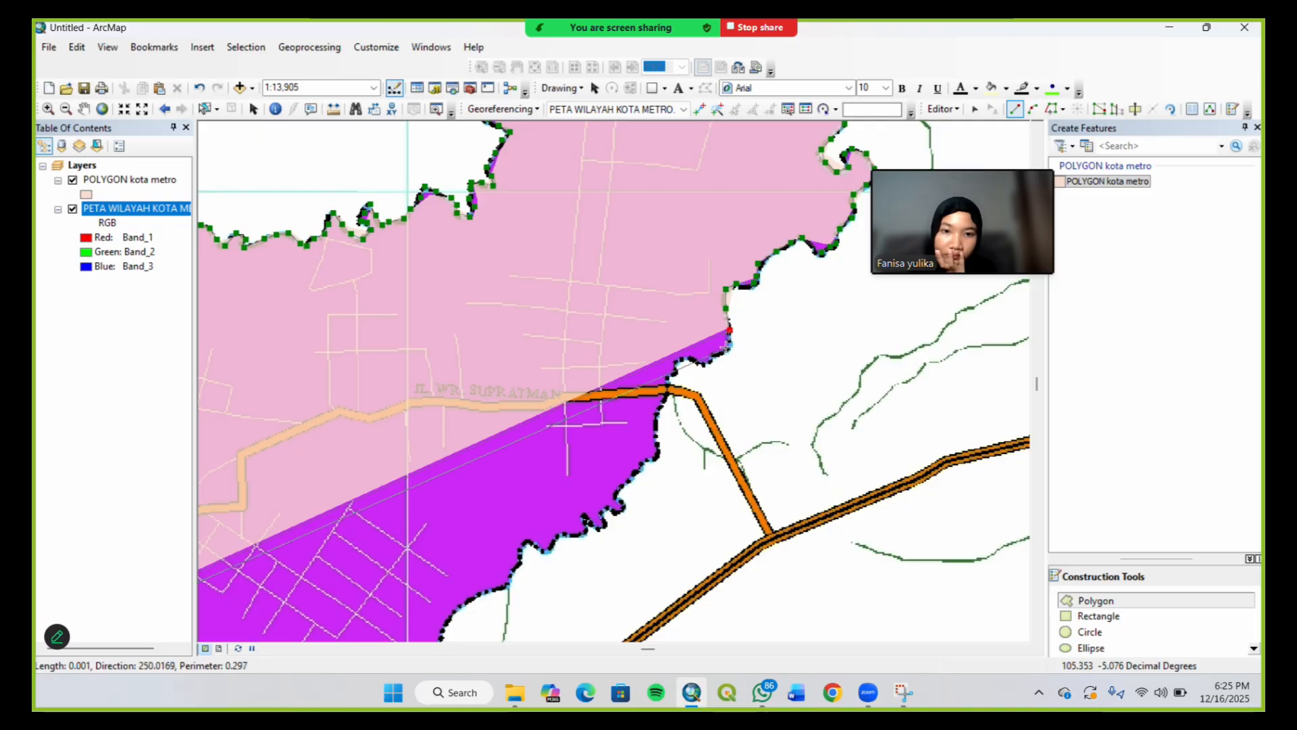
{"action": "left_click", "coordinate": [730, 348]}
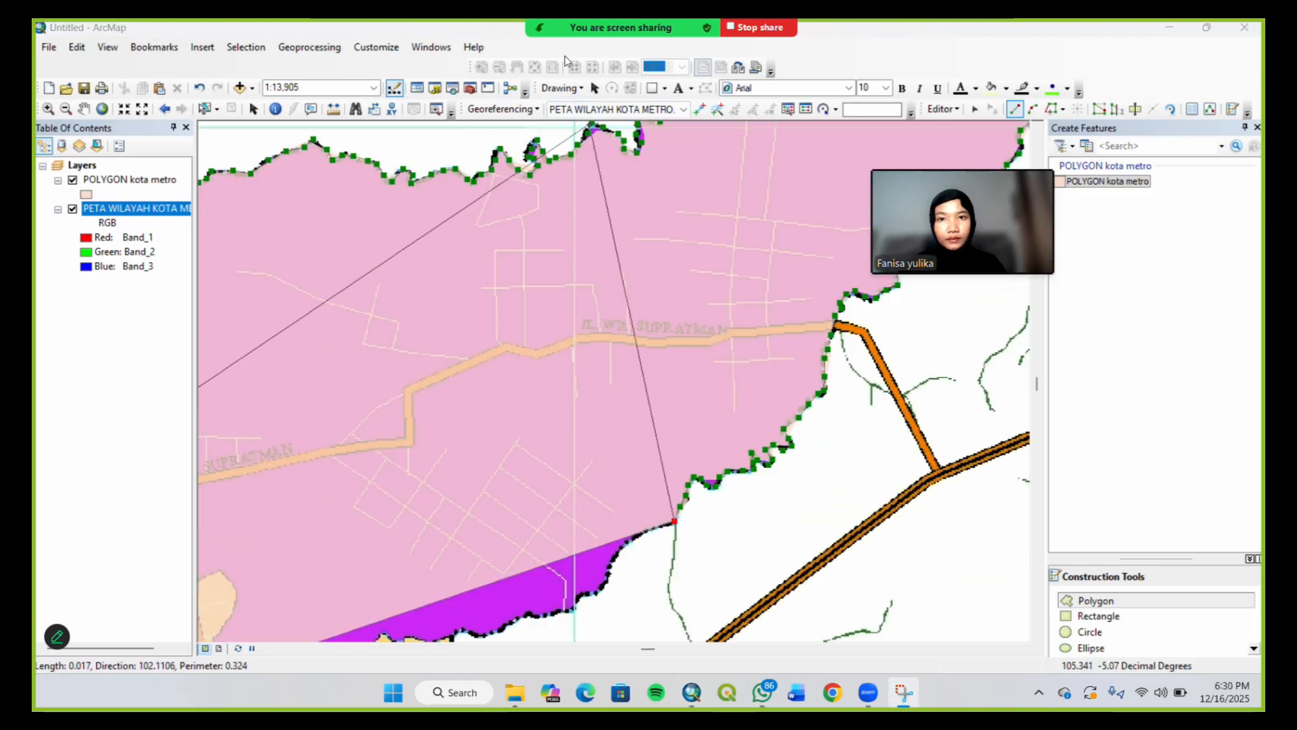
Trace the boundary southwest from where the green river line meets it, redoing the off-line vertex at the lower bend
{"action": "left_click", "coordinate": [665, 525]}
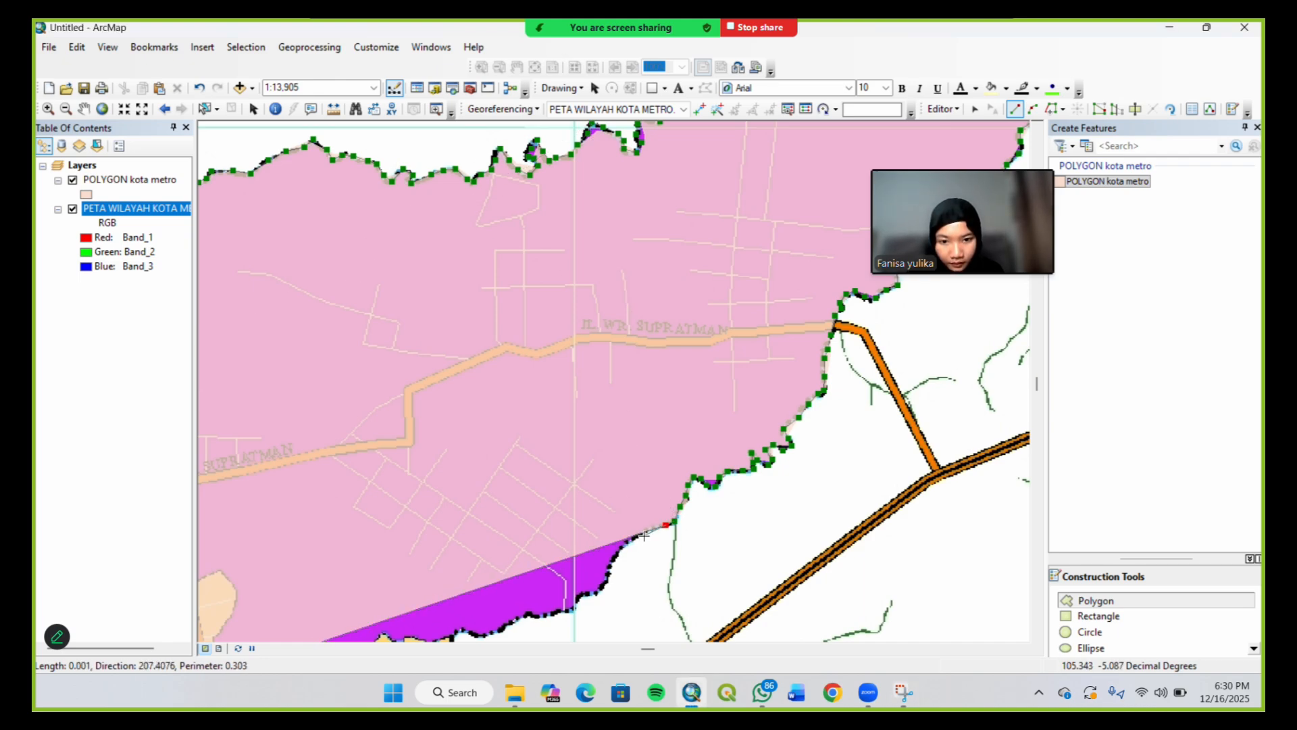
{"action": "left_click", "coordinate": [616, 550]}
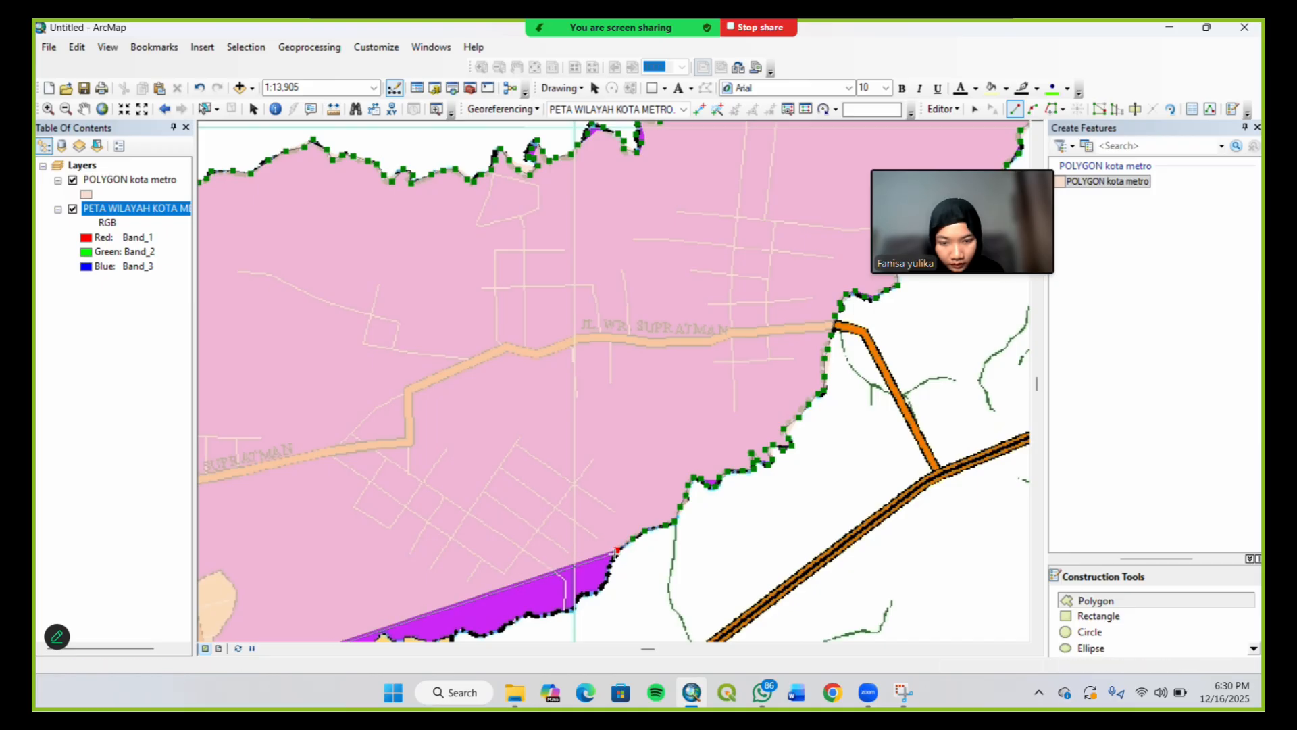
{"action": "left_click", "coordinate": [608, 566]}
{"action": "left_click", "coordinate": [601, 587]}
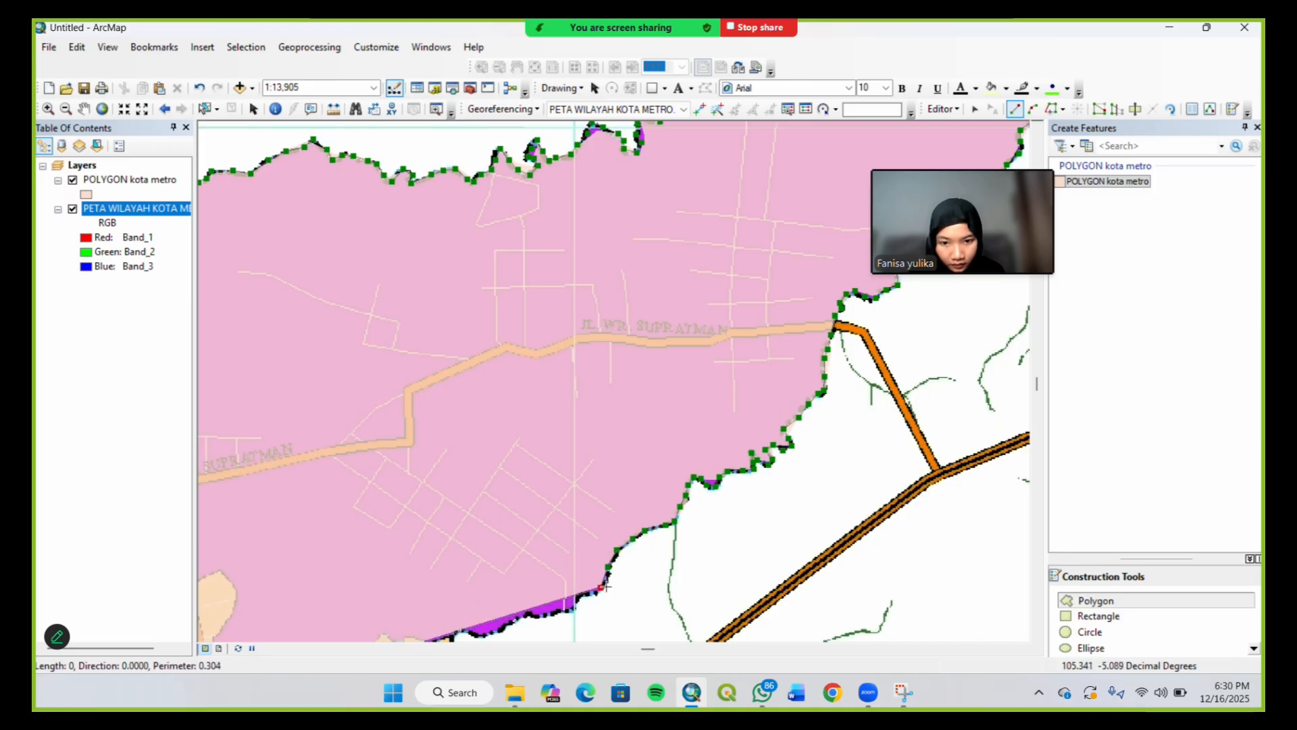
{"action": "key", "text": "ctrl+z"}
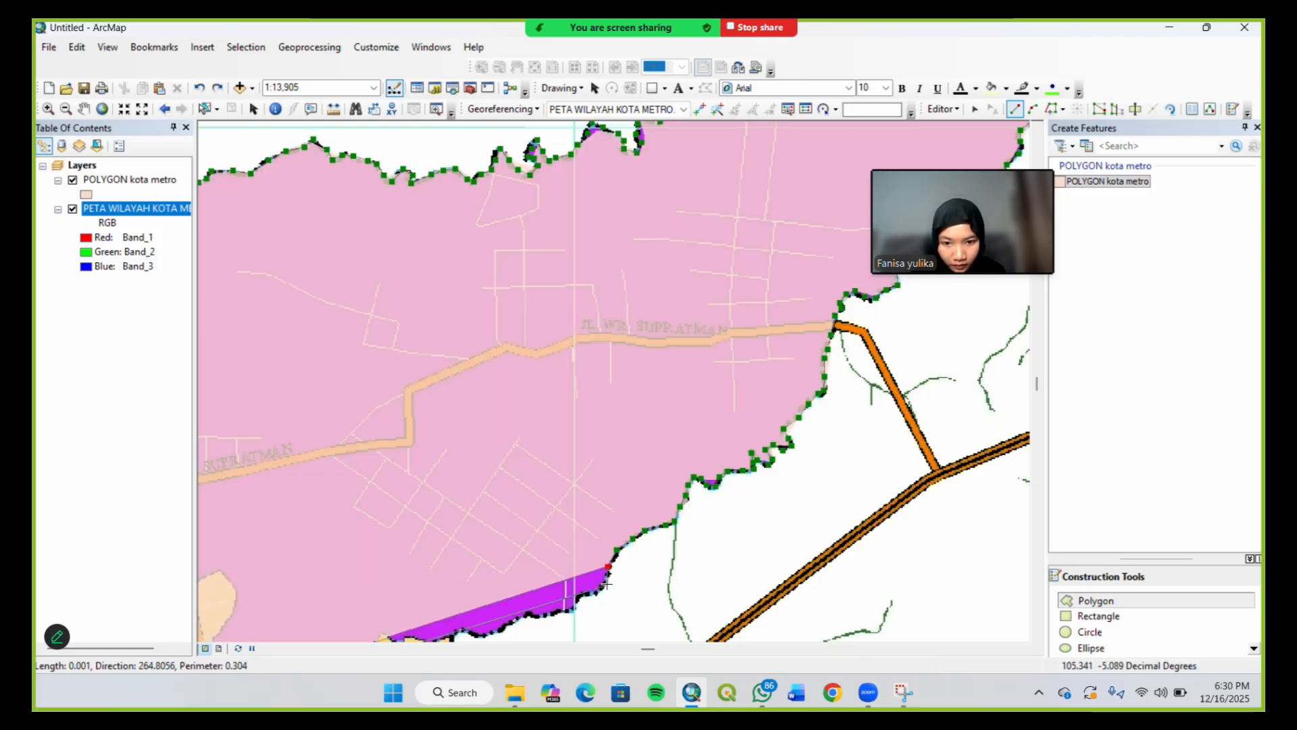
{"action": "left_click", "coordinate": [606, 584]}
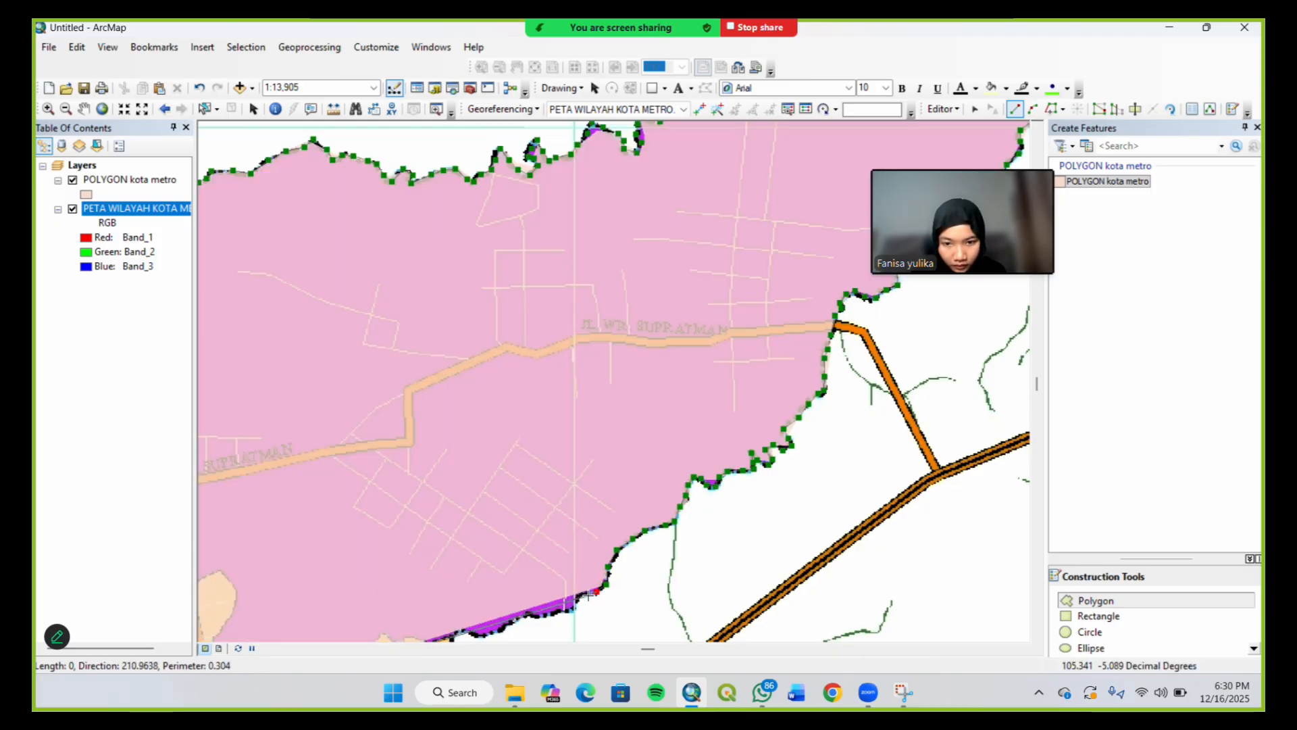
Continue the polygon west along the purple district's southeastern boundary to the corner where it meets the yellow district
{"action": "left_click", "coordinate": [573, 605]}
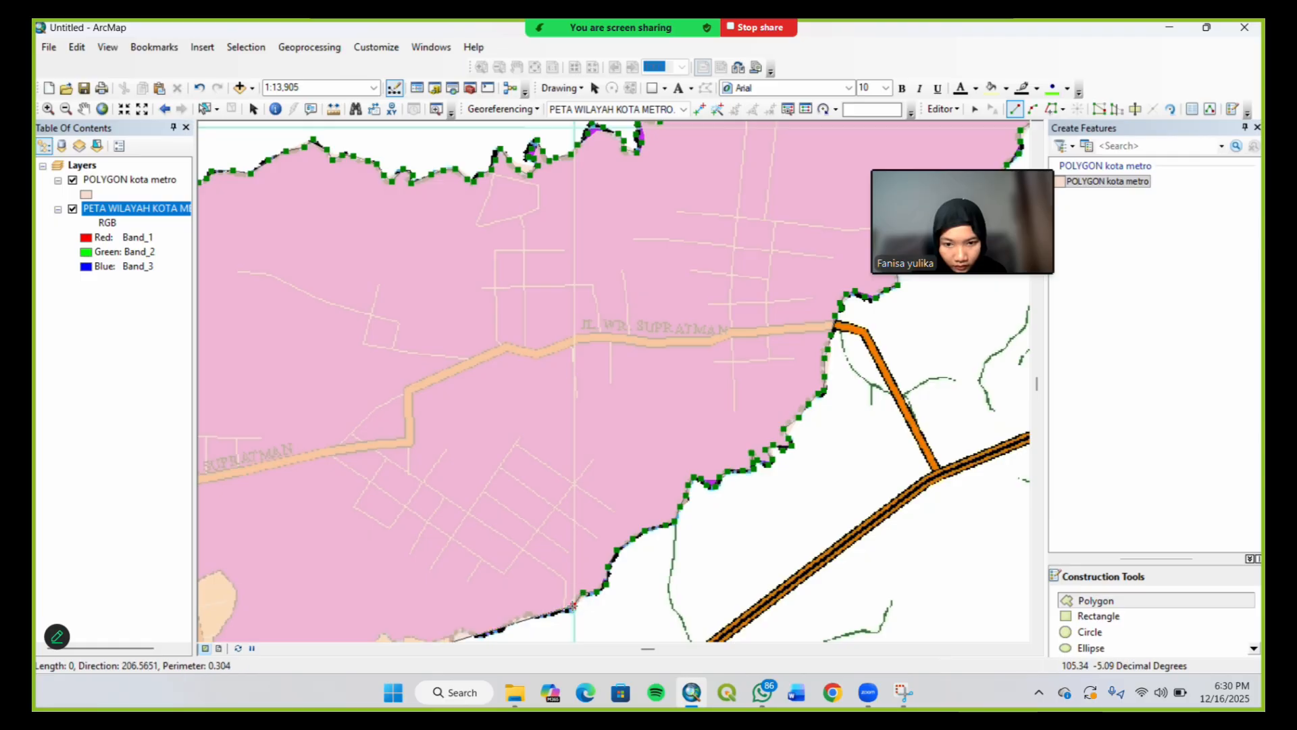
{"action": "left_click", "coordinate": [567, 612]}
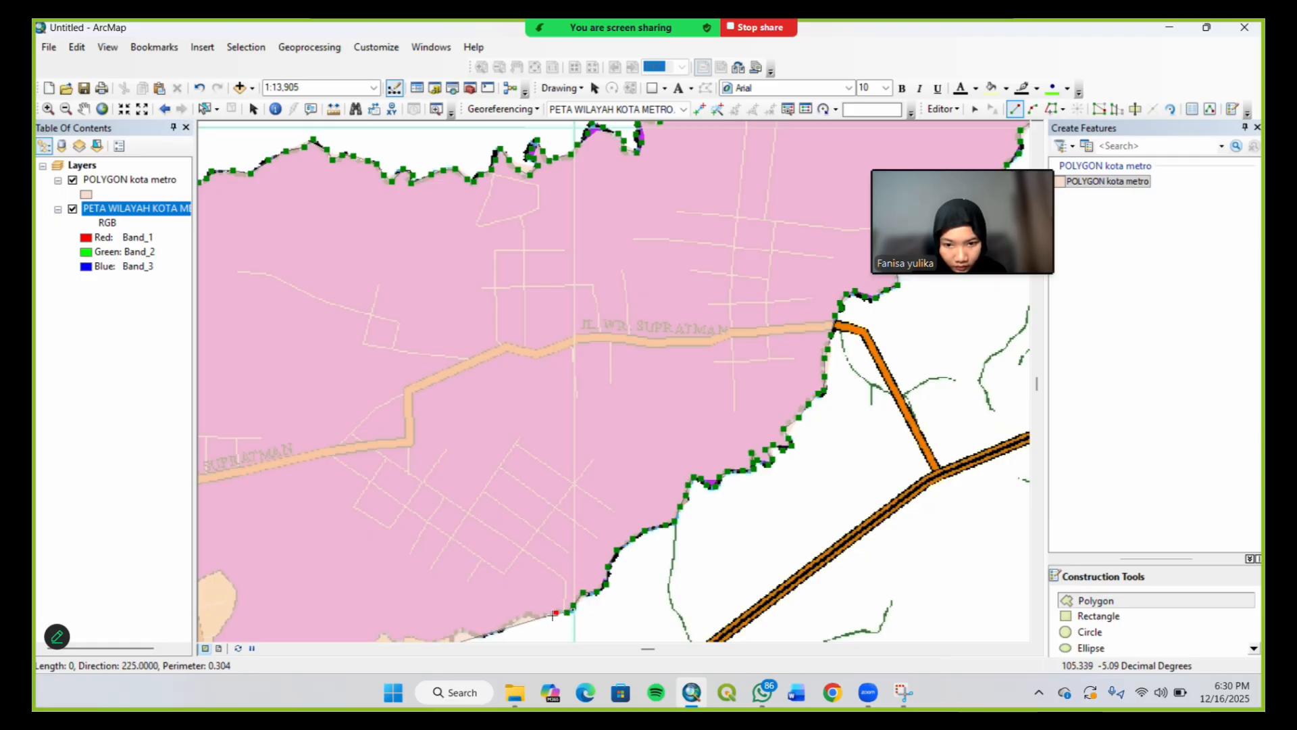
{"action": "left_click", "coordinate": [547, 616]}
{"action": "left_click", "coordinate": [535, 615]}
{"action": "left_click", "coordinate": [524, 614]}
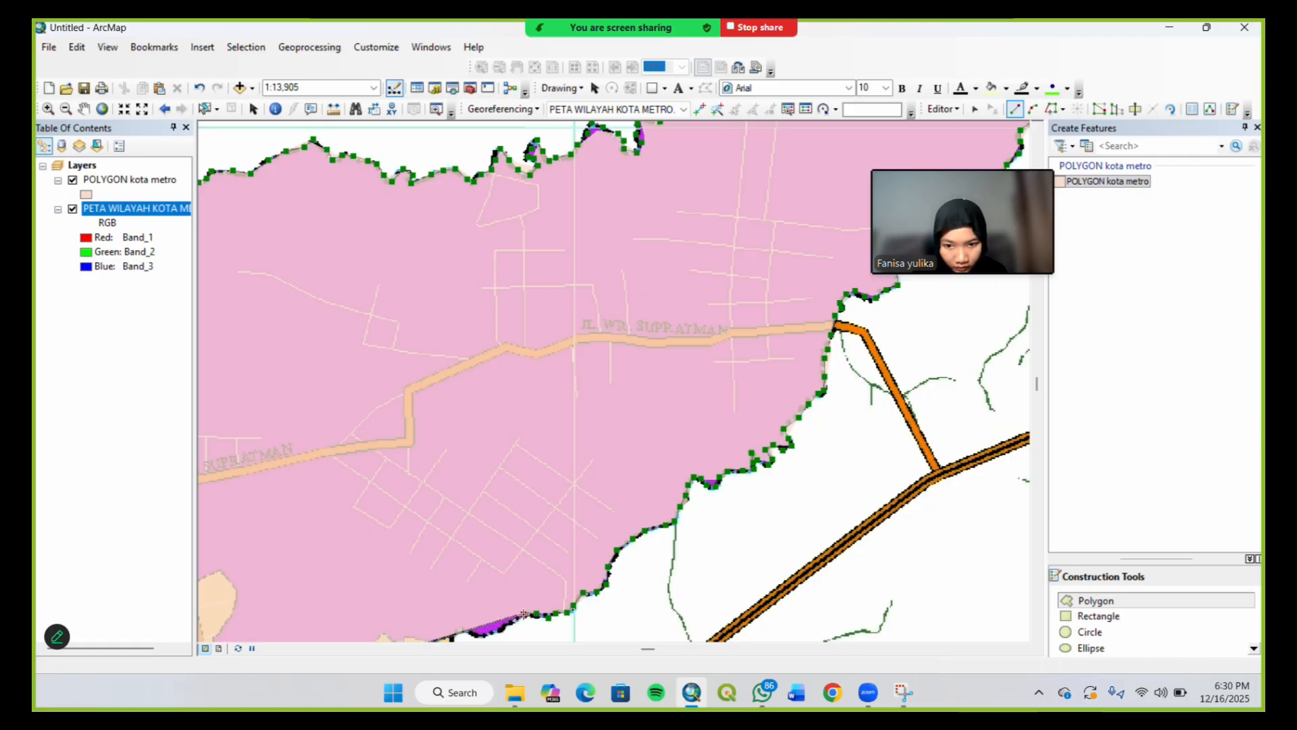
{"action": "left_click", "coordinate": [500, 628]}
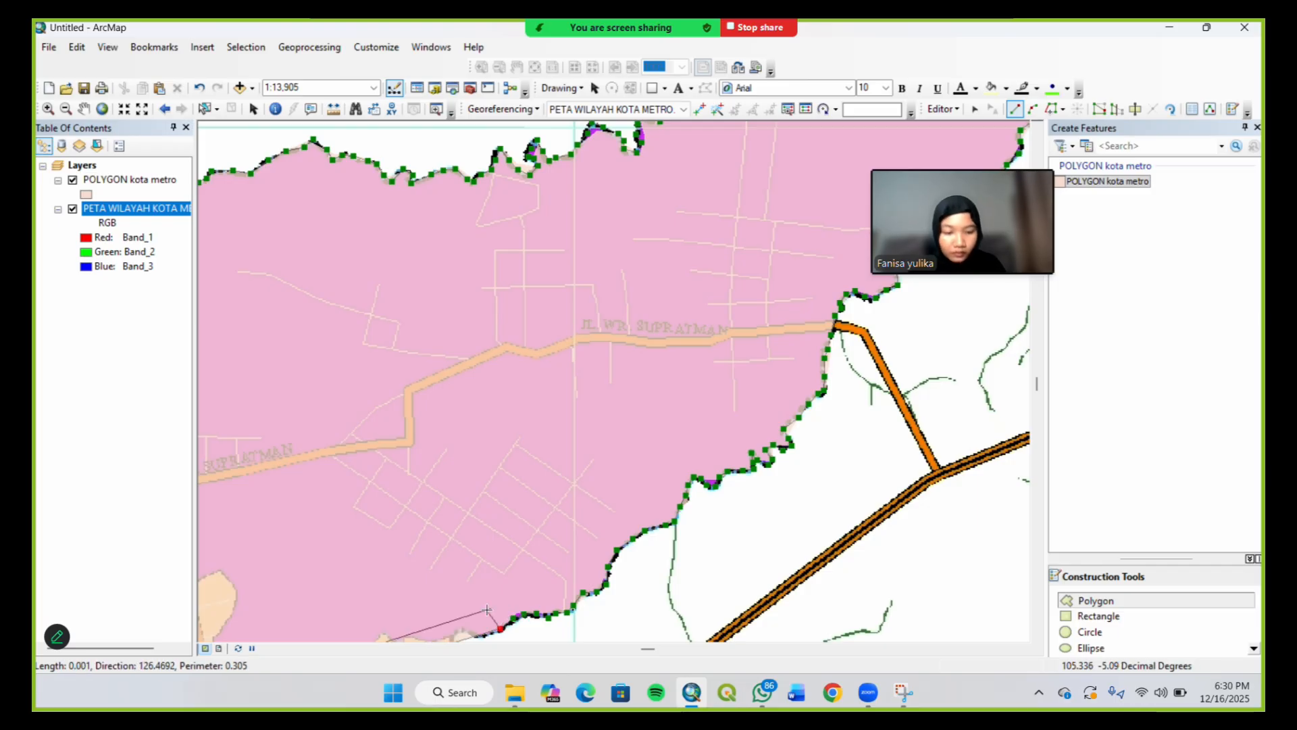
{"action": "key", "text": "q"}
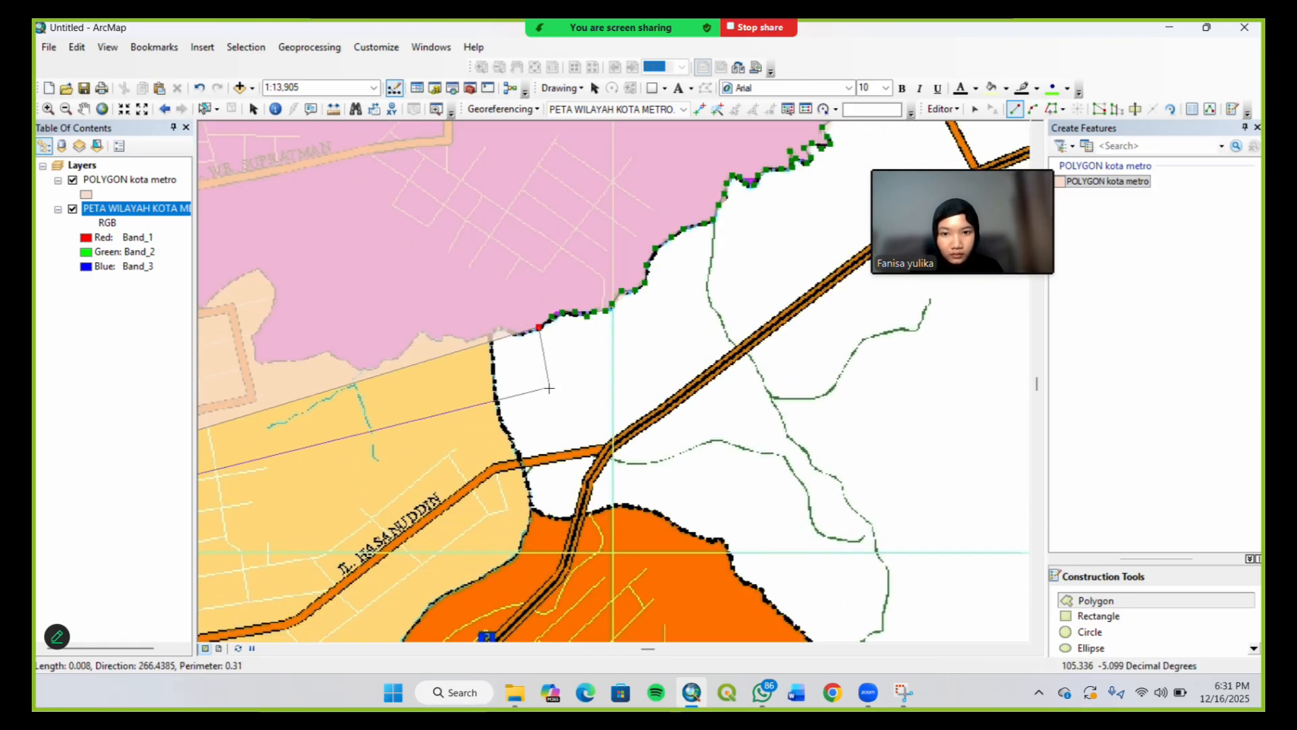
{"action": "left_click", "coordinate": [518, 334]}
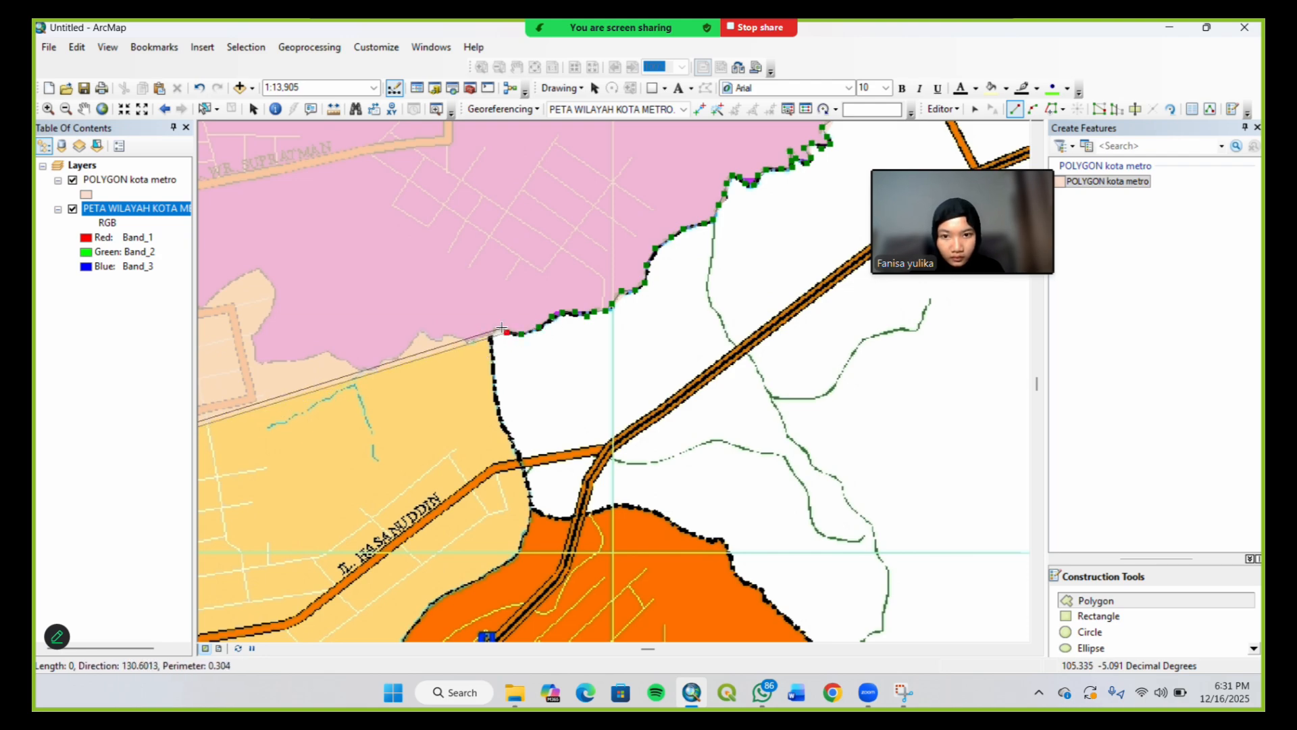
{"action": "left_click", "coordinate": [497, 328]}
{"action": "left_click", "coordinate": [487, 334]}
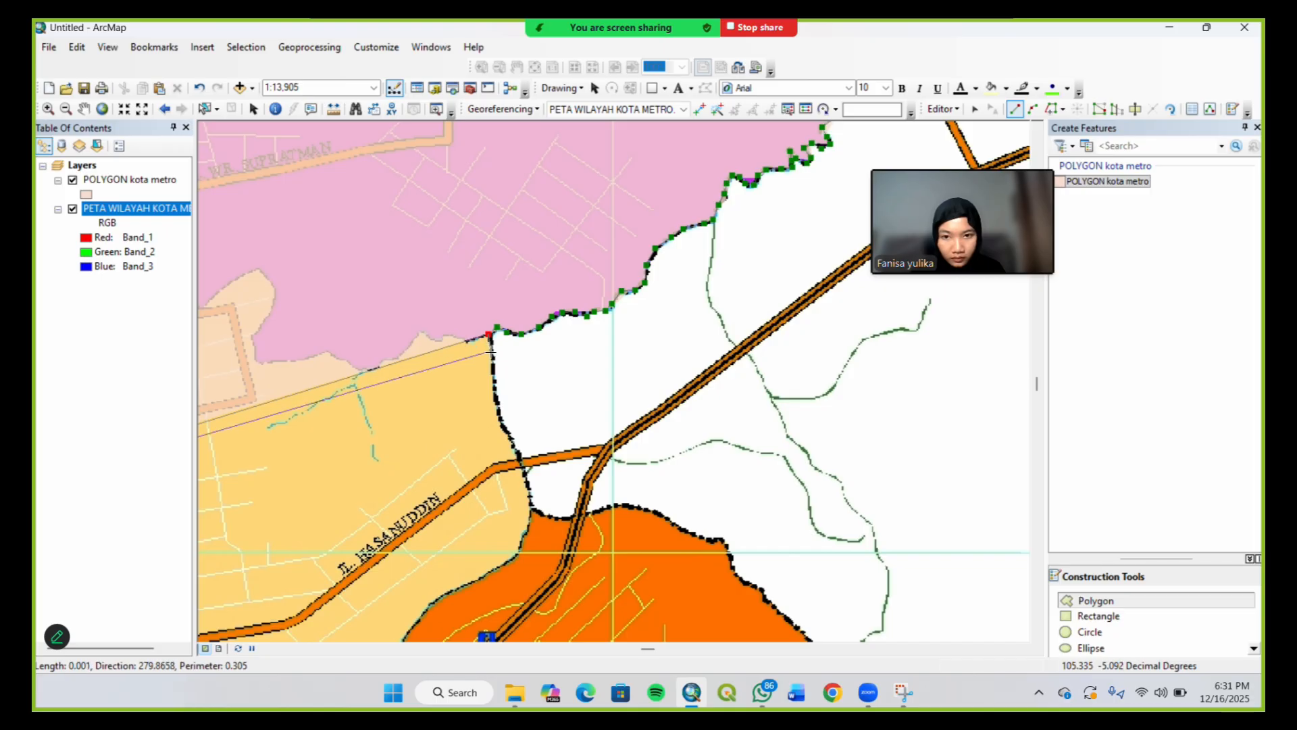
Trace south along the yellow district's eastern boundary to just above the JL. Hasanuddin road, redoing the off-line vertices midway
{"action": "left_click", "coordinate": [491, 352]}
{"action": "left_click", "coordinate": [492, 369]}
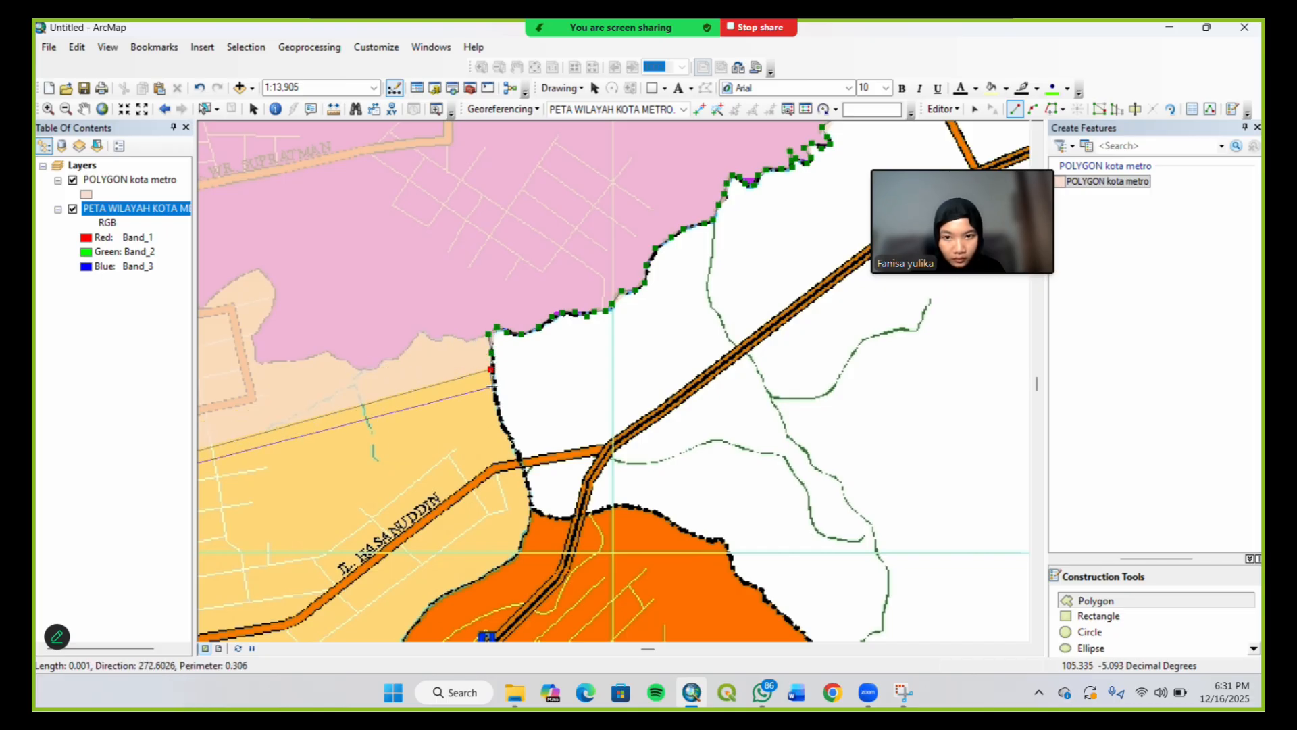
{"action": "left_click", "coordinate": [492, 386]}
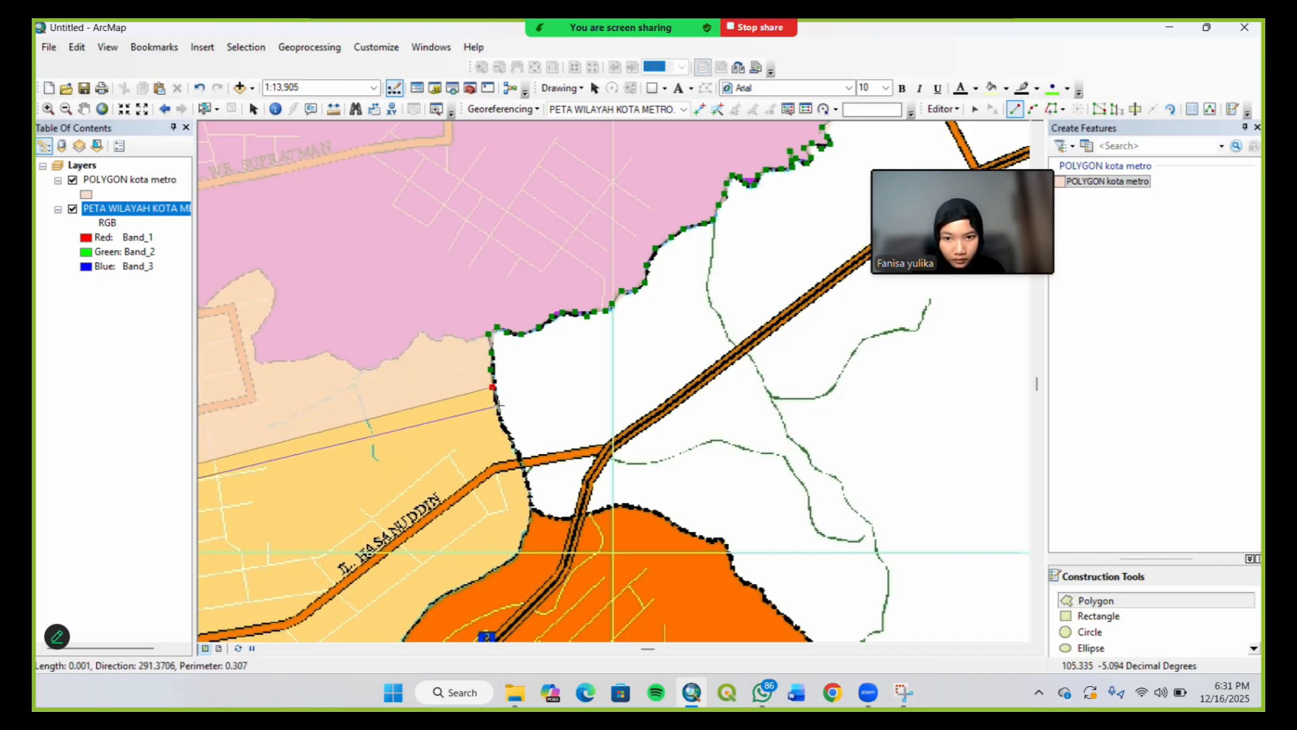
{"action": "left_click", "coordinate": [493, 404]}
{"action": "left_click", "coordinate": [496, 418]}
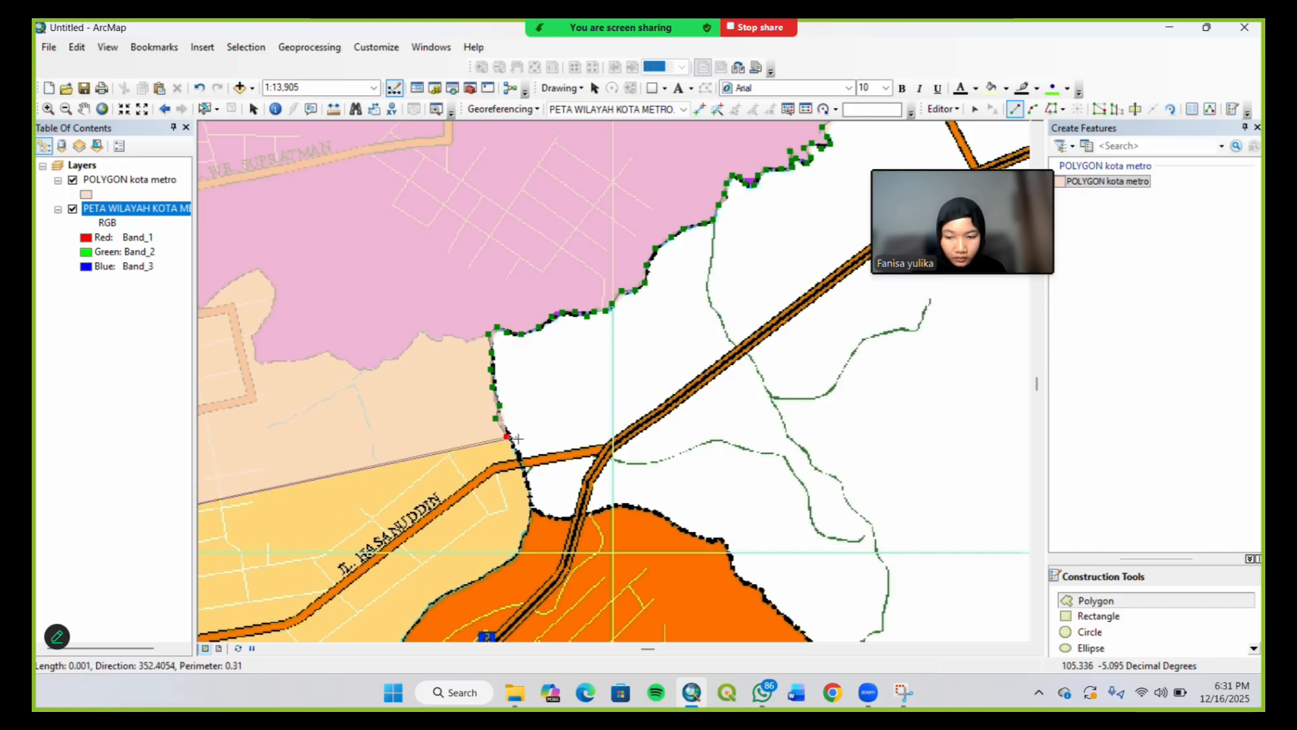
{"action": "key", "text": "ctrl+z"}
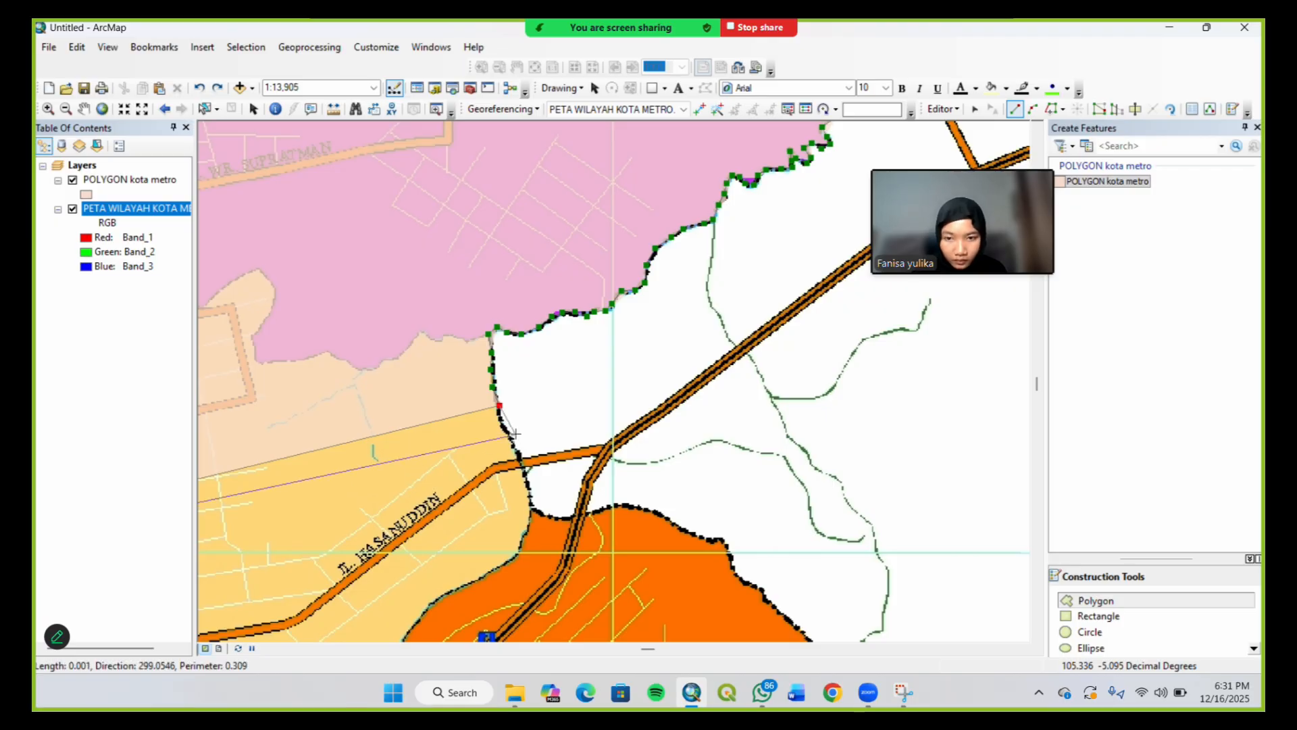
{"action": "left_click", "coordinate": [499, 419]}
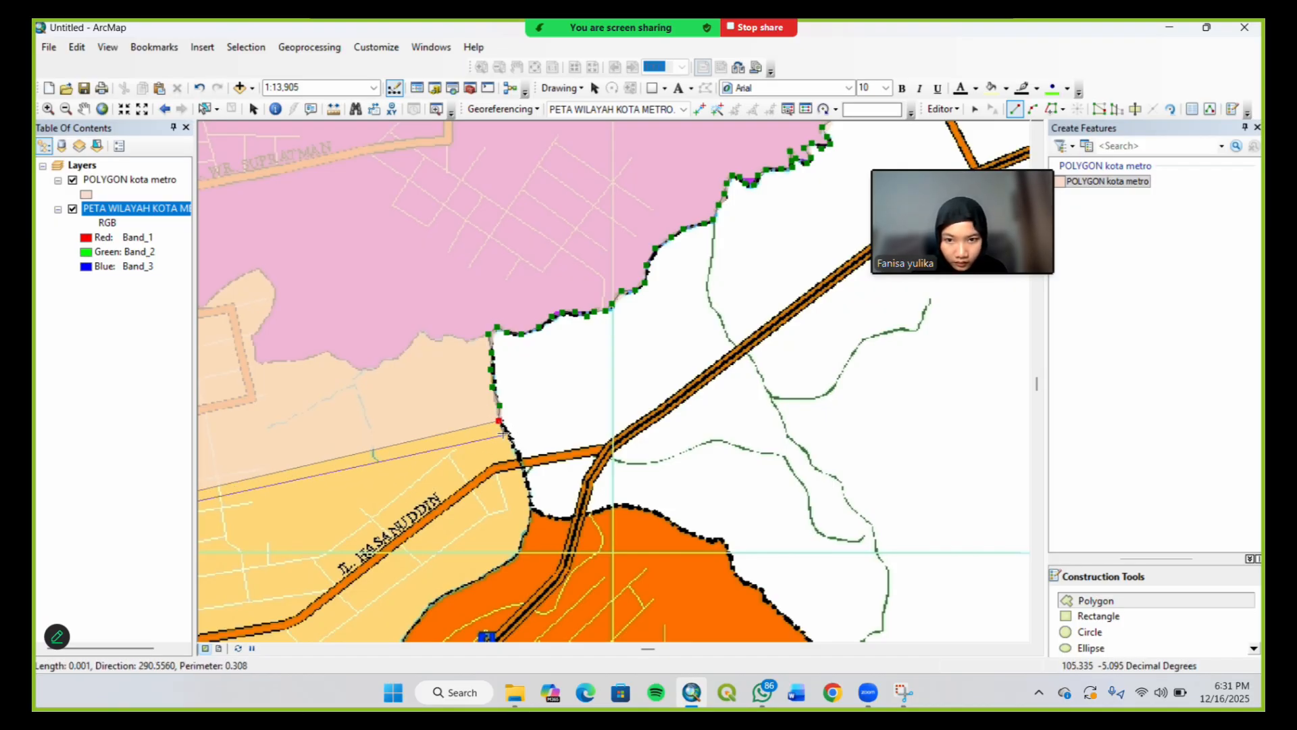
{"action": "left_click", "coordinate": [507, 433]}
{"action": "left_click", "coordinate": [516, 447]}
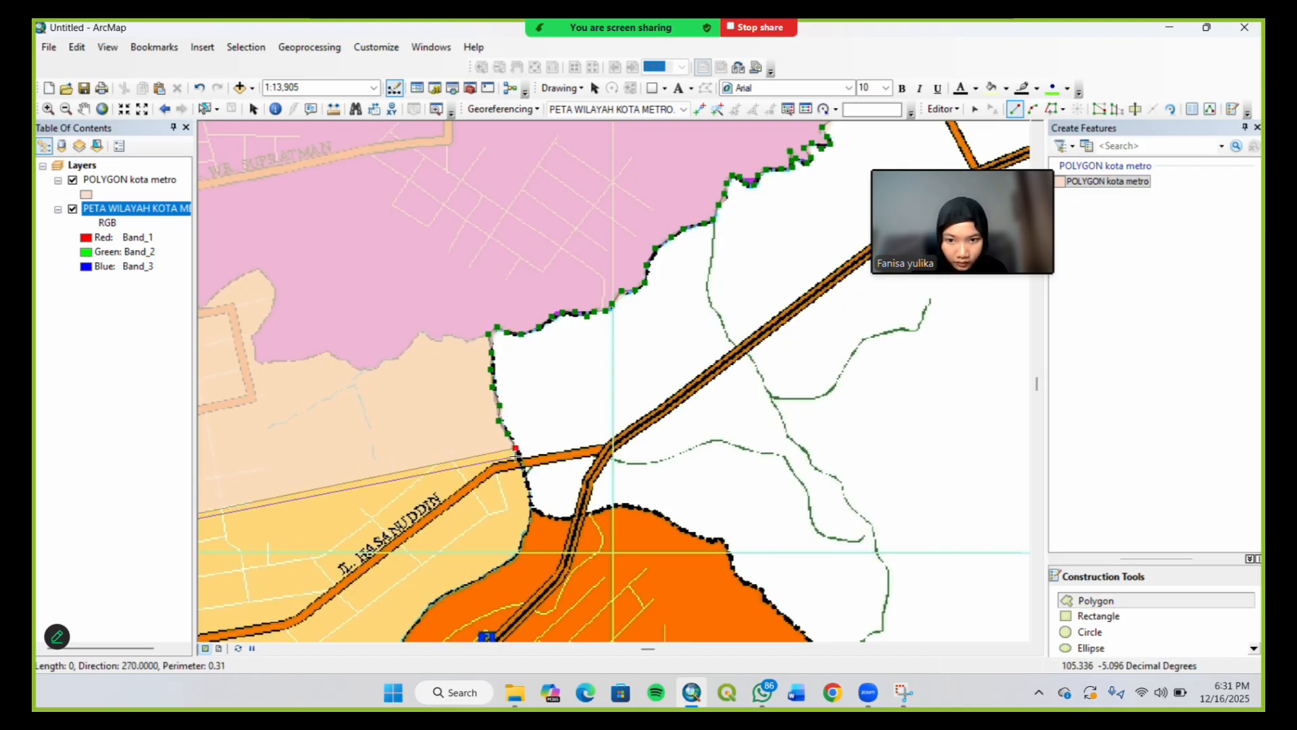
Extend the polygon south across JL. Hasanuddin to the yellow and orange districts' shared corner and east to just before the black-lined road
{"action": "left_click", "coordinate": [521, 462]}
{"action": "left_click", "coordinate": [526, 483]}
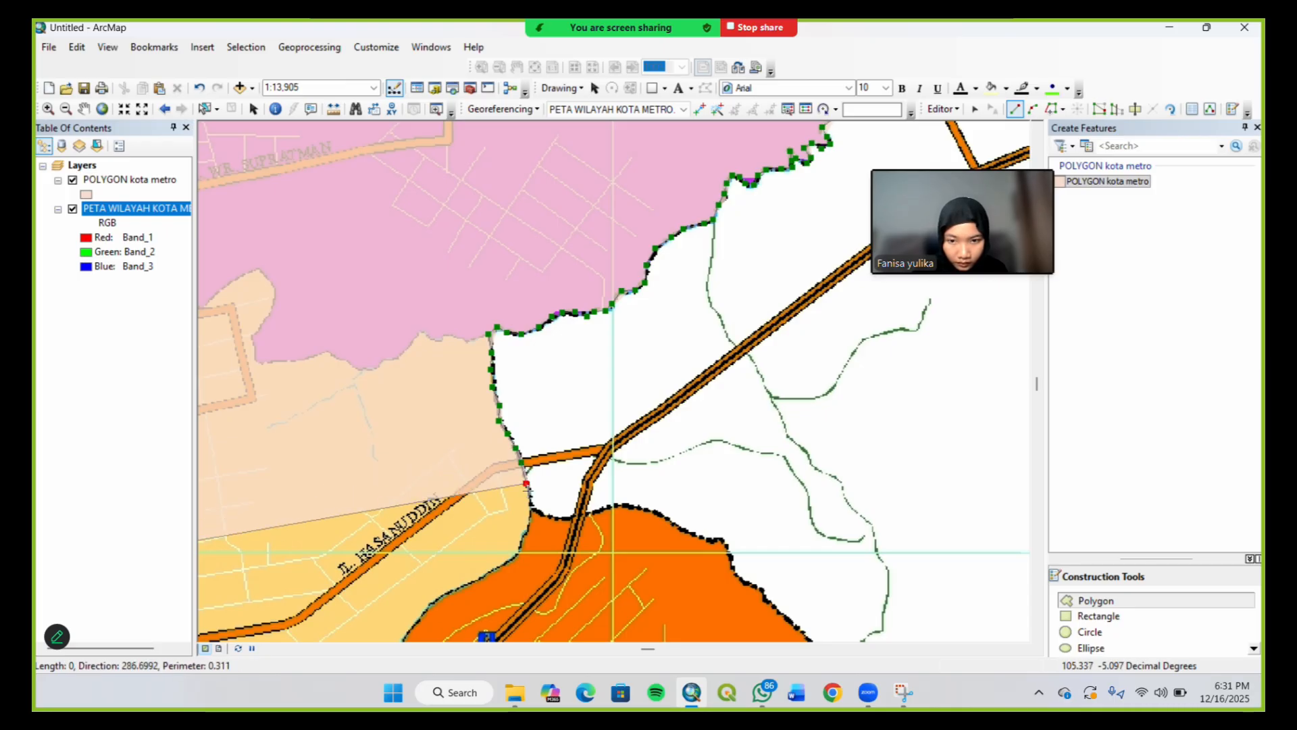
{"action": "left_click", "coordinate": [531, 507]}
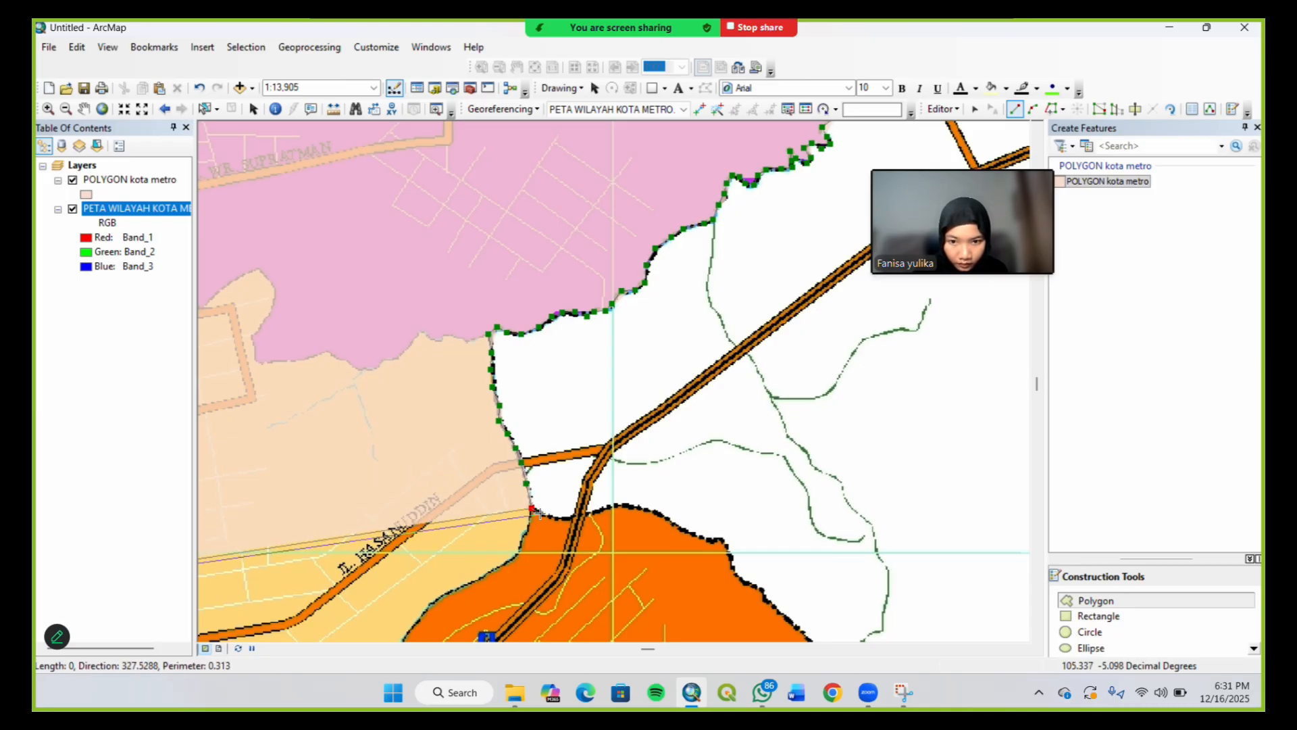
{"action": "left_click", "coordinate": [540, 516]}
{"action": "left_click", "coordinate": [560, 519]}
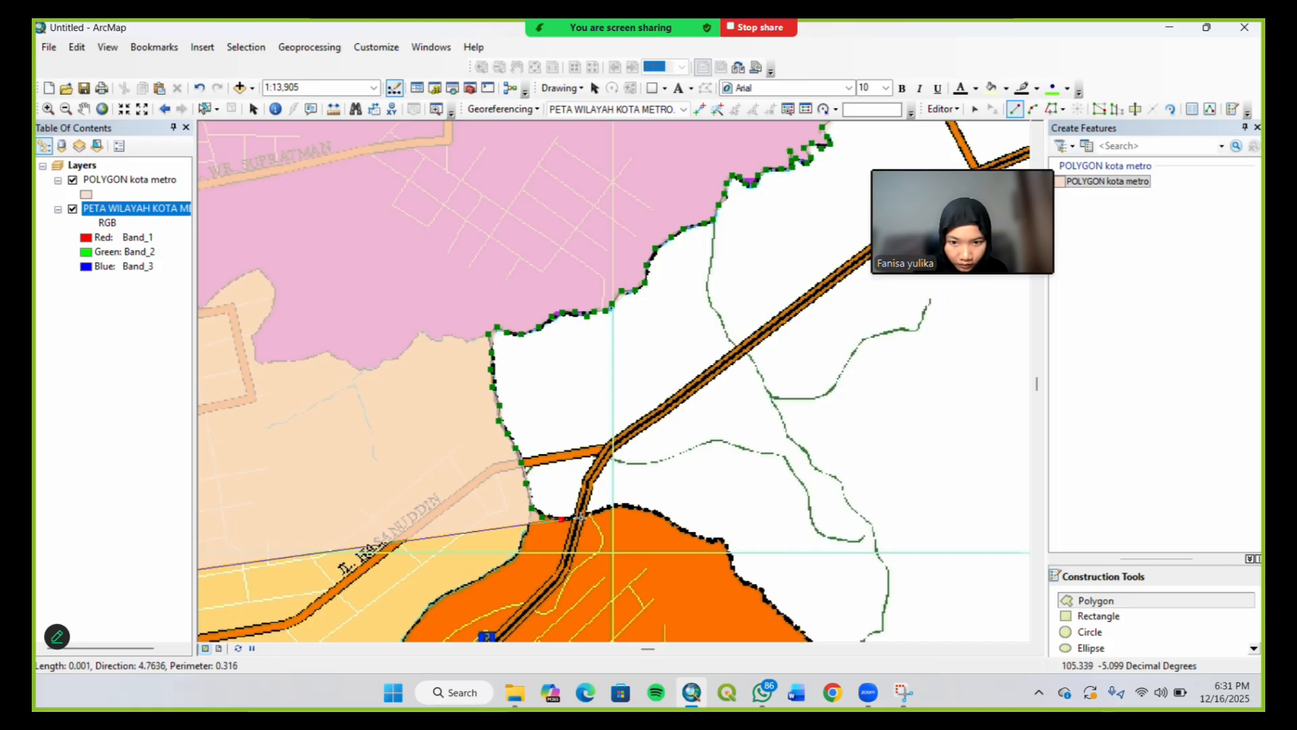
Trace east across the black-lined road and over the rounded crest of the orange district's northern boundary
{"action": "left_click", "coordinate": [585, 515]}
{"action": "left_click", "coordinate": [600, 508]}
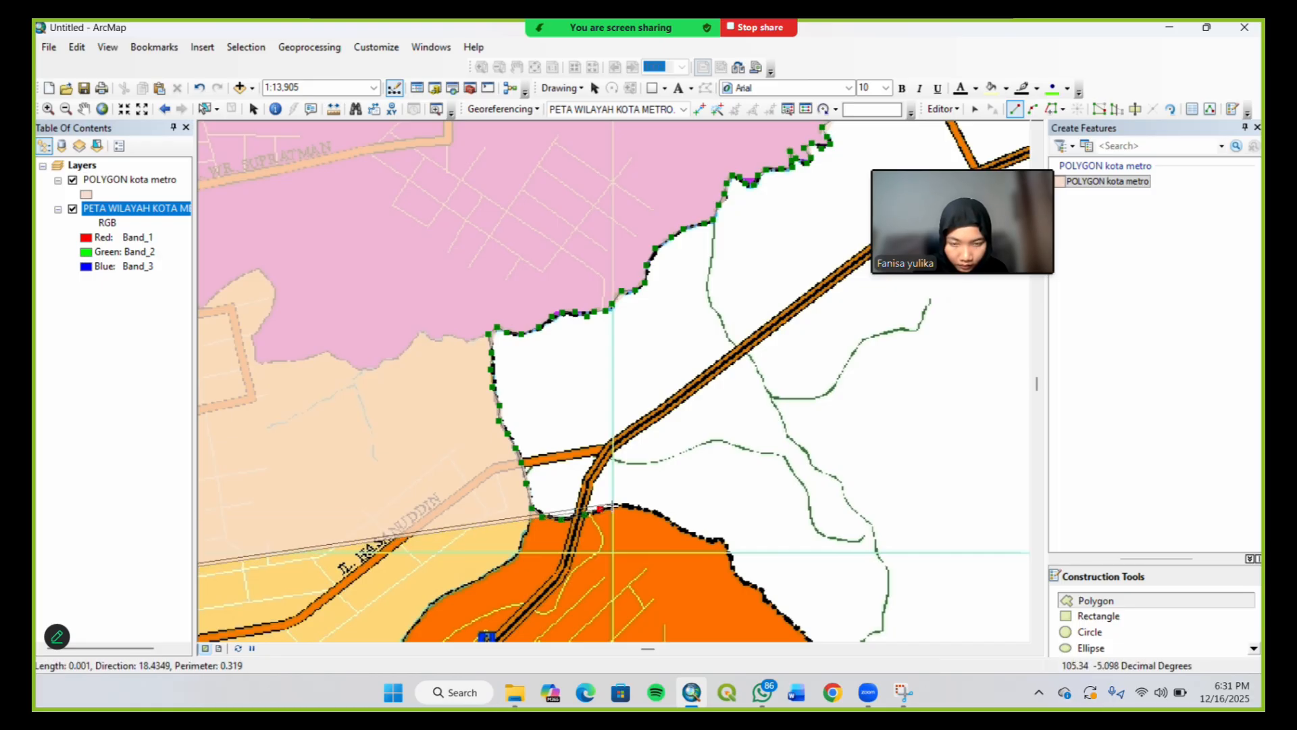
{"action": "left_click", "coordinate": [614, 505]}
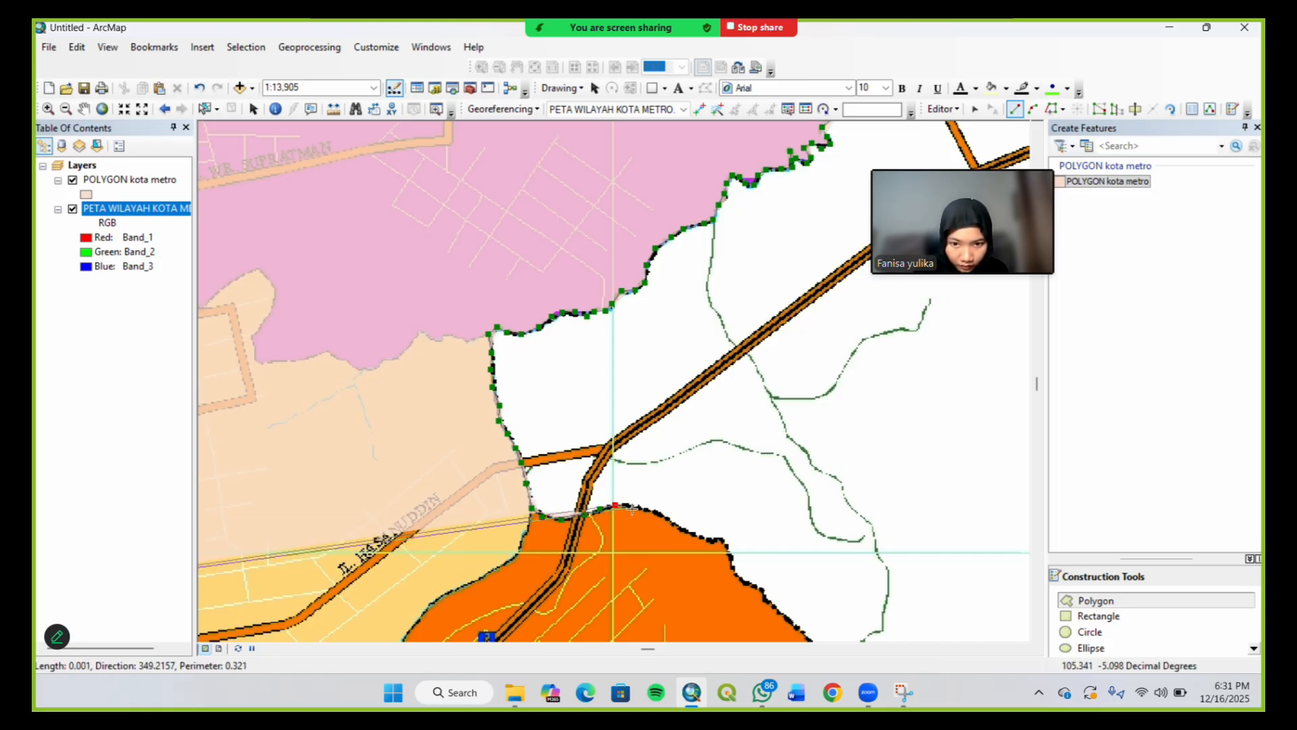
{"action": "left_click", "coordinate": [632, 505]}
{"action": "left_click", "coordinate": [655, 512]}
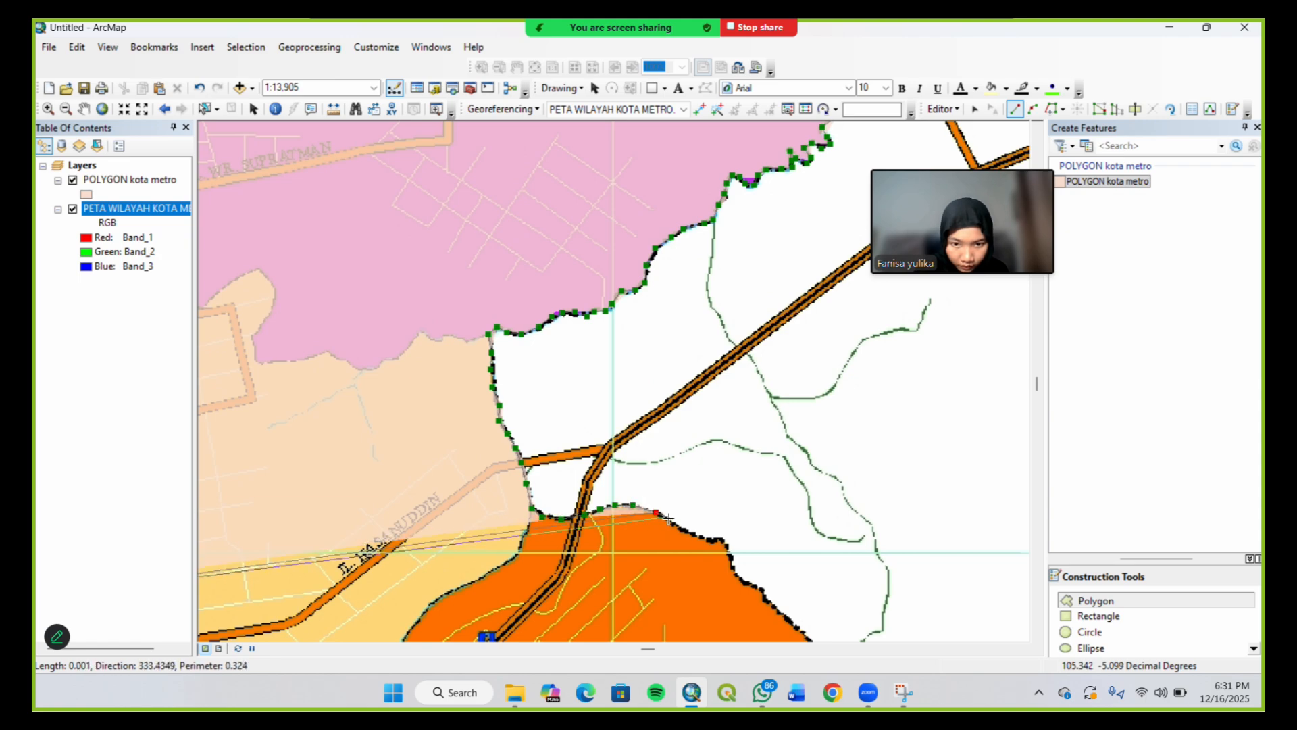
Continue the polygon southeast from the crest to the sharp bend at the orange district's northeastern shoulder
{"action": "left_click", "coordinate": [668, 521]}
{"action": "left_click", "coordinate": [686, 533]}
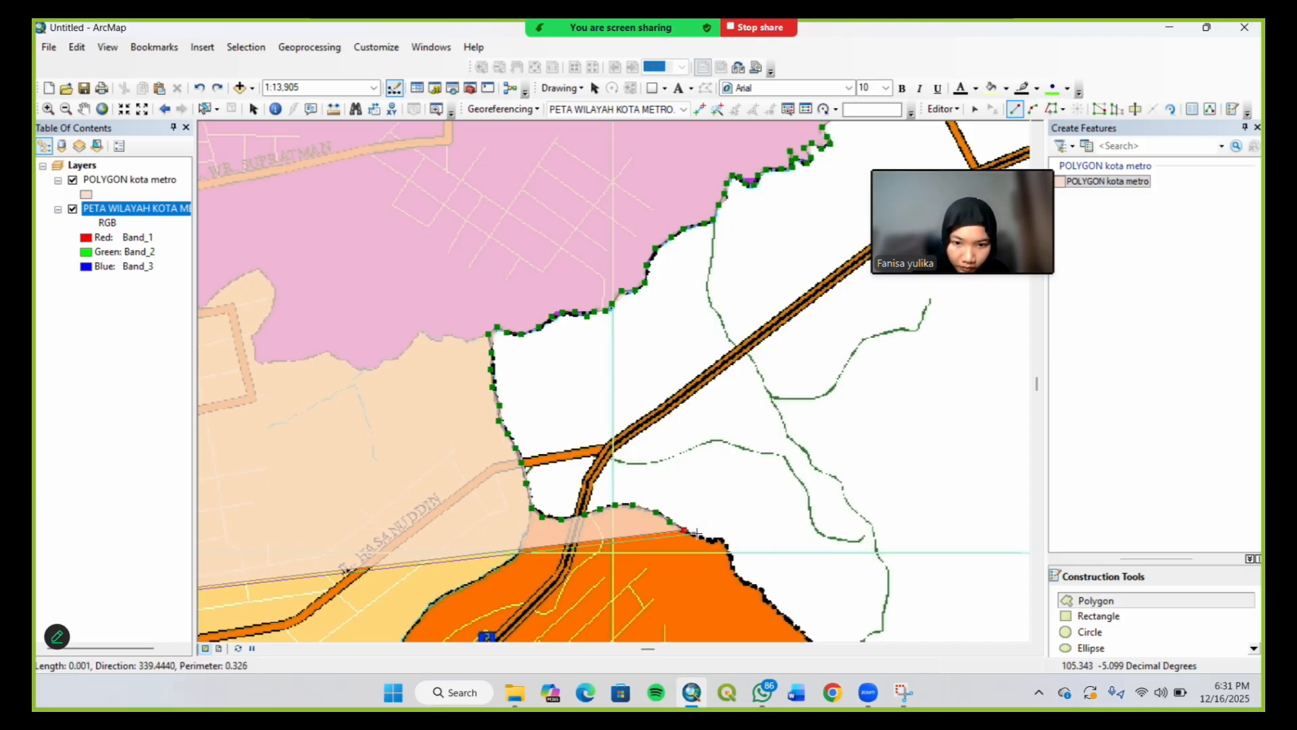
{"action": "left_click", "coordinate": [696, 536]}
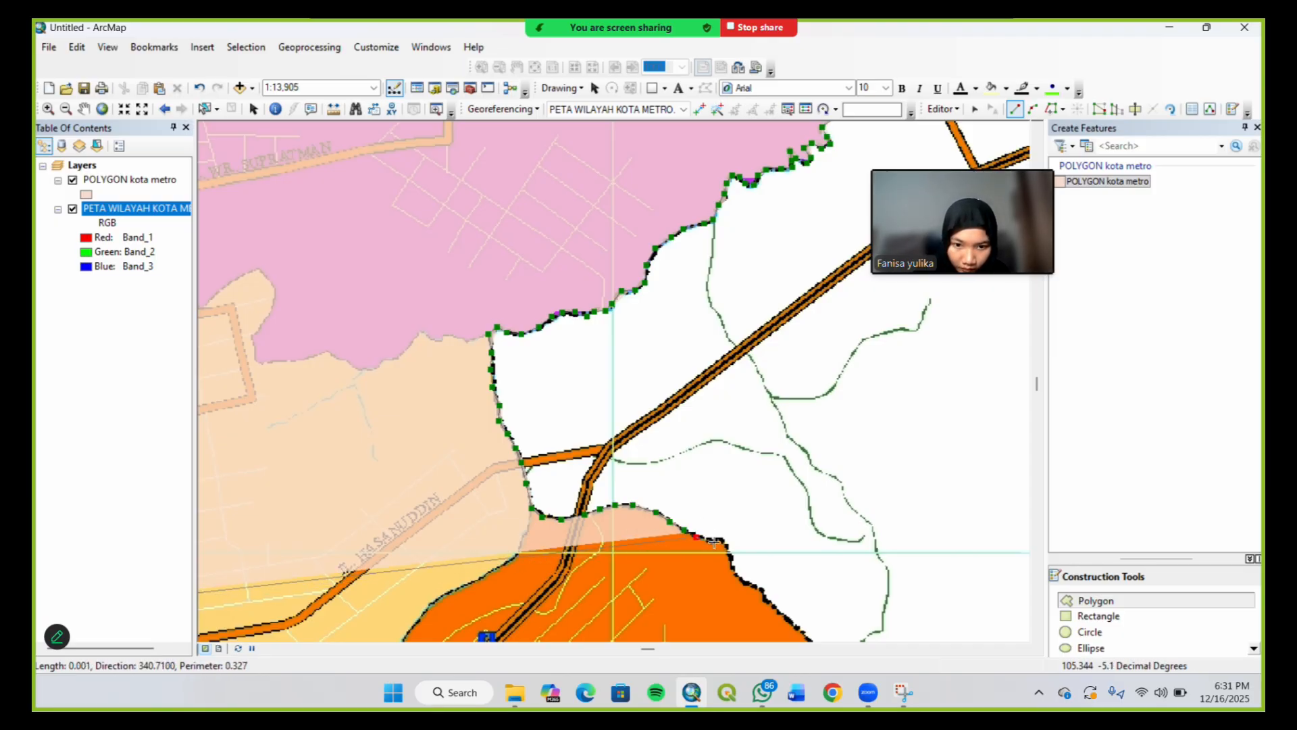
{"action": "left_click", "coordinate": [713, 541]}
{"action": "left_click", "coordinate": [718, 535]}
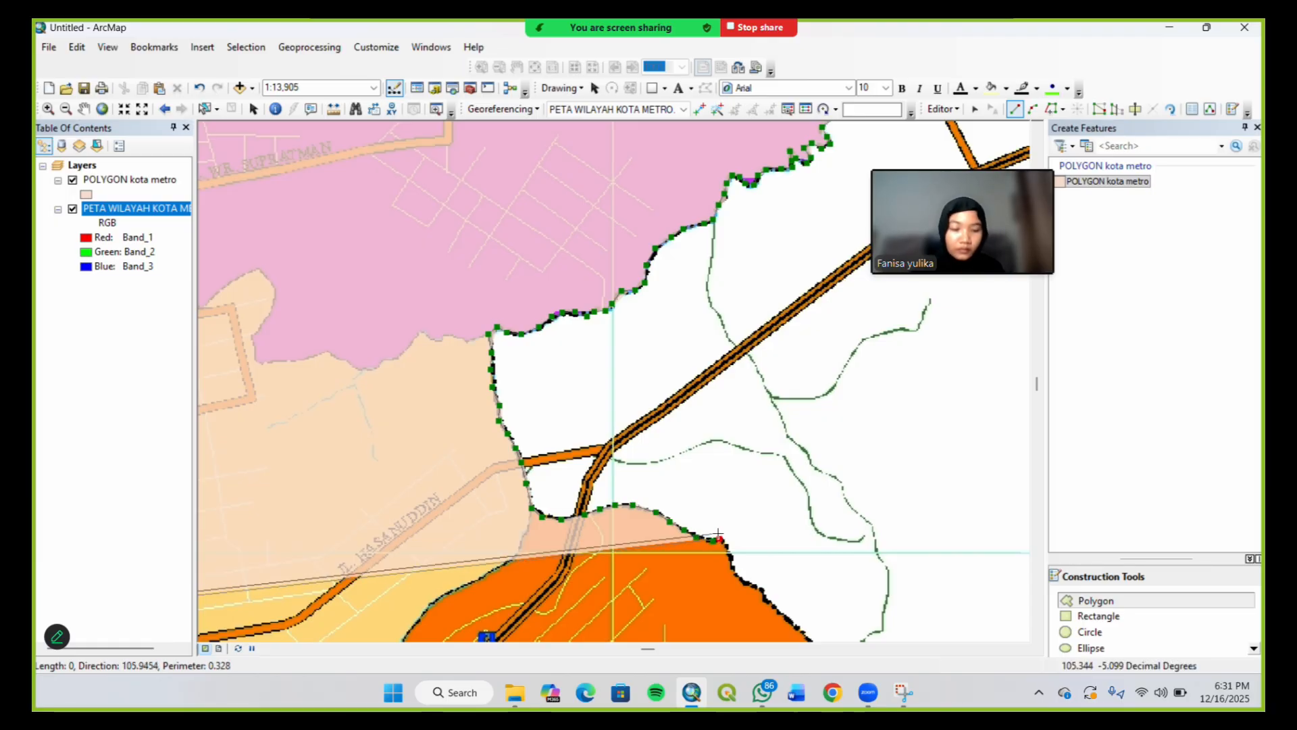
Trace the orange district's boundary south from the northeastern shoulder and around the small ledge below it
{"action": "key", "text": "Right"}
{"action": "key", "text": "Down"}
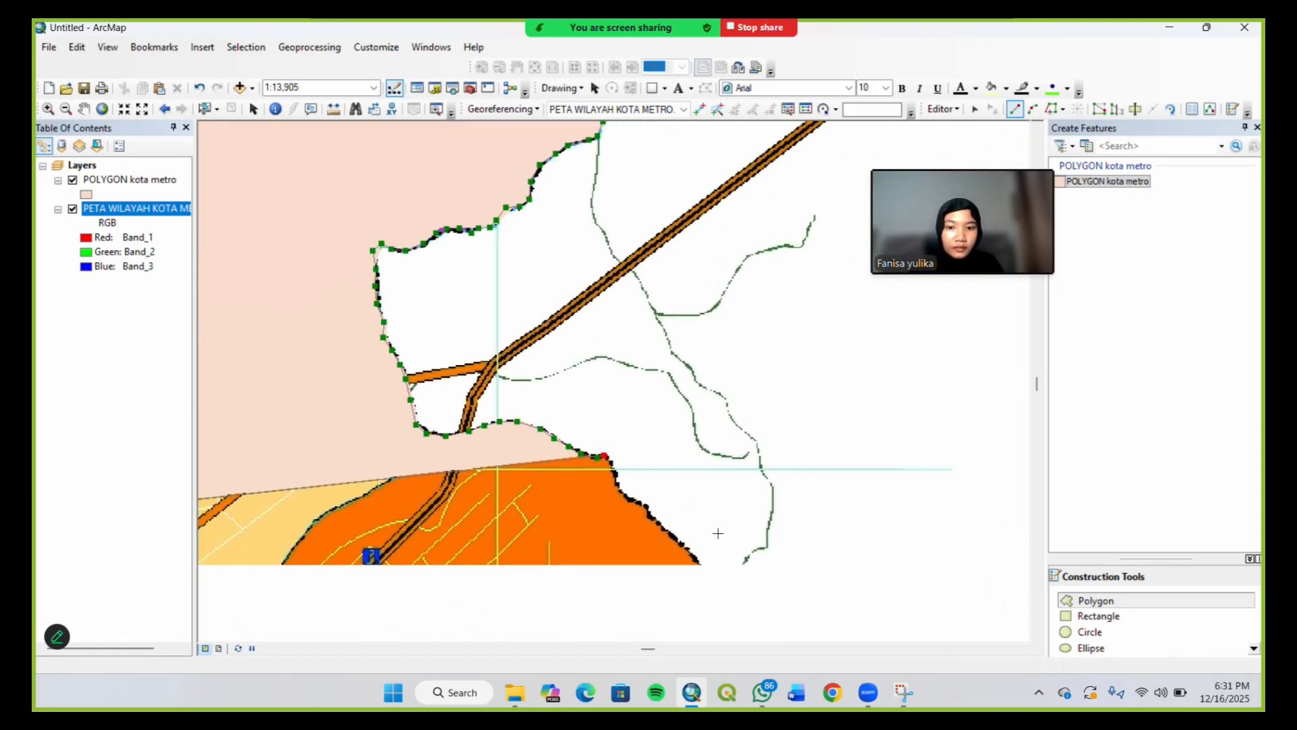
{"action": "key", "text": "Down"}
{"action": "key", "text": "Down"}
{"action": "key", "text": "Down"}
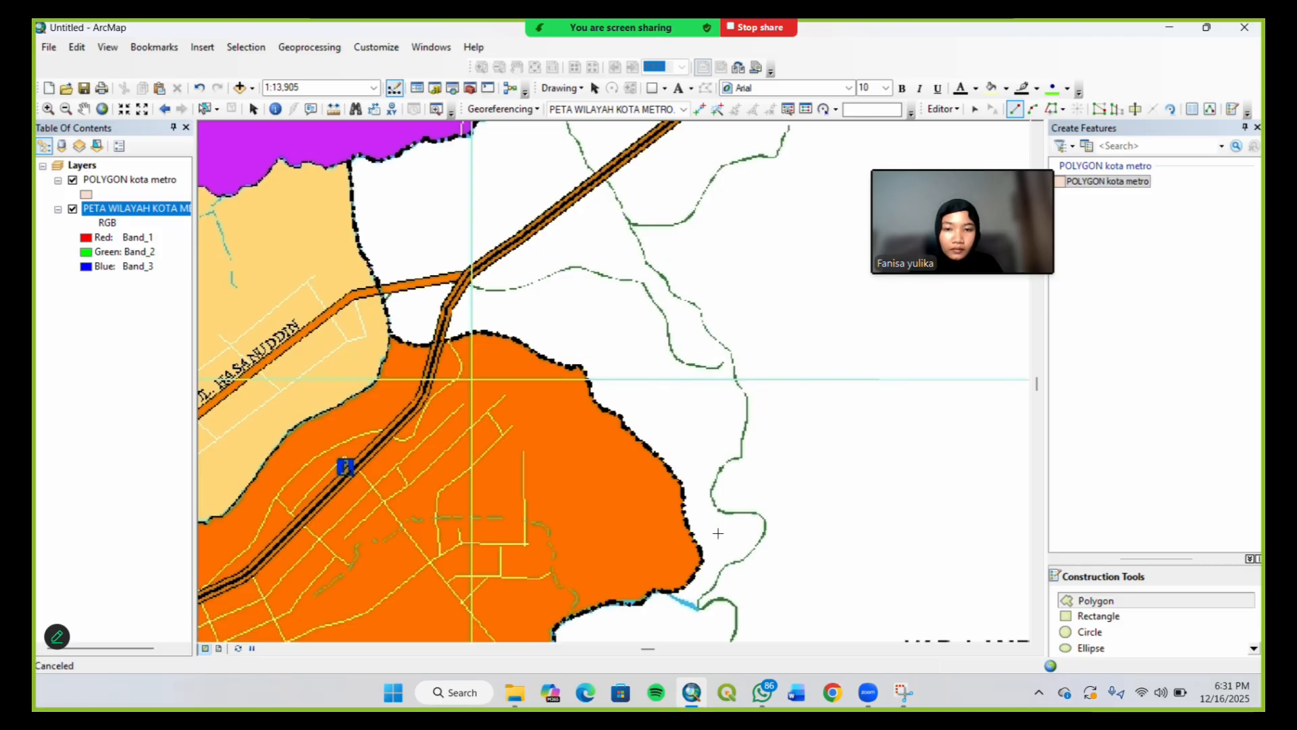
{"action": "key", "text": "Down"}
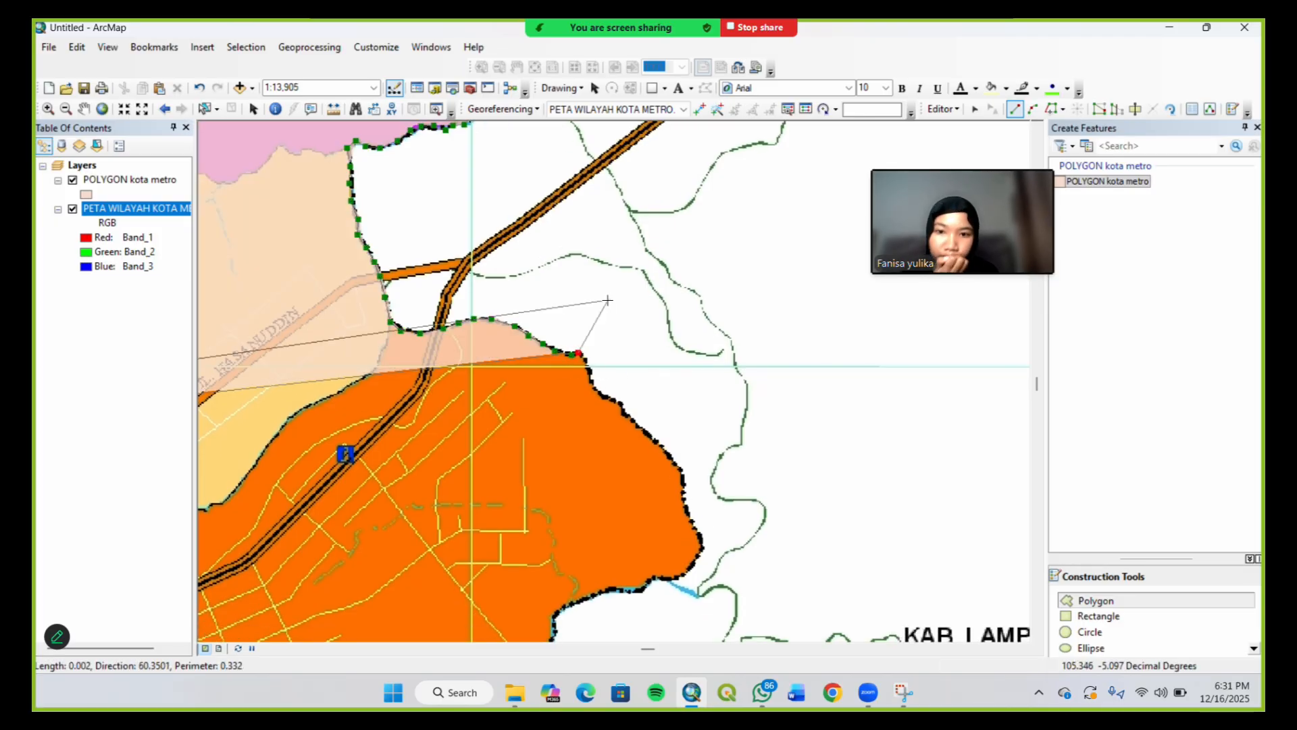
{"action": "left_click", "coordinate": [585, 359]}
{"action": "left_click", "coordinate": [591, 375]}
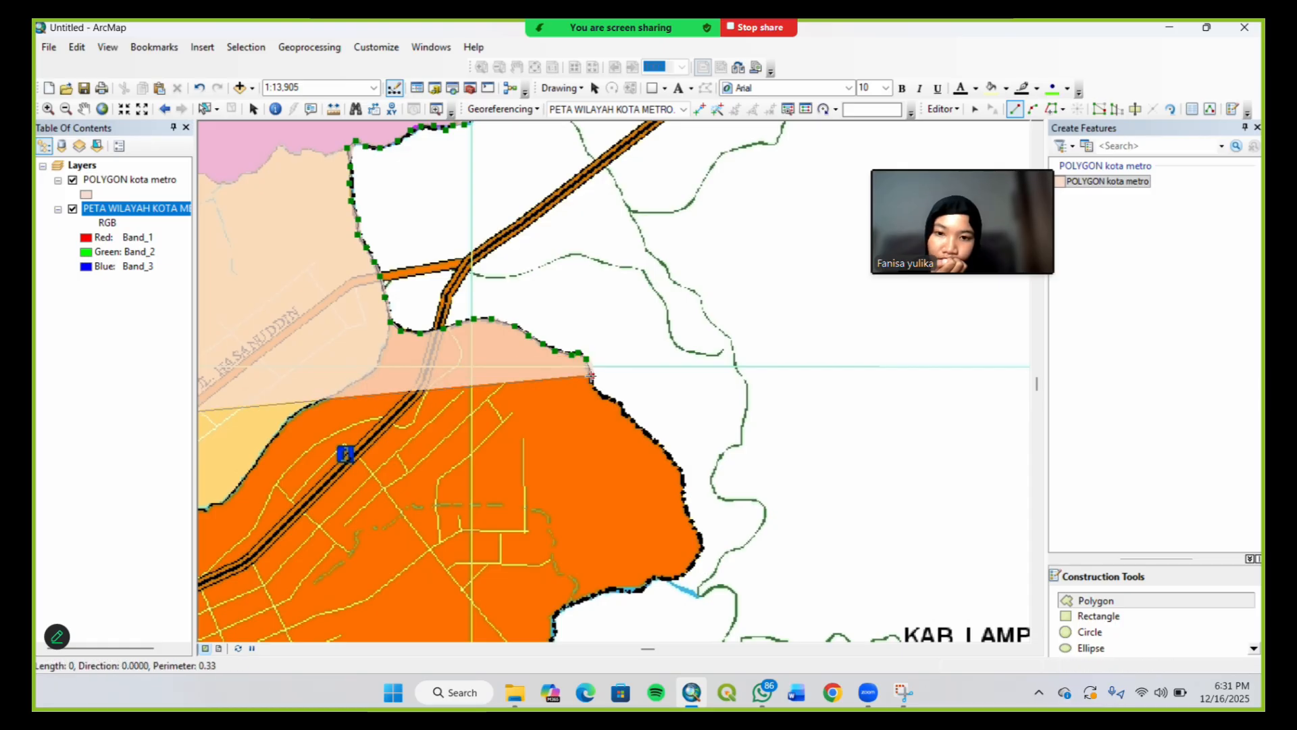
{"action": "left_click", "coordinate": [598, 391]}
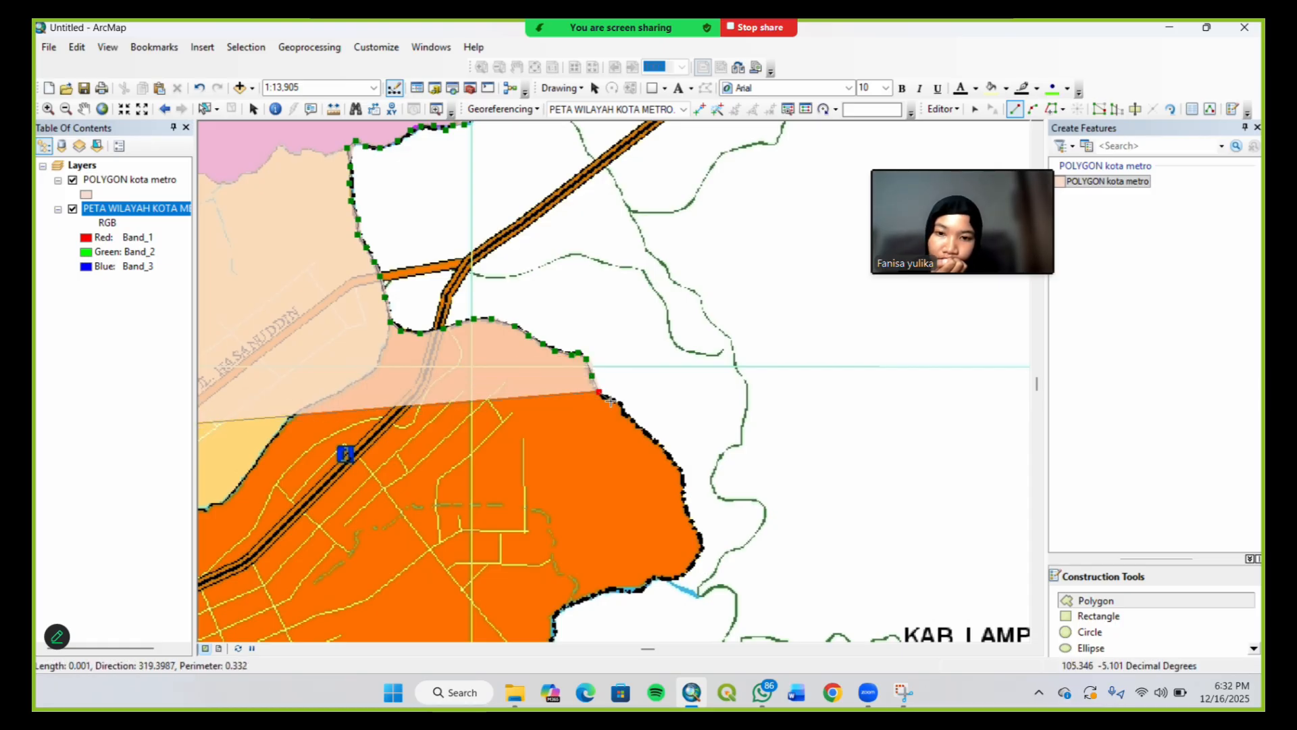
{"action": "left_click", "coordinate": [611, 400]}
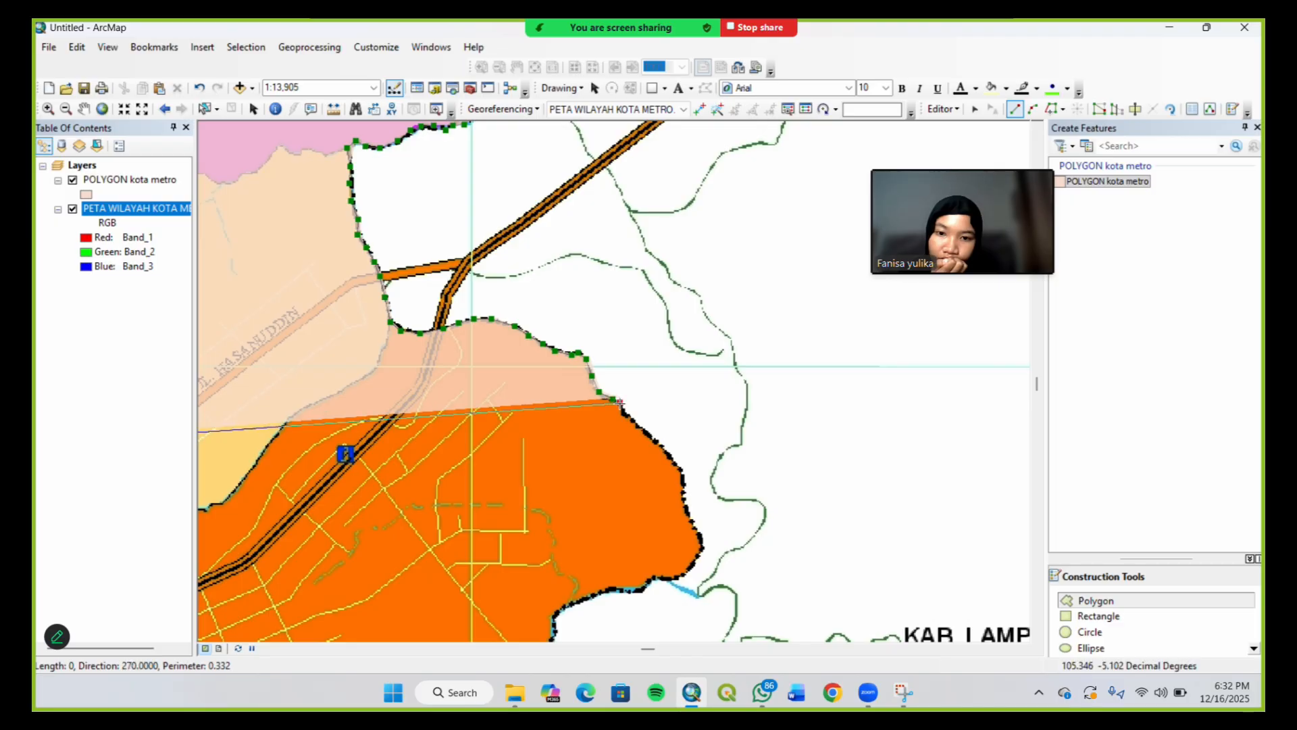
Extend the polygon southeast from the ledge along the orange district's northeastern boundary, stopping short of its eastern bulge
{"action": "left_click", "coordinate": [619, 403]}
{"action": "left_click", "coordinate": [625, 411]}
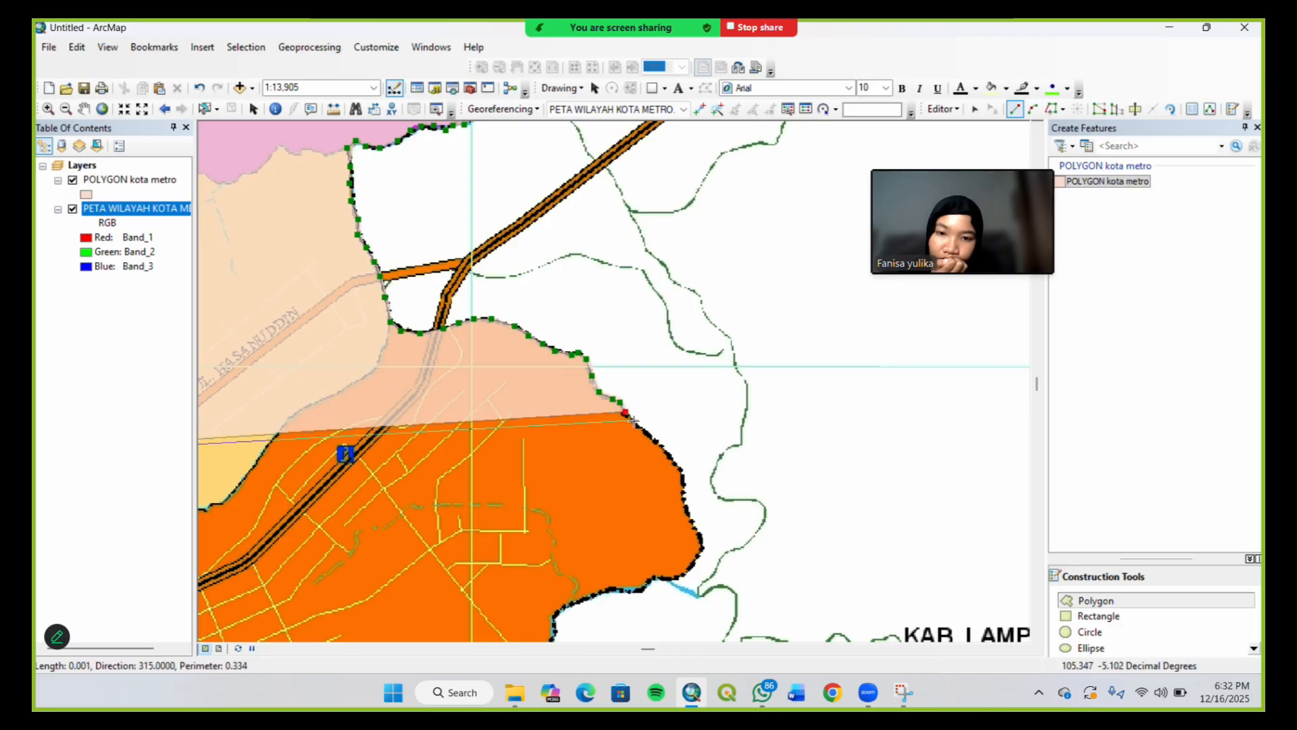
{"action": "left_click", "coordinate": [634, 422]}
{"action": "left_click", "coordinate": [649, 431]}
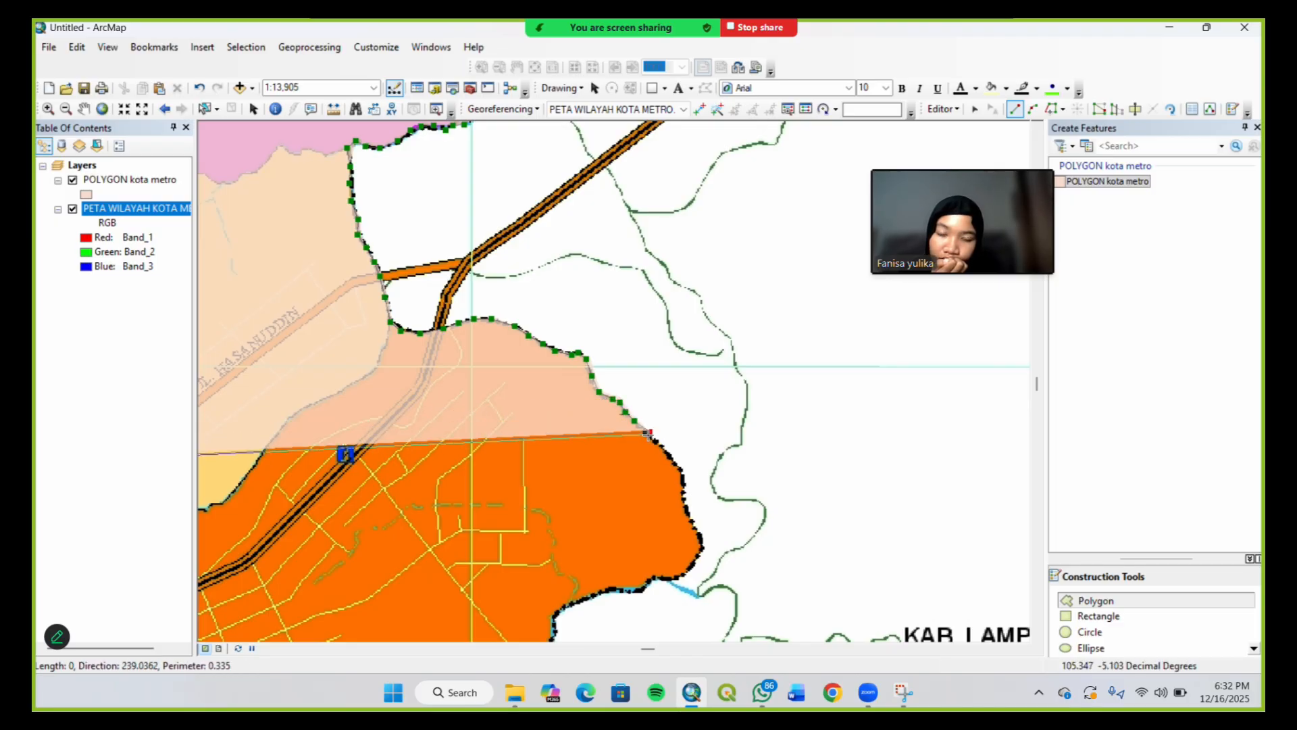
{"action": "left_click", "coordinate": [656, 444]}
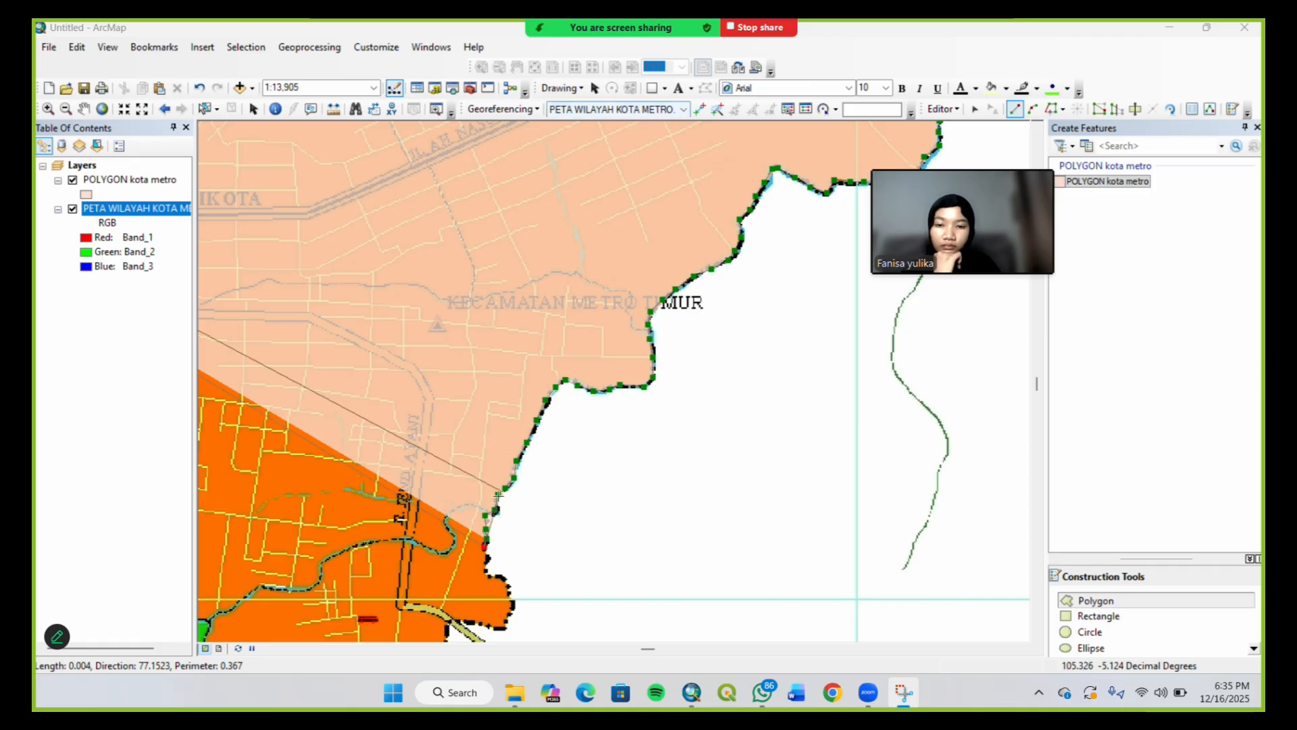
Trace the KECAMATAN METRO TIMUR boundary south below the river line and around the small eastern bulge to its southern tip
{"action": "left_click", "coordinate": [488, 559]}
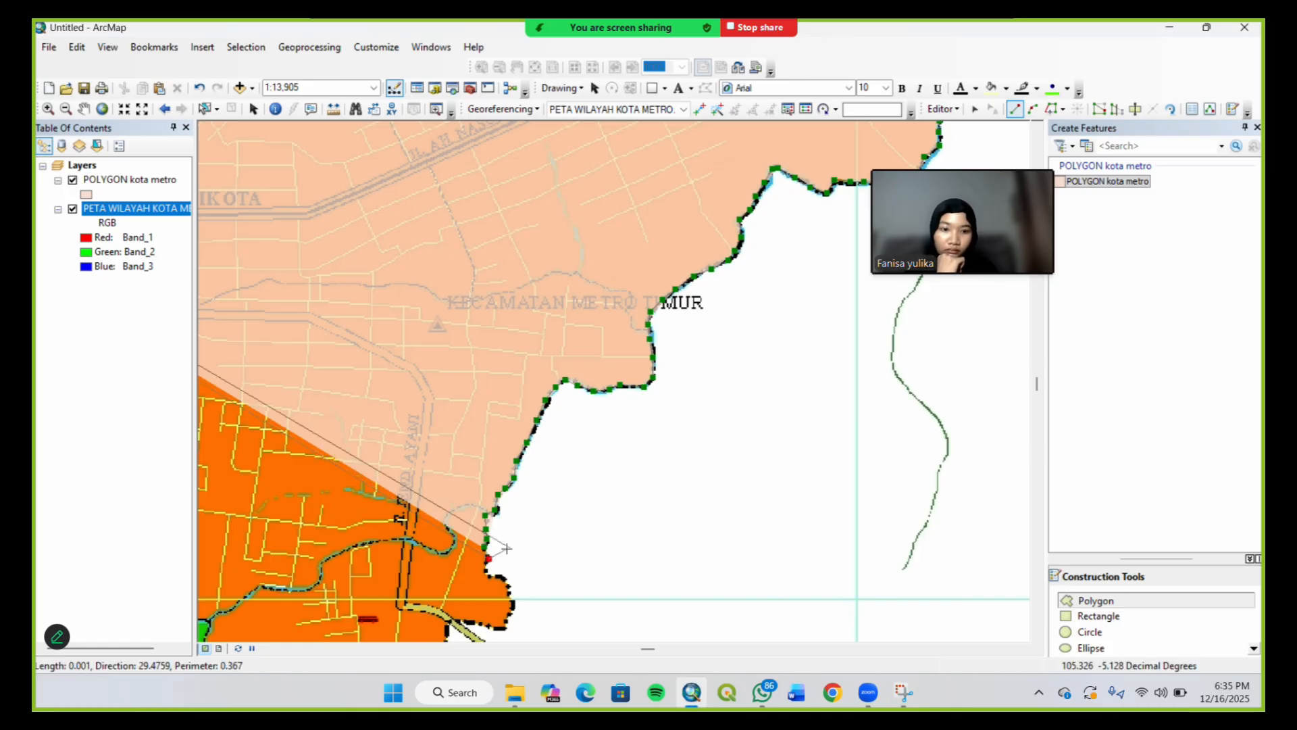
{"action": "key", "text": "Down"}
{"action": "key", "text": "Down"}
{"action": "key", "text": "Down"}
{"action": "key", "text": "Down"}
{"action": "key", "text": "Down"}
{"action": "key", "text": "Down"}
{"action": "key", "text": "Down"}
{"action": "key", "text": "Down"}
{"action": "key", "text": "Down"}
{"action": "key", "text": "Down"}
{"action": "key", "text": "Down"}
{"action": "key", "text": "Down"}
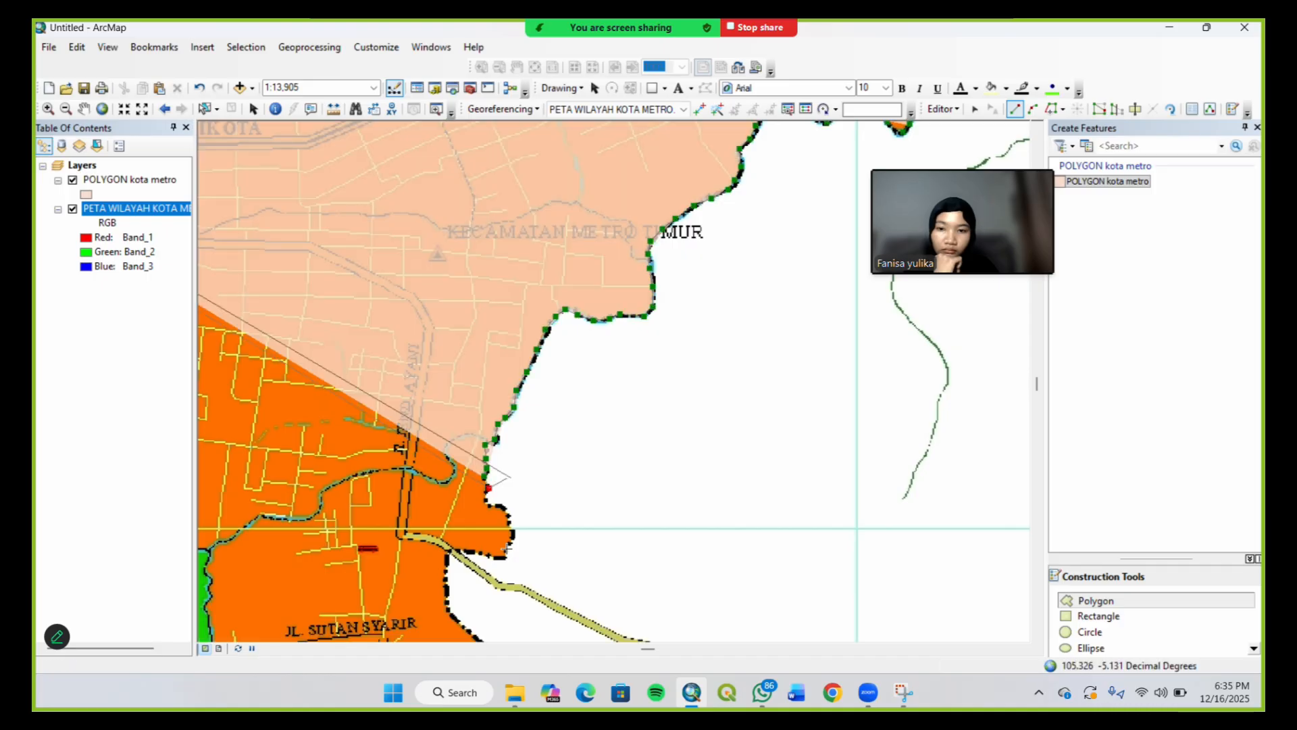
{"action": "key", "text": "Down"}
{"action": "key", "text": "Down"}
{"action": "key", "text": "Down"}
{"action": "key", "text": "Down"}
{"action": "key", "text": "Down"}
{"action": "key", "text": "Down"}
{"action": "key", "text": "Down"}
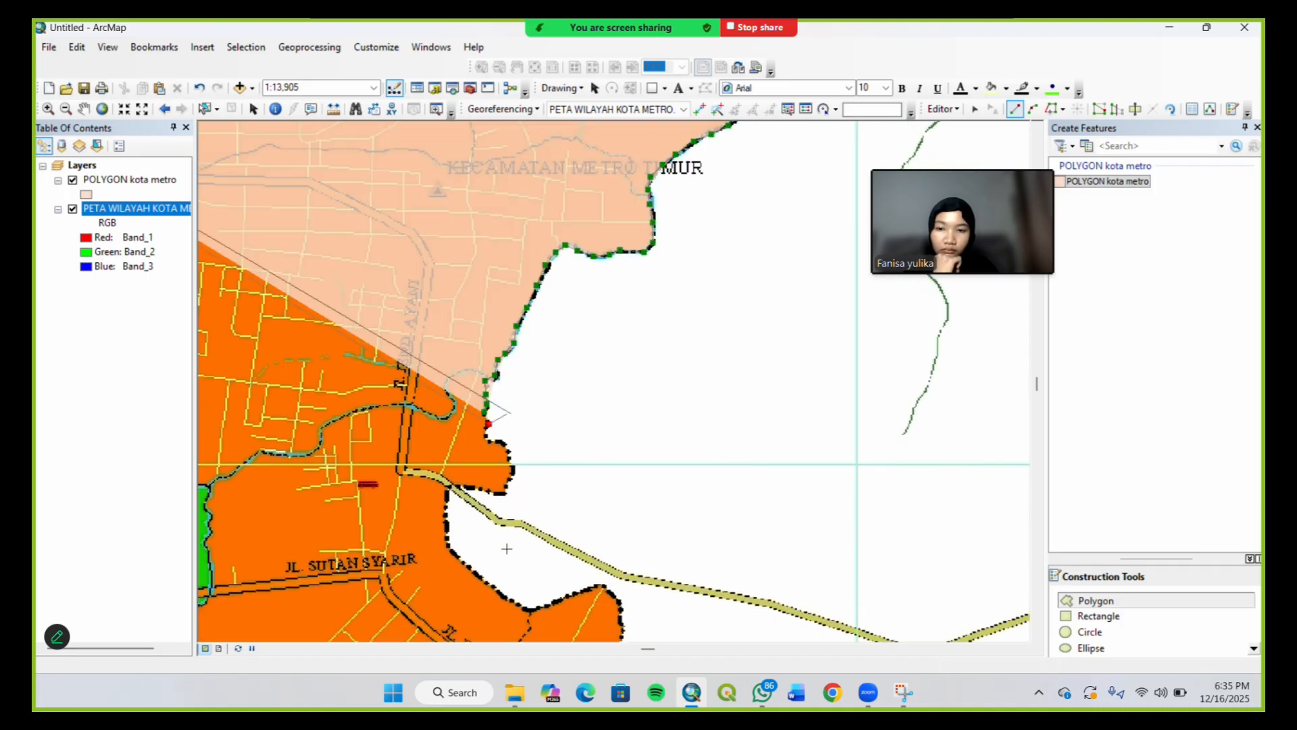
{"action": "key", "text": "Down"}
{"action": "key", "text": "Down"}
{"action": "key", "text": "Down"}
{"action": "key", "text": "Right"}
{"action": "key", "text": "Right"}
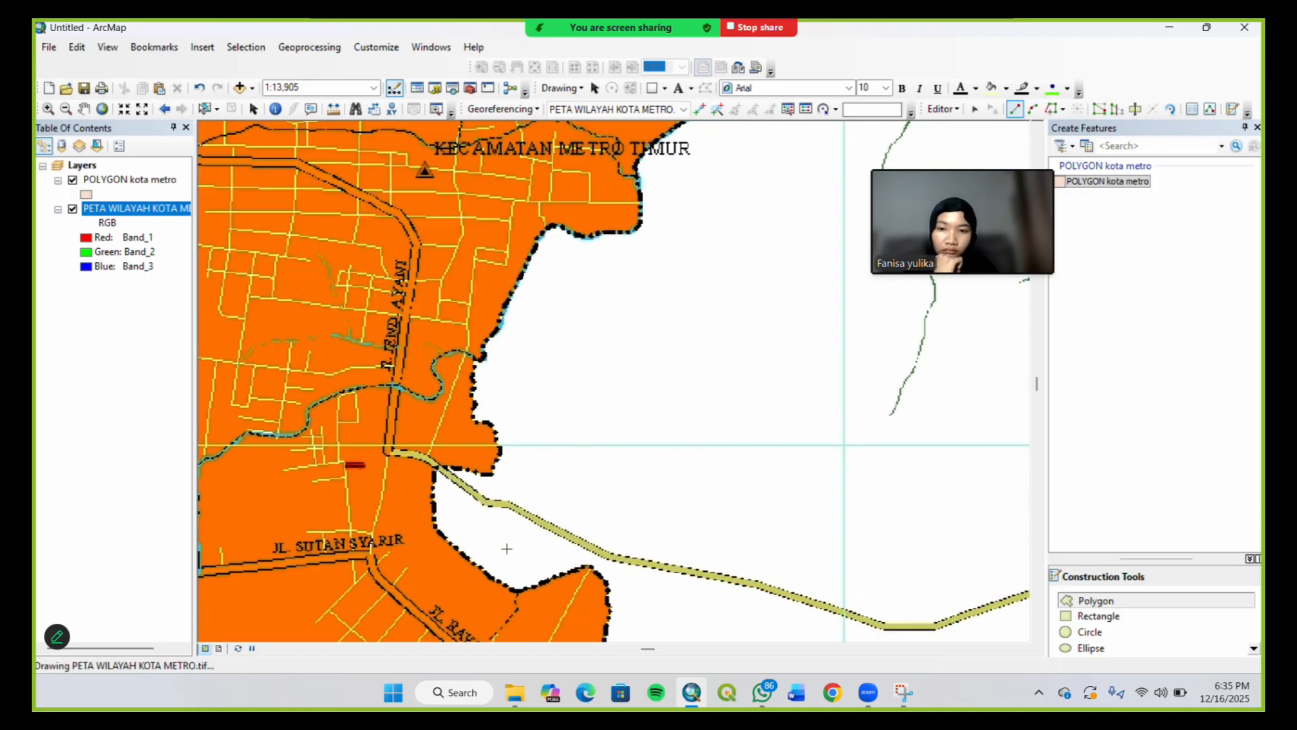
{"action": "left_click", "coordinate": [472, 413]}
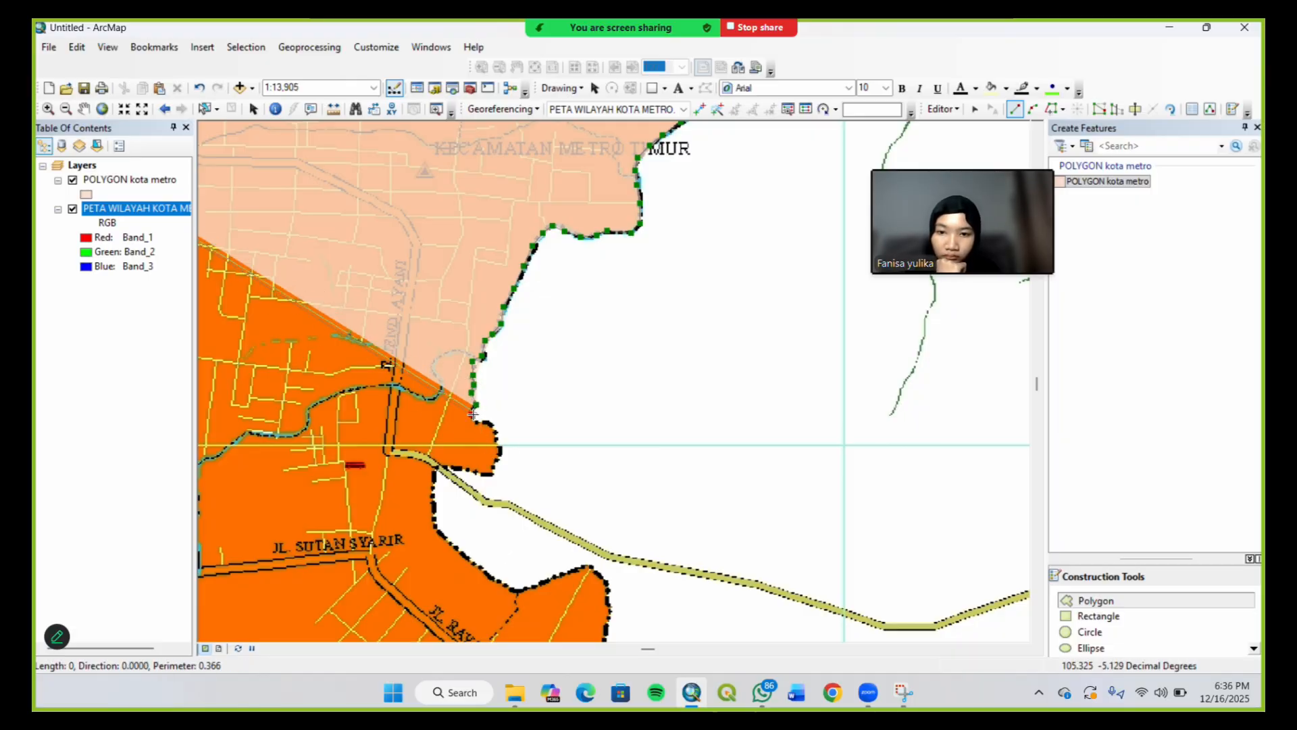
{"action": "left_click", "coordinate": [477, 422]}
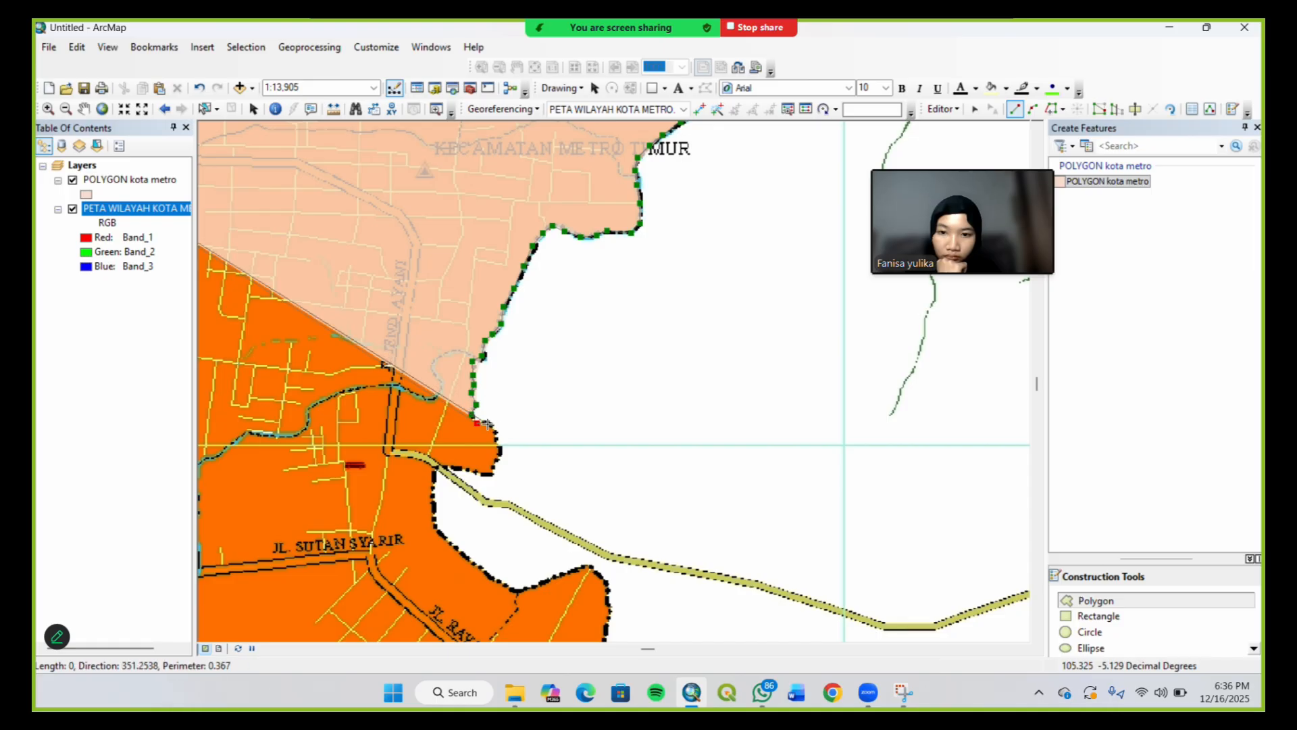
{"action": "left_click", "coordinate": [490, 423]}
{"action": "left_click", "coordinate": [495, 439]}
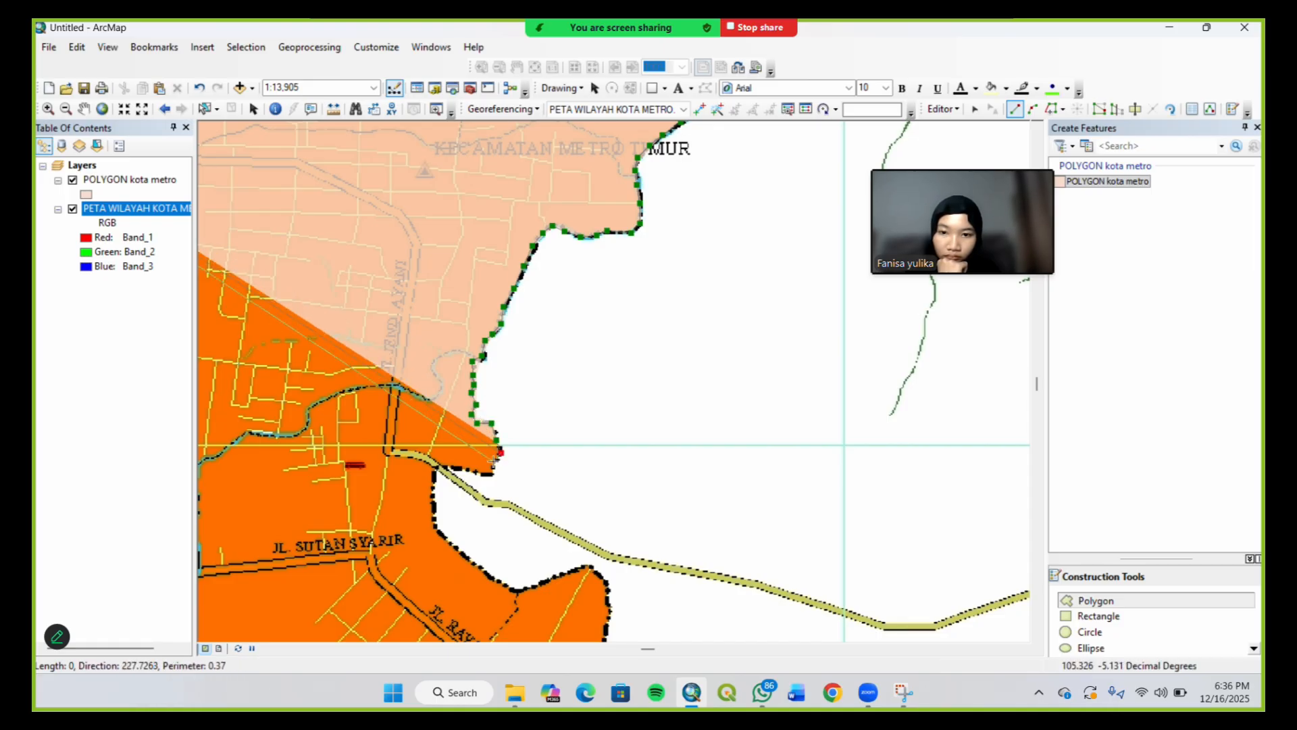
{"action": "left_click", "coordinate": [489, 472]}
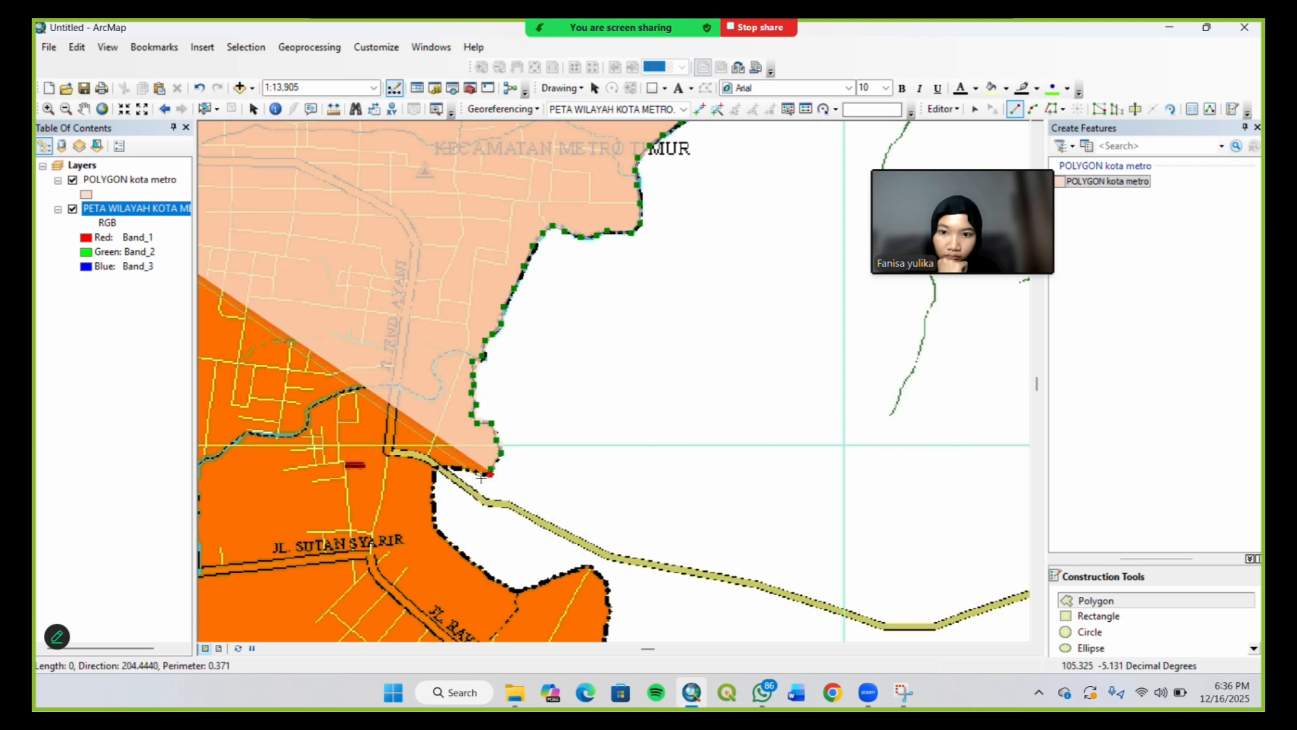
Continue west along the bulge's underside to the khaki road crossing and south along the western edge of the white inlet
{"action": "left_click", "coordinate": [474, 470]}
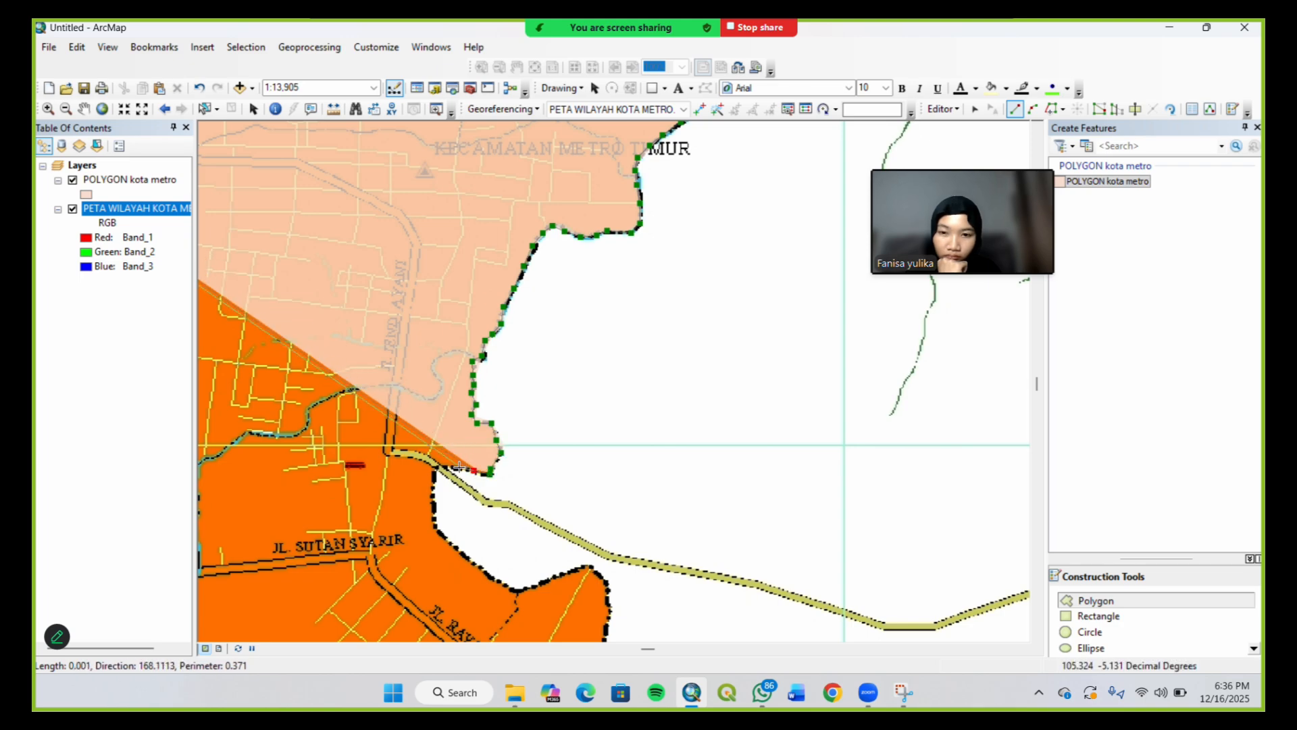
{"action": "left_click", "coordinate": [459, 467]}
{"action": "left_click", "coordinate": [444, 466]}
{"action": "left_click", "coordinate": [438, 466]}
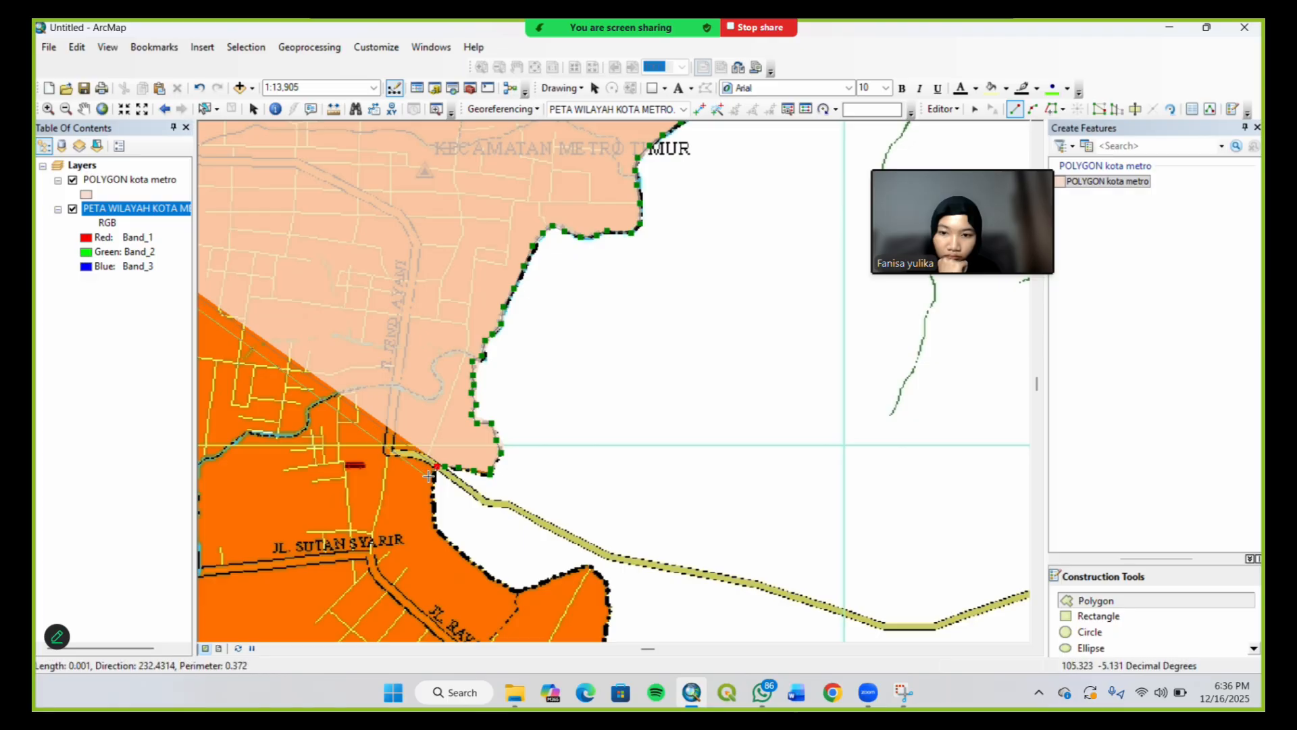
{"action": "left_click", "coordinate": [432, 477]}
{"action": "left_click", "coordinate": [432, 497]}
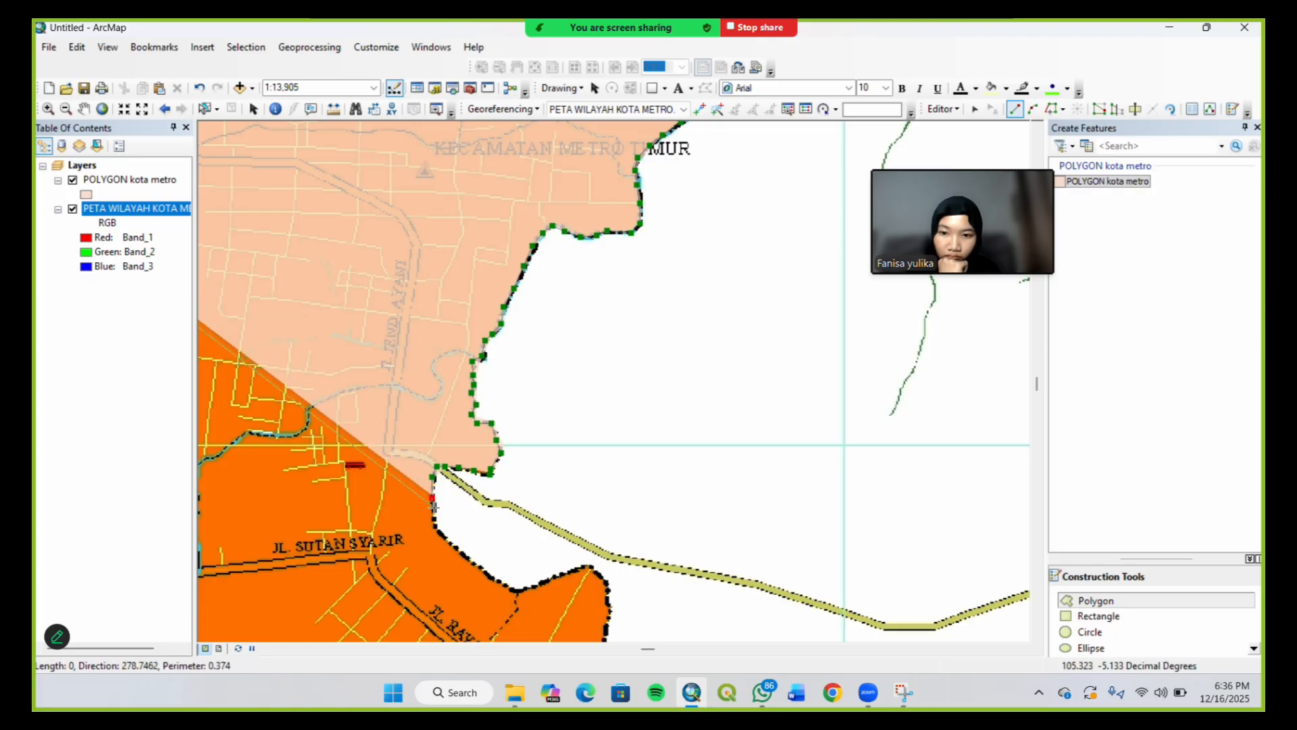
{"action": "left_click", "coordinate": [434, 517]}
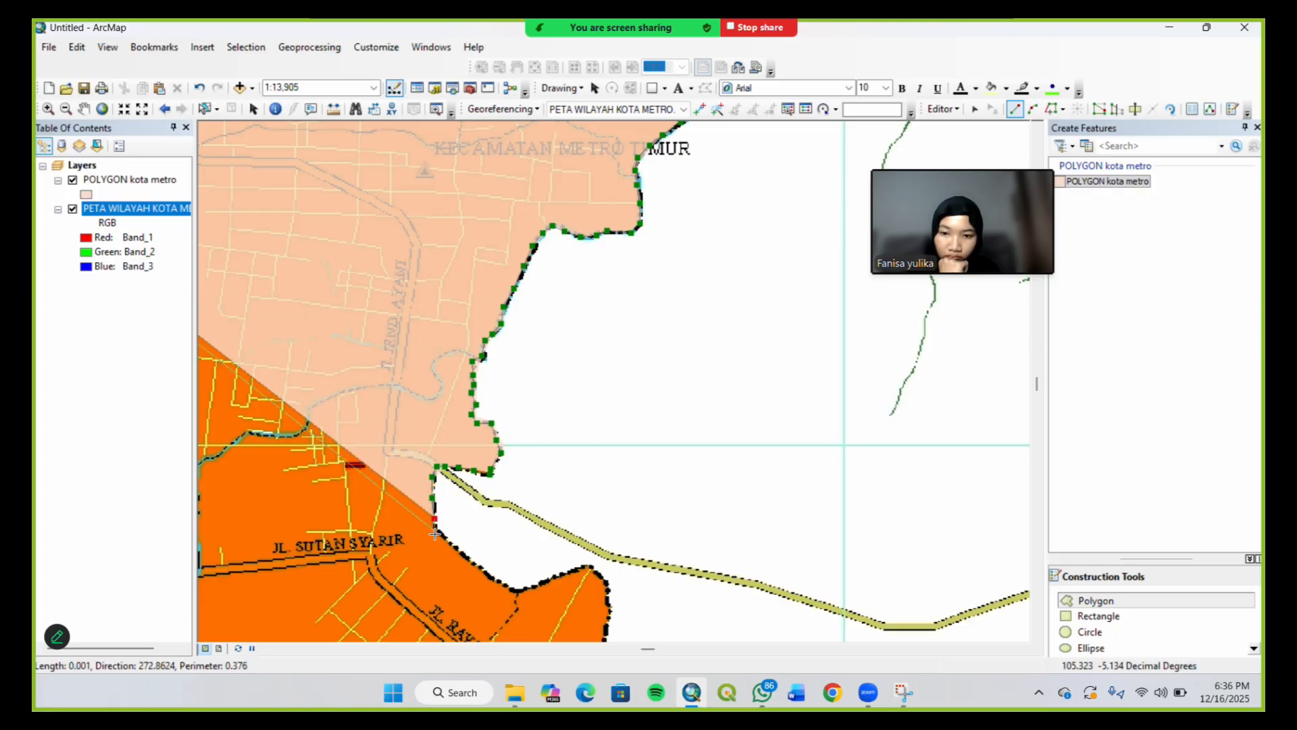
Trace the inlet's boundary southeast to its lowest point near JL. Sutan Syarir and partway up the northeastern rise
{"action": "left_click", "coordinate": [437, 527]}
{"action": "left_click", "coordinate": [446, 541]}
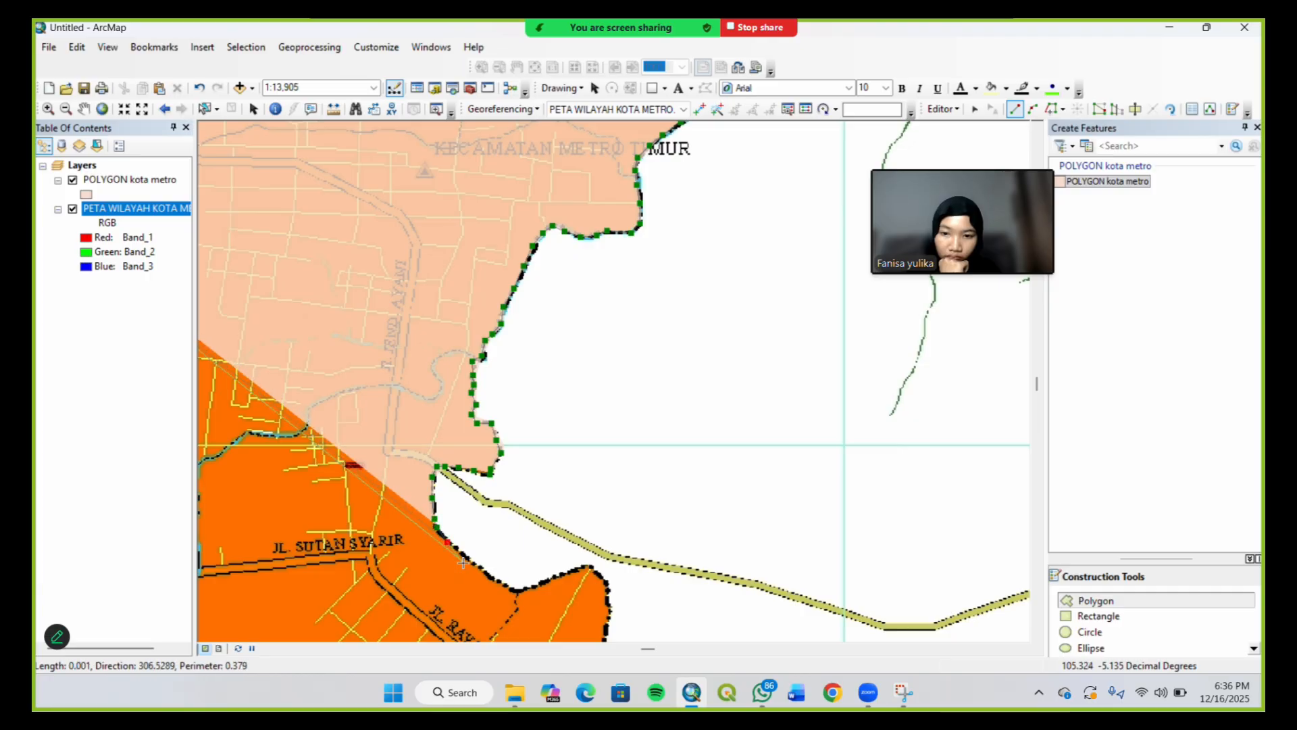
{"action": "left_click", "coordinate": [468, 557]}
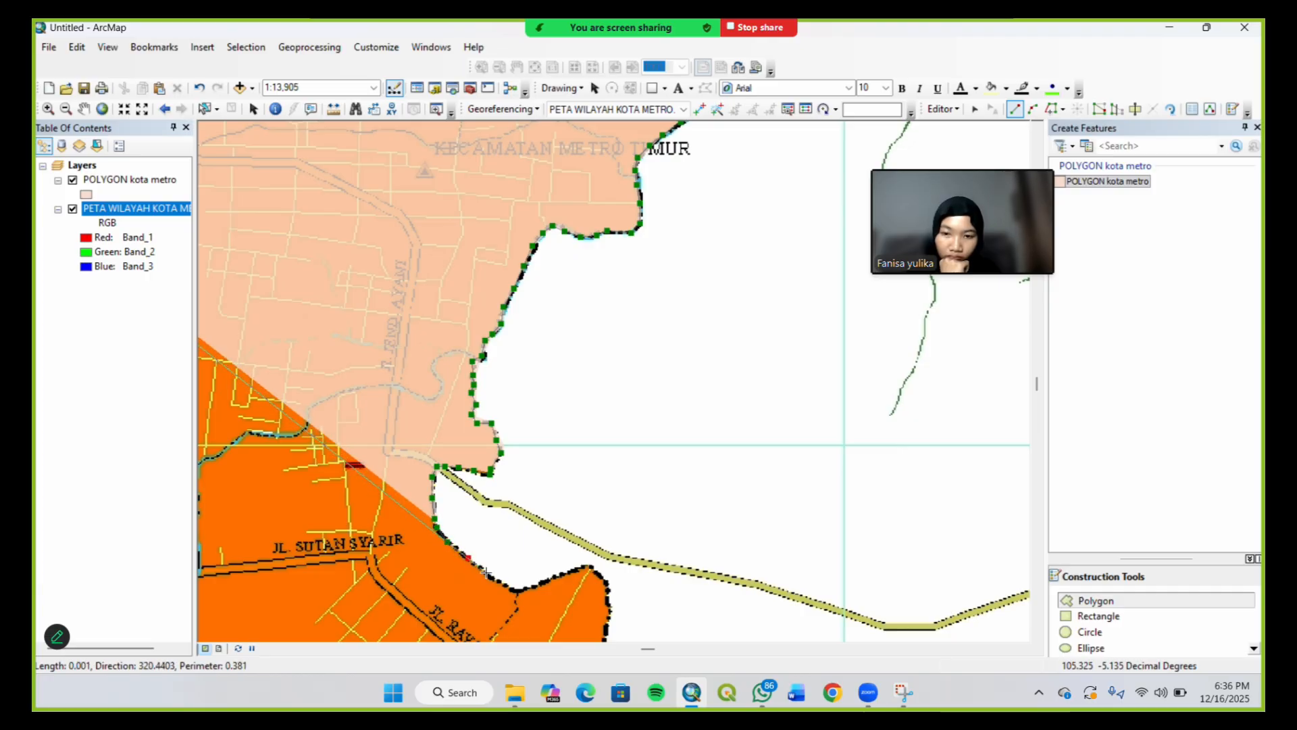
{"action": "left_click", "coordinate": [489, 578]}
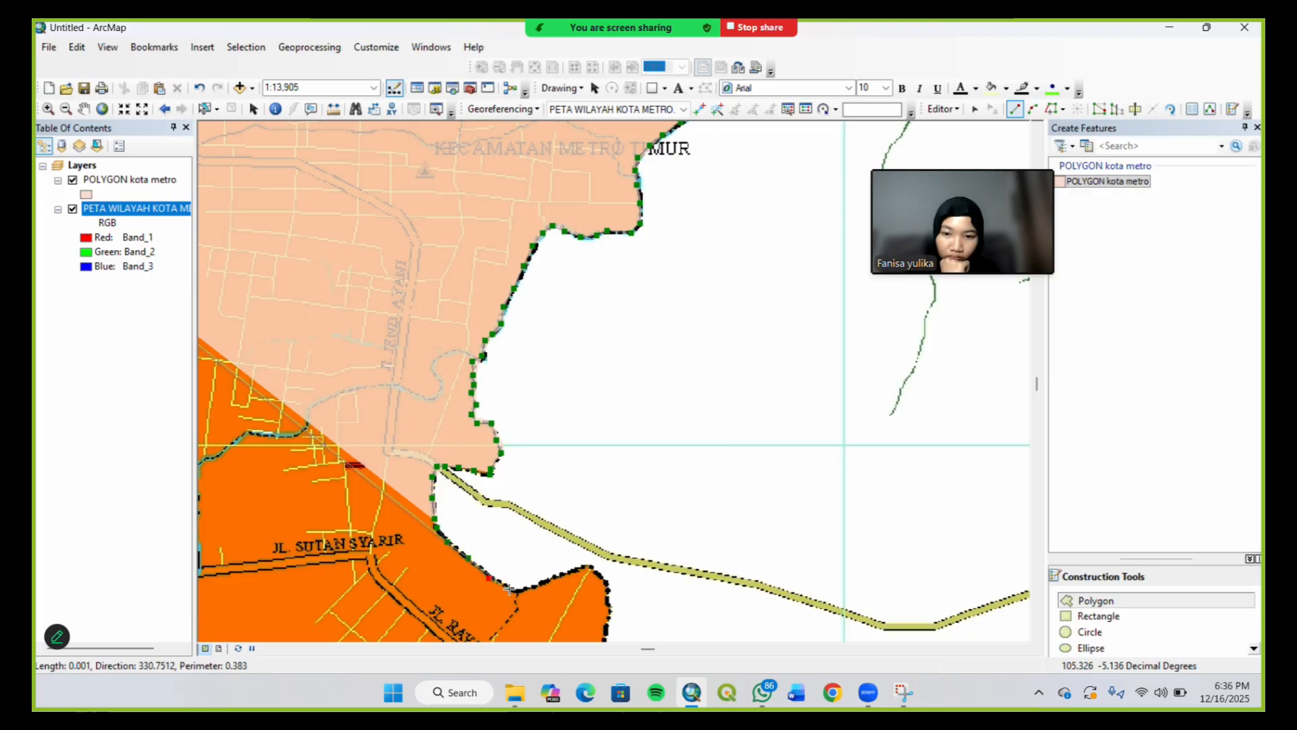
{"action": "left_click", "coordinate": [524, 590]}
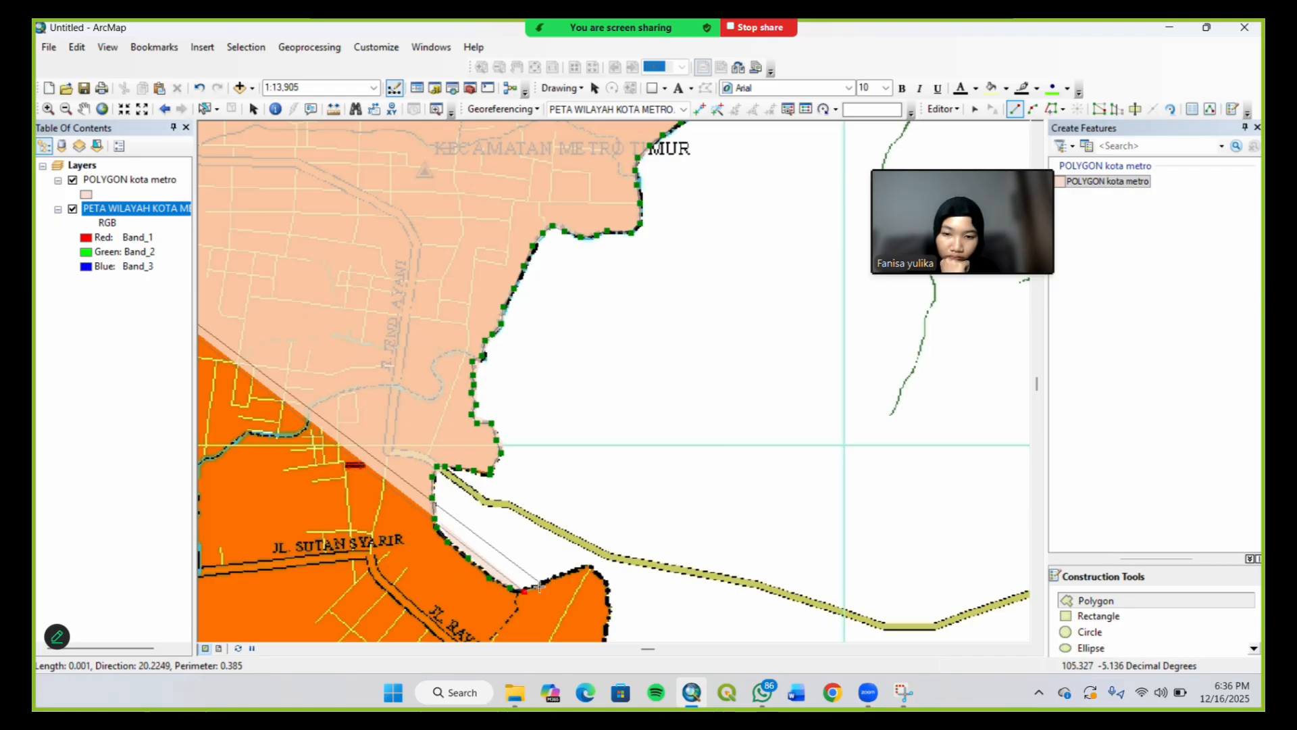
{"action": "left_click", "coordinate": [544, 580]}
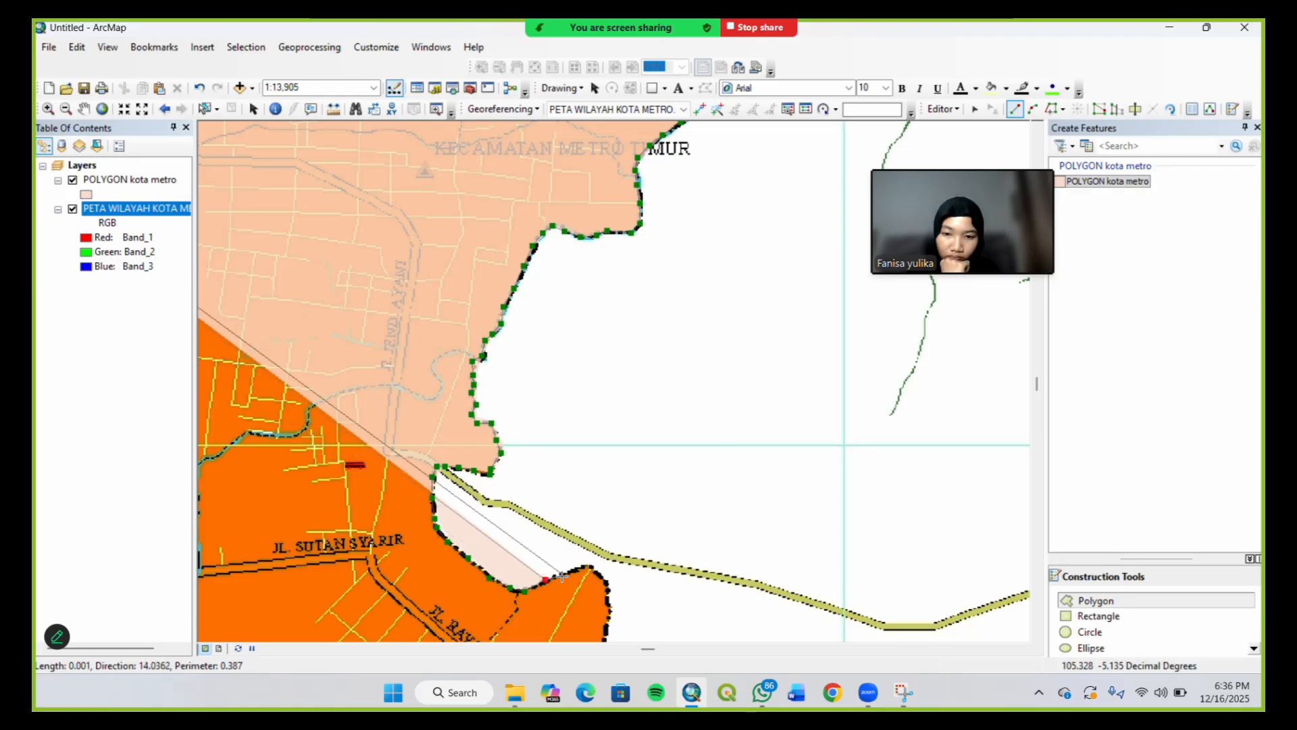
Trace the boundary up to the peak of the northeastern rise and south down its eastern side, past the small indentation
{"action": "left_click", "coordinate": [566, 571]}
{"action": "left_click", "coordinate": [587, 565]}
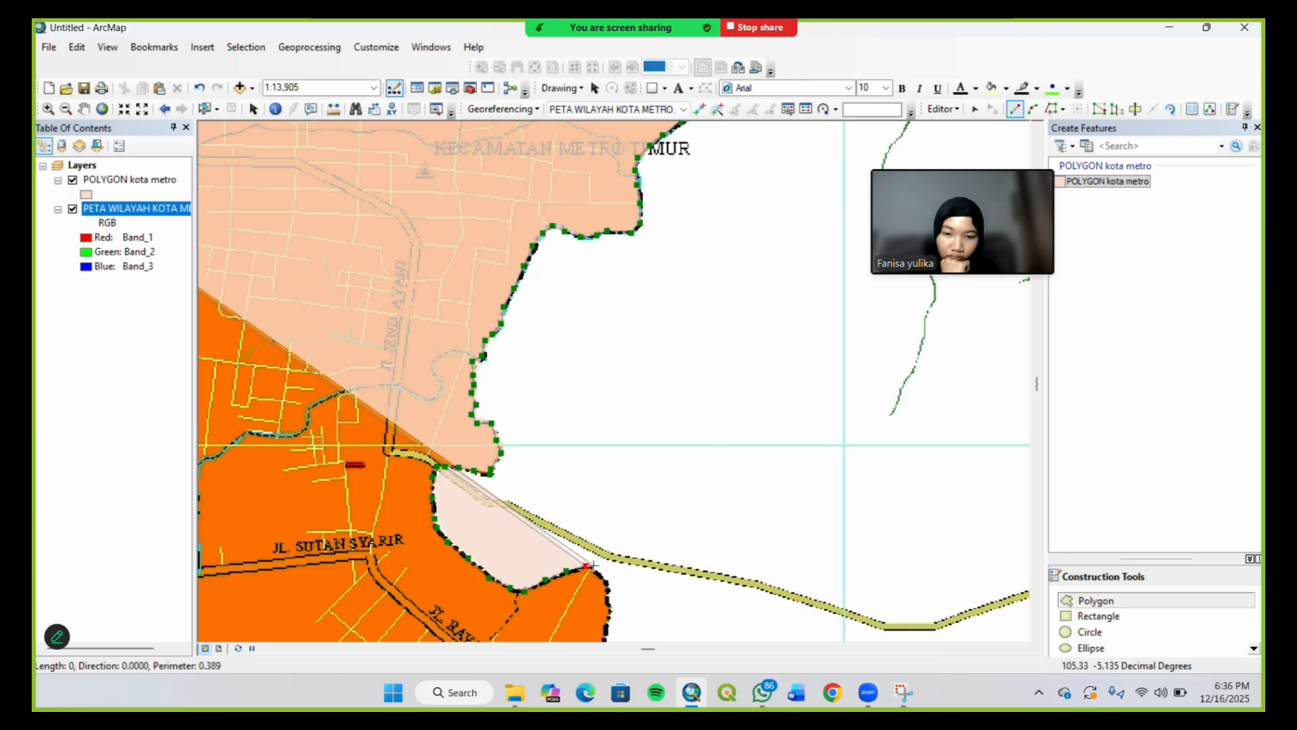
{"action": "key", "text": "Down"}
{"action": "key", "text": "Down"}
{"action": "key", "text": "Down"}
{"action": "key", "text": "Down"}
{"action": "key", "text": "Down"}
{"action": "key", "text": "Down"}
{"action": "key", "text": "Down"}
{"action": "key", "text": "Down"}
{"action": "key", "text": "Down"}
{"action": "key", "text": "Down"}
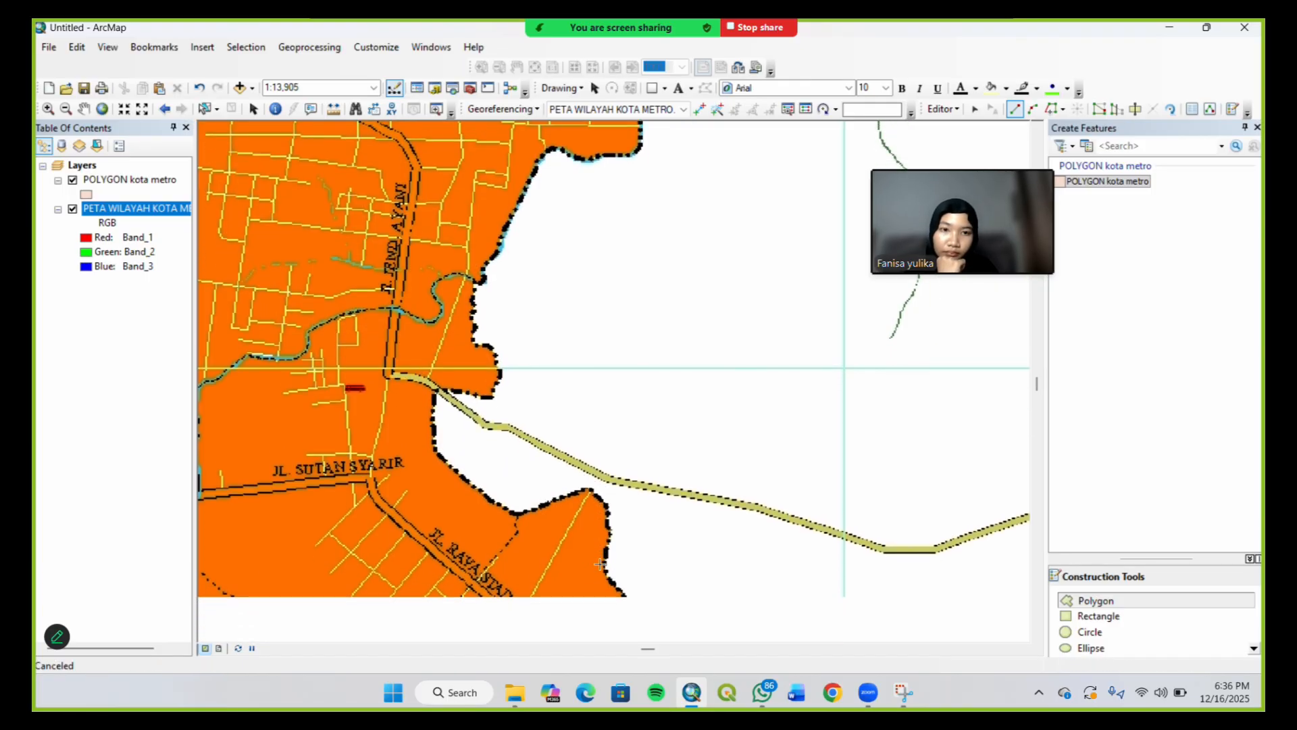
{"action": "key", "text": "Down"}
{"action": "key", "text": "Down"}
{"action": "key", "text": "Down"}
{"action": "key", "text": "Down"}
{"action": "key", "text": "Down"}
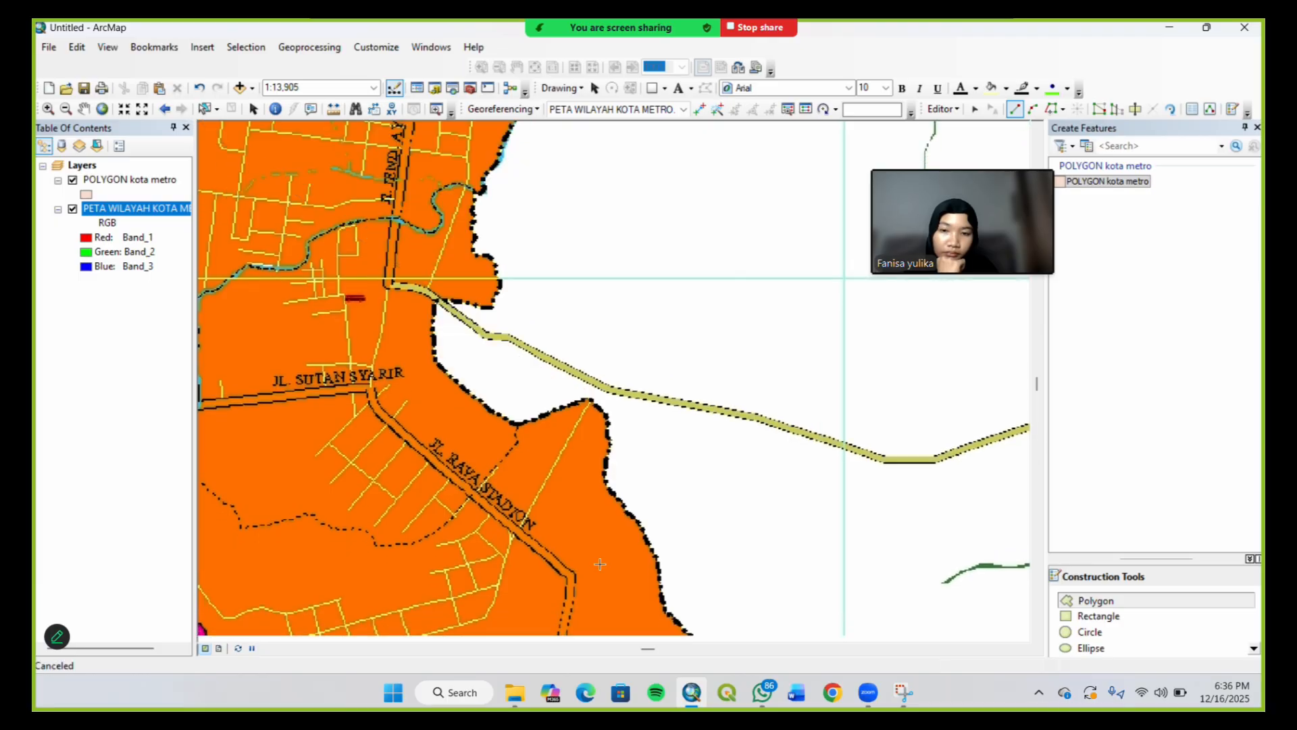
{"action": "key", "text": "Down"}
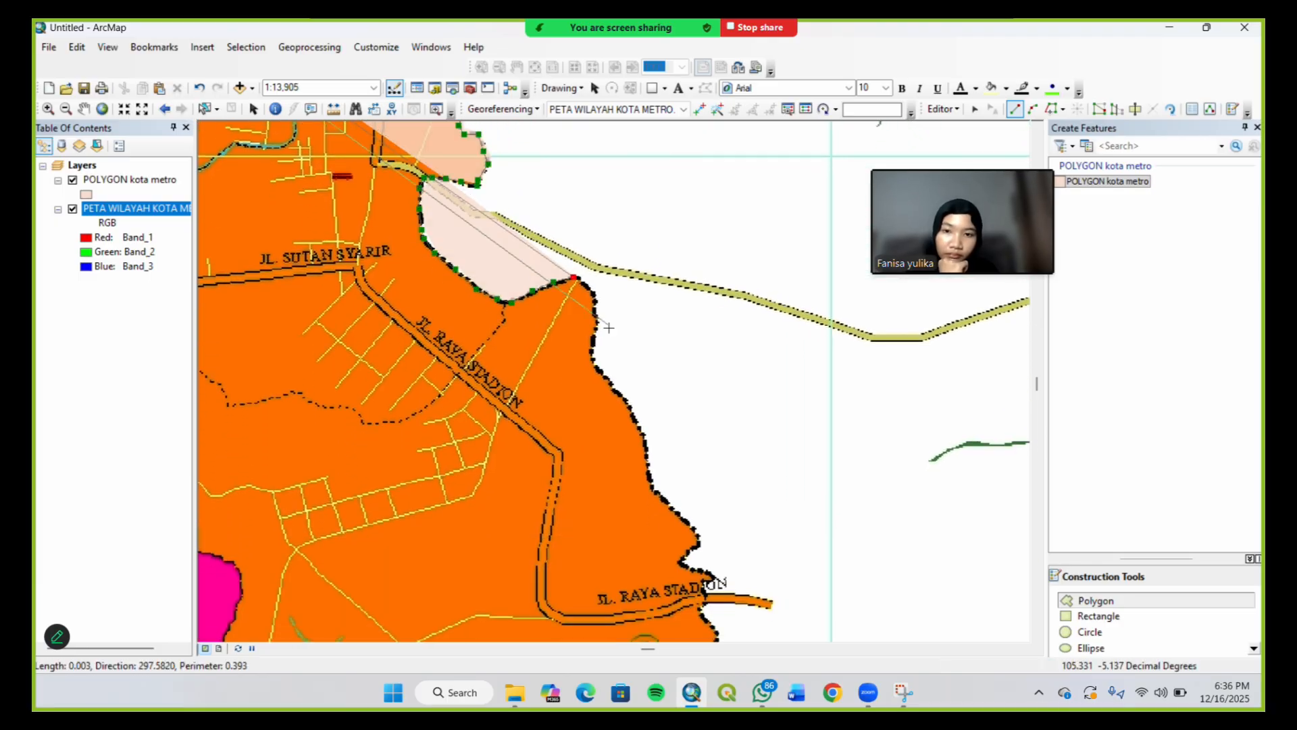
{"action": "left_click", "coordinate": [586, 289]}
{"action": "left_click", "coordinate": [593, 295]}
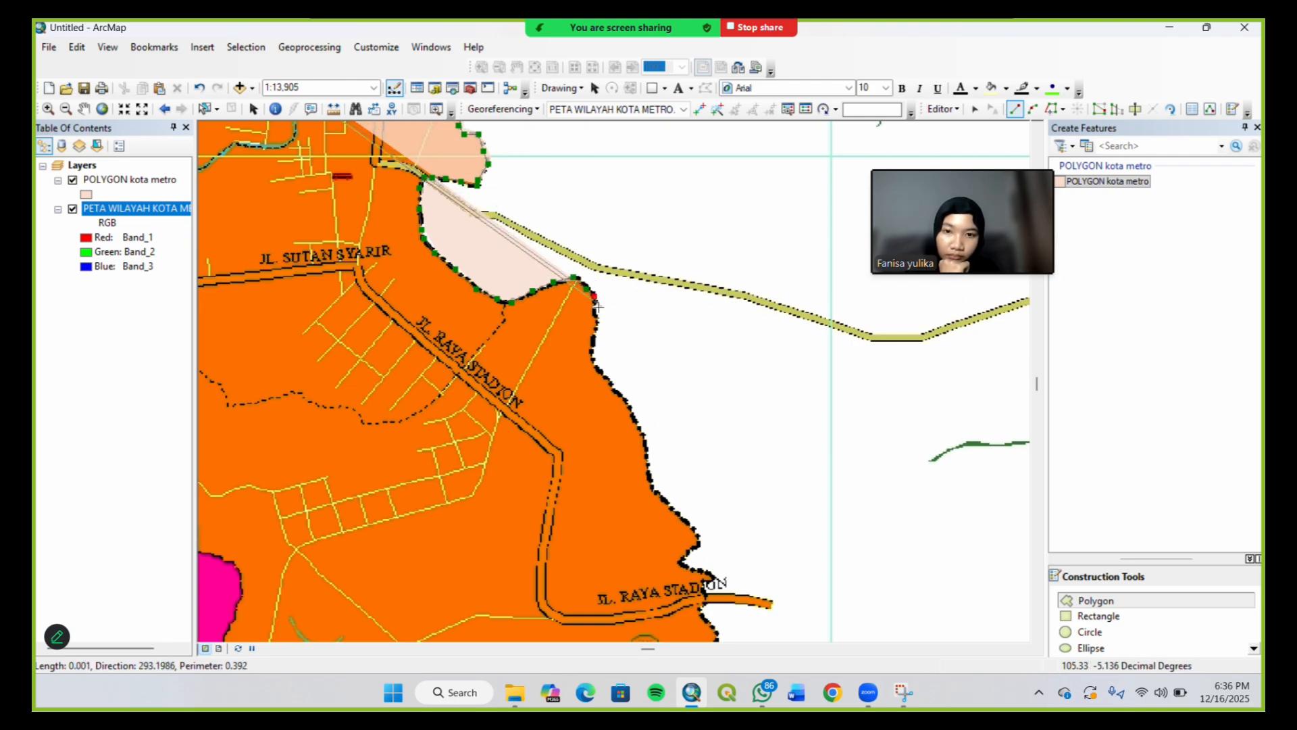
{"action": "left_click", "coordinate": [596, 313]}
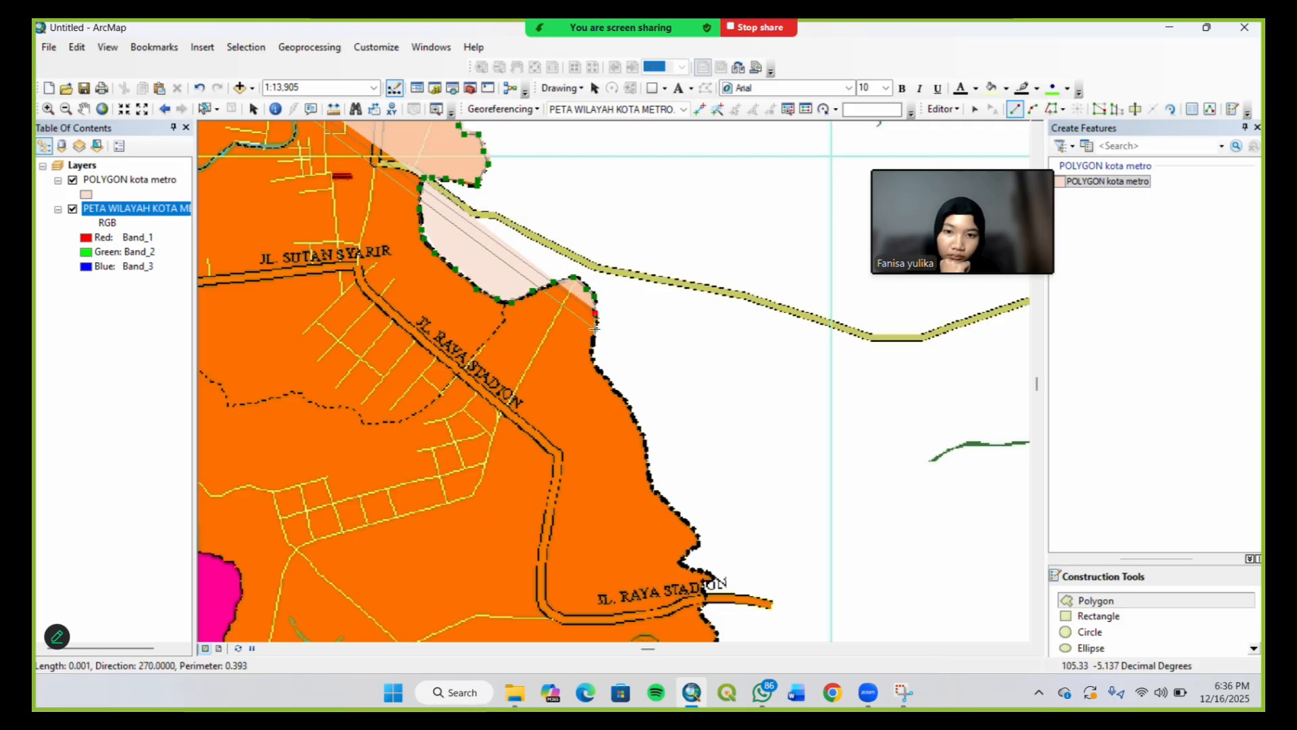
{"action": "left_click", "coordinate": [594, 328]}
{"action": "left_click", "coordinate": [591, 344]}
{"action": "left_click", "coordinate": [597, 366]}
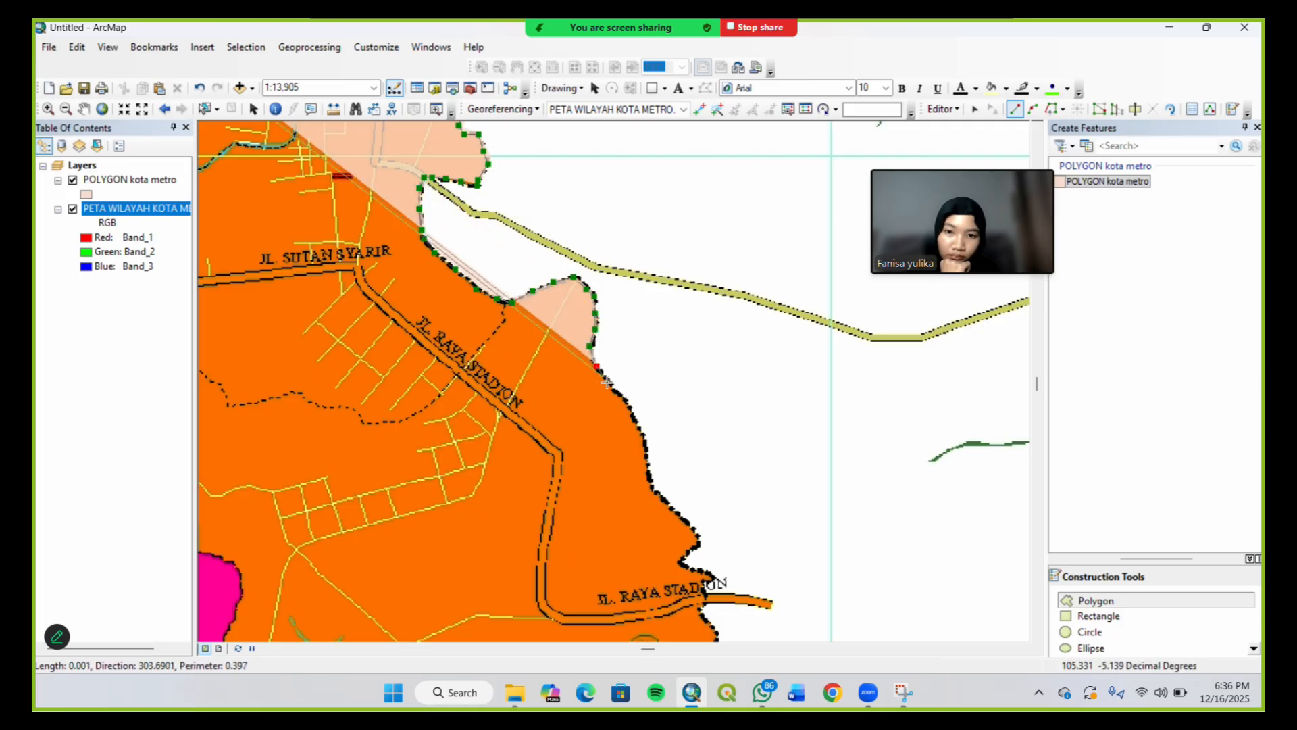
Extend the polygon southeast along the orange district's curved edge to the bend northeast of JL. RAYA STADION
{"action": "left_click", "coordinate": [611, 384]}
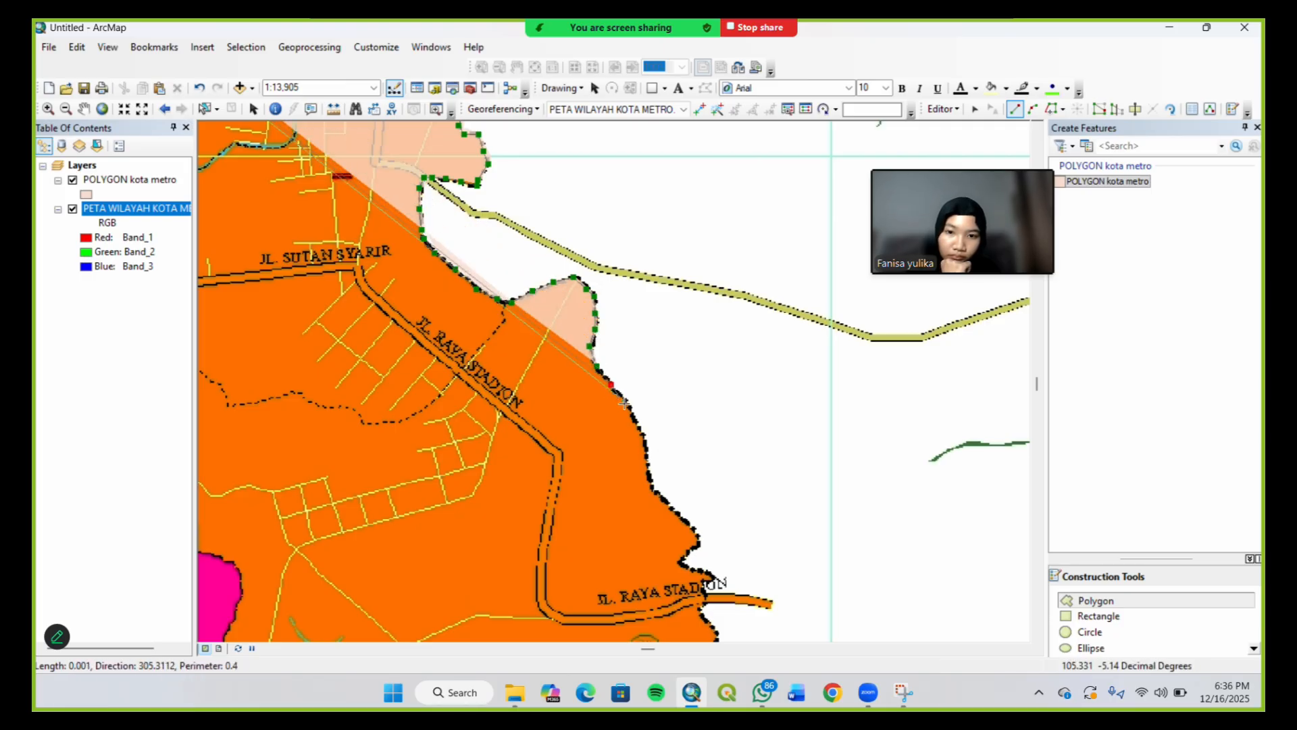
{"action": "left_click", "coordinate": [627, 400]}
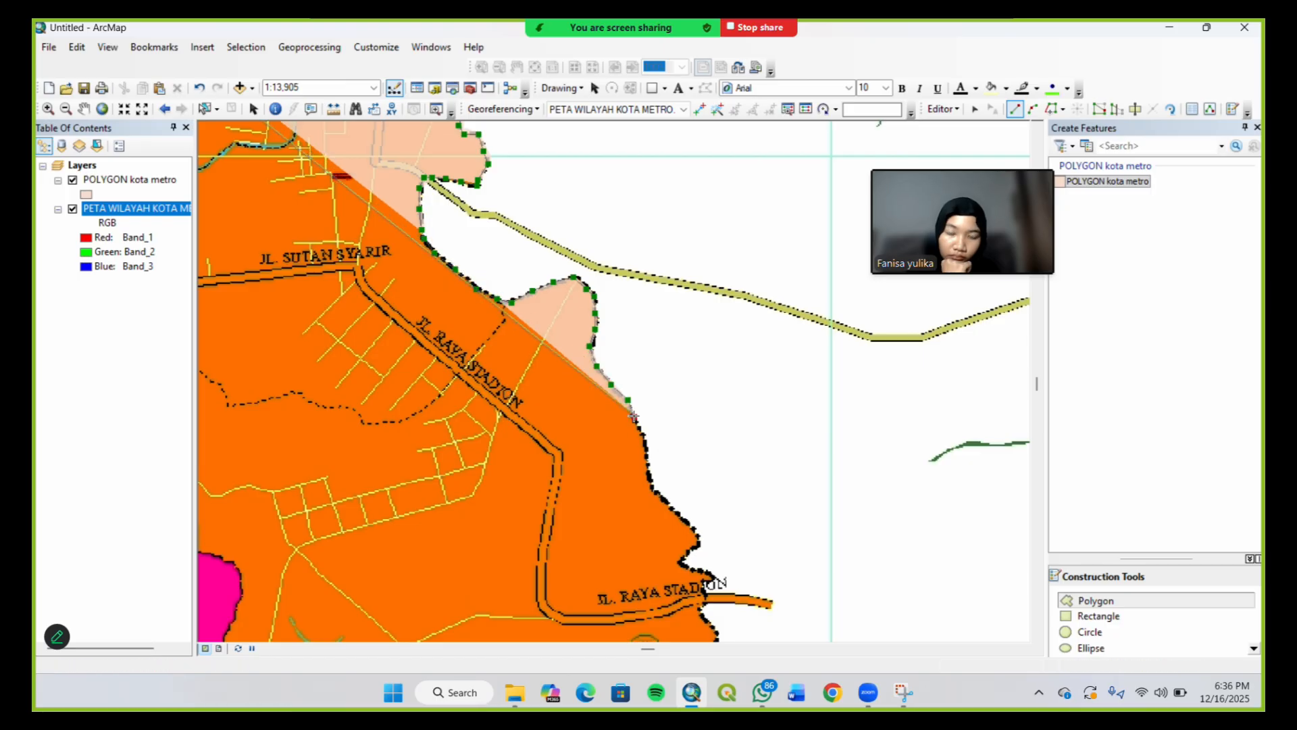
{"action": "left_click", "coordinate": [634, 416]}
{"action": "left_click", "coordinate": [642, 434]}
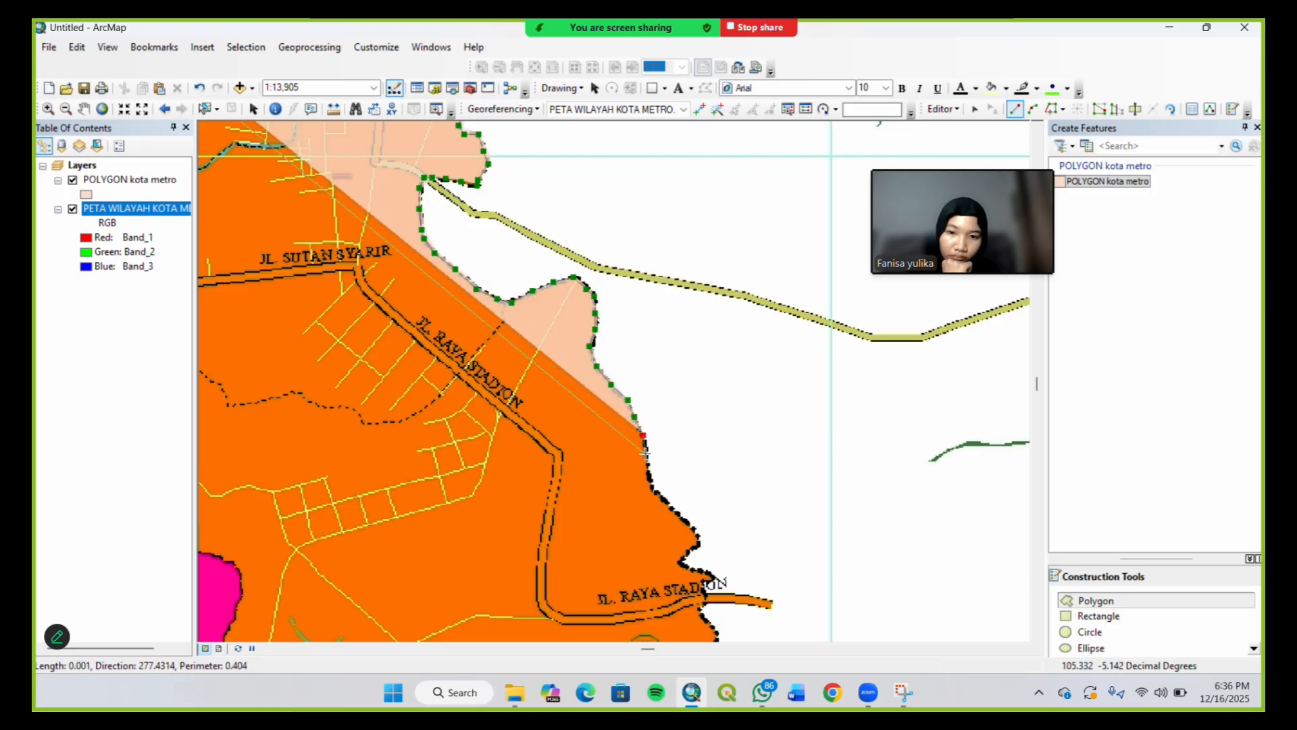
{"action": "left_click", "coordinate": [645, 452]}
{"action": "left_click", "coordinate": [650, 473]}
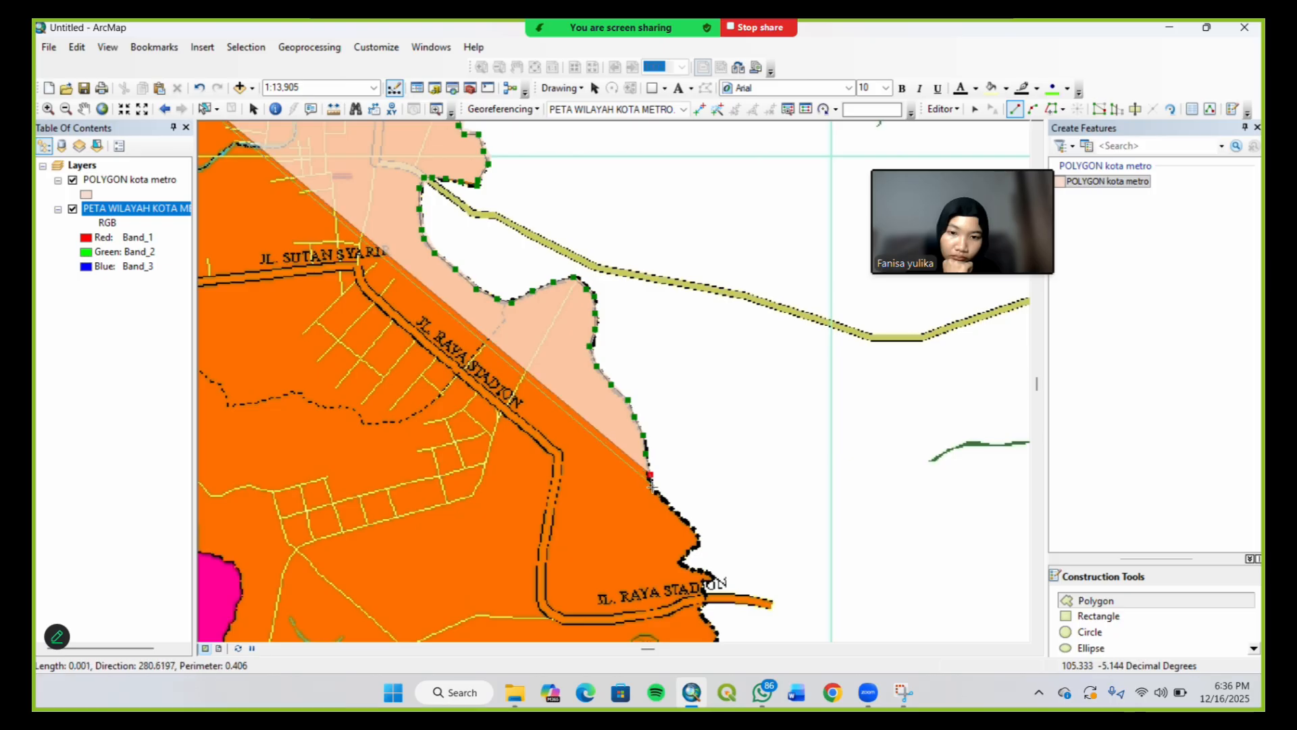
{"action": "left_click", "coordinate": [652, 486]}
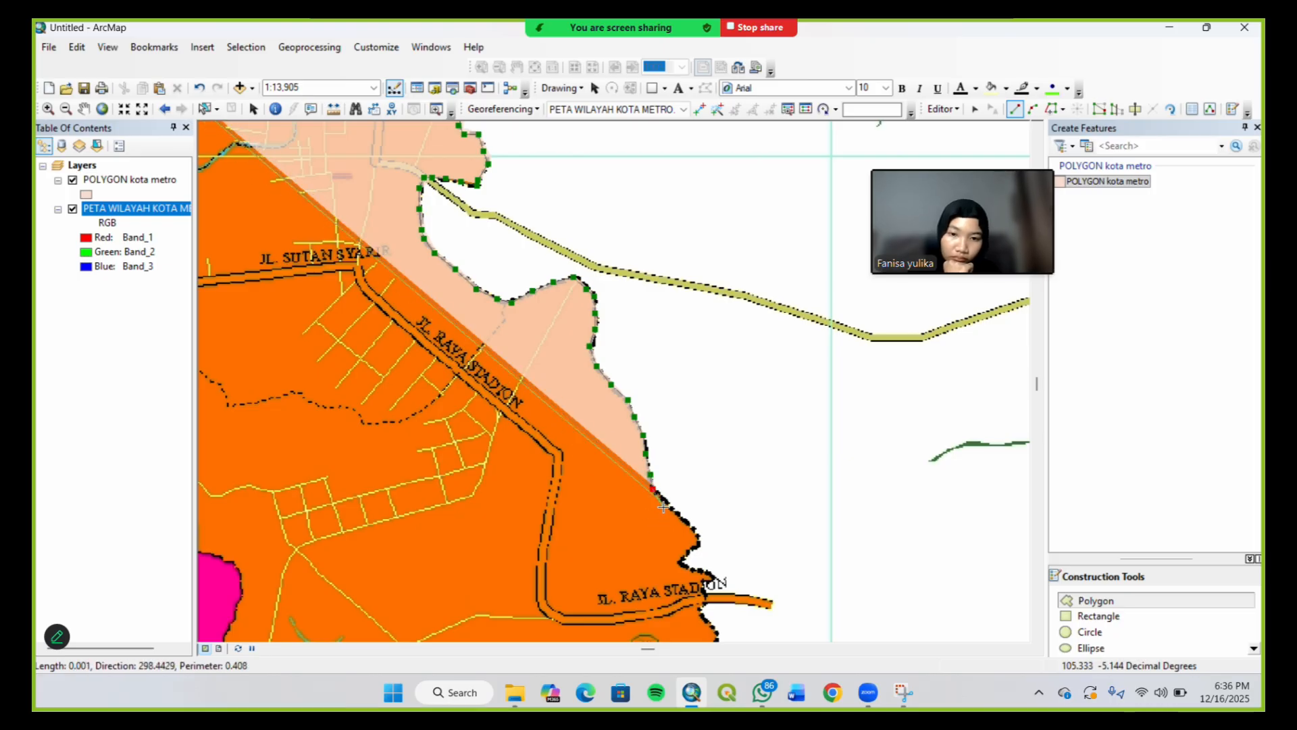
Trace the boundary southeast to the pointed corner, into the small notch and out to the tip above the JL. RAYA STADION crossing
{"action": "left_click", "coordinate": [664, 502]}
{"action": "left_click", "coordinate": [677, 511]}
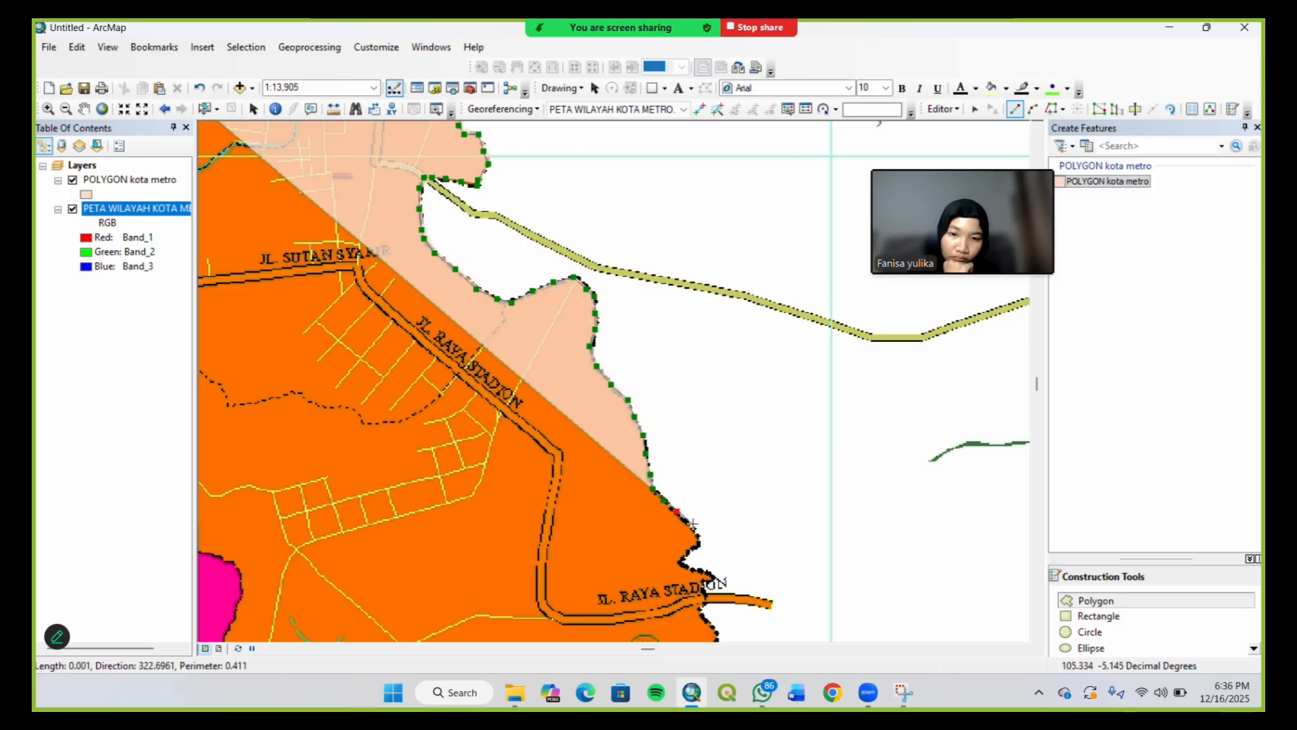
{"action": "left_click", "coordinate": [691, 526]}
{"action": "left_click", "coordinate": [698, 540]}
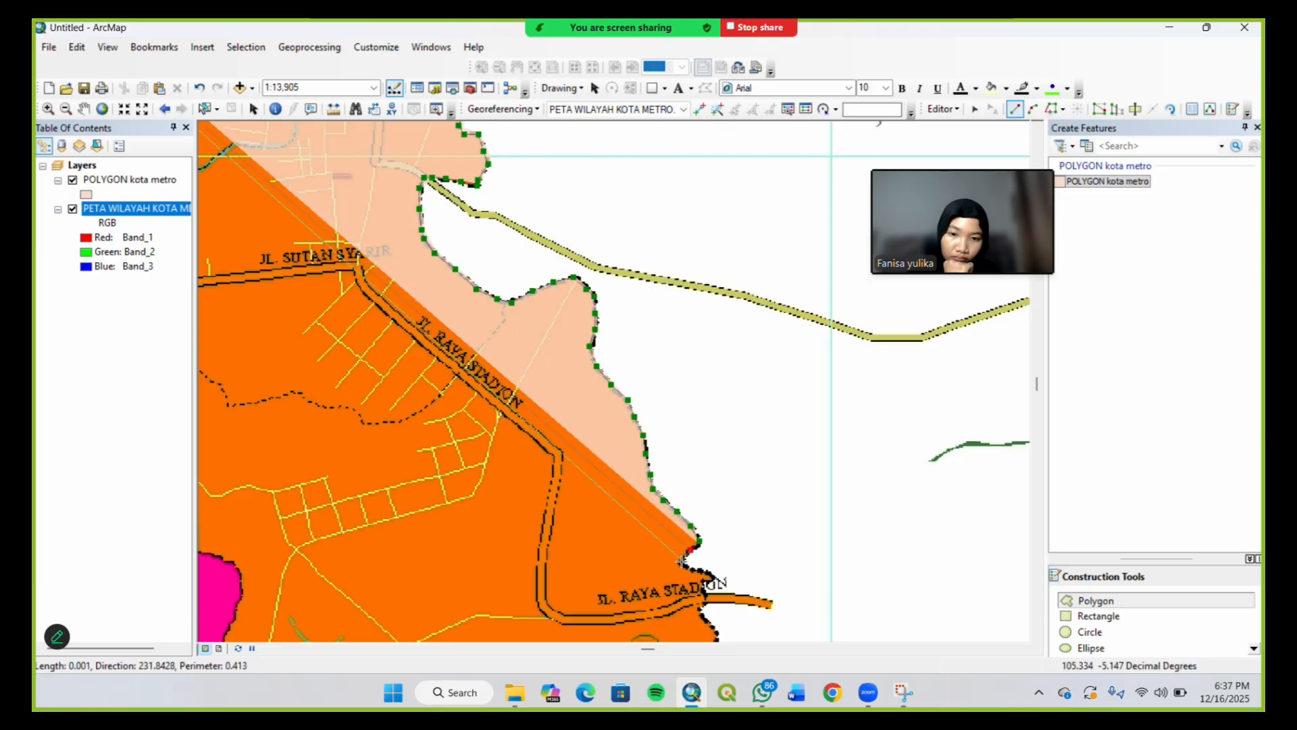
{"action": "left_click", "coordinate": [682, 561]}
{"action": "left_click", "coordinate": [691, 567]}
{"action": "left_click", "coordinate": [707, 573]}
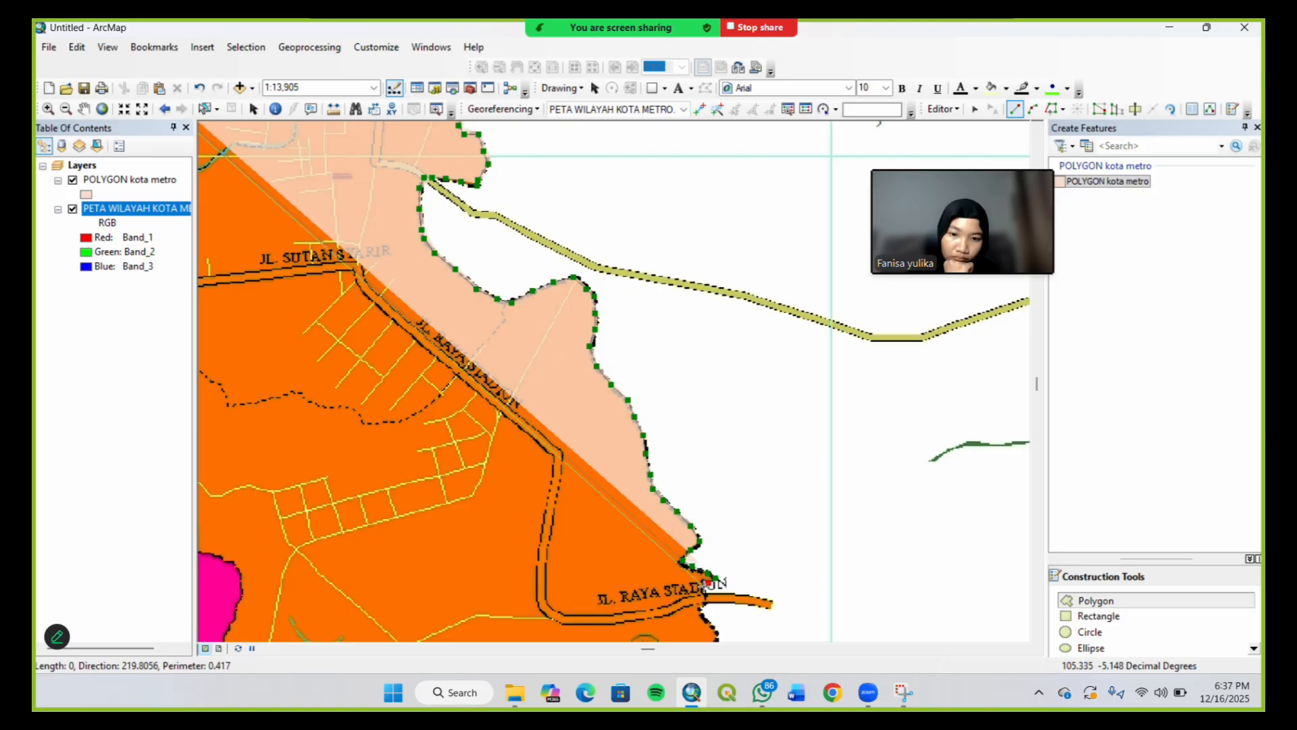
Continue the polygon south across JL. RAYA STADION, around the eastern bulge to the orange district's southeastern corner
{"action": "key", "text": "Down"}
{"action": "key", "text": "Down"}
{"action": "key", "text": "Down"}
{"action": "key", "text": "Down"}
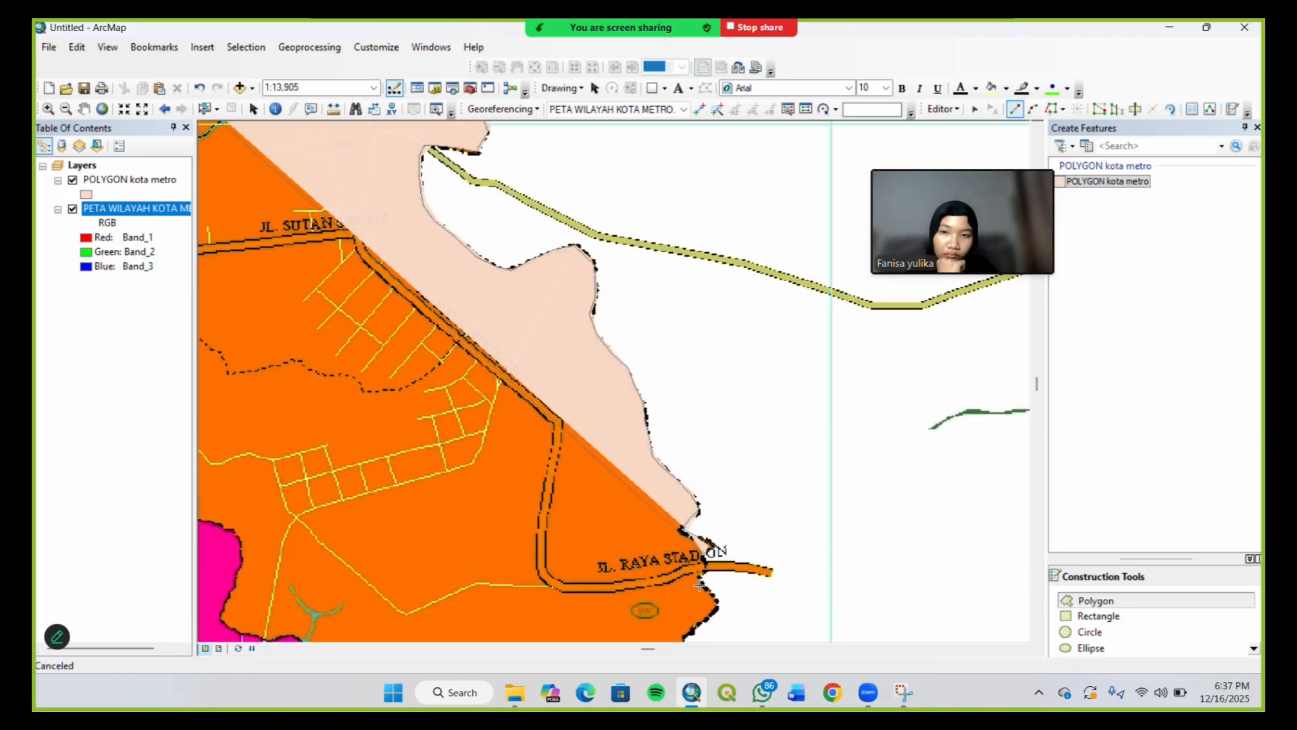
{"action": "key", "text": "Down"}
{"action": "key", "text": "Down"}
{"action": "key", "text": "Down"}
{"action": "key", "text": "Down"}
{"action": "key", "text": "Down"}
{"action": "key", "text": "Down"}
{"action": "key", "text": "Down"}
{"action": "key", "text": "Down"}
{"action": "key", "text": "Down"}
{"action": "key", "text": "Down"}
{"action": "key", "text": "Down"}
{"action": "key", "text": "Down"}
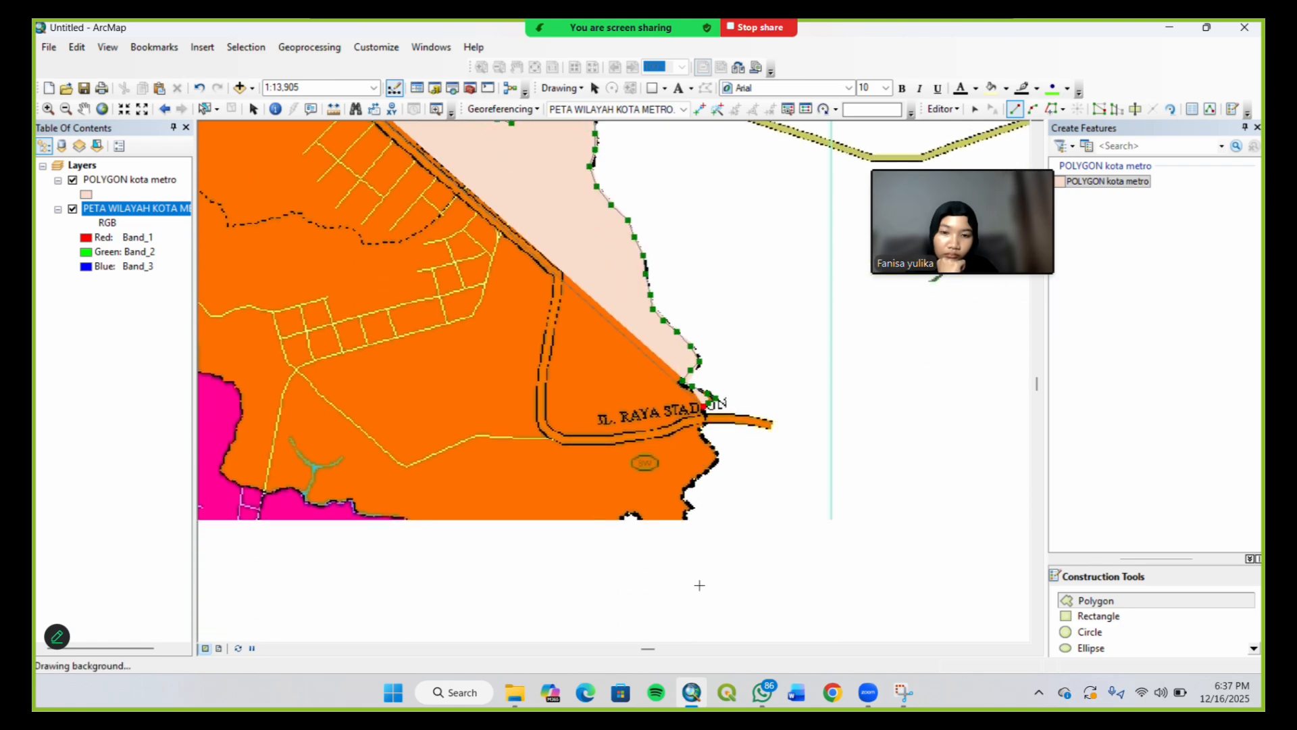
{"action": "key", "text": "Down"}
{"action": "key", "text": "Down"}
{"action": "key", "text": "Down"}
{"action": "key", "text": "Down"}
{"action": "key", "text": "Down"}
{"action": "key", "text": "Down"}
{"action": "key", "text": "Down"}
{"action": "key", "text": "Down"}
{"action": "key", "text": "Down"}
{"action": "key", "text": "Down"}
{"action": "key", "text": "Left"}
{"action": "key", "text": "Left"}
{"action": "key", "text": "Left"}
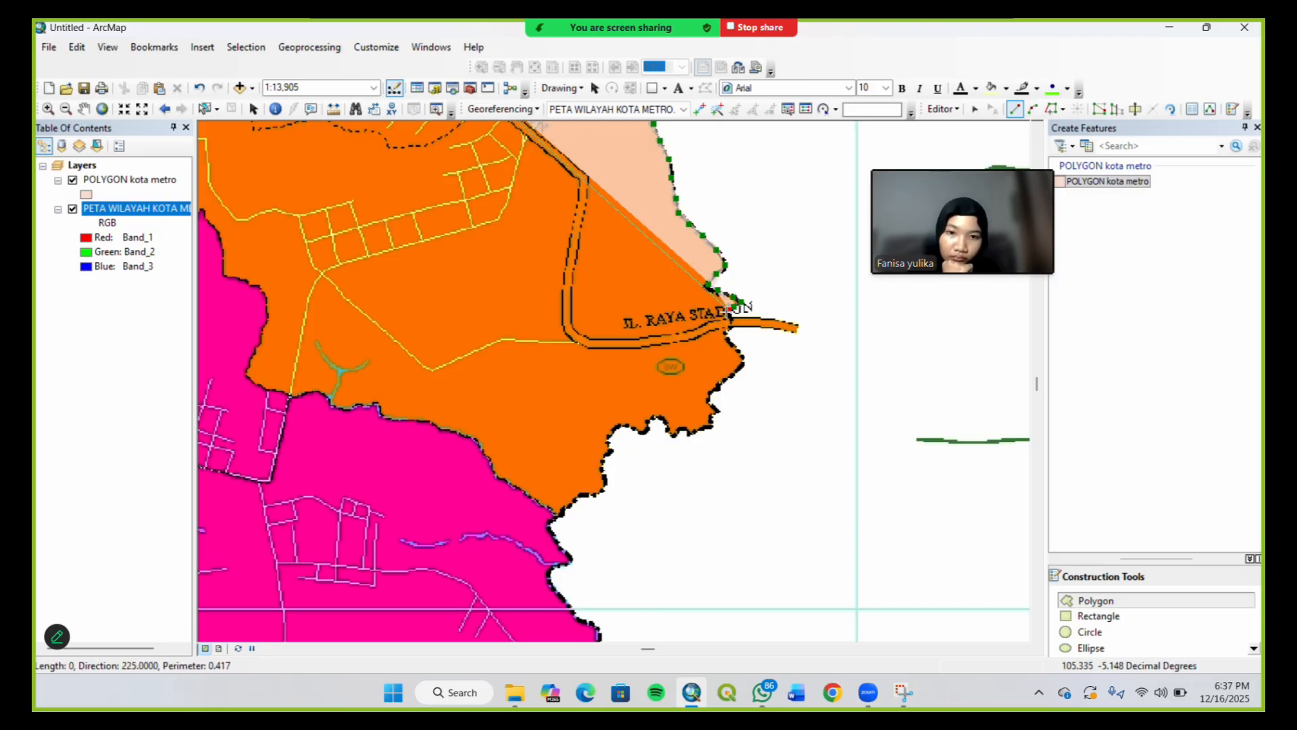
{"action": "left_click", "coordinate": [729, 320]}
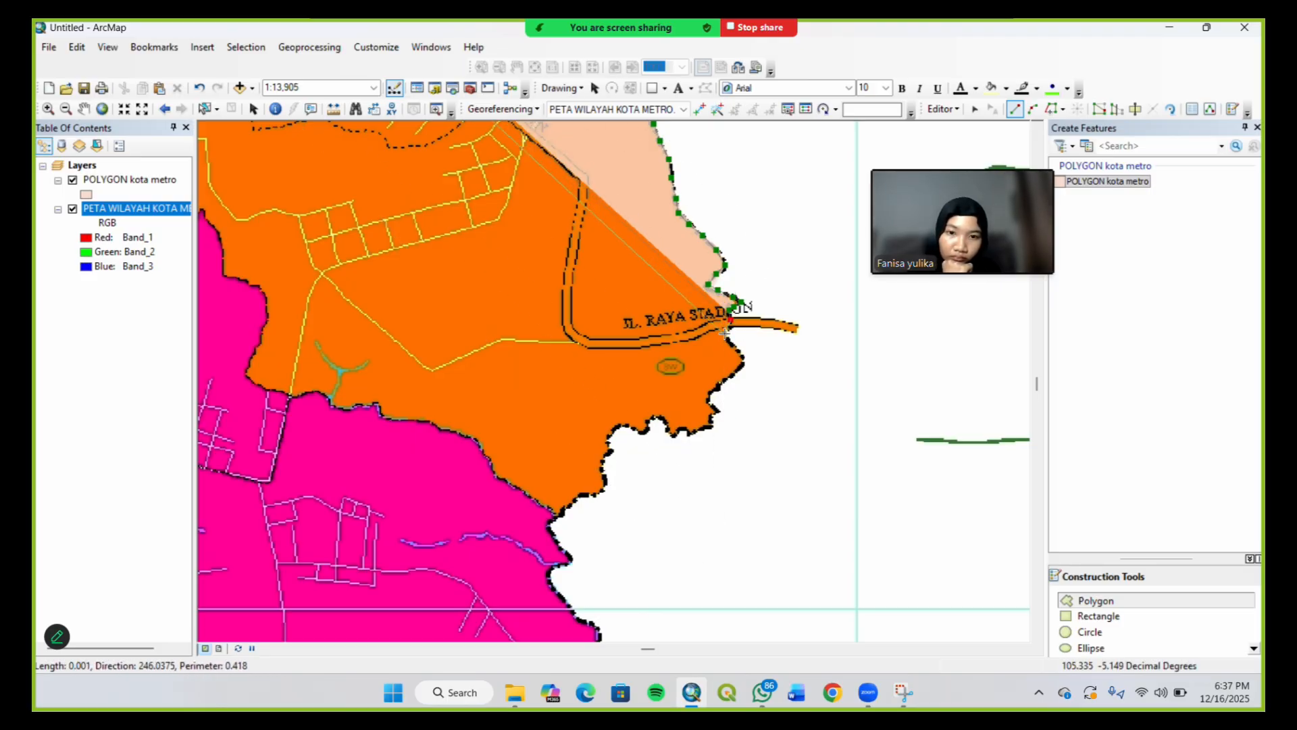
{"action": "left_click", "coordinate": [733, 348]}
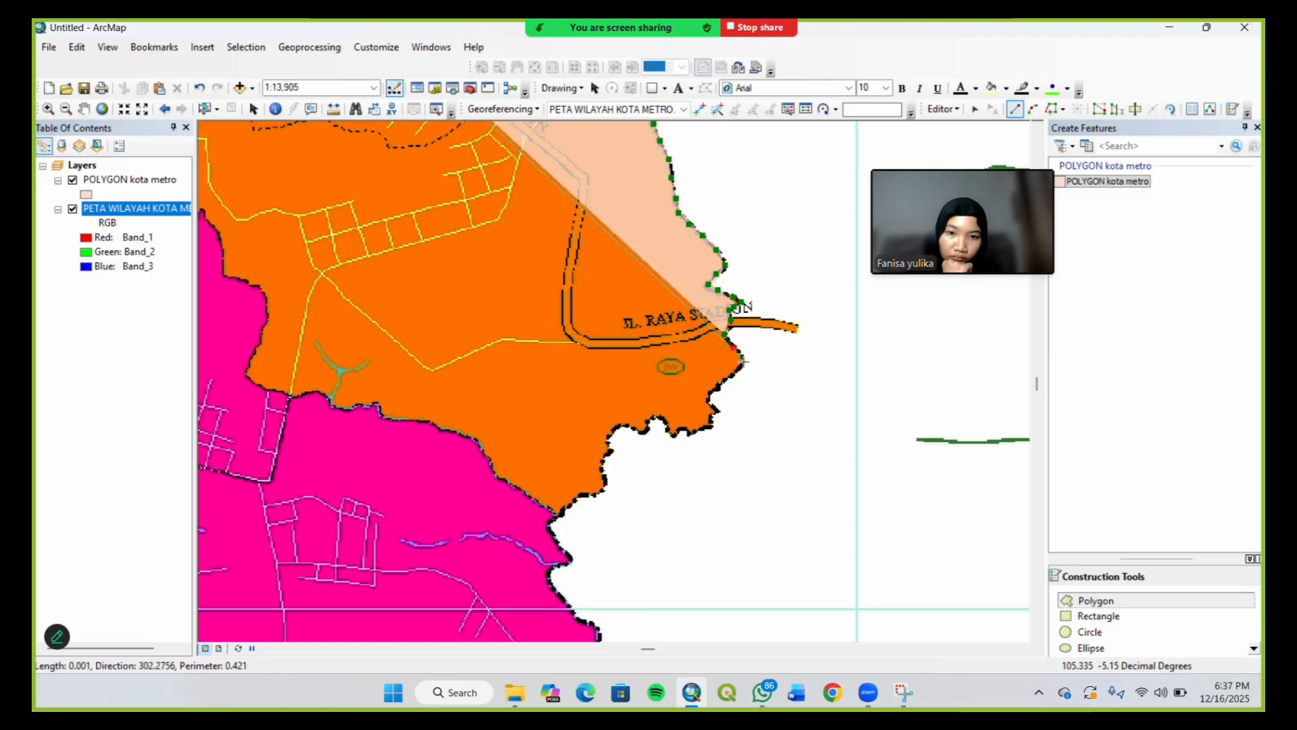
{"action": "left_click", "coordinate": [744, 362]}
{"action": "left_click", "coordinate": [733, 375]}
{"action": "left_click", "coordinate": [719, 390]}
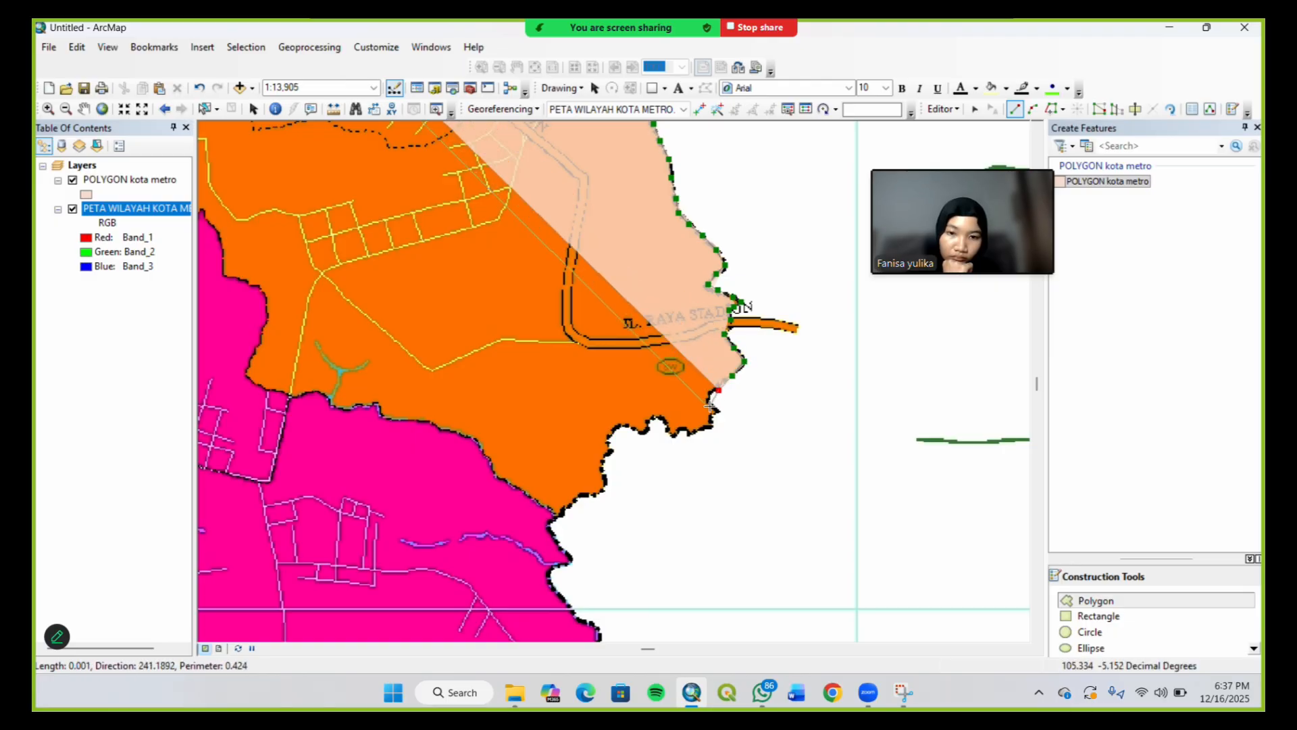
{"action": "left_click", "coordinate": [708, 395]}
{"action": "left_click", "coordinate": [715, 410]}
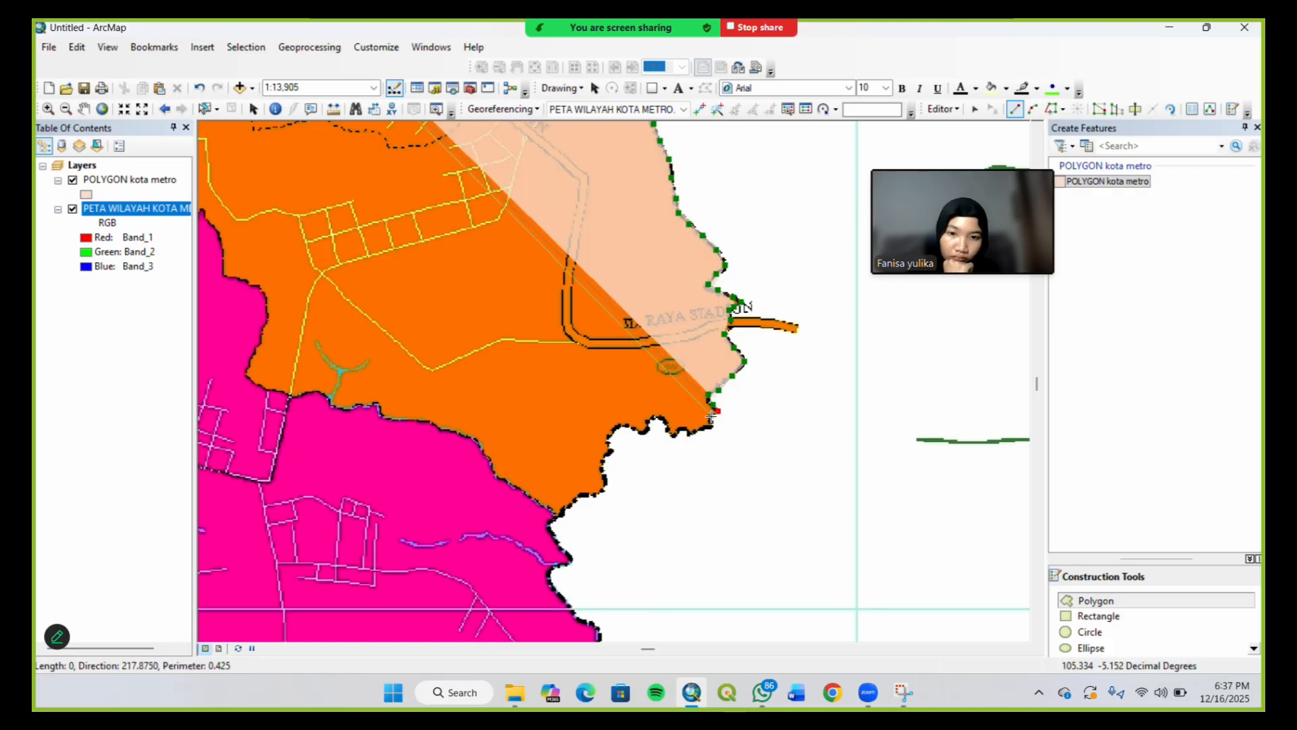
{"action": "left_click", "coordinate": [711, 426]}
{"action": "left_click", "coordinate": [703, 427]}
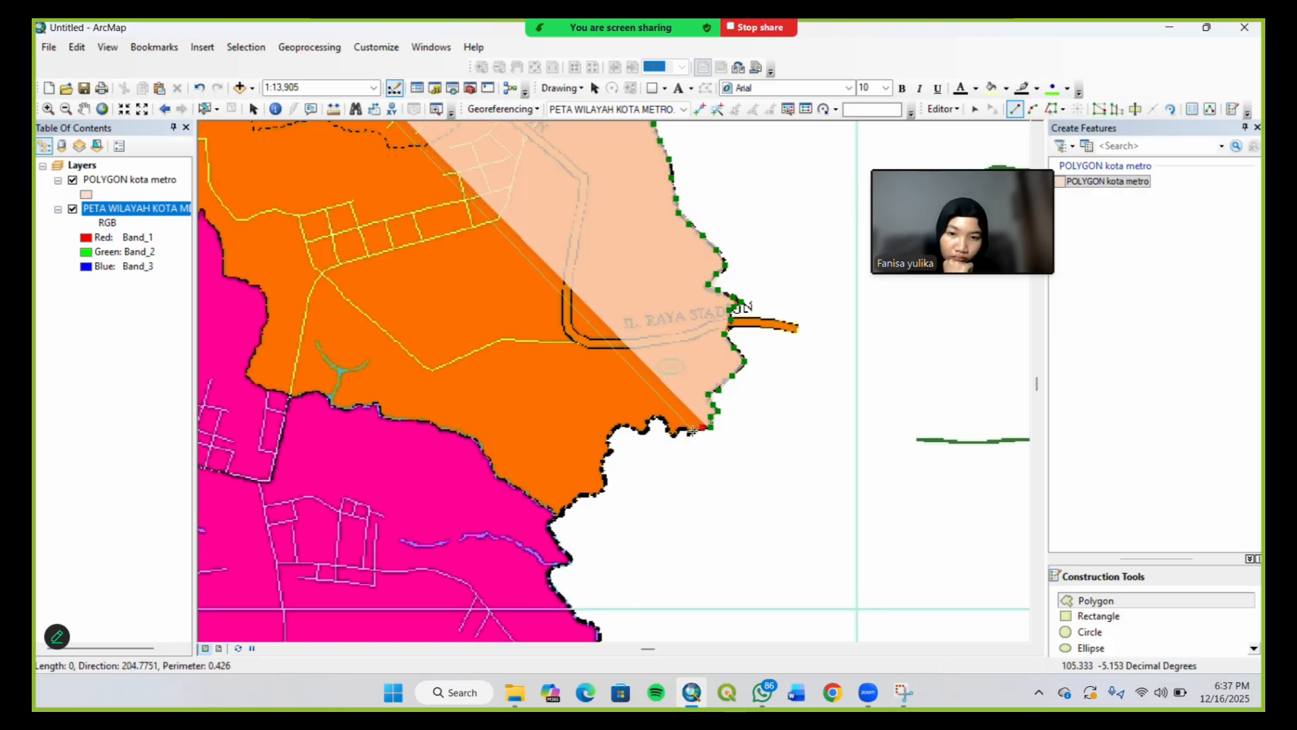
Trace the scalloped southern edge of the orange district west to the corner where the boundary turns south
{"action": "left_click", "coordinate": [690, 434]}
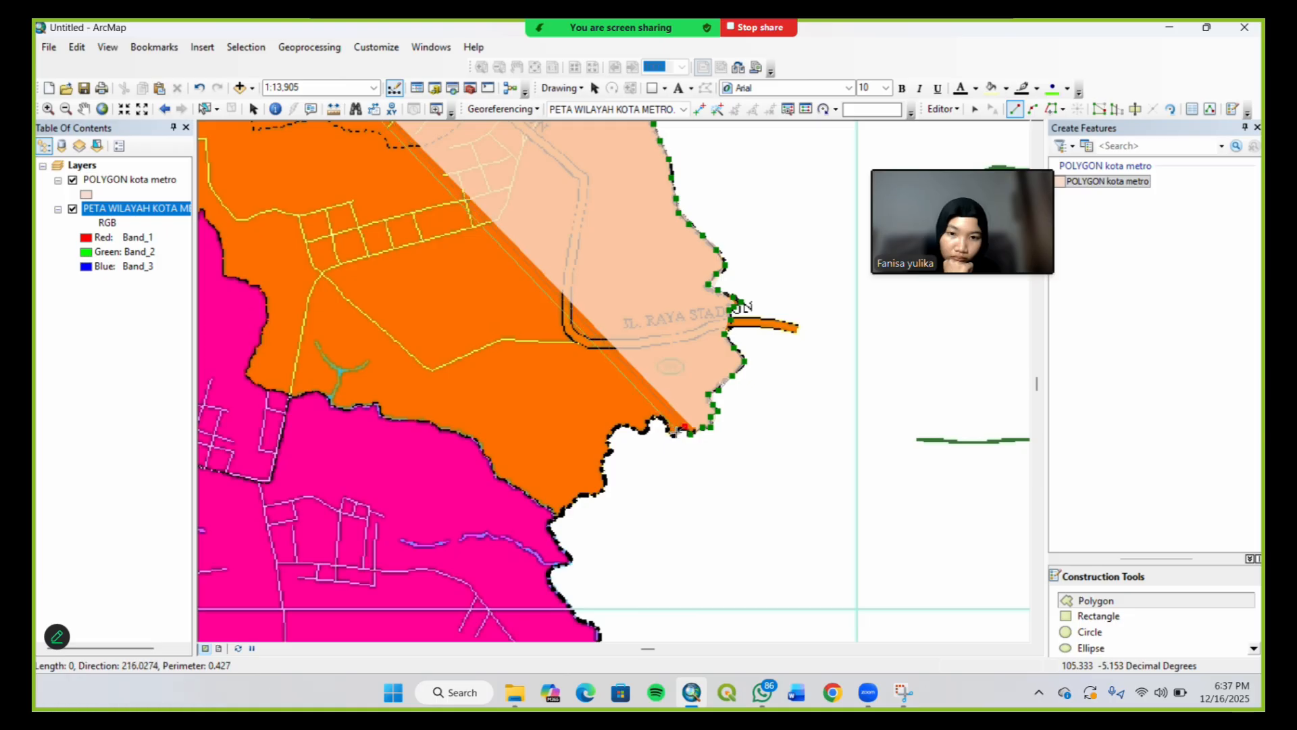
{"action": "left_click", "coordinate": [669, 429]}
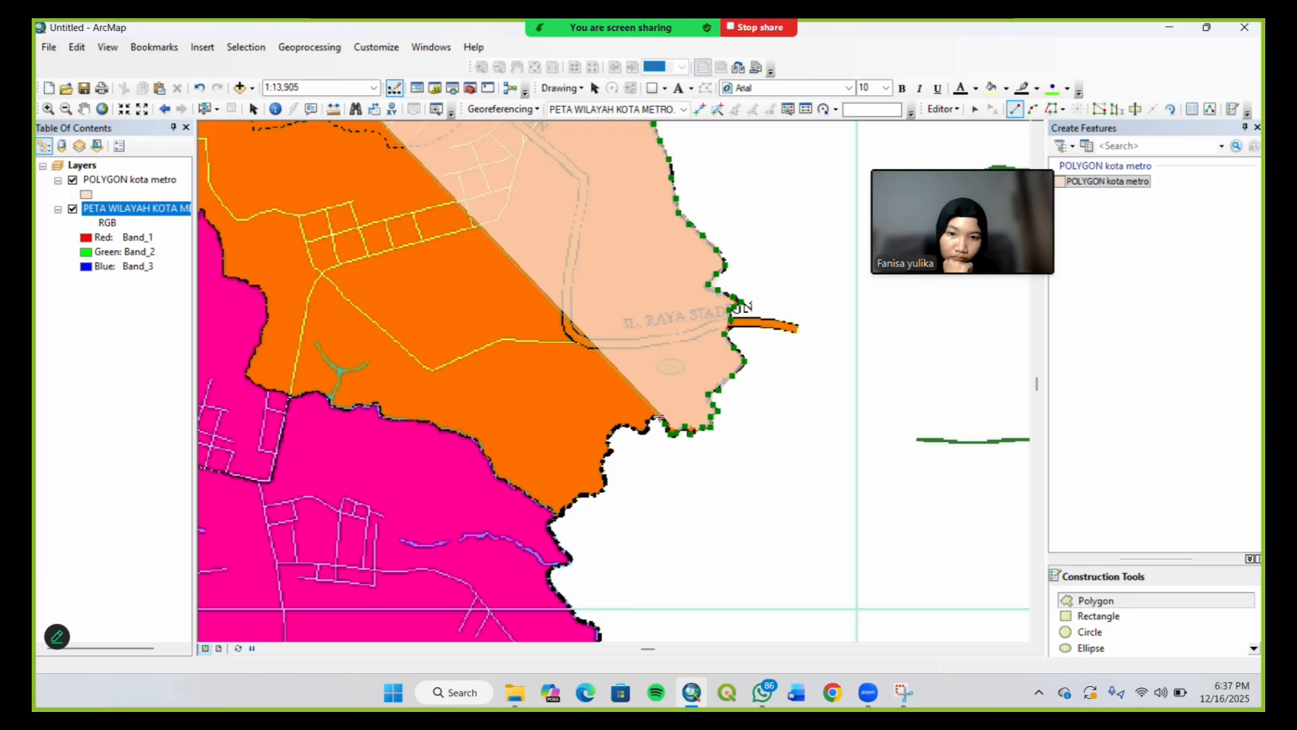
{"action": "left_click", "coordinate": [649, 417]}
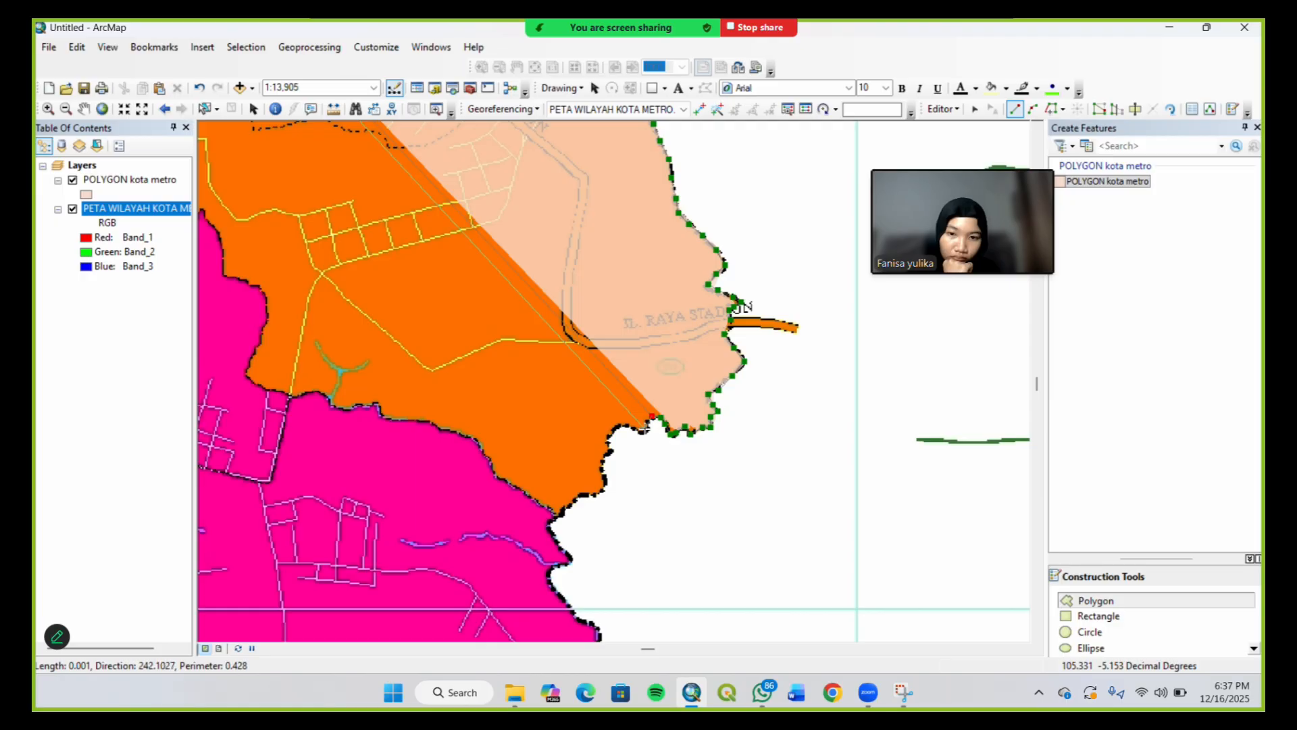
{"action": "left_click", "coordinate": [645, 430]}
{"action": "left_click", "coordinate": [641, 432]}
{"action": "left_click", "coordinate": [625, 427]}
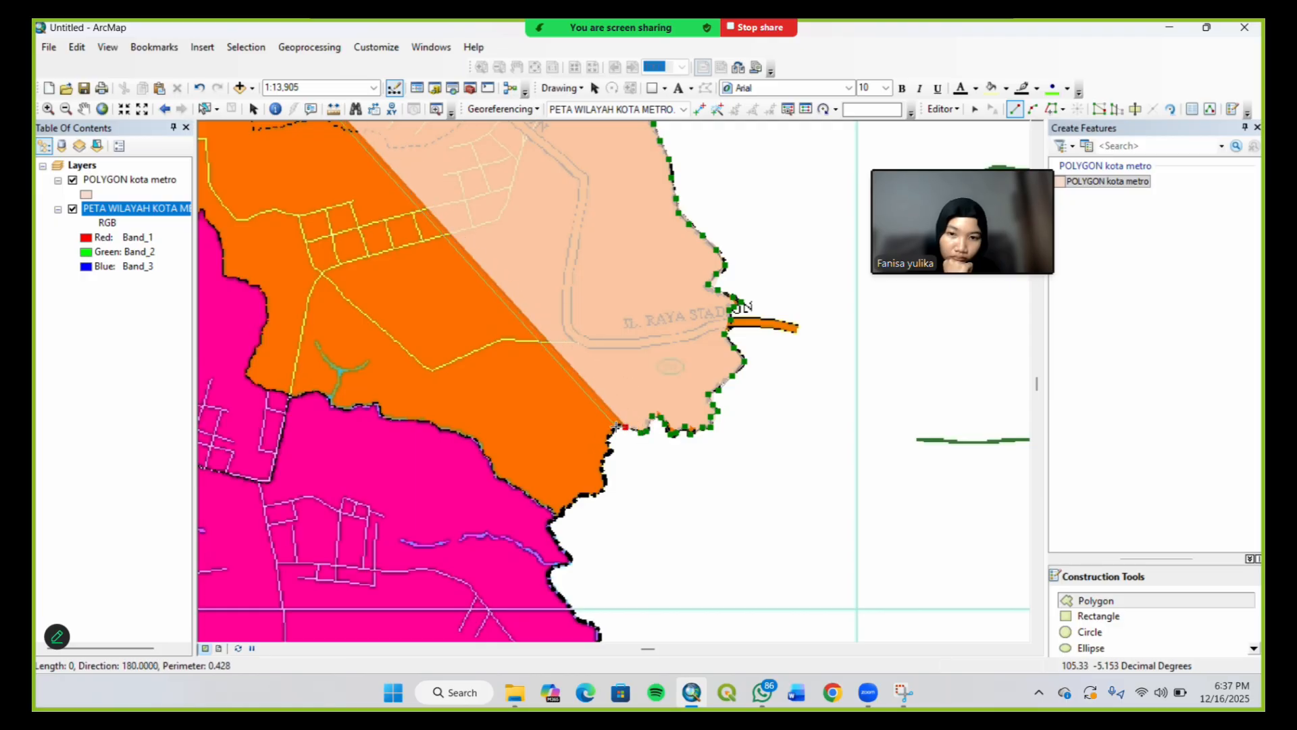
{"action": "left_click", "coordinate": [615, 427]}
Extend the polygon south and southwest along the orange district's edge to its junction with the magenta district
{"action": "left_click", "coordinate": [609, 447]}
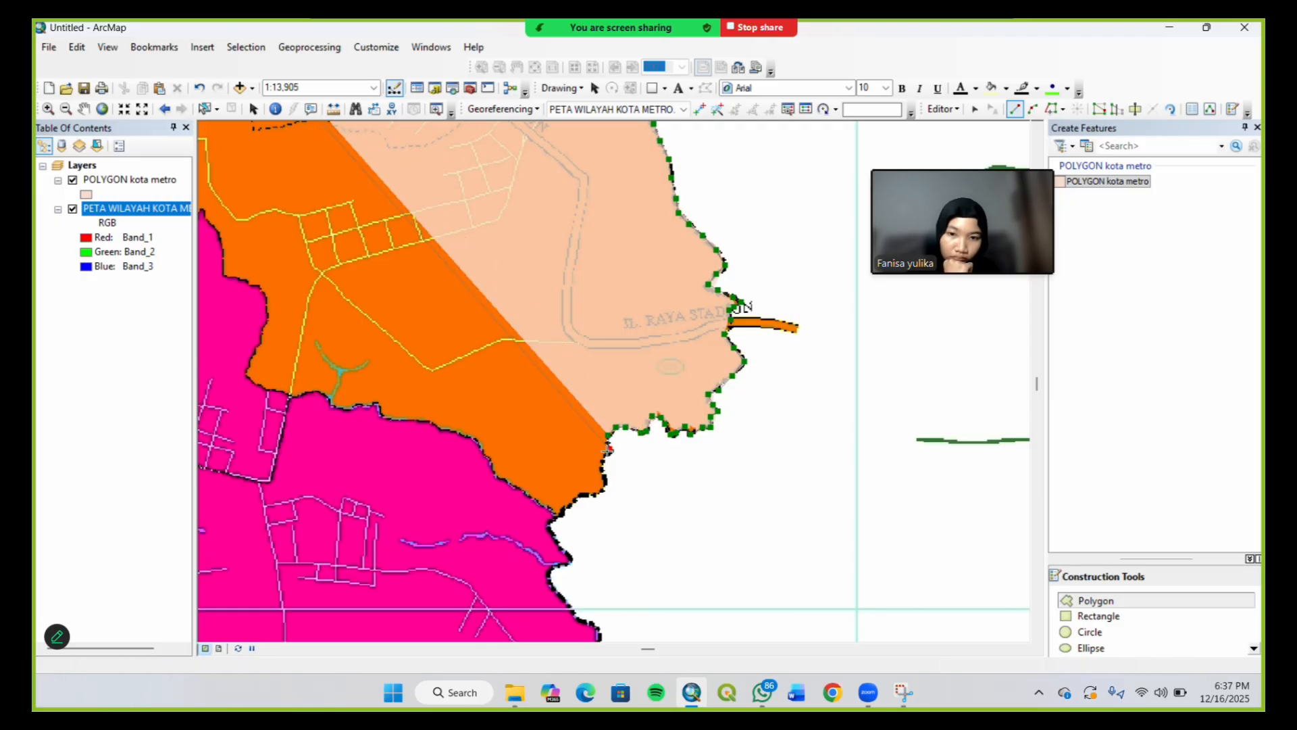
{"action": "left_click", "coordinate": [604, 471]}
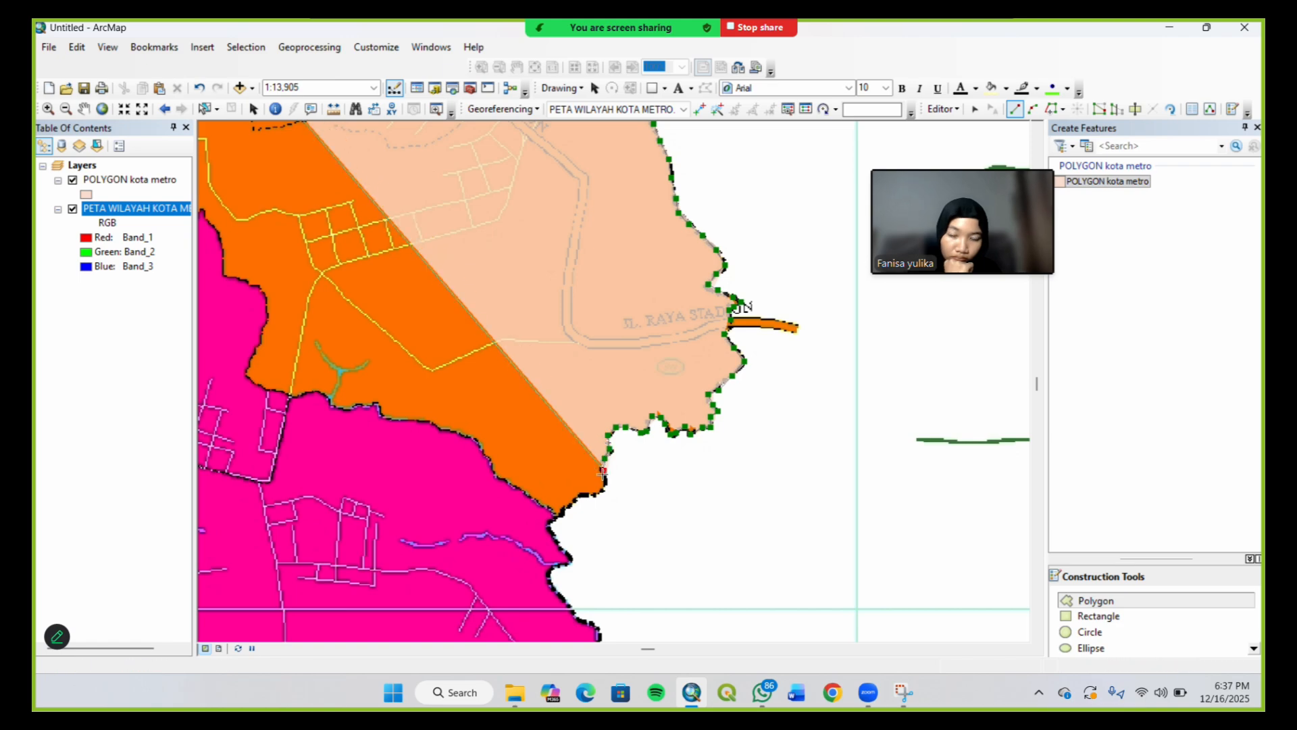
{"action": "left_click", "coordinate": [601, 492]}
{"action": "left_click", "coordinate": [593, 495]}
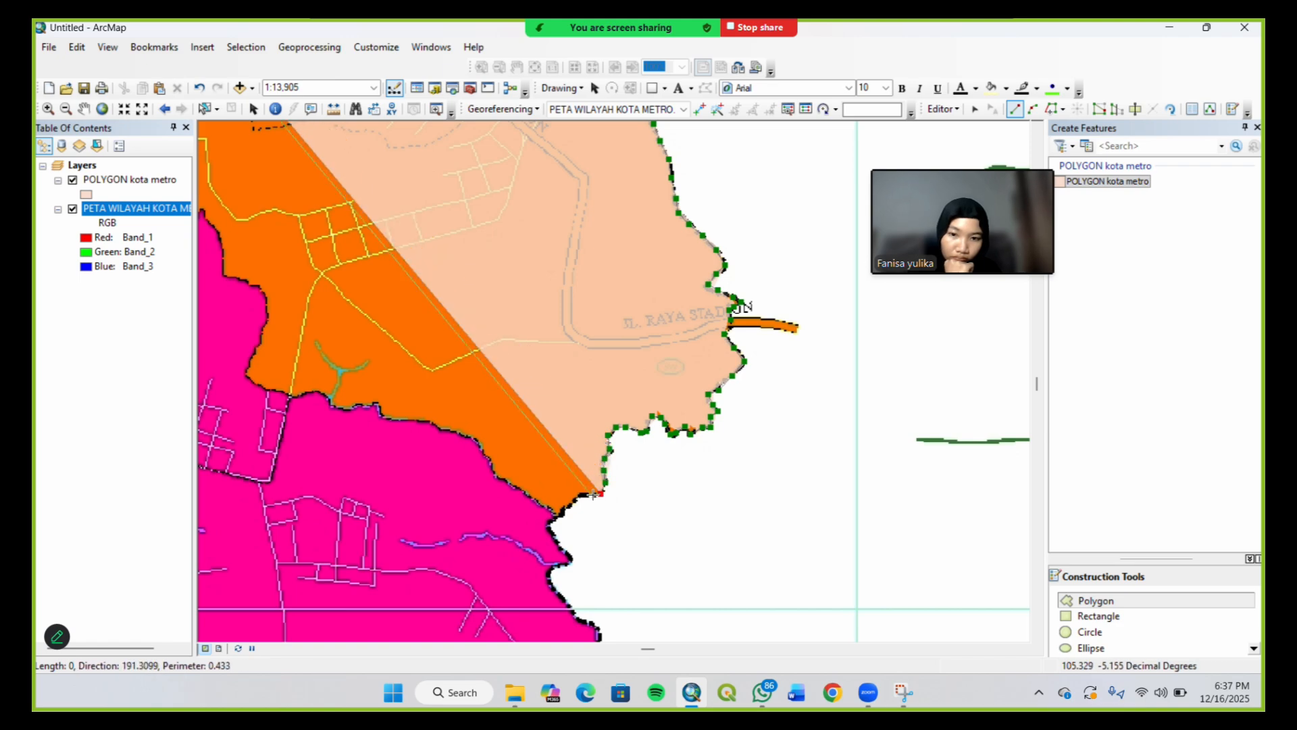
{"action": "left_click", "coordinate": [583, 499]}
{"action": "left_click", "coordinate": [571, 505]}
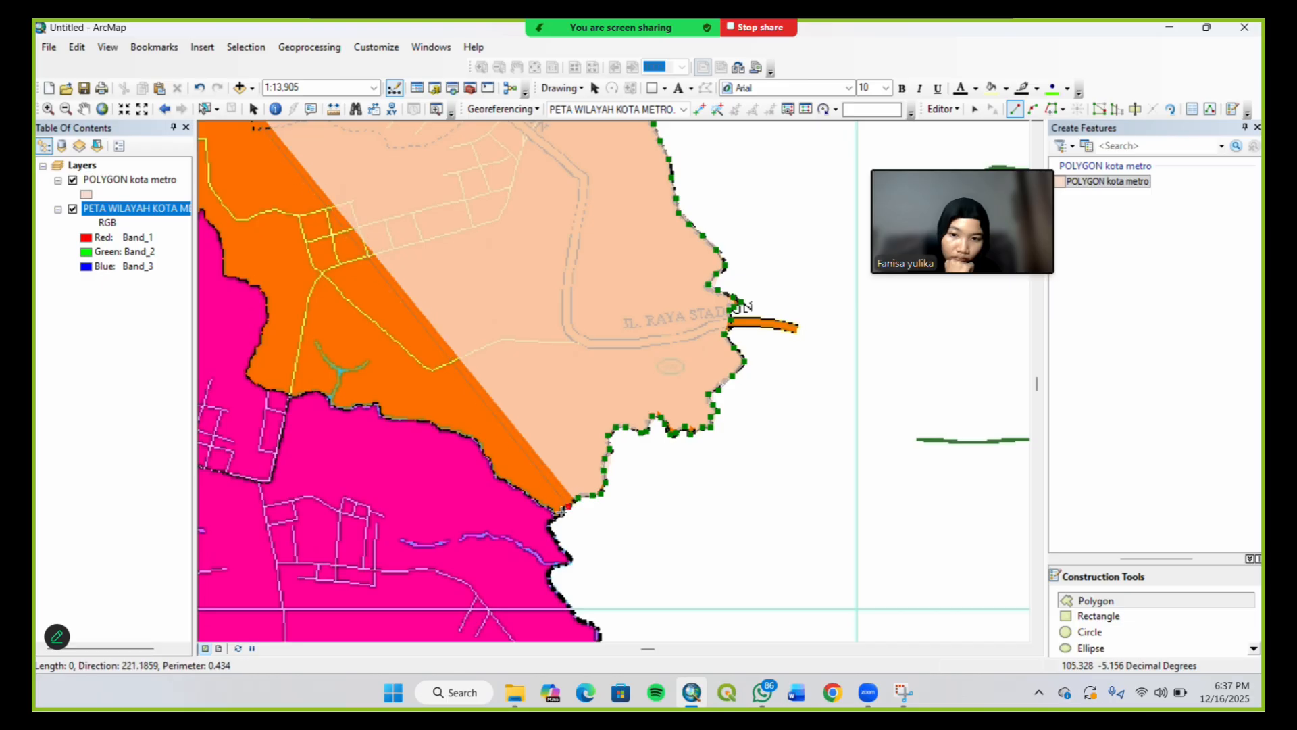
{"action": "left_click", "coordinate": [560, 513]}
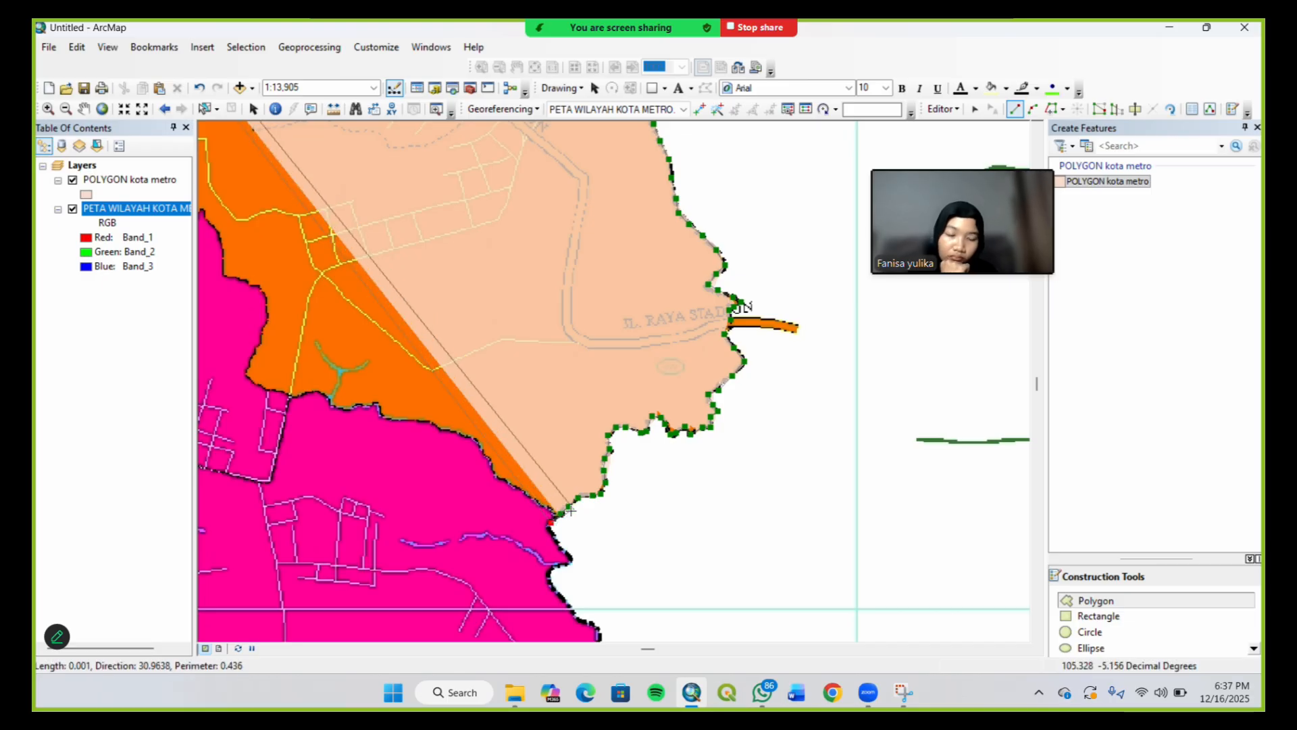
Continue the polygon south along the magenta district's eastern edge, around the small tip at the stream and into the notch below it
{"action": "key", "text": "Down"}
{"action": "key", "text": "Down"}
{"action": "key", "text": "Down"}
{"action": "key", "text": "Down"}
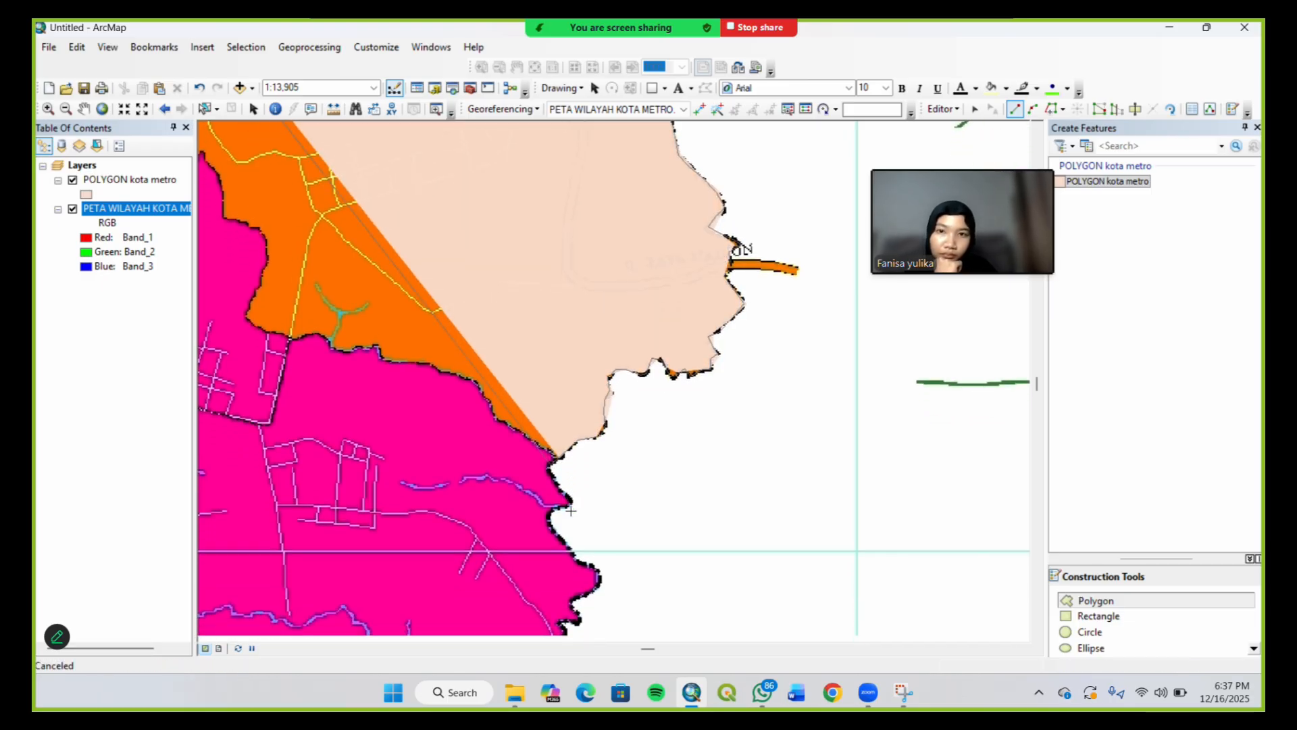
{"action": "key", "text": "Down"}
{"action": "key", "text": "Down"}
{"action": "key", "text": "Down"}
{"action": "key", "text": "Down"}
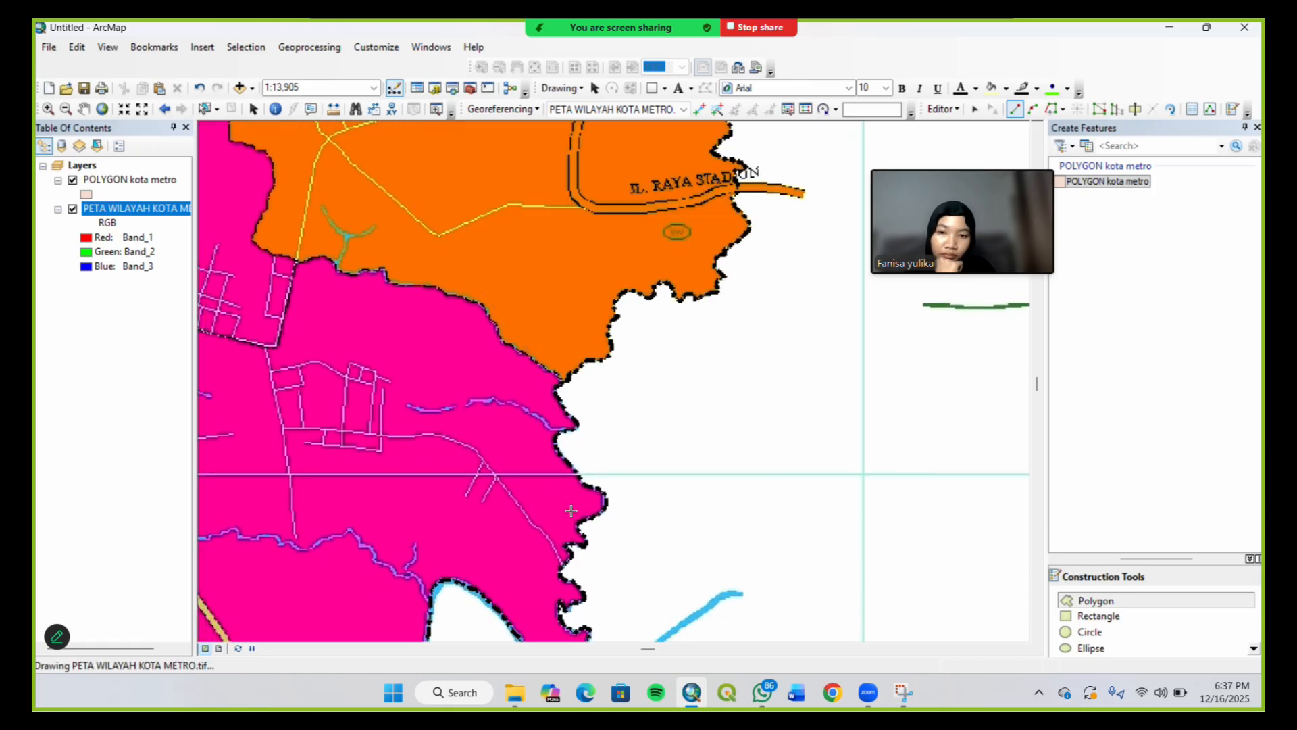
{"action": "key", "text": "Left"}
{"action": "key", "text": "Left"}
{"action": "key", "text": "Left"}
{"action": "key", "text": "Down"}
{"action": "key", "text": "Left"}
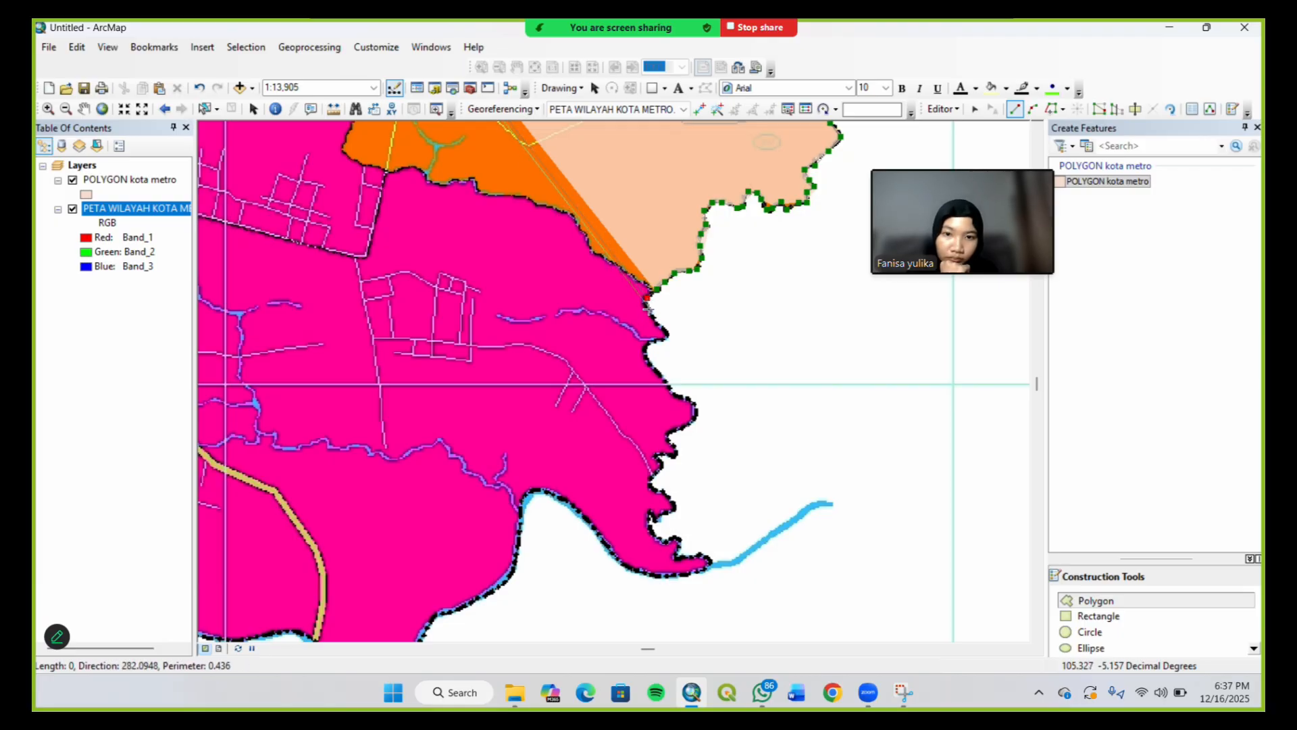
{"action": "left_click", "coordinate": [654, 321]}
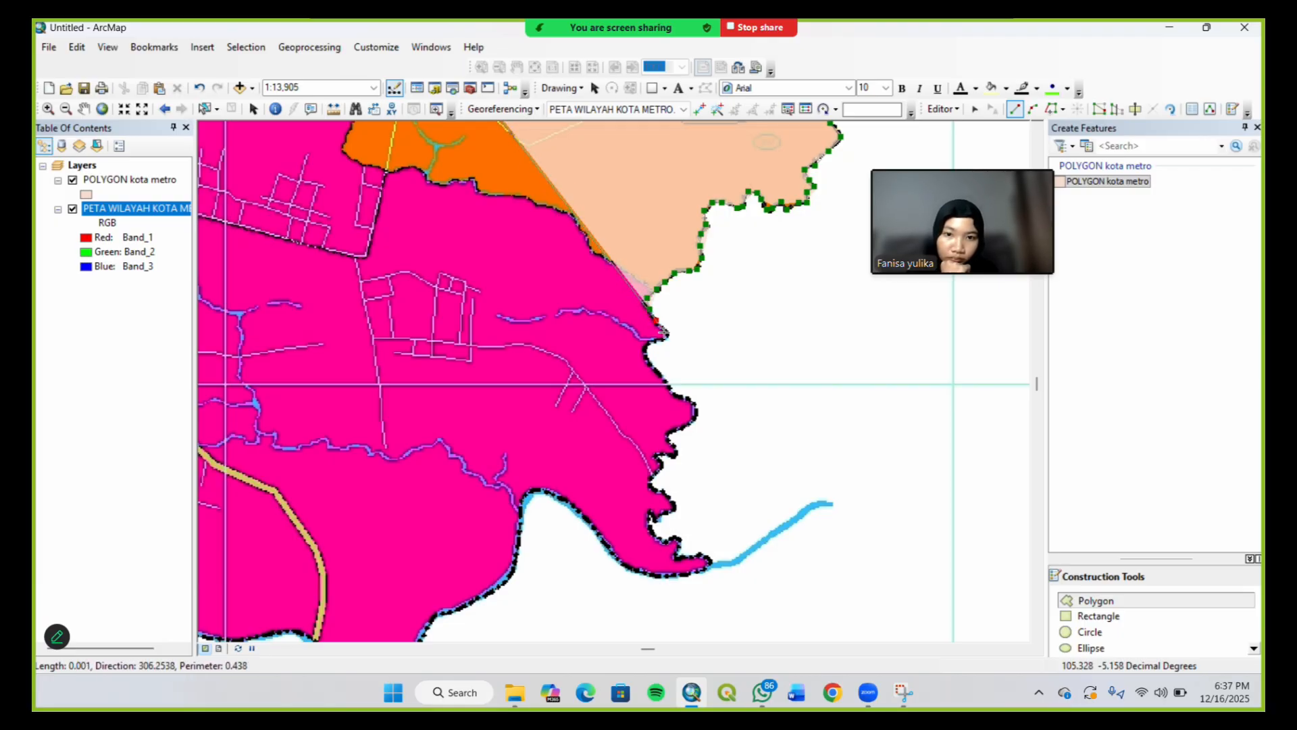
{"action": "left_click", "coordinate": [663, 331]}
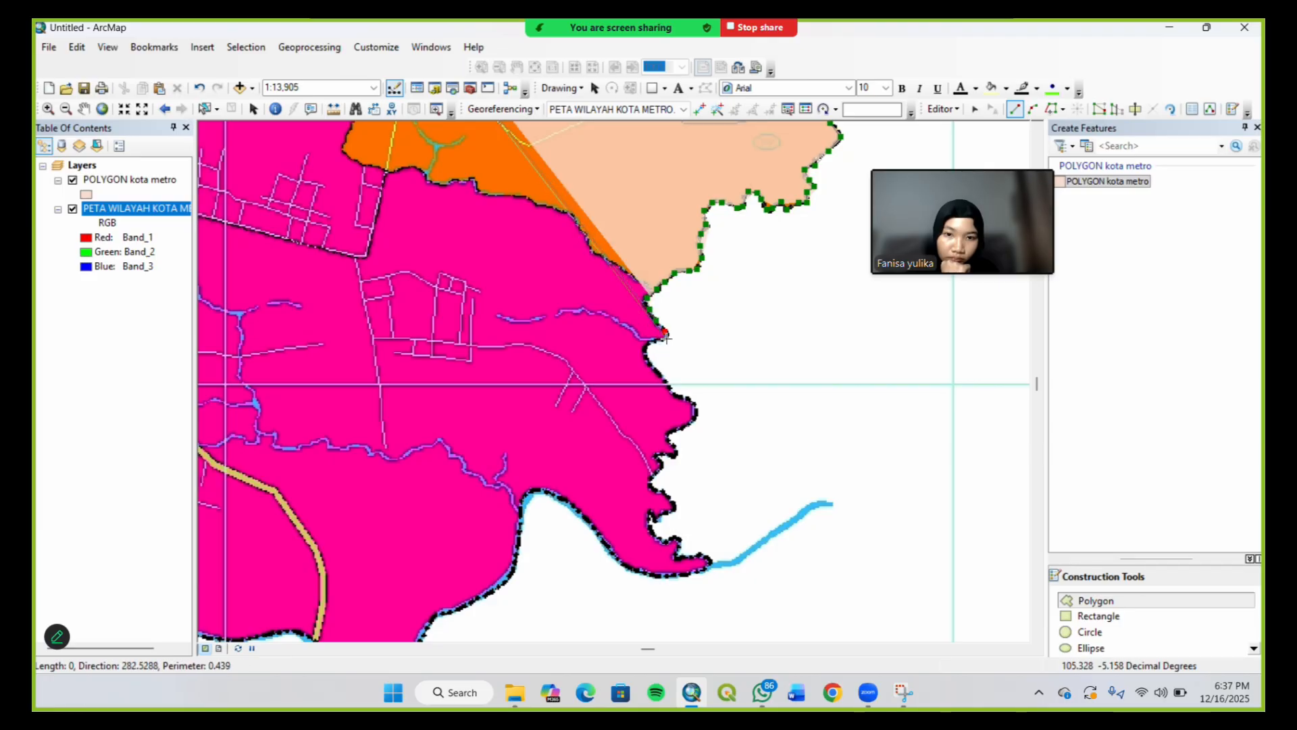
{"action": "double_click", "coordinate": [646, 342]}
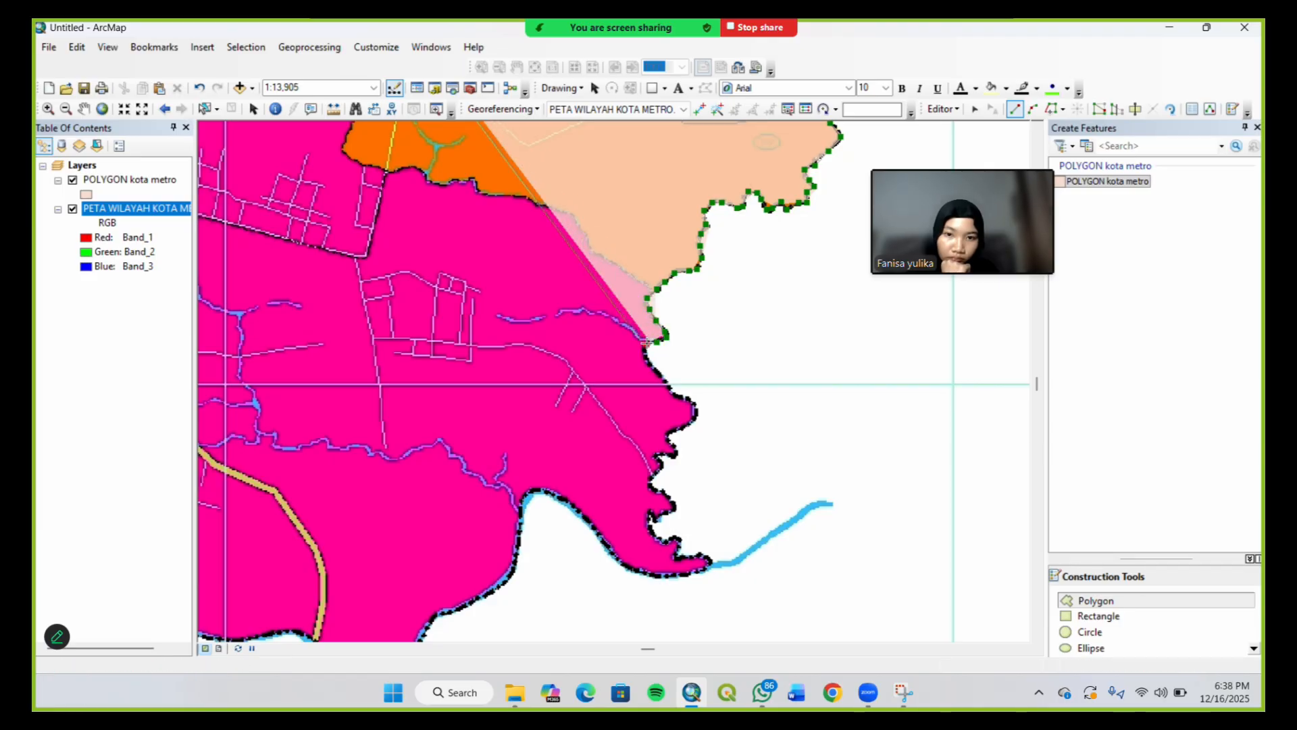
{"action": "left_click", "coordinate": [645, 358]}
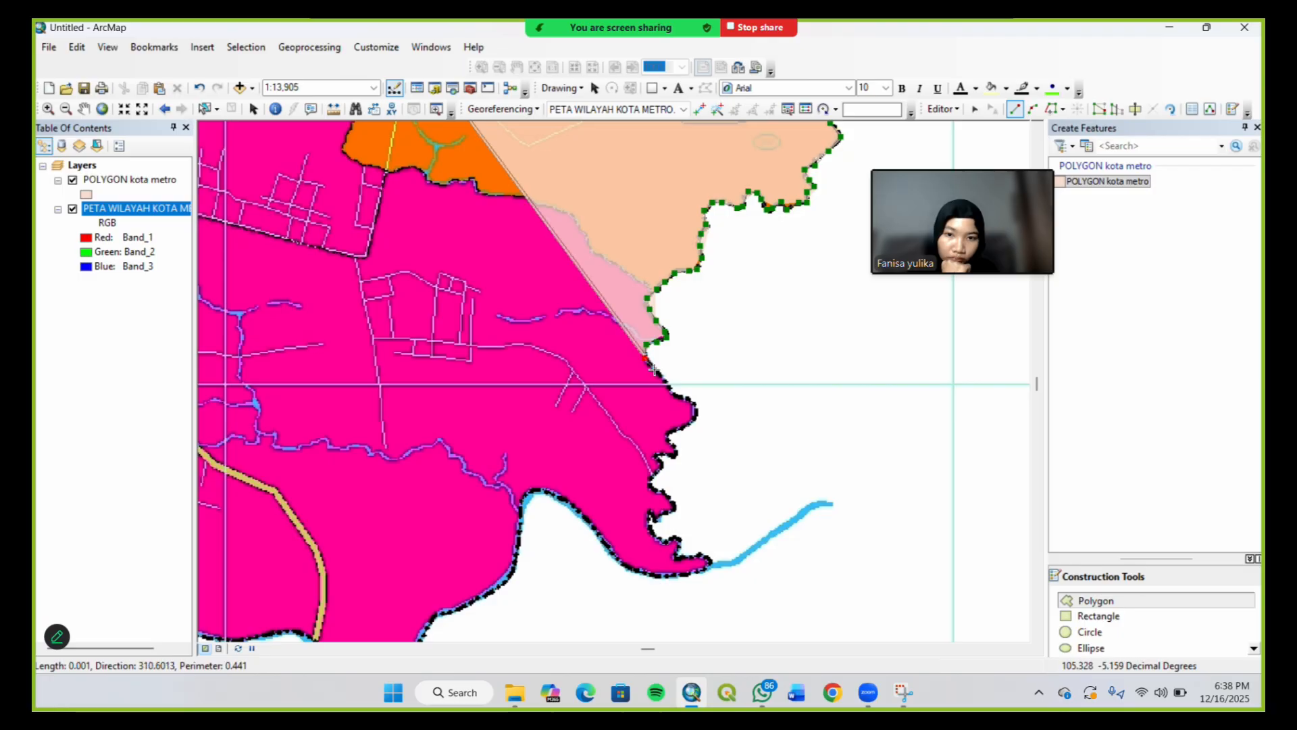
Trace the magenta edge southeast around the rounded bulge, then back southwest through the indentations to the end of the local road
{"action": "left_click", "coordinate": [676, 396]}
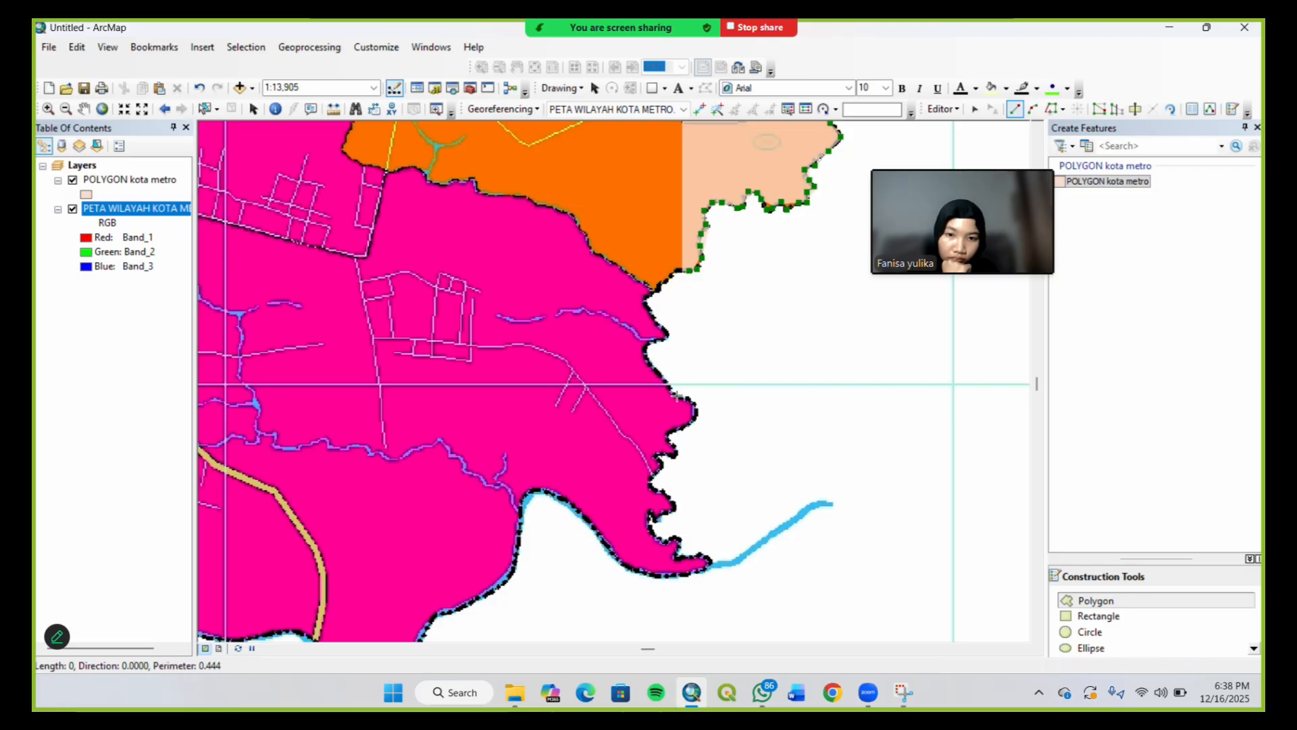
{"action": "left_click", "coordinate": [689, 400]}
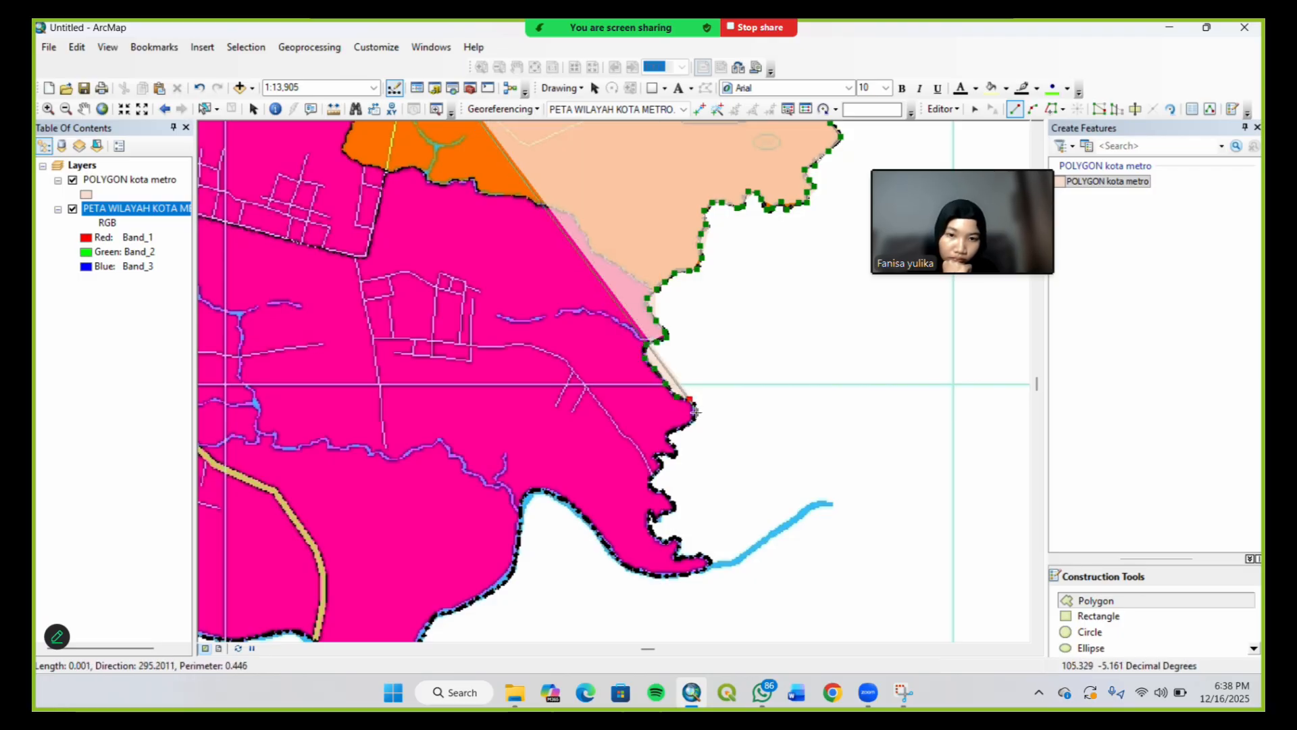
{"action": "left_click", "coordinate": [687, 426]}
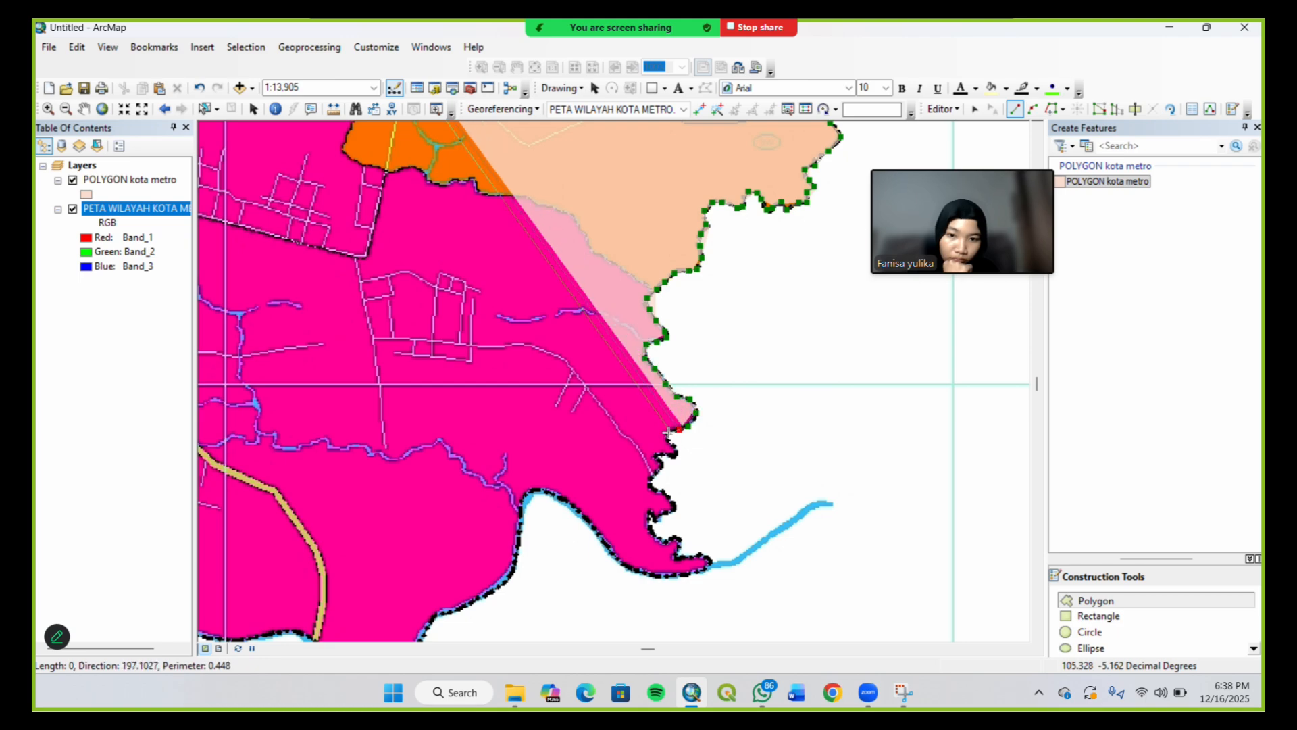
{"action": "left_click", "coordinate": [674, 446]}
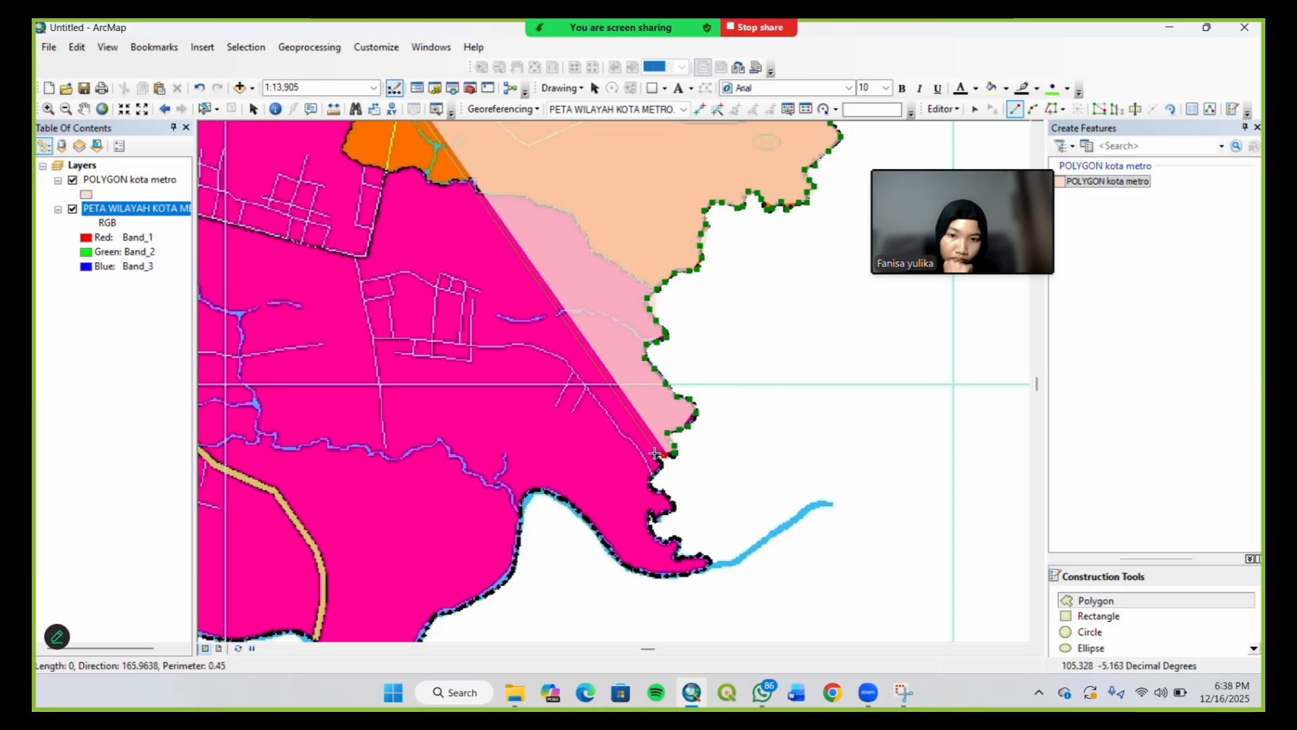
{"action": "left_click", "coordinate": [658, 457]}
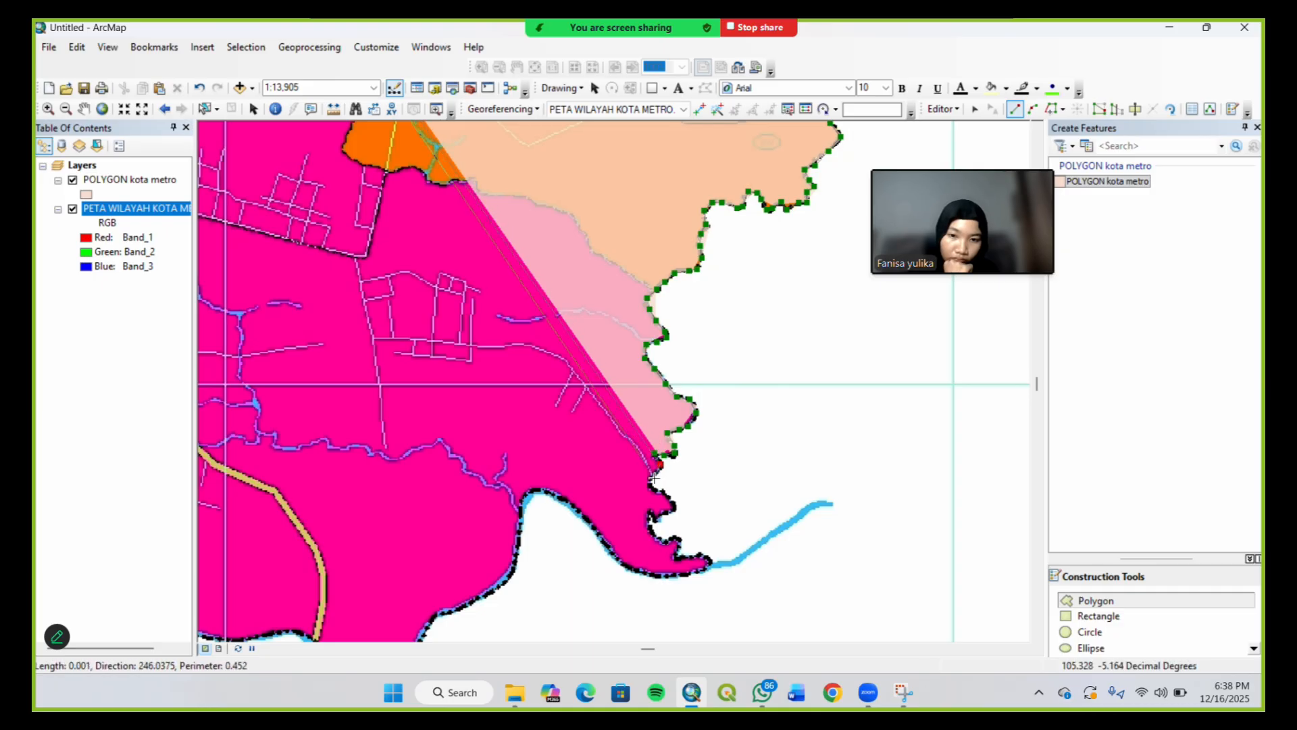
{"action": "left_click", "coordinate": [650, 478]}
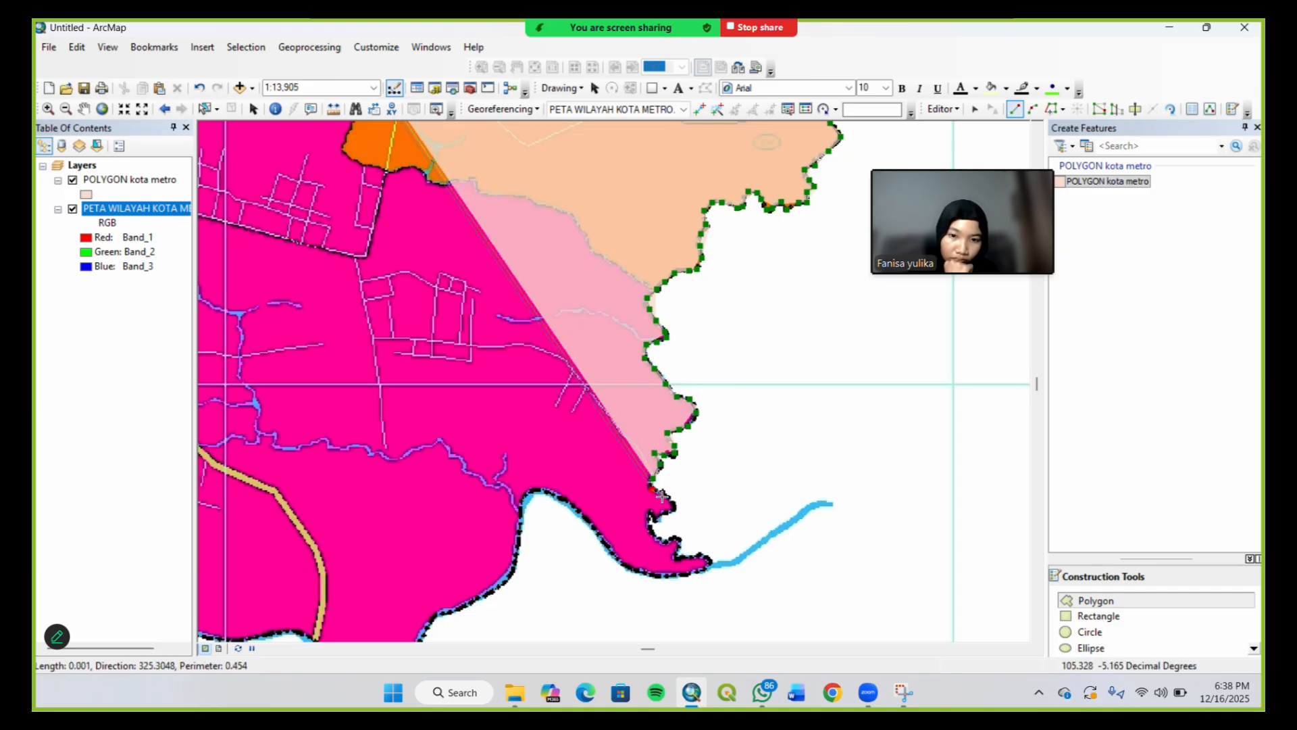
Trace around the next two small lobes and the notch between them, redoing the misplaced vertex along the magenta edge
{"action": "left_click", "coordinate": [663, 492]}
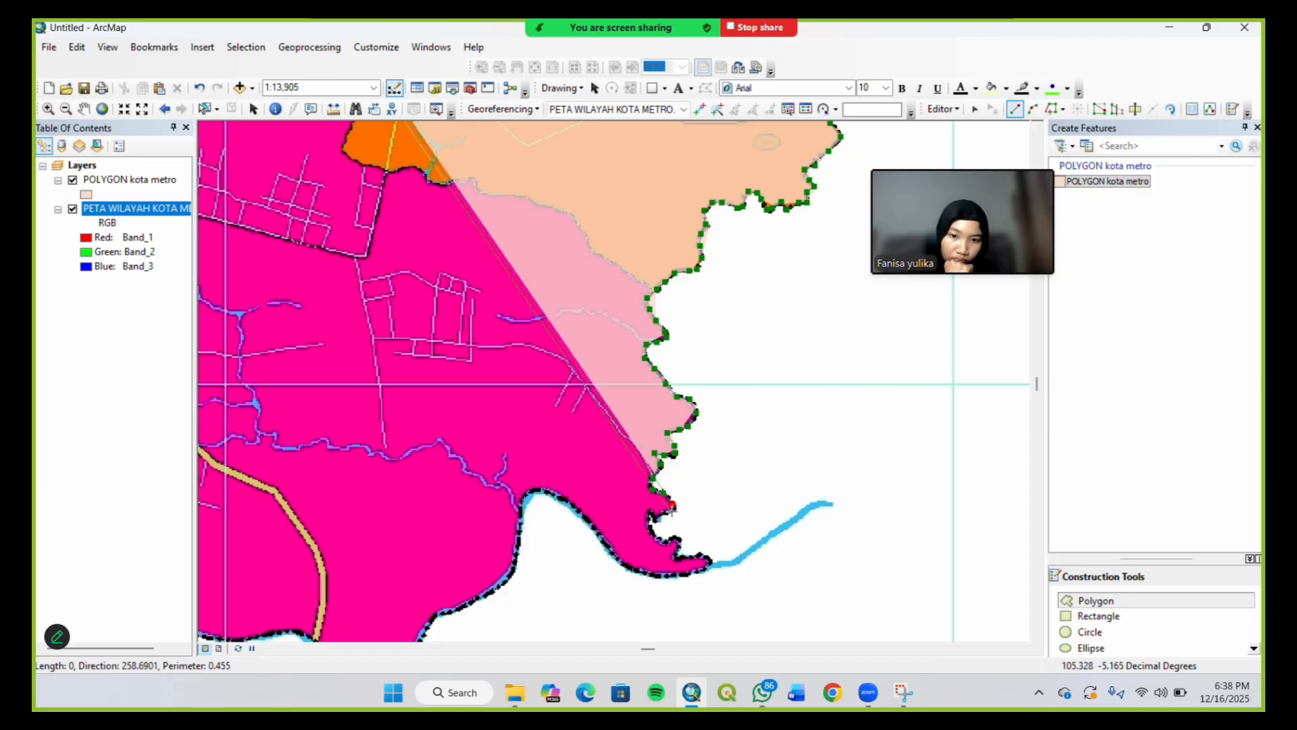
{"action": "left_click", "coordinate": [651, 517]}
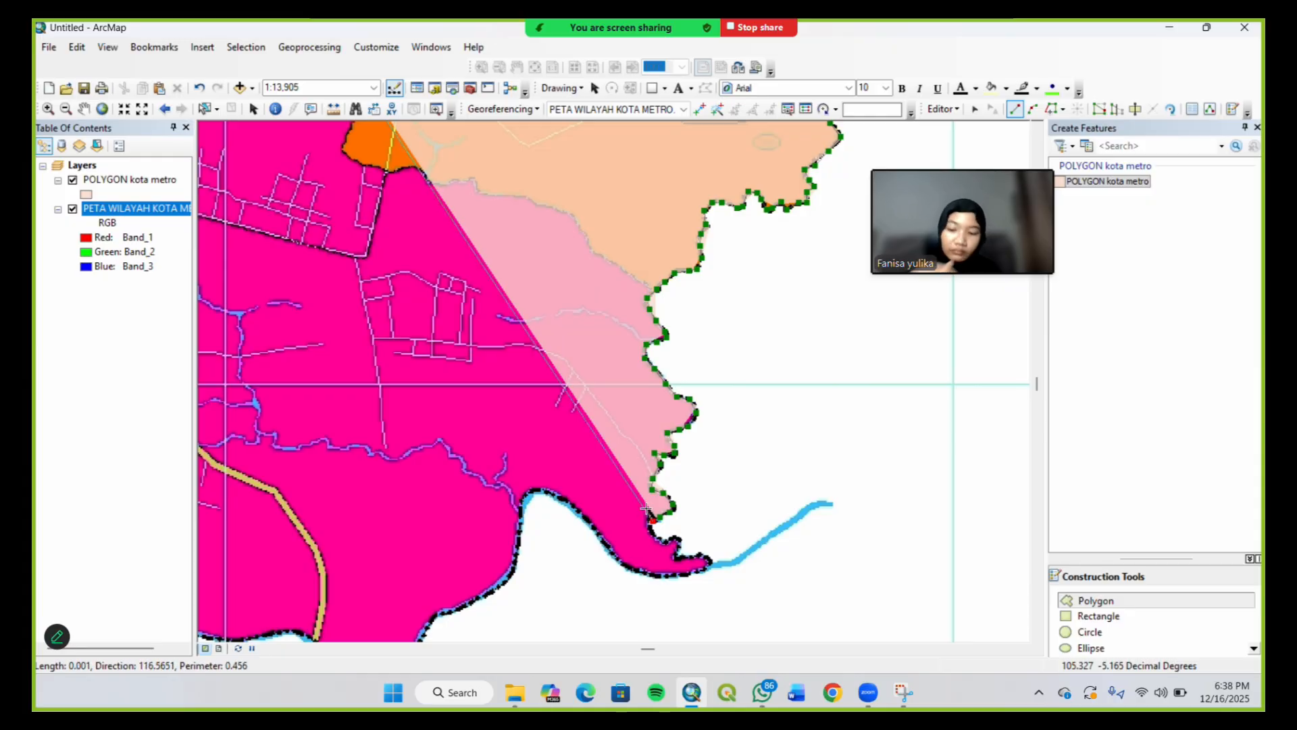
{"action": "key", "text": "ctrl+z"}
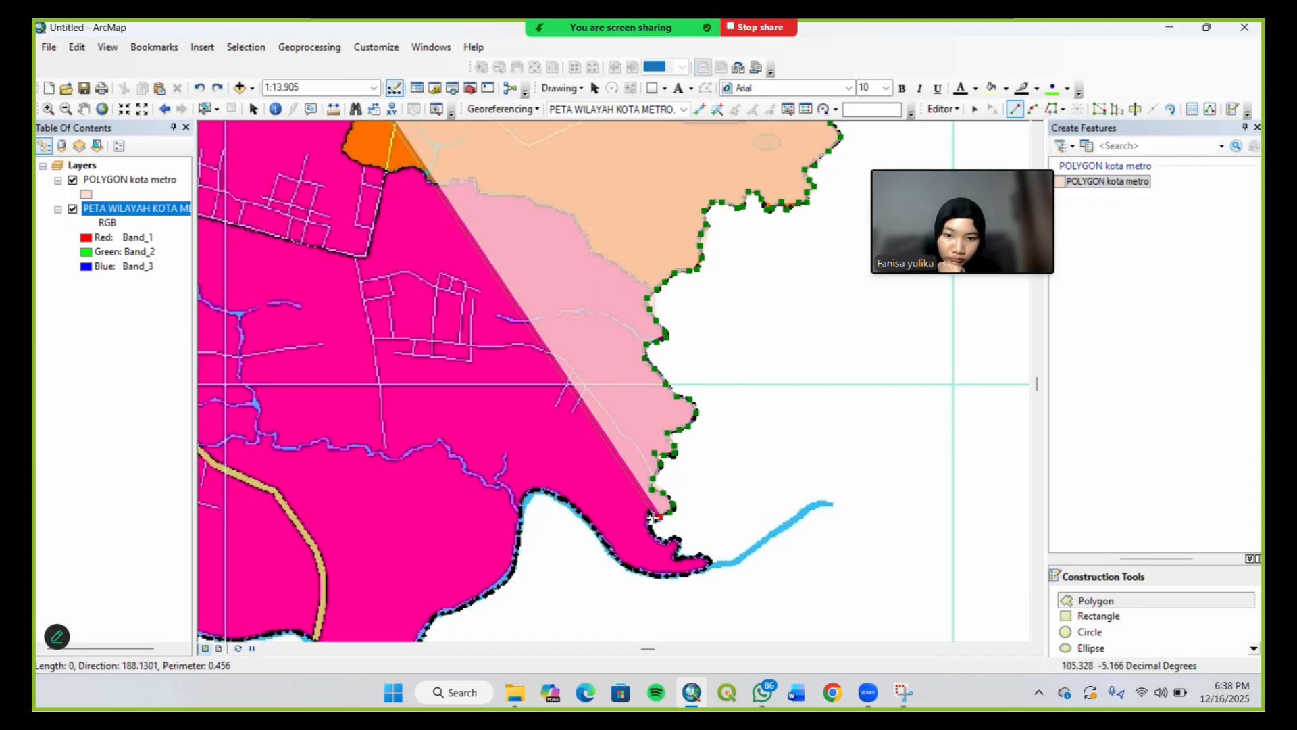
{"action": "left_click", "coordinate": [650, 512]}
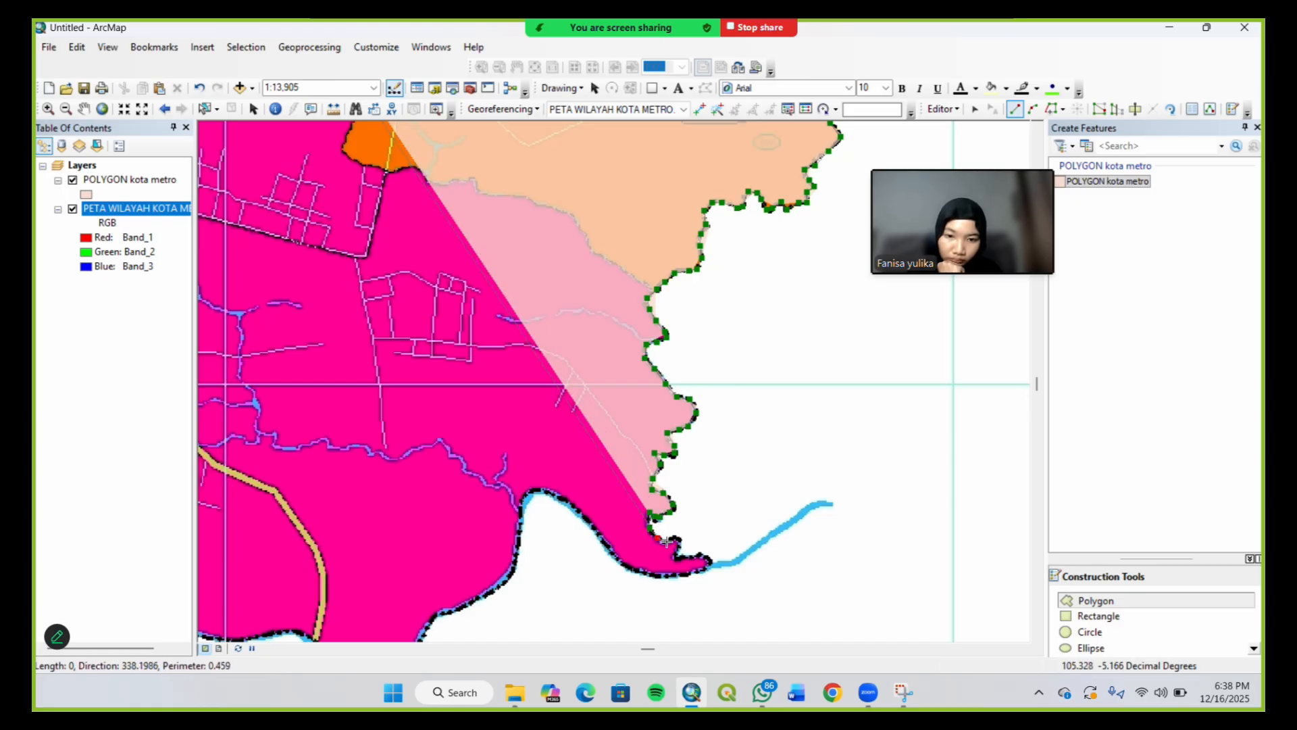
{"action": "double_click", "coordinate": [665, 541]}
{"action": "left_click", "coordinate": [677, 536]}
{"action": "left_click", "coordinate": [678, 542]}
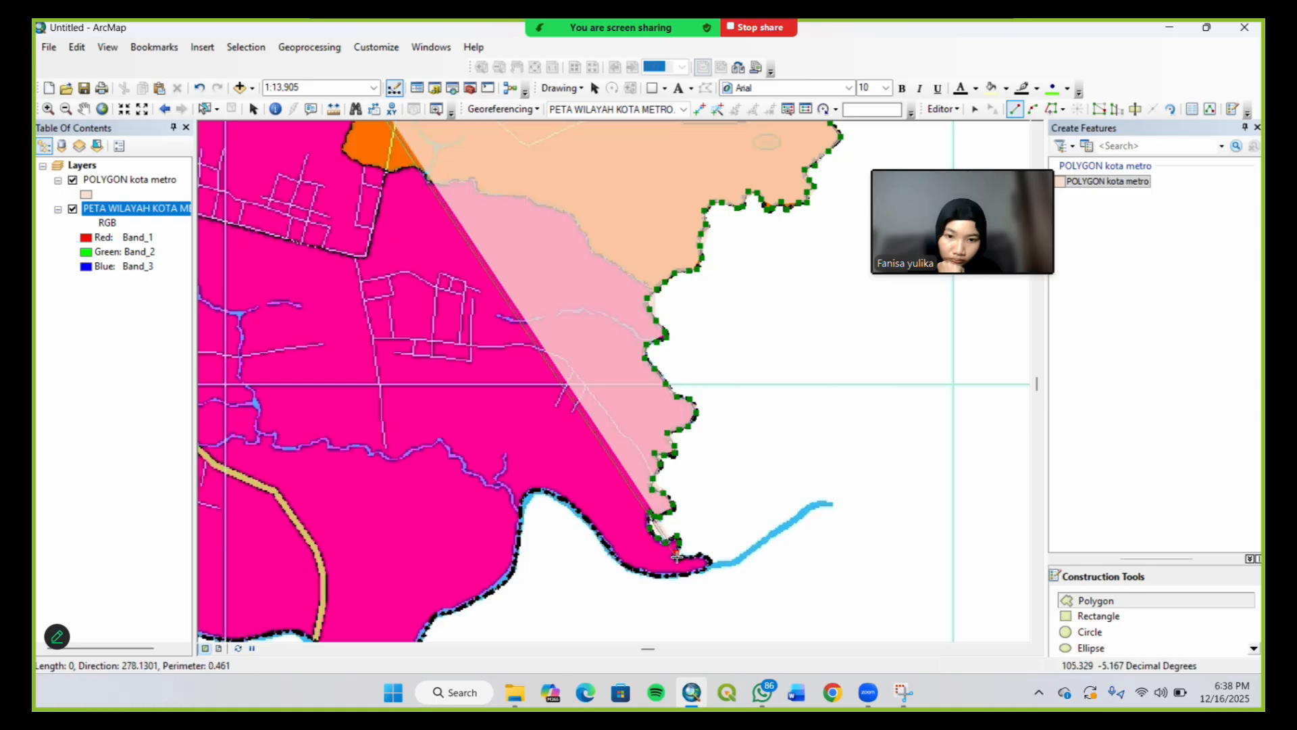
Extend the polygon around the magenta district's southeastern tip beside the blue river branch and west along its rounded underside
{"action": "left_click", "coordinate": [692, 555]}
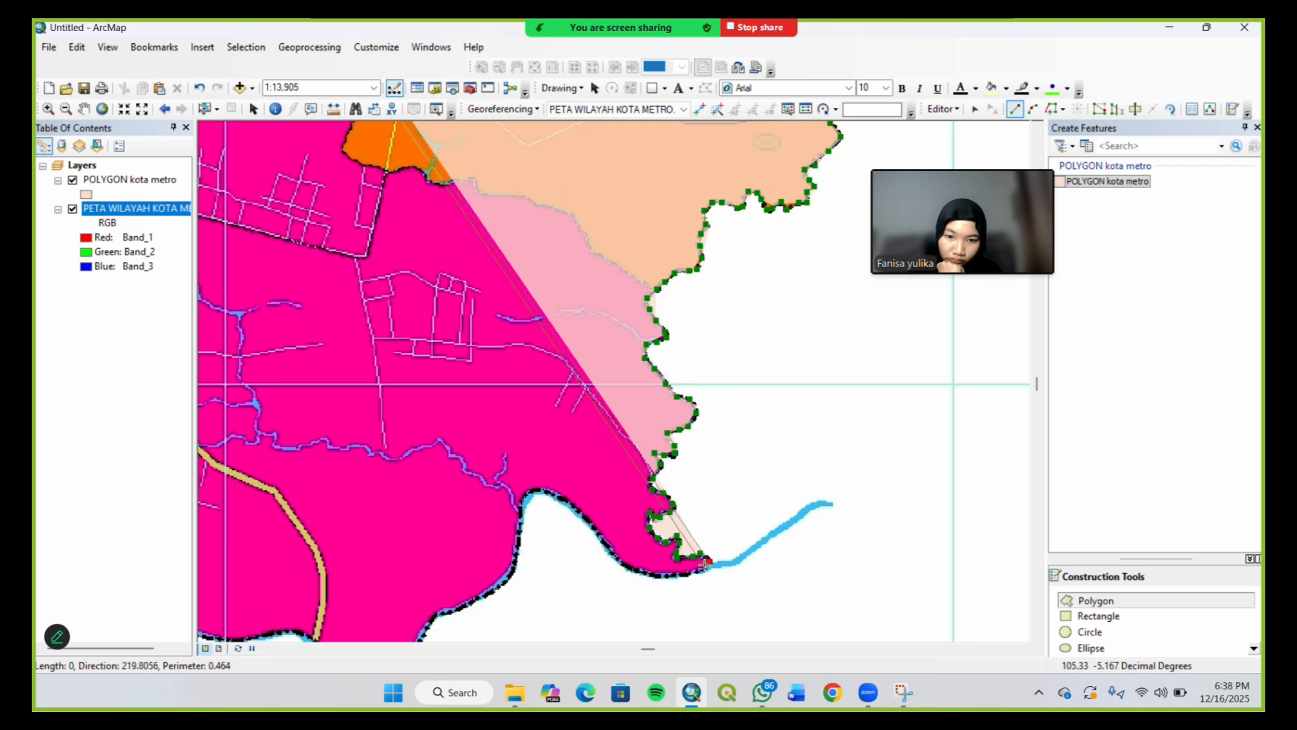
{"action": "left_click", "coordinate": [662, 576]}
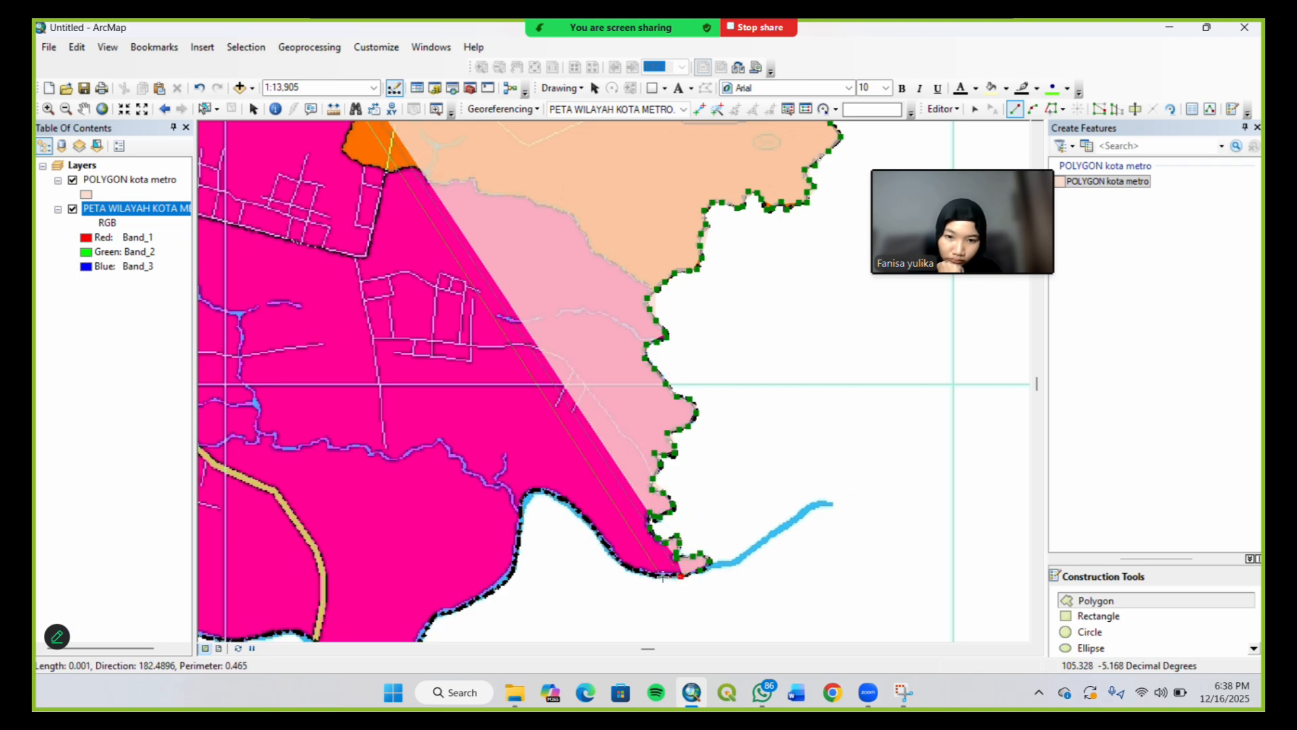
{"action": "left_click", "coordinate": [624, 565]}
{"action": "left_click", "coordinate": [611, 553]}
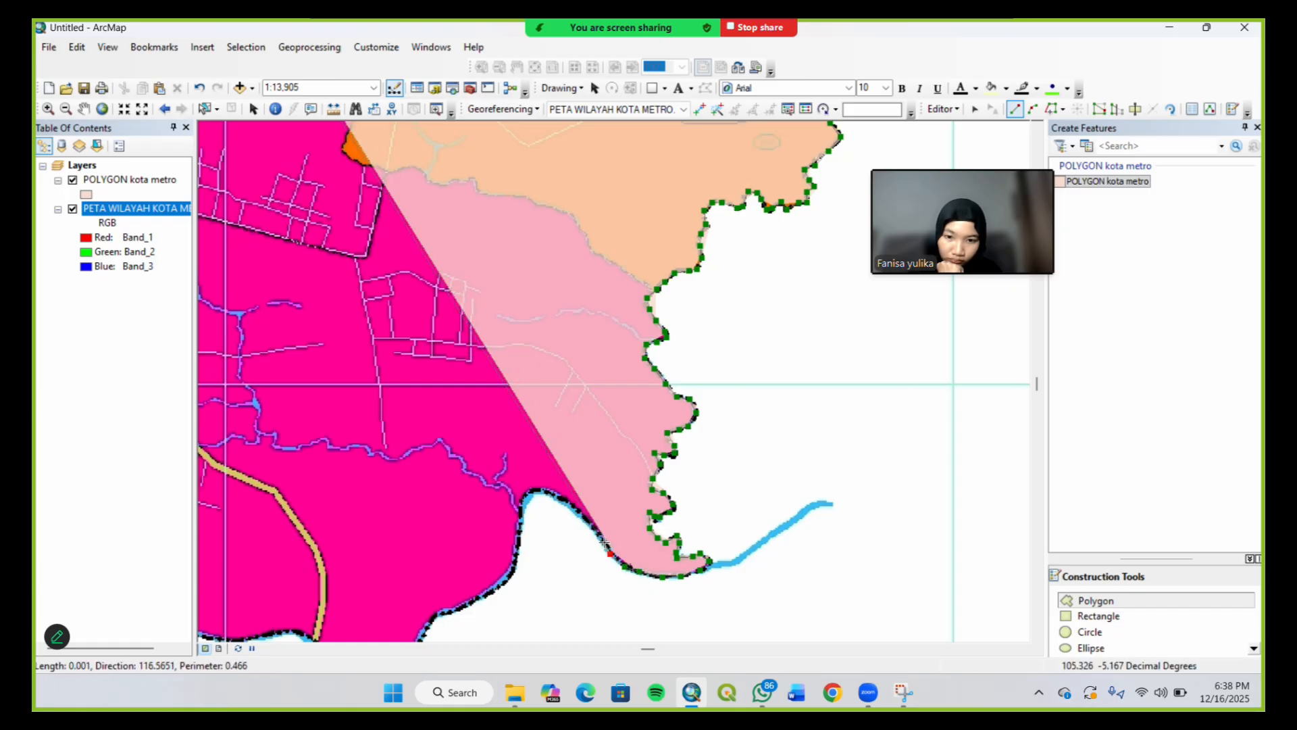
Trace the boundary northwest along the river and over the crest of its bend to where the inner stream meets it
{"action": "left_click", "coordinate": [601, 539]}
{"action": "left_click", "coordinate": [592, 525]}
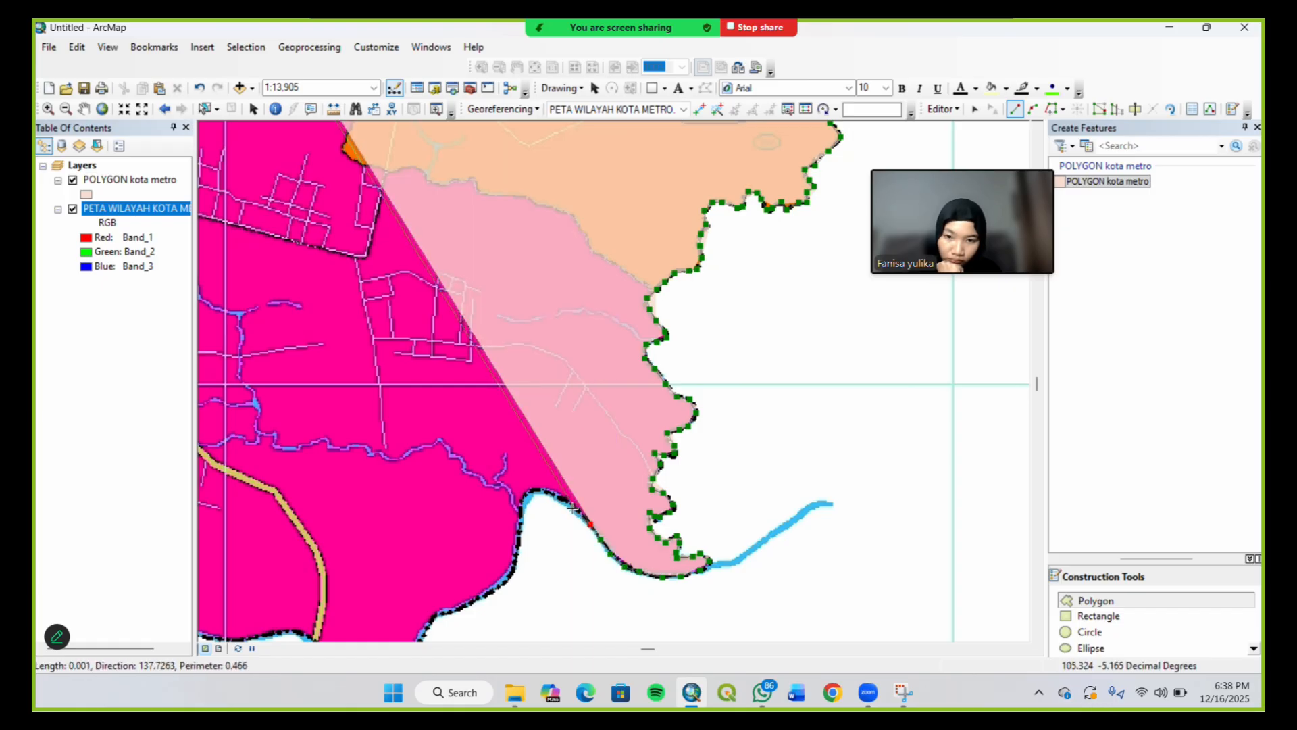
{"action": "left_click", "coordinate": [573, 506]}
{"action": "left_click", "coordinate": [555, 495]}
{"action": "left_click", "coordinate": [543, 489]}
{"action": "left_click", "coordinate": [531, 490]}
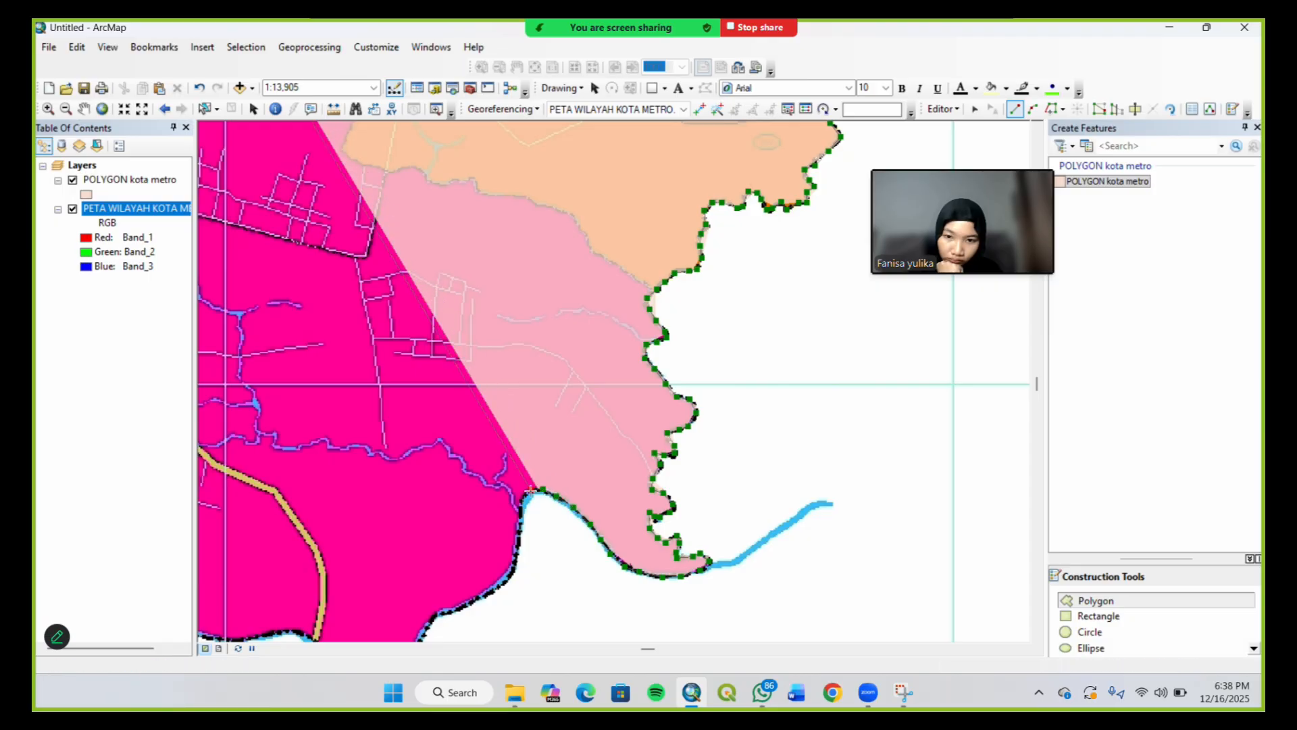
{"action": "left_click", "coordinate": [525, 496]}
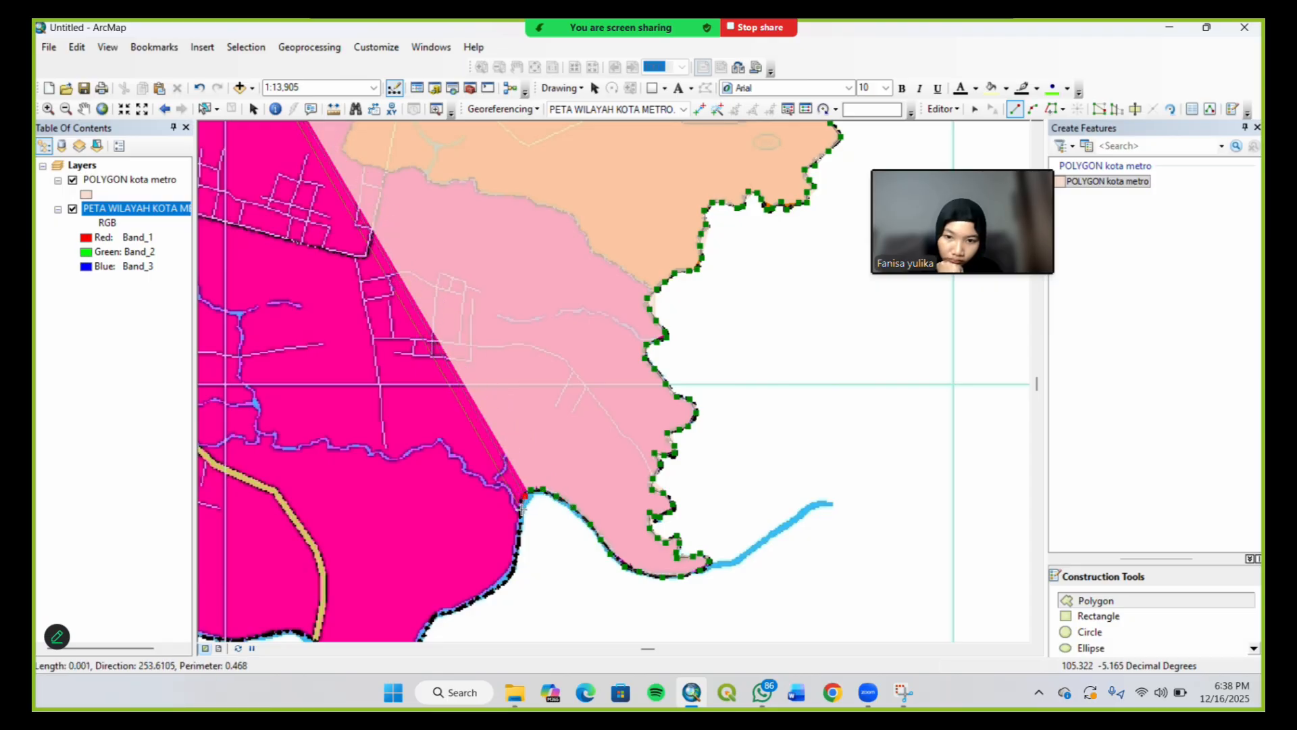
Continue the polygon south from the stream junction and around the river curve, heading southwest along the magenta district's southern edge
{"action": "left_click_drag", "start_coordinate": [550, 508], "coordinate": [557, 489]}
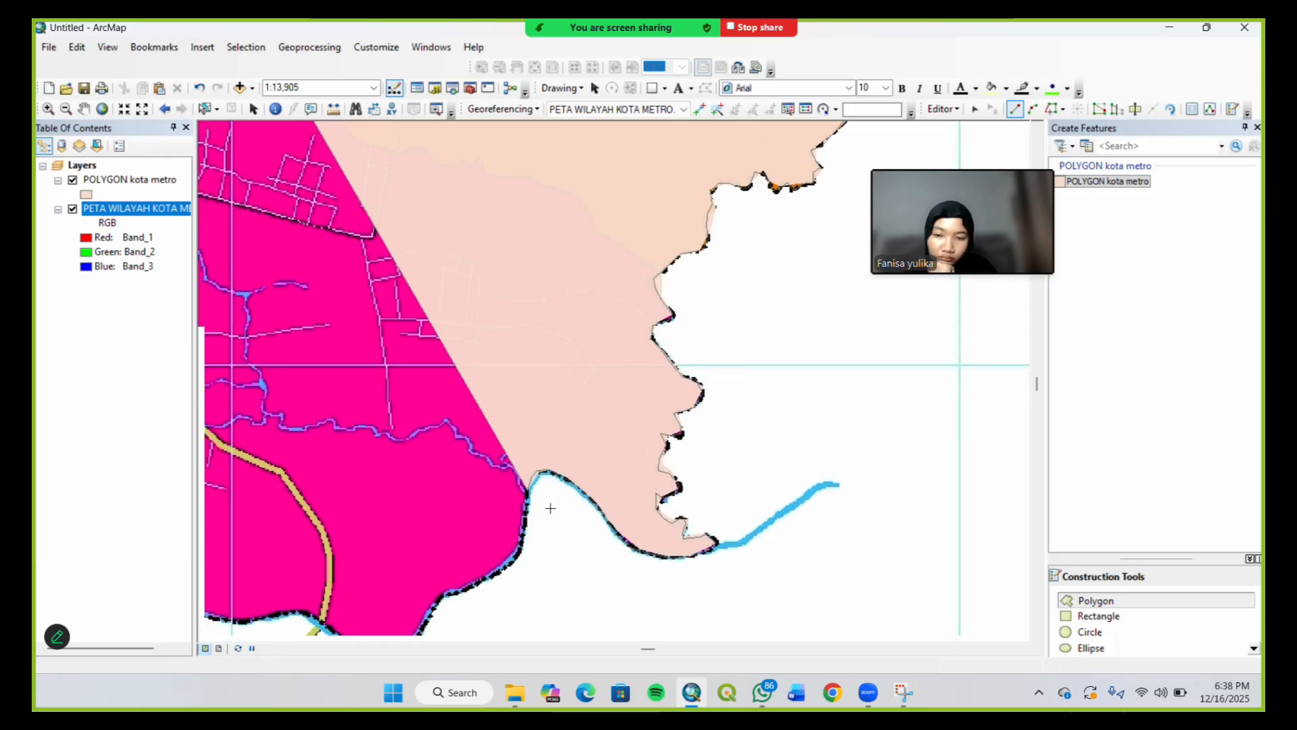
{"action": "key", "text": "Down"}
{"action": "key", "text": "Left"}
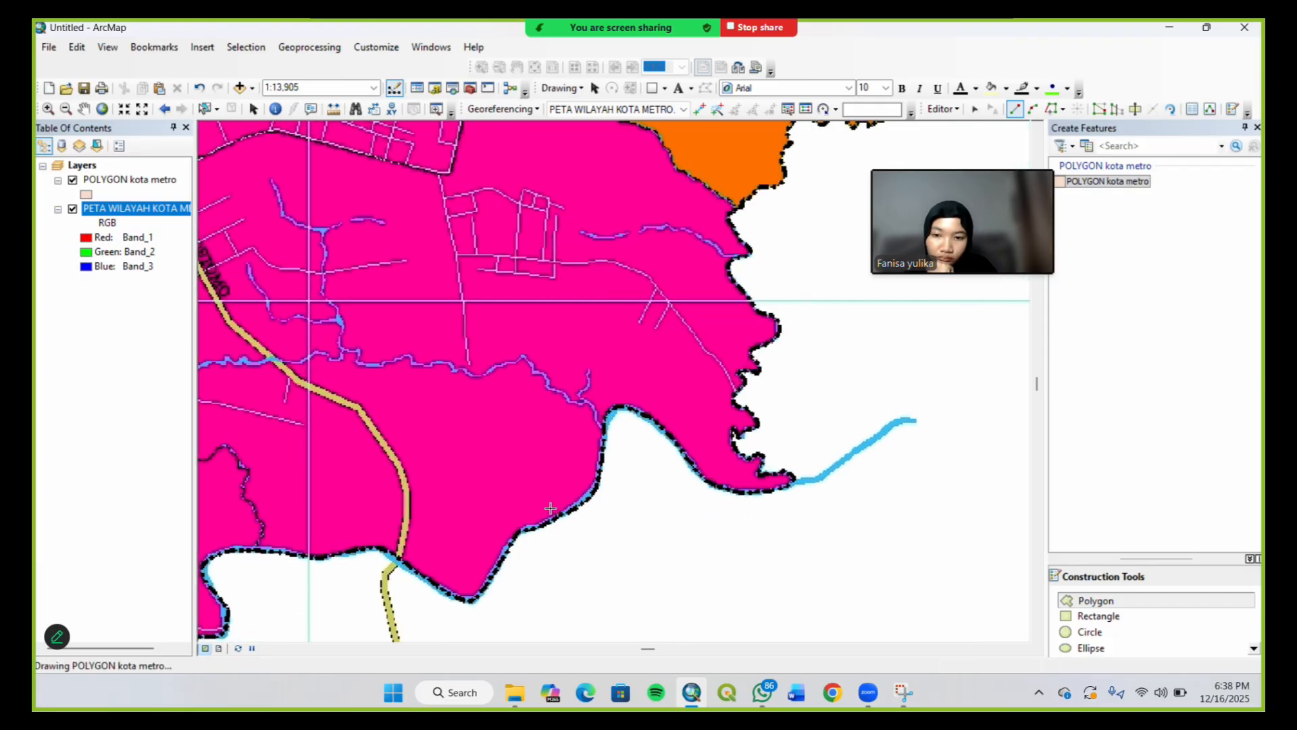
{"action": "key", "text": "Left"}
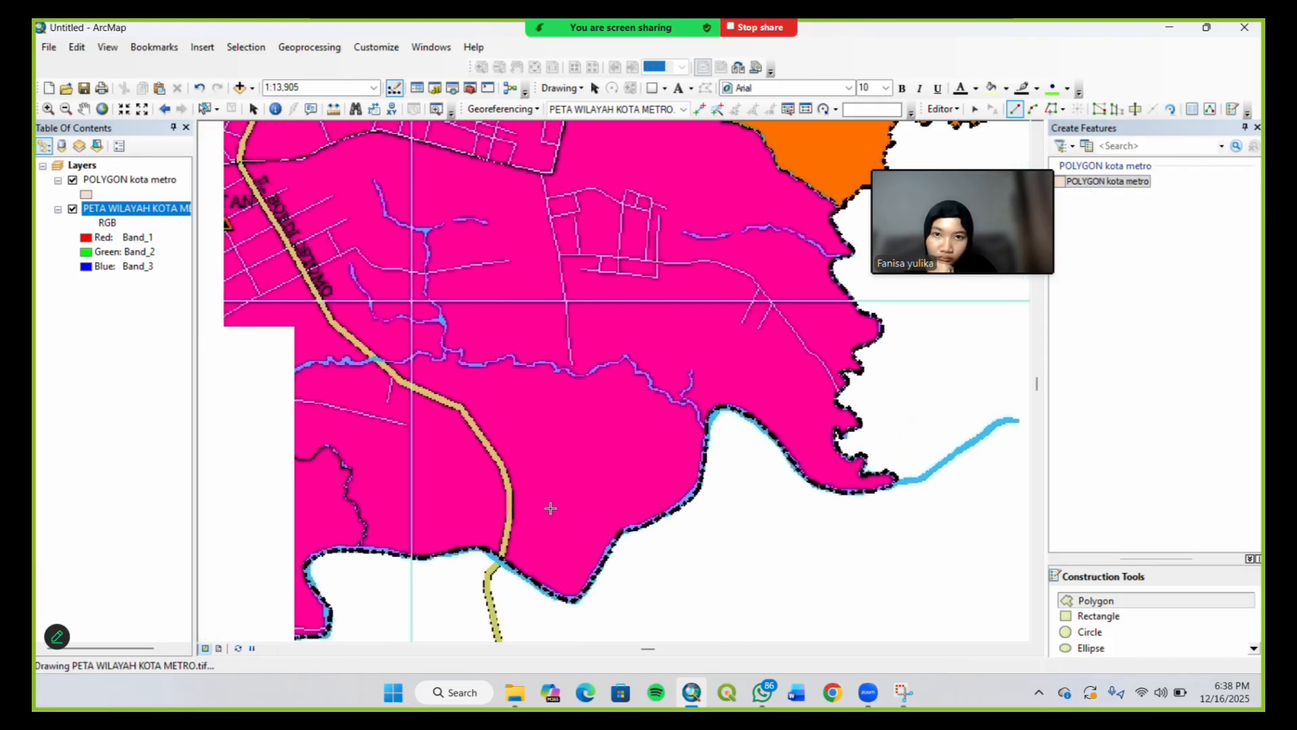
{"action": "key", "text": "Left"}
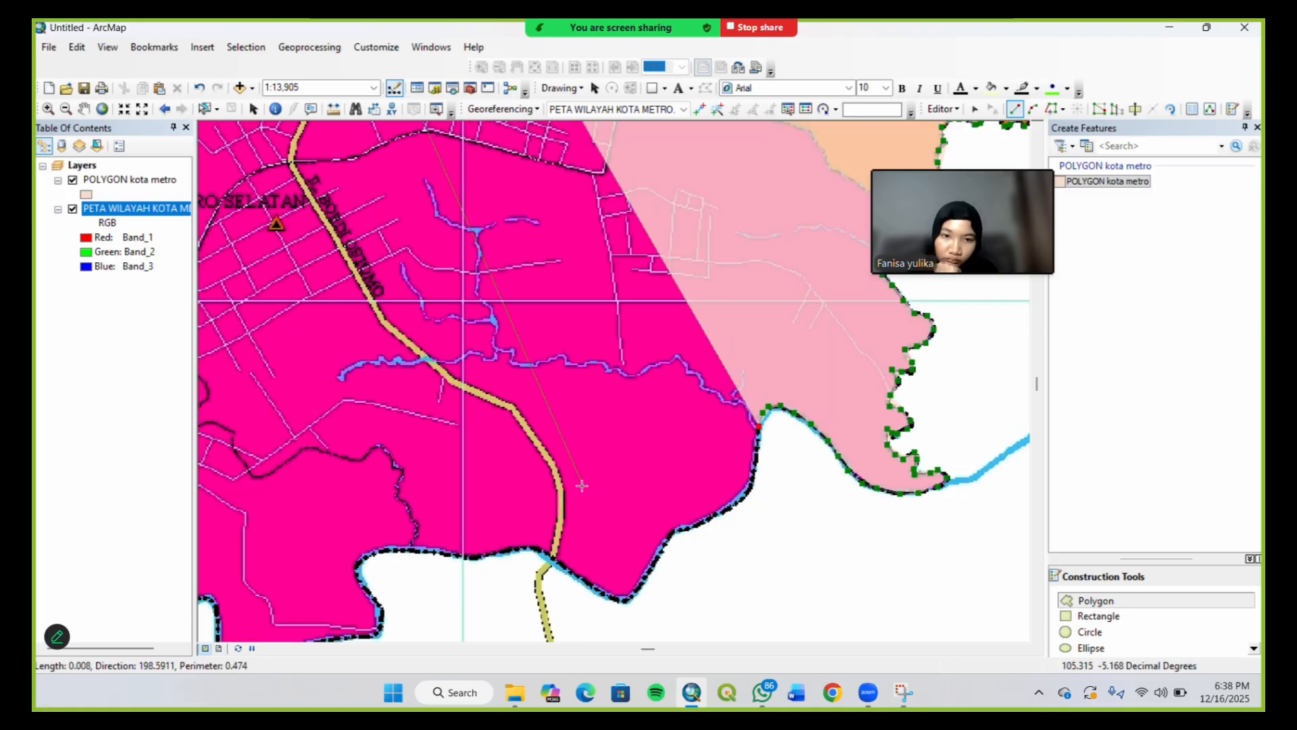
{"action": "left_click", "coordinate": [757, 447]}
{"action": "left_click", "coordinate": [755, 464]}
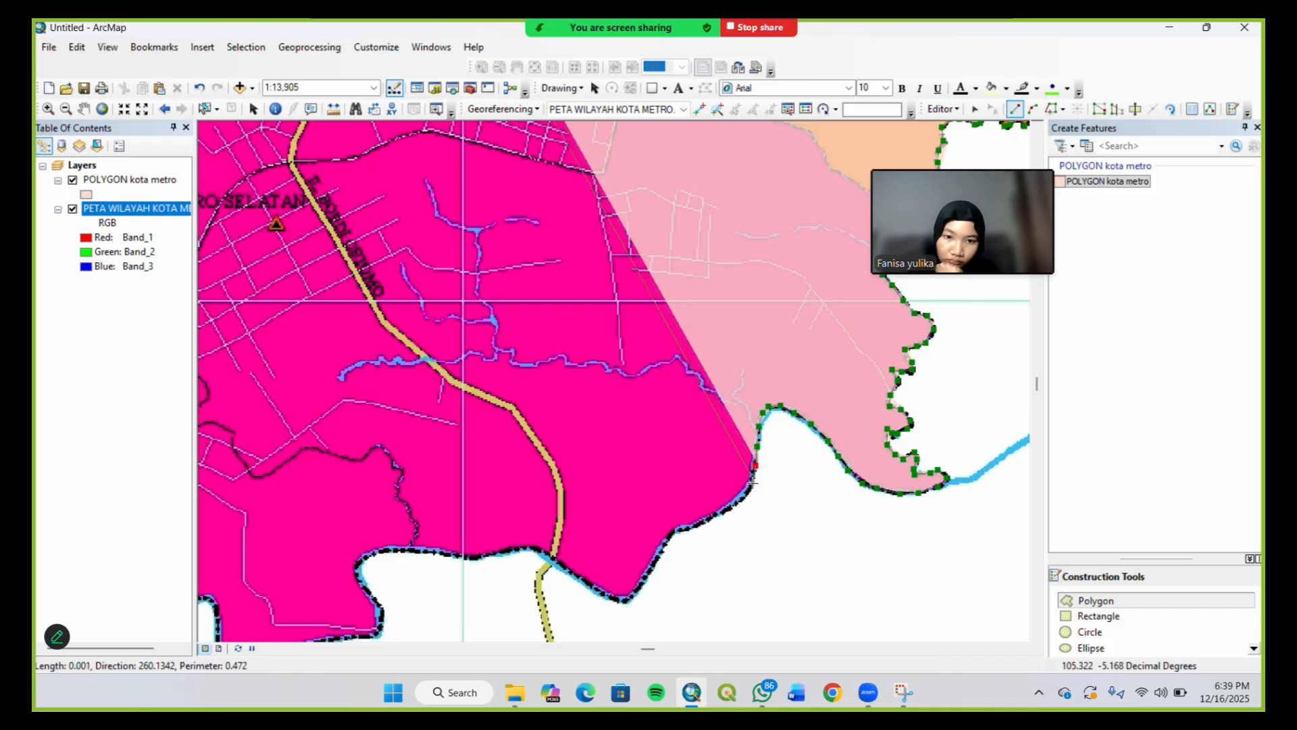
{"action": "left_click", "coordinate": [738, 501]}
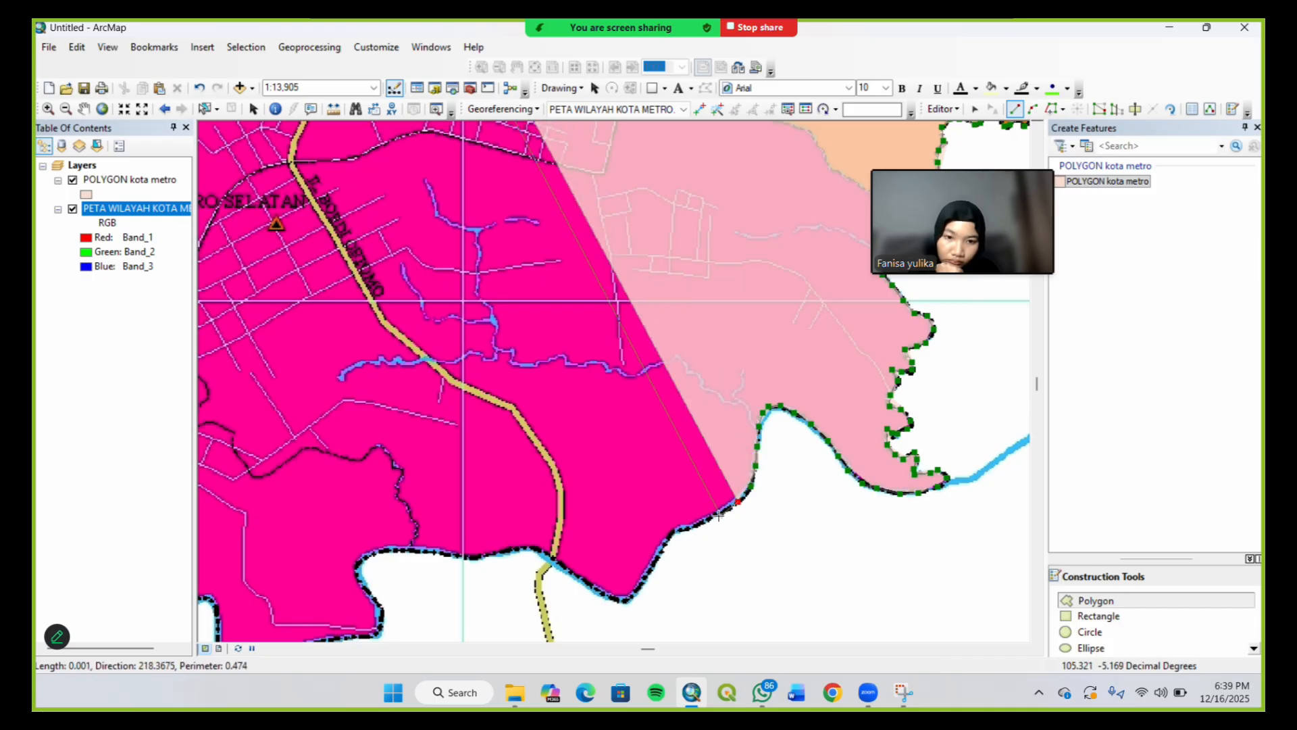
{"action": "left_click", "coordinate": [700, 526]}
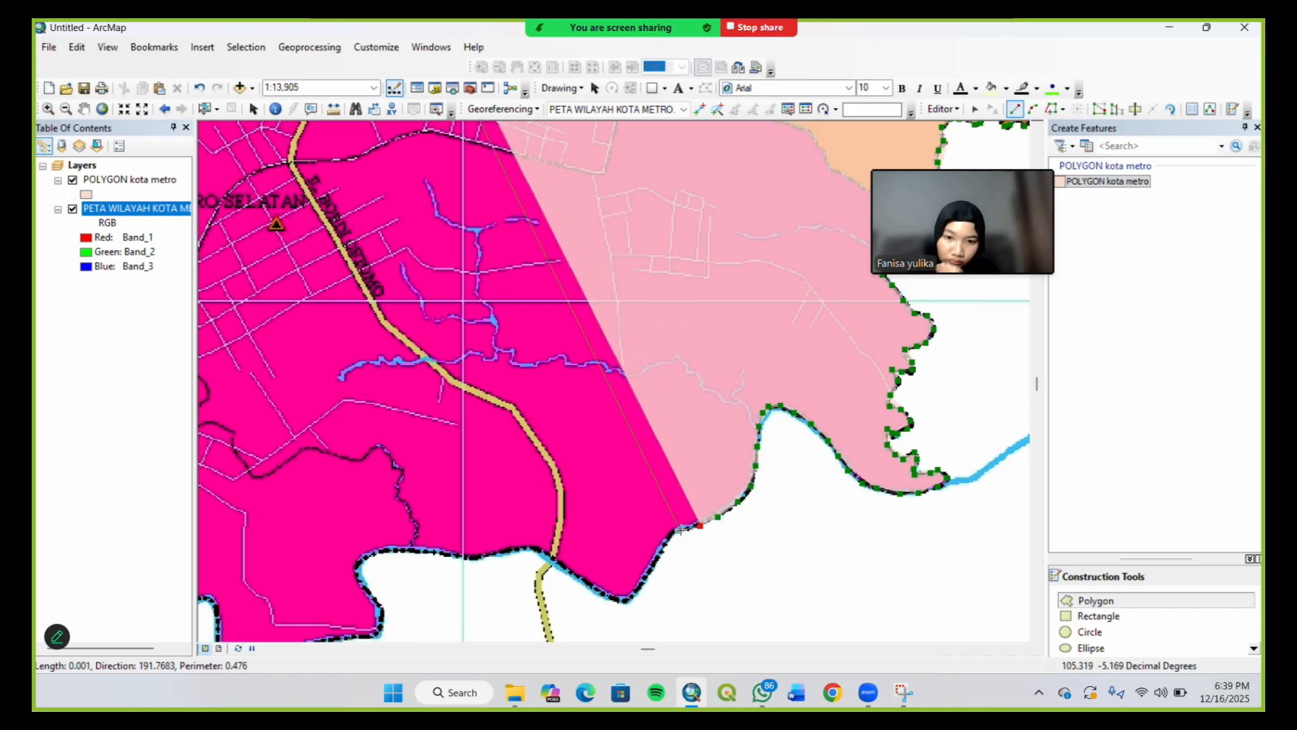
Trace the southern edge around the river corner and southwest to the low point east of the main road crossing
{"action": "left_click", "coordinate": [671, 533]}
{"action": "left_click", "coordinate": [659, 552]}
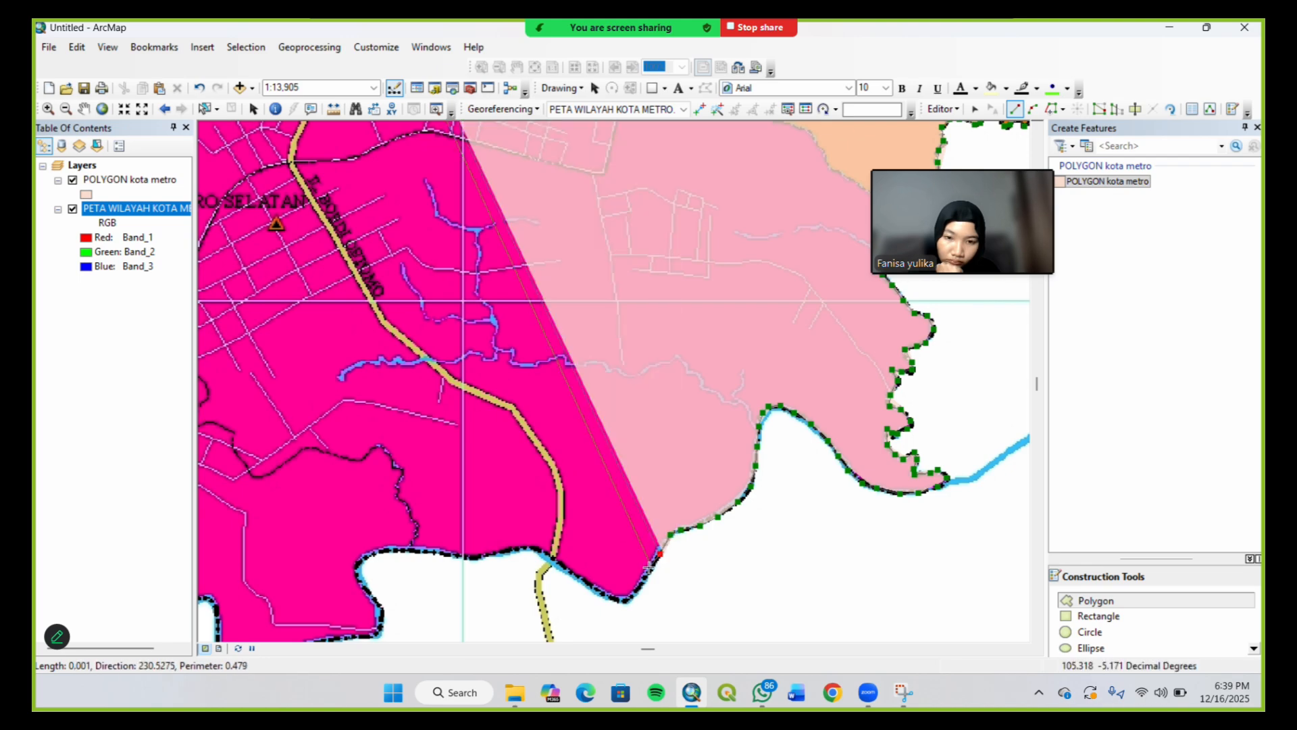
{"action": "left_click", "coordinate": [648, 571]}
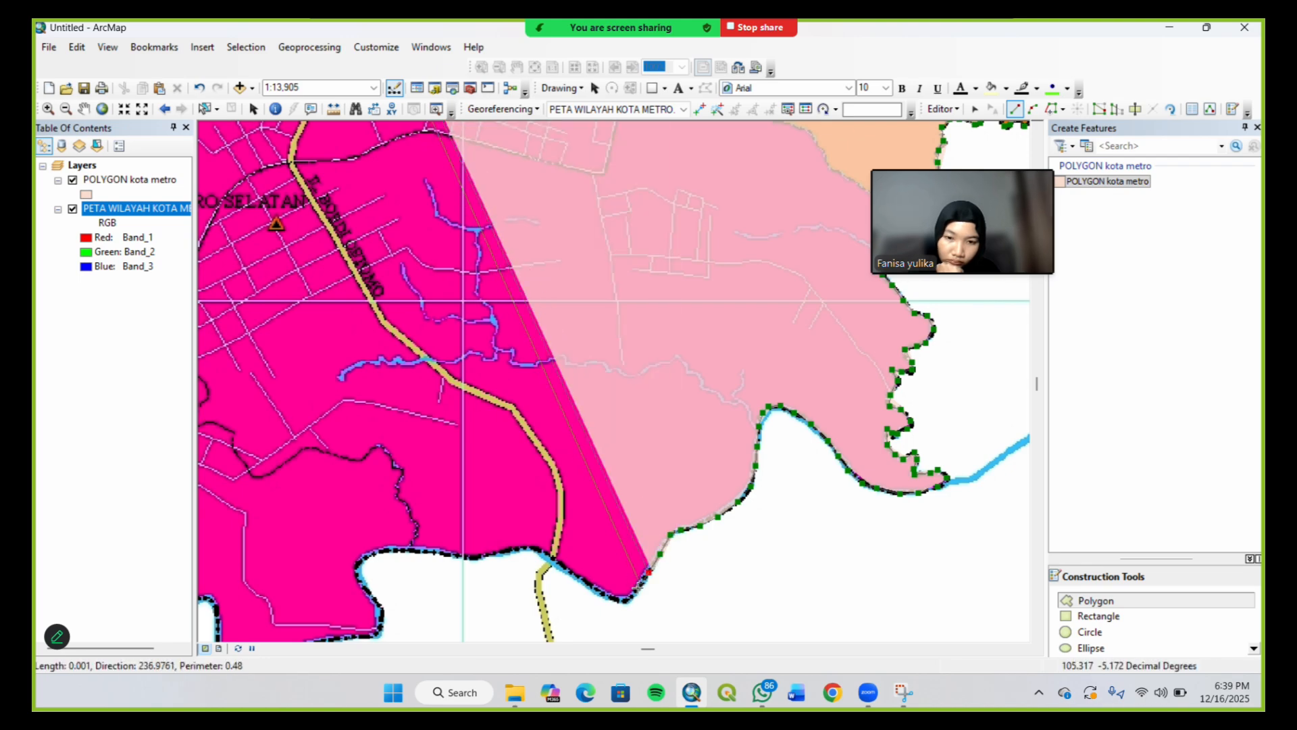
{"action": "left_click", "coordinate": [638, 587]}
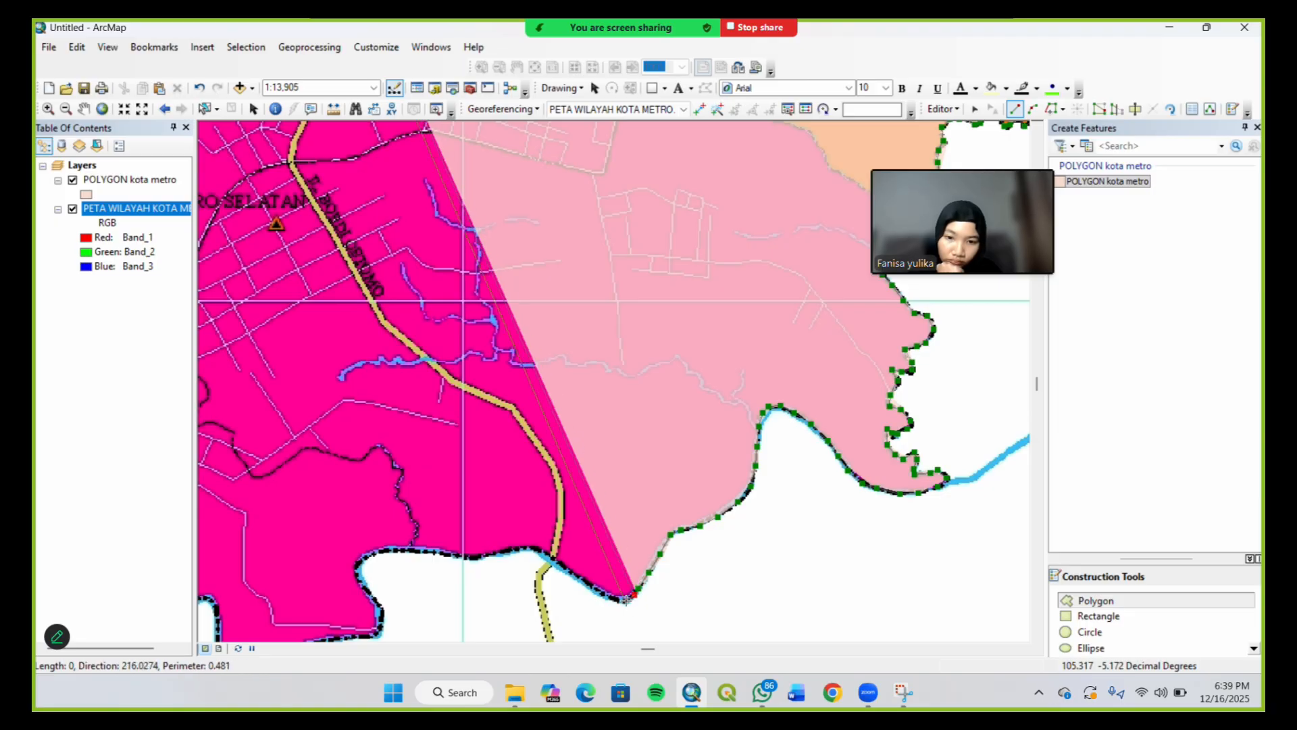
{"action": "left_click", "coordinate": [624, 599]}
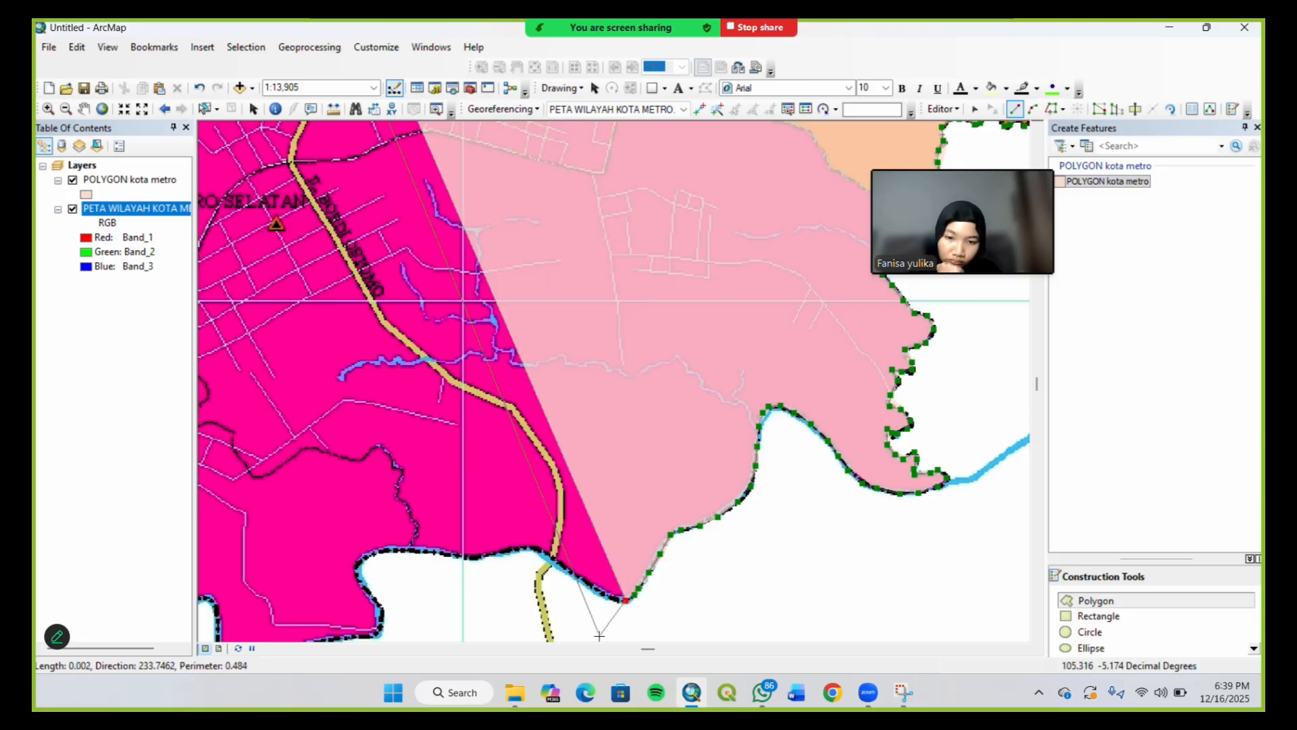
Trace the magenta district's southern edge from the low point northwest along the river to just past the main road crossing
{"action": "left_click", "coordinate": [614, 597]}
{"action": "left_click", "coordinate": [592, 589]}
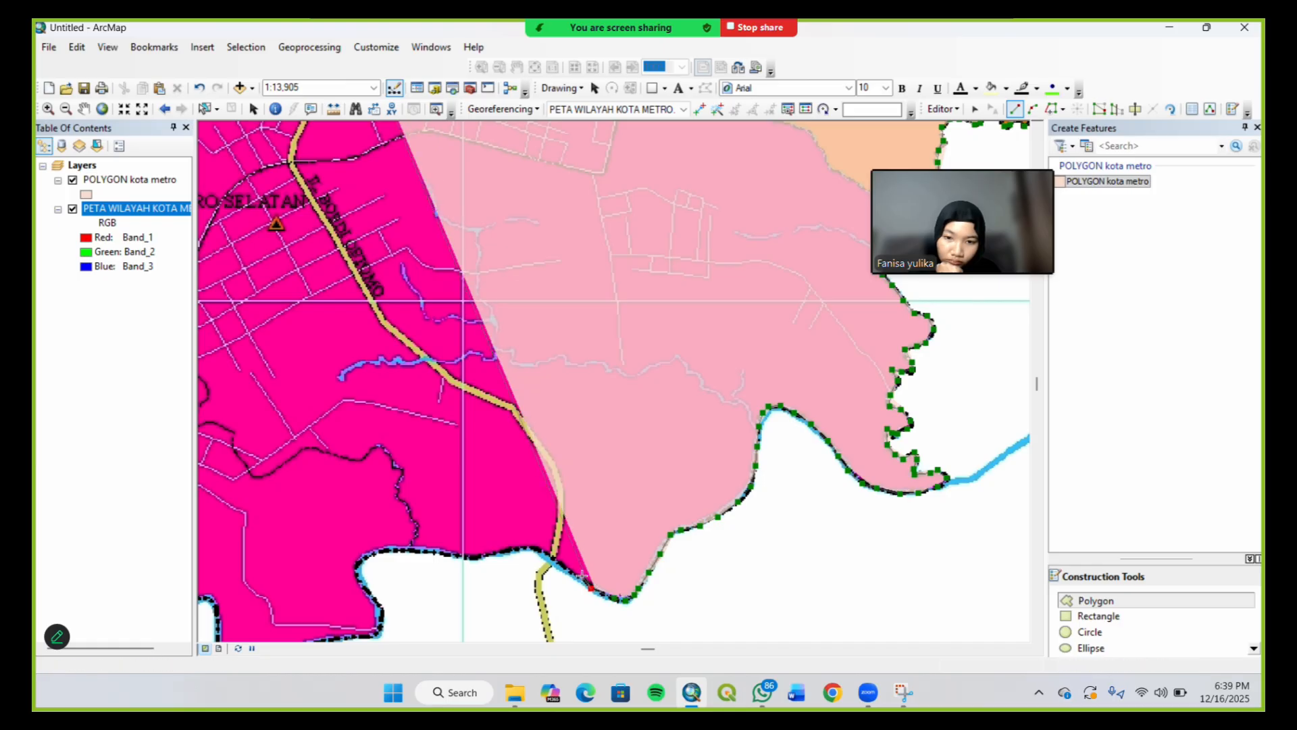
{"action": "left_click", "coordinate": [575, 576]}
{"action": "left_click", "coordinate": [557, 562]}
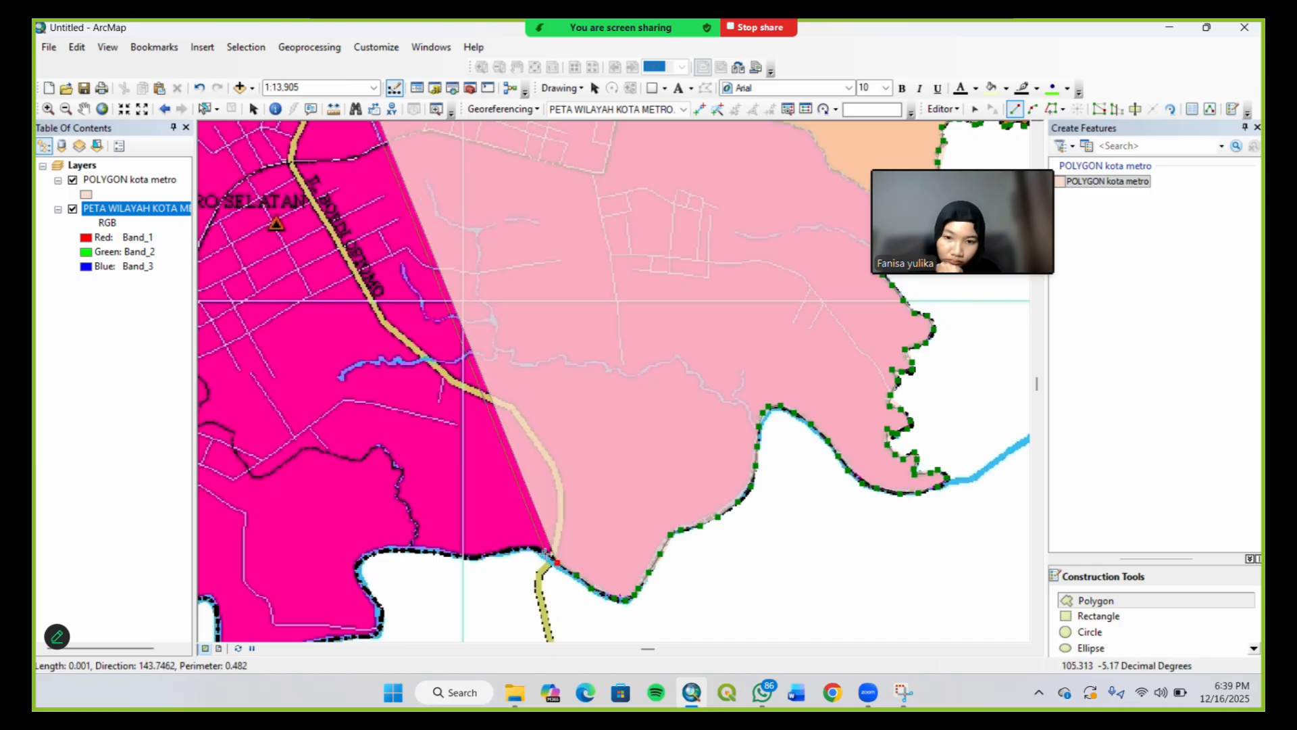
{"action": "left_click", "coordinate": [539, 549]}
Continue the polygon west along the river on the magenta district's southern edge to the upper corner of the white inlet
{"action": "left_click", "coordinate": [520, 546]}
{"action": "left_click", "coordinate": [511, 549]}
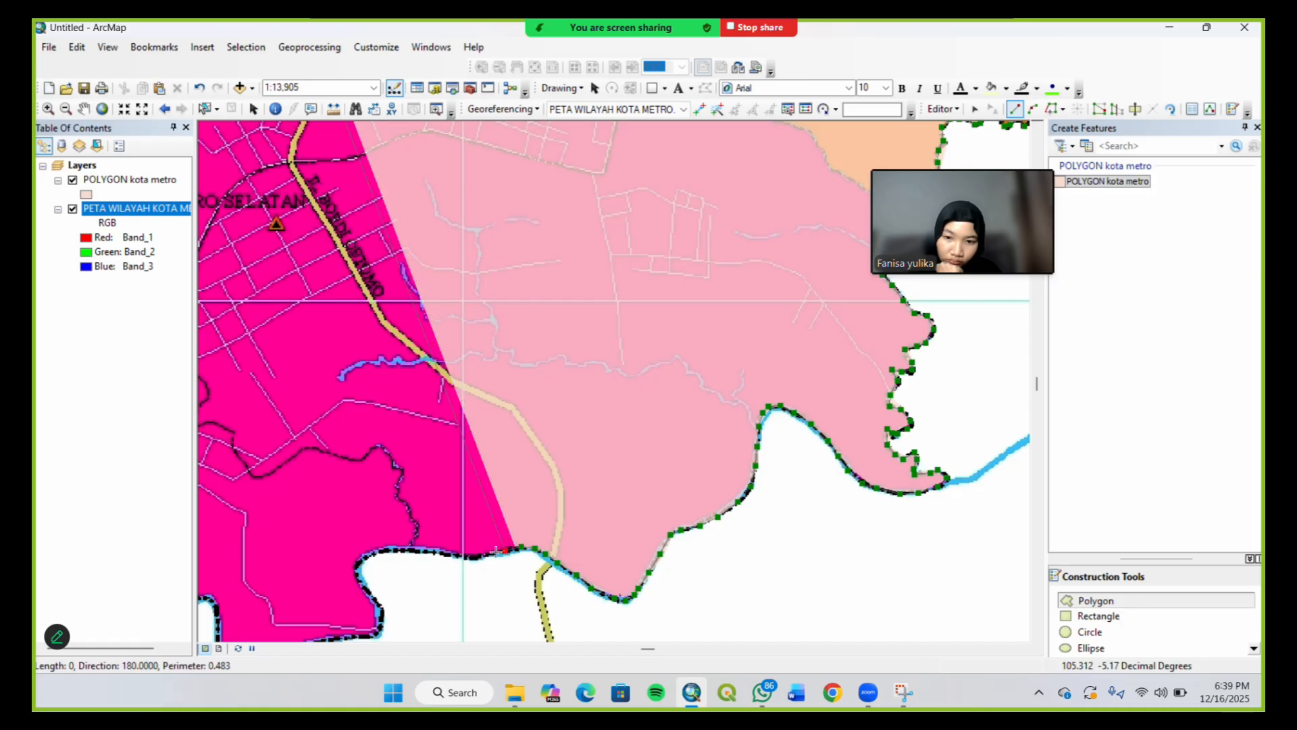
{"action": "left_click", "coordinate": [487, 553]}
{"action": "left_click", "coordinate": [464, 556]}
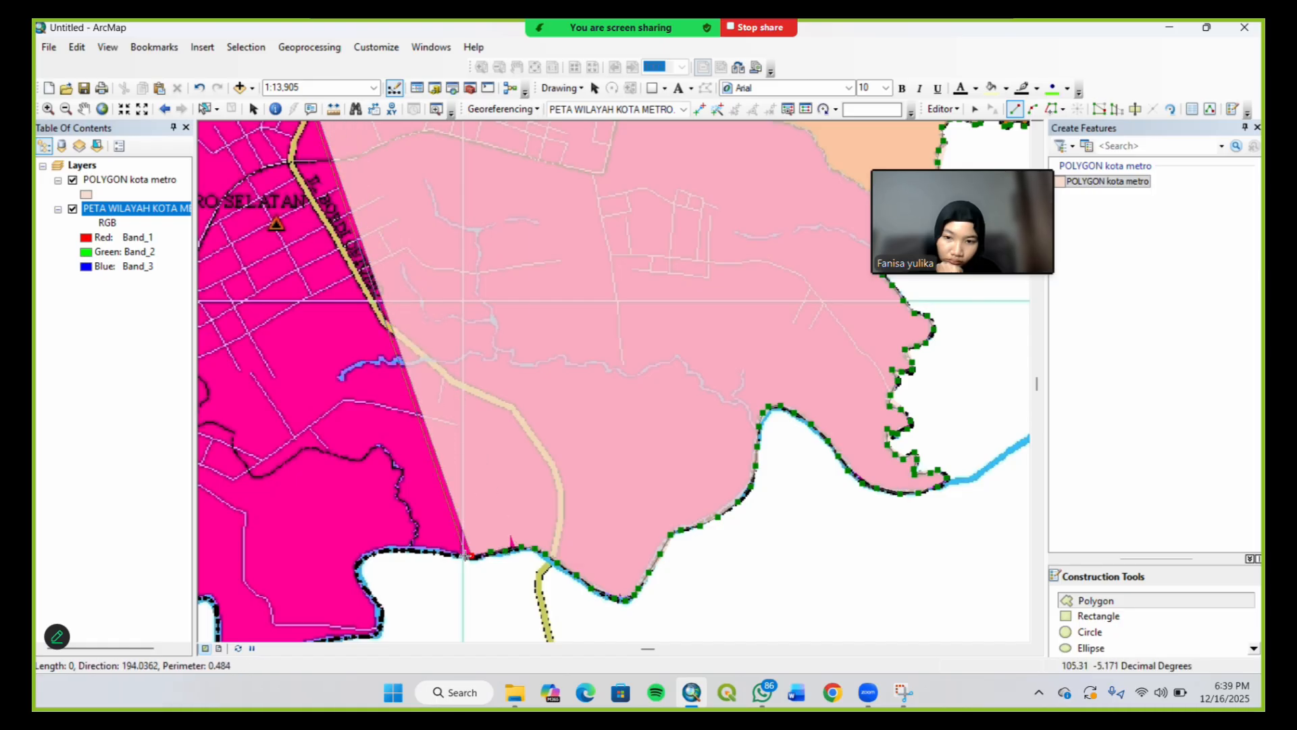
{"action": "left_click", "coordinate": [425, 550]}
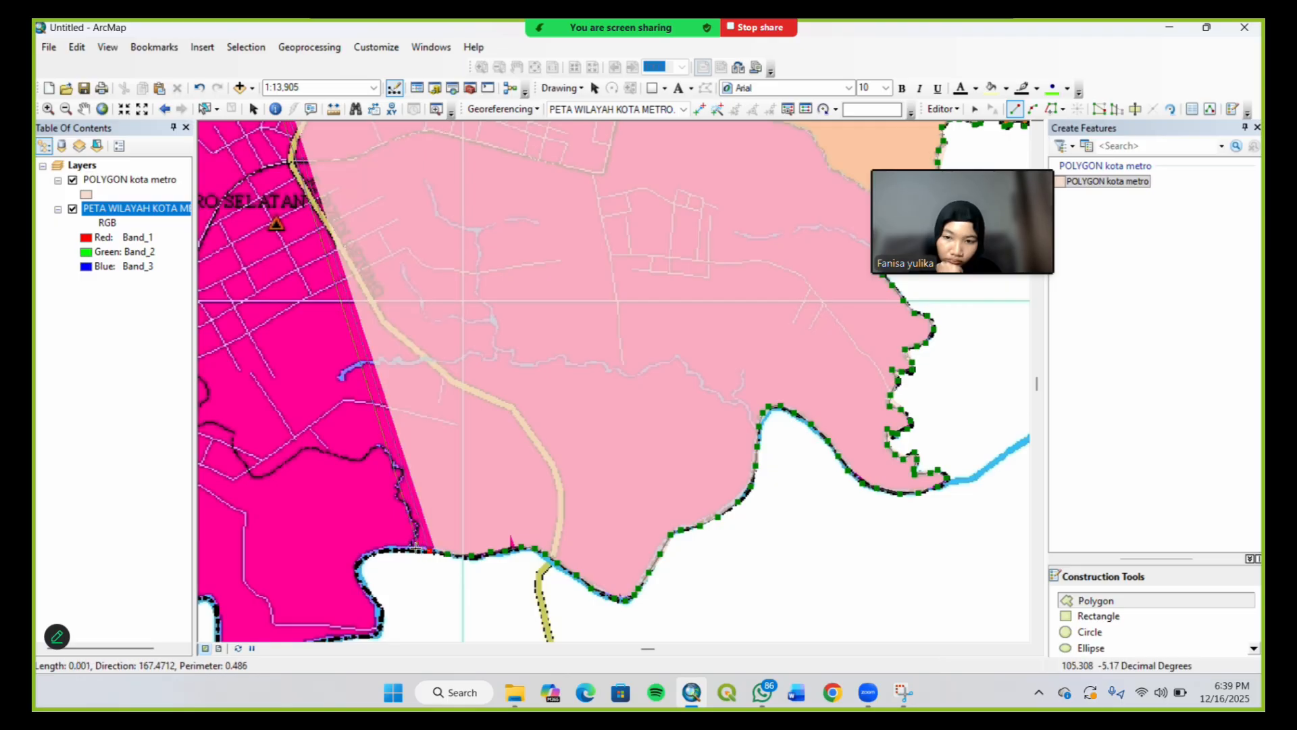
{"action": "left_click", "coordinate": [409, 548]}
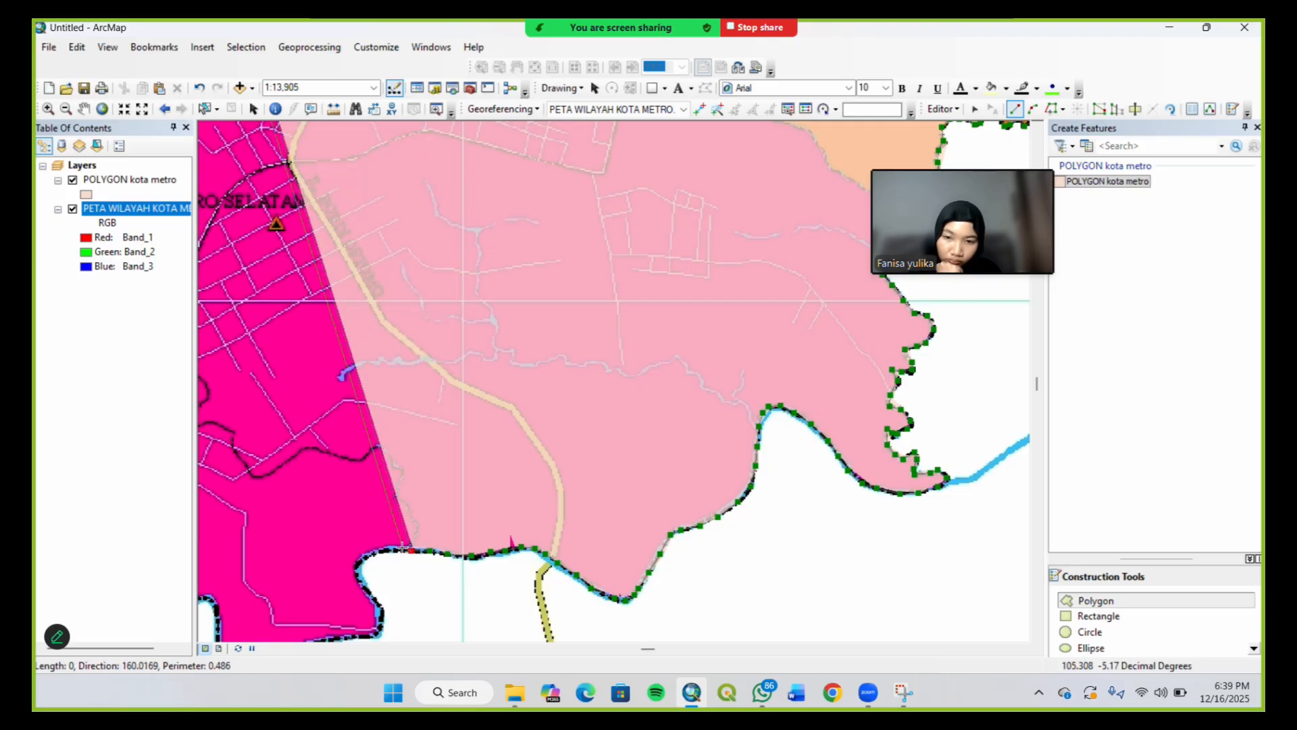
{"action": "left_click", "coordinate": [378, 549]}
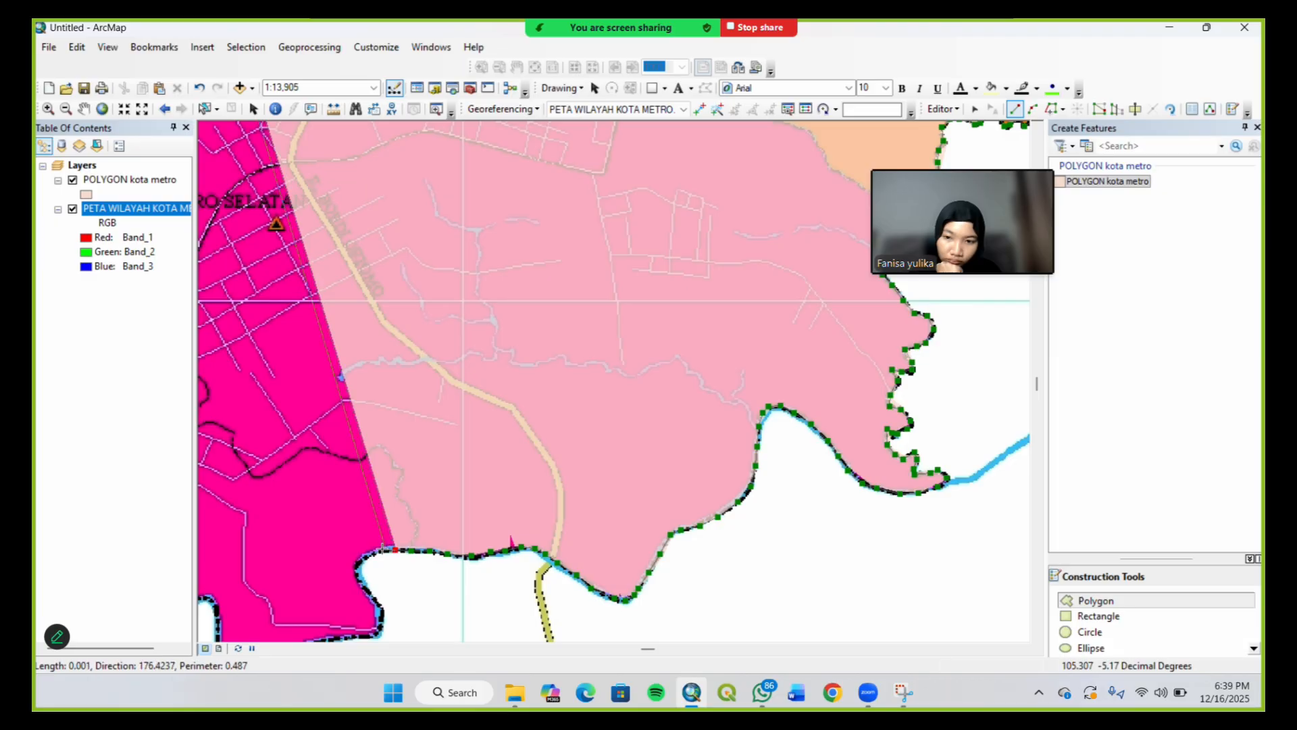
Extend the boundary around the white inlet's rounded corner and south along its western bank
{"action": "left_click", "coordinate": [357, 566]}
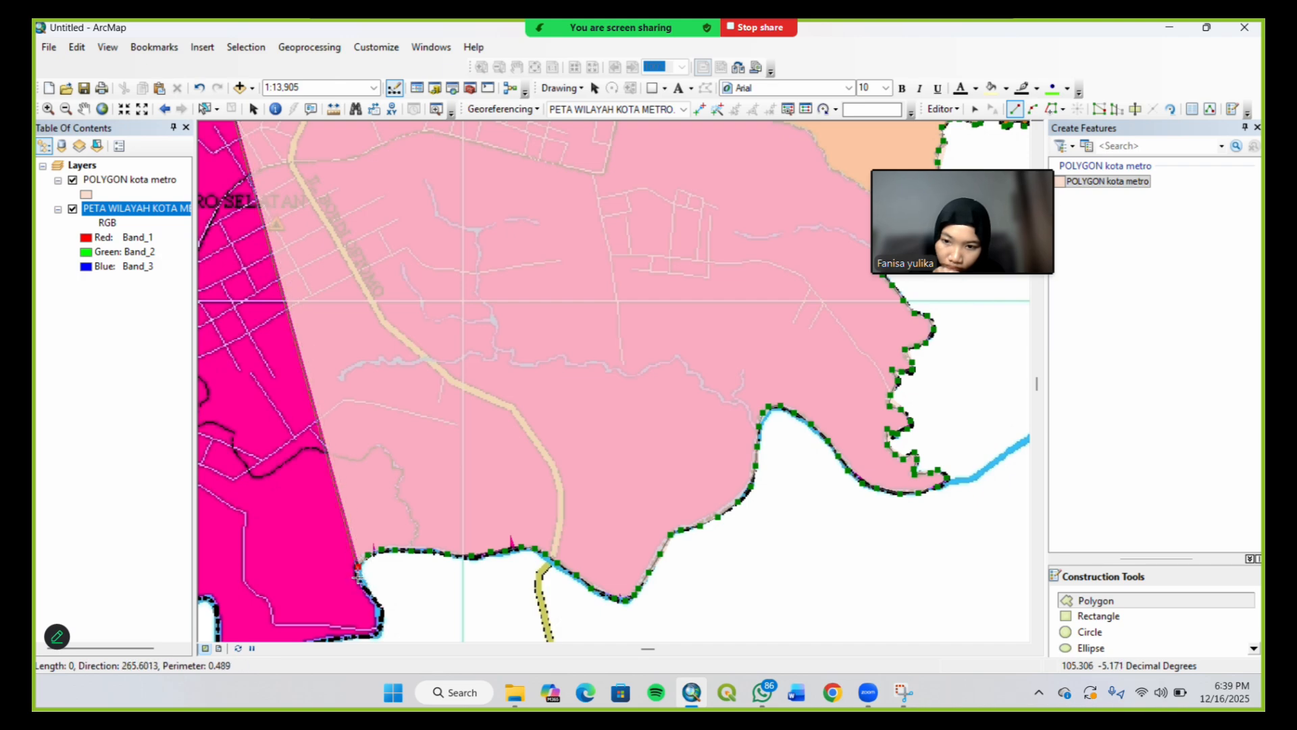
{"action": "left_click", "coordinate": [364, 589]}
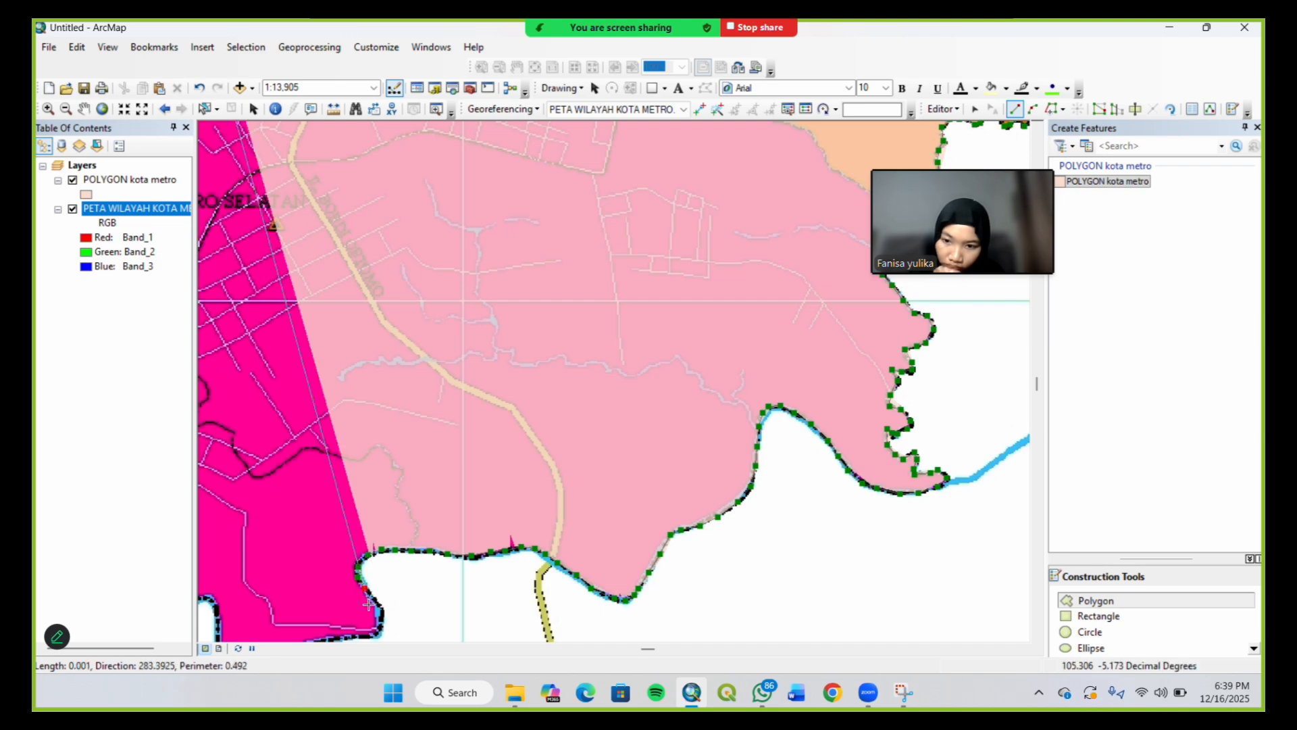
{"action": "left_click", "coordinate": [375, 599]}
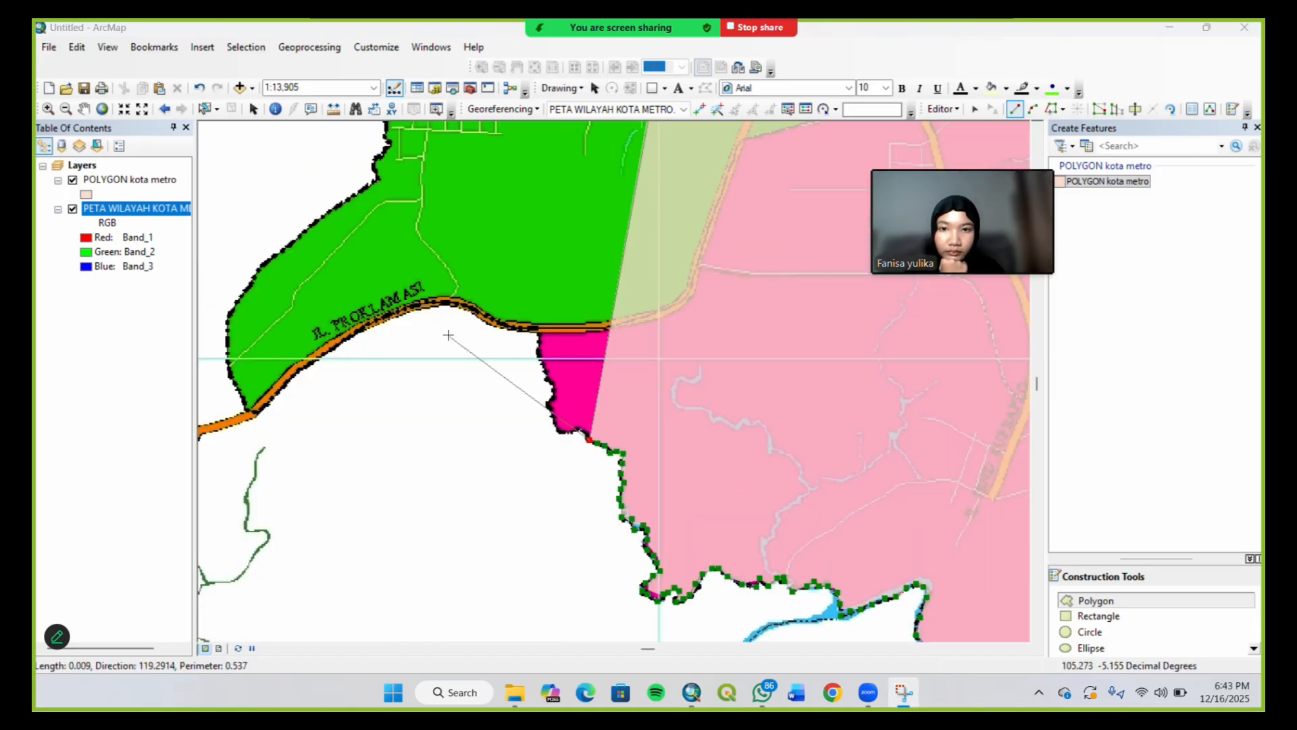
Trace around the magenta district's southwestern corner and north up its western edge to the Jl. Proklamasi road
{"action": "left_click", "coordinate": [571, 430]}
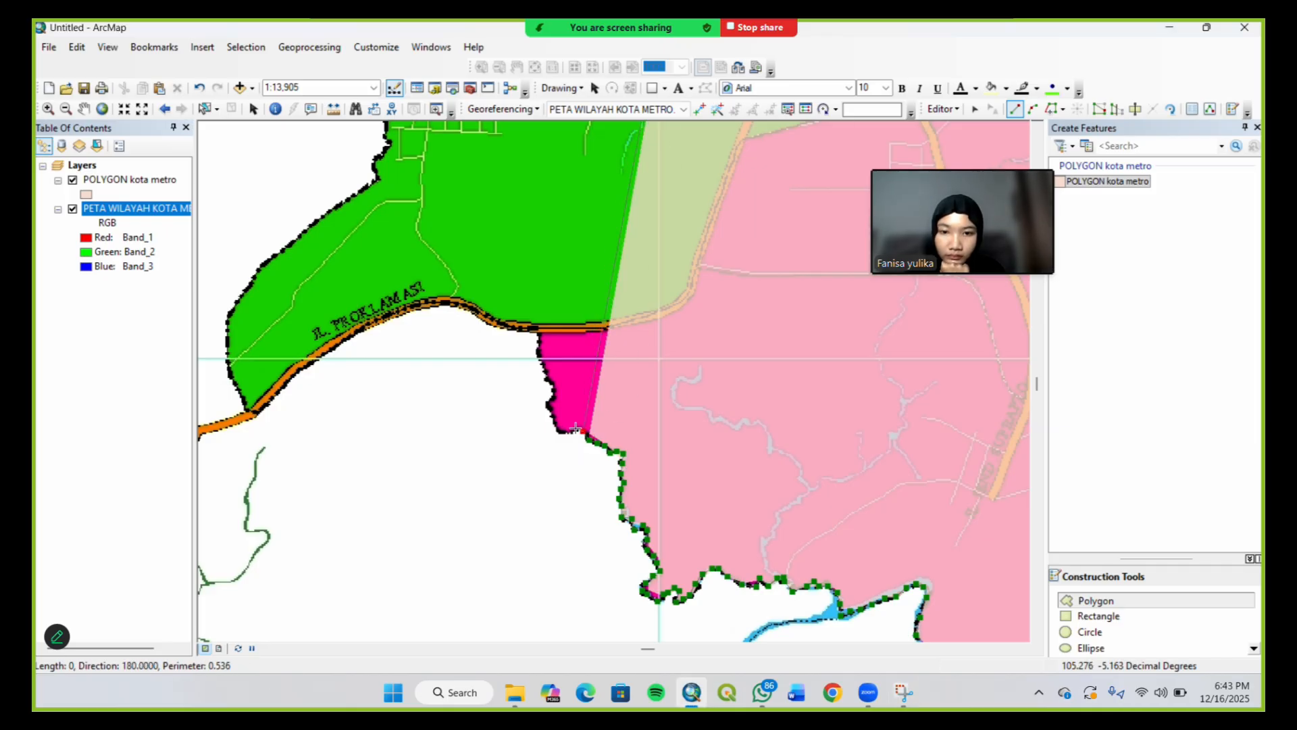
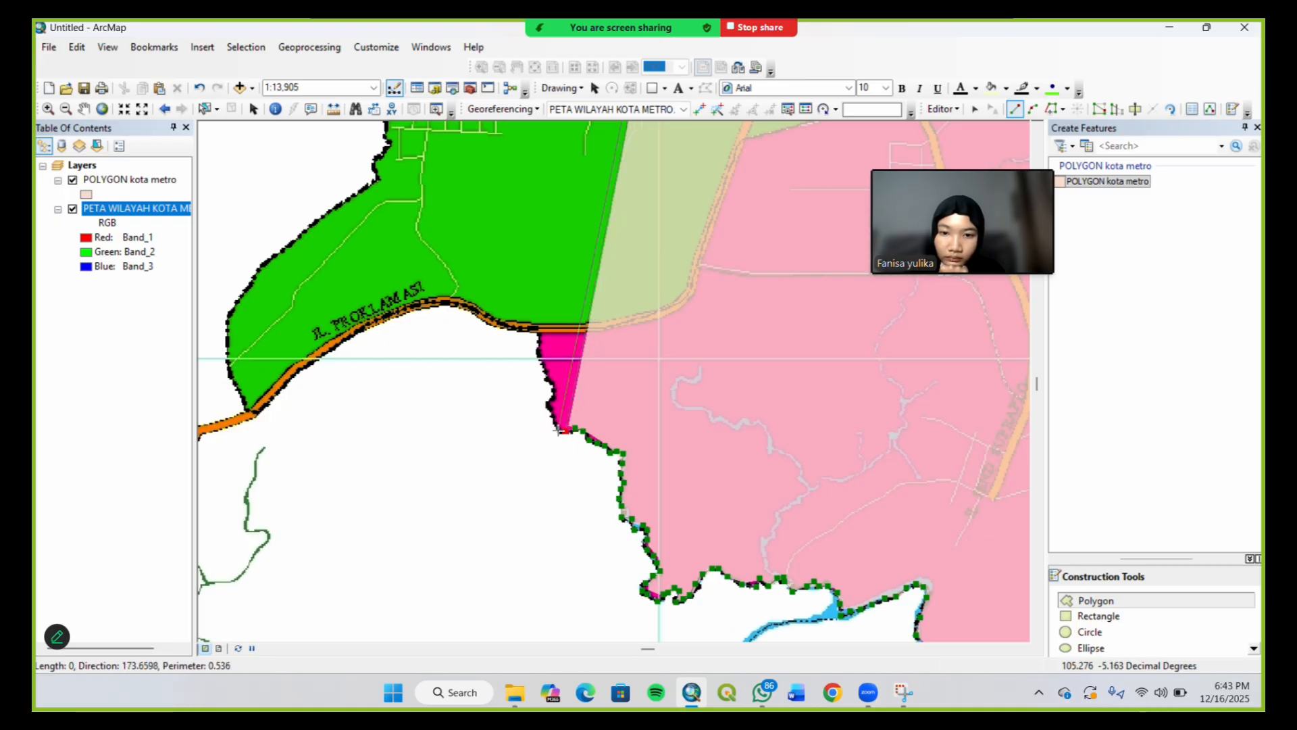
{"action": "left_click", "coordinate": [546, 378]}
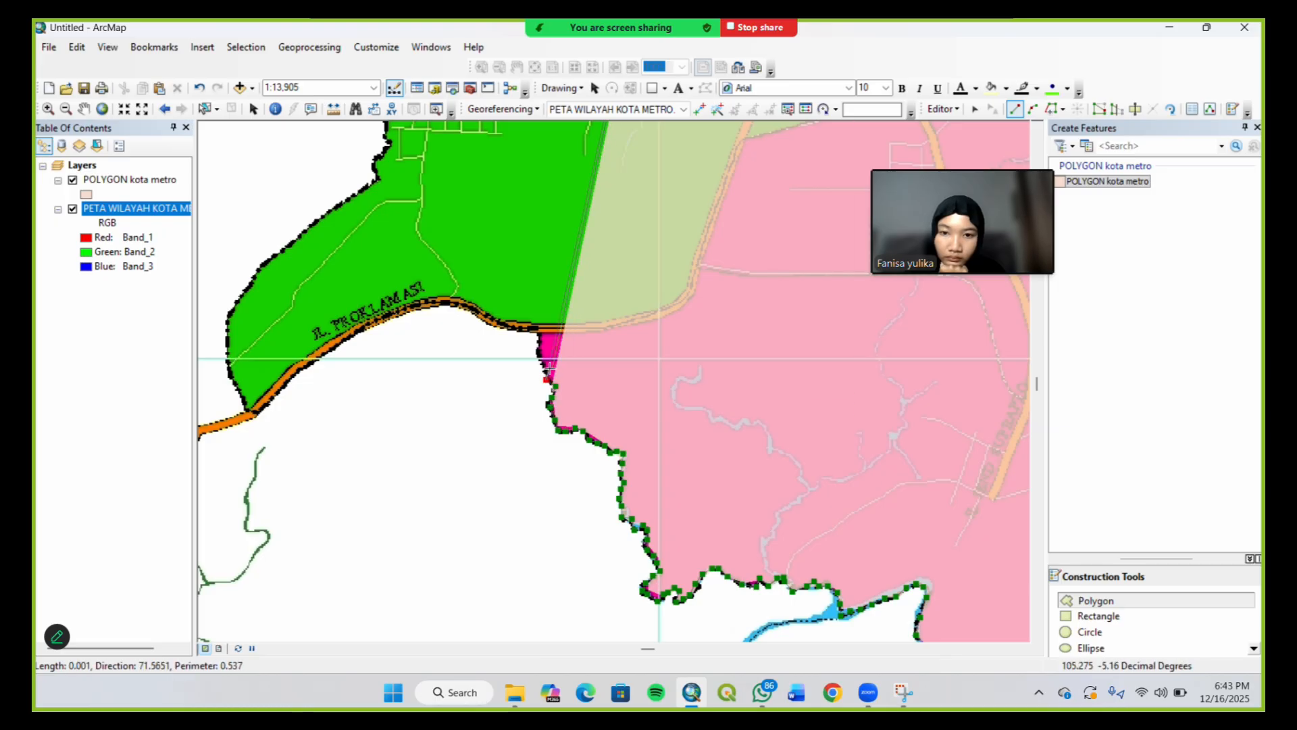
{"action": "left_click", "coordinate": [545, 366]}
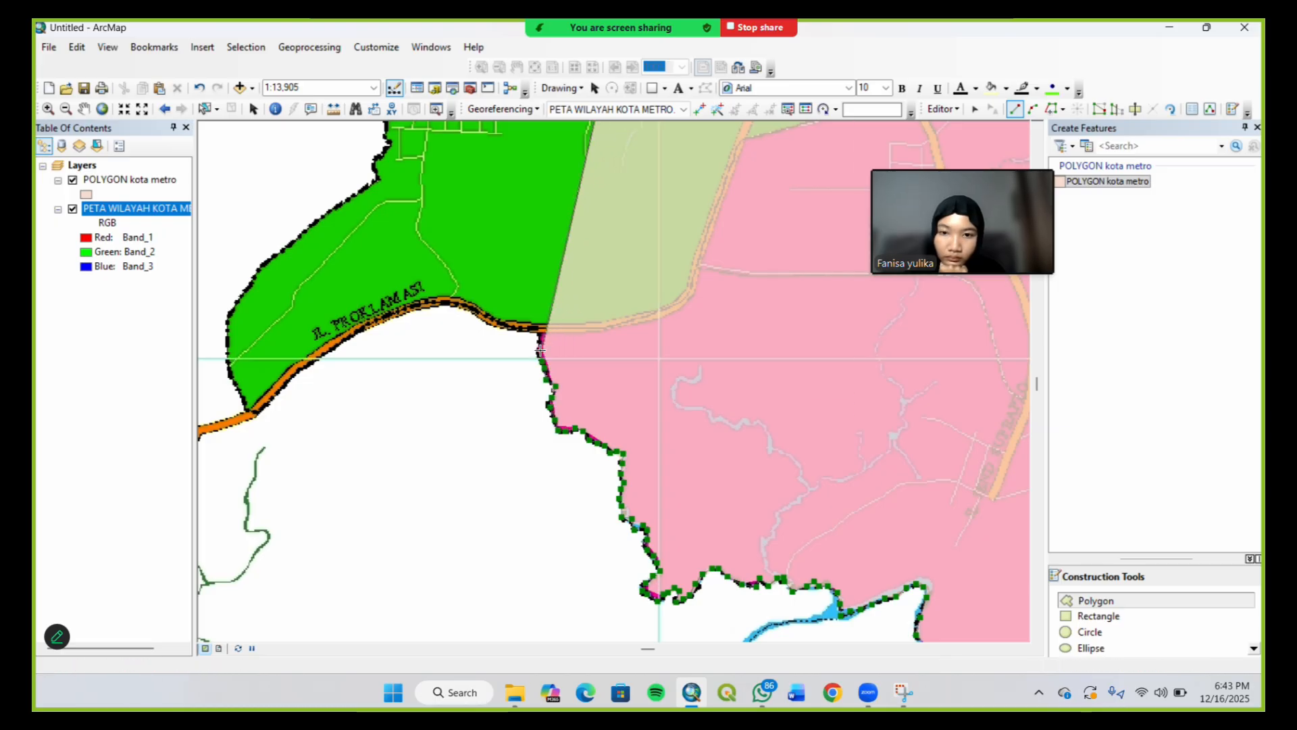
{"action": "left_click", "coordinate": [535, 327]}
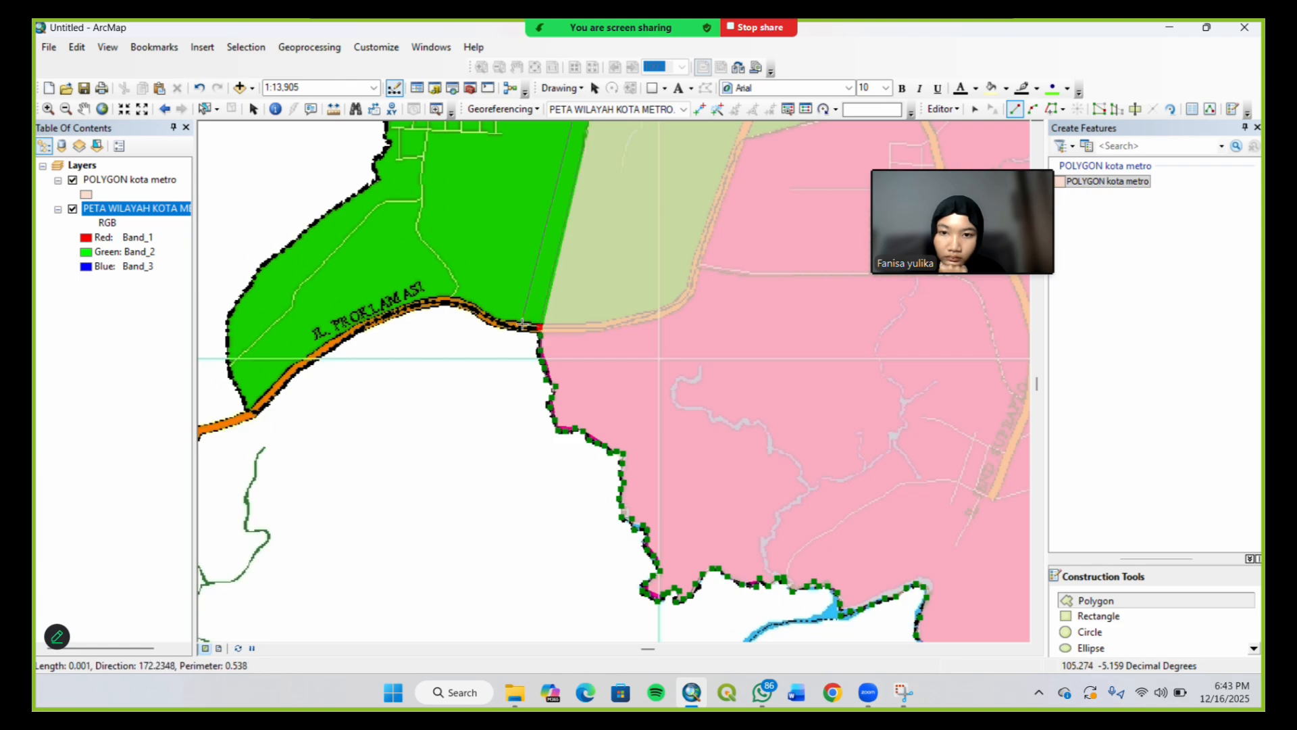
Extend the boundary west along Jl. Proklamasi from the magenta district's corner over the crest of the road bend
{"action": "left_click", "coordinate": [518, 327]}
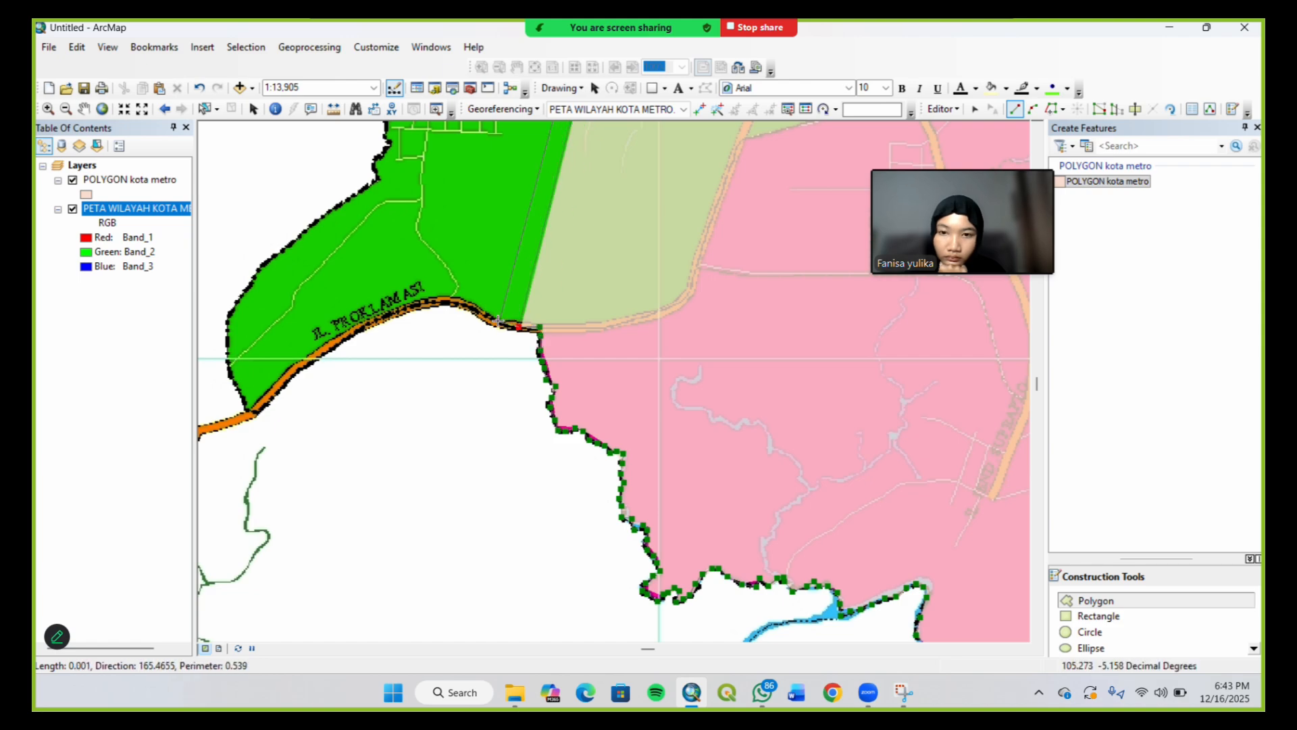
{"action": "left_click", "coordinate": [497, 322]}
{"action": "left_click", "coordinate": [481, 315]}
{"action": "left_click", "coordinate": [469, 310]}
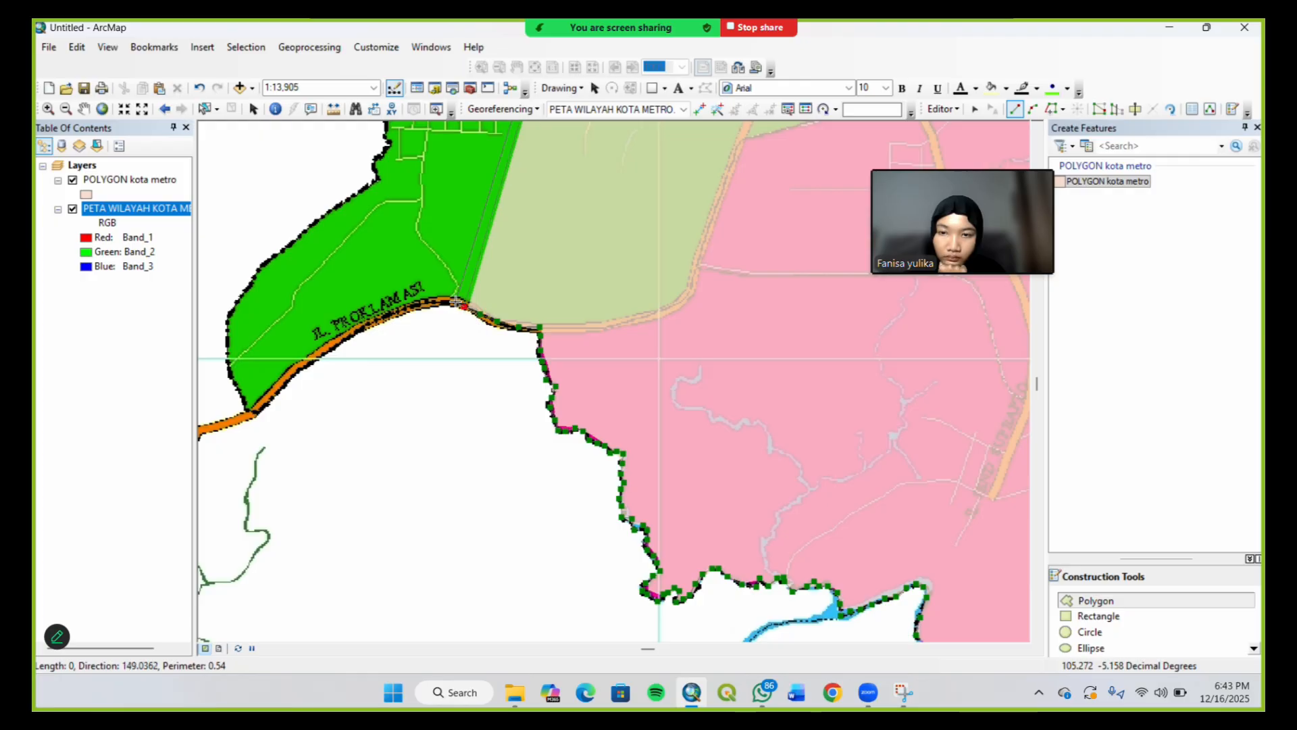
{"action": "left_click", "coordinate": [460, 306]}
{"action": "left_click", "coordinate": [451, 300]}
{"action": "left_click", "coordinate": [430, 300]}
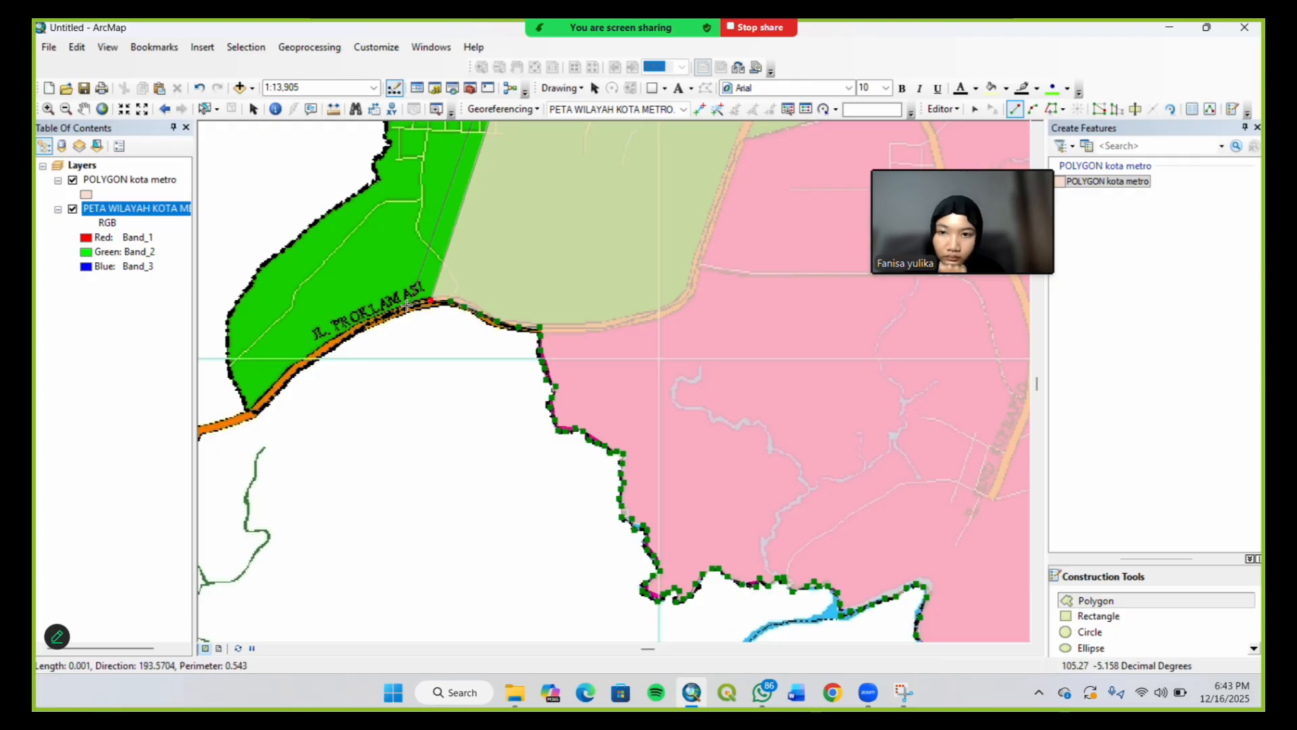
Continue the polygon southwest along Jl. Proklamasi on the green district's southern edge, past the road's name label
{"action": "left_click", "coordinate": [412, 304]}
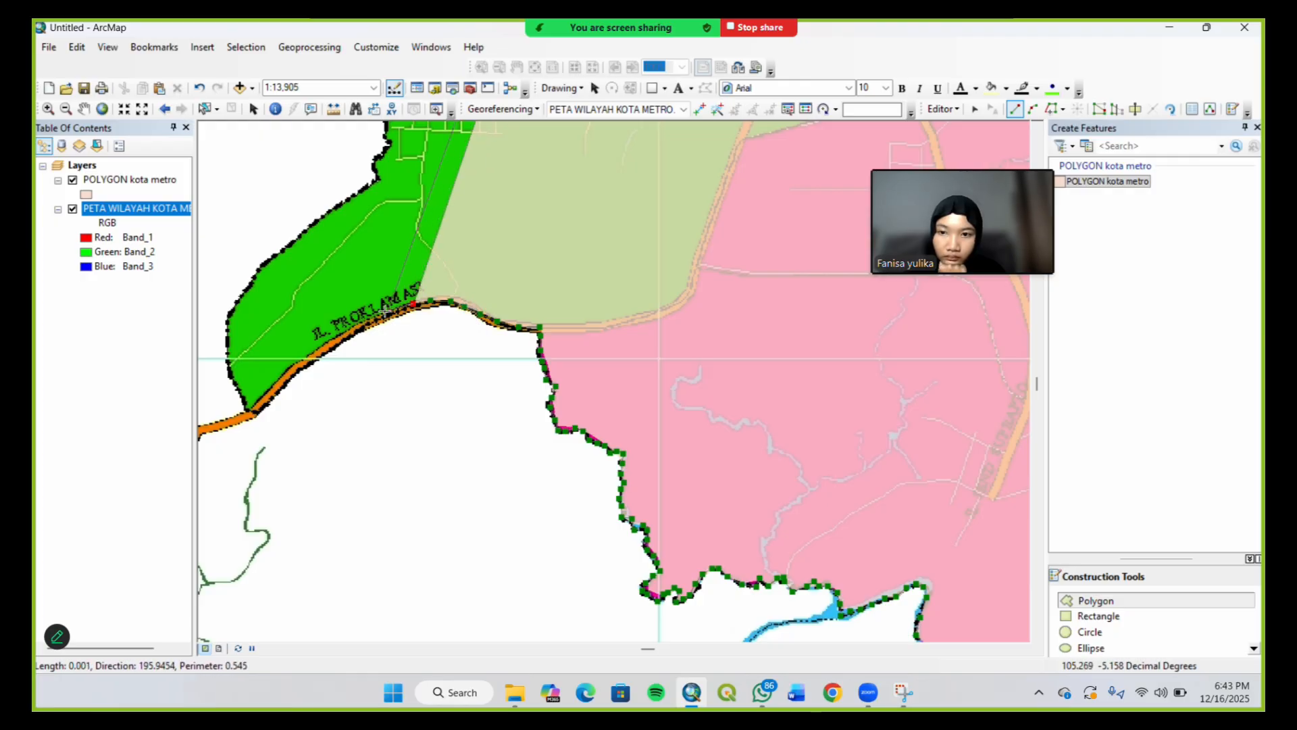
{"action": "left_click", "coordinate": [394, 311]}
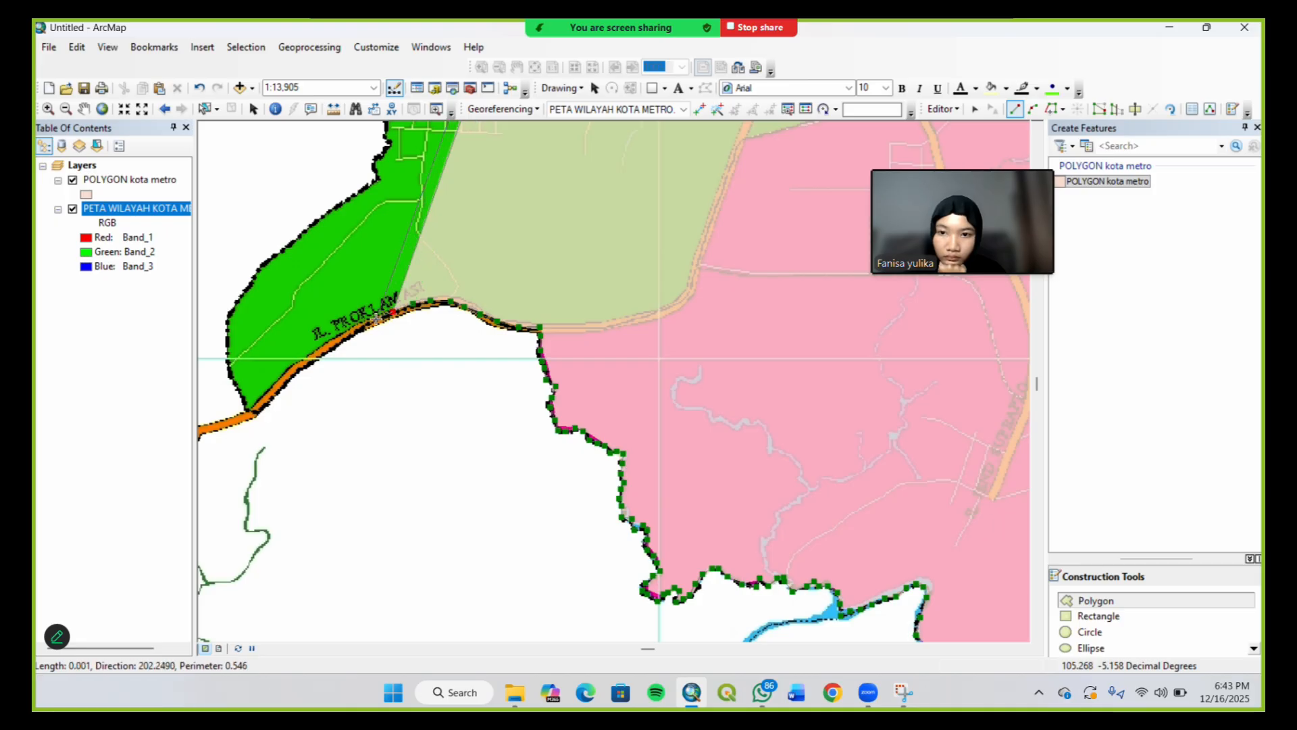
{"action": "left_click", "coordinate": [373, 320]}
{"action": "left_click", "coordinate": [344, 337]}
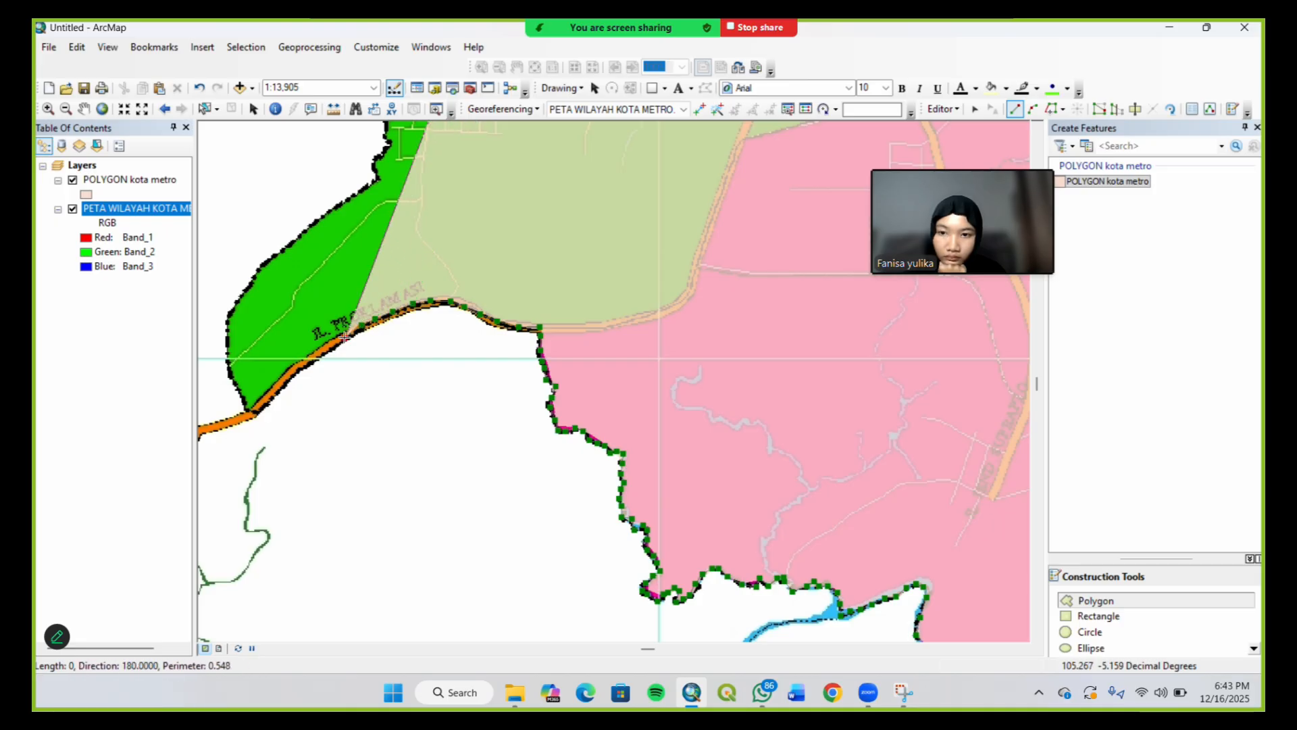
{"action": "left_click", "coordinate": [329, 347]}
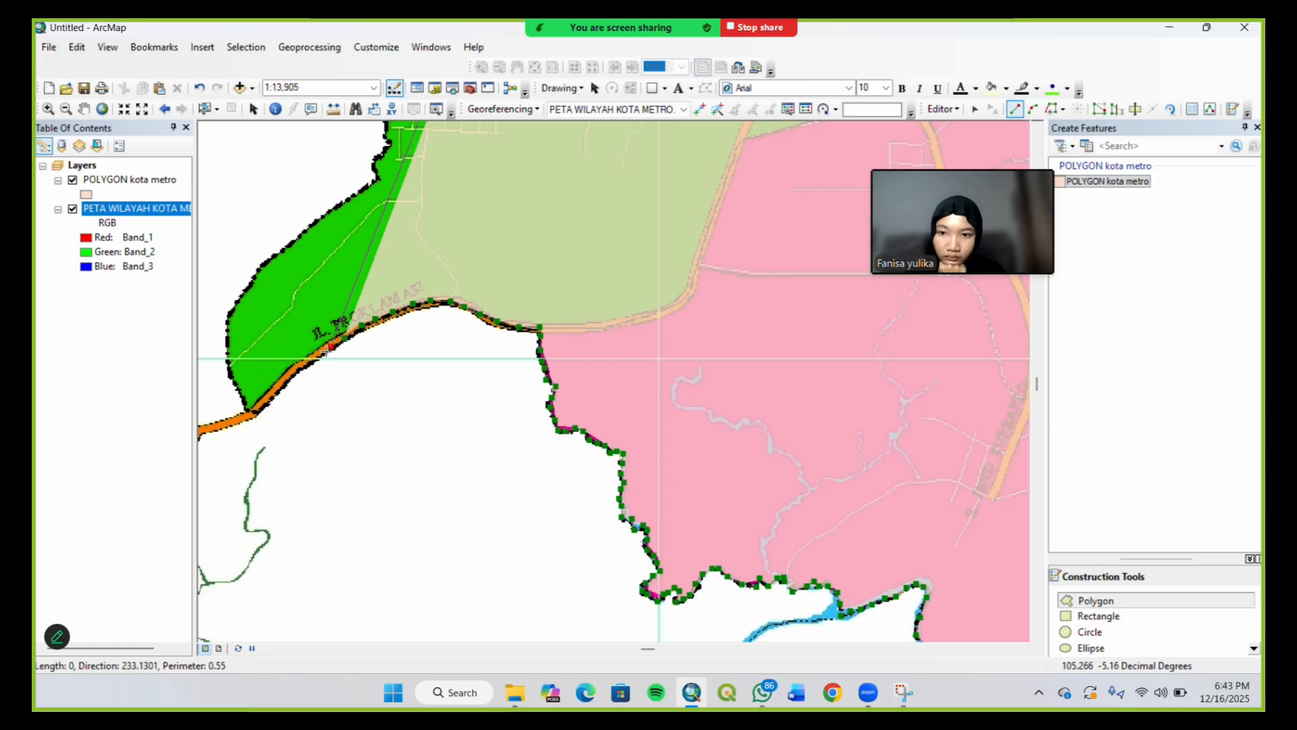
{"action": "left_click", "coordinate": [316, 358]}
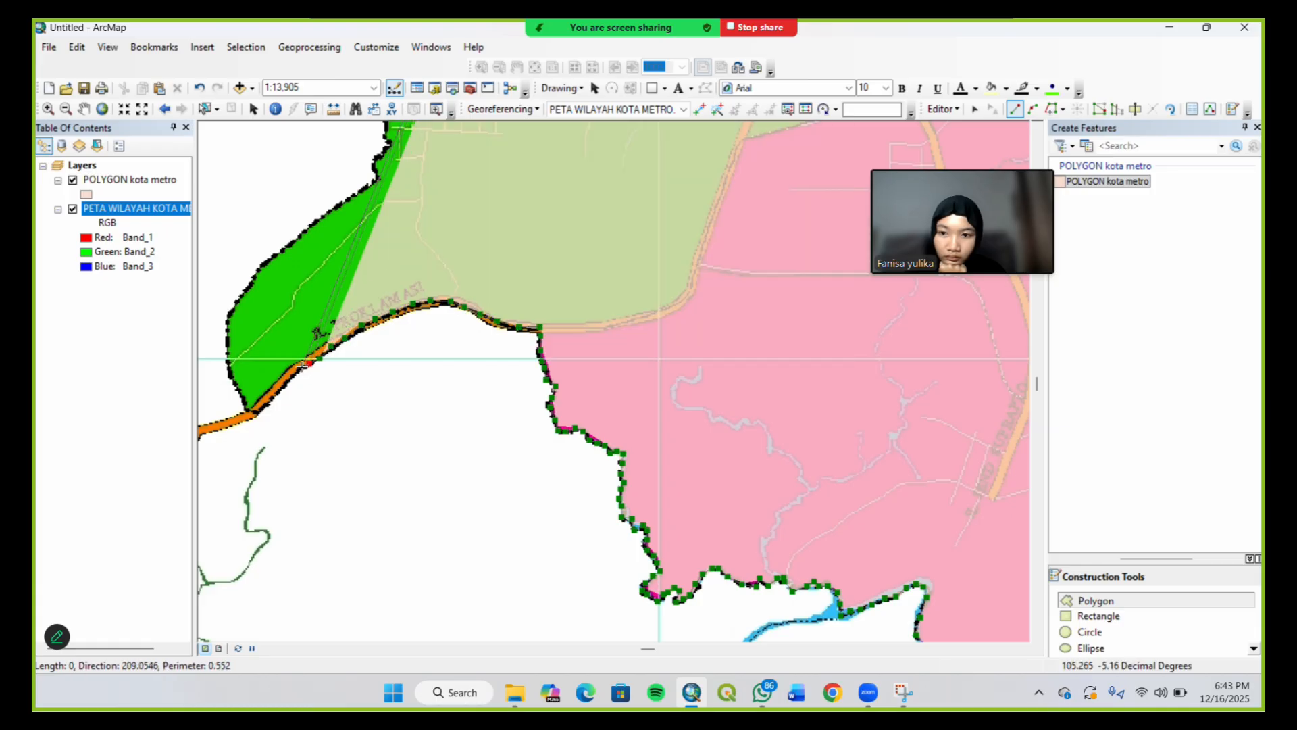
Trace the last stretch of Jl. Proklamasi southwest to the green district's pointed southwestern corner
{"action": "left_click", "coordinate": [299, 368]}
{"action": "left_click", "coordinate": [283, 381]}
{"action": "left_click", "coordinate": [274, 393]}
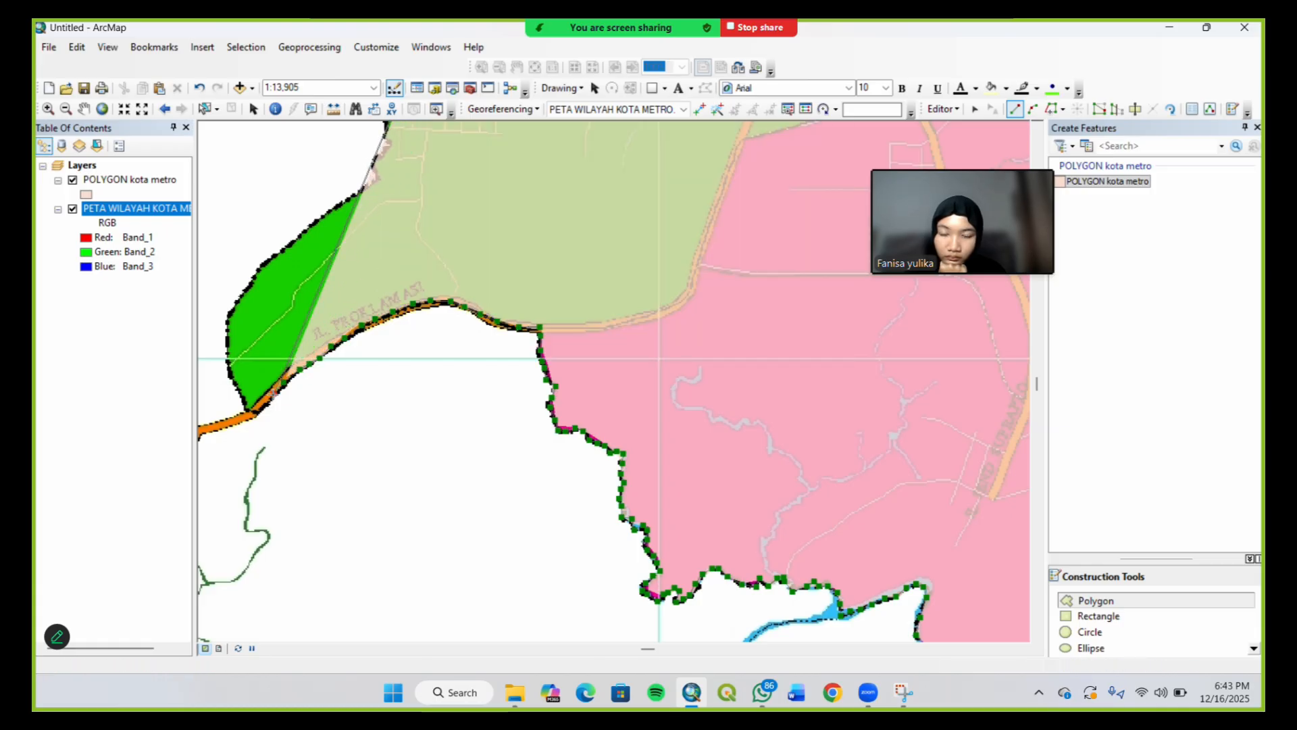
{"action": "left_click", "coordinate": [262, 407]}
{"action": "left_click", "coordinate": [255, 410]}
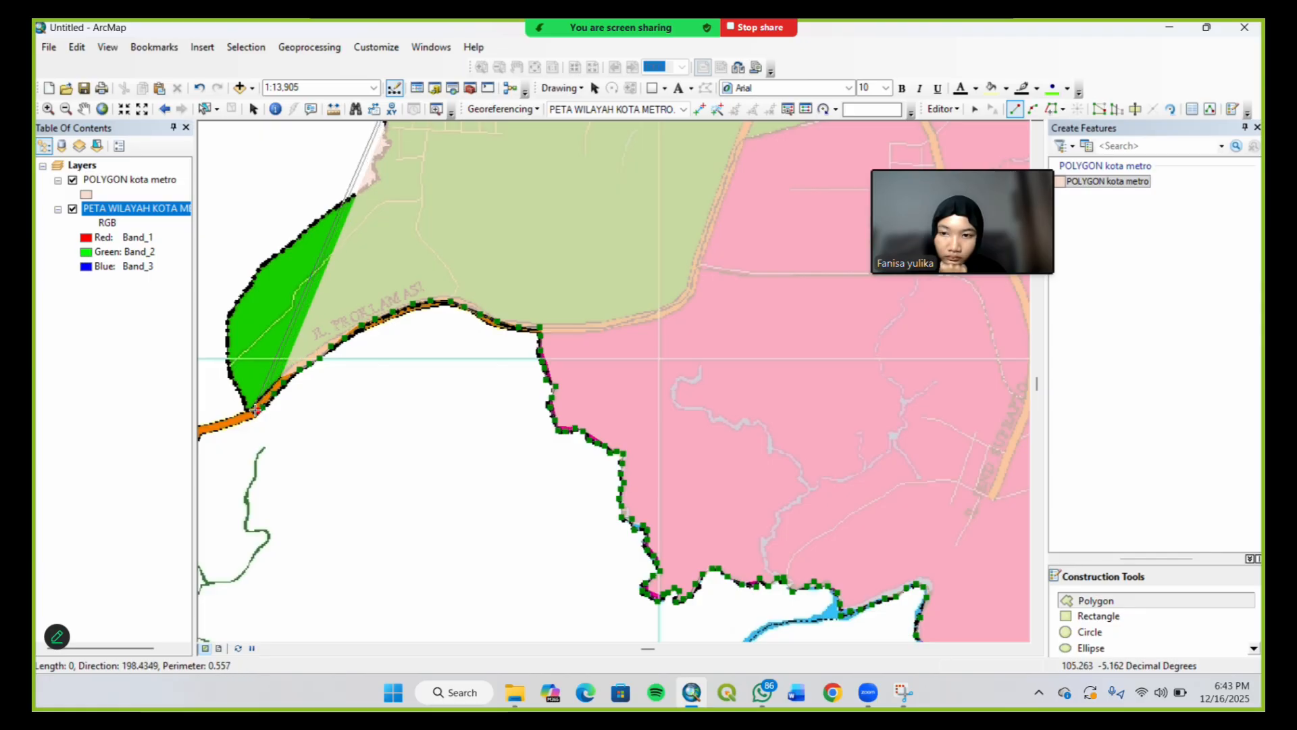
Turn the boundary around the green district's southwestern corner and trace north along its western edge to the bend
{"action": "left_click", "coordinate": [249, 409]}
{"action": "left_click", "coordinate": [244, 398]}
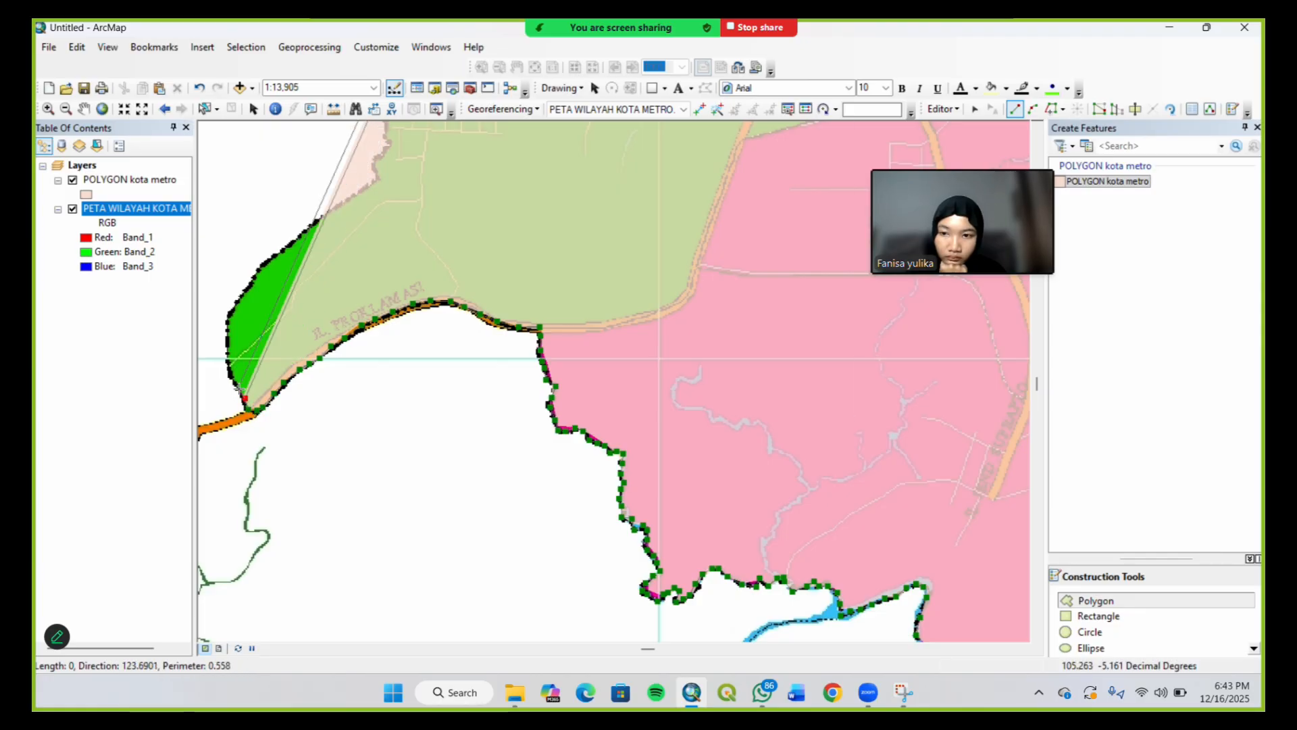
{"action": "left_click", "coordinate": [238, 387]}
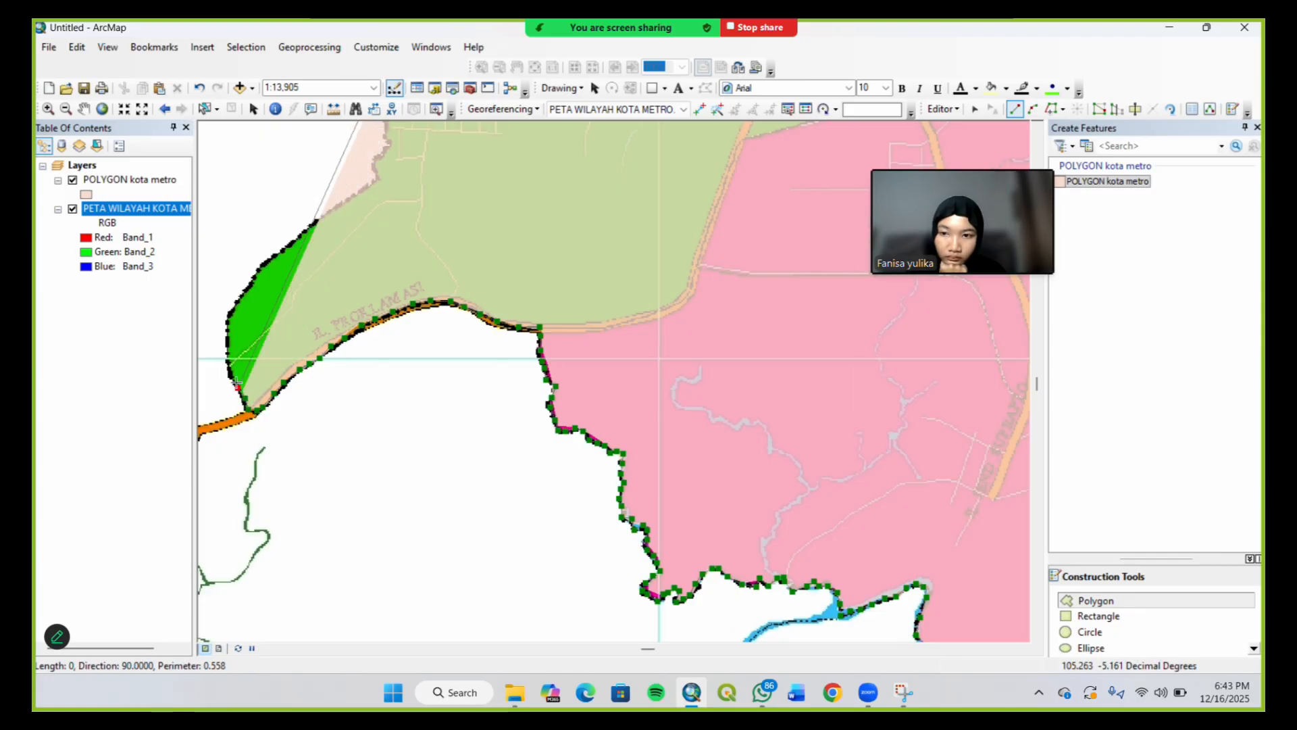
{"action": "left_click", "coordinate": [227, 342]}
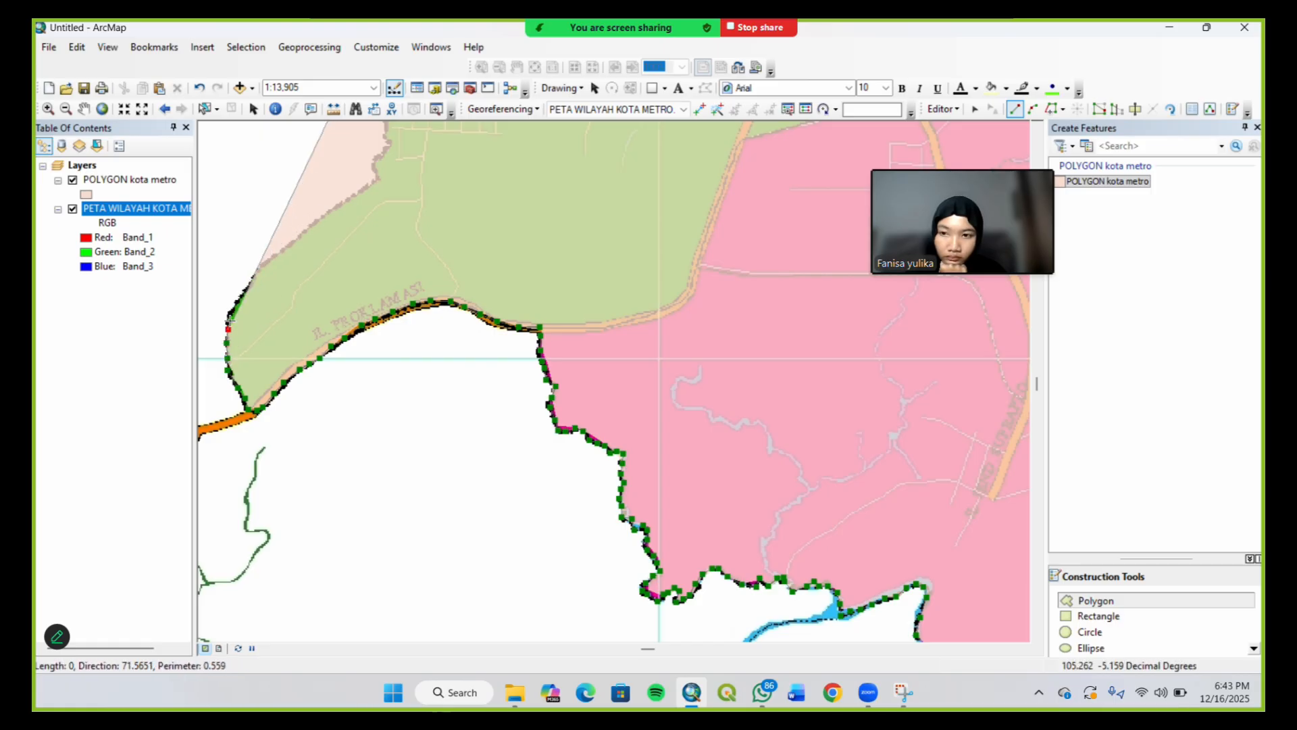
{"action": "left_click", "coordinate": [229, 314]}
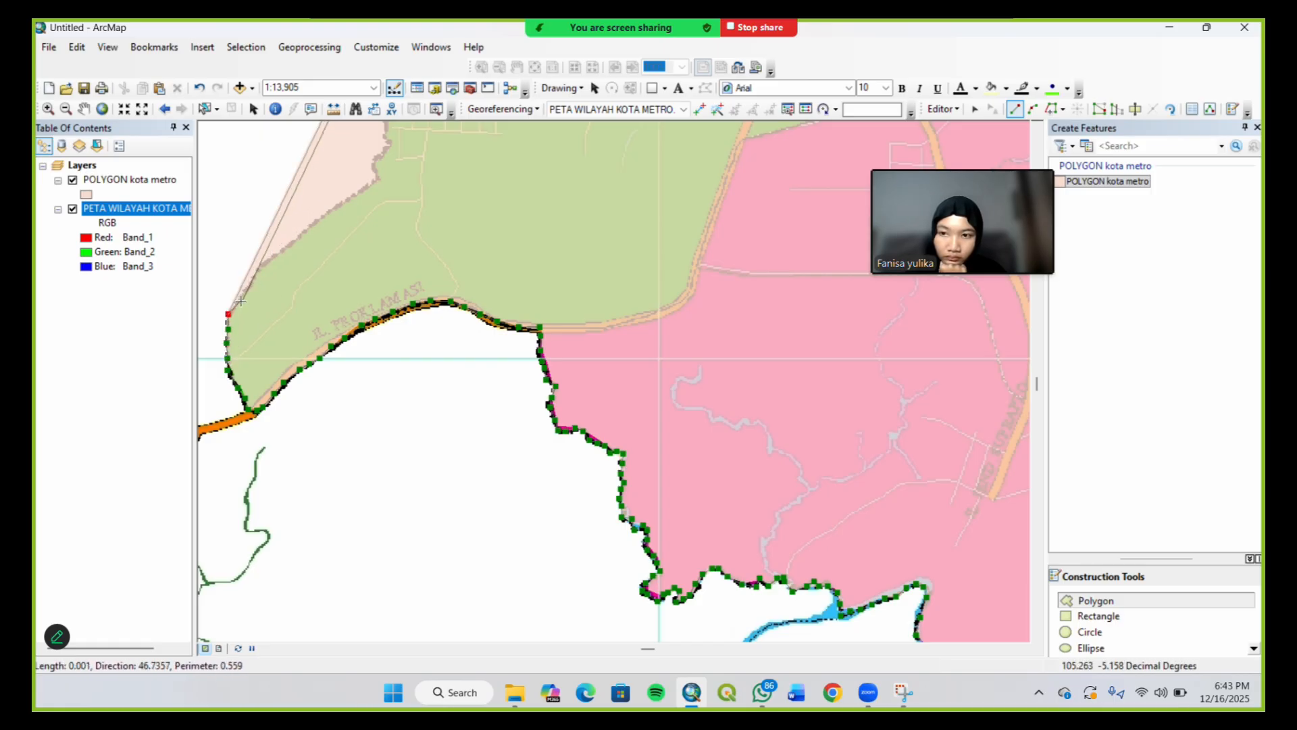
{"action": "left_click", "coordinate": [257, 277]}
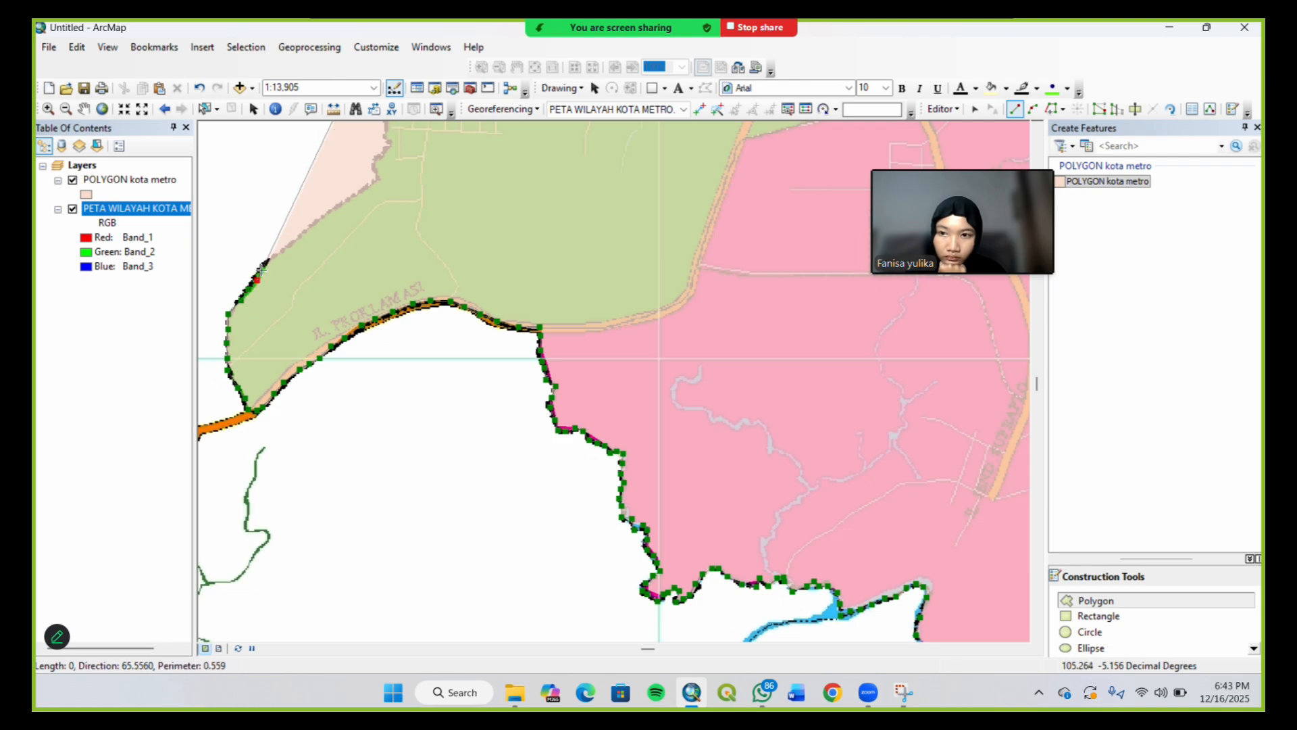
{"action": "key", "text": "ctrl+z"}
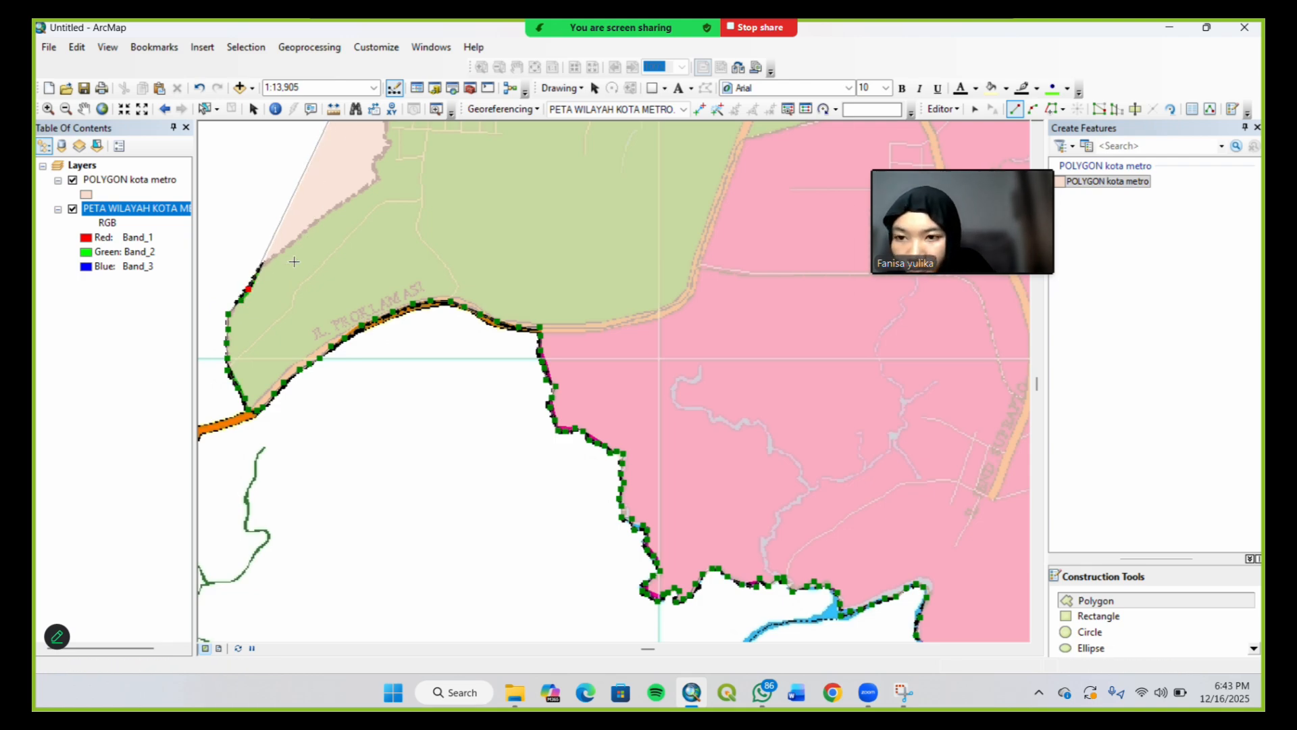
{"action": "key", "text": "ctrl+z"}
{"action": "key", "text": "ctrl+z"}
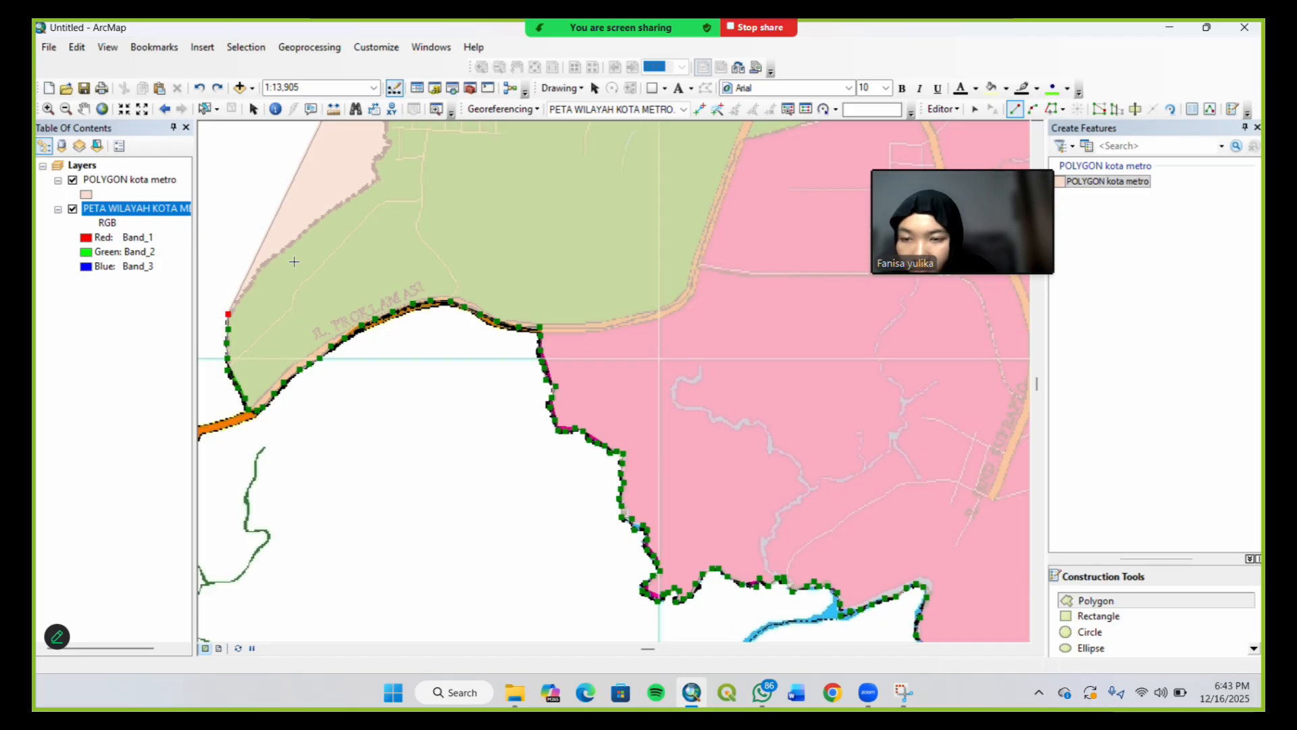
Extend the boundary northeast from the bend on the green district's western edge, following its grey outline
{"action": "left_click", "coordinate": [236, 301]}
{"action": "left_click", "coordinate": [245, 291]}
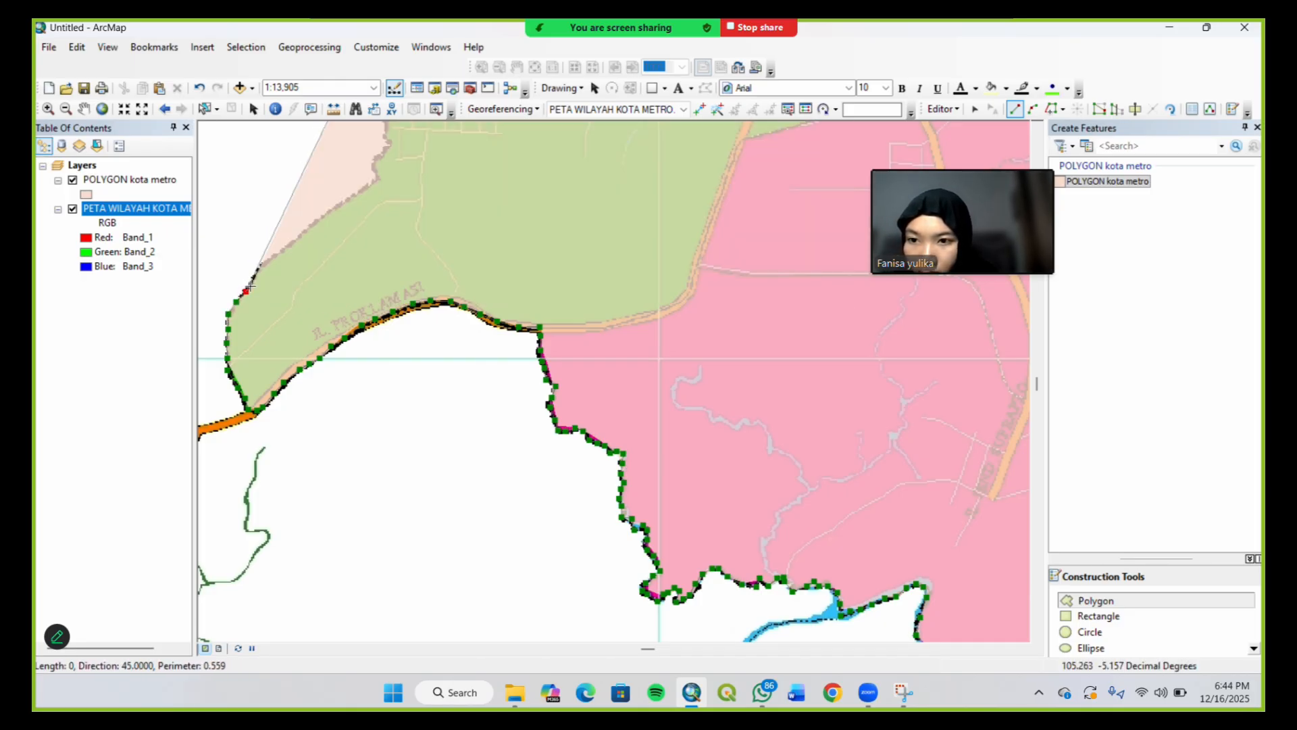
{"action": "left_click", "coordinate": [252, 282]}
{"action": "left_click", "coordinate": [259, 270]}
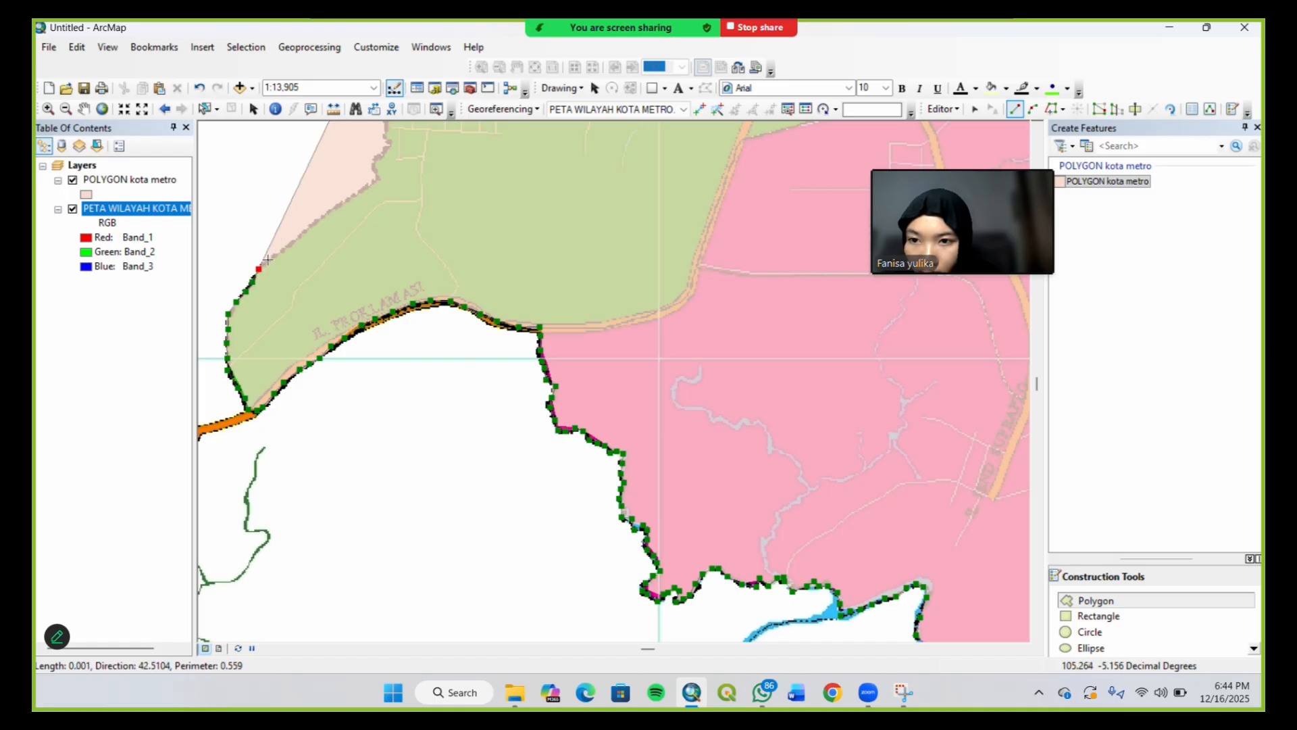
Continue tracing northeast along the green district's northwestern outline toward its jagged section, then undo the last vertex
{"action": "left_click", "coordinate": [268, 261]}
{"action": "left_click", "coordinate": [280, 251]}
{"action": "left_click", "coordinate": [295, 239]}
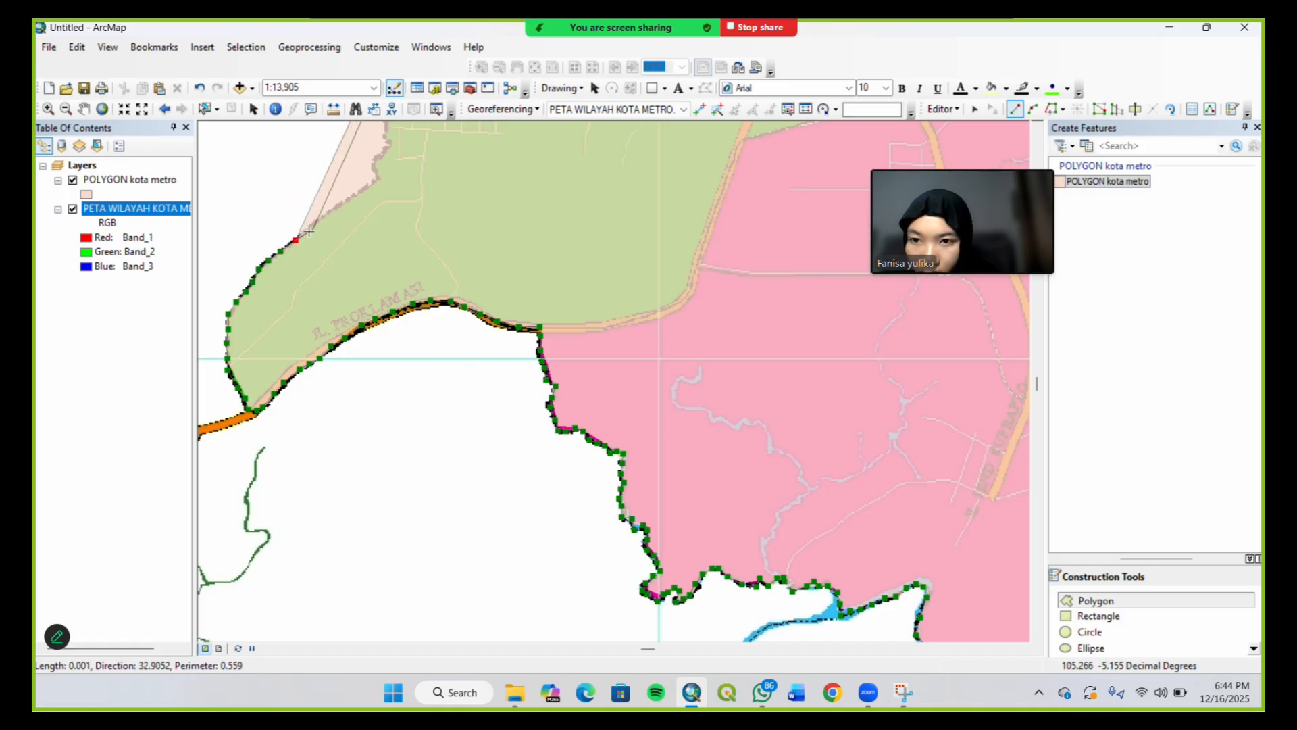
{"action": "left_click", "coordinate": [312, 227]}
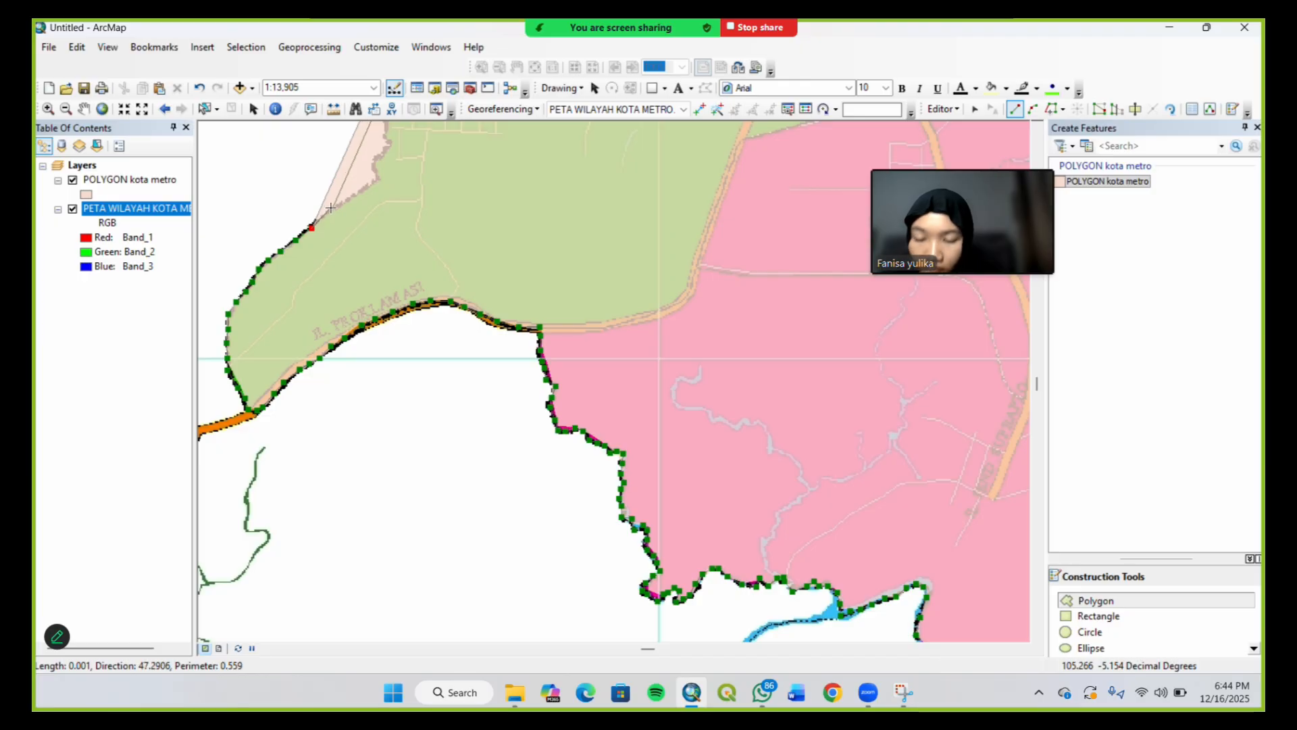
{"action": "key", "text": "ctrl+z"}
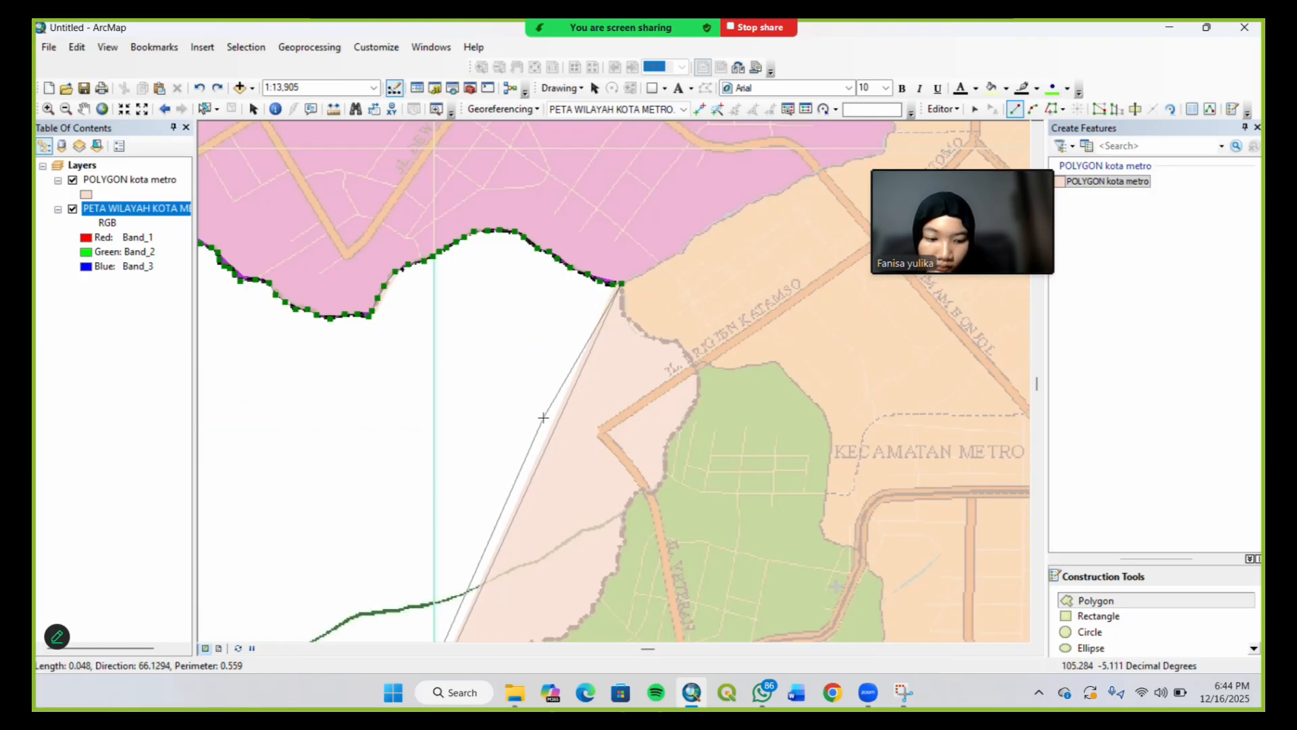
Examine the western side of the city map, following the boundary sketch's closing edge southwest past the green Kecamatan Metro Barat district
{"action": "key", "text": "Down"}
{"action": "key", "text": "Down"}
{"action": "key", "text": "Down"}
{"action": "key", "text": "Down"}
{"action": "key", "text": "Down"}
{"action": "key", "text": "Down"}
{"action": "key", "text": "Down"}
{"action": "key", "text": "Down"}
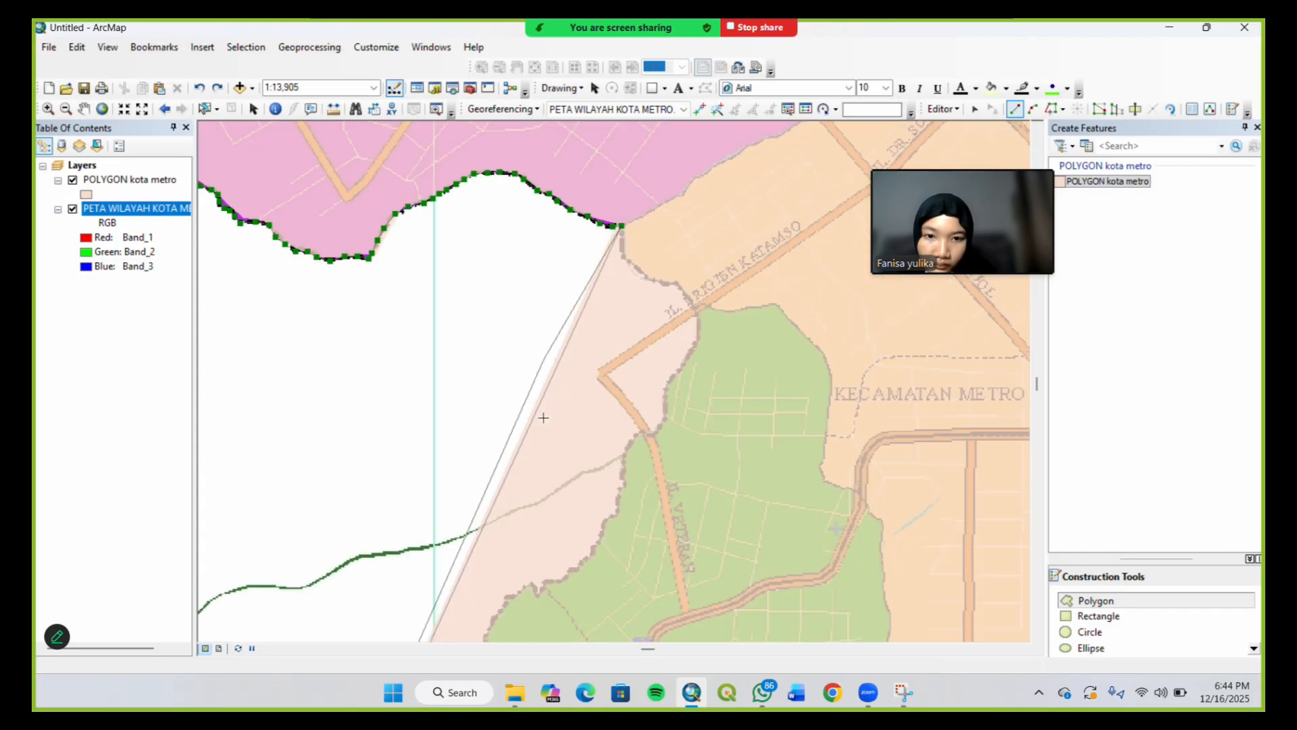
{"action": "key", "text": "Down"}
{"action": "key", "text": "Down"}
{"action": "key", "text": "Down"}
{"action": "key", "text": "Down"}
{"action": "key", "text": "Down"}
{"action": "key", "text": "Down"}
{"action": "key", "text": "Down"}
{"action": "key", "text": "Down"}
{"action": "key", "text": "Down"}
{"action": "key", "text": "Down"}
{"action": "key", "text": "Down"}
{"action": "key", "text": "Down"}
{"action": "key", "text": "Down"}
{"action": "key", "text": "Down"}
{"action": "key", "text": "Down"}
{"action": "key", "text": "Down"}
{"action": "key", "text": "Down"}
{"action": "key", "text": "Down"}
{"action": "key", "text": "Down"}
{"action": "key", "text": "Down"}
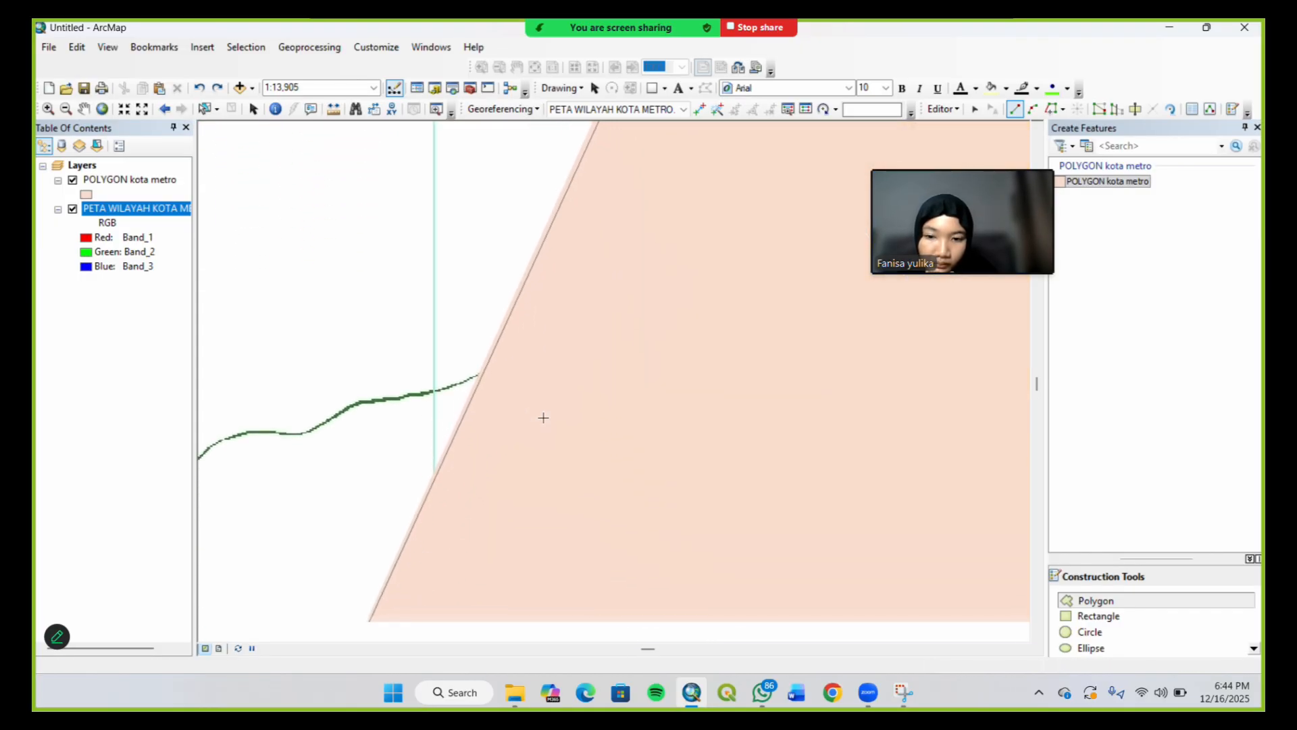
{"action": "key", "text": "Down"}
{"action": "key", "text": "Down"}
{"action": "key", "text": "Down"}
{"action": "key", "text": "Down"}
{"action": "key", "text": "Down"}
{"action": "key", "text": "Down"}
{"action": "key", "text": "Down"}
{"action": "key", "text": "Down"}
{"action": "key", "text": "Down"}
{"action": "key", "text": "Down"}
{"action": "key", "text": "Down"}
{"action": "key", "text": "Down"}
{"action": "key", "text": "Down"}
{"action": "key", "text": "Down"}
{"action": "key", "text": "Down"}
{"action": "key", "text": "Down"}
{"action": "key", "text": "Down"}
{"action": "key", "text": "Down"}
{"action": "key", "text": "Down"}
{"action": "key", "text": "Down"}
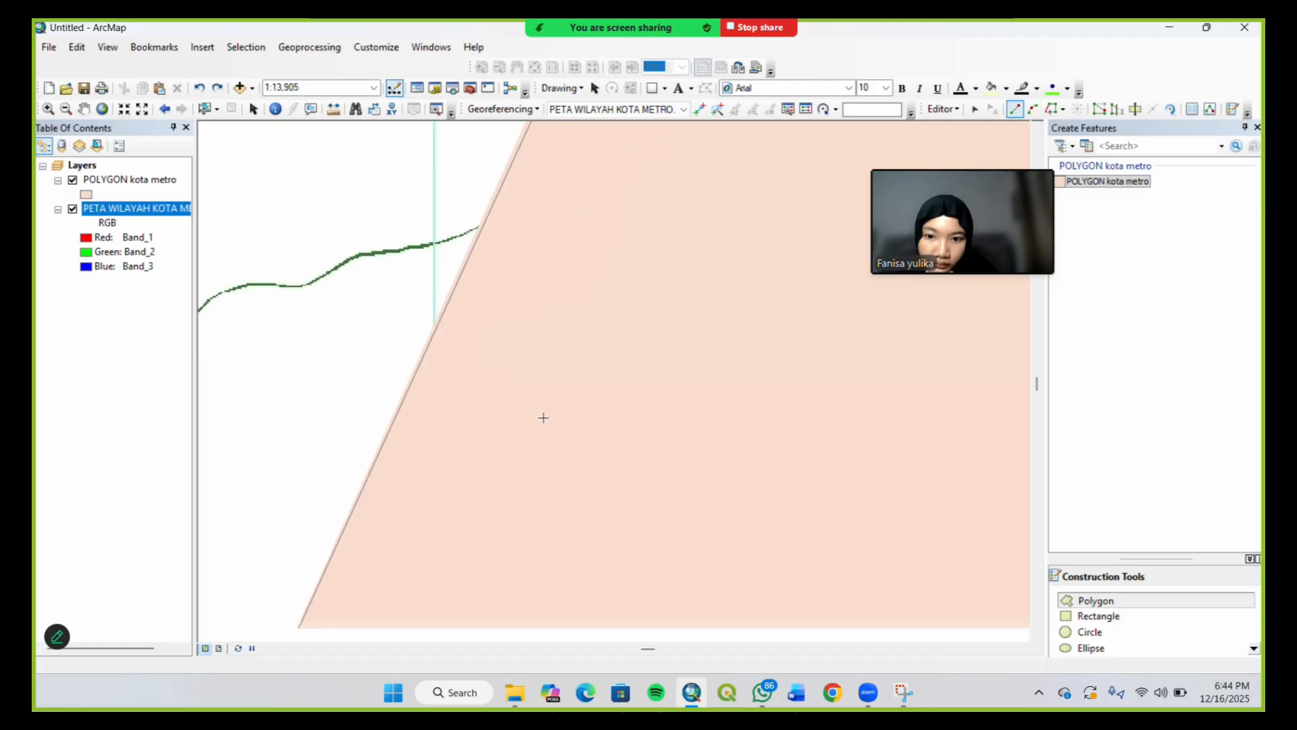
{"action": "key", "text": "Down"}
{"action": "key", "text": "Down"}
{"action": "key", "text": "Down"}
{"action": "key", "text": "Down"}
{"action": "key", "text": "Down"}
{"action": "key", "text": "Down"}
{"action": "key", "text": "Down"}
{"action": "key", "text": "Down"}
{"action": "key", "text": "Down"}
{"action": "key", "text": "Down"}
{"action": "key", "text": "Down"}
{"action": "key", "text": "Down"}
{"action": "key", "text": "Down"}
{"action": "key", "text": "Down"}
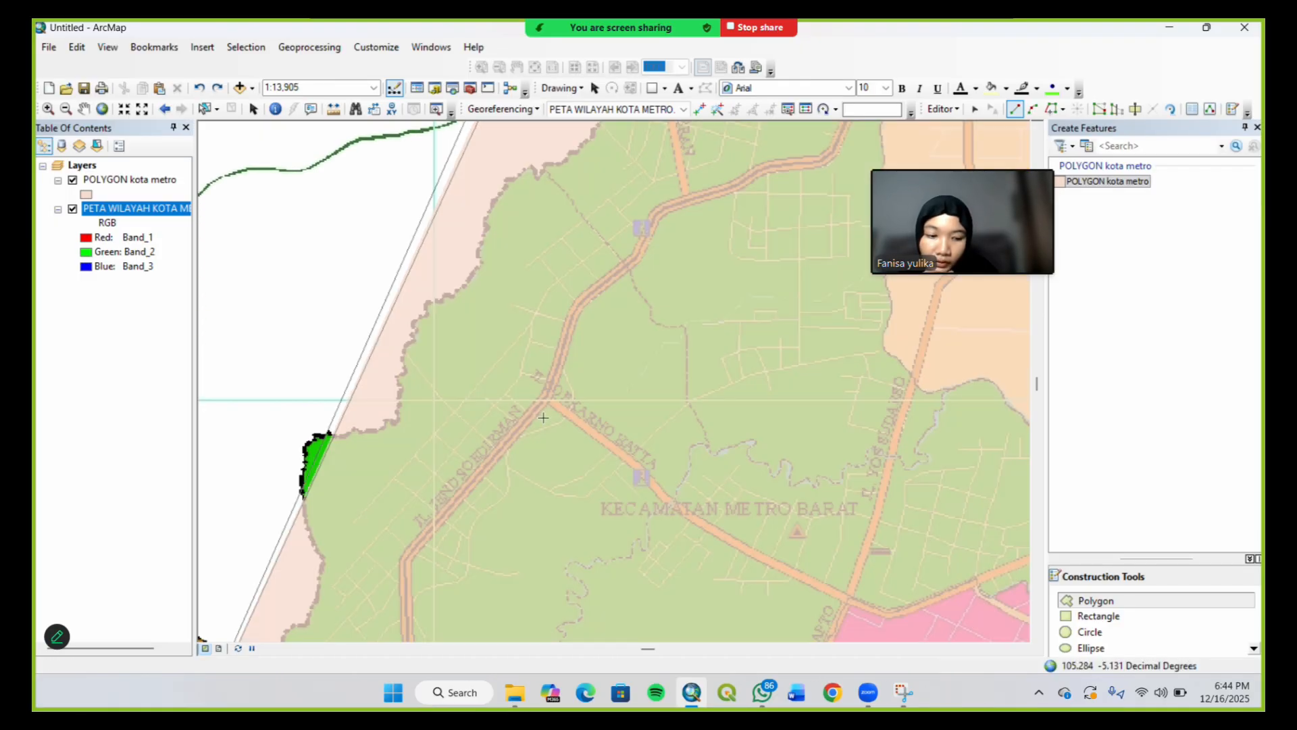
{"action": "key", "text": "Down"}
{"action": "key", "text": "Down"}
{"action": "key", "text": "Down"}
{"action": "key", "text": "Down"}
{"action": "key", "text": "Down"}
{"action": "key", "text": "Down"}
{"action": "key", "text": "Down"}
{"action": "key", "text": "Down"}
{"action": "key", "text": "Down"}
{"action": "key", "text": "Down"}
{"action": "key", "text": "Down"}
{"action": "key", "text": "Down"}
{"action": "key", "text": "Down"}
{"action": "key", "text": "Down"}
{"action": "key", "text": "Down"}
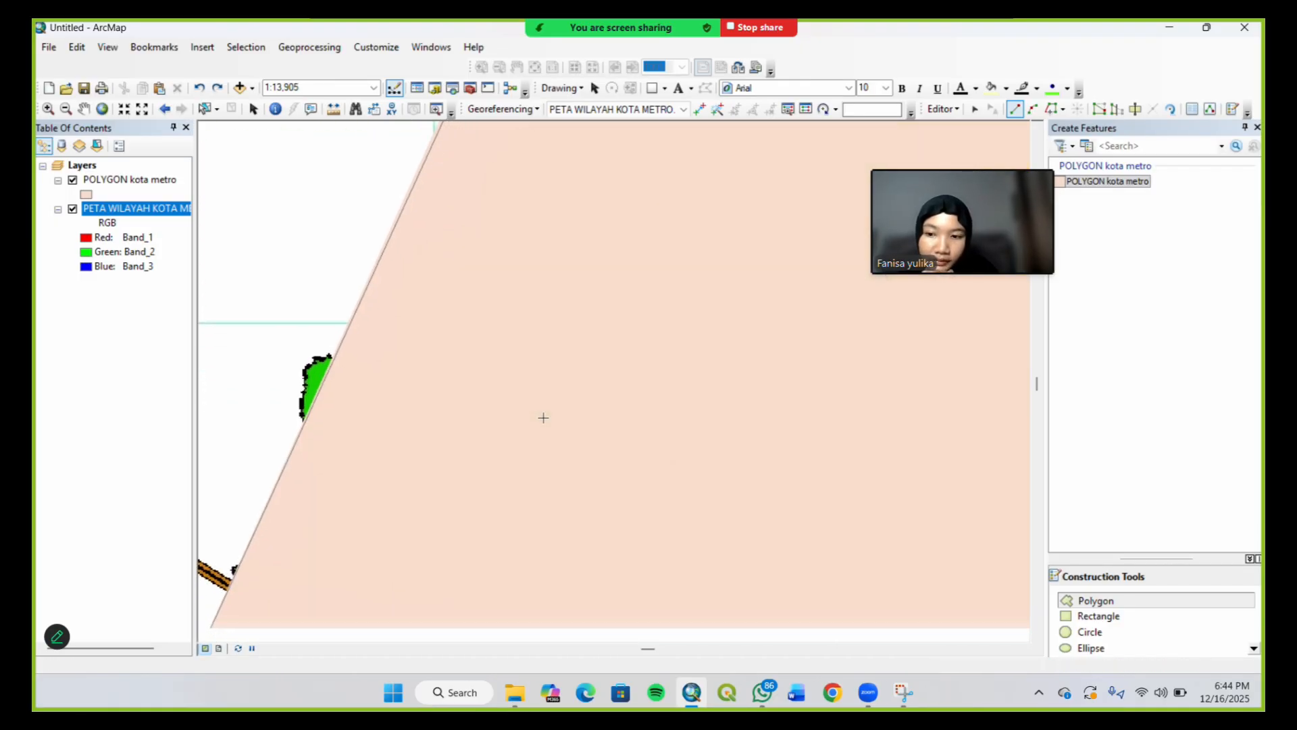
{"action": "key", "text": "Down"}
{"action": "key", "text": "Down"}
{"action": "key", "text": "Down"}
{"action": "key", "text": "Down"}
{"action": "key", "text": "Down"}
{"action": "key", "text": "Down"}
{"action": "key", "text": "Down"}
{"action": "key", "text": "Down"}
{"action": "key", "text": "Down"}
{"action": "key", "text": "Down"}
{"action": "key", "text": "Down"}
{"action": "key", "text": "Down"}
{"action": "key", "text": "Down"}
{"action": "key", "text": "Down"}
{"action": "key", "text": "Down"}
{"action": "key", "text": "Down"}
{"action": "key", "text": "Down"}
{"action": "key", "text": "Down"}
{"action": "key", "text": "Down"}
{"action": "key", "text": "Down"}
{"action": "key", "text": "Left"}
{"action": "key", "text": "Left"}
{"action": "key", "text": "Left"}
{"action": "key", "text": "Left"}
{"action": "key", "text": "Left"}
{"action": "key", "text": "Left"}
{"action": "key", "text": "Left"}
{"action": "key", "text": "Left"}
{"action": "key", "text": "Left"}
{"action": "key", "text": "Left"}
{"action": "key", "text": "Left"}
{"action": "key", "text": "Left"}
{"action": "key", "text": "Left"}
{"action": "key", "text": "Left"}
{"action": "key", "text": "Left"}
{"action": "key", "text": "Left"}
{"action": "key", "text": "Left"}
{"action": "key", "text": "Left"}
{"action": "key", "text": "Left"}
{"action": "key", "text": "Left"}
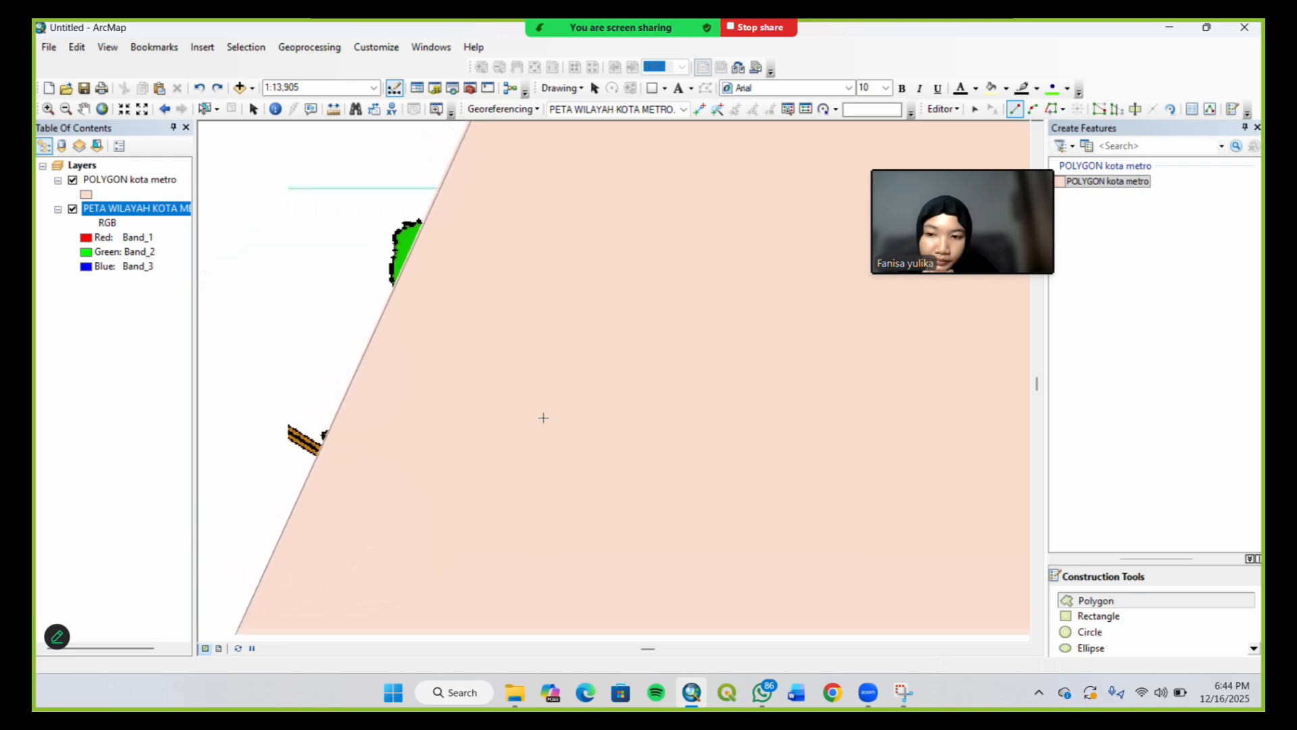
{"action": "key", "text": "Down"}
{"action": "key", "text": "Down"}
{"action": "key", "text": "Down"}
{"action": "key", "text": "Down"}
{"action": "key", "text": "Down"}
{"action": "key", "text": "Down"}
{"action": "key", "text": "Down"}
{"action": "key", "text": "Down"}
{"action": "key", "text": "Down"}
{"action": "key", "text": "Down"}
{"action": "key", "text": "Down"}
{"action": "key", "text": "Down"}
{"action": "key", "text": "Down"}
{"action": "key", "text": "Down"}
{"action": "key", "text": "Down"}
{"action": "key", "text": "Down"}
{"action": "key", "text": "Down"}
{"action": "key", "text": "Down"}
{"action": "key", "text": "Down"}
{"action": "key", "text": "Down"}
{"action": "key", "text": "Left"}
{"action": "key", "text": "Left"}
{"action": "key", "text": "Left"}
{"action": "key", "text": "Left"}
{"action": "key", "text": "Left"}
{"action": "key", "text": "Left"}
{"action": "key", "text": "Left"}
{"action": "key", "text": "Left"}
{"action": "key", "text": "Left"}
{"action": "key", "text": "Left"}
{"action": "key", "text": "Left"}
{"action": "key", "text": "Left"}
{"action": "key", "text": "Left"}
{"action": "key", "text": "Left"}
{"action": "key", "text": "Left"}
{"action": "key", "text": "Left"}
{"action": "key", "text": "Left"}
{"action": "key", "text": "Left"}
{"action": "key", "text": "Left"}
{"action": "key", "text": "Left"}
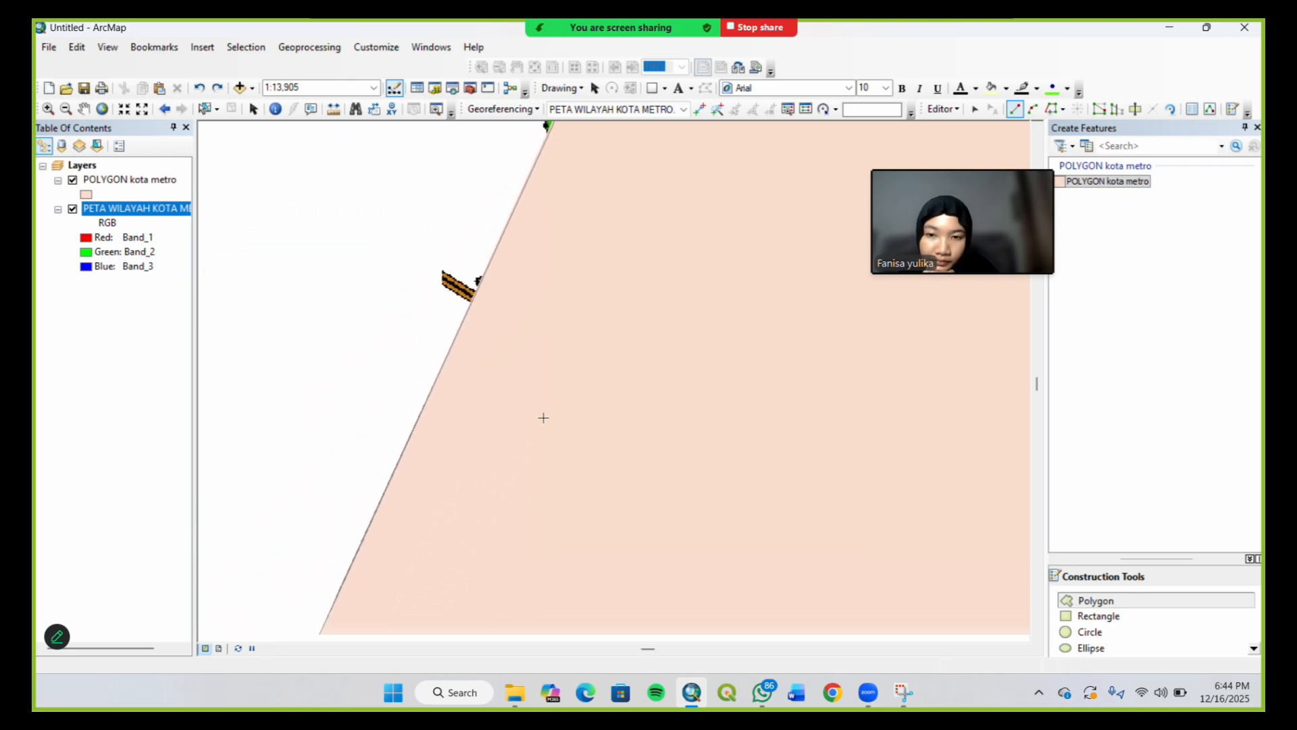
Continue the boundary sketch northeast from its last vertex along the green district's northwestern outline to the start of the jagged section
{"action": "key", "text": "Down"}
{"action": "key", "text": "Down"}
{"action": "key", "text": "Down"}
{"action": "key", "text": "Down"}
{"action": "key", "text": "Down"}
{"action": "key", "text": "Down"}
{"action": "key", "text": "Down"}
{"action": "key", "text": "Down"}
{"action": "key", "text": "Left"}
{"action": "key", "text": "Left"}
{"action": "key", "text": "Left"}
{"action": "key", "text": "Left"}
{"action": "key", "text": "Left"}
{"action": "key", "text": "Left"}
{"action": "key", "text": "Left"}
{"action": "key", "text": "Left"}
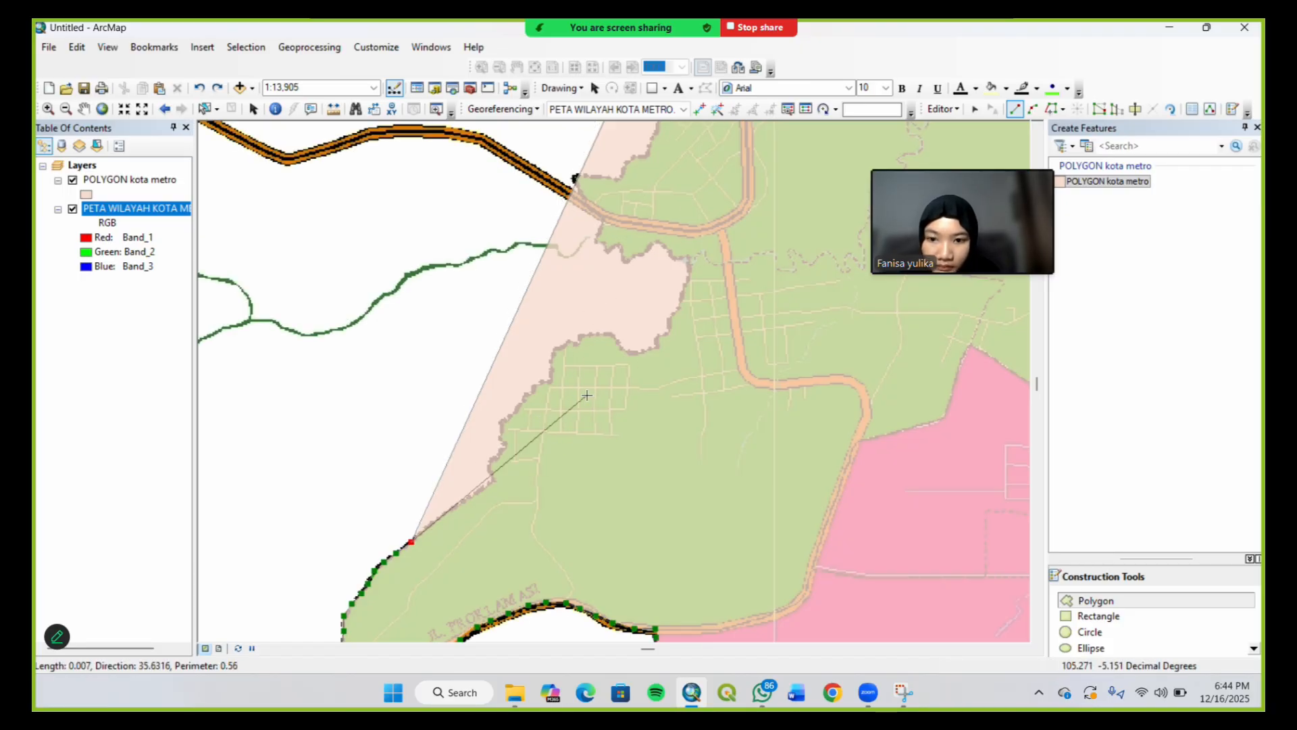
{"action": "left_click", "coordinate": [419, 533]}
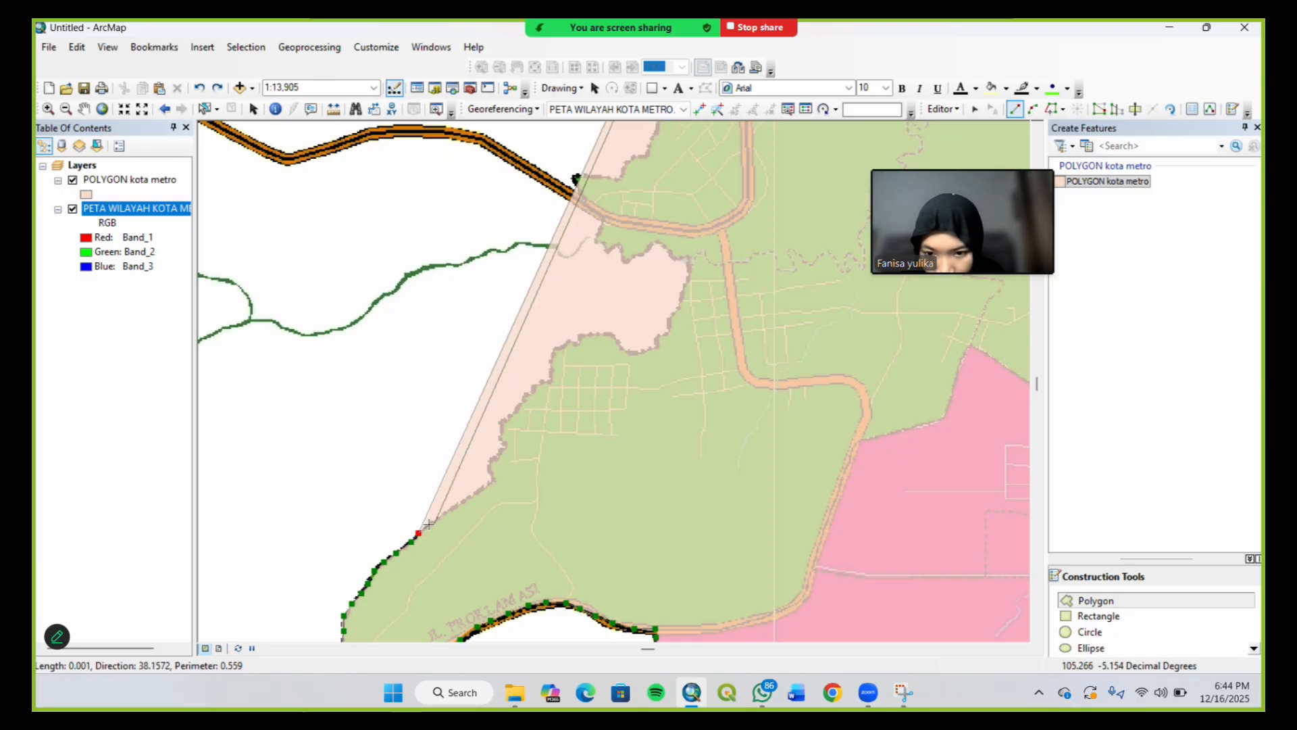
{"action": "left_click", "coordinate": [432, 522]}
{"action": "left_click", "coordinate": [445, 513]}
{"action": "left_click", "coordinate": [462, 502]}
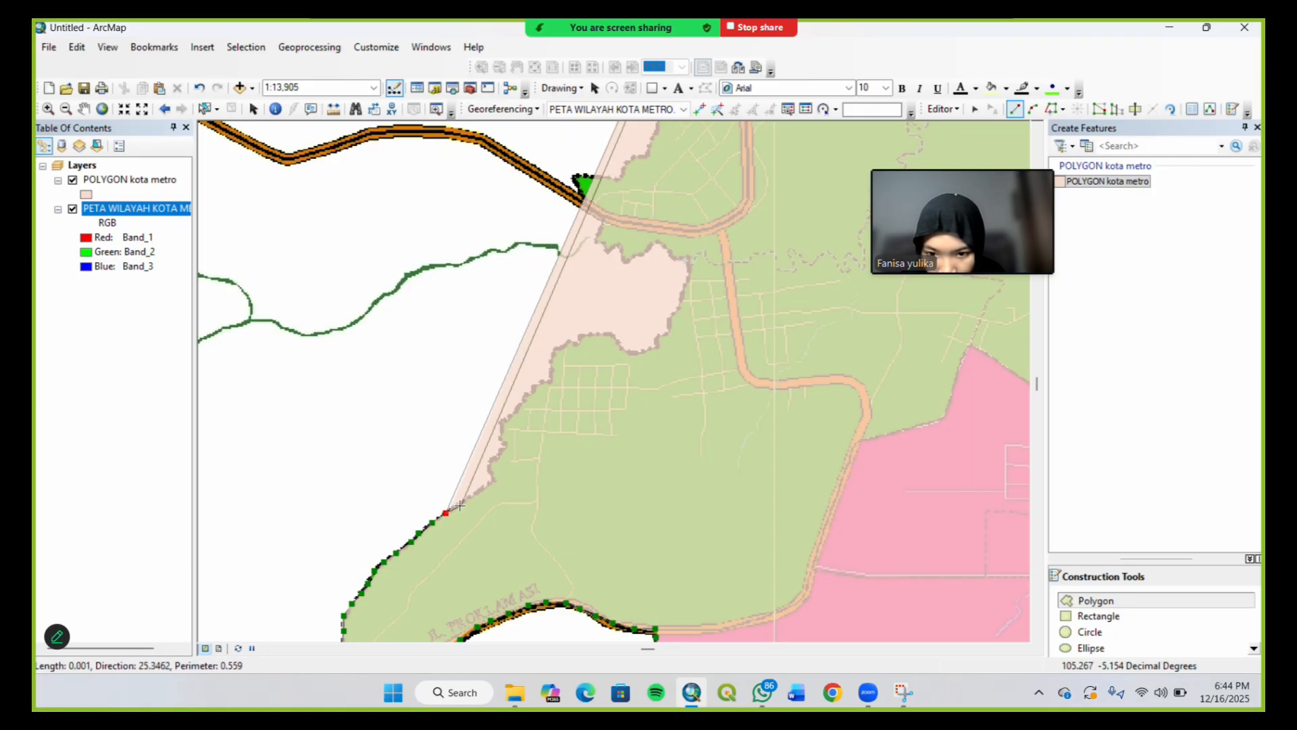
{"action": "left_click", "coordinate": [478, 491]}
{"action": "left_click", "coordinate": [494, 480]}
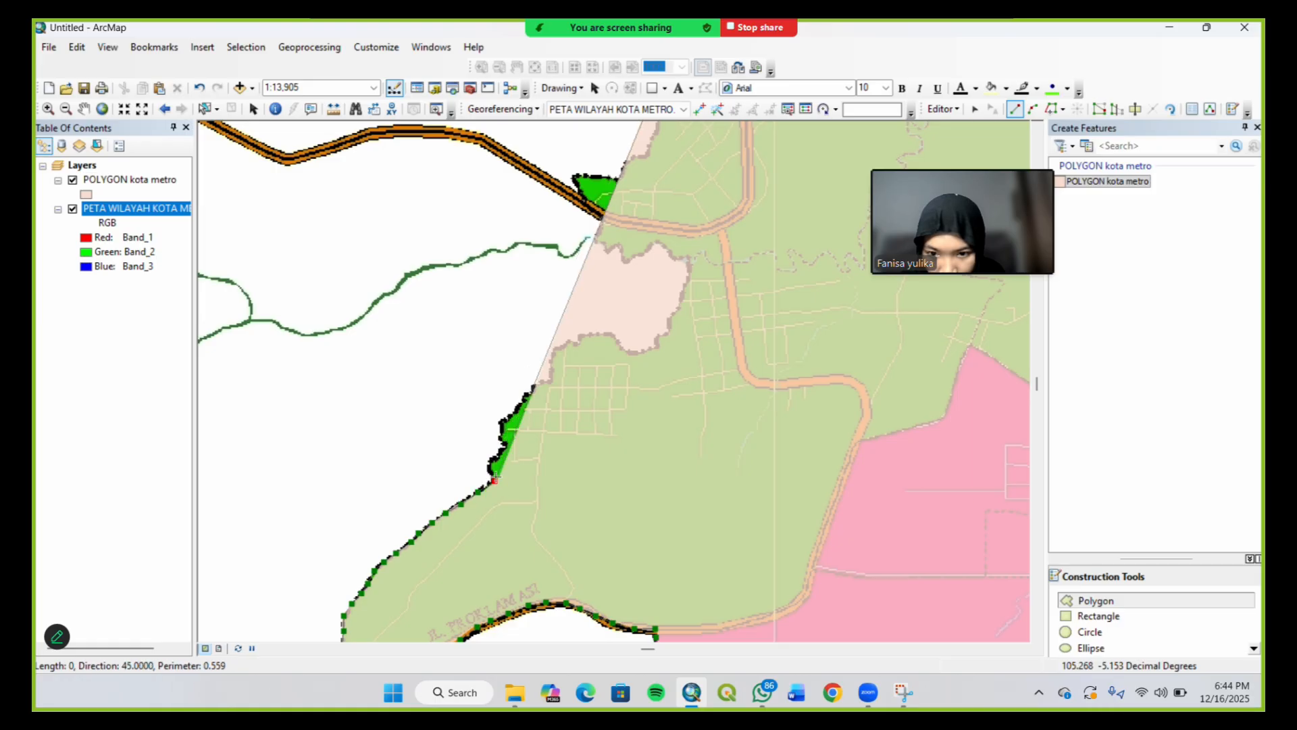
Trace the boundary north around the first notches of the green district's jagged western outline
{"action": "left_click", "coordinate": [492, 470]}
{"action": "left_click", "coordinate": [492, 458]}
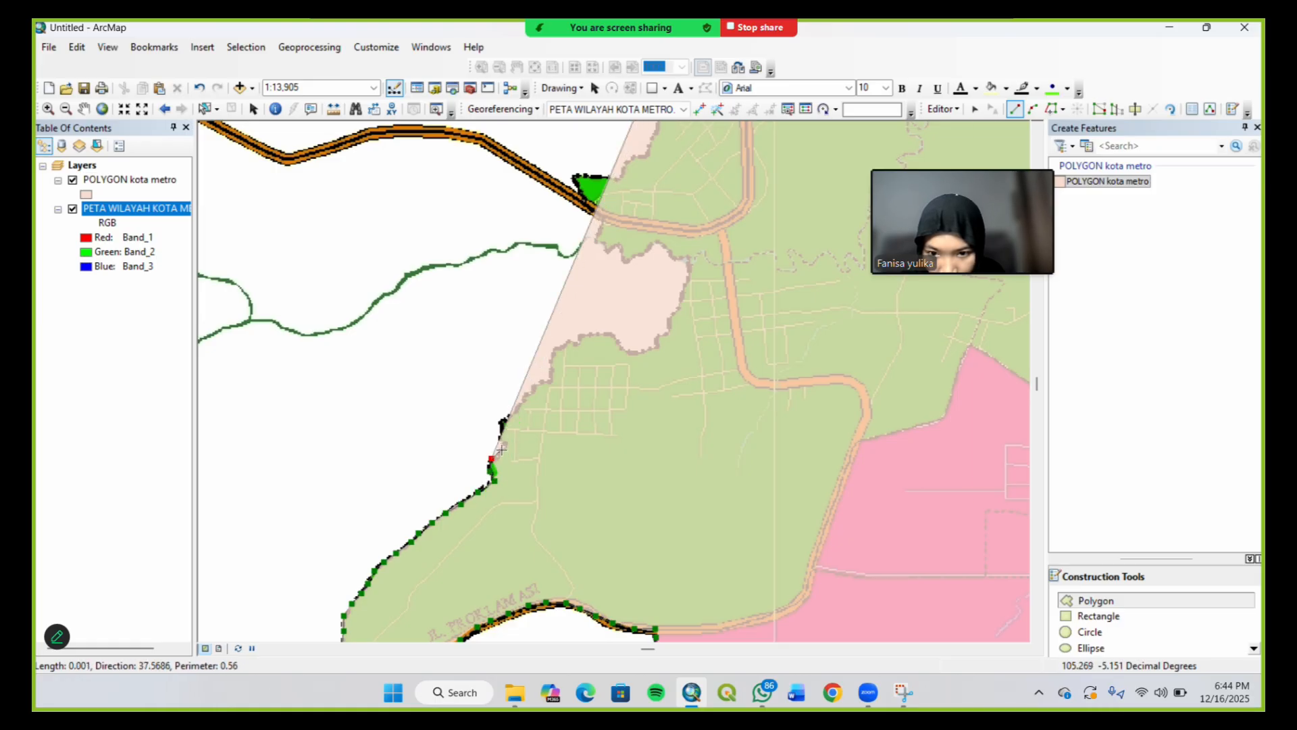
{"action": "left_click", "coordinate": [501, 450]}
{"action": "left_click", "coordinate": [505, 442]}
{"action": "left_click", "coordinate": [502, 431]}
{"action": "left_click", "coordinate": [503, 419]}
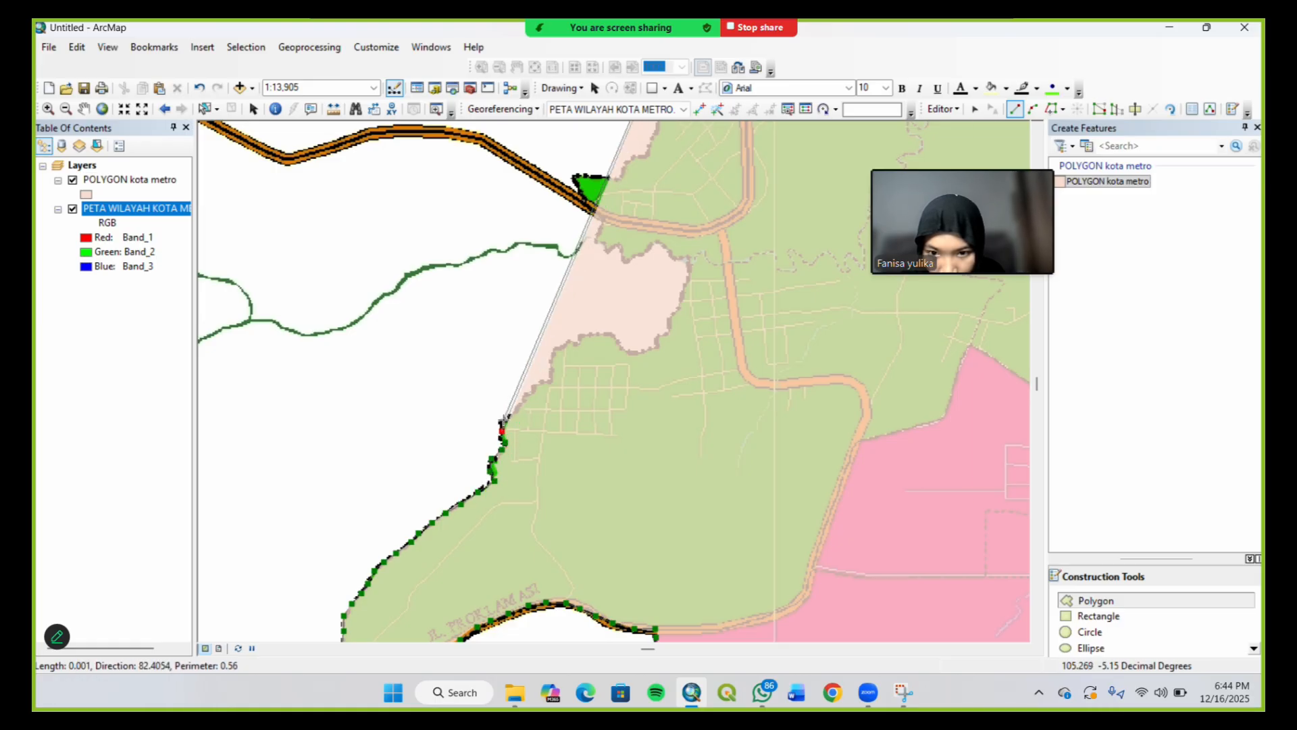
Extend the boundary northeast along the jagged outline, past the street grid in the green district's northwest
{"action": "left_click", "coordinate": [516, 411]}
{"action": "left_click", "coordinate": [524, 400]}
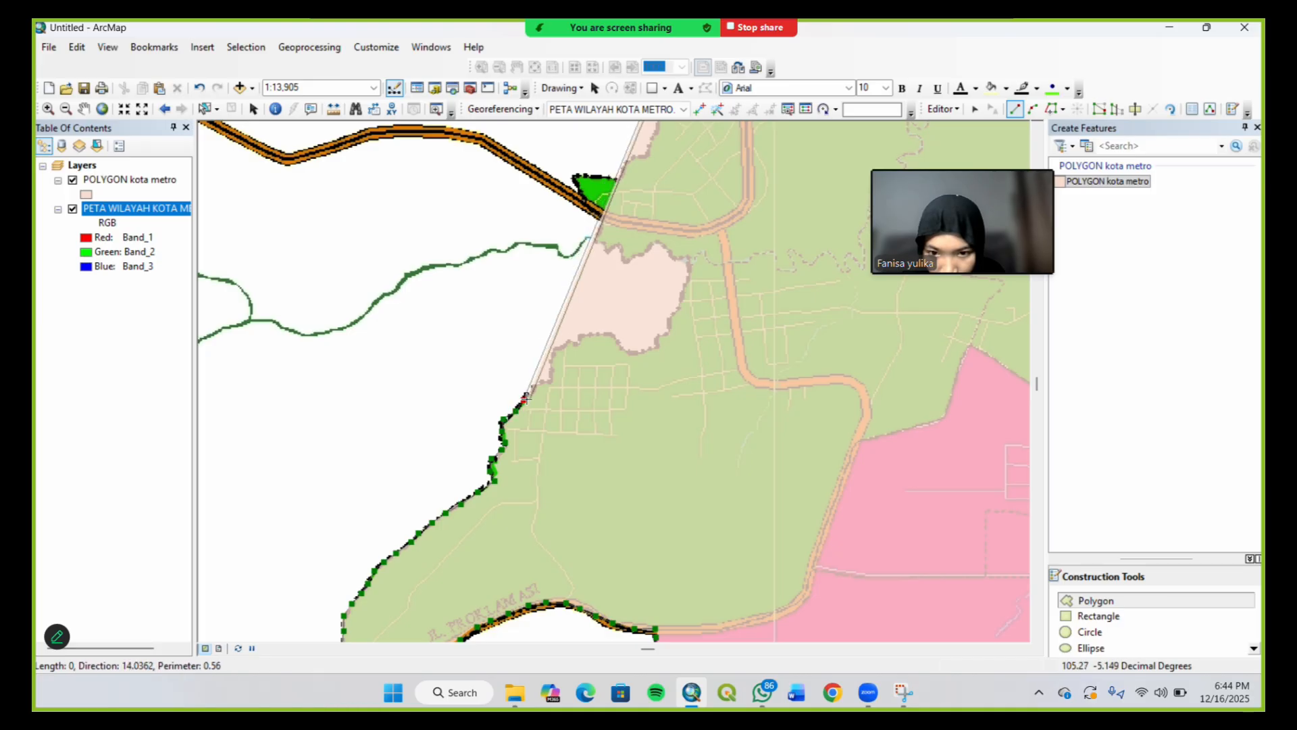
{"action": "left_click", "coordinate": [527, 392]}
{"action": "left_click", "coordinate": [539, 384]}
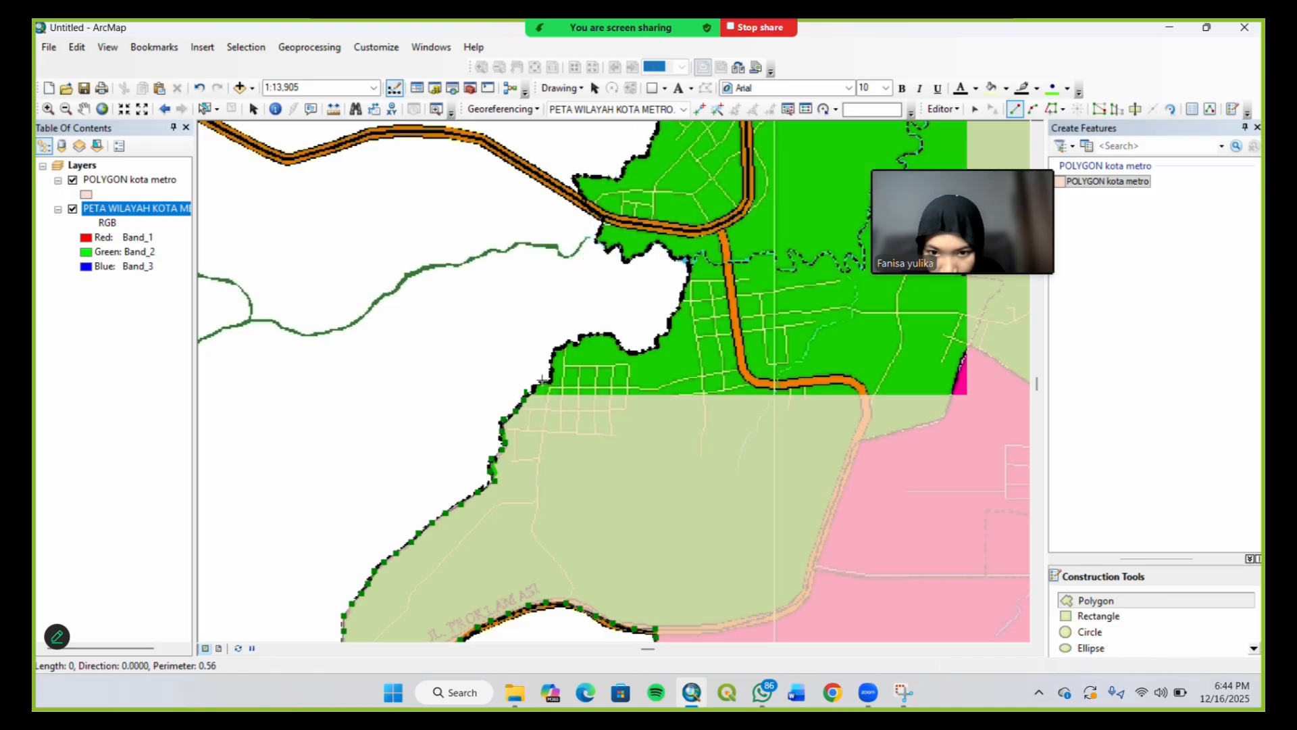
{"action": "left_click", "coordinate": [548, 376]}
{"action": "left_click", "coordinate": [553, 365]}
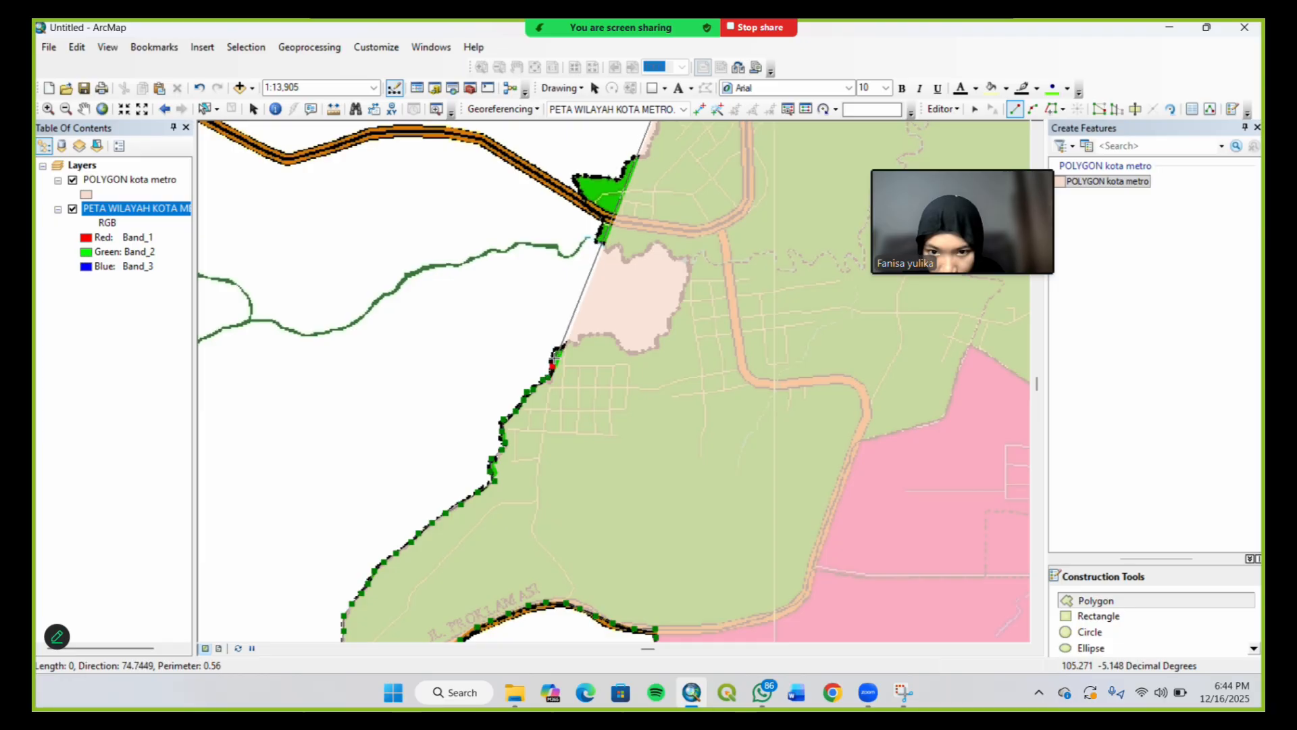
{"action": "left_click", "coordinate": [555, 351]}
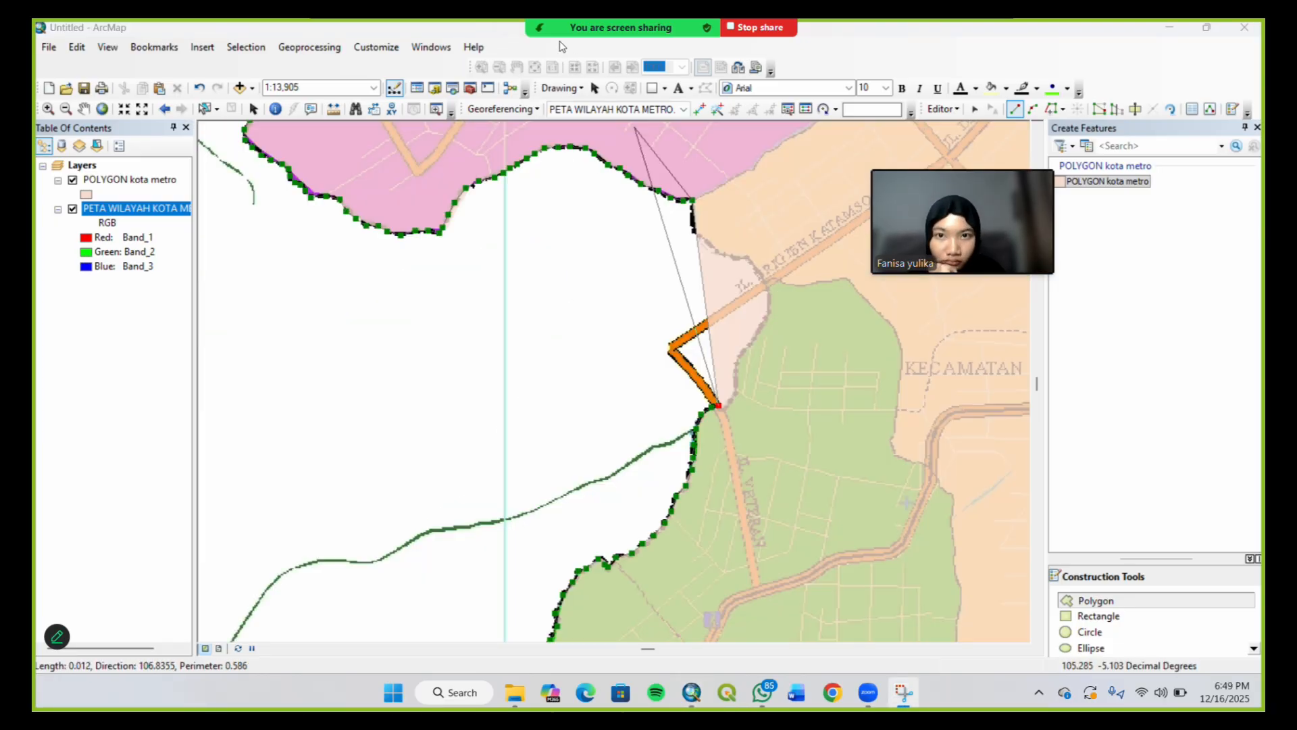
Trace the green district's northwestern edge from JL. Veteran north to JL. Brigjen Katamso
{"action": "left_click", "coordinate": [723, 408]}
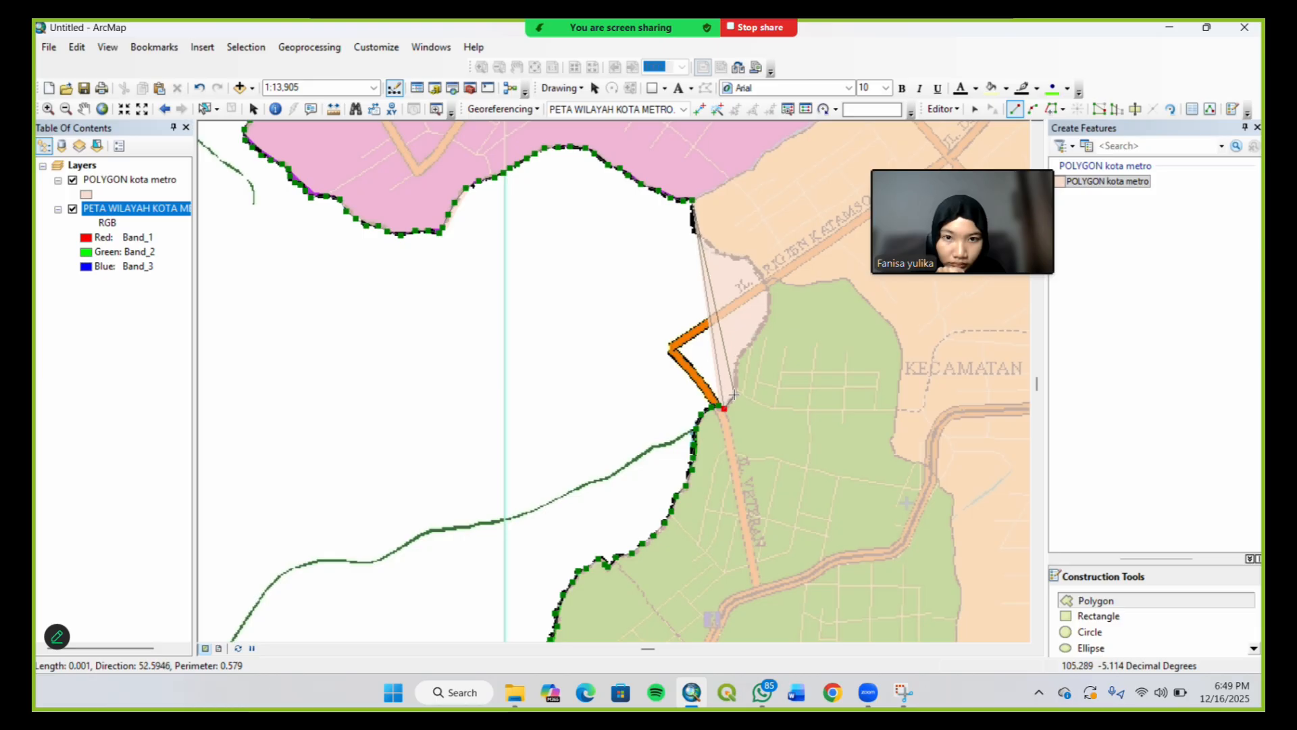
{"action": "left_click", "coordinate": [736, 382]}
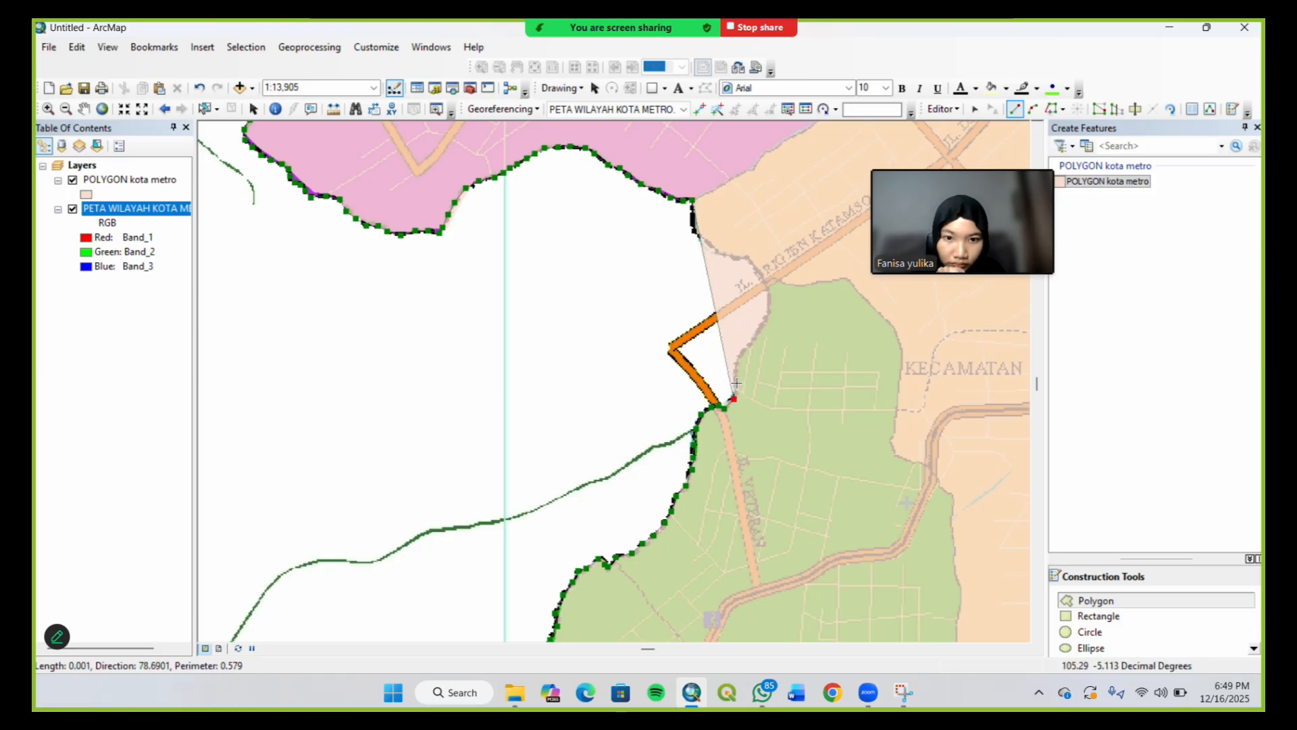
{"action": "left_click", "coordinate": [736, 361]}
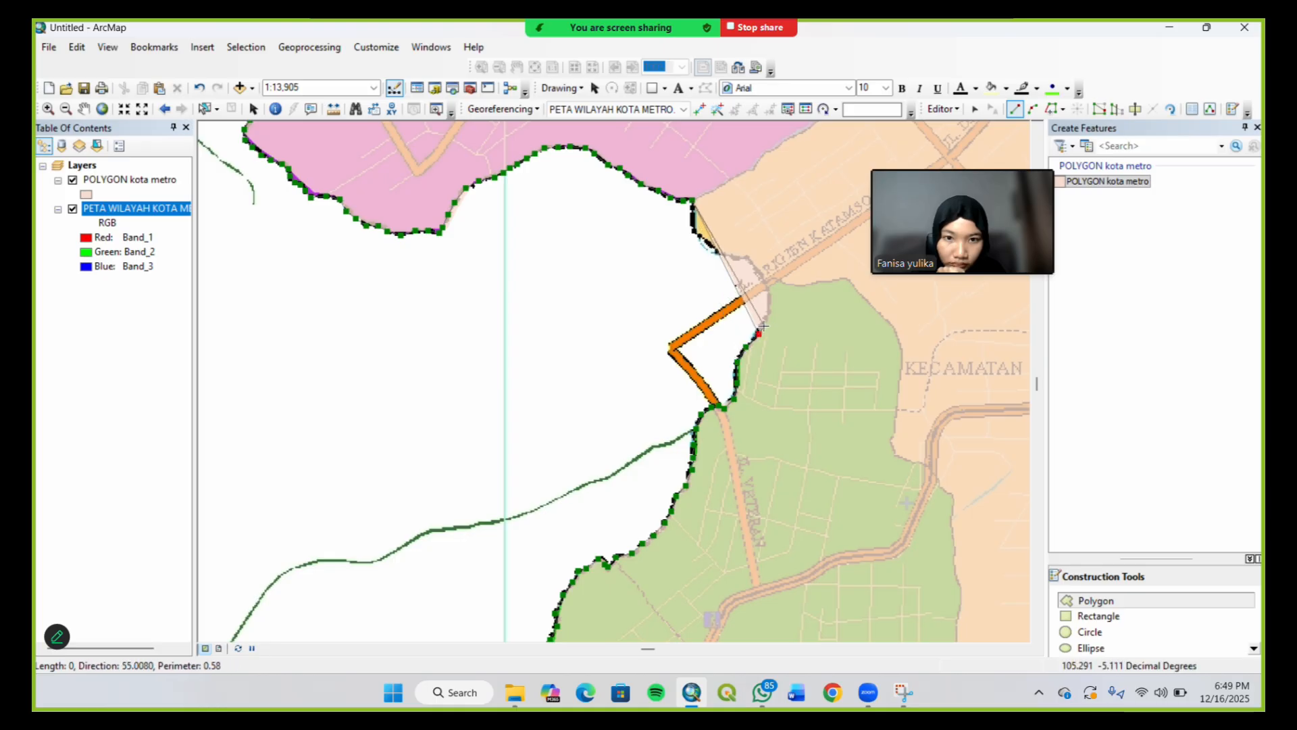
{"action": "left_click", "coordinate": [758, 333]}
{"action": "left_click", "coordinate": [770, 296]}
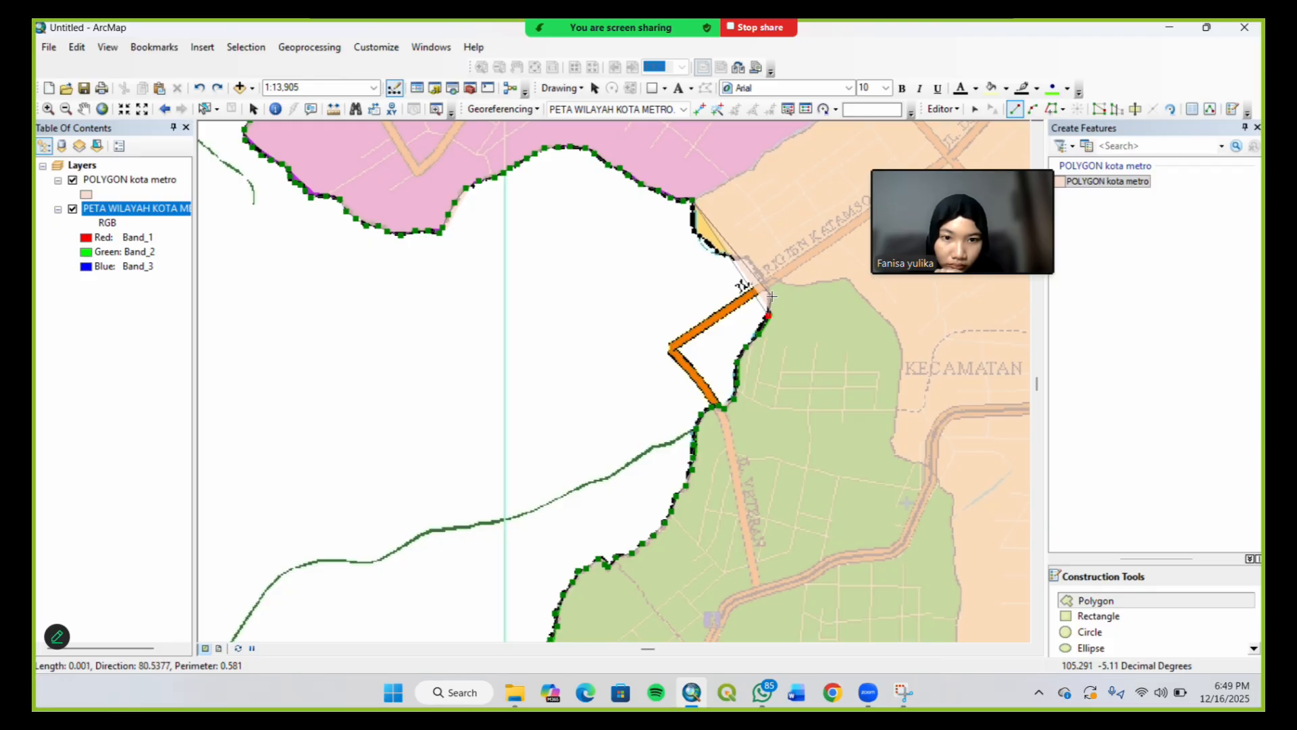
Follow the yellow district's western edge to the purple district's corner and finish the city polygon at its starting vertex
{"action": "left_click", "coordinate": [753, 267]}
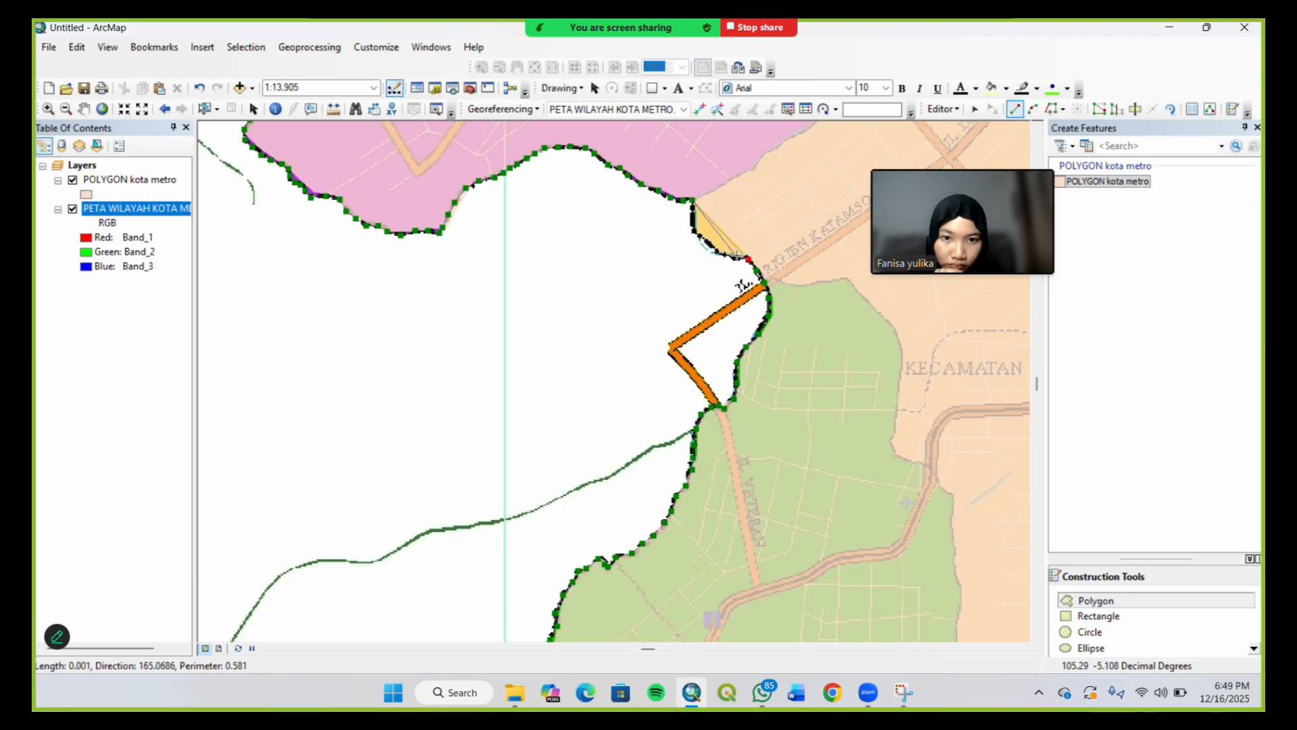
{"action": "left_click", "coordinate": [735, 257]}
{"action": "left_click", "coordinate": [726, 254]}
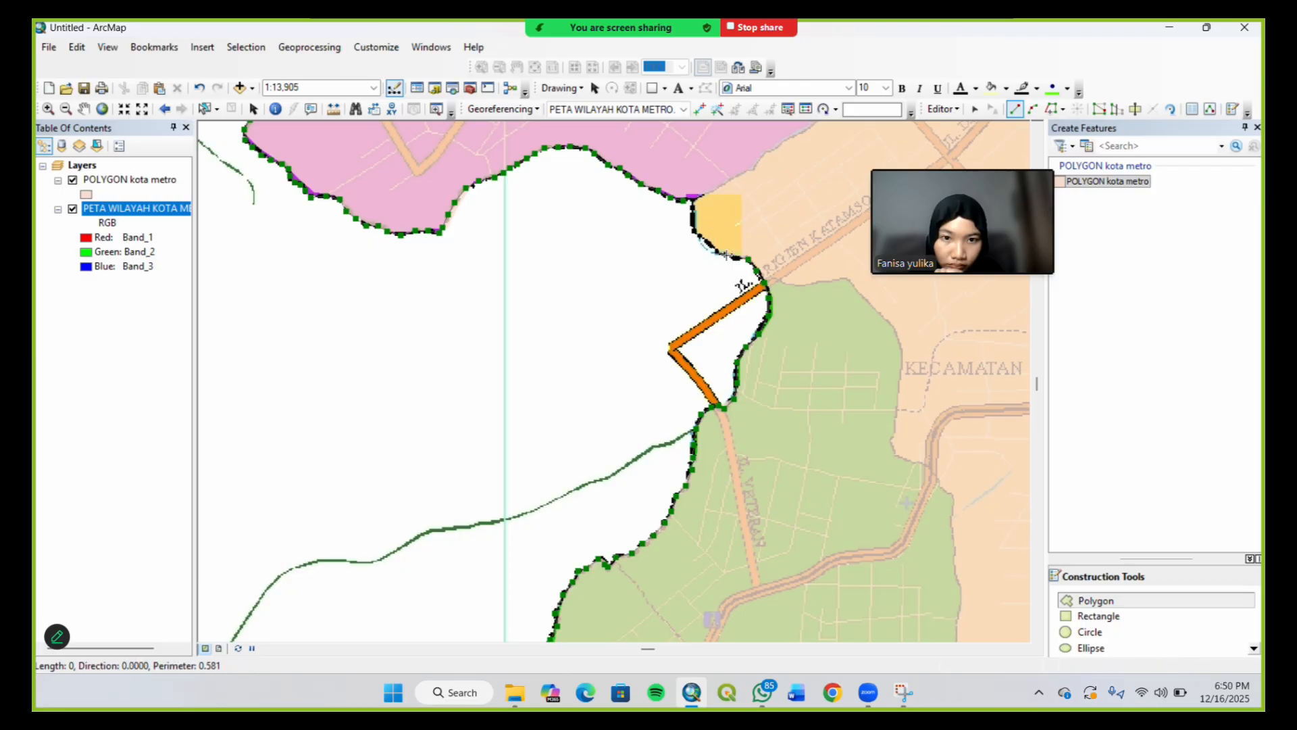
{"action": "left_click", "coordinate": [693, 227]}
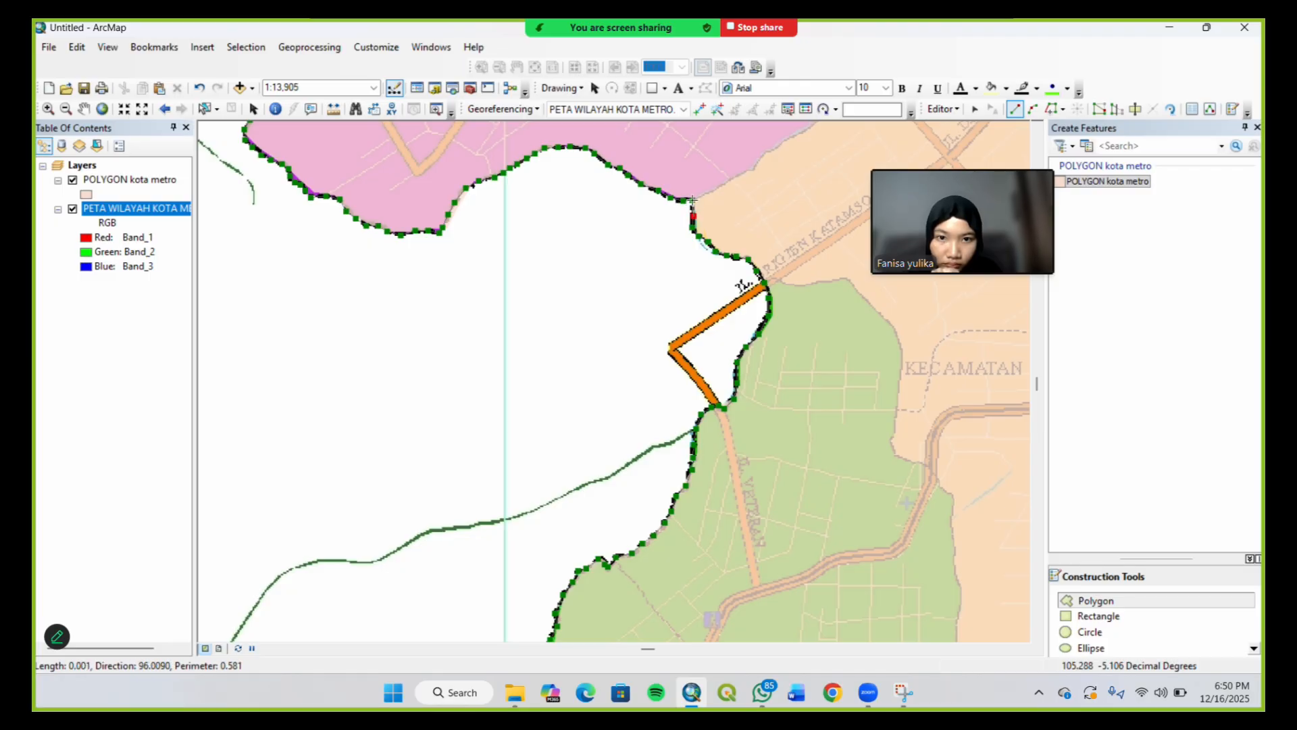
{"action": "left_click", "coordinate": [691, 200]}
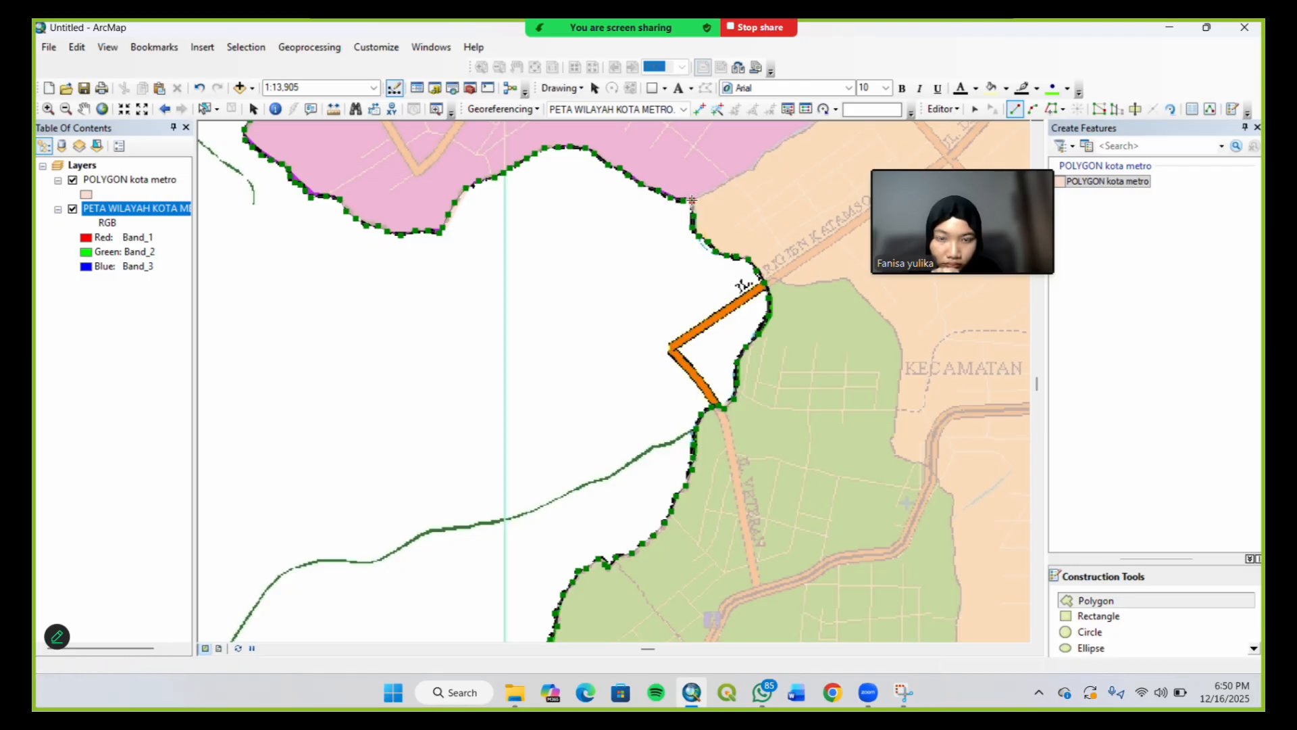
{"action": "double_click", "coordinate": [692, 200]}
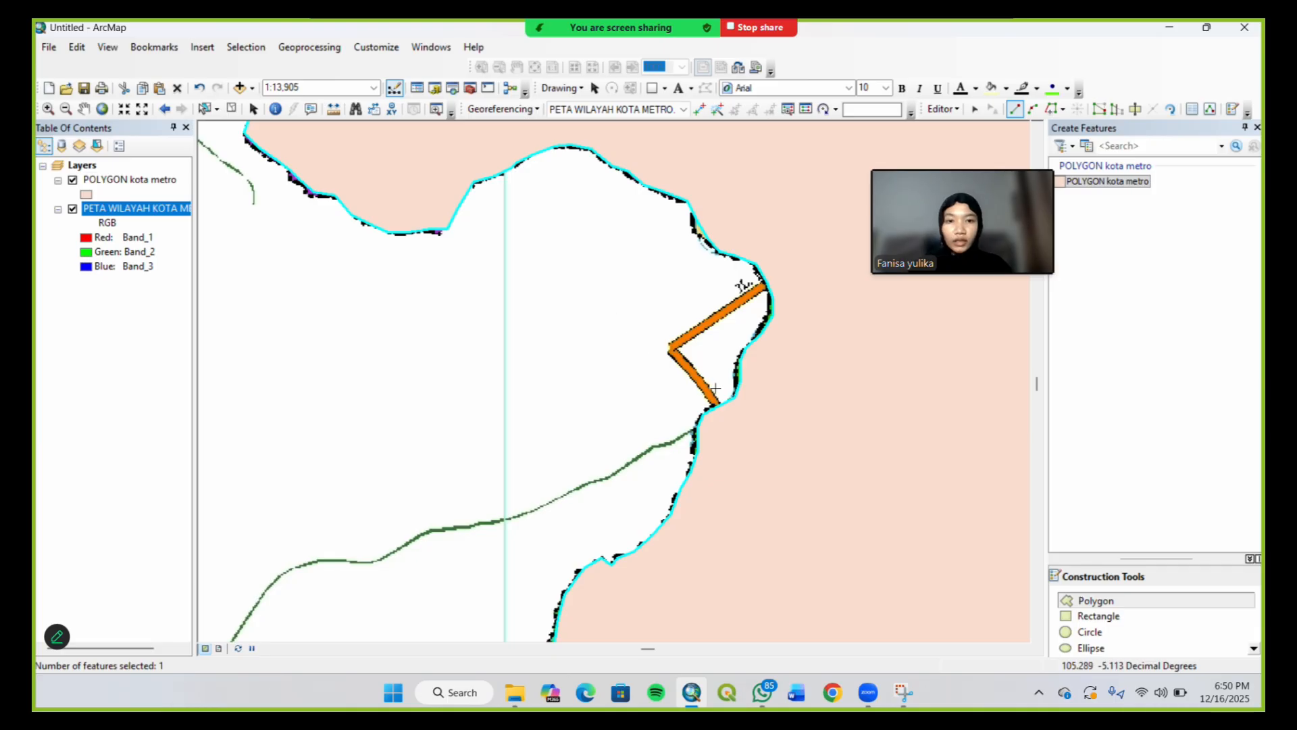
Give the POLYGON kota metro layer no fill colour and a black outline with a width of 2
{"action": "right_click", "coordinate": [174, 212]}
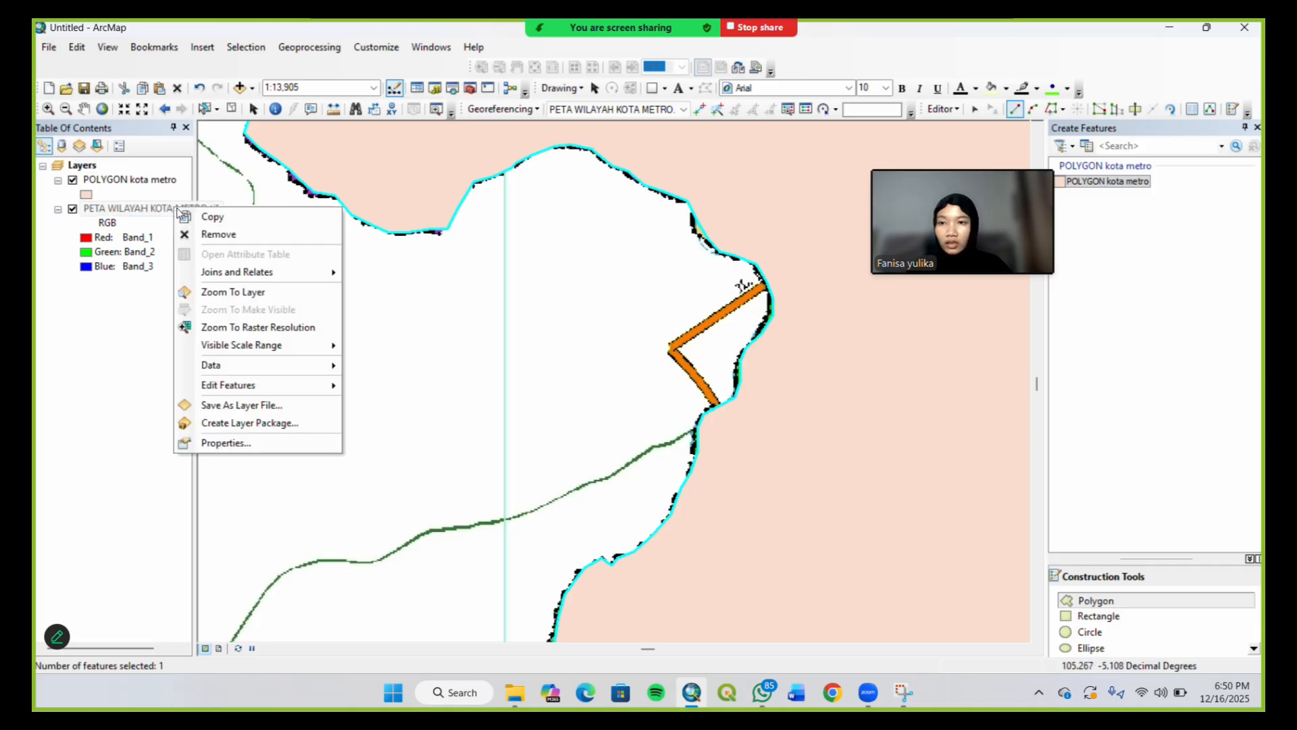
{"action": "left_click", "coordinate": [233, 292]}
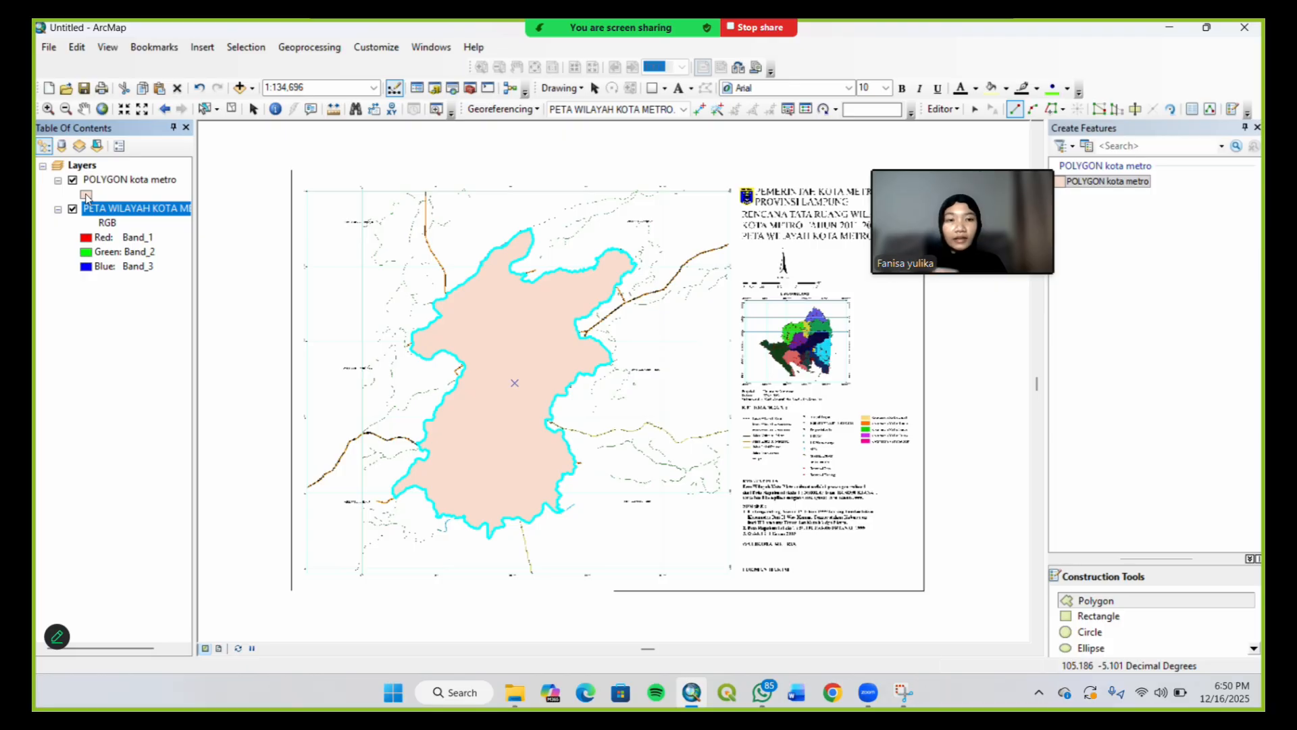
{"action": "left_click", "coordinate": [86, 195]}
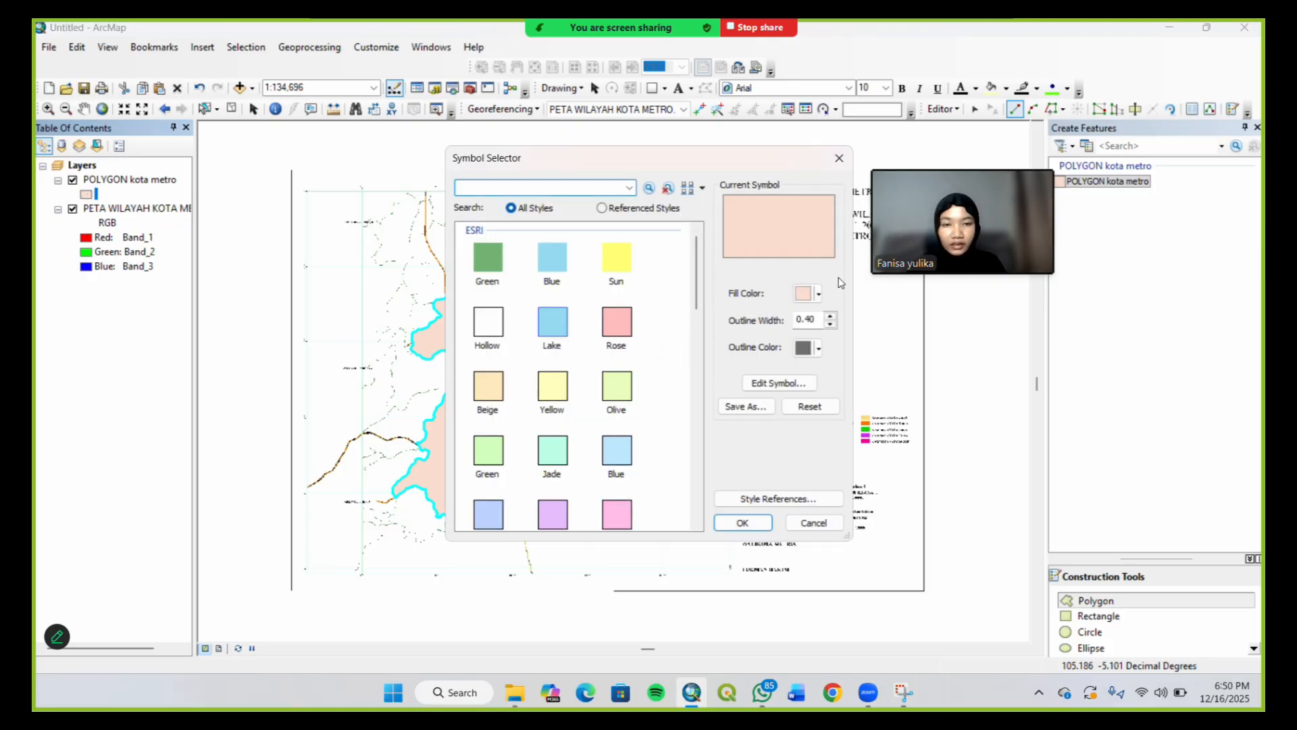
{"action": "left_click", "coordinate": [819, 295]}
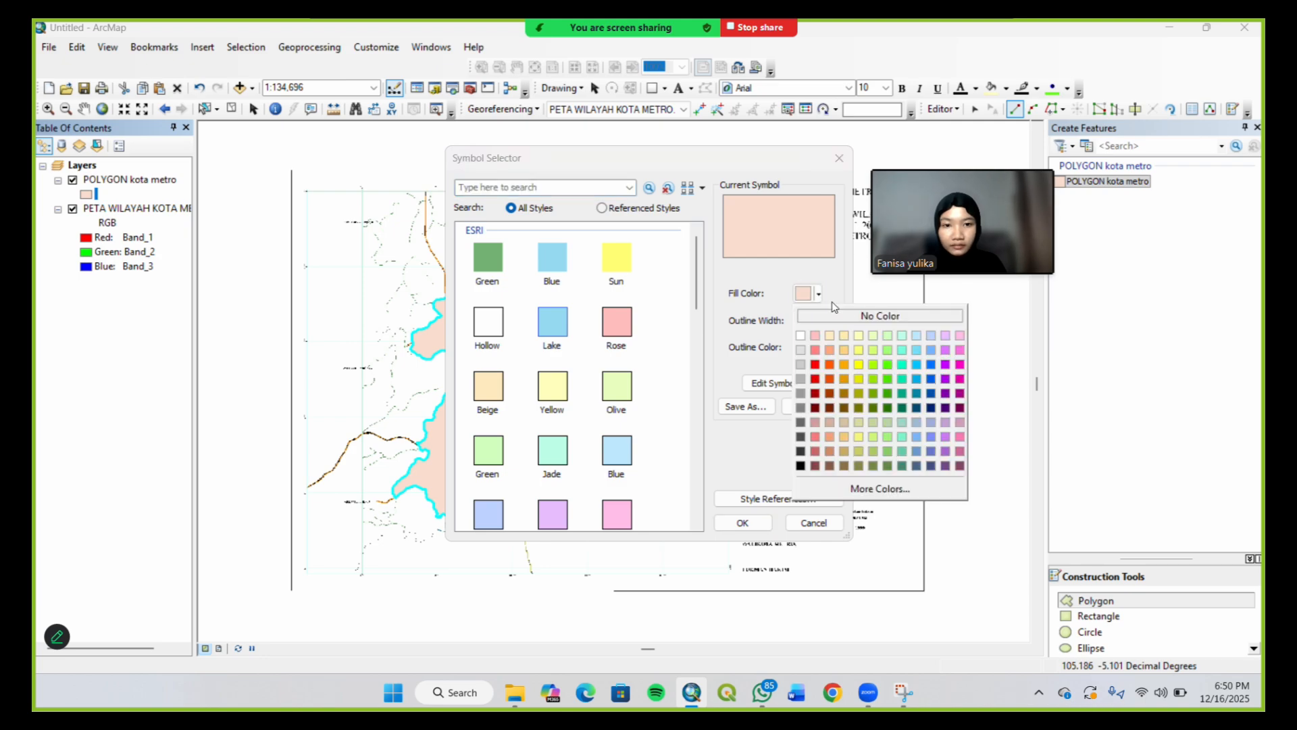
{"action": "left_click", "coordinate": [851, 316]}
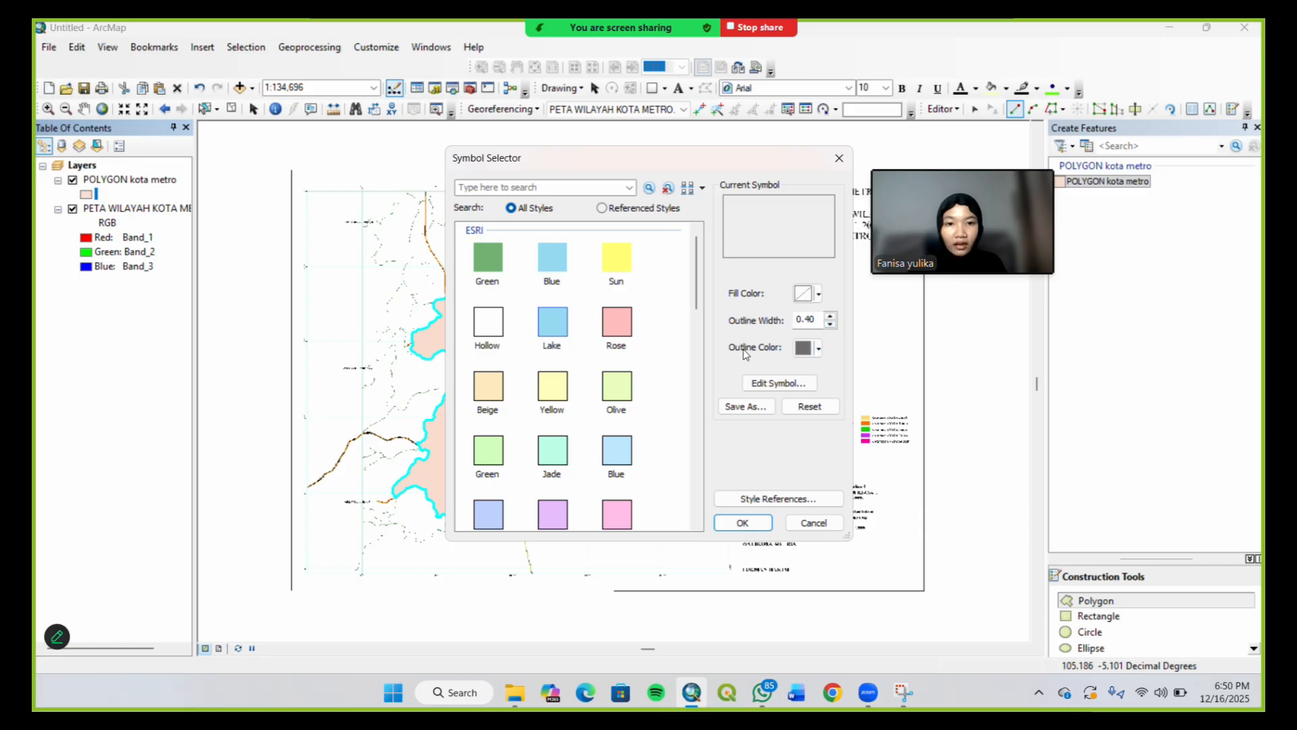
{"action": "left_click", "coordinate": [819, 349]}
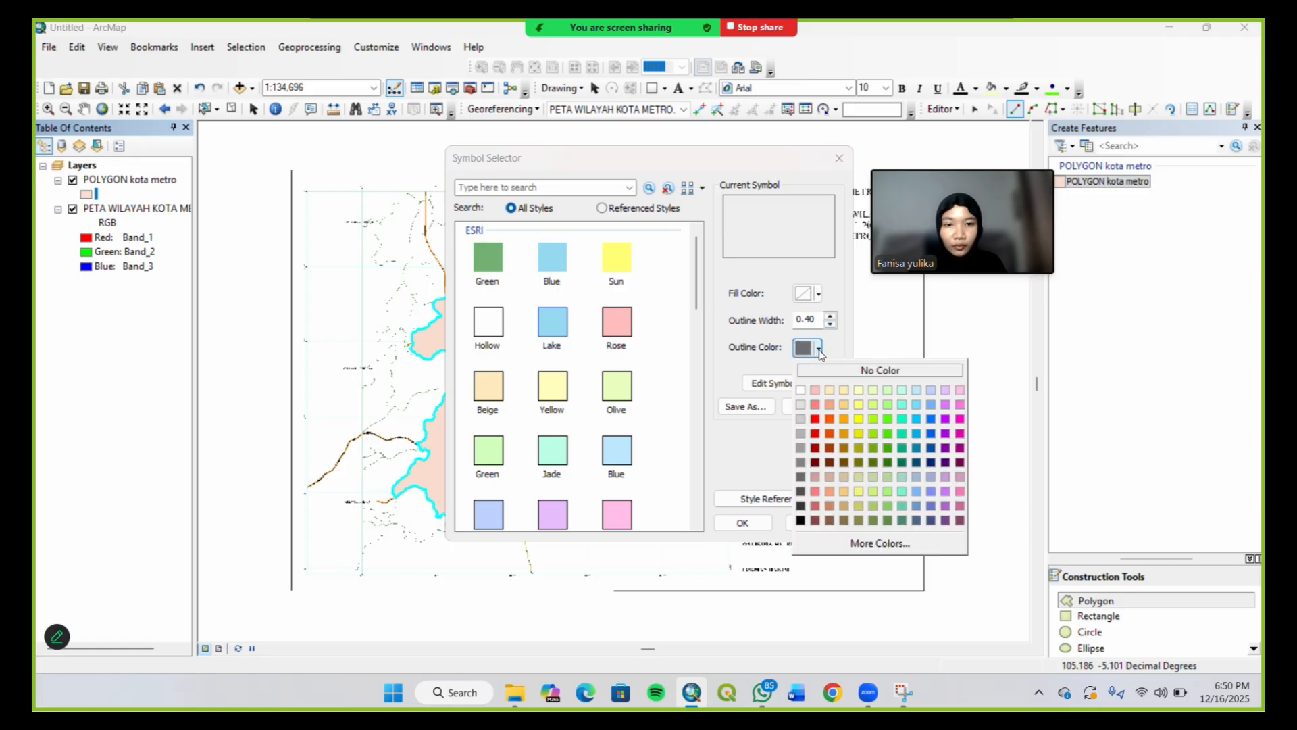
{"action": "left_click", "coordinate": [801, 521]}
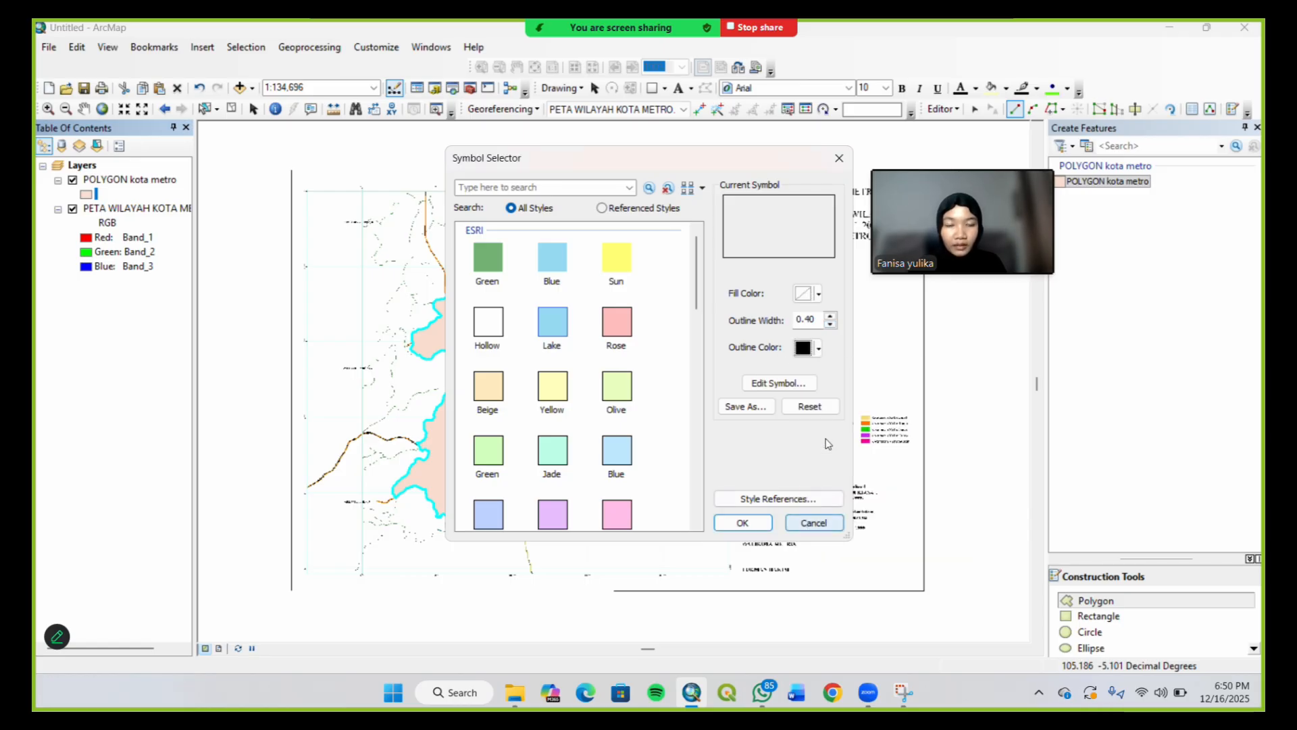
{"action": "left_click", "coordinate": [830, 325]}
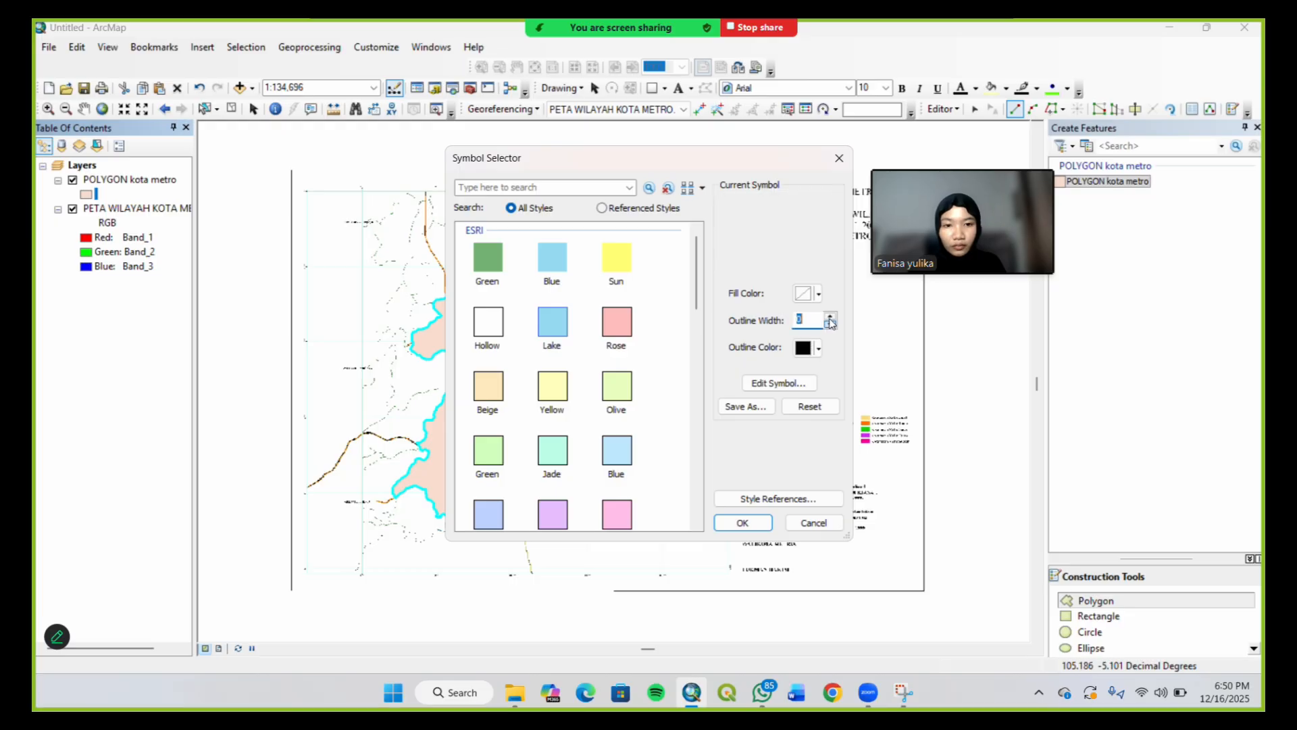
{"action": "left_click", "coordinate": [830, 318]}
{"action": "left_click", "coordinate": [830, 317]}
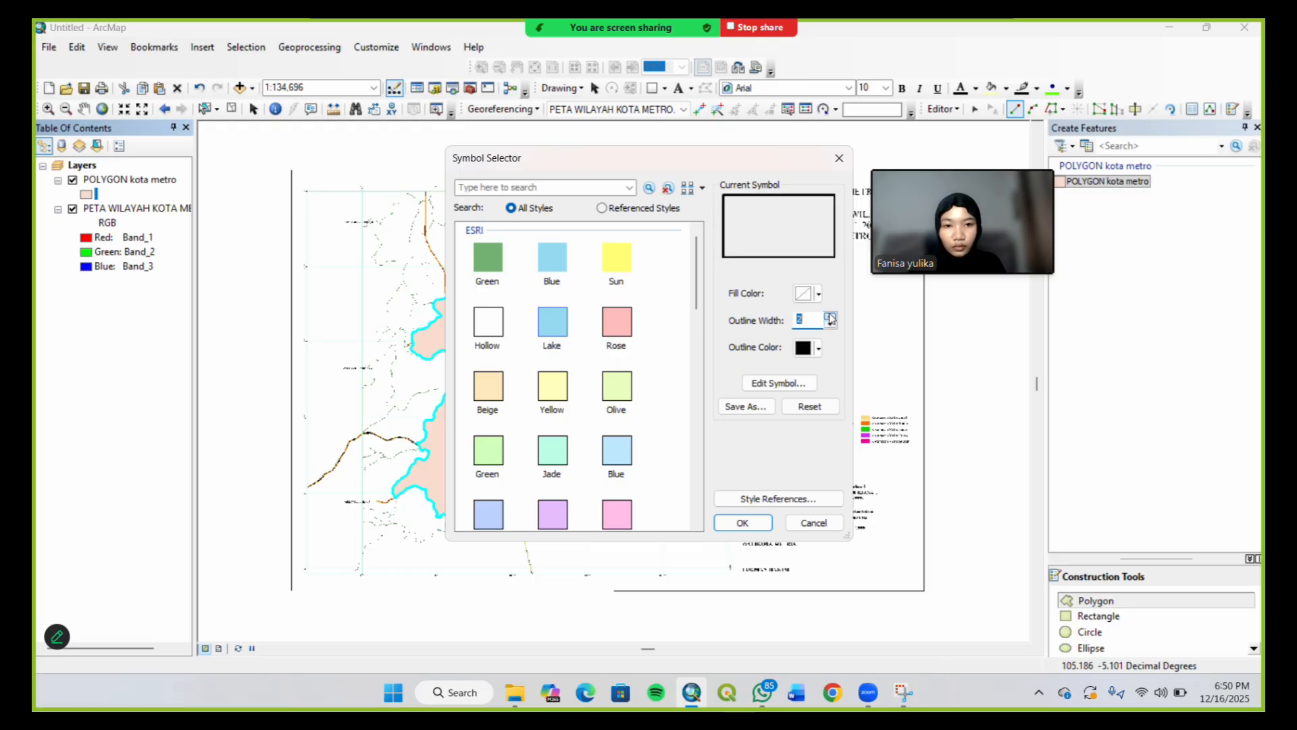
{"action": "left_click", "coordinate": [742, 523]}
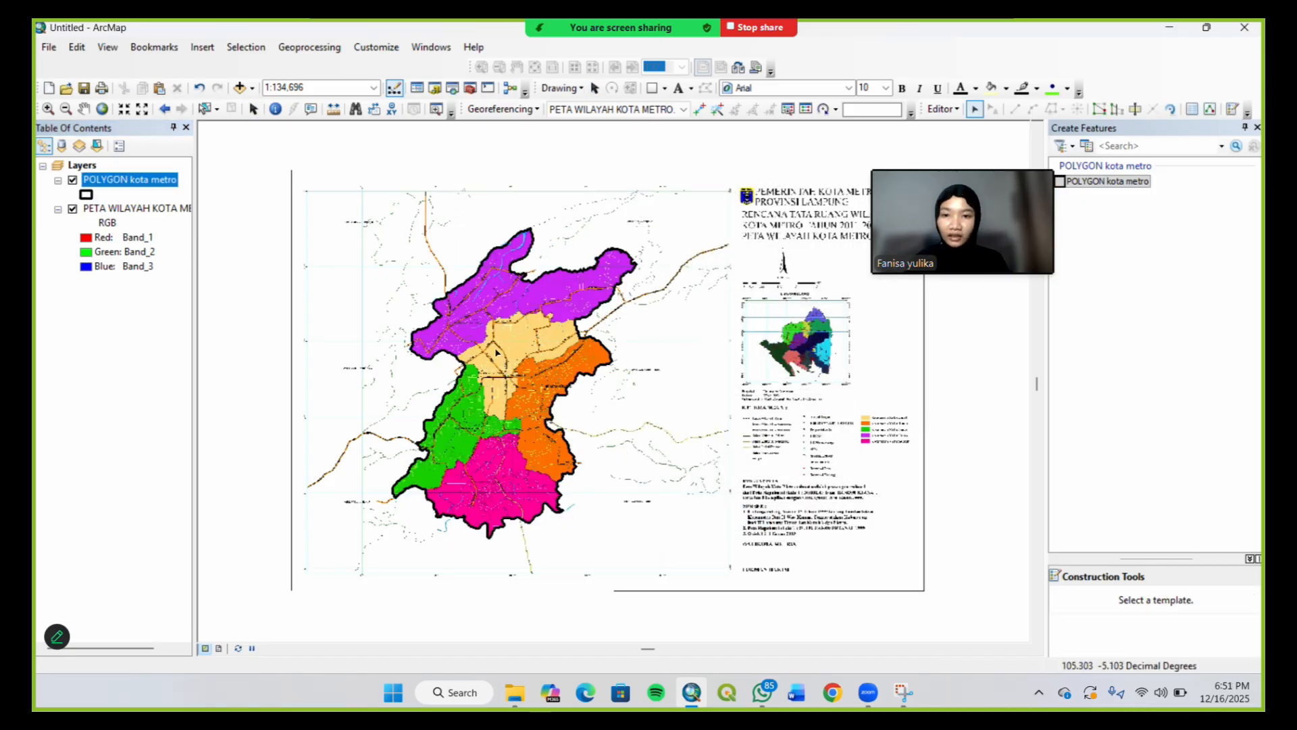
Select the city polygon and start a Cut Polygons line just outside the western purple–yellow corner, snapping its second point to the corner vertex
{"action": "left_click", "coordinate": [495, 348]}
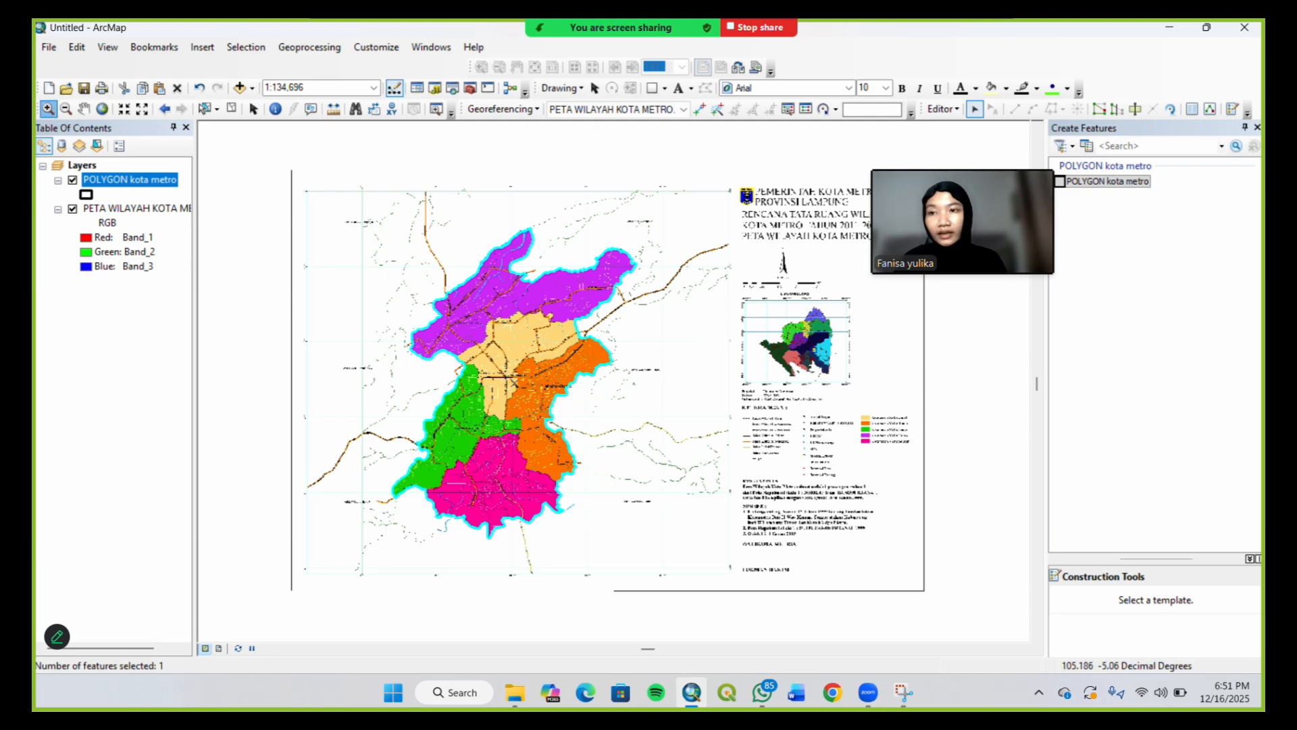
{"action": "left_click", "coordinate": [48, 108]}
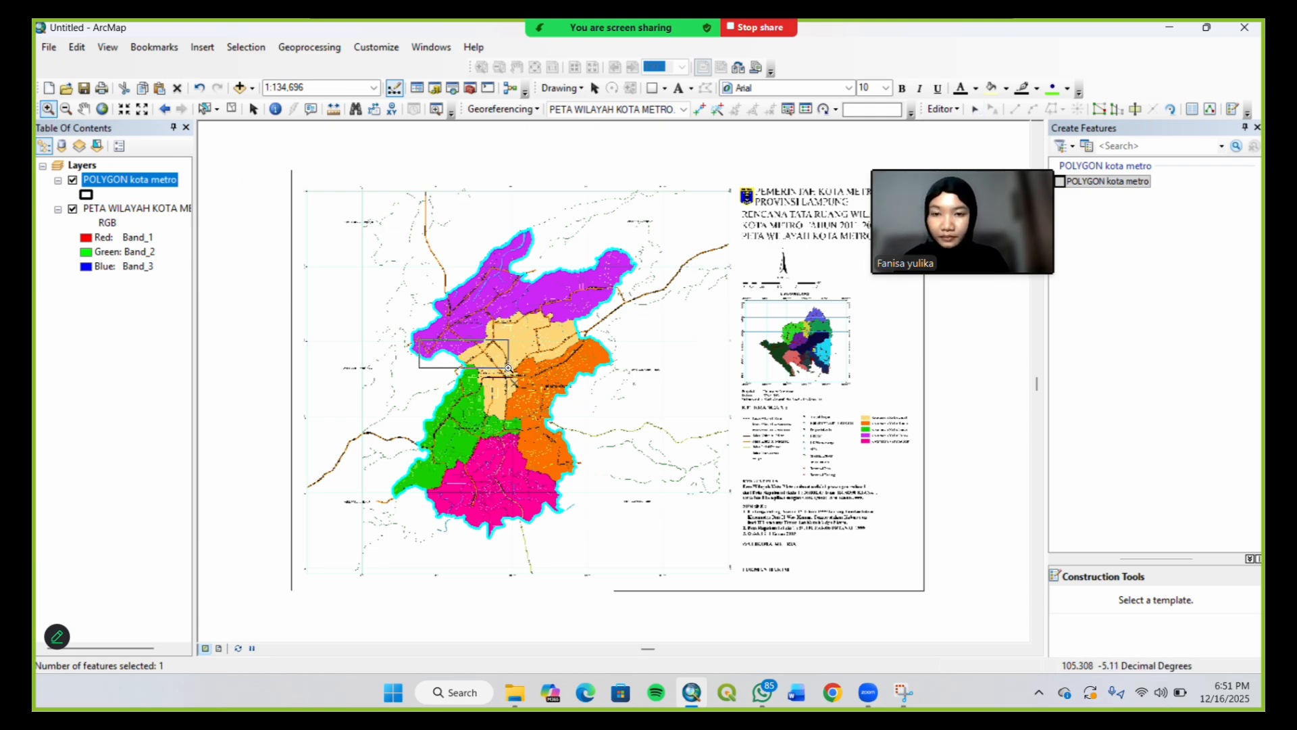
{"action": "left_click_drag", "start_coordinate": [419, 340], "coordinate": [497, 381]}
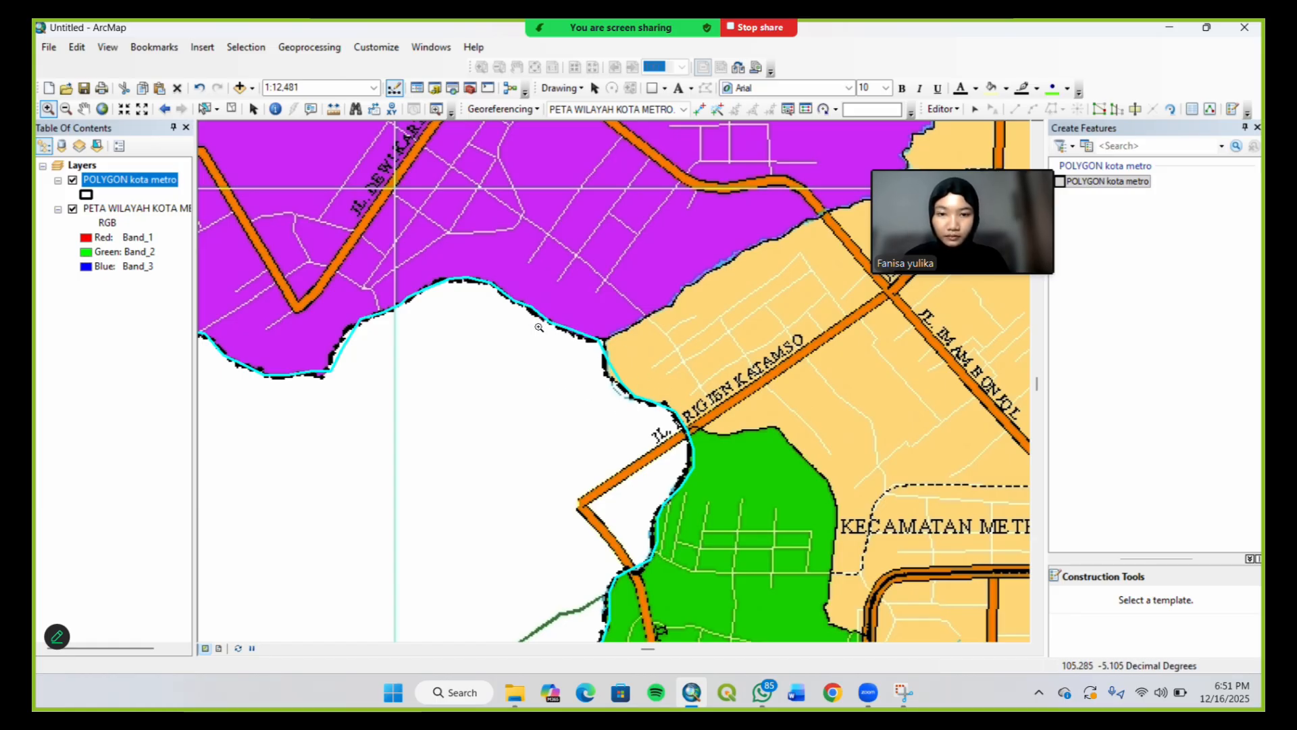
{"action": "scroll", "coordinate": [542, 327], "scroll_direction": "down", "scroll_amount": 1}
{"action": "key", "text": "Up"}
{"action": "key", "text": "Up"}
{"action": "key", "text": "Up"}
{"action": "key", "text": "Up"}
{"action": "key", "text": "Up"}
{"action": "key", "text": "Up"}
{"action": "key", "text": "Up"}
{"action": "key", "text": "Up"}
{"action": "key", "text": "Up"}
{"action": "key", "text": "Up"}
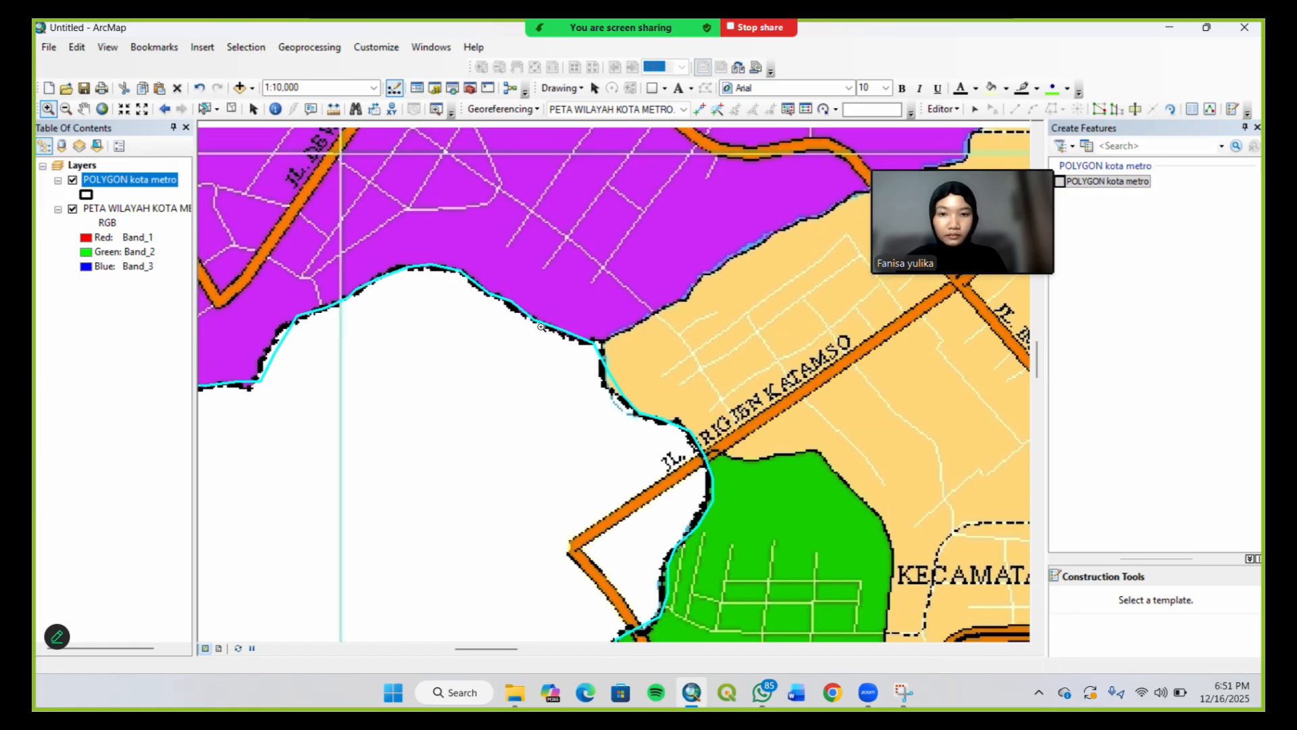
{"action": "key", "text": "Up"}
{"action": "key", "text": "Up"}
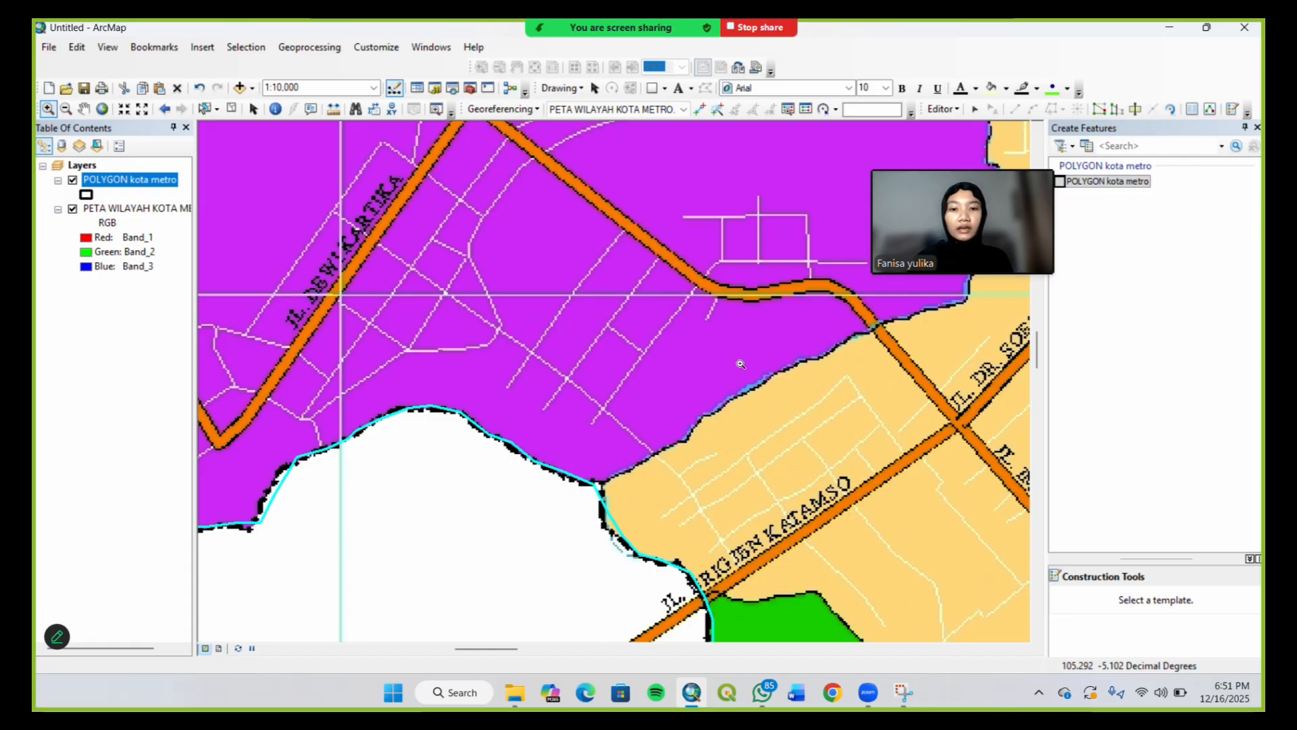
{"action": "left_click", "coordinate": [1135, 110]}
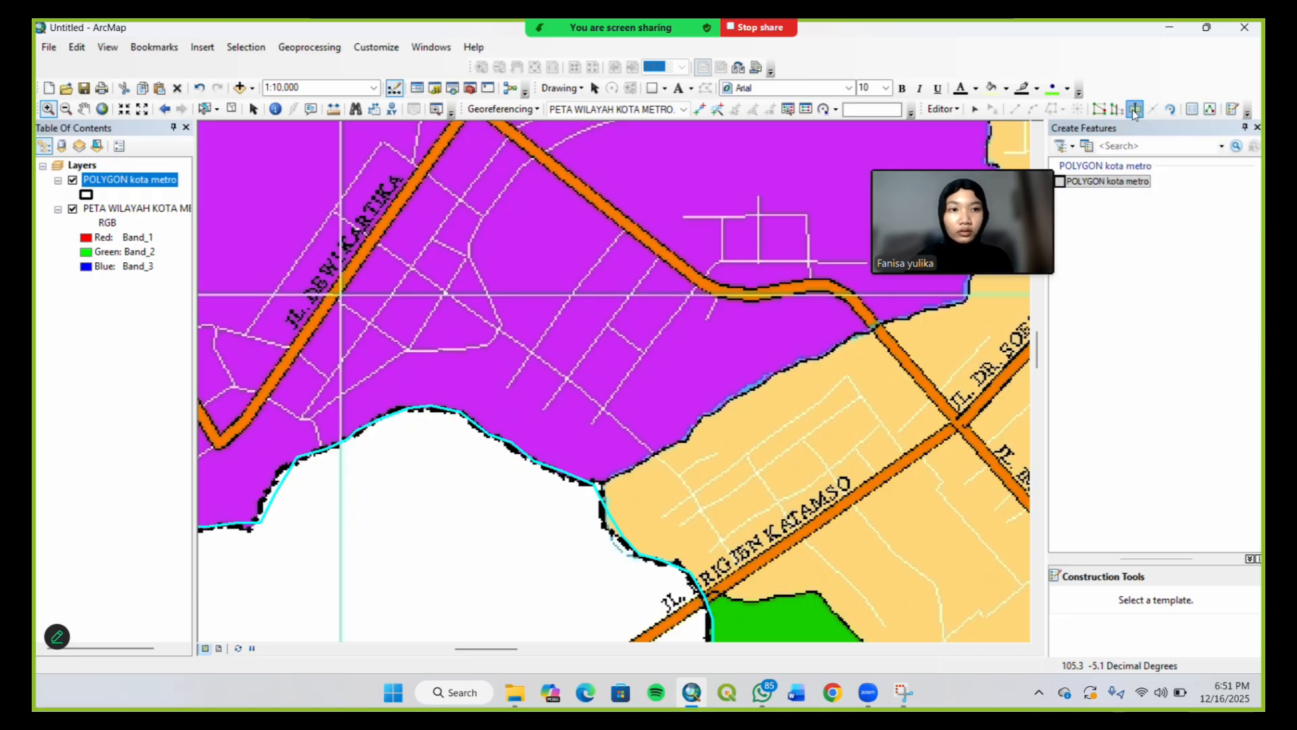
{"action": "left_click", "coordinate": [582, 507]}
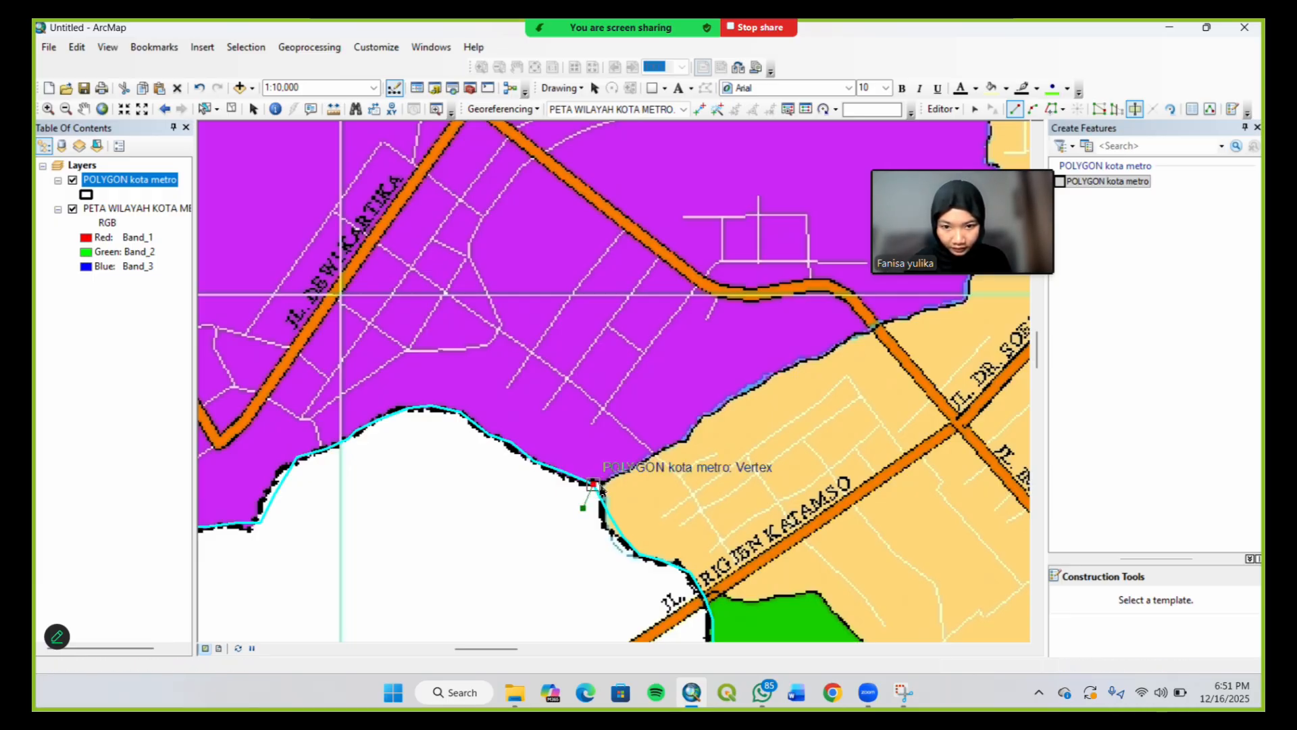
{"action": "left_click", "coordinate": [597, 484]}
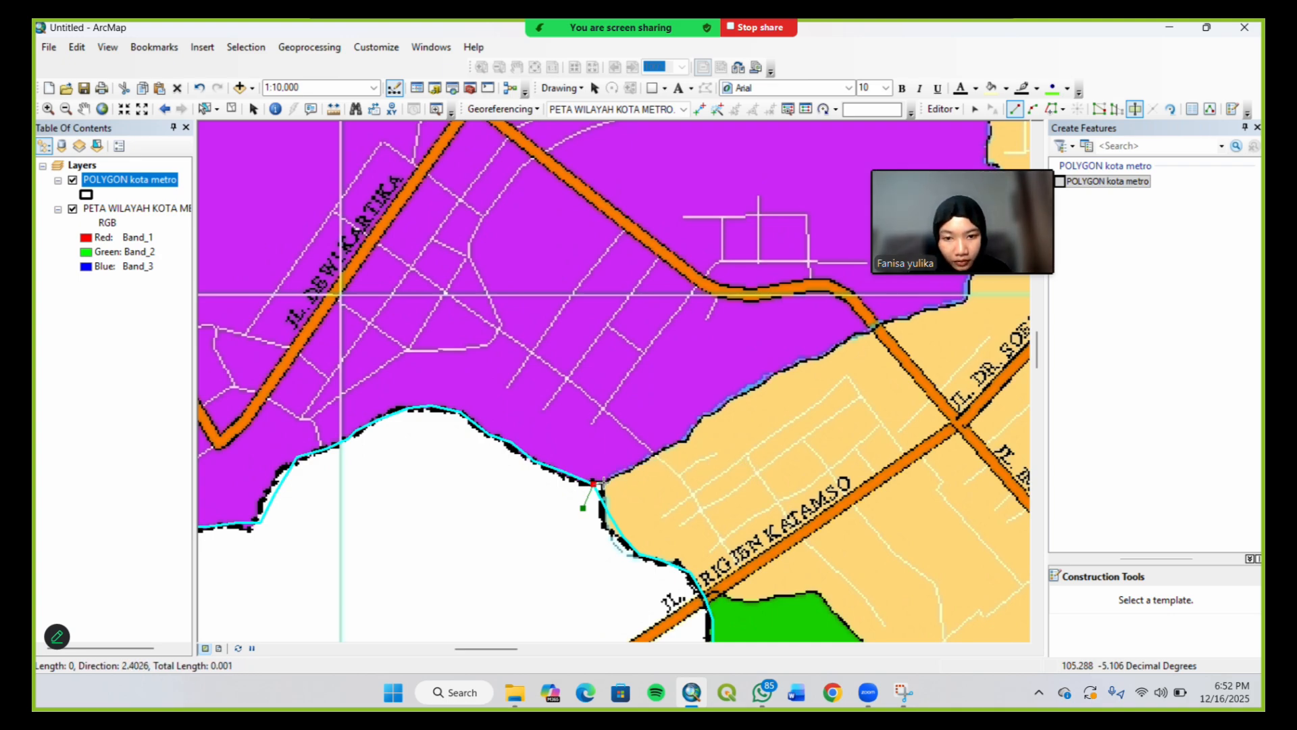
Trace the cut line northeast along the purple–yellow border up to the orange road crossing it
{"action": "left_click", "coordinate": [617, 474]}
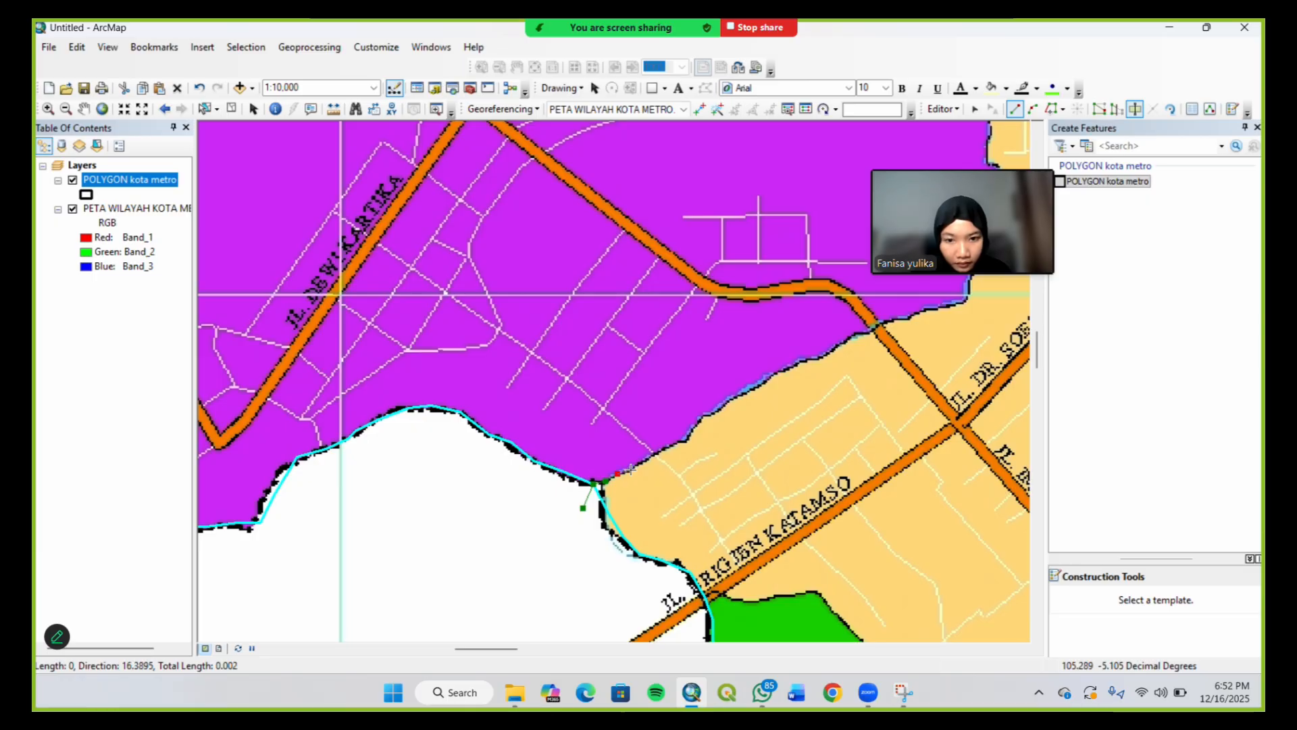
{"action": "left_click", "coordinate": [678, 442]}
{"action": "left_click", "coordinate": [702, 420]}
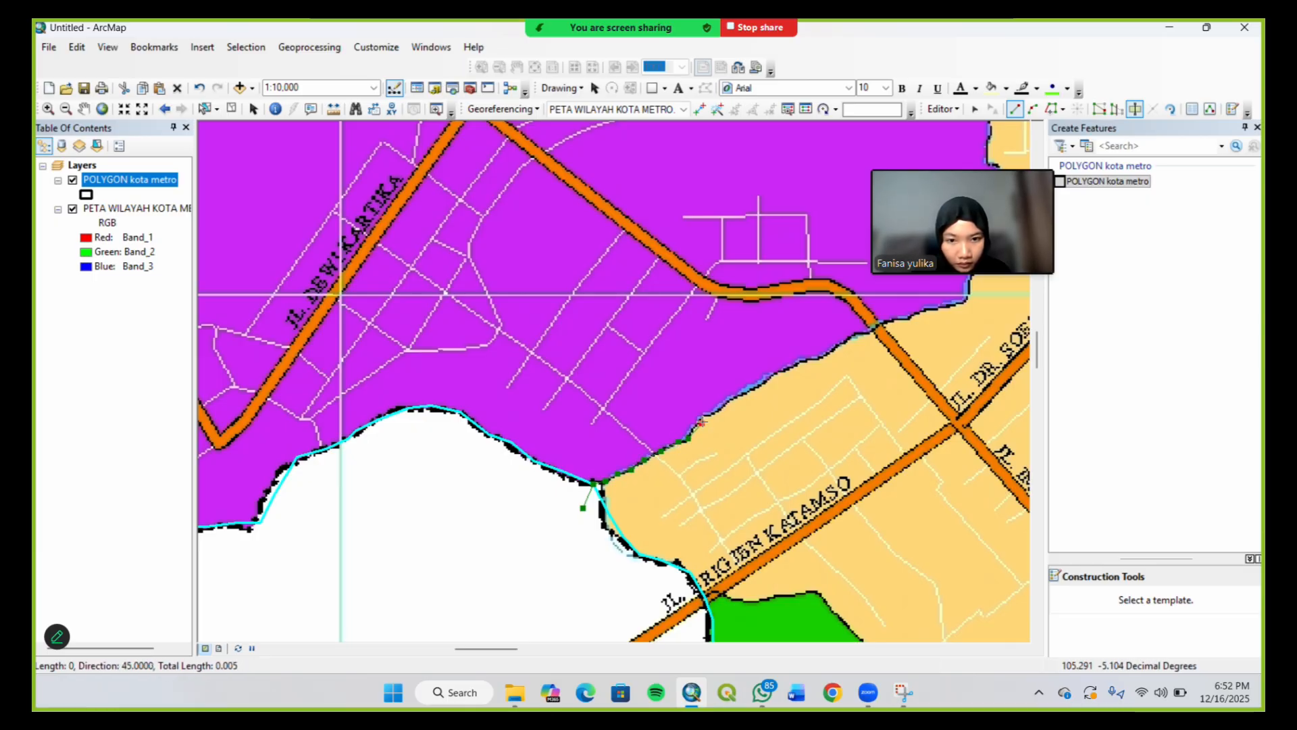
{"action": "left_click", "coordinate": [711, 408]}
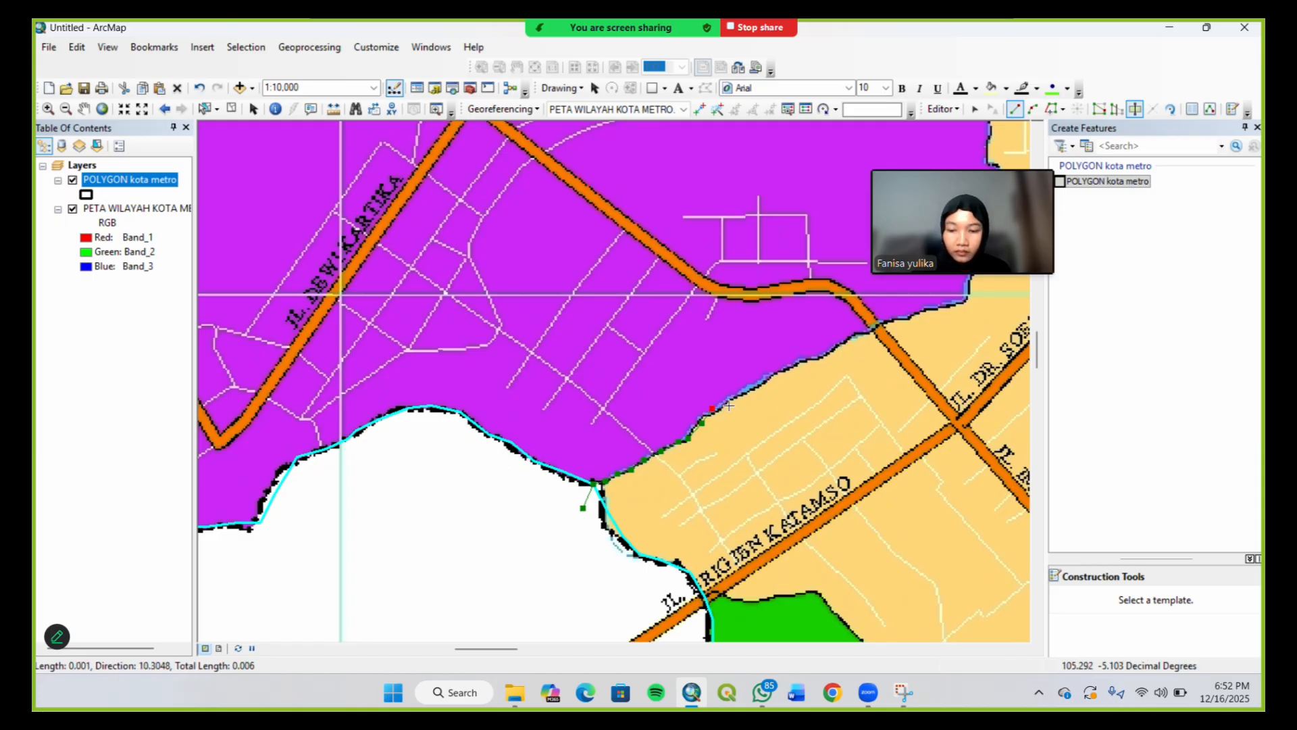
{"action": "key", "text": "ctrl+z"}
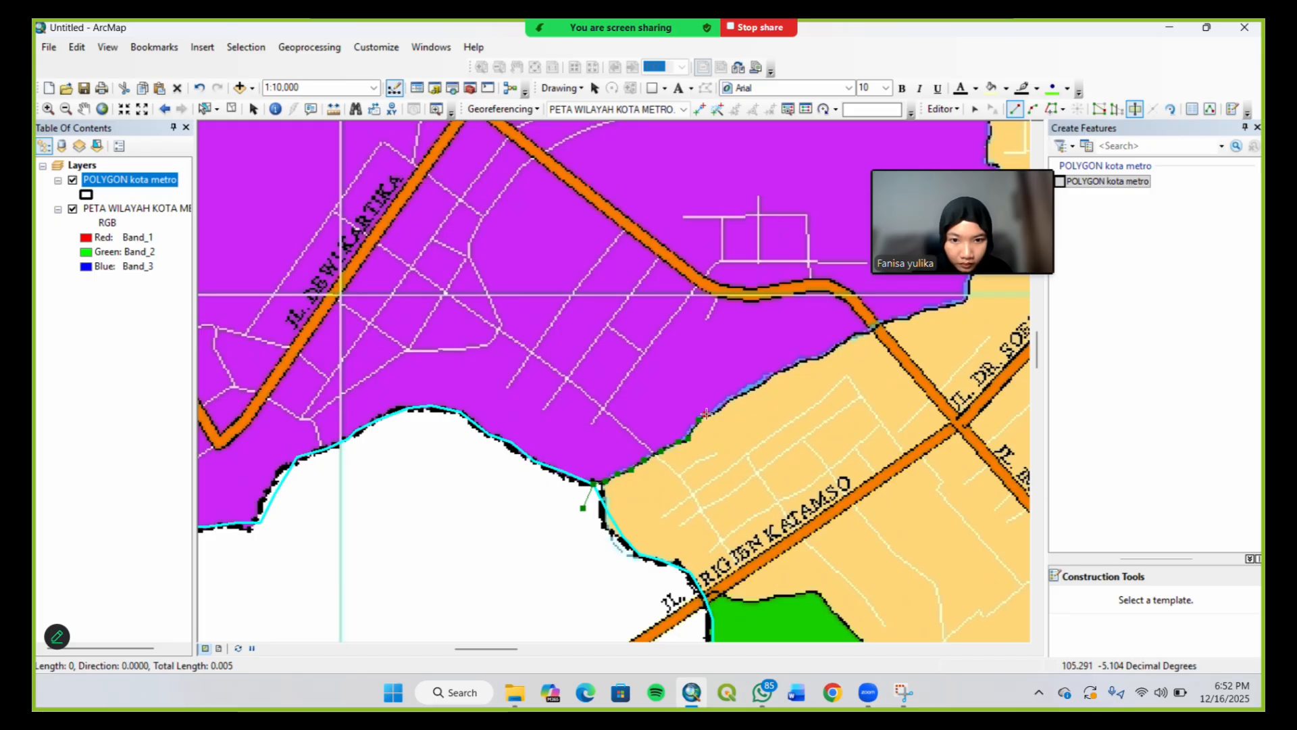
{"action": "left_click", "coordinate": [720, 408]}
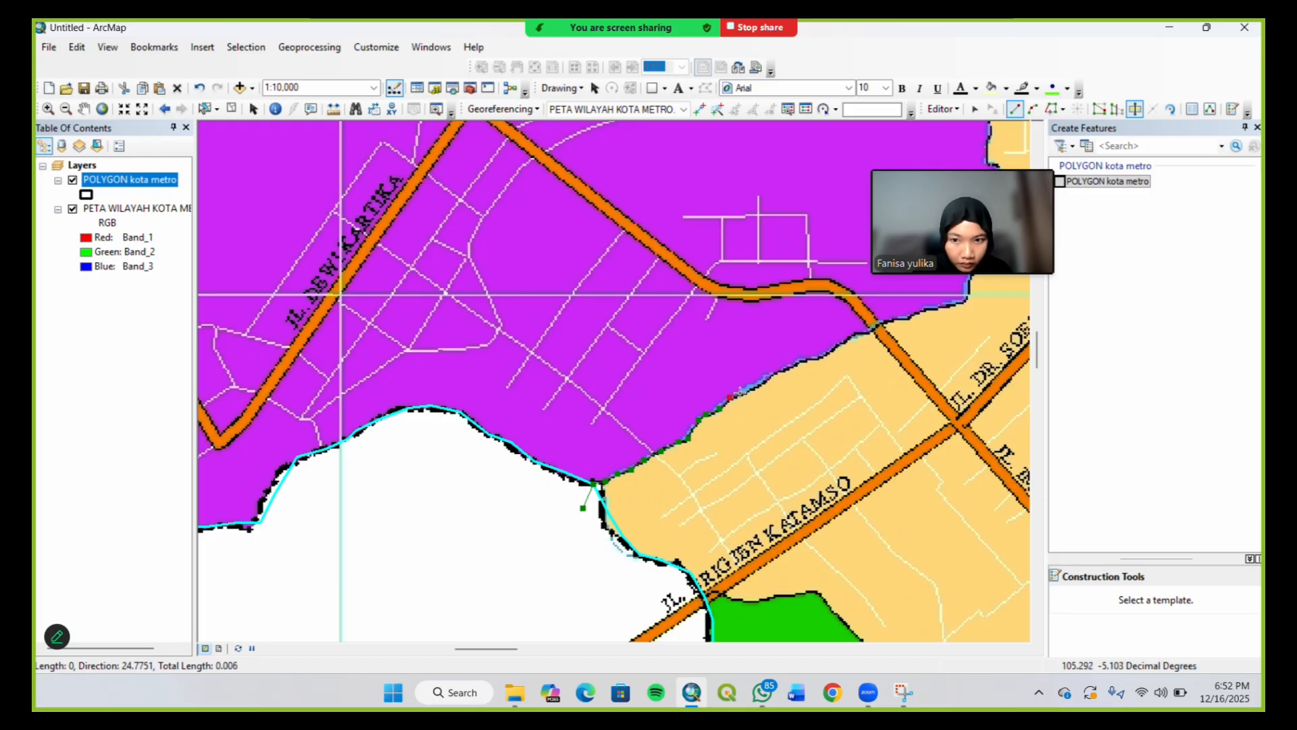
{"action": "left_click", "coordinate": [730, 397]}
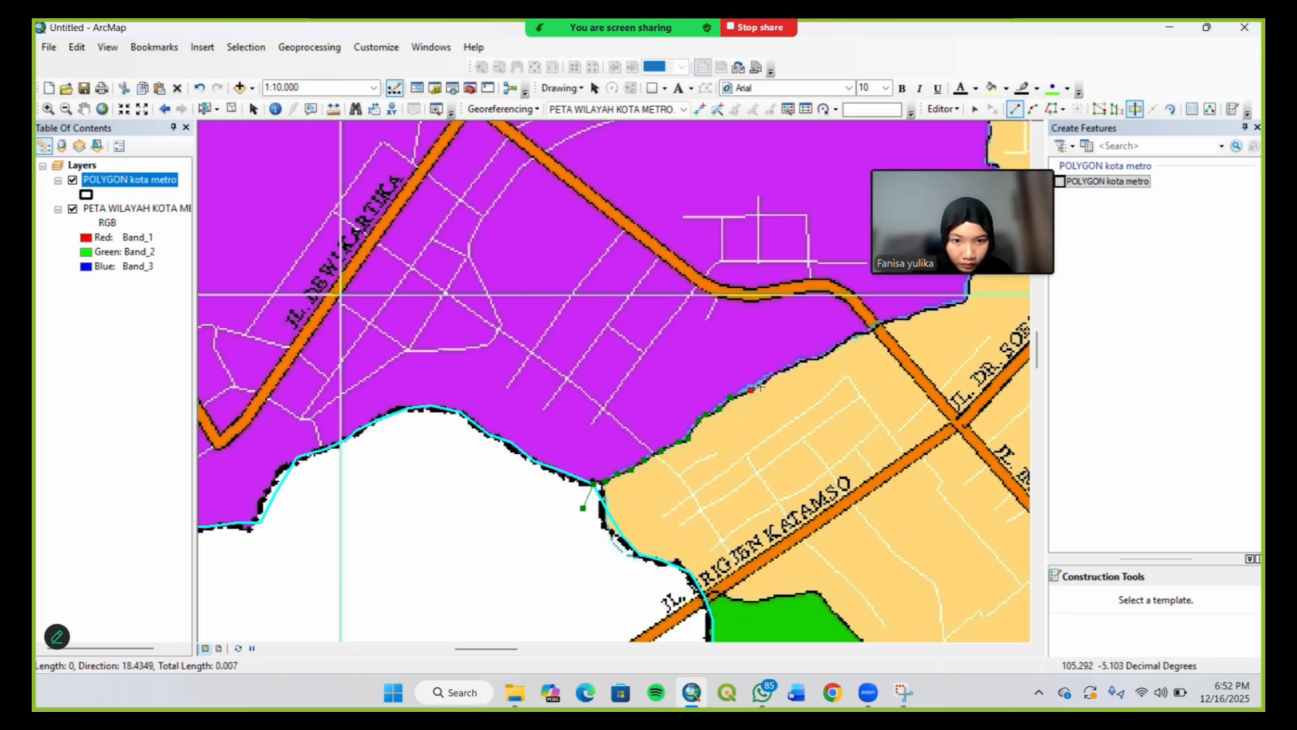
{"action": "left_click", "coordinate": [774, 372]}
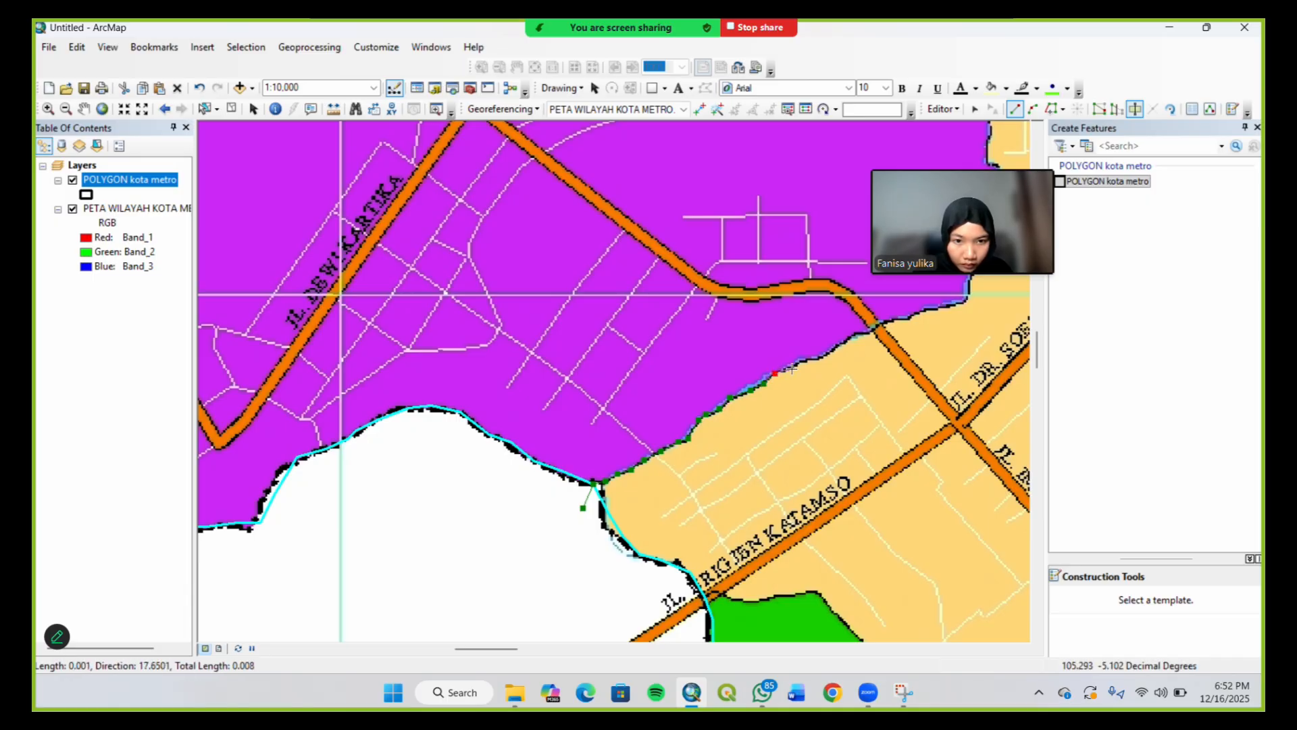
{"action": "left_click", "coordinate": [817, 357]}
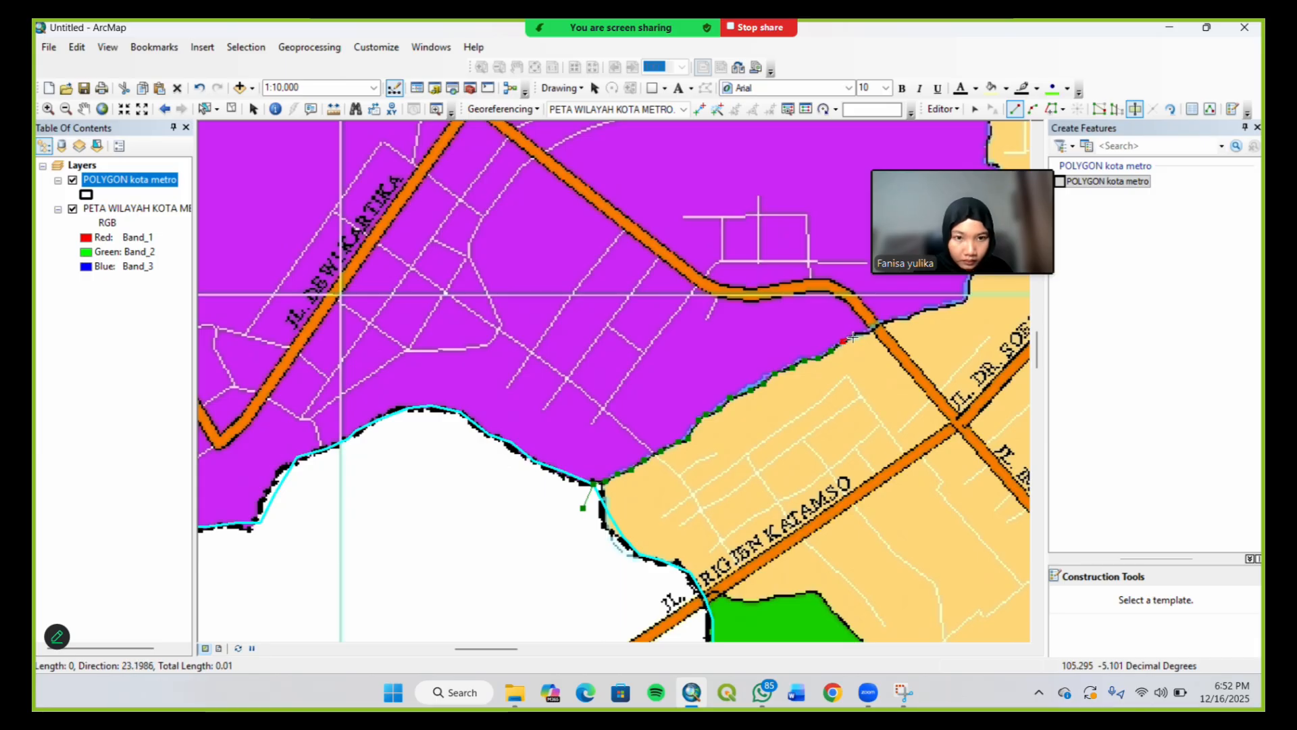
{"action": "left_click", "coordinate": [855, 333]}
Continue the cut line across the orange road and along the purple–yellow border to the dashed line west of JL. DR. SOETOMO
{"action": "key", "text": "Up"}
{"action": "key", "text": "Up"}
{"action": "key", "text": "Up"}
{"action": "key", "text": "Up"}
{"action": "key", "text": "Up"}
{"action": "key", "text": "Up"}
{"action": "key", "text": "Up"}
{"action": "key", "text": "Up"}
{"action": "key", "text": "Up"}
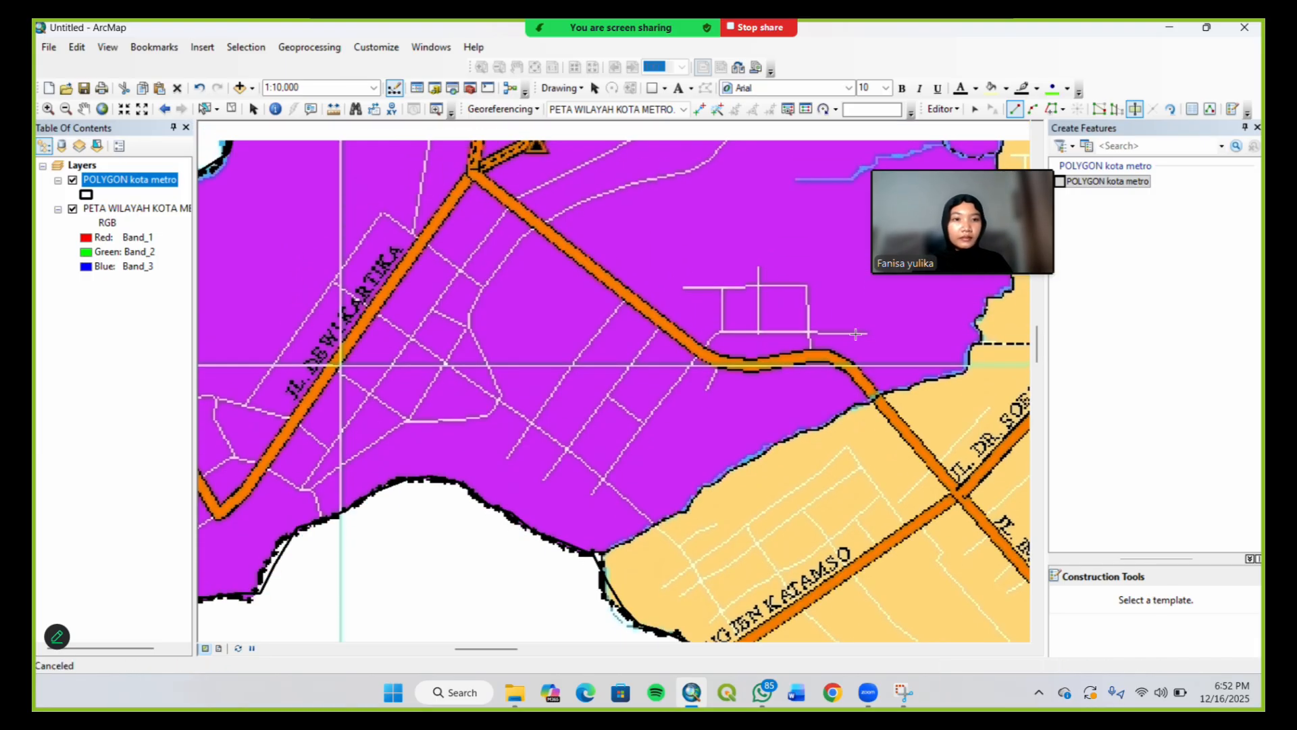
{"action": "key", "text": "Right"}
{"action": "key", "text": "Right"}
{"action": "key", "text": "Right"}
{"action": "key", "text": "Up"}
{"action": "key", "text": "Up"}
{"action": "key", "text": "Up"}
{"action": "key", "text": "Up"}
{"action": "key", "text": "Up"}
{"action": "key", "text": "Up"}
{"action": "key", "text": "Up"}
{"action": "key", "text": "Up"}
{"action": "key", "text": "Up"}
{"action": "key", "text": "Right"}
{"action": "key", "text": "Right"}
{"action": "key", "text": "Right"}
{"action": "key", "text": "Right"}
{"action": "key", "text": "Right"}
{"action": "key", "text": "Right"}
{"action": "key", "text": "Right"}
{"action": "key", "text": "Right"}
{"action": "key", "text": "Right"}
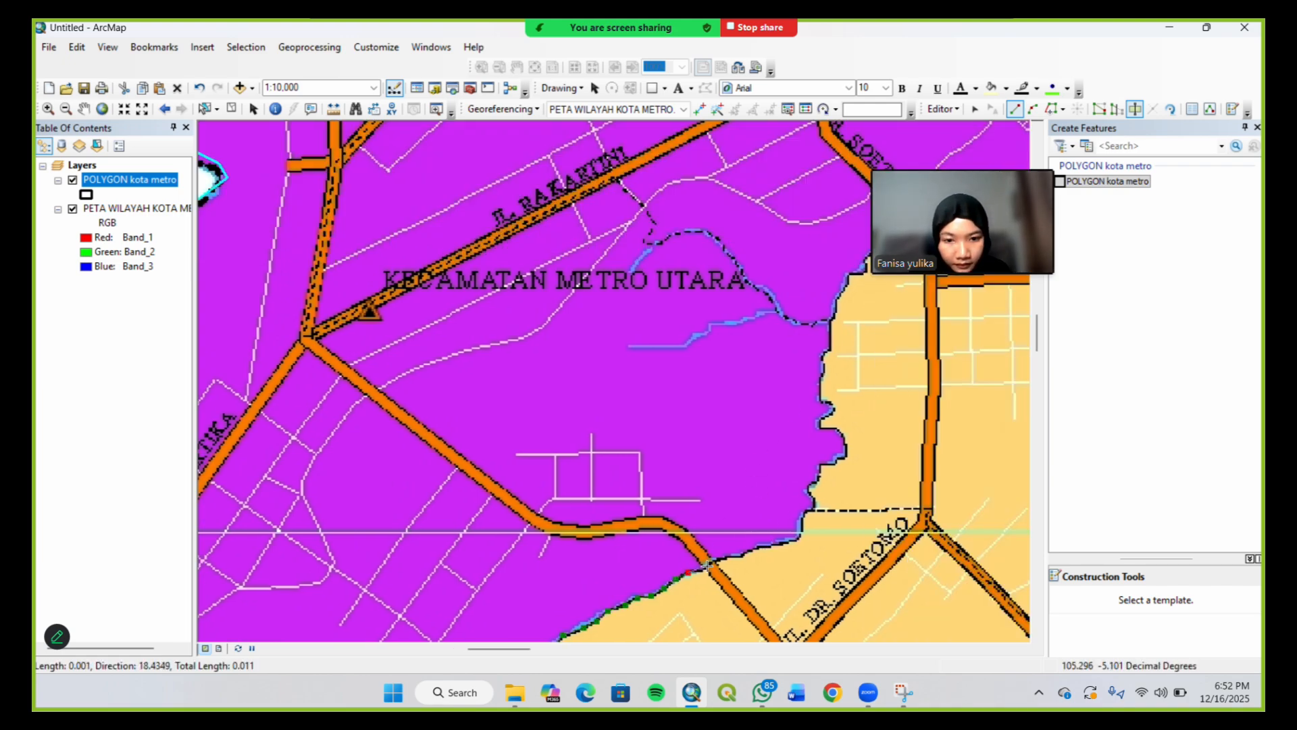
{"action": "left_click", "coordinate": [712, 562]}
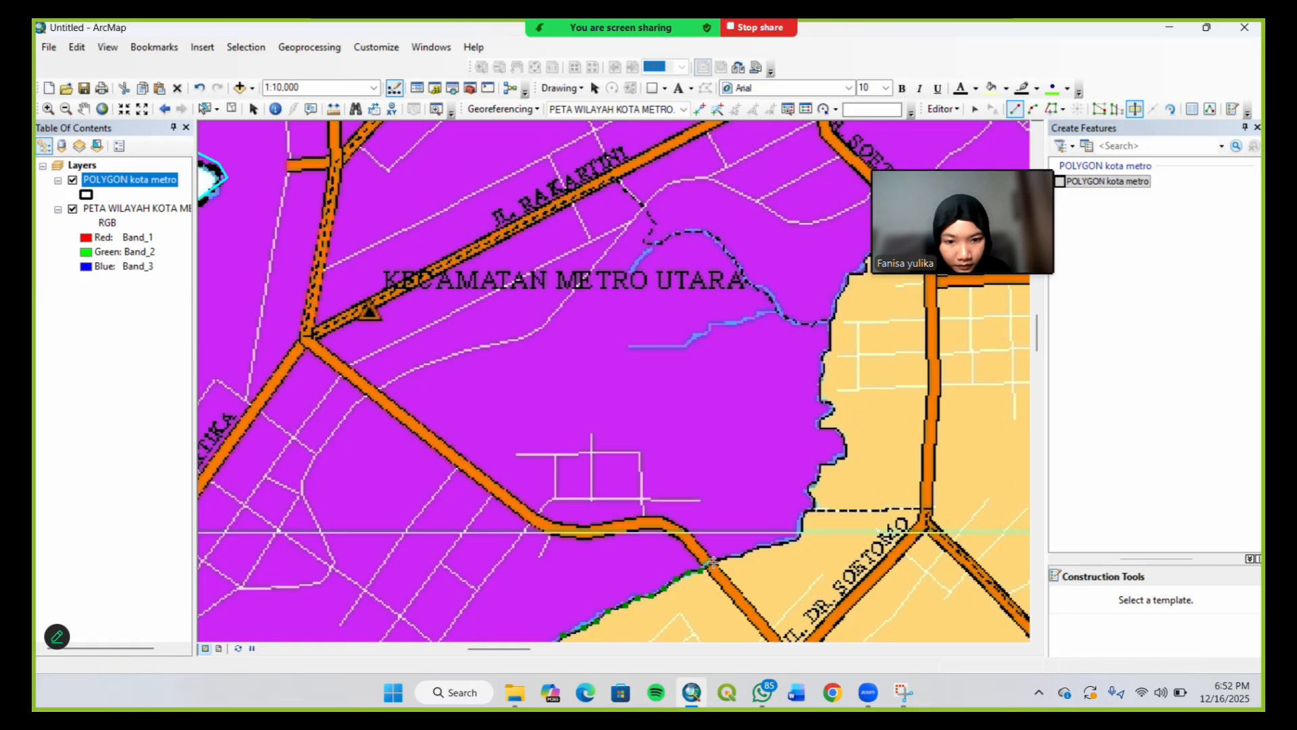
{"action": "left_click", "coordinate": [754, 548]}
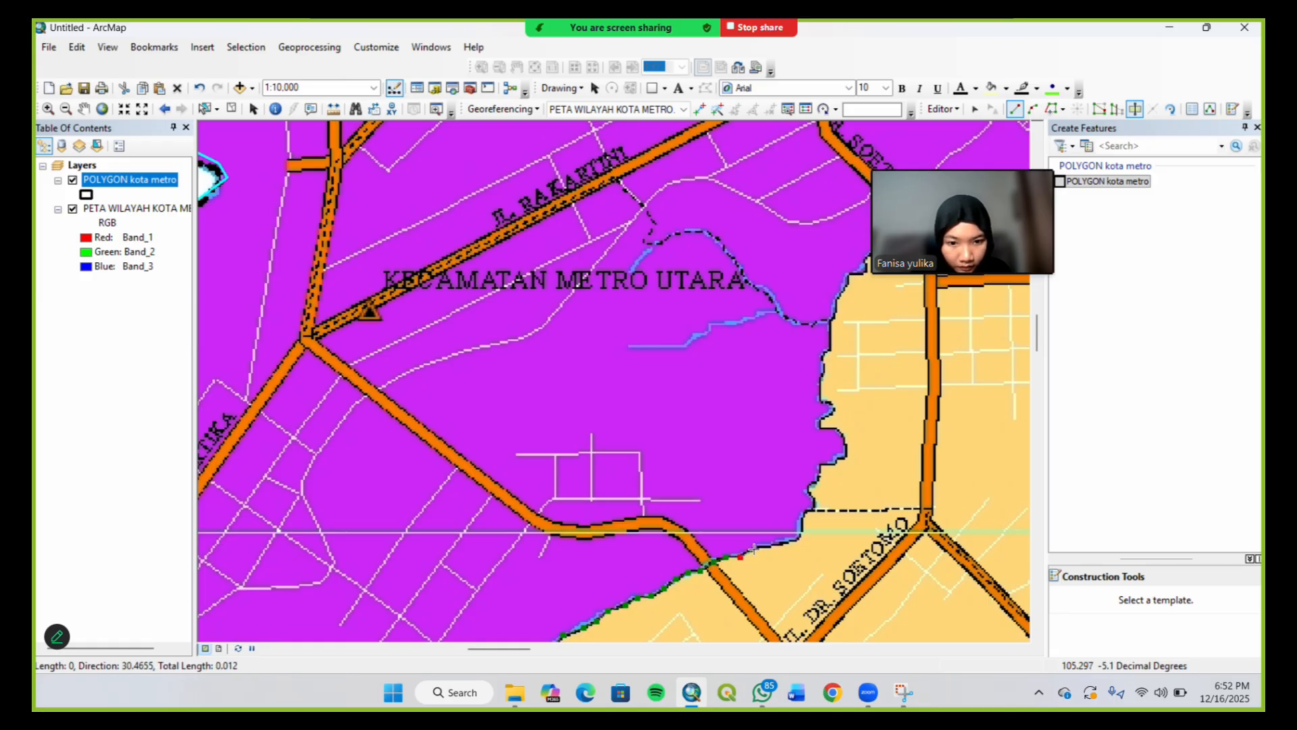
{"action": "left_click", "coordinate": [770, 546]}
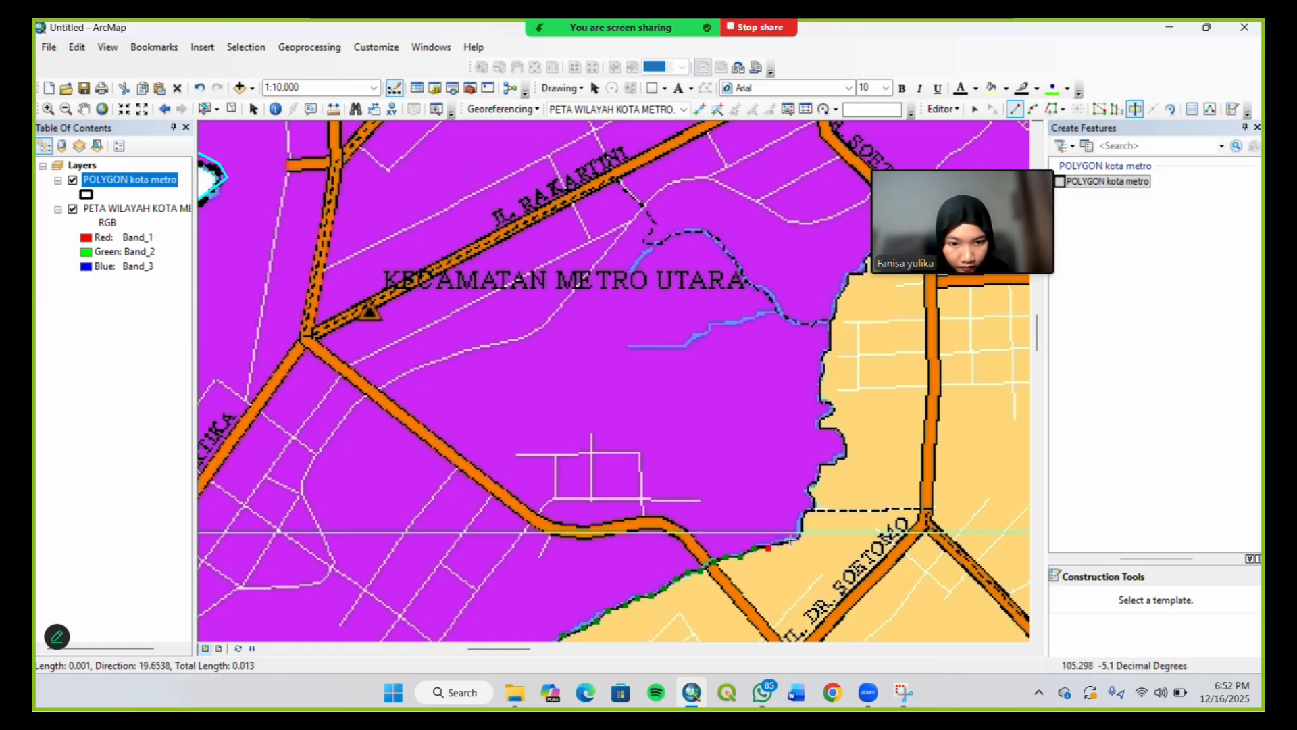
{"action": "left_click", "coordinate": [790, 539]}
{"action": "left_click", "coordinate": [802, 530]}
{"action": "left_click", "coordinate": [806, 511]}
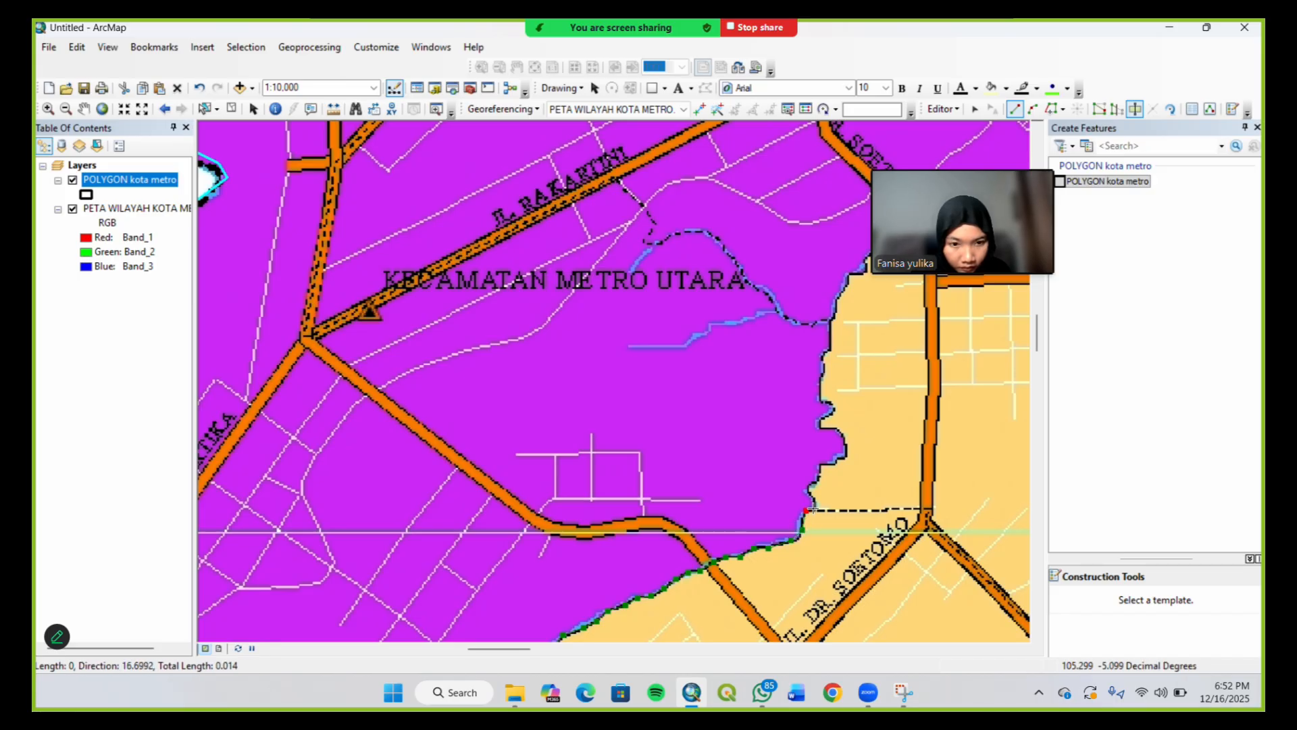
Trace the cut line north around the purple bulge above the dashed line's western end
{"action": "left_click", "coordinate": [812, 492]}
{"action": "left_click", "coordinate": [809, 483]}
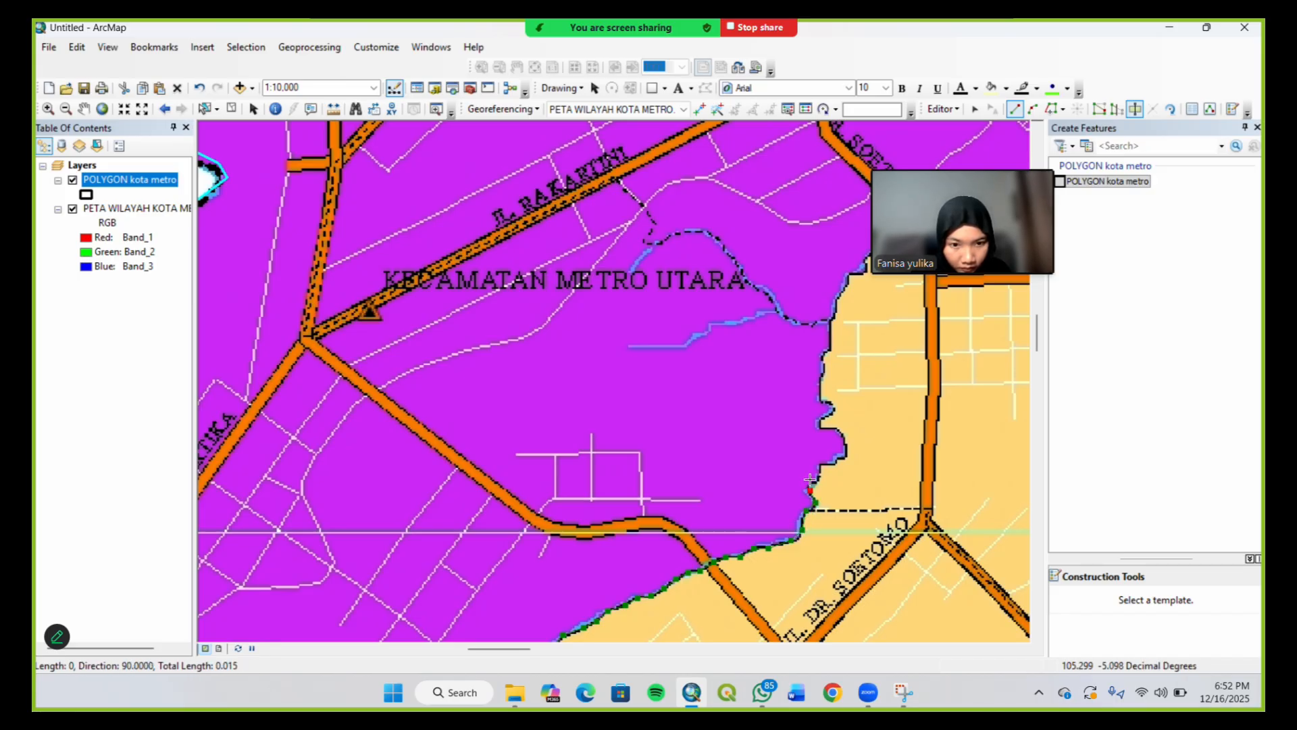
{"action": "left_click", "coordinate": [819, 474]}
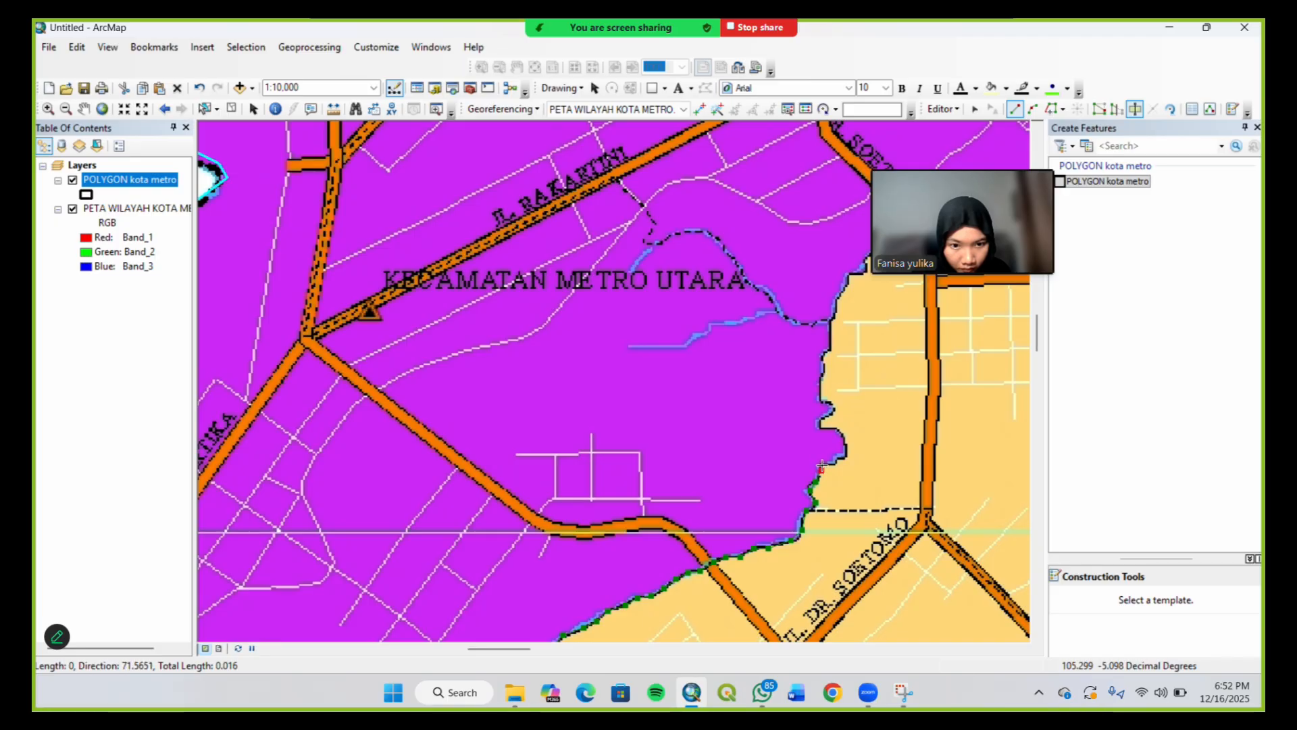
{"action": "left_click", "coordinate": [822, 467]}
{"action": "left_click", "coordinate": [834, 464]}
{"action": "left_click", "coordinate": [838, 457]}
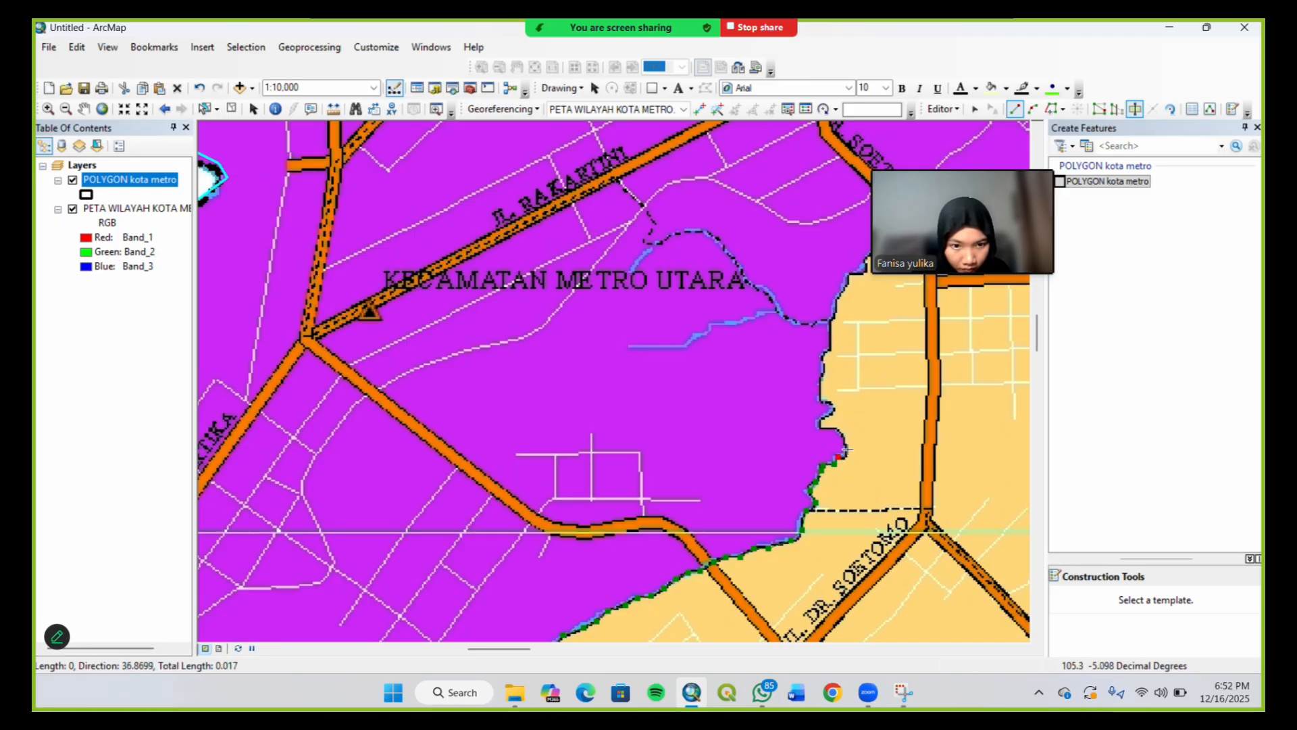
{"action": "left_click", "coordinate": [846, 448]}
{"action": "left_click", "coordinate": [844, 433]}
{"action": "left_click", "coordinate": [835, 429]}
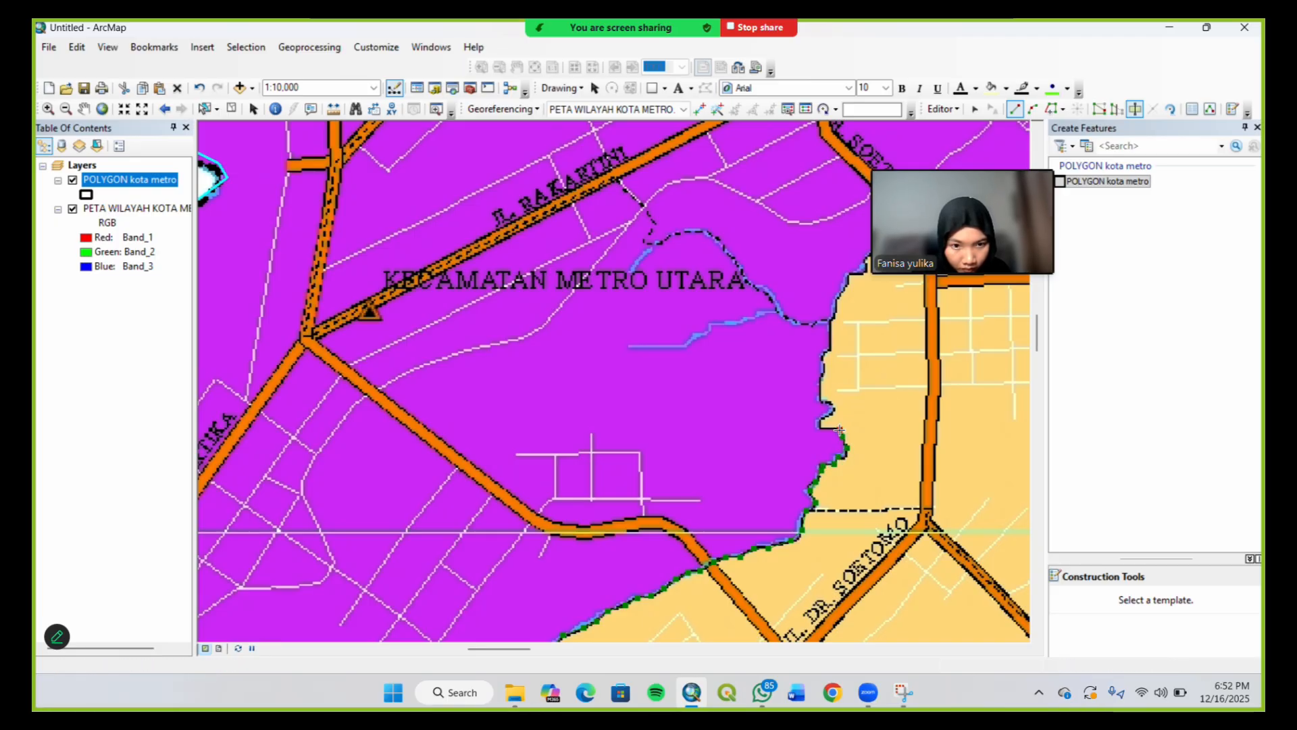
{"action": "left_click", "coordinate": [829, 427]}
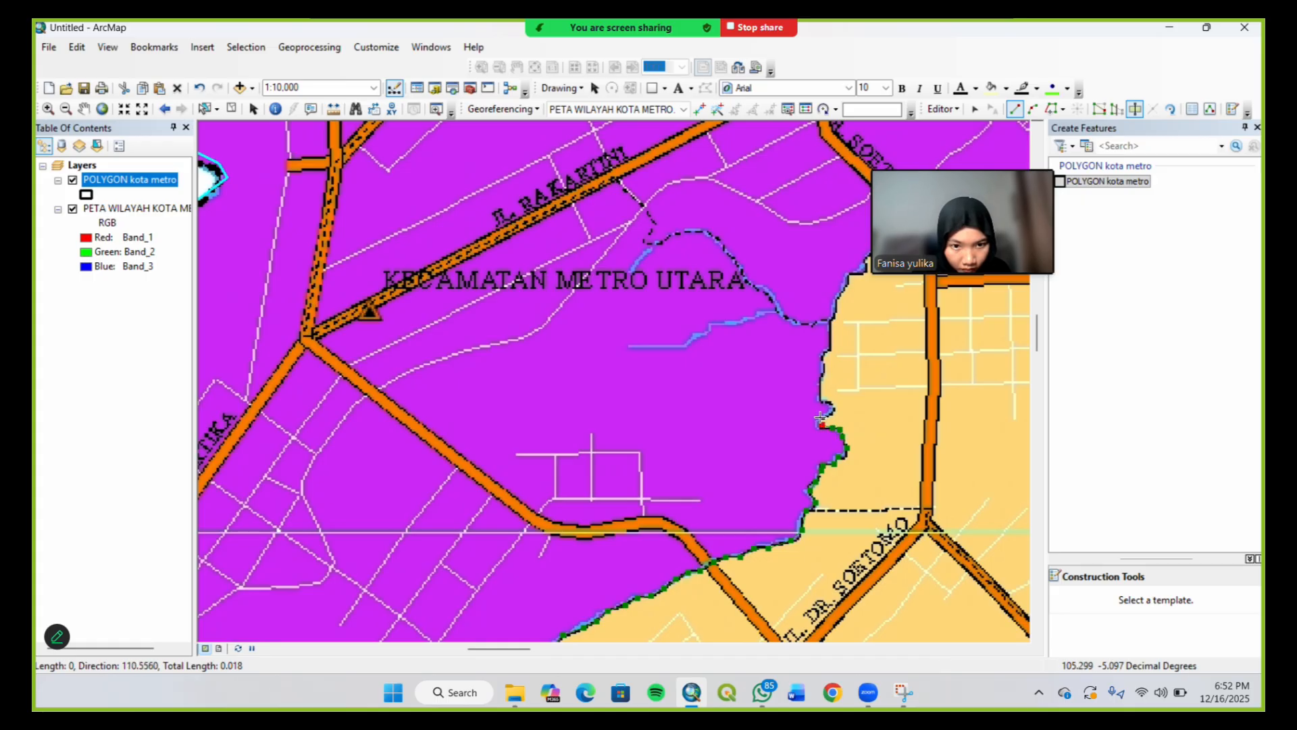
Extend the cut line north along the yellow district's western edge, past the dashed stream junction southeast of the KECAMATAN METRO UTARA label
{"action": "left_click", "coordinate": [831, 408]}
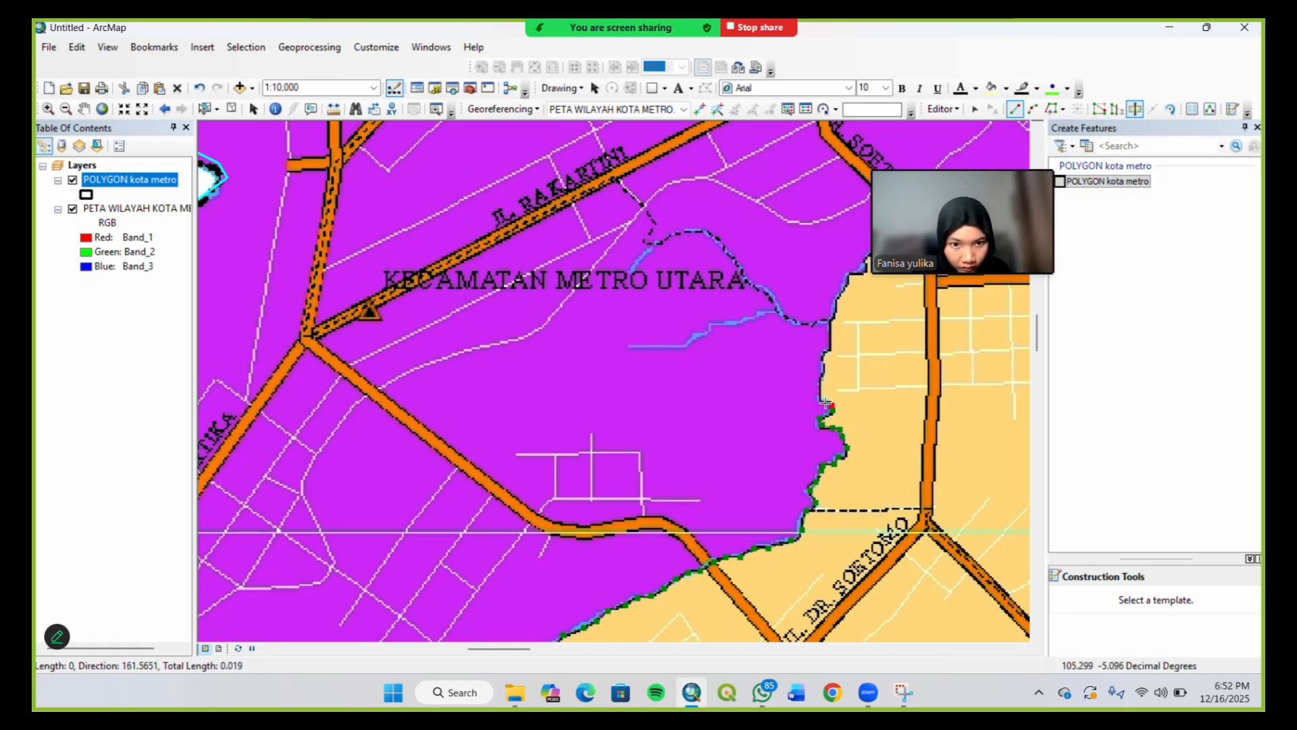
{"action": "left_click", "coordinate": [824, 402]}
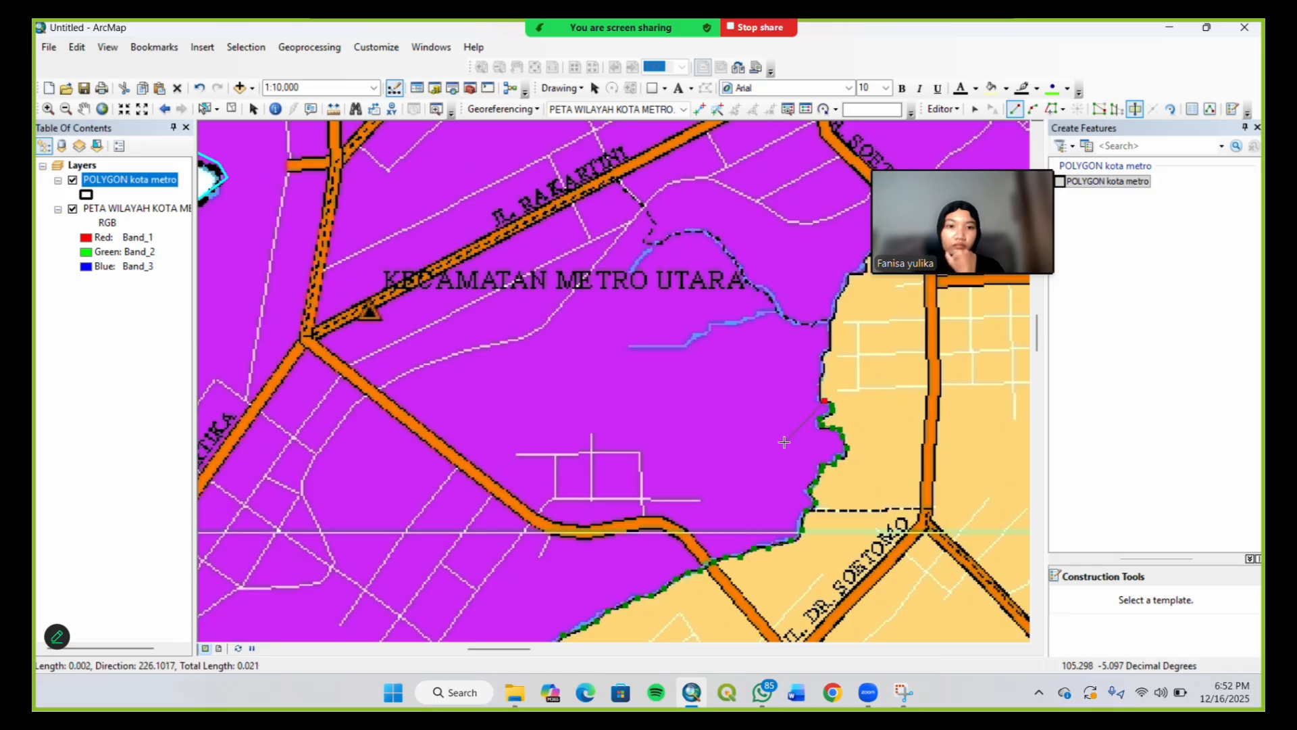
{"action": "left_click", "coordinate": [822, 396]}
{"action": "left_click", "coordinate": [820, 387]}
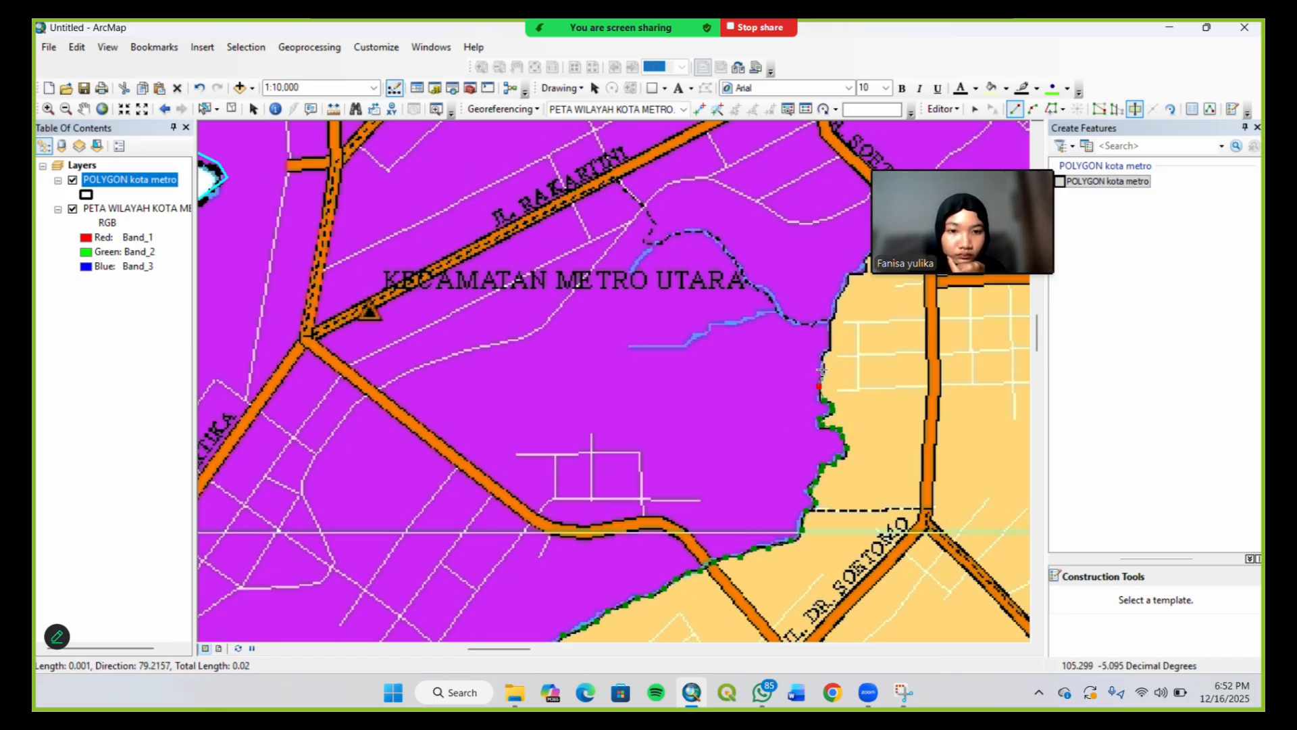
{"action": "left_click", "coordinate": [821, 377]}
{"action": "left_click", "coordinate": [823, 366]}
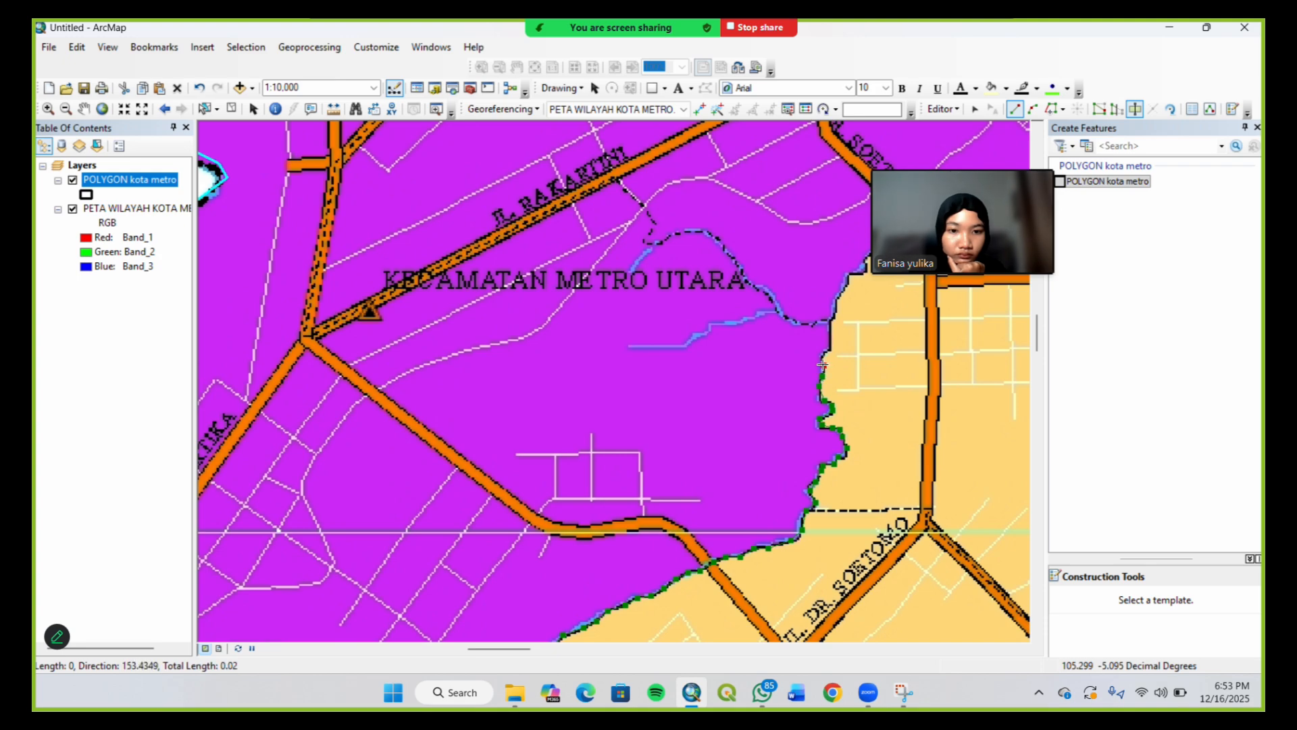
{"action": "left_click", "coordinate": [825, 355]}
{"action": "left_click", "coordinate": [832, 343]}
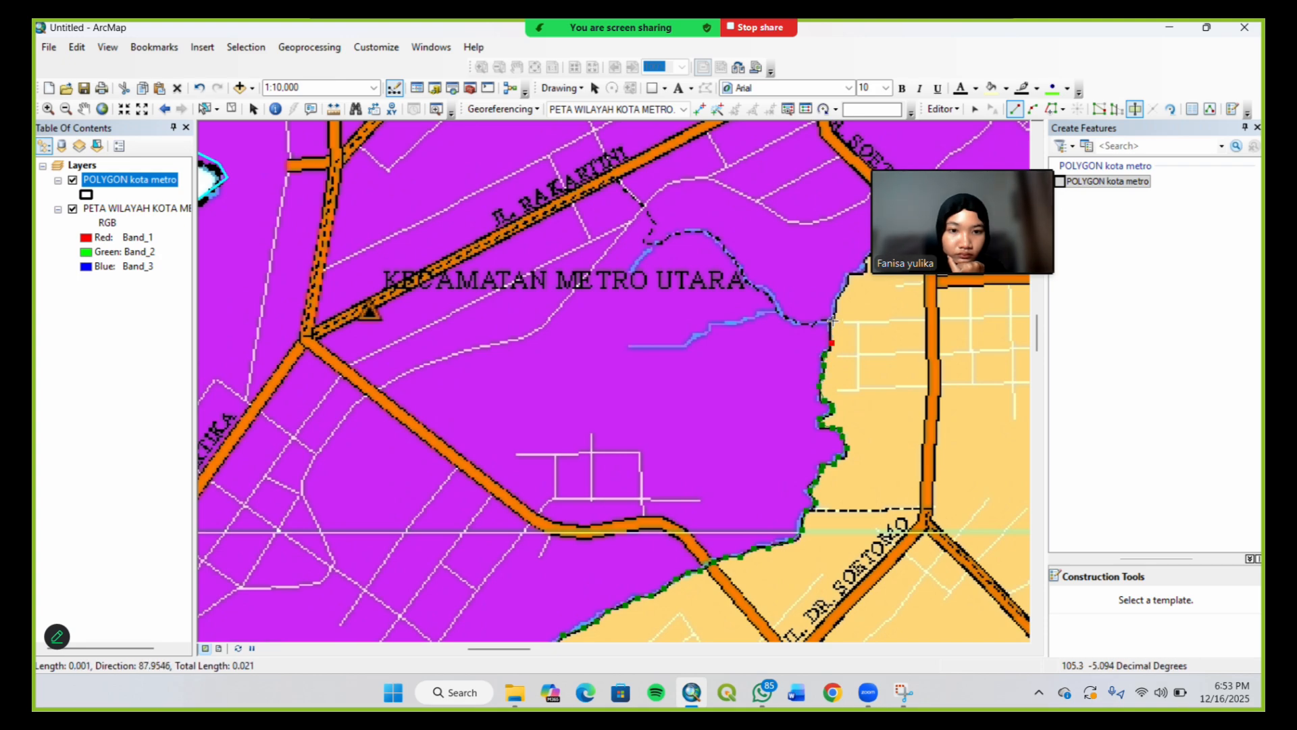
{"action": "left_click", "coordinate": [832, 321]}
{"action": "middle_click", "coordinate": [834, 319]}
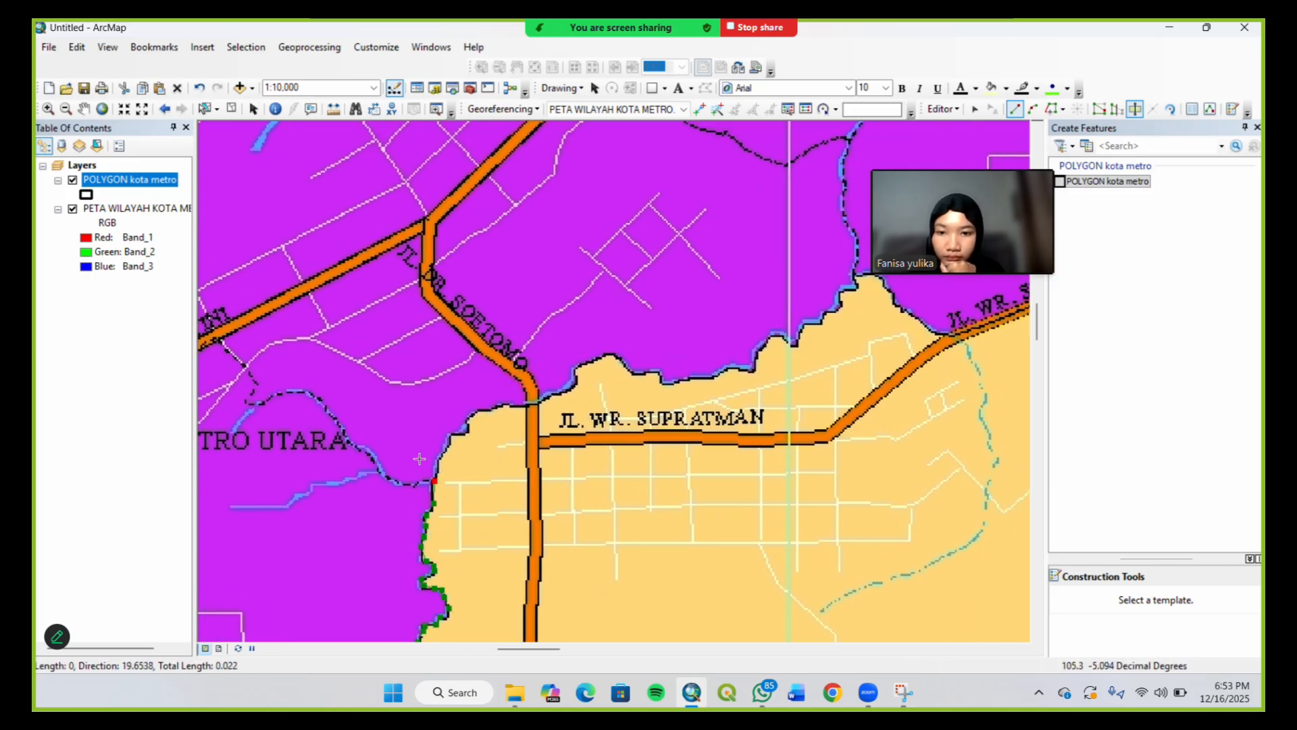
{"action": "left_click", "coordinate": [439, 457]}
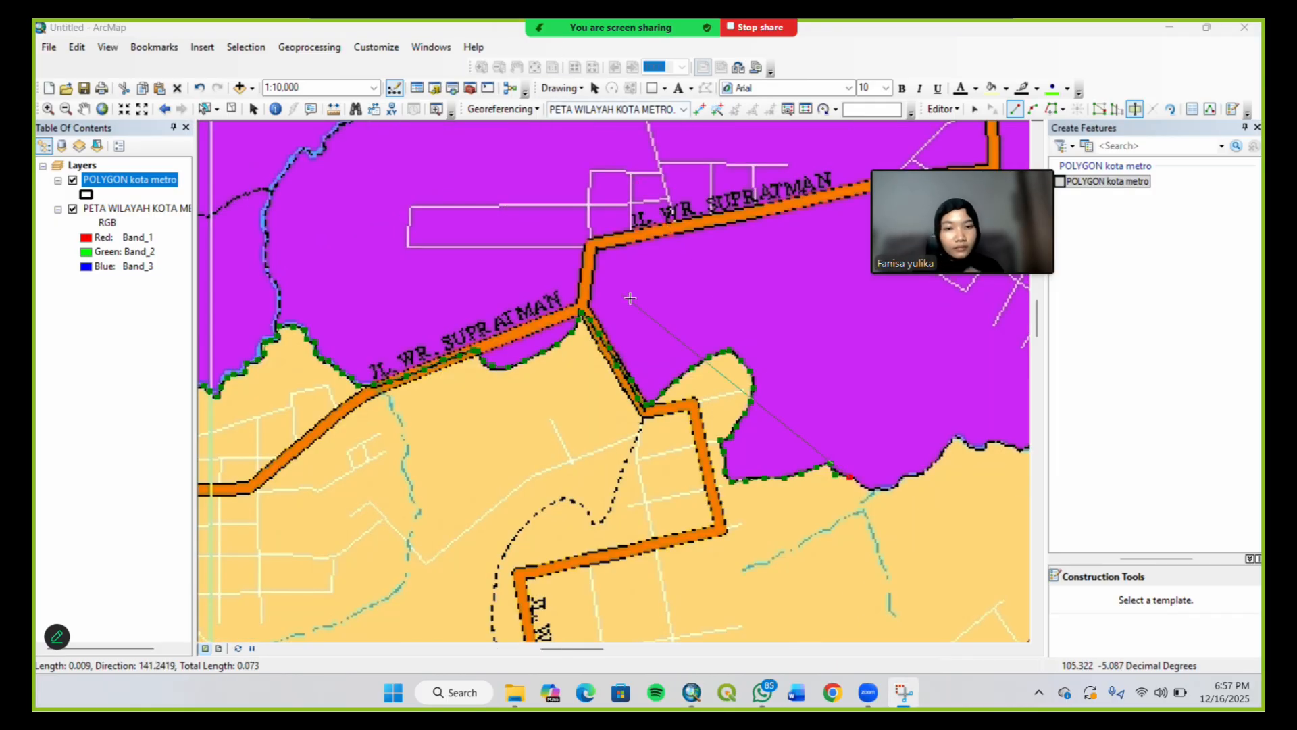
Extend the cut line east along the purple–yellow border, past the stream junction southeast of JL. WR. SUPRATMAN, to the next small peak
{"action": "left_click", "coordinate": [875, 487]}
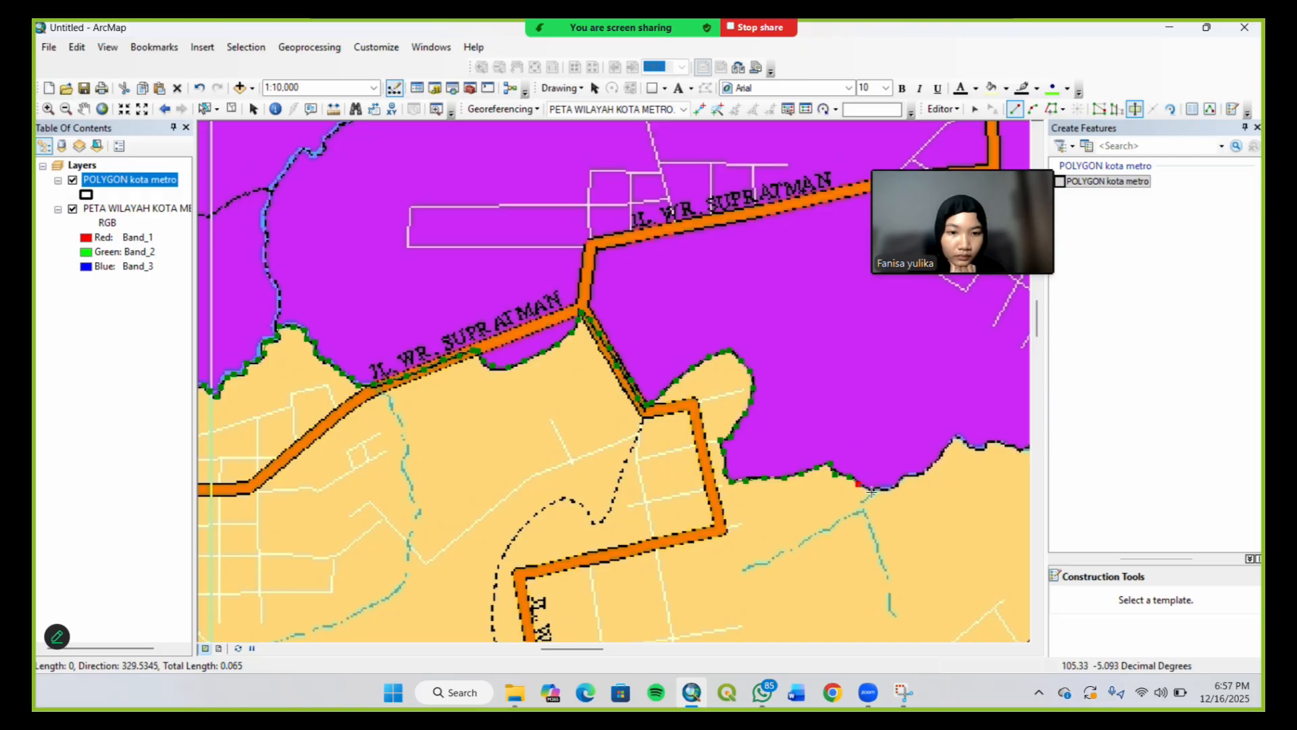
{"action": "left_click", "coordinate": [890, 487]}
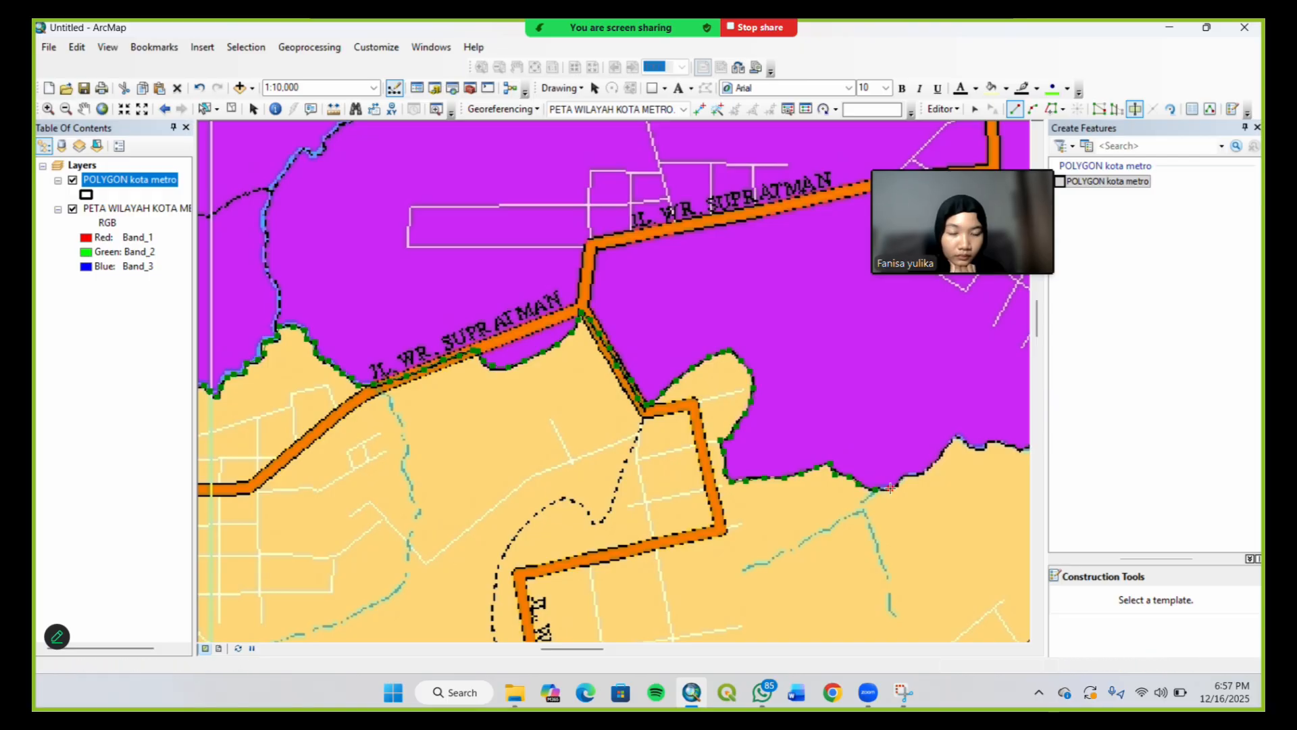
{"action": "left_click", "coordinate": [905, 477]}
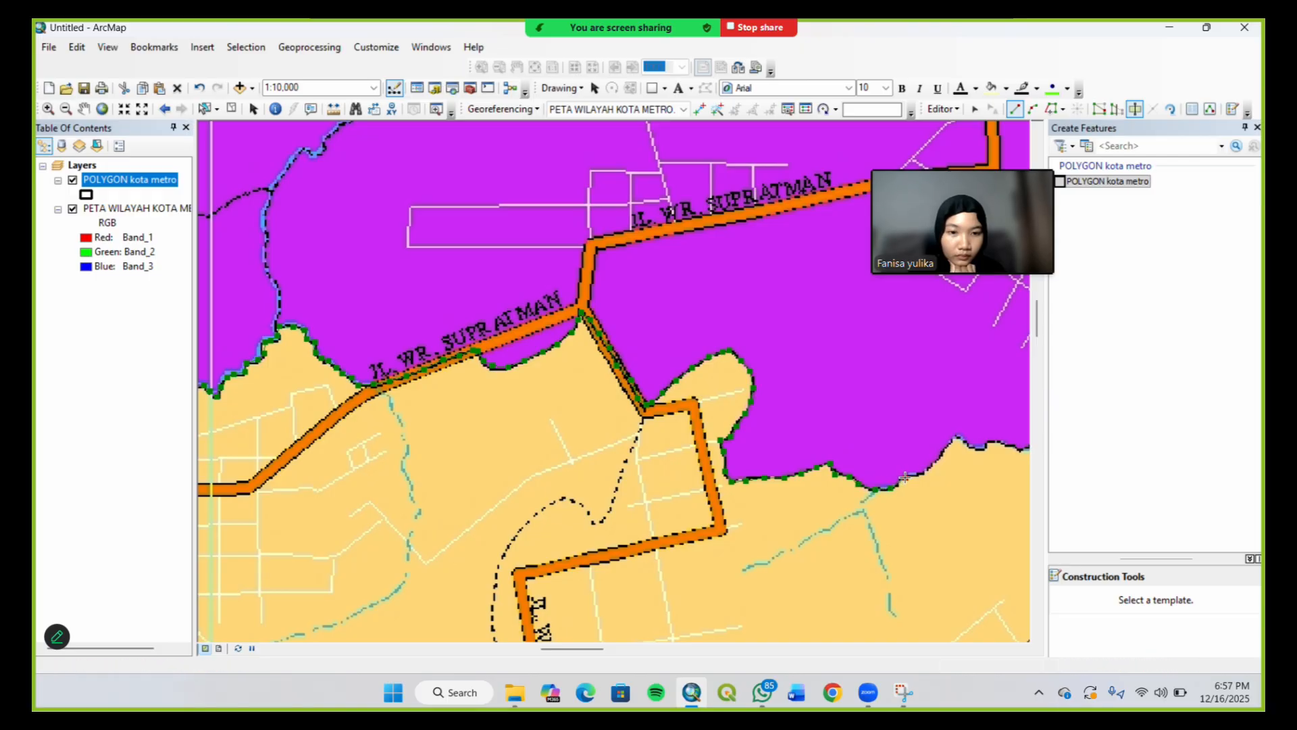
{"action": "left_click", "coordinate": [938, 461]}
{"action": "left_click", "coordinate": [947, 447]}
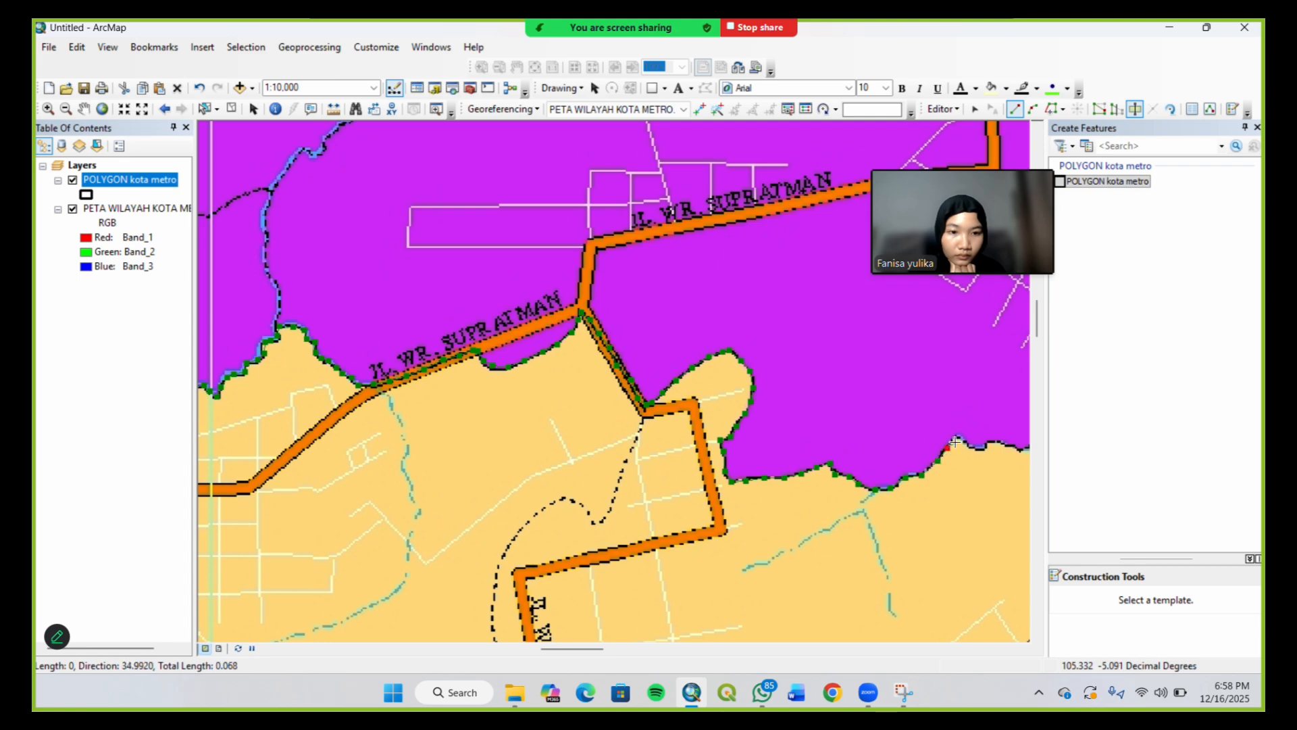
{"action": "key", "text": "Escape"}
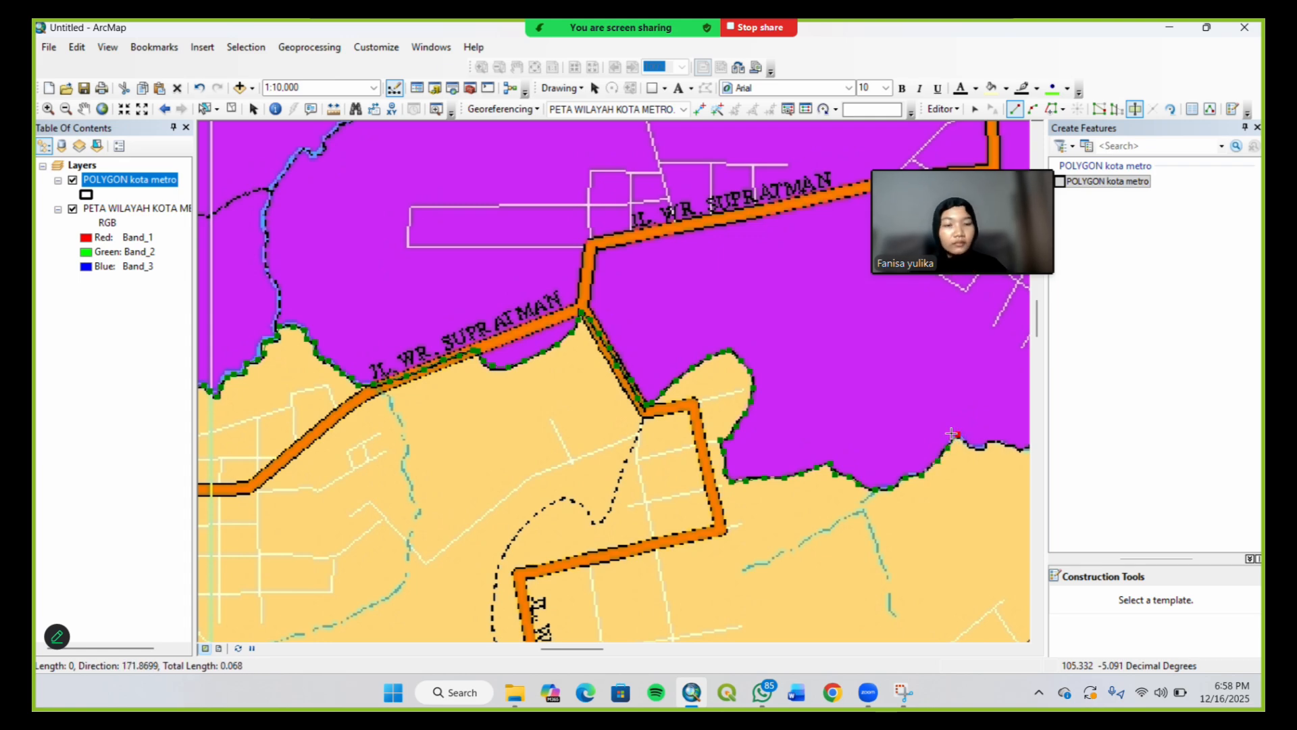
Continue the cut line along the purple and yellow district boundary to the polygon's eastern outer edge and finish the split
{"action": "key", "text": "Right"}
{"action": "key", "text": "Right"}
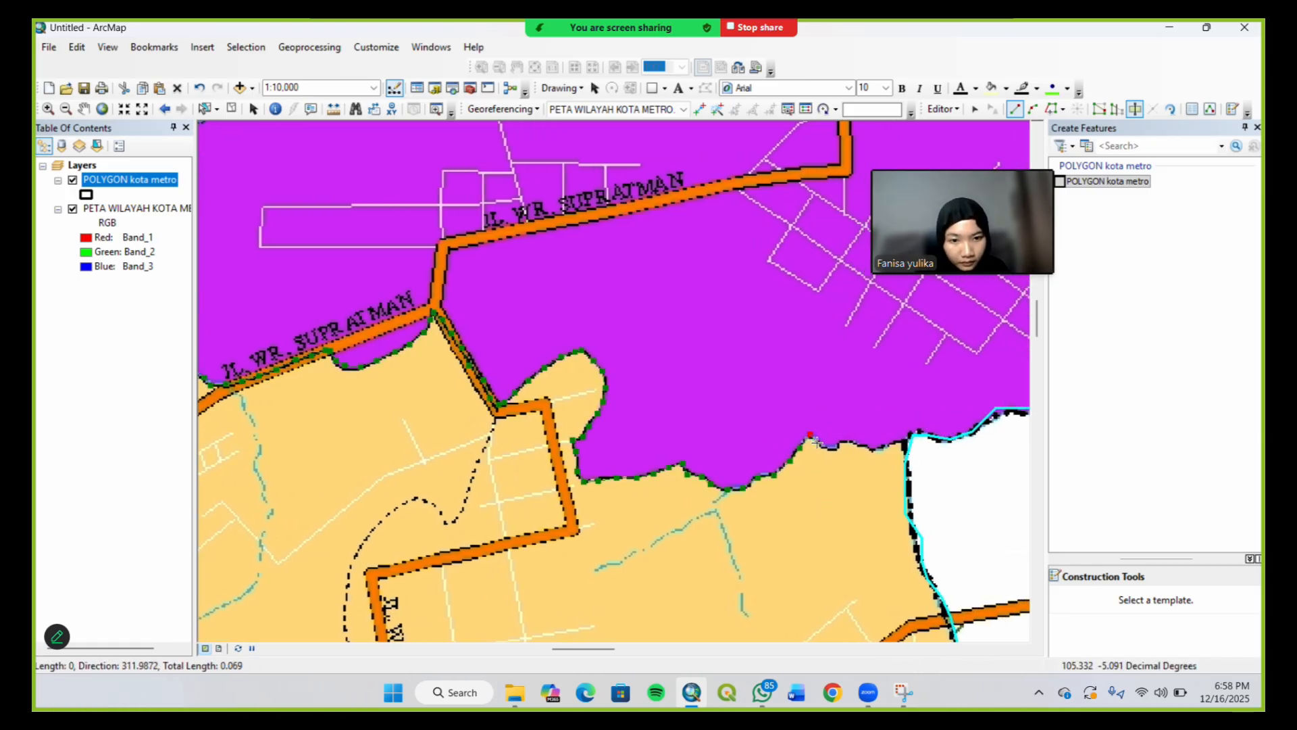
{"action": "left_click", "coordinate": [818, 442]}
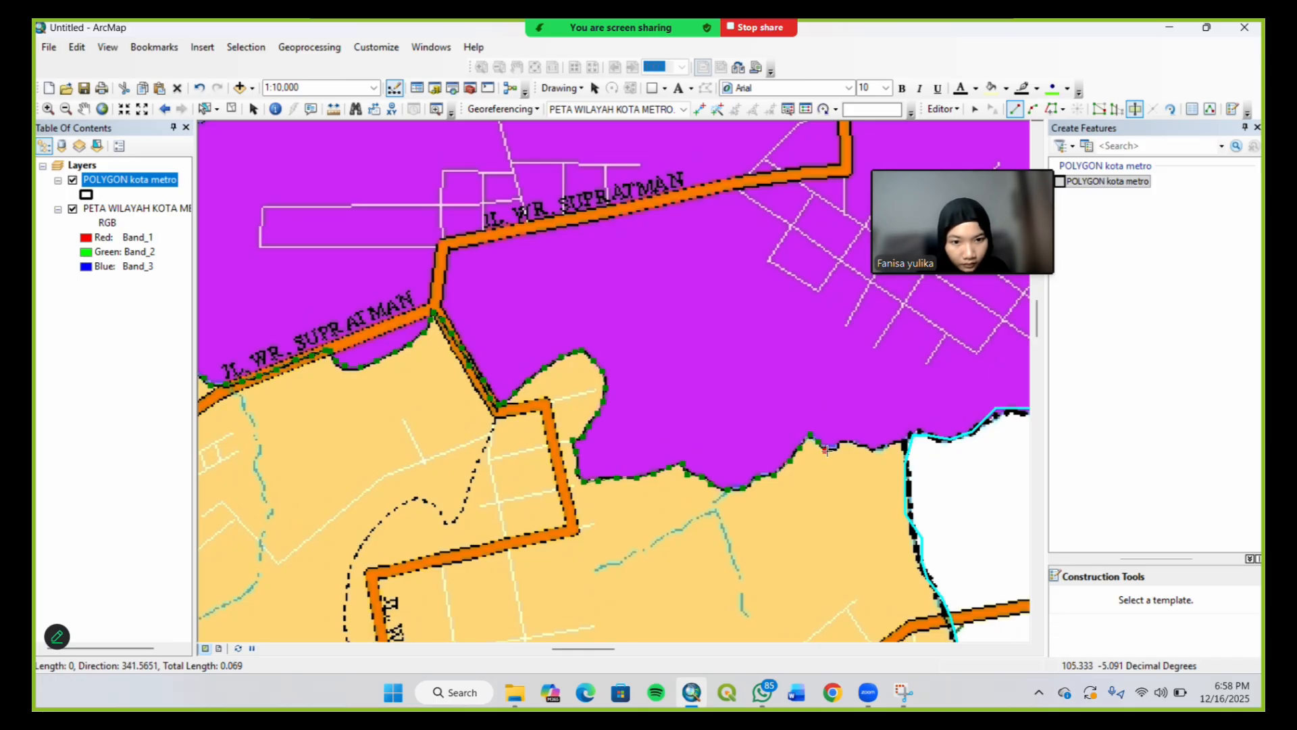
{"action": "left_click", "coordinate": [825, 449]}
{"action": "left_click", "coordinate": [836, 448]}
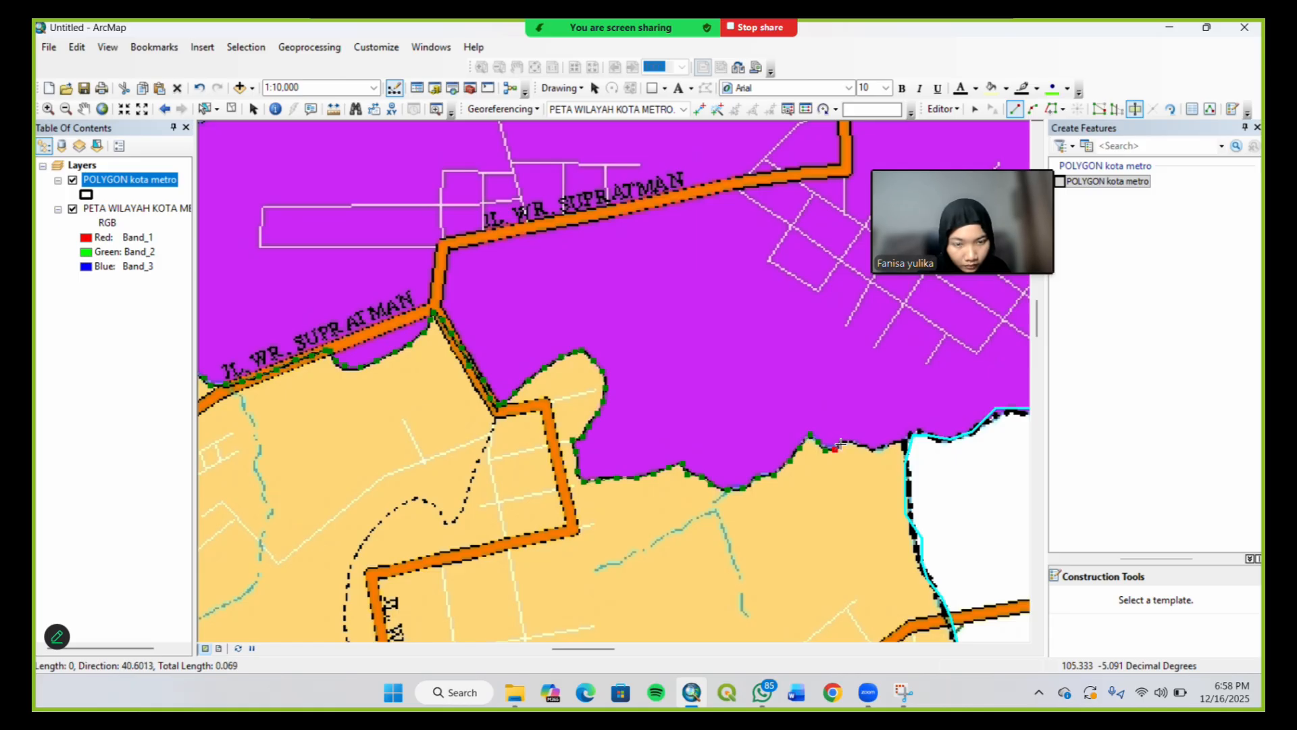
{"action": "left_click", "coordinate": [843, 442]}
{"action": "left_click", "coordinate": [854, 445]}
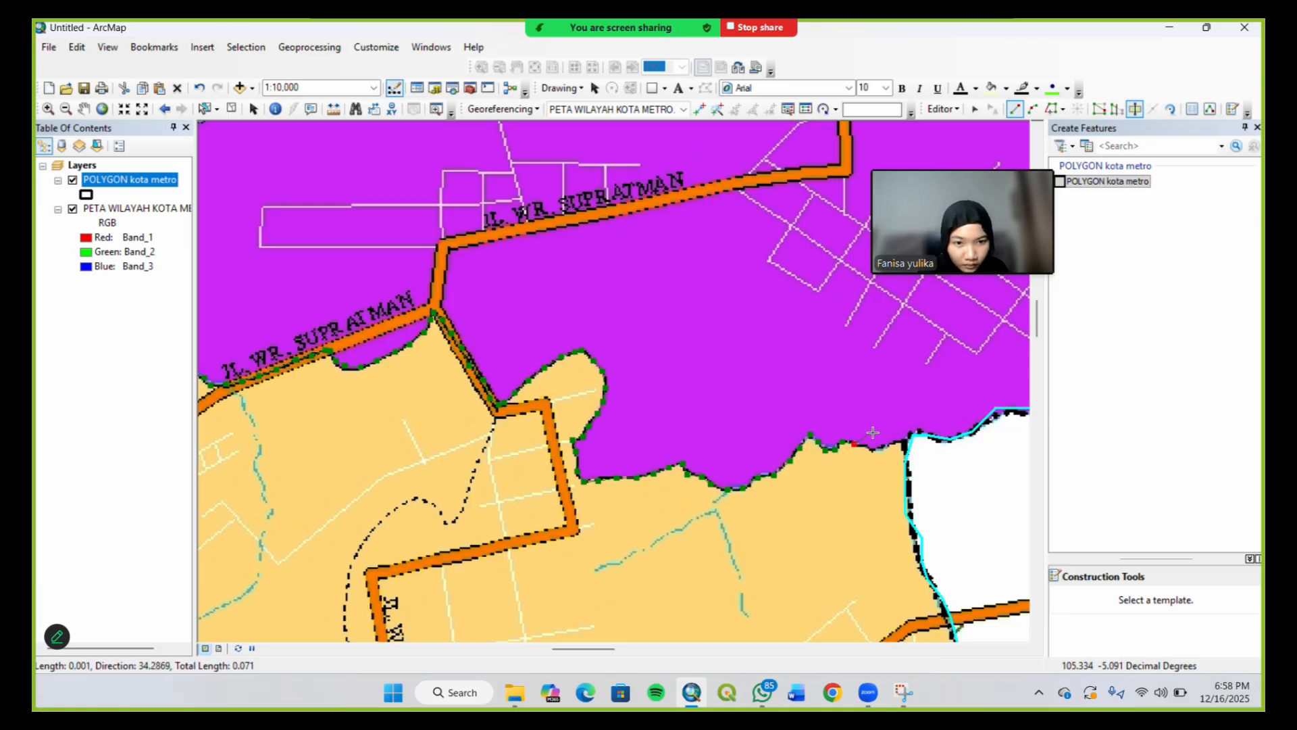
{"action": "left_click", "coordinate": [869, 442]}
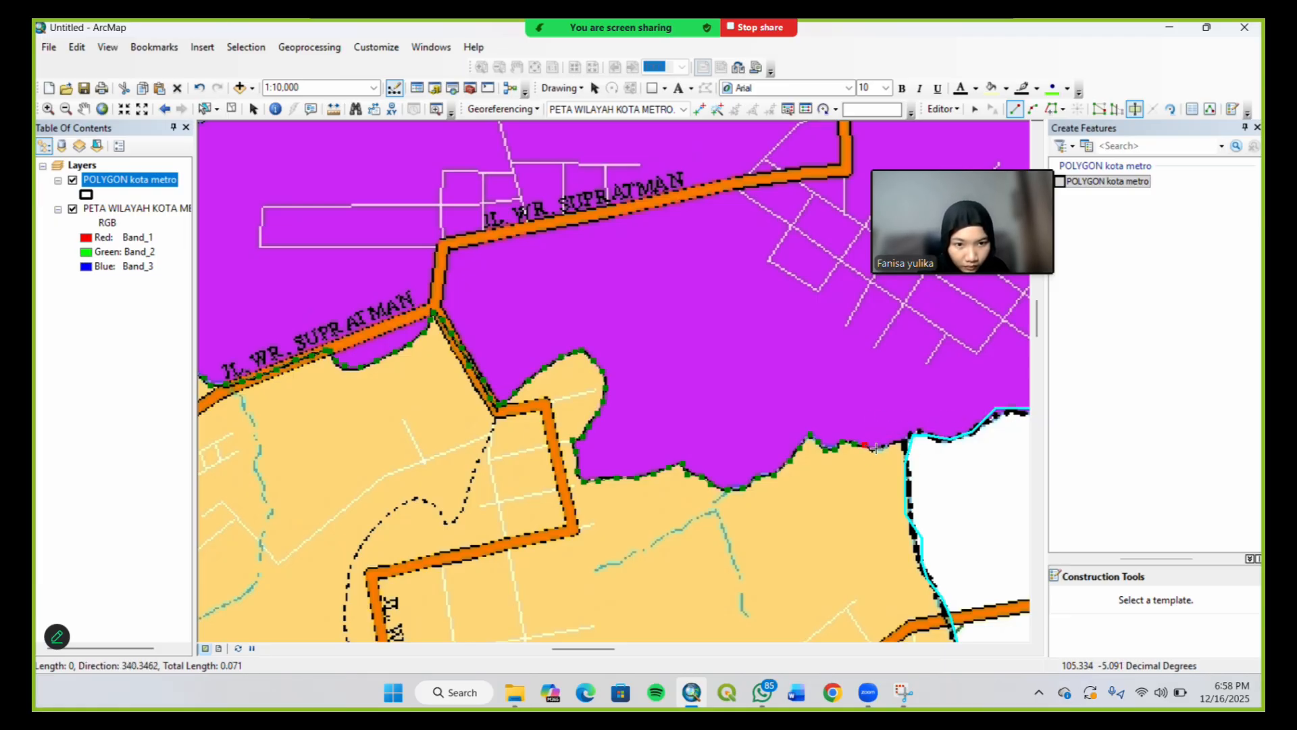
{"action": "left_click", "coordinate": [888, 442]}
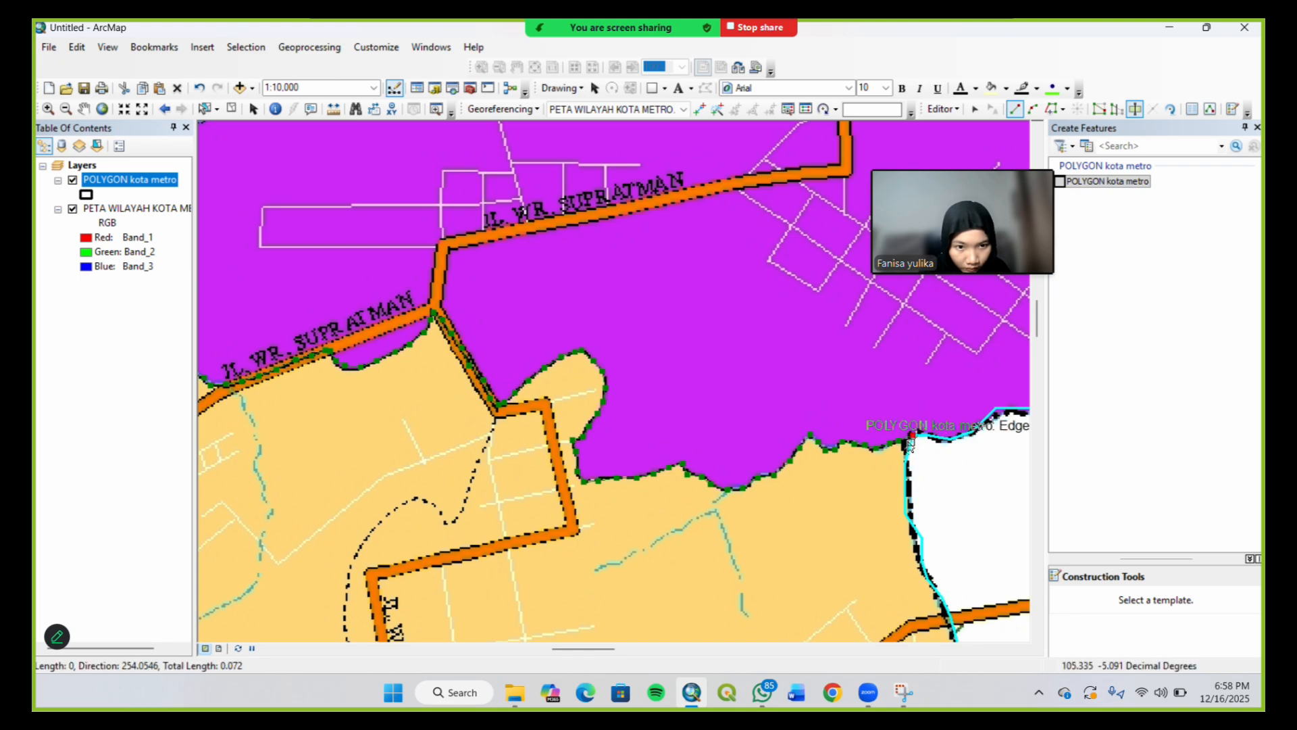
{"action": "left_click", "coordinate": [910, 437]}
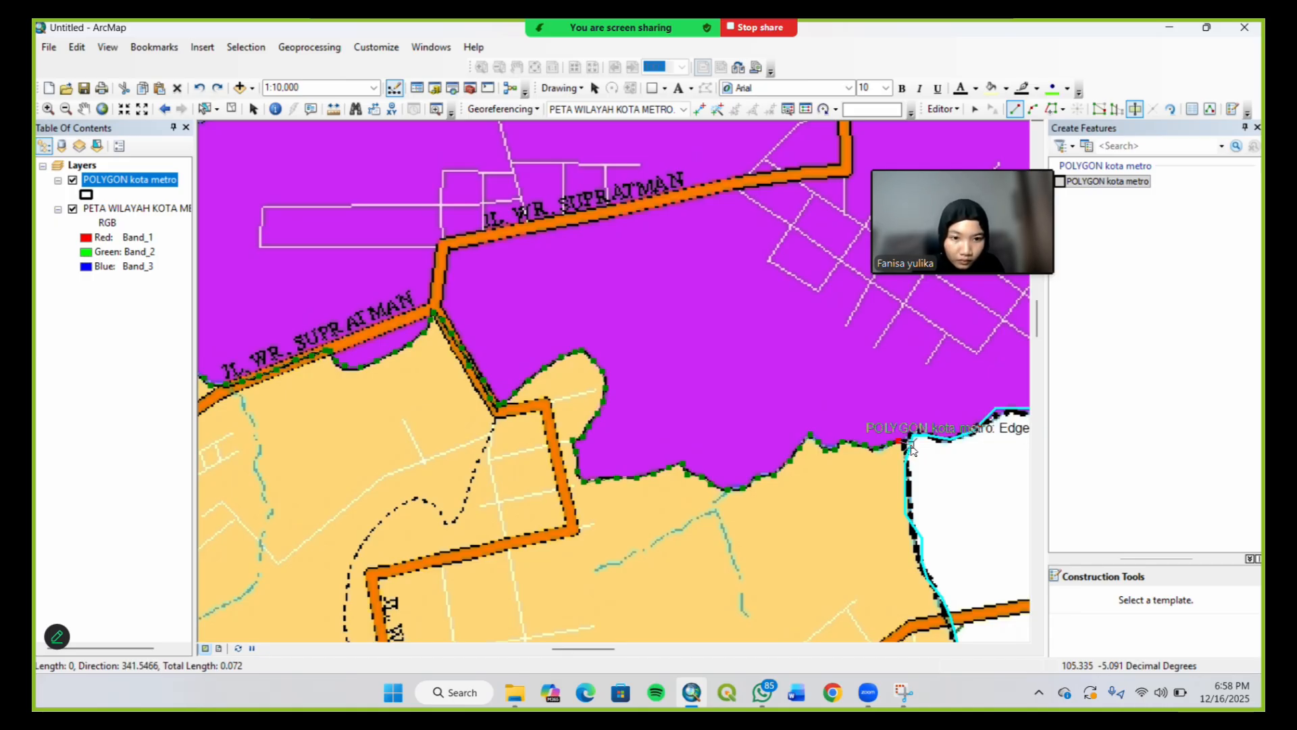
{"action": "double_click", "coordinate": [910, 445]}
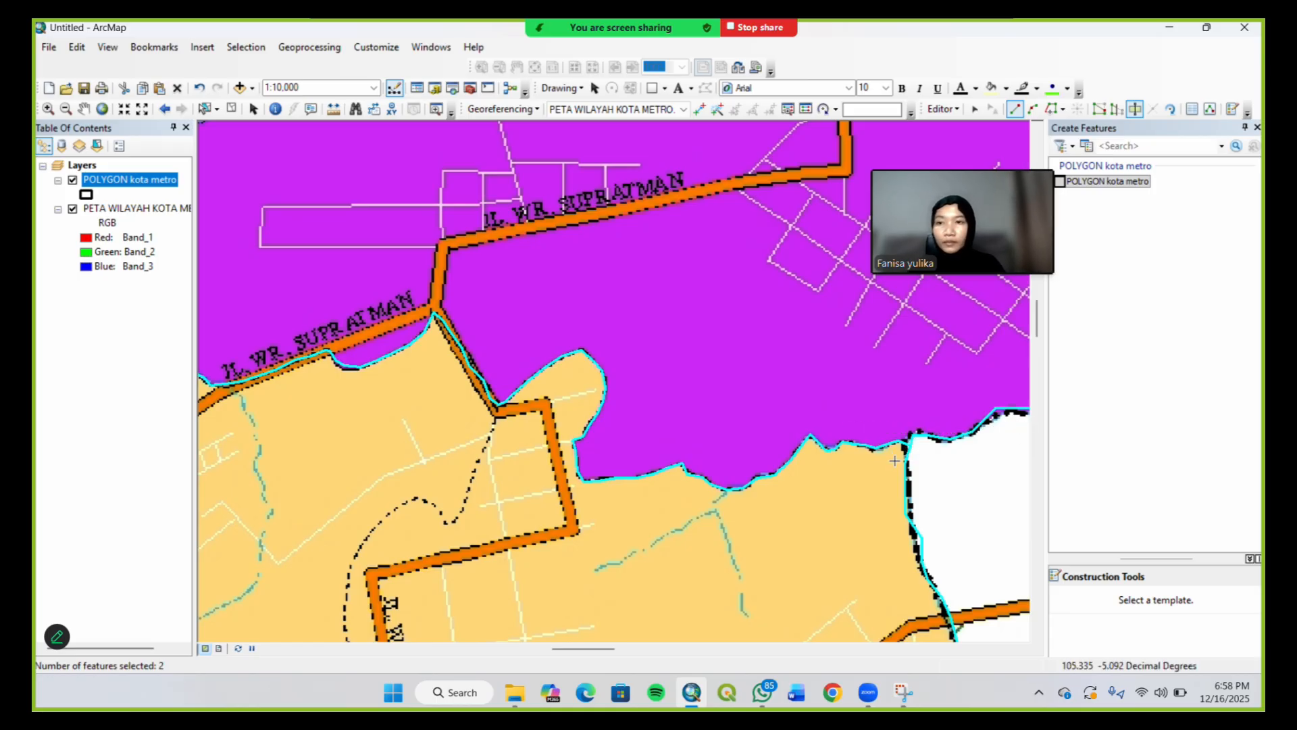
Show the full extent of the POLYGON kota metro layer and select the polygon south of the purple district
{"action": "right_click", "coordinate": [172, 188]}
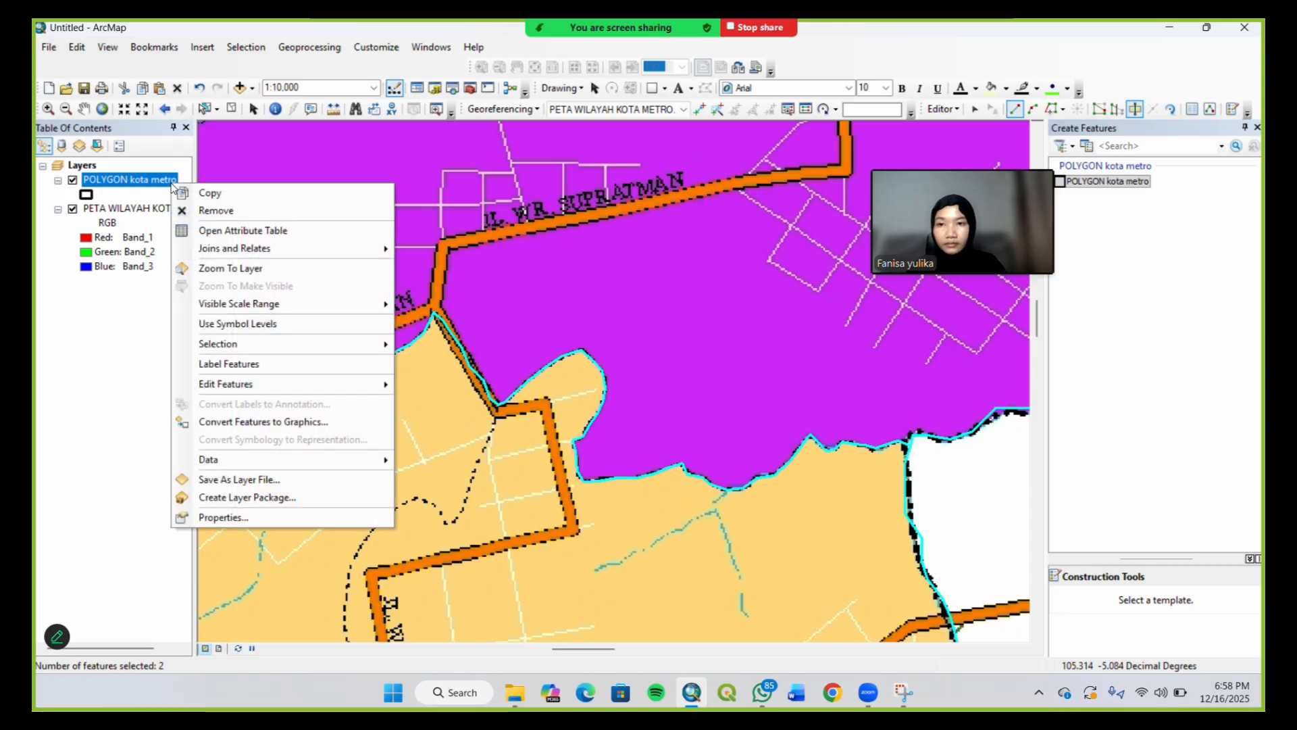
{"action": "left_click", "coordinate": [237, 268]}
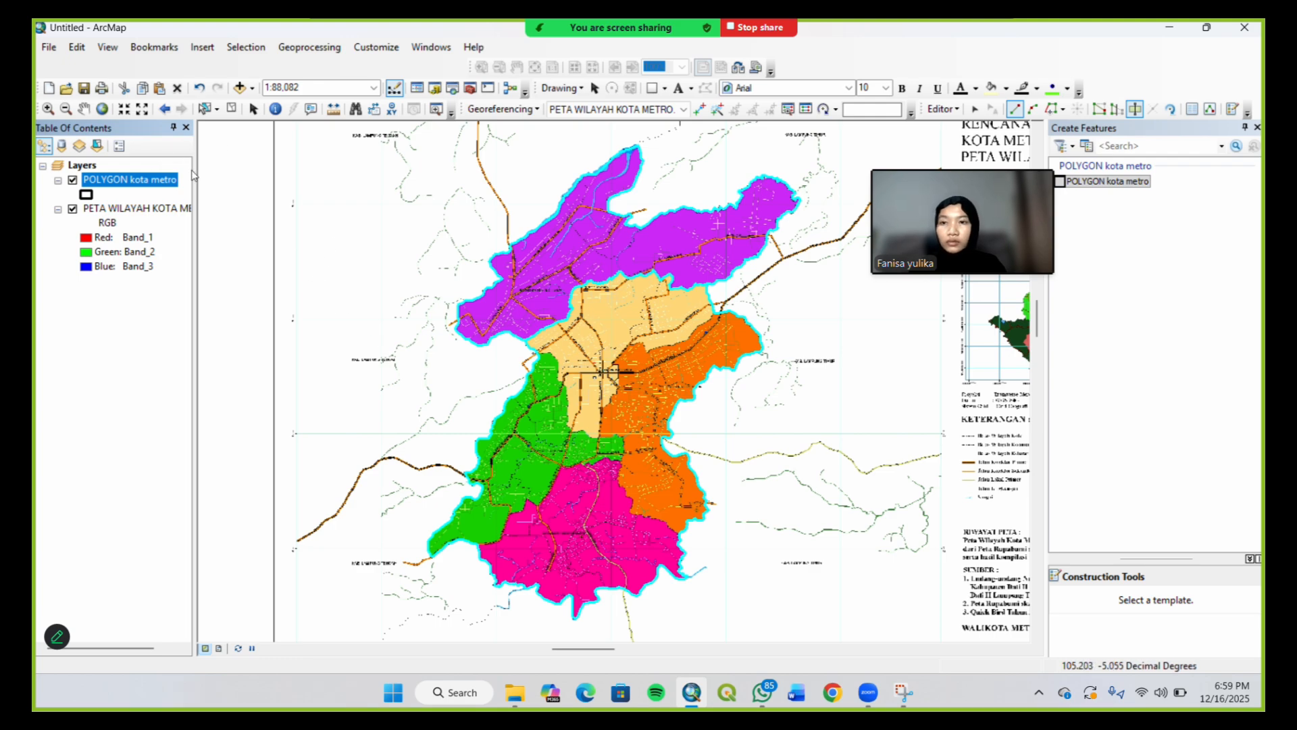
{"action": "left_click", "coordinate": [975, 110]}
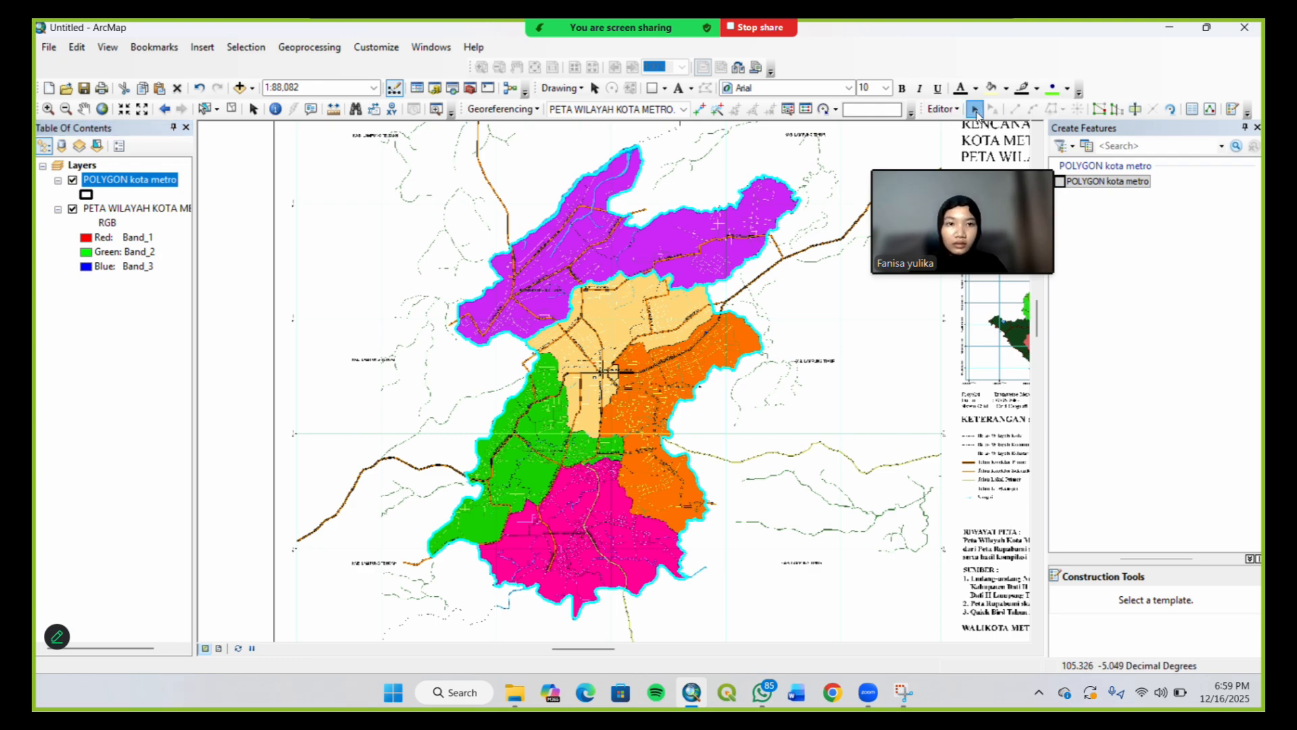
{"action": "left_click", "coordinate": [645, 338]}
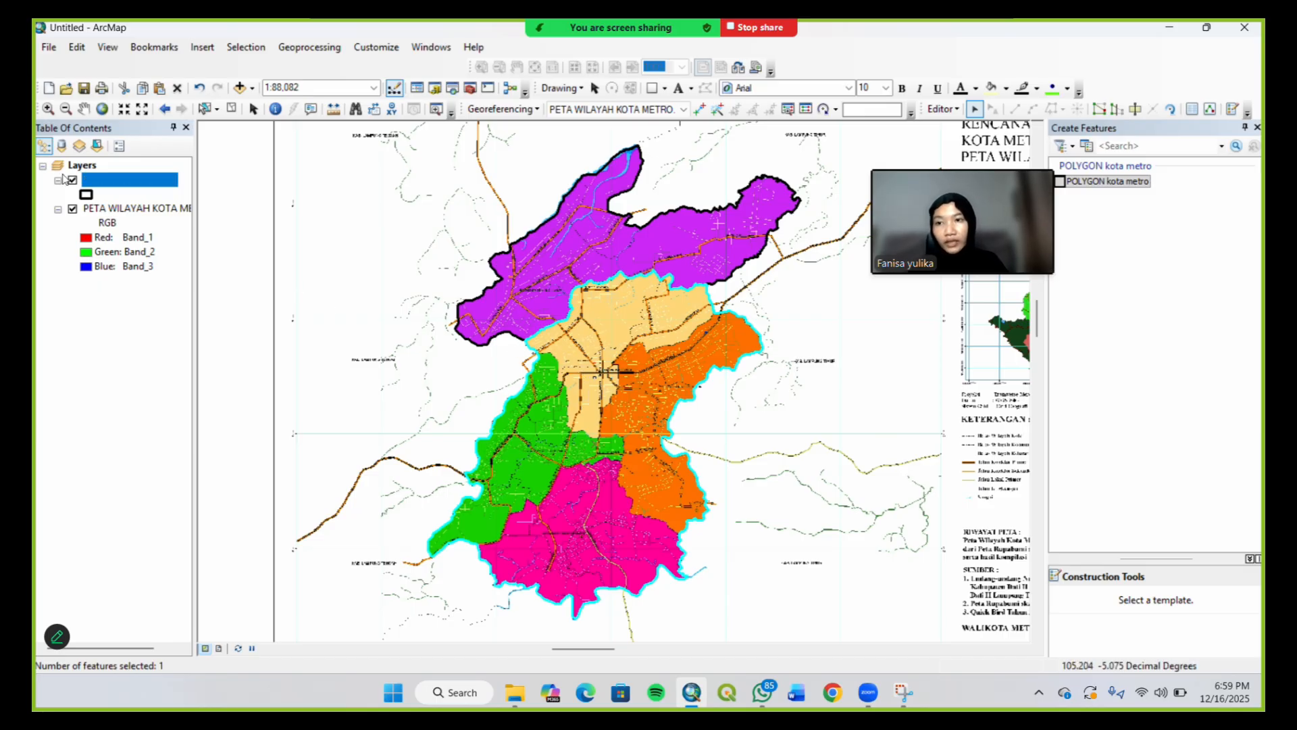
Start a Cut Polygons line just outside the western edge, crossing it where the green and yellow districts meet at the orange road
{"action": "left_click", "coordinate": [48, 109]}
{"action": "left_click_drag", "start_coordinate": [515, 338], "coordinate": [562, 370]}
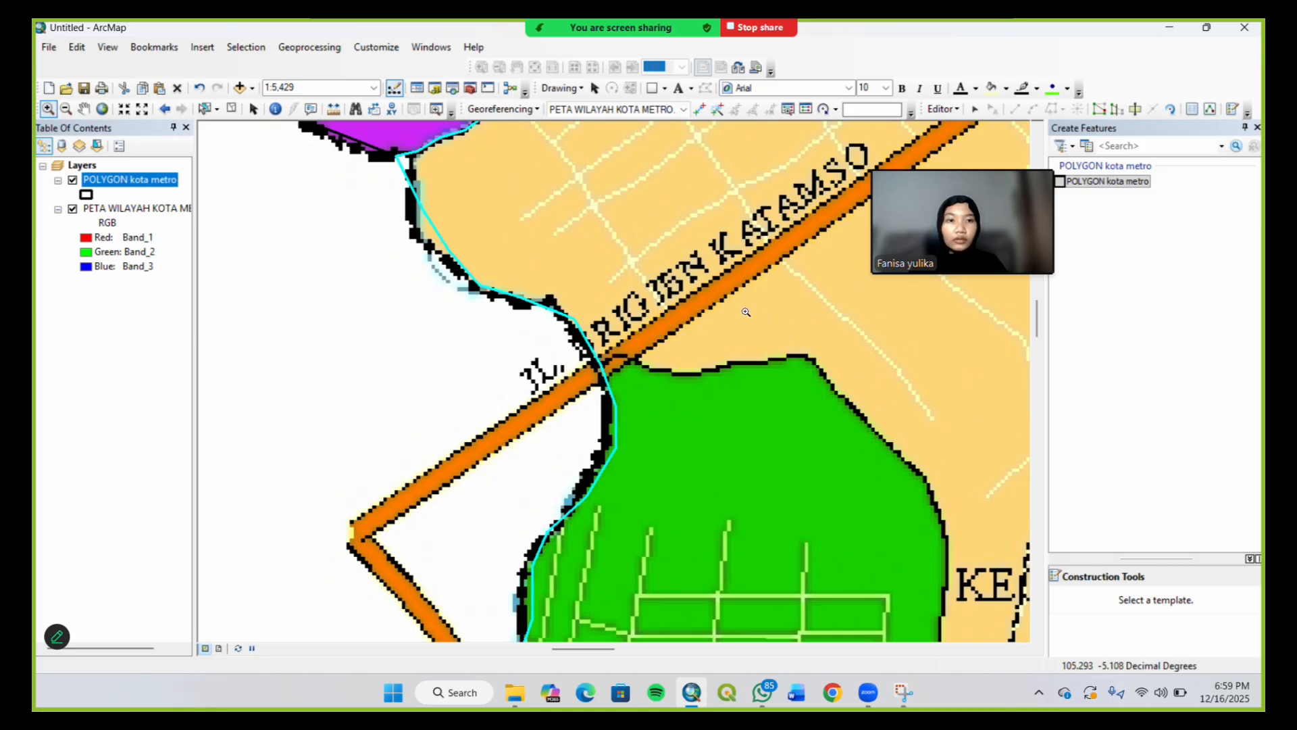
{"action": "left_click", "coordinate": [1133, 110]}
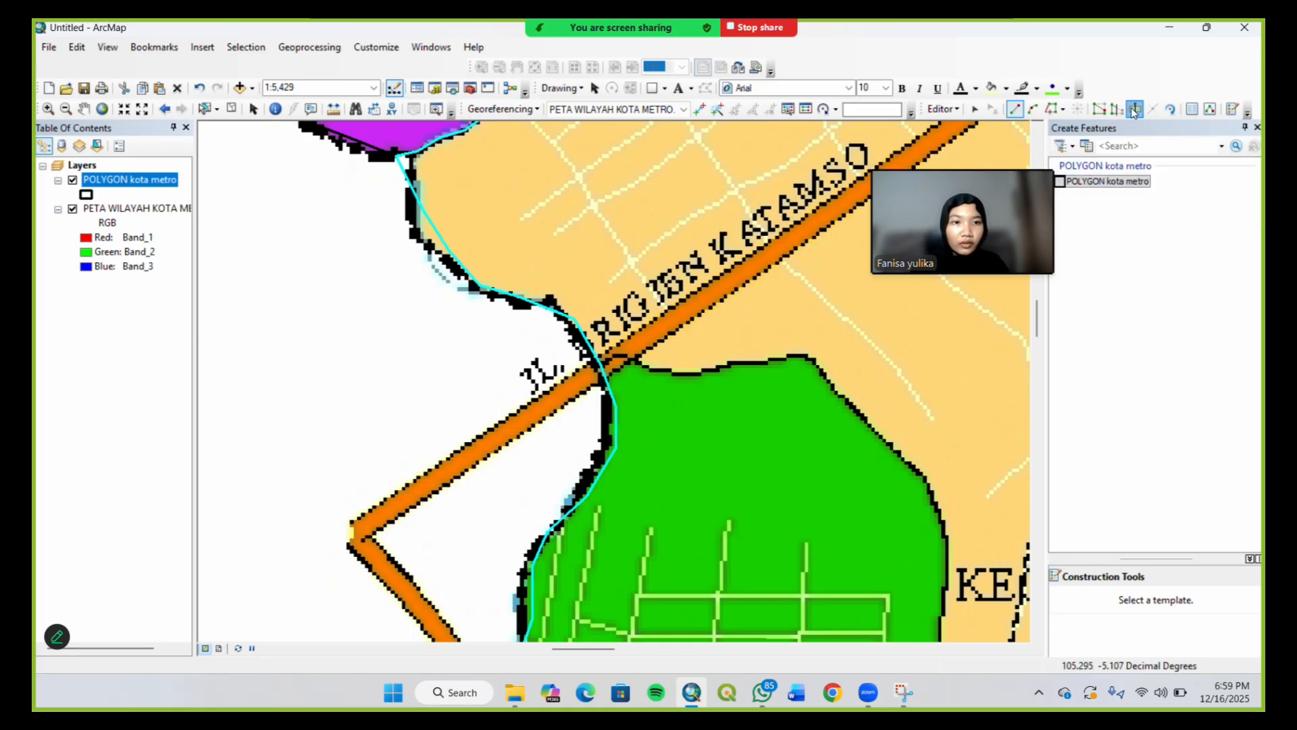
{"action": "left_click", "coordinate": [569, 372]}
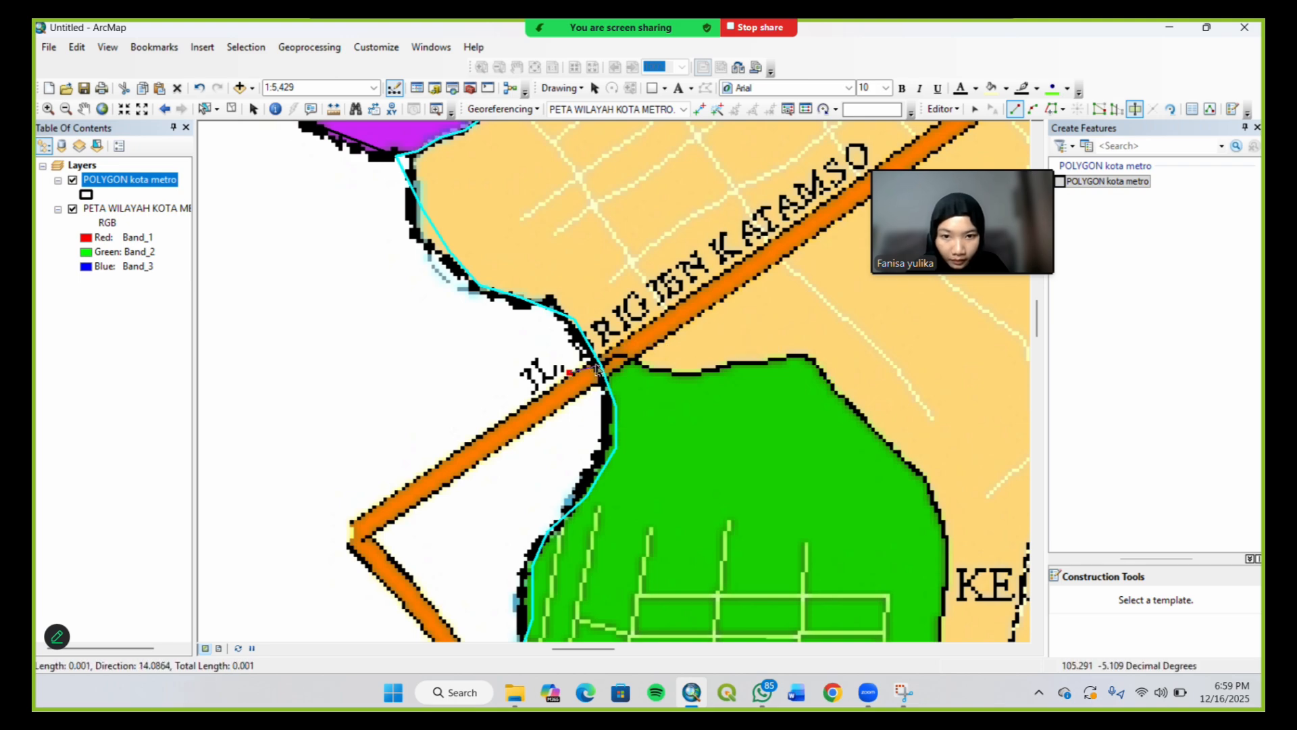
{"action": "left_click", "coordinate": [599, 365]}
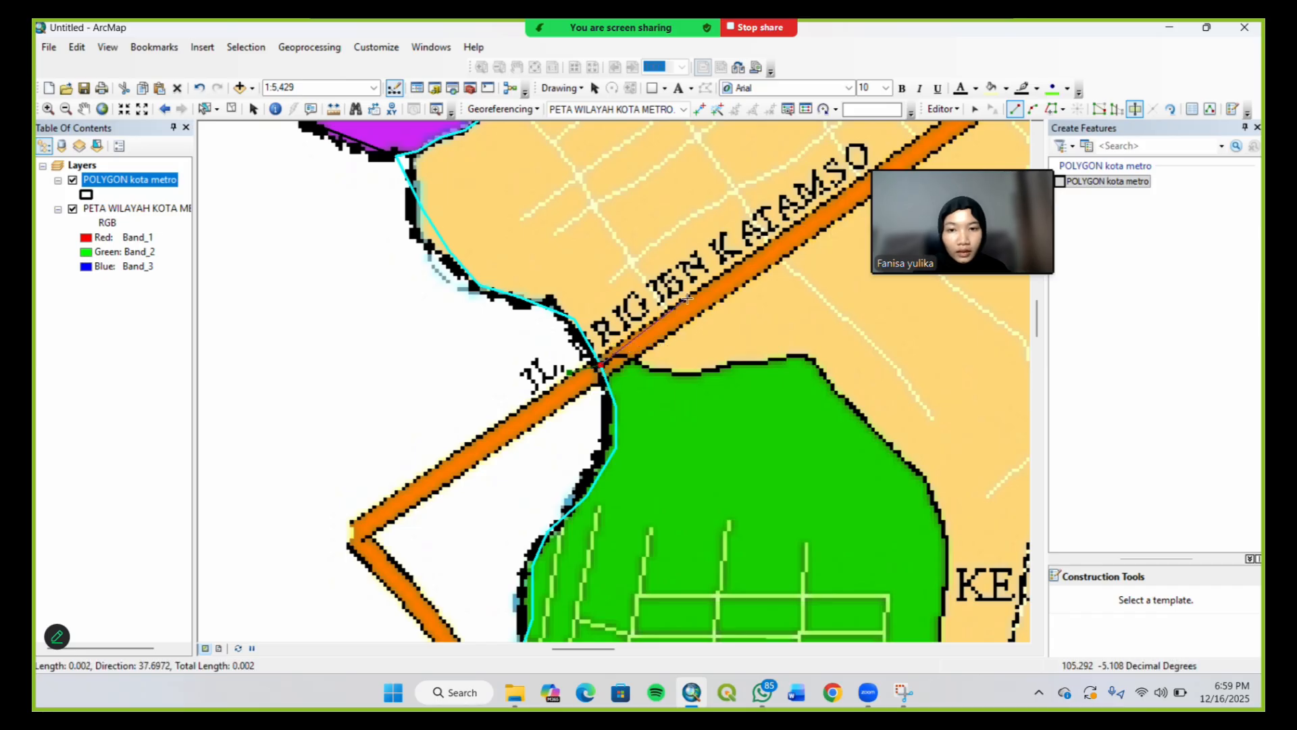
{"action": "left_click", "coordinate": [632, 356]}
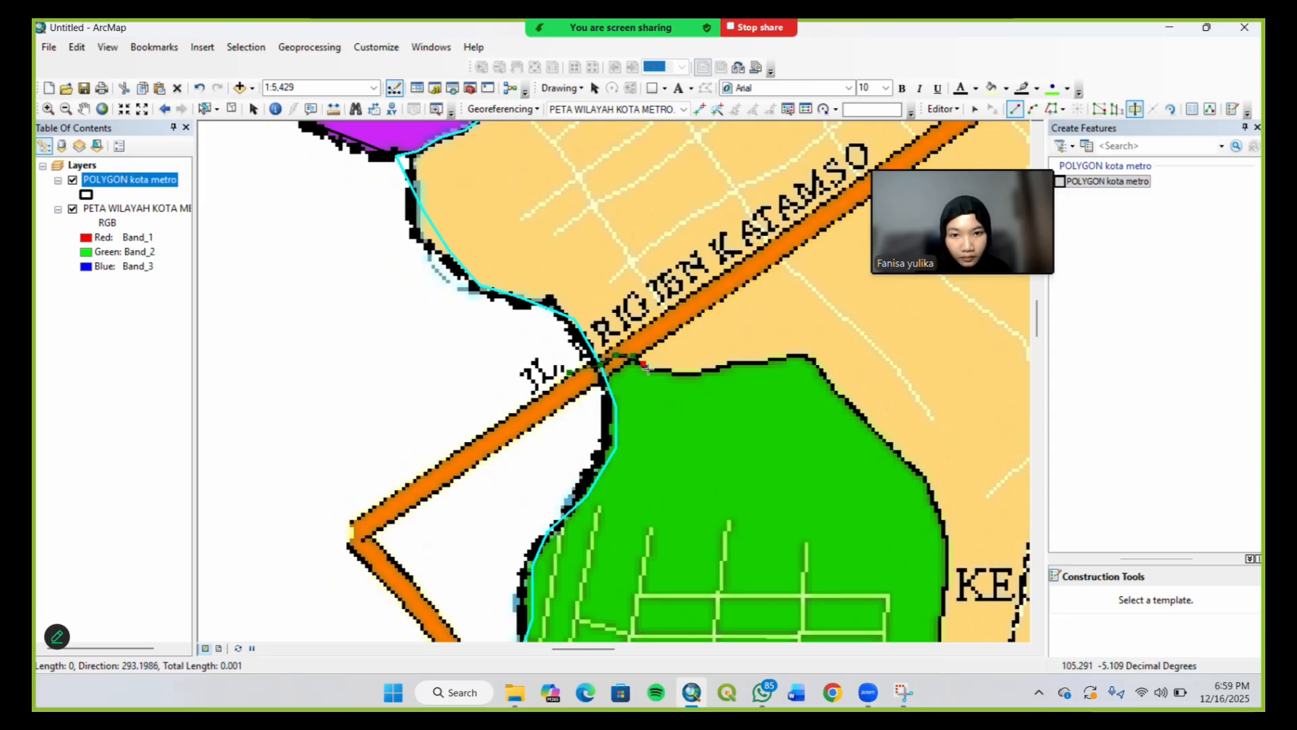
Trace the cut line eastward along the green district's northern boundary to its northeastern corner, re-placing the one misplaced vertex
{"action": "left_click", "coordinate": [660, 368]}
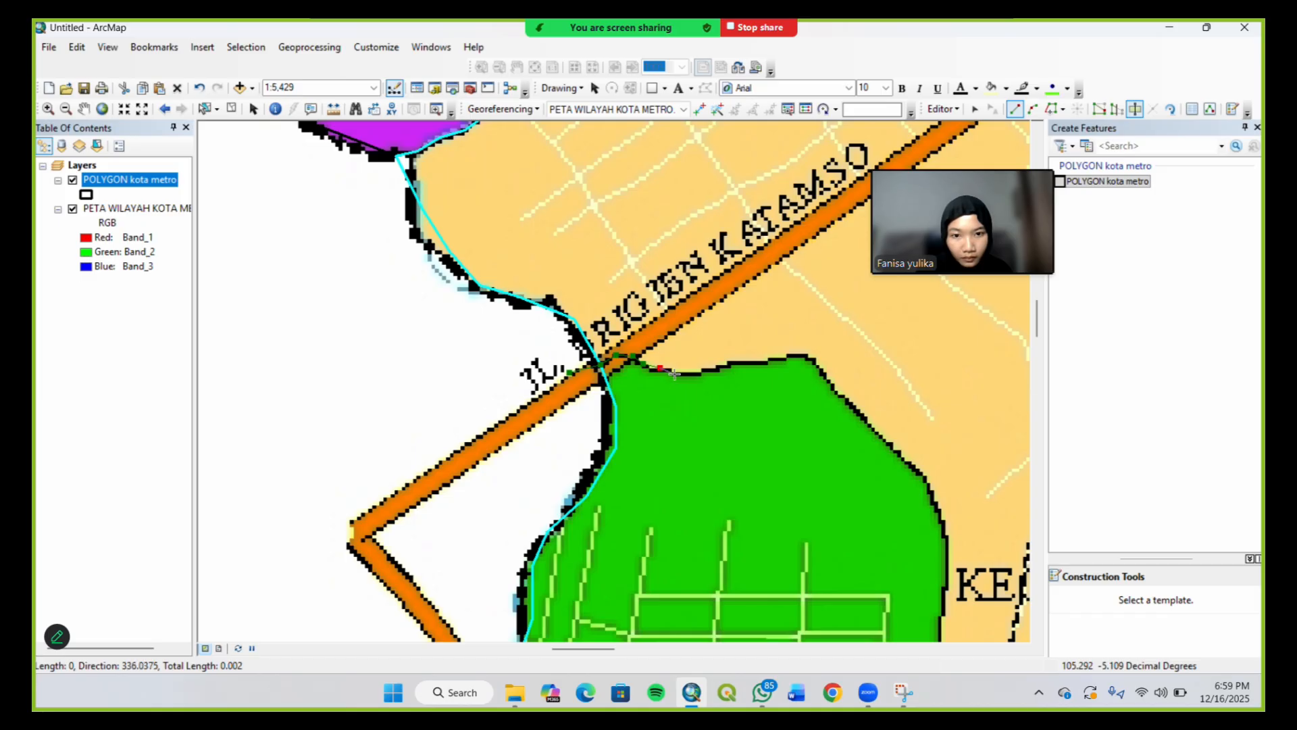
{"action": "left_click", "coordinate": [674, 368]}
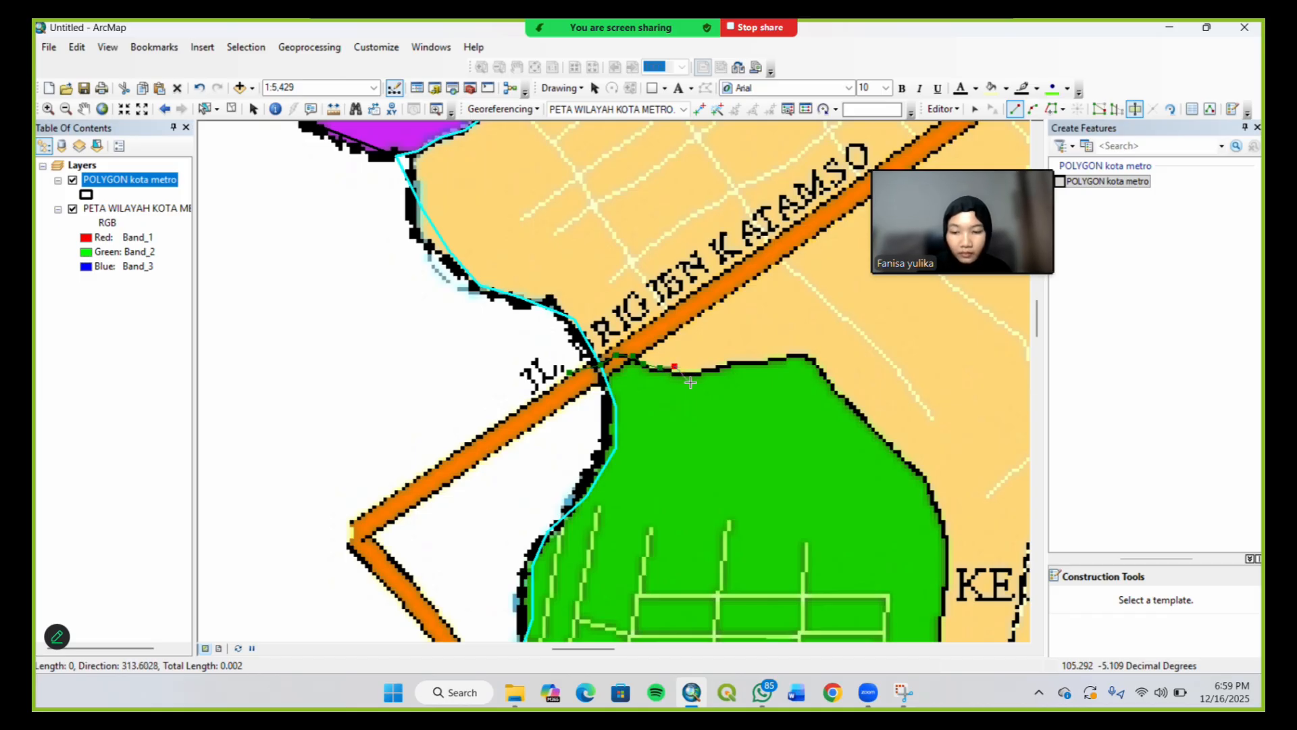
{"action": "key", "text": "ctrl+z"}
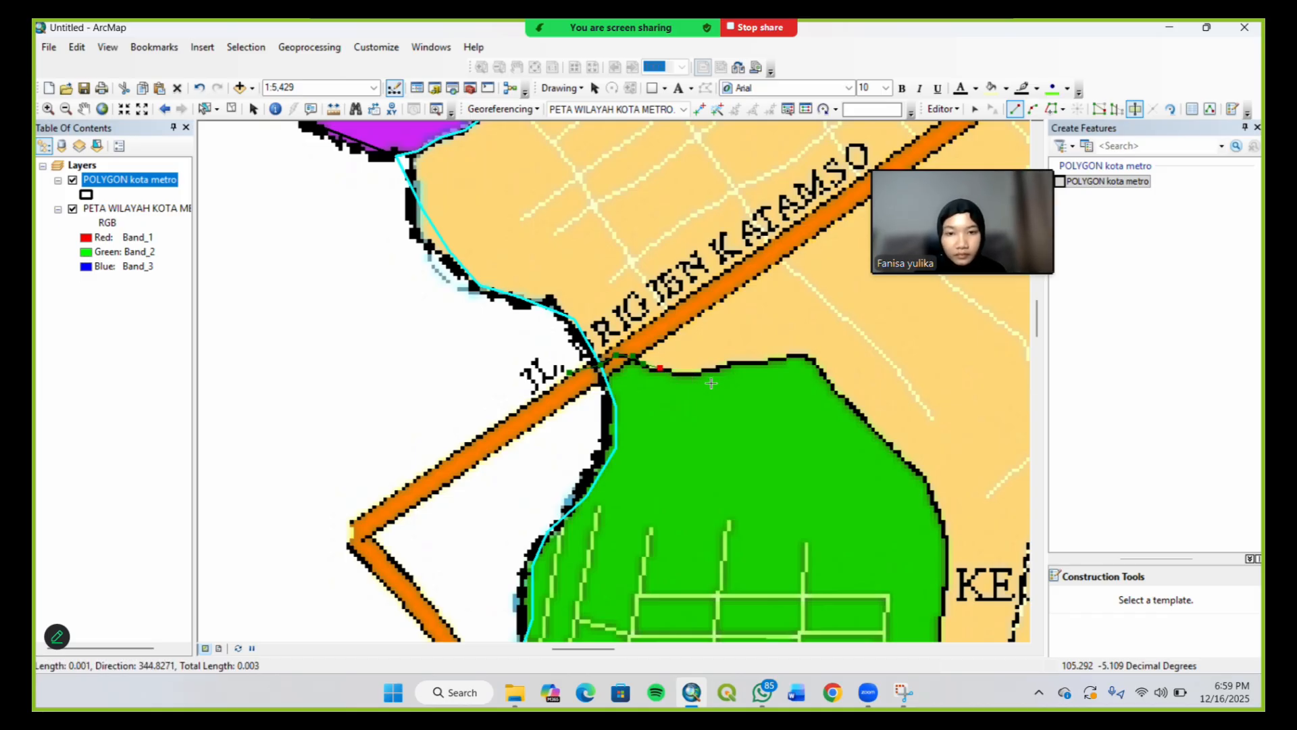
{"action": "left_click", "coordinate": [672, 369]}
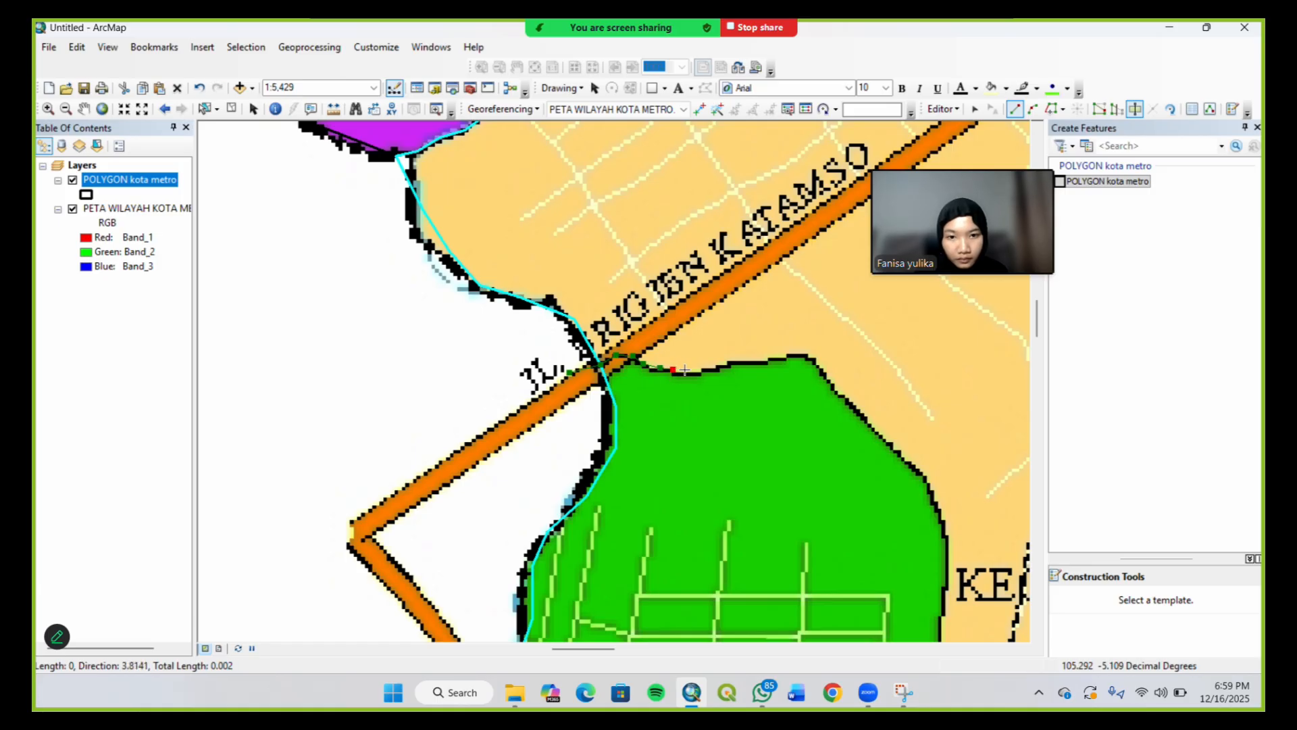
{"action": "left_click", "coordinate": [686, 372]}
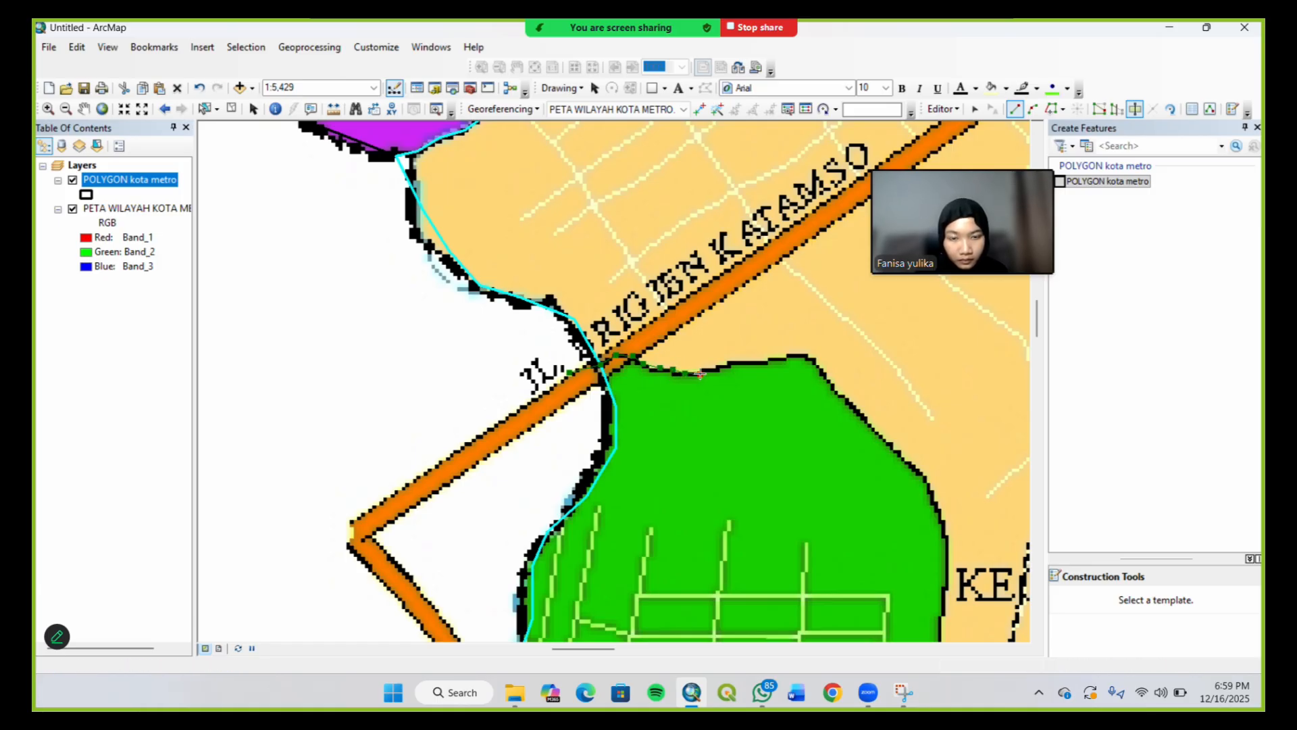
{"action": "left_click", "coordinate": [705, 370]}
{"action": "left_click", "coordinate": [717, 368]}
{"action": "left_click", "coordinate": [730, 361]}
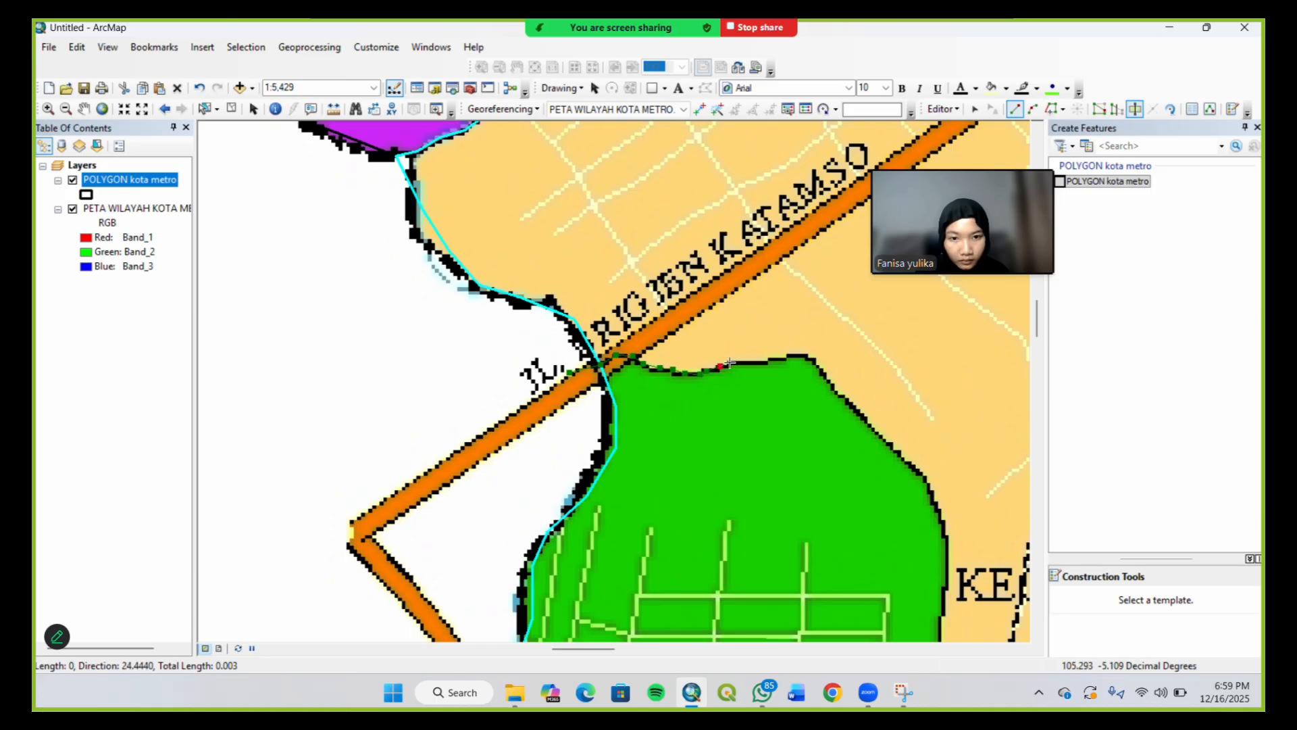
{"action": "left_click", "coordinate": [764, 363]}
{"action": "left_click", "coordinate": [785, 359]}
{"action": "left_click", "coordinate": [800, 354]}
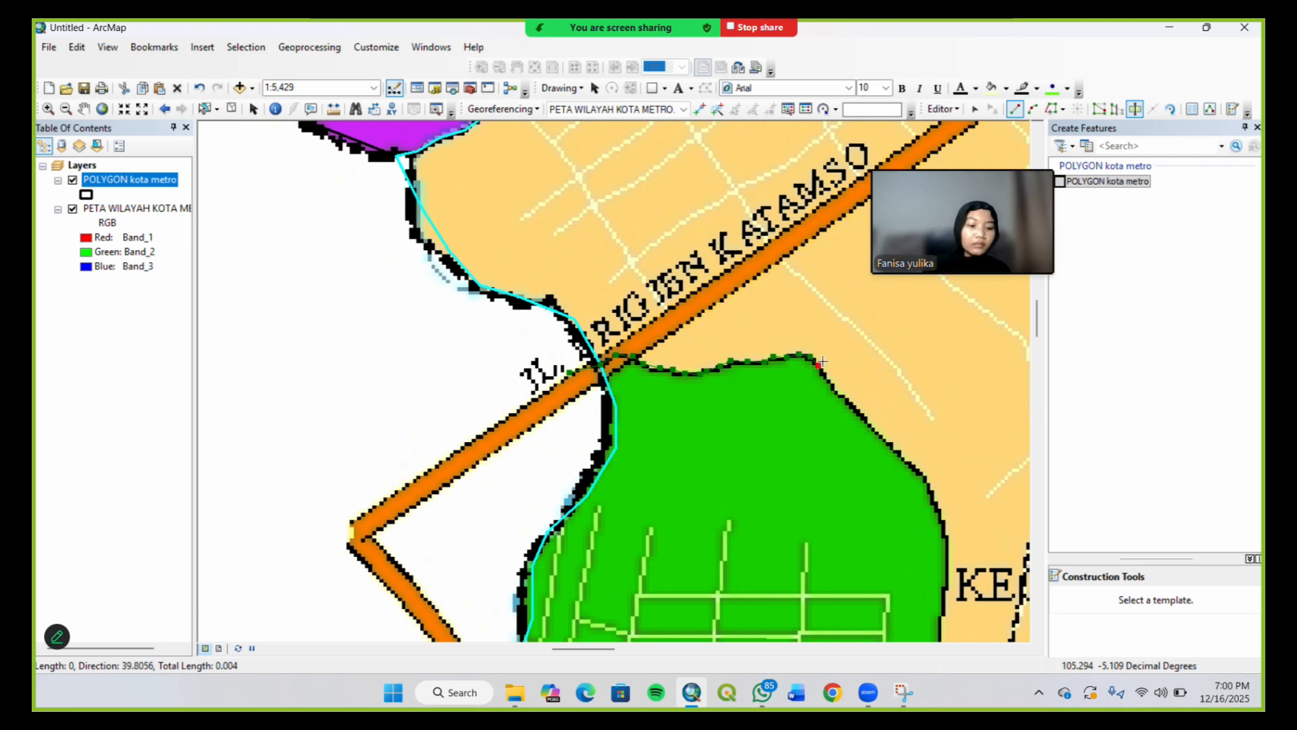
Trace the cut line southeast from the green district's northeastern corner along its sloping boundary to the start of the straight eastern side
{"action": "key", "text": "Down"}
{"action": "key", "text": "Down"}
{"action": "key", "text": "Down"}
{"action": "key", "text": "Down"}
{"action": "key", "text": "Right"}
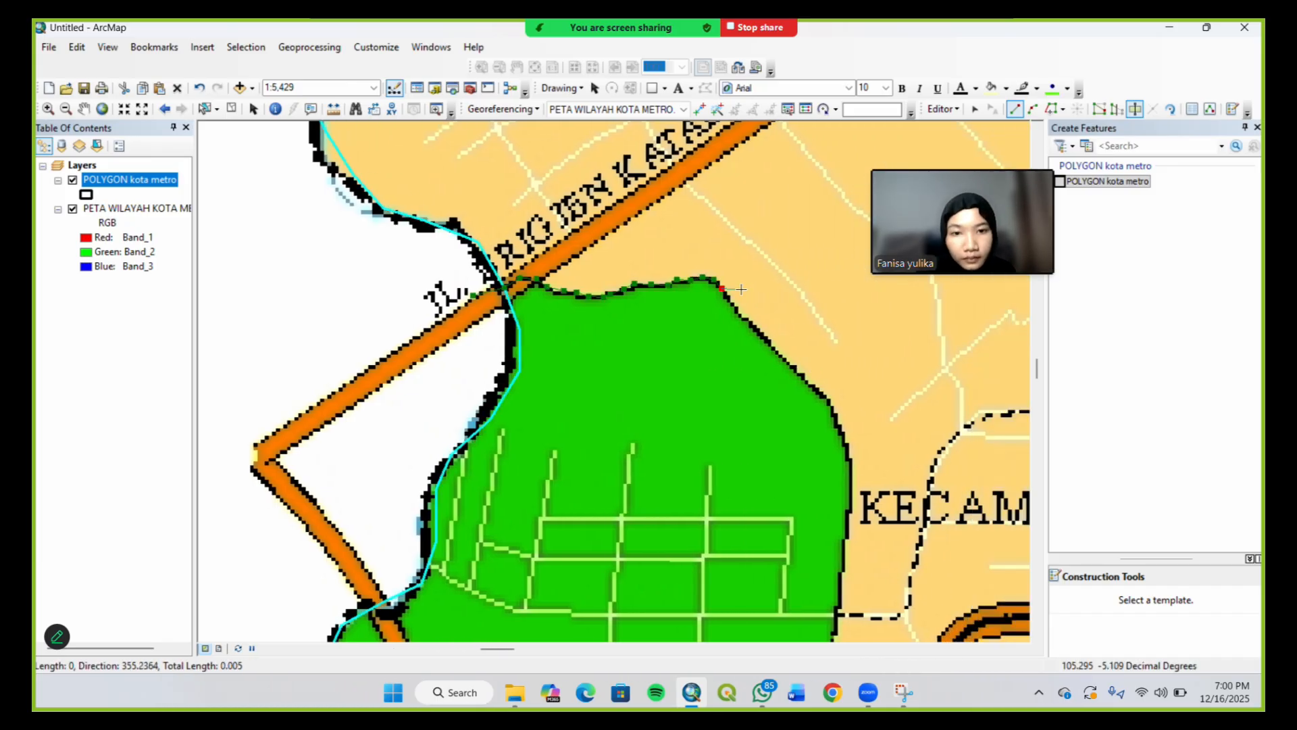
{"action": "left_click", "coordinate": [729, 299]}
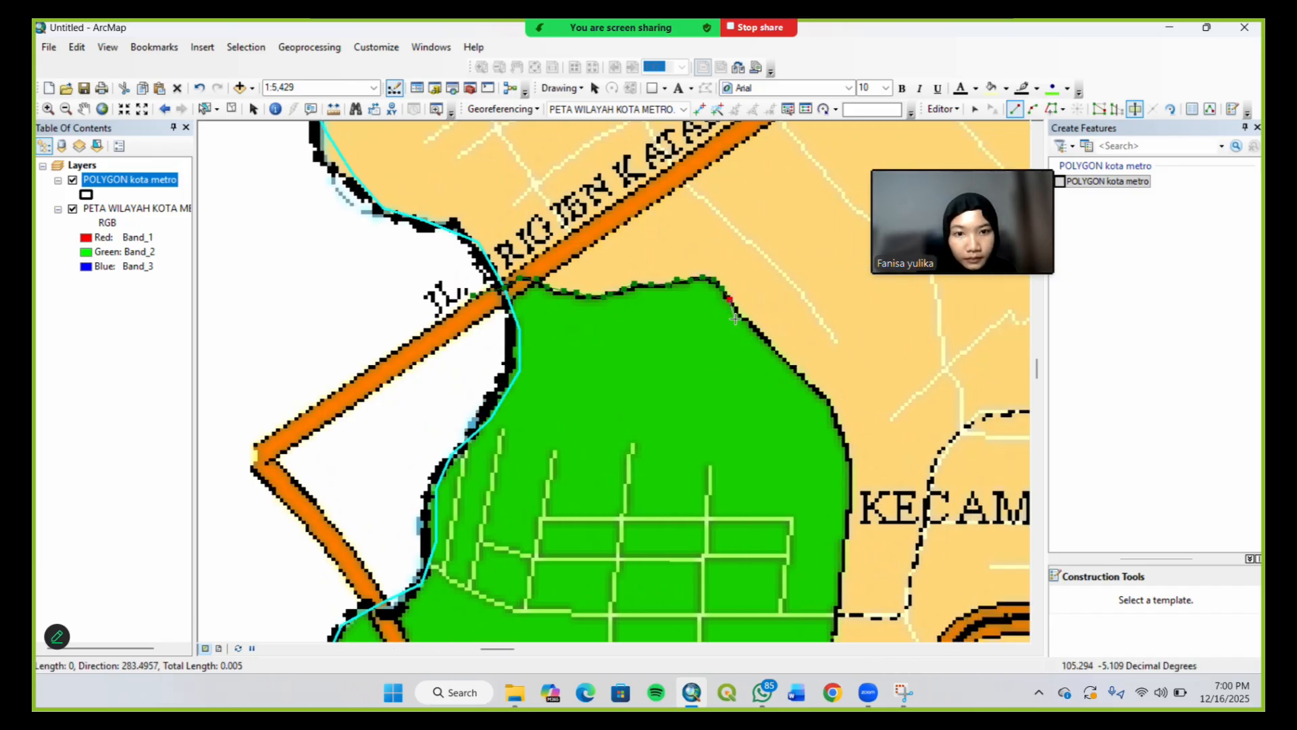
{"action": "left_click", "coordinate": [741, 314]}
{"action": "left_click", "coordinate": [757, 330]}
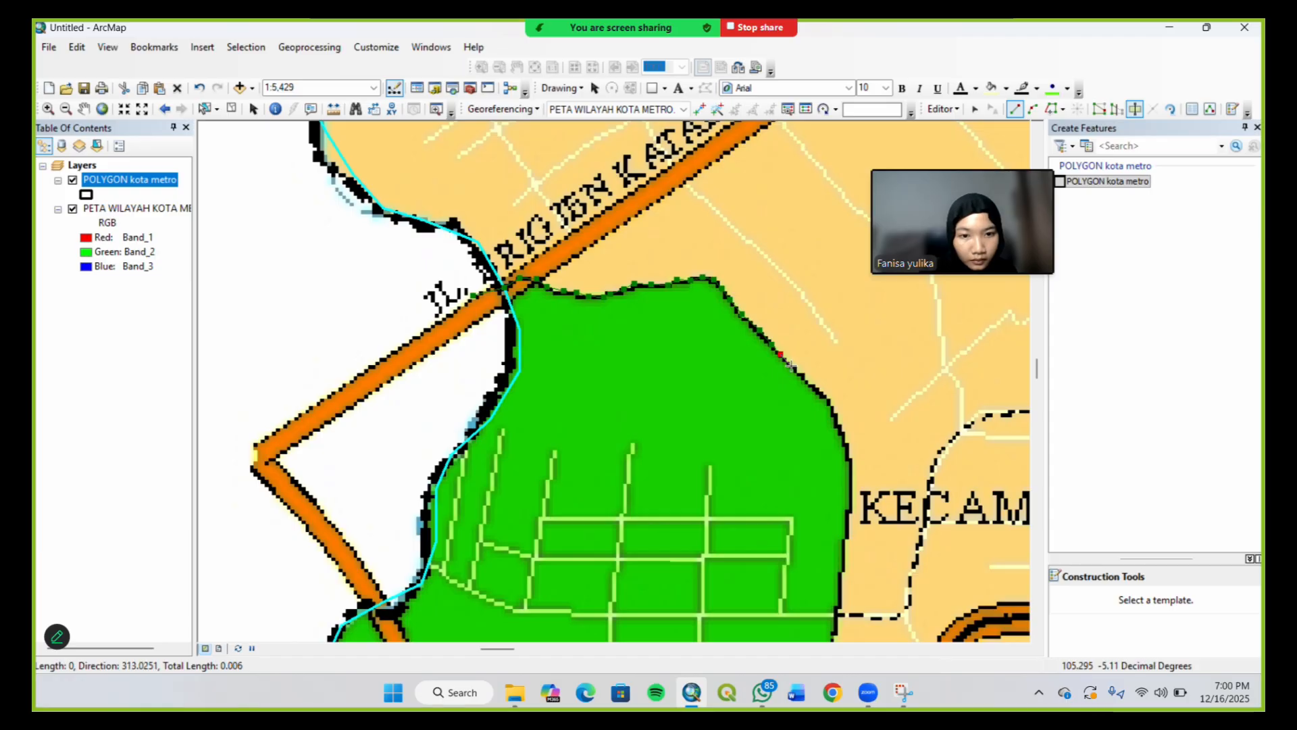
{"action": "left_click", "coordinate": [805, 381]}
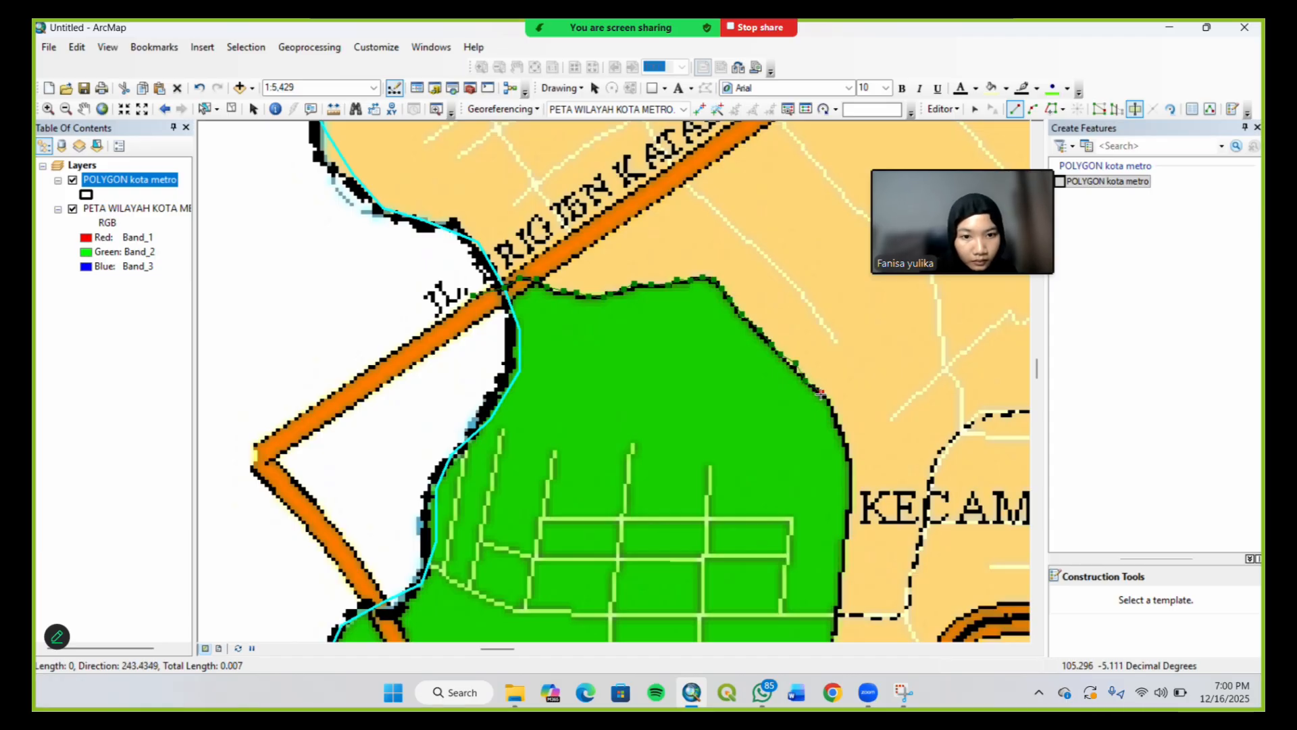
{"action": "left_click", "coordinate": [830, 410]}
{"action": "left_click", "coordinate": [837, 428]}
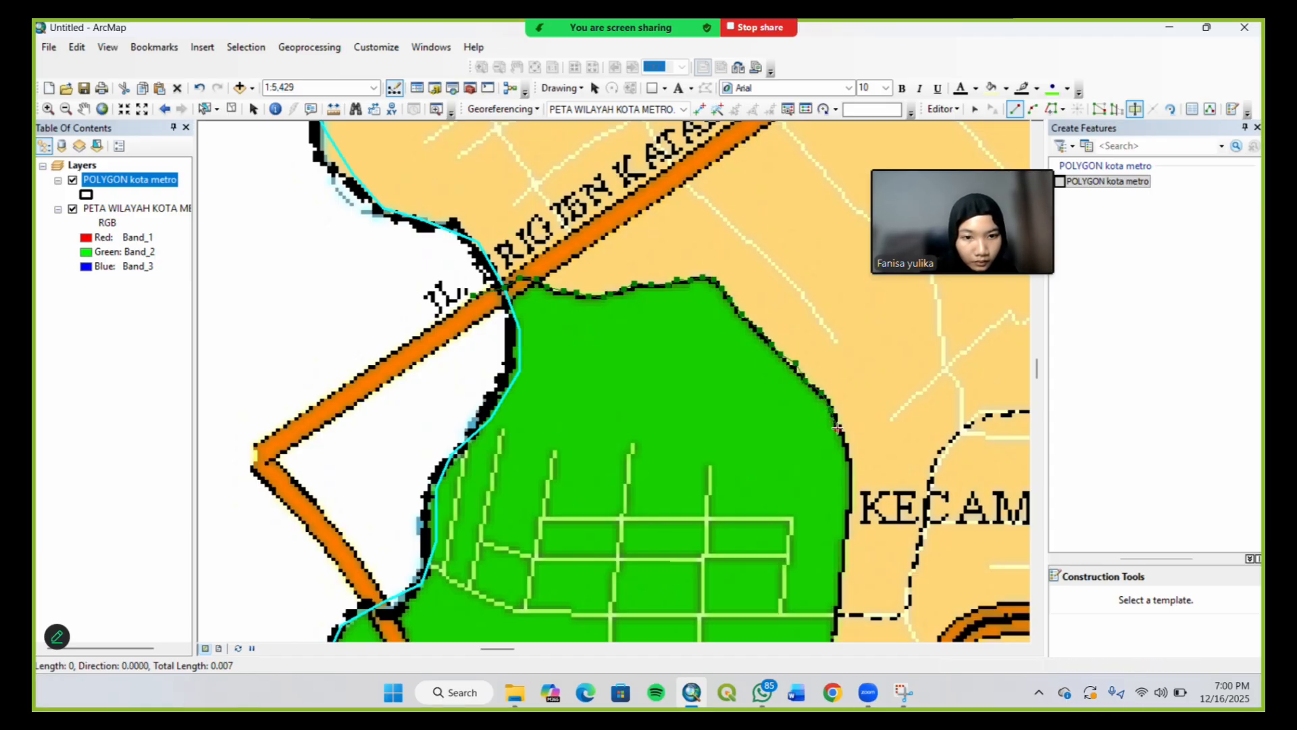
{"action": "left_click", "coordinate": [848, 446]}
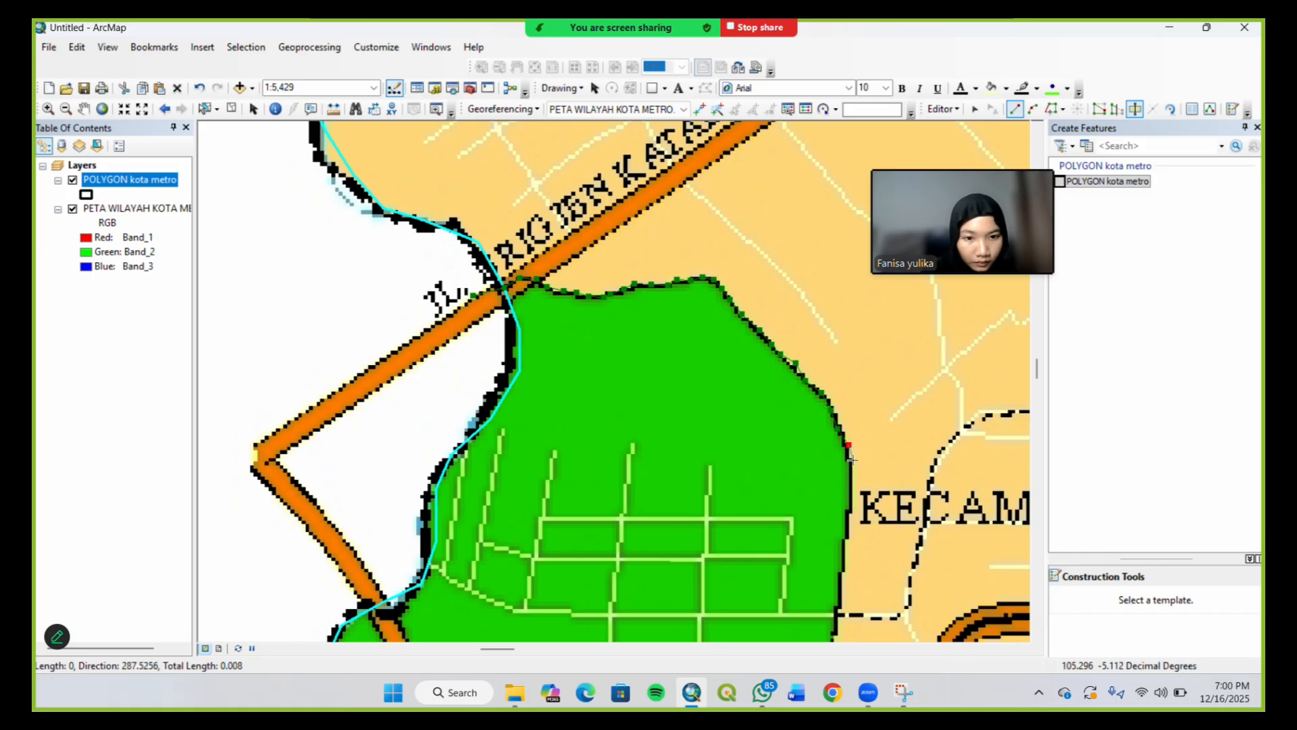
{"action": "left_click", "coordinate": [852, 460]}
Trace the cut line south along the green district's straight eastern side to where the dashed black line meets it
{"action": "key", "text": "Down"}
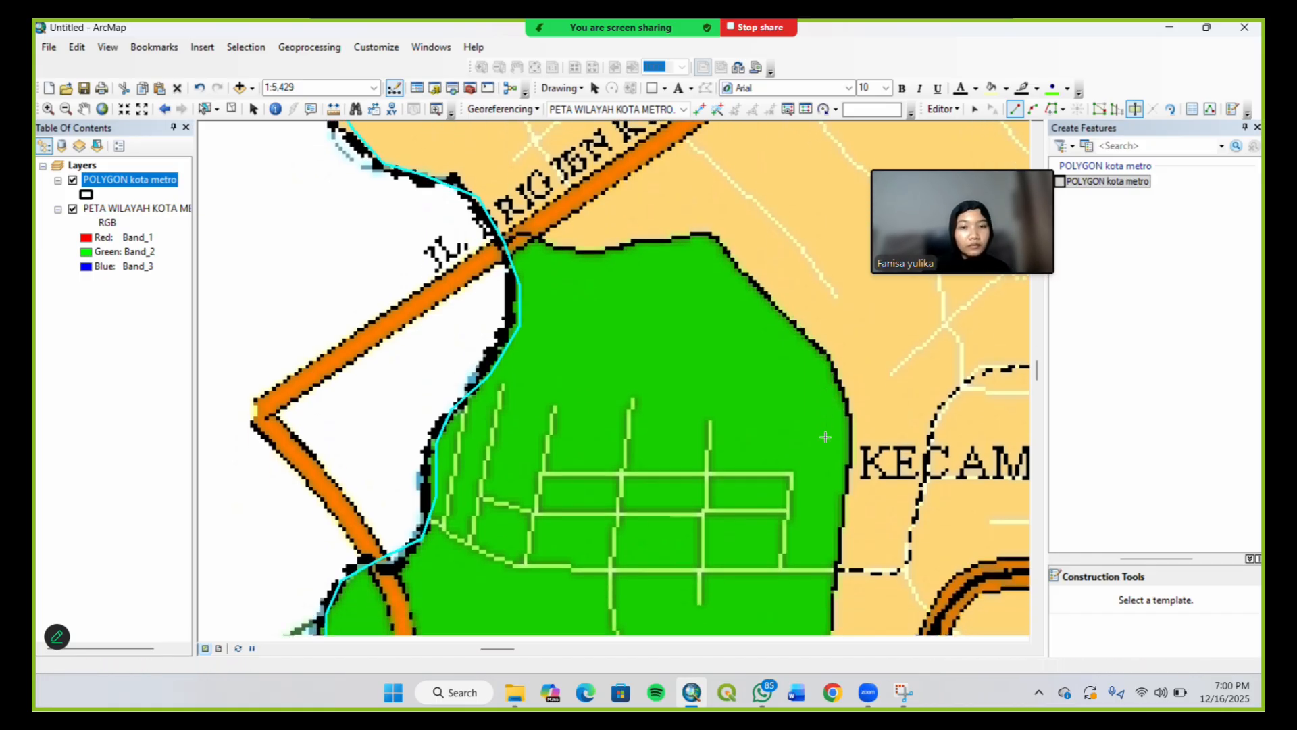
{"action": "key", "text": "Right"}
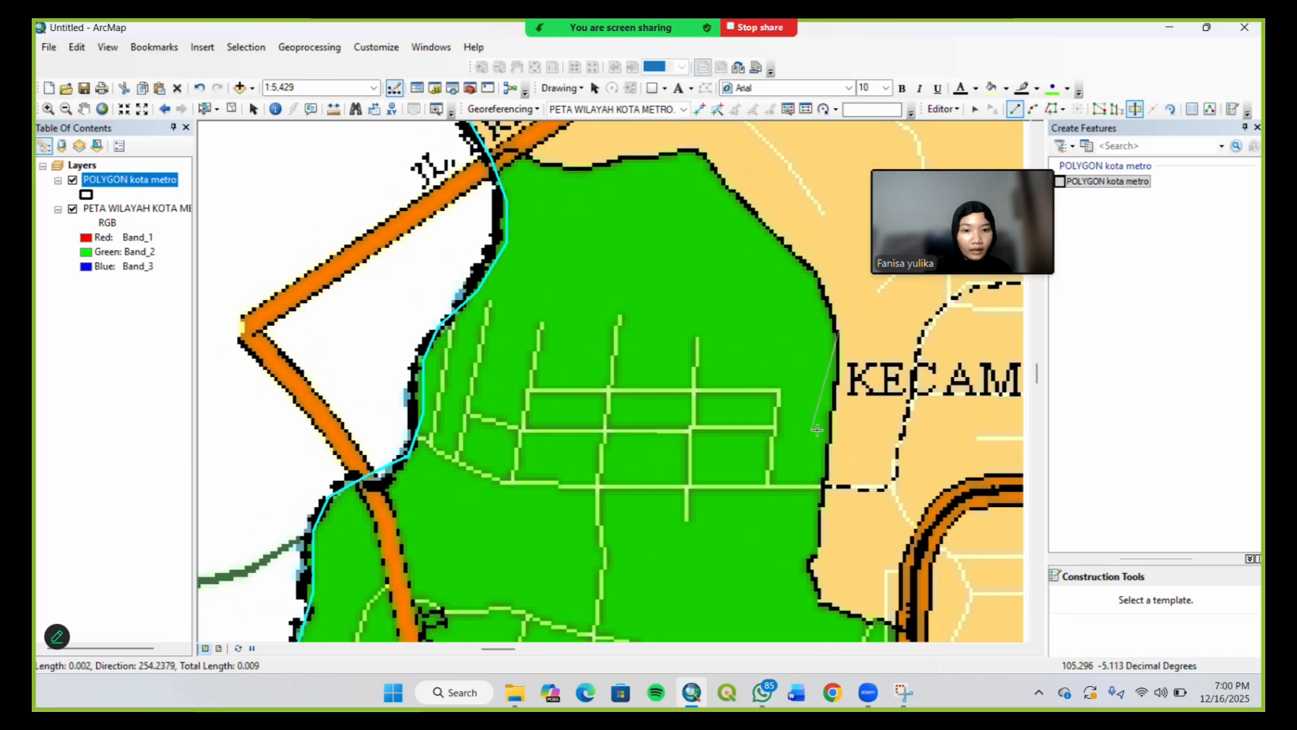
{"action": "key", "text": "Right"}
{"action": "key", "text": "Right"}
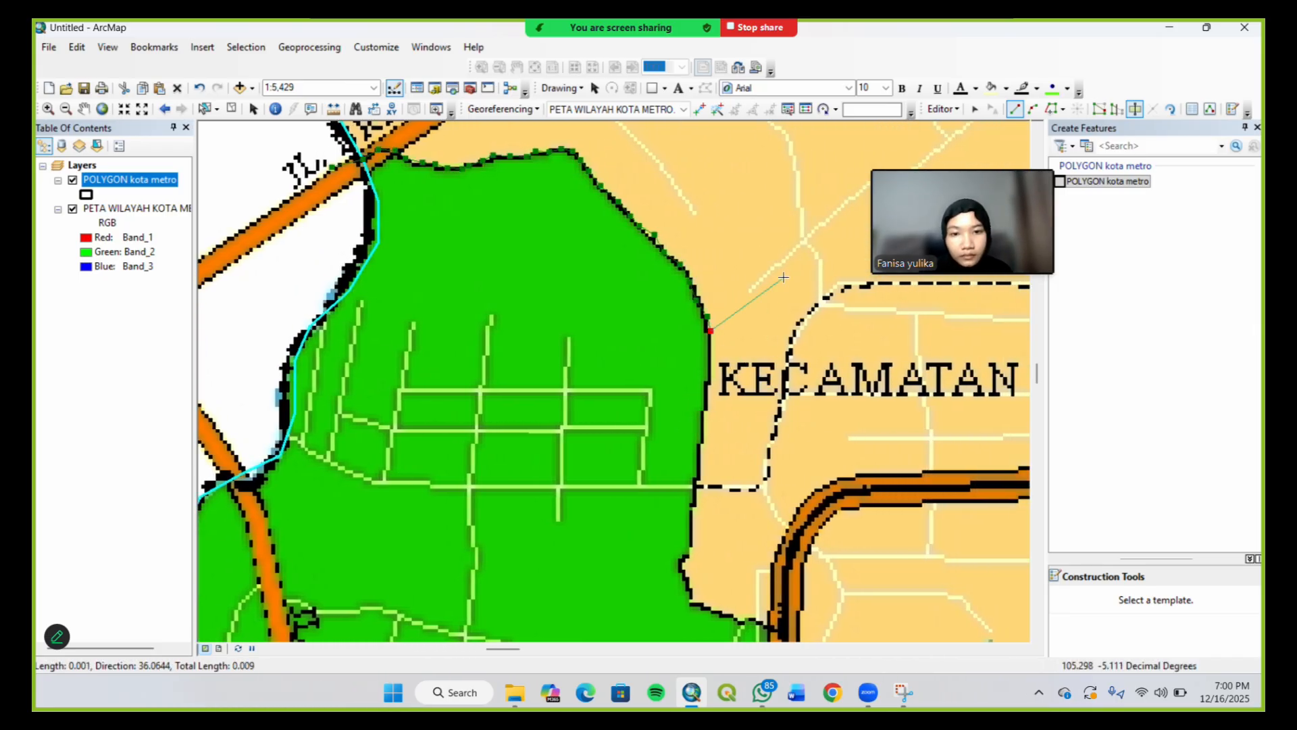
{"action": "left_click", "coordinate": [710, 356]}
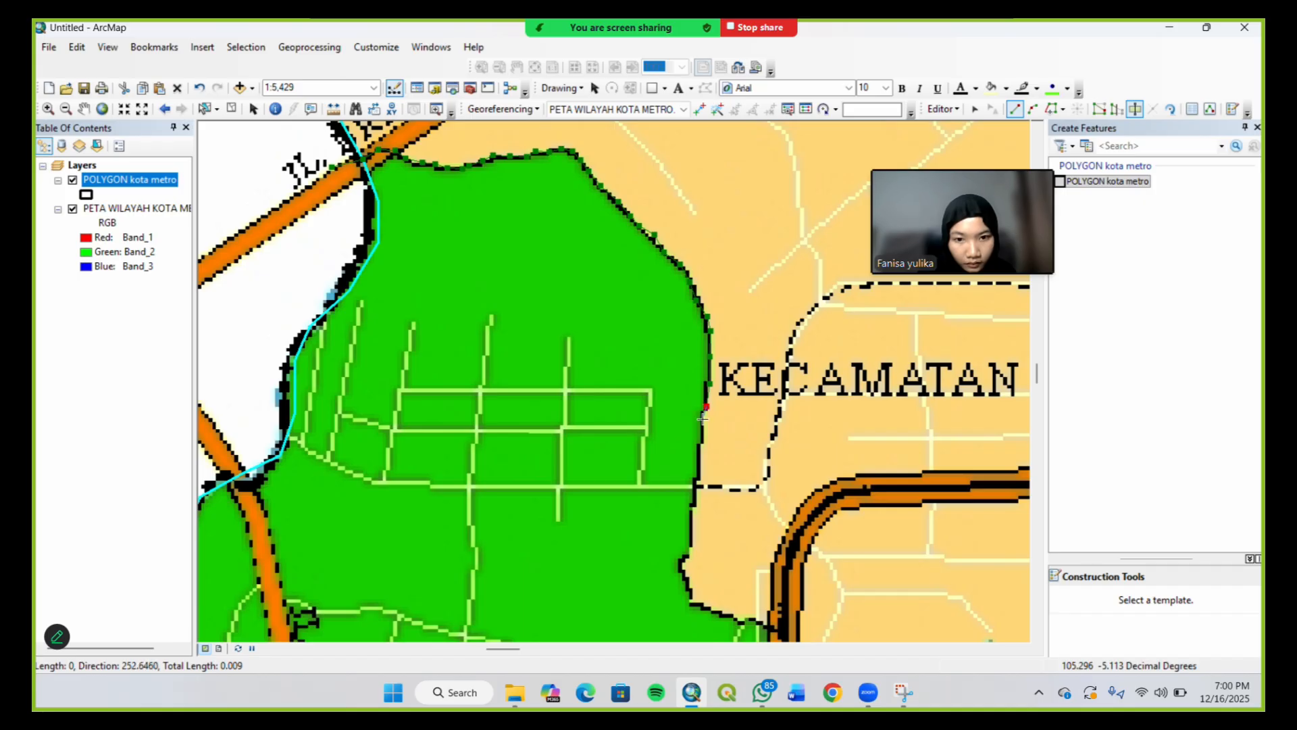
{"action": "left_click", "coordinate": [701, 443]}
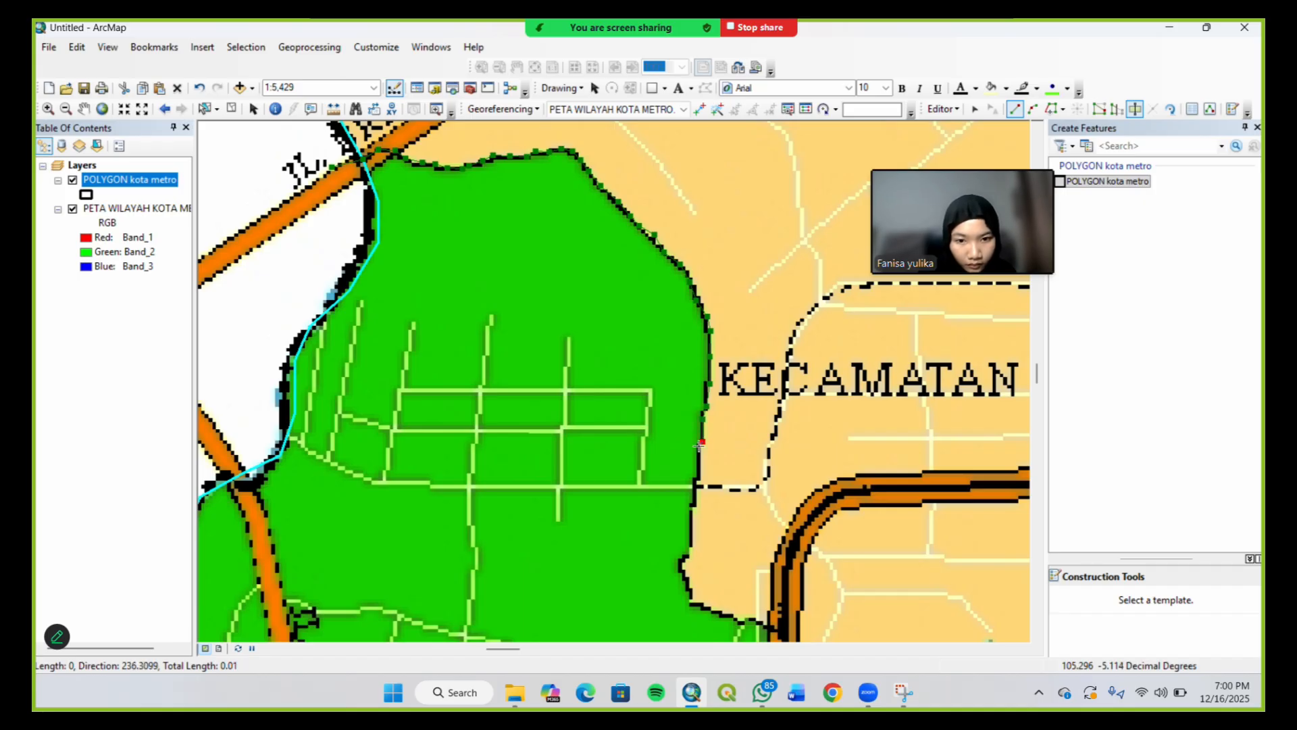
{"action": "left_click", "coordinate": [696, 479]}
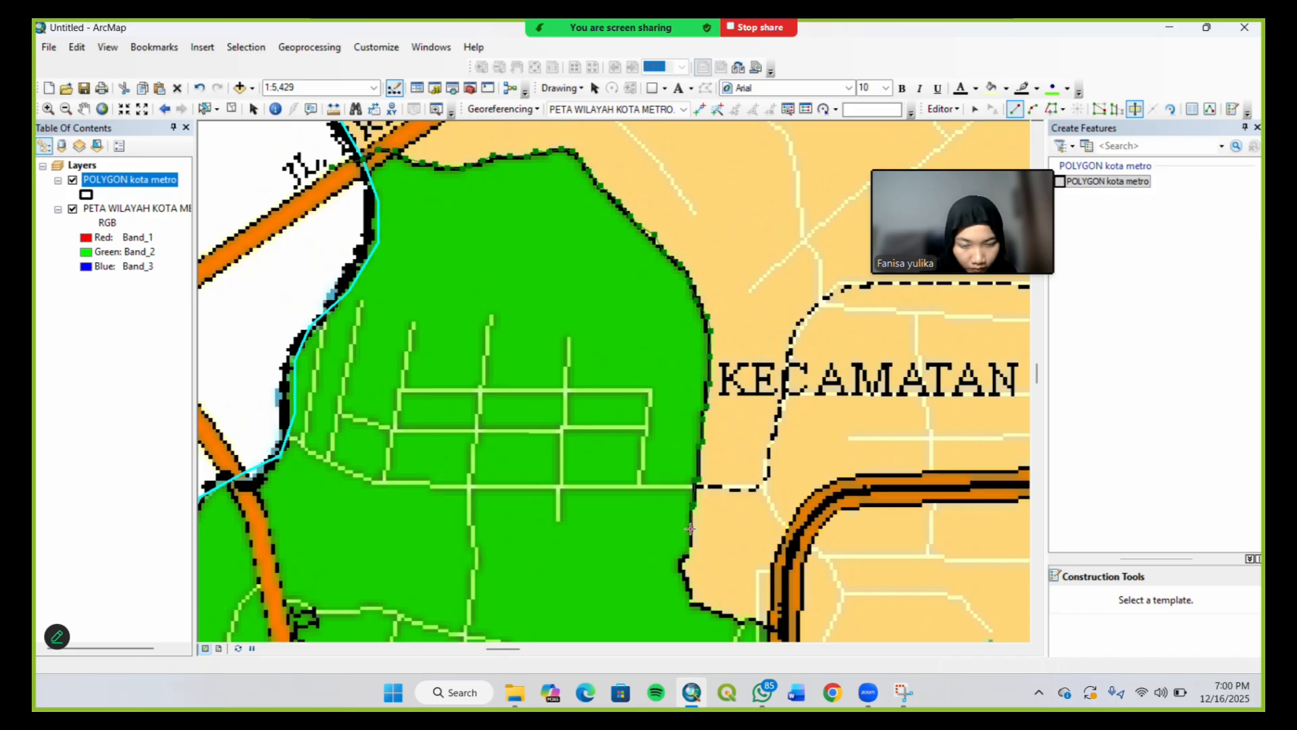
Trace the cut line around the small westward notch in the green district's eastern boundary, down to the notch's lower corner
{"action": "key", "text": "Down"}
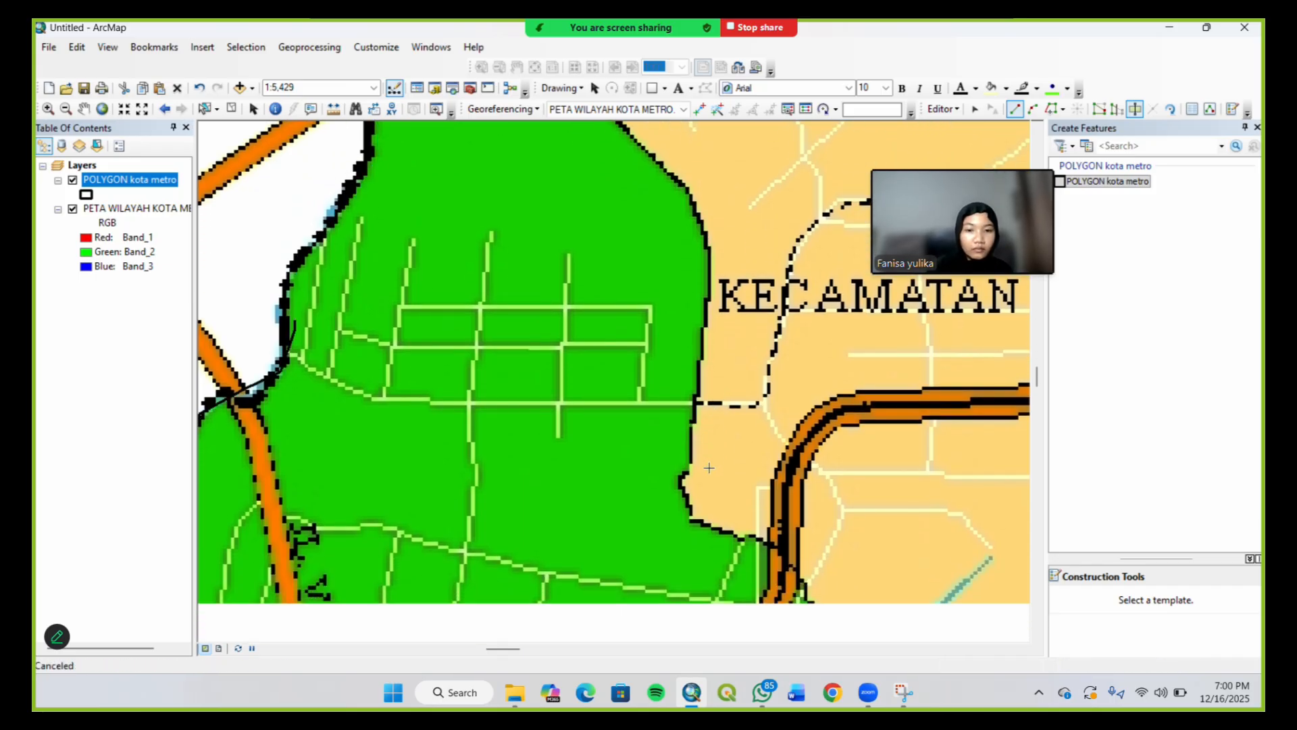
{"action": "key", "text": "Down"}
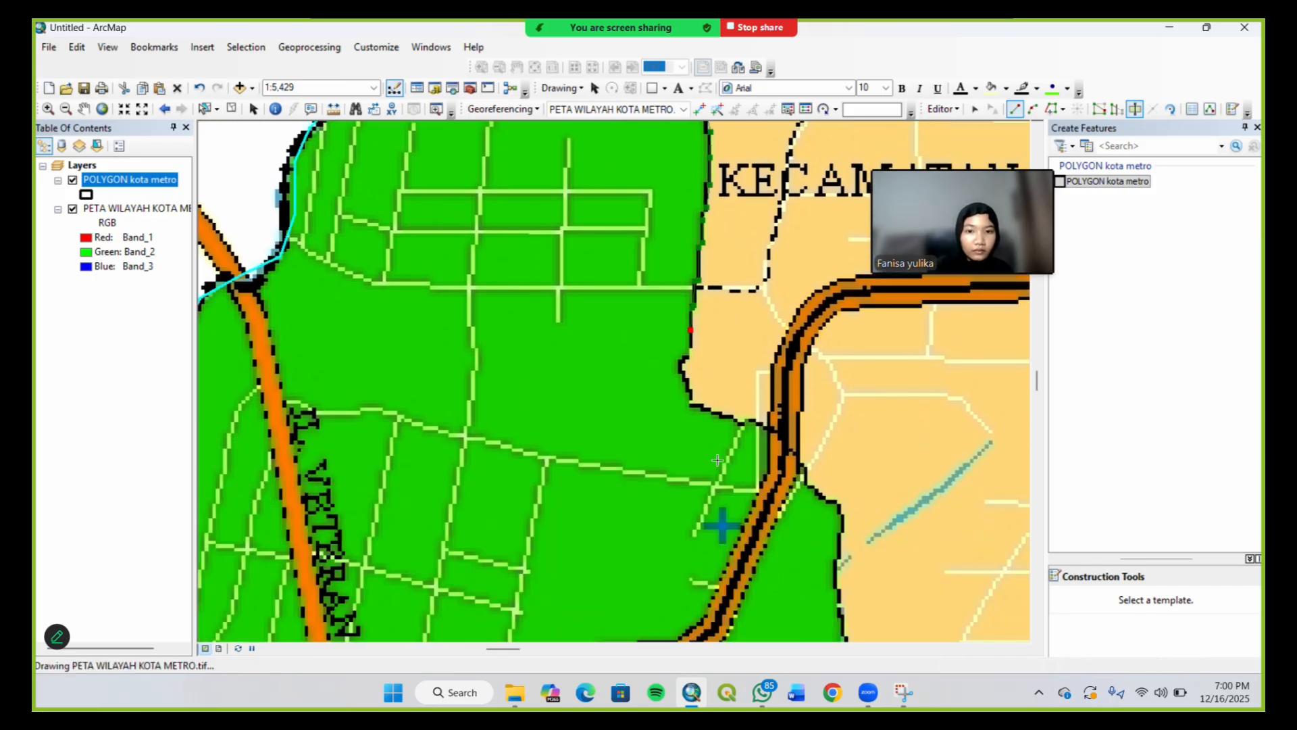
{"action": "key", "text": "Down"}
{"action": "key", "text": "Right"}
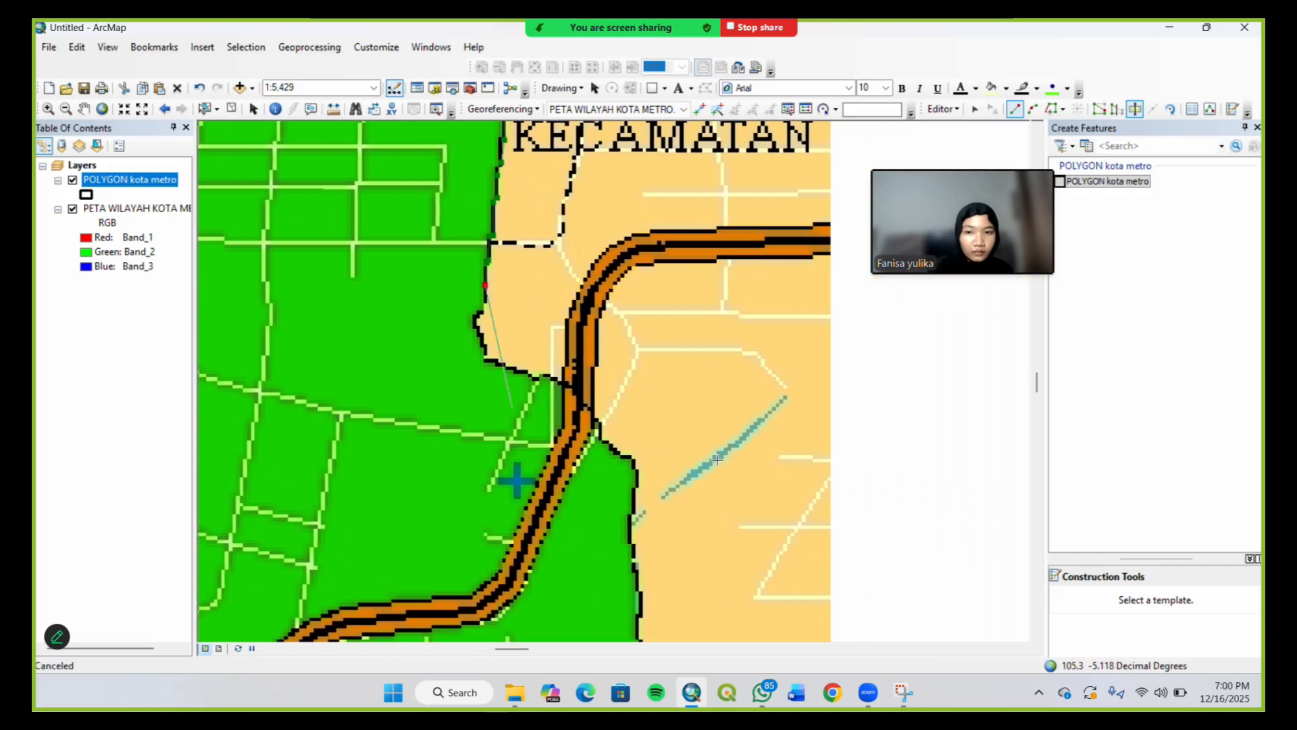
{"action": "left_click", "coordinate": [483, 310]}
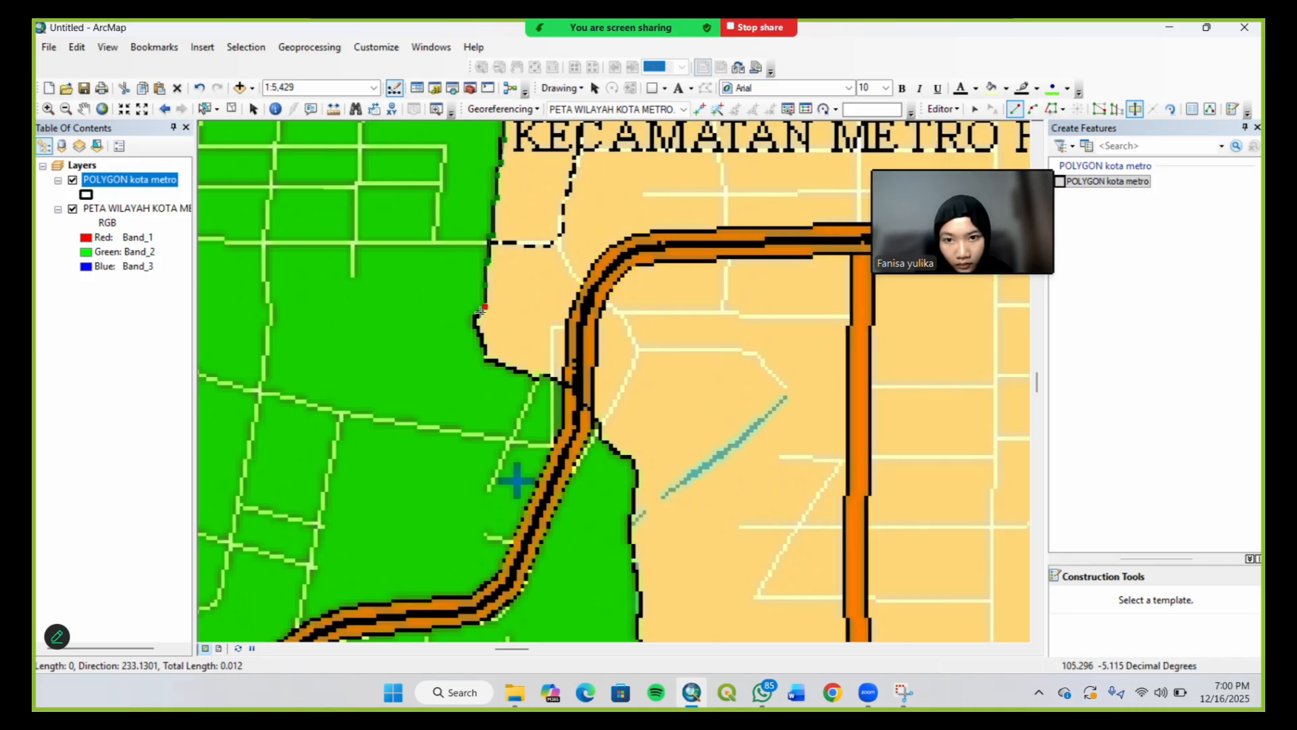
{"action": "left_click", "coordinate": [481, 313]}
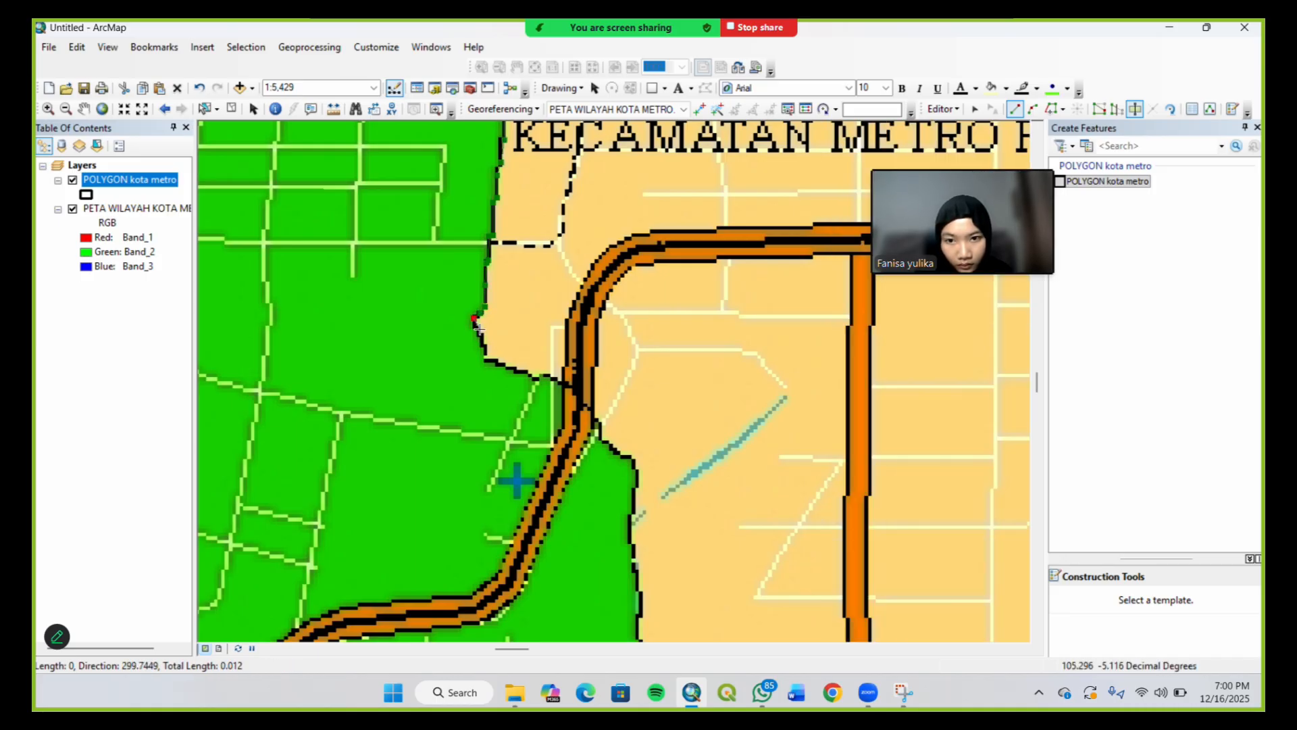
{"action": "left_click", "coordinate": [481, 342]}
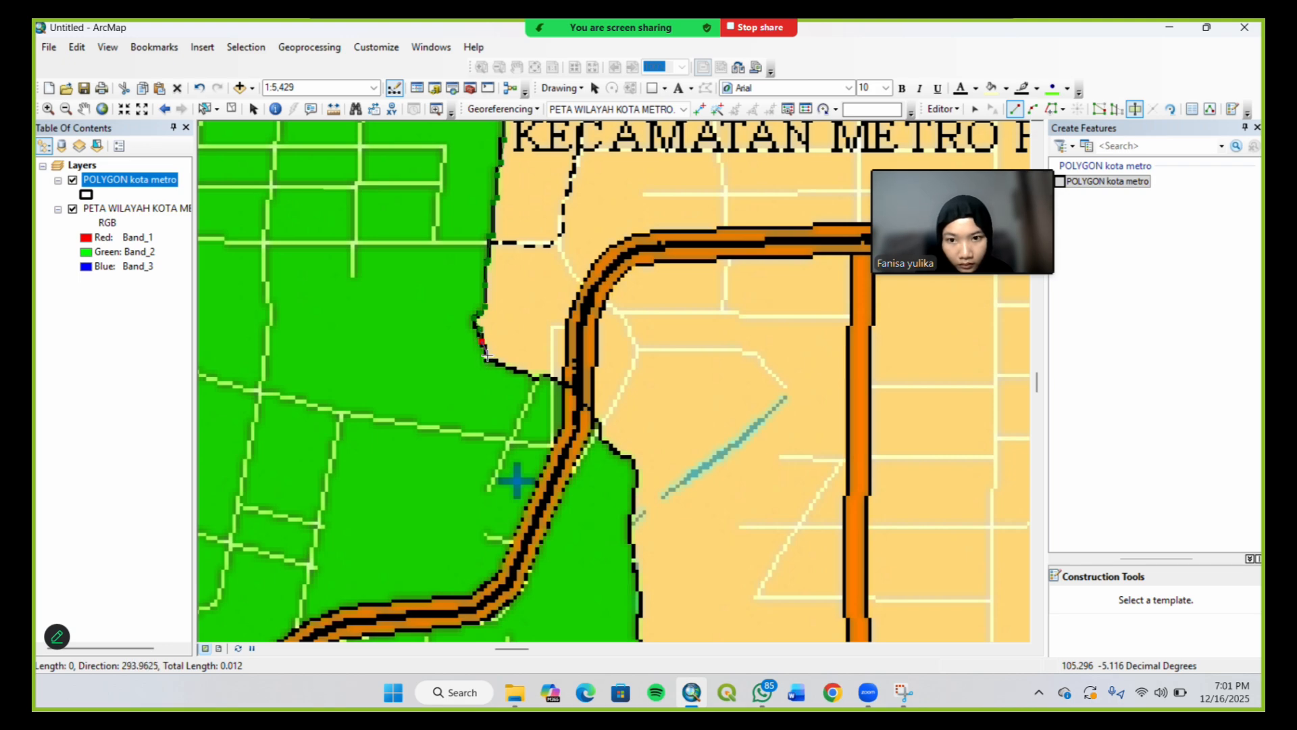
{"action": "left_click", "coordinate": [484, 357]}
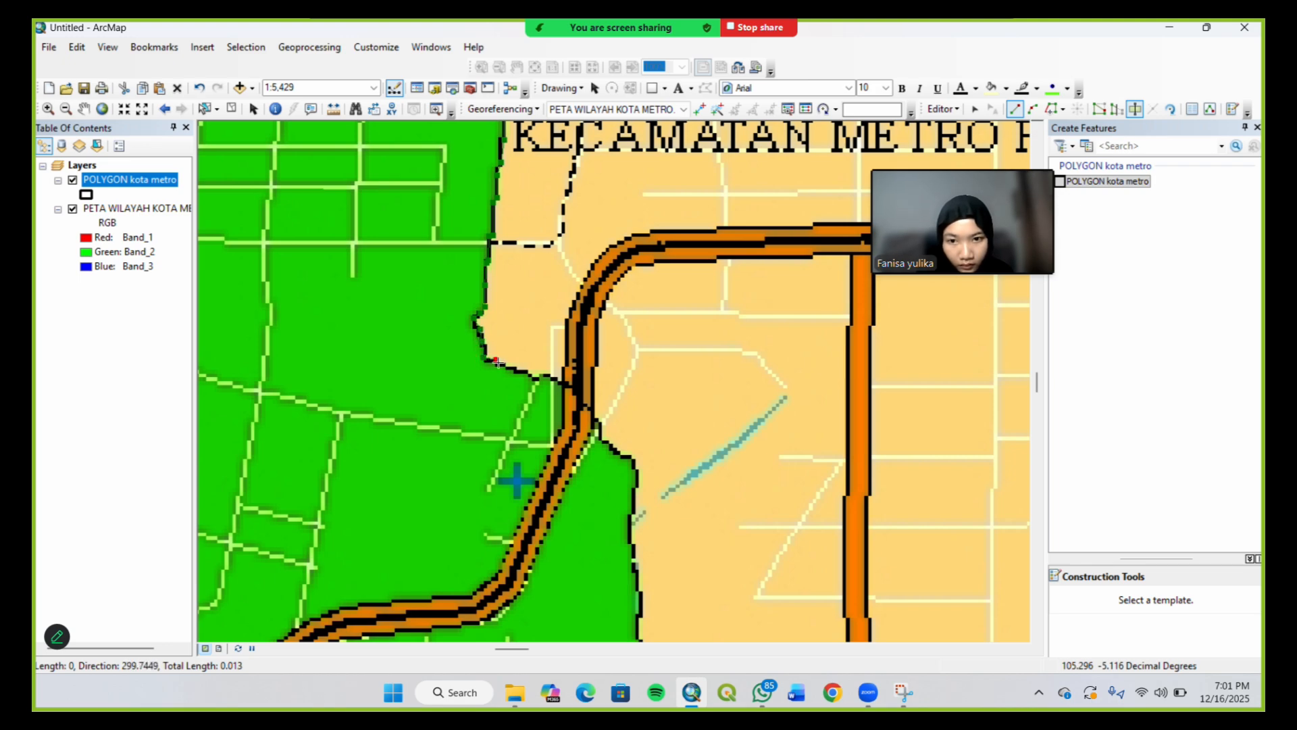
Trace the cut line southeast from the notch across the orange road, following the green-yellow boundary to the corner east of the road
{"action": "left_click", "coordinate": [506, 367]}
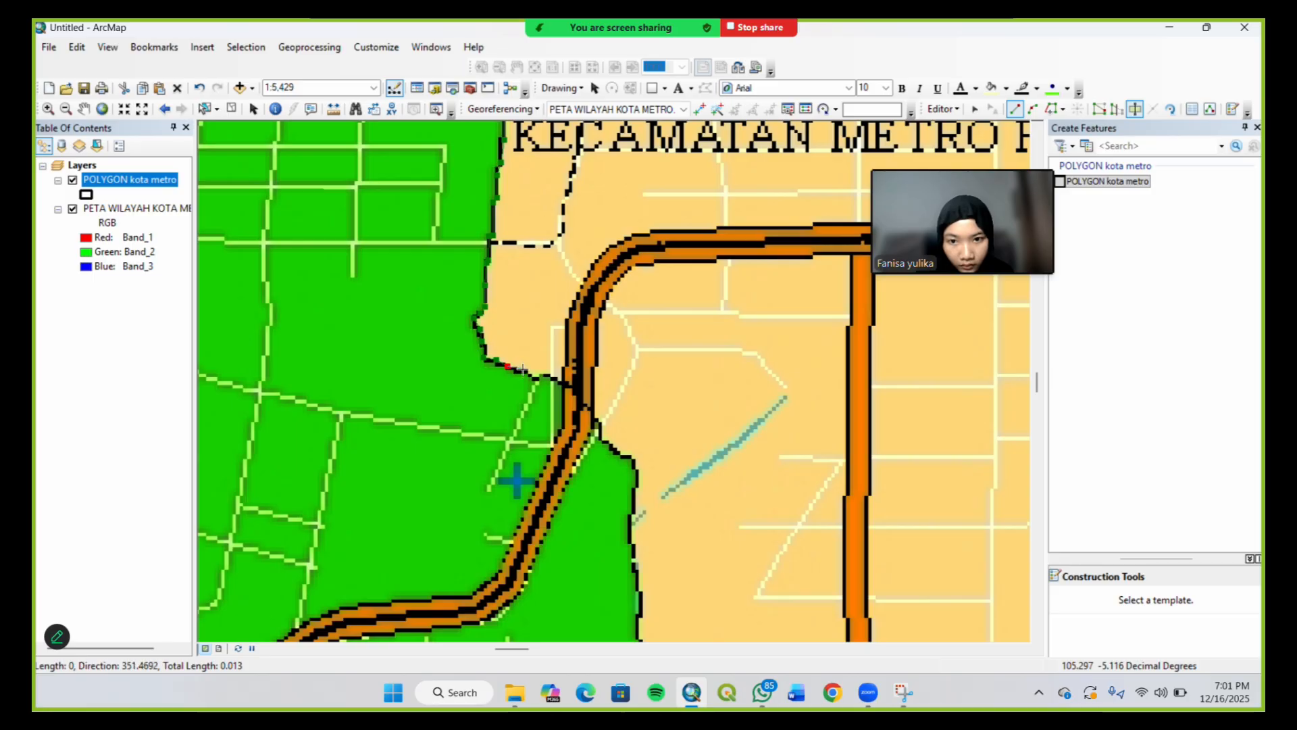
{"action": "left_click", "coordinate": [546, 377]}
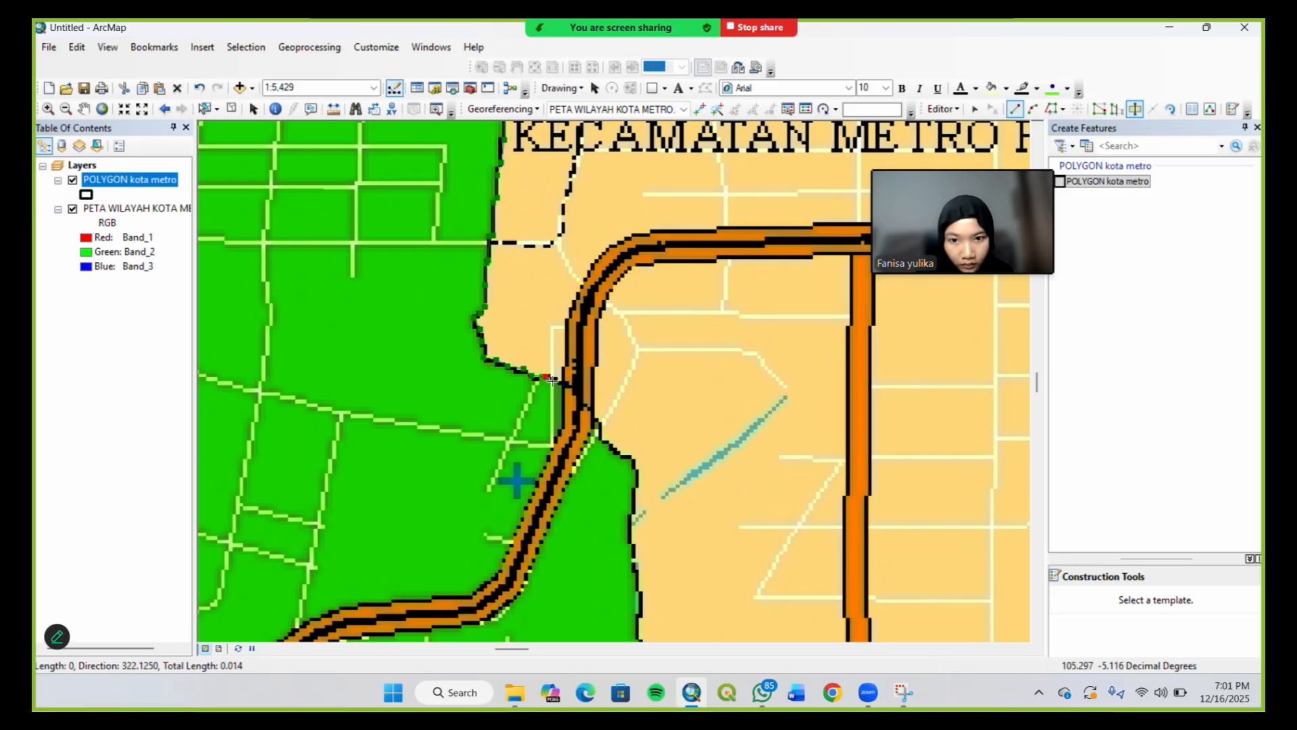
{"action": "left_click", "coordinate": [570, 386]}
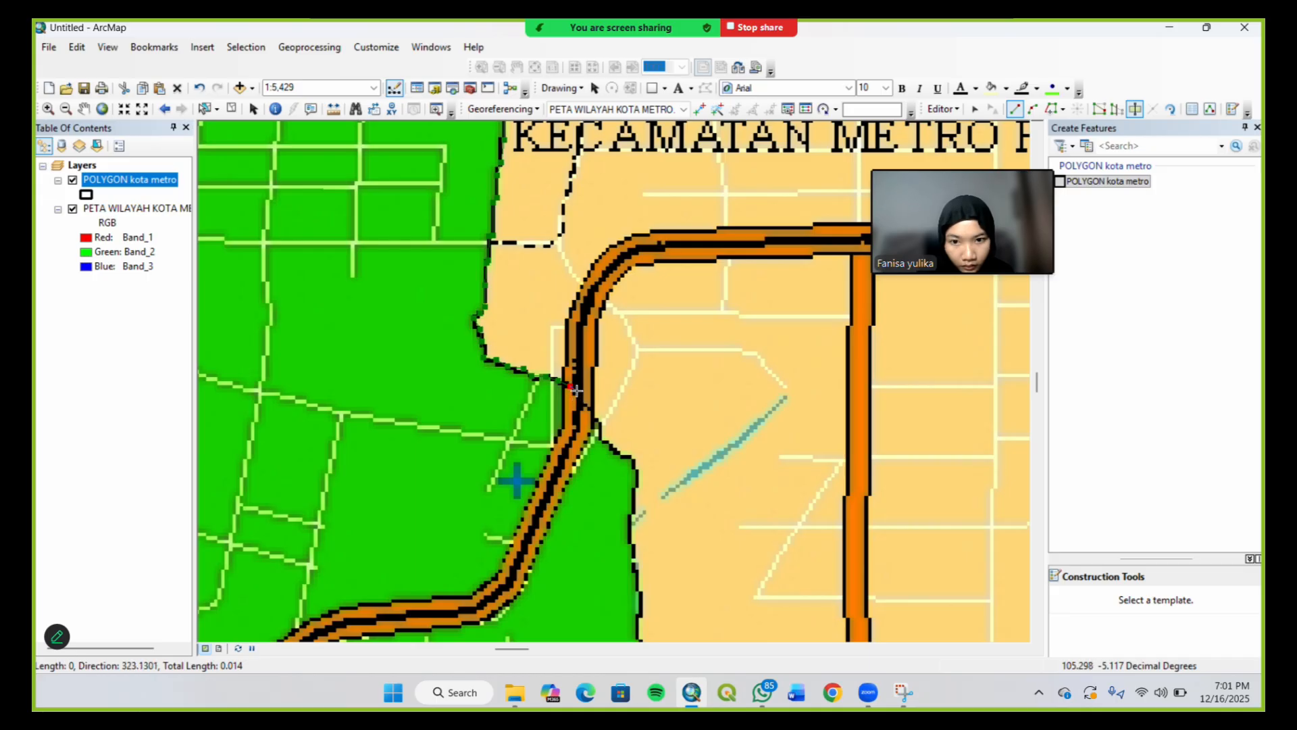
{"action": "left_click", "coordinate": [576, 392]}
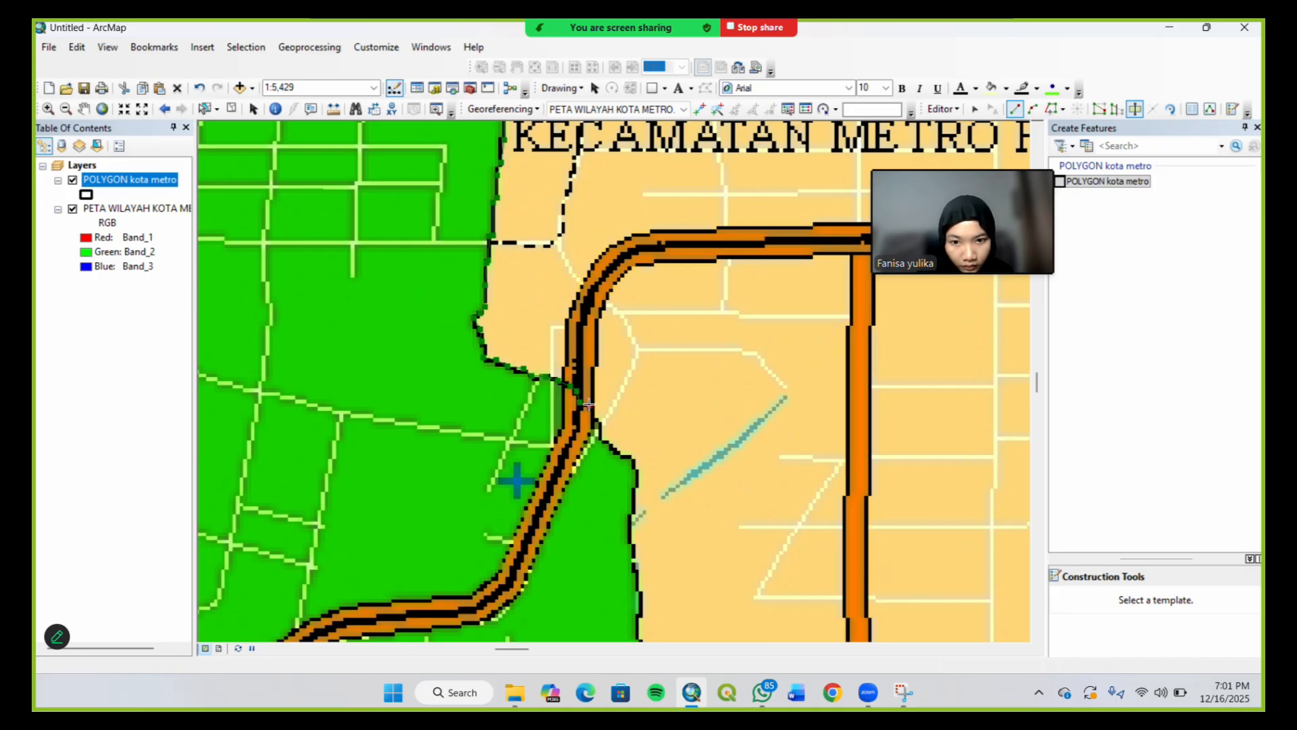
{"action": "left_click", "coordinate": [593, 416]}
{"action": "left_click", "coordinate": [600, 422]}
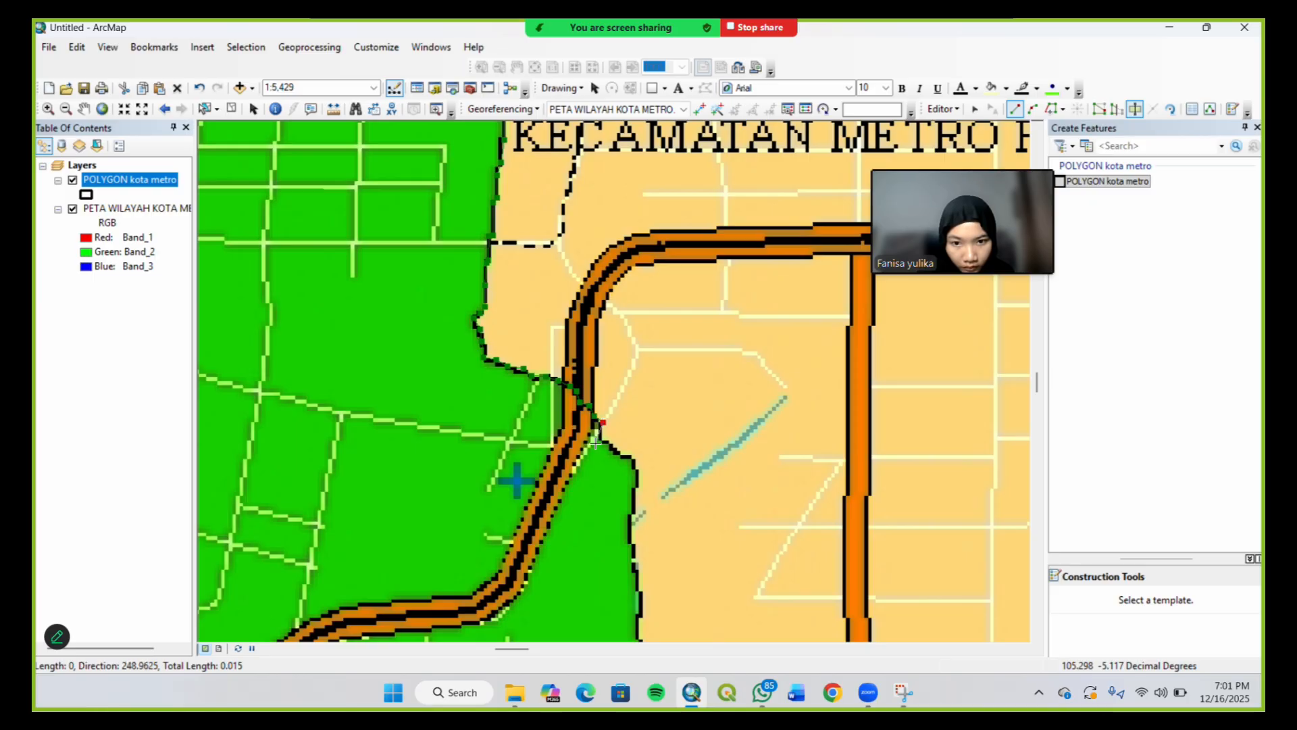
{"action": "left_click", "coordinate": [611, 447]}
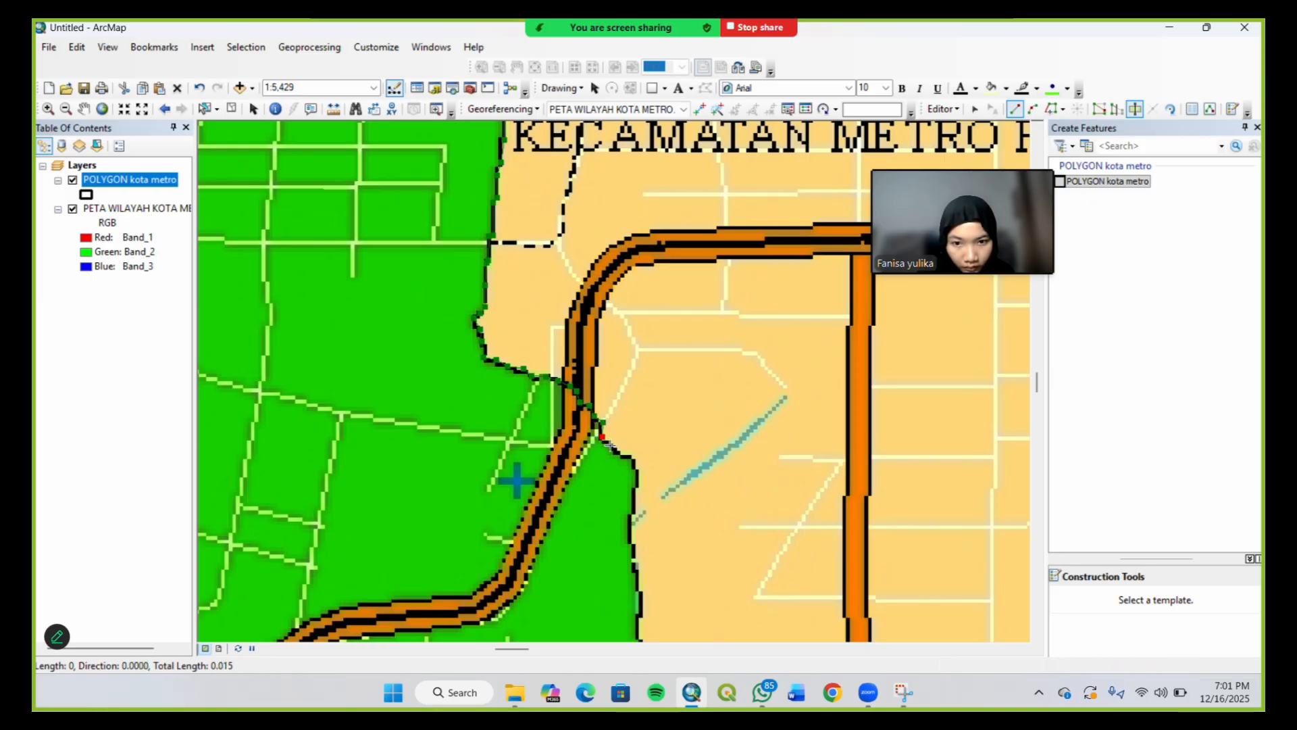
{"action": "left_click", "coordinate": [619, 458]}
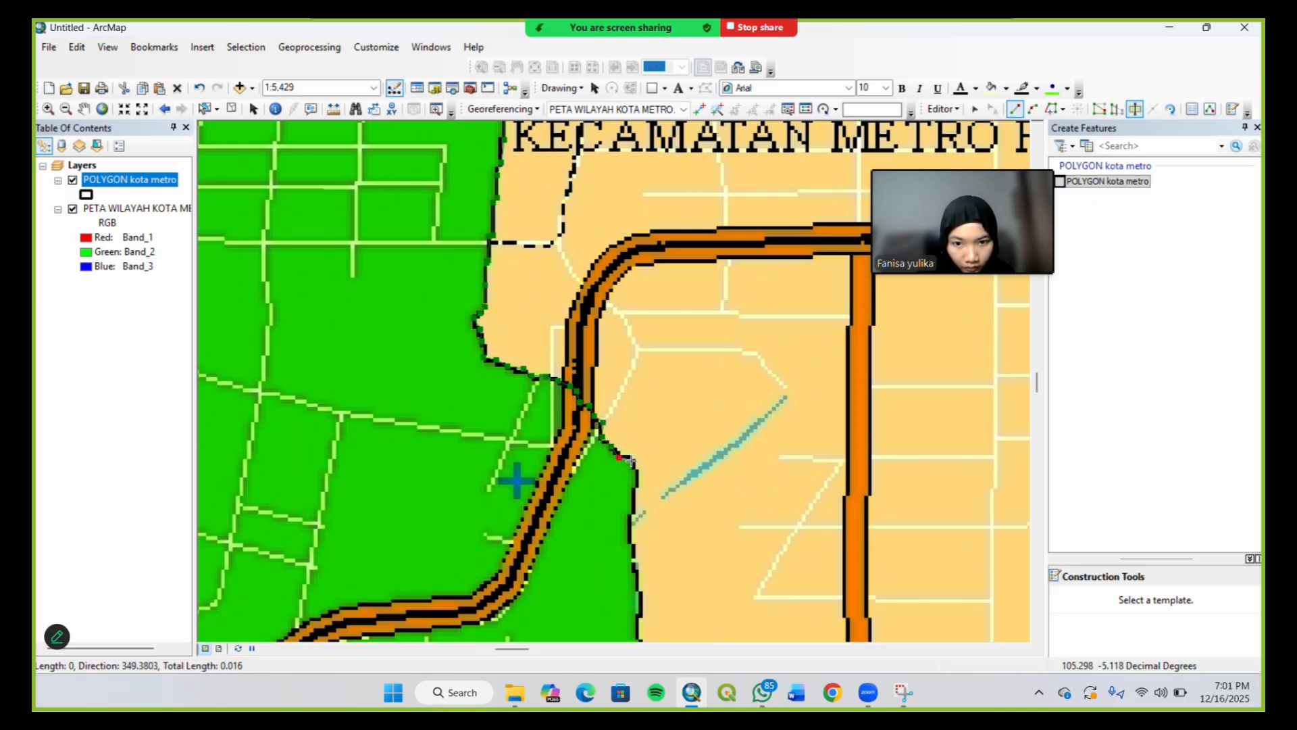
Trace the cut line south from the corner east of the orange road to where the short teal stream meets the green district's boundary
{"action": "key", "text": "Down"}
{"action": "key", "text": "Down"}
{"action": "key", "text": "Down"}
{"action": "key", "text": "Down"}
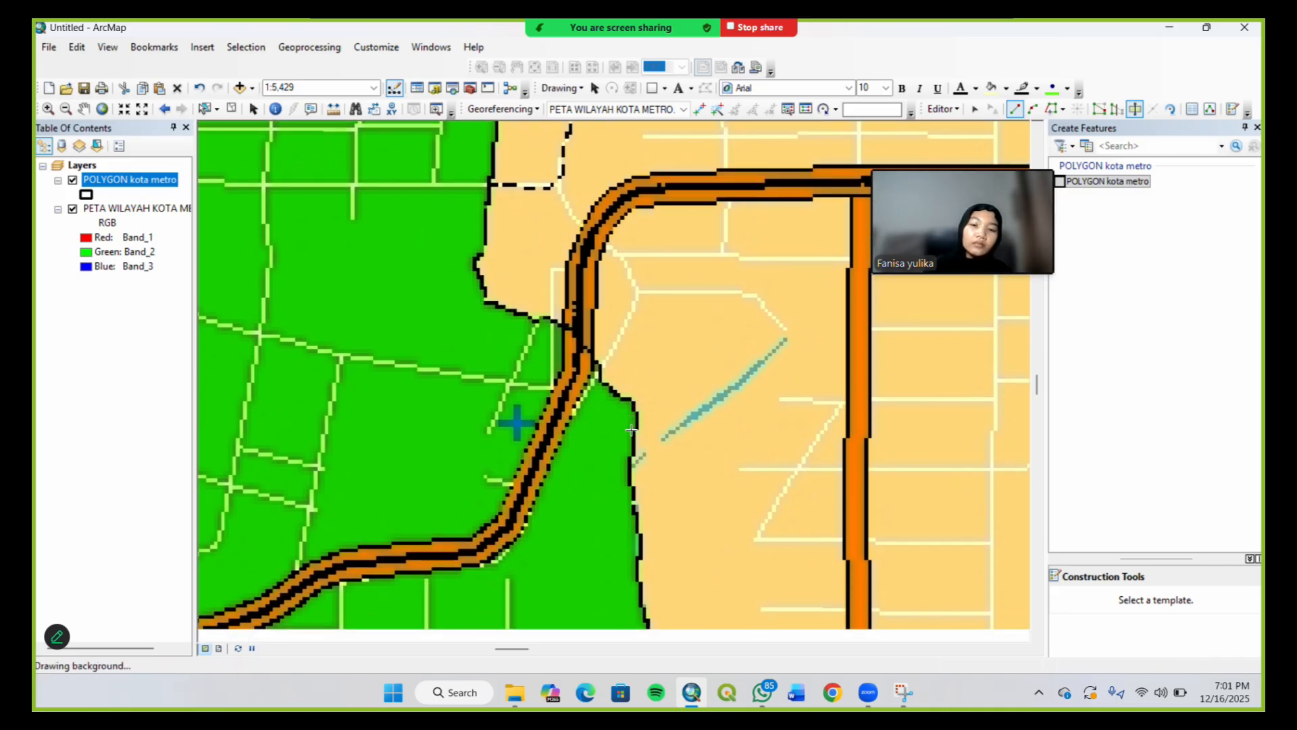
{"action": "key", "text": "Down"}
{"action": "key", "text": "Down"}
{"action": "key", "text": "Down"}
{"action": "key", "text": "Down"}
{"action": "key", "text": "Down"}
{"action": "key", "text": "Down"}
{"action": "key", "text": "Down"}
{"action": "key", "text": "Down"}
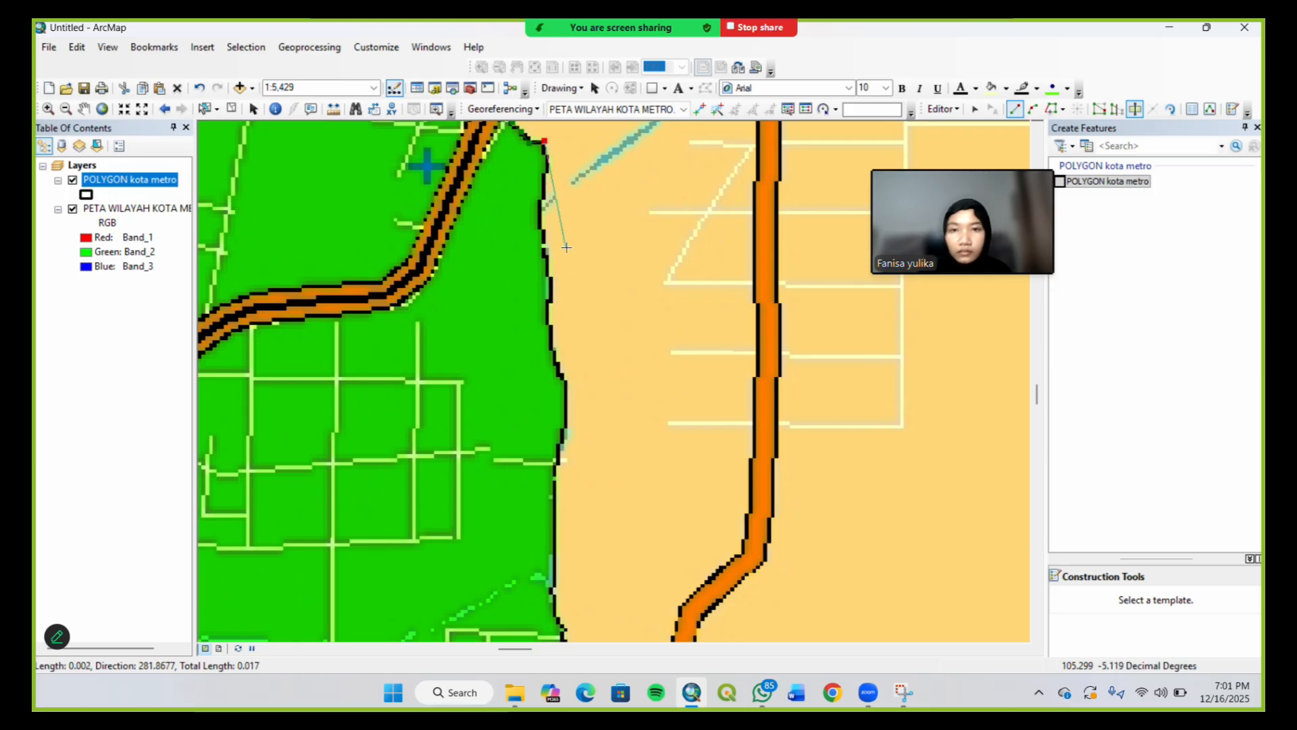
{"action": "left_click", "coordinate": [546, 168]}
{"action": "scroll", "coordinate": [553, 154], "scroll_direction": "down", "scroll_amount": 1}
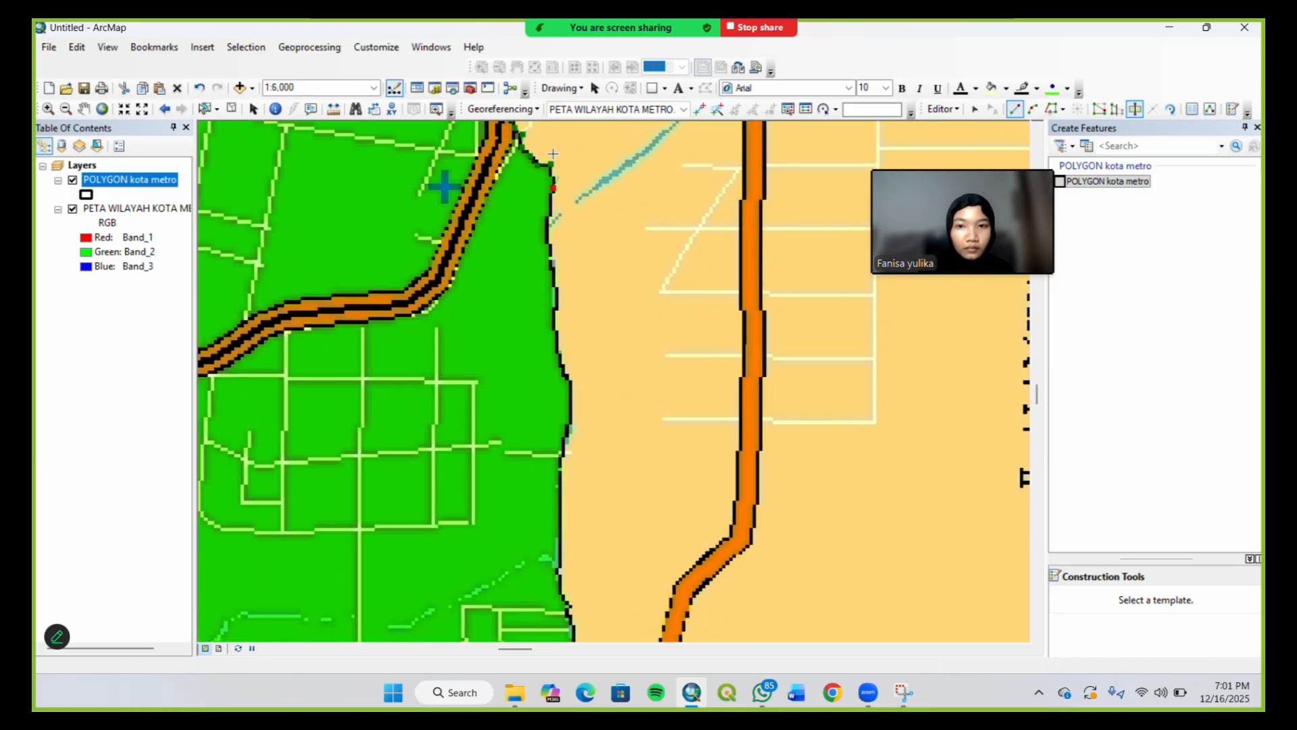
{"action": "scroll", "coordinate": [552, 154], "scroll_direction": "down", "scroll_amount": 1}
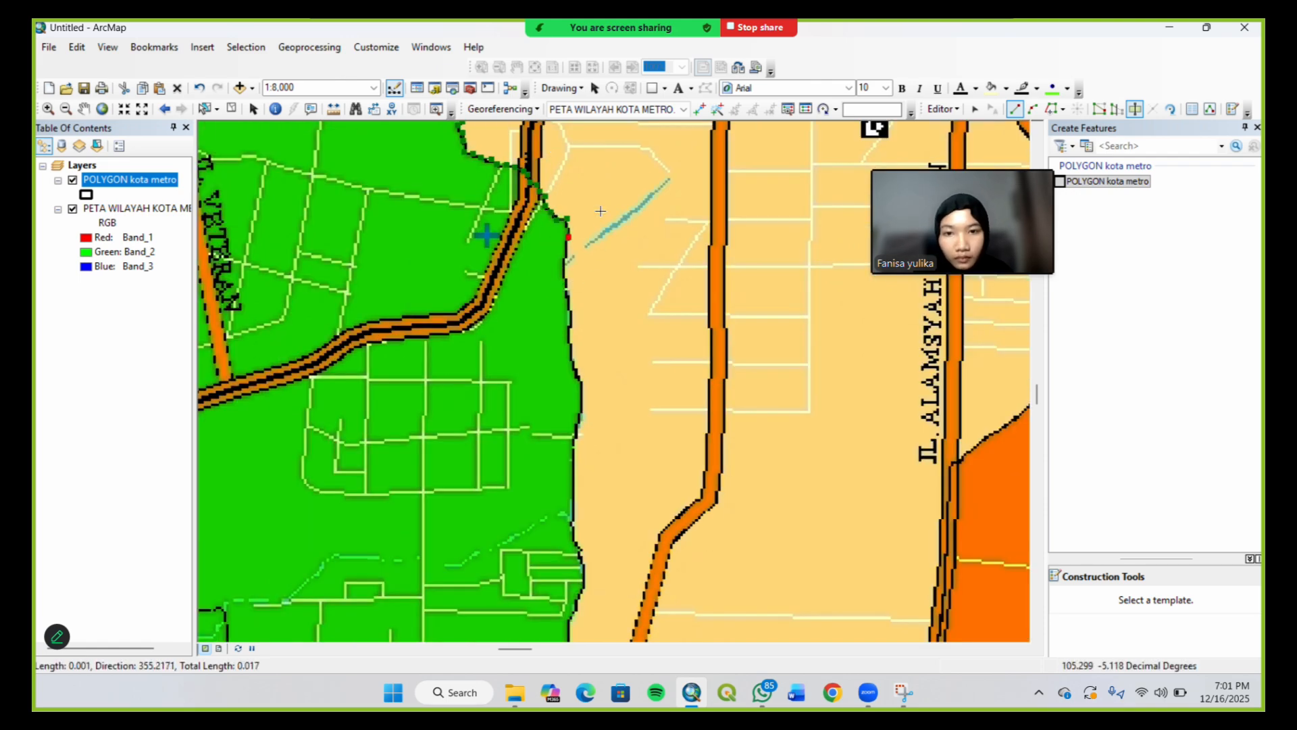
{"action": "left_click", "coordinate": [563, 266]}
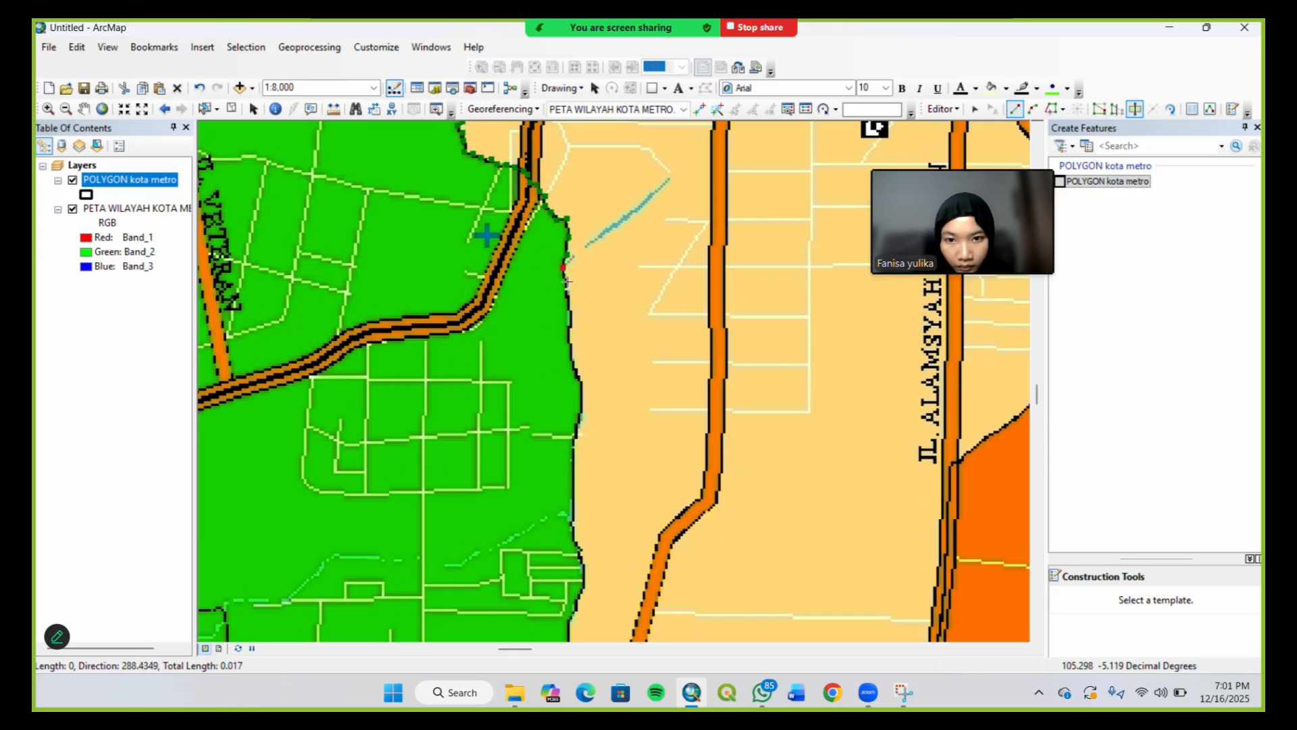
Trace the cut line south from the teal stream along the green-yellow boundary to the district's eastward bulge
{"action": "left_click", "coordinate": [566, 277]}
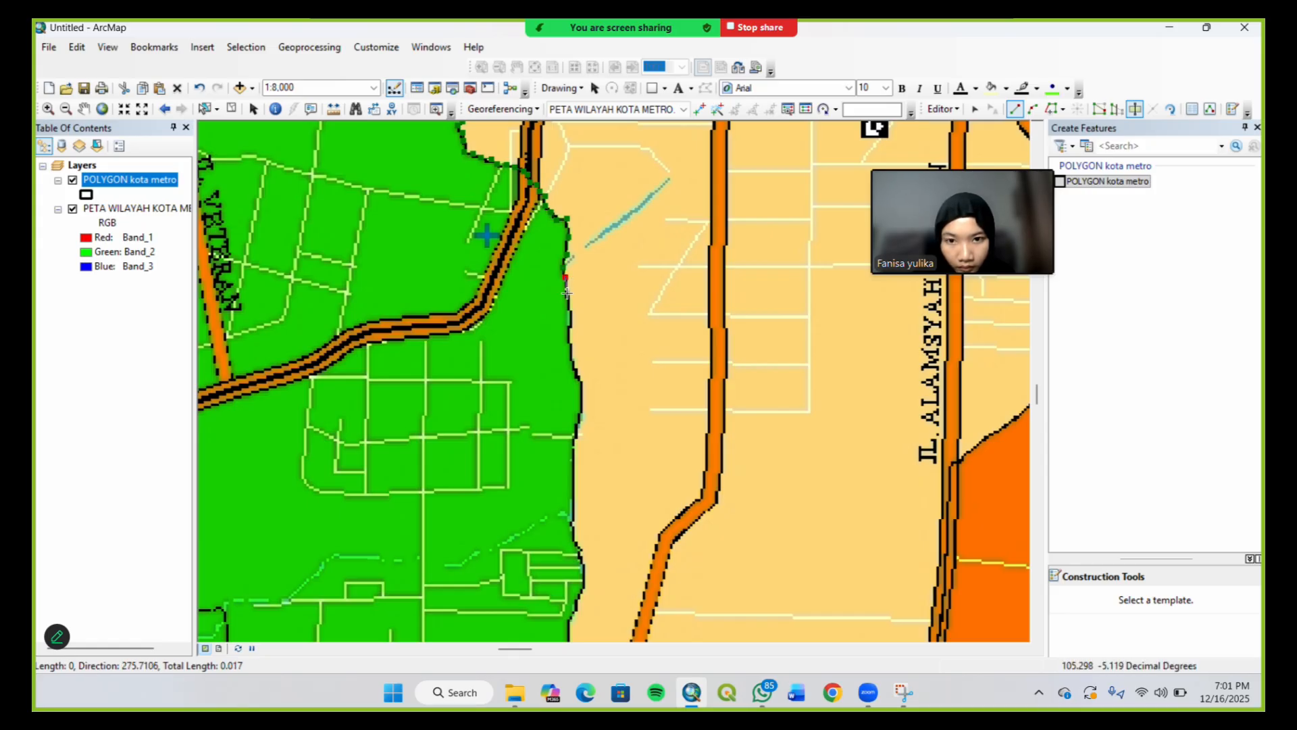
{"action": "left_click", "coordinate": [567, 292]}
{"action": "left_click", "coordinate": [570, 314]}
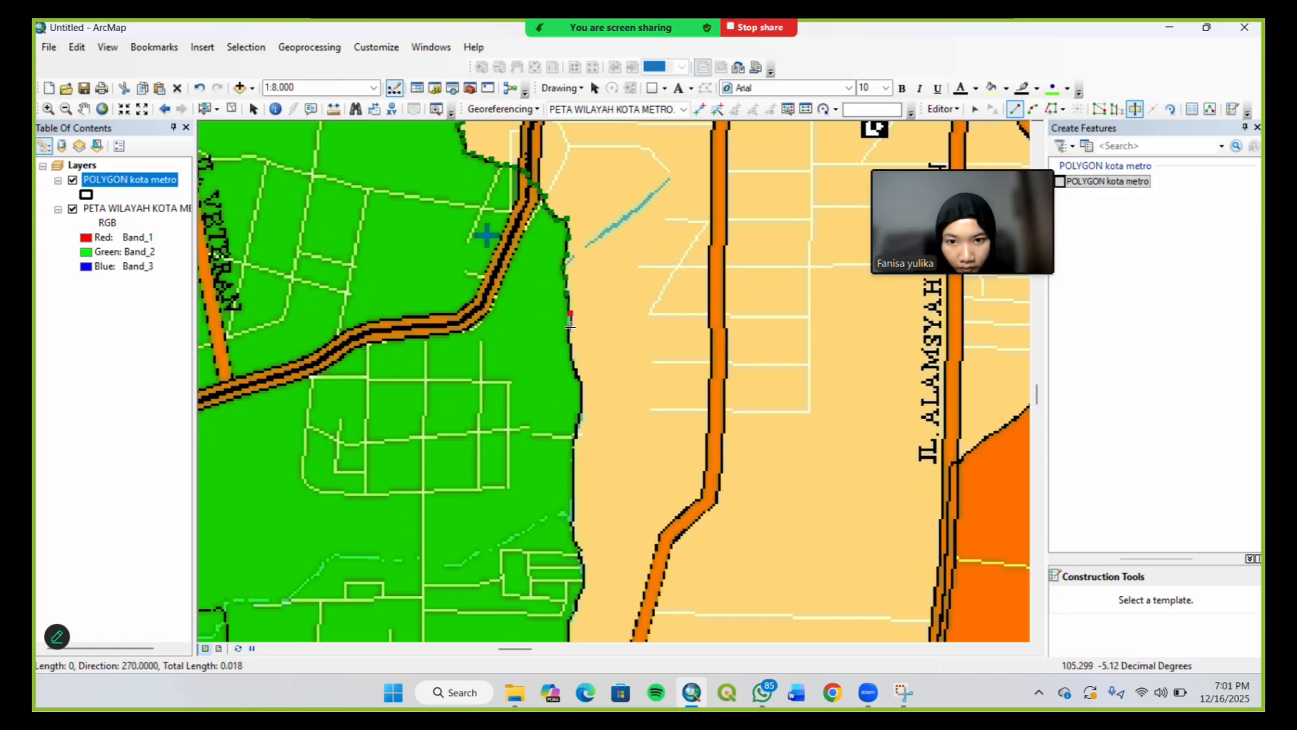
{"action": "left_click", "coordinate": [567, 341]}
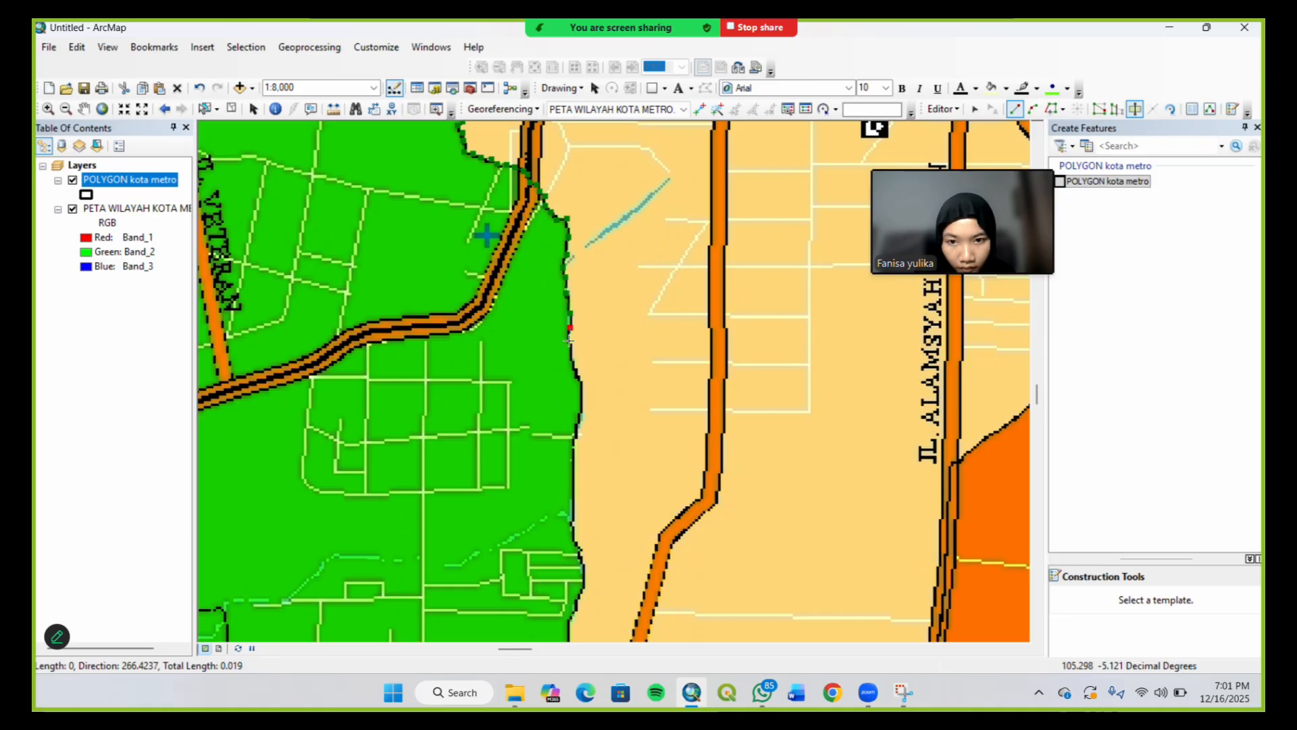
{"action": "left_click", "coordinate": [580, 379]}
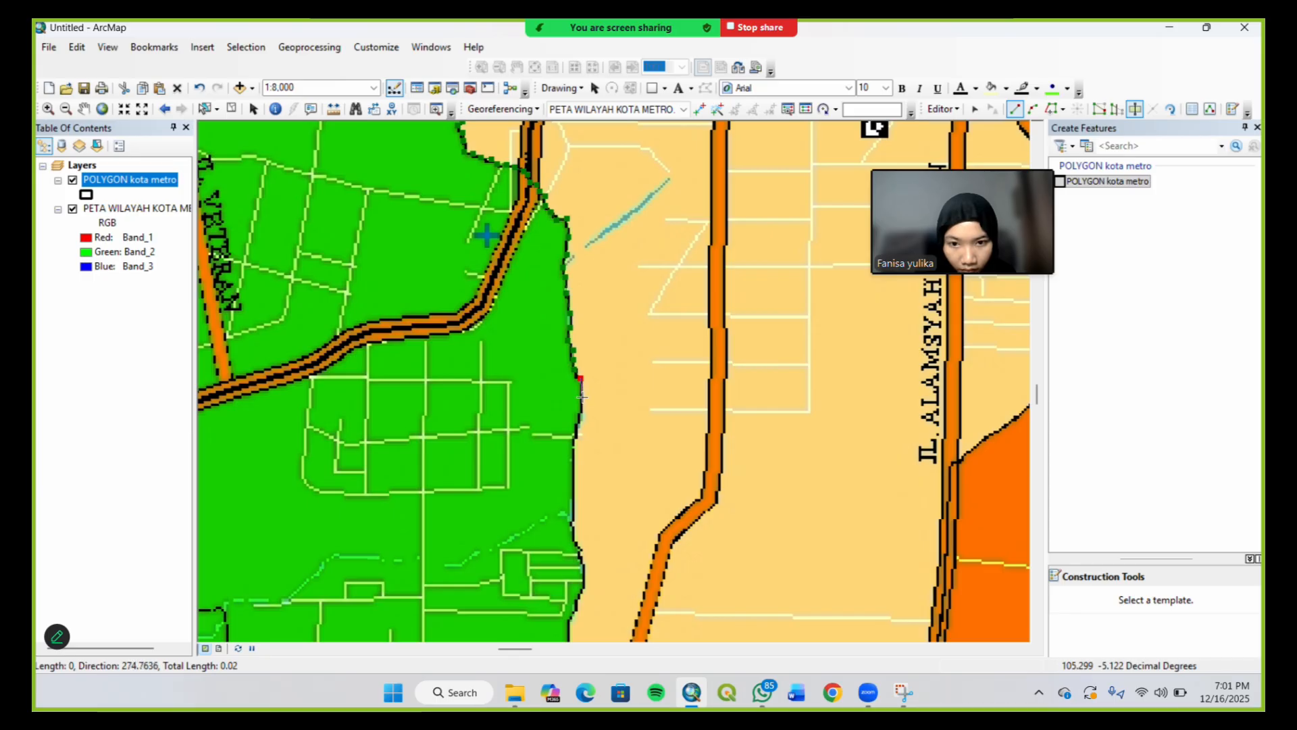
{"action": "left_click", "coordinate": [583, 399]}
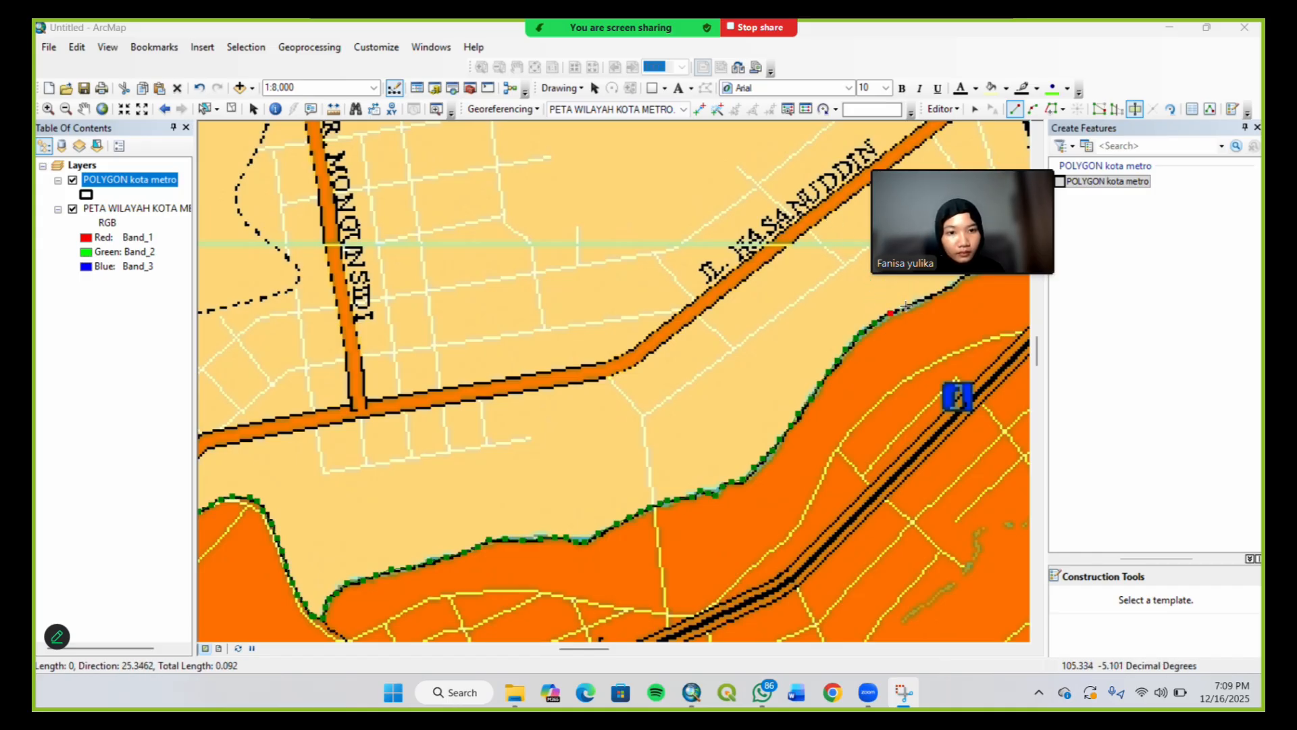
Trace the cut line northeast along the yellow-orange district boundary to the bend just below the horizontal grid line
{"action": "left_click", "coordinate": [905, 308]}
{"action": "key", "text": "q"}
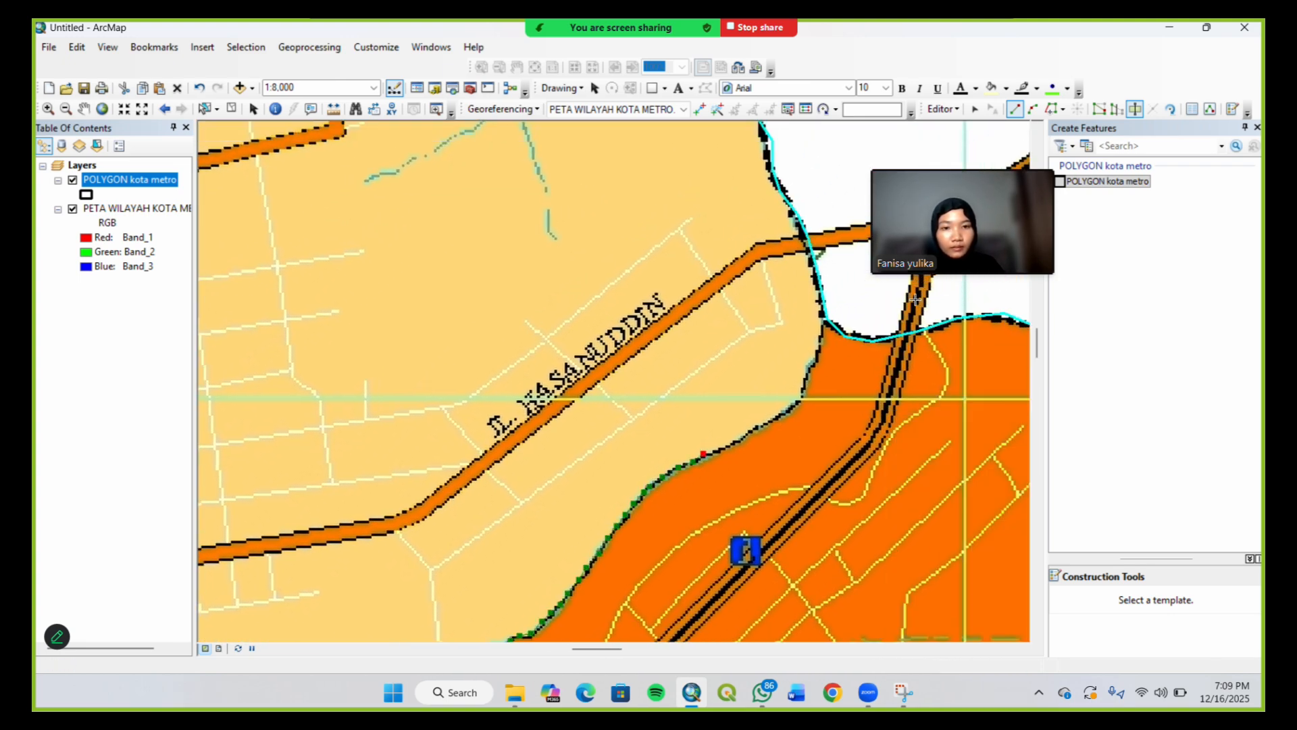
{"action": "left_click", "coordinate": [732, 442]}
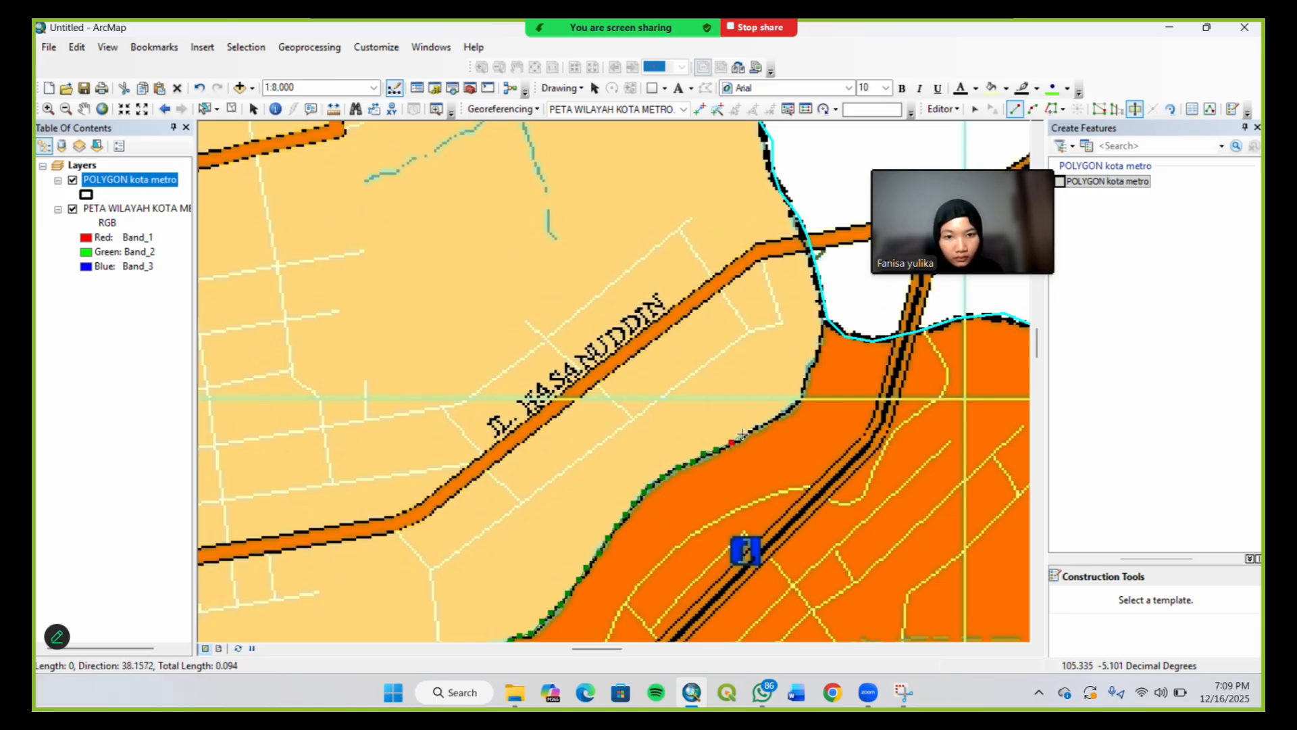
{"action": "left_click", "coordinate": [743, 434]}
{"action": "left_click", "coordinate": [769, 420]}
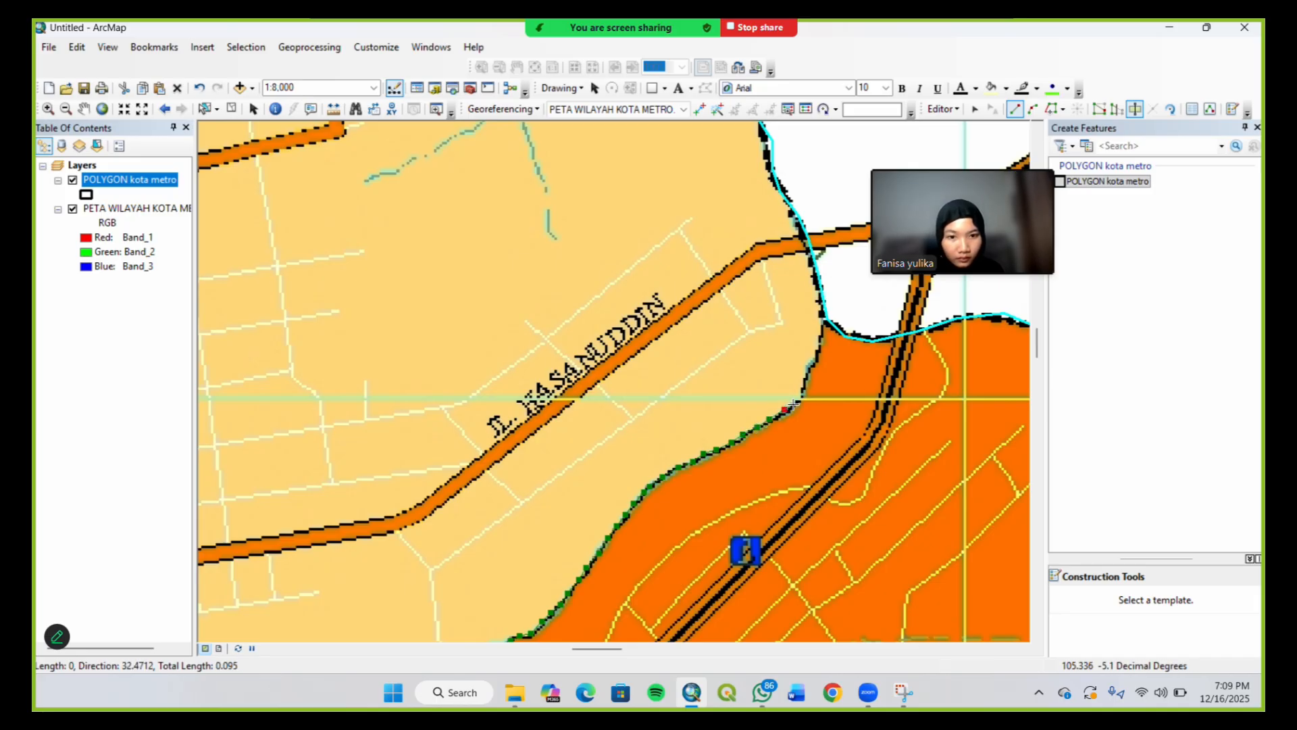
Trace the cut line north from the bend along the yellow-orange boundary and finish it on the outer polygon's vertex to split the polygon
{"action": "left_click", "coordinate": [802, 389]}
{"action": "left_click", "coordinate": [807, 369]}
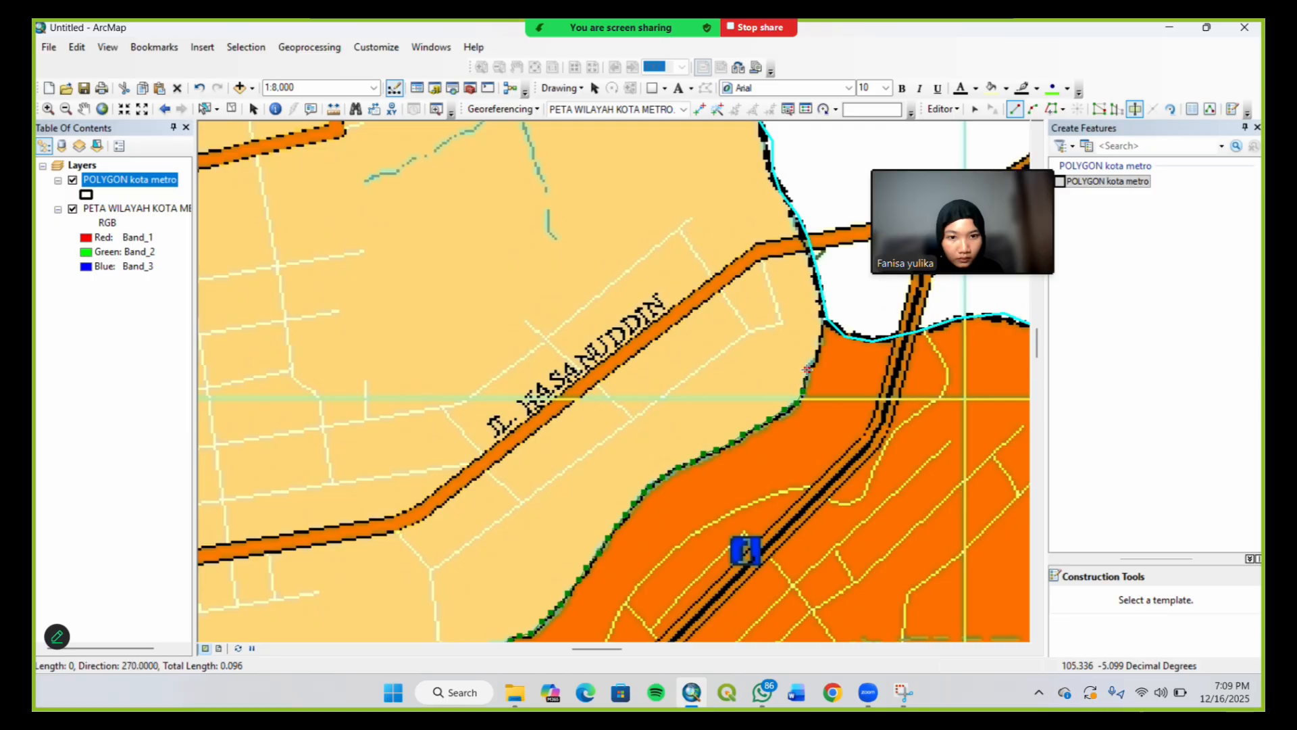
{"action": "left_click", "coordinate": [813, 358]}
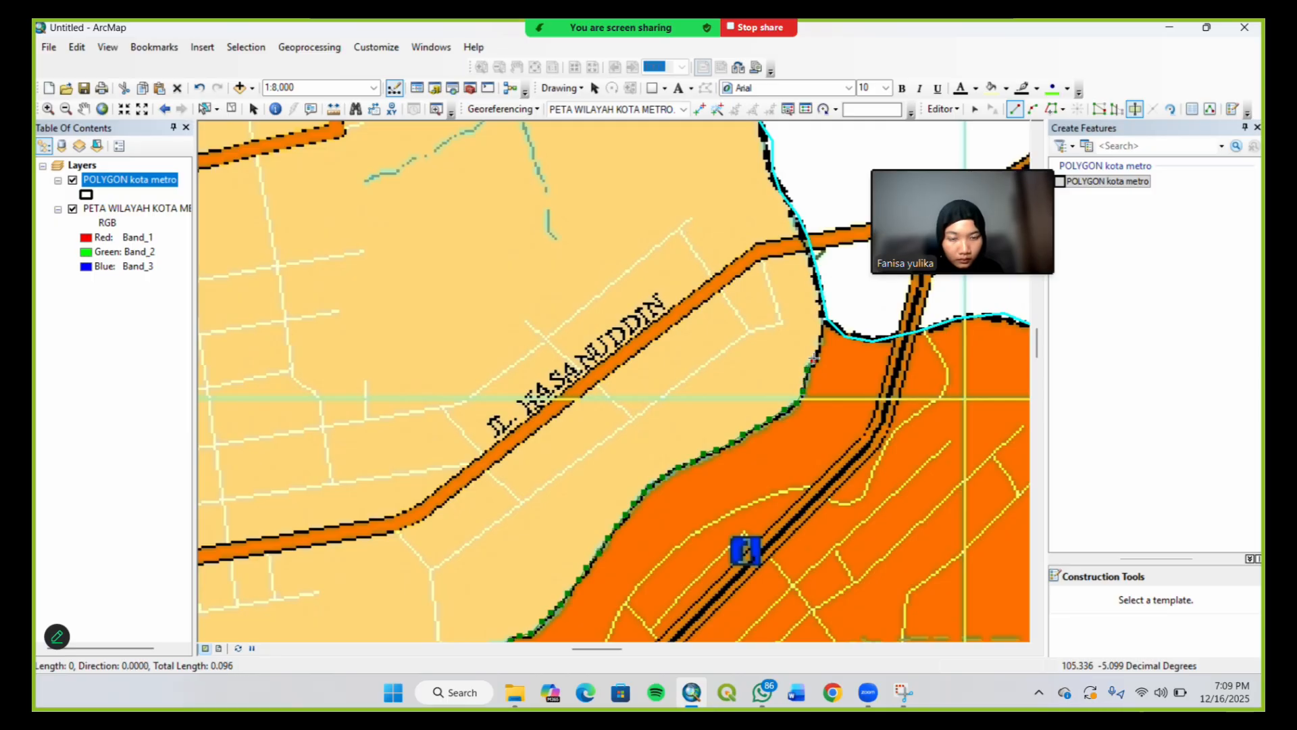
{"action": "left_click", "coordinate": [819, 334]}
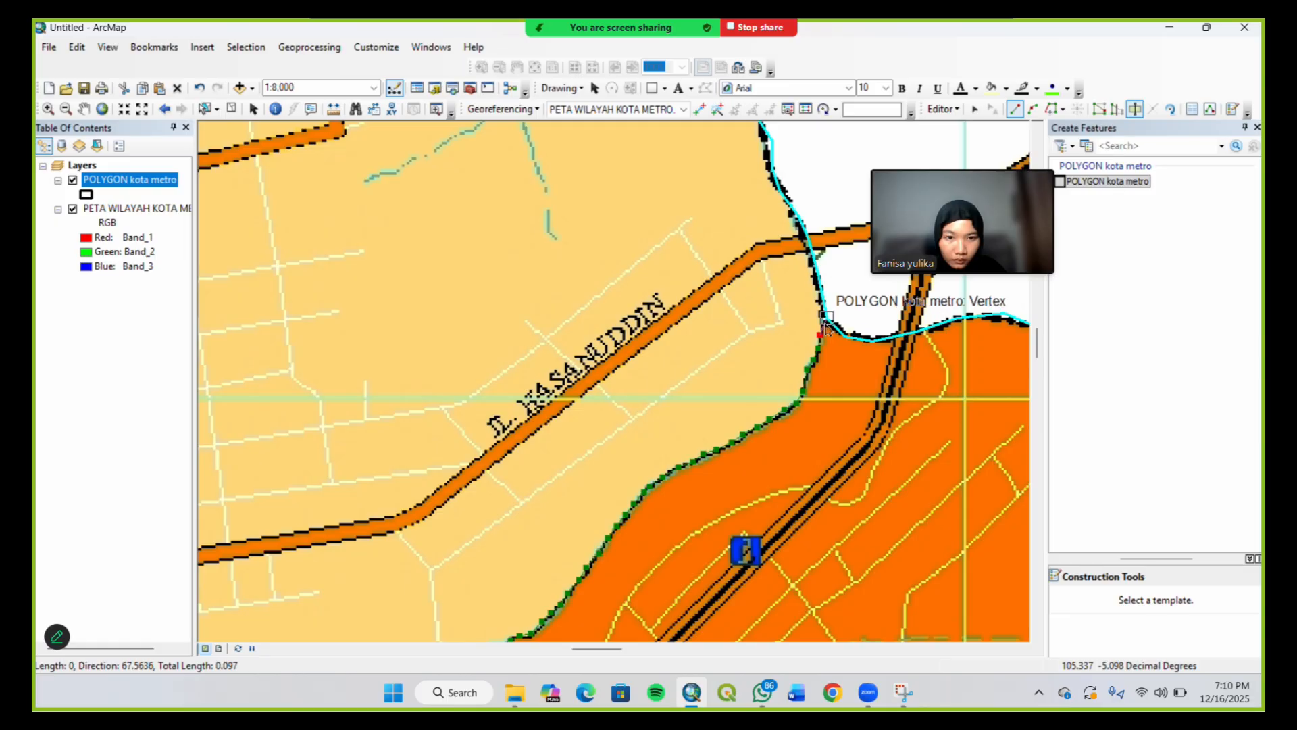
{"action": "double_click", "coordinate": [825, 328]}
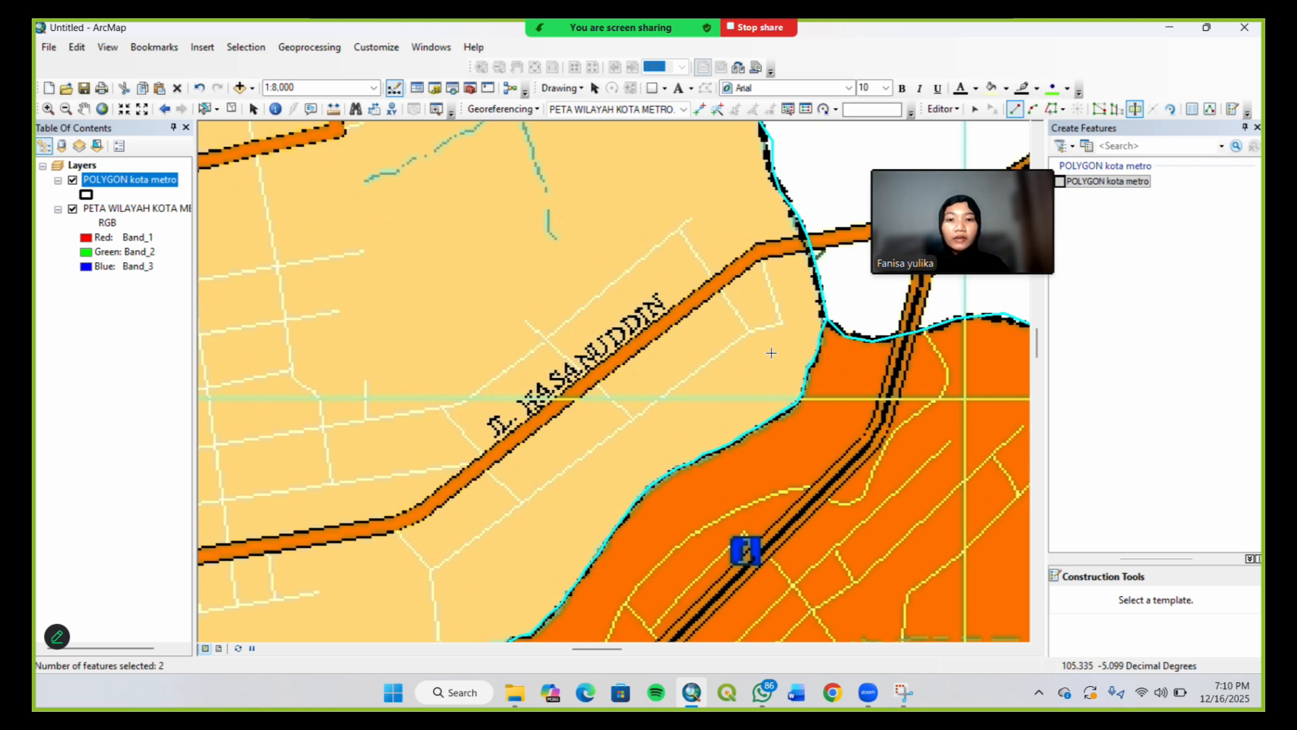
Select only the remaining southern polygon that covers the green, orange and pink districts
{"action": "right_click", "coordinate": [157, 182]}
{"action": "left_click", "coordinate": [204, 269]}
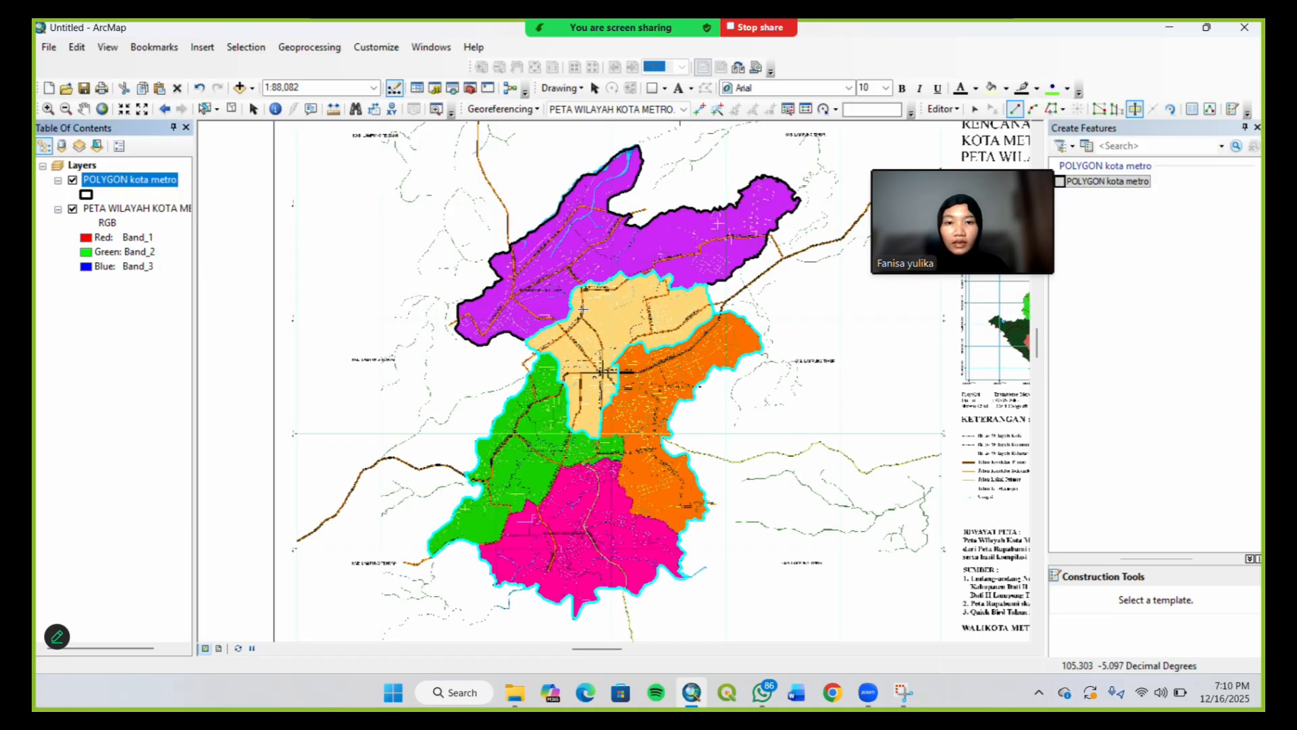
{"action": "left_click", "coordinate": [976, 109]}
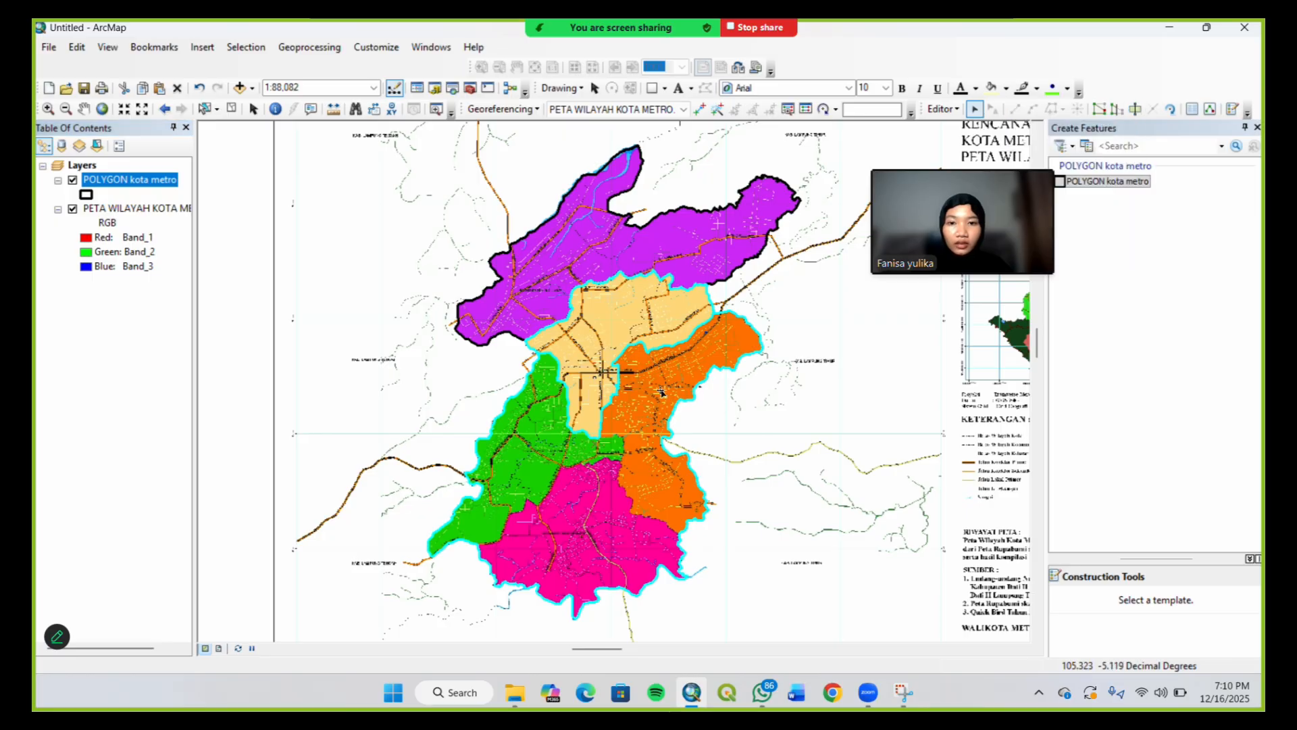
{"action": "left_click", "coordinate": [595, 485]}
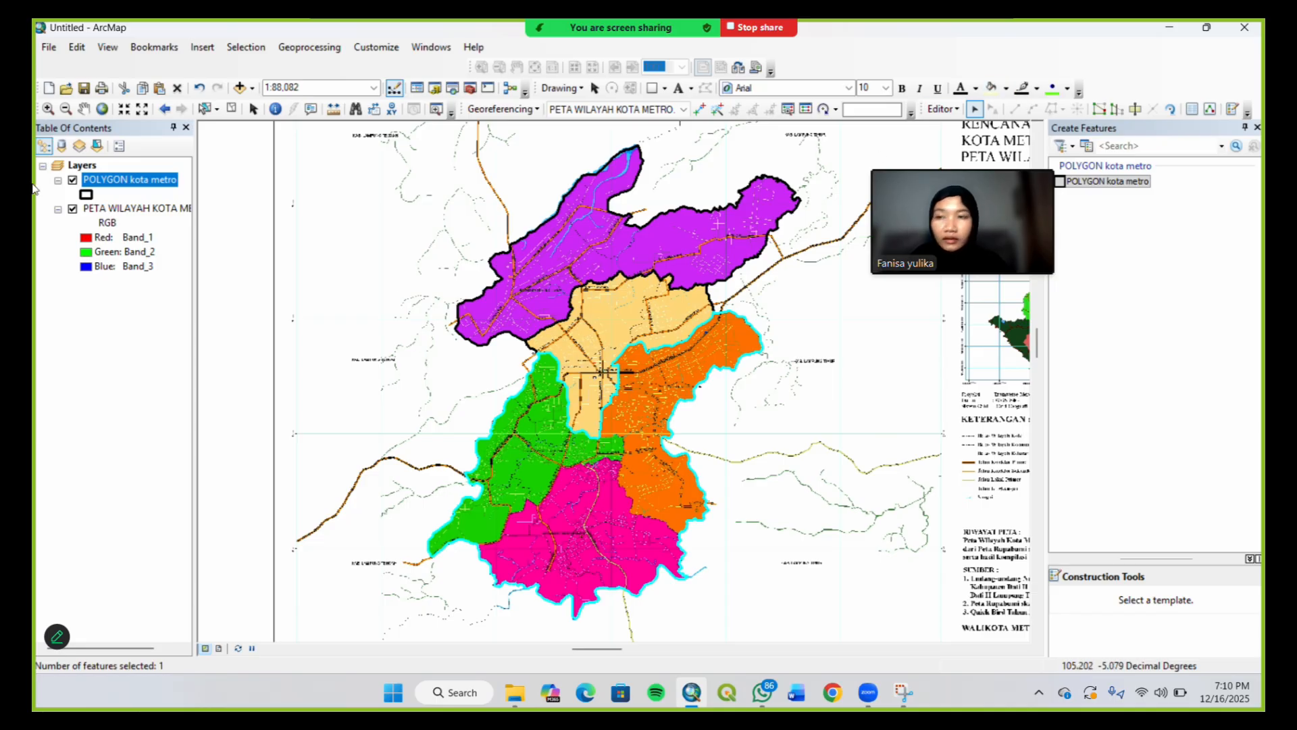
Start a Cut Polygons line just outside the green-pink boundary's western end and snap it to the polygon vertex beside Jl. Proklamasi
{"action": "left_click", "coordinate": [48, 108]}
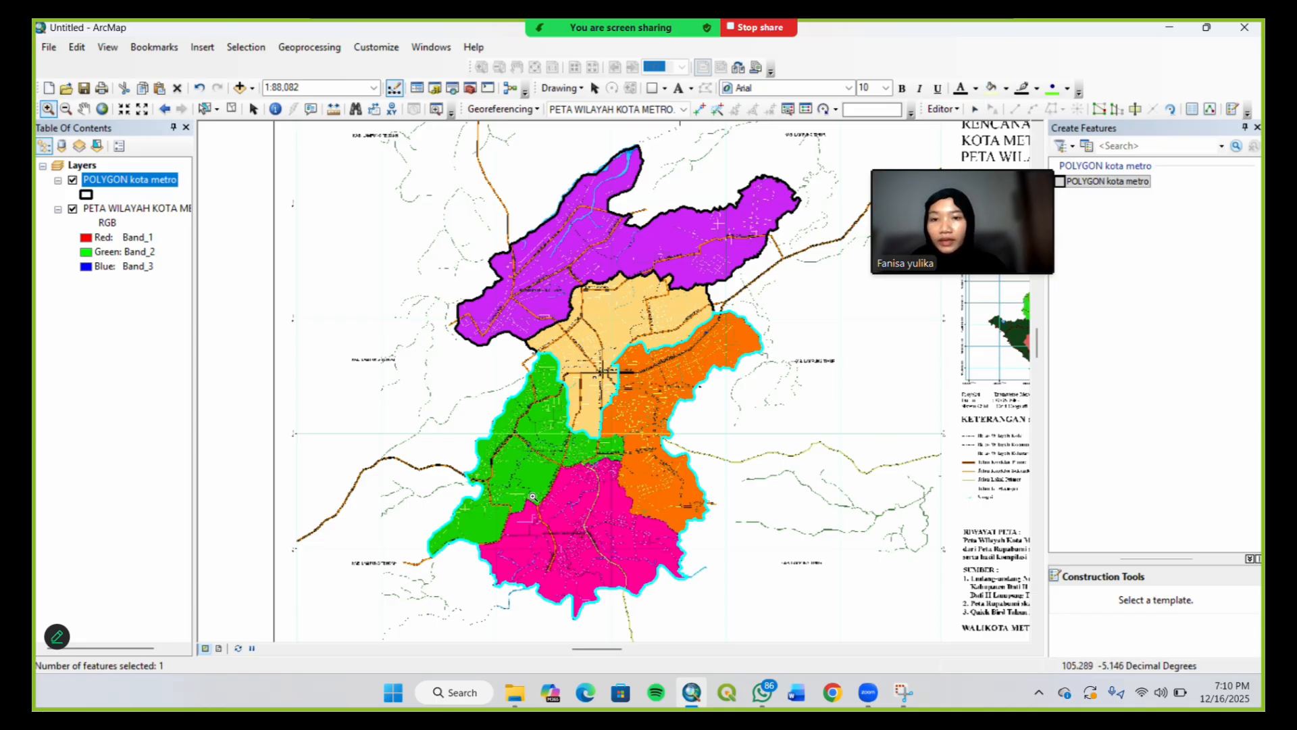
{"action": "left_click_drag", "start_coordinate": [455, 525], "coordinate": [529, 579]}
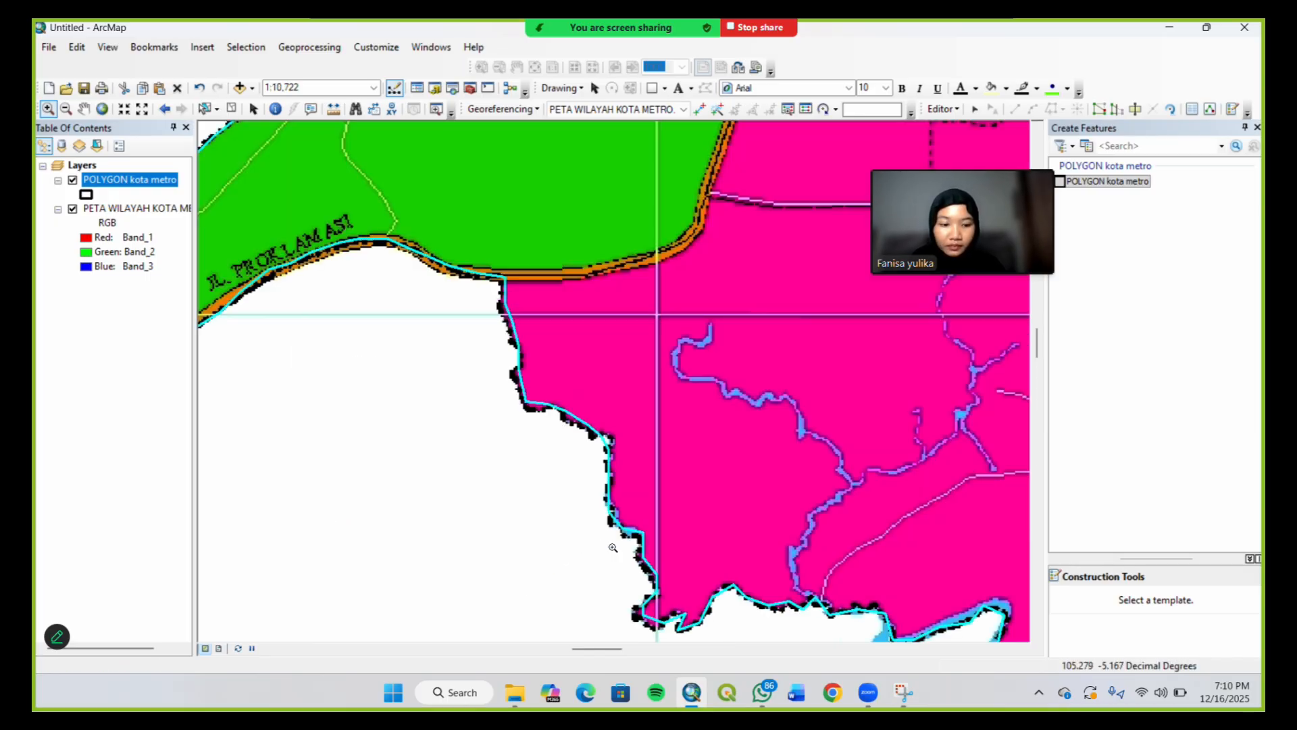
{"action": "key", "text": "Up"}
{"action": "key", "text": "Up"}
{"action": "key", "text": "Up"}
{"action": "key", "text": "Up"}
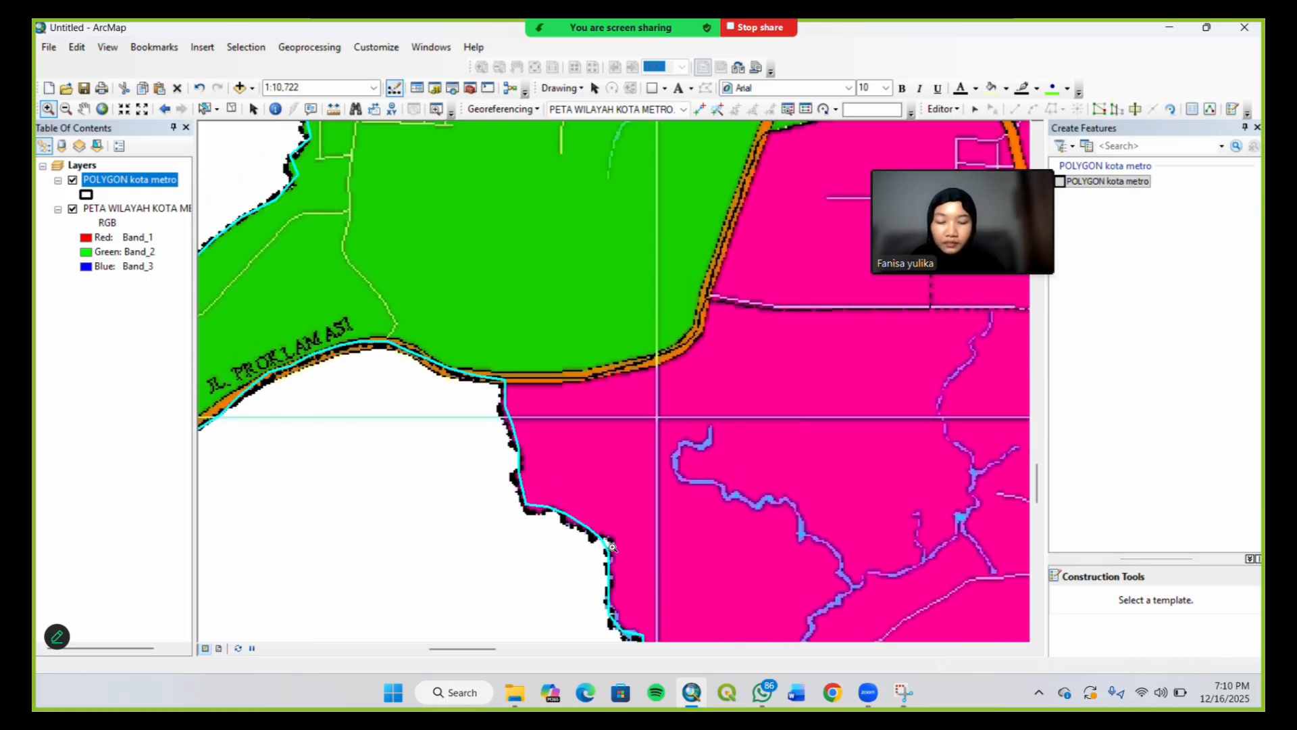
{"action": "scroll", "coordinate": [612, 545], "scroll_direction": "up", "scroll_amount": 2}
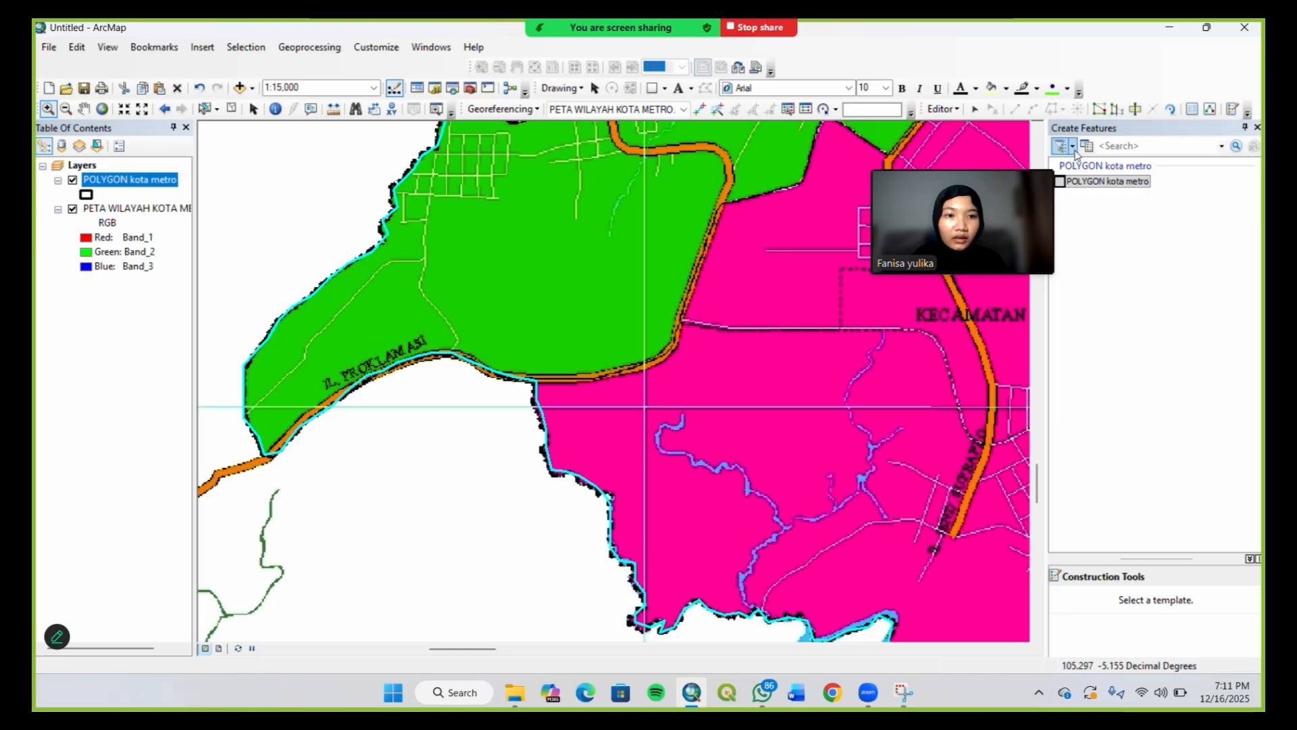
{"action": "left_click_drag", "start_coordinate": [993, 209], "coordinate": [1162, 205]}
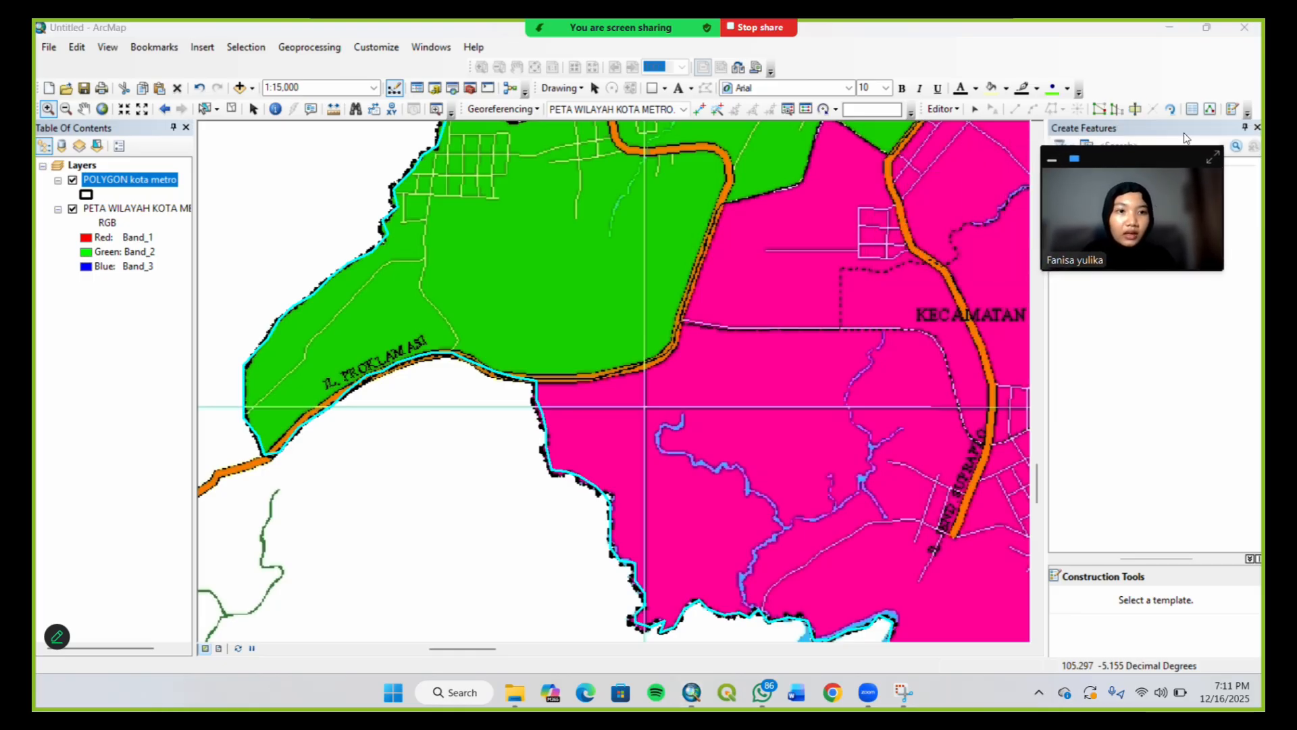
{"action": "left_click", "coordinate": [1136, 110]}
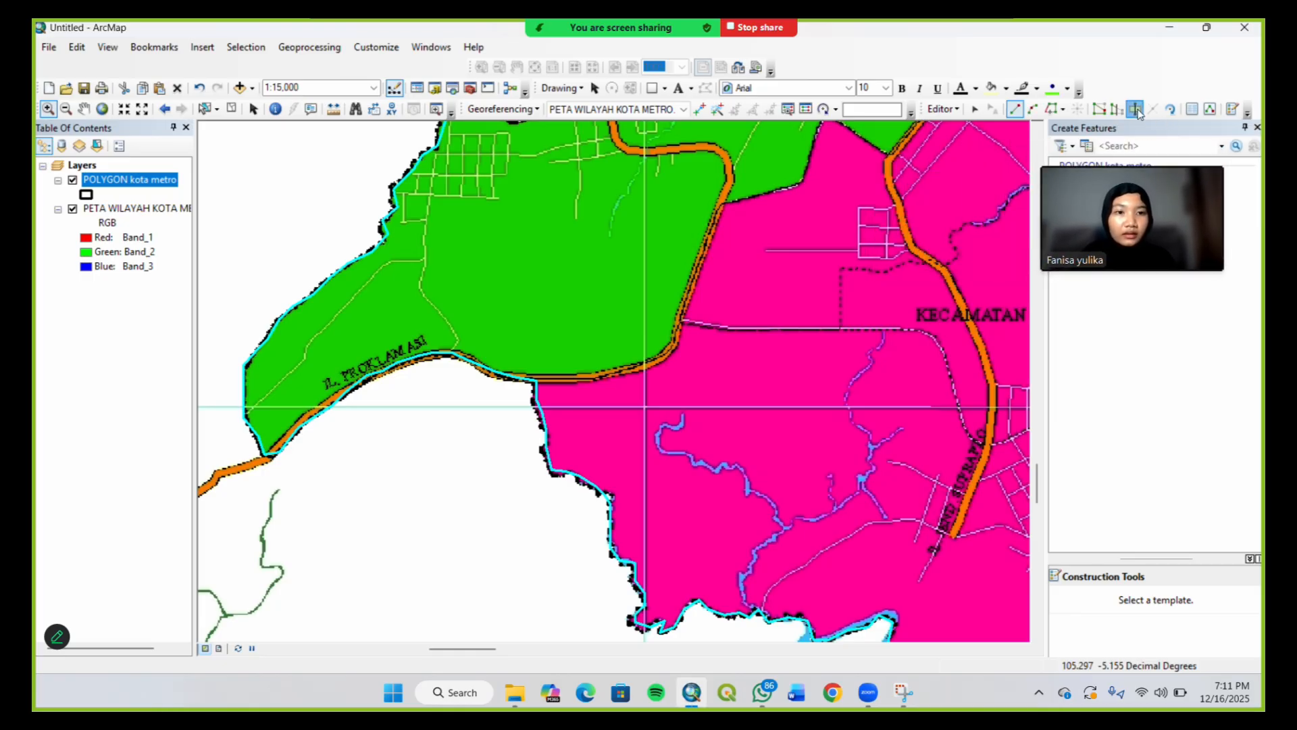
{"action": "left_click", "coordinate": [516, 412]}
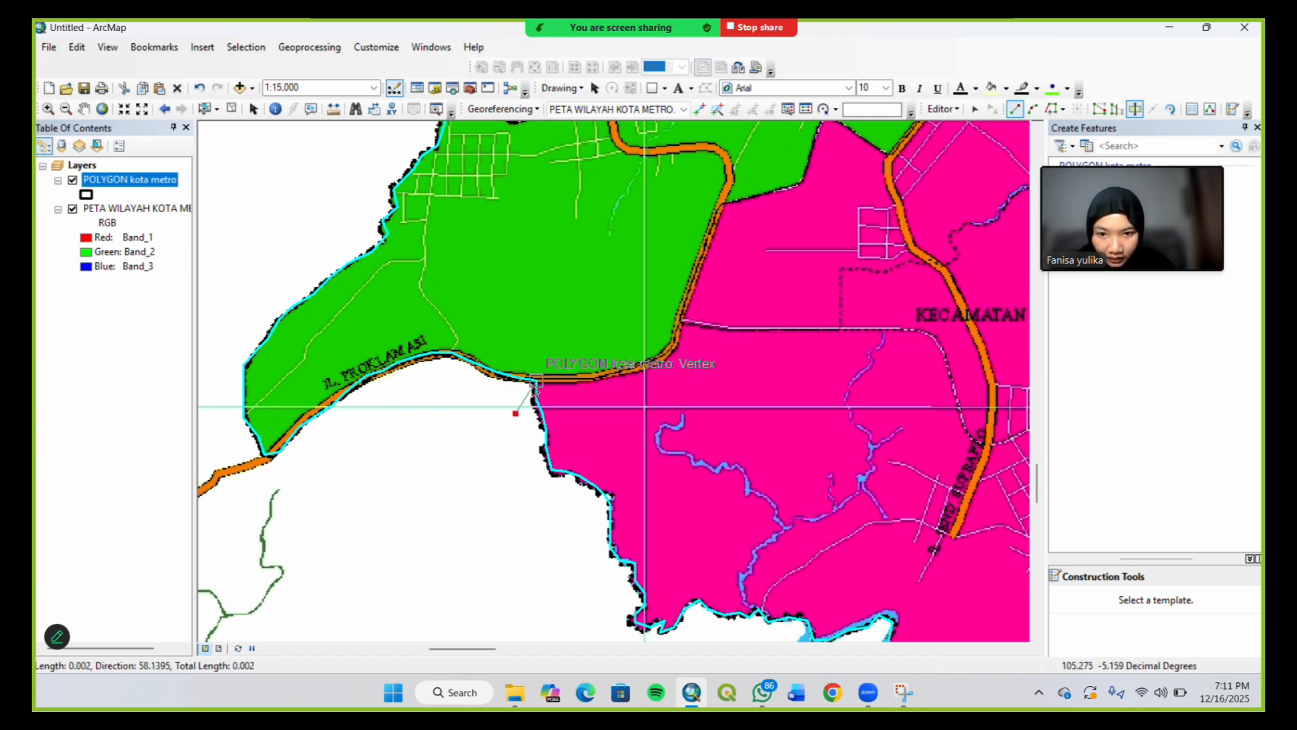
{"action": "left_click", "coordinate": [533, 385]}
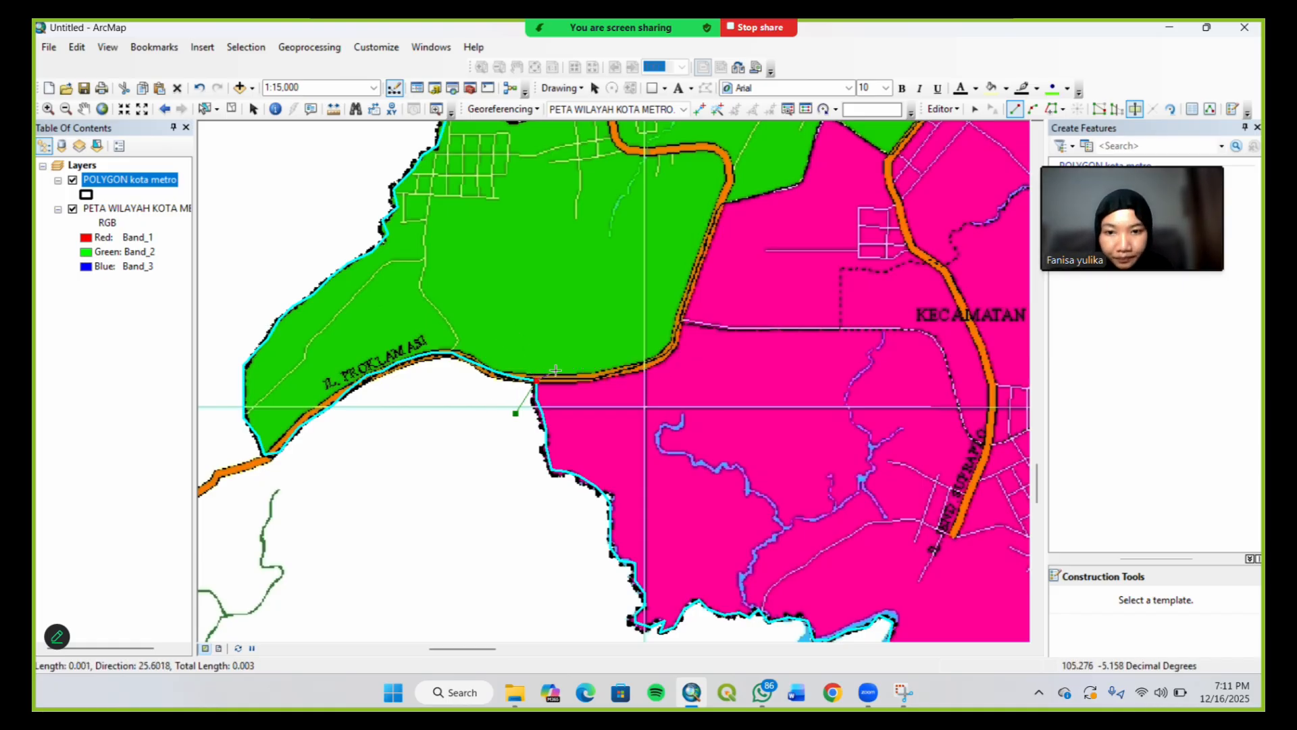
Trace the cut line east from the snapped vertex along the orange road between the green and pink districts, up to the vertical grid line
{"action": "scroll", "coordinate": [495, 373], "scroll_direction": "up", "scroll_amount": 1}
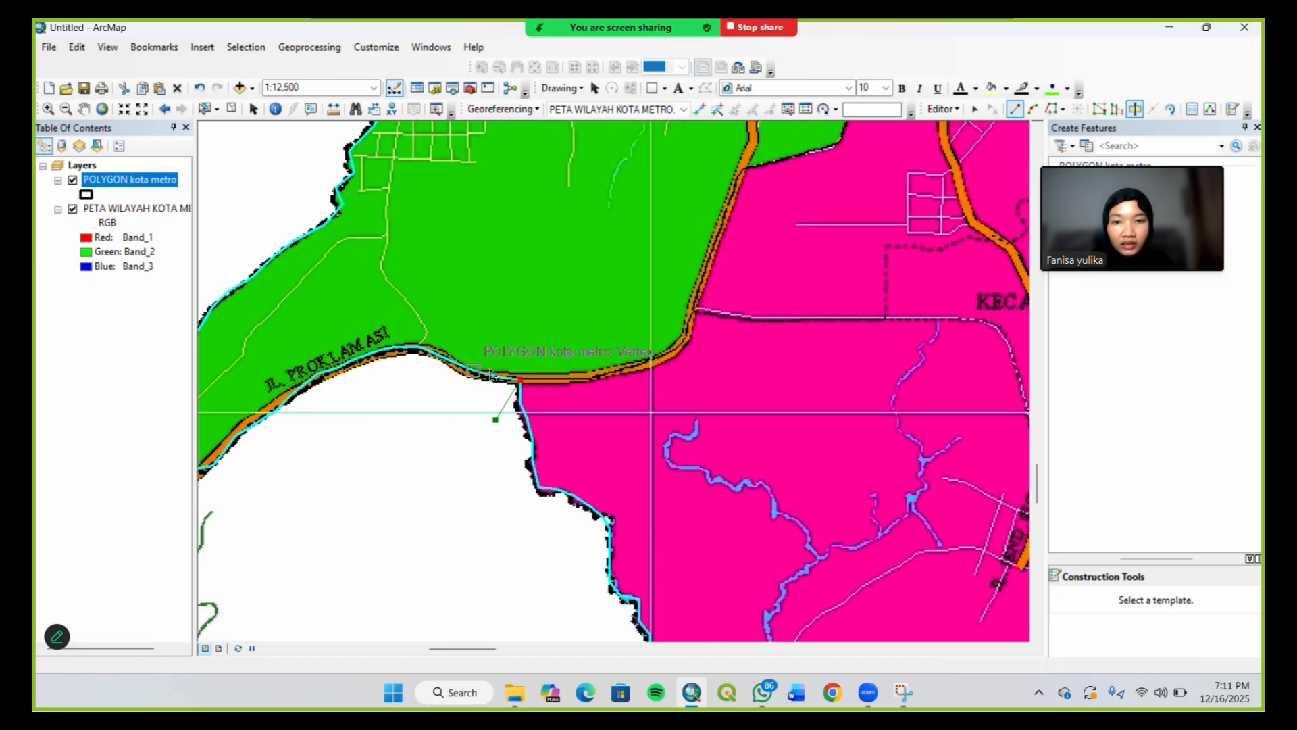
{"action": "left_click", "coordinate": [534, 377]}
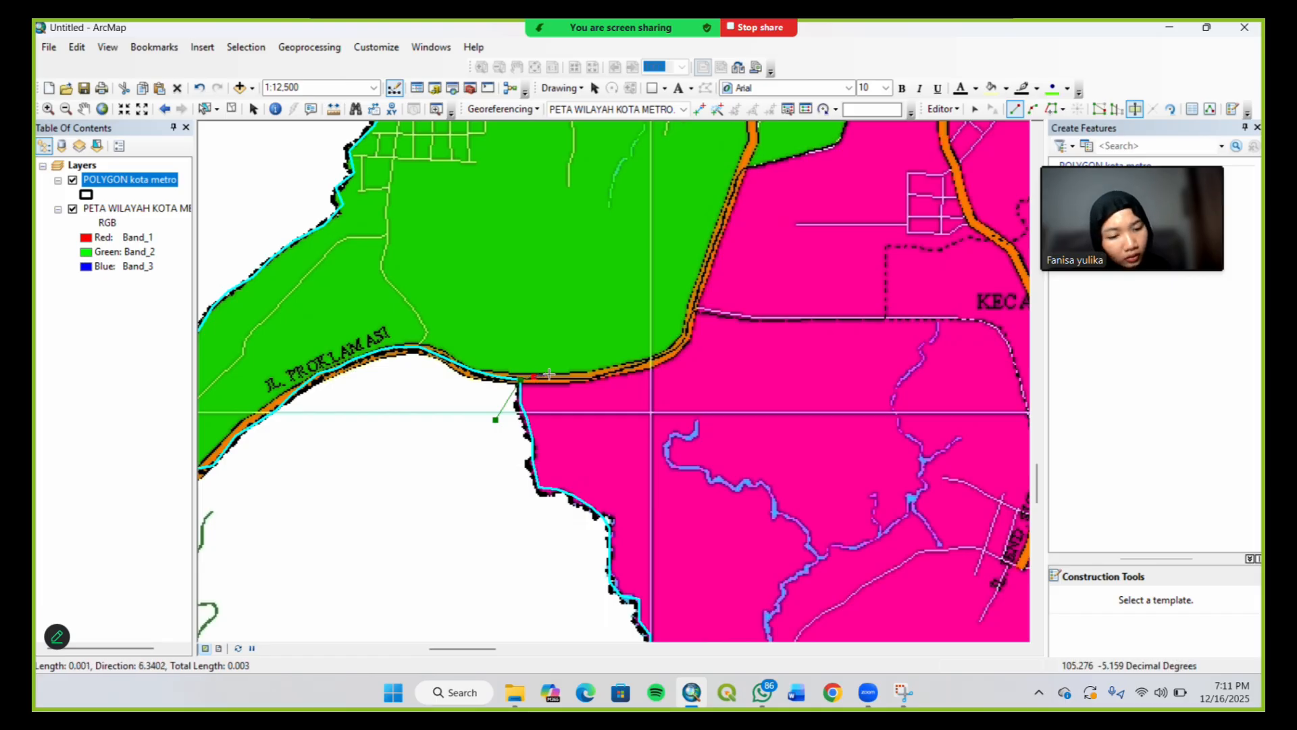
{"action": "left_click", "coordinate": [544, 377]}
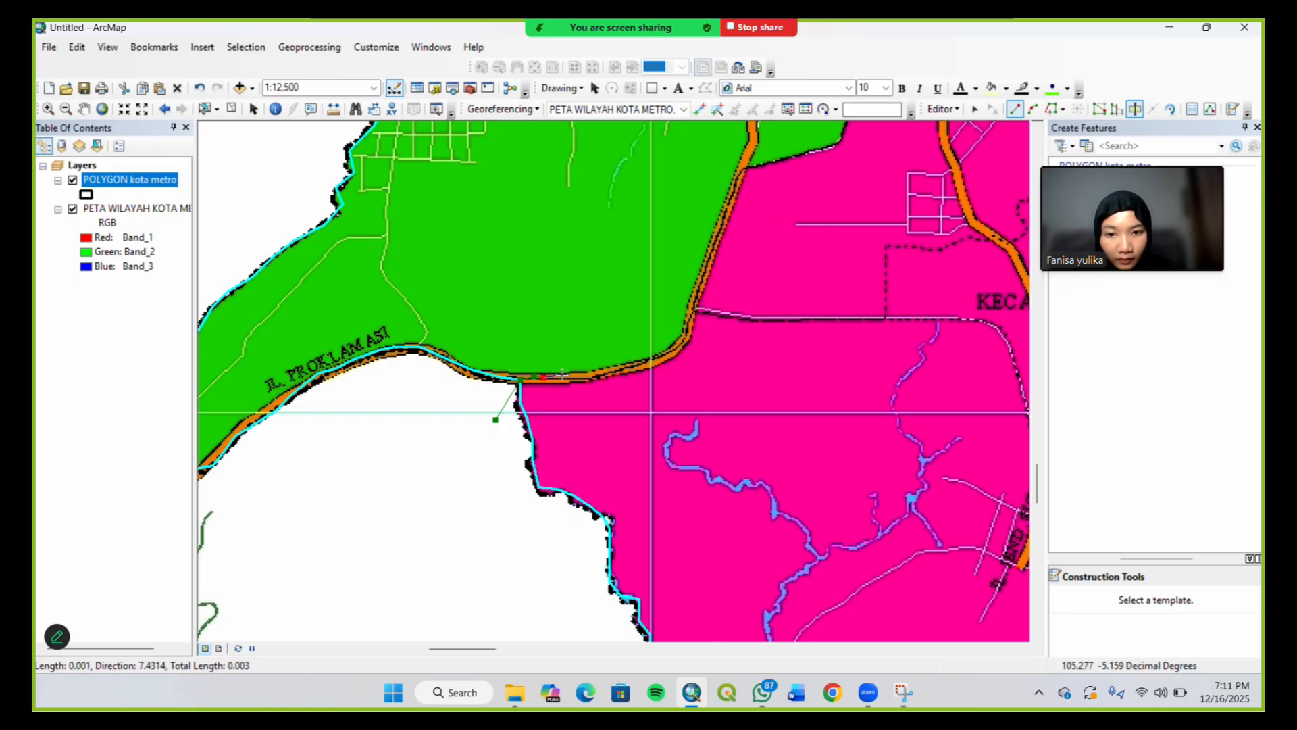
{"action": "left_click", "coordinate": [565, 379]}
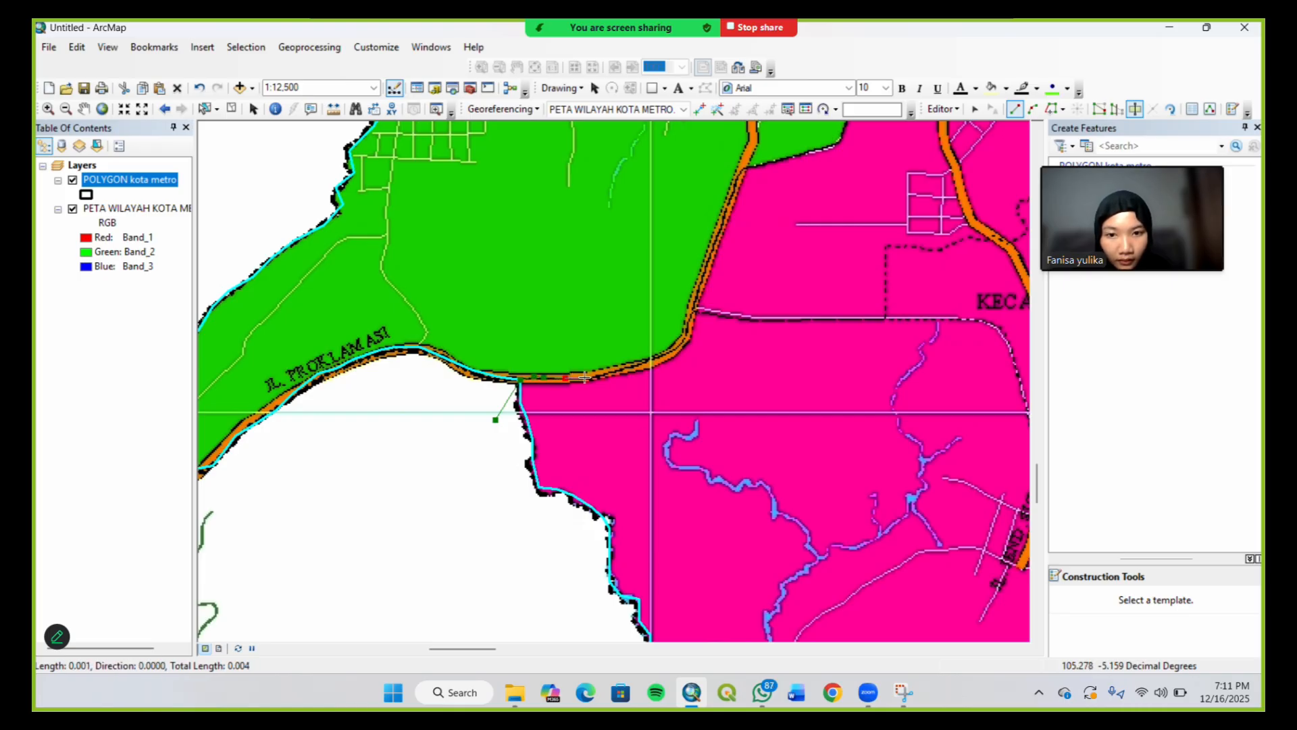
{"action": "left_click", "coordinate": [584, 378]}
{"action": "left_click", "coordinate": [602, 375]}
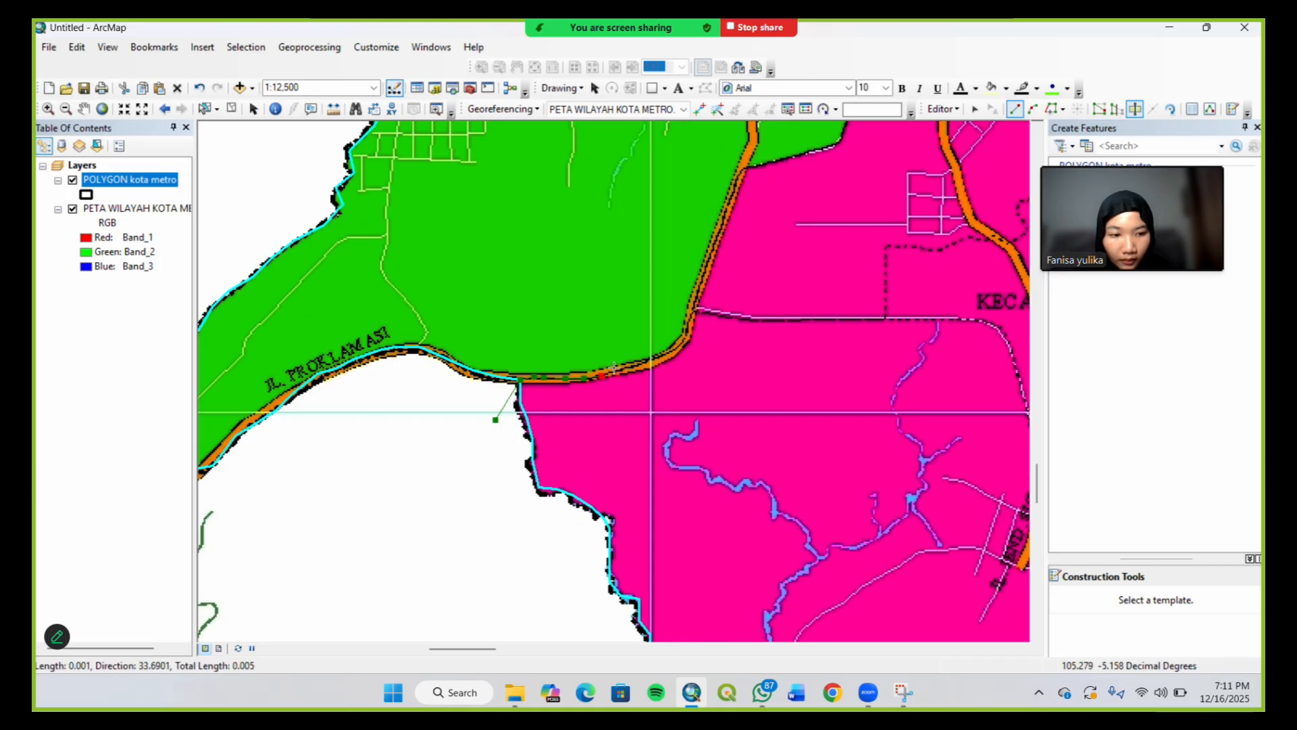
{"action": "left_click", "coordinate": [618, 368]}
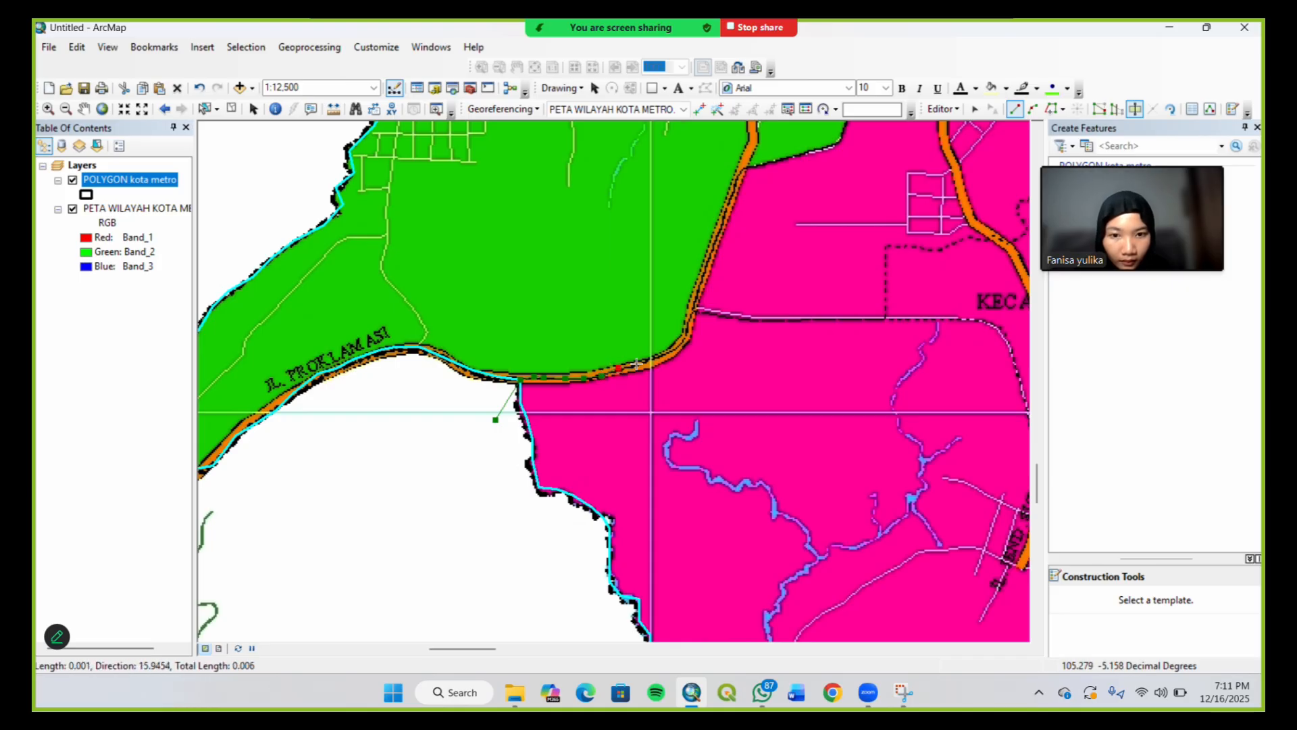
{"action": "left_click", "coordinate": [637, 364]}
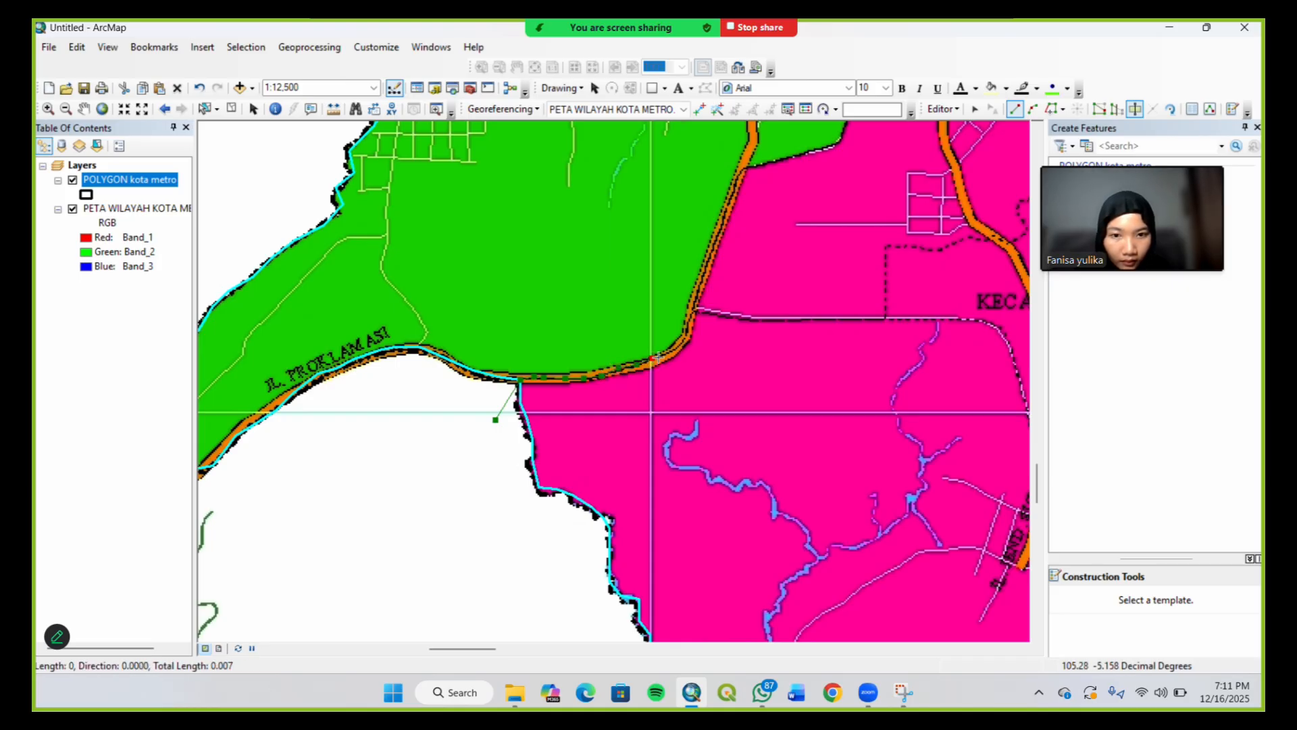
Trace the cut line around the road's bend and north along the orange road to where the green-pink boundary leaves it
{"action": "left_click", "coordinate": [668, 353]}
{"action": "left_click", "coordinate": [687, 324]}
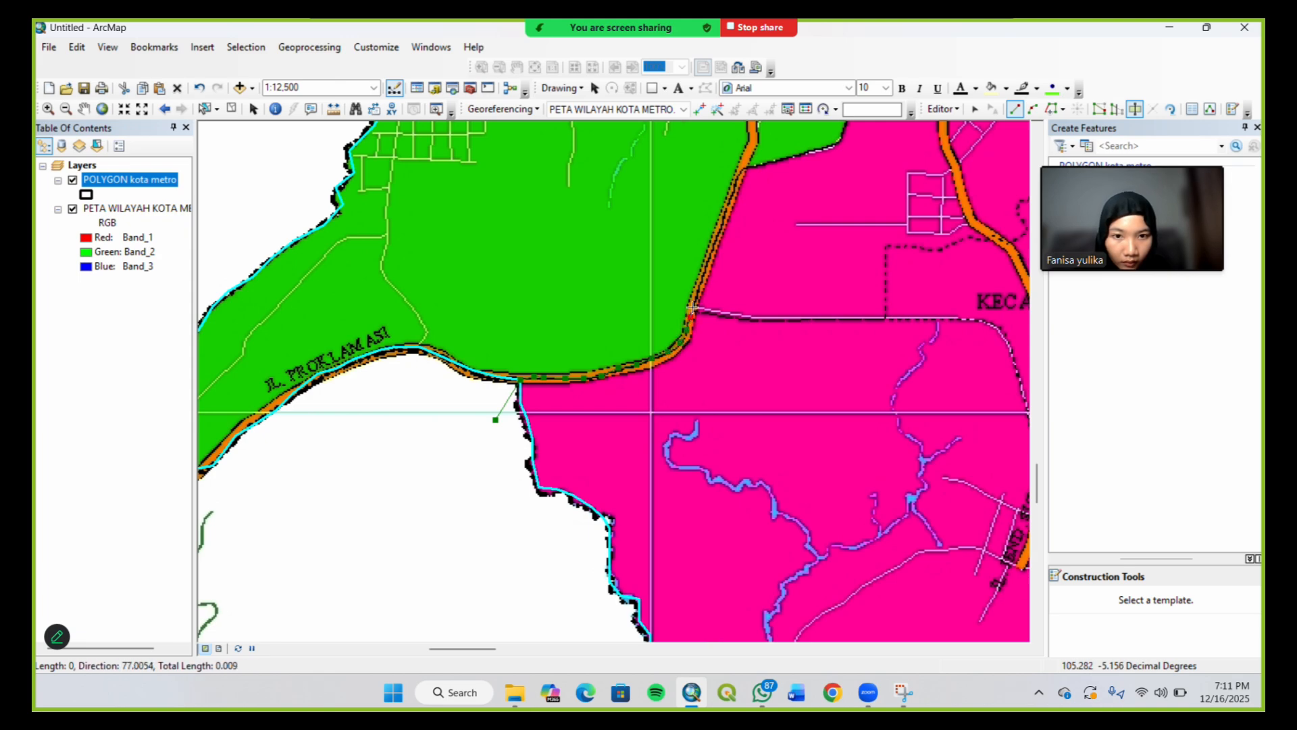
{"action": "left_click", "coordinate": [693, 306]}
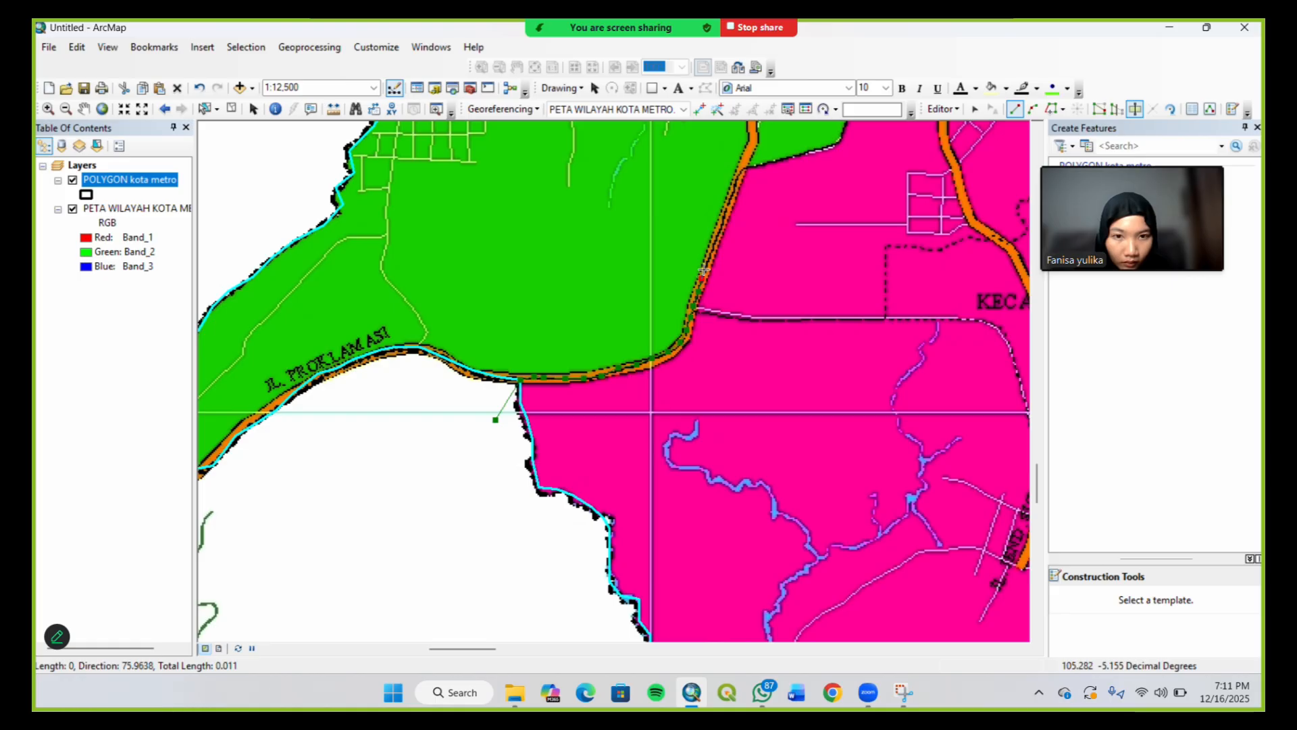
{"action": "left_click", "coordinate": [706, 267]}
{"action": "left_click", "coordinate": [712, 247]}
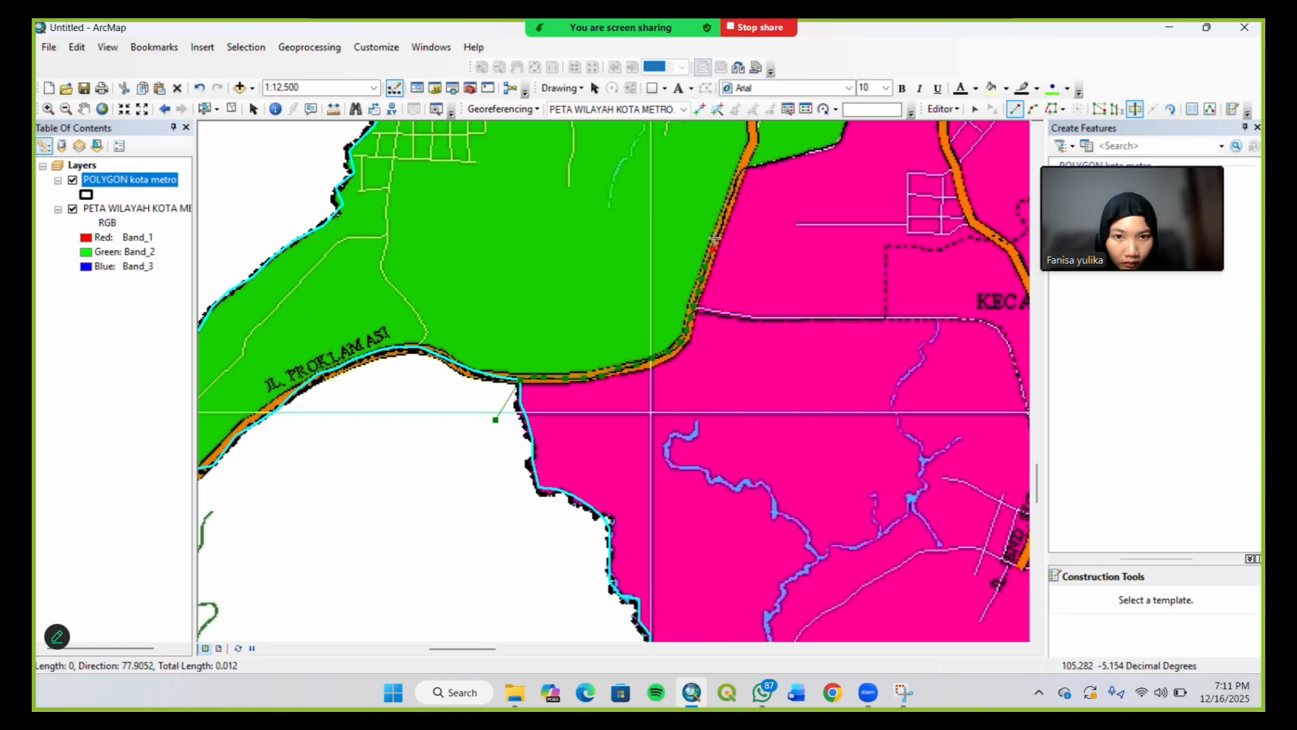
{"action": "left_click", "coordinate": [723, 219]}
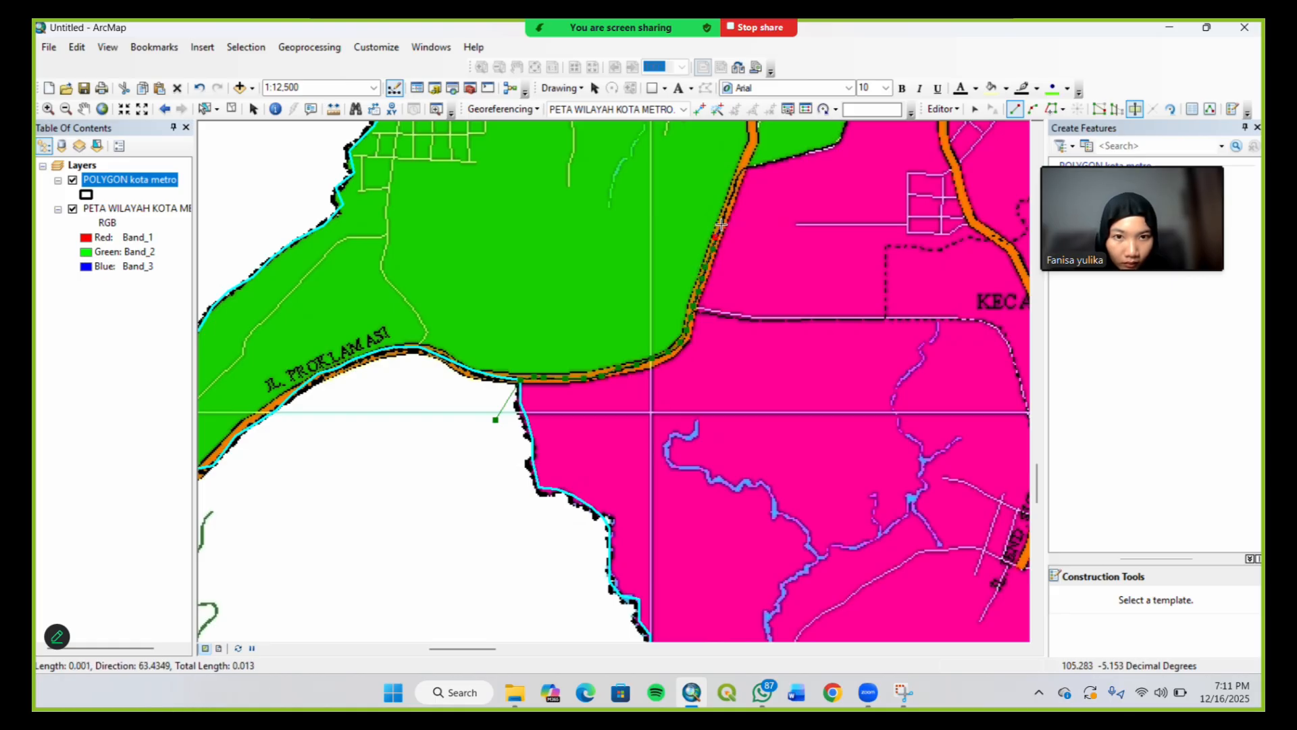
{"action": "left_click", "coordinate": [733, 191]}
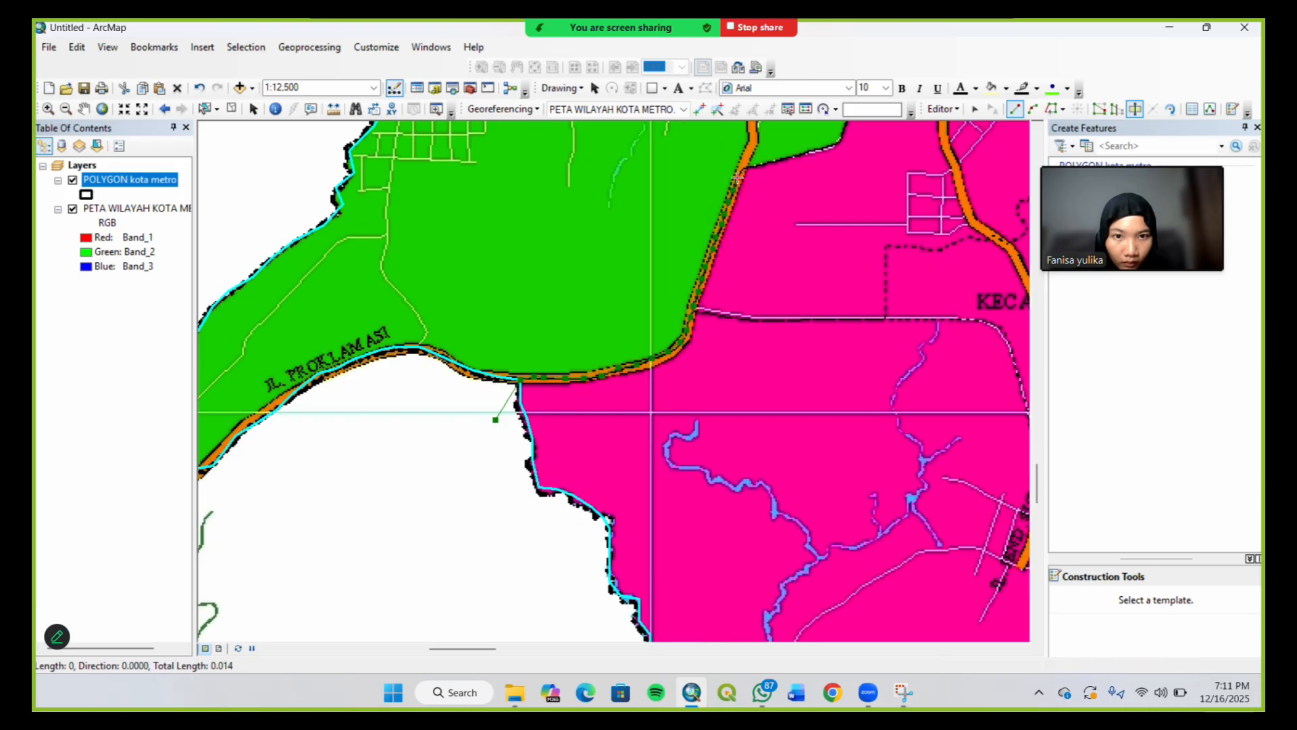
{"action": "left_click", "coordinate": [743, 168]}
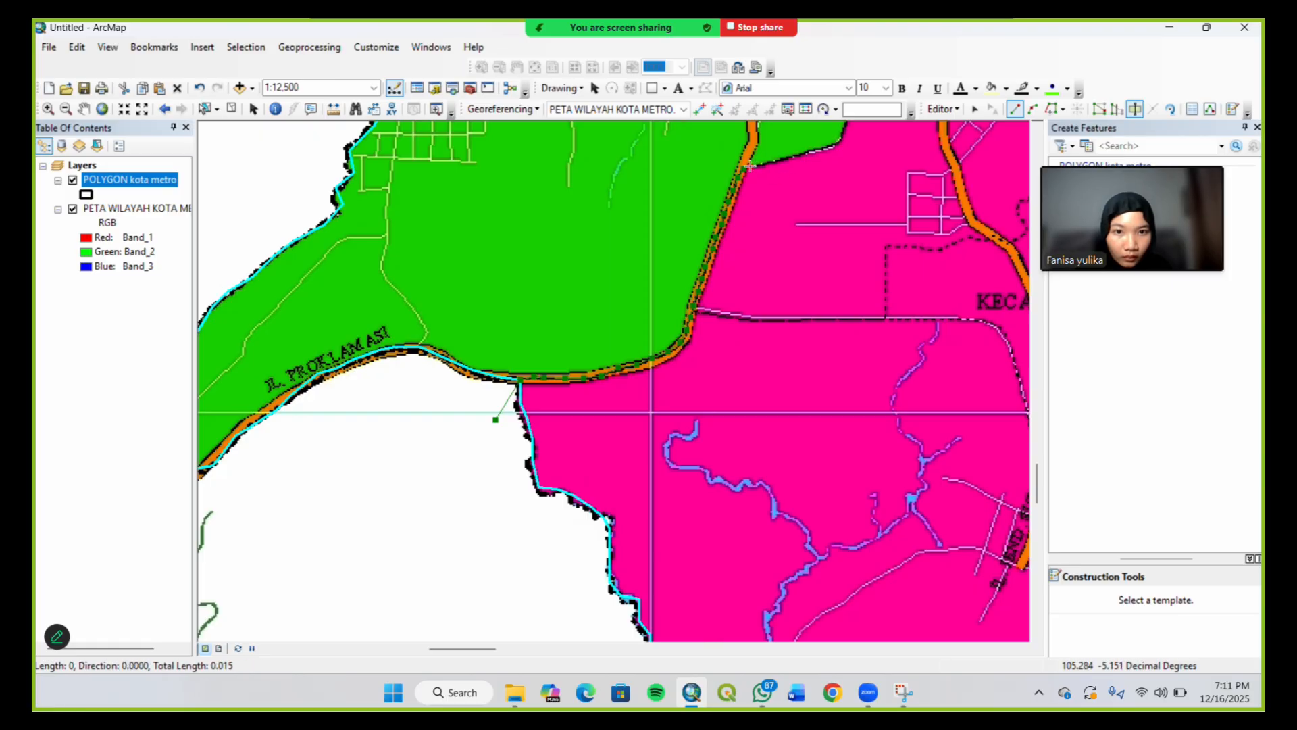
Trace the cut line east from the orange road along the green-pink boundary to the corner where the boundary turns north
{"action": "left_click", "coordinate": [760, 164]}
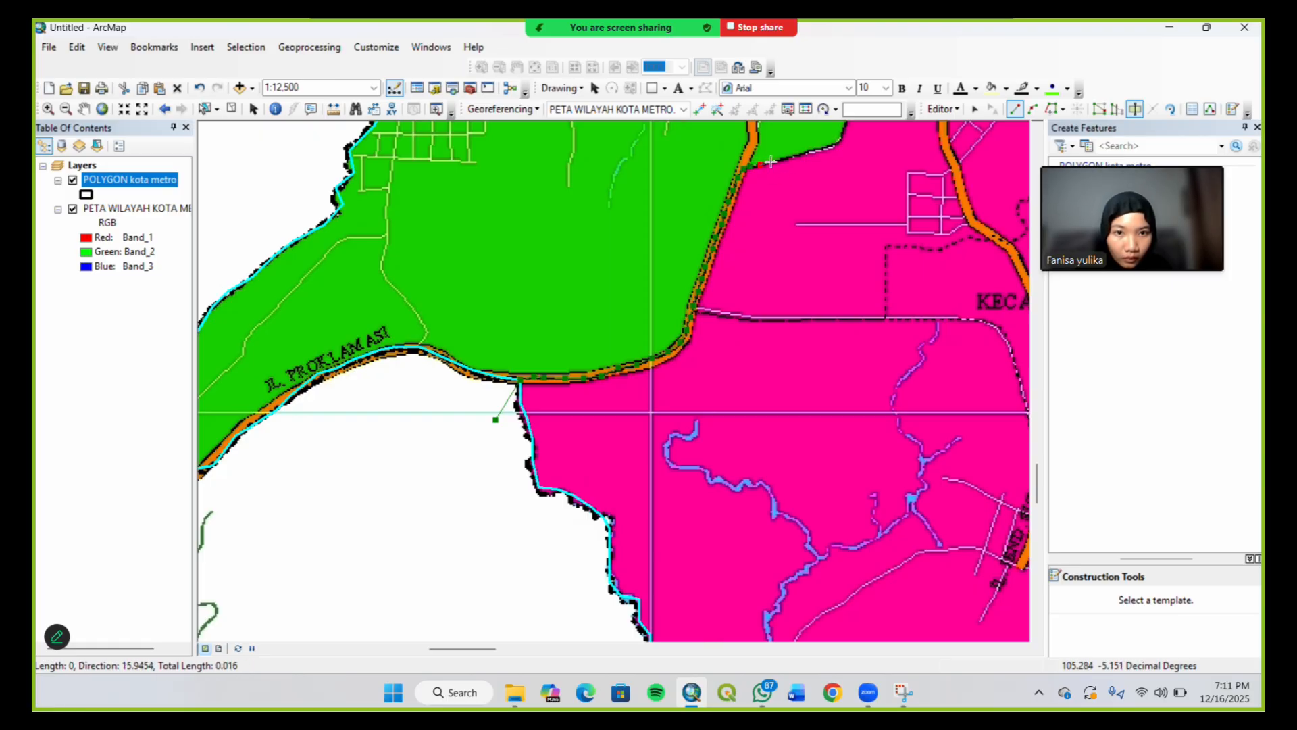
{"action": "left_click", "coordinate": [786, 158]}
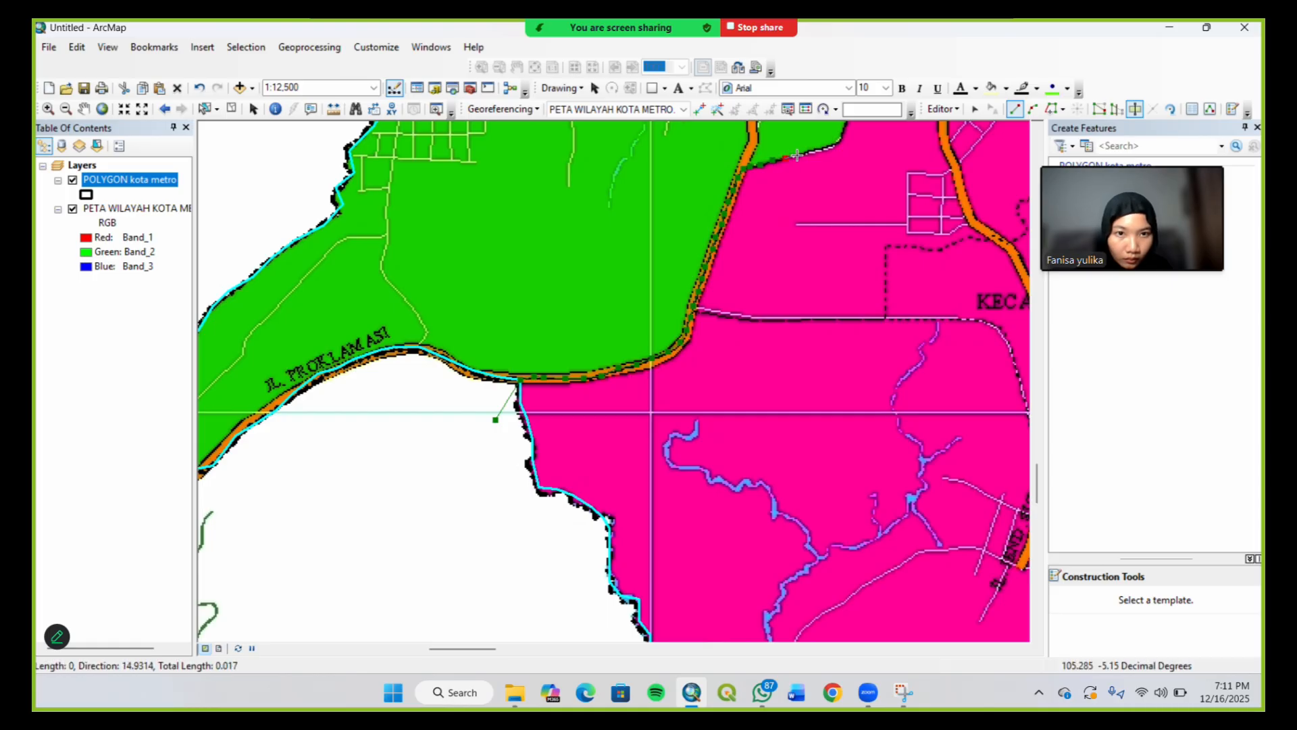
{"action": "key", "text": "Up"}
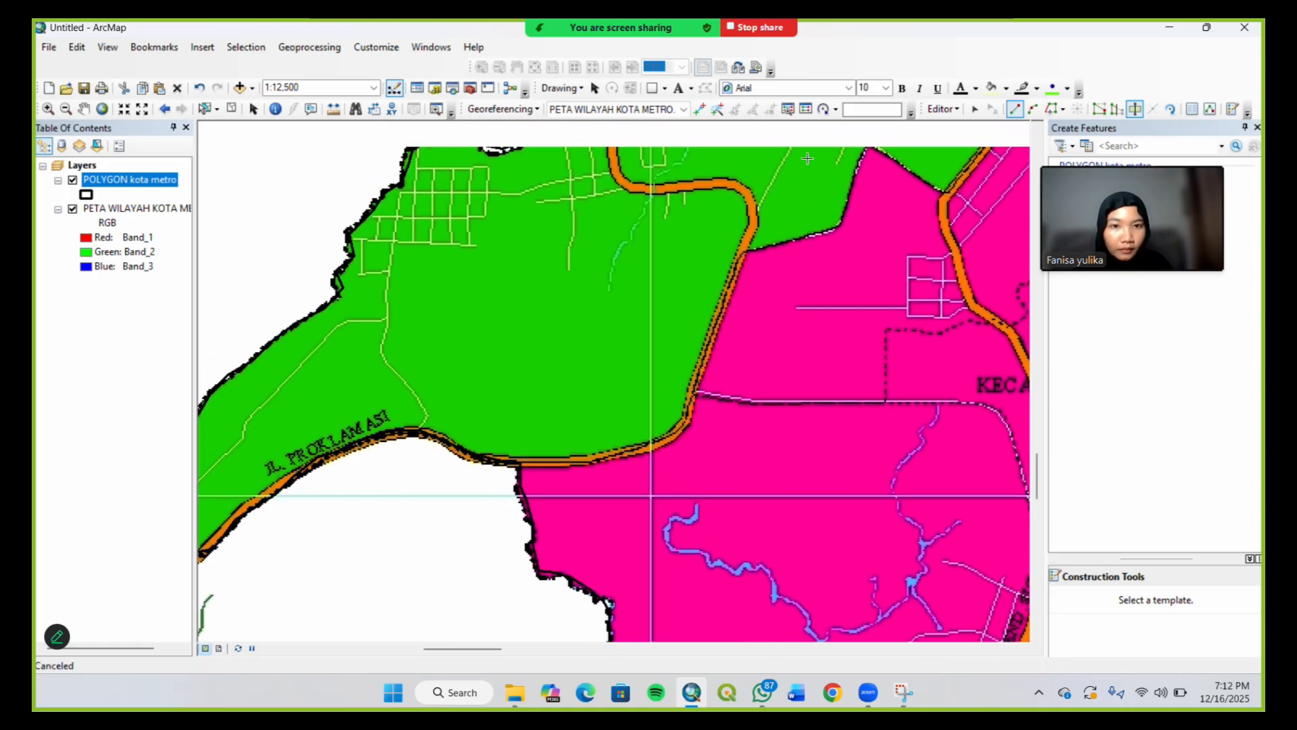
{"action": "key", "text": "Up"}
{"action": "key", "text": "Right"}
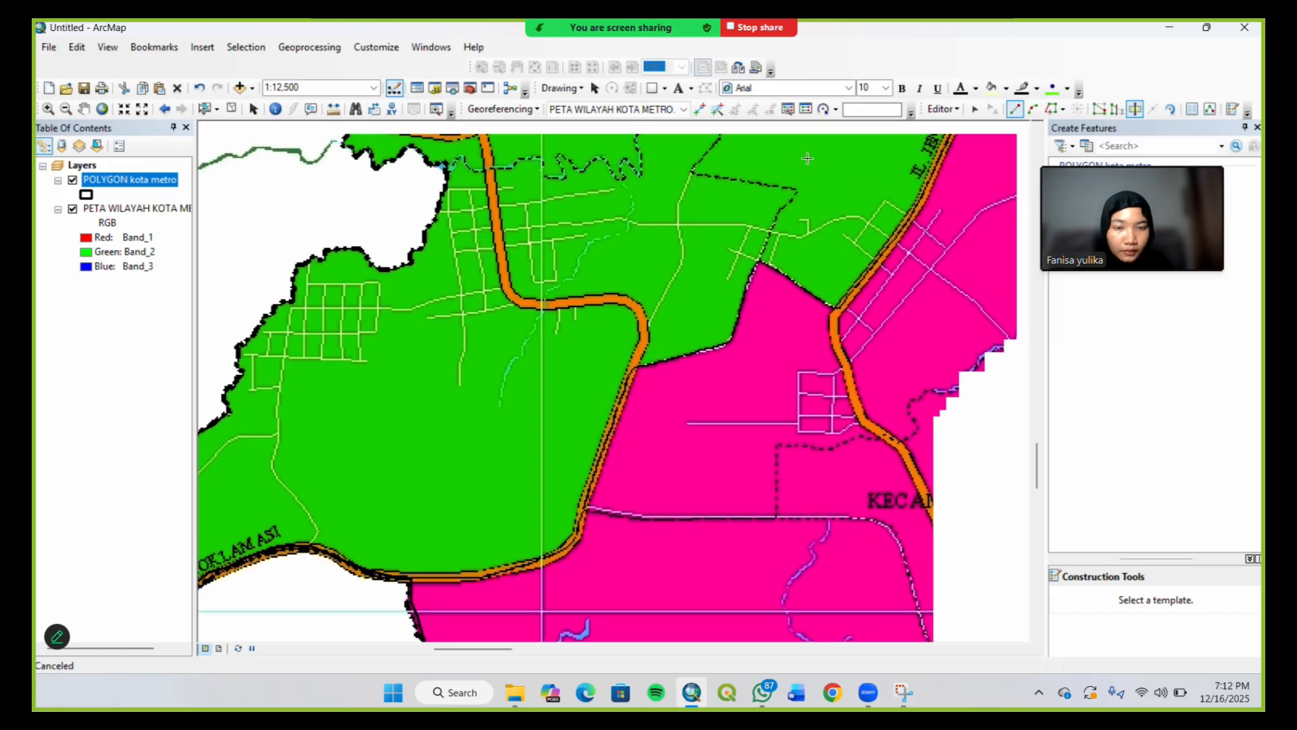
{"action": "key", "text": "Up"}
{"action": "key", "text": "Right"}
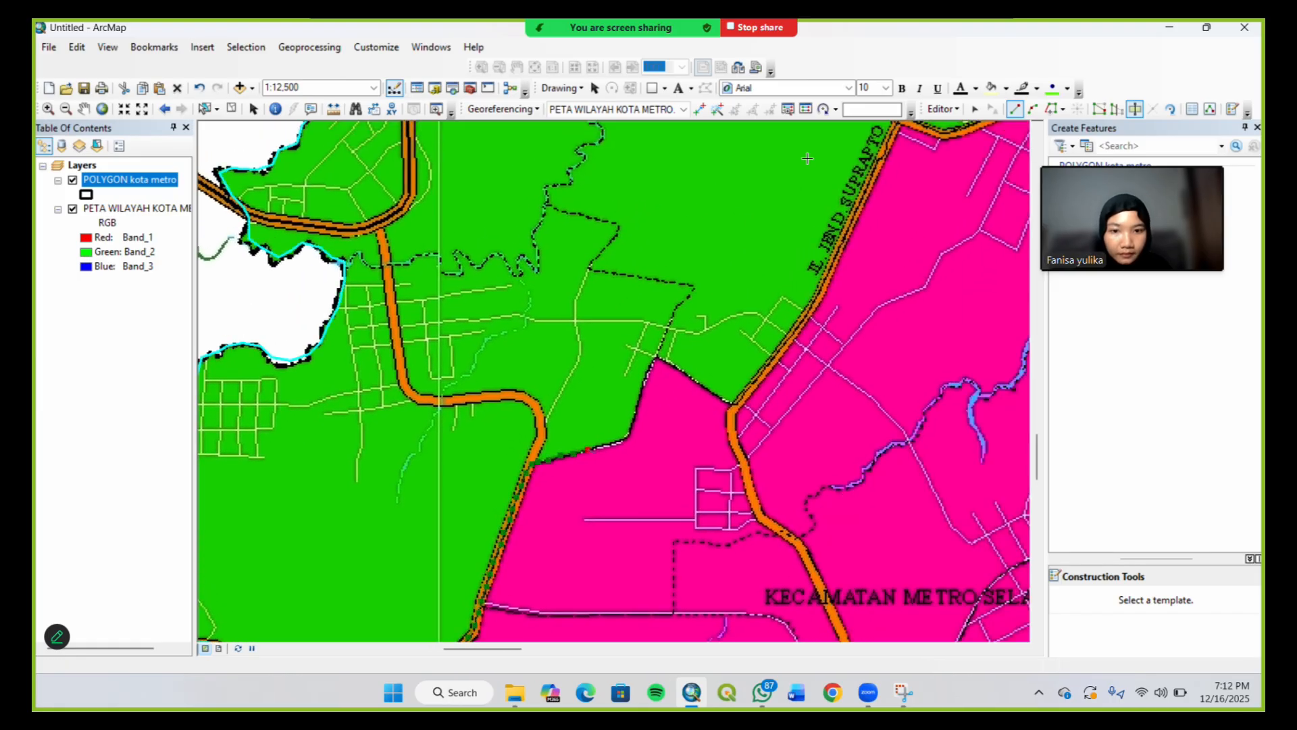
{"action": "left_click", "coordinate": [622, 437]}
Trace the cut line north to the boundary's peak and southeast down to the orange road at Jl. Jend Suprapto's southern end
{"action": "left_click", "coordinate": [629, 425]}
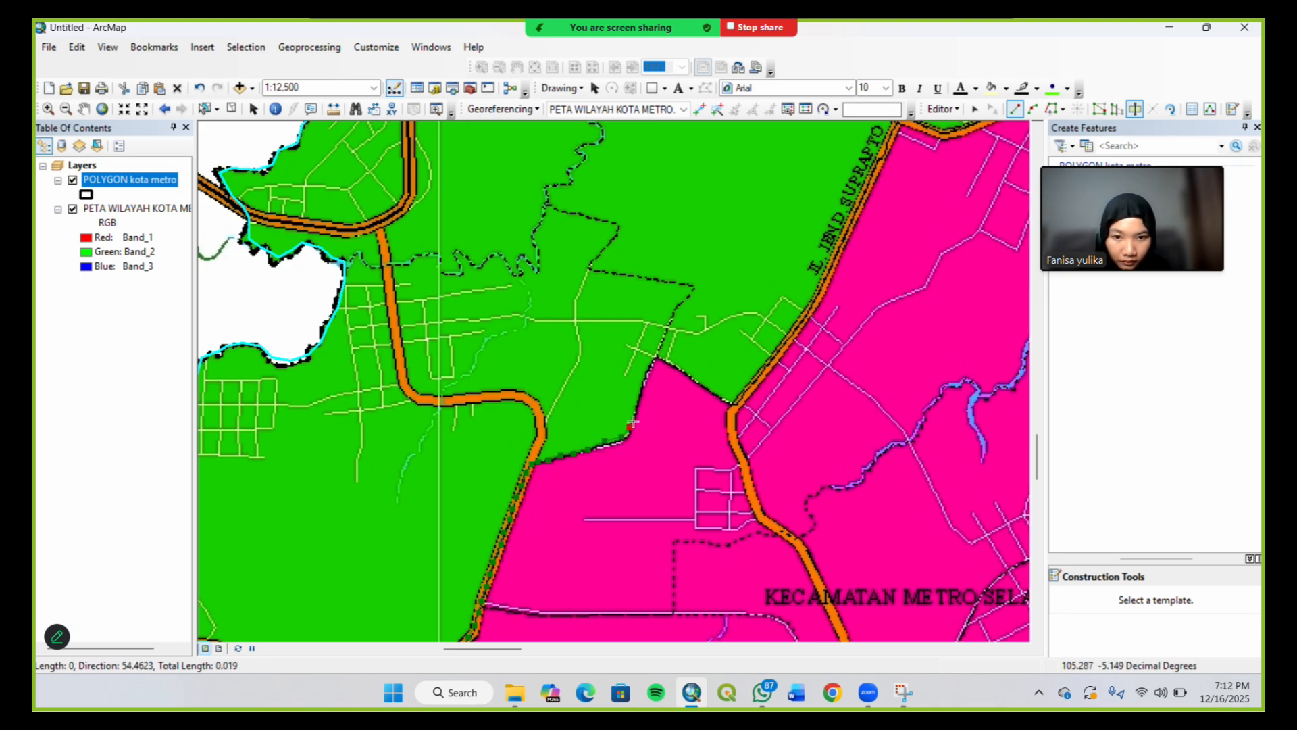
{"action": "left_click", "coordinate": [636, 405]}
{"action": "left_click", "coordinate": [648, 368]}
{"action": "left_click", "coordinate": [657, 357]}
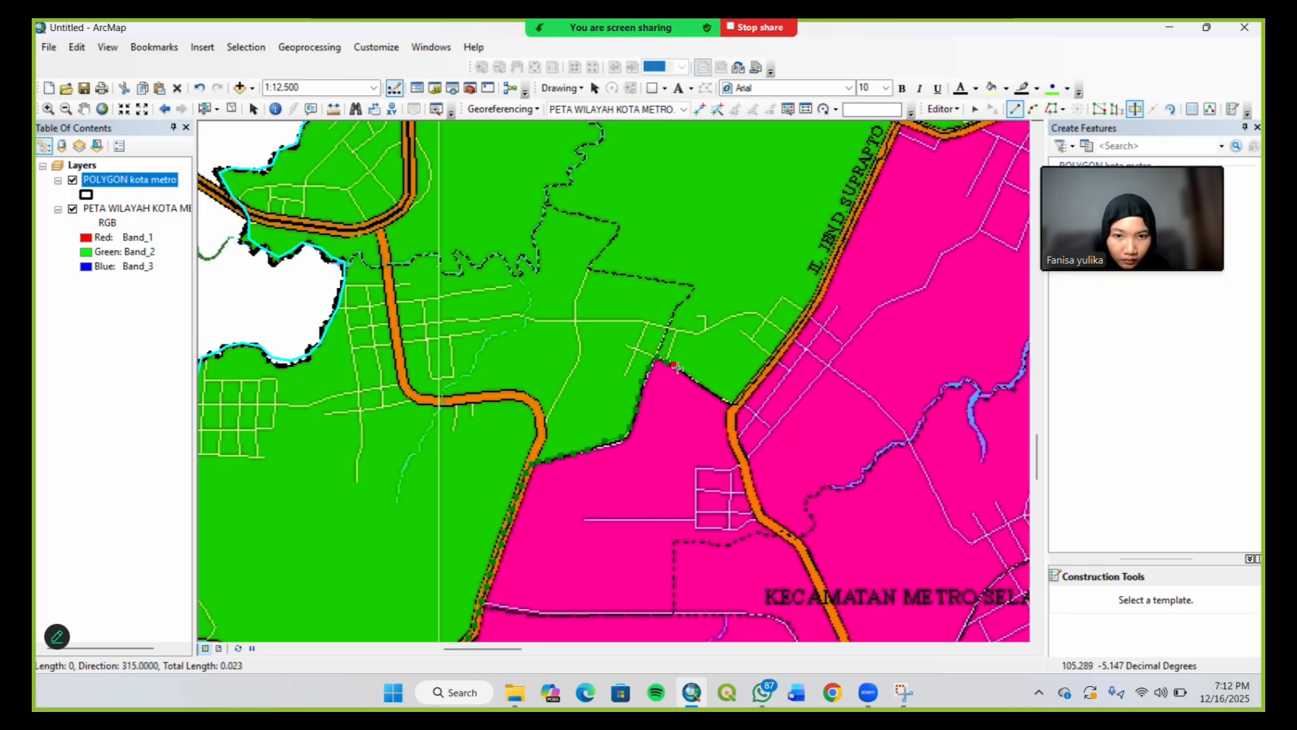
{"action": "left_click", "coordinate": [714, 393]}
{"action": "left_click", "coordinate": [728, 402]}
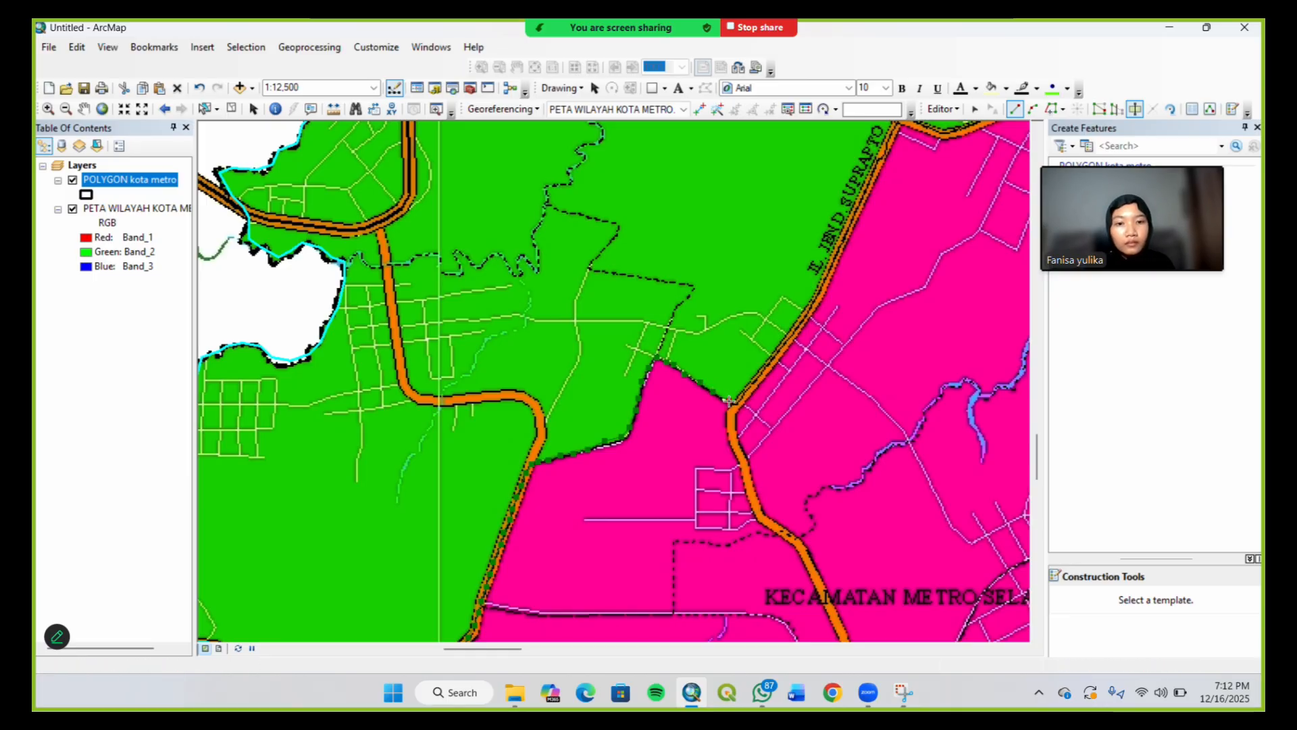
Trace the cut line northeast along Jl. Jend Suprapto between the green and pink districts, up to beside the street label
{"action": "left_click", "coordinate": [736, 400]}
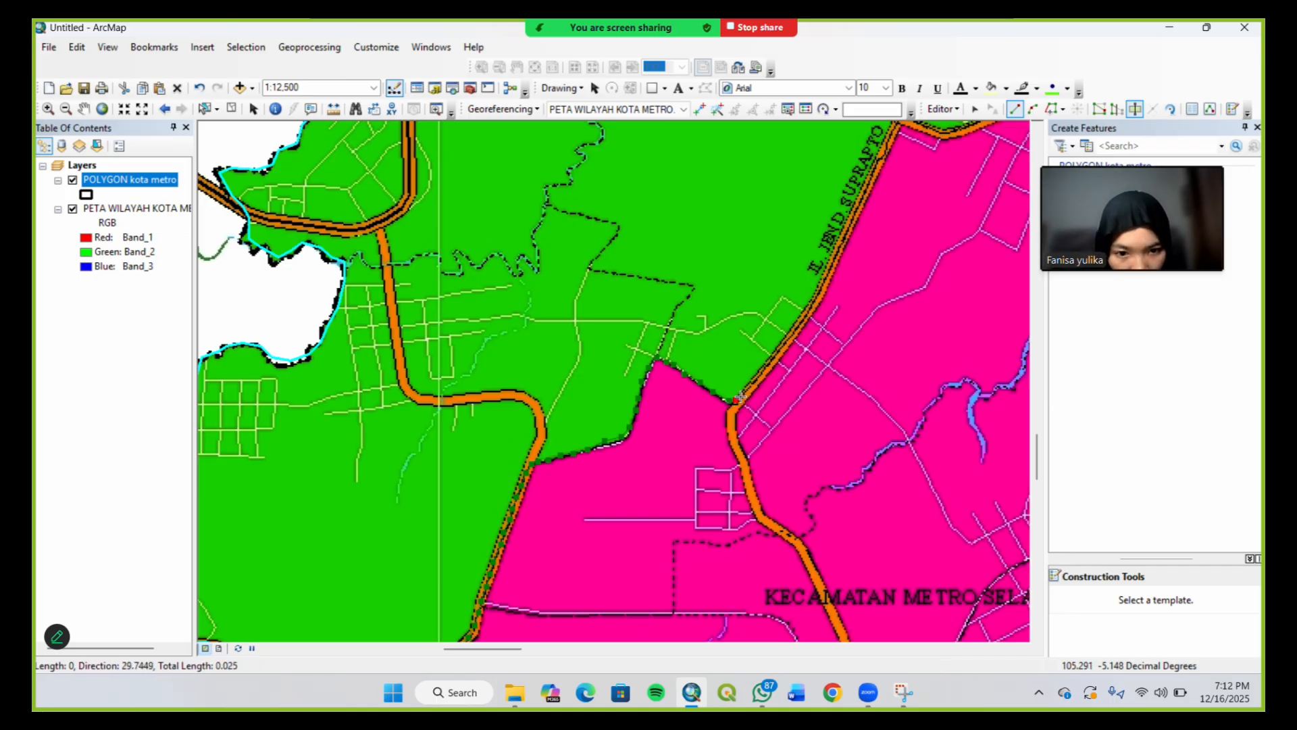
{"action": "left_click", "coordinate": [741, 397]}
{"action": "left_click", "coordinate": [751, 384]}
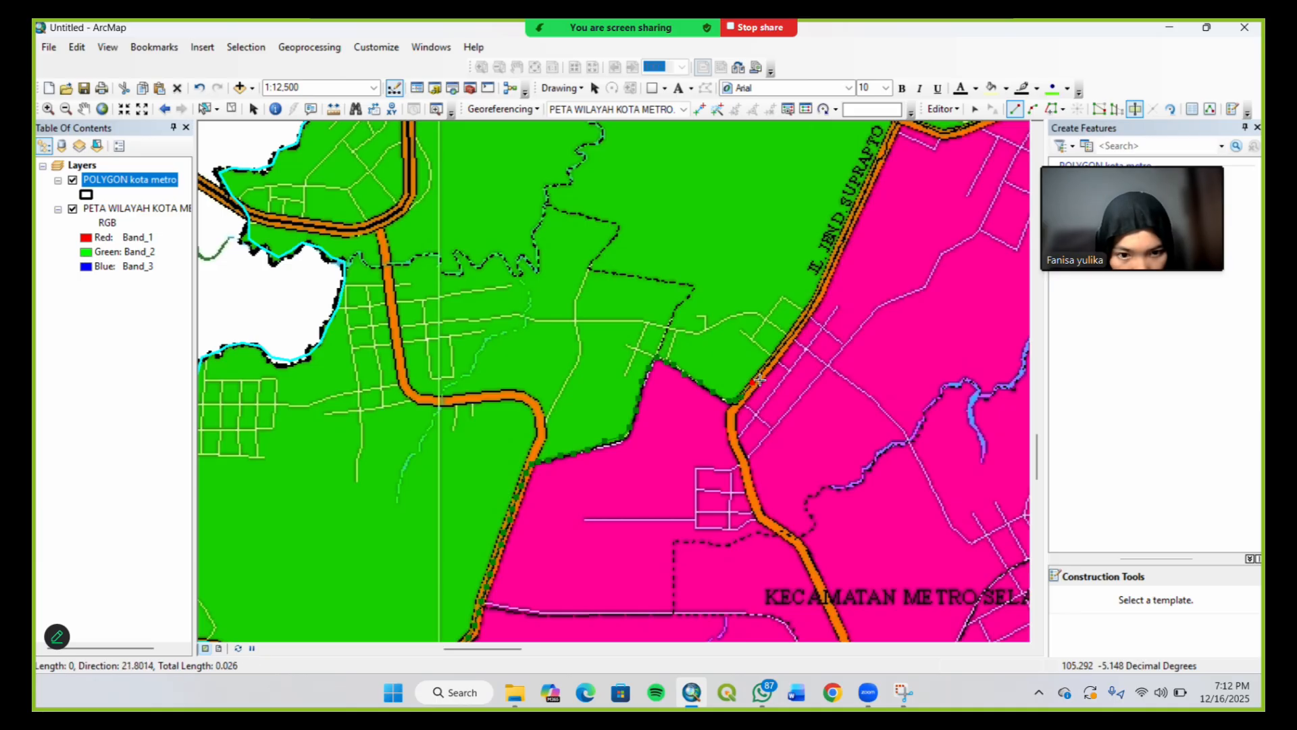
{"action": "left_click", "coordinate": [768, 366]}
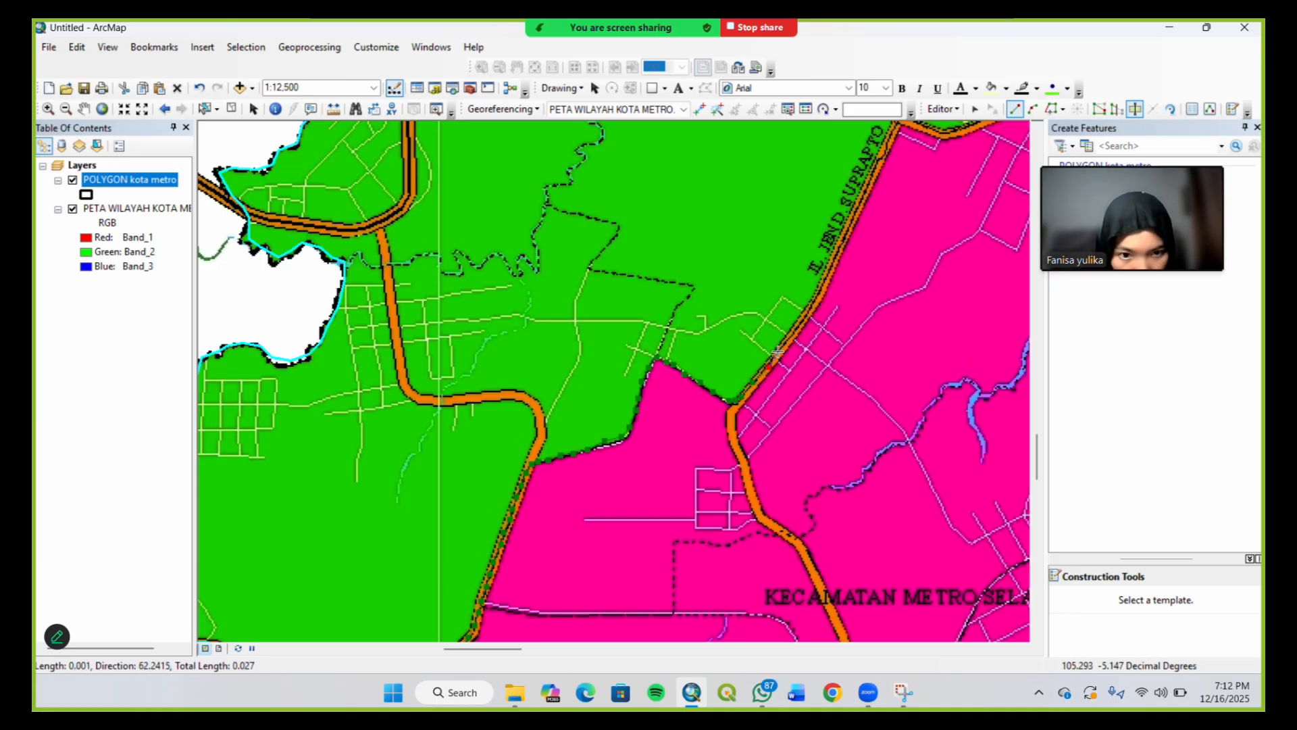
{"action": "left_click", "coordinate": [789, 335]}
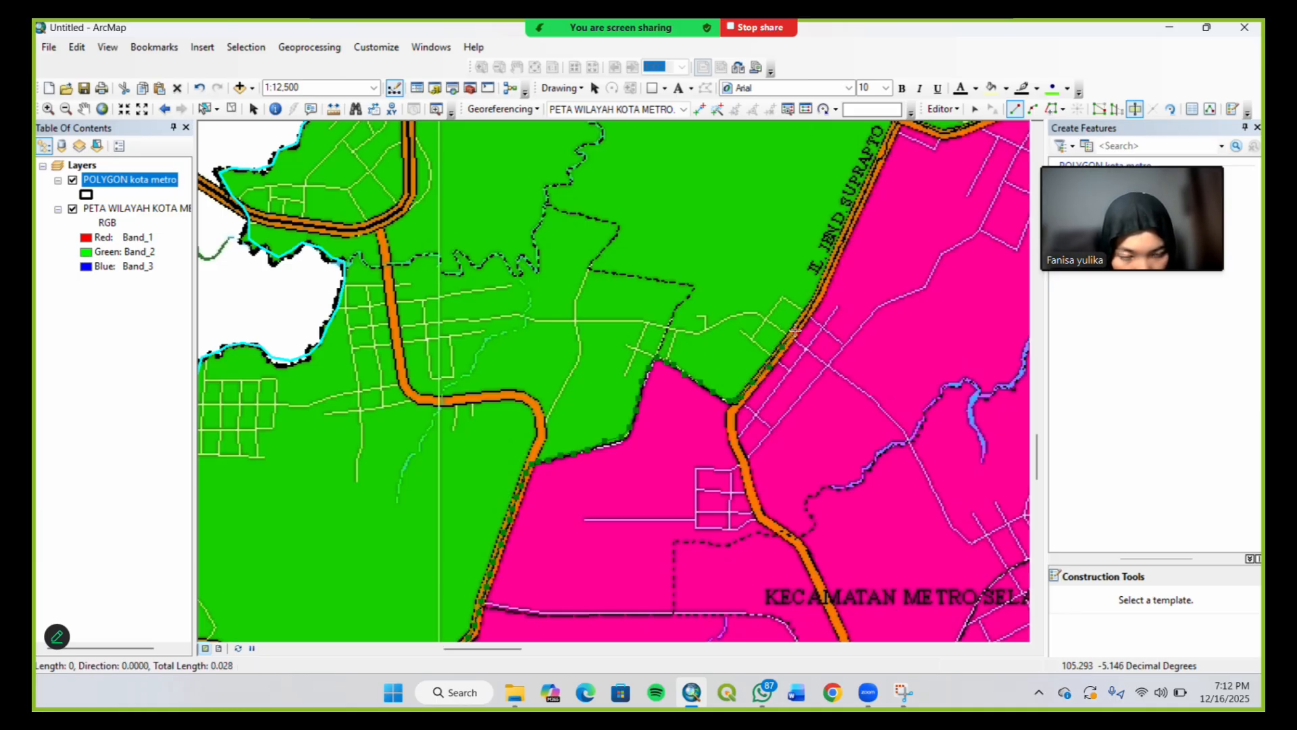
{"action": "left_click", "coordinate": [807, 312]}
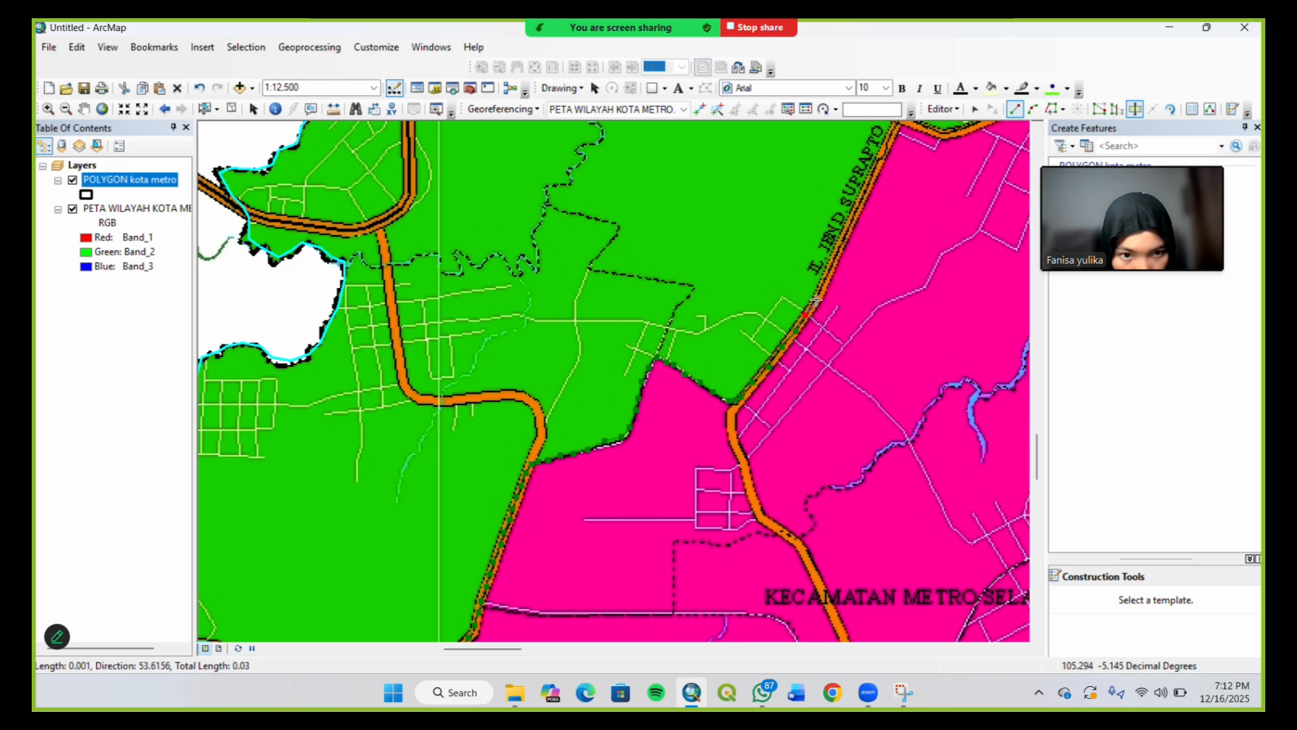
{"action": "left_click", "coordinate": [815, 299]}
{"action": "left_click", "coordinate": [825, 278]}
{"action": "left_click", "coordinate": [847, 228]}
Continue the cut line along Jl. Jend Suprapto up to its junction with Jl. Yos Sudarso
{"action": "key", "text": "Up"}
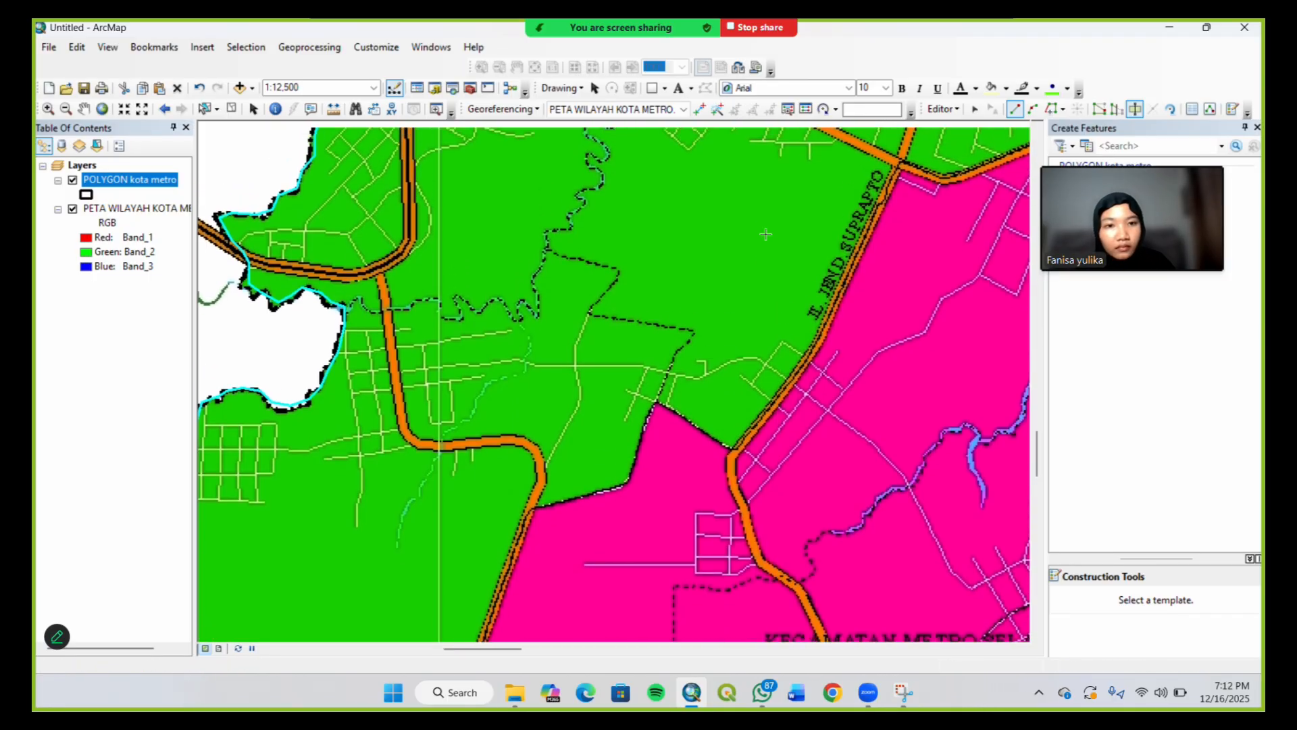
{"action": "key", "text": "Right"}
{"action": "key", "text": "Up"}
{"action": "key", "text": "Right"}
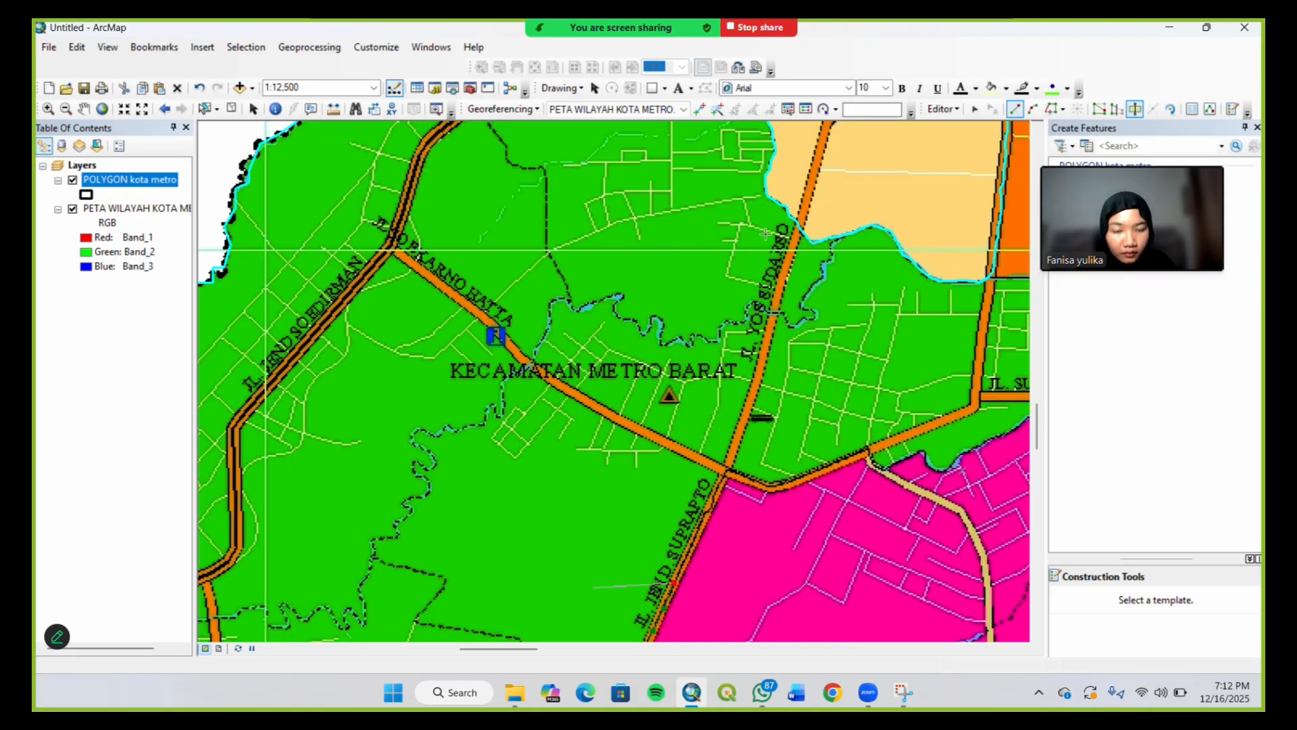
{"action": "left_click", "coordinate": [696, 532]}
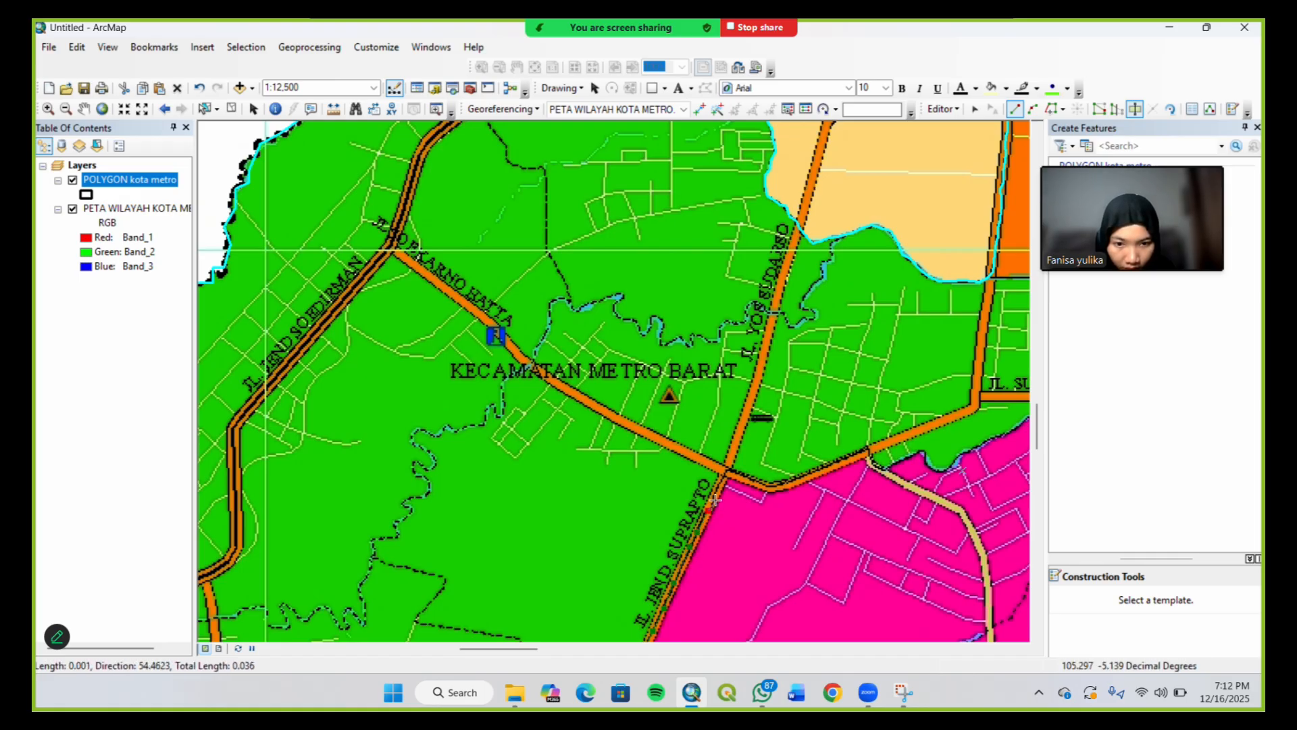
{"action": "left_click", "coordinate": [722, 477]}
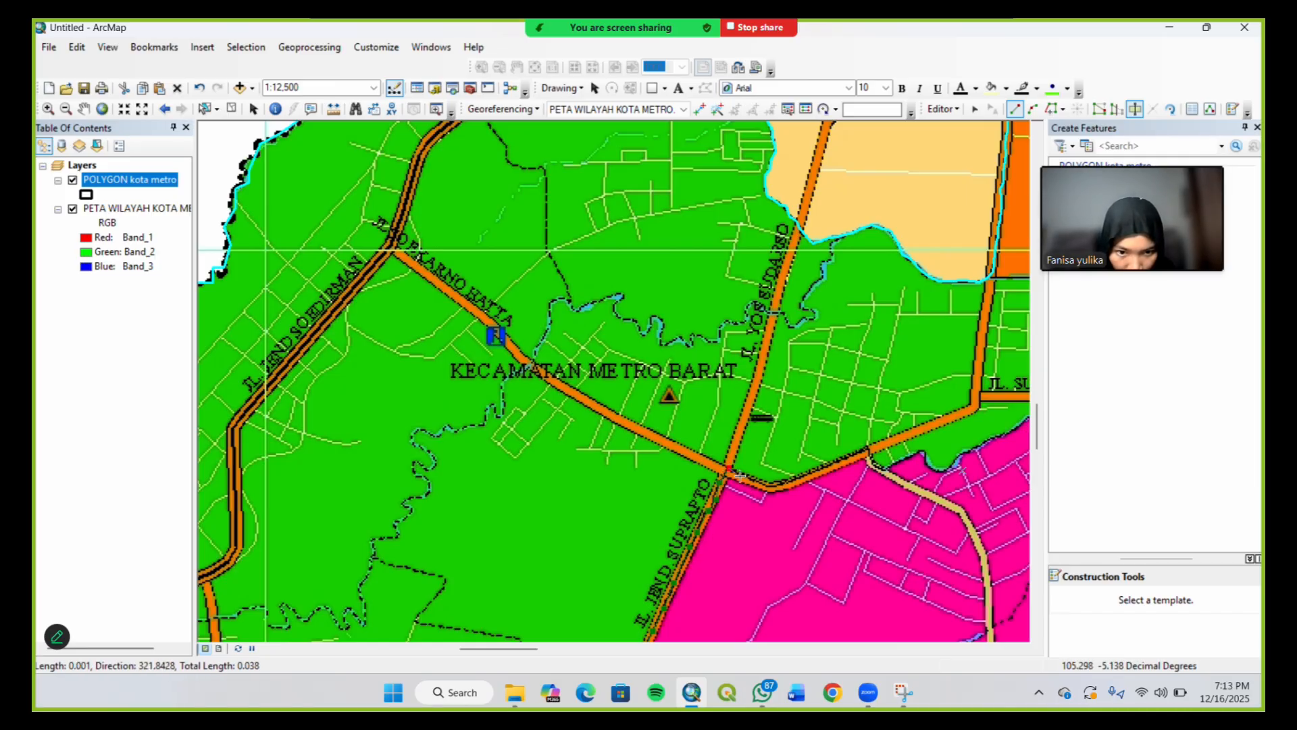
Trace the cut line east from the junction along the curved orange road towards the start of the tan road
{"action": "left_click", "coordinate": [741, 473]}
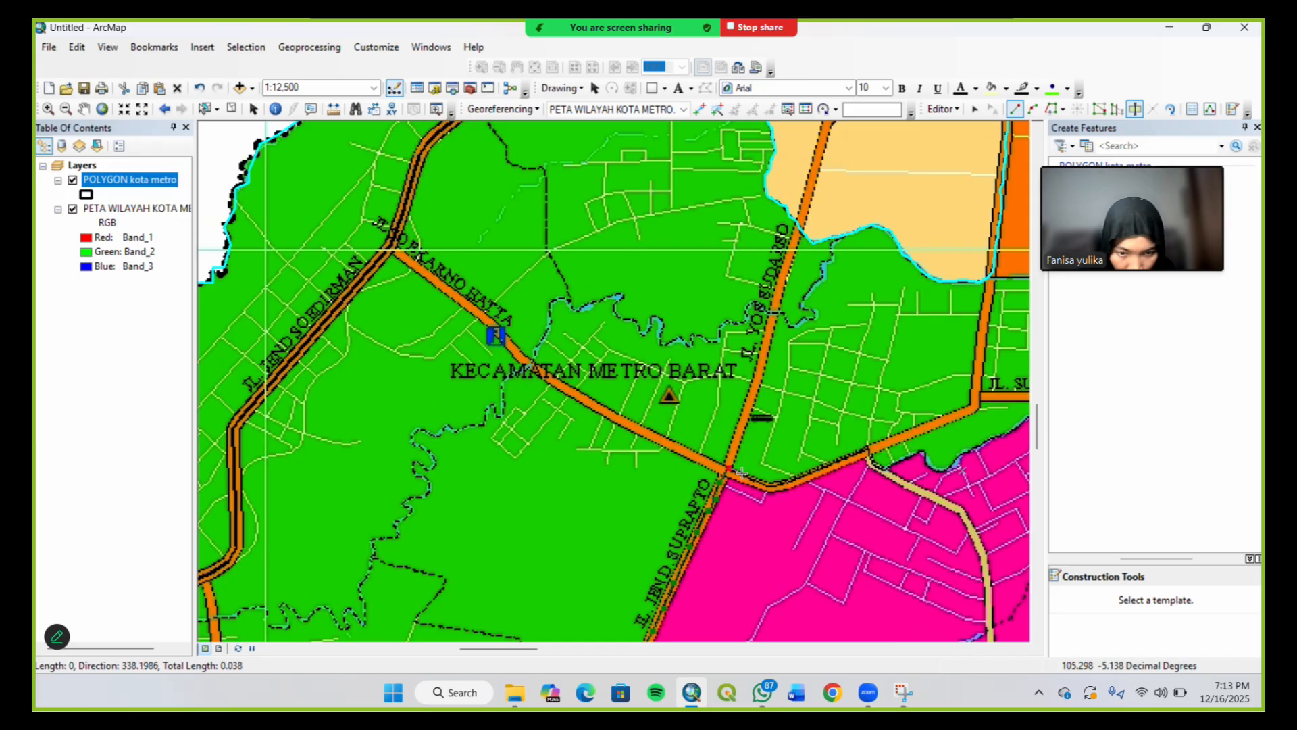
{"action": "left_click", "coordinate": [763, 481]}
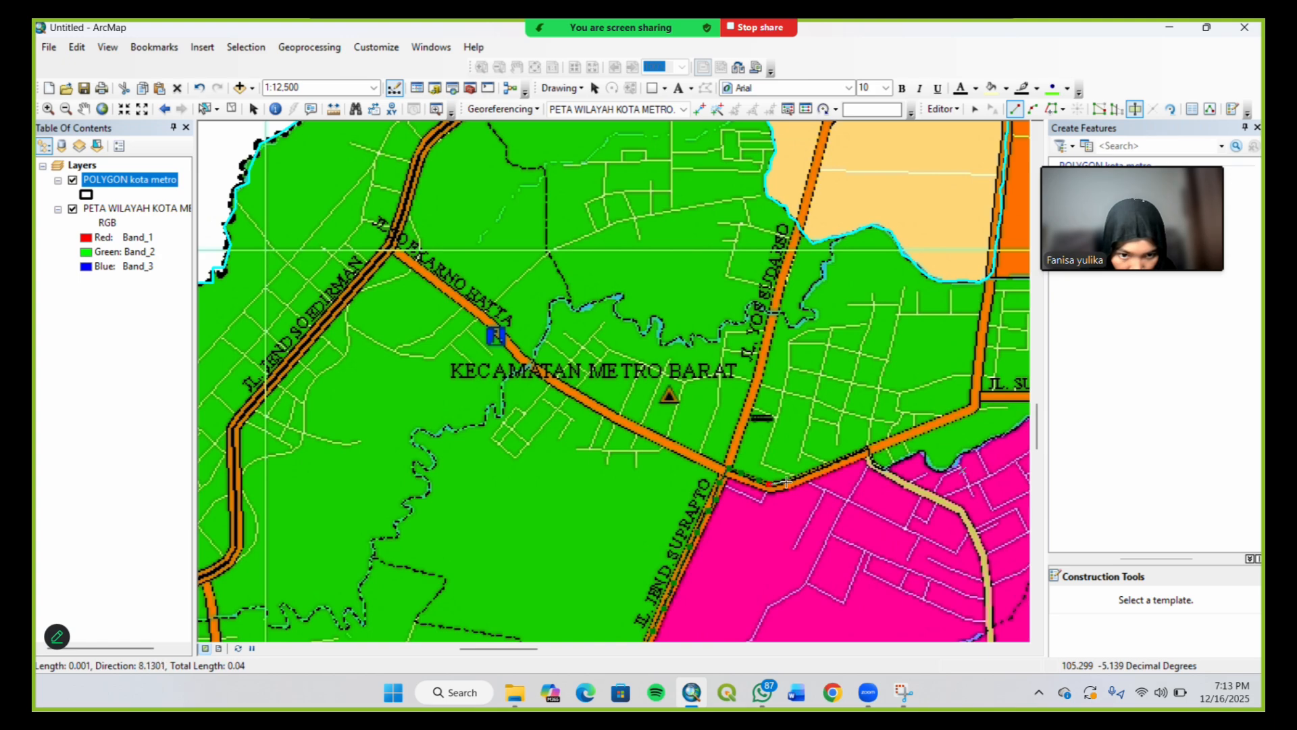
{"action": "left_click", "coordinate": [787, 480]}
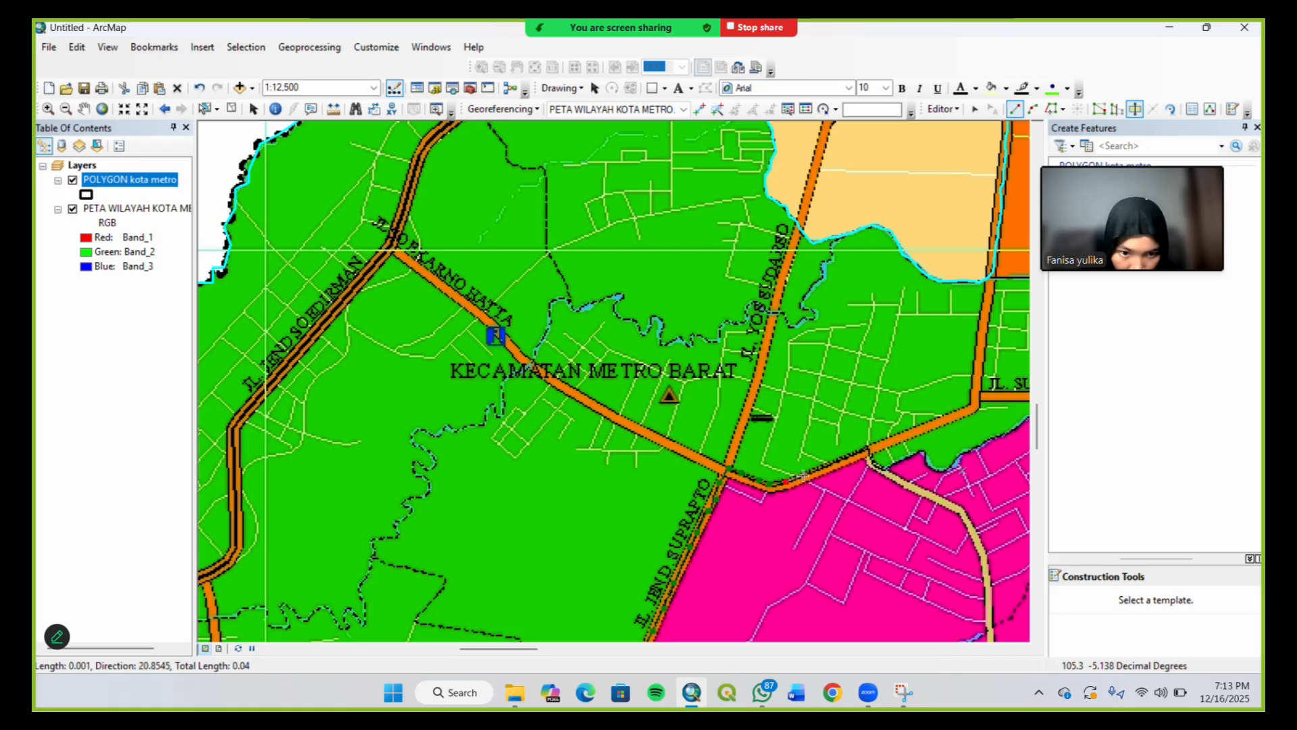
{"action": "left_click", "coordinate": [803, 474]}
{"action": "left_click", "coordinate": [829, 464]}
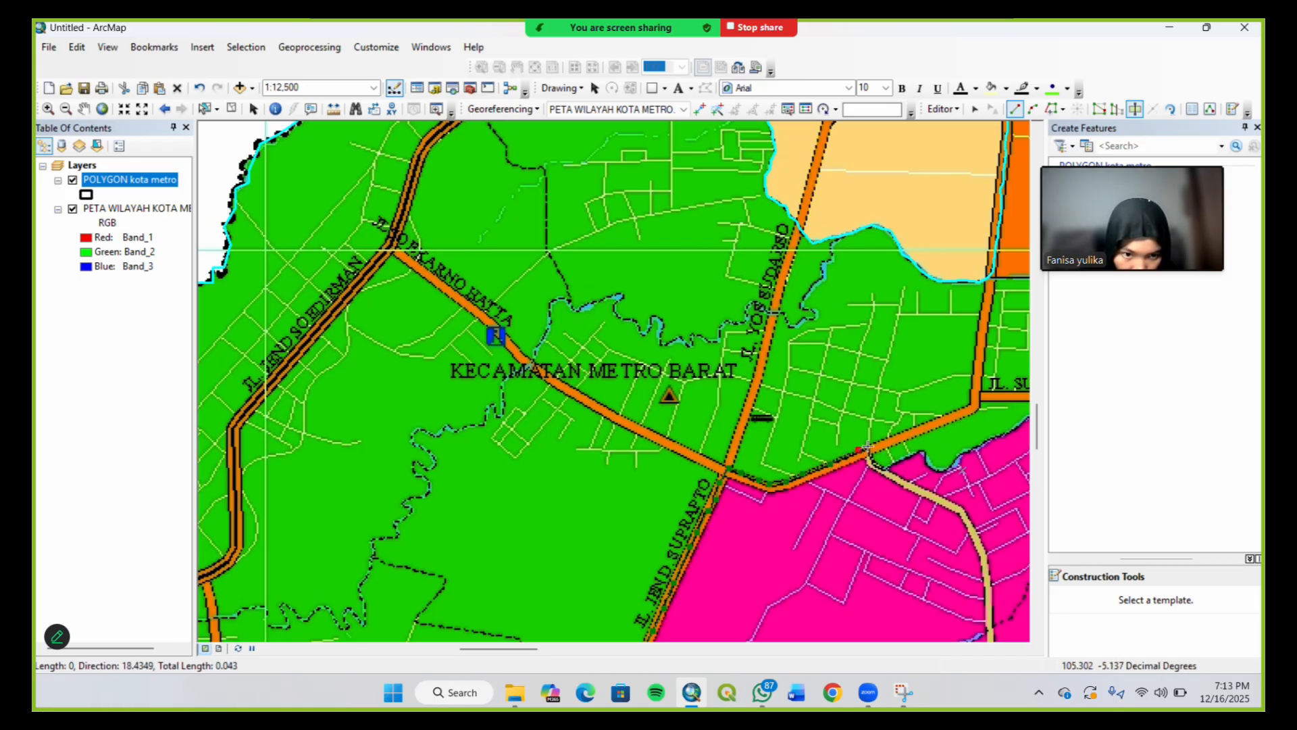
Trace the cut line off the orange road and east along the green-pink boundary through its small dip, replacing one misplaced vertex
{"action": "key", "text": "Right"}
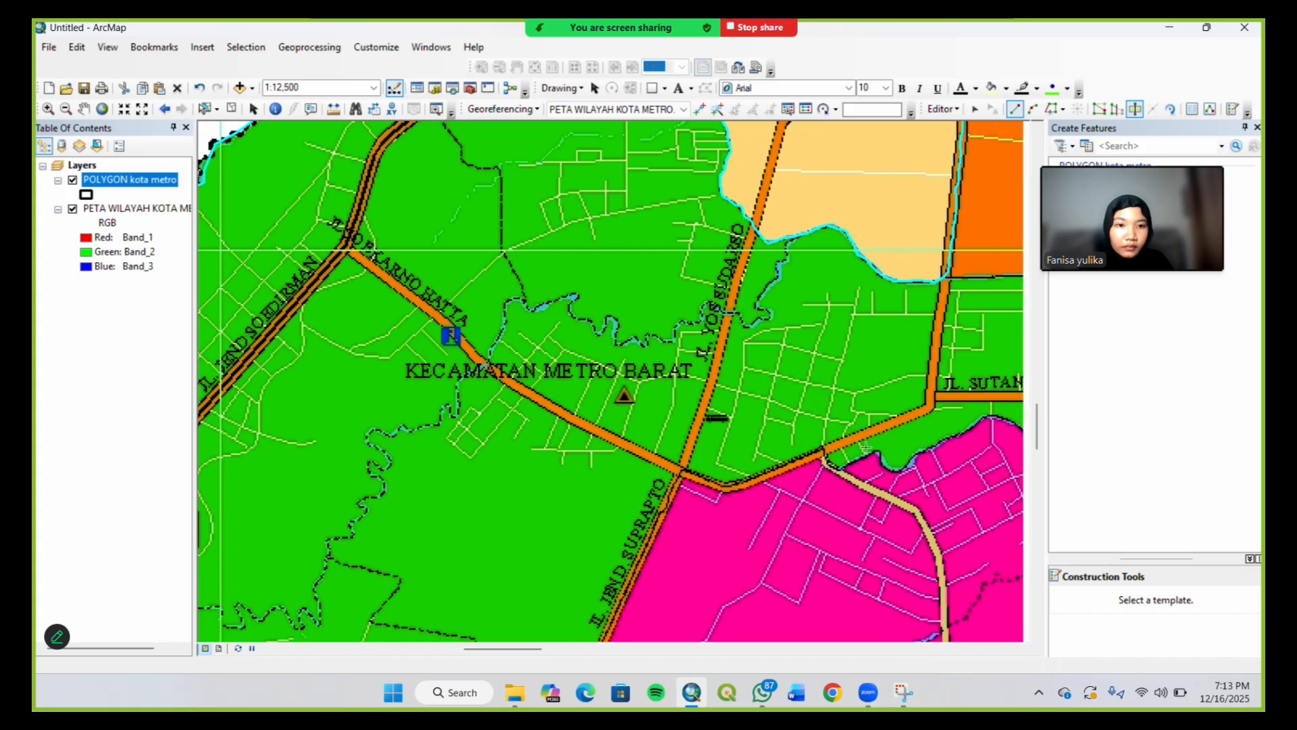
{"action": "key", "text": "Right"}
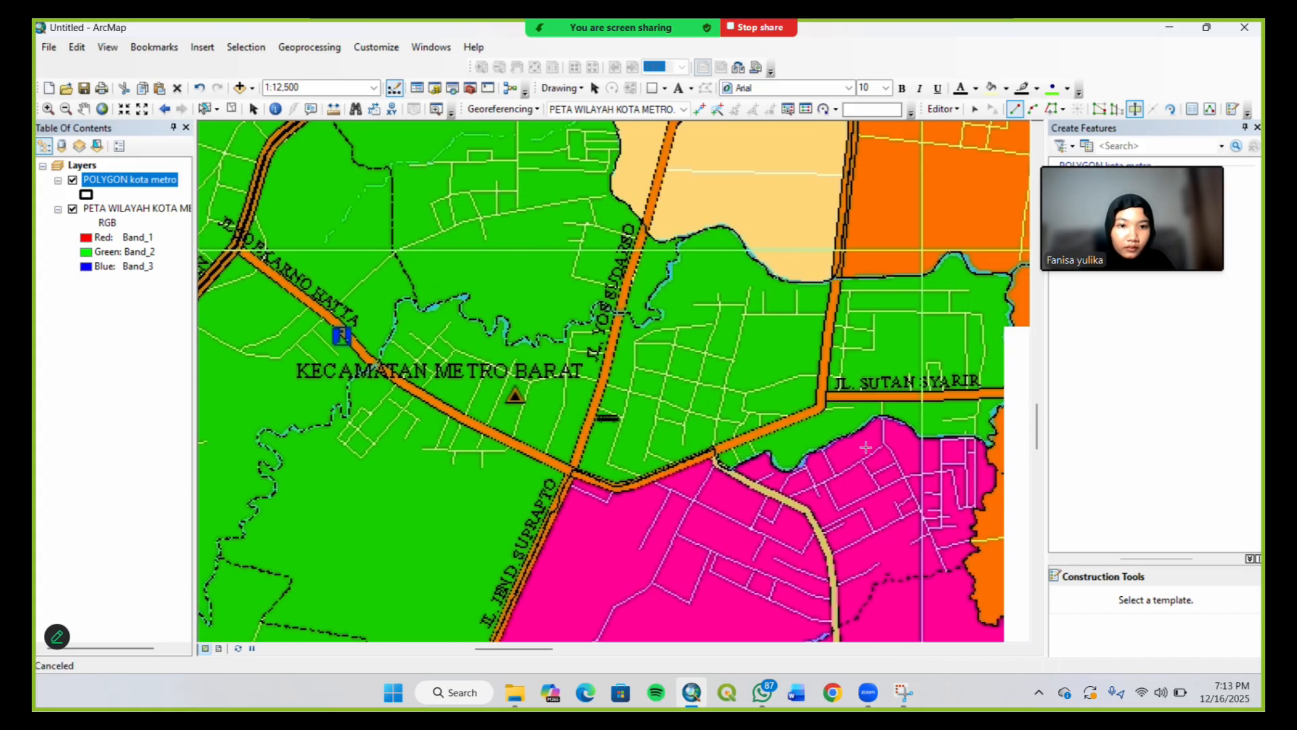
{"action": "key", "text": "Right"}
{"action": "key", "text": "Right"}
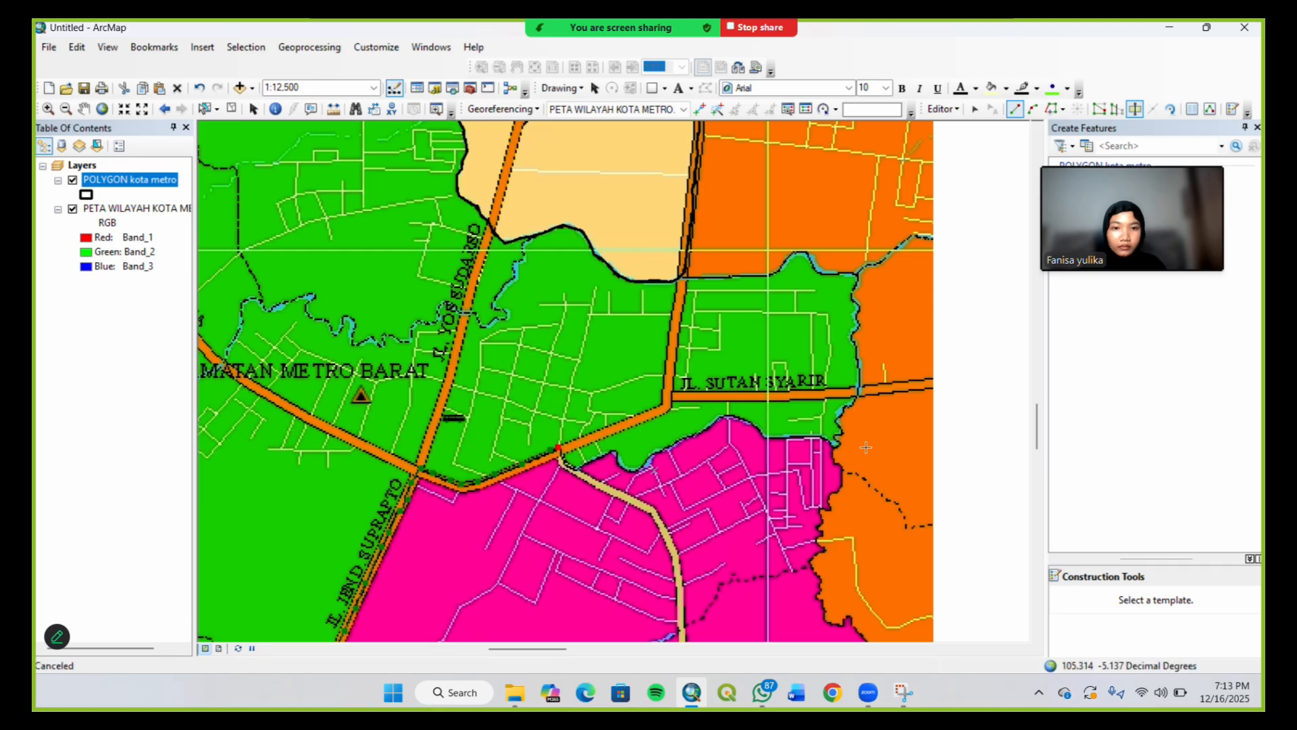
{"action": "left_click", "coordinate": [574, 467]}
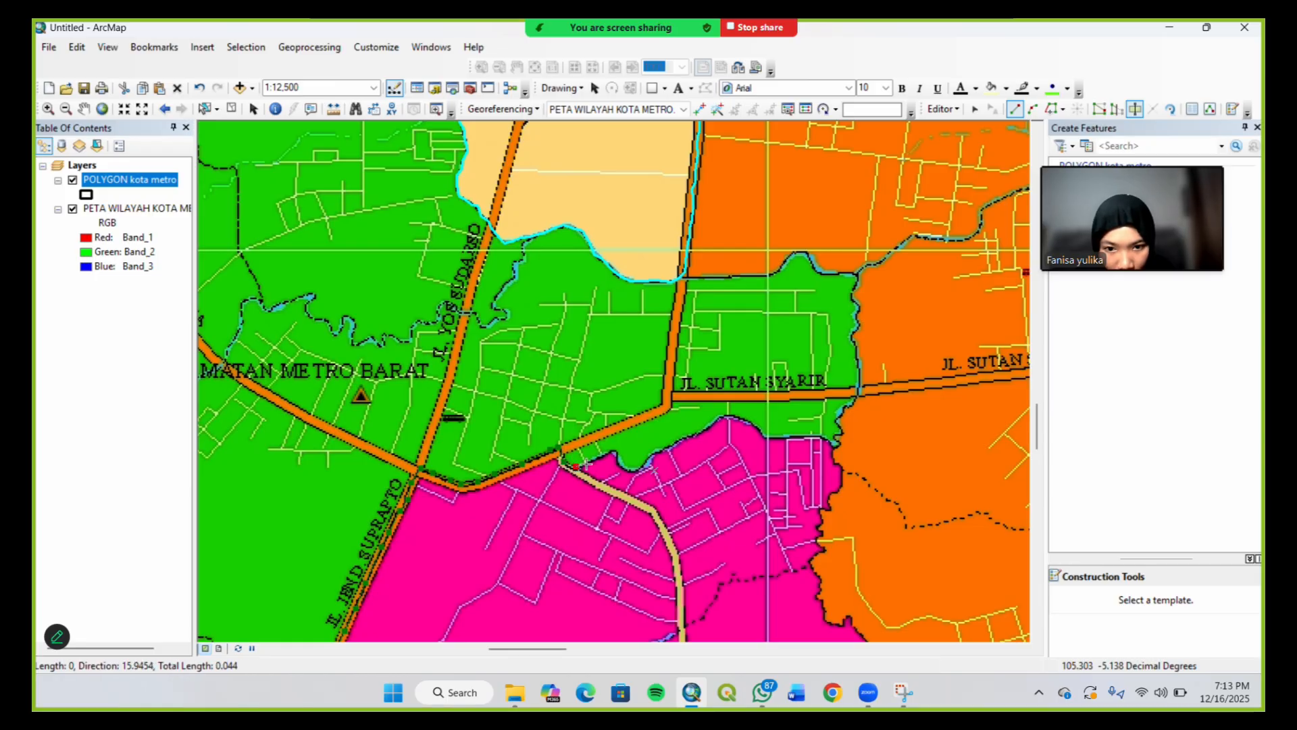
{"action": "left_click", "coordinate": [616, 455]}
{"action": "left_click", "coordinate": [625, 463]}
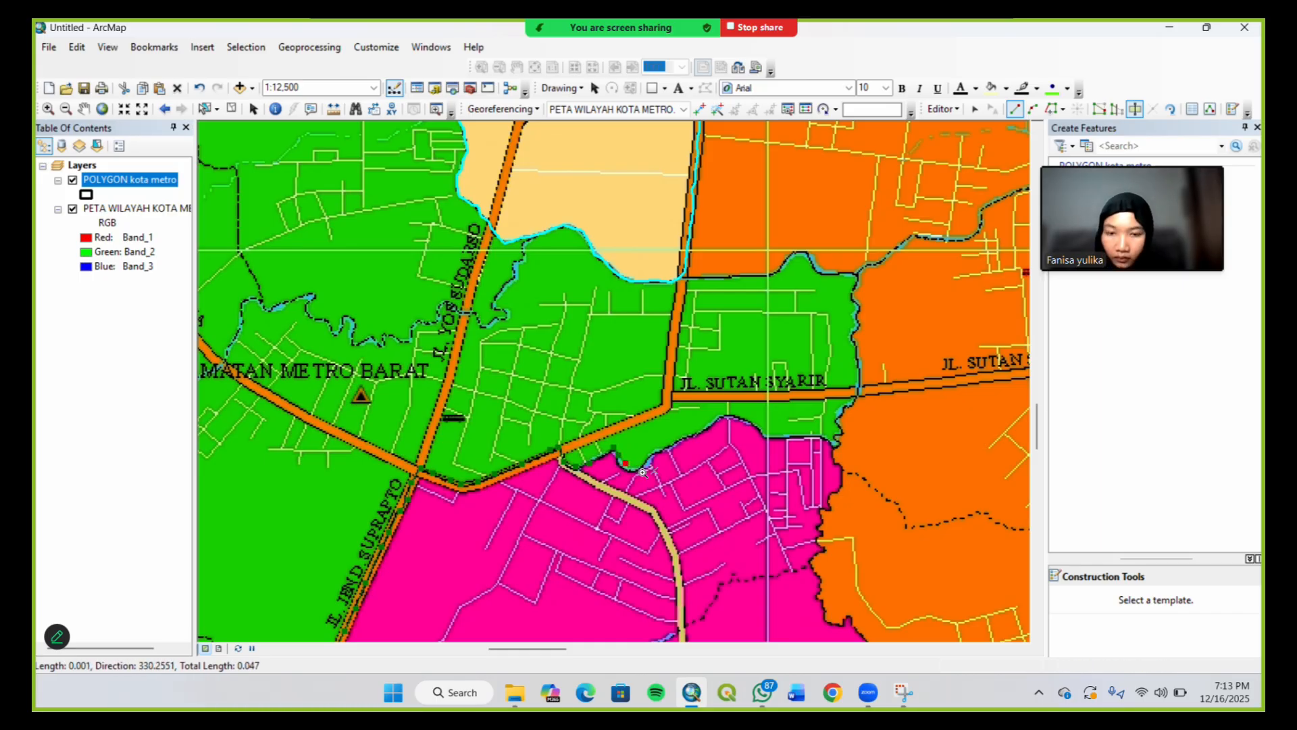
{"action": "key", "text": "ctrl+z"}
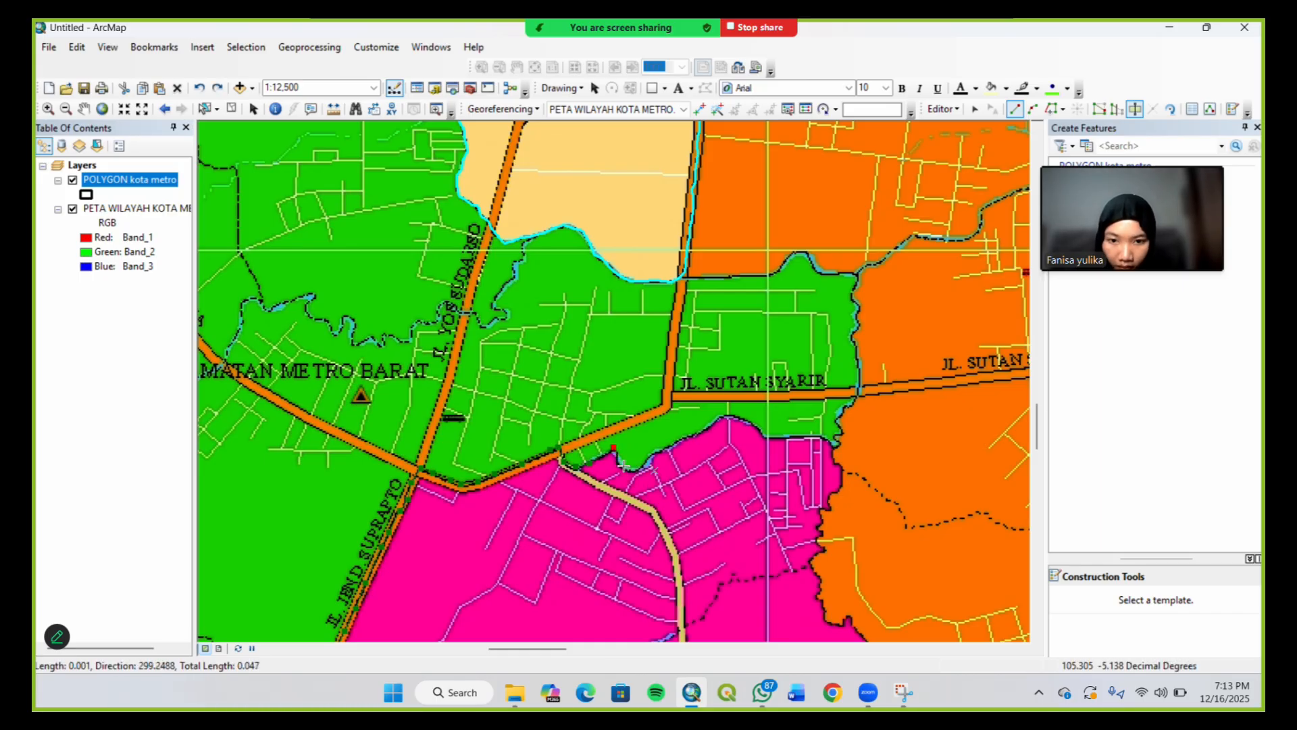
{"action": "left_click", "coordinate": [616, 456]}
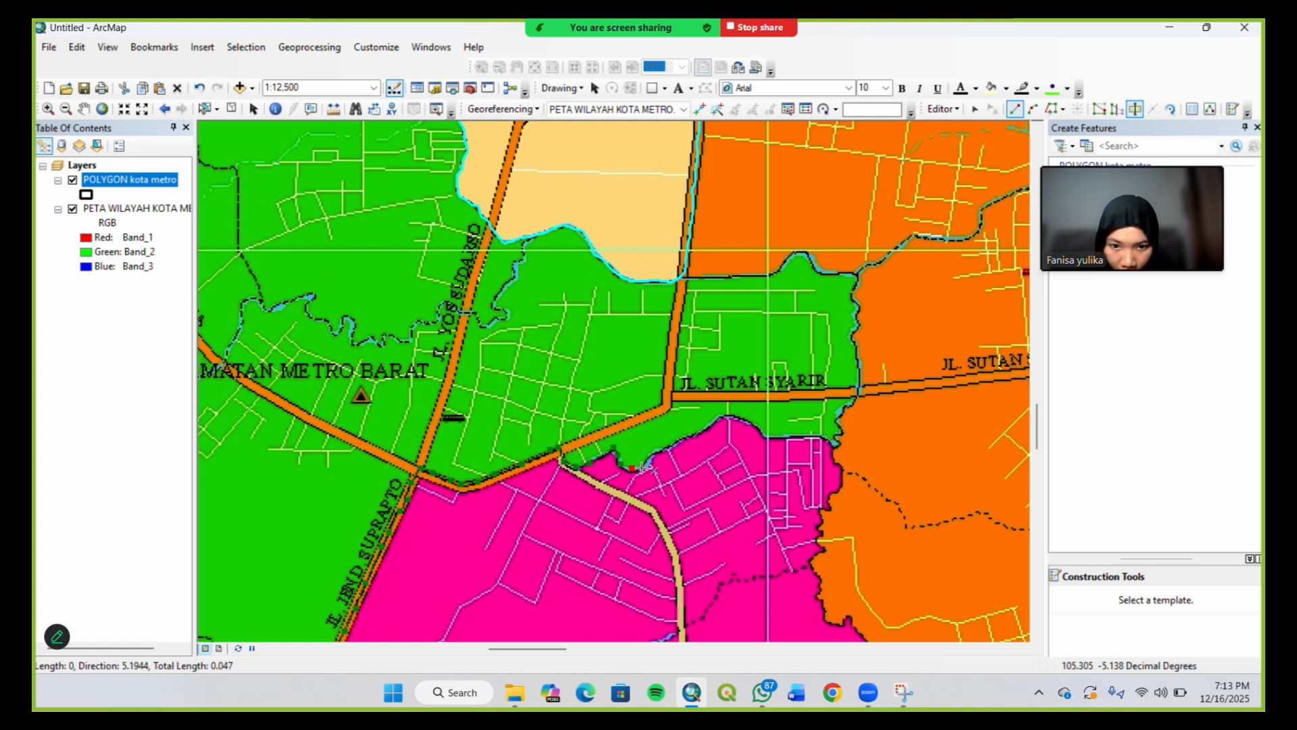
{"action": "left_click", "coordinate": [643, 462]}
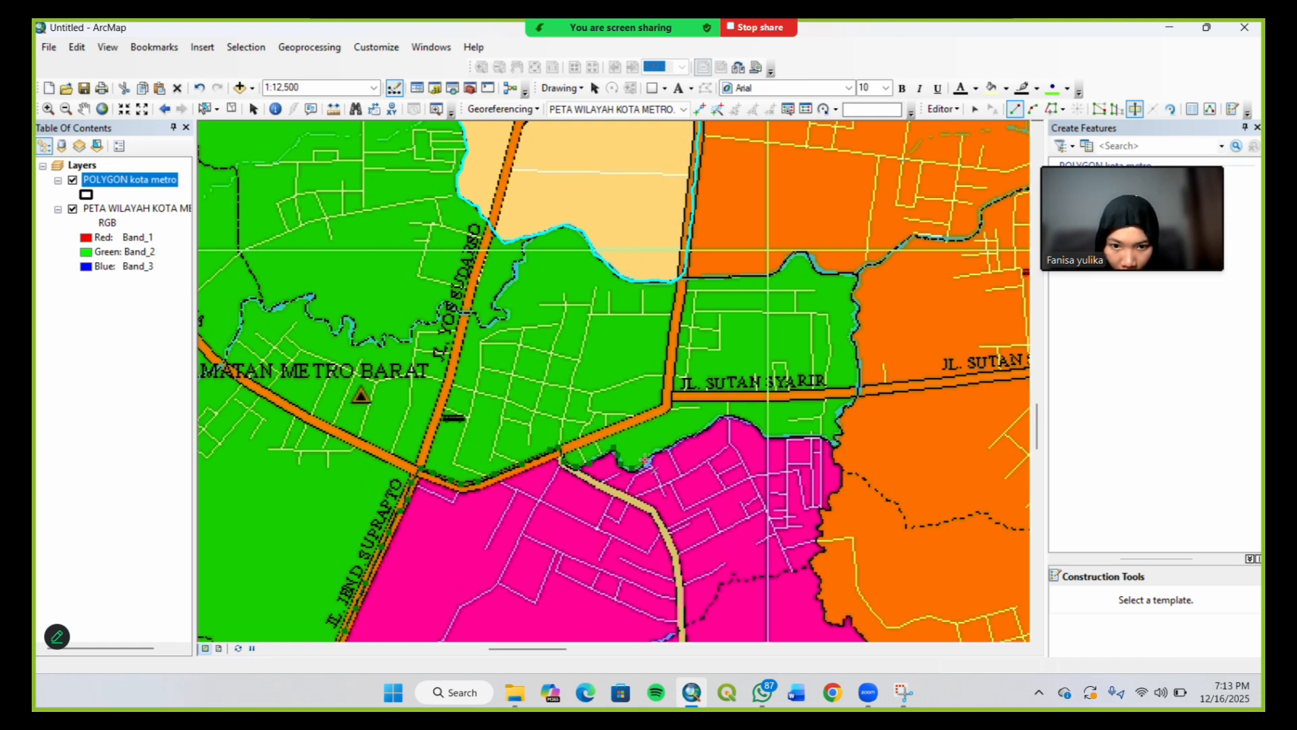
Trace the cut line over the boundary's hump south of Jl. Sutan Syarir and east towards the orange district
{"action": "left_click", "coordinate": [684, 437]}
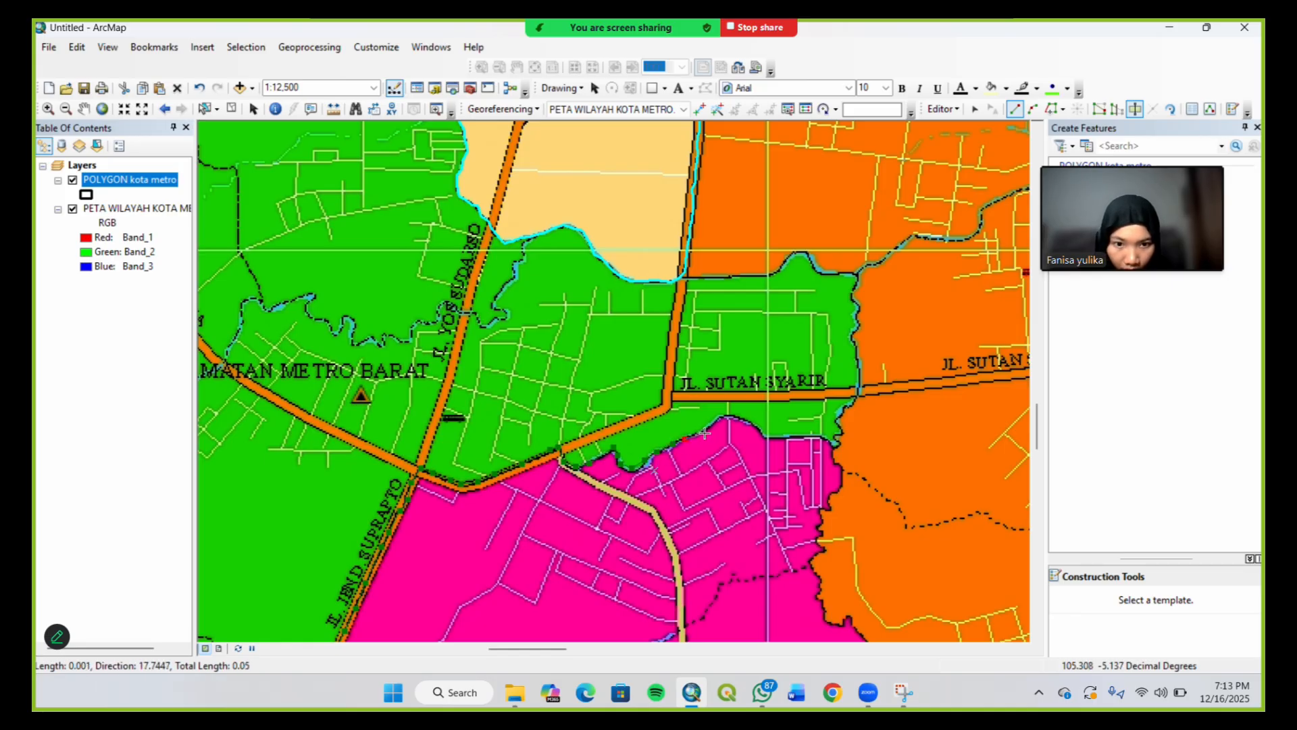
{"action": "left_click", "coordinate": [748, 421]}
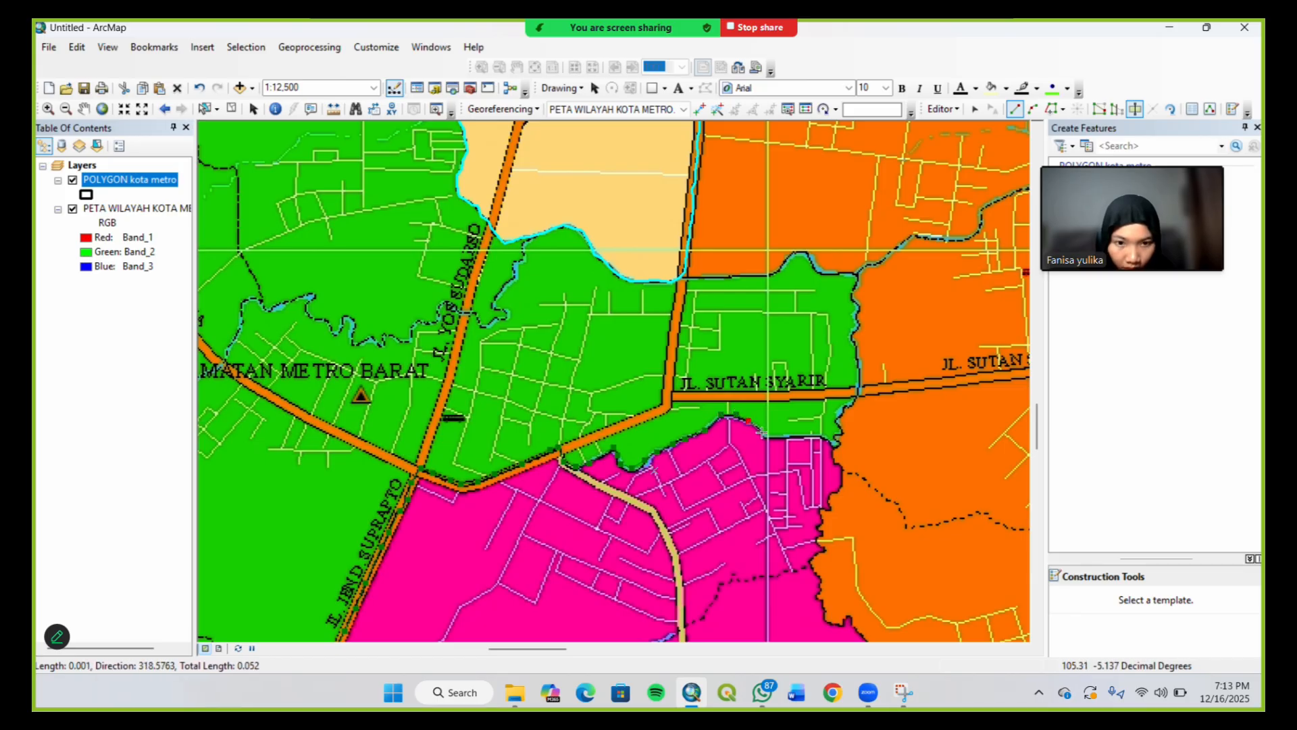
{"action": "left_click", "coordinate": [762, 433]}
{"action": "left_click", "coordinate": [773, 437]}
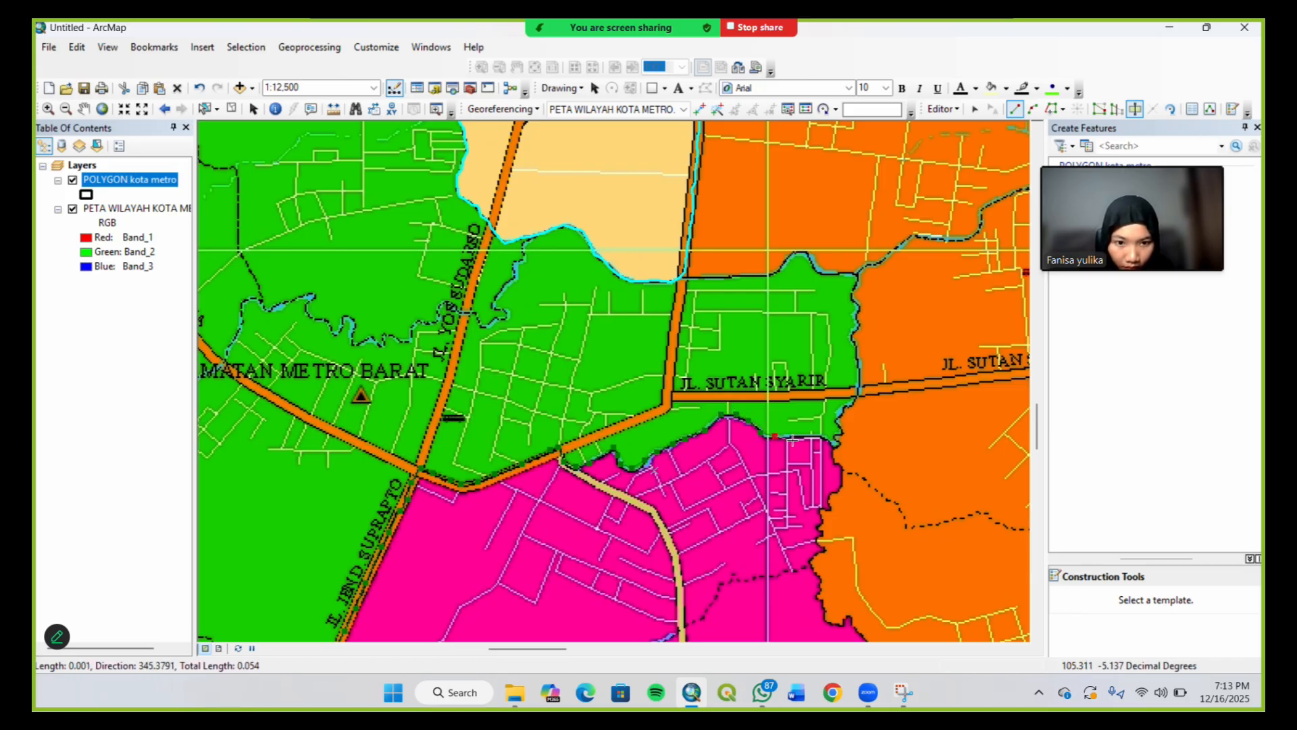
{"action": "left_click", "coordinate": [816, 435]}
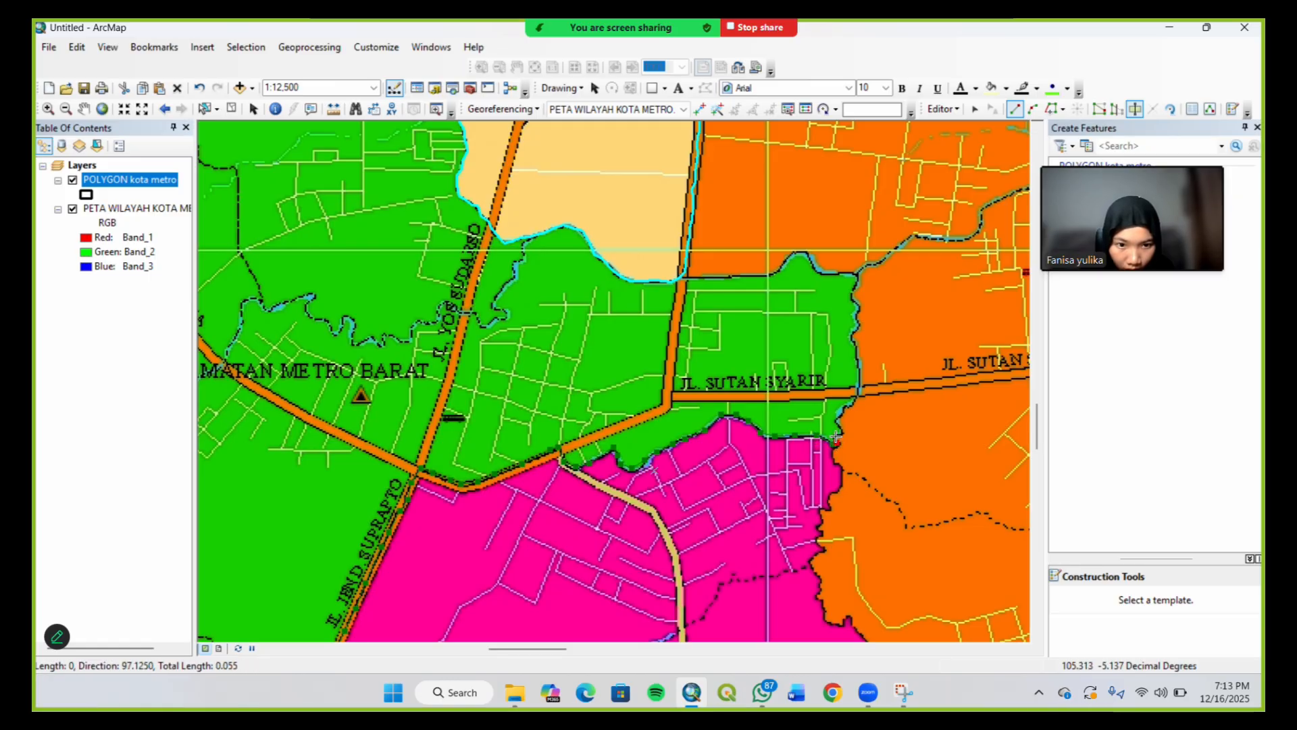
Trace the cut line north along the green-orange boundary, across Jl. Sutan Syarir, to the green district's northeast corner
{"action": "left_click", "coordinate": [840, 432]}
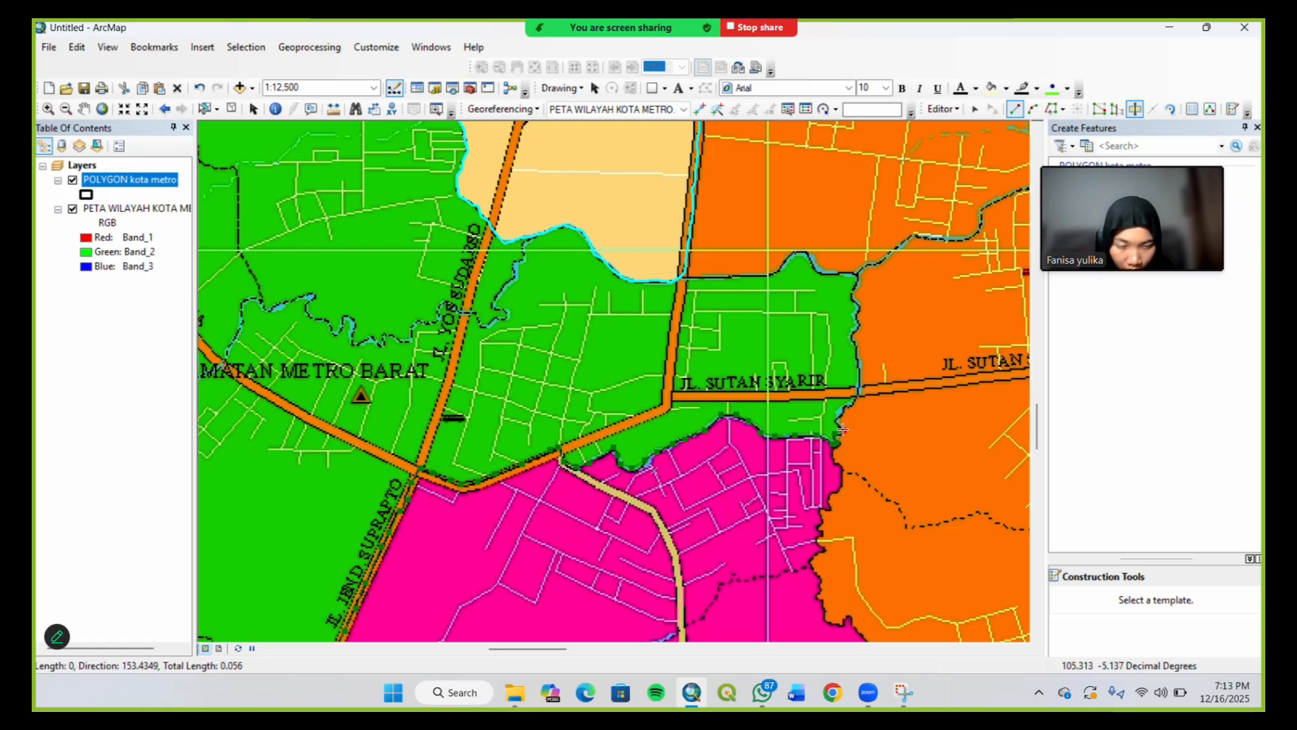
{"action": "left_click", "coordinate": [844, 408]}
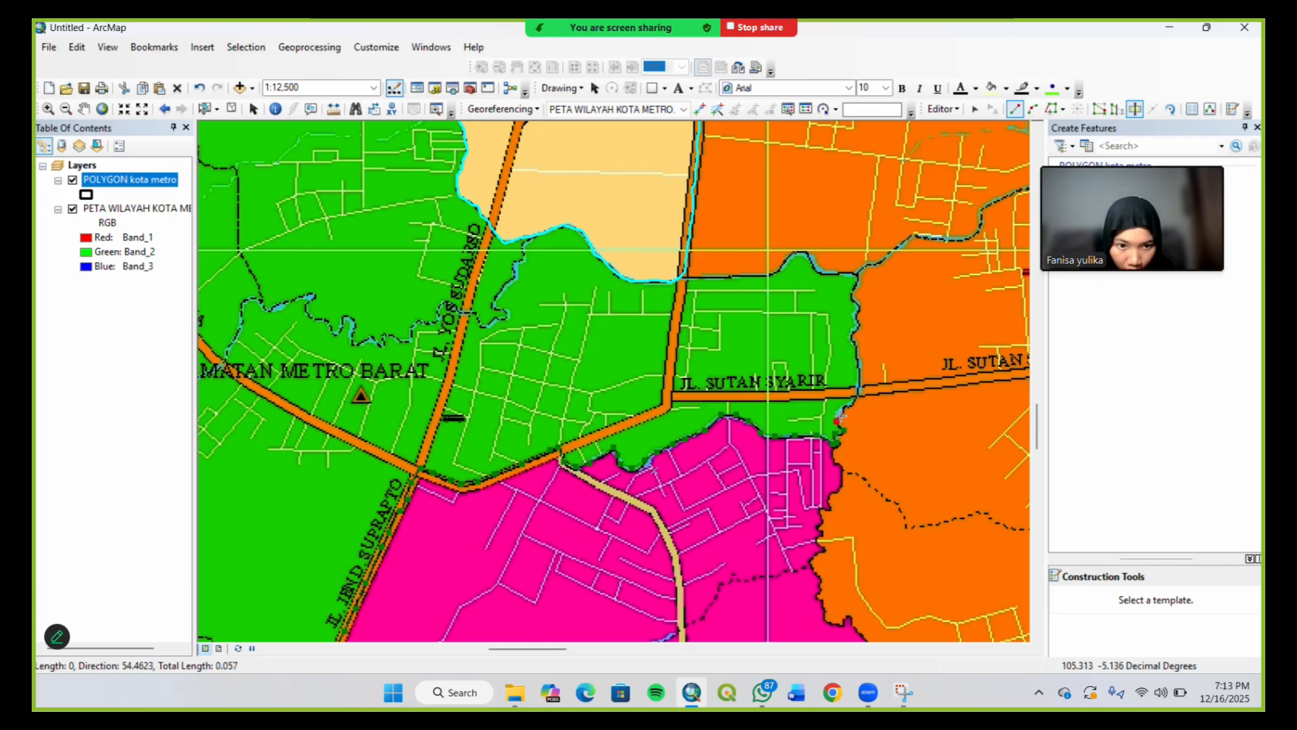
{"action": "left_click", "coordinate": [858, 389]}
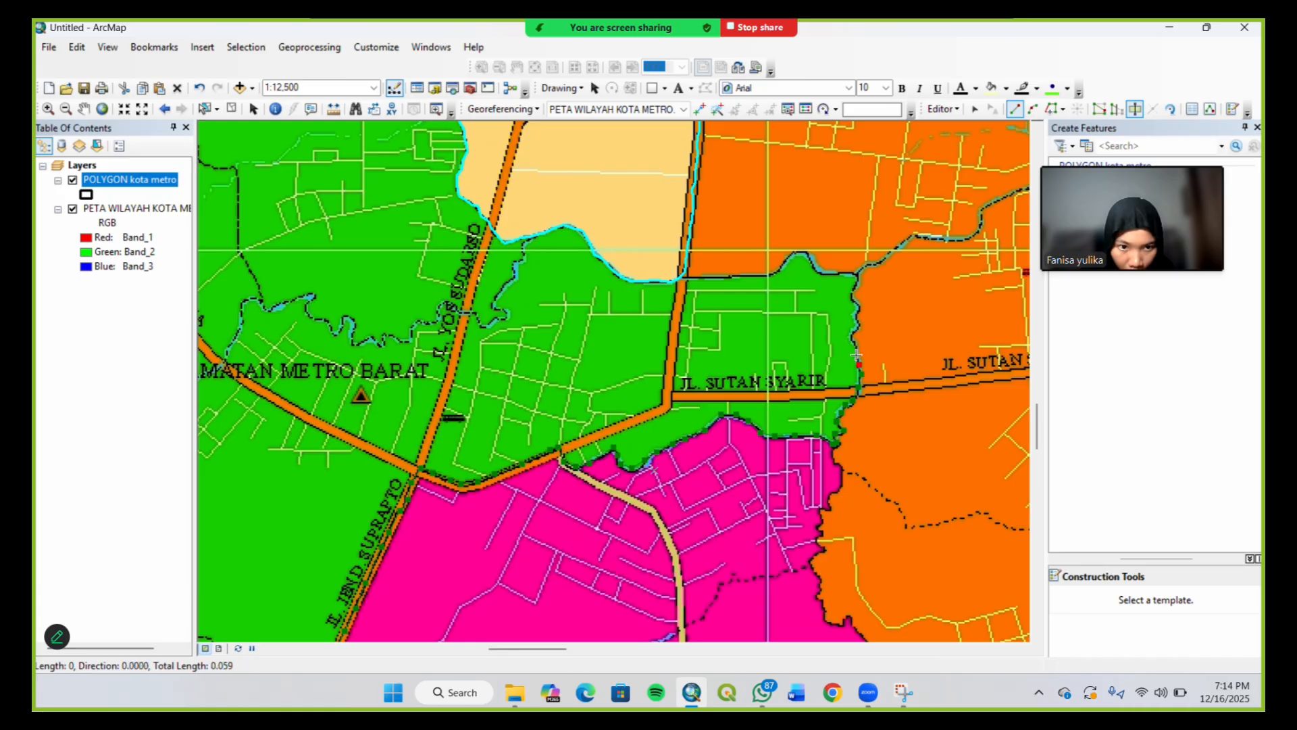
{"action": "left_click", "coordinate": [856, 353]}
{"action": "left_click", "coordinate": [854, 333]}
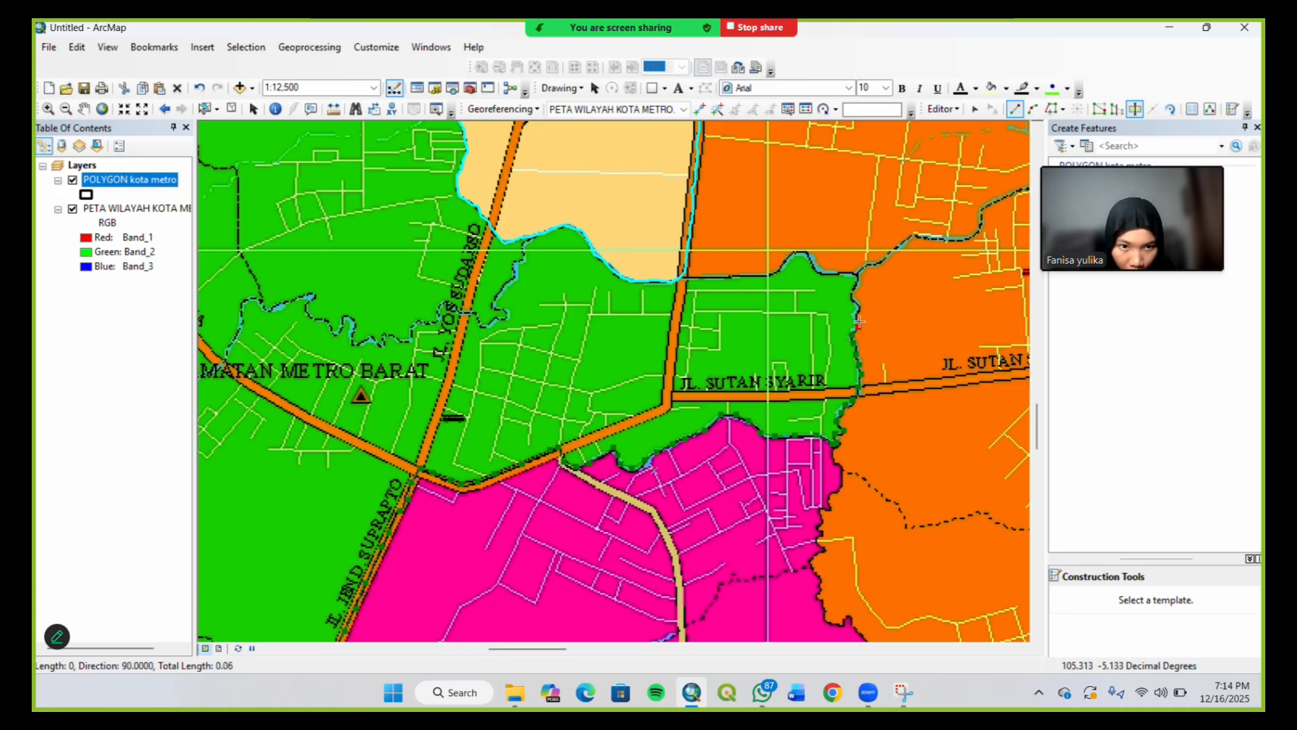
{"action": "left_click", "coordinate": [856, 305]}
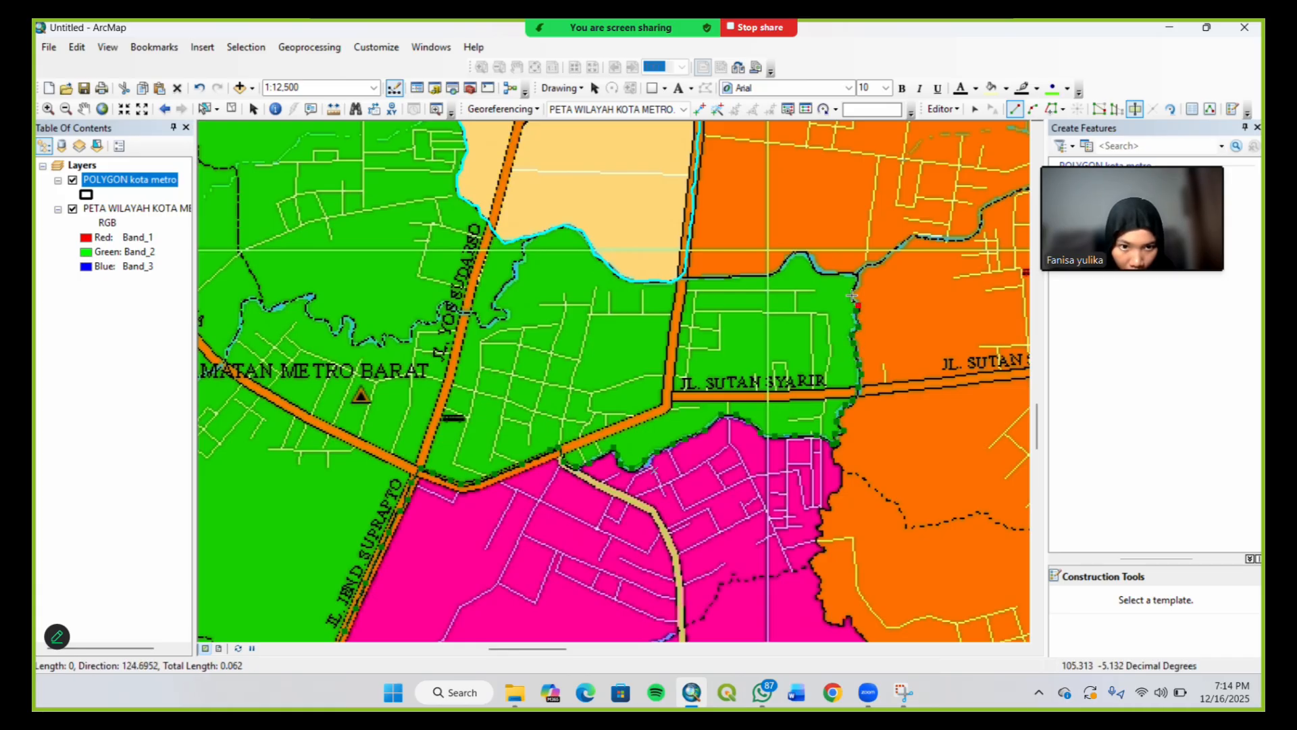
{"action": "left_click", "coordinate": [854, 275]}
Trace the cut line west over the boundary's northern hump to the existing vertex at the beige district's southeast corner and finish the cut
{"action": "left_click", "coordinate": [838, 273]}
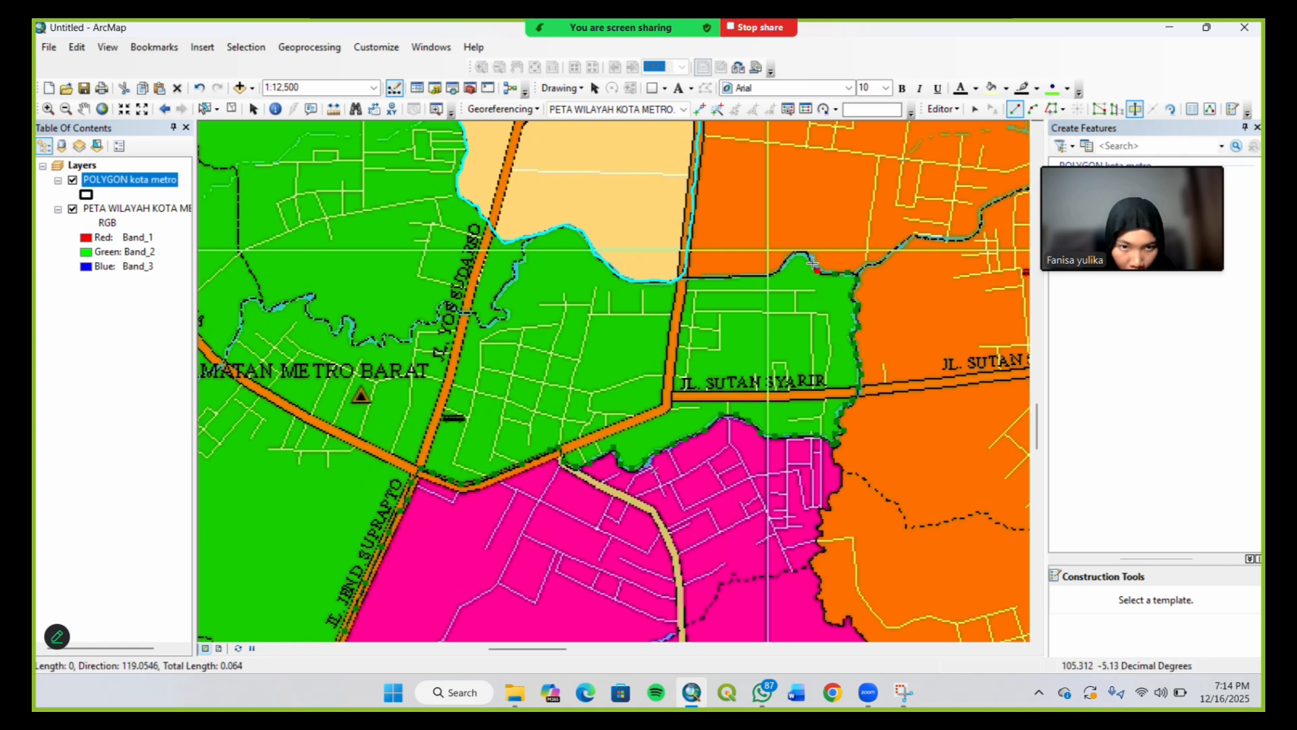
{"action": "left_click", "coordinate": [808, 257]}
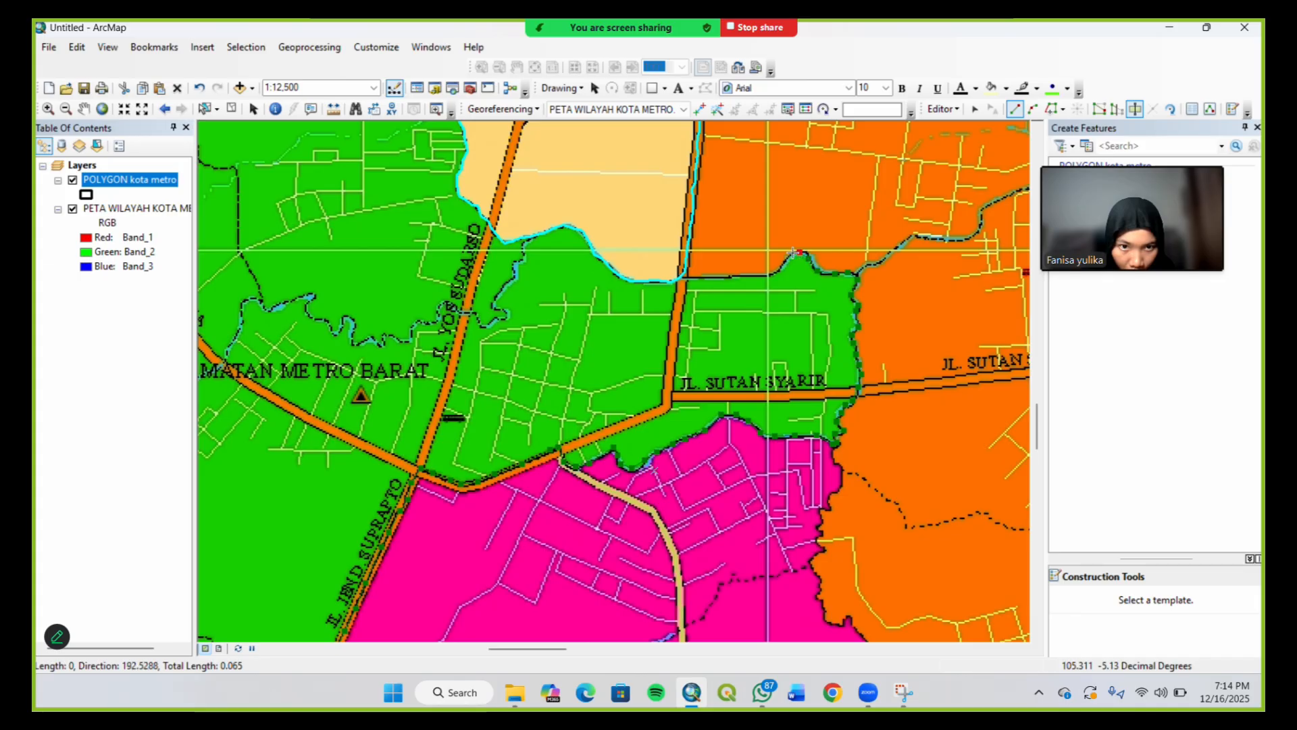
{"action": "left_click", "coordinate": [783, 261]}
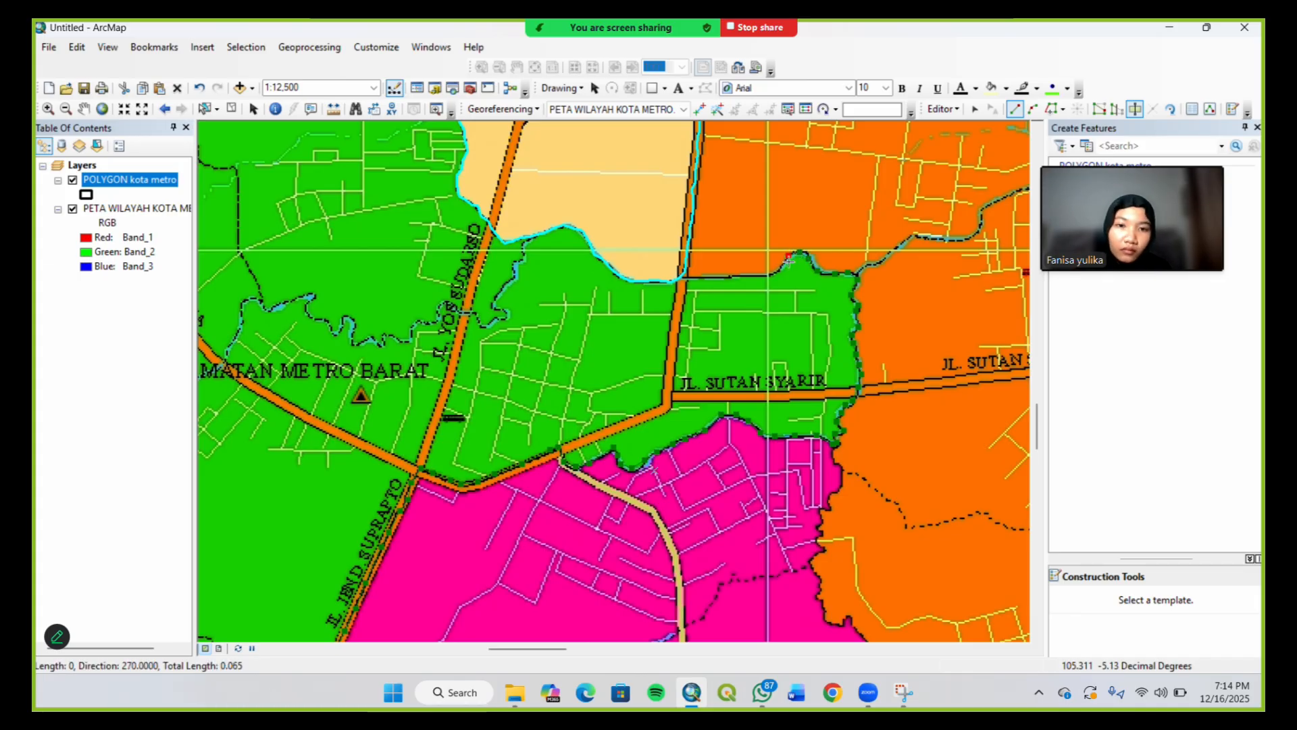
{"action": "left_click", "coordinate": [773, 274]}
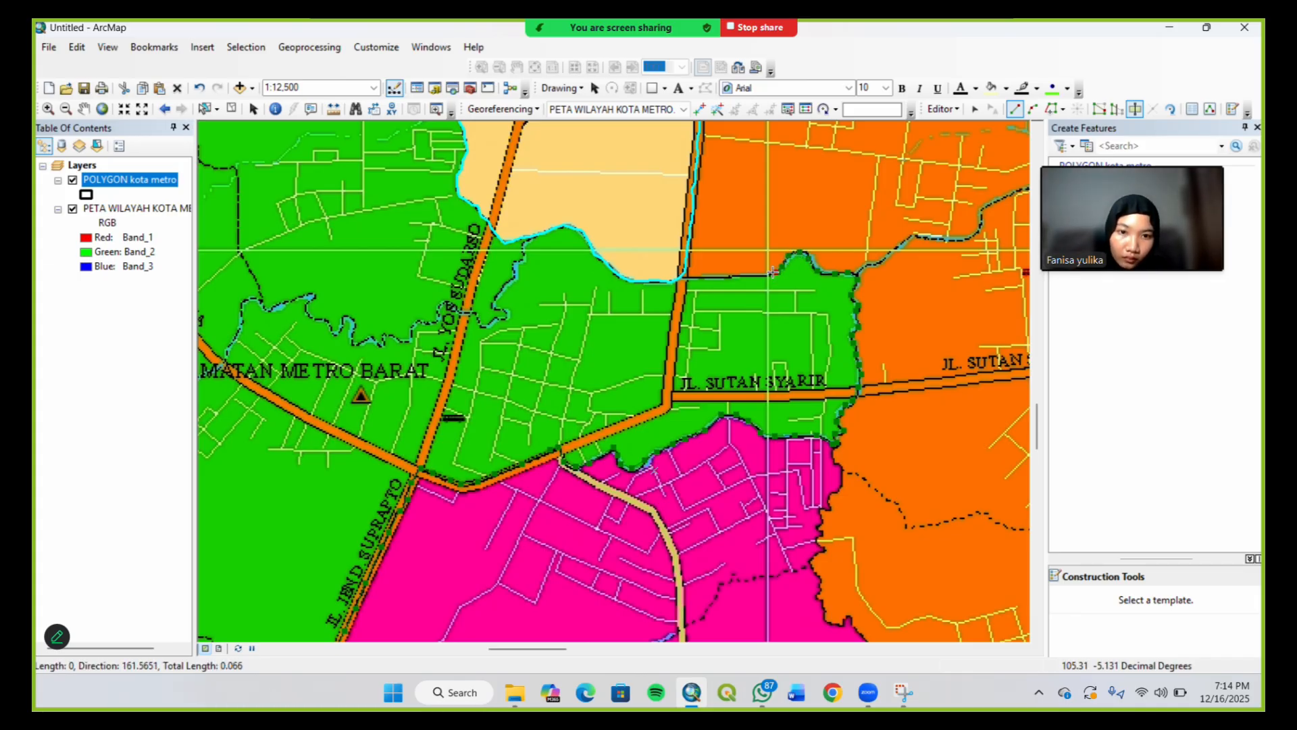
{"action": "left_click", "coordinate": [725, 276]}
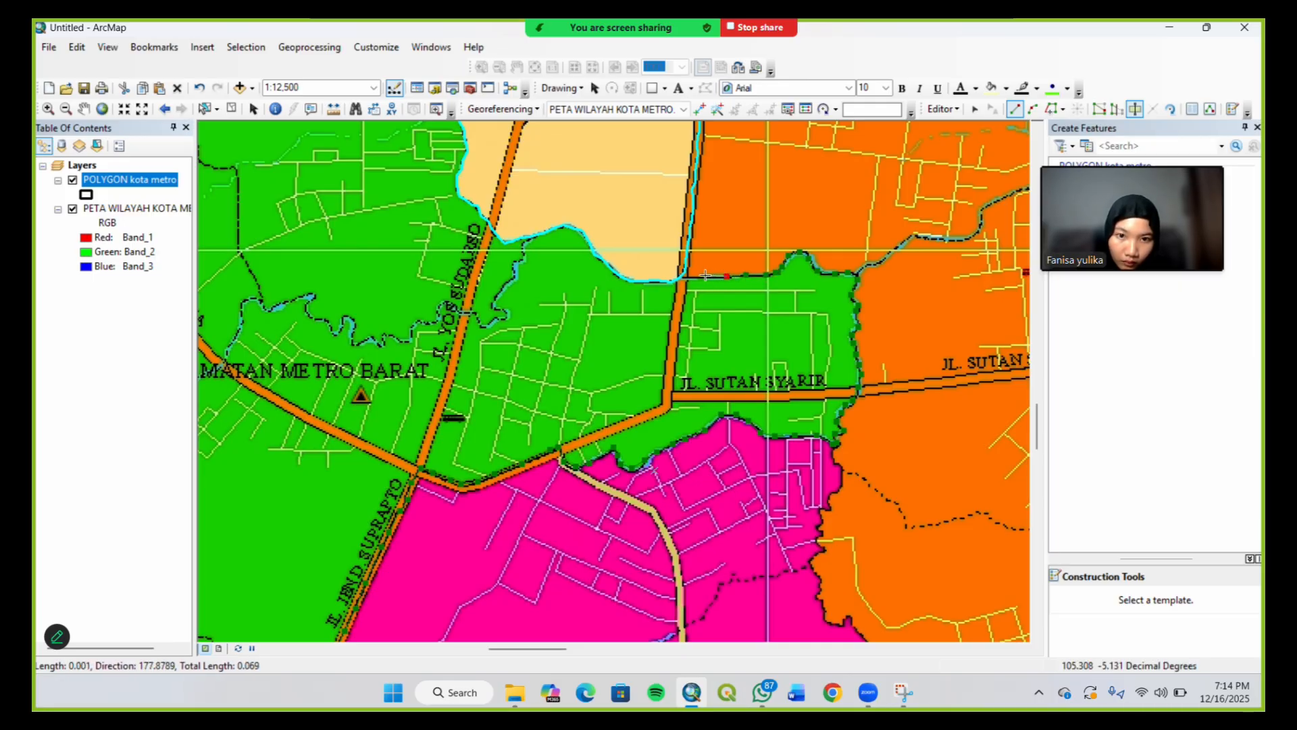
{"action": "left_click", "coordinate": [704, 276]}
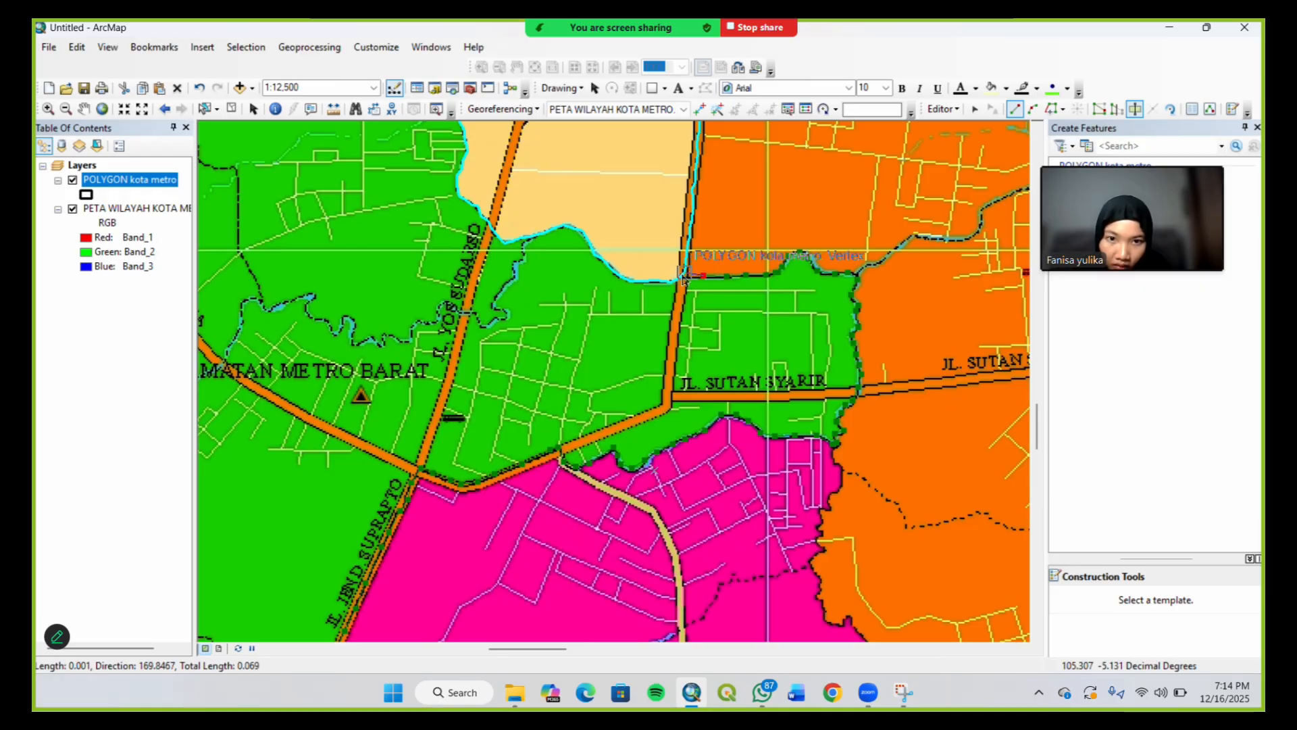
{"action": "left_click", "coordinate": [681, 281]}
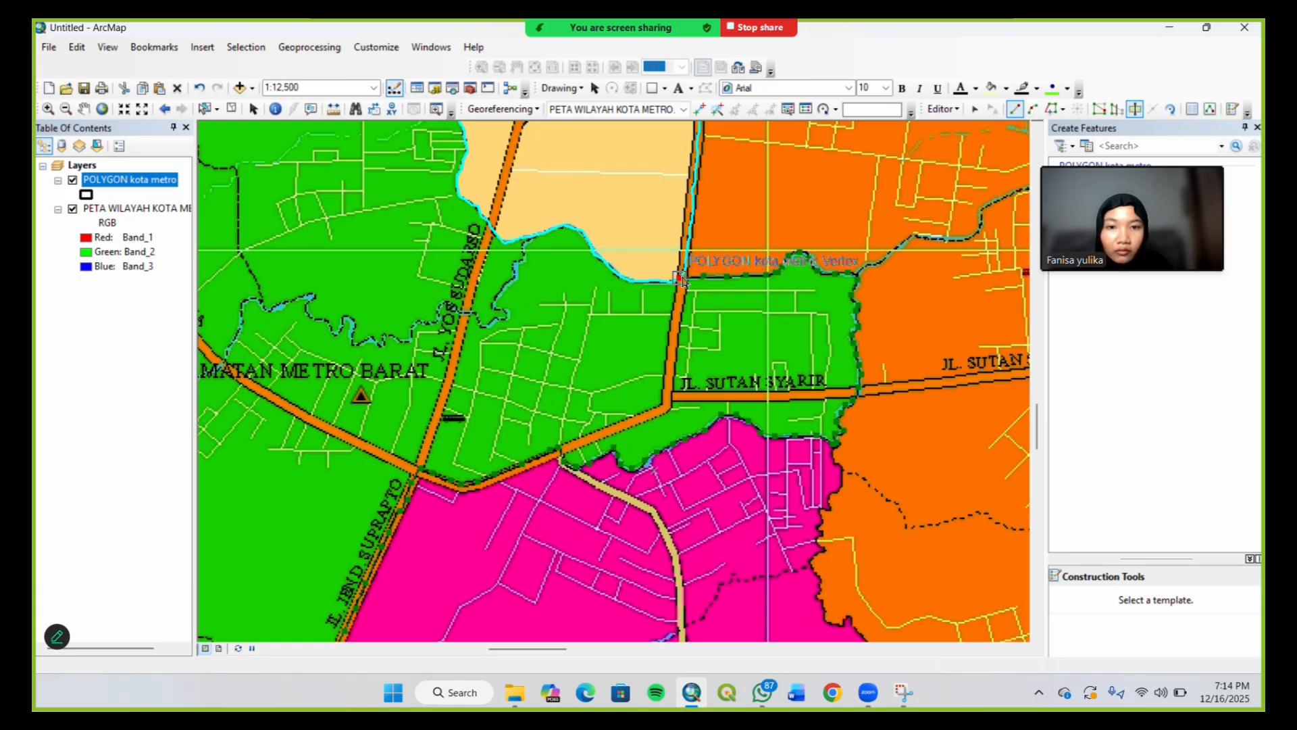
{"action": "double_click", "coordinate": [681, 281]}
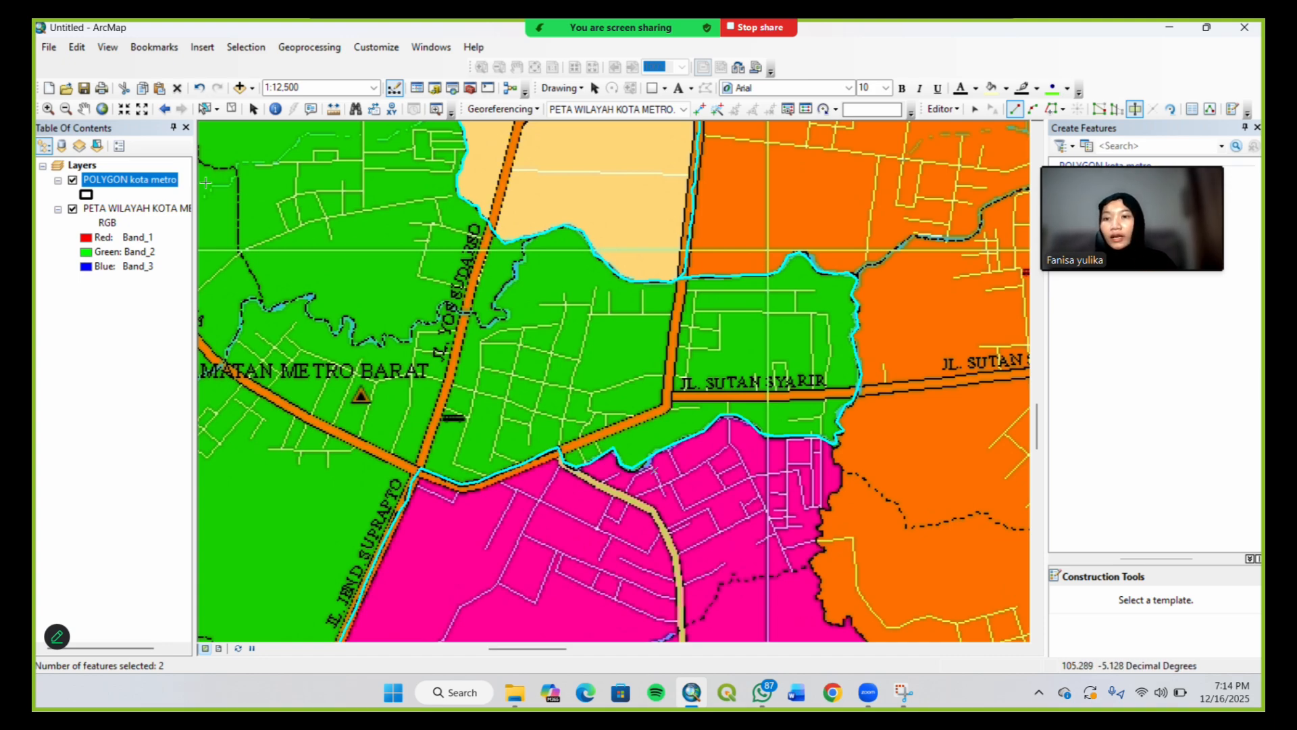
Show the full extent of the POLYGON kota metro layer and select the combined pink and orange polygon
{"action": "right_click", "coordinate": [171, 182]}
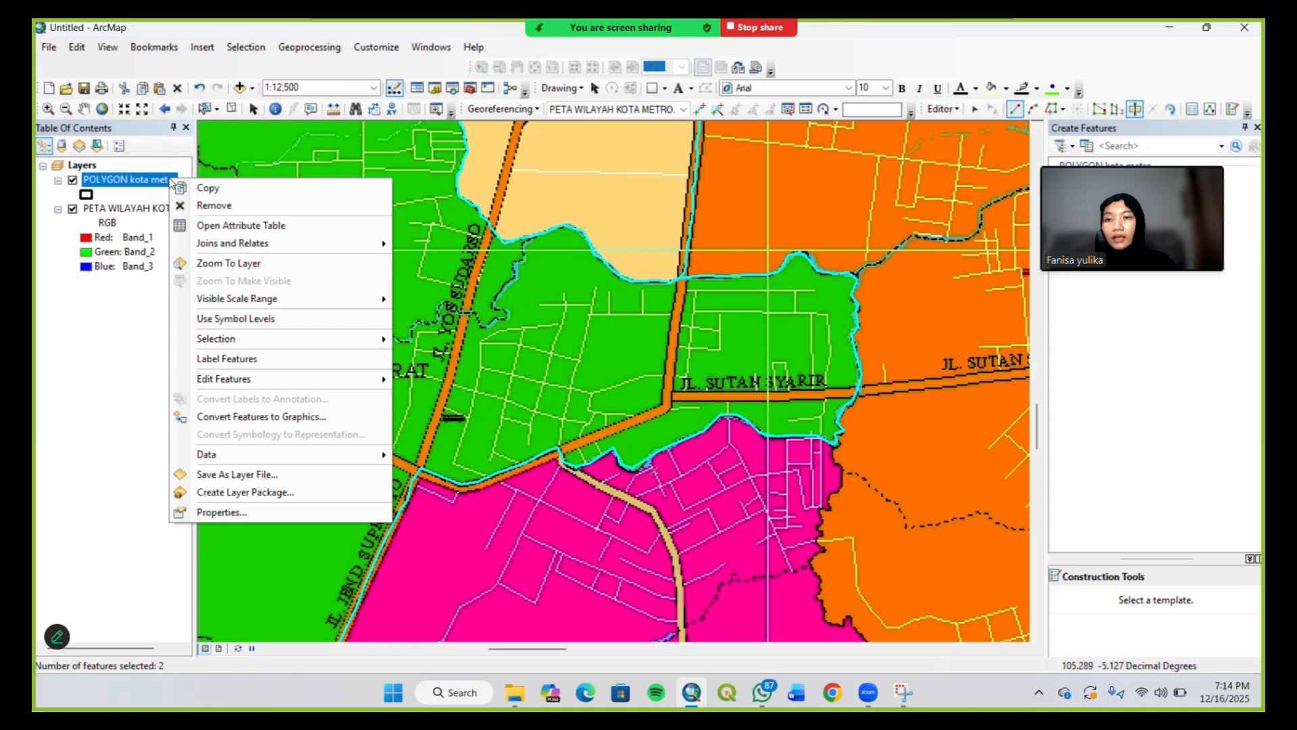
{"action": "left_click", "coordinate": [244, 260]}
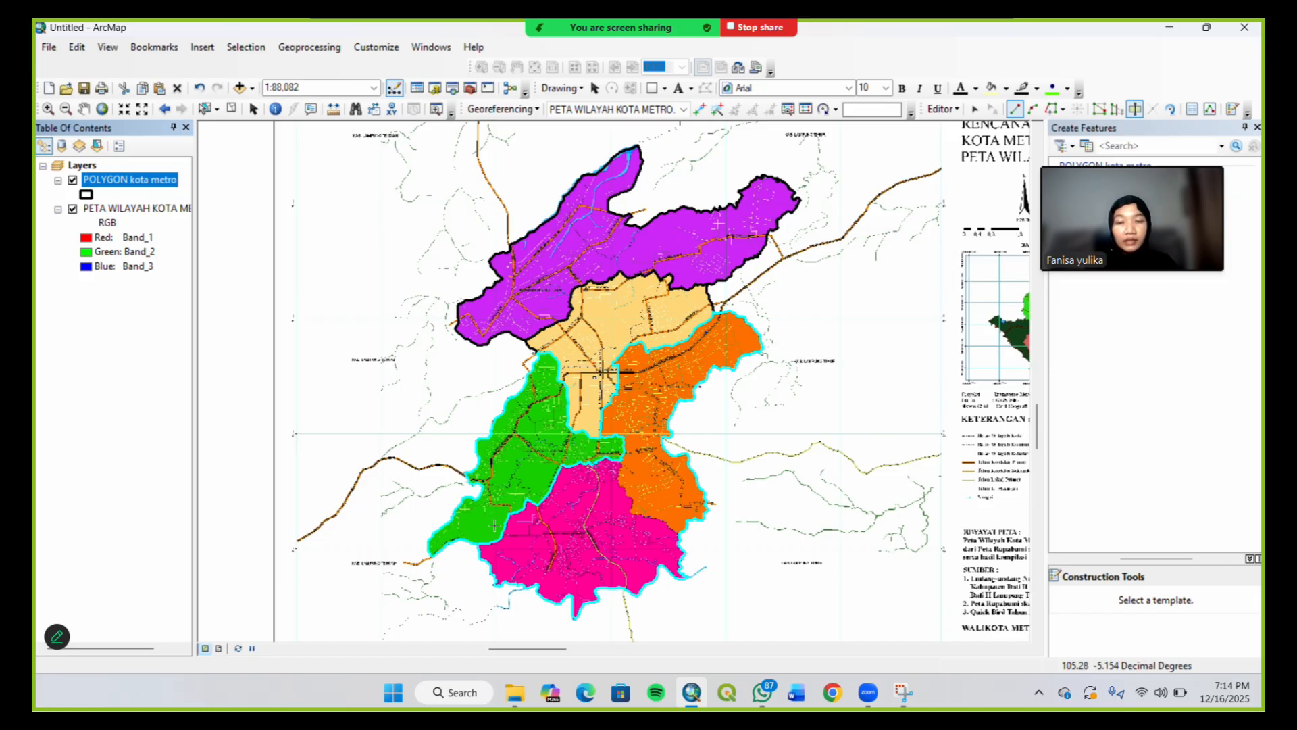
{"action": "left_click", "coordinate": [975, 110]}
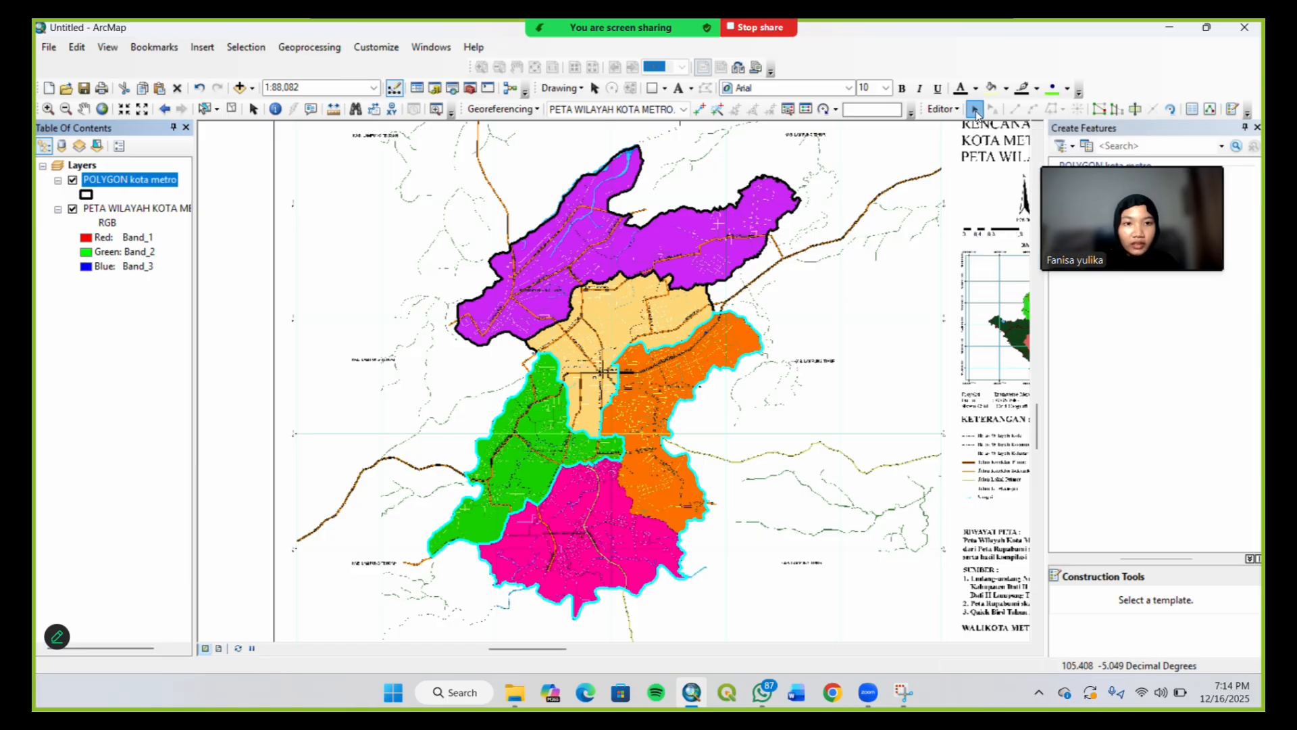
{"action": "left_click", "coordinate": [621, 507]}
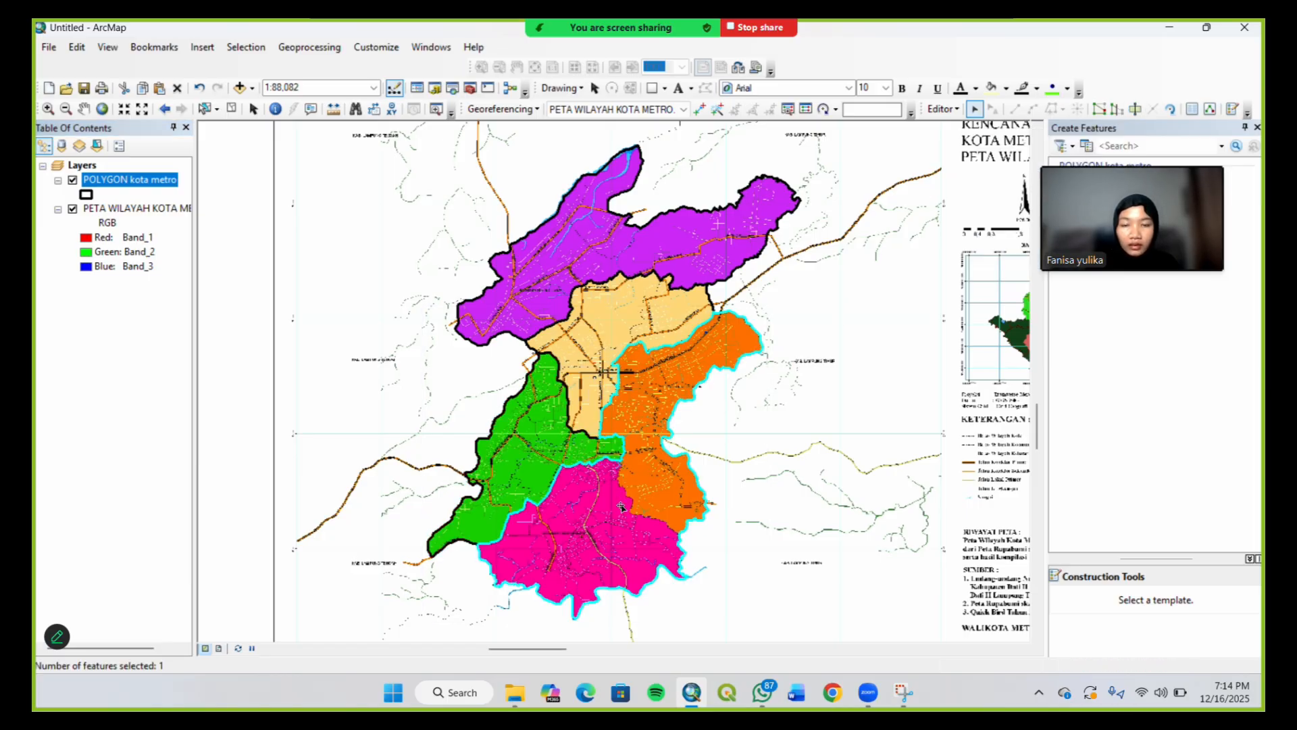
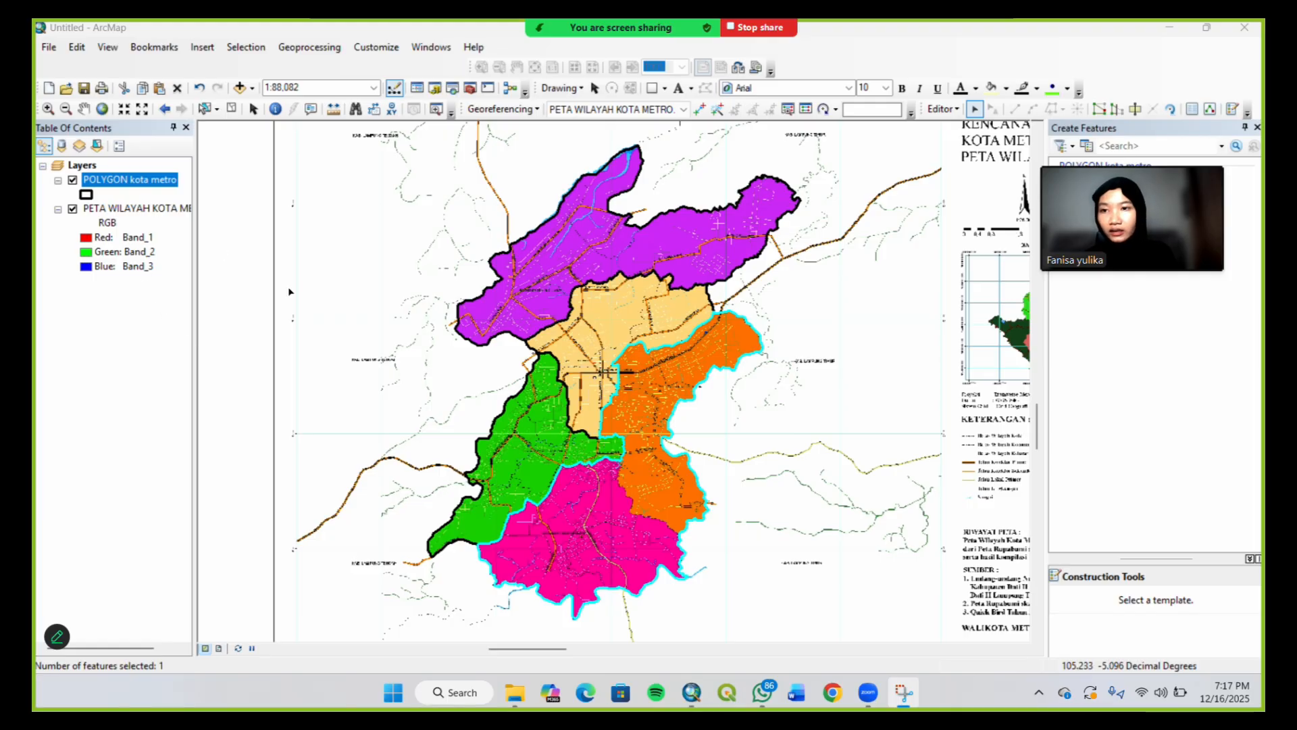
Start a Cut Polygons line just outside the eastern outline and bring it onto the vertex where the pink and orange districts meet
{"action": "left_click", "coordinate": [48, 109]}
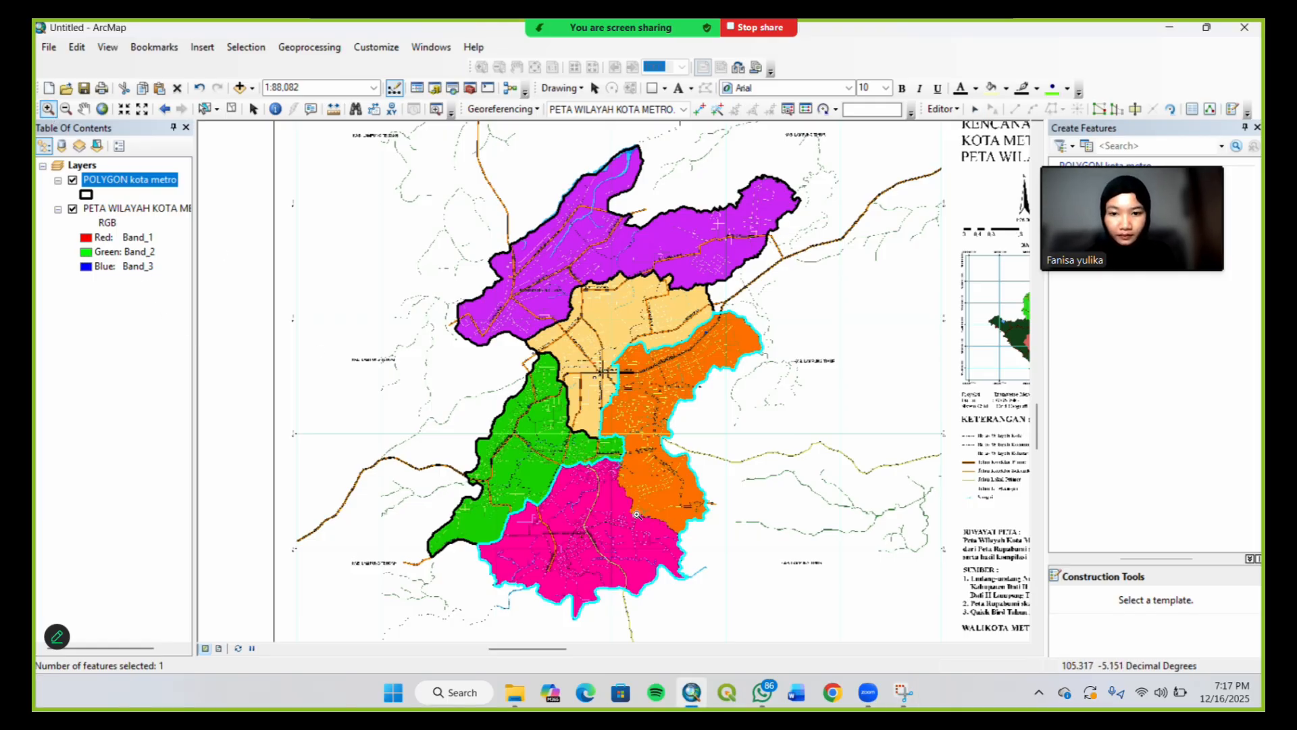
{"action": "left_click_drag", "start_coordinate": [636, 514], "coordinate": [718, 555]}
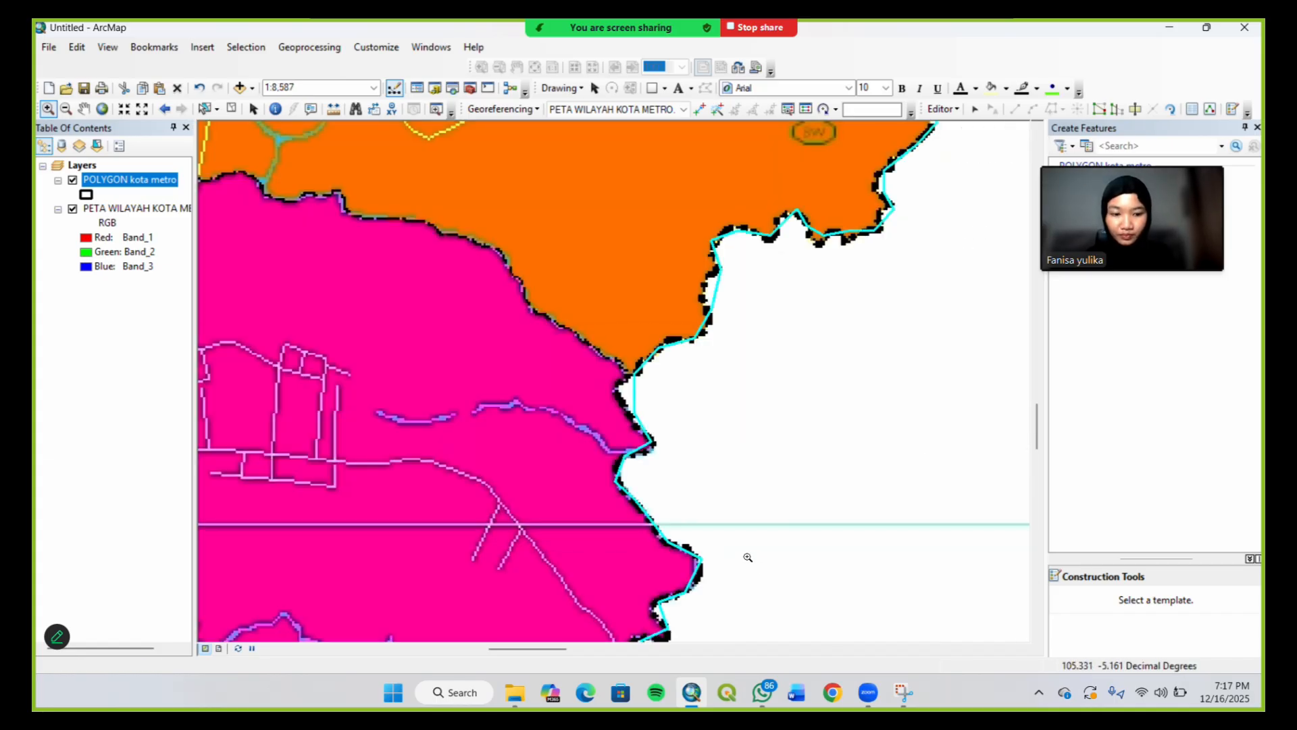
{"action": "key", "text": "Left"}
{"action": "key", "text": "Left"}
{"action": "key", "text": "Left"}
{"action": "key", "text": "Up"}
{"action": "key", "text": "Up"}
{"action": "key", "text": "Up"}
{"action": "key", "text": "Up"}
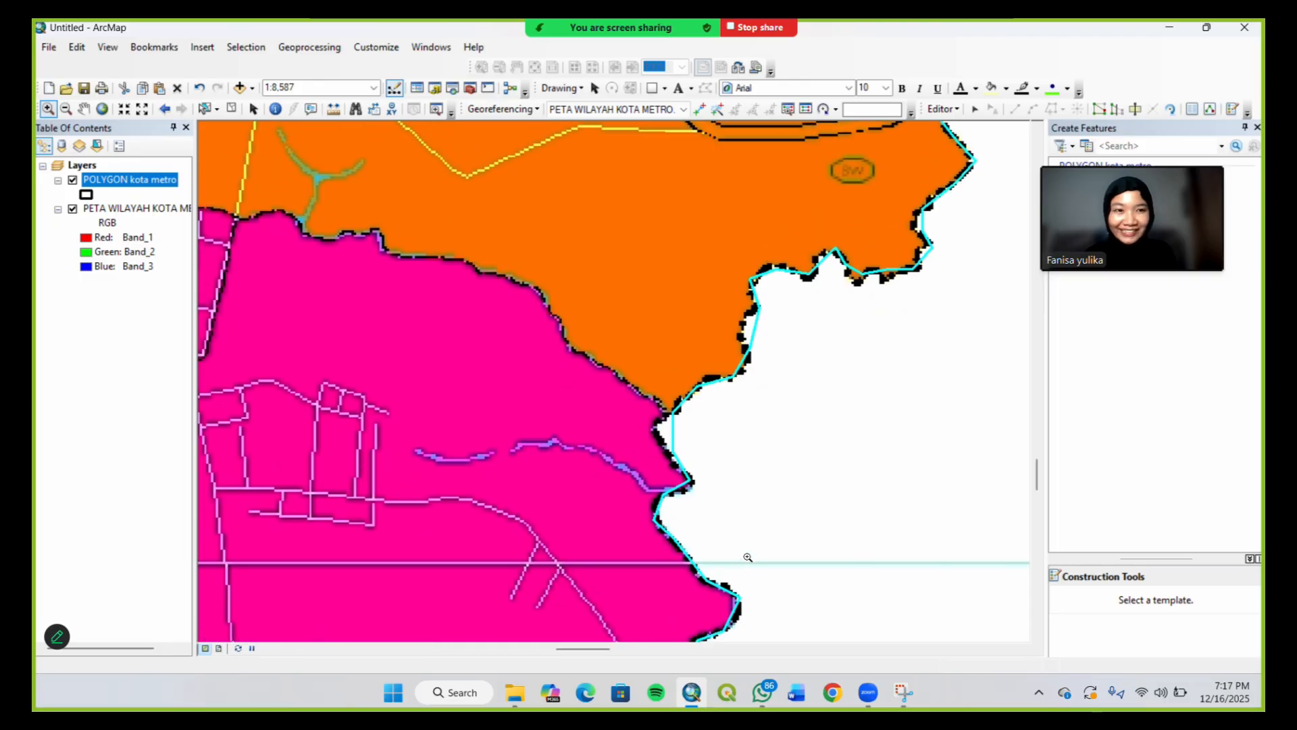
{"action": "key", "text": "Left"}
{"action": "key", "text": "Left"}
{"action": "key", "text": "Left"}
{"action": "key", "text": "Up"}
{"action": "key", "text": "Up"}
{"action": "key", "text": "Up"}
{"action": "key", "text": "Up"}
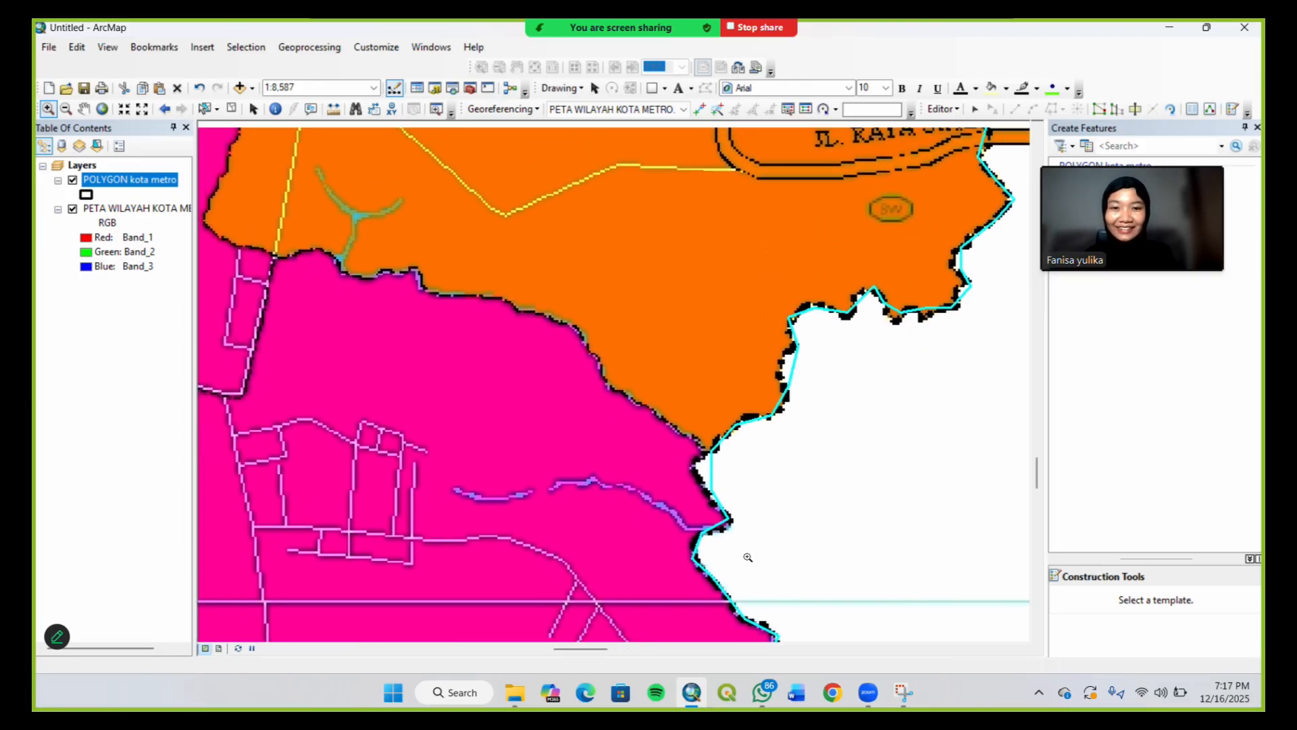
{"action": "key", "text": "Up"}
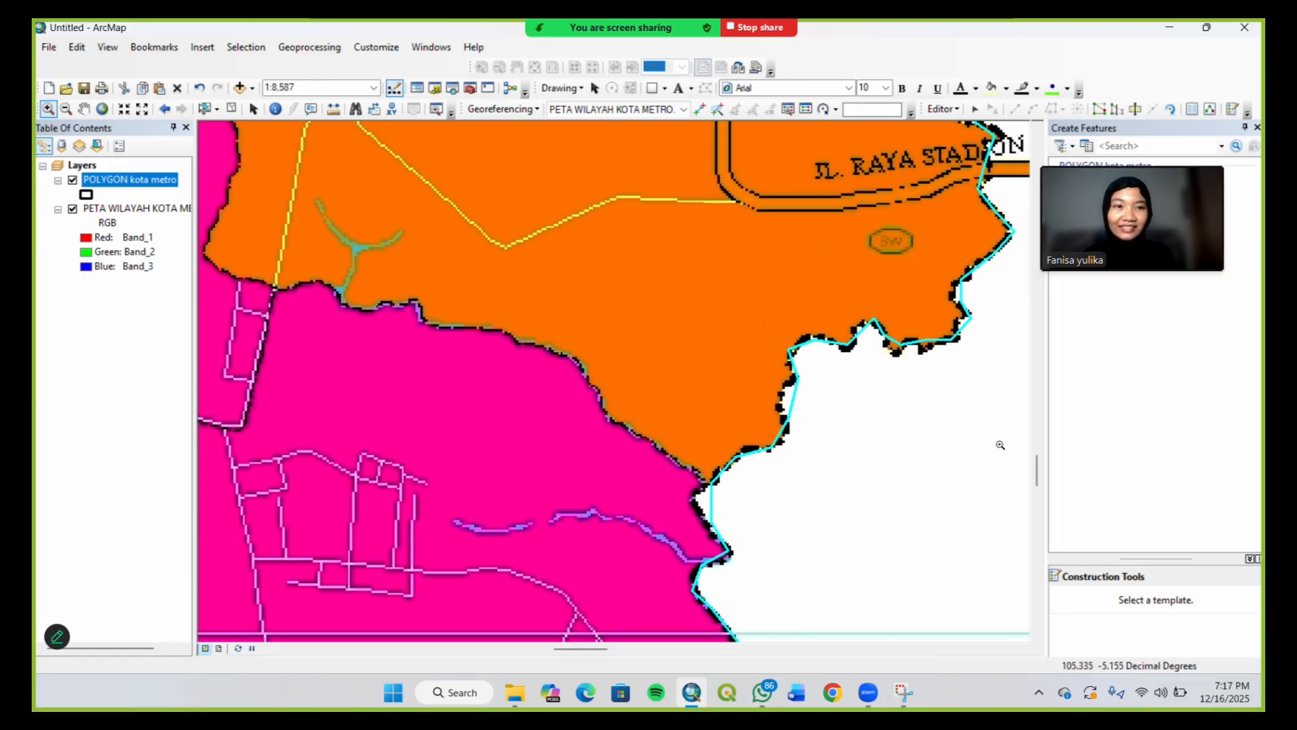
{"action": "left_click", "coordinate": [1134, 112]}
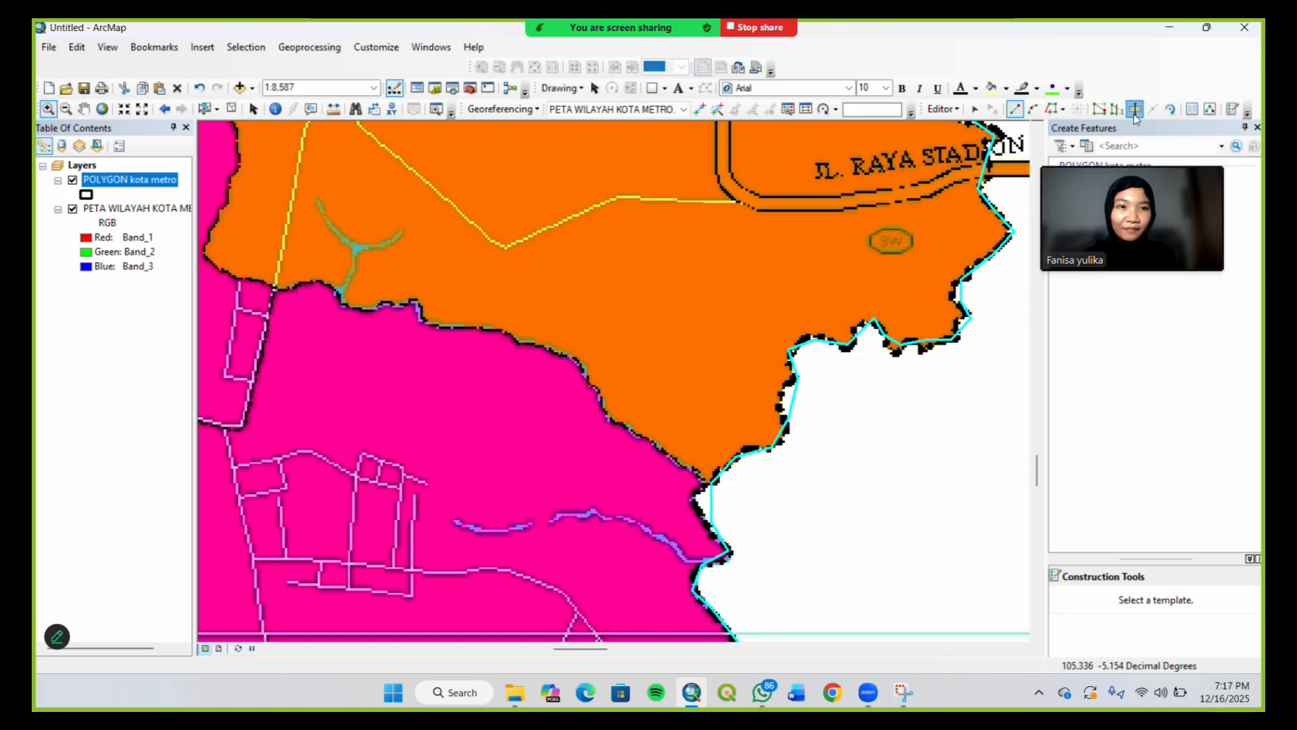
{"action": "left_click", "coordinate": [738, 502]}
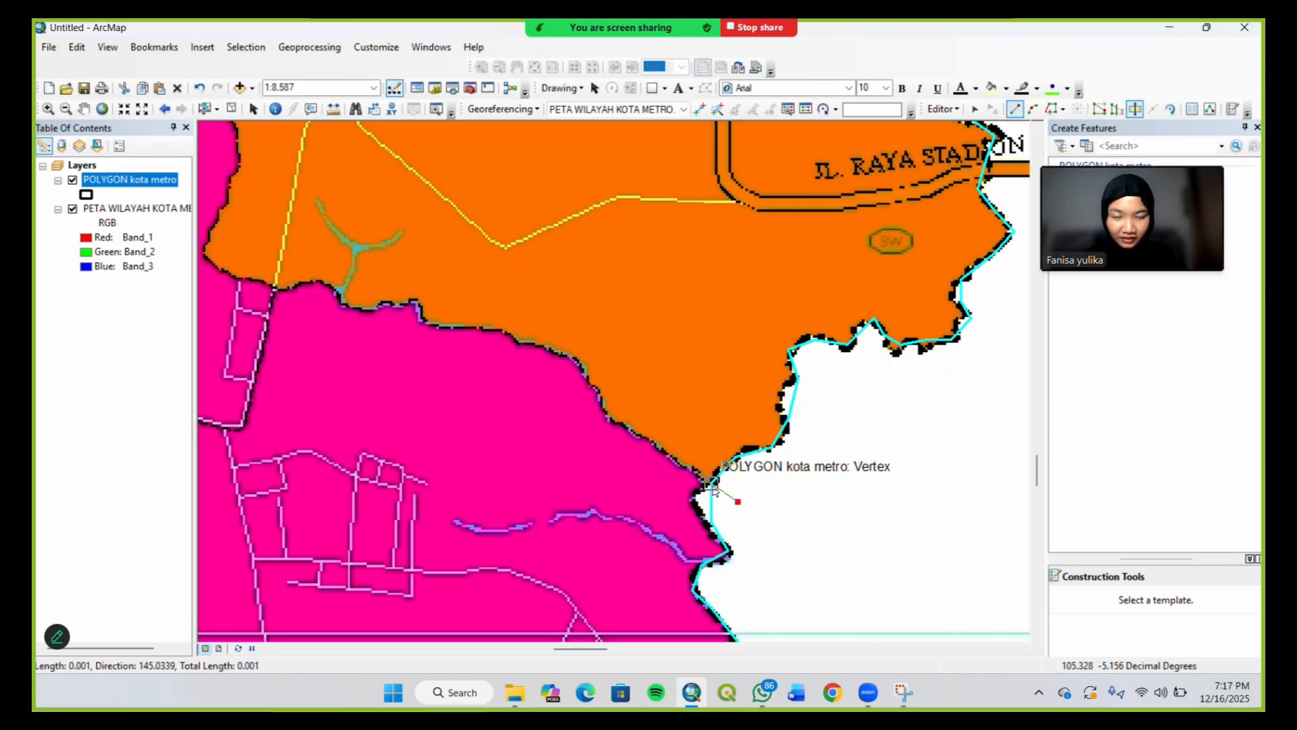
{"action": "left_click", "coordinate": [715, 489]}
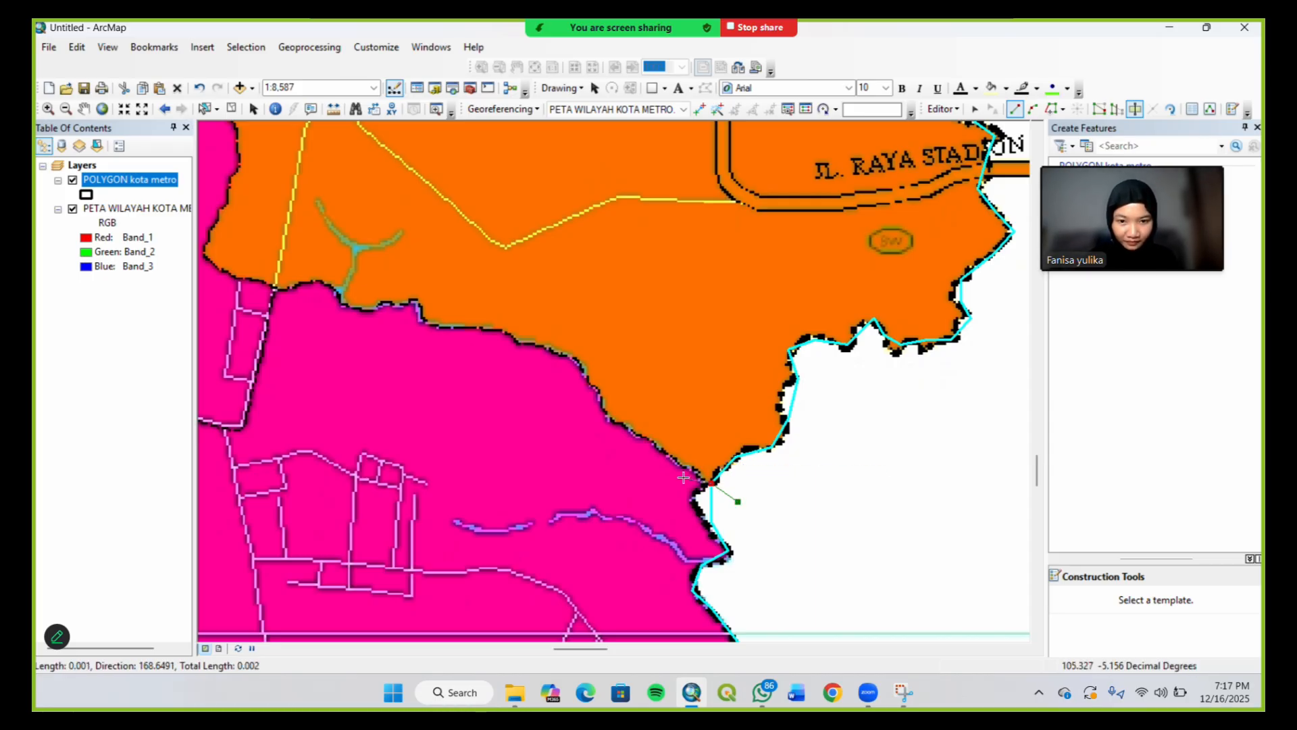
{"action": "left_click", "coordinate": [708, 483]}
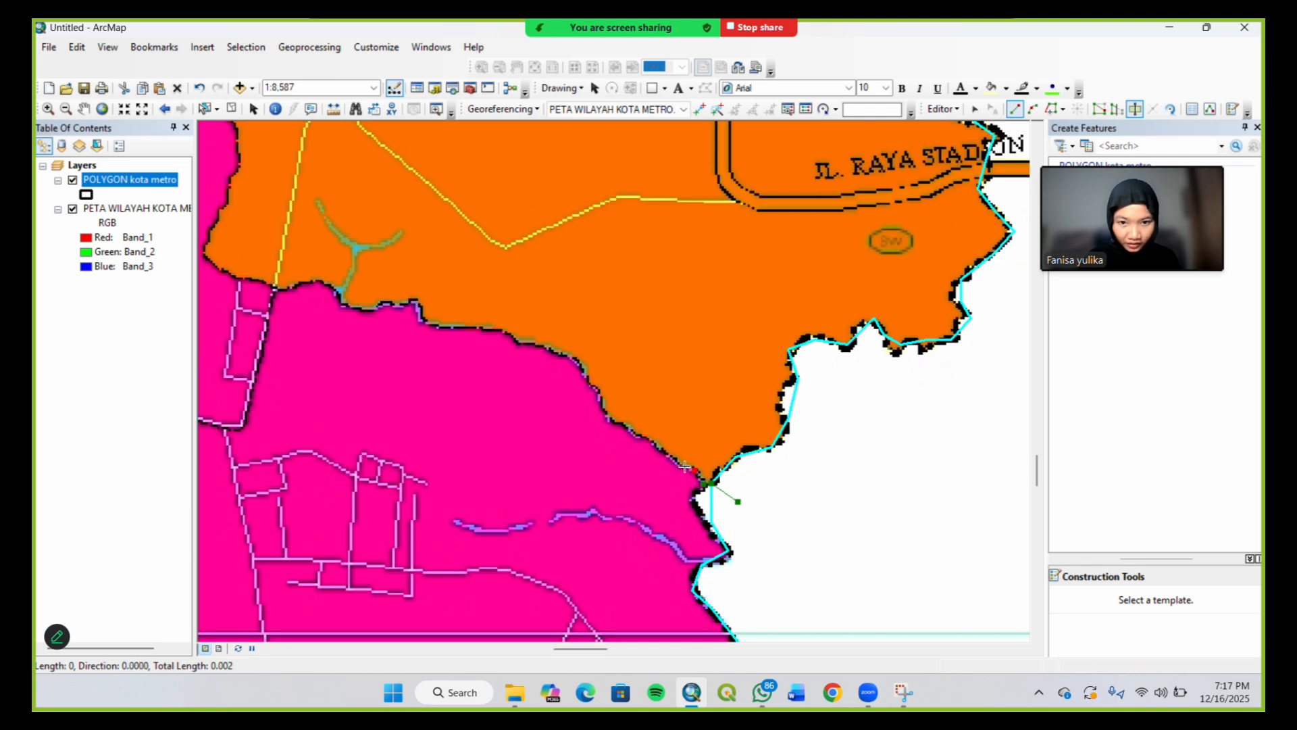
Trace the cut line northwest along the pink-orange boundary from the eastern outline up to its bend
{"action": "left_click", "coordinate": [661, 453]}
{"action": "left_click", "coordinate": [653, 443]}
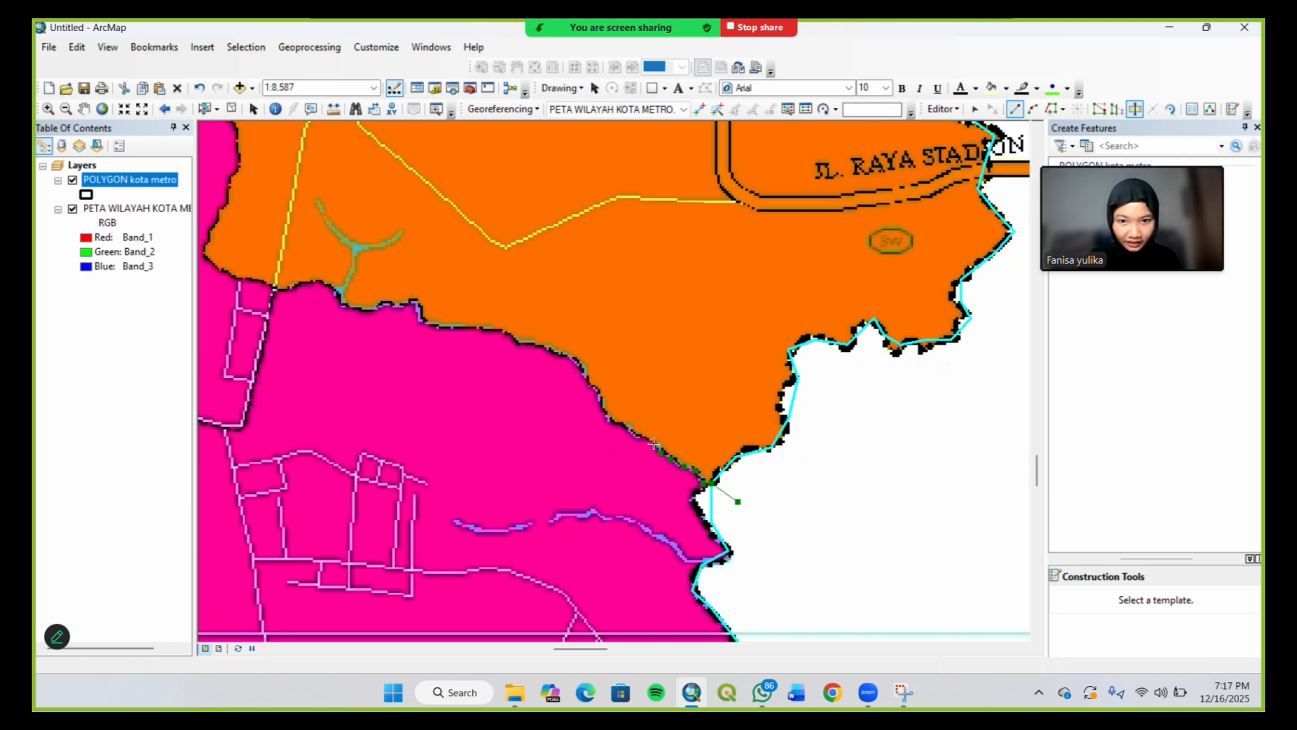
{"action": "left_click", "coordinate": [644, 437]}
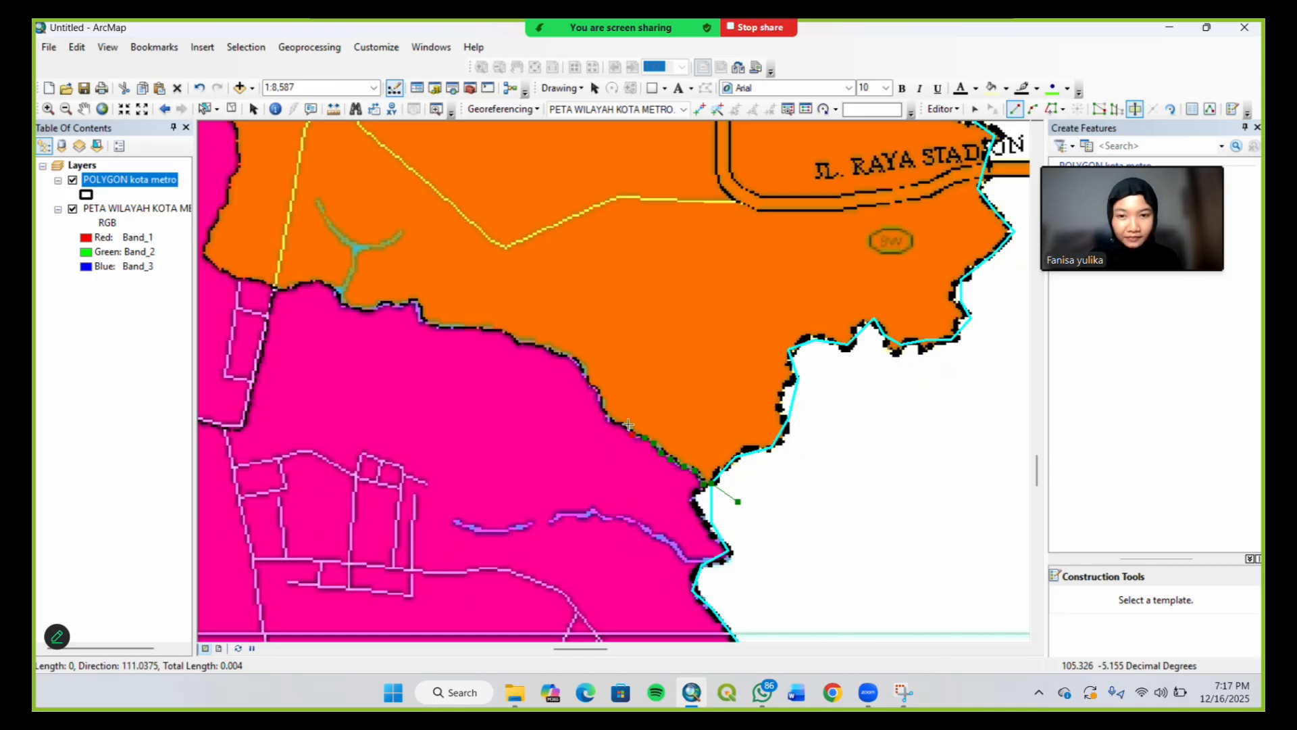
{"action": "left_click", "coordinate": [629, 424]}
{"action": "left_click", "coordinate": [606, 413]}
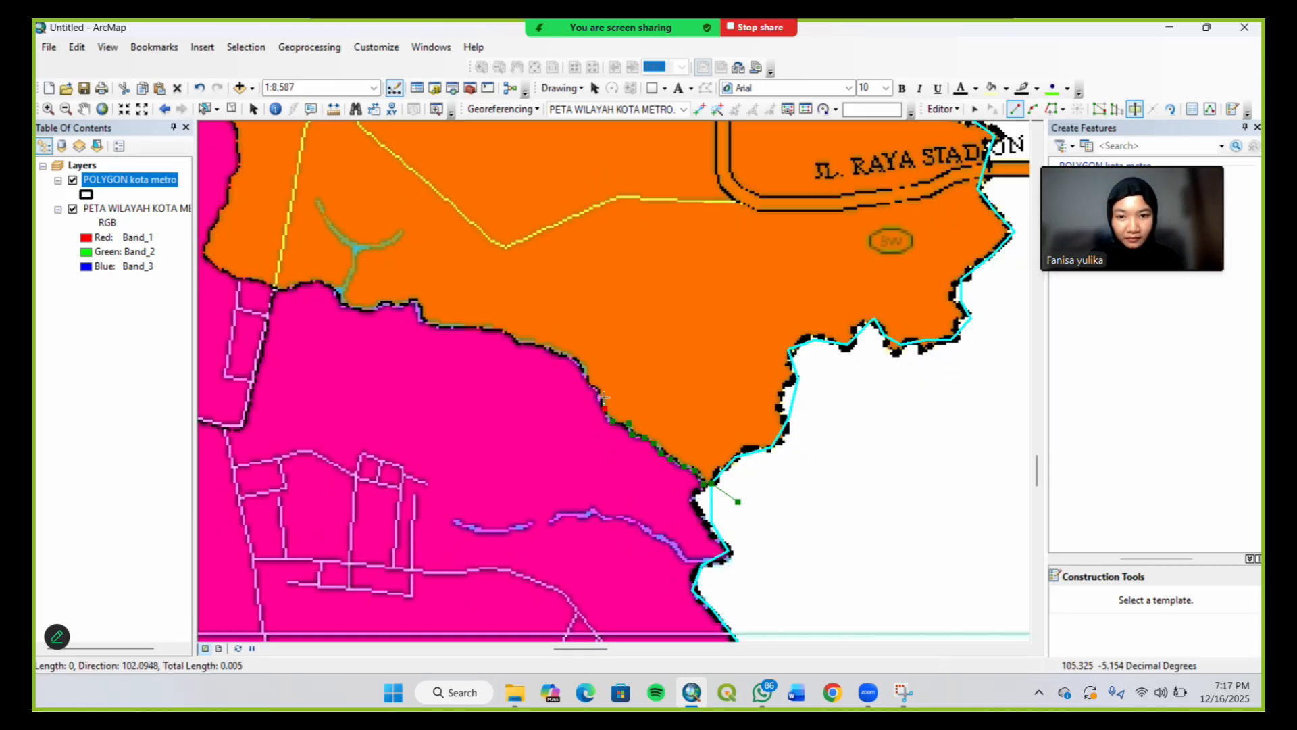
{"action": "left_click", "coordinate": [597, 392]}
{"action": "left_click", "coordinate": [586, 377]}
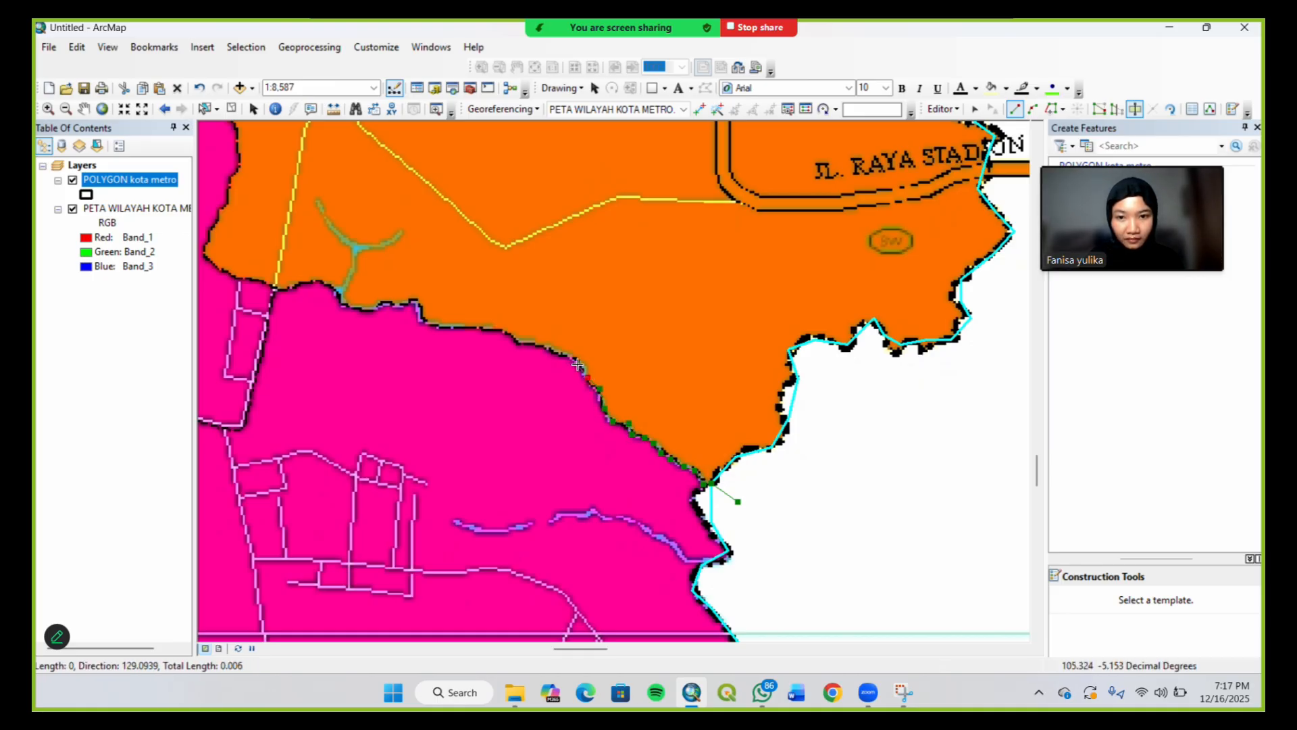
Trace the cut line west along the pink-orange boundary from the bend to the small notch east of the blue-green stream
{"action": "left_click", "coordinate": [570, 358]}
{"action": "left_click", "coordinate": [557, 354]}
{"action": "left_click", "coordinate": [544, 348]}
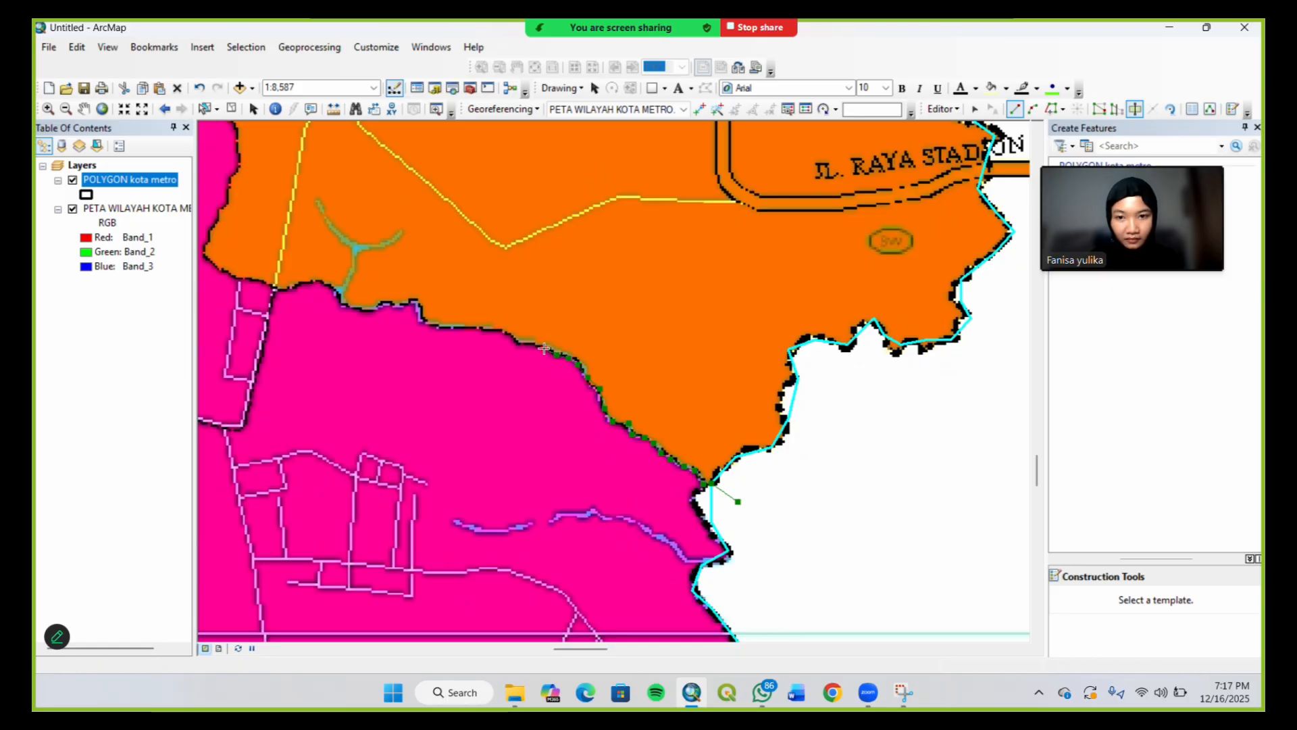
{"action": "left_click", "coordinate": [533, 344]}
{"action": "left_click", "coordinate": [518, 341]}
{"action": "left_click", "coordinate": [505, 330]}
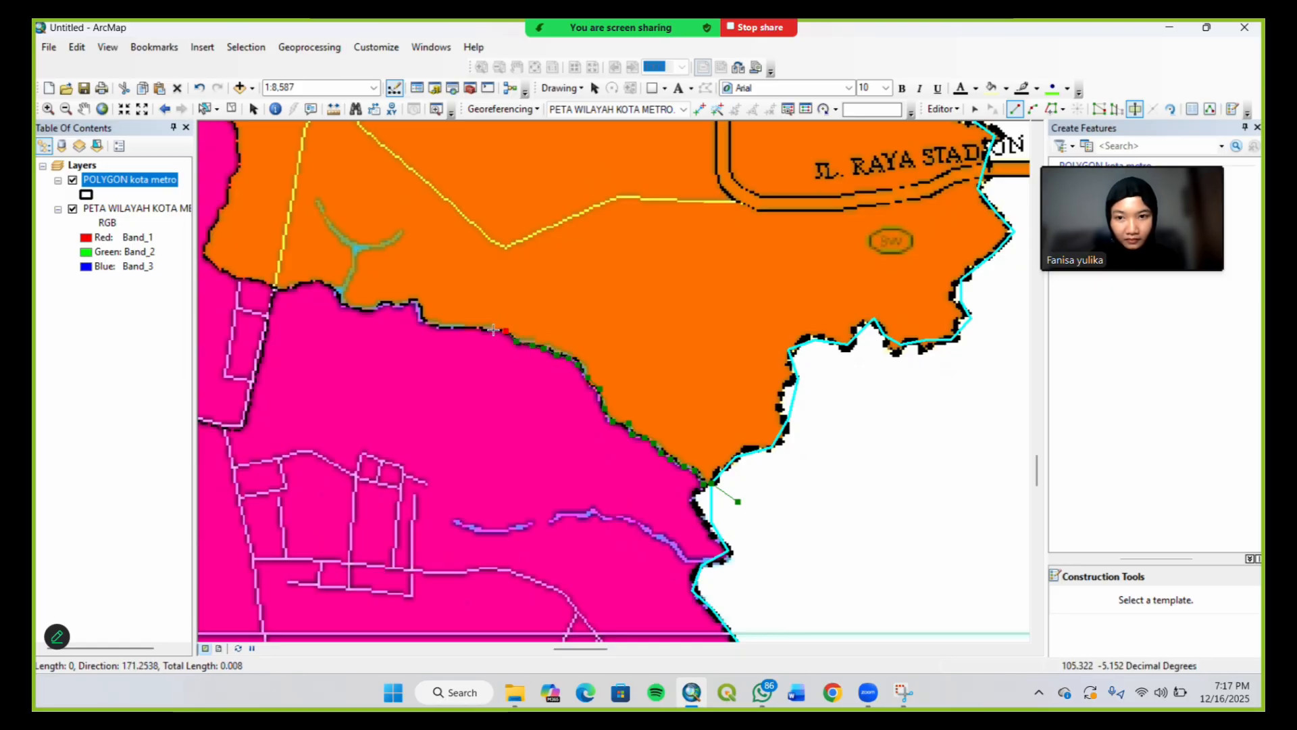
{"action": "left_click", "coordinate": [473, 331]}
{"action": "left_click", "coordinate": [447, 325]}
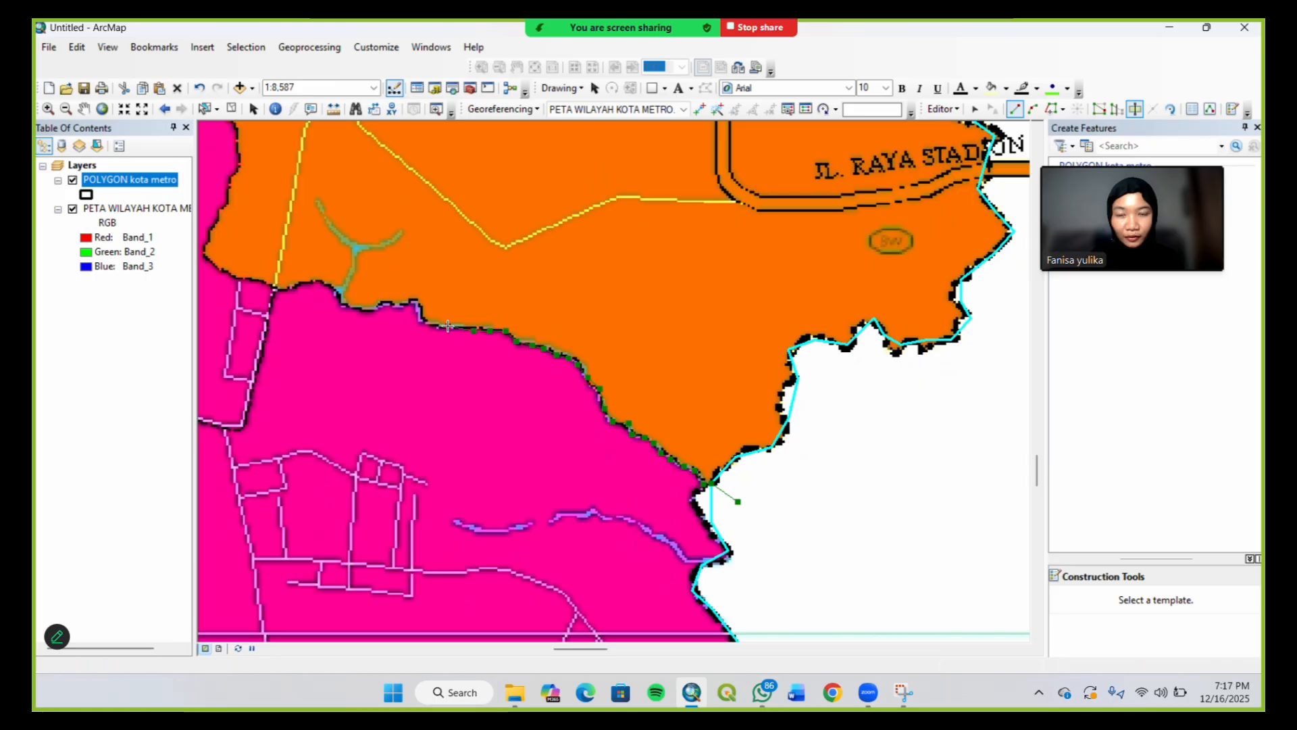
{"action": "left_click", "coordinate": [425, 318]}
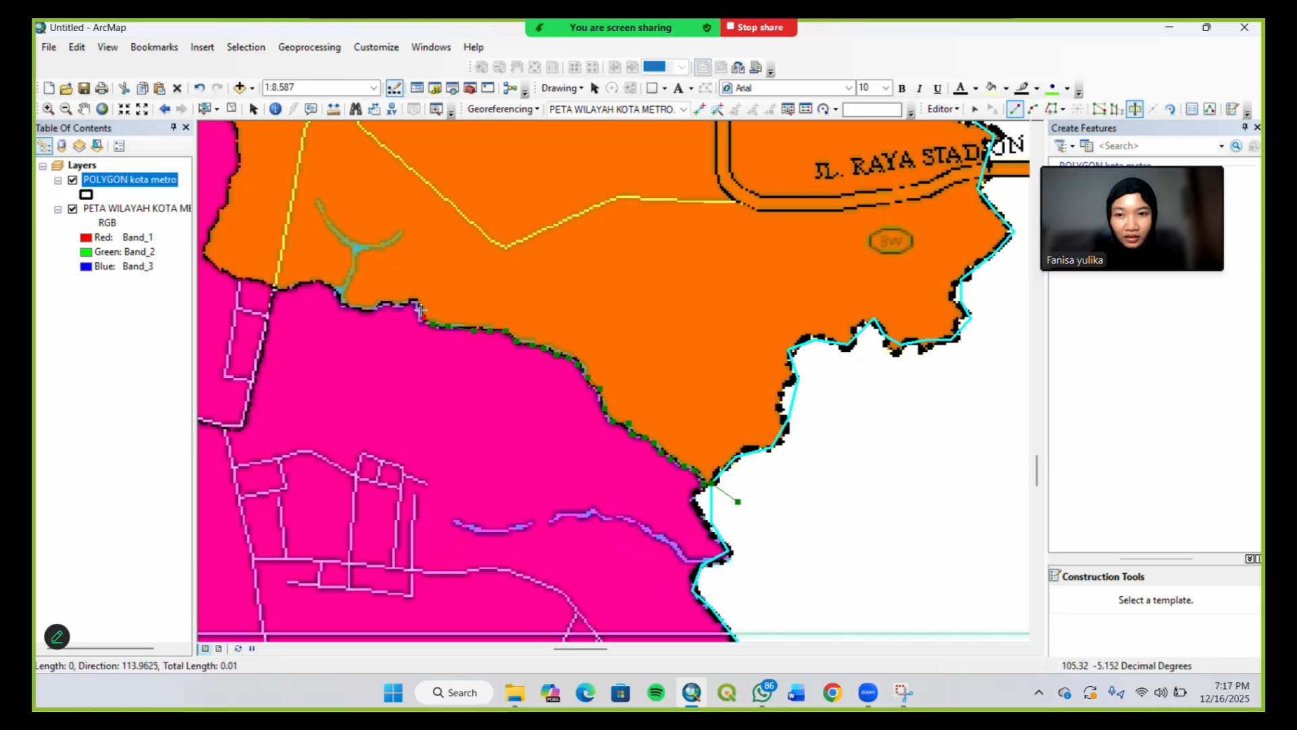
{"action": "left_click", "coordinate": [416, 304]}
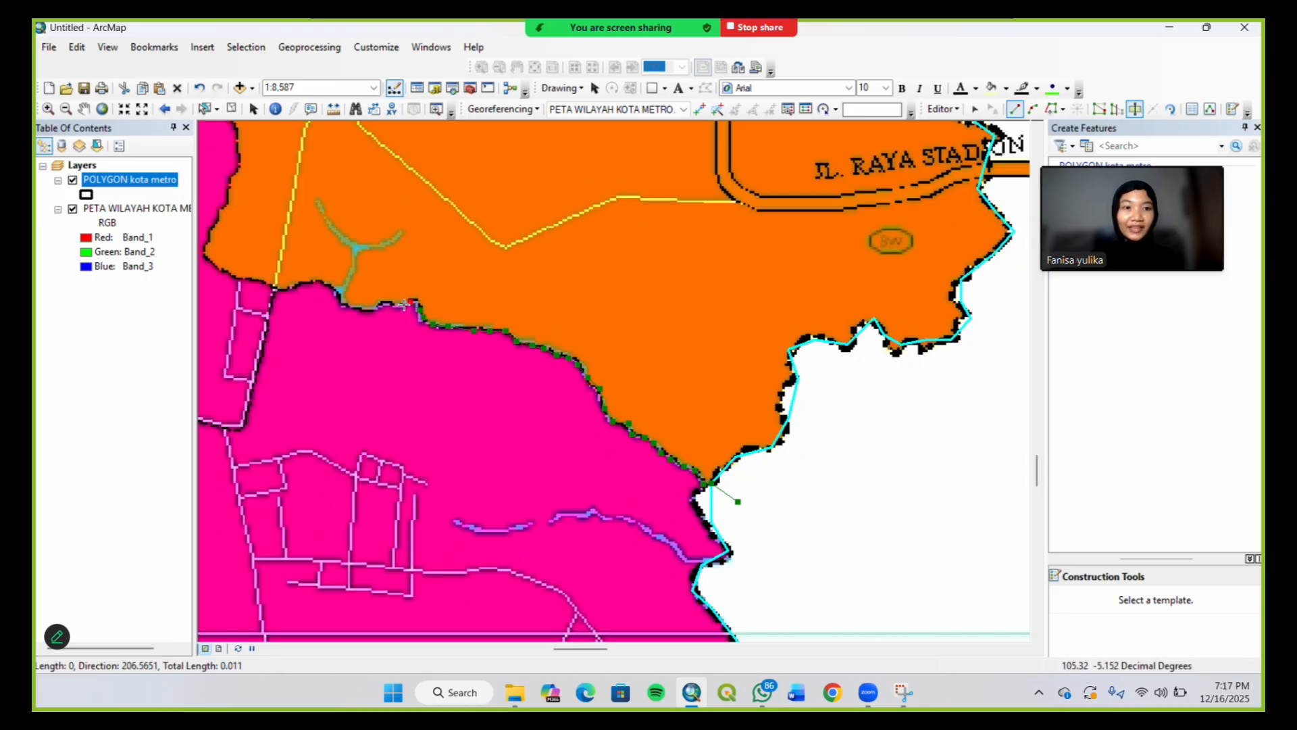
Extend the cut line west along the pink-orange boundary, past the stream and the yellow road, to near the orange district's southwest corner
{"action": "key", "text": "Left"}
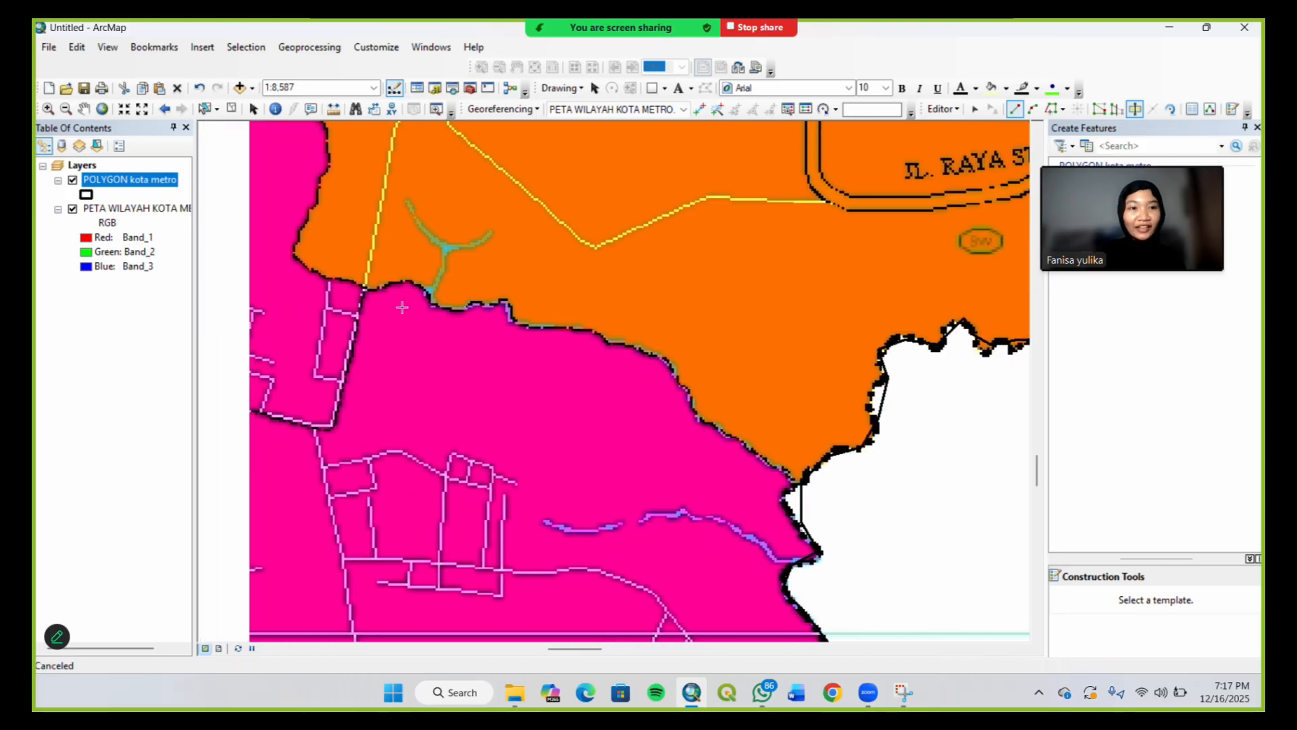
{"action": "key", "text": "Left"}
{"action": "key", "text": "Up"}
{"action": "key", "text": "Left"}
{"action": "key", "text": "Up"}
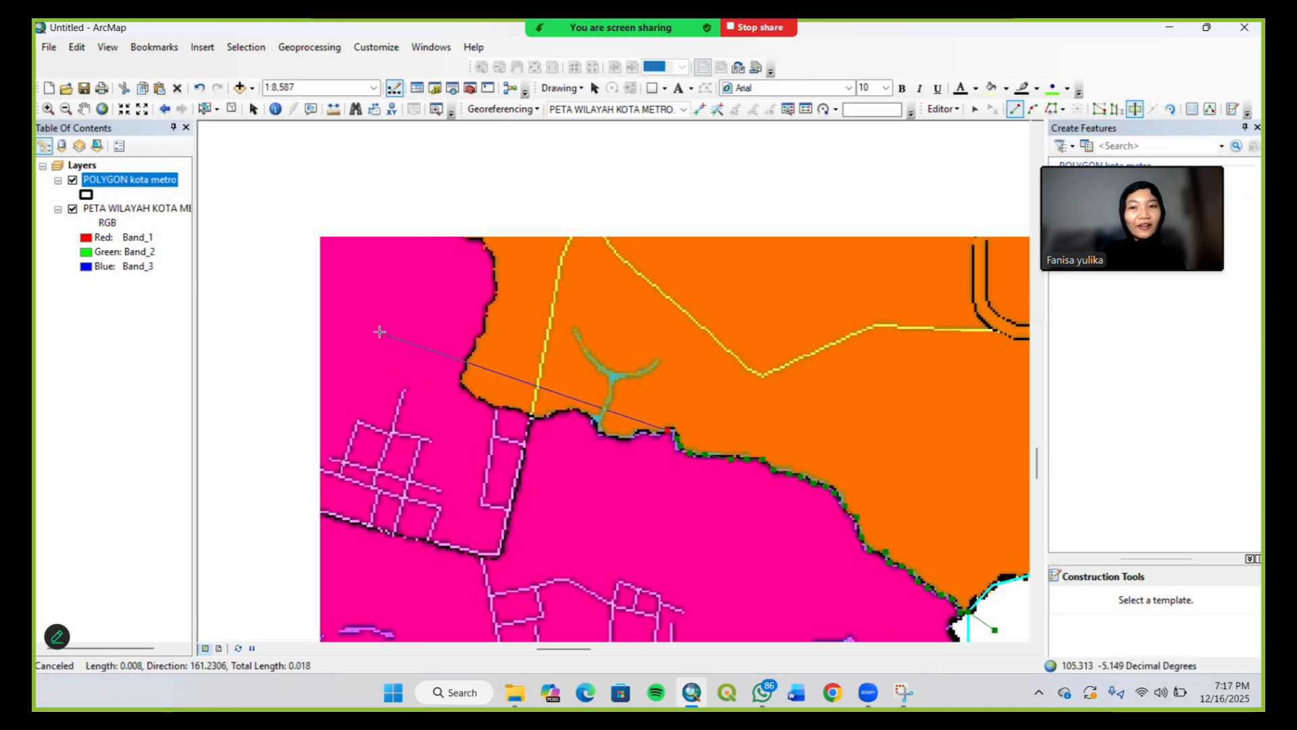
{"action": "key", "text": "Left"}
{"action": "key", "text": "Up"}
{"action": "key", "text": "Up"}
{"action": "key", "text": "Up"}
{"action": "key", "text": "Up"}
{"action": "key", "text": "Up"}
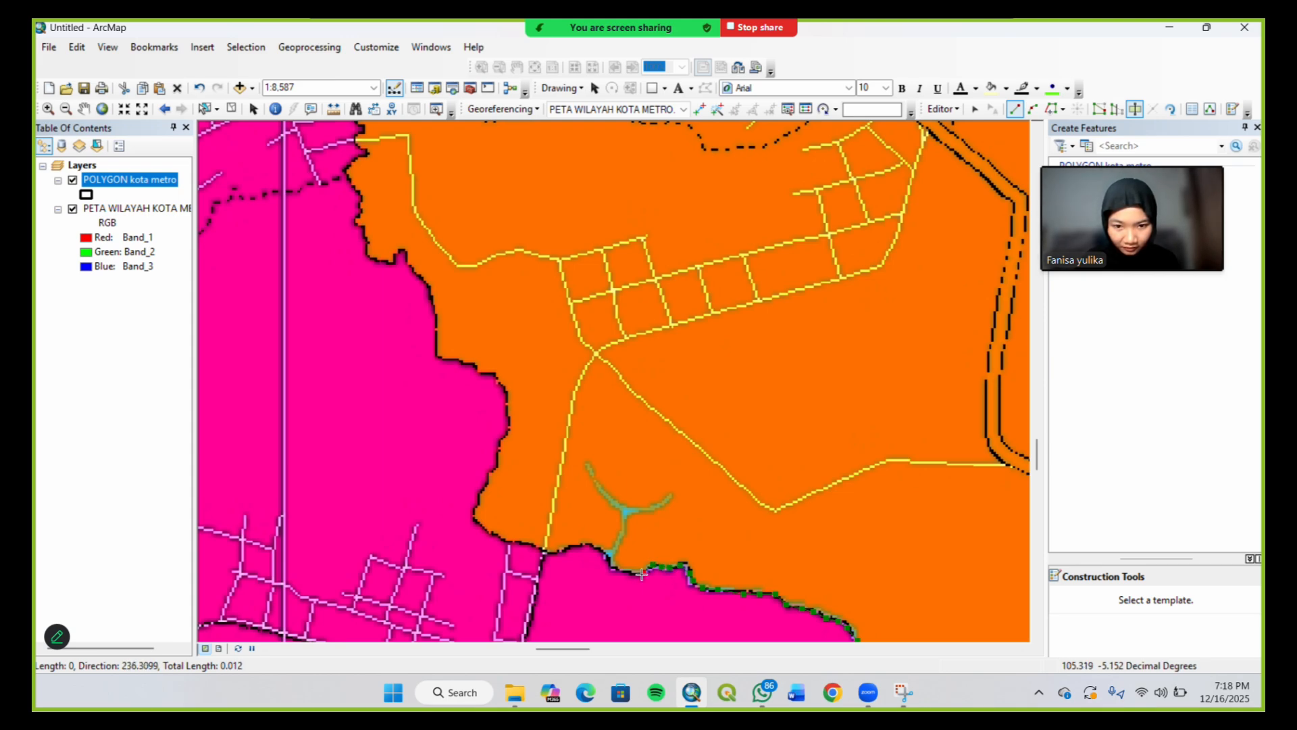
{"action": "left_click", "coordinate": [612, 564]}
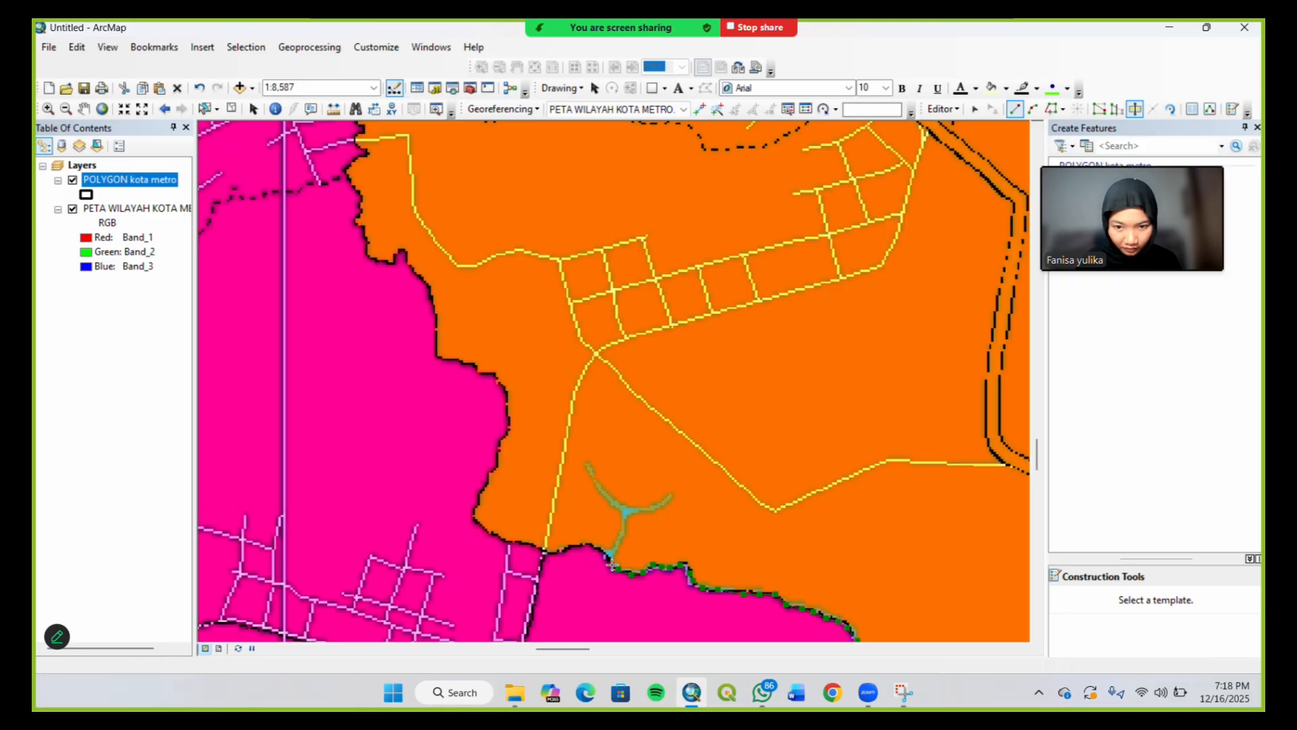
{"action": "left_click", "coordinate": [557, 548]}
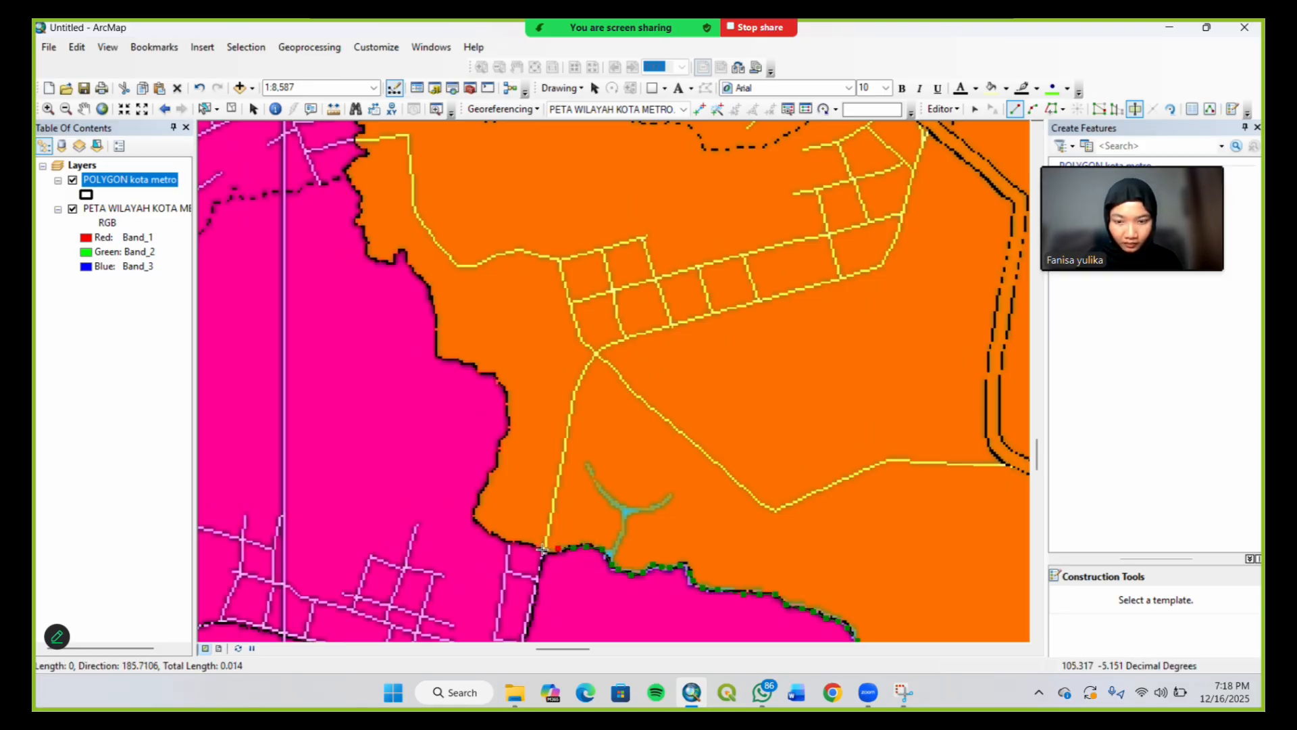
{"action": "left_click", "coordinate": [542, 549]}
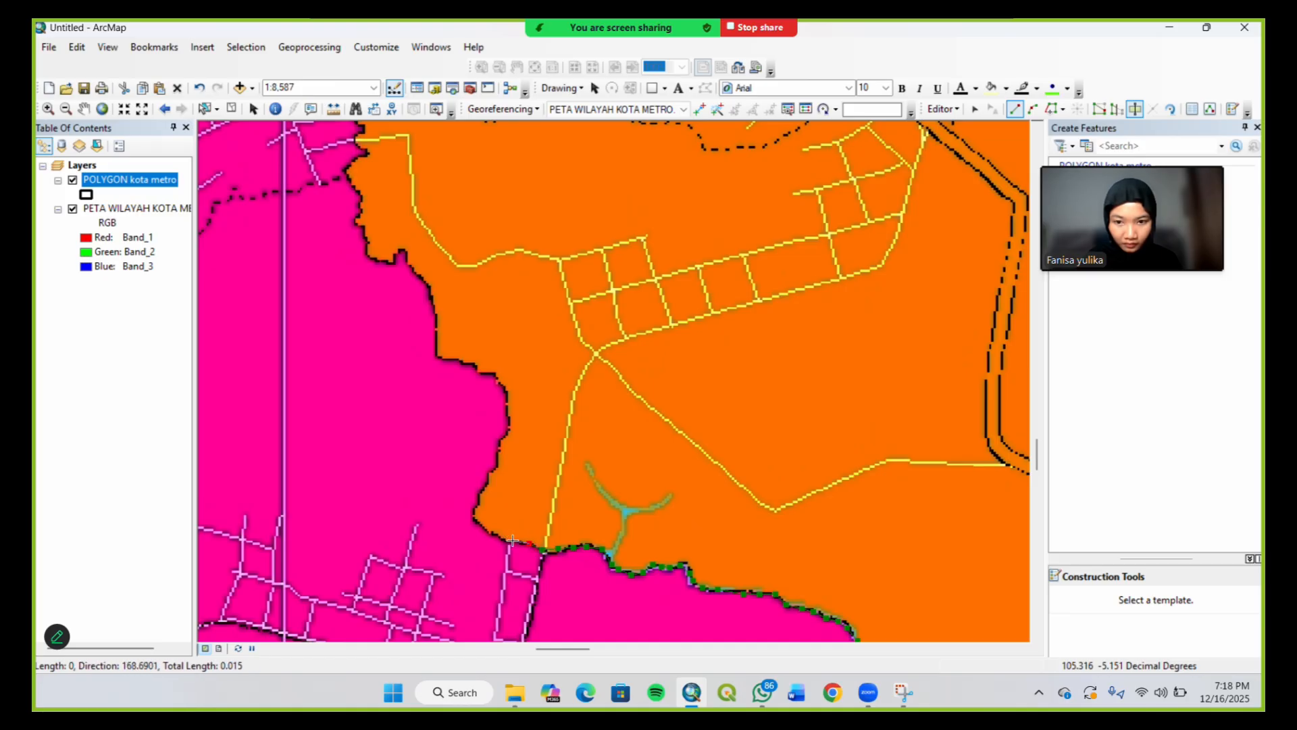
{"action": "left_click", "coordinate": [511, 539]}
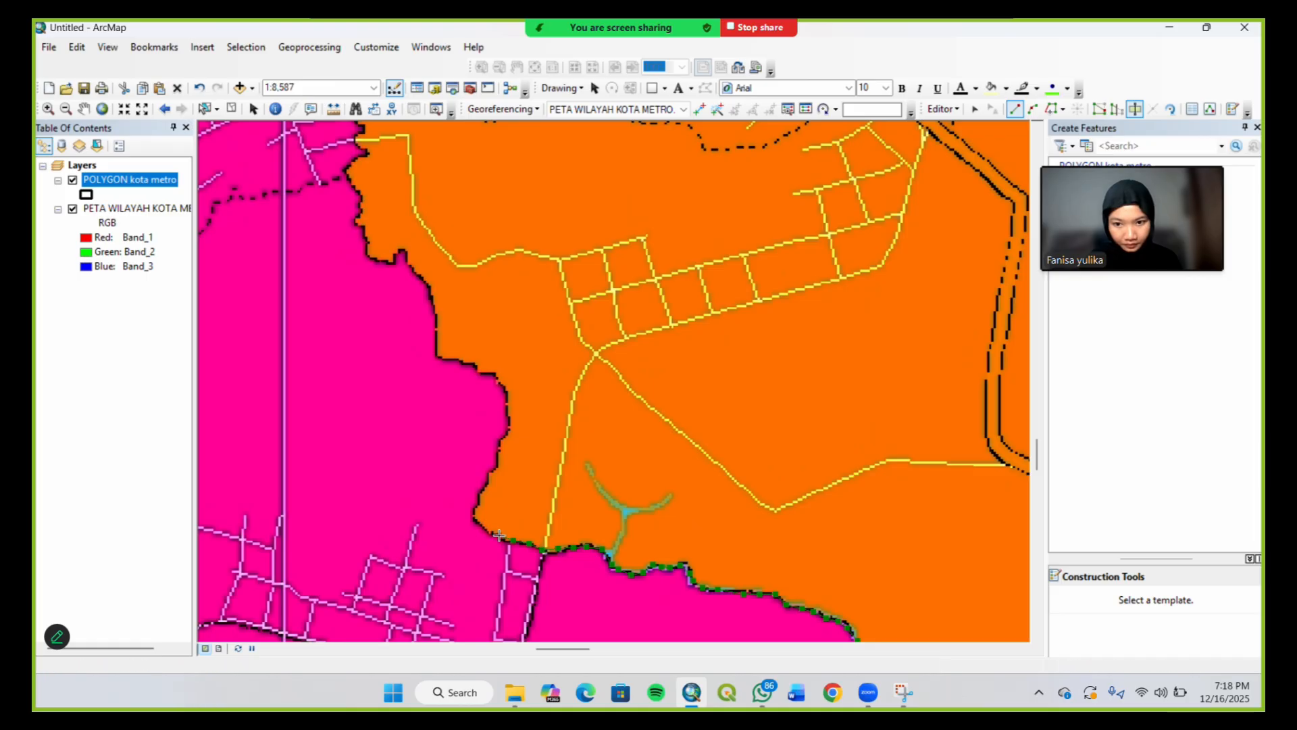
{"action": "left_click", "coordinate": [493, 535]}
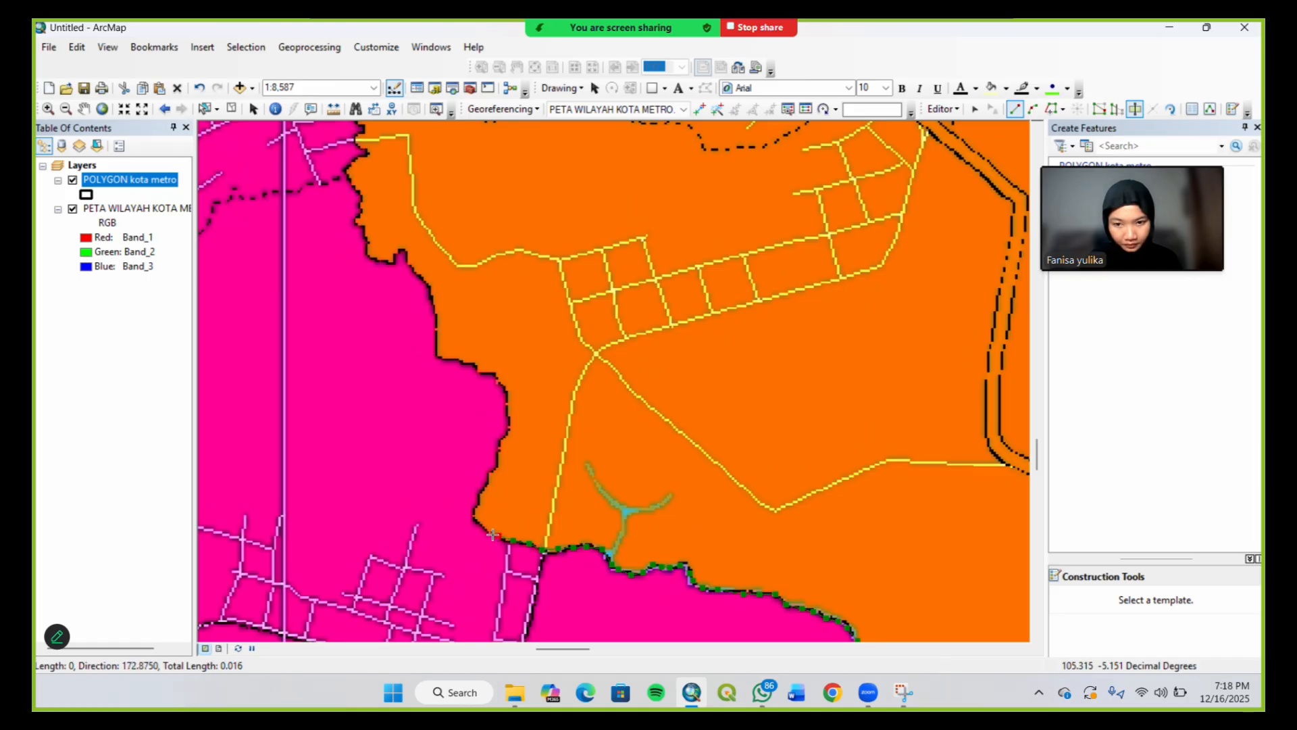
Trace the cut line around the orange district's southwest corner and north along the pink bulge toward the boundary's ledge
{"action": "left_click", "coordinate": [478, 501]}
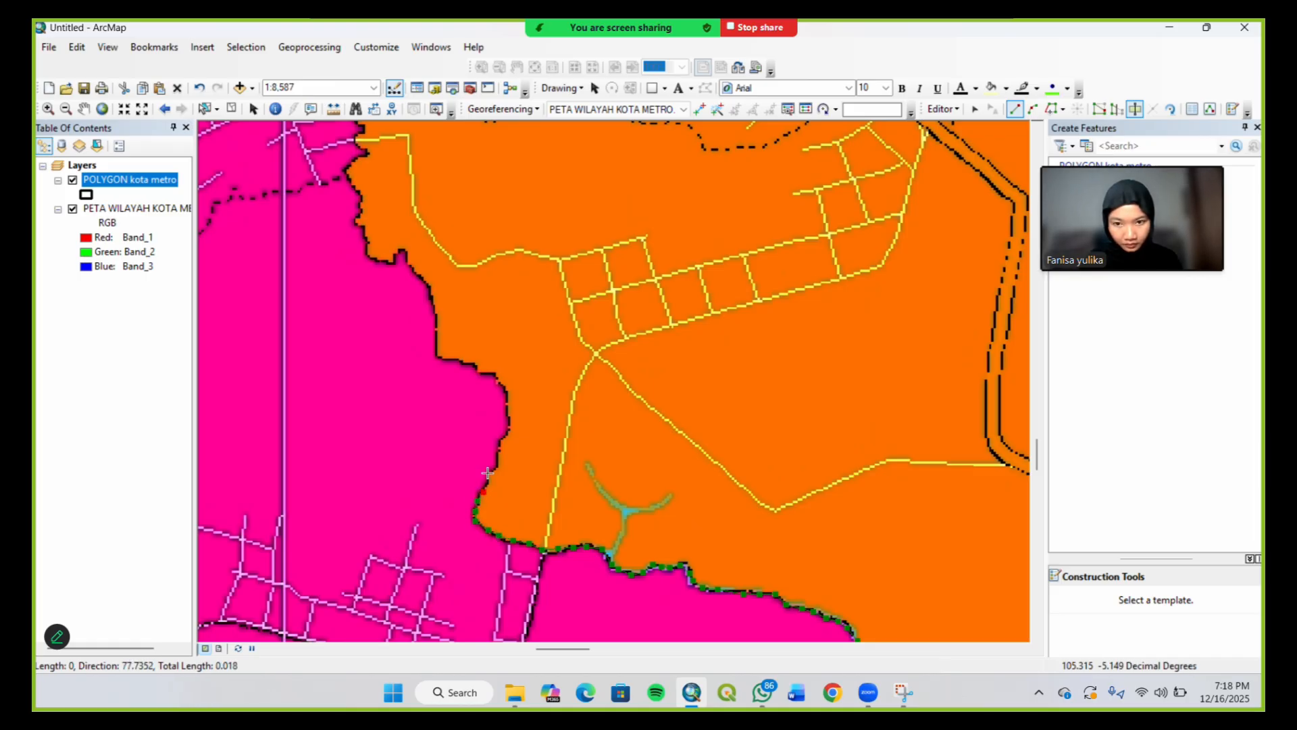
{"action": "left_click", "coordinate": [498, 451]}
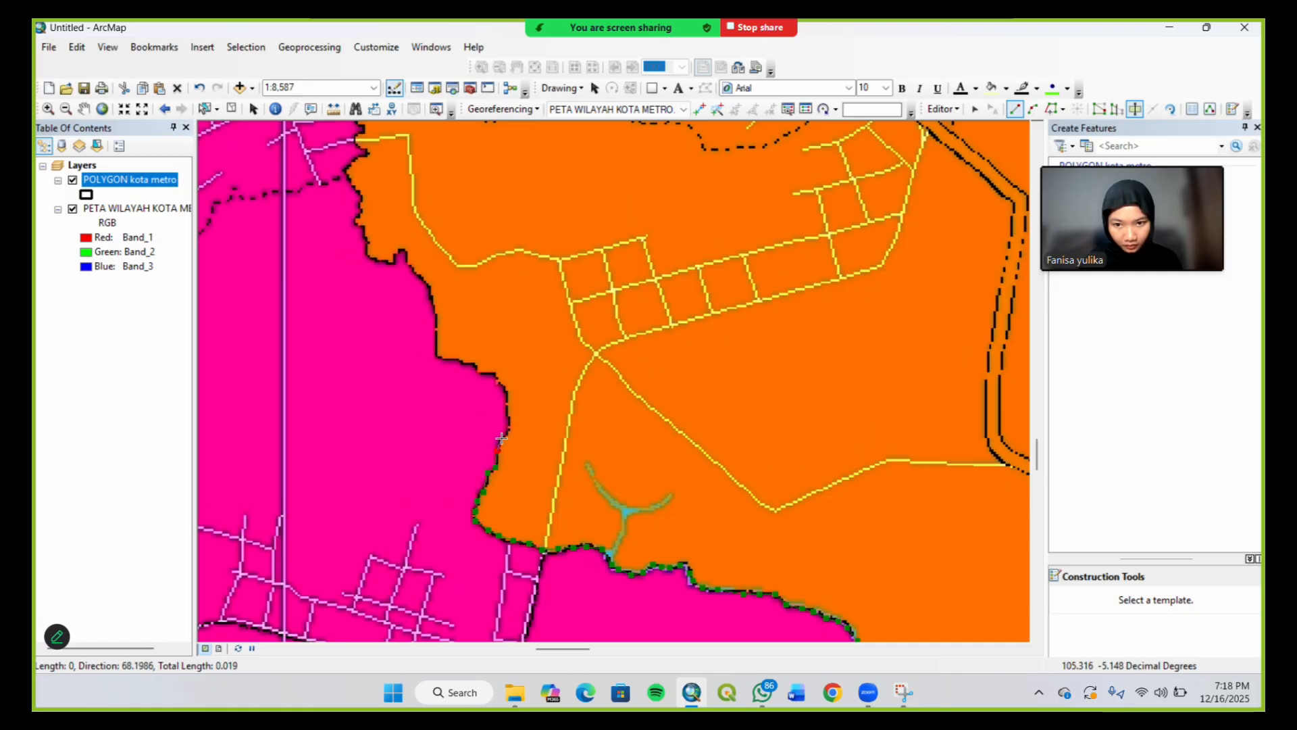
{"action": "left_click", "coordinate": [508, 411]}
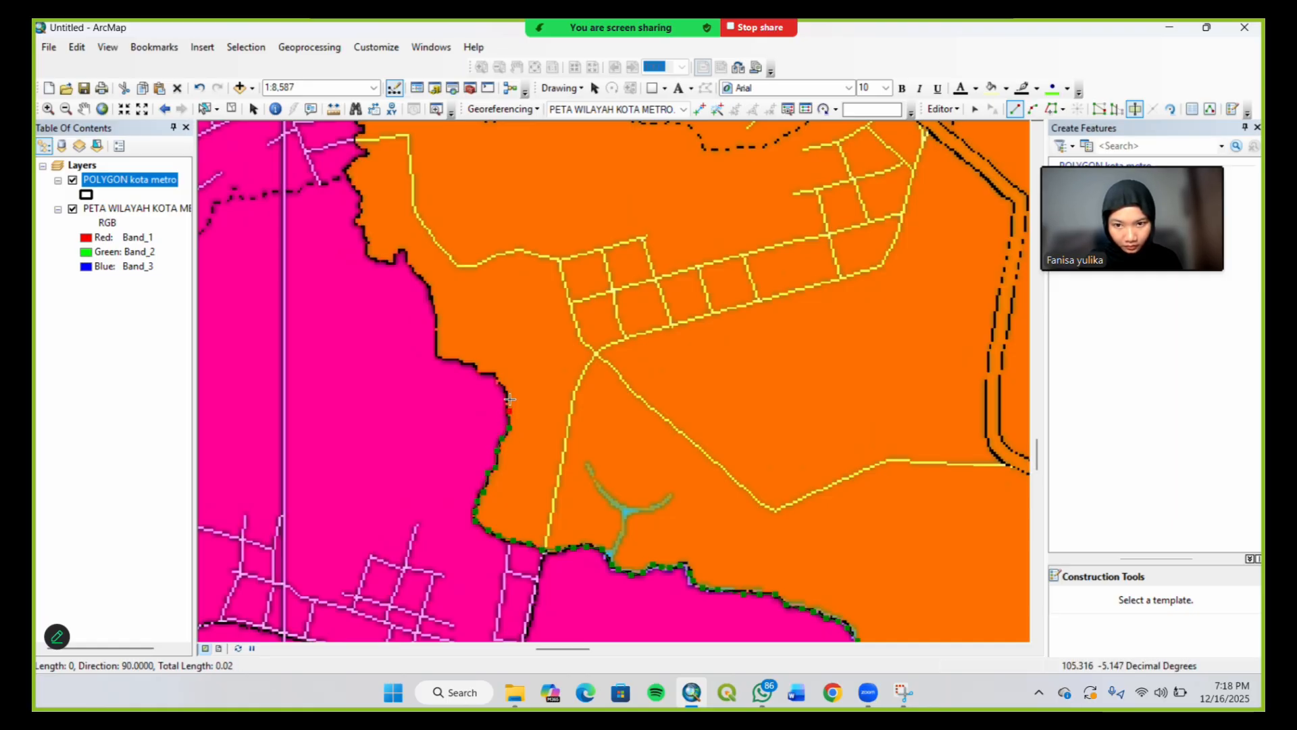
{"action": "left_click", "coordinate": [491, 373]}
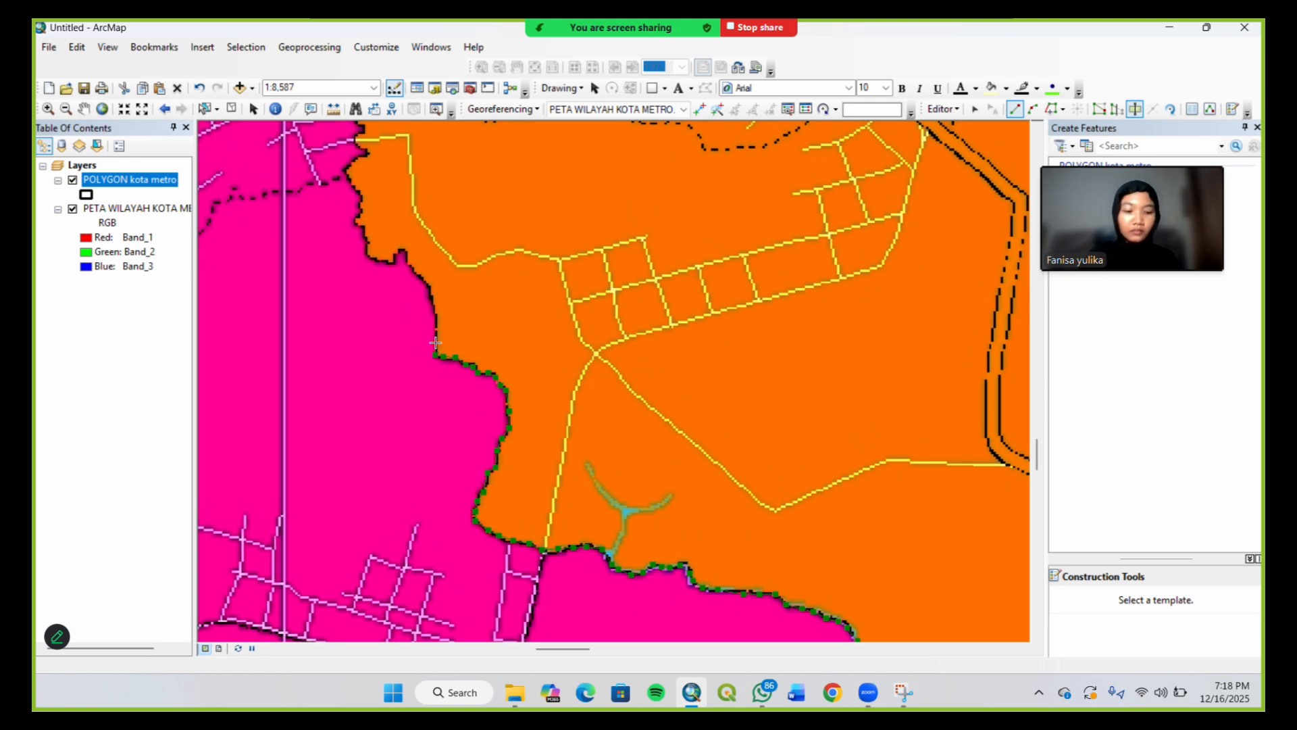
Trace the cut line north from the ledge and over the boundary's small peak to the start of the jagged stretch
{"action": "key", "text": "Up"}
{"action": "key", "text": "Up"}
{"action": "key", "text": "Left"}
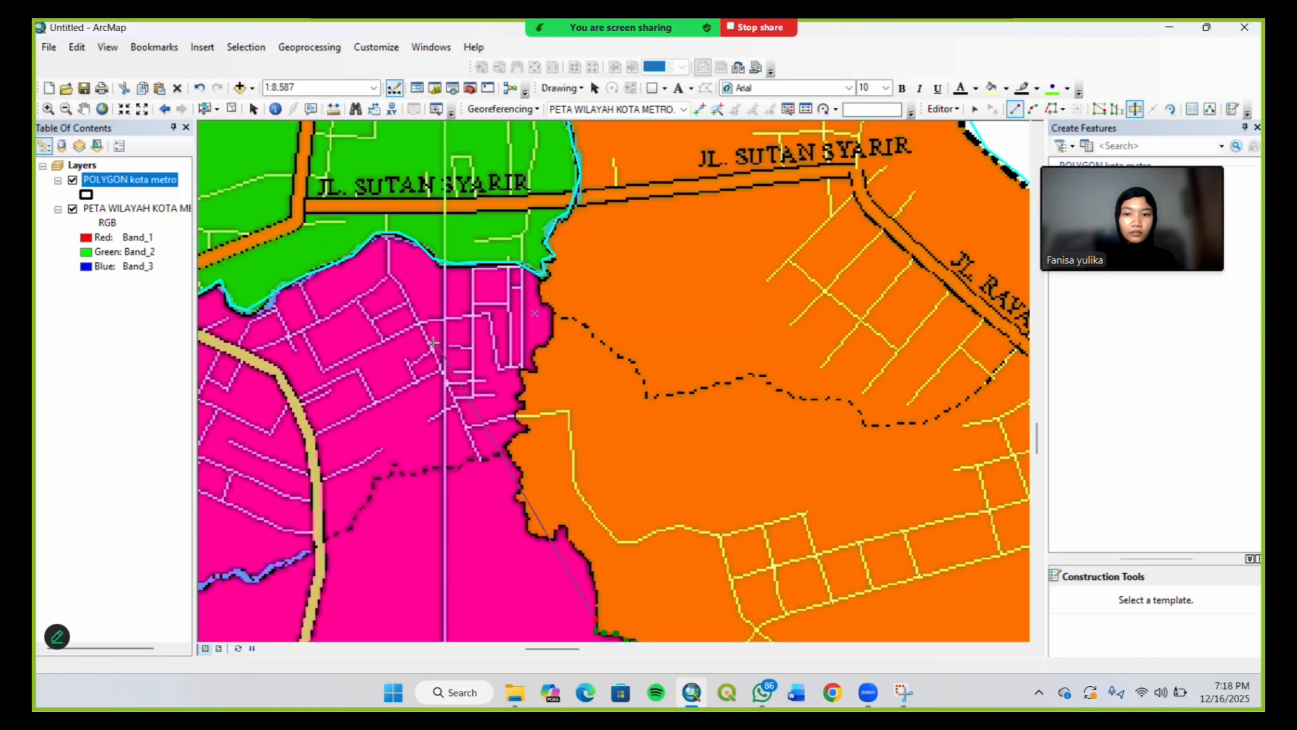
{"action": "key", "text": "Down"}
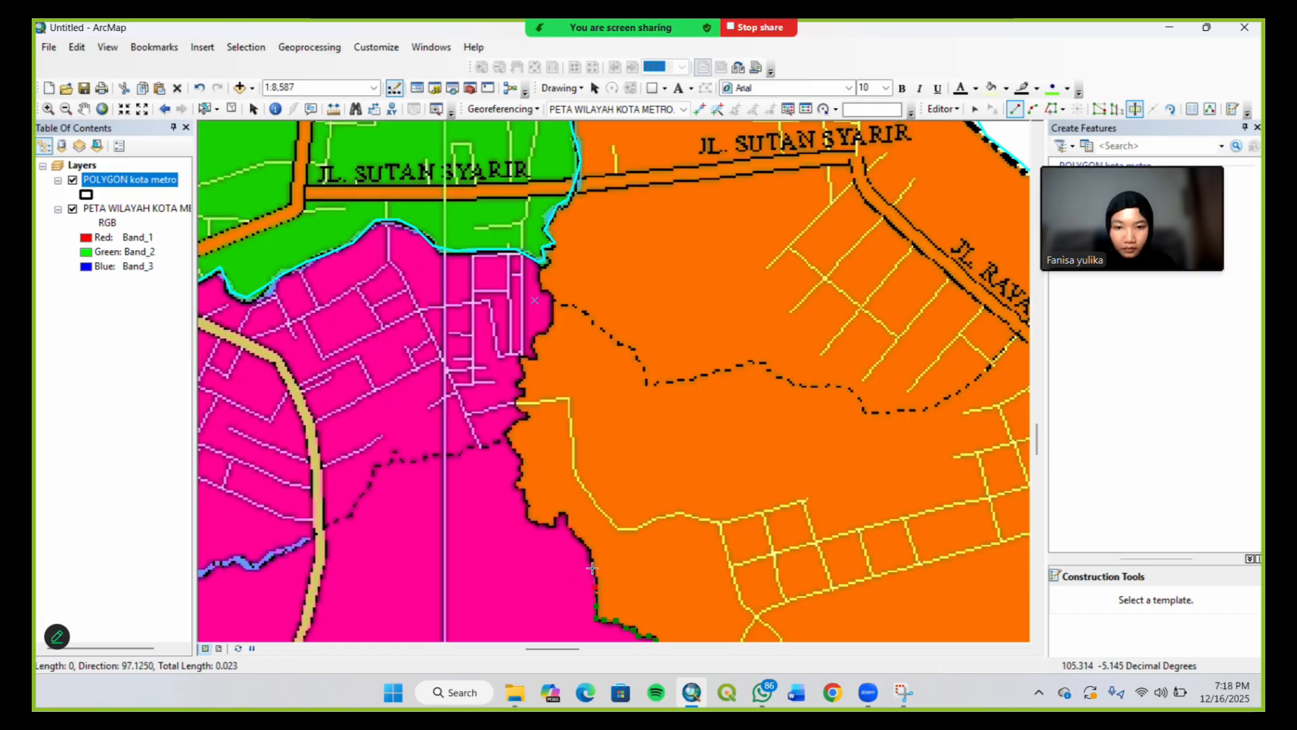
{"action": "left_click", "coordinate": [574, 537]}
{"action": "left_click", "coordinate": [558, 512]}
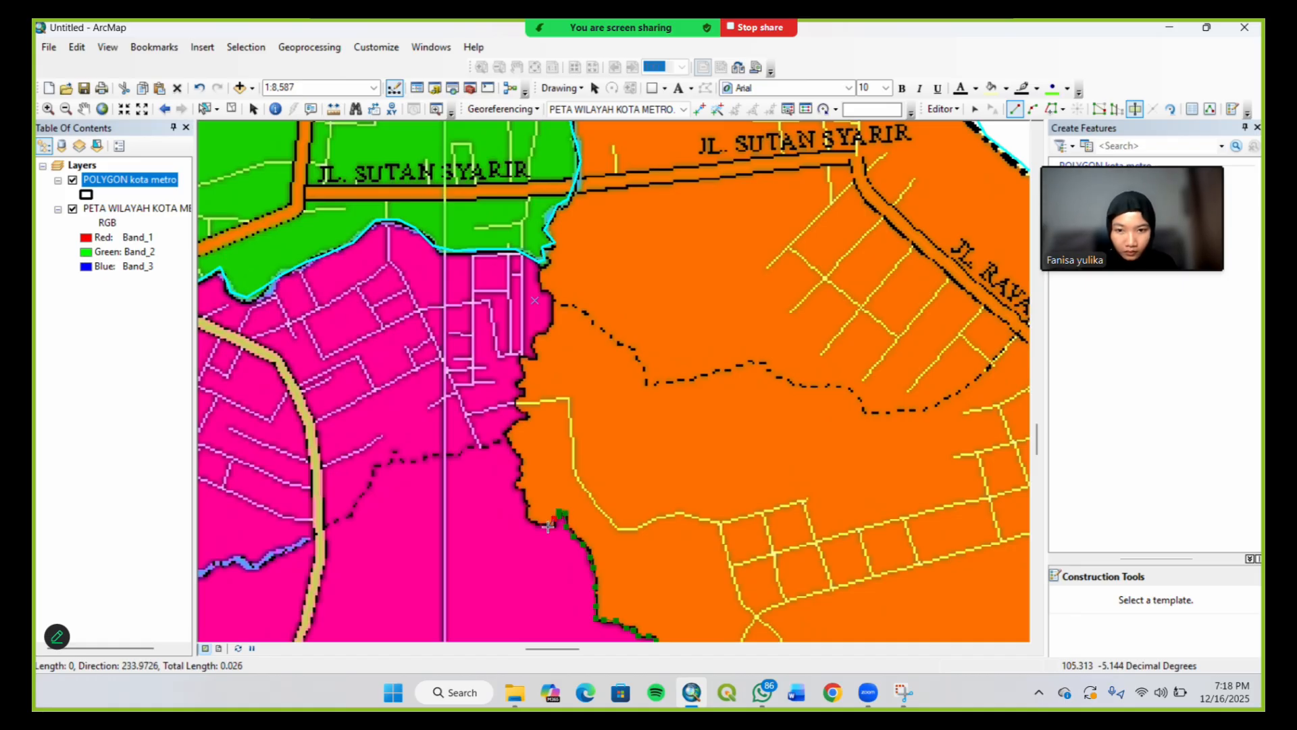
{"action": "left_click", "coordinate": [549, 528]}
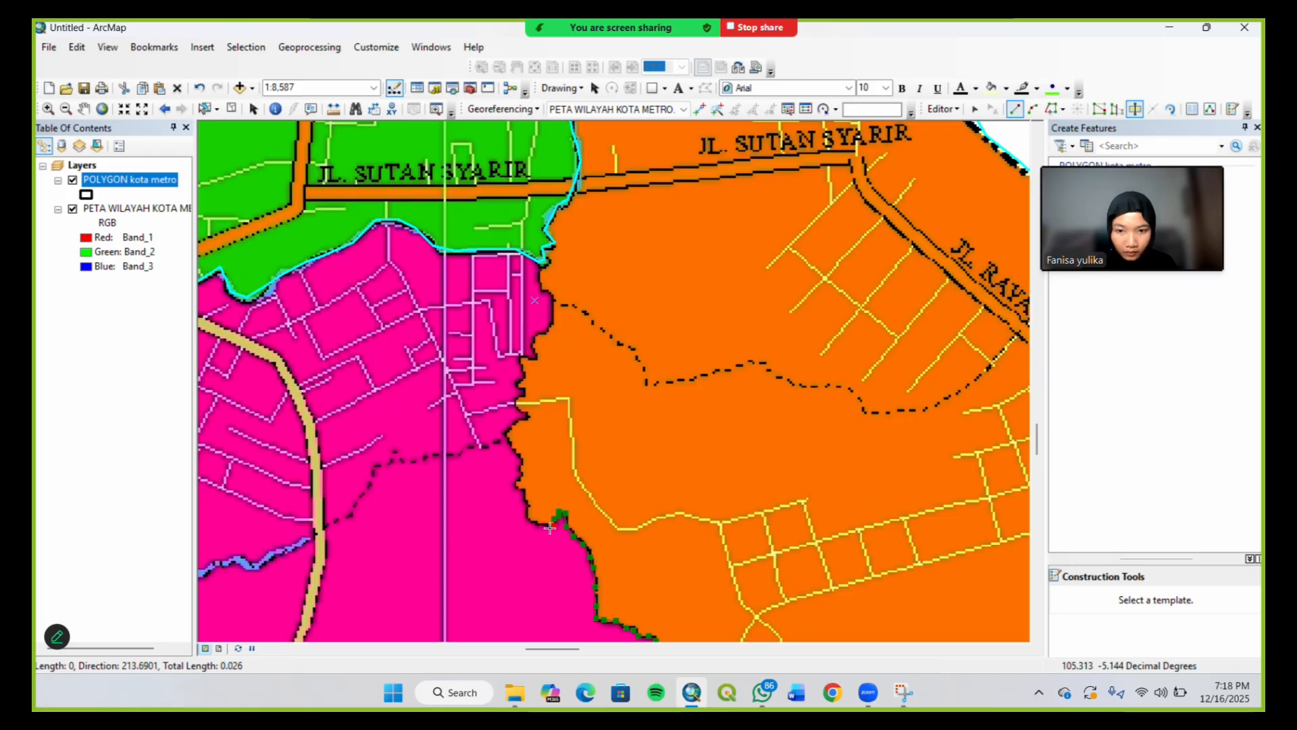
{"action": "left_click", "coordinate": [525, 495]}
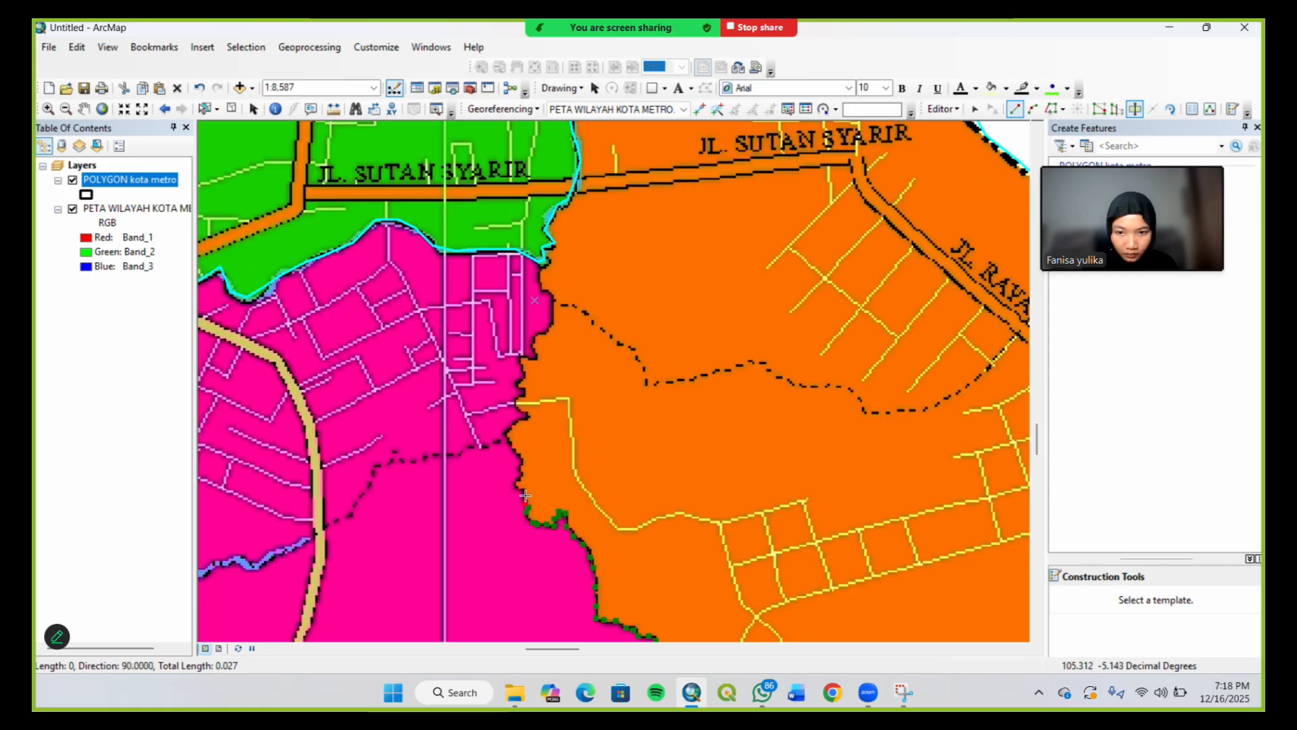
Follow the jagged pink-orange boundary north with the cut line, past the dashed line, to just south of the yellow road's end
{"action": "left_click", "coordinate": [520, 489]}
{"action": "left_click", "coordinate": [512, 487]}
{"action": "left_click", "coordinate": [518, 480]}
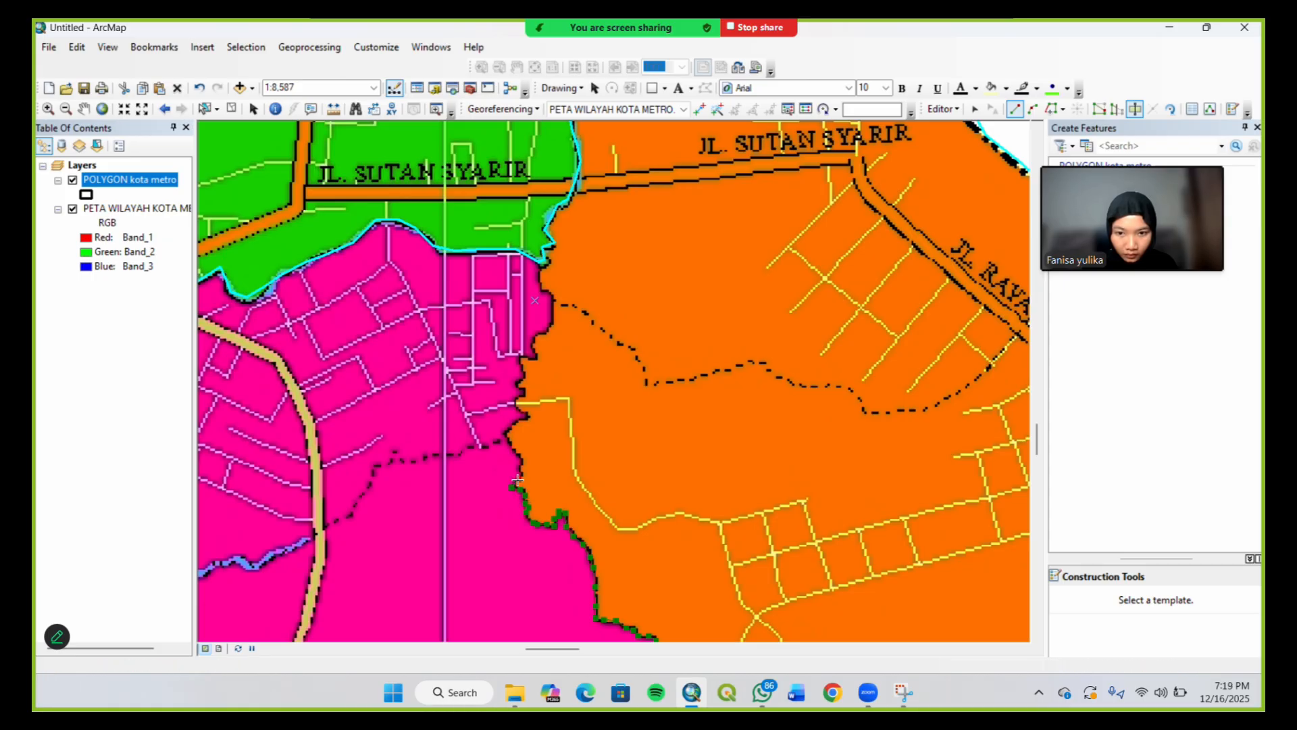
{"action": "left_click", "coordinate": [519, 474]}
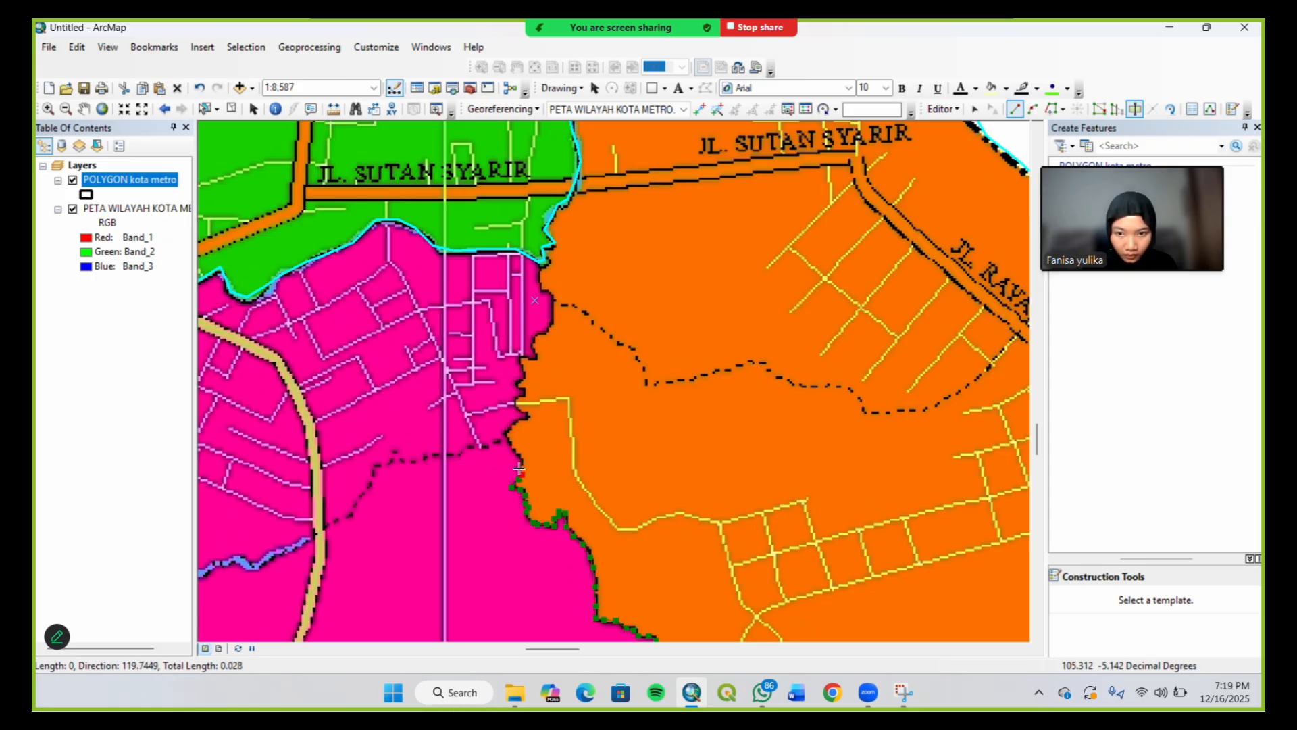
{"action": "left_click", "coordinate": [511, 453]}
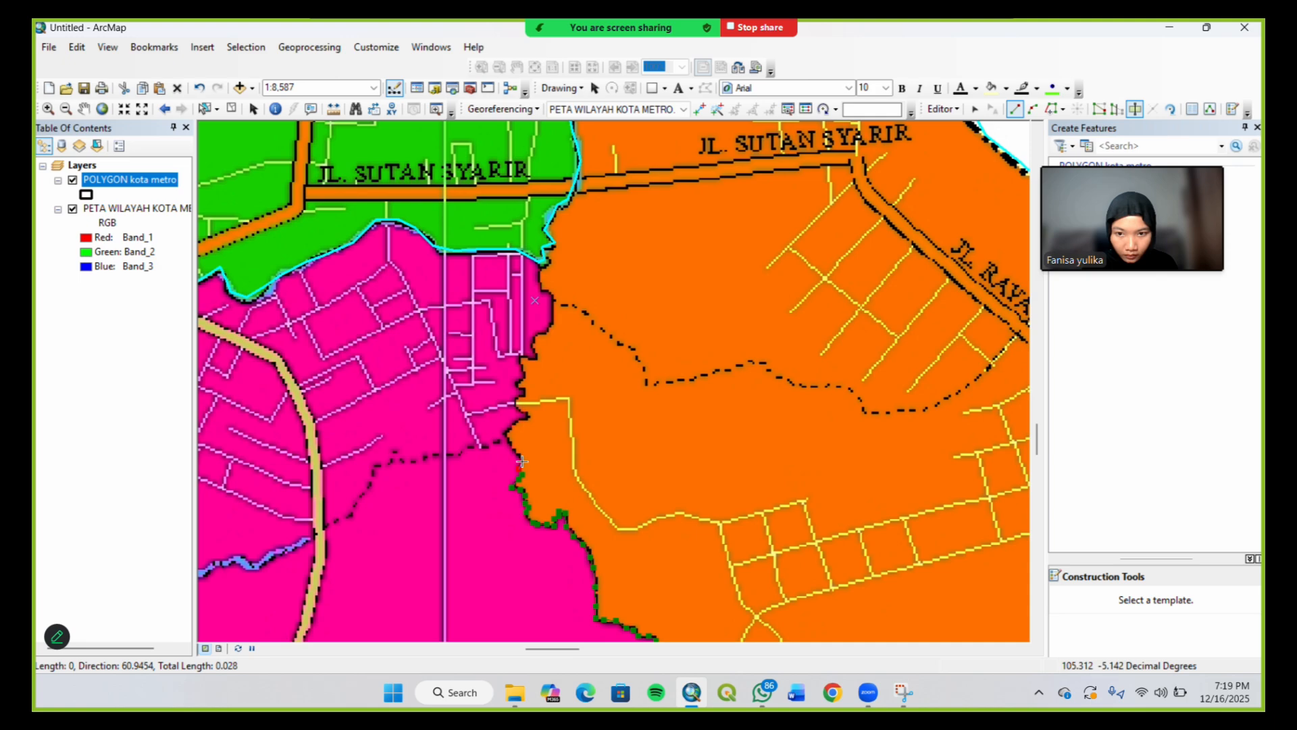
{"action": "left_click", "coordinate": [521, 418]}
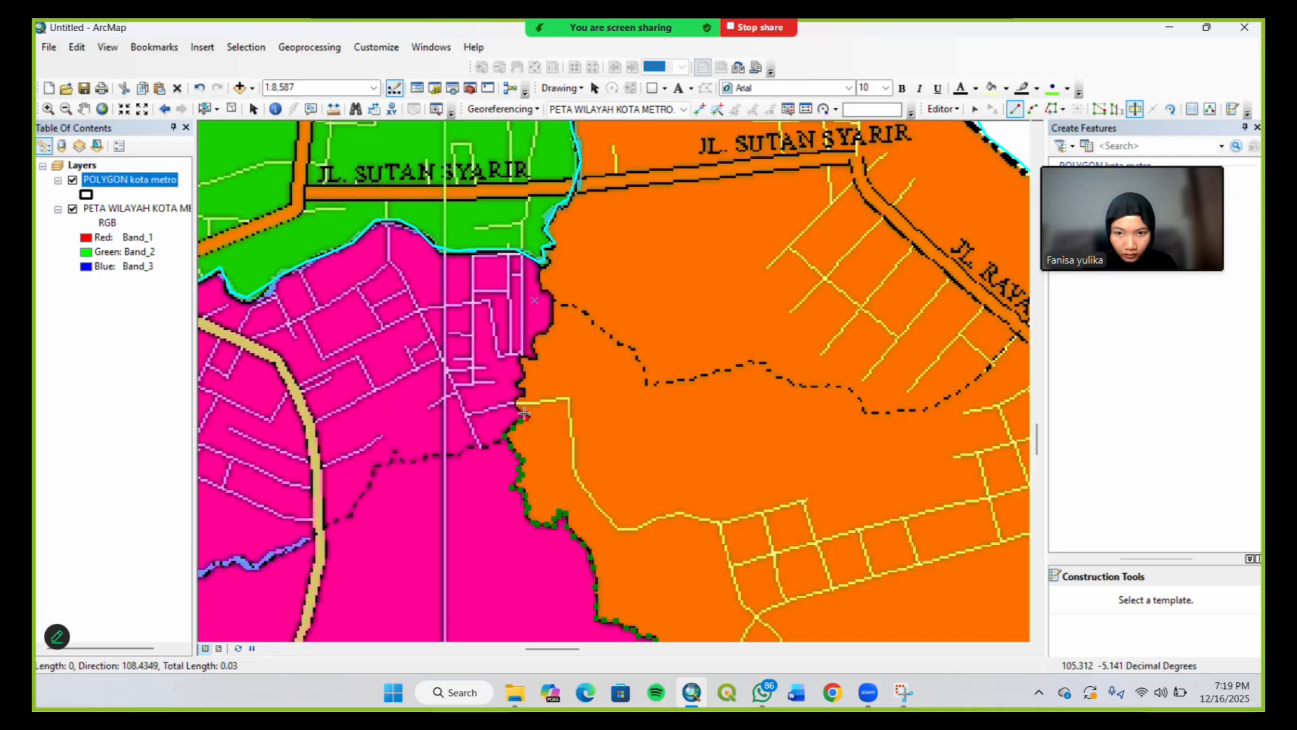
Continue the cut line north past the yellow road's end and around the pink bulge where the eastern dashed line begins
{"action": "left_click", "coordinate": [519, 365]}
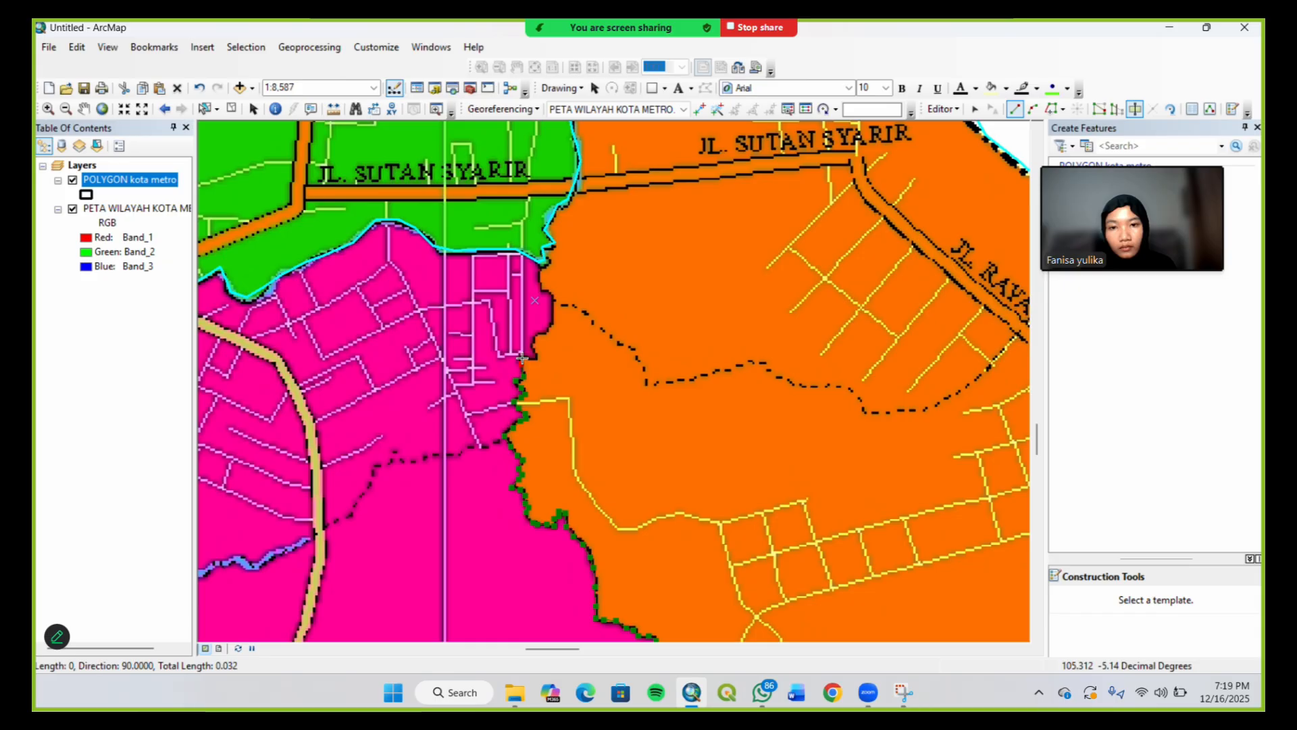
{"action": "left_click", "coordinate": [523, 358]}
{"action": "left_click", "coordinate": [535, 357]}
{"action": "left_click", "coordinate": [535, 353]}
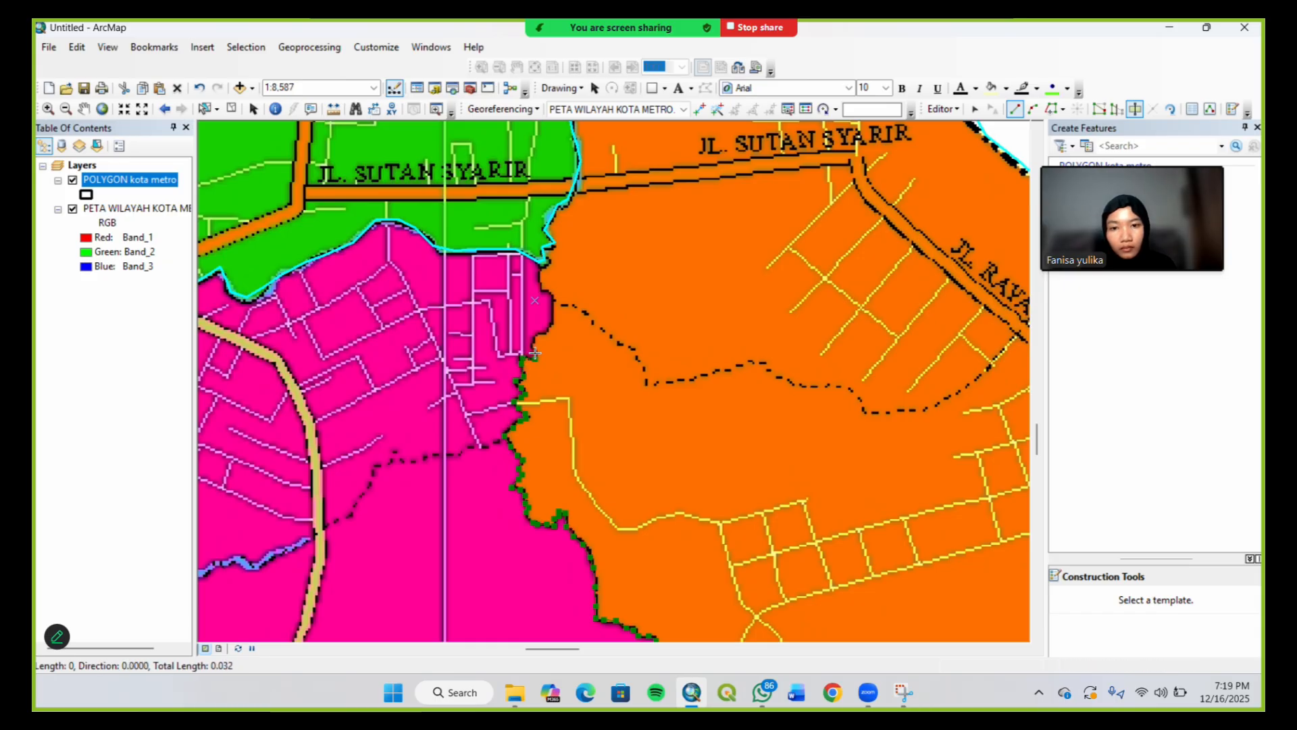
{"action": "left_click", "coordinate": [532, 348]}
{"action": "left_click", "coordinate": [540, 334]}
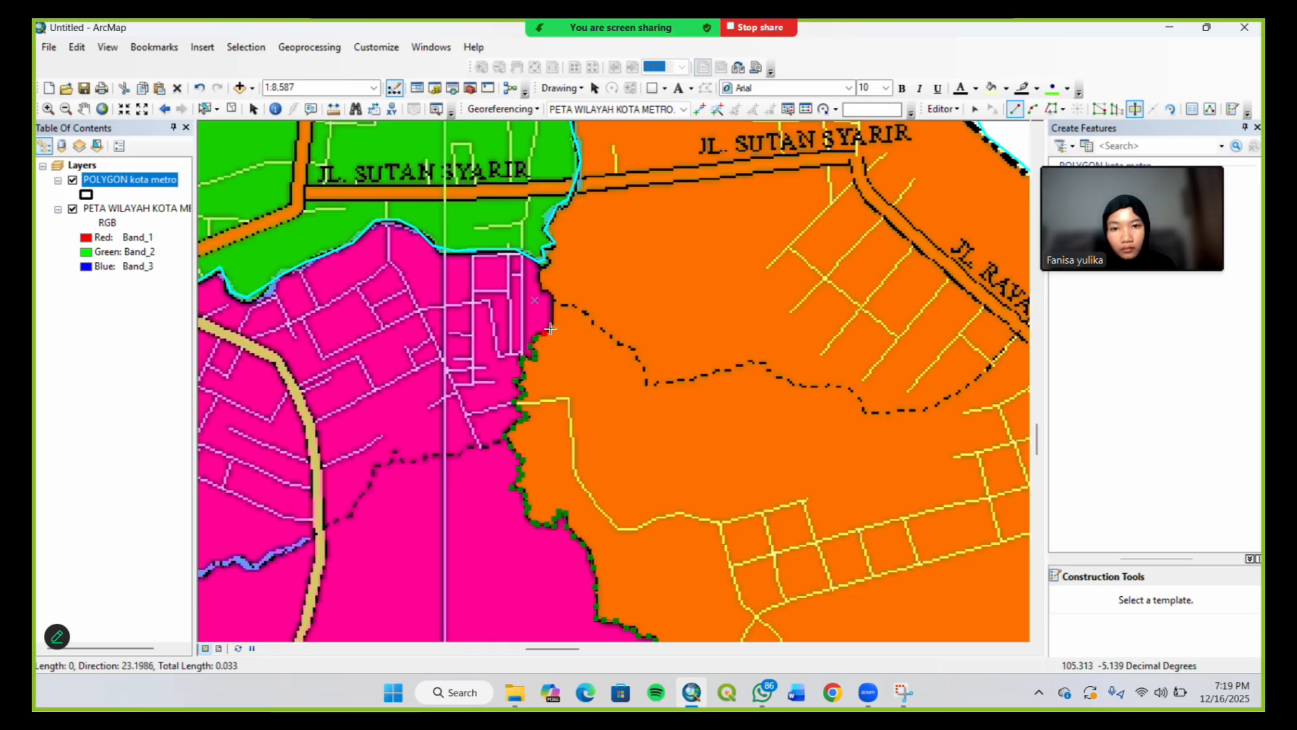
{"action": "left_click", "coordinate": [549, 323]}
{"action": "left_click", "coordinate": [554, 309]}
{"action": "left_click", "coordinate": [544, 291]}
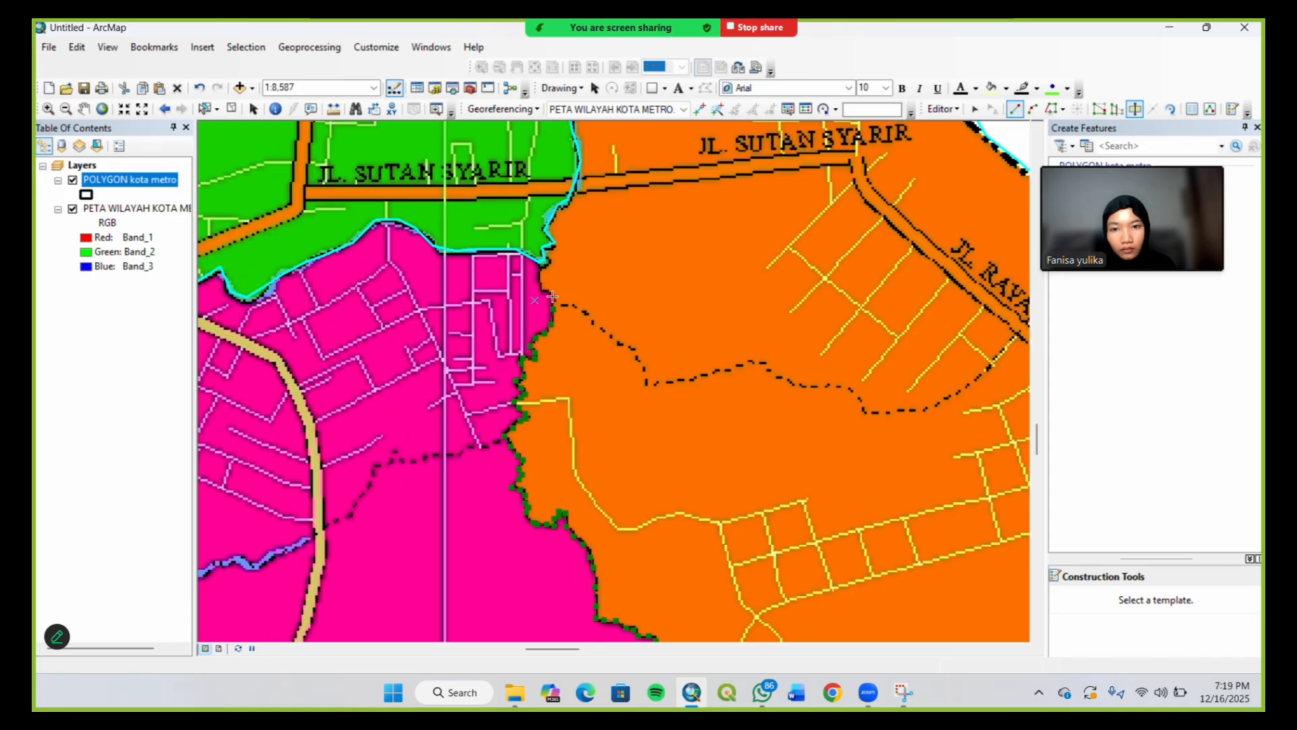
Finish the cut at the existing vertex on the green district's southeast corner and show the full extent of the POLYGON kota metro layer
{"action": "left_click", "coordinate": [541, 289]}
{"action": "left_click", "coordinate": [538, 280]}
{"action": "left_click", "coordinate": [541, 273]}
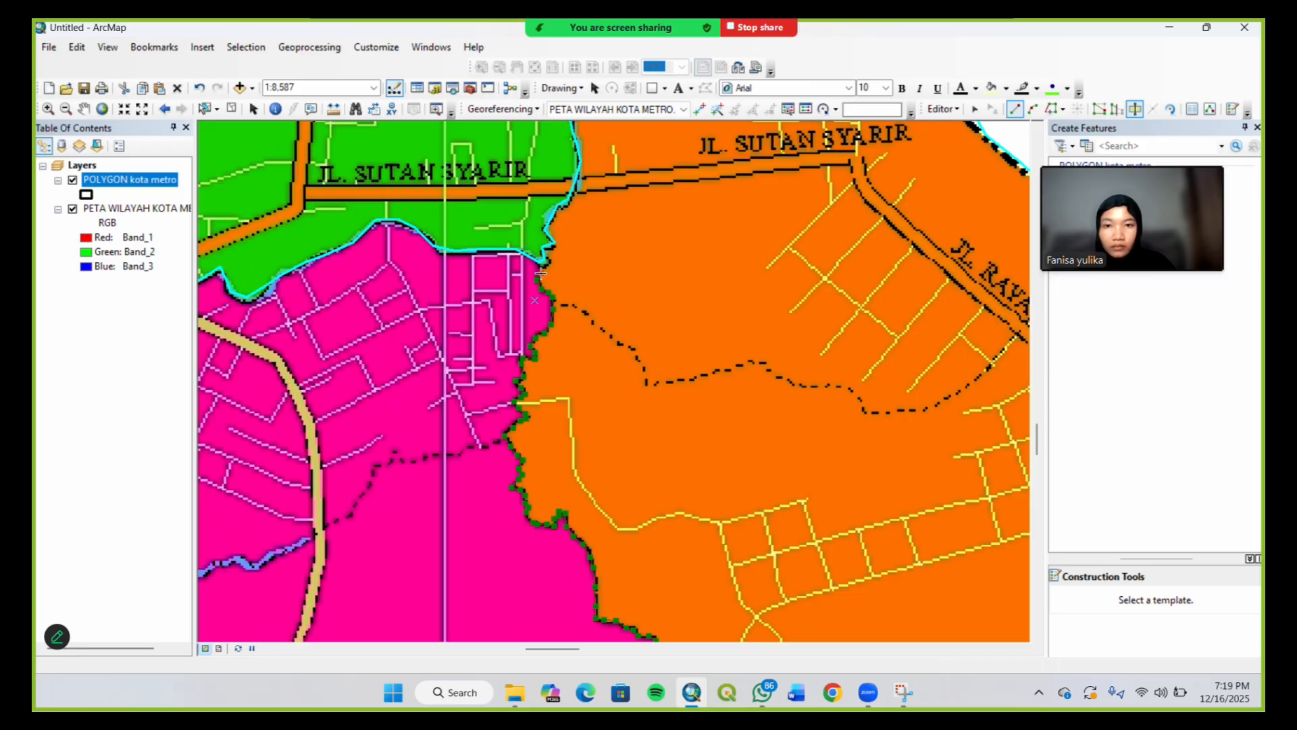
{"action": "left_click", "coordinate": [545, 269]}
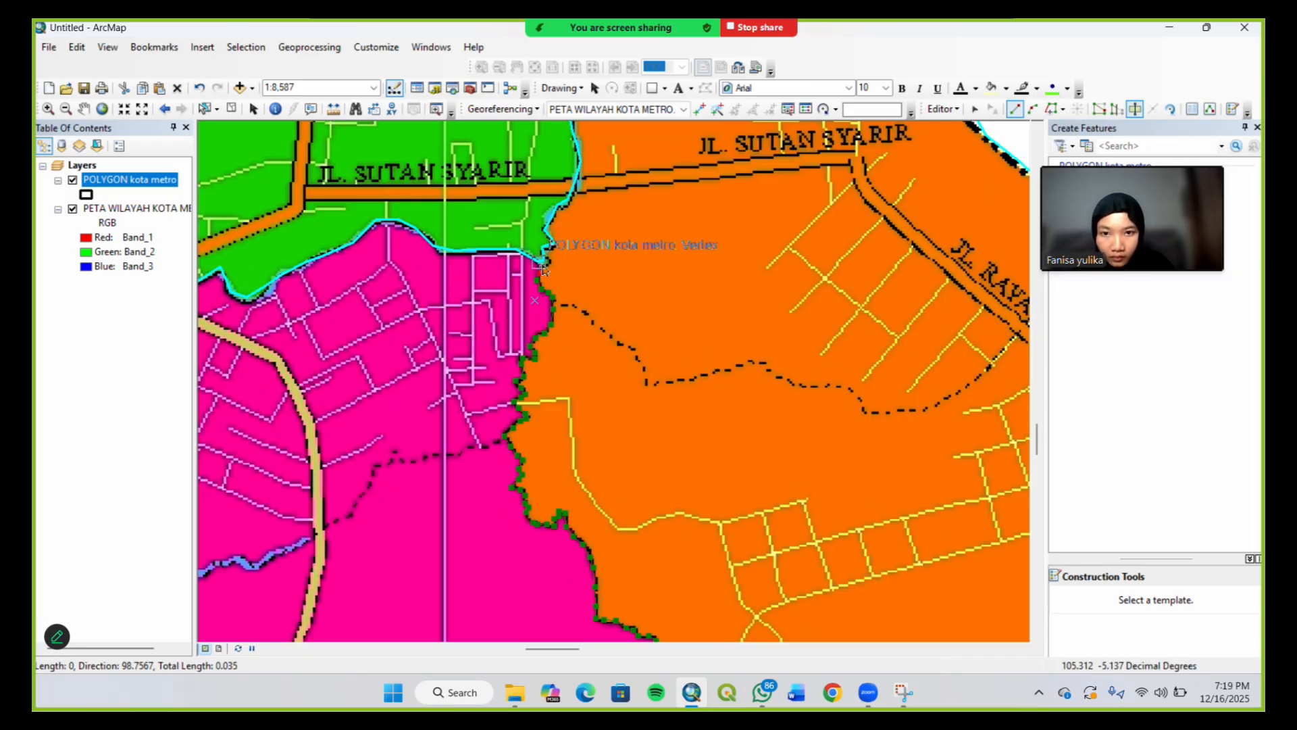
{"action": "double_click", "coordinate": [539, 266]}
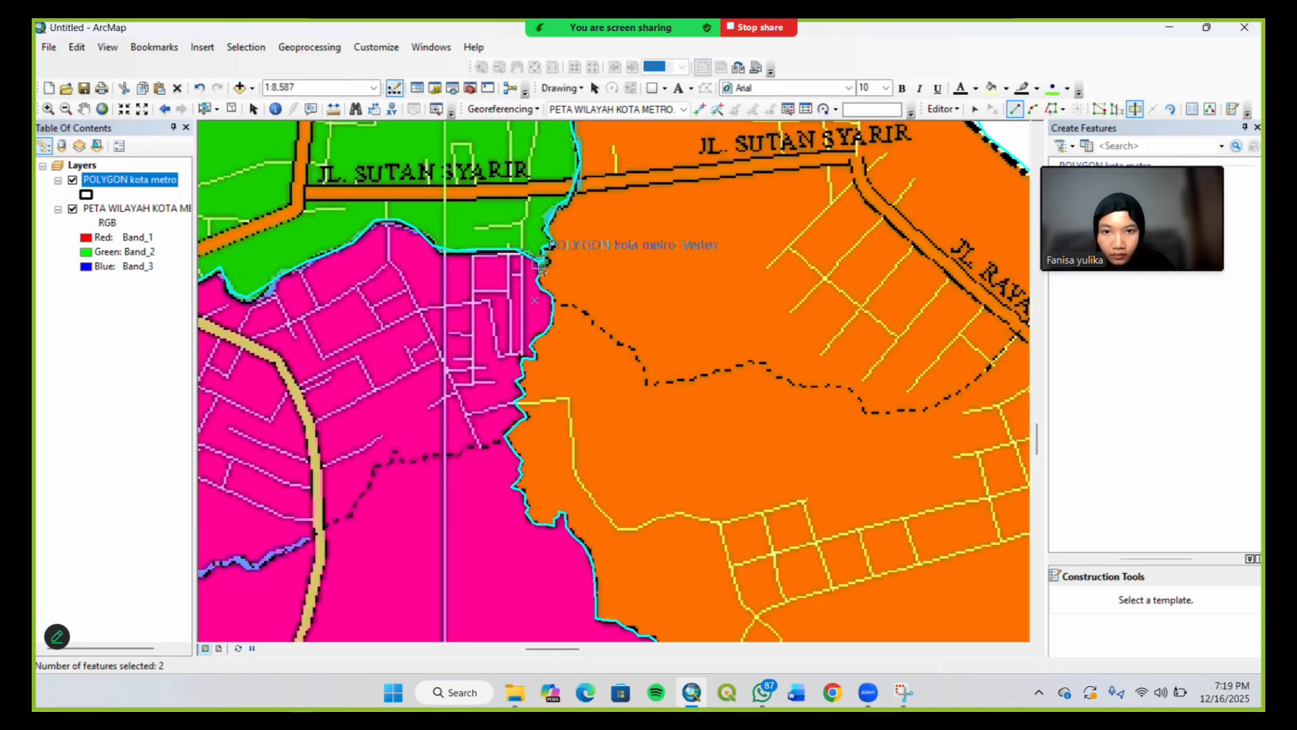
{"action": "right_click", "coordinate": [162, 183]}
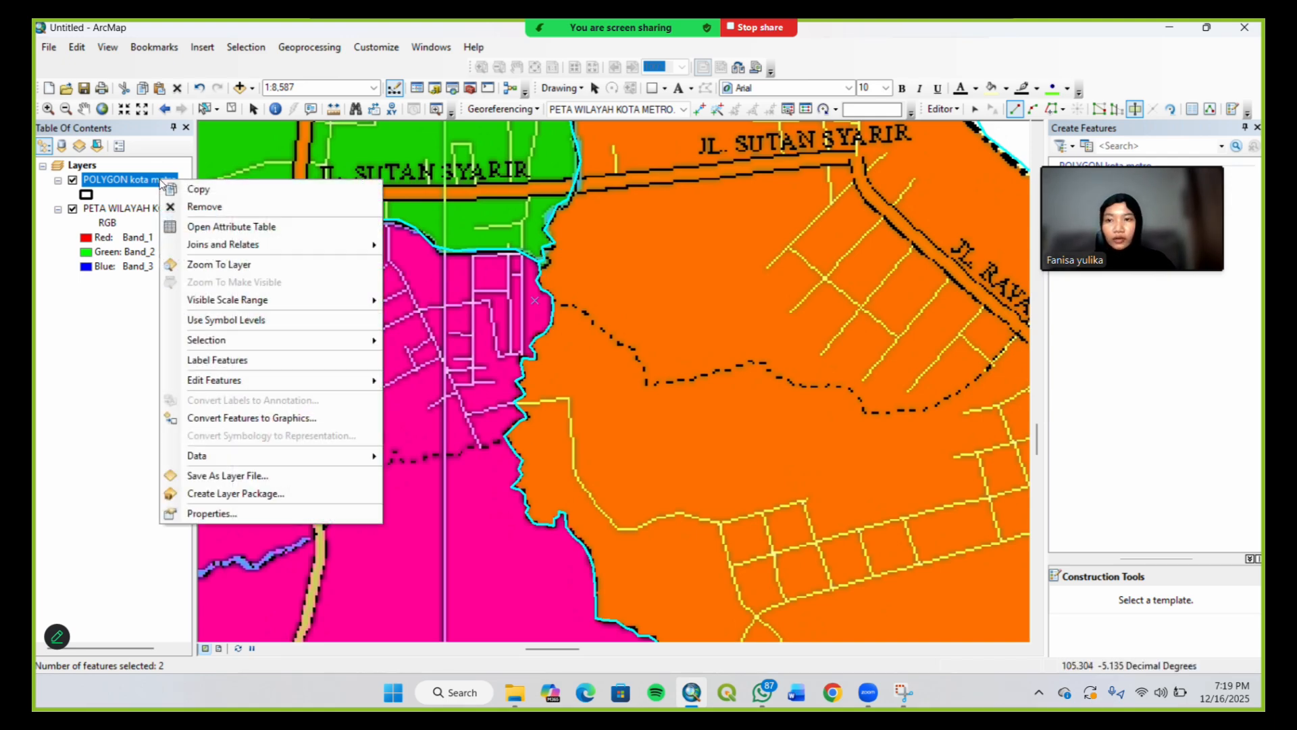
{"action": "left_click", "coordinate": [223, 265]}
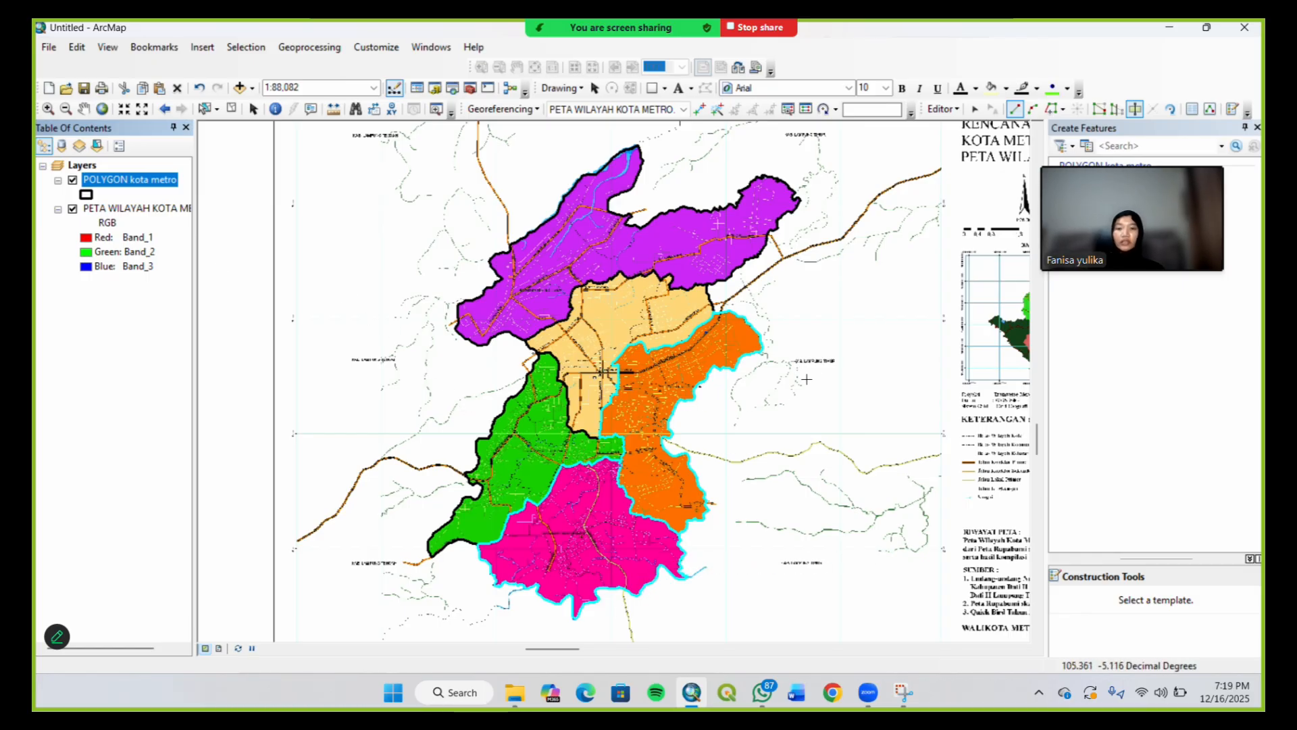
Select the pink district with the Edit tool and open the attribute table of the POLYGON kota metro layer
{"action": "left_click", "coordinate": [975, 110]}
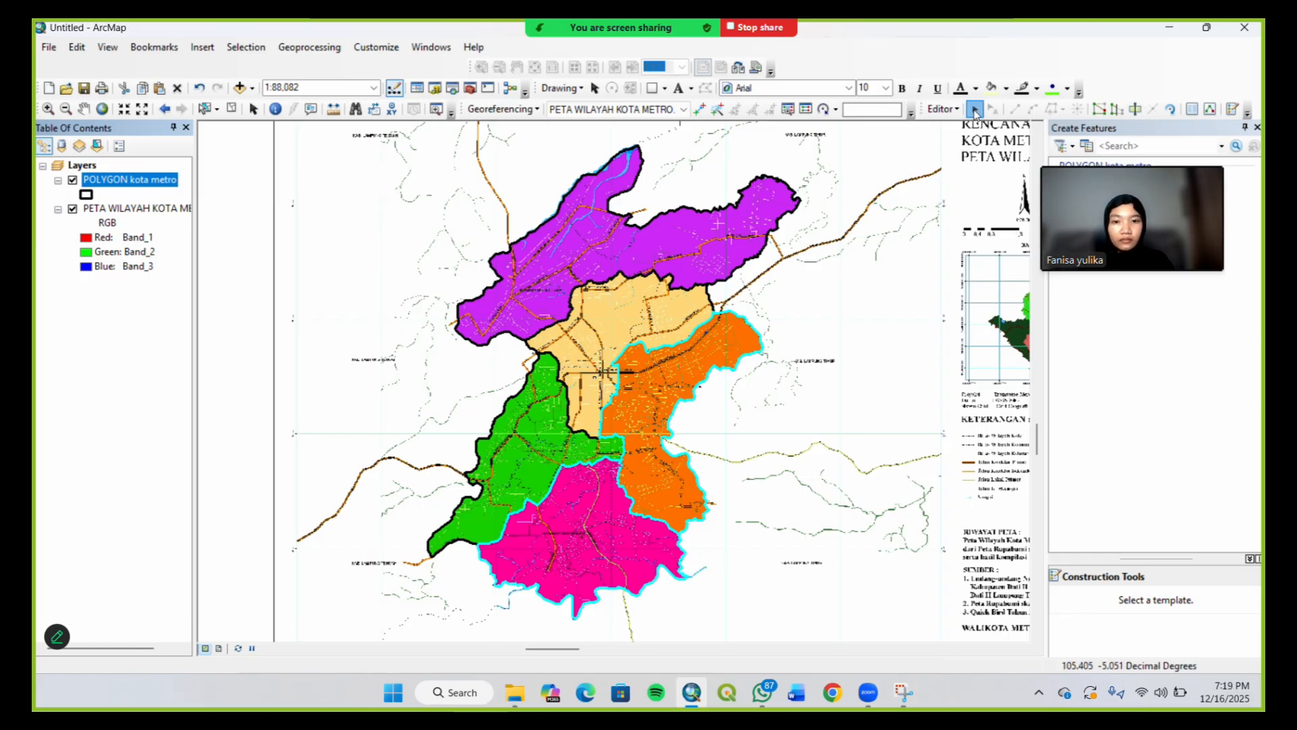
{"action": "left_click", "coordinate": [590, 555]}
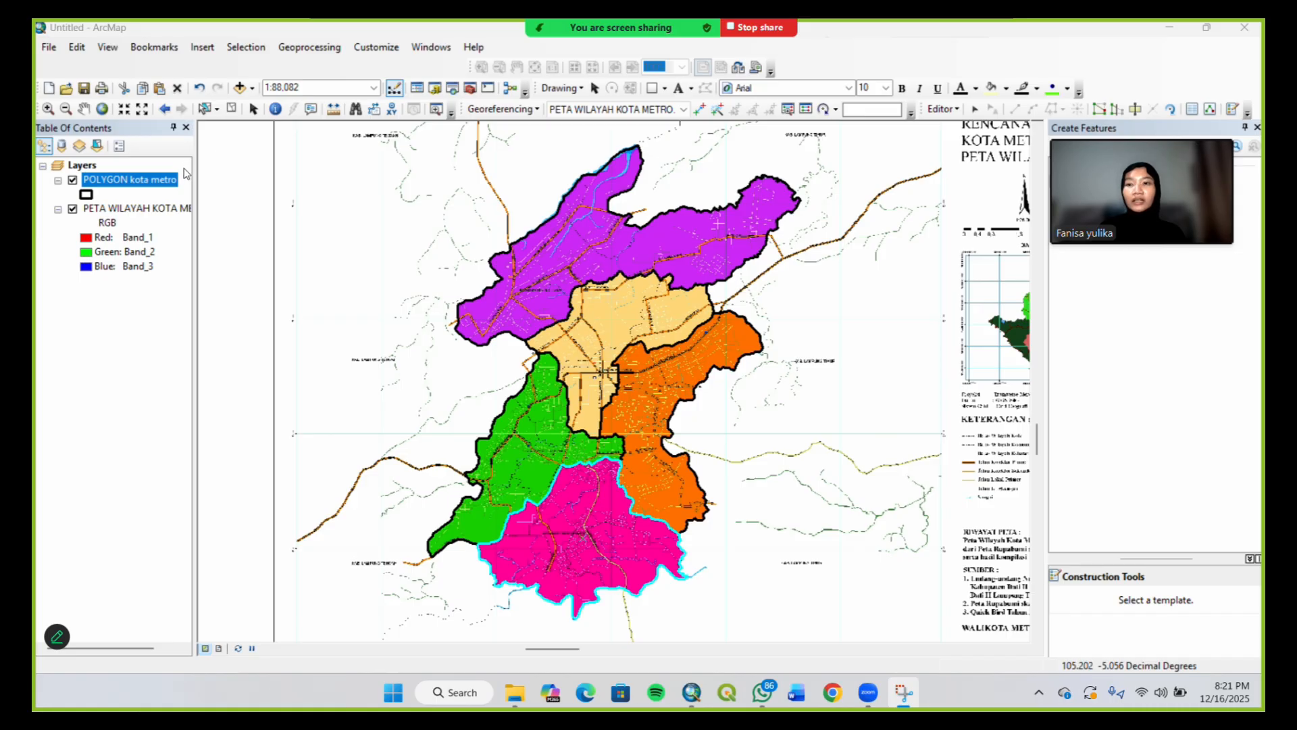
{"action": "right_click", "coordinate": [167, 185]}
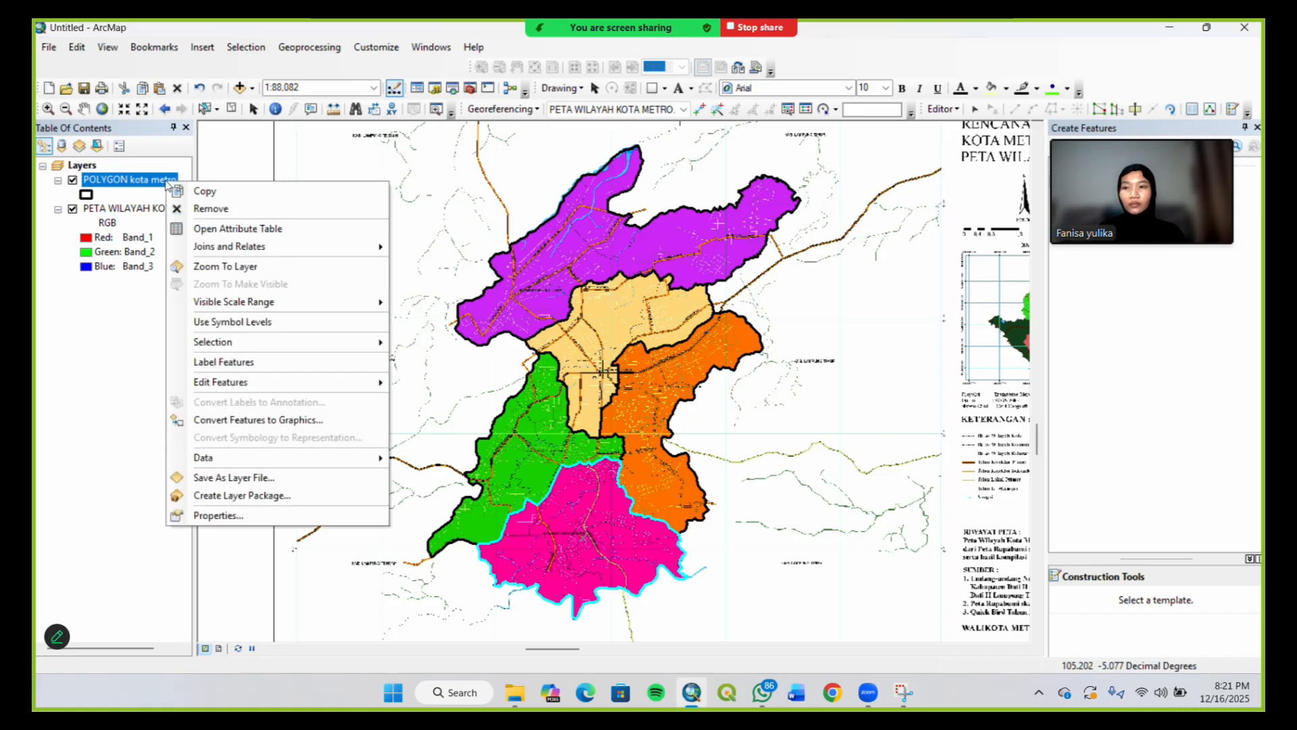
{"action": "left_click", "coordinate": [219, 230]}
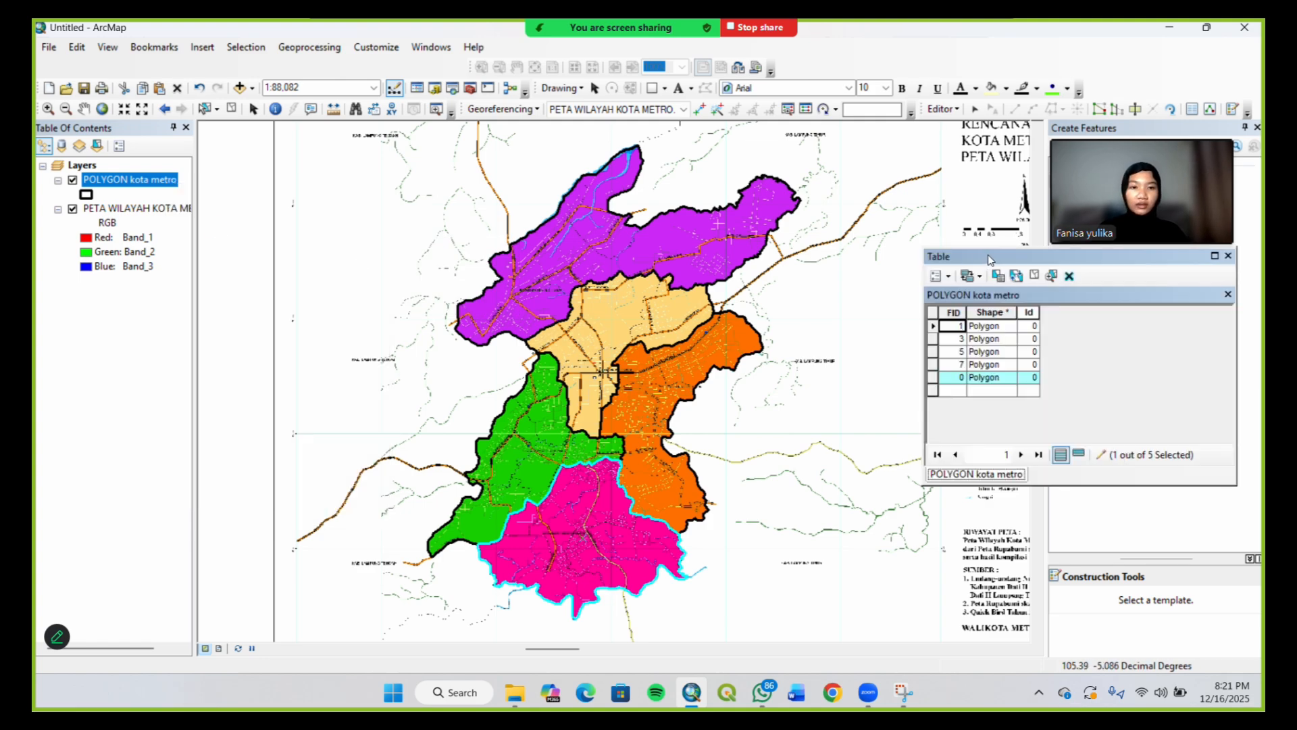
Stop the edit session and save the polygon edits so that fields can be added to the table
{"action": "left_click", "coordinate": [936, 276]}
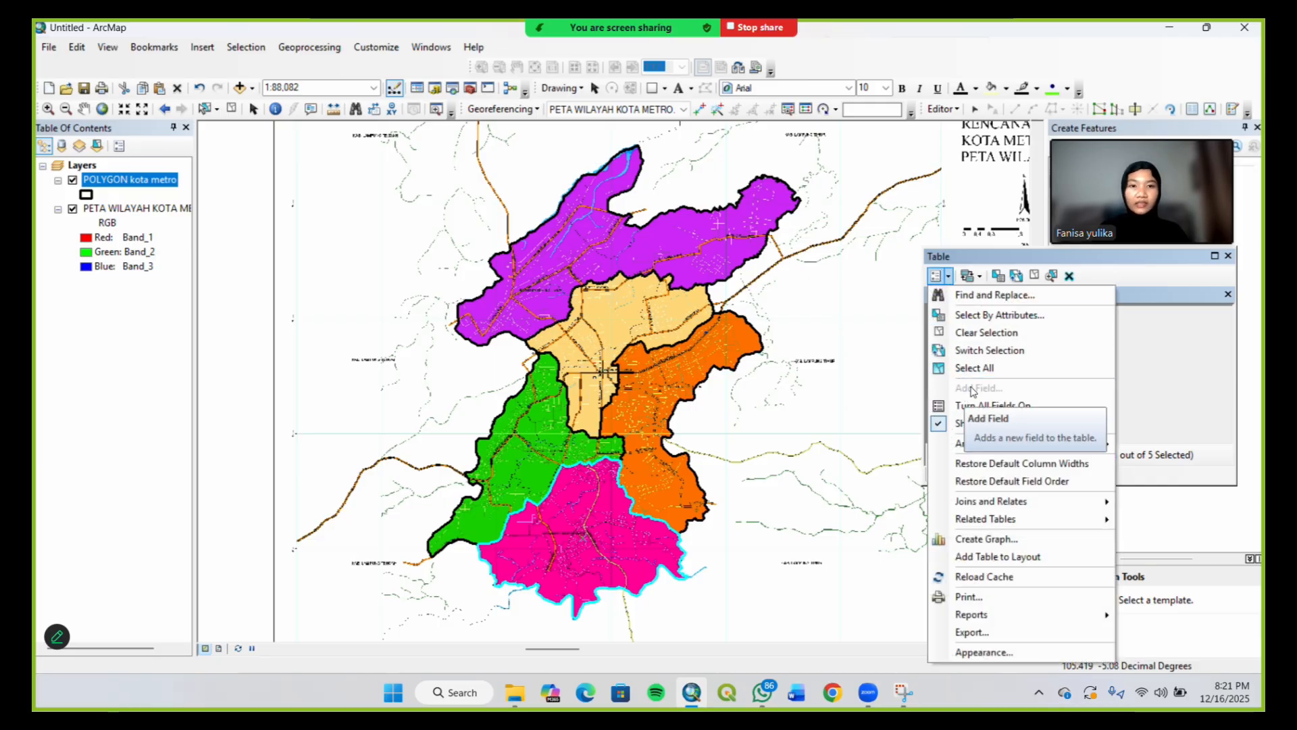
{"action": "left_click", "coordinate": [942, 109]}
{"action": "left_click", "coordinate": [941, 109]}
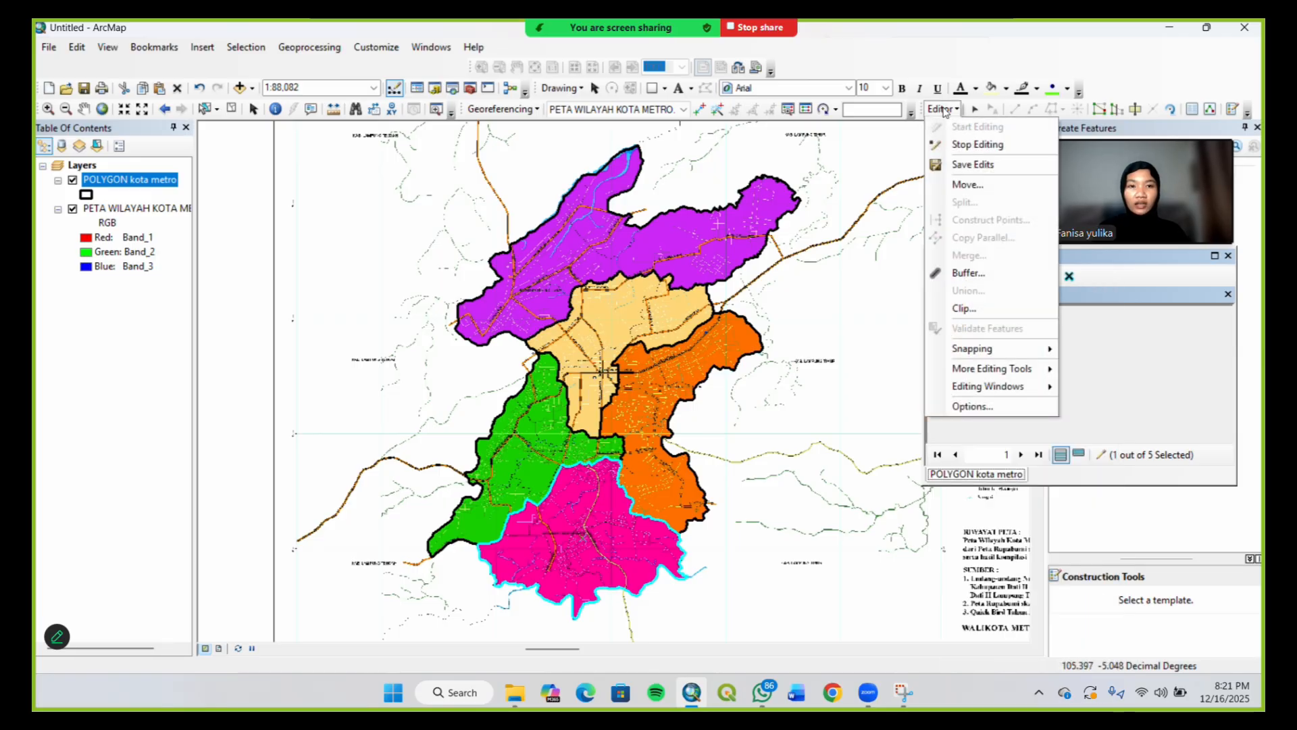
{"action": "left_click", "coordinate": [955, 146]}
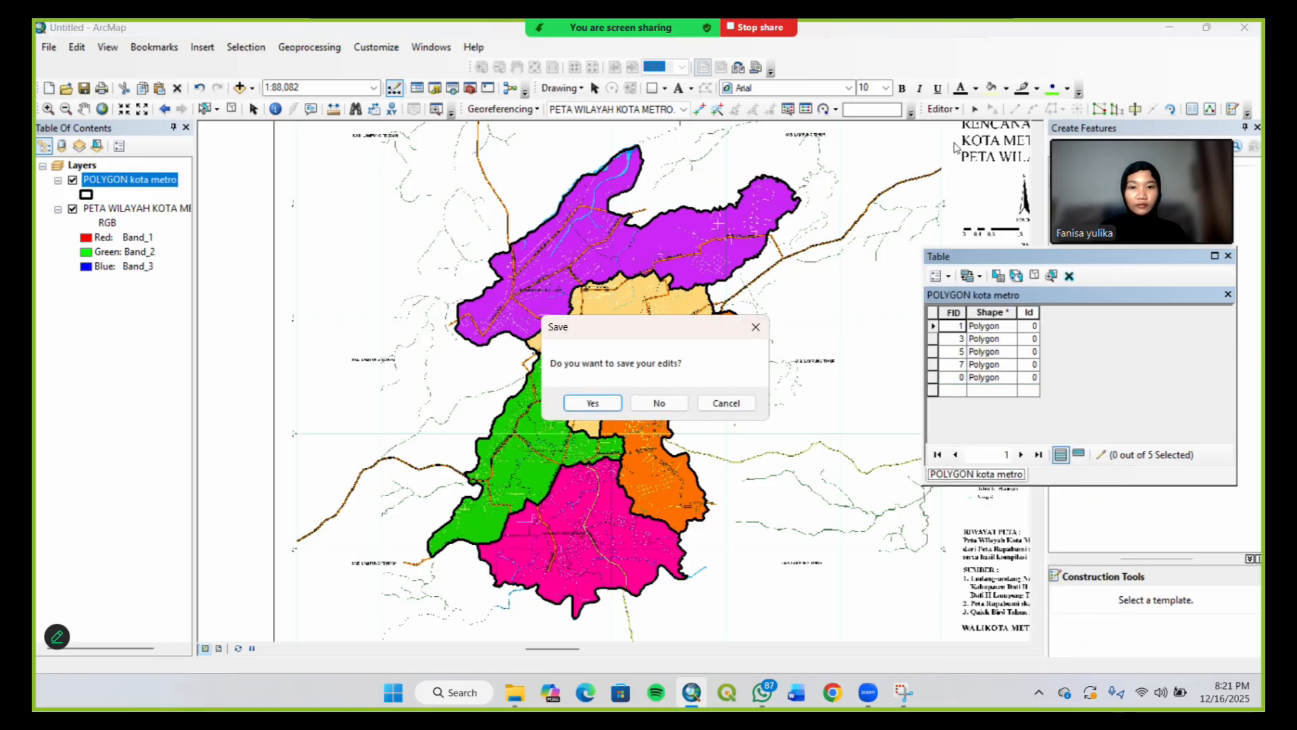
{"action": "left_click", "coordinate": [593, 404]}
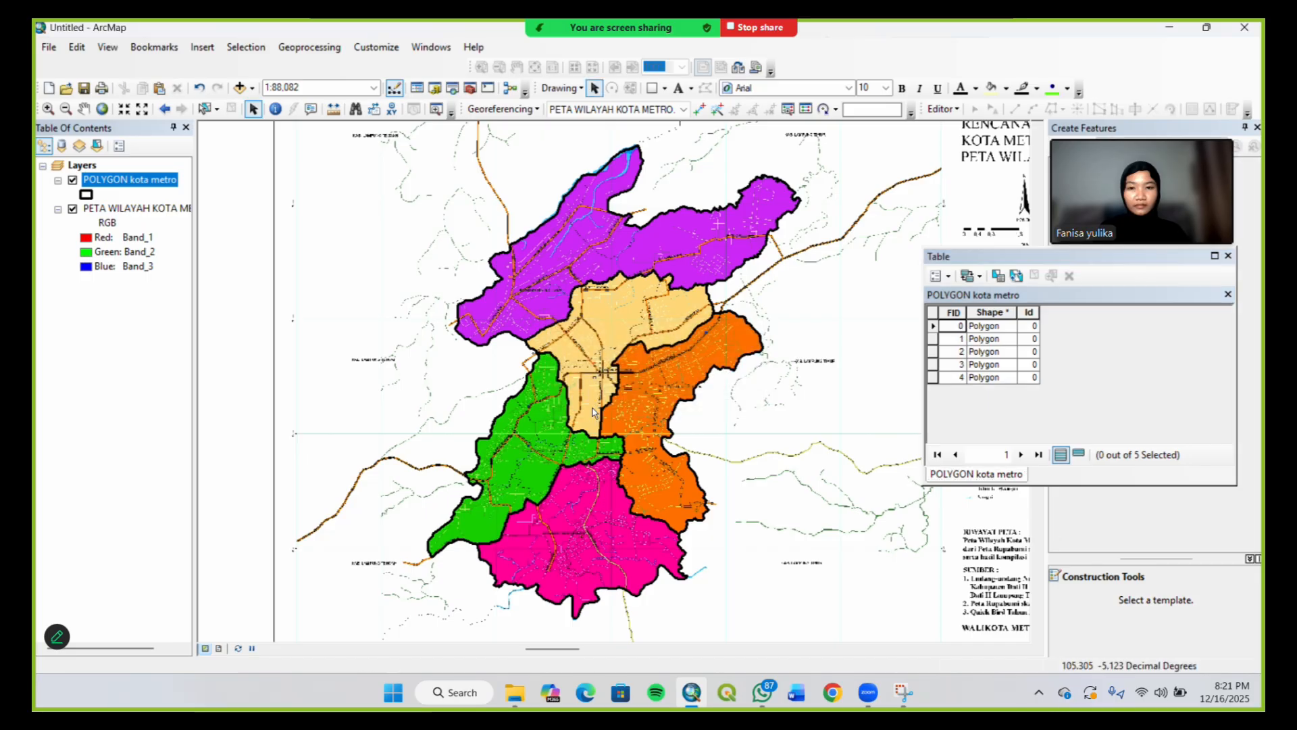
Add a Text field named Kecamatan to the POLYGON kota metro attribute table
{"action": "left_click", "coordinate": [941, 275]}
{"action": "left_click", "coordinate": [955, 389]}
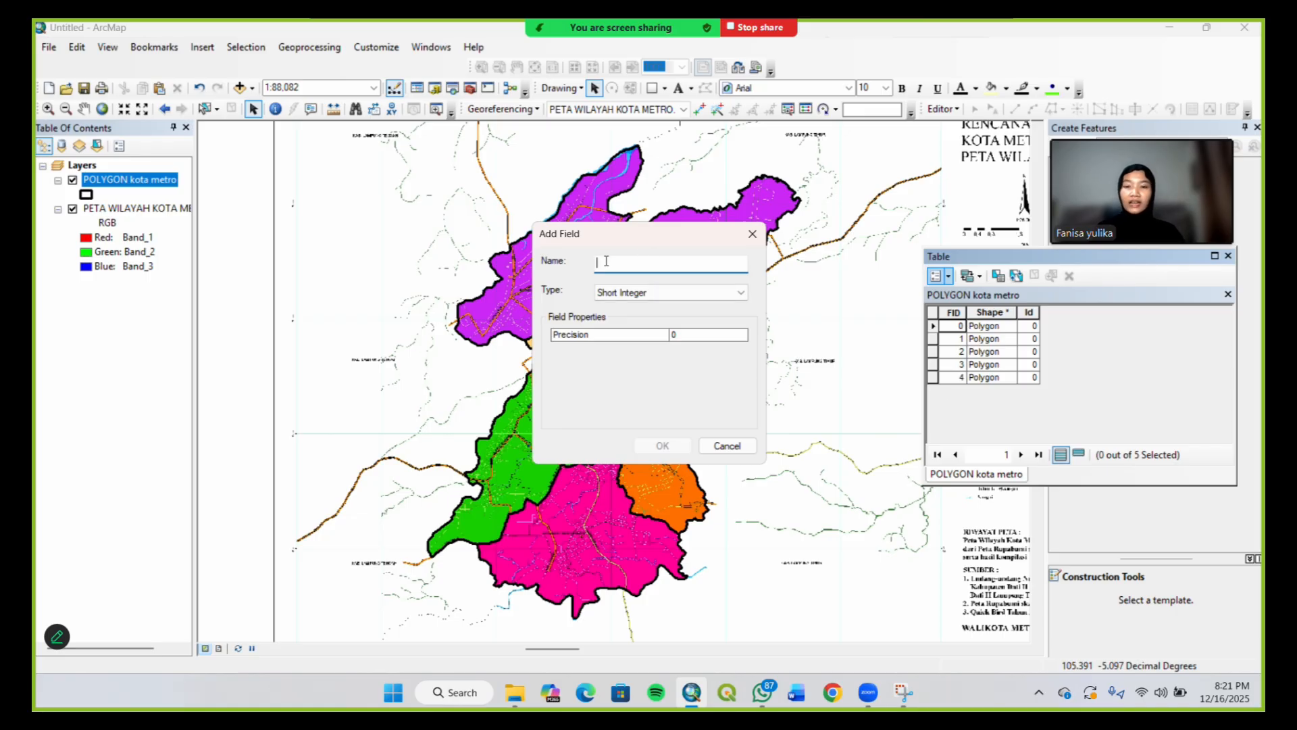
{"action": "type", "text": "Ke"}
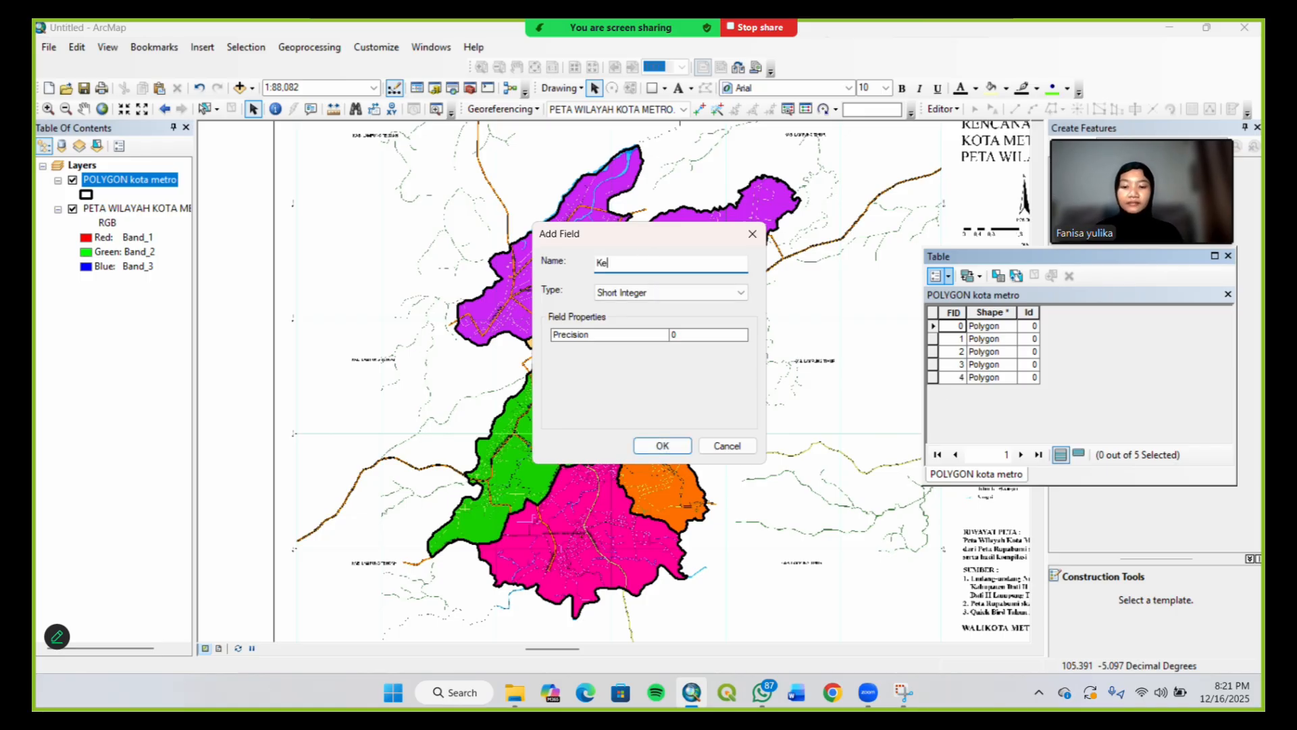
{"action": "type", "text": "camta"}
{"action": "key", "text": "BackSpace"}
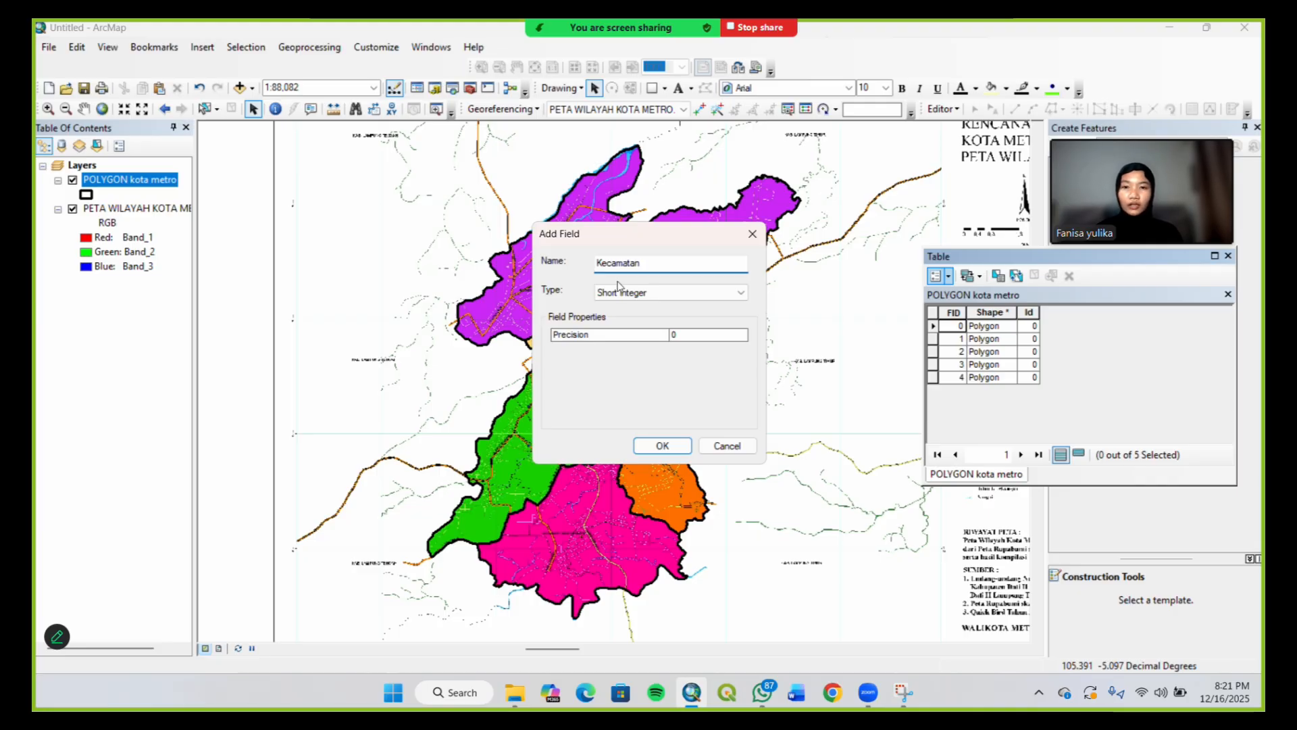
{"action": "left_click", "coordinate": [717, 296]}
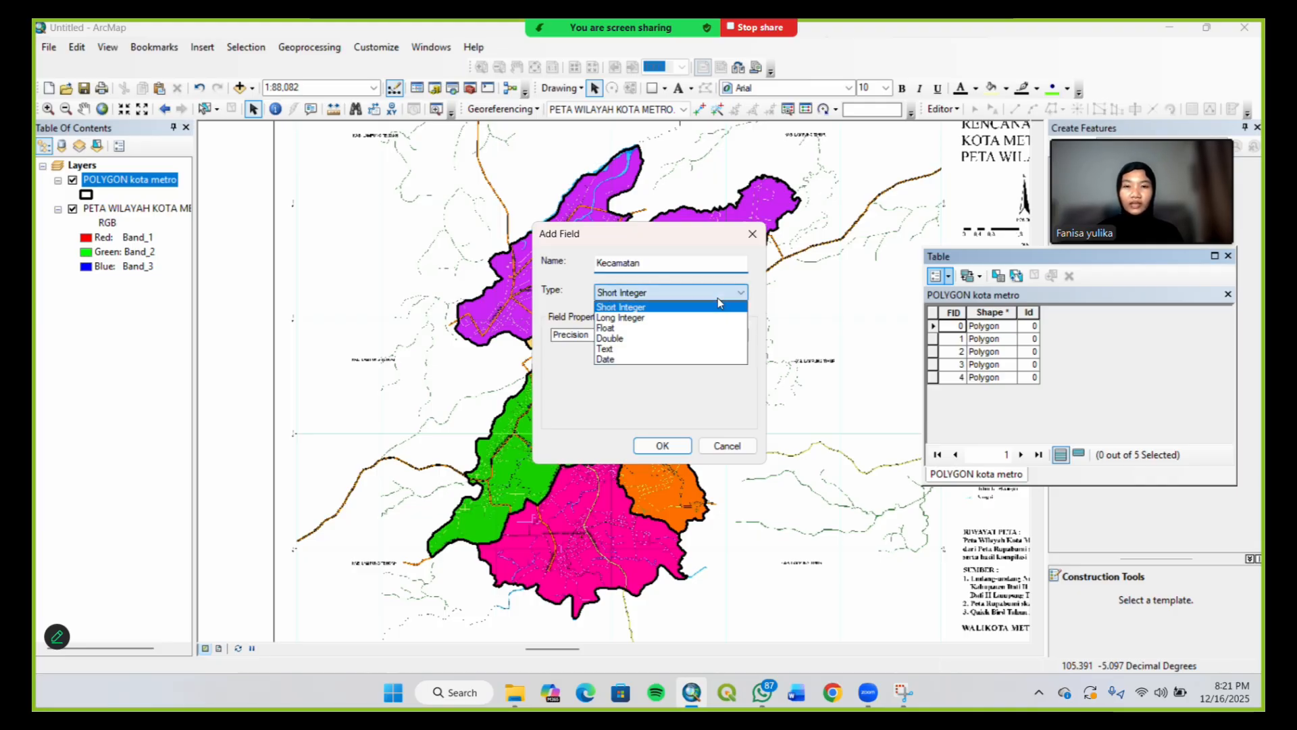
{"action": "left_click", "coordinate": [706, 349]}
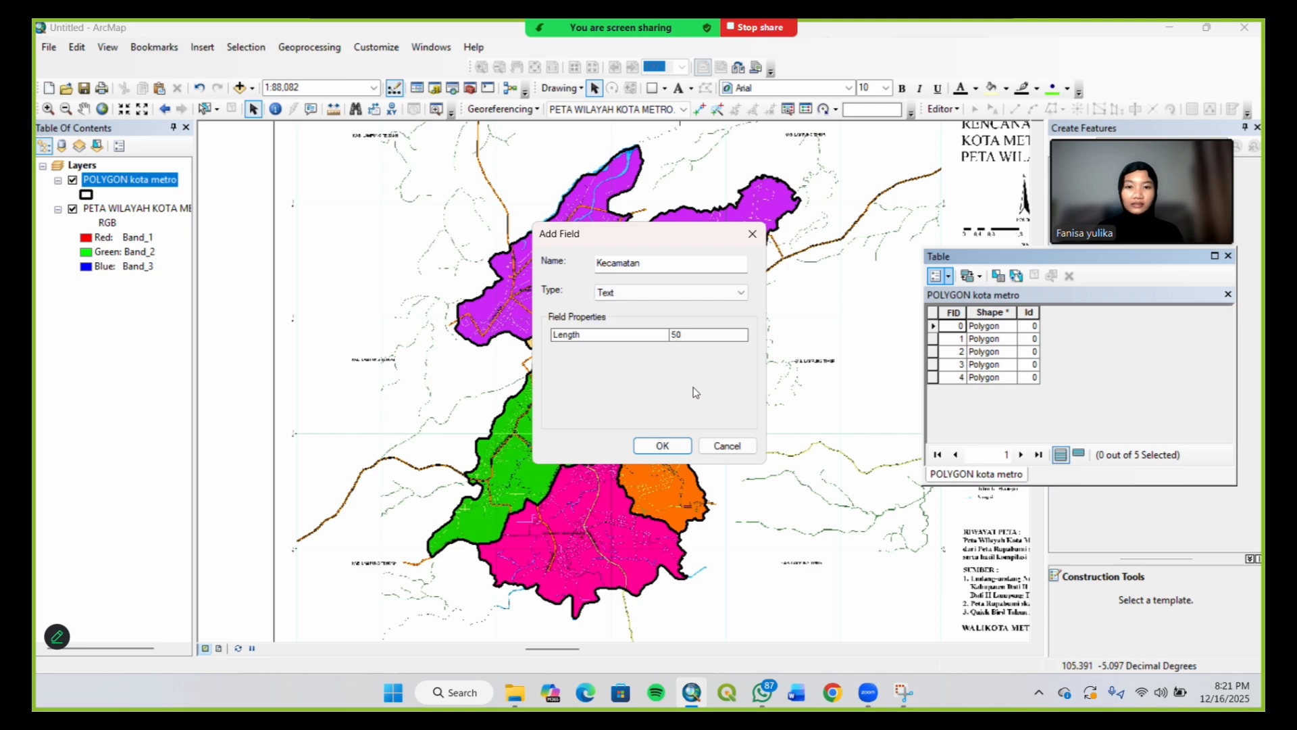
{"action": "left_click", "coordinate": [671, 445]}
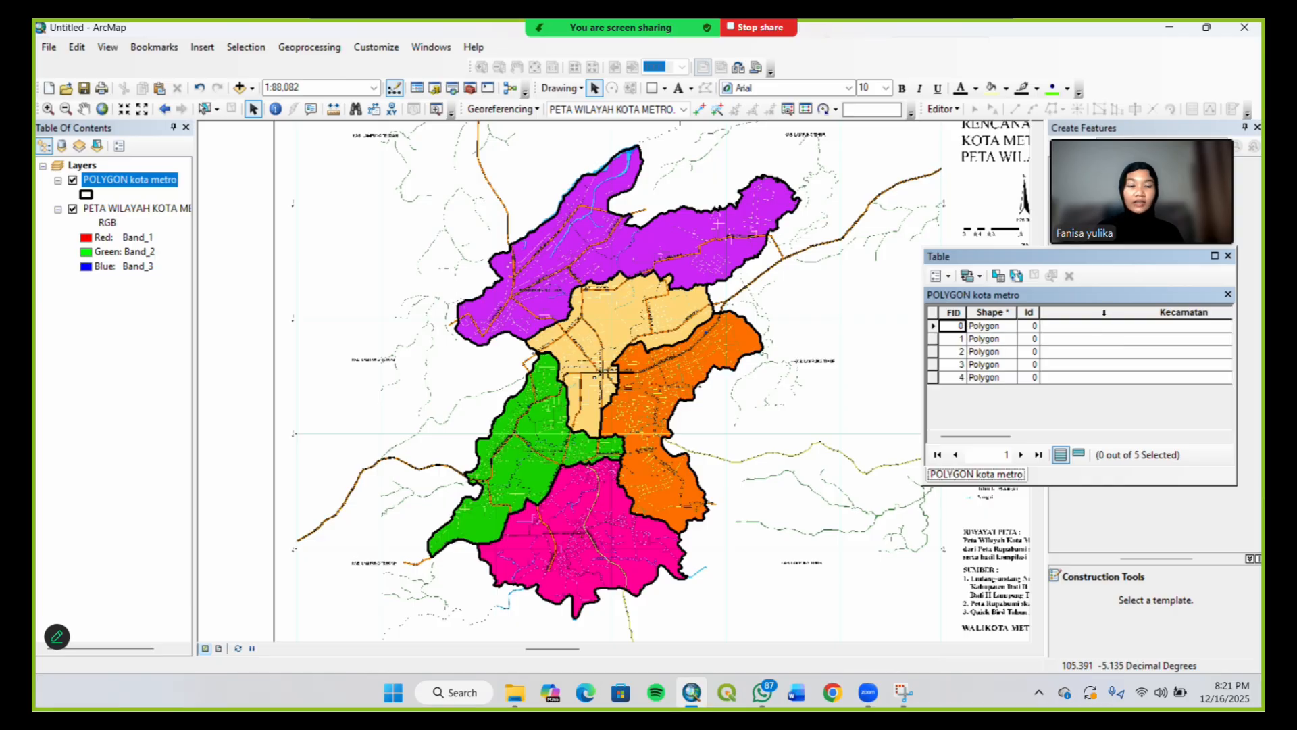
Highlight the first two table records on the map and examine the purple district up close for its name
{"action": "left_click", "coordinate": [933, 327]}
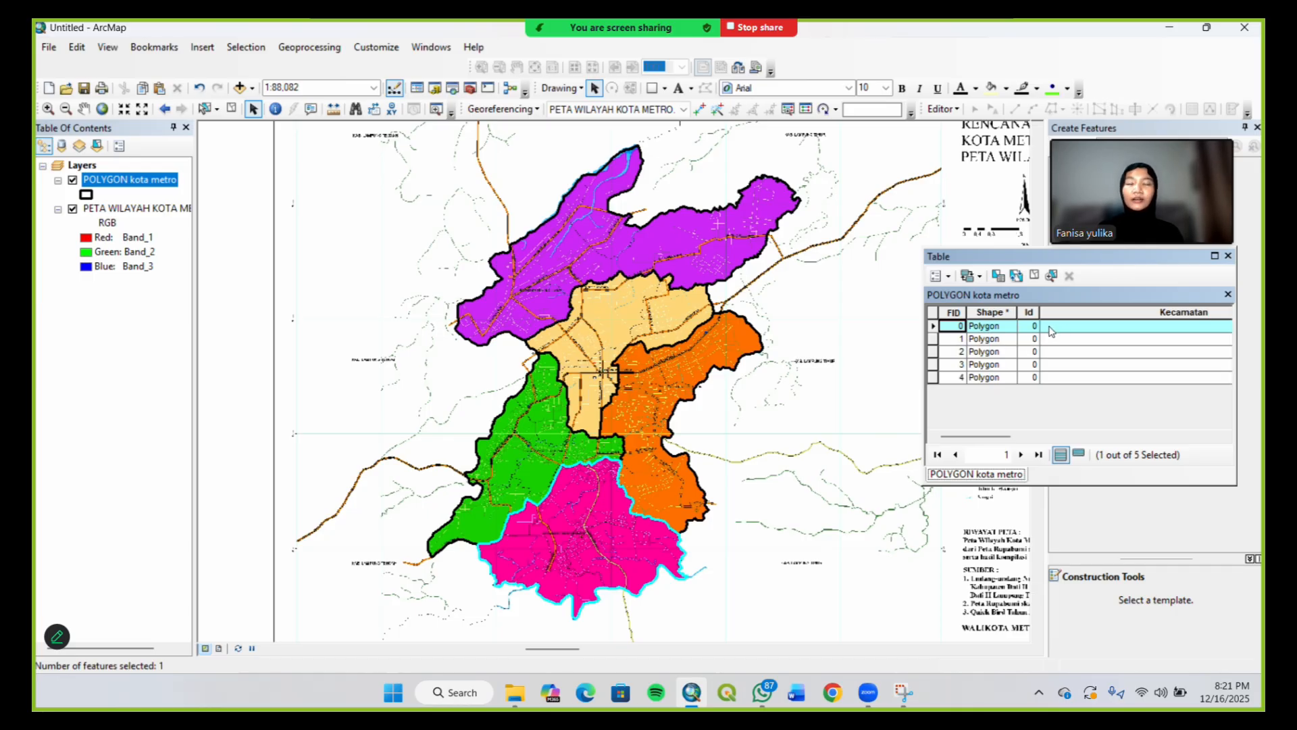
{"action": "left_click", "coordinate": [947, 341]}
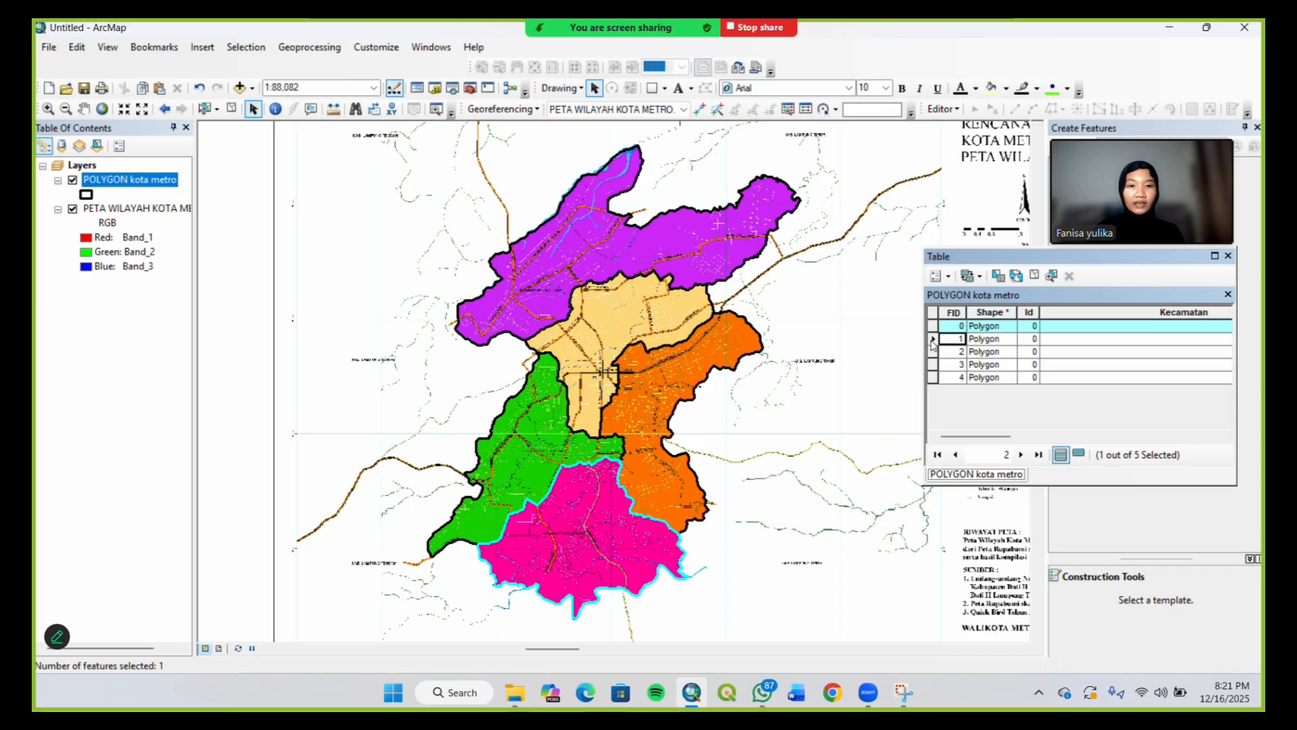
{"action": "left_click", "coordinate": [932, 344]}
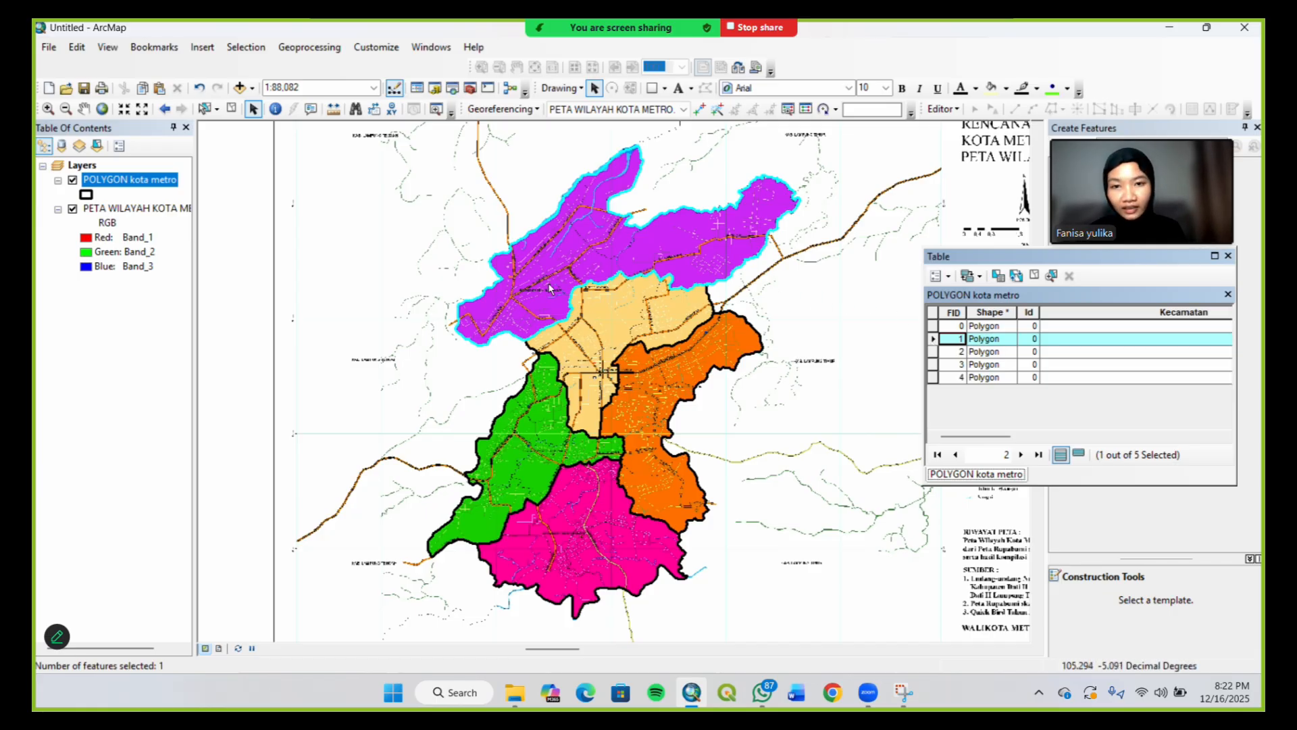
{"action": "scroll", "coordinate": [548, 290], "scroll_direction": "up", "scroll_amount": 1}
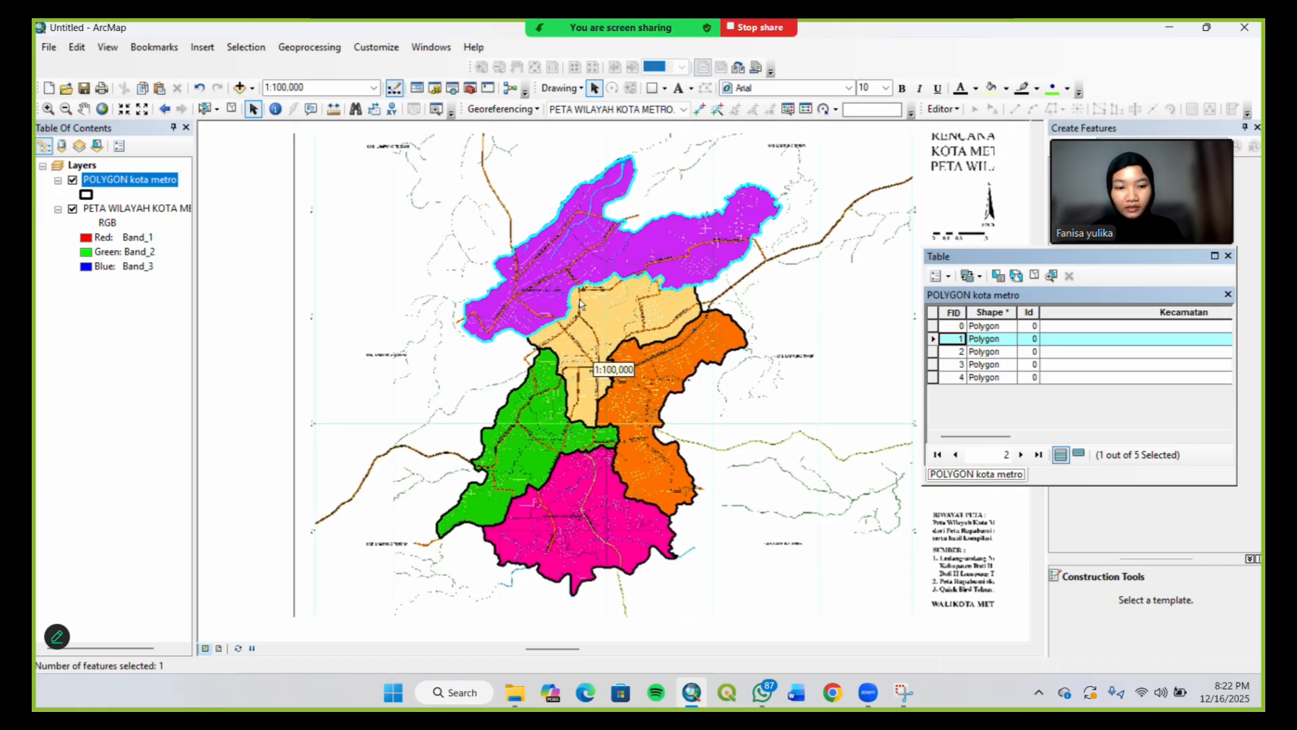
{"action": "scroll", "coordinate": [579, 304], "scroll_direction": "up", "scroll_amount": 1}
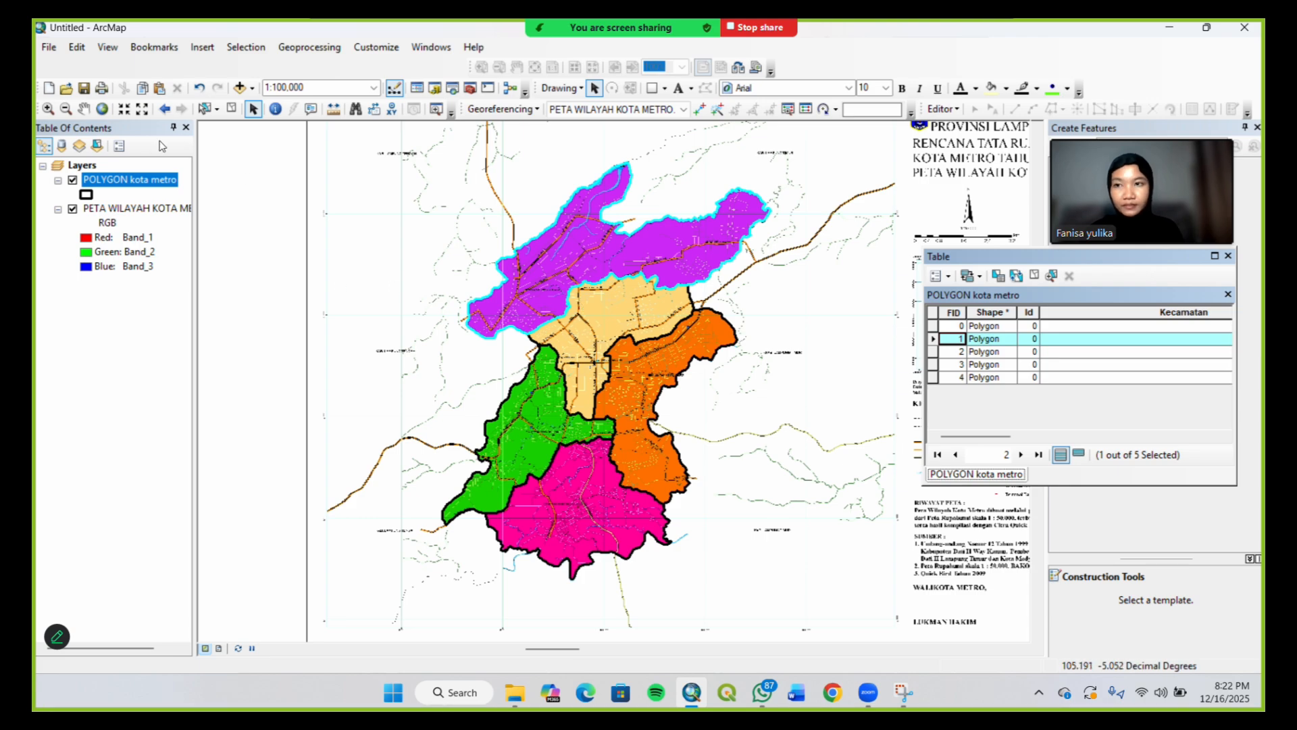
{"action": "left_click", "coordinate": [49, 109]}
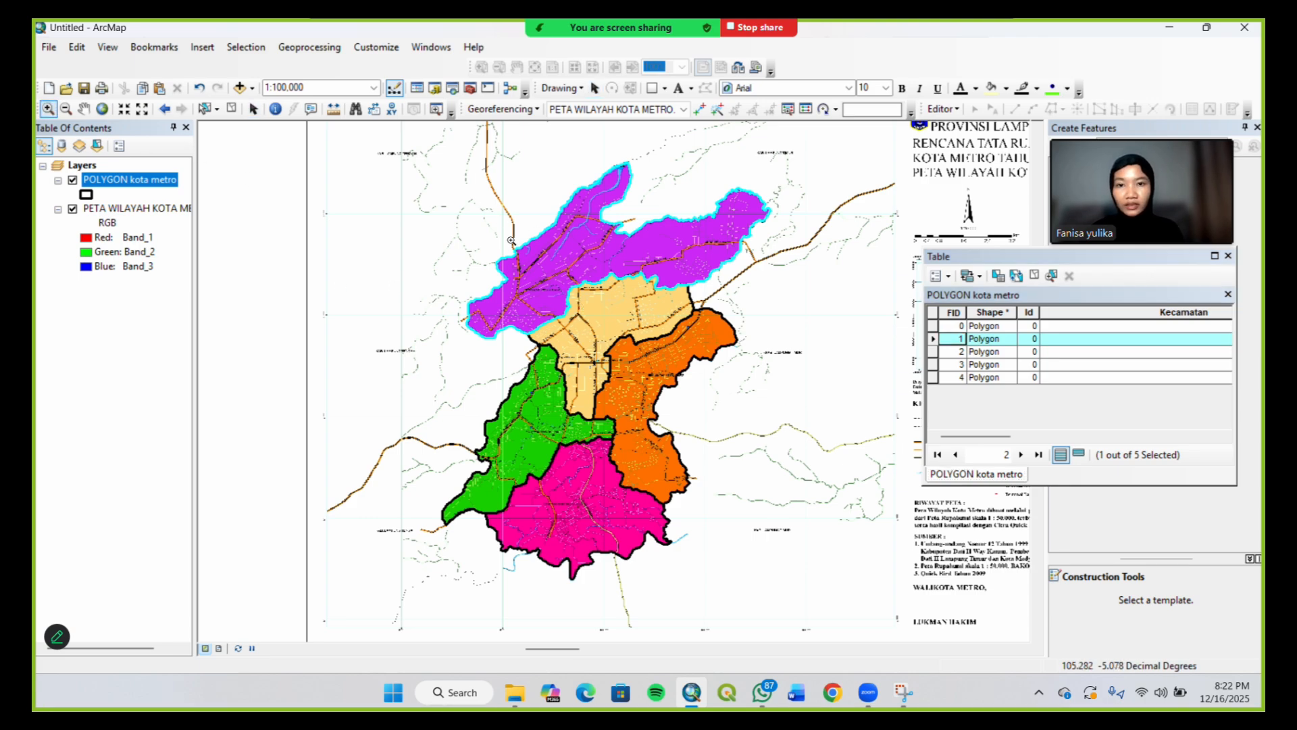
{"action": "left_click_drag", "start_coordinate": [509, 236], "coordinate": [618, 298]}
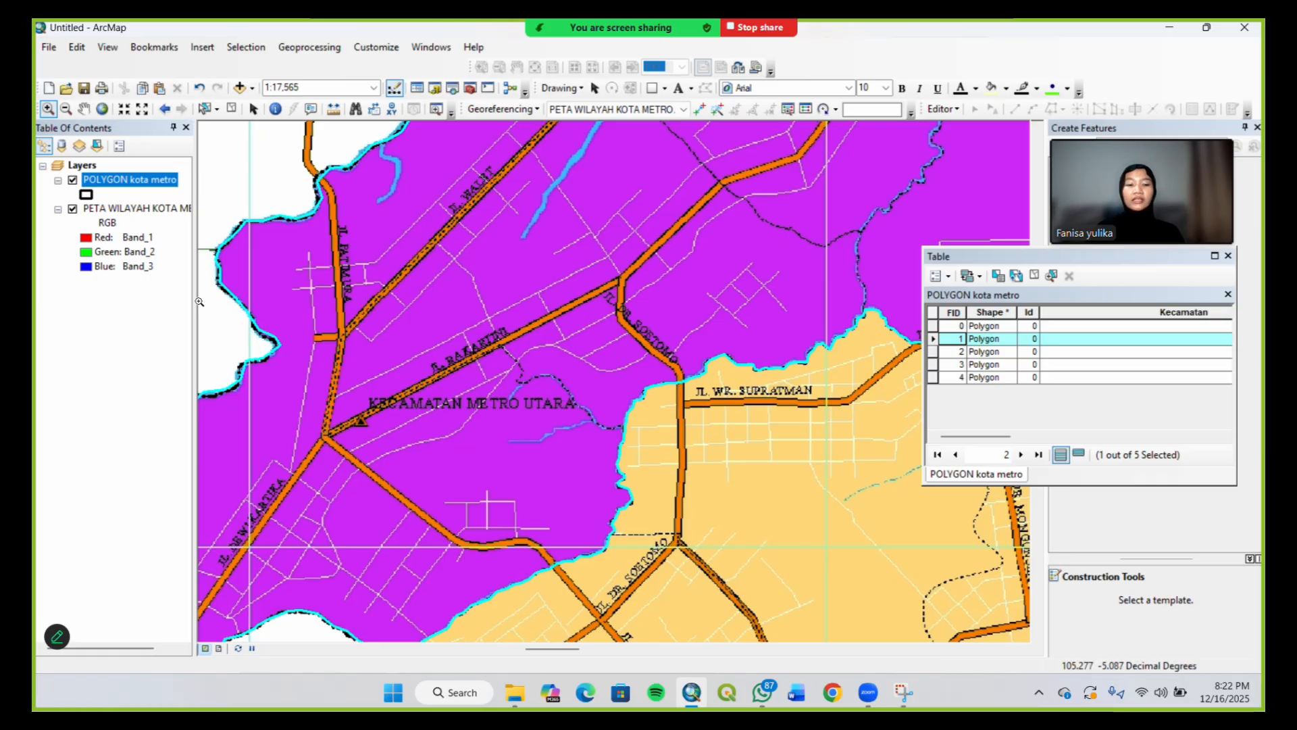
{"action": "scroll", "coordinate": [200, 302], "scroll_direction": "down", "scroll_amount": 4}
{"action": "scroll", "coordinate": [199, 302], "scroll_direction": "down", "scroll_amount": 5}
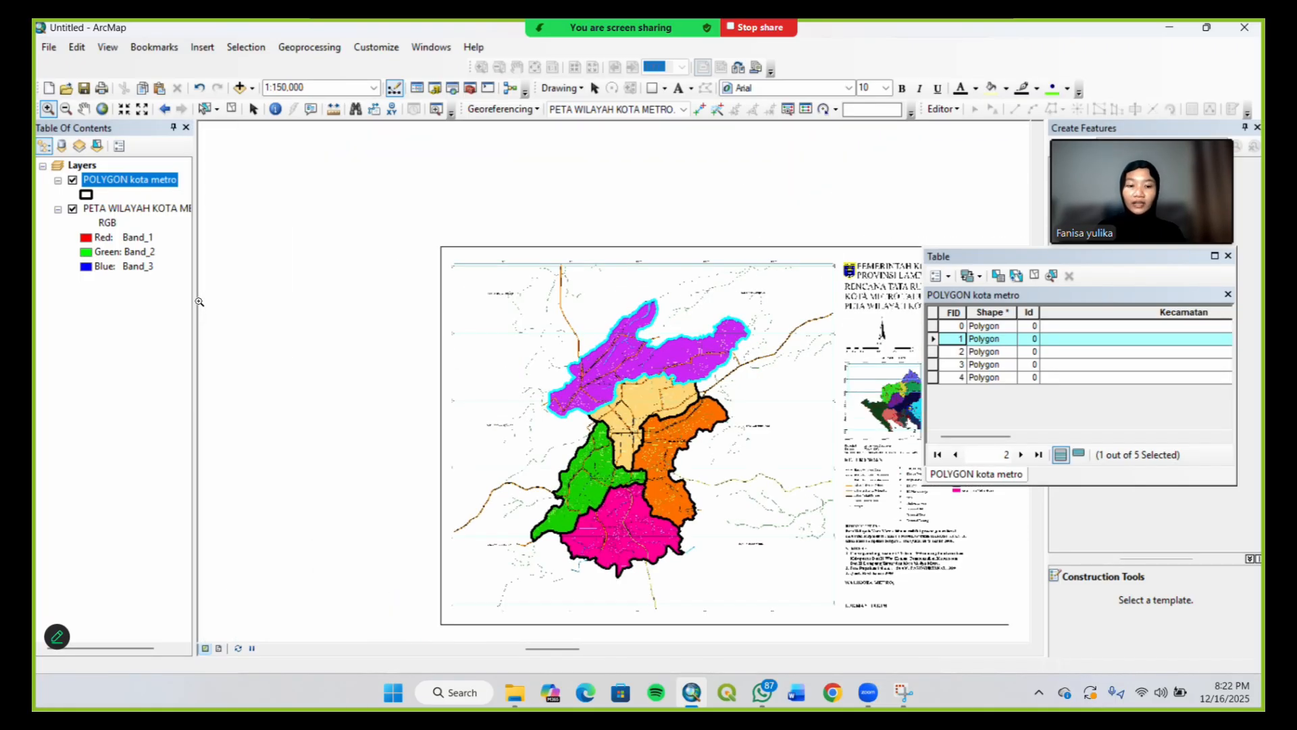
{"action": "scroll", "coordinate": [199, 302], "scroll_direction": "up", "scroll_amount": 2}
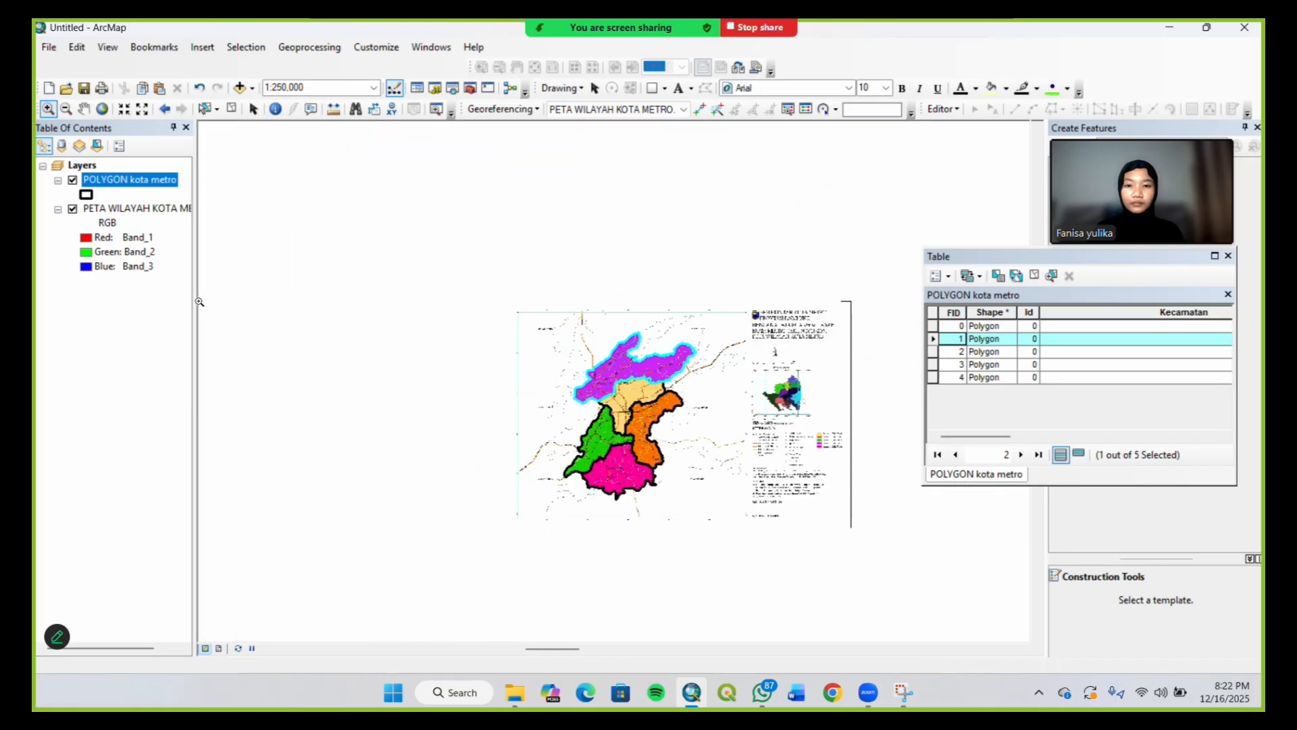
{"action": "scroll", "coordinate": [199, 302], "scroll_direction": "up", "scroll_amount": 1}
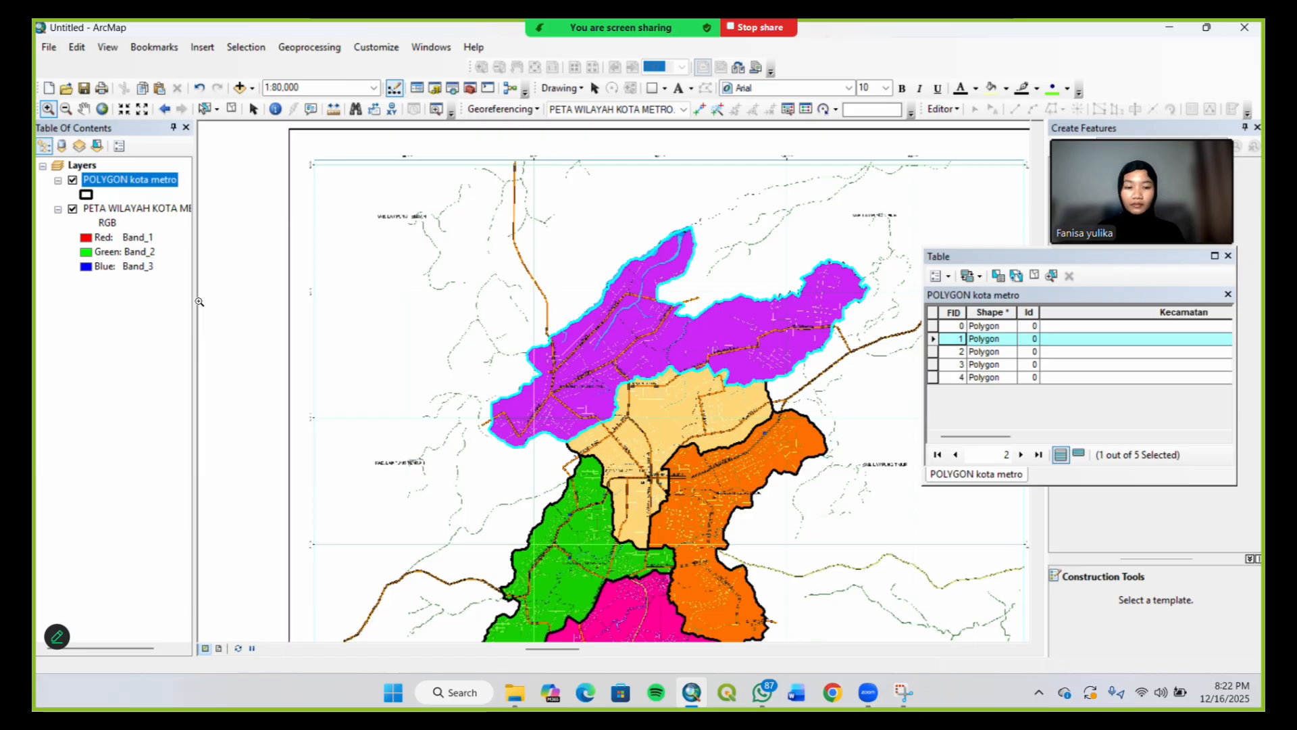
{"action": "scroll", "coordinate": [199, 302], "scroll_direction": "down", "scroll_amount": 1}
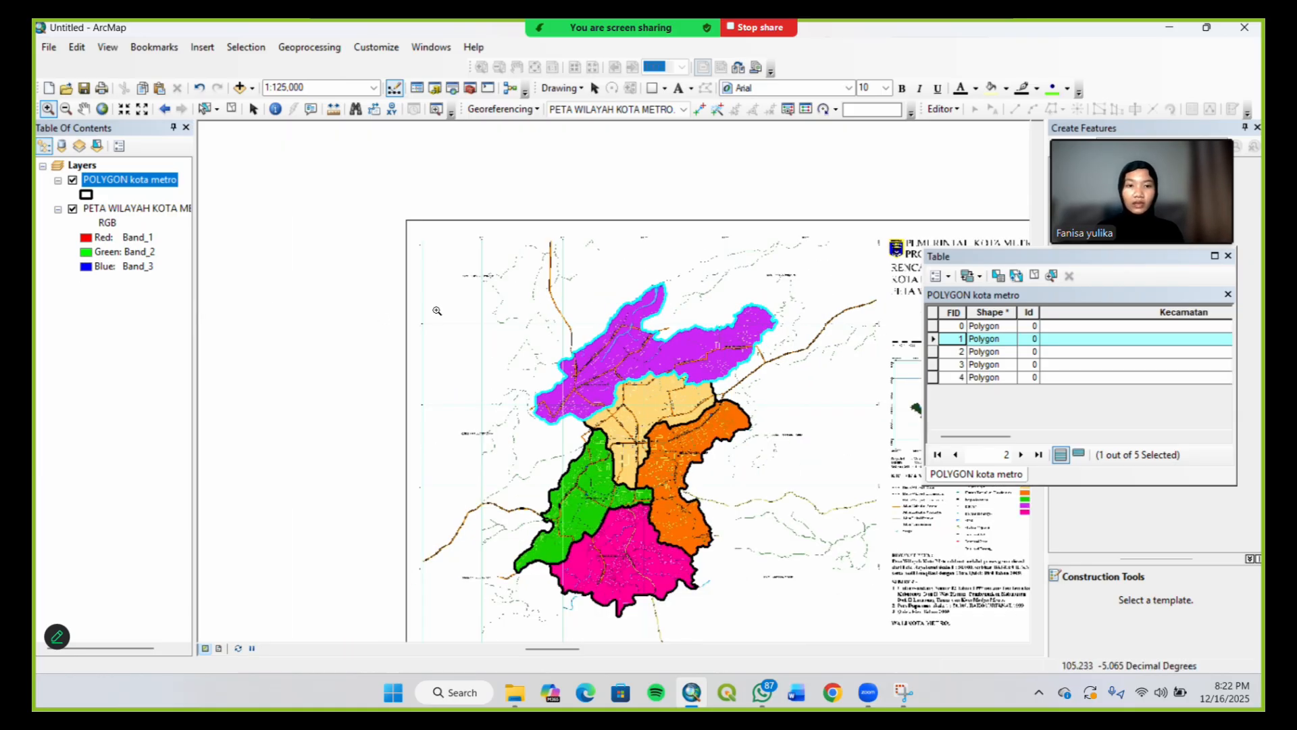
Start an edit session and enter Metro Selatan as the Kecamatan value of the pink district's record
{"action": "left_click", "coordinate": [933, 326]}
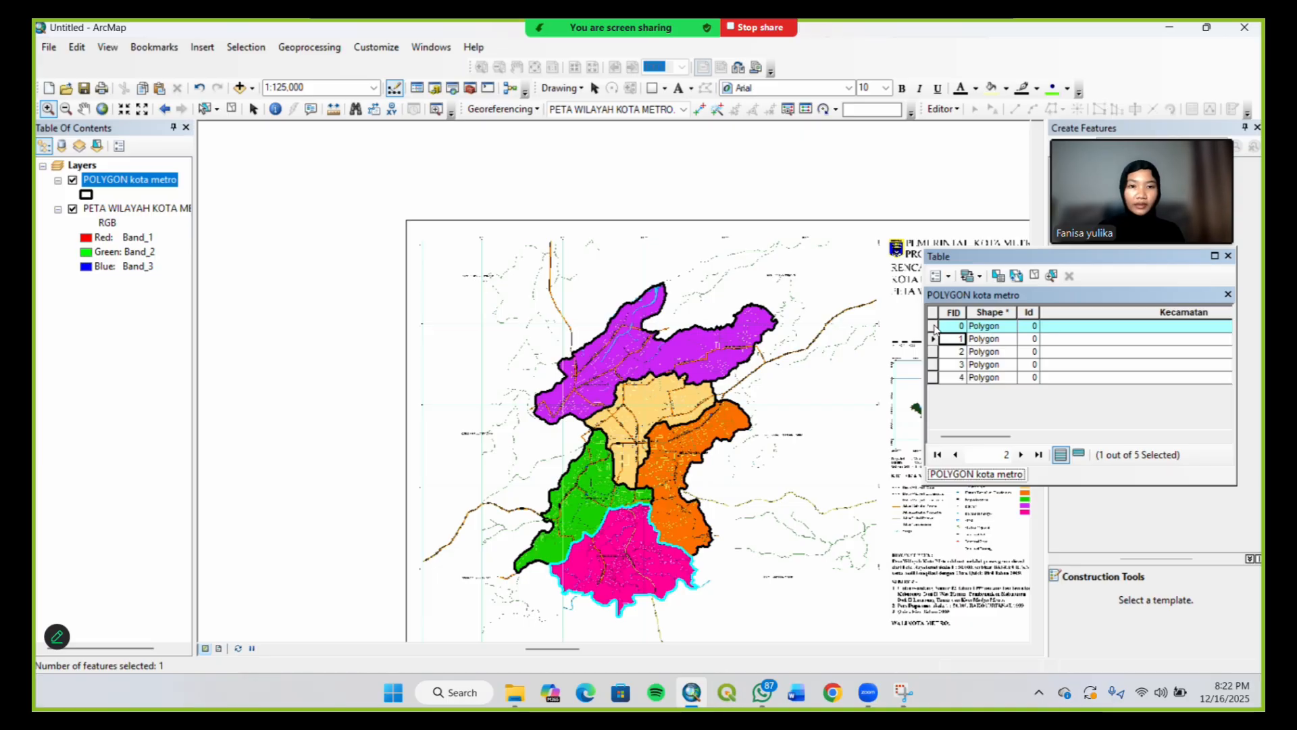
{"action": "left_click", "coordinate": [936, 329]}
{"action": "left_click", "coordinate": [1066, 325]}
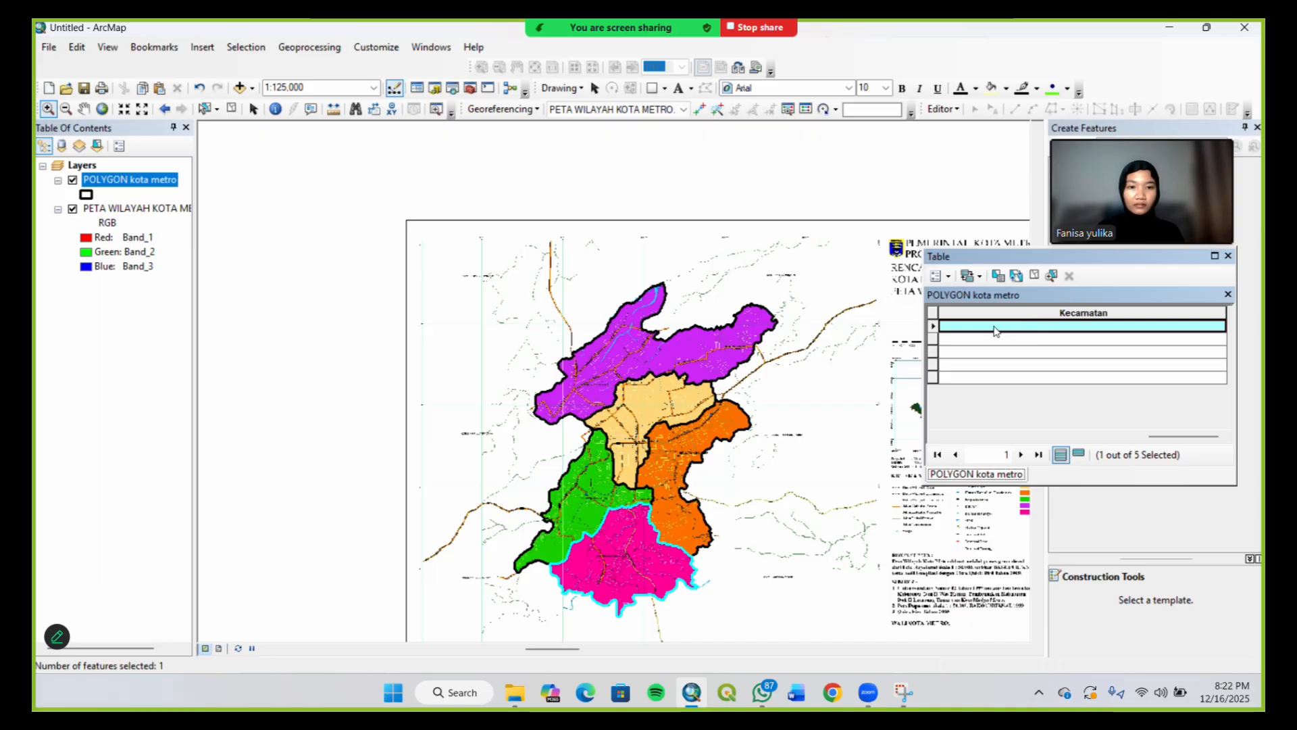
{"action": "left_click", "coordinate": [942, 109]}
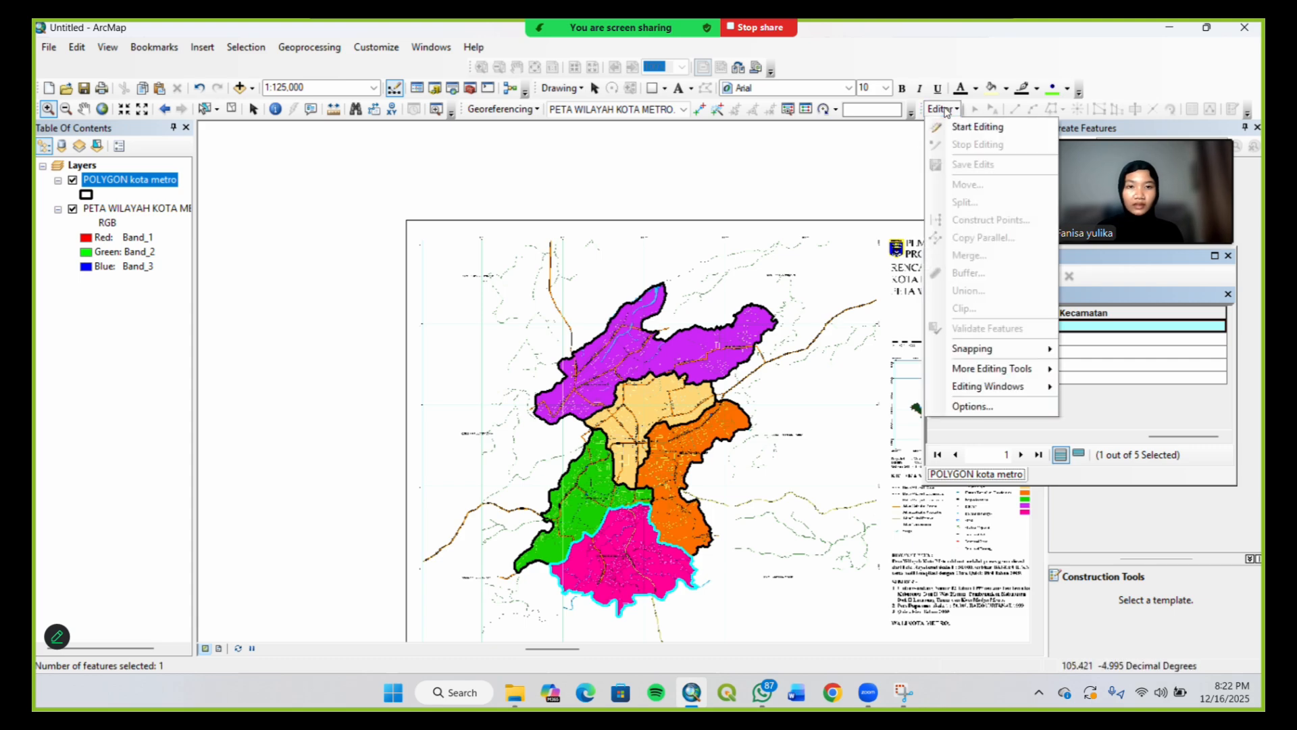
{"action": "left_click", "coordinate": [980, 127]}
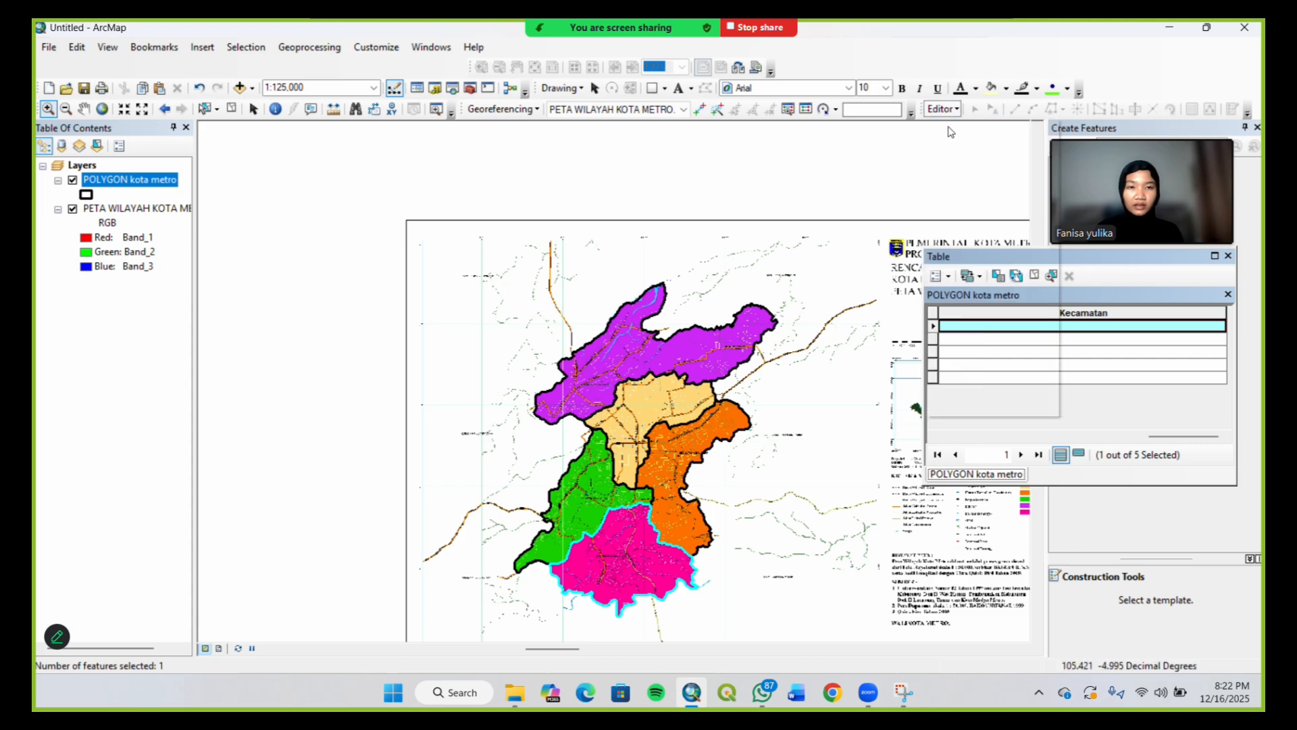
{"action": "left_click", "coordinate": [973, 325]}
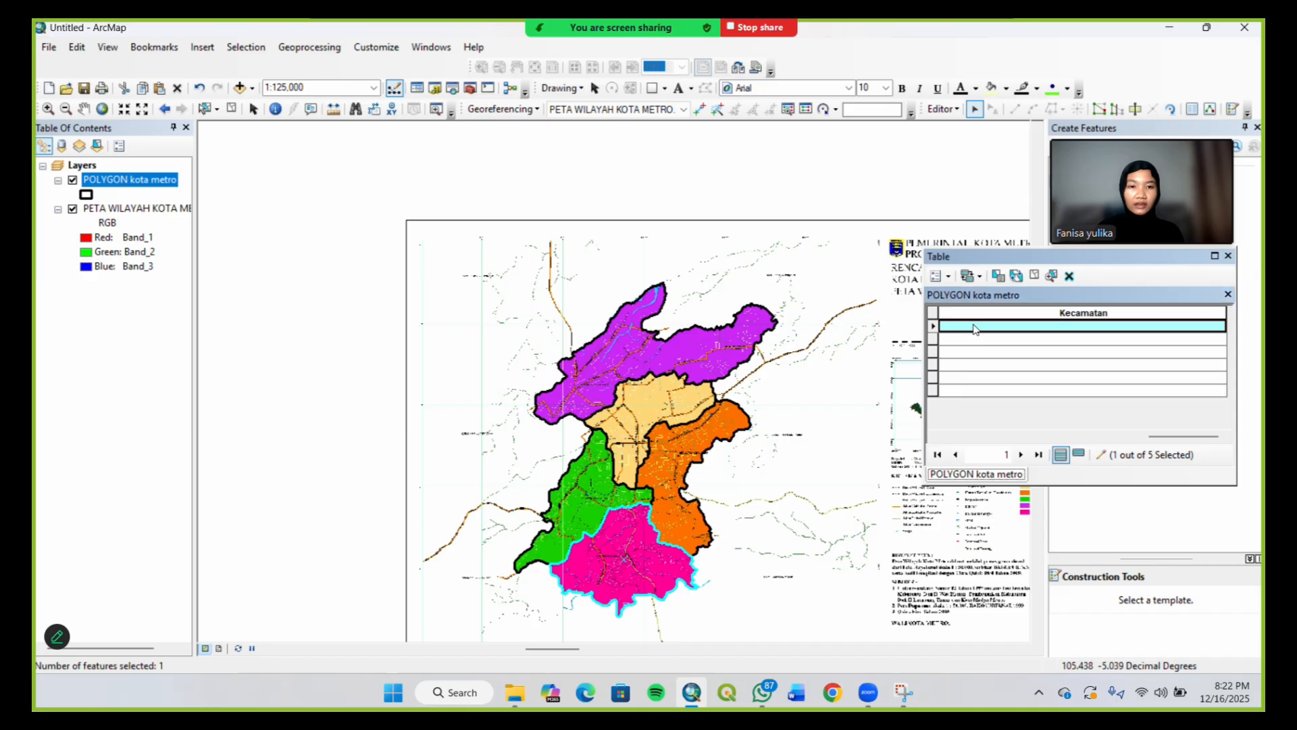
{"action": "left_click", "coordinate": [973, 325]}
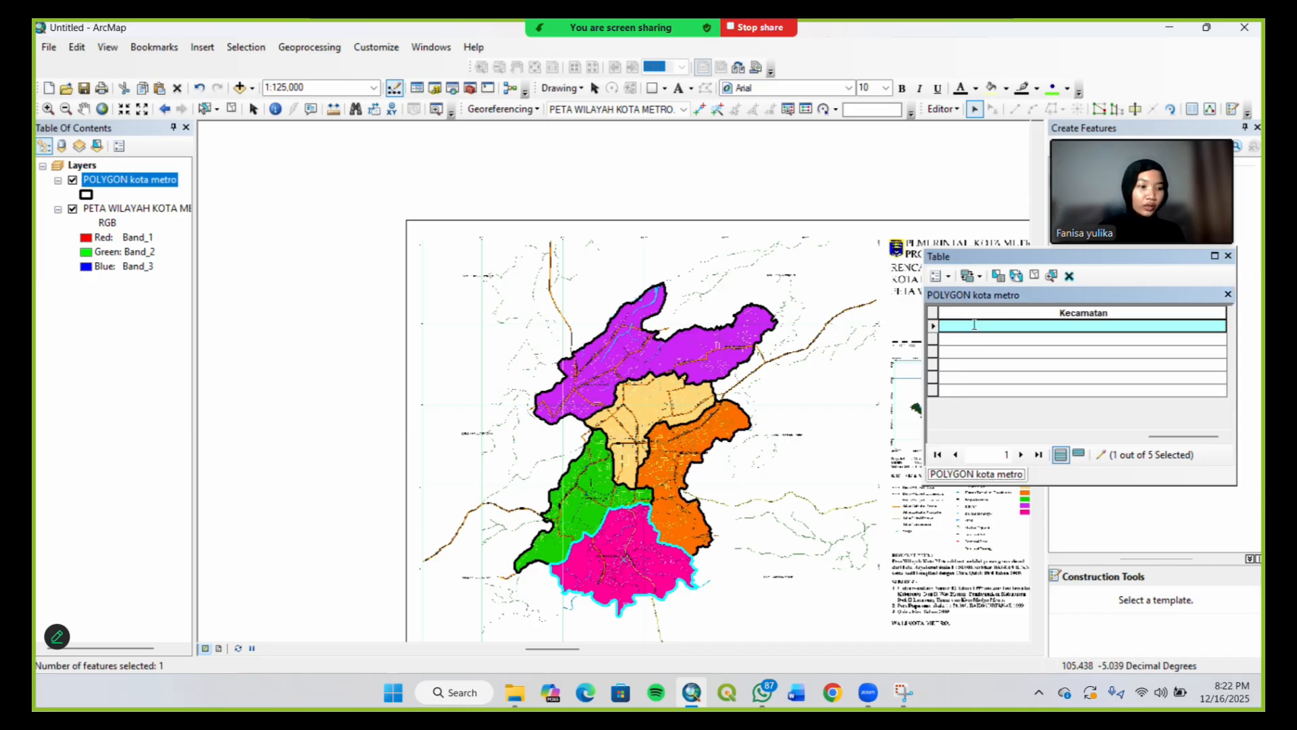
{"action": "type", "text": "M"}
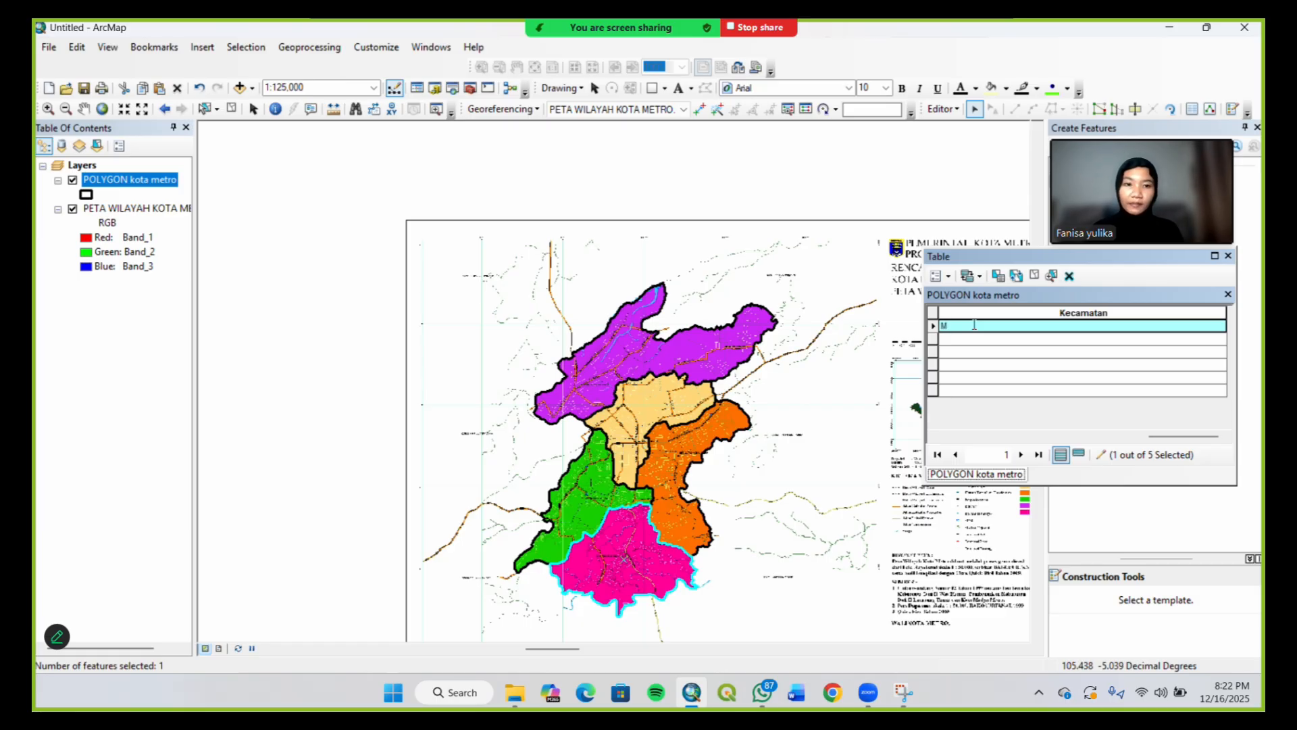
{"action": "type", "text": "etro Selatan"}
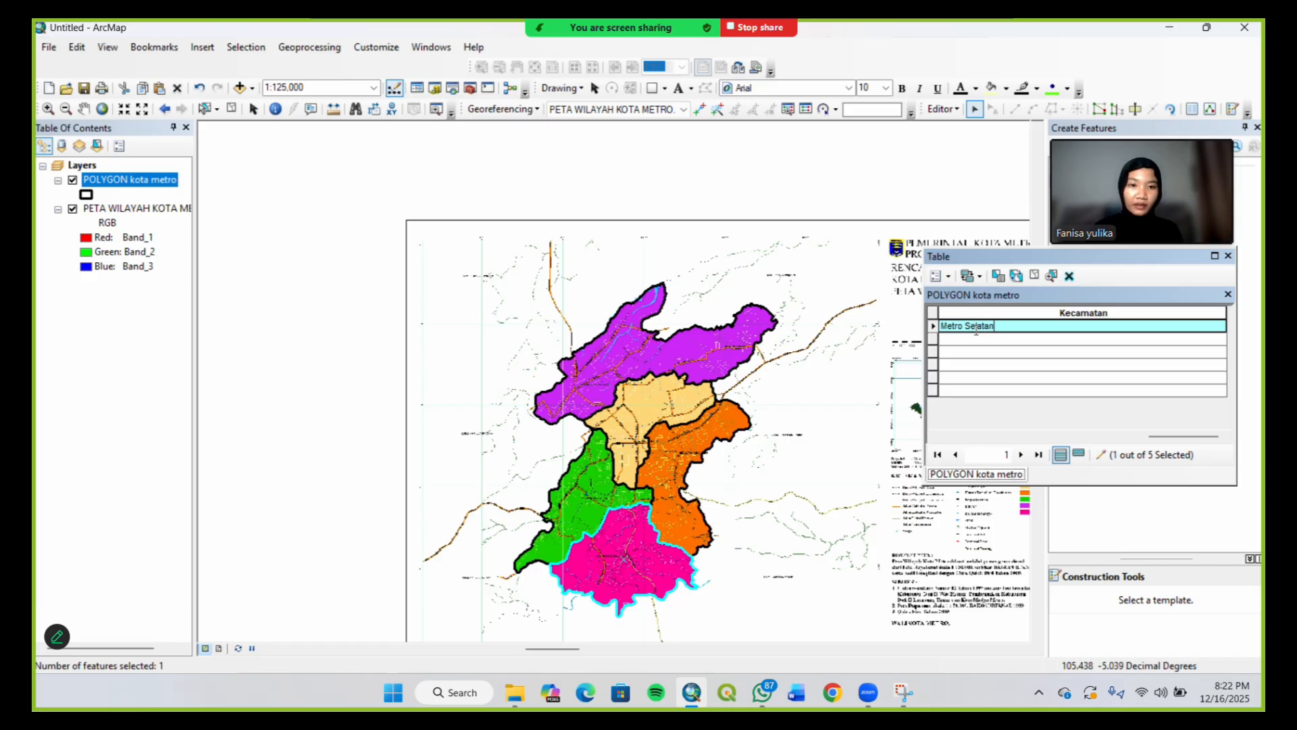
Enter Metro Utara as the Kecamatan value of the purple district's record and Metro Pusat for the beige central district's record
{"action": "left_click", "coordinate": [933, 342]}
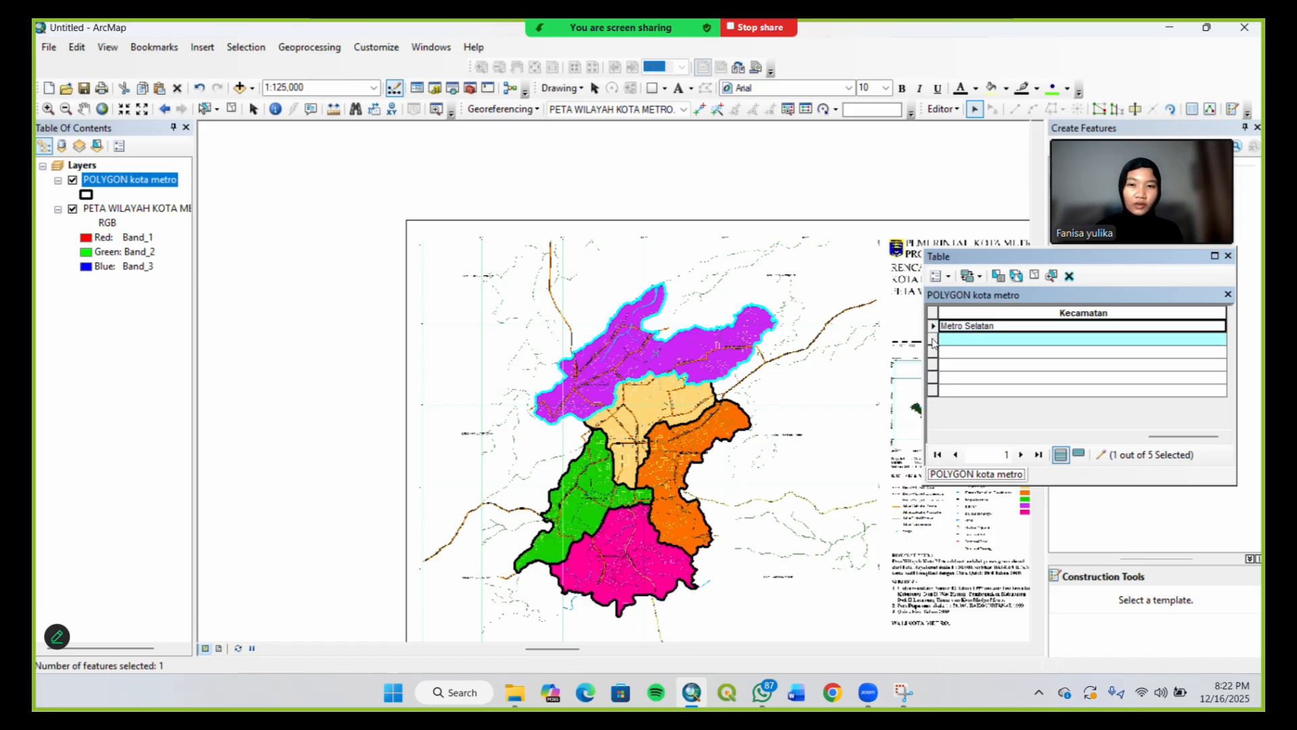
{"action": "left_click", "coordinate": [963, 339]}
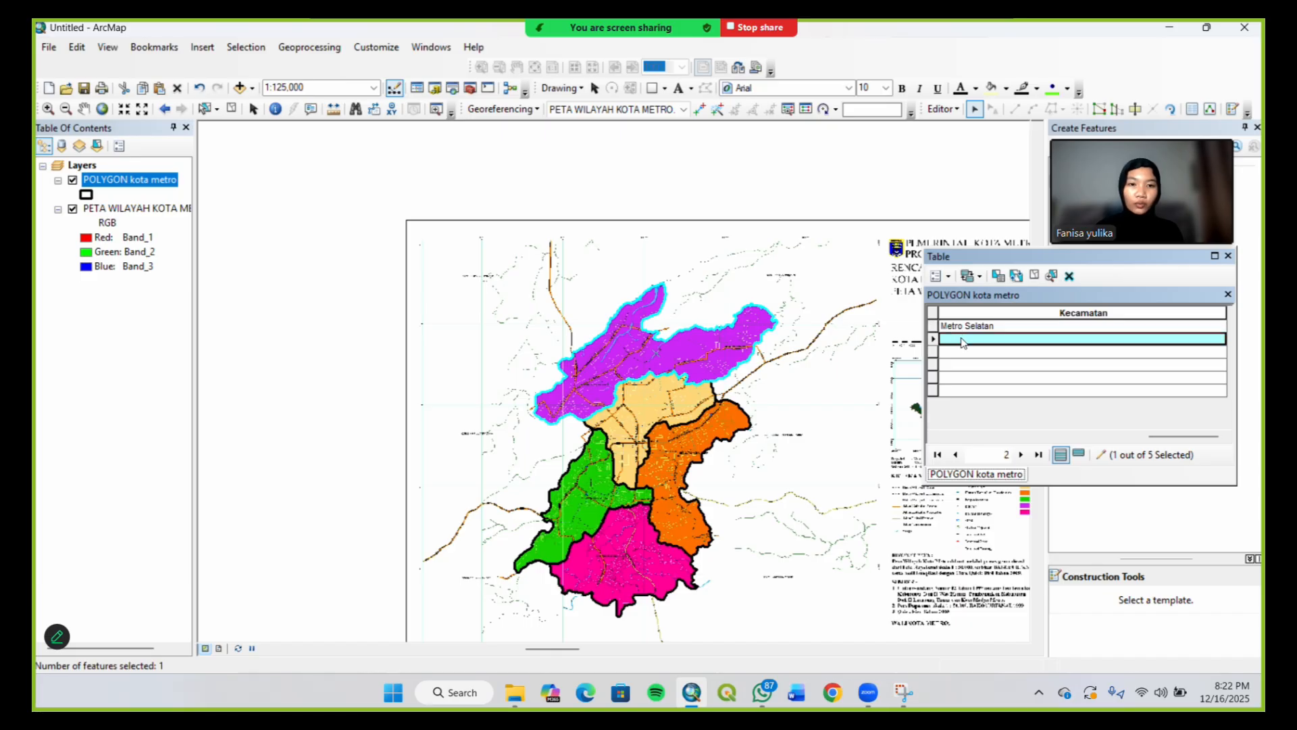
{"action": "type", "text": "M"}
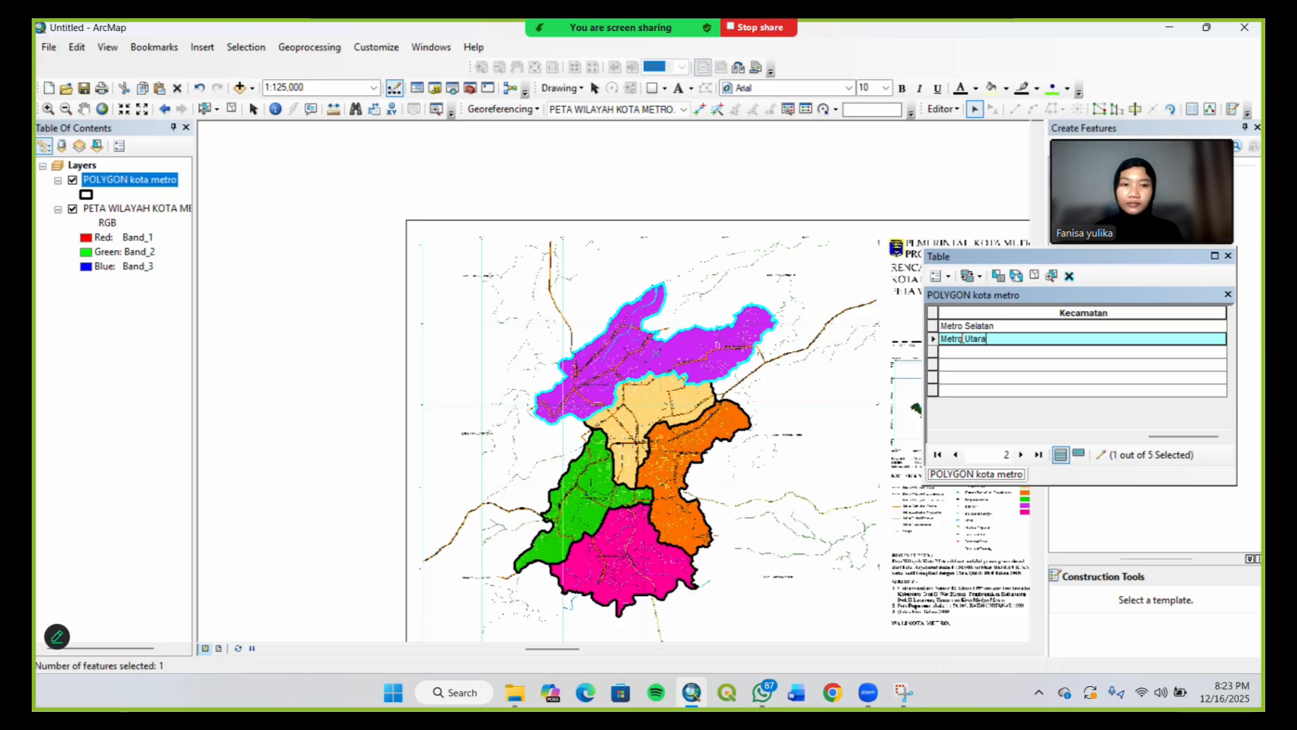
{"action": "type", "text": "etro Utara"}
{"action": "left_click", "coordinate": [933, 352]}
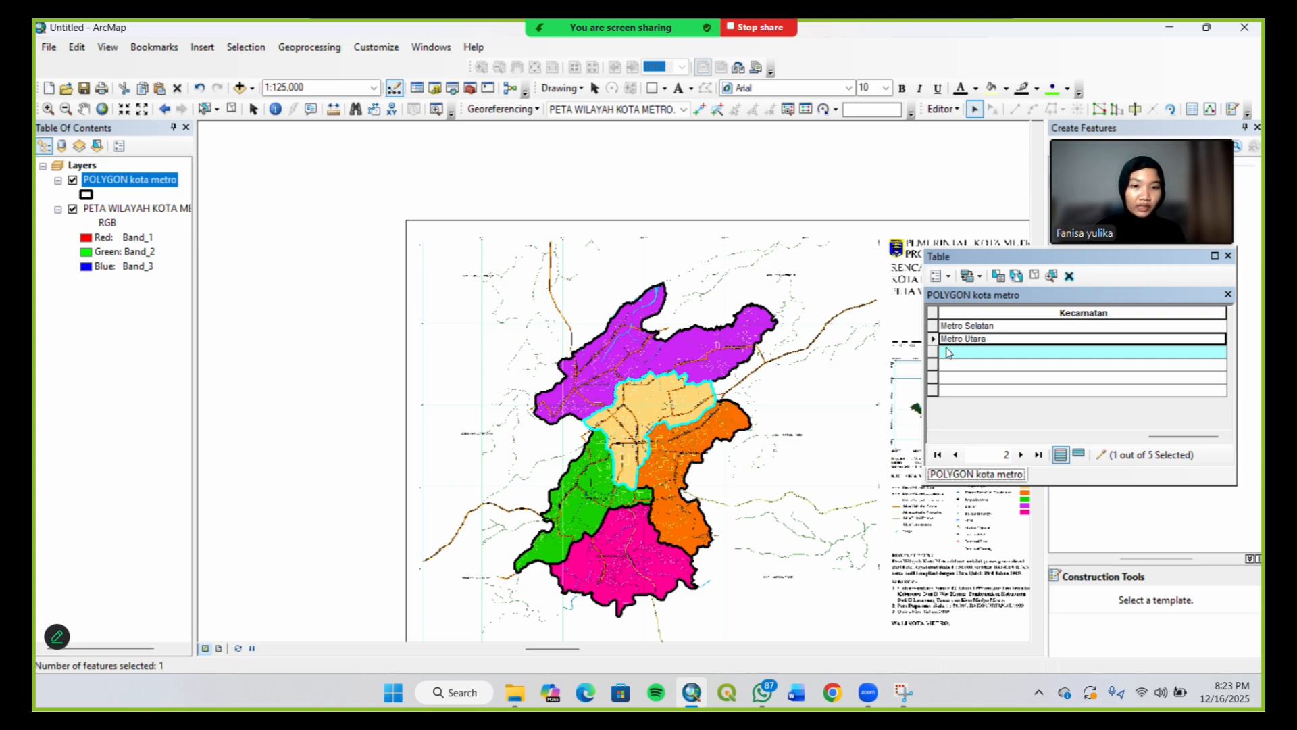
{"action": "left_click", "coordinate": [950, 350]}
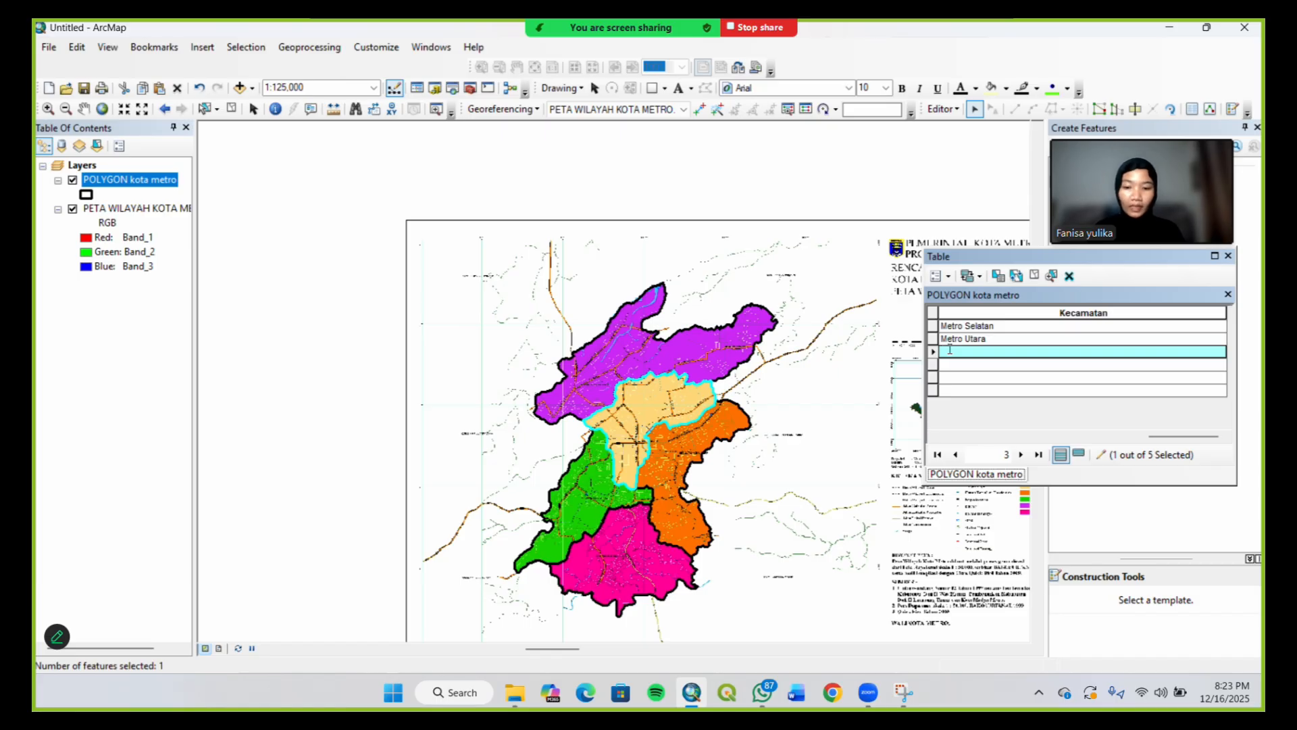
{"action": "type", "text": "Metro Pusat"}
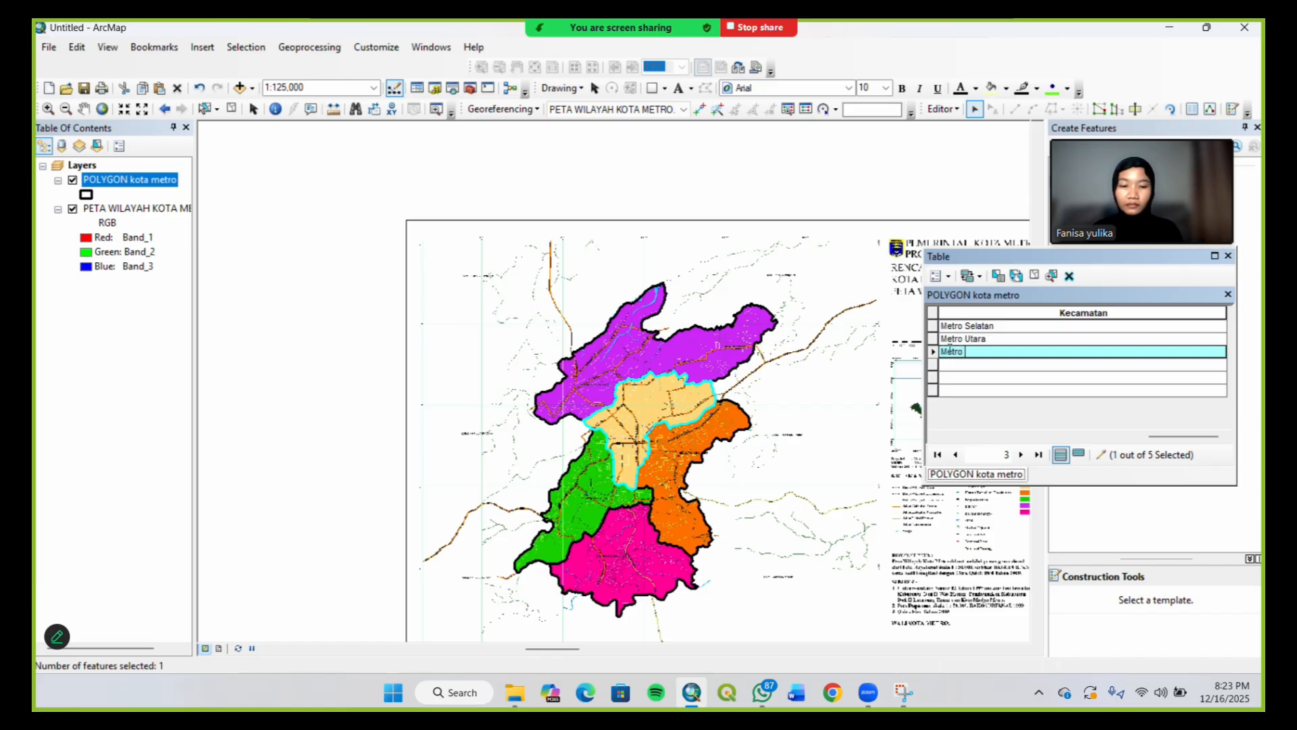
Enter Metro Barat as the green district's Kecamatan and Metro Timur as the orange district's, and close the attribute table
{"action": "left_click", "coordinate": [934, 364]}
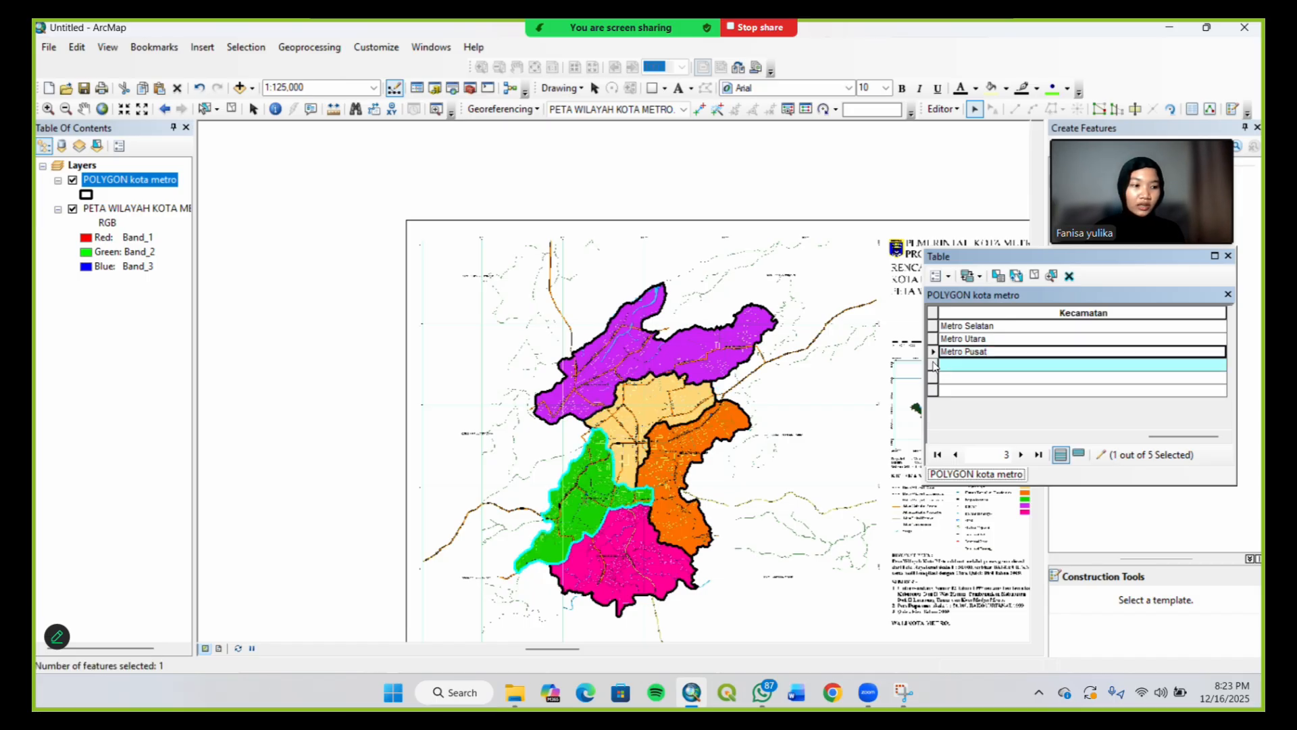
{"action": "left_click", "coordinate": [946, 364]}
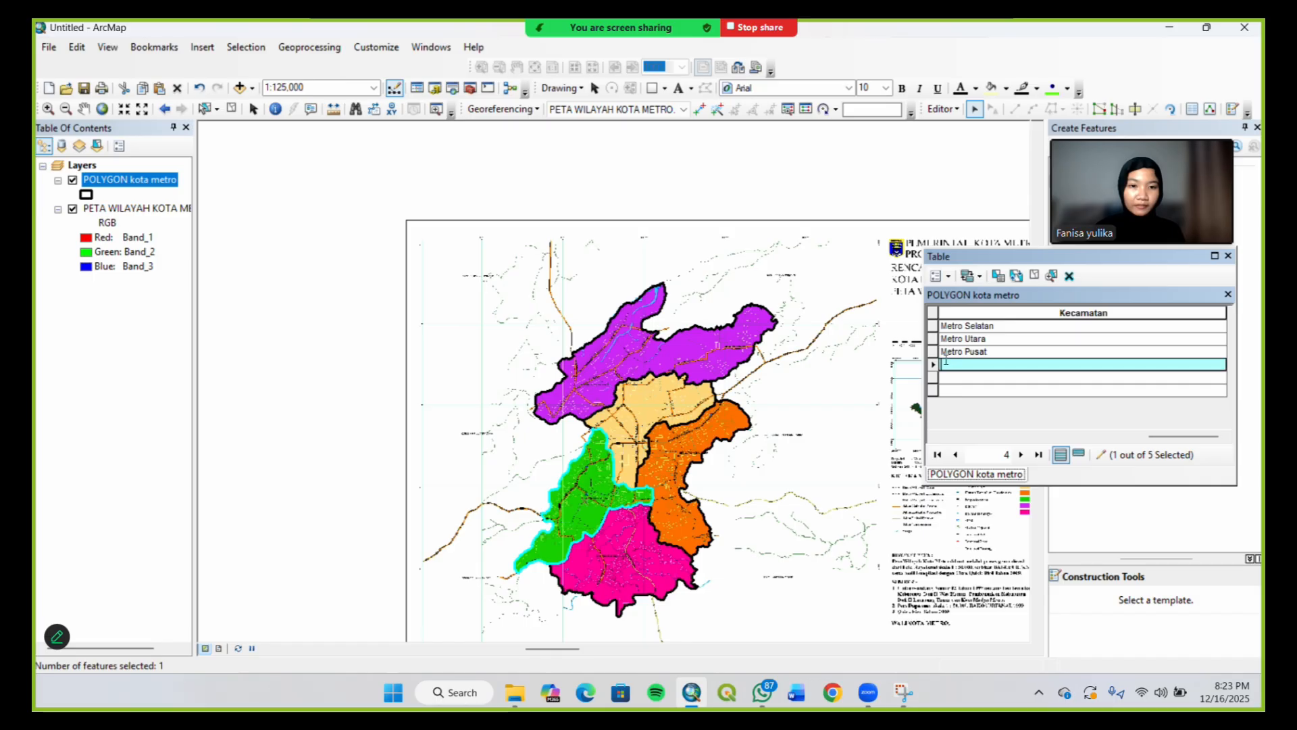
{"action": "type", "text": "Met"}
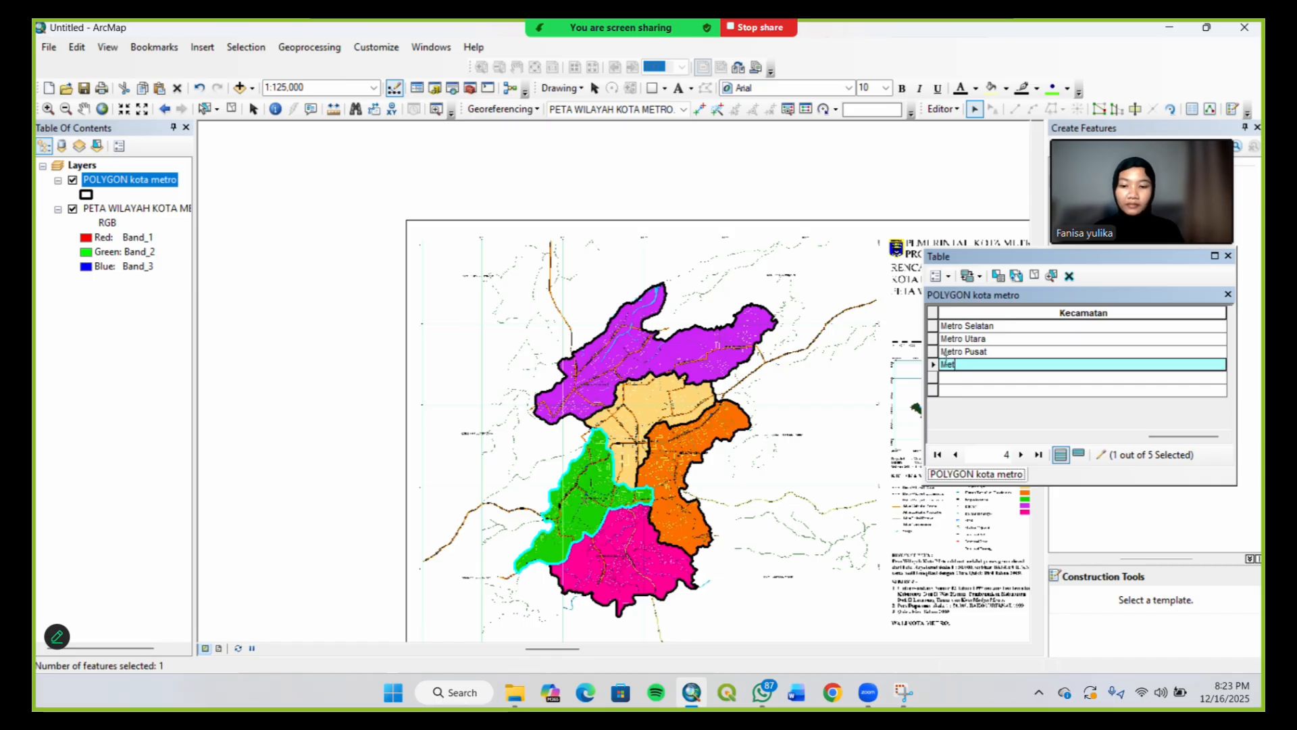
{"action": "type", "text": "ro Barat"}
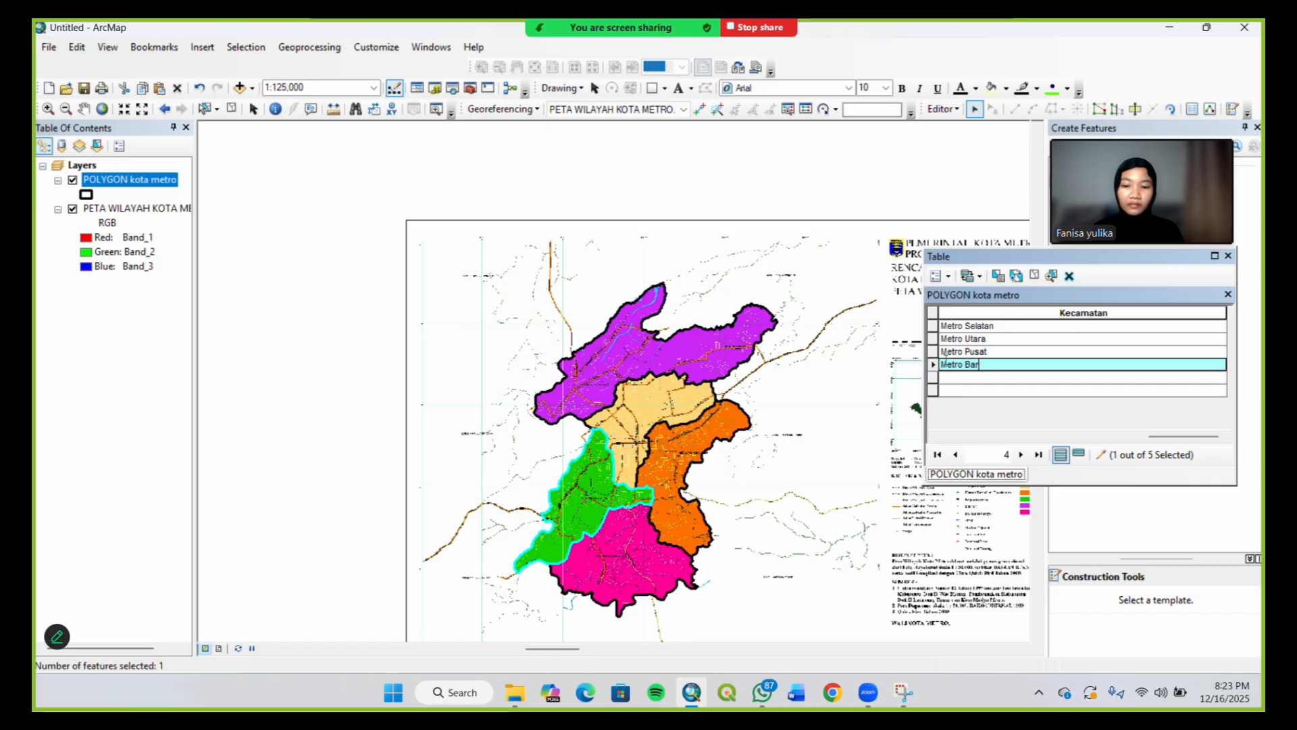
{"action": "left_click", "coordinate": [949, 380]}
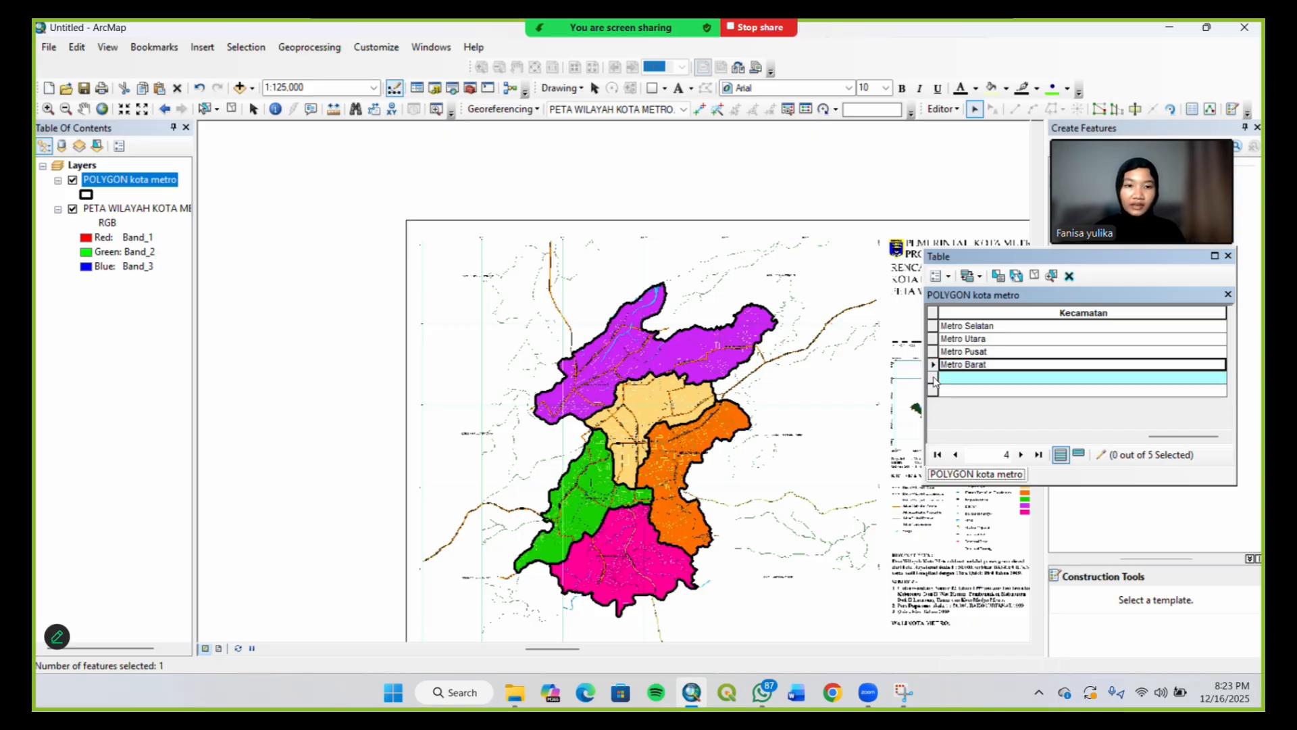
{"action": "left_click", "coordinate": [952, 379]}
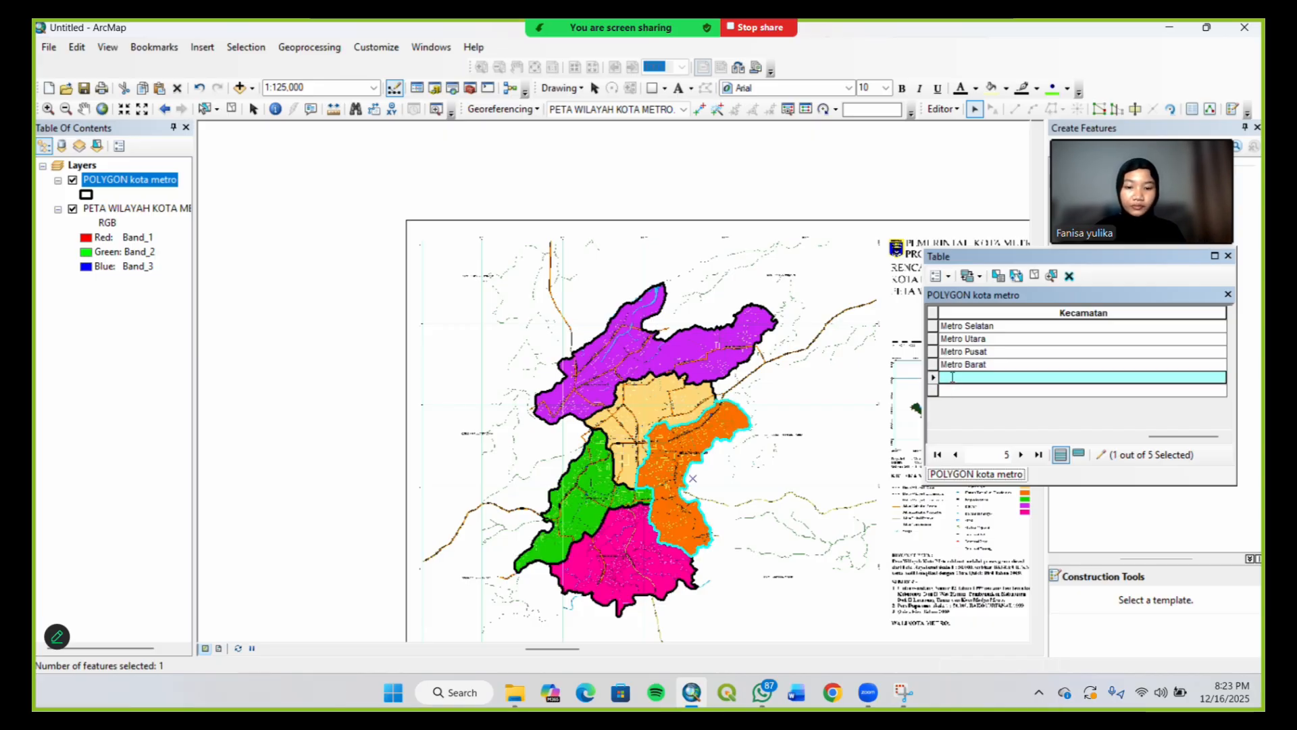
{"action": "type", "text": "Metro"}
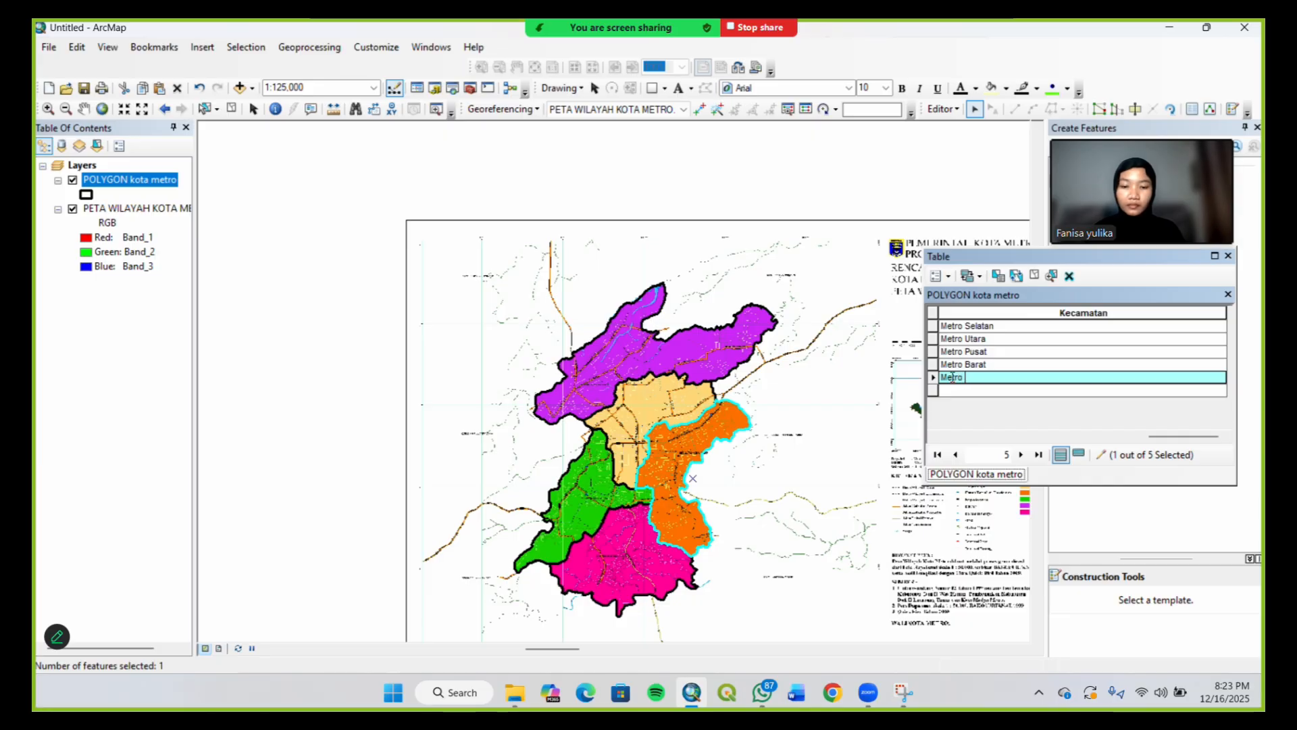
{"action": "type", "text": " Timu"}
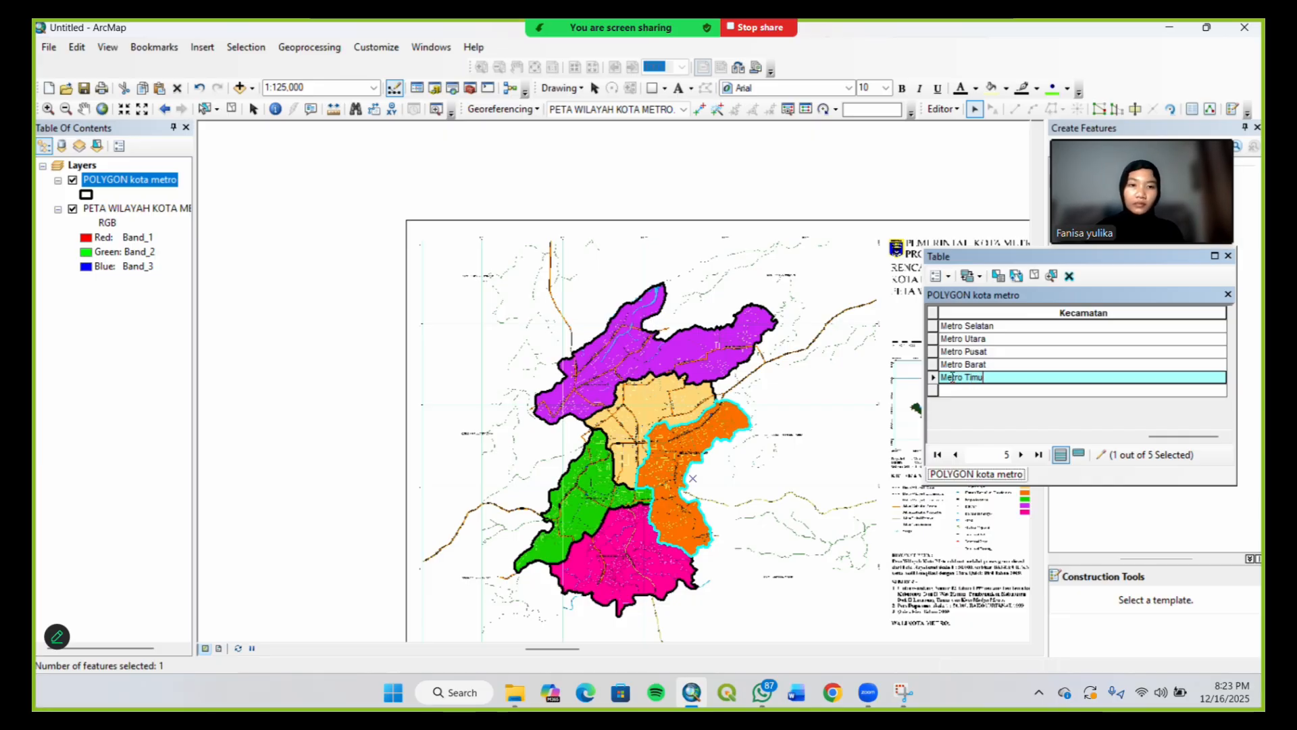
{"action": "type", "text": "r"}
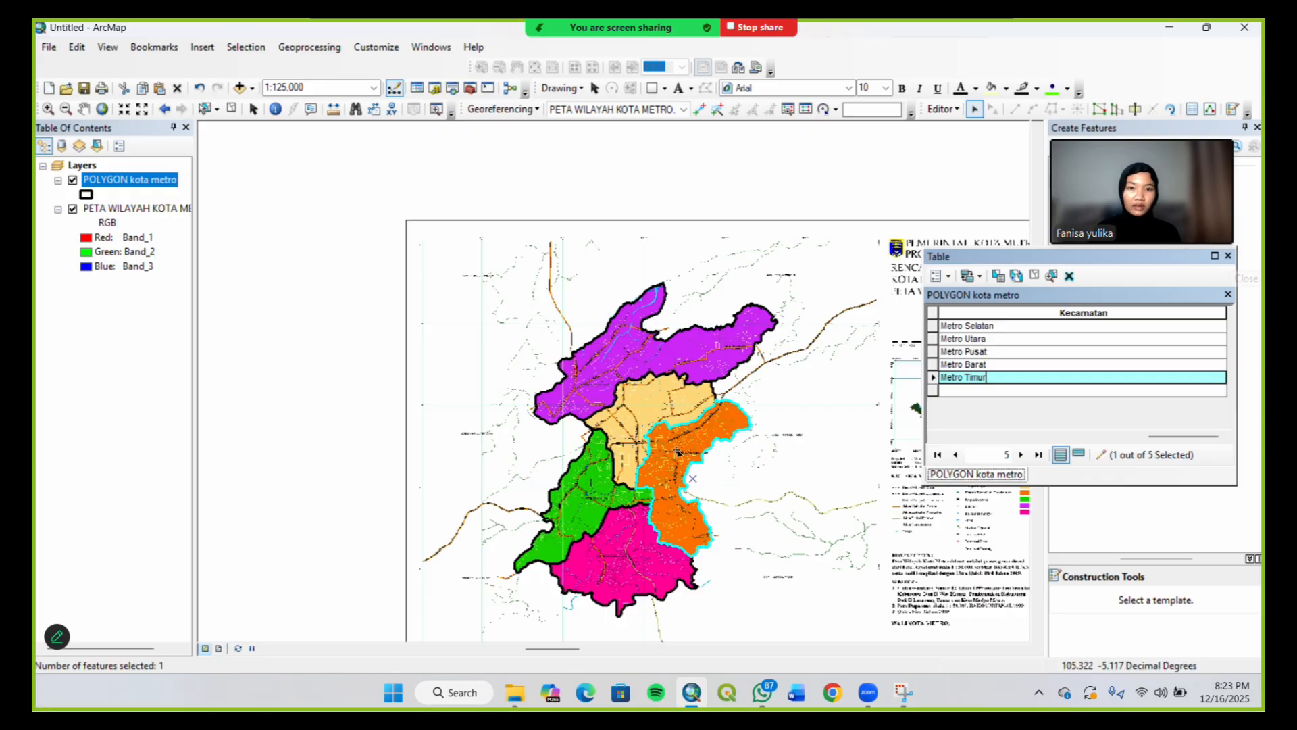
{"action": "left_click", "coordinate": [1229, 256]}
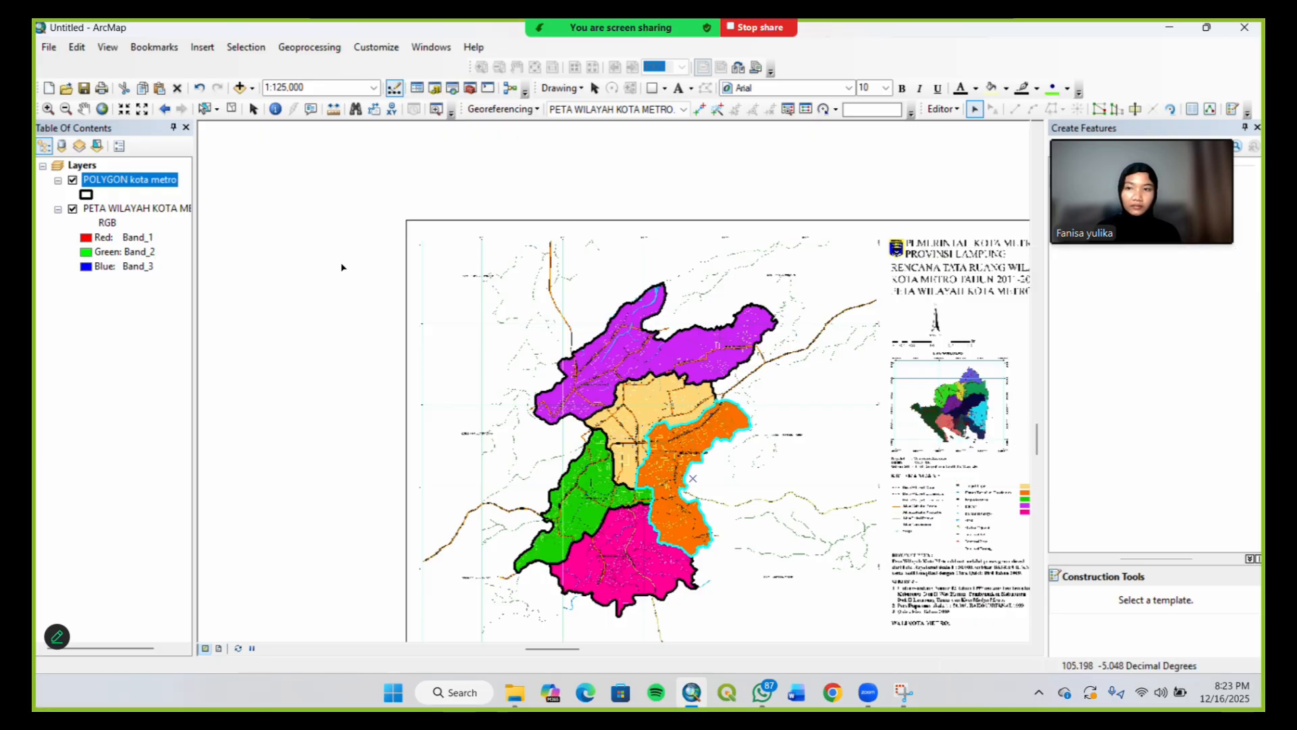
Set the POLYGON kota metro layer's symbology to unique-value categories based on the Kecamatan field
{"action": "right_click", "coordinate": [172, 187]}
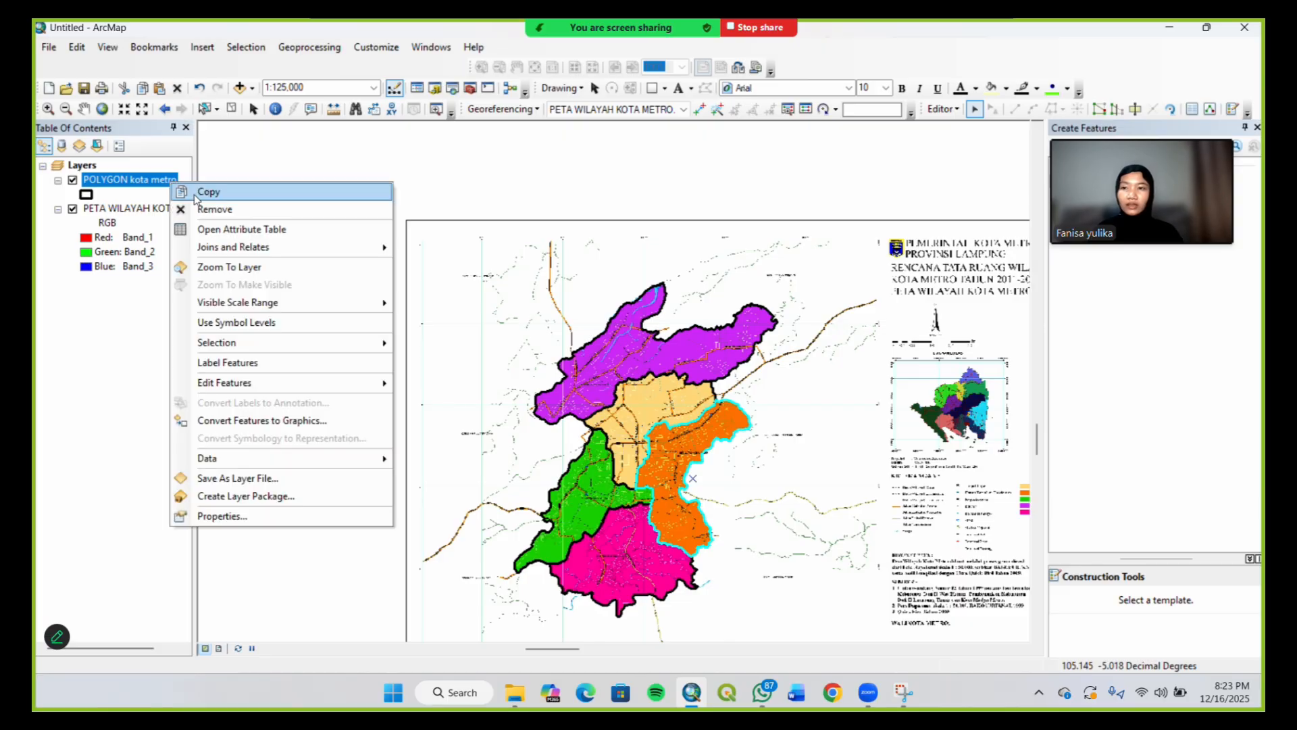
{"action": "left_click", "coordinate": [234, 516]}
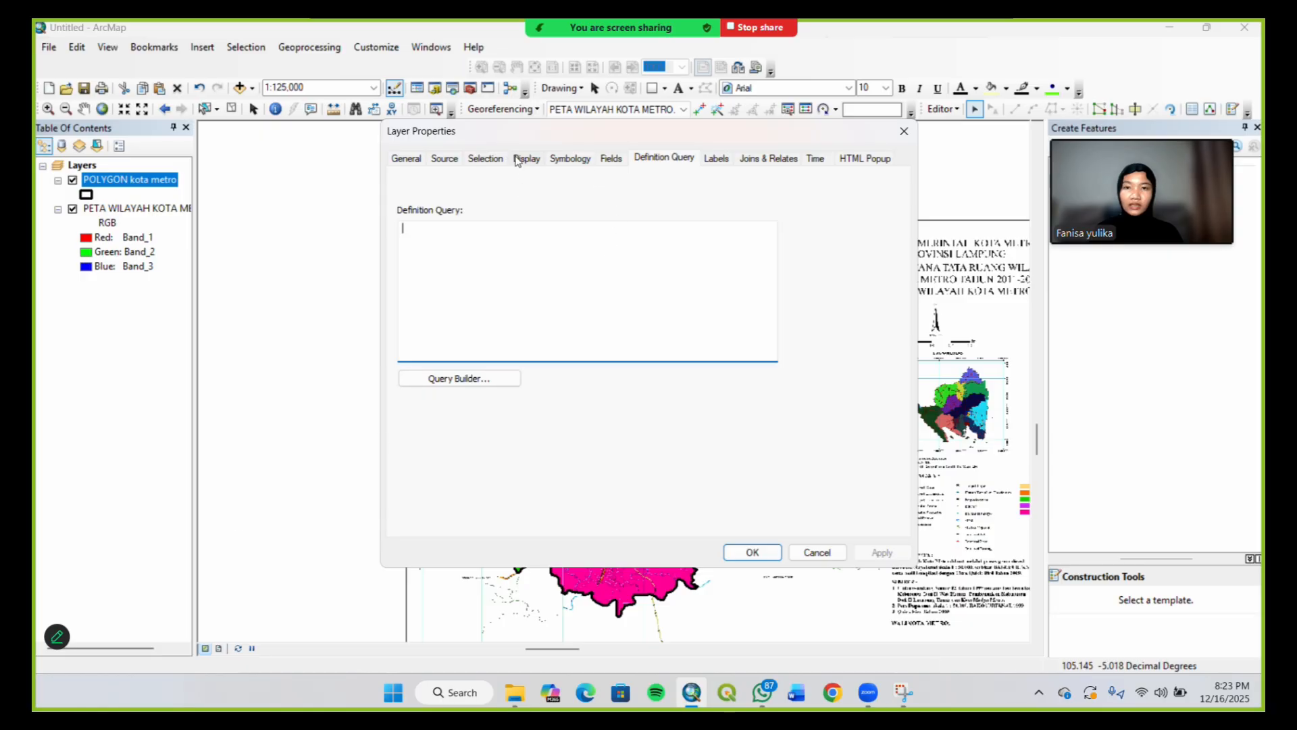
{"action": "left_click", "coordinate": [574, 157]}
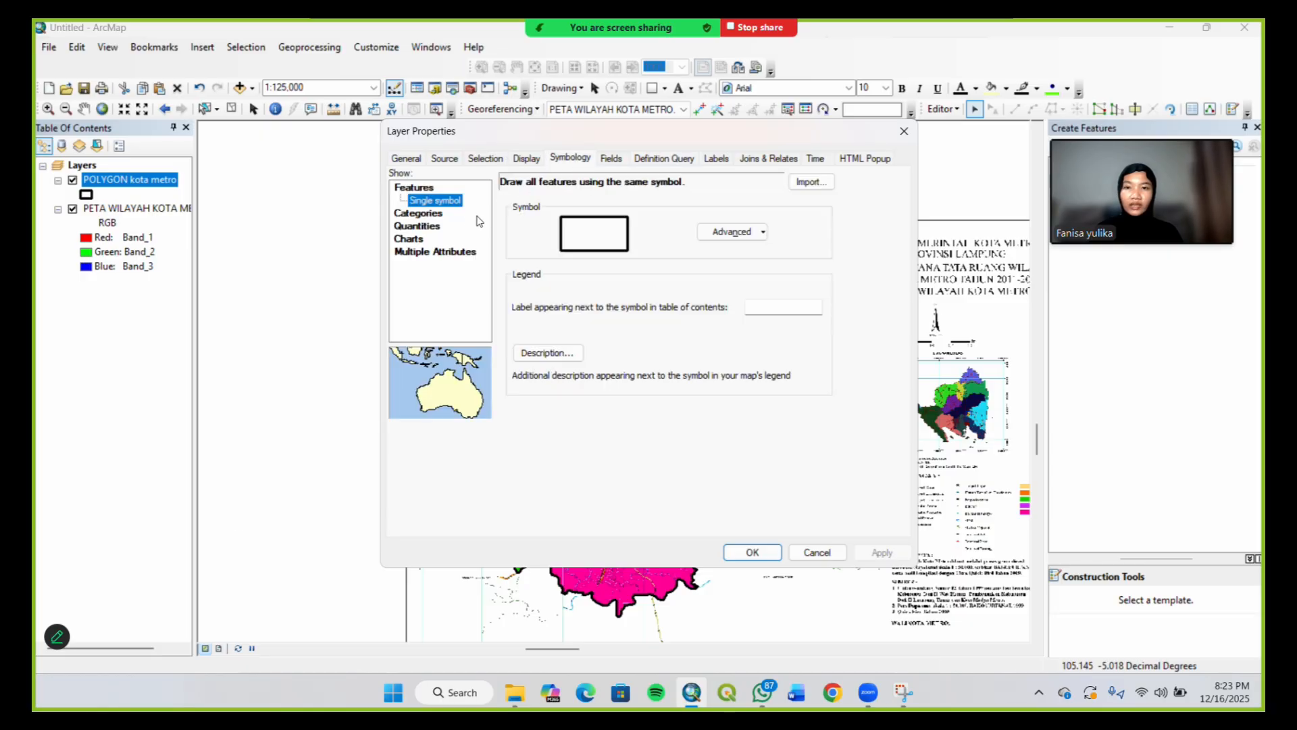
{"action": "left_click", "coordinate": [431, 216]}
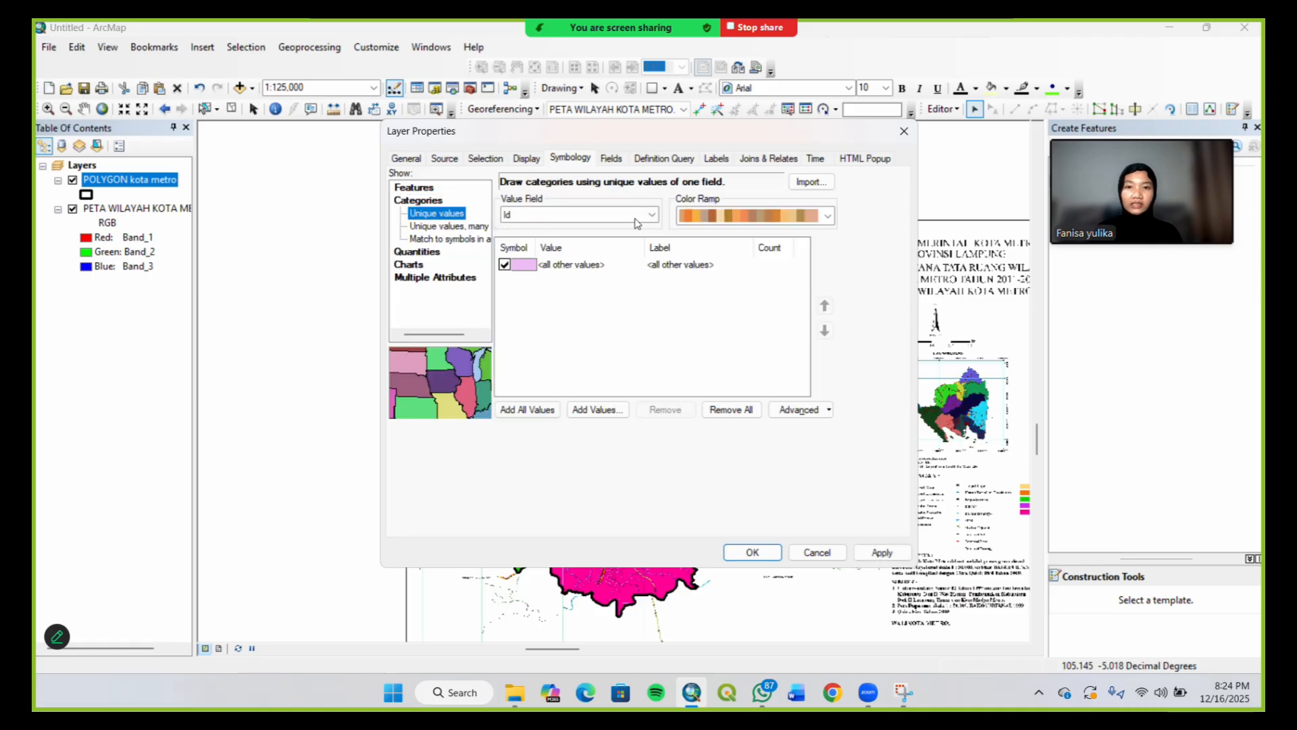
{"action": "left_click", "coordinate": [635, 215]}
{"action": "left_click", "coordinate": [608, 240]}
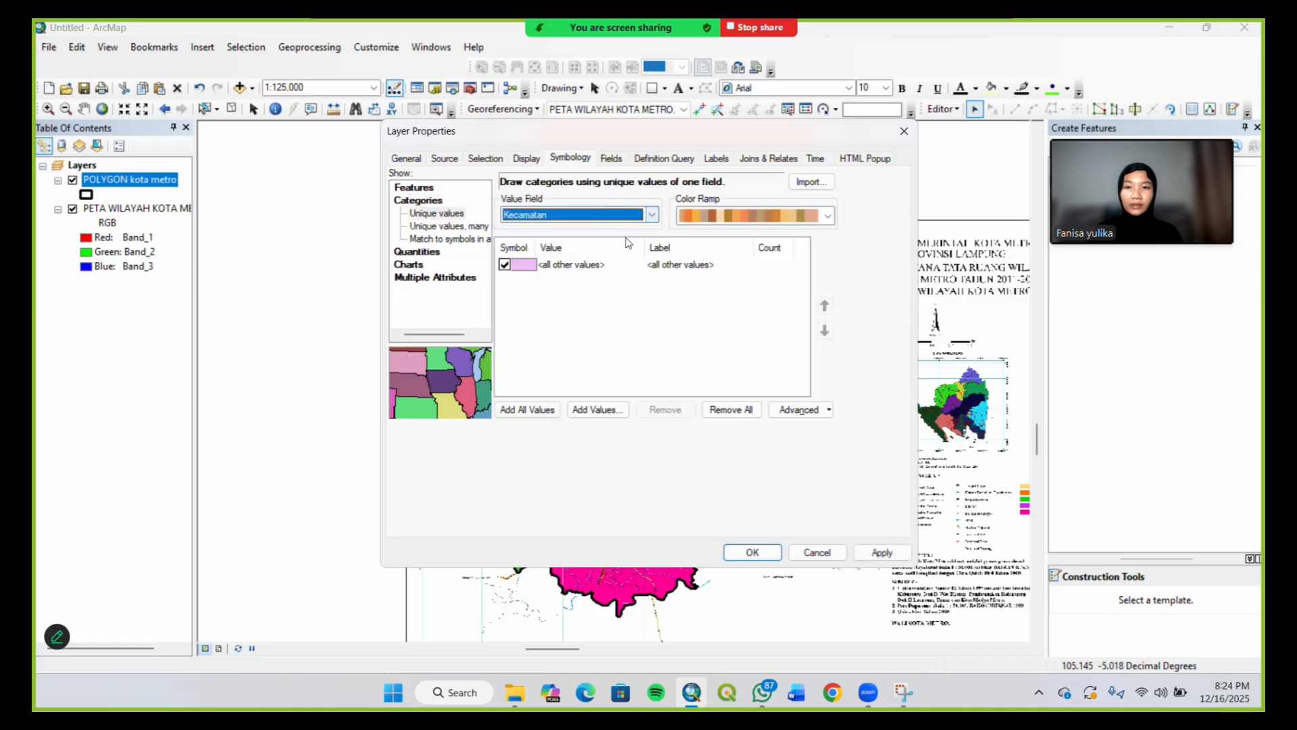
Choose the grey-brown color ramp and add all Kecamatan values to the symbology list
{"action": "left_click", "coordinate": [828, 216]}
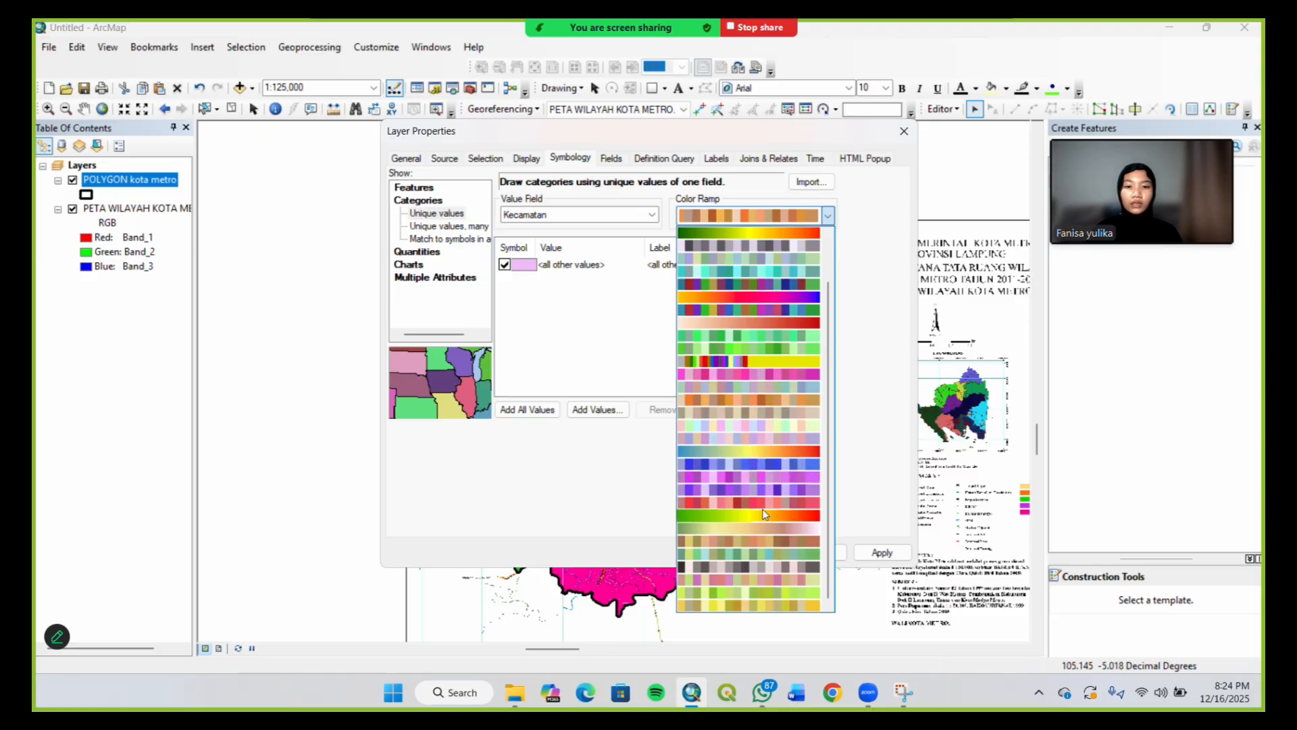
{"action": "left_click", "coordinate": [753, 566]}
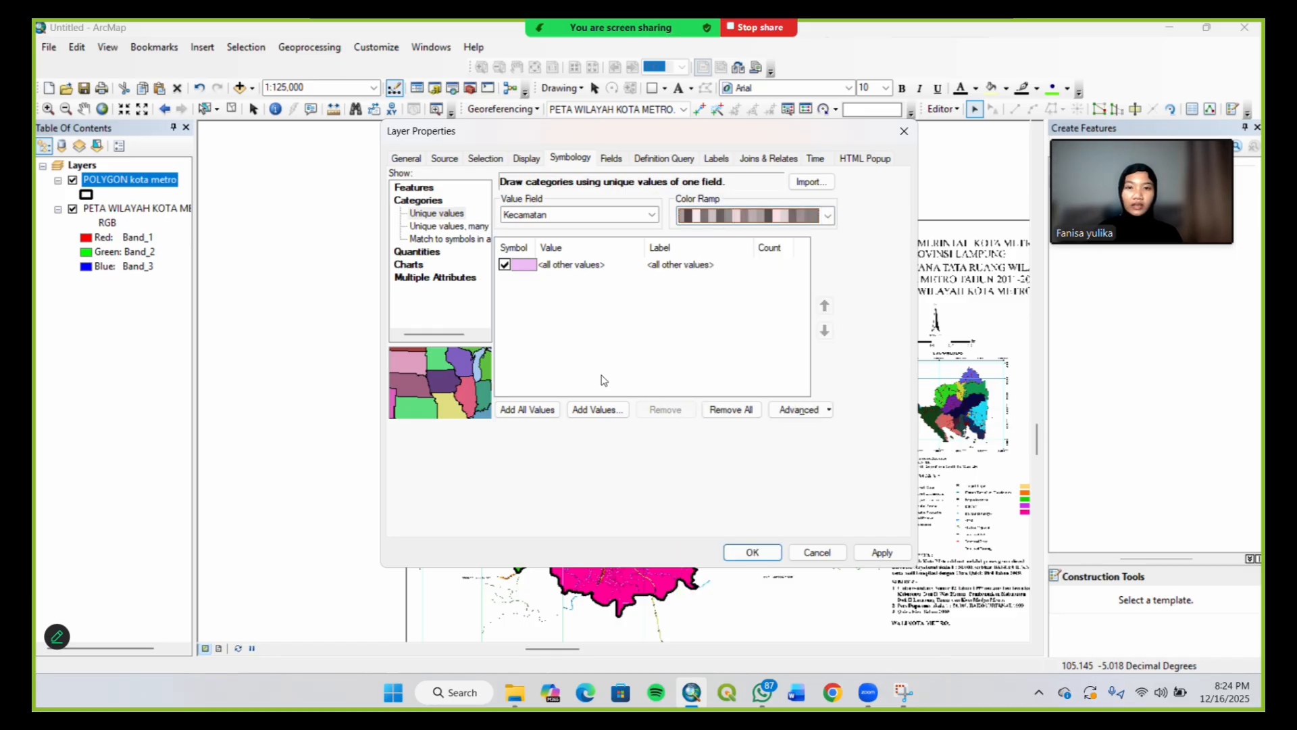
{"action": "left_click", "coordinate": [538, 411]}
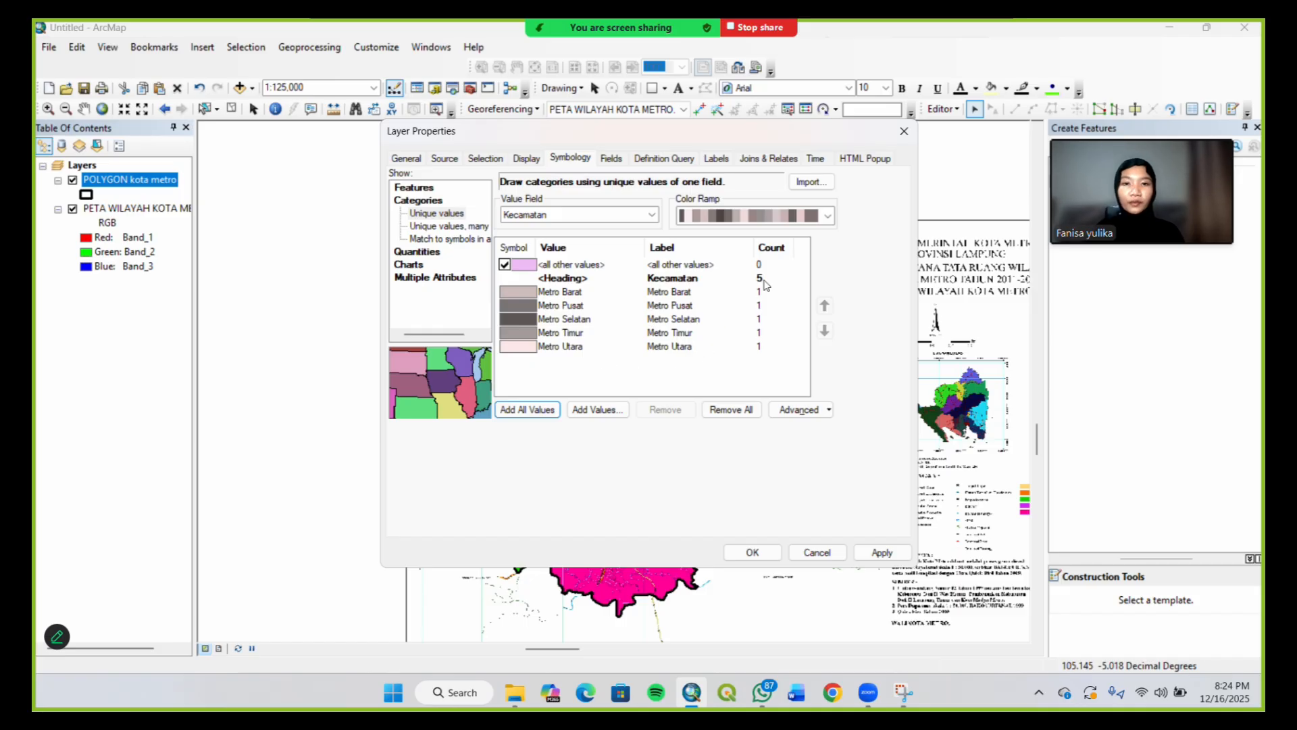
Try the teal color ramp and the multicolor ramp with a large yellow section on the district categories
{"action": "left_click", "coordinate": [827, 215]}
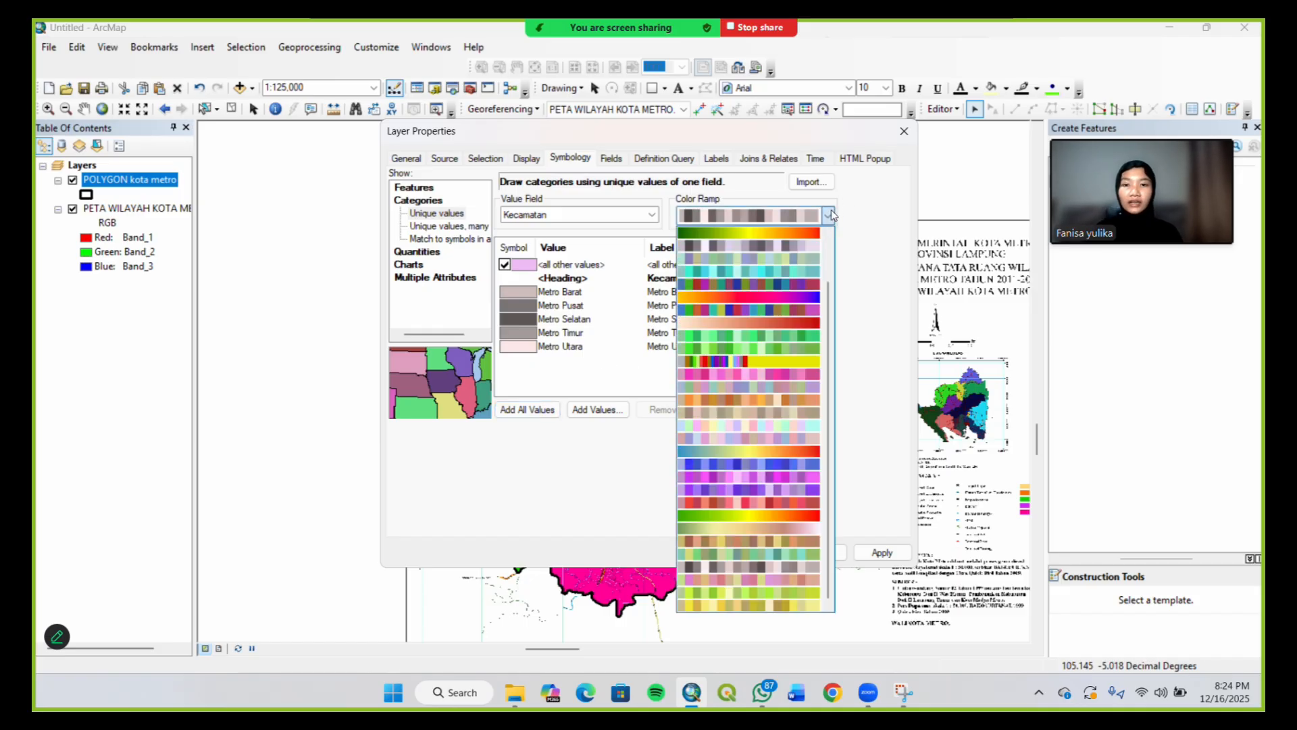
{"action": "left_click", "coordinate": [788, 270]}
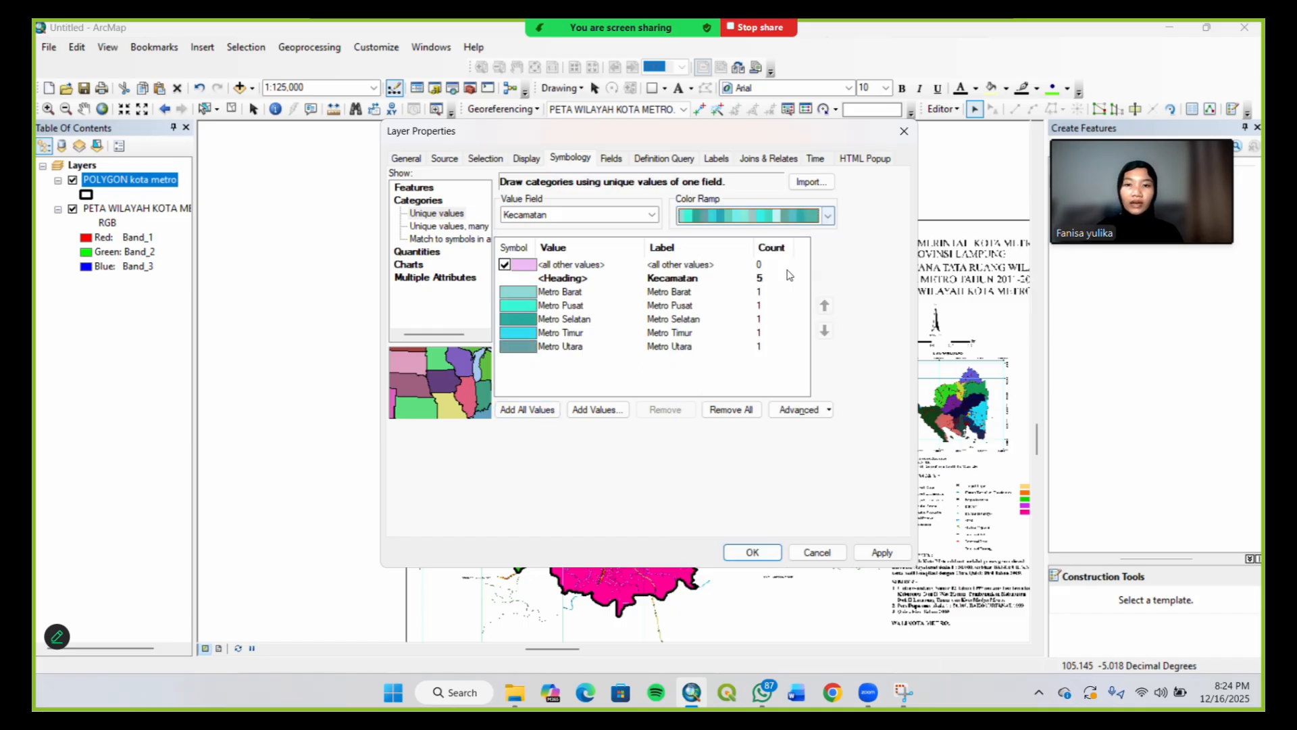
{"action": "left_click", "coordinate": [828, 217]}
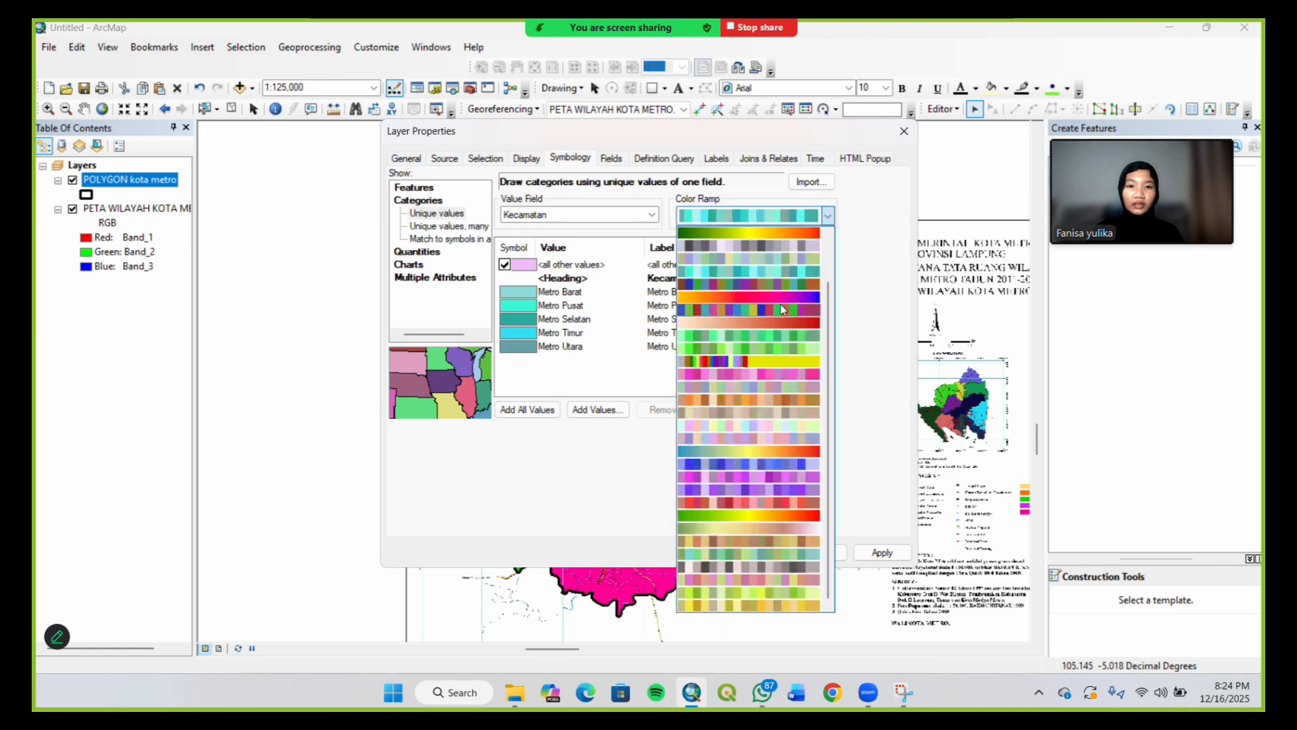
{"action": "left_click", "coordinate": [739, 362]}
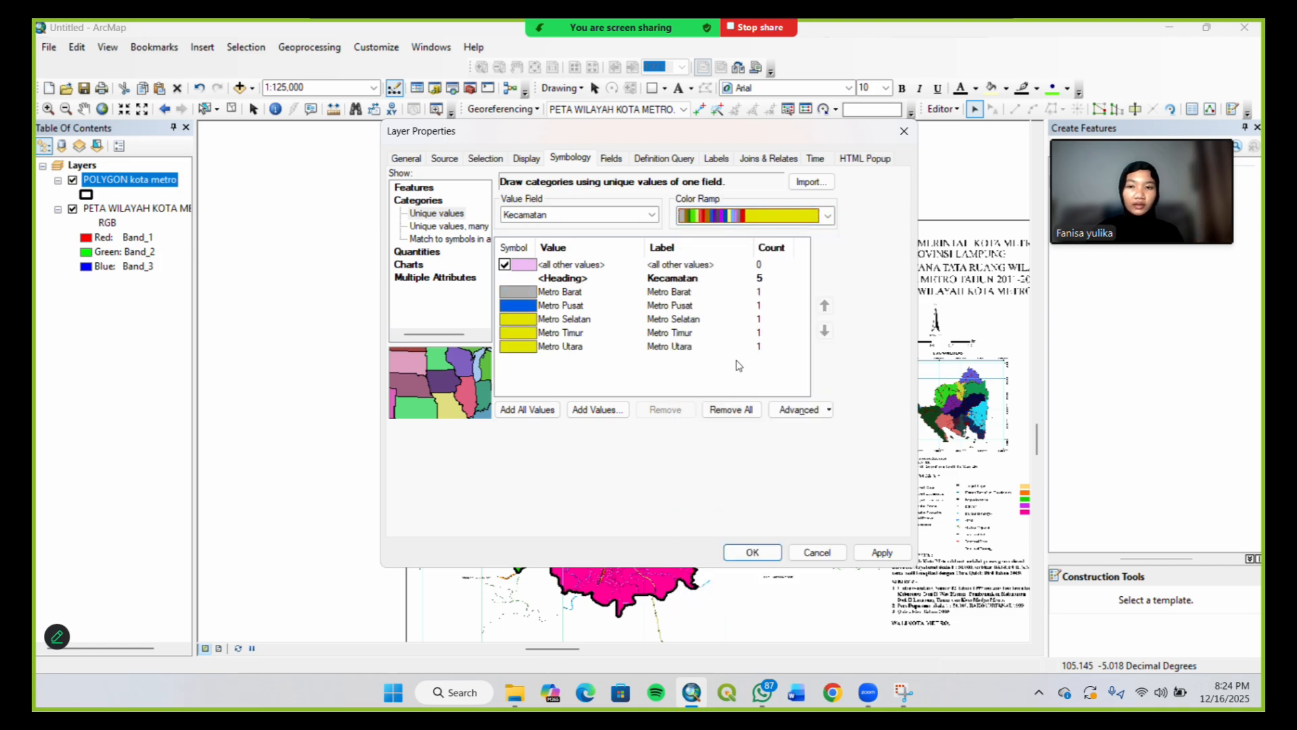
Add all Kecamatan values again to reassign the multicolor ramp's colors among the districts
{"action": "left_click", "coordinate": [551, 320]}
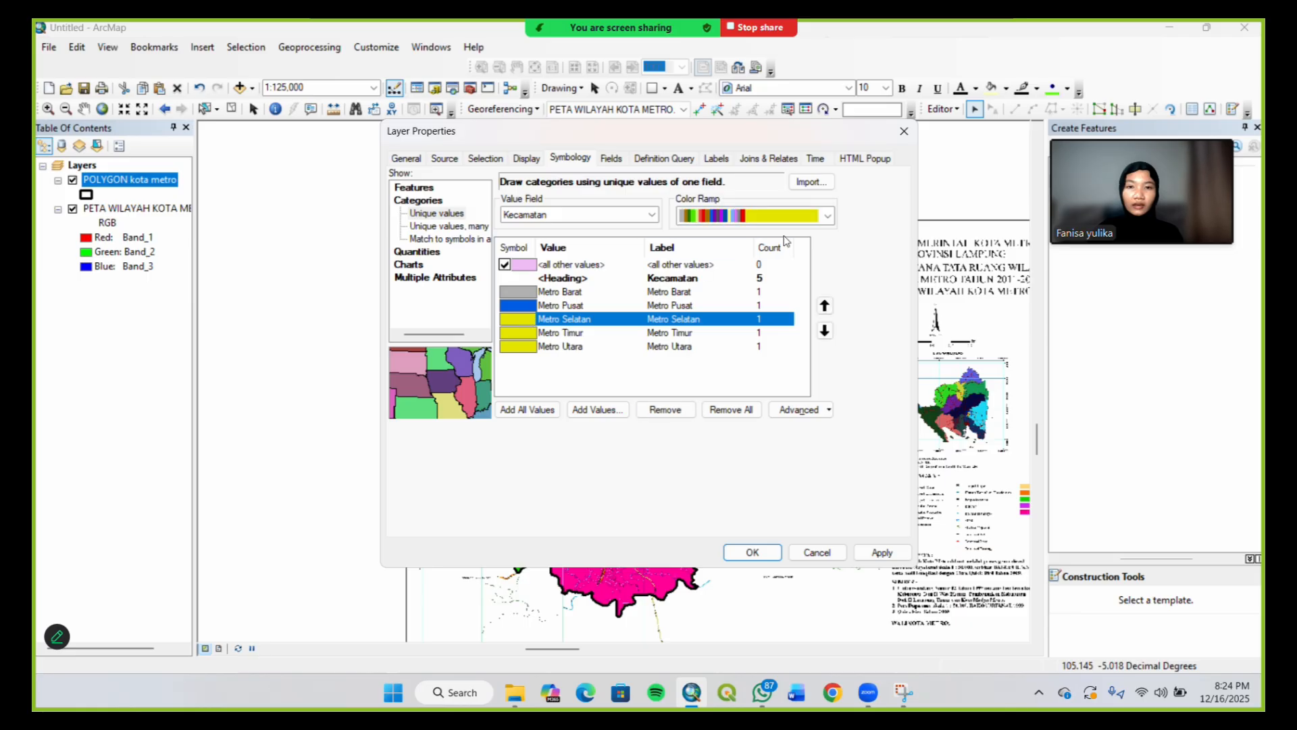
{"action": "left_click", "coordinate": [767, 218]}
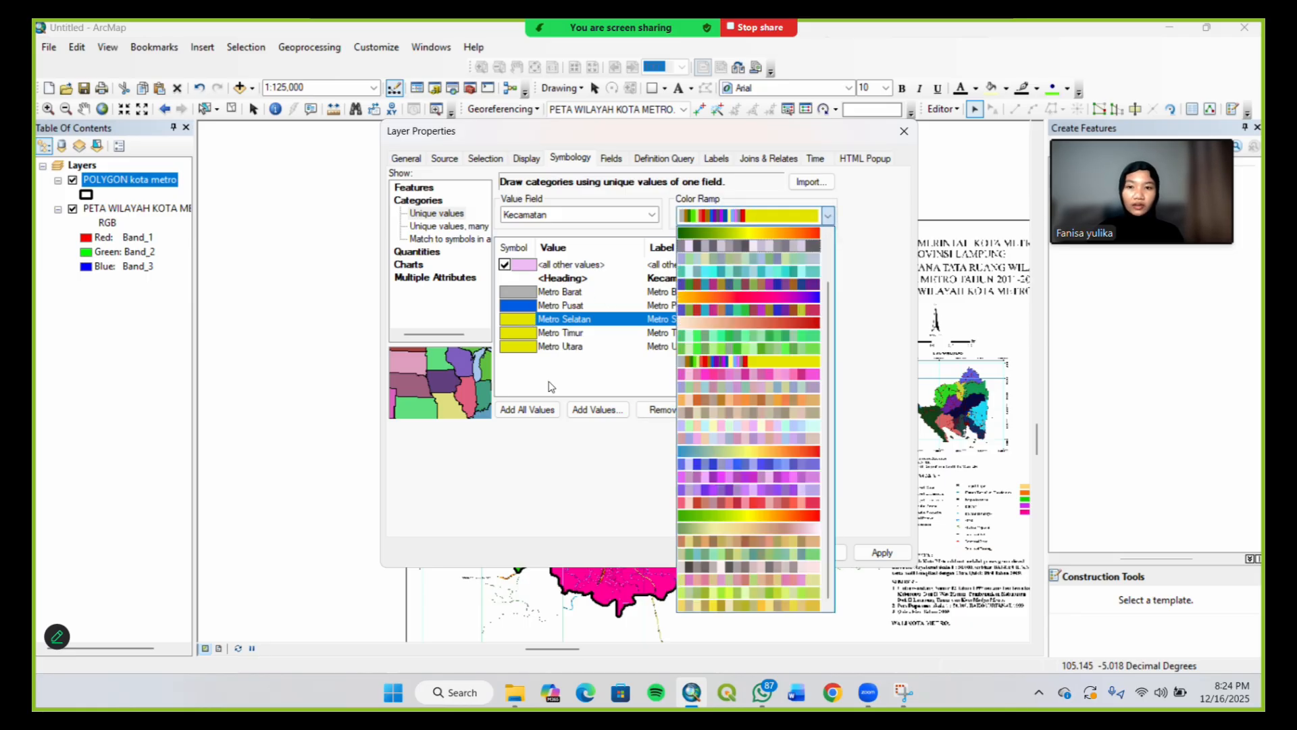
{"action": "left_click", "coordinate": [534, 410]}
{"action": "left_click", "coordinate": [537, 410]}
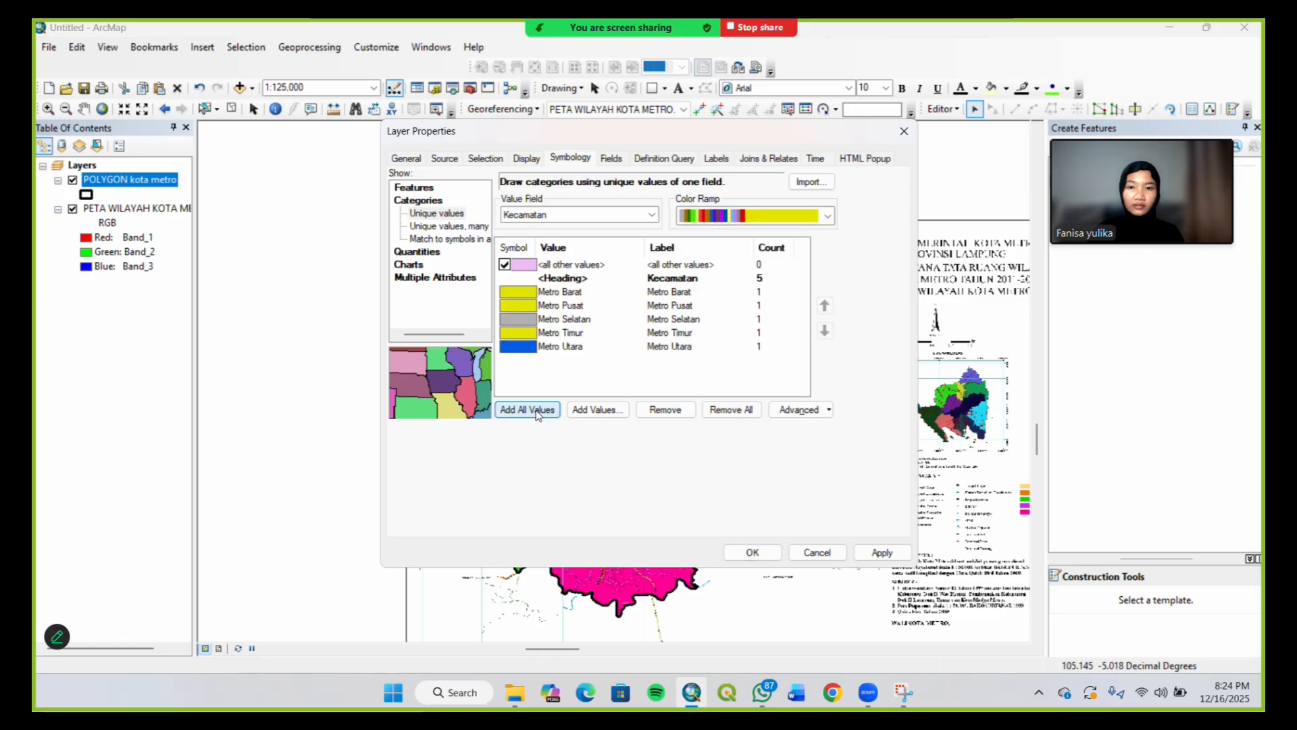
{"action": "left_click", "coordinate": [537, 414]}
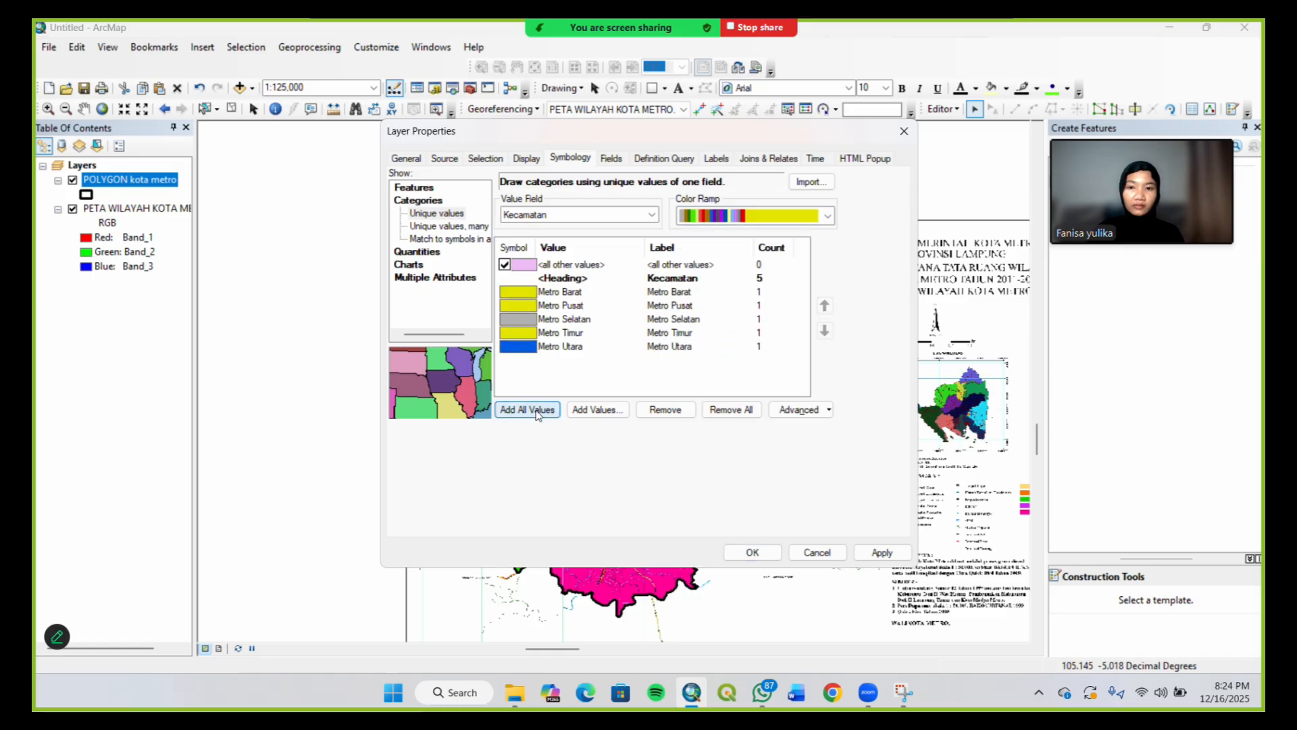
Try the pink color ramp on the district categories
{"action": "left_click", "coordinate": [783, 218]}
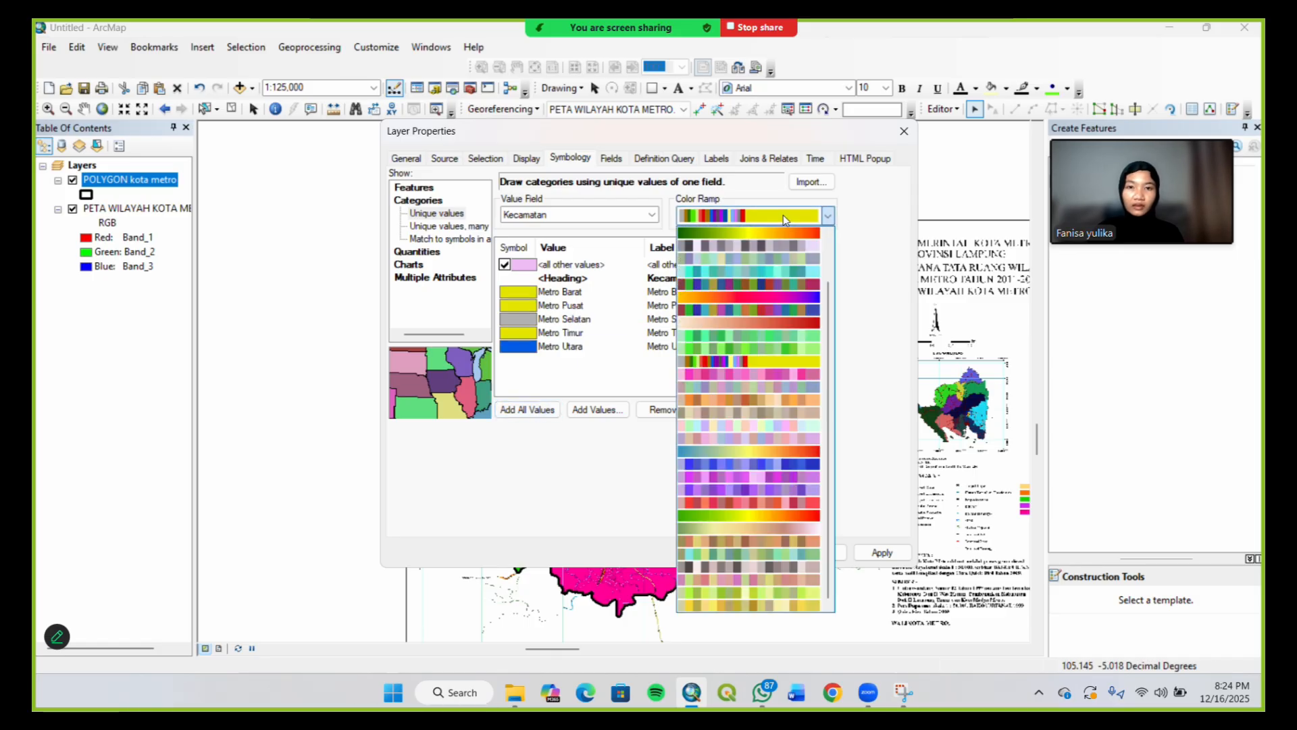
{"action": "left_click", "coordinate": [761, 377]}
{"action": "scroll", "coordinate": [828, 214], "scroll_direction": "down", "scroll_amount": 2}
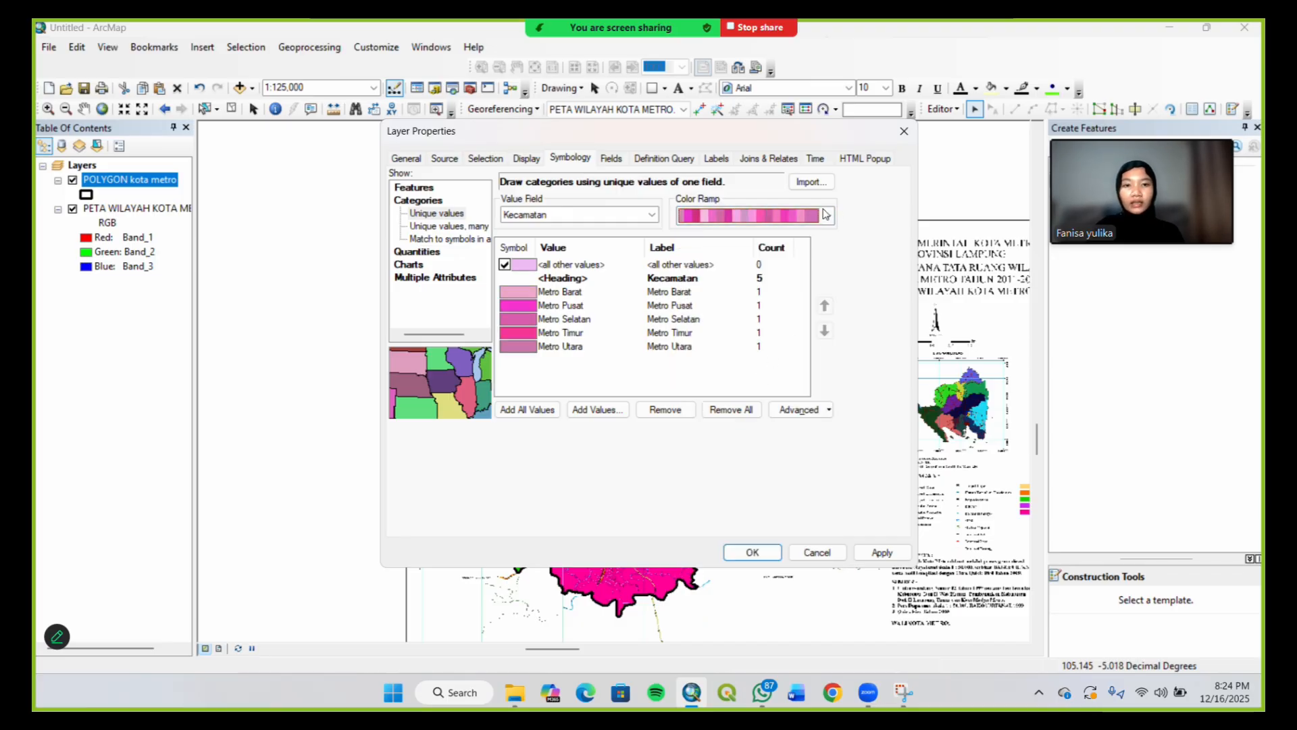
Choose the pastel multicolor ramp for the district categories, reassign its colors to all Kecamatan values, and apply the symbology
{"action": "left_click", "coordinate": [827, 214]}
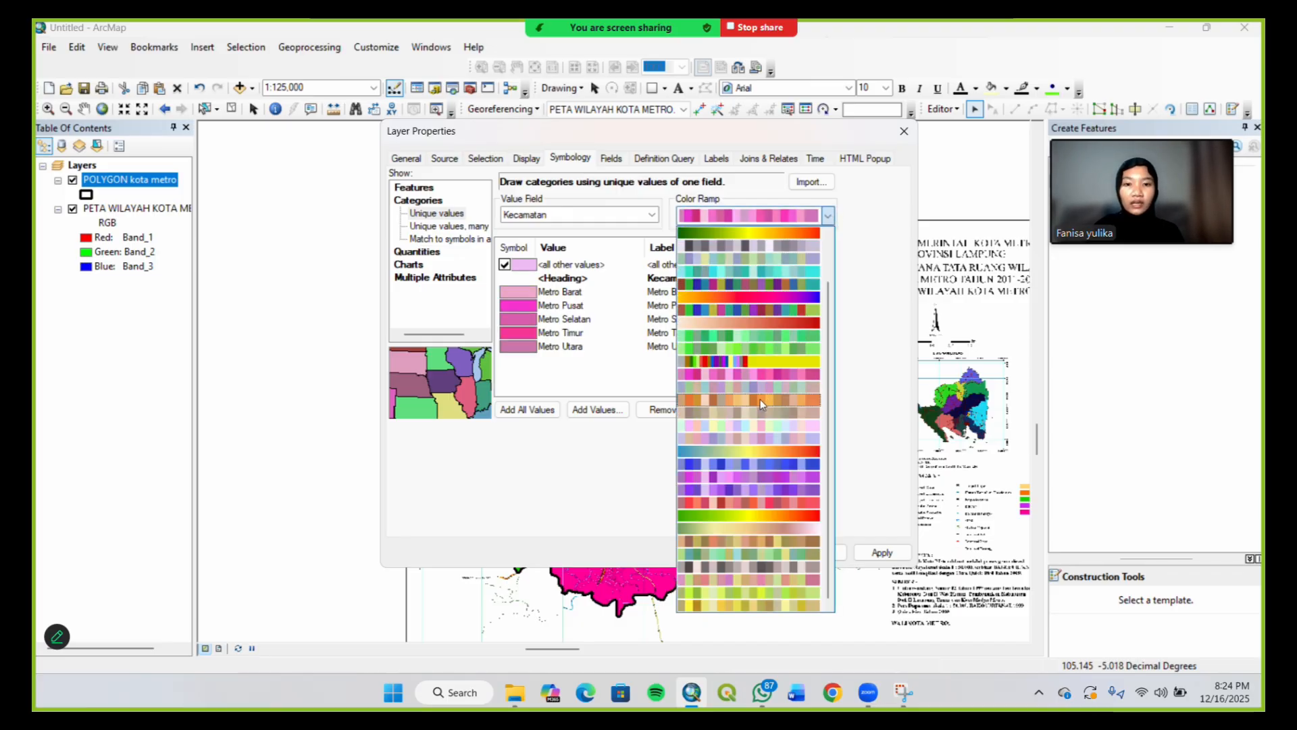
{"action": "left_click", "coordinate": [741, 436]}
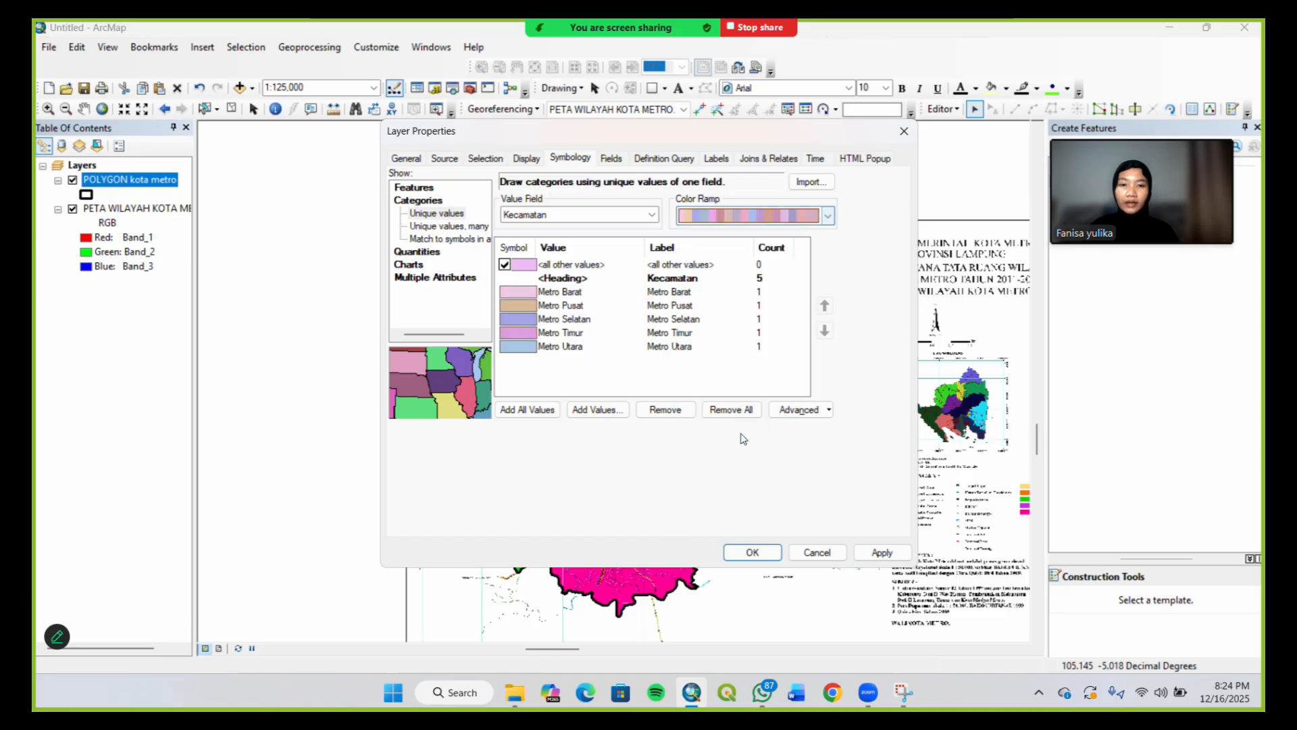
{"action": "left_click", "coordinate": [541, 410]}
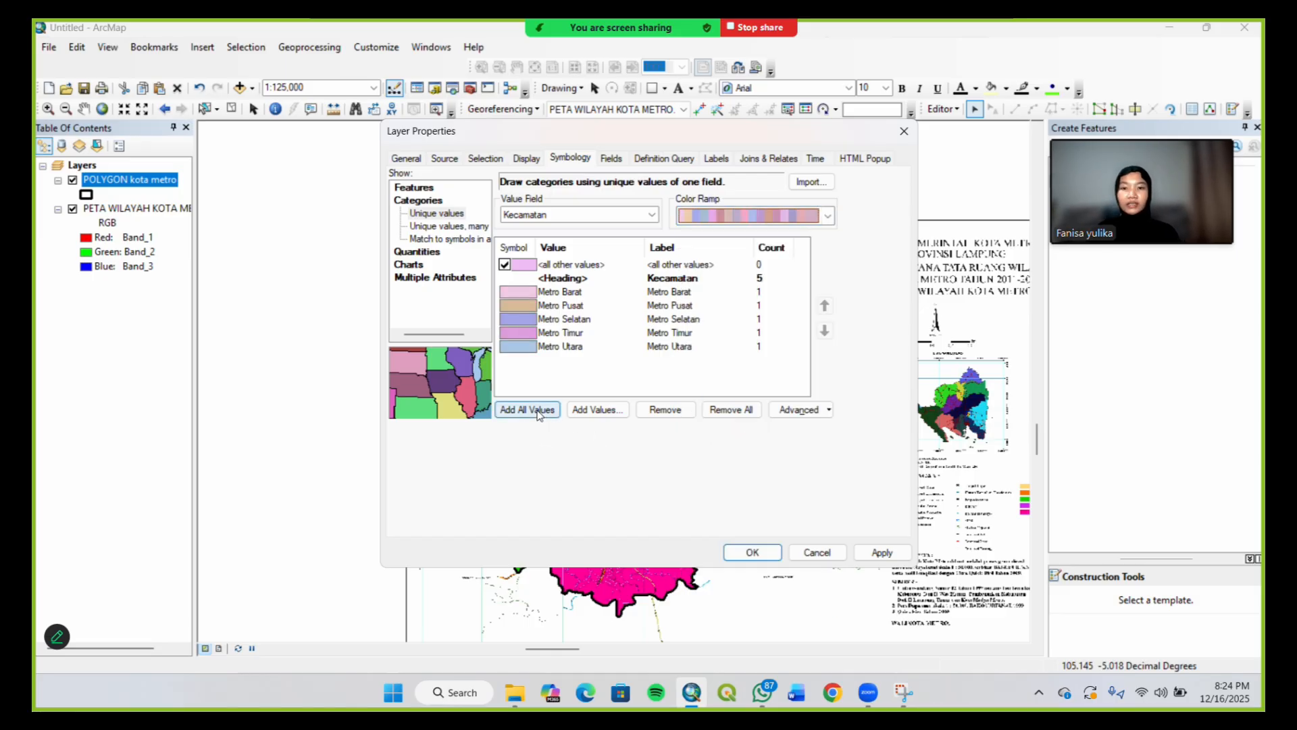
{"action": "left_click", "coordinate": [540, 410]}
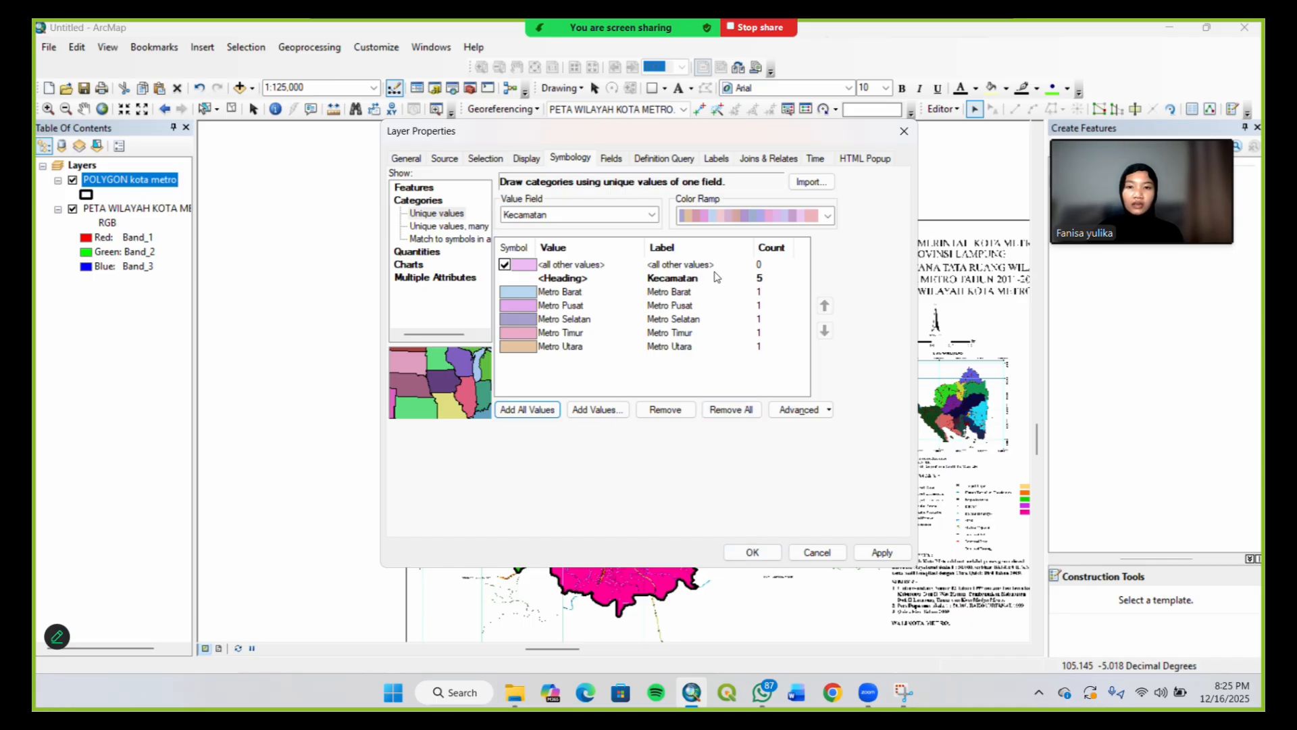
{"action": "left_click", "coordinate": [890, 553]}
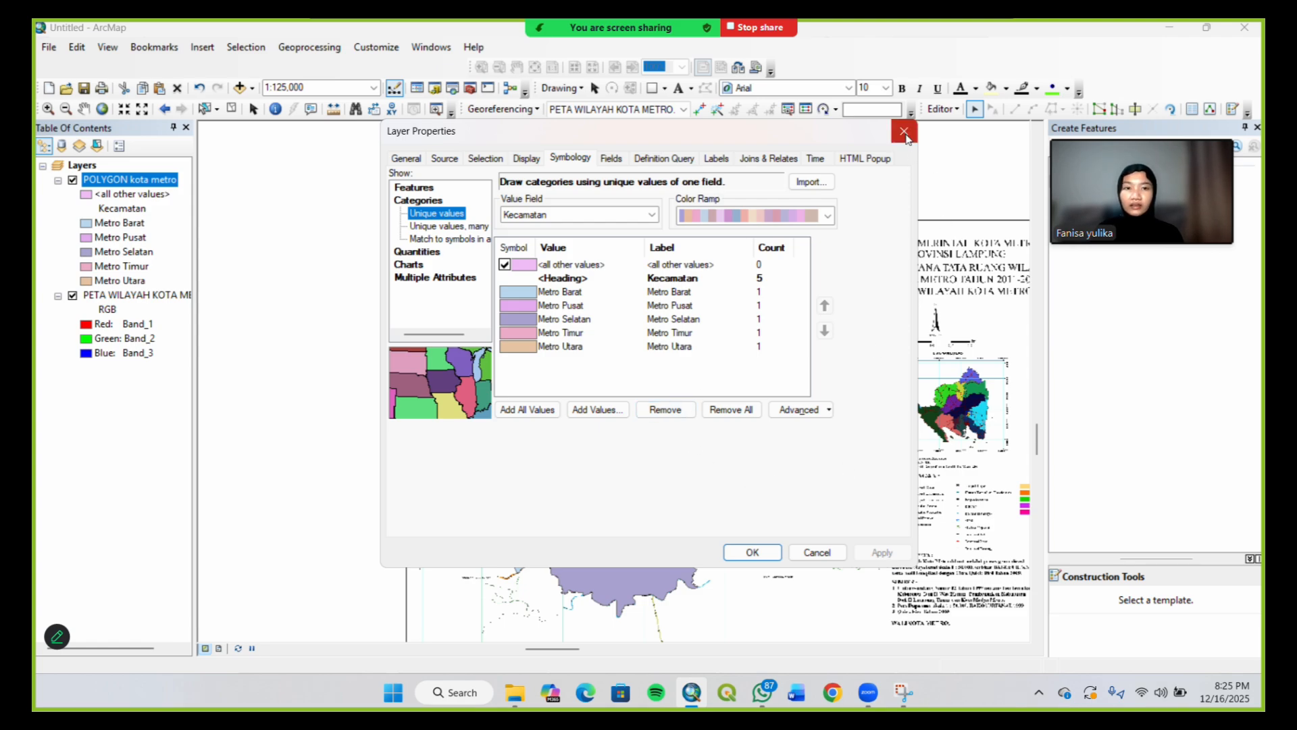
{"action": "left_click", "coordinate": [771, 554]}
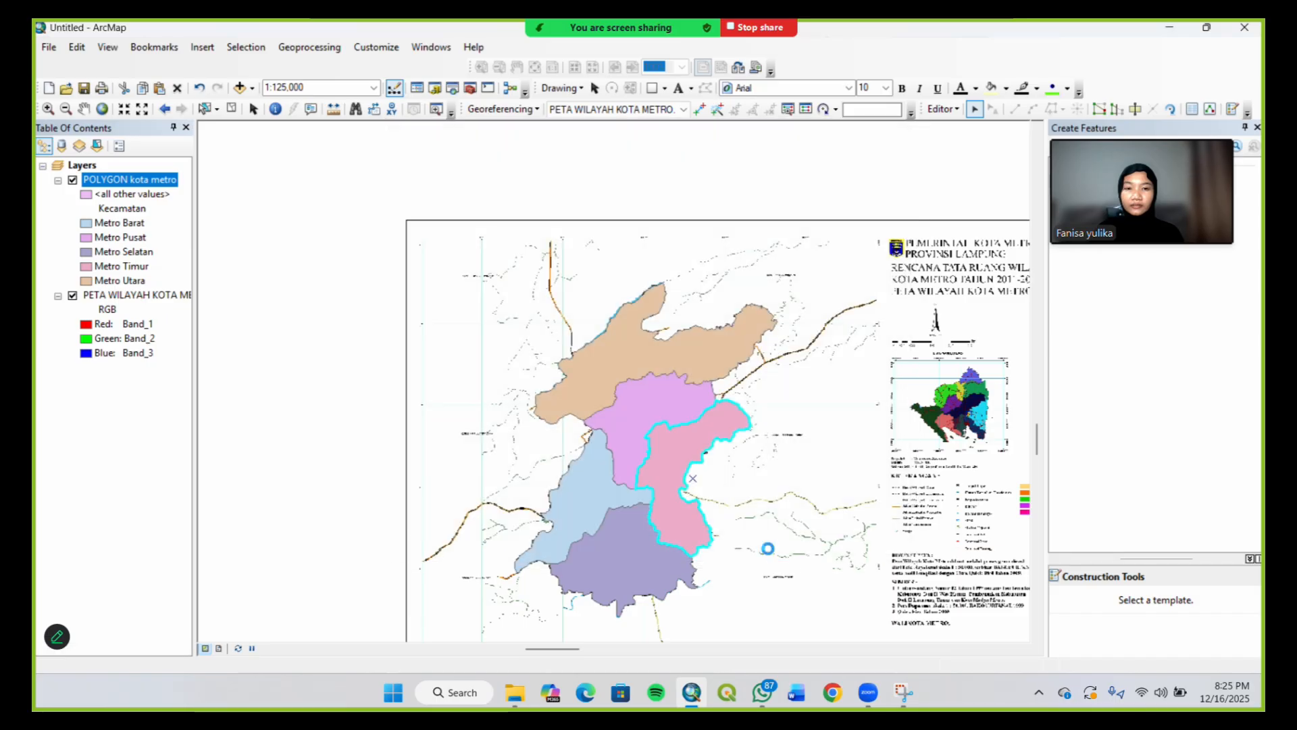
Hide the PETA WILAYAH KOTA METRO raster and turn on labels for the POLYGON kota metro layer using the Kecamatan field
{"action": "left_click", "coordinate": [706, 399]}
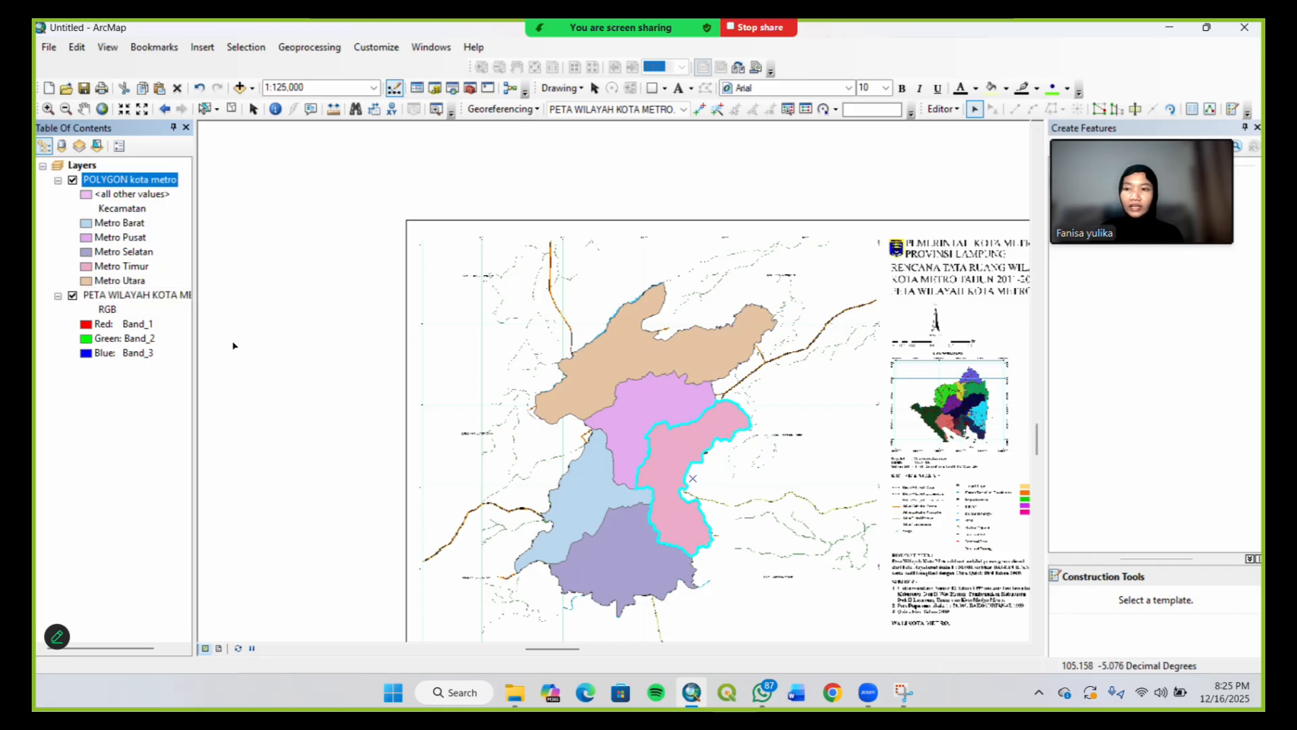
{"action": "left_click", "coordinate": [73, 296]}
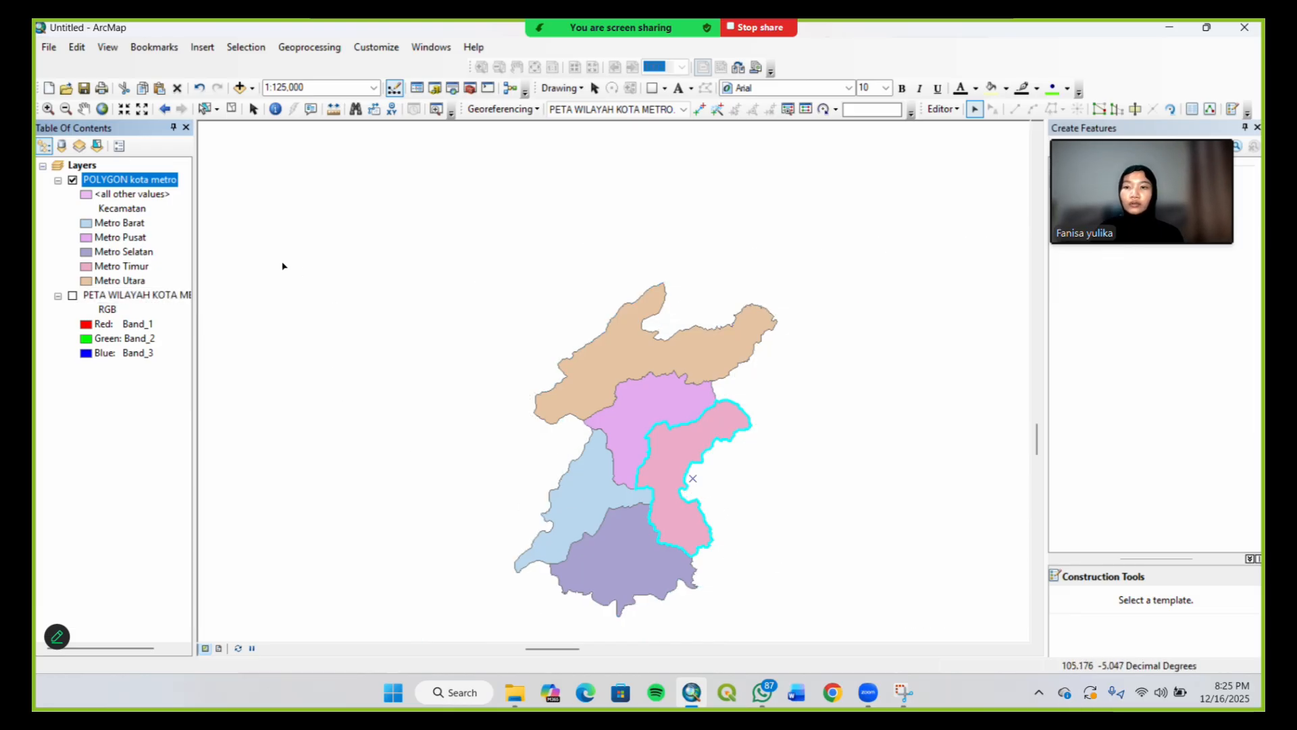
{"action": "right_click", "coordinate": [155, 179]}
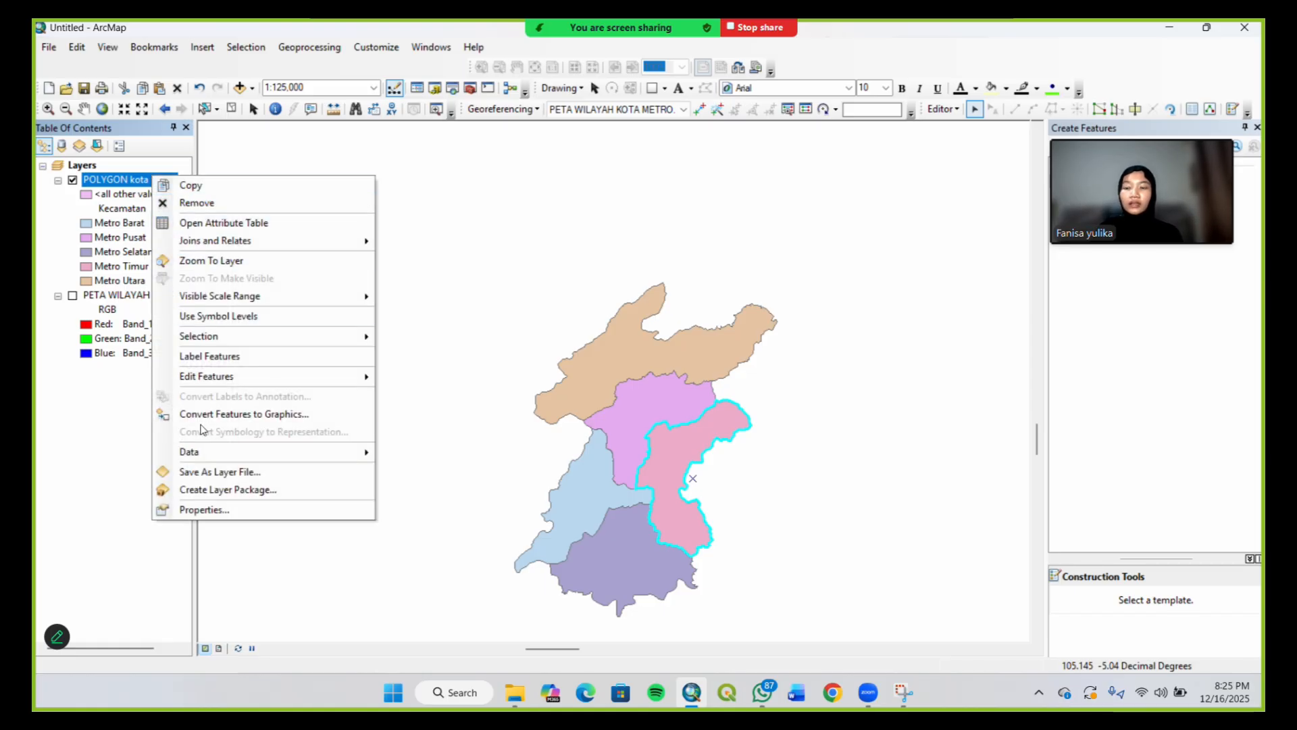
{"action": "left_click", "coordinate": [196, 508]}
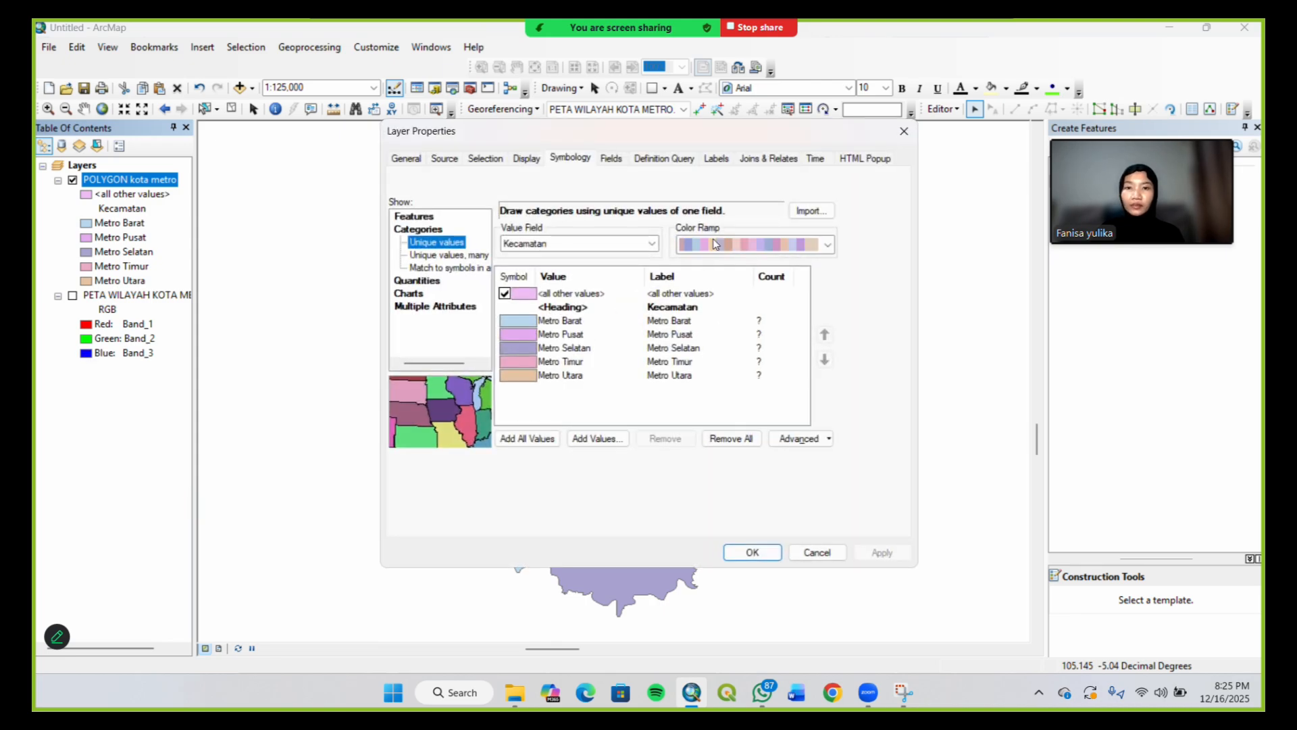
{"action": "left_click", "coordinate": [718, 158]}
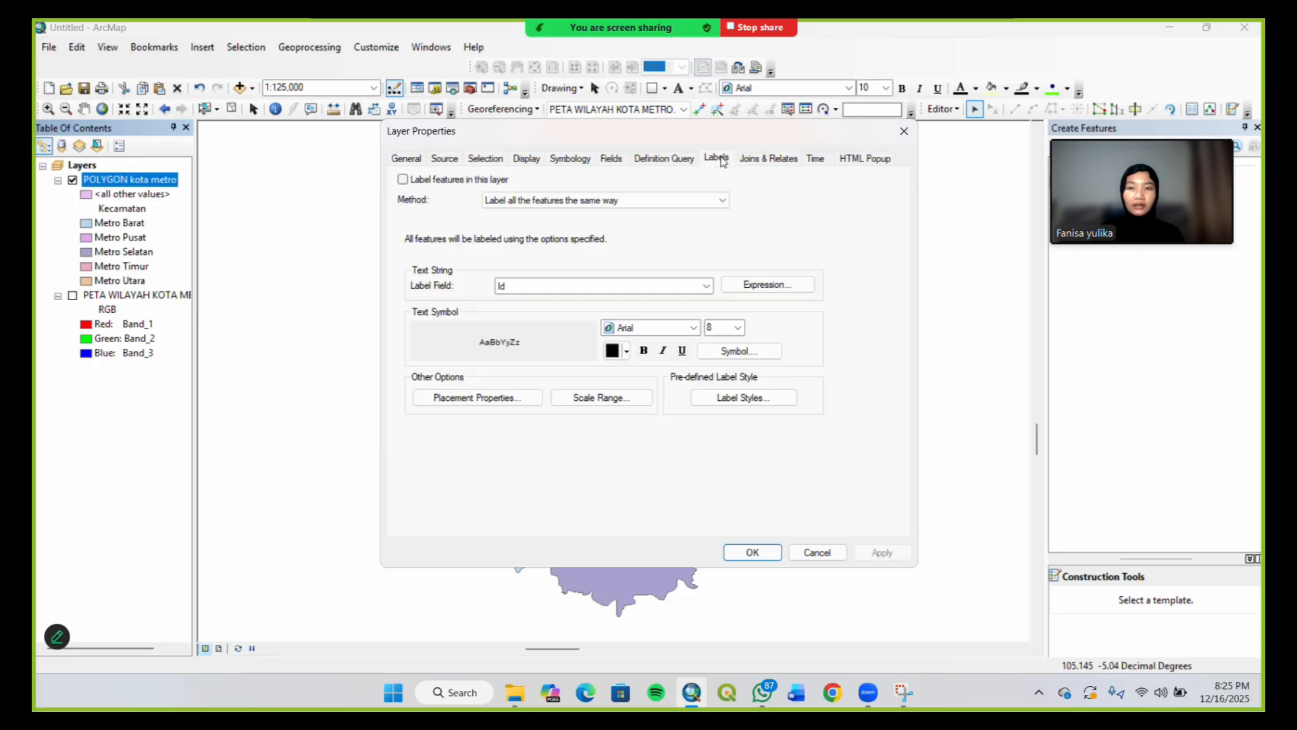
{"action": "left_click", "coordinate": [403, 180]}
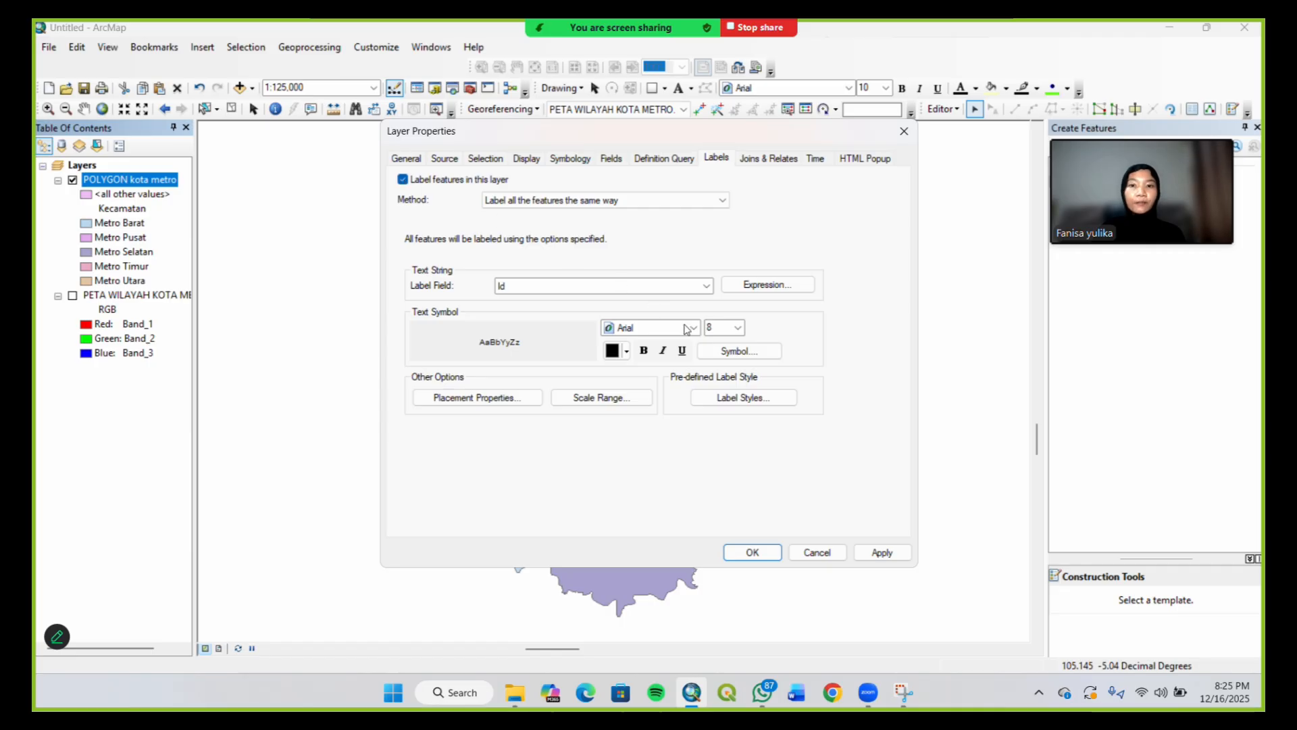
{"action": "left_click", "coordinate": [696, 288]}
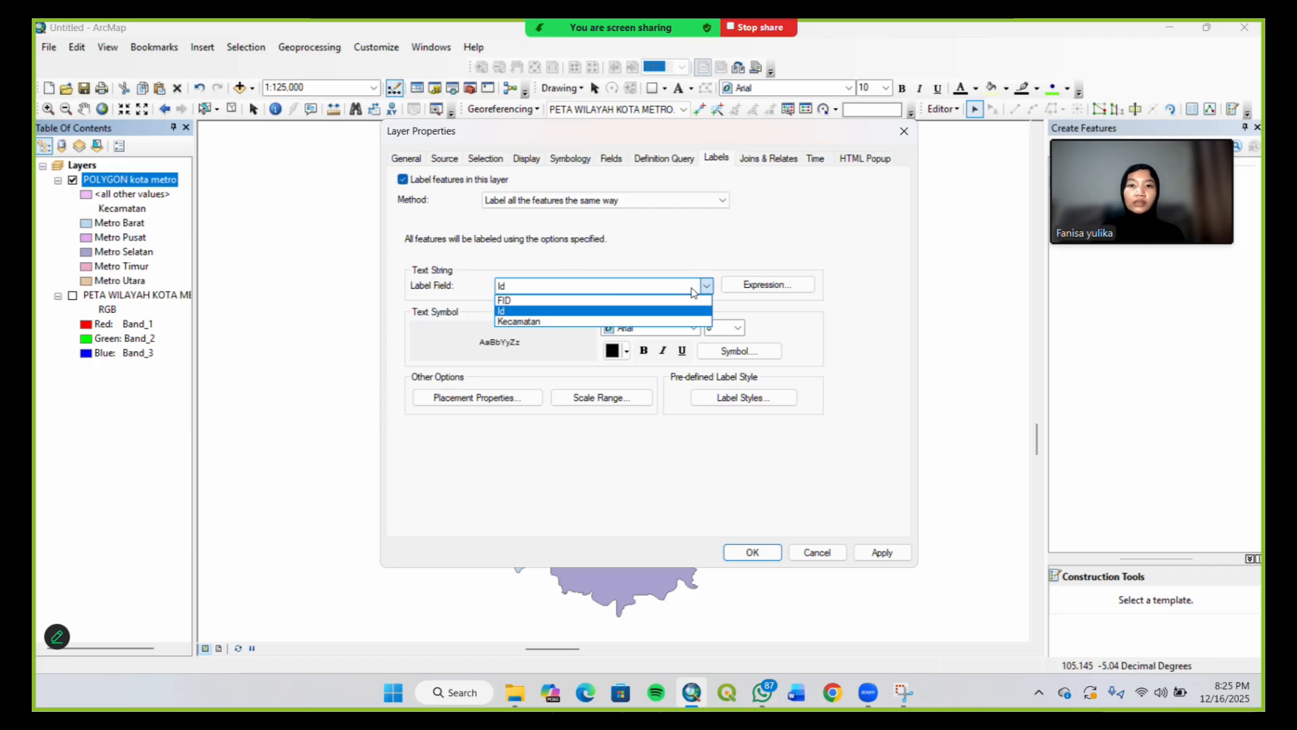
{"action": "left_click", "coordinate": [680, 322]}
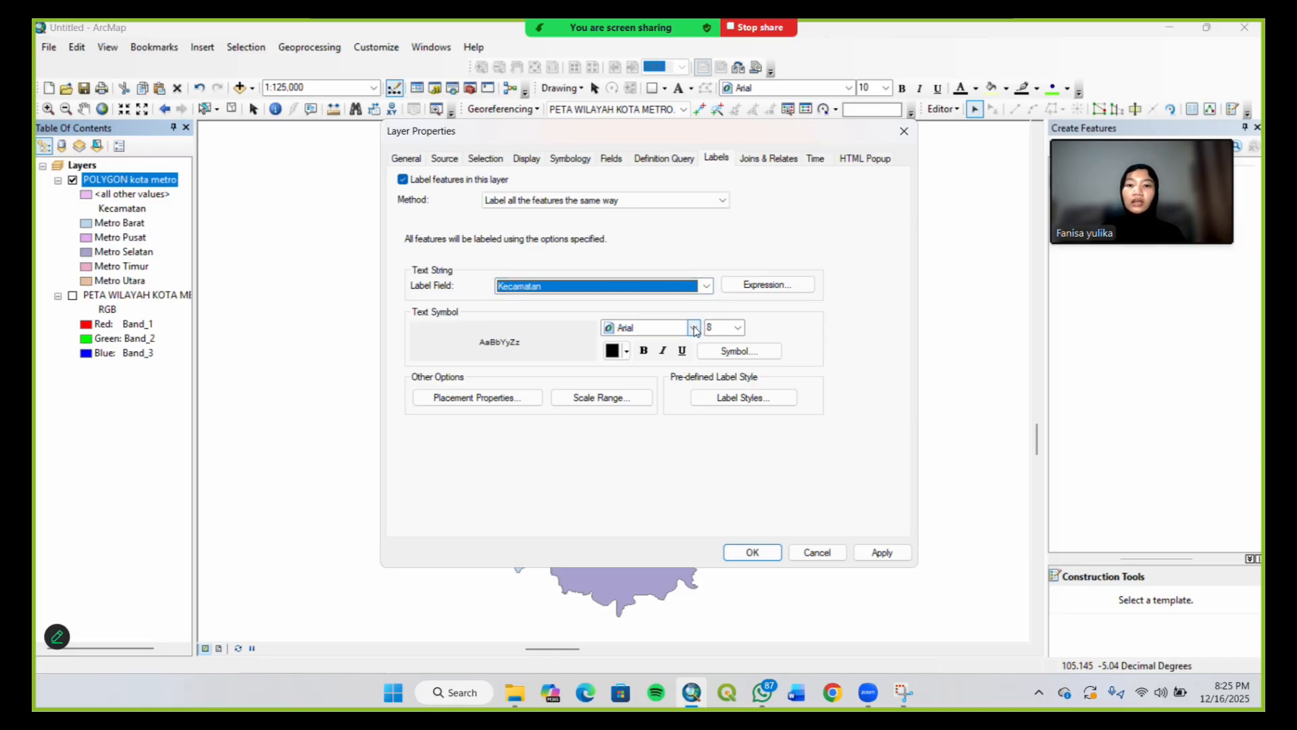
Format the district labels in Times New Roman, size 7, bold, and apply them to the map
{"action": "left_click", "coordinate": [661, 329]}
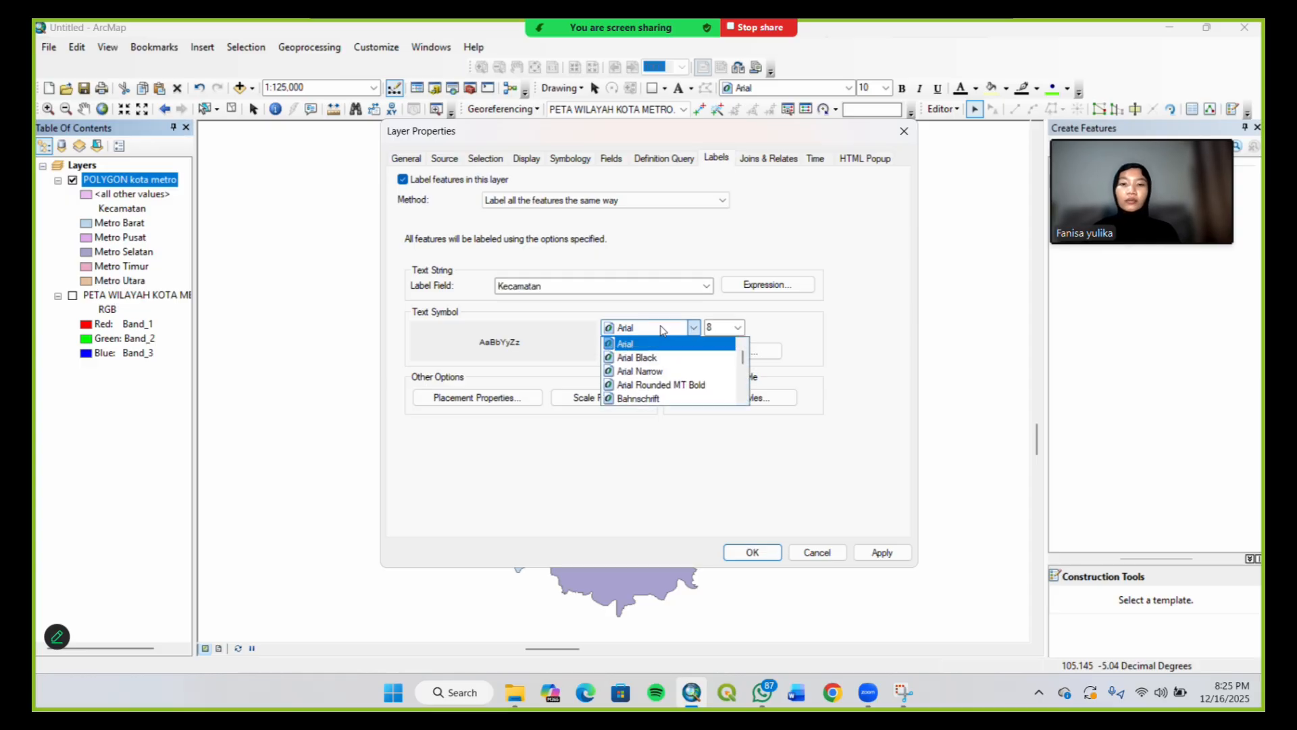
{"action": "left_click", "coordinate": [649, 326]}
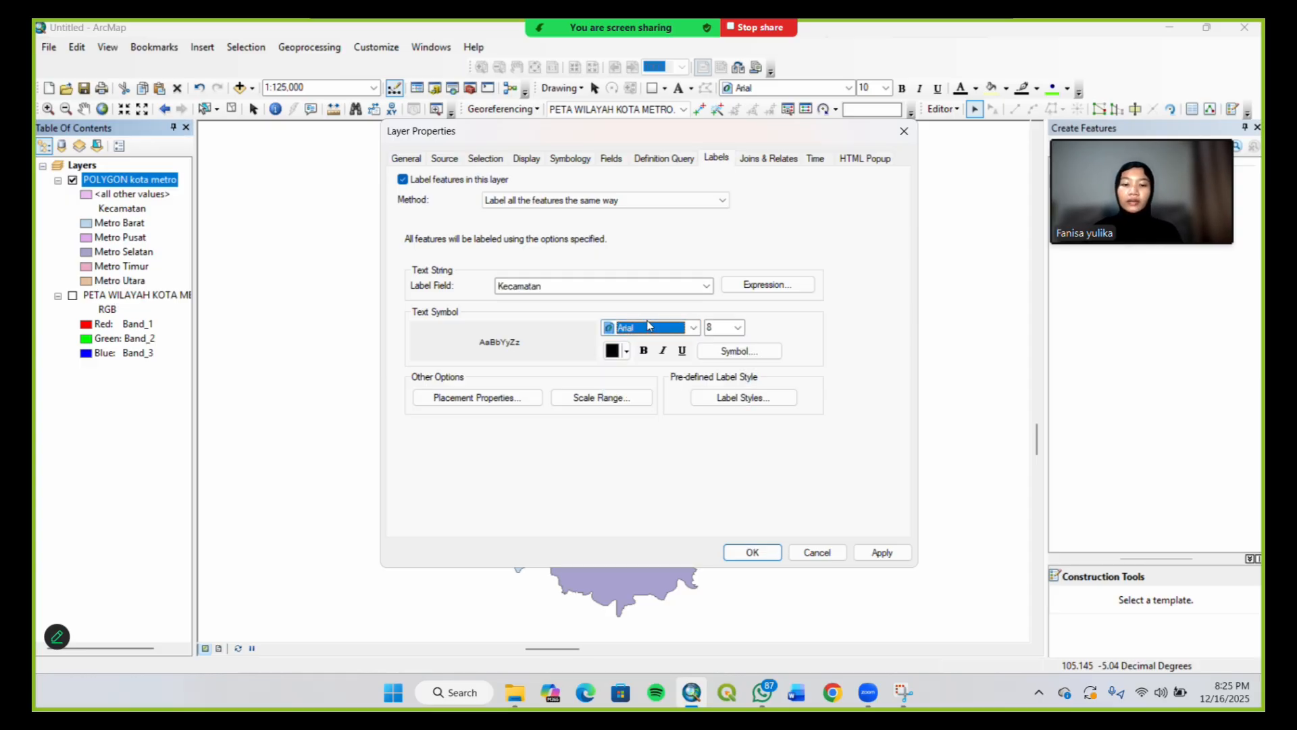
{"action": "key", "text": "i"}
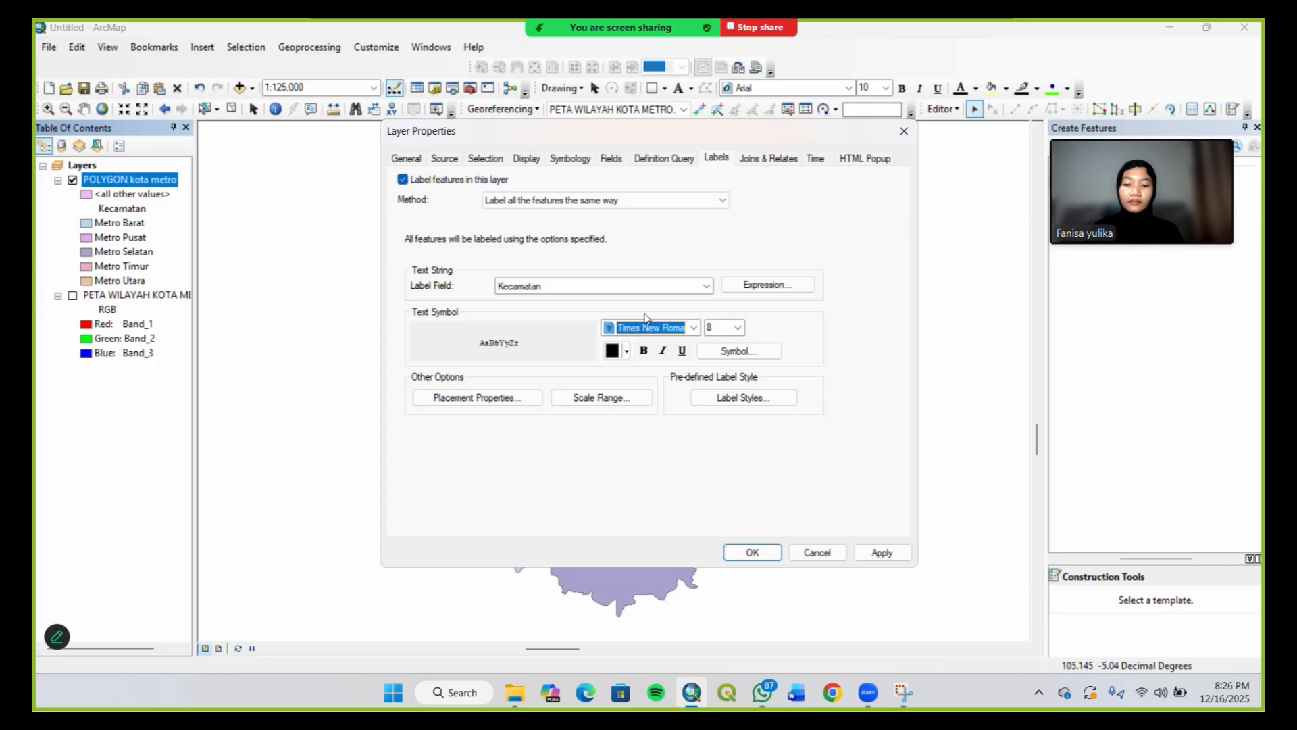
{"action": "left_click", "coordinate": [738, 327]}
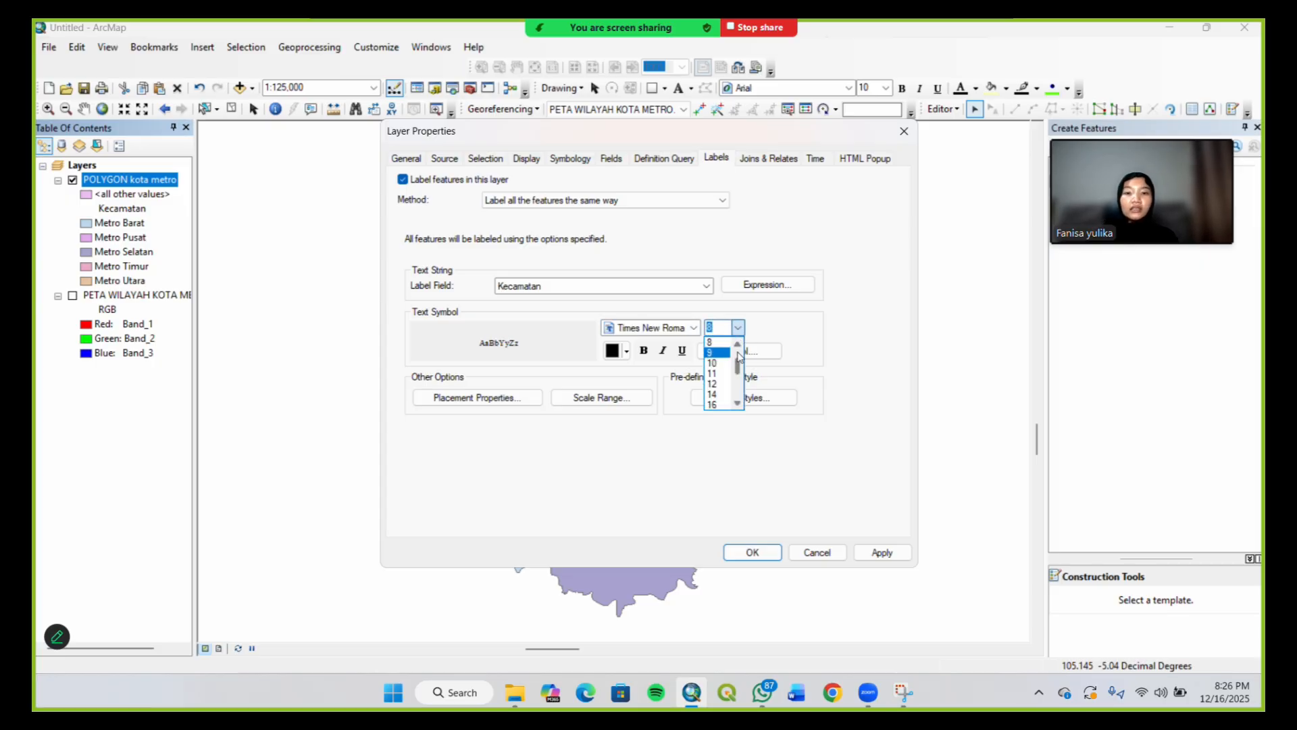
{"action": "left_click", "coordinate": [737, 345]}
{"action": "left_click", "coordinate": [737, 345]}
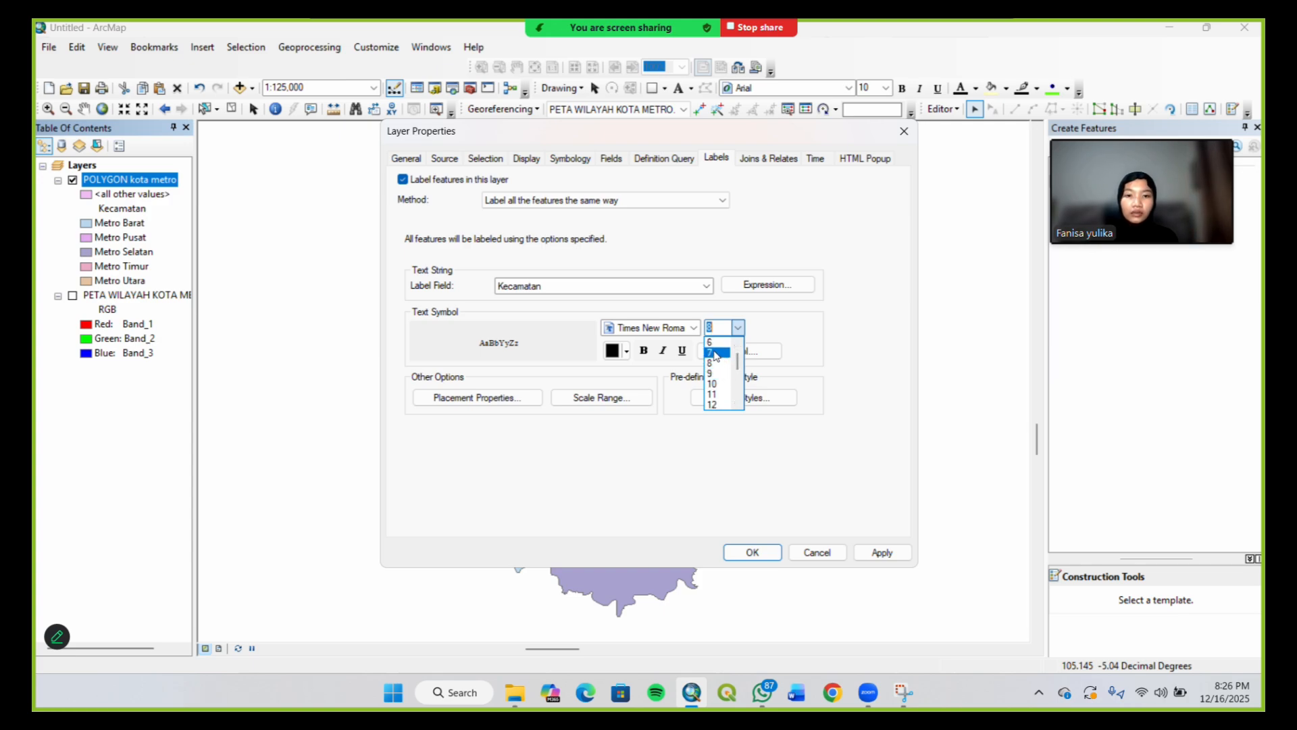
{"action": "left_click", "coordinate": [713, 353]}
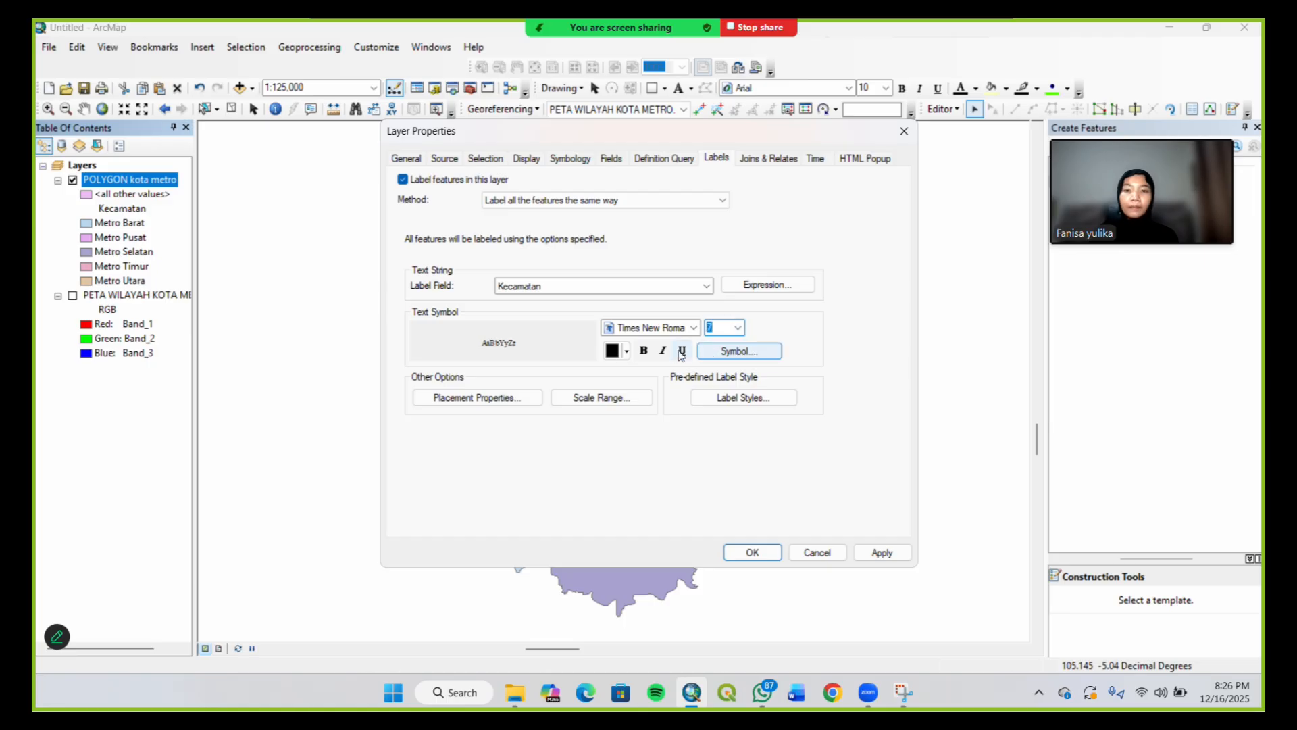
{"action": "left_click", "coordinate": [643, 351]}
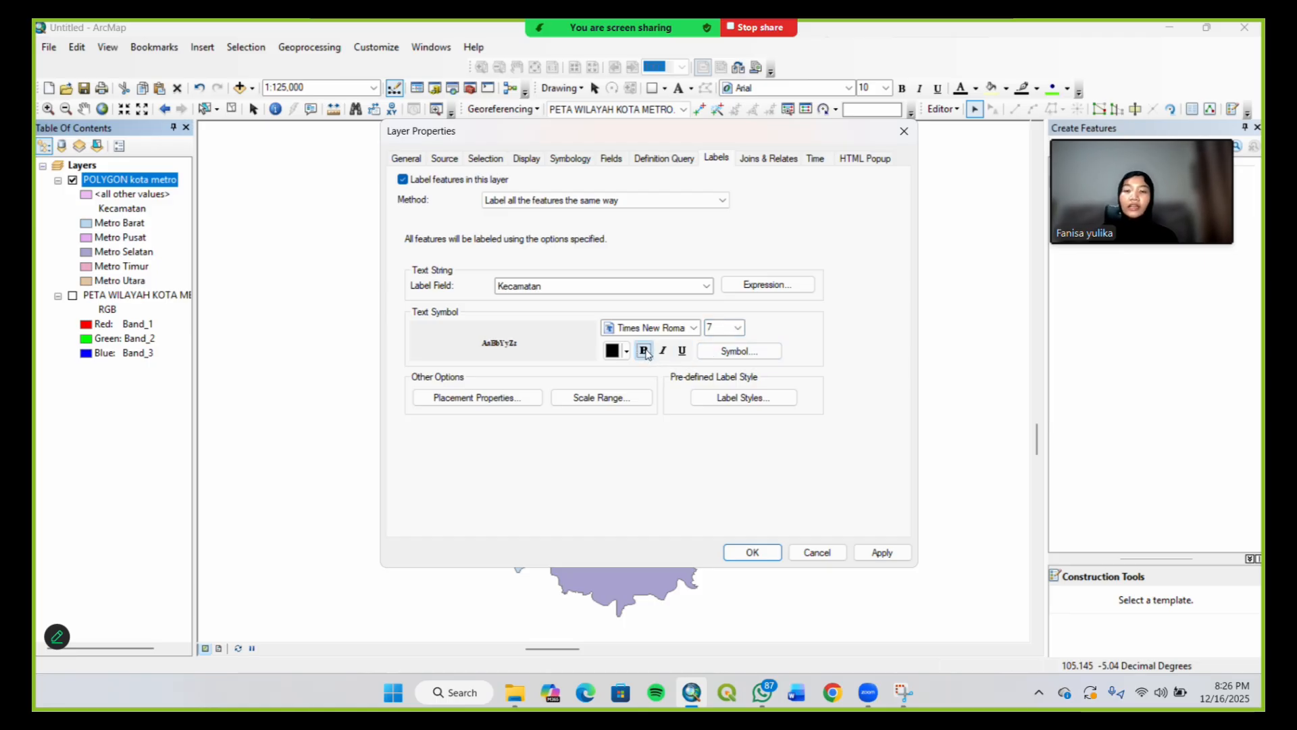
{"action": "left_click", "coordinate": [751, 552]}
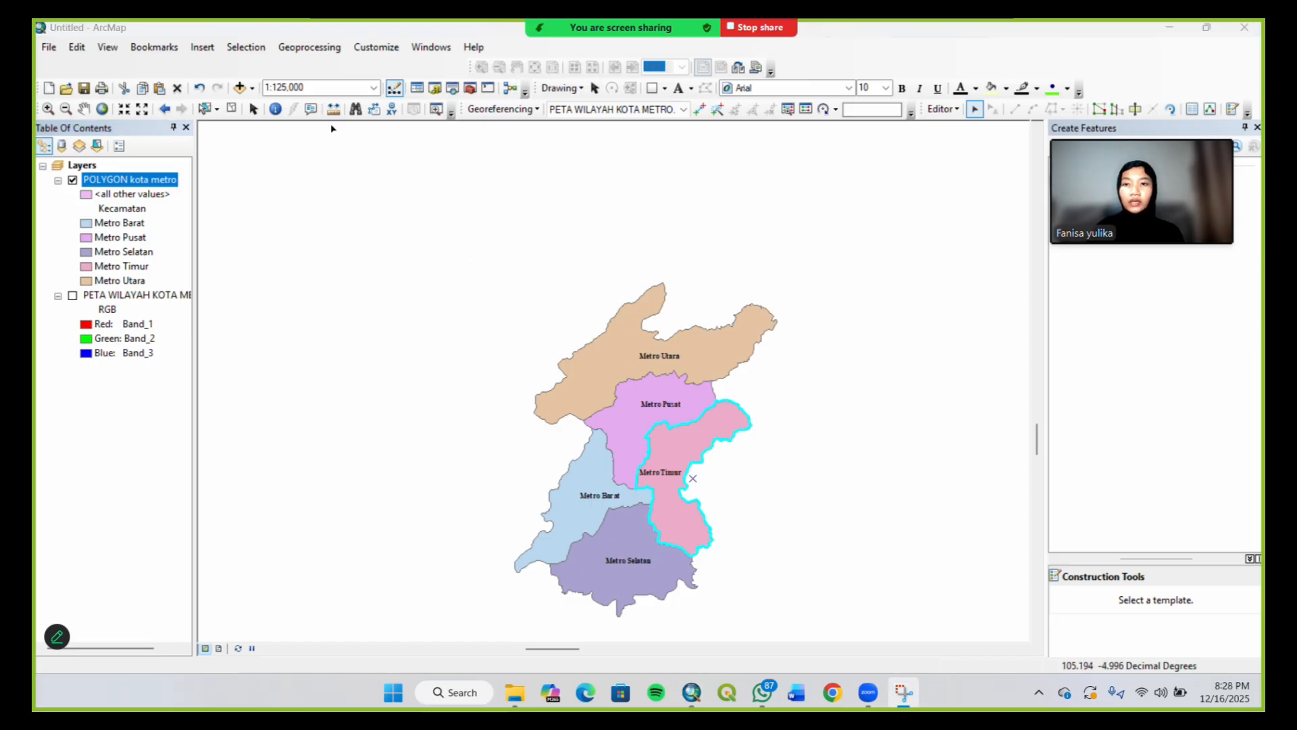
Start adding data and connect to the folder D:\Batas_Adm_Kecamatan_Indonesia (1)
{"action": "left_click", "coordinate": [252, 109]}
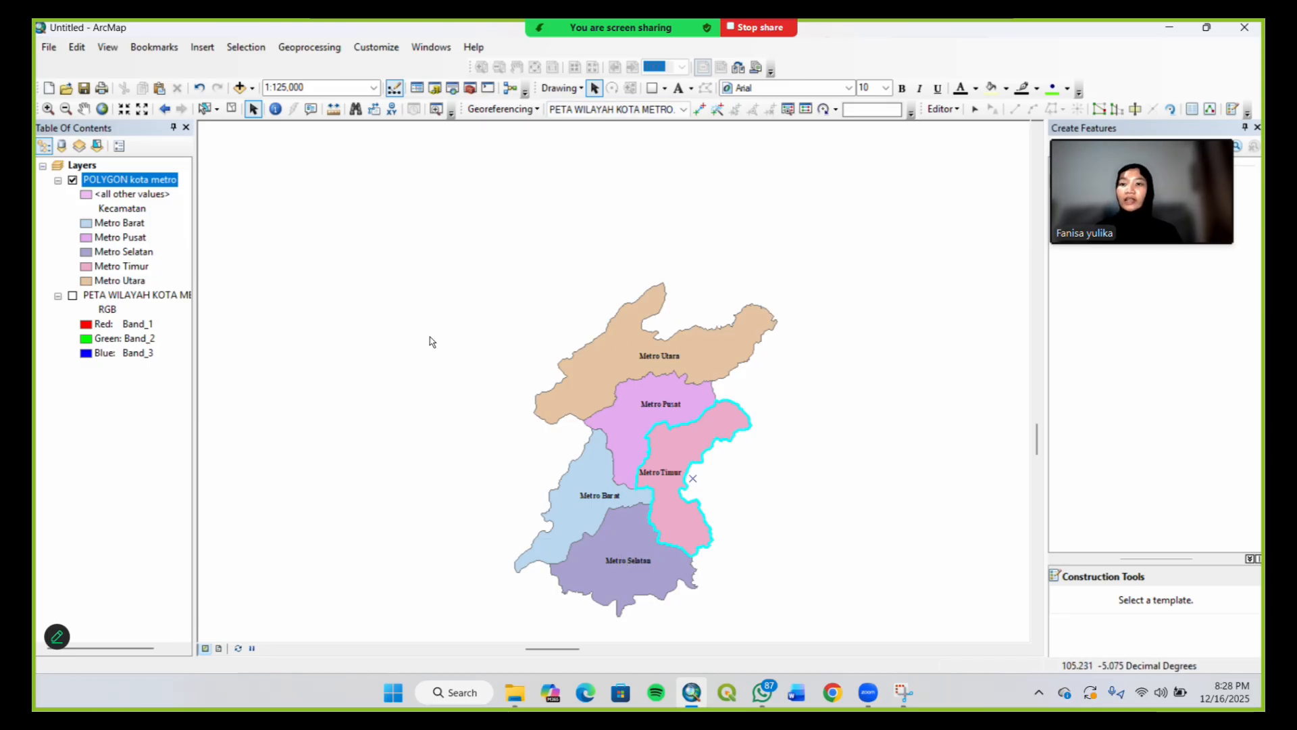
{"action": "left_click", "coordinate": [241, 88]}
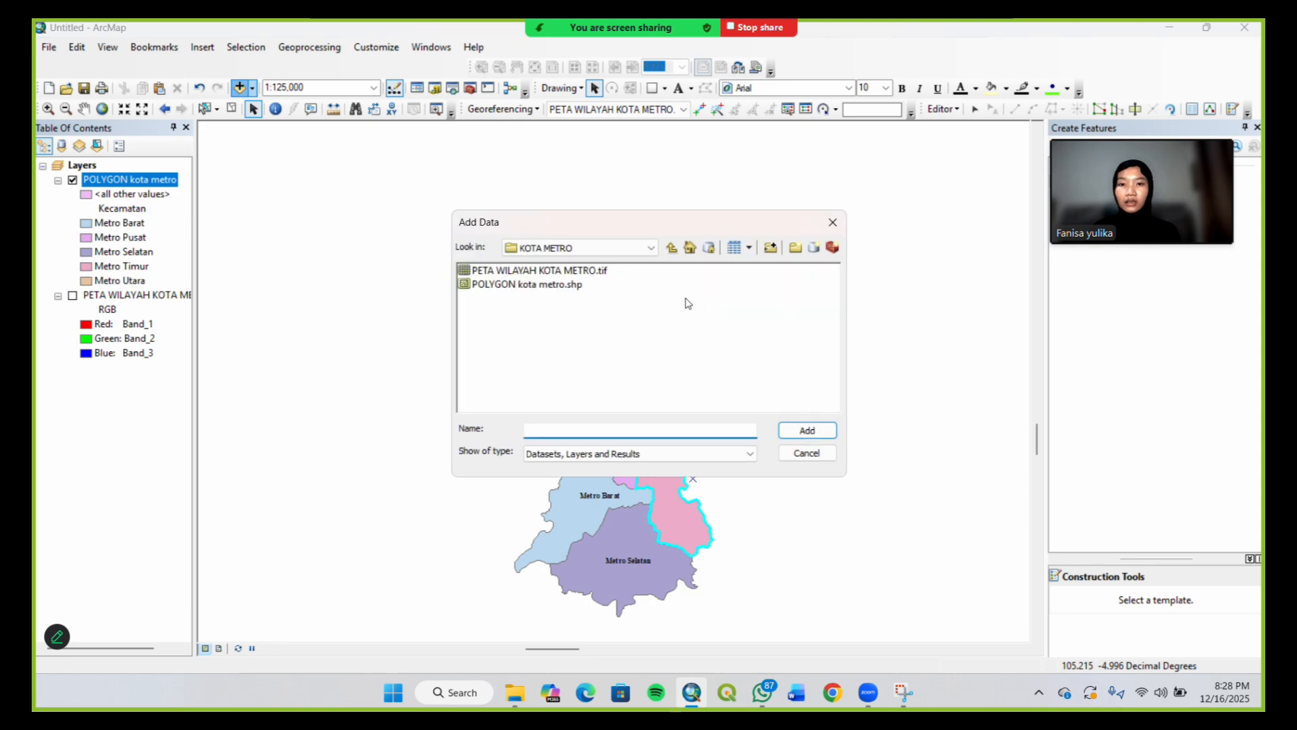
{"action": "left_click", "coordinate": [771, 246]}
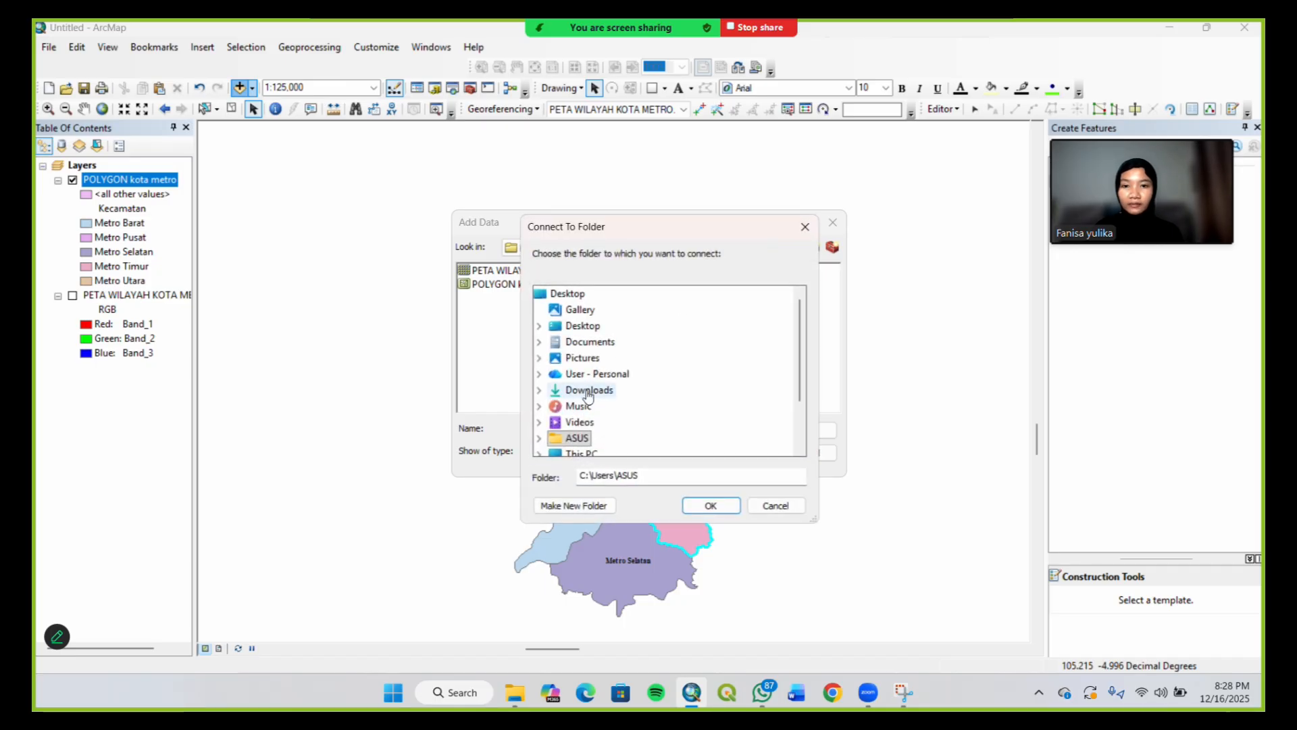
{"action": "scroll", "coordinate": [588, 399], "scroll_direction": "down", "scroll_amount": 1}
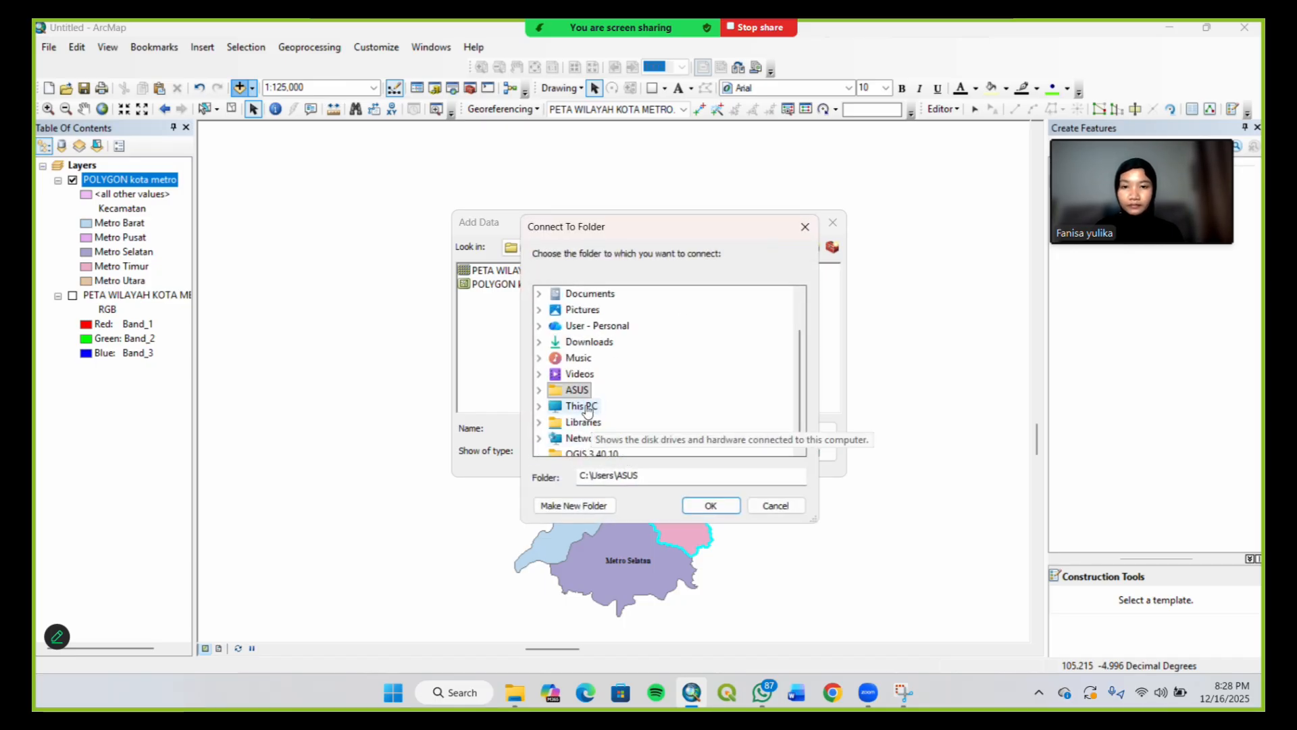
{"action": "left_click", "coordinate": [585, 406]}
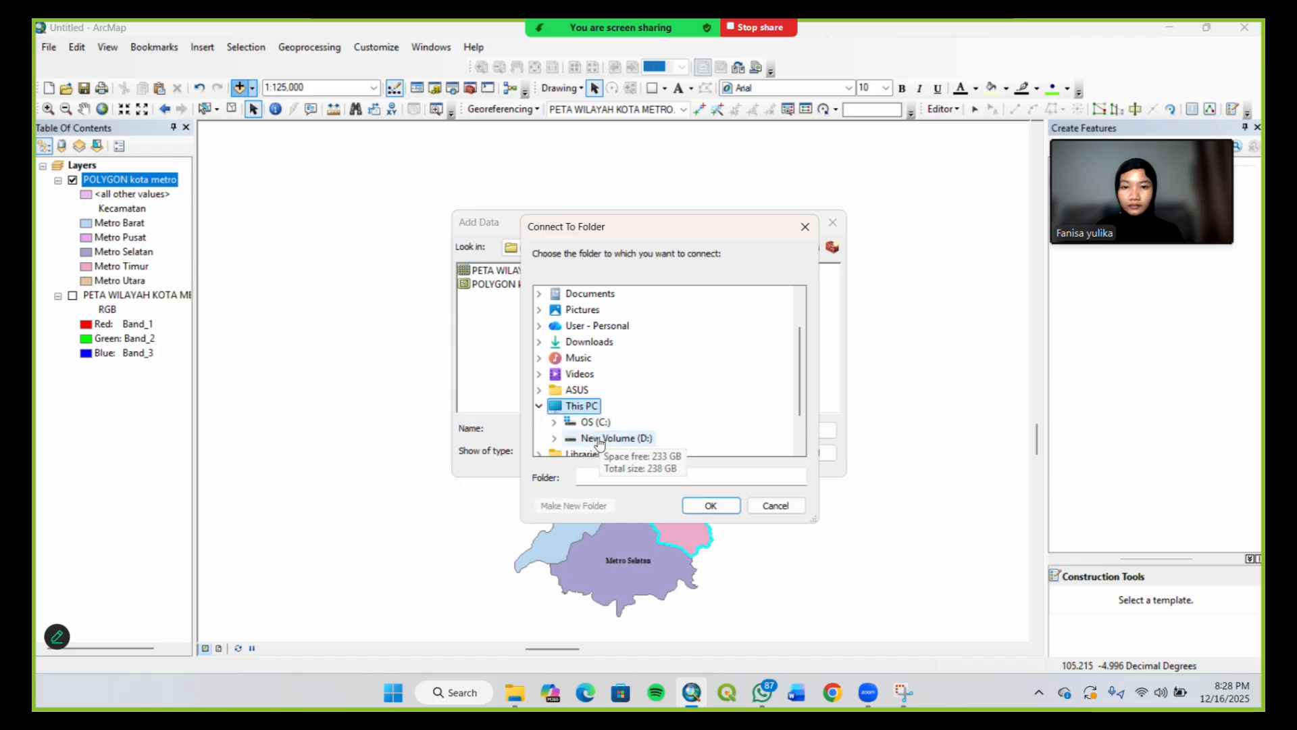
{"action": "left_click", "coordinate": [599, 439]}
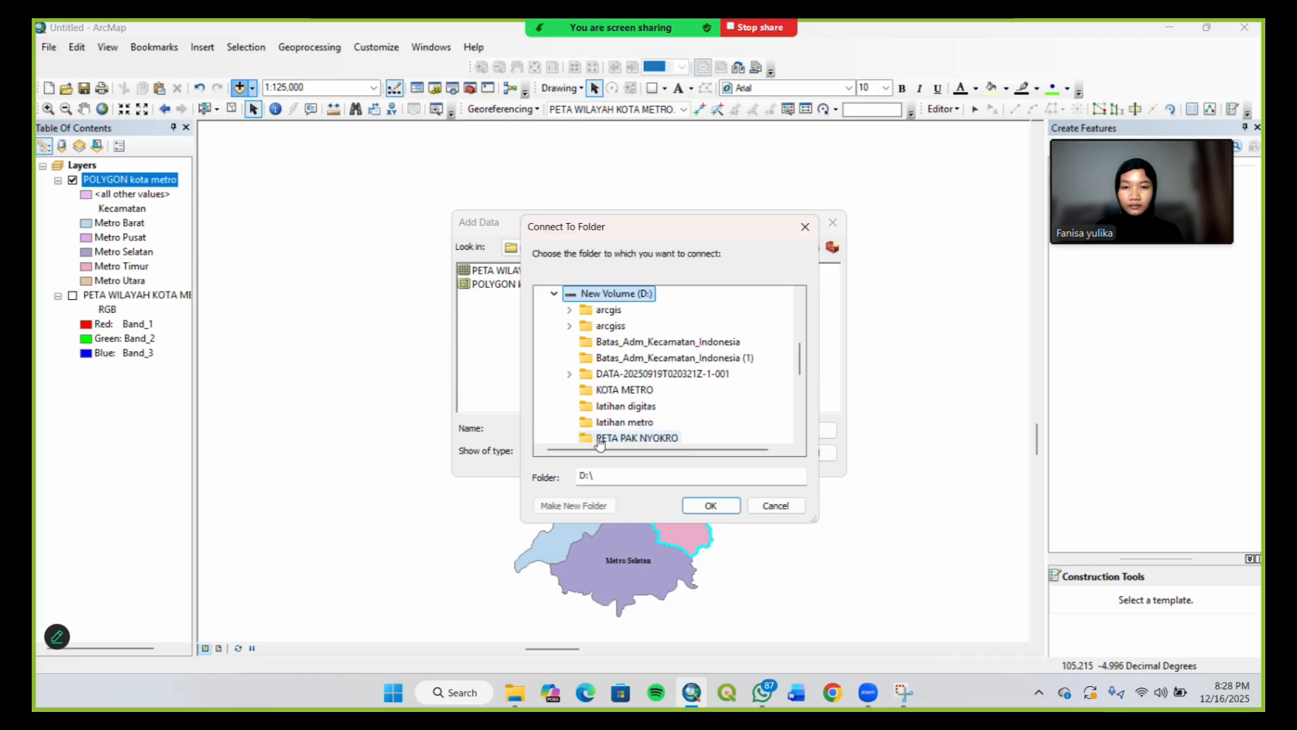
{"action": "left_click", "coordinate": [641, 358]}
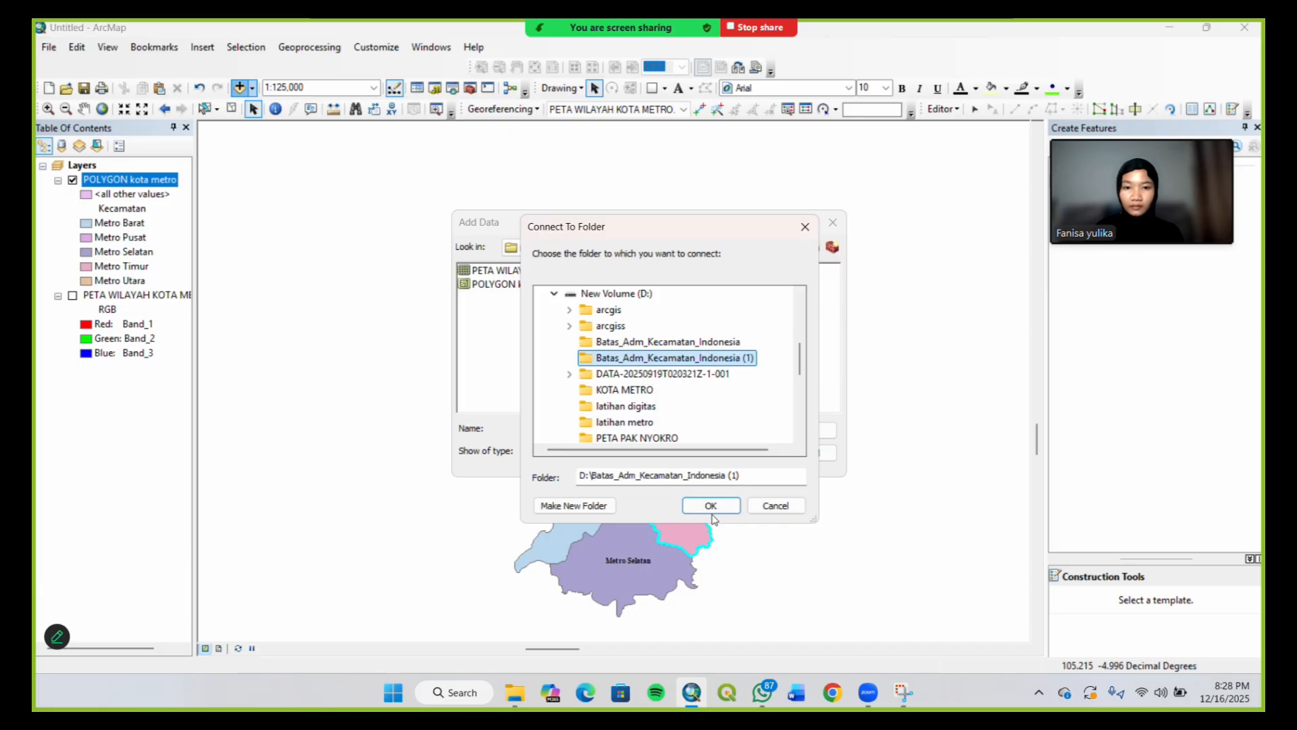
{"action": "left_click", "coordinate": [711, 508]}
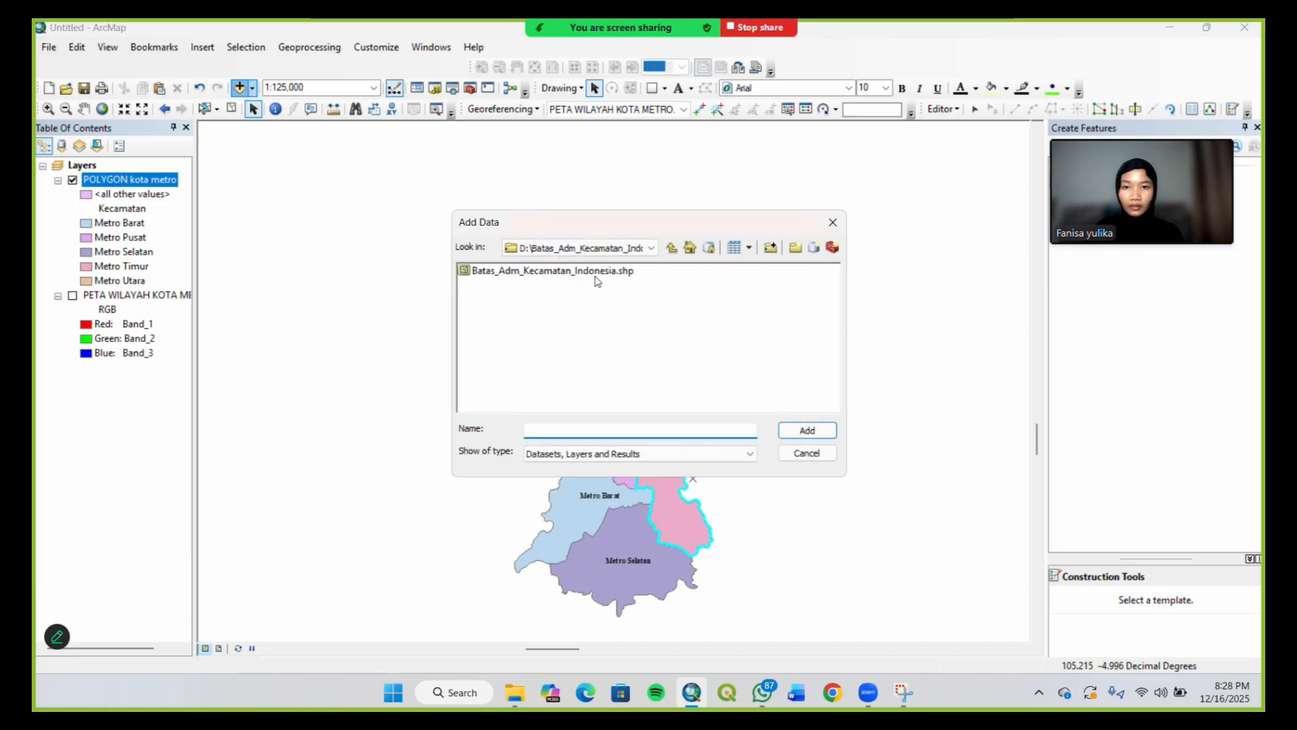
Add the Batas_Adm_Kecamatan_Indonesia.shp shapefile to the map and dismiss the coordinate system warning
{"action": "left_click", "coordinate": [596, 271]}
{"action": "left_click", "coordinate": [810, 432]}
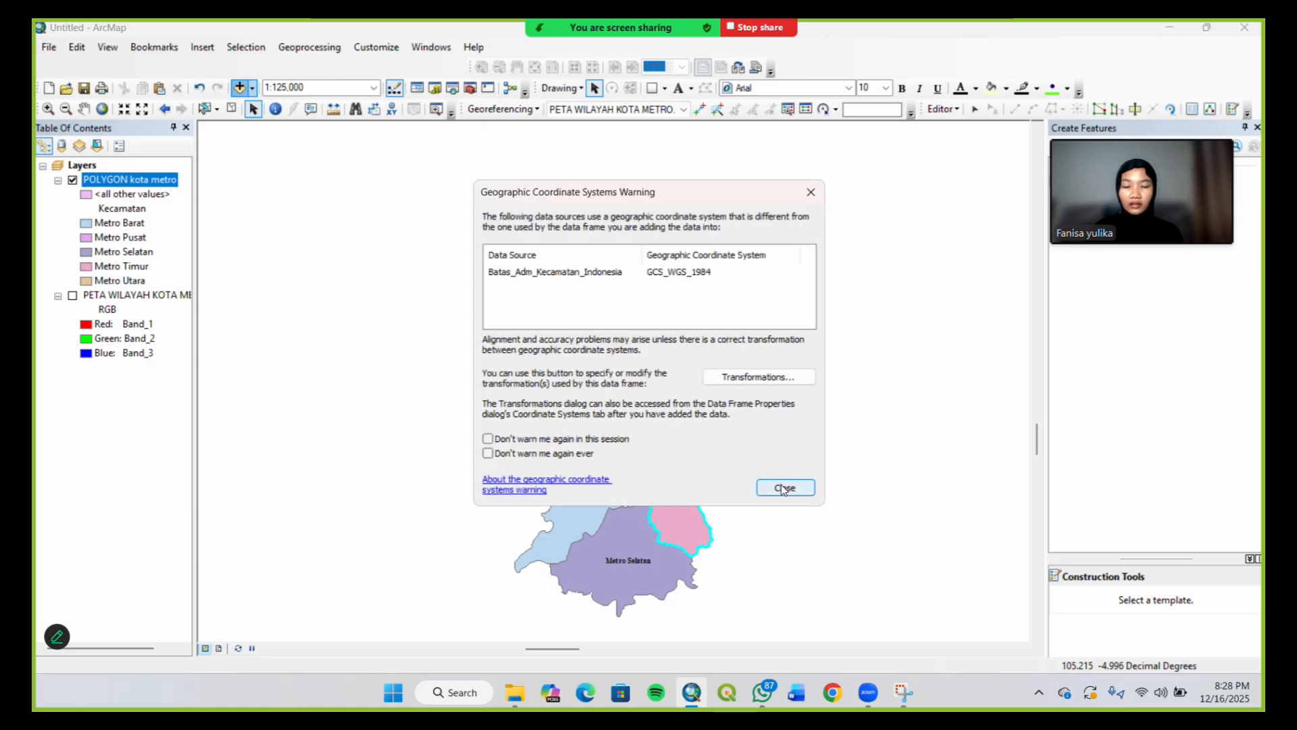
{"action": "left_click", "coordinate": [782, 485]}
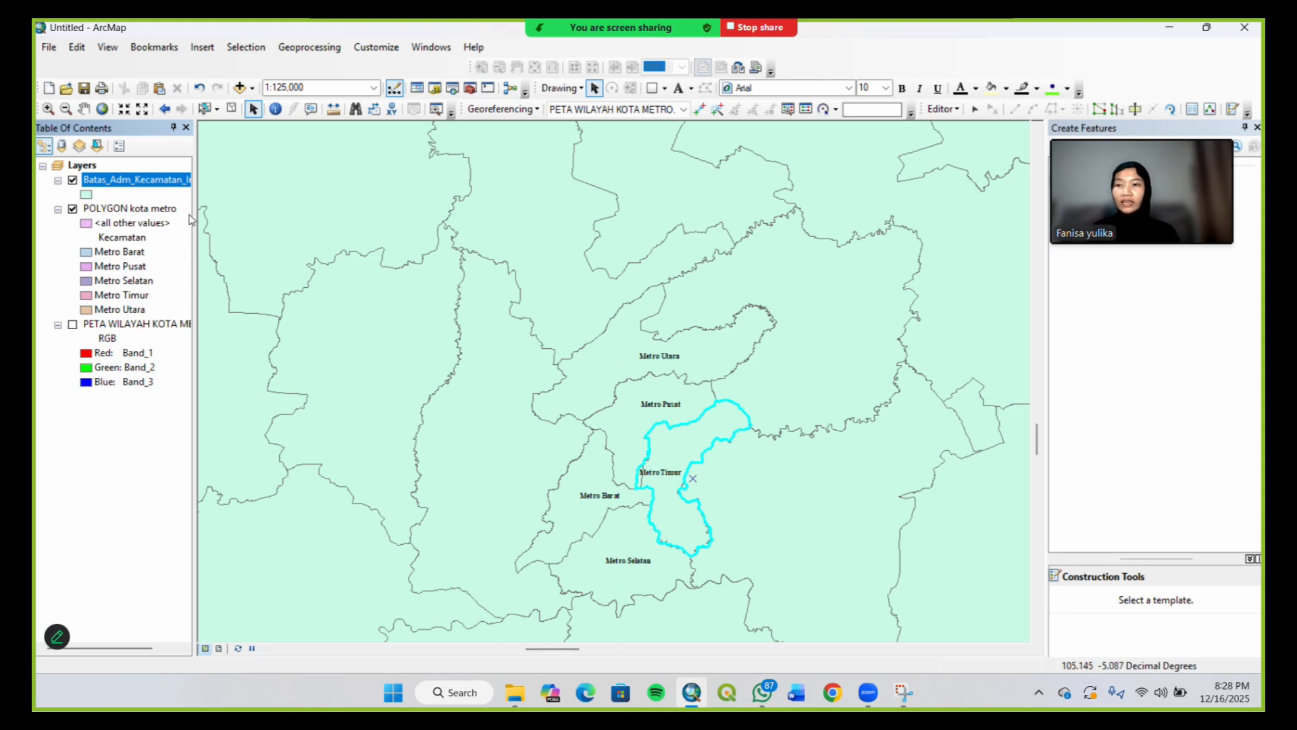
Move the Batas_Adm_Kecamatan_Indonesia layer below all other layers and set its fill to No Color
{"action": "left_click", "coordinate": [154, 184]}
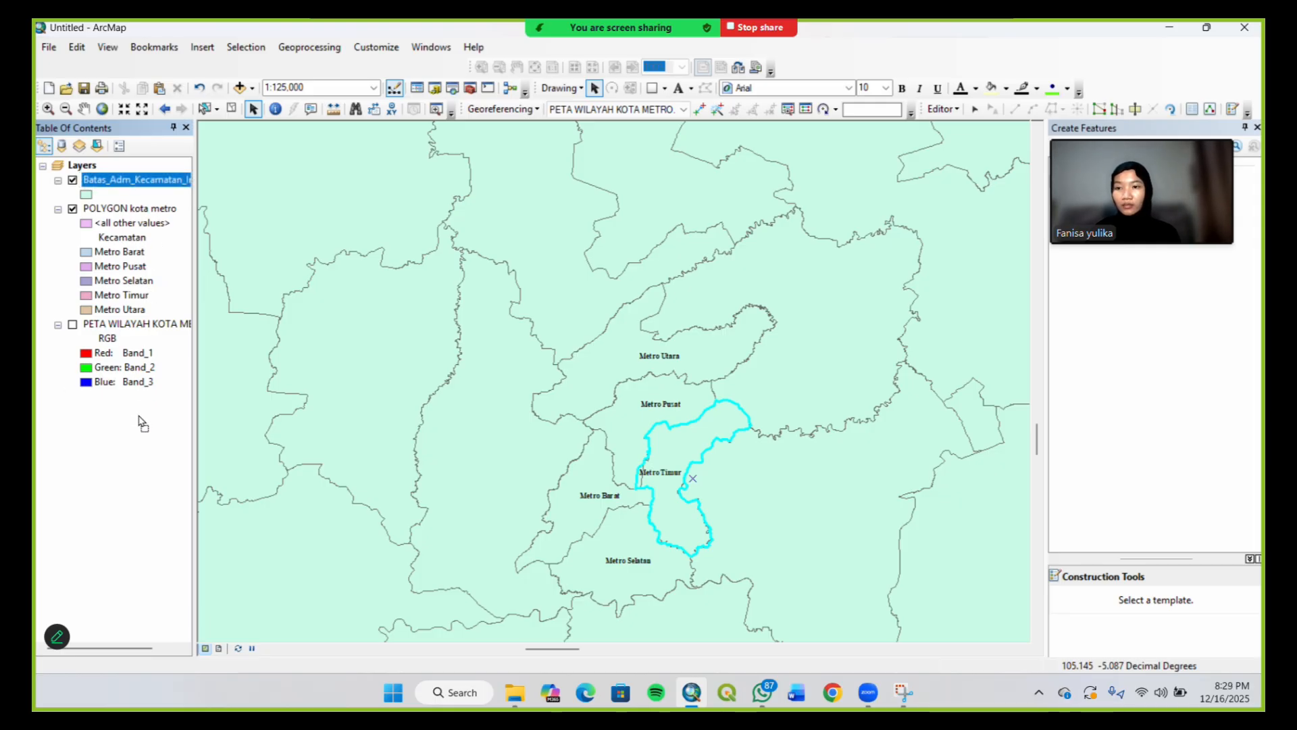
{"action": "key", "text": "Delete"}
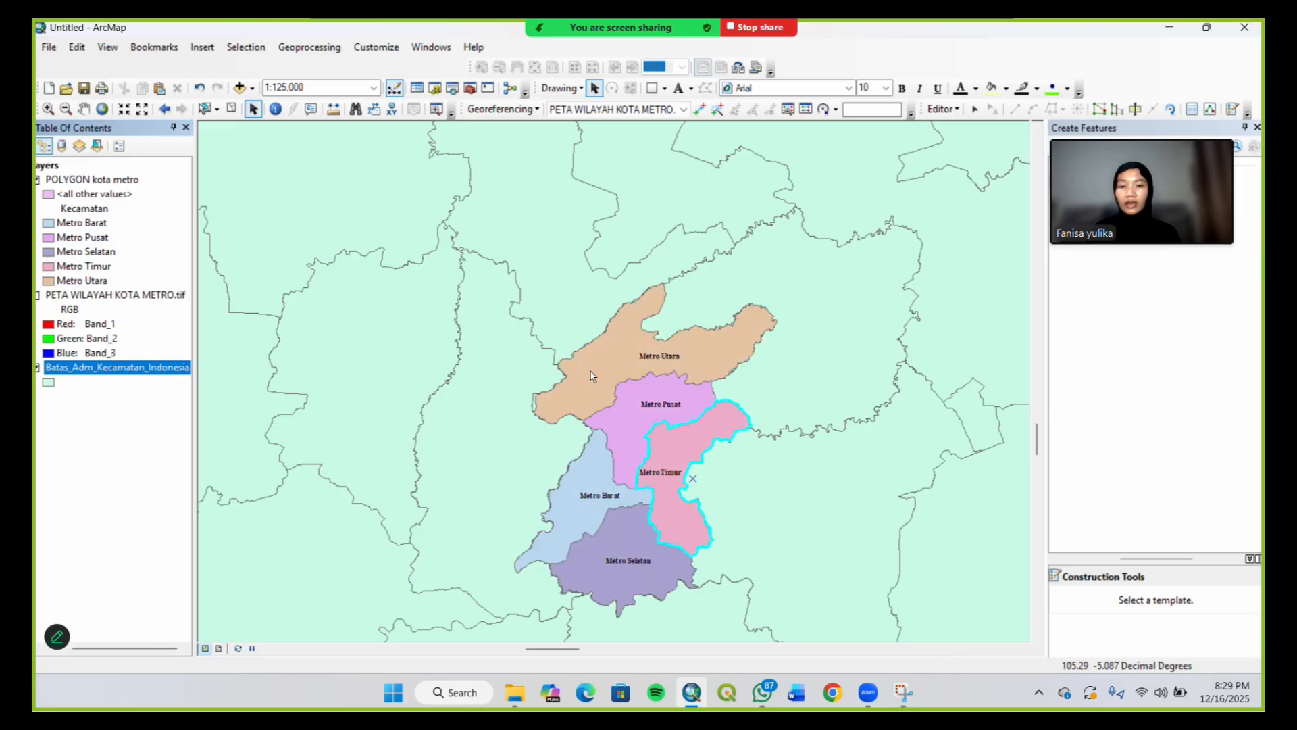
{"action": "left_click", "coordinate": [48, 385]}
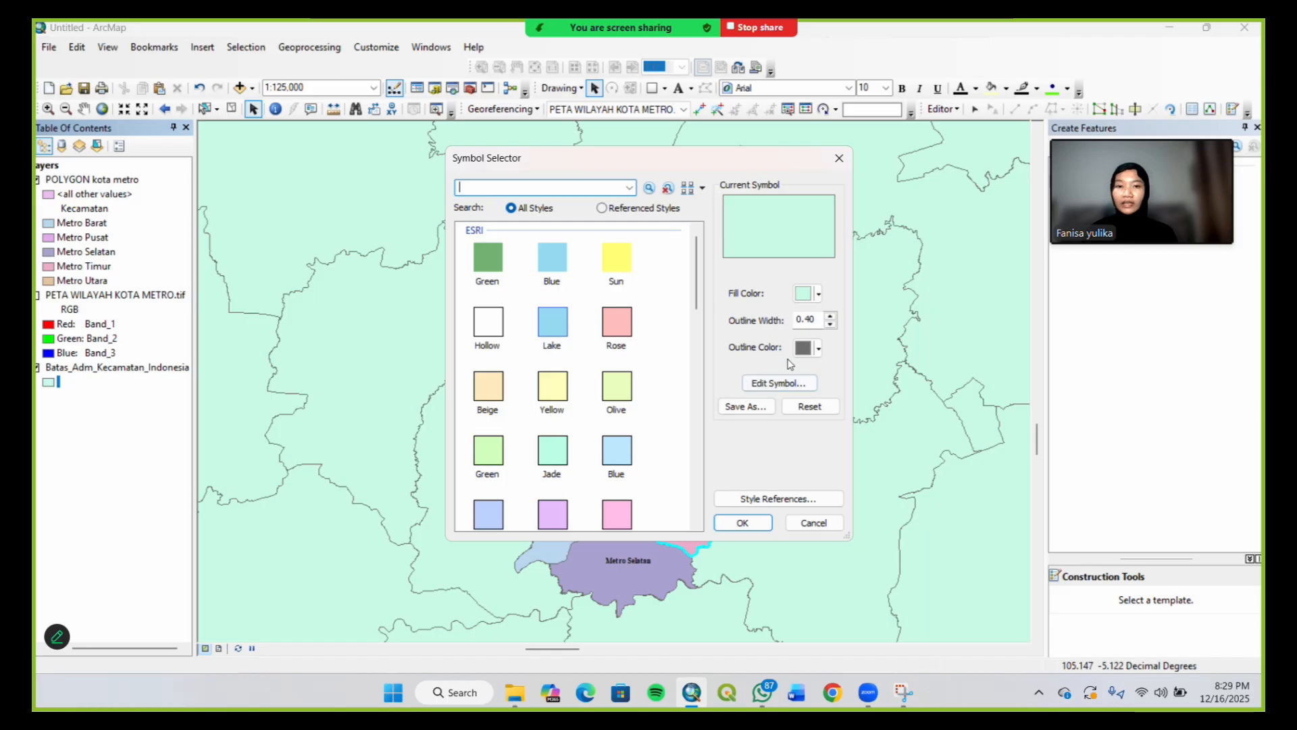
{"action": "left_click", "coordinate": [818, 295]}
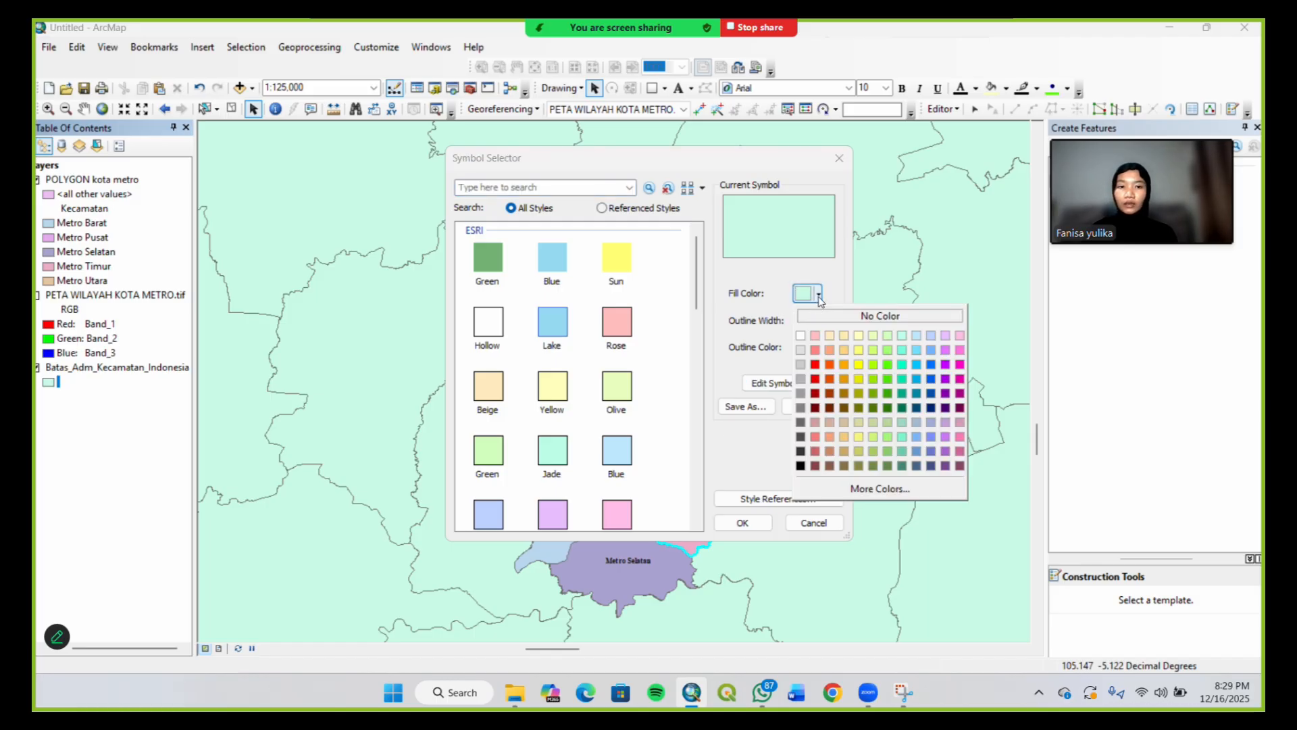
{"action": "left_click", "coordinate": [834, 318]}
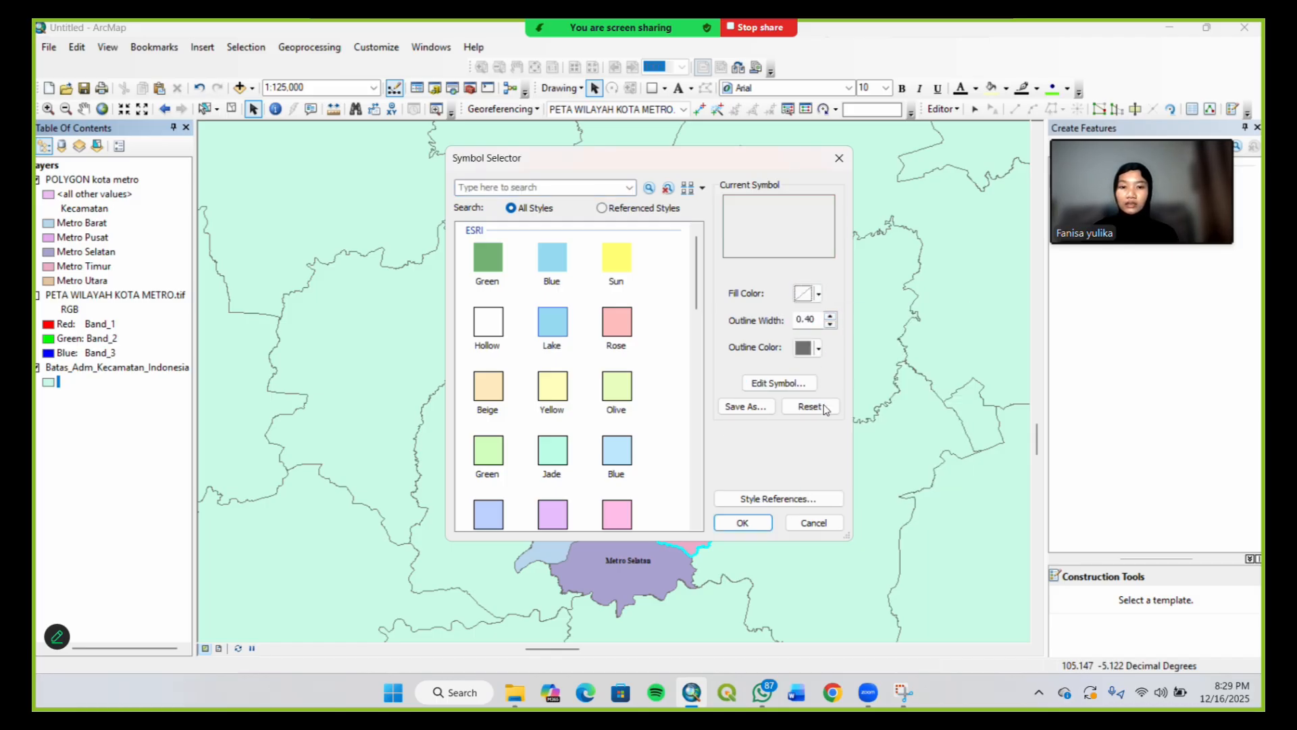
{"action": "left_click", "coordinate": [743, 523]}
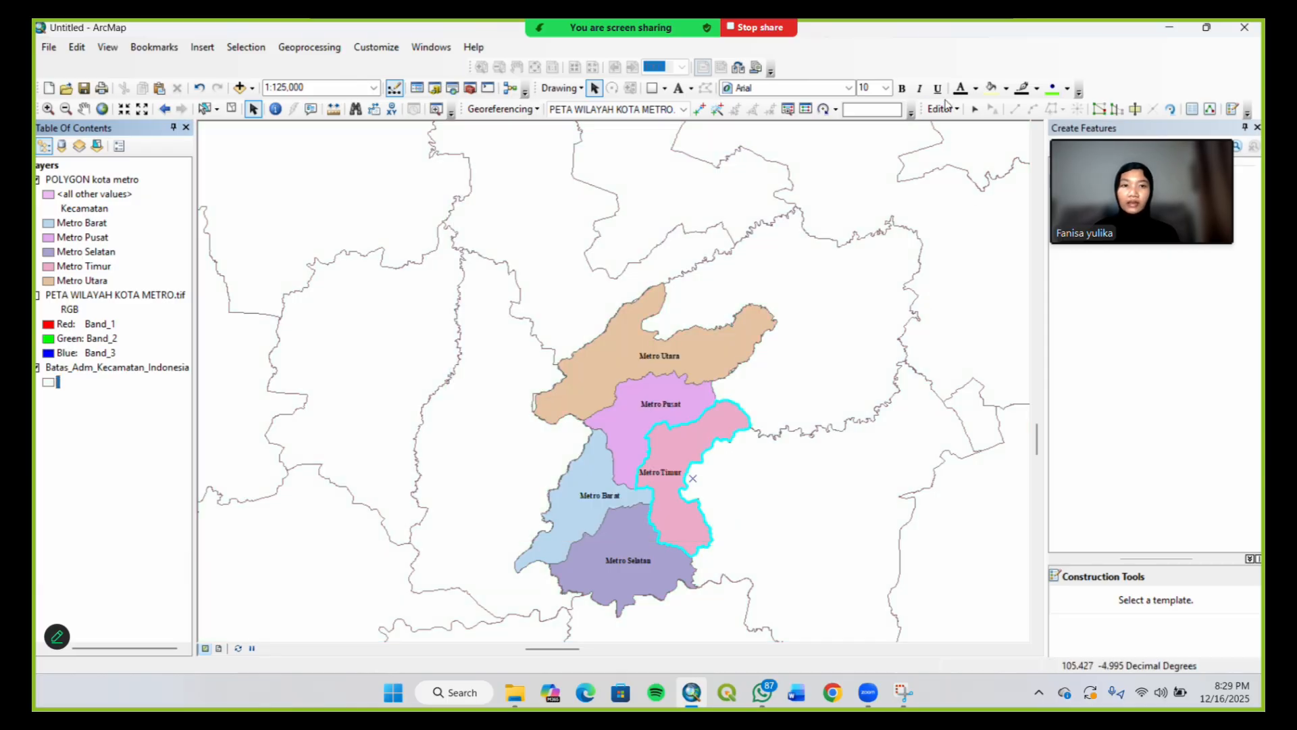
Stop the editing session and save the edits
{"action": "left_click", "coordinate": [950, 108]}
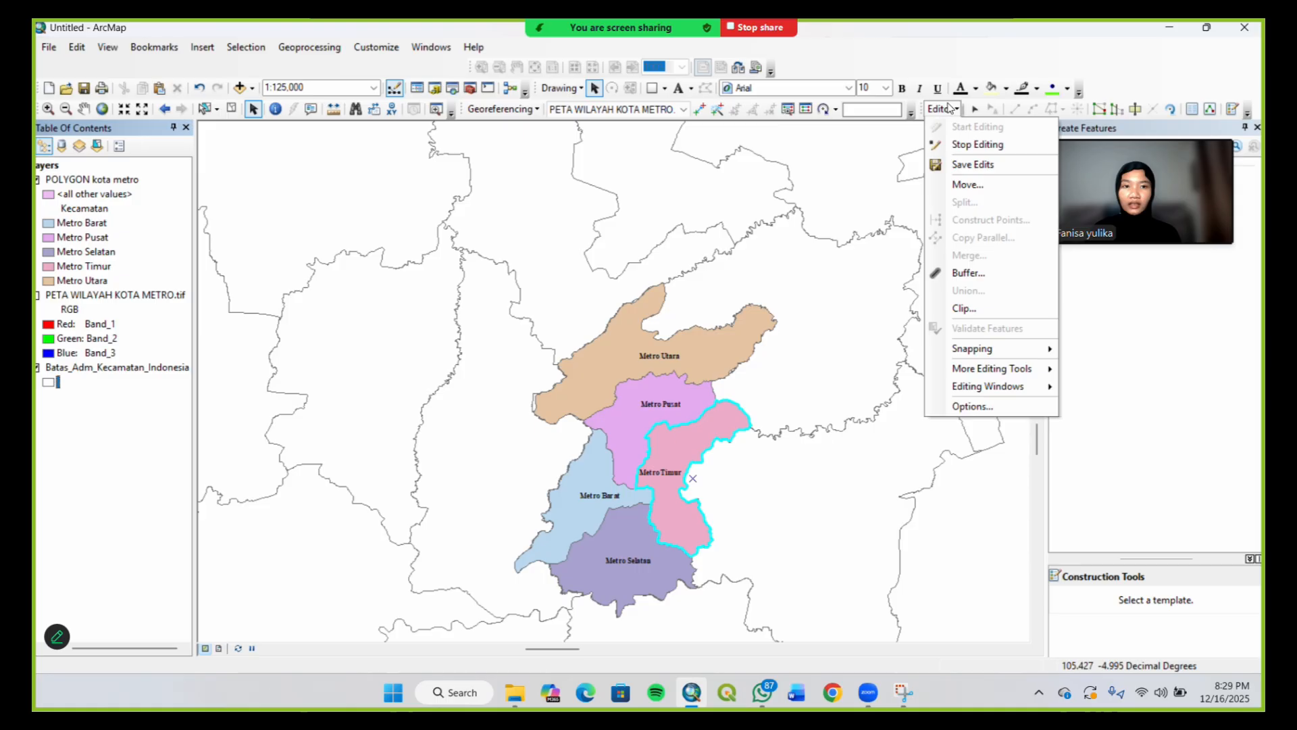
{"action": "left_click", "coordinate": [959, 147]}
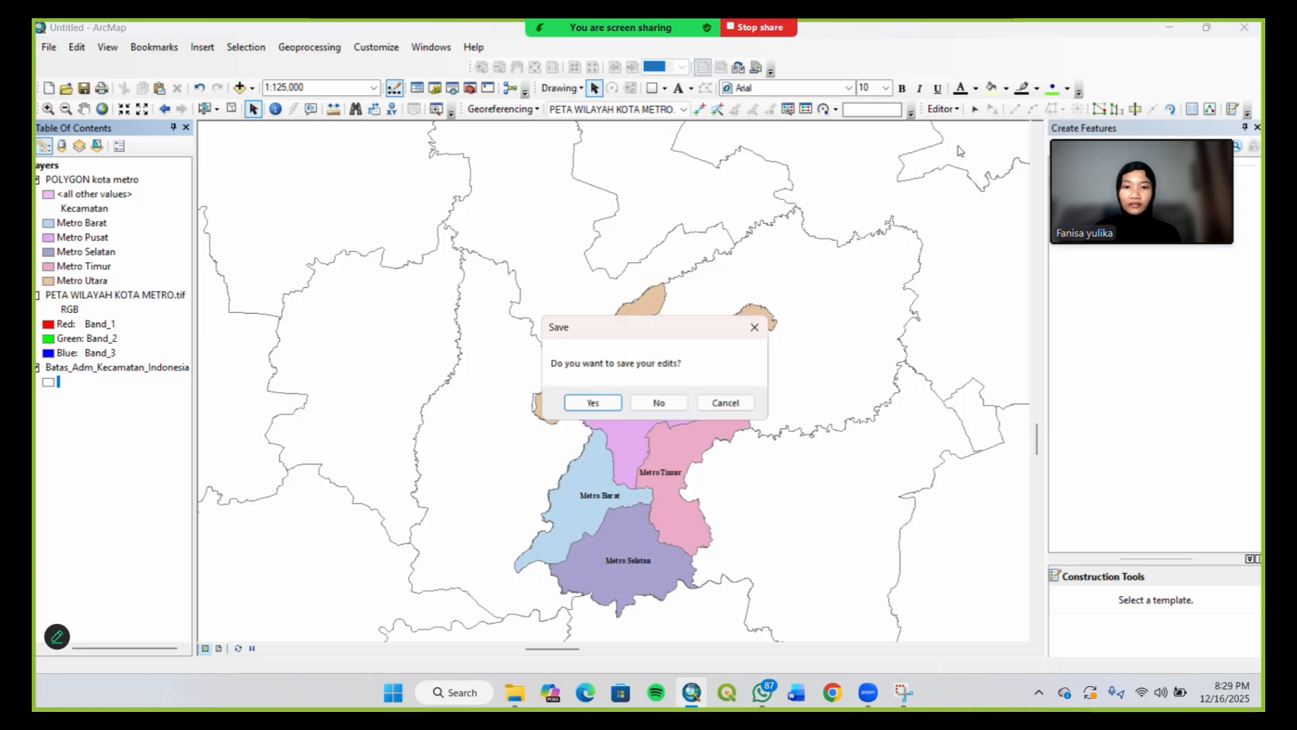
{"action": "left_click", "coordinate": [591, 406]}
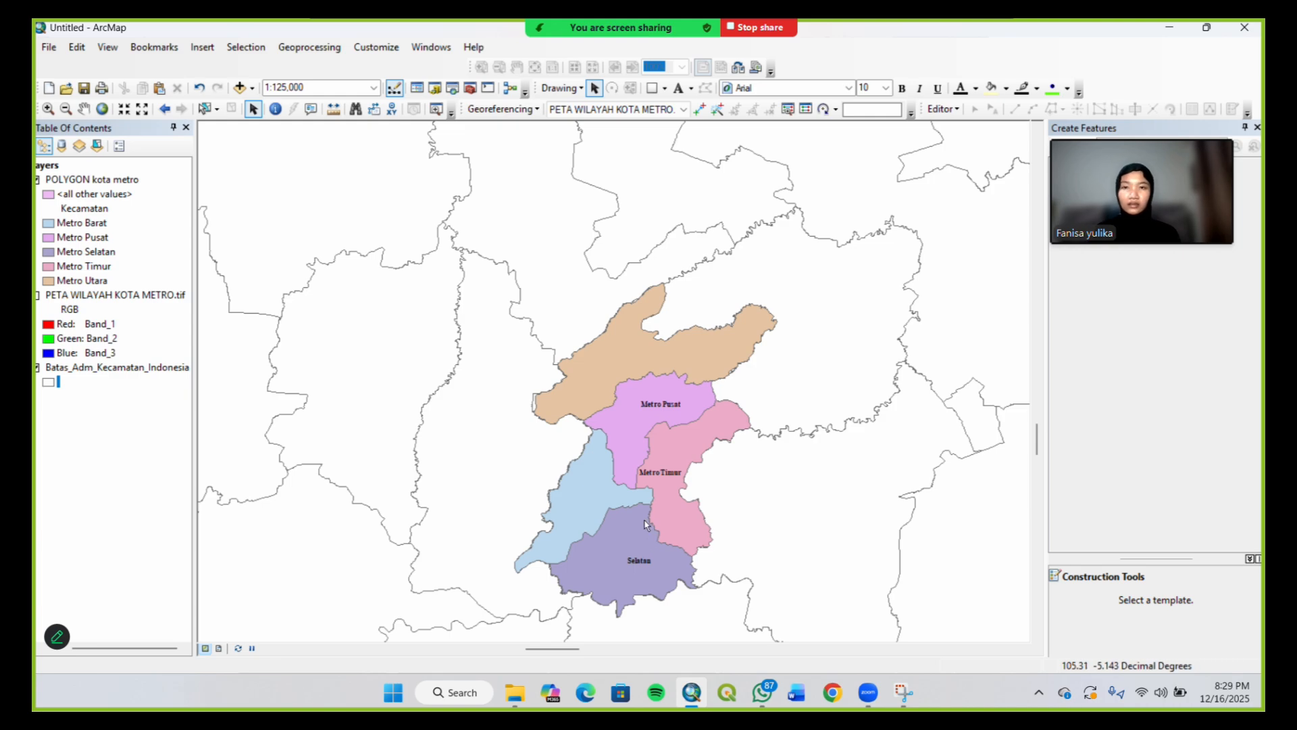
{"action": "left_click", "coordinate": [566, 53]}
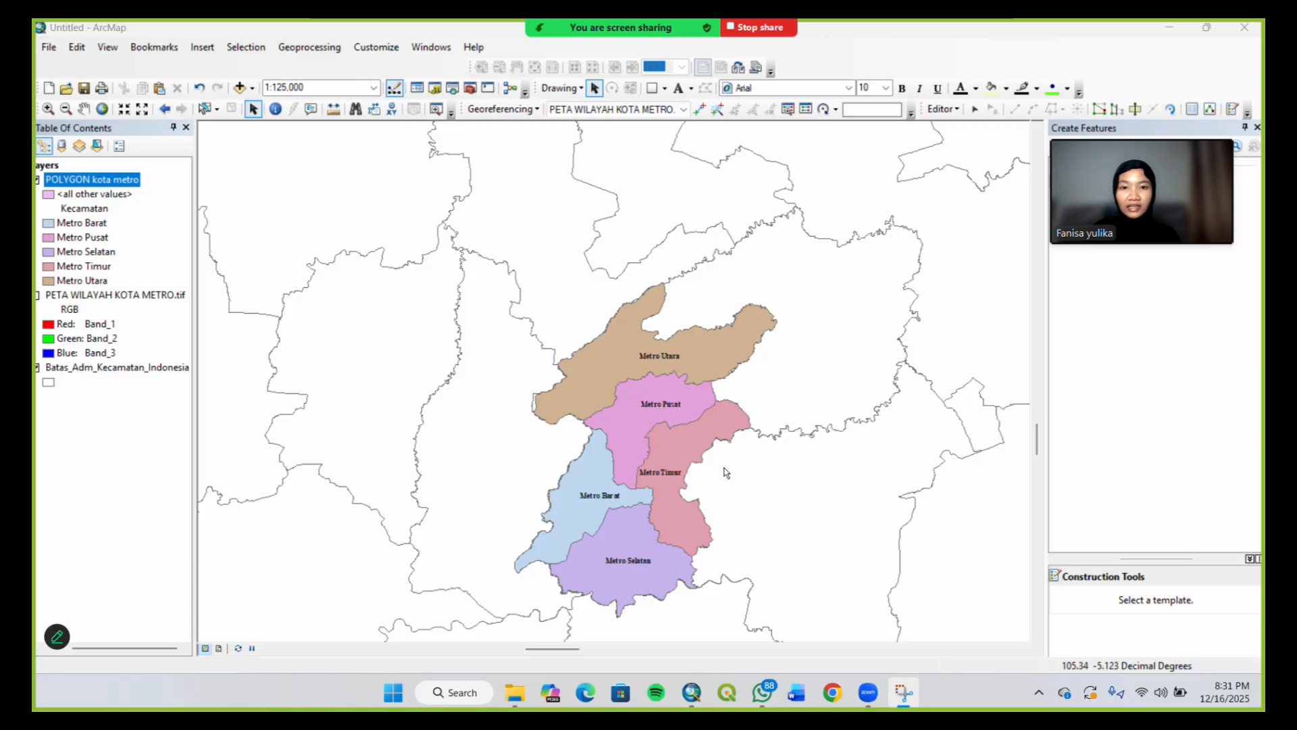
Turn on labels for the Batas_Adm_Kecamatan_Indonesia layer using the nama_kec field
{"action": "left_click", "coordinate": [83, 109]}
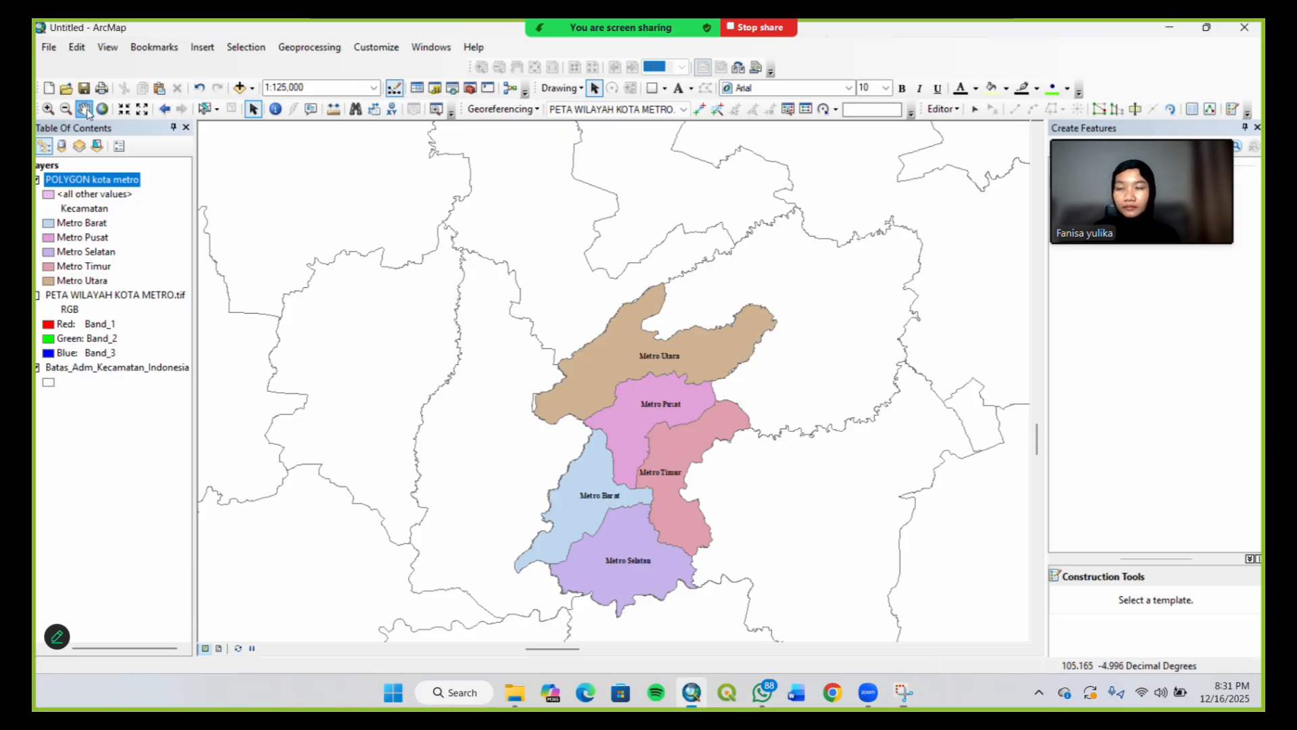
{"action": "left_click", "coordinate": [84, 109]}
{"action": "left_click_drag", "start_coordinate": [618, 414], "coordinate": [582, 333]}
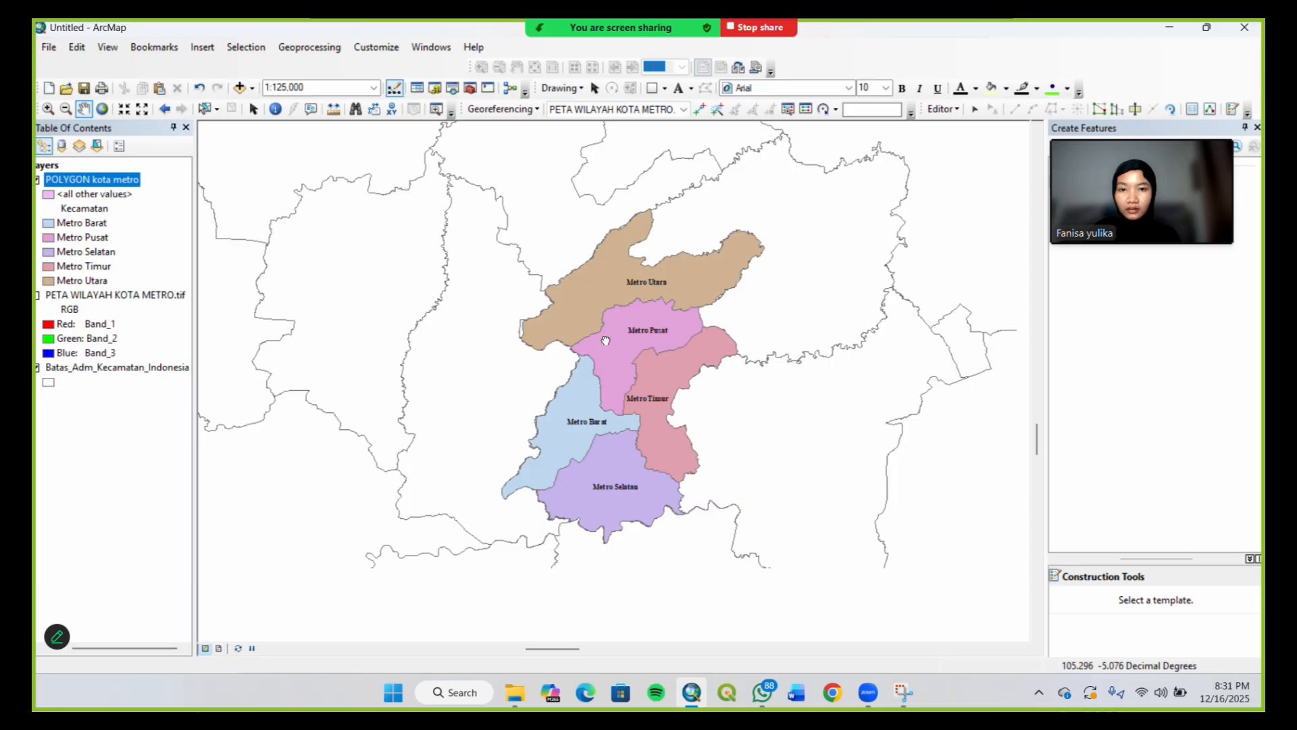
{"action": "right_click", "coordinate": [111, 372]}
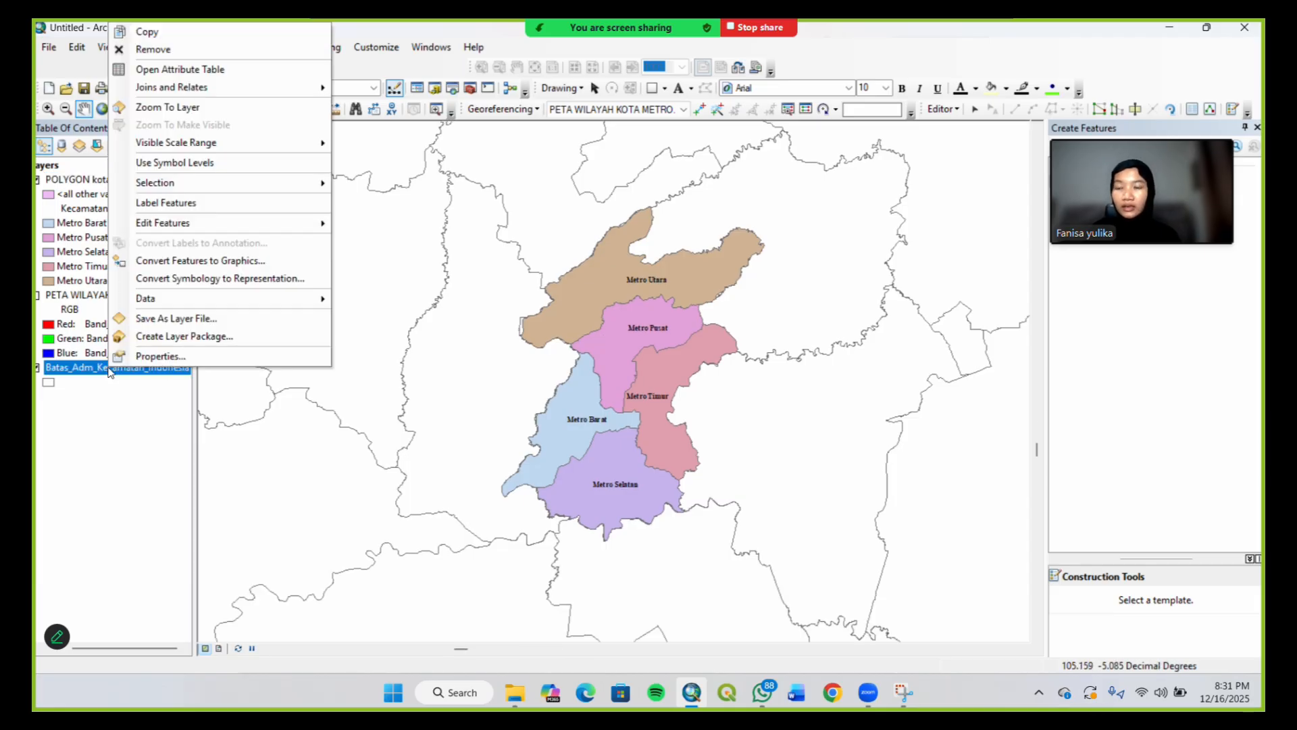
{"action": "left_click", "coordinate": [159, 356]}
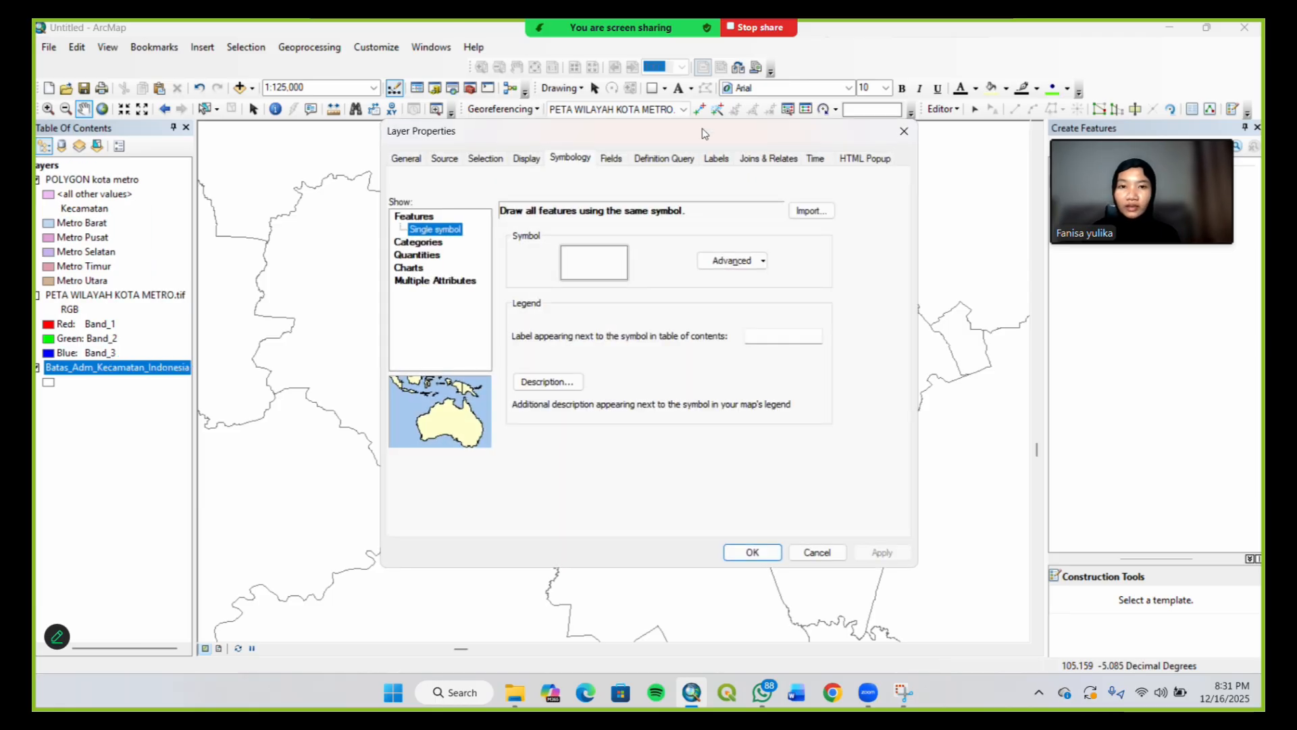
{"action": "left_click", "coordinate": [716, 158]}
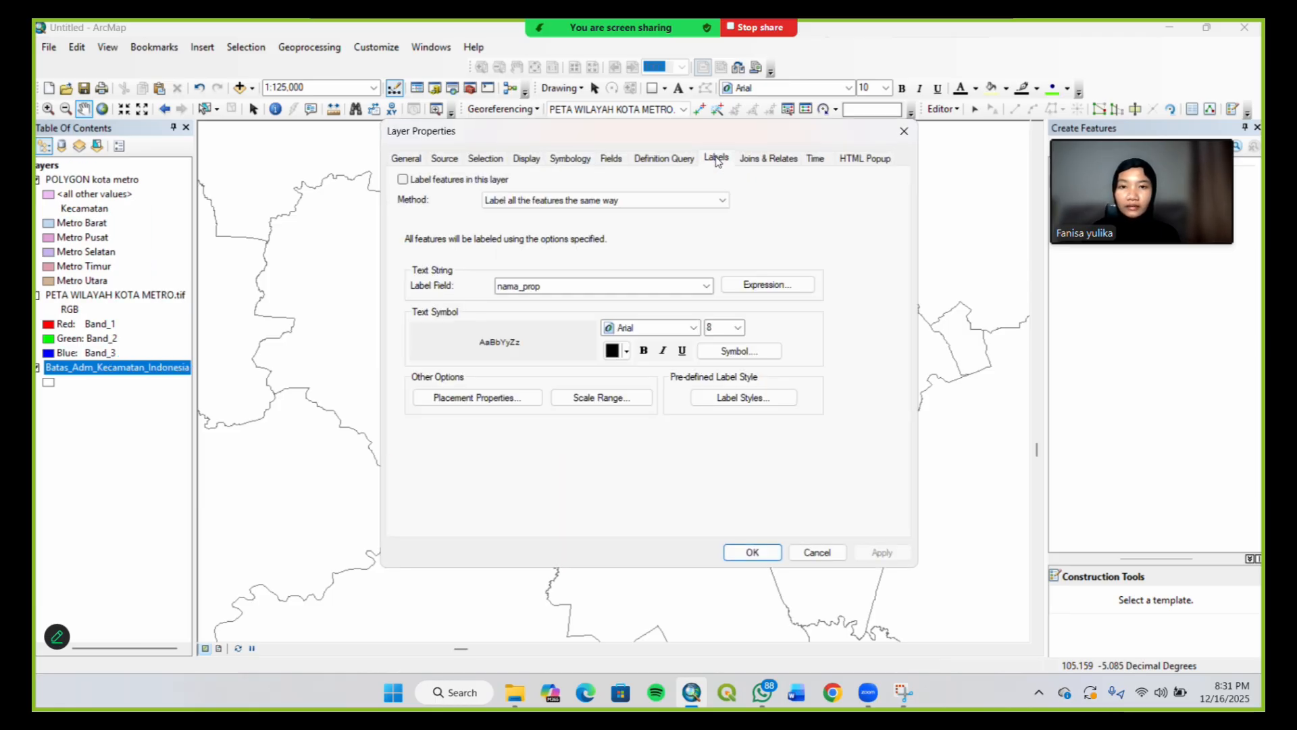
{"action": "left_click", "coordinate": [403, 179]}
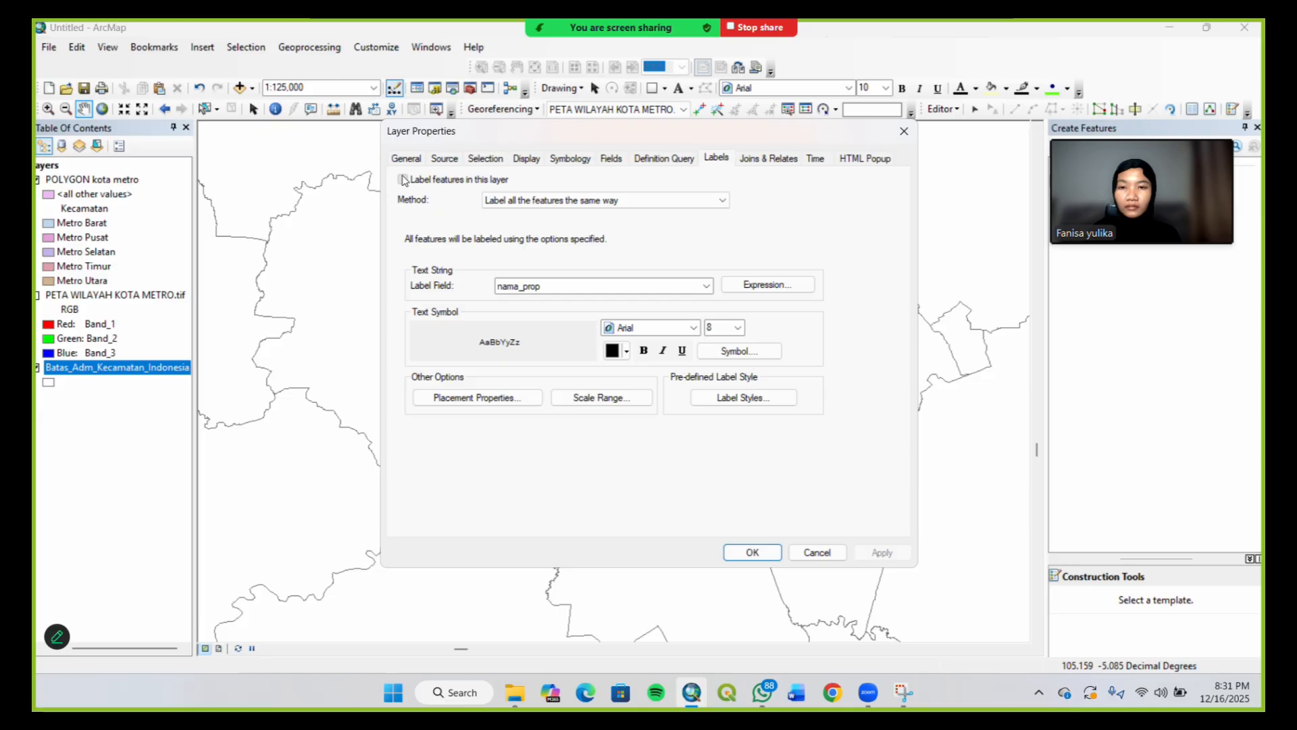
{"action": "left_click", "coordinate": [707, 286]}
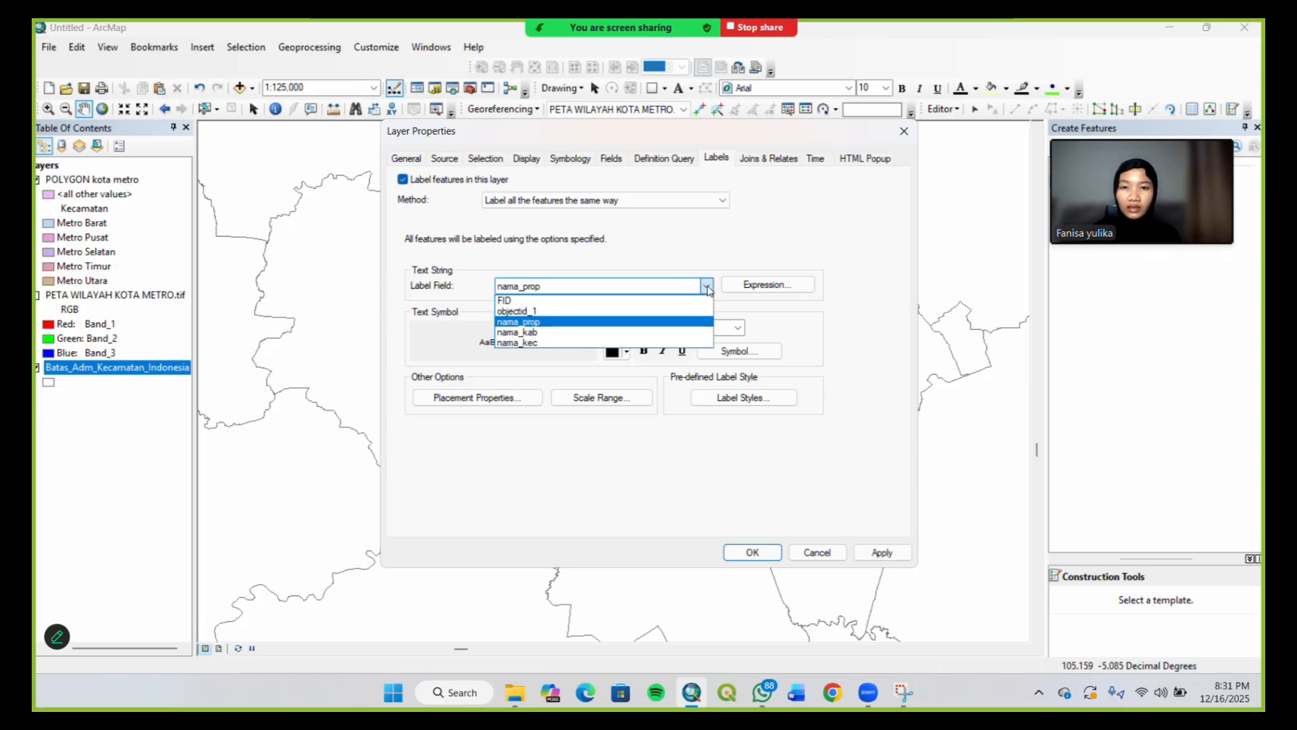
{"action": "left_click", "coordinate": [687, 344]}
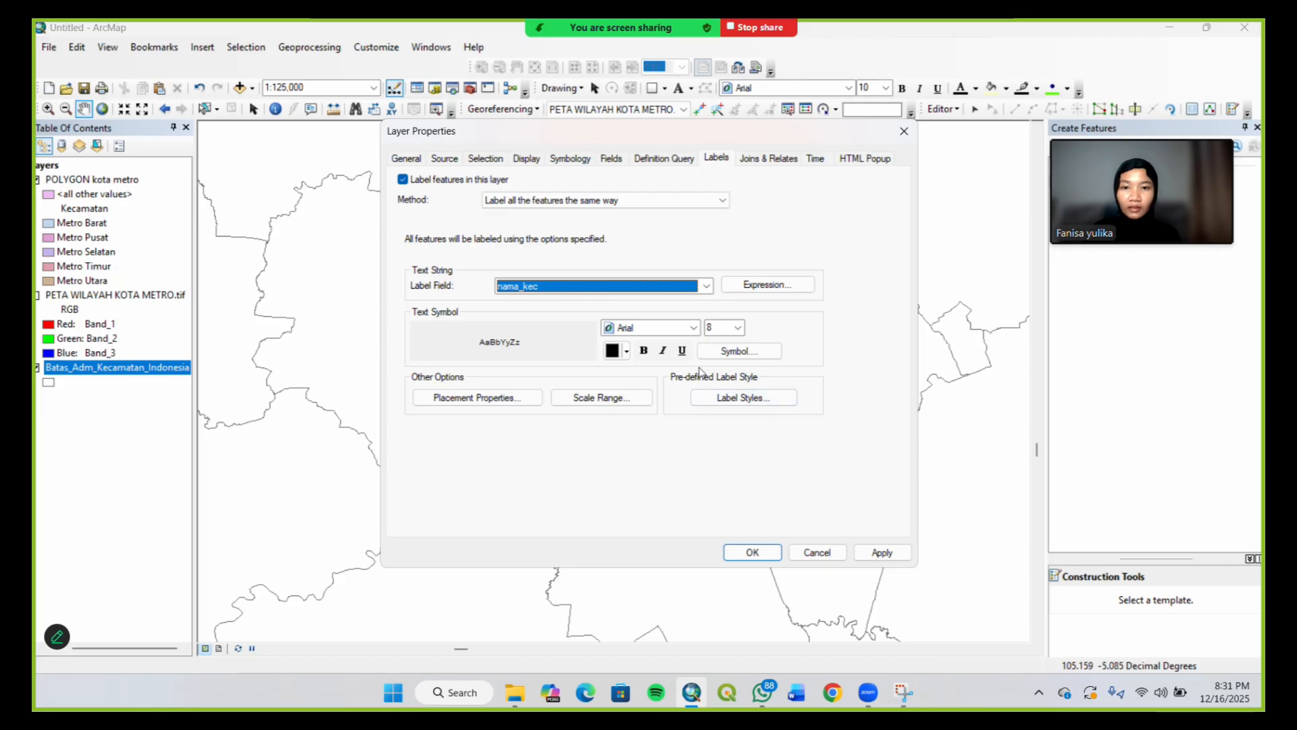
Format the boundary layer's labels in Times New Roman, size 7, and apply them to the map
{"action": "left_click", "coordinate": [668, 328]}
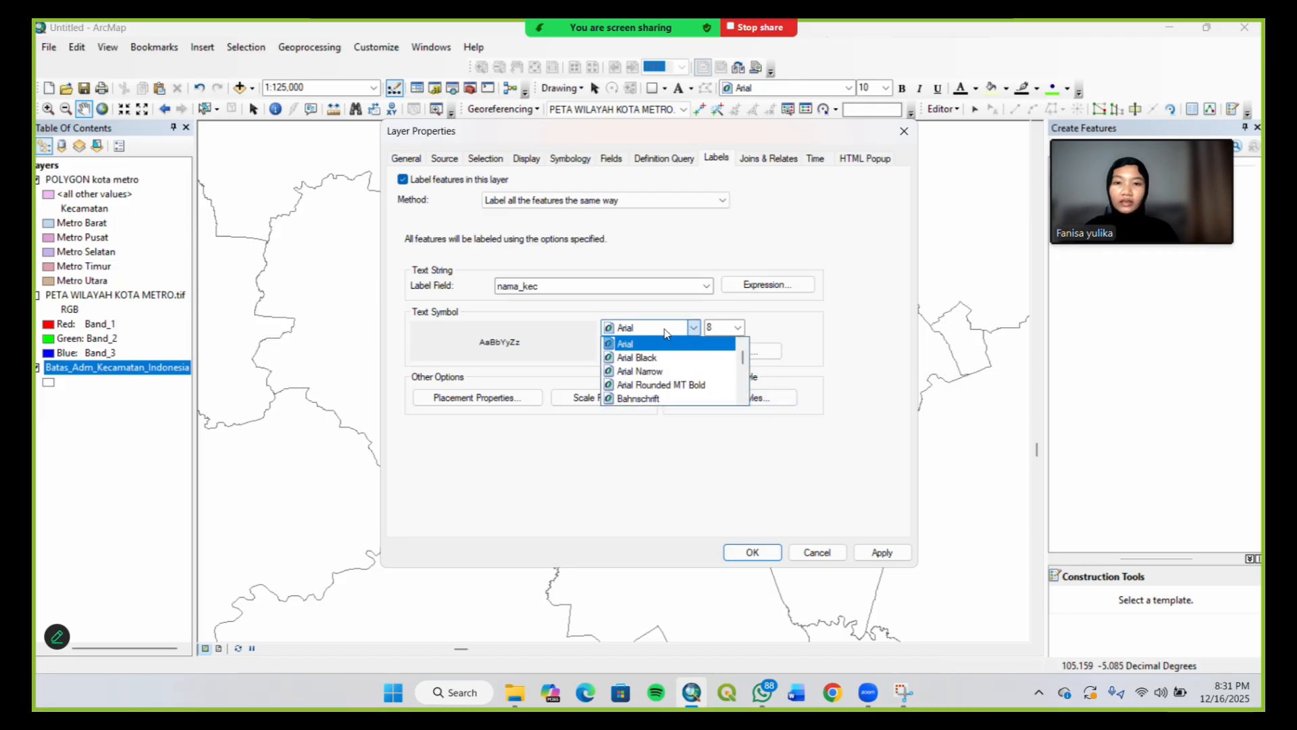
{"action": "left_click", "coordinate": [653, 331]}
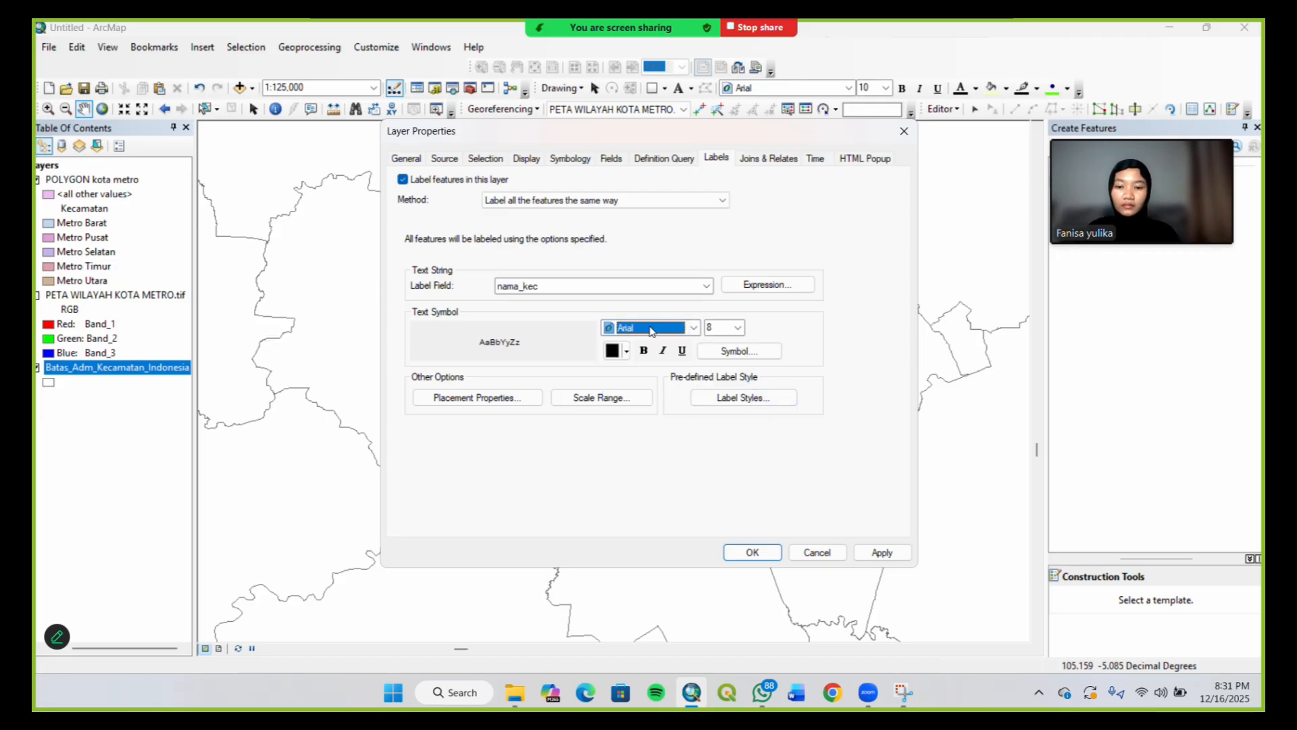
{"action": "type", "text": "ti"}
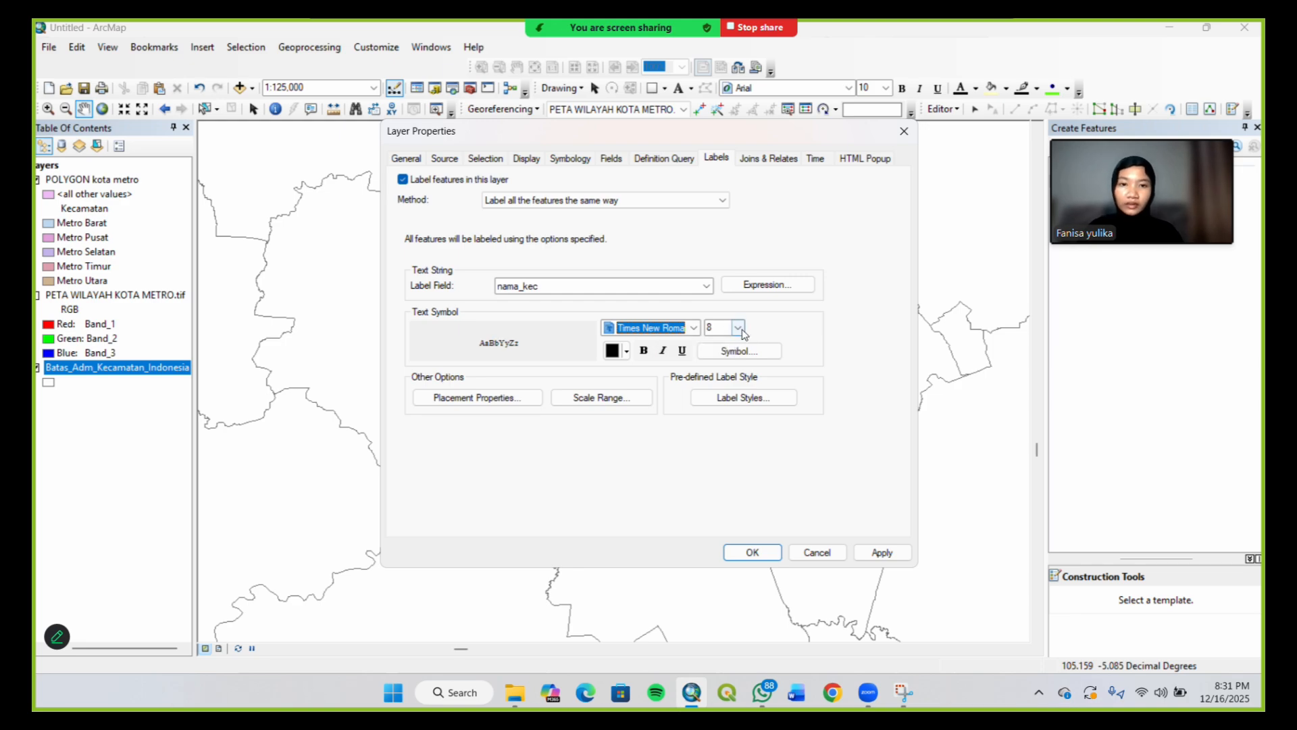
{"action": "left_click", "coordinate": [739, 328]}
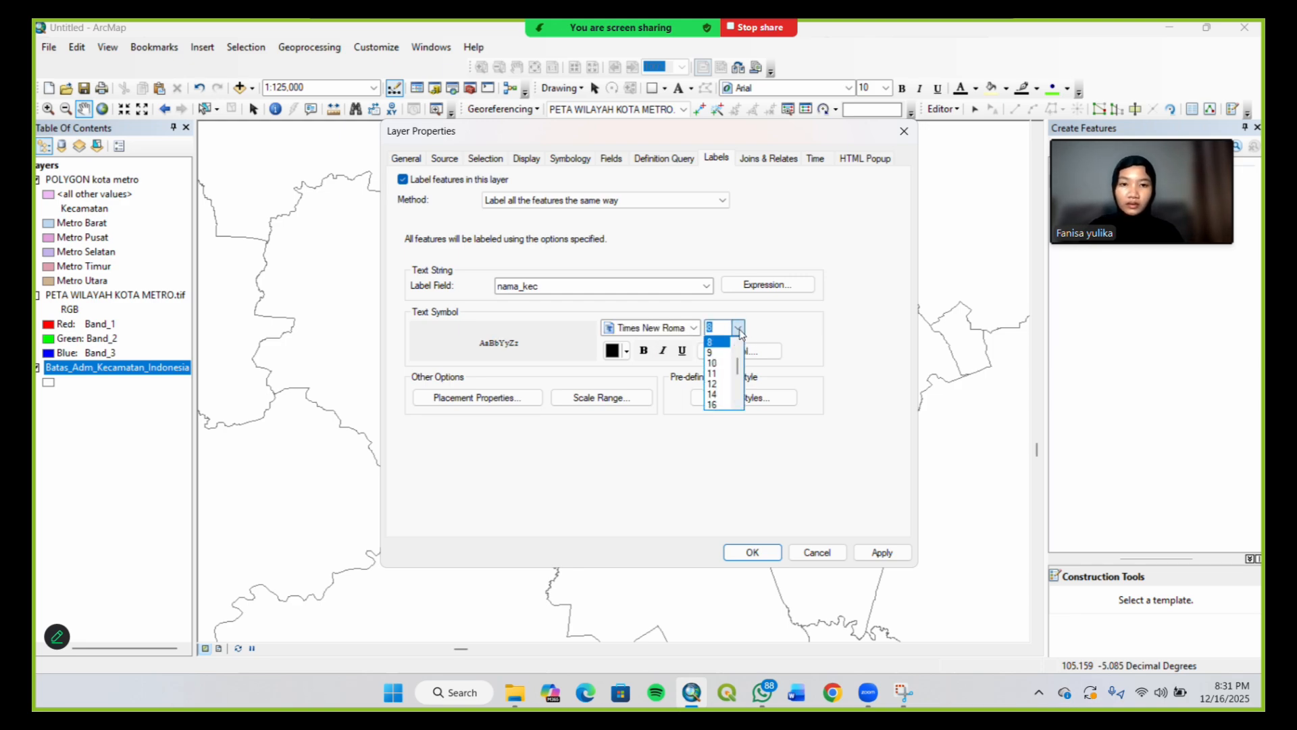
{"action": "left_click", "coordinate": [739, 344]}
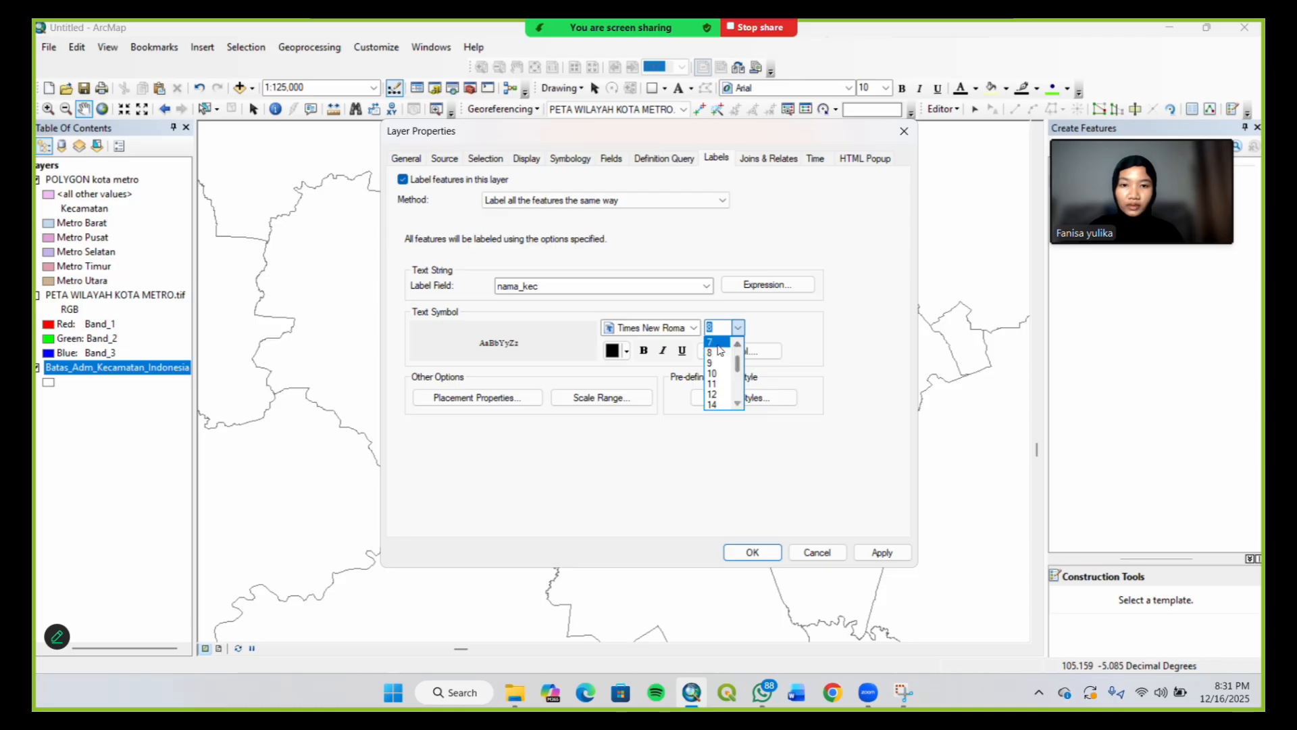
{"action": "left_click", "coordinate": [718, 350]}
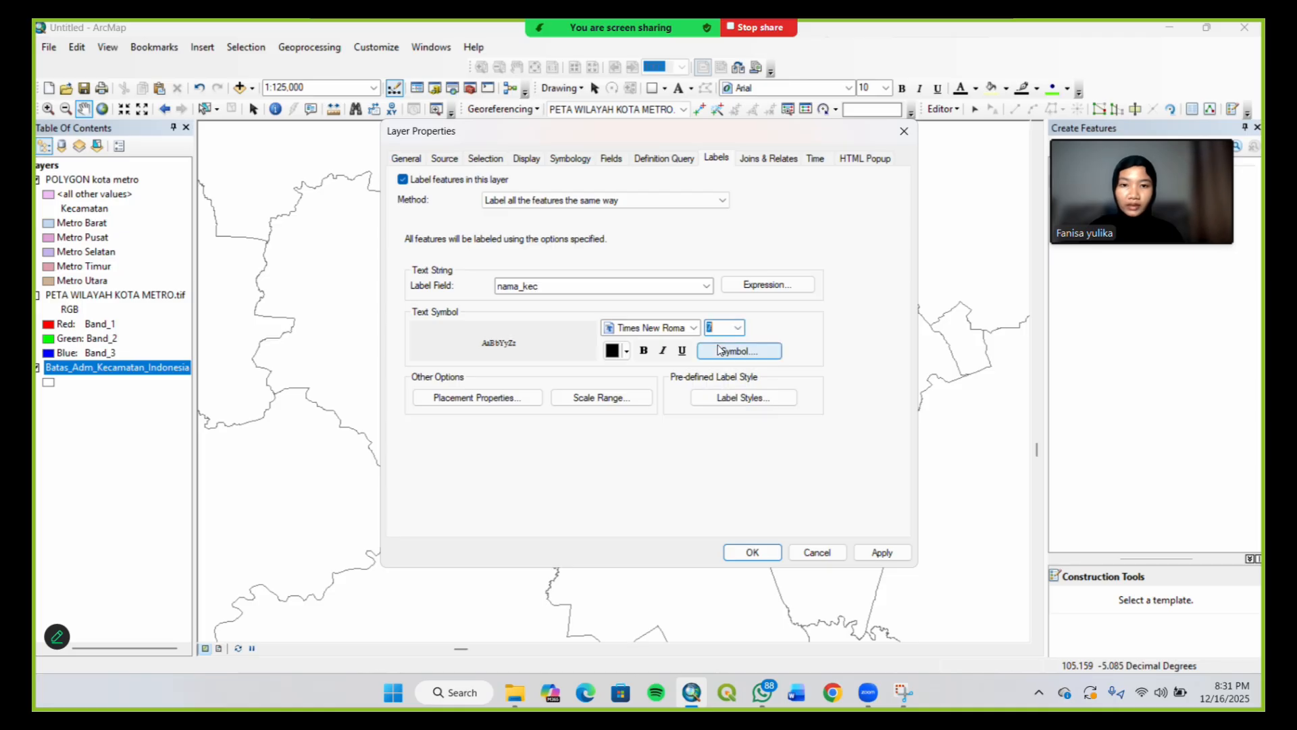
{"action": "left_click", "coordinate": [752, 552]}
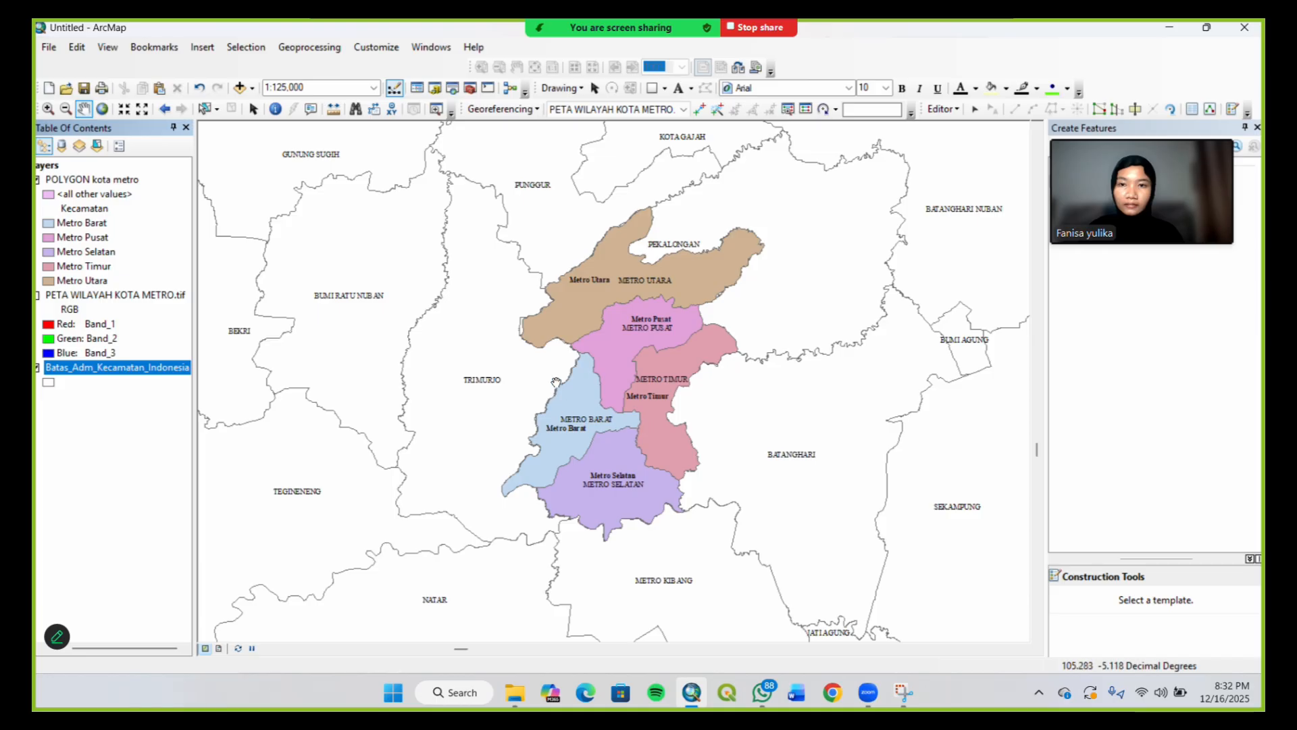
Turn off the labels of the POLYGON kota metro layer
{"action": "left_click", "coordinate": [562, 43]}
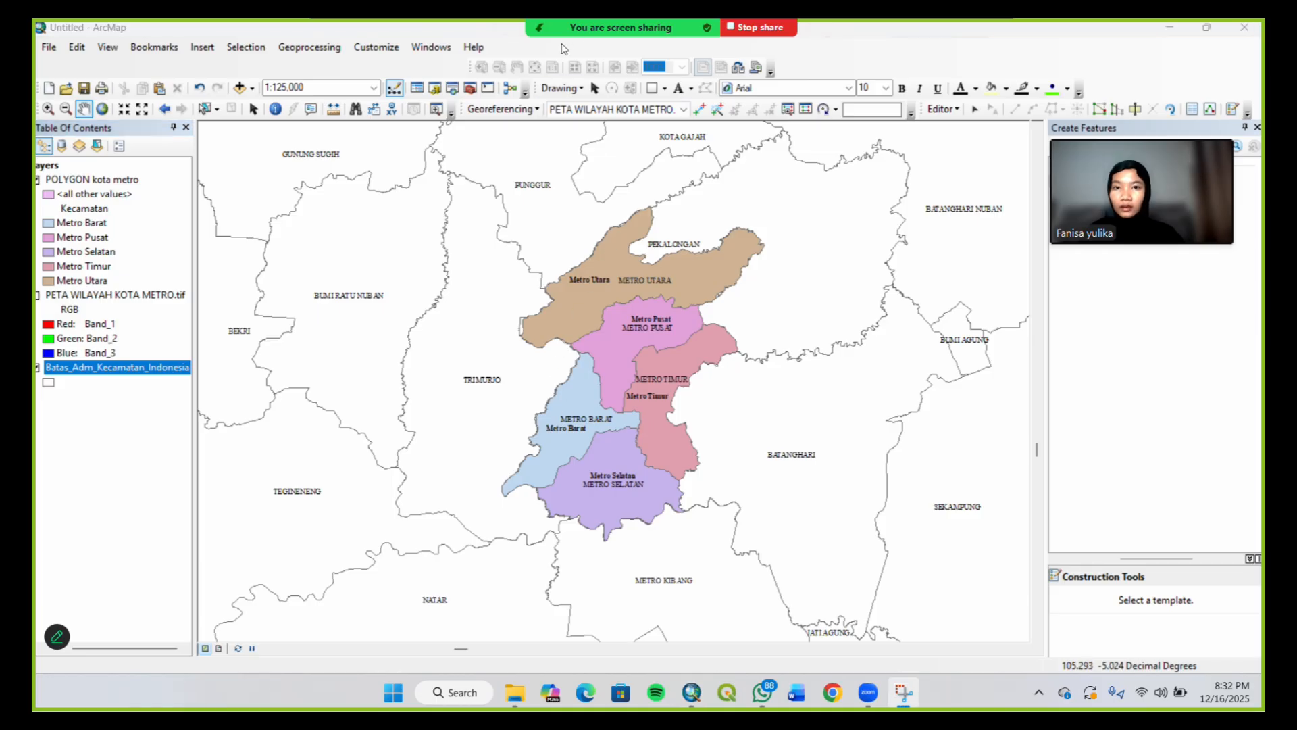
{"action": "right_click", "coordinate": [124, 183]}
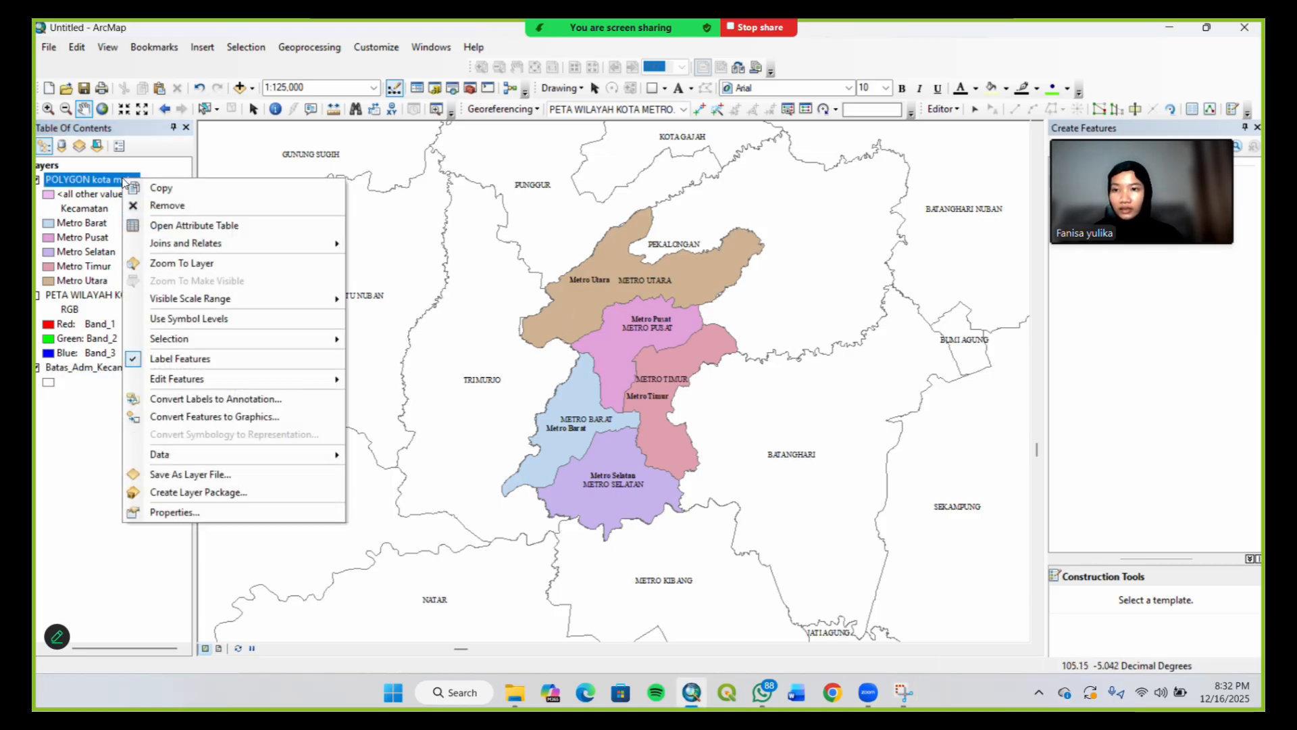
{"action": "left_click", "coordinate": [132, 359]}
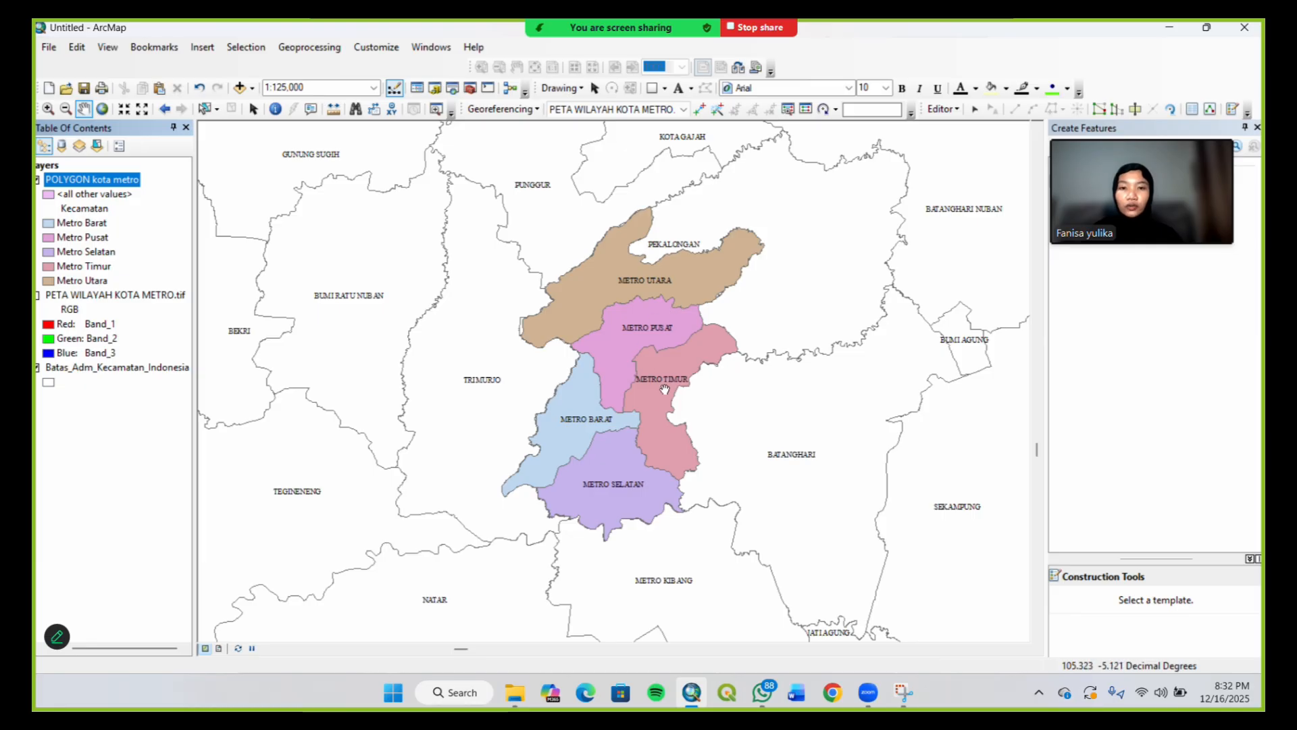
{"action": "left_click_drag", "start_coordinate": [654, 378], "coordinate": [642, 383]}
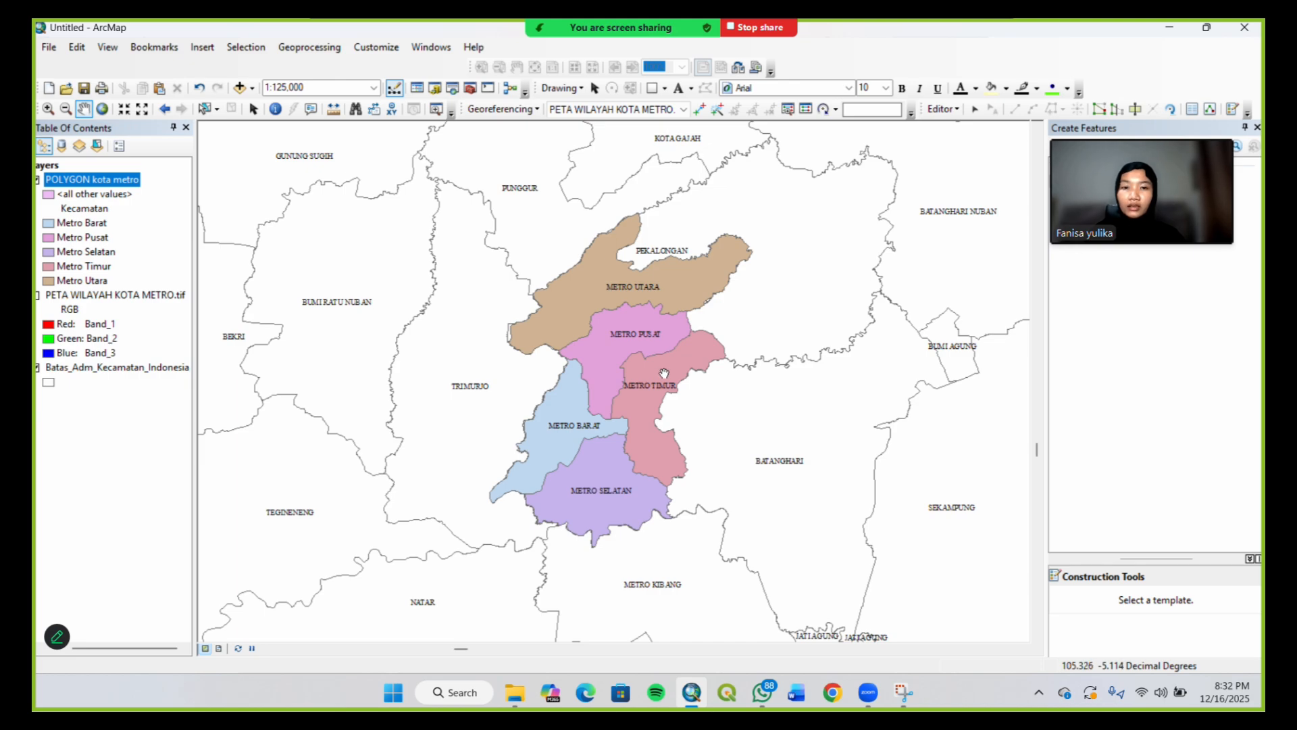
{"action": "left_click", "coordinate": [563, 47]}
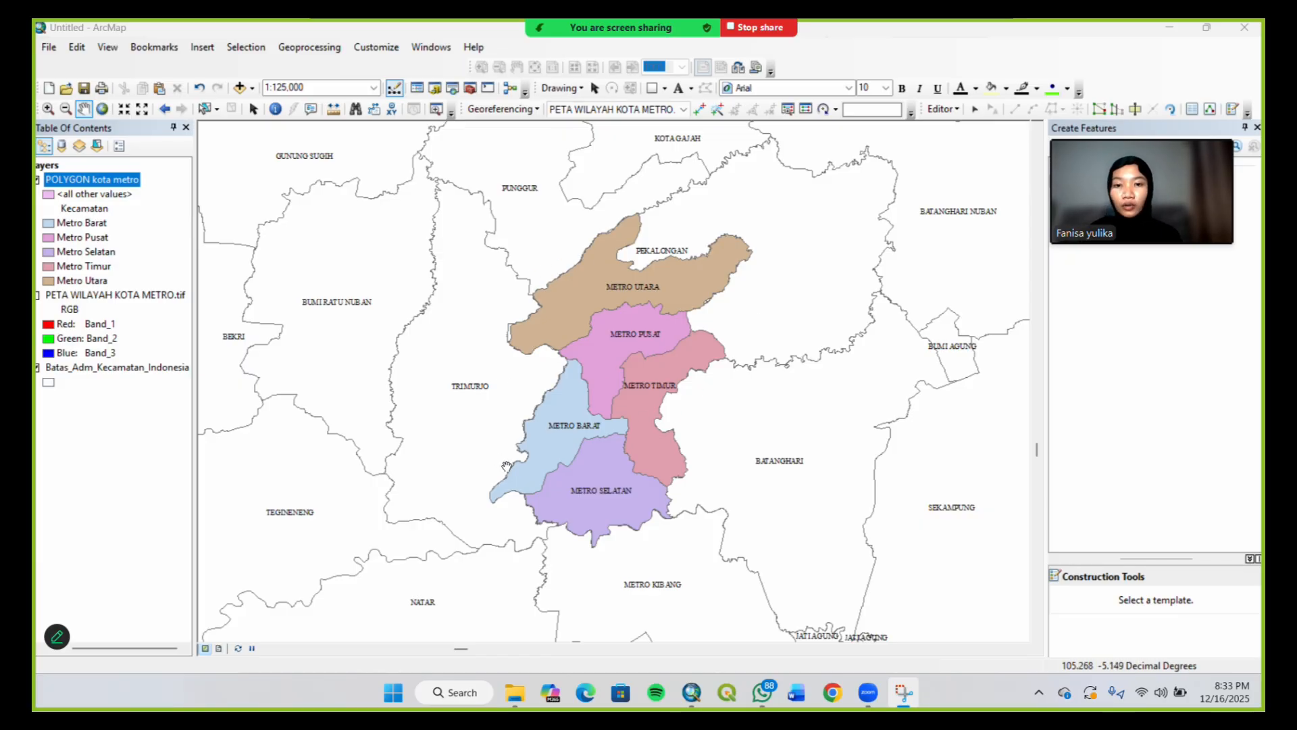
Switch the map to layout view
{"action": "left_click", "coordinate": [218, 648]}
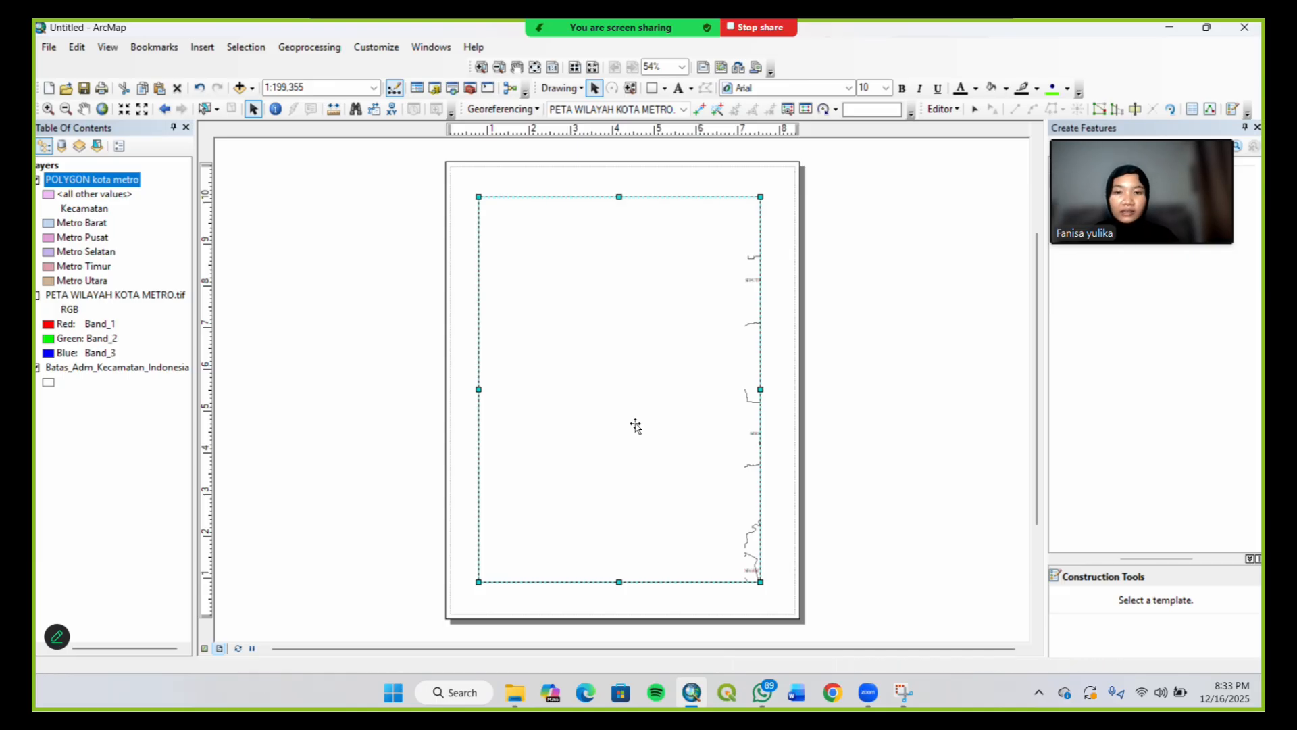
{"action": "right_click", "coordinate": [635, 425]}
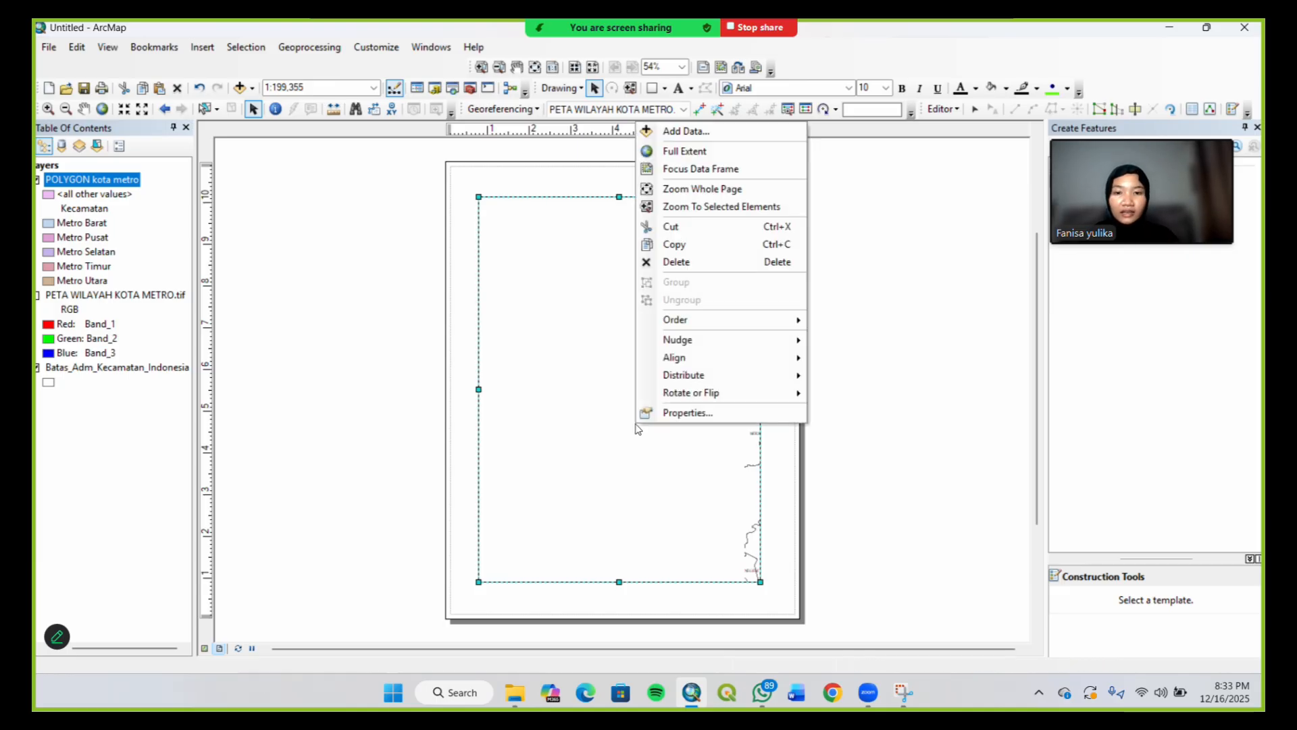
{"action": "left_click", "coordinate": [709, 417]}
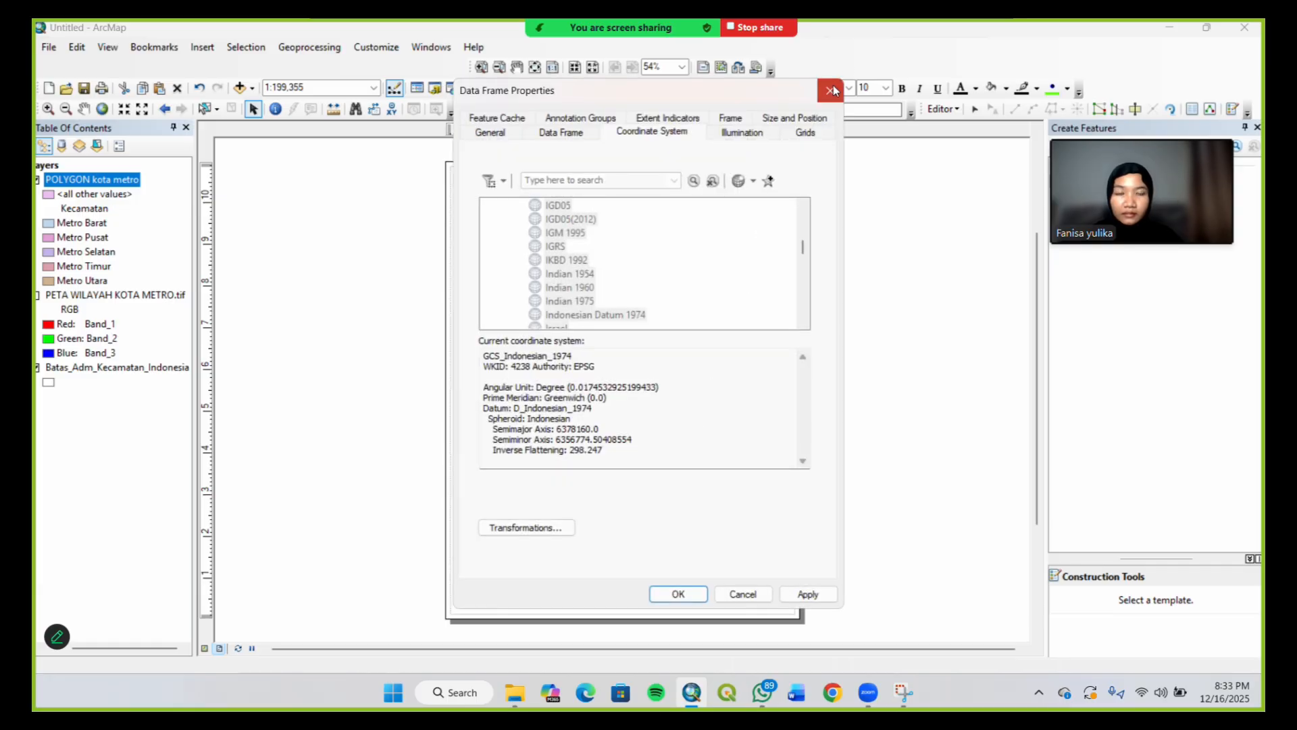
{"action": "left_click", "coordinate": [831, 87]}
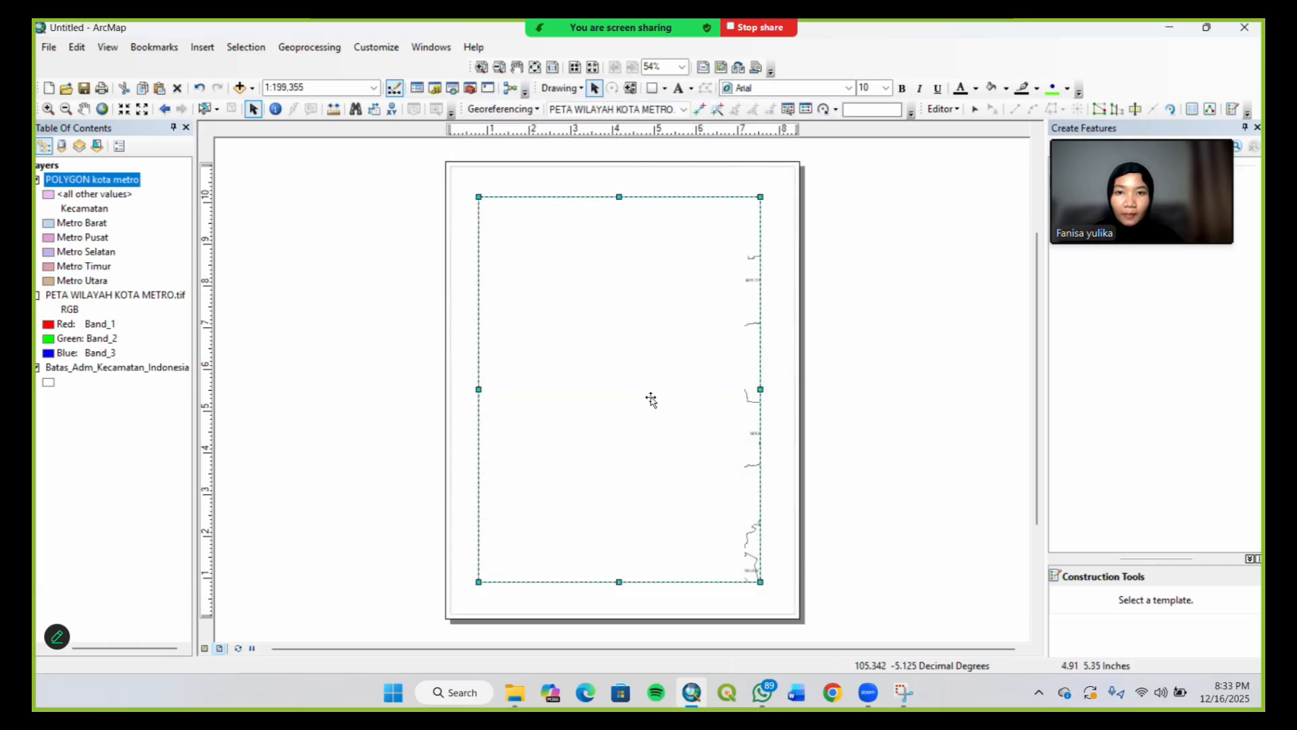
{"action": "right_click", "coordinate": [672, 419]}
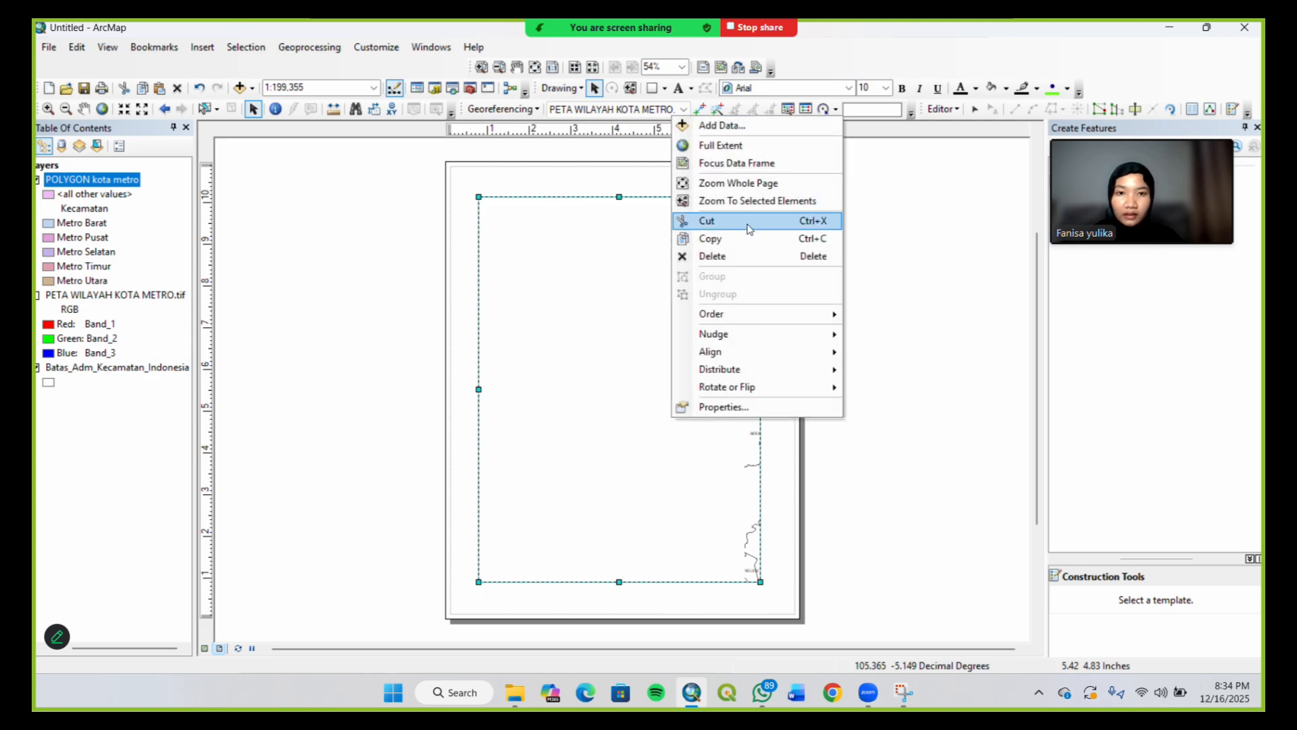
{"action": "left_click", "coordinate": [648, 392]}
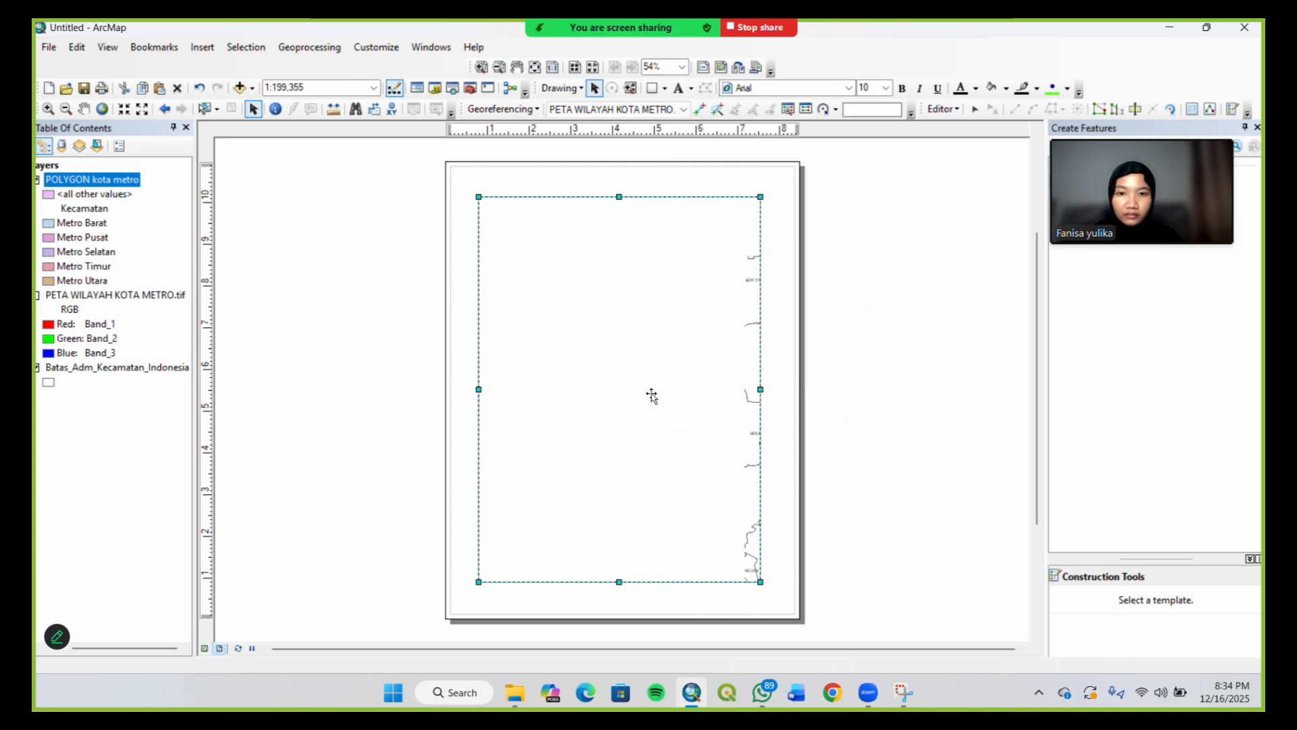
Set the layout page's paper orientation to Landscape in the page and print setup
{"action": "right_click", "coordinate": [784, 324]}
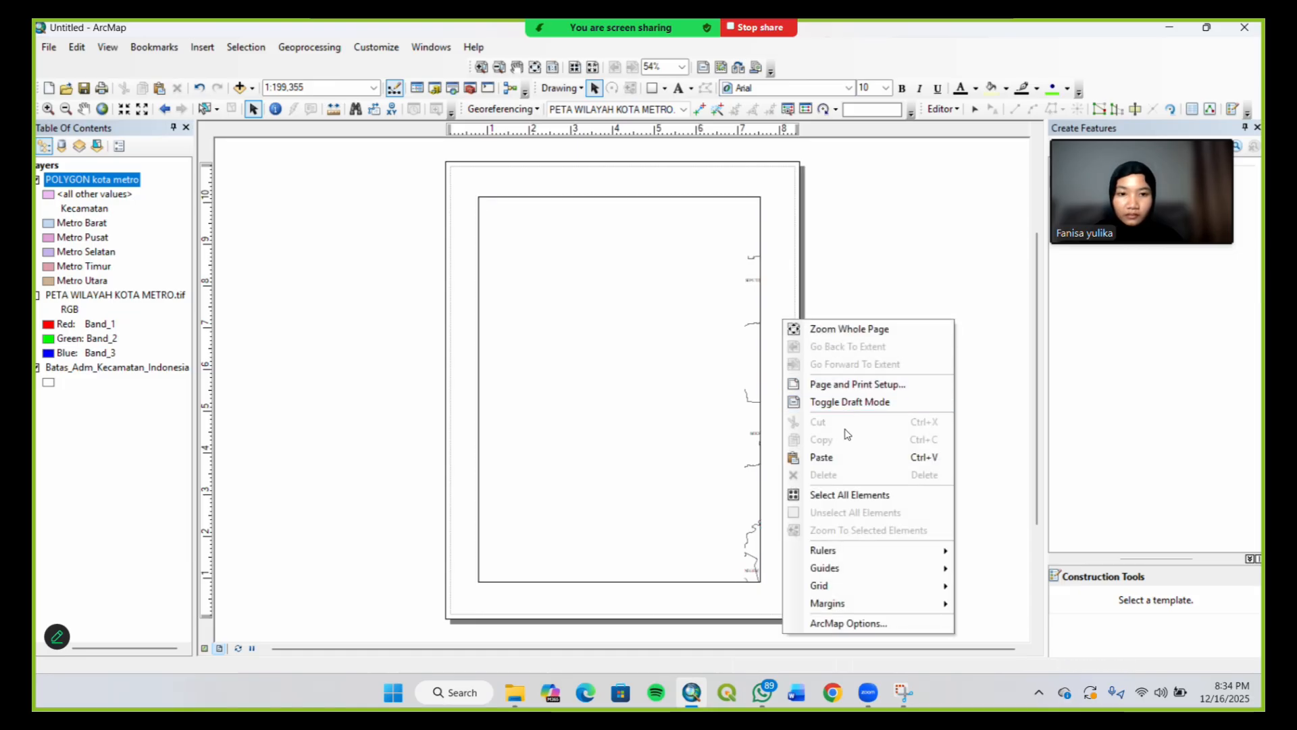
{"action": "left_click", "coordinate": [887, 380]}
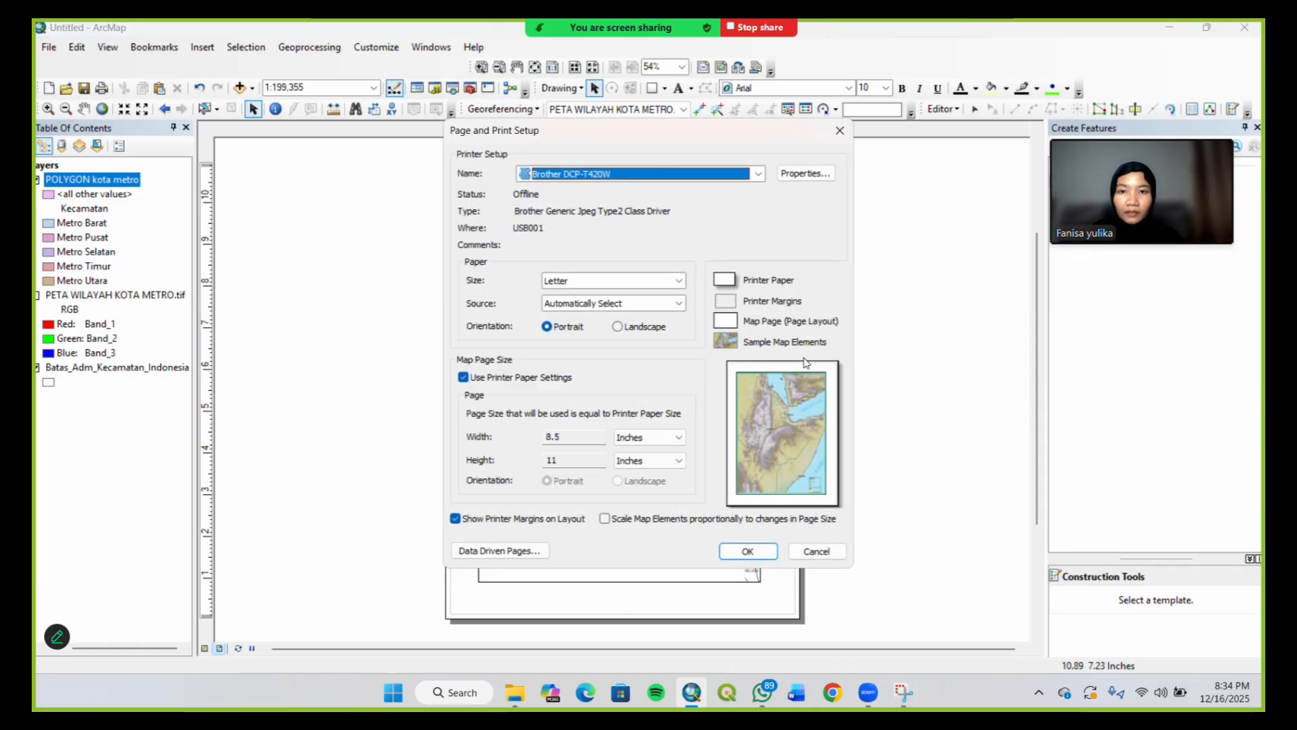
{"action": "left_click", "coordinate": [618, 327]}
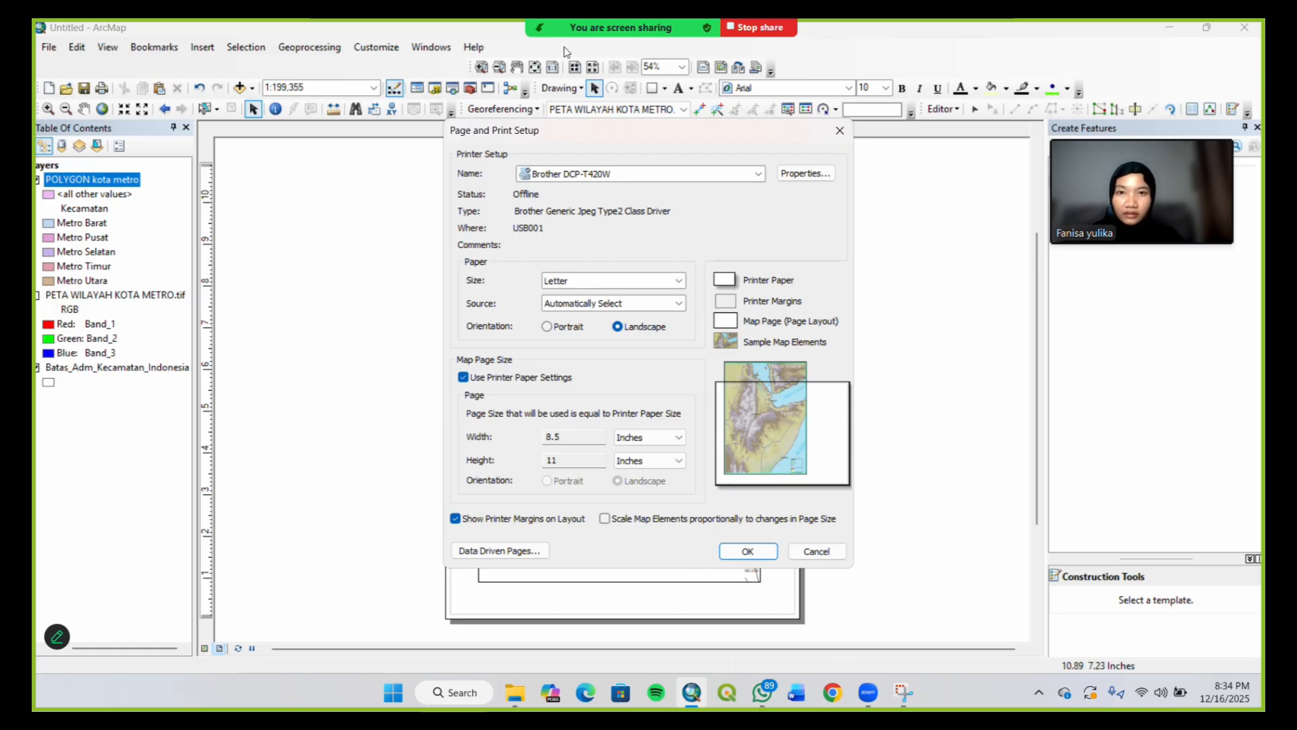
{"action": "key", "text": "super+shift+s"}
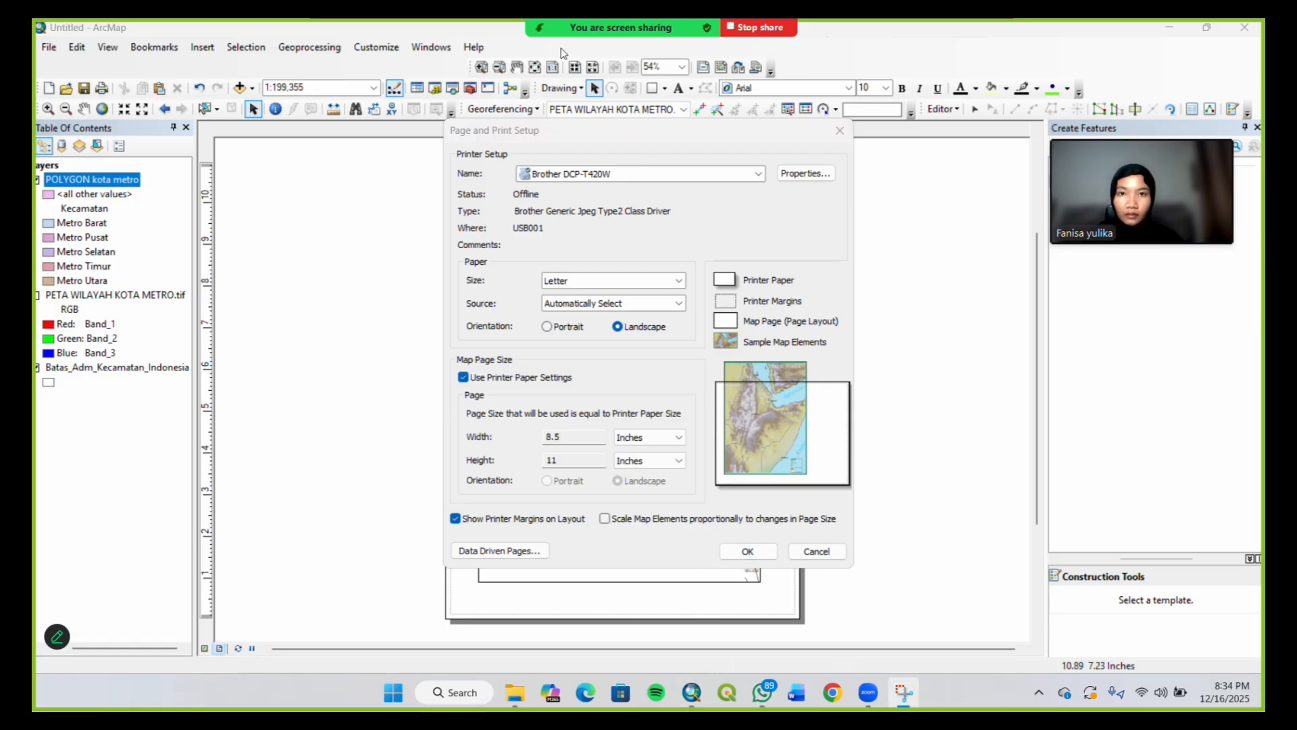
{"action": "left_click", "coordinate": [748, 550]}
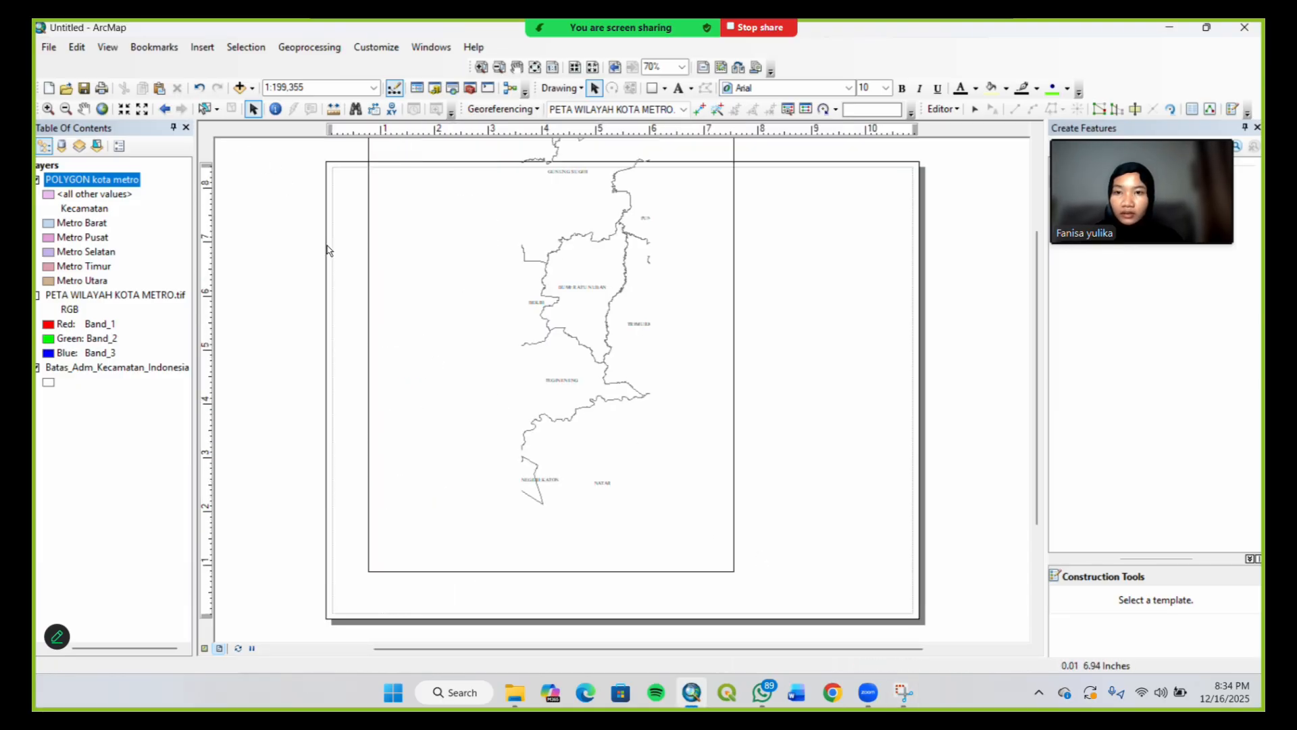
Move the data frame toward the landscape page's left edge and shorten it to fit between the top and bottom page margins
{"action": "left_click", "coordinate": [459, 314]}
{"action": "left_click_drag", "start_coordinate": [458, 314], "coordinate": [438, 382]}
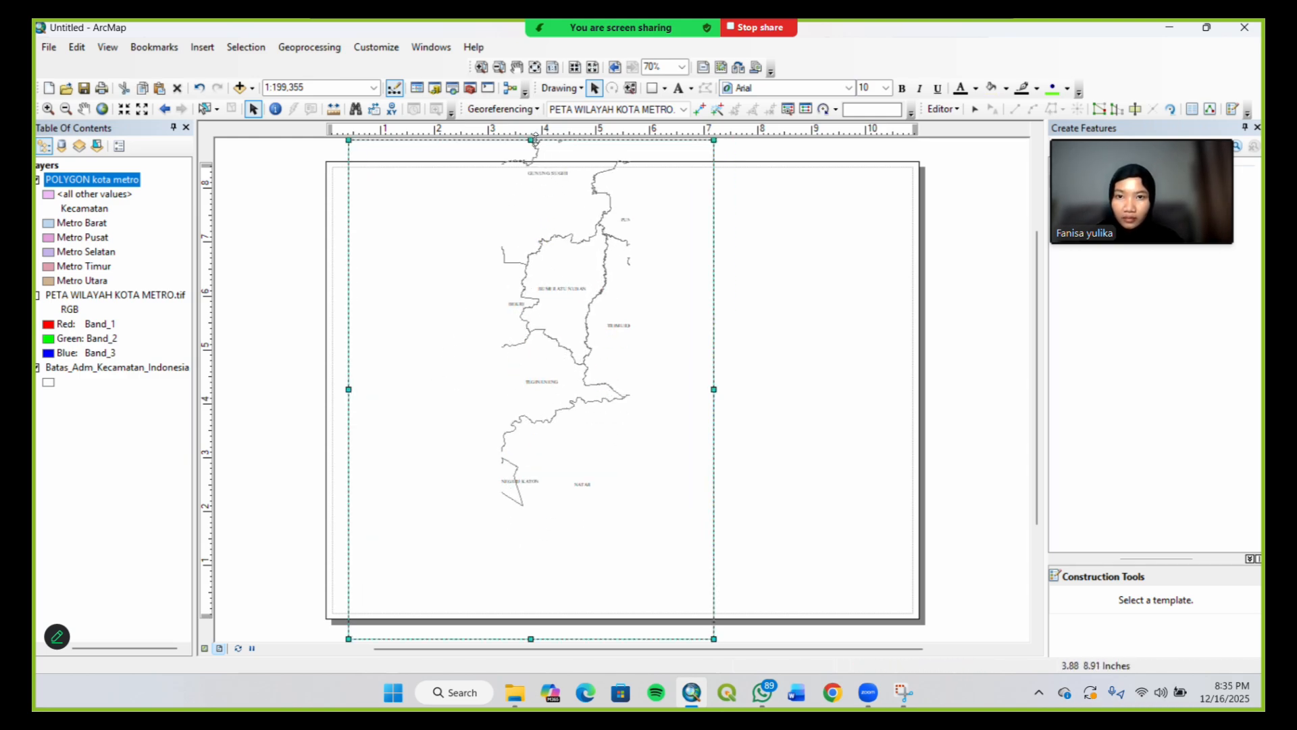
{"action": "left_click_drag", "start_coordinate": [531, 139], "coordinate": [530, 180]}
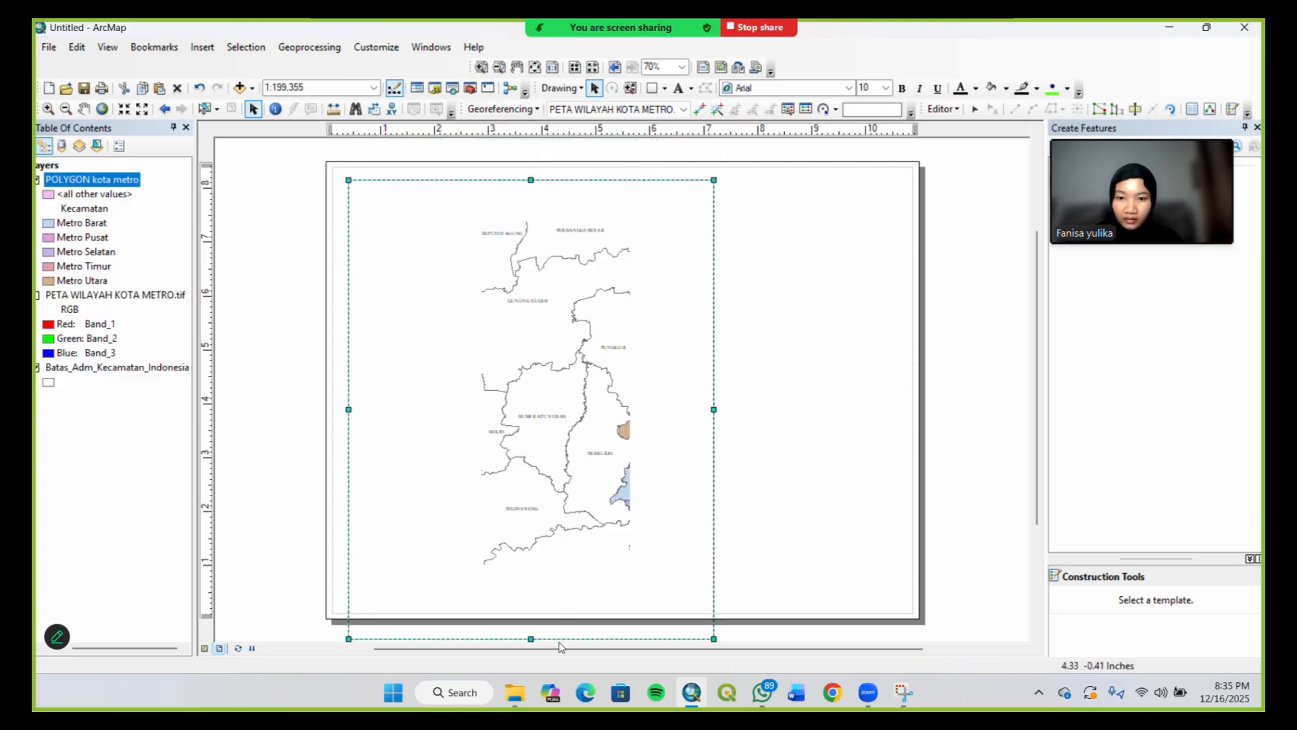
{"action": "left_click_drag", "start_coordinate": [531, 638], "coordinate": [531, 603]}
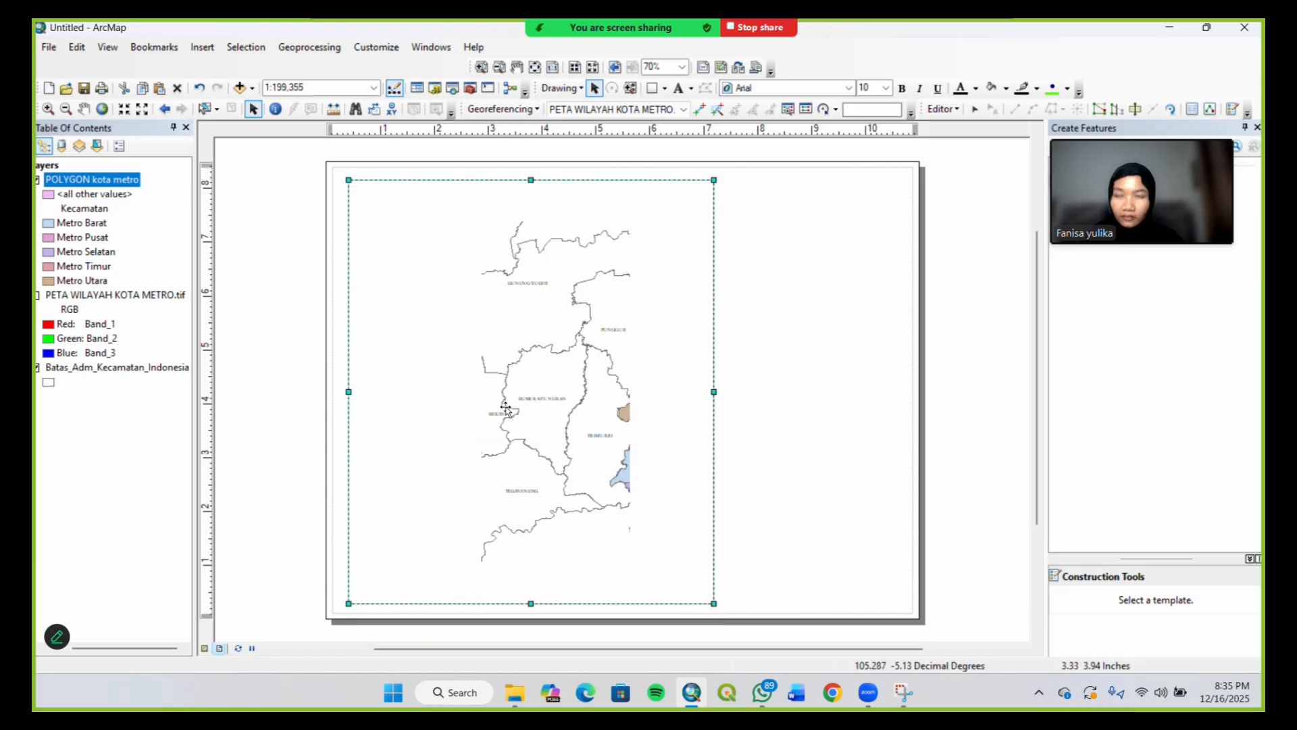
Pan the map to bring the colored Kota Metro districts into the middle of the data frame
{"action": "left_click", "coordinate": [84, 110]}
{"action": "mouse_move", "coordinate": [555, 363]}
{"action": "left_mouse_down"}
{"action": "mouse_move", "coordinate": [519, 363]}
{"action": "mouse_move", "coordinate": [587, 376]}
{"action": "mouse_move", "coordinate": [572, 381]}
{"action": "left_mouse_up"}
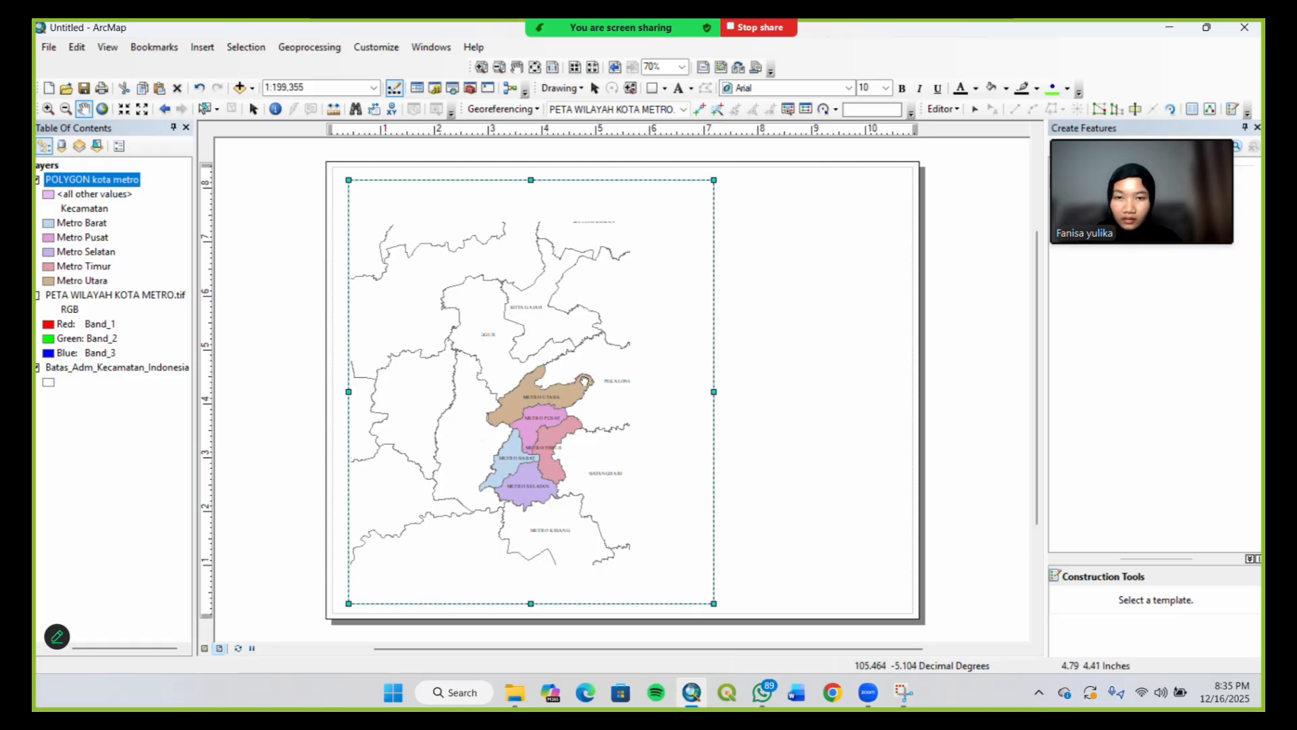
{"action": "left_click_drag", "start_coordinate": [585, 380], "coordinate": [596, 379]}
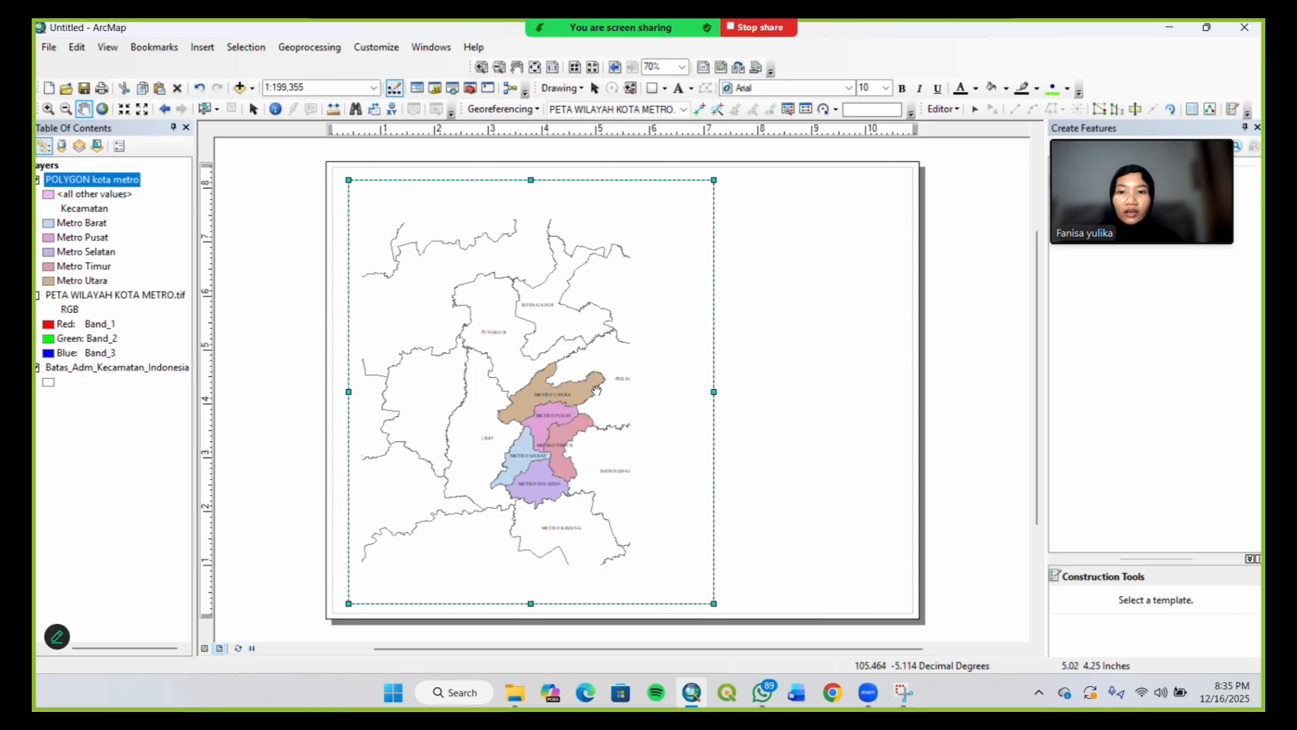
{"action": "left_click_drag", "start_coordinate": [596, 389], "coordinate": [606, 382]}
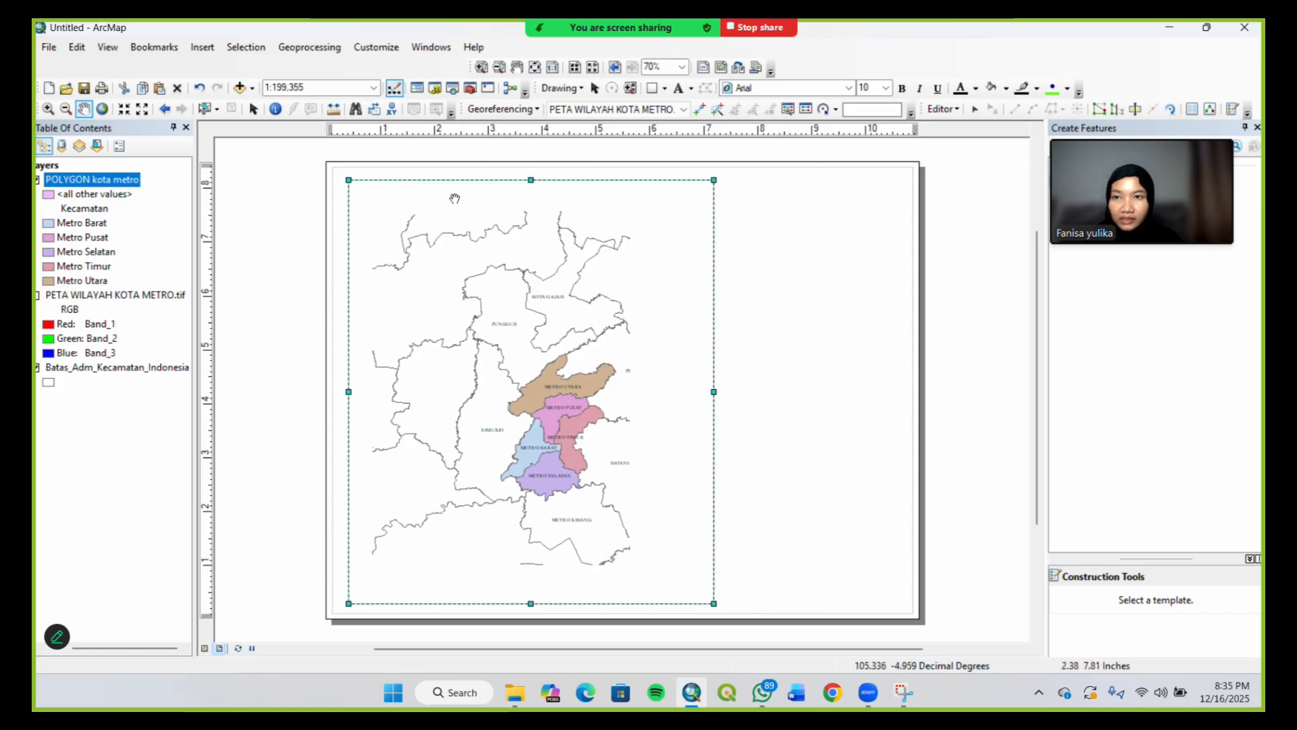
Lower the data frame's top edge slightly and widen the frame a little to the right
{"action": "left_click", "coordinate": [252, 110]}
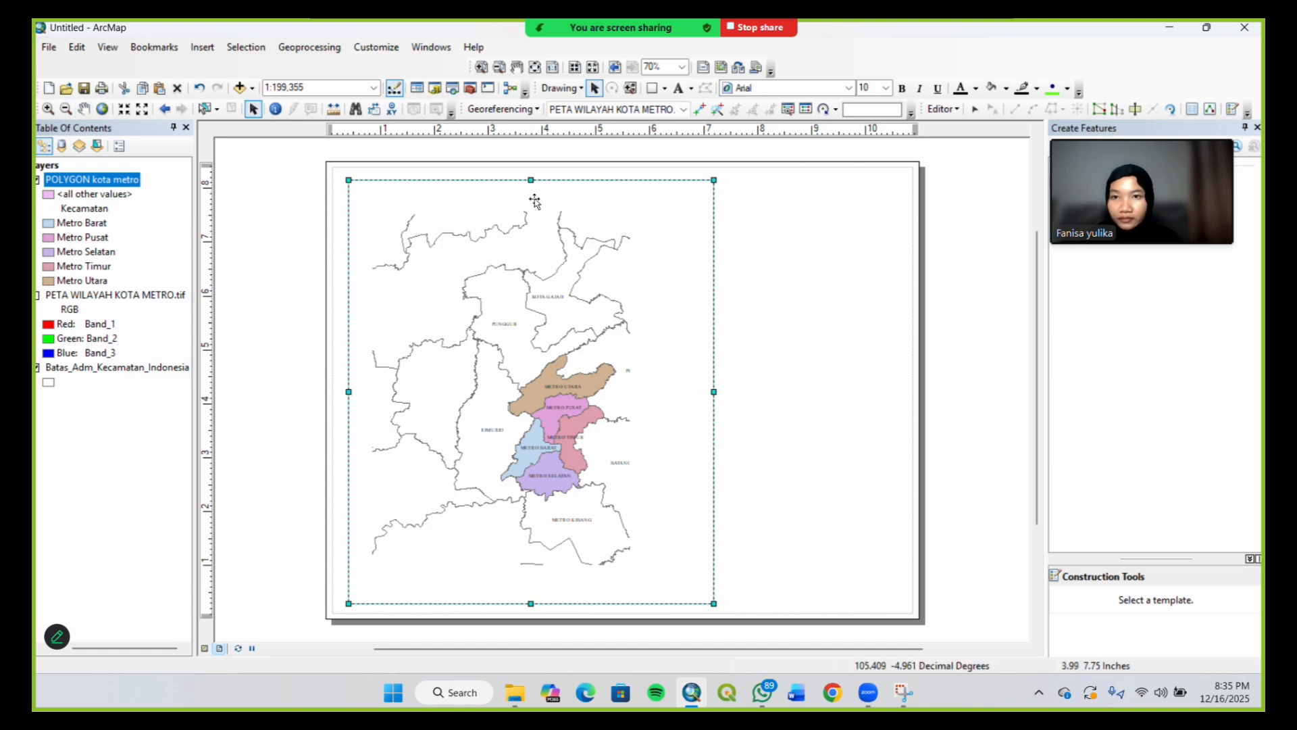
{"action": "left_click_drag", "start_coordinate": [531, 179], "coordinate": [532, 182]}
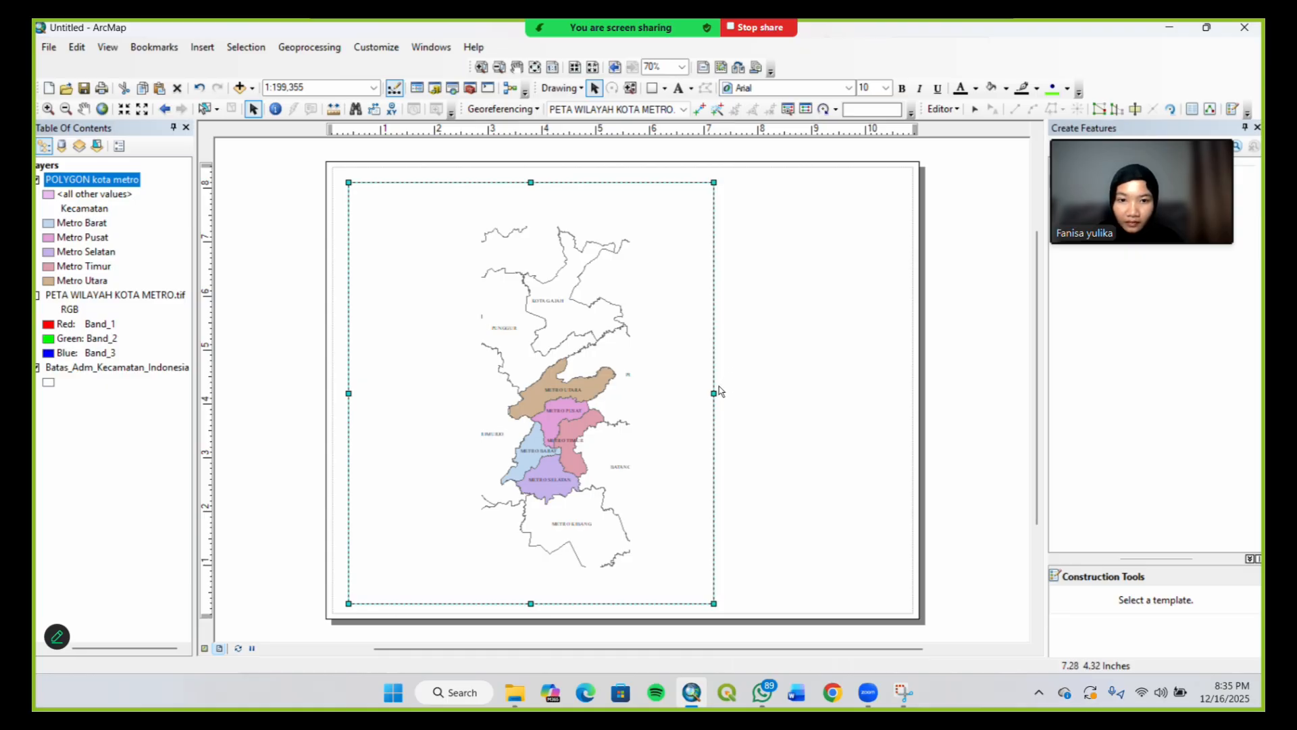
{"action": "left_click_drag", "start_coordinate": [714, 393], "coordinate": [719, 398]}
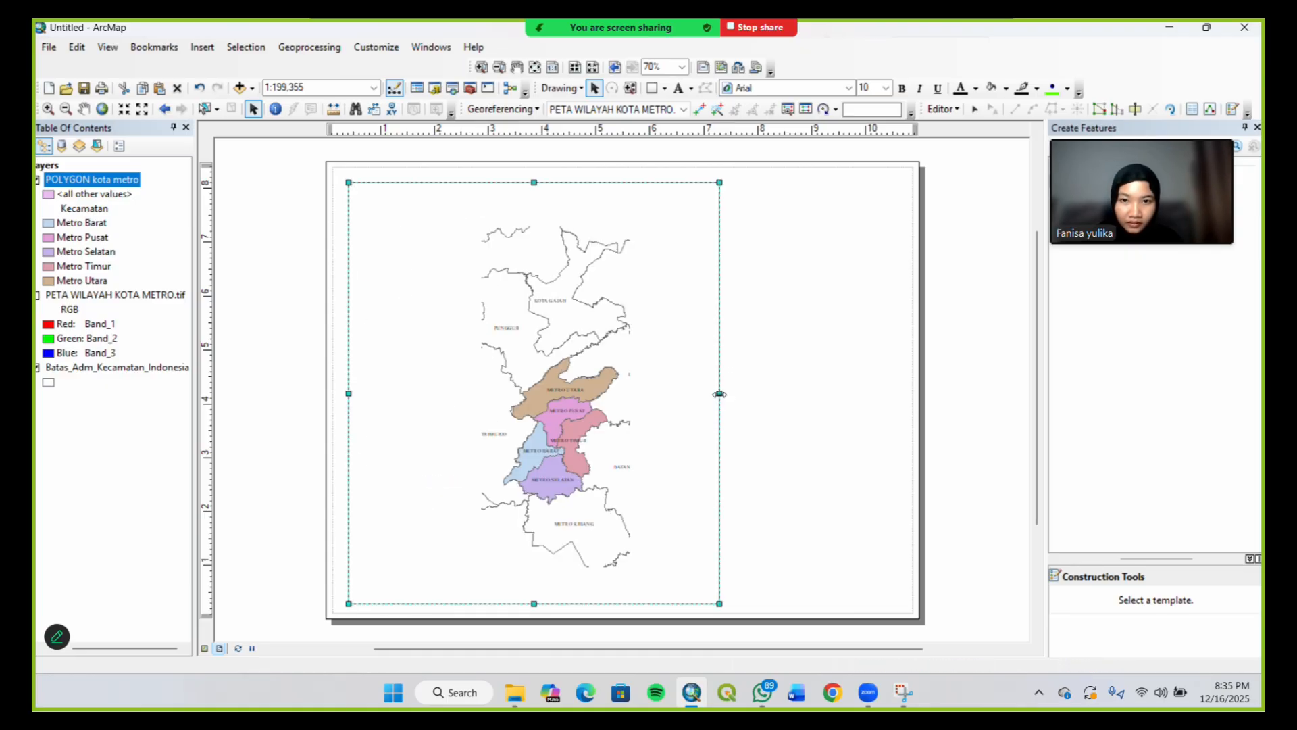
Zoom the layout map to the POLYGON kota metro layer and pan its districts into the data frame
{"action": "right_click", "coordinate": [557, 409]}
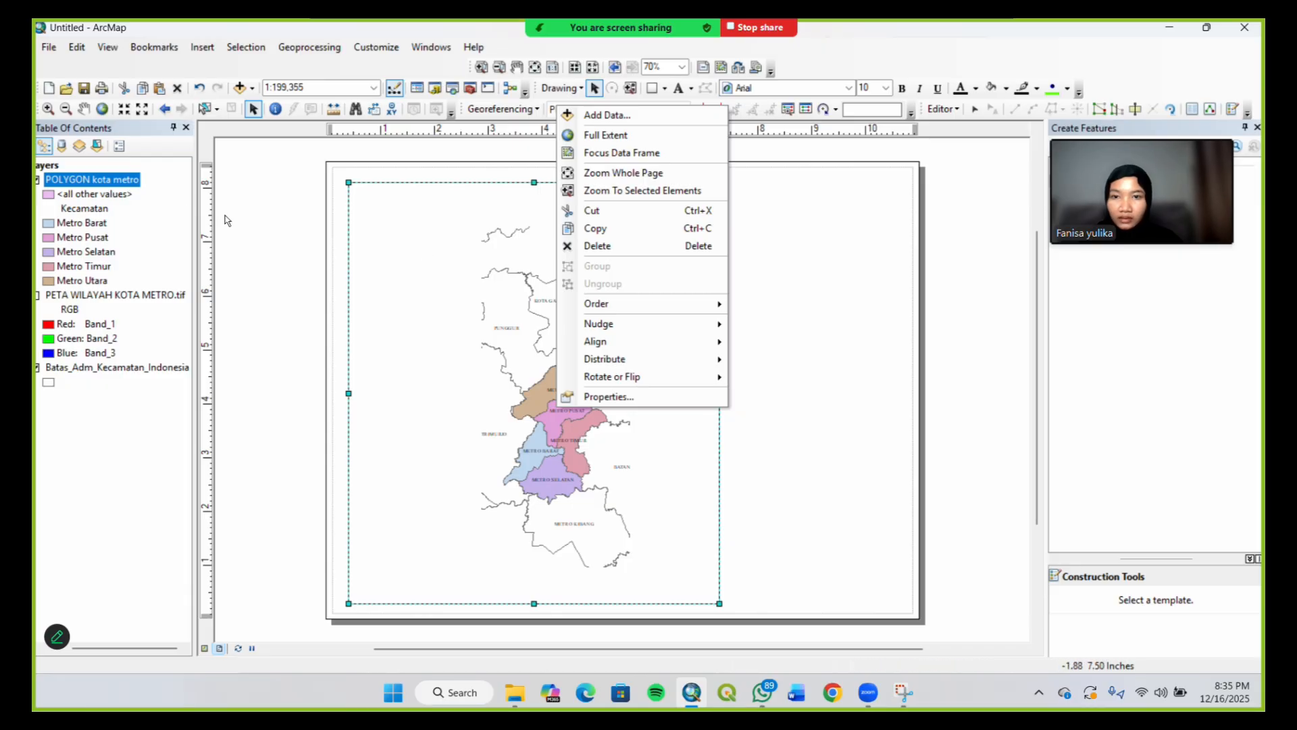
{"action": "right_click", "coordinate": [122, 182]}
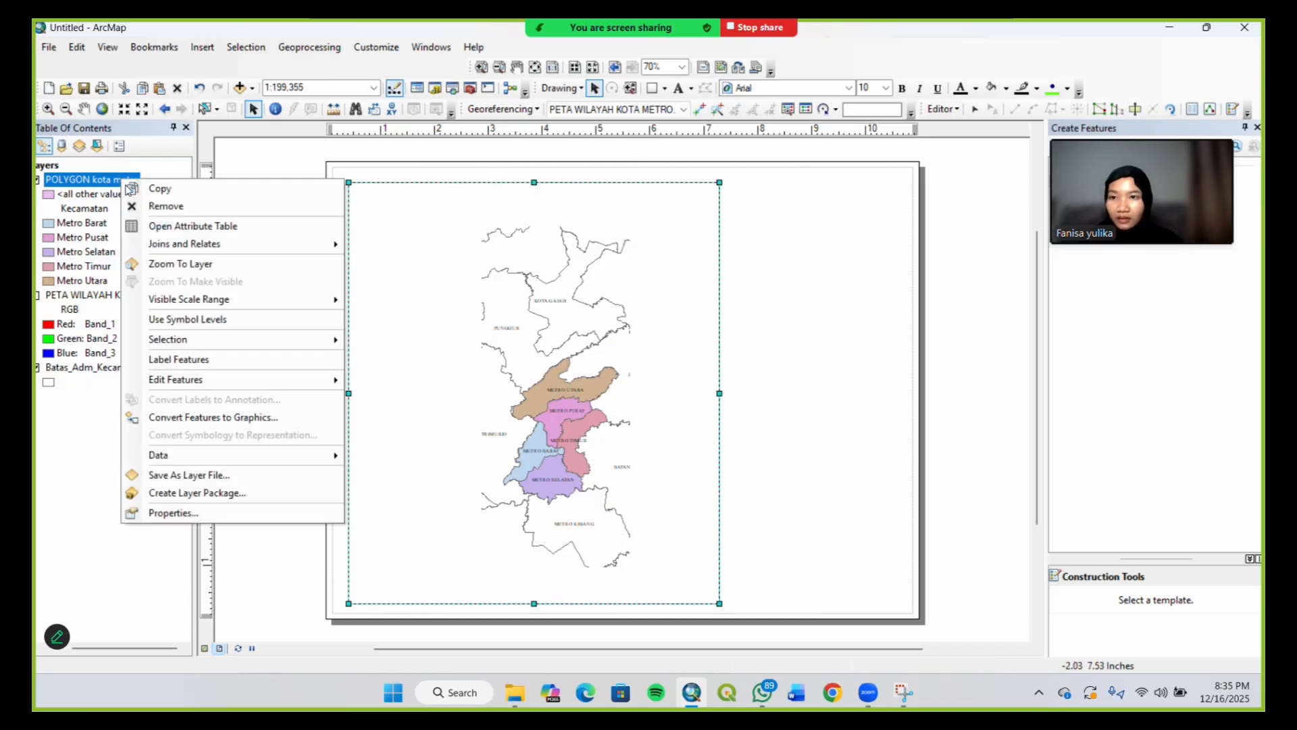
{"action": "left_click", "coordinate": [196, 264]}
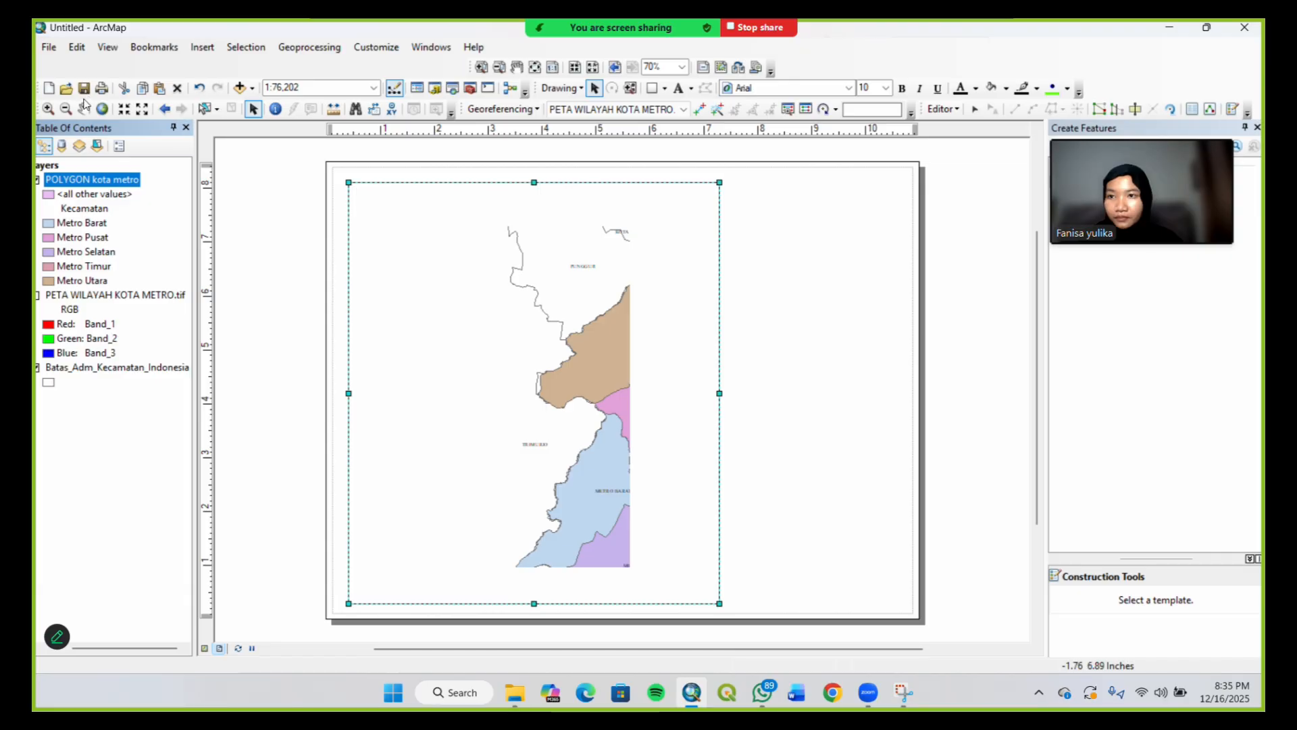
{"action": "left_click", "coordinate": [84, 109]}
{"action": "left_click_drag", "start_coordinate": [525, 406], "coordinate": [445, 394]}
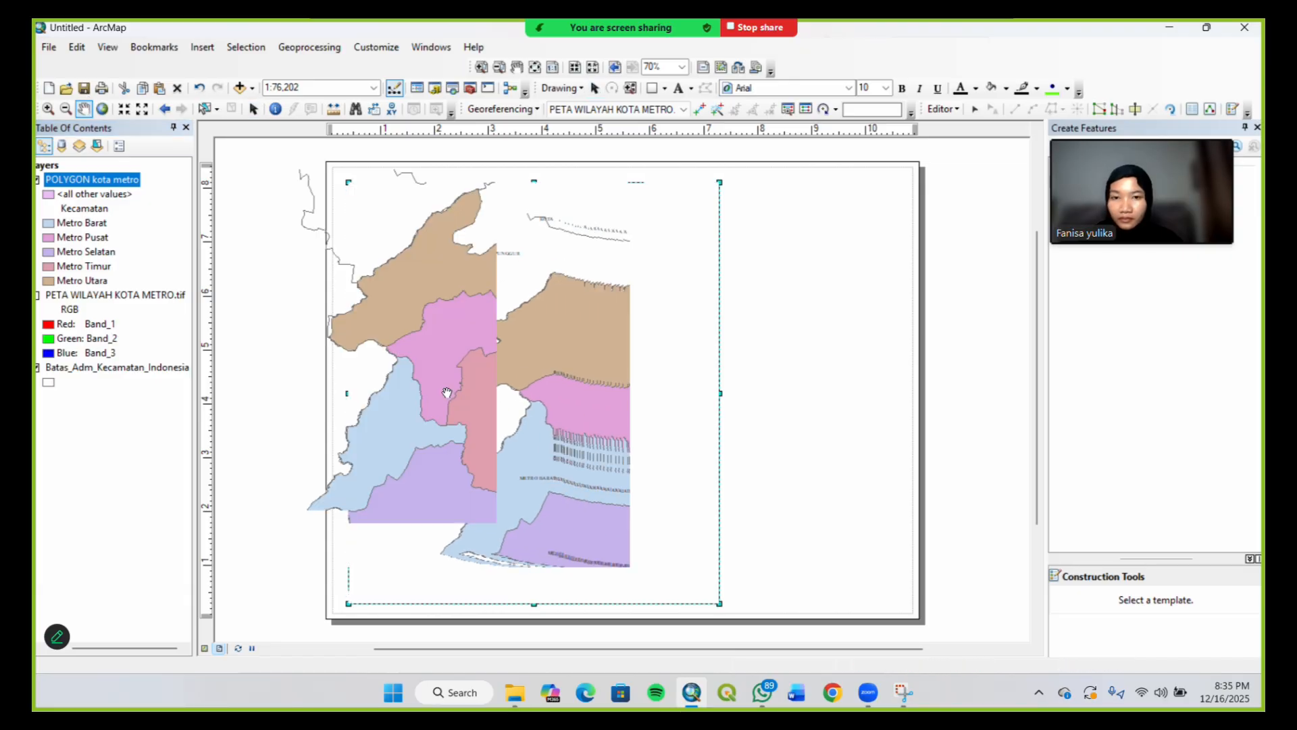
{"action": "mouse_move", "coordinate": [528, 405]}
{"action": "left_mouse_down"}
{"action": "mouse_move", "coordinate": [486, 422]}
{"action": "mouse_move", "coordinate": [452, 411]}
{"action": "mouse_move", "coordinate": [537, 411]}
{"action": "left_mouse_up"}
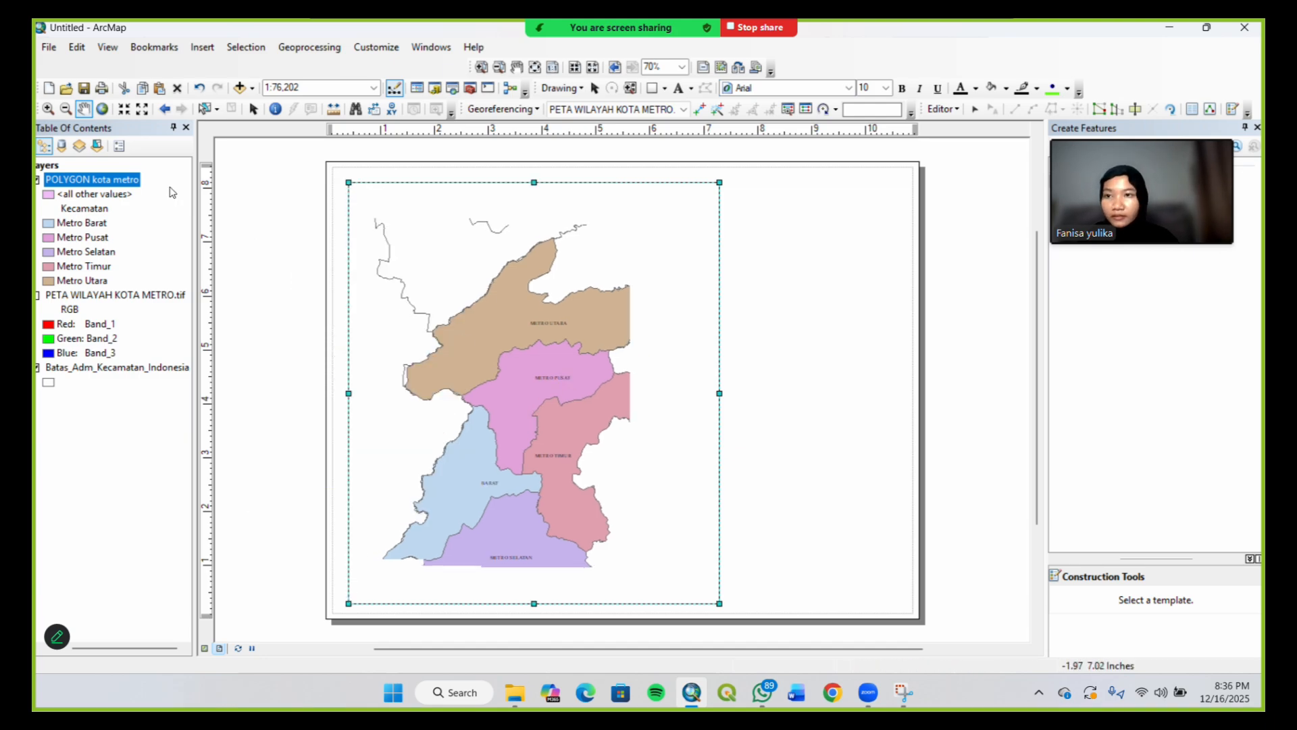
Zoom the map out to a scale of 1:100,000 and center the Kota Metro districts in the data frame
{"action": "left_click", "coordinate": [65, 109]}
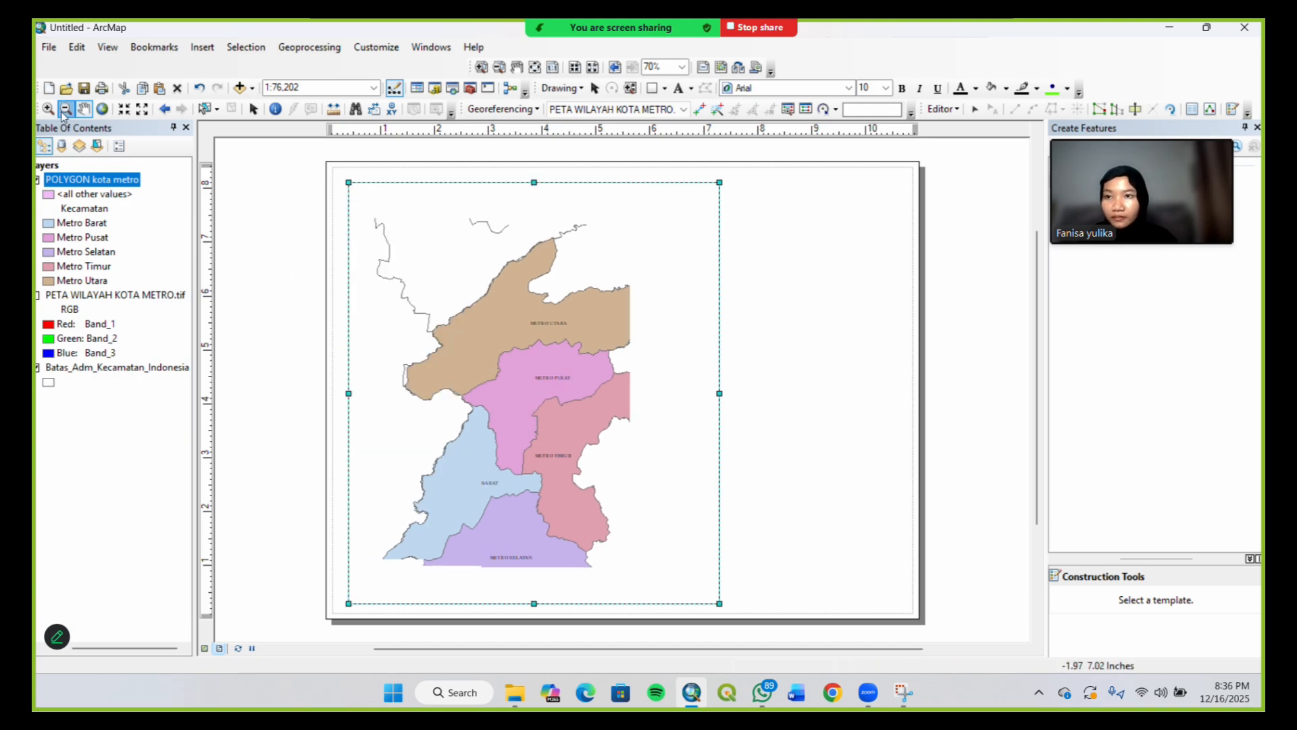
{"action": "left_click", "coordinate": [555, 335]}
{"action": "left_click", "coordinate": [560, 408]}
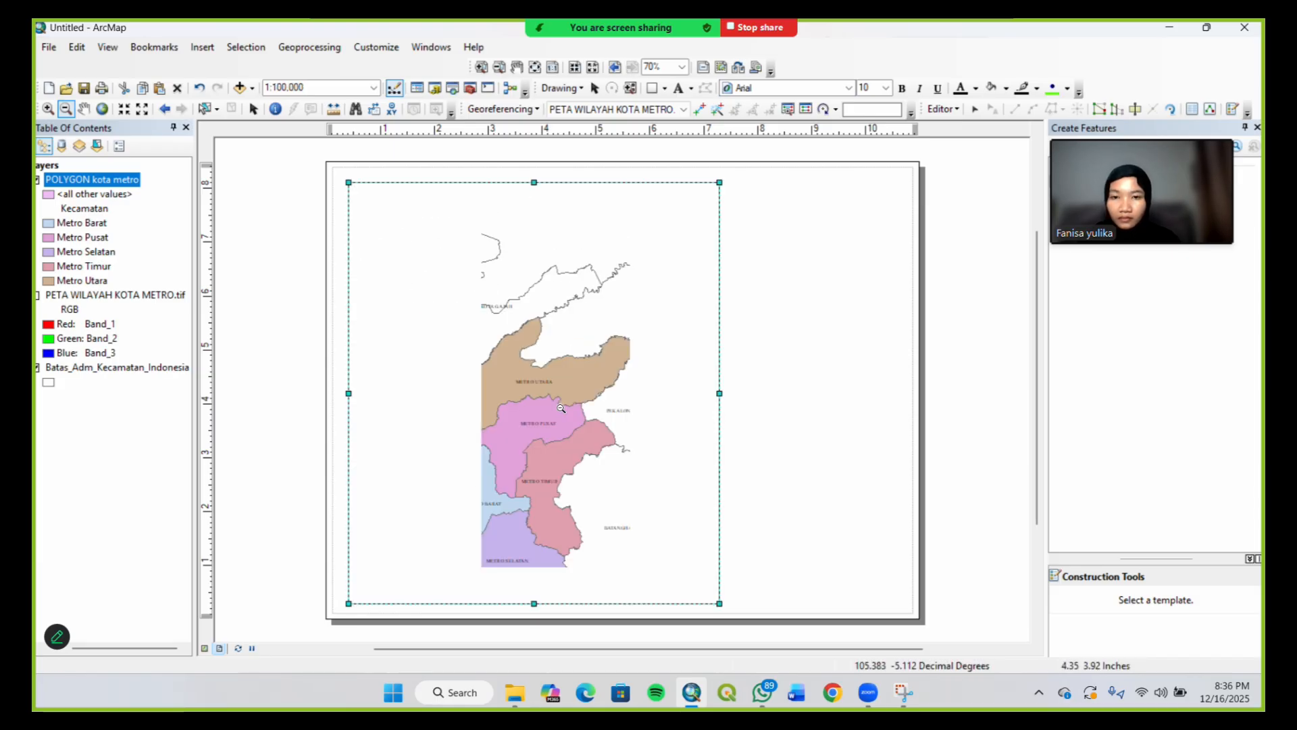
{"action": "left_click", "coordinate": [83, 110]}
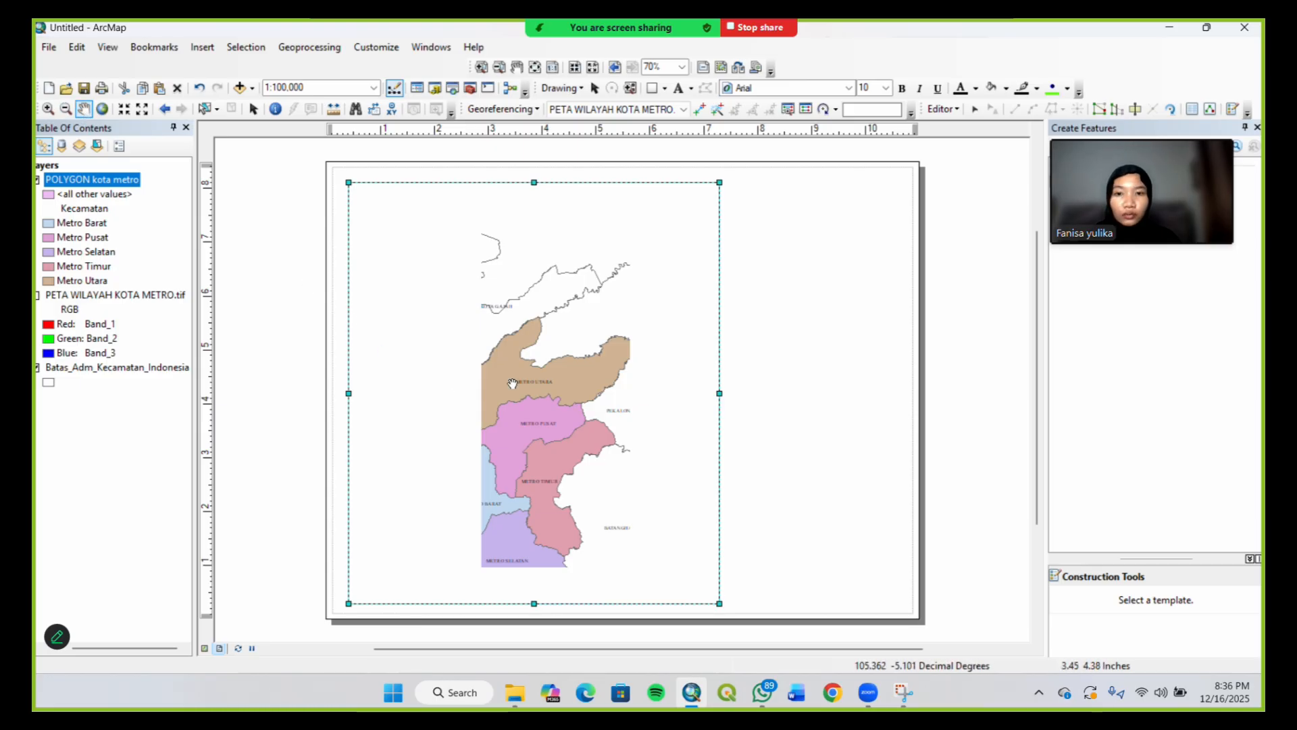
{"action": "left_click_drag", "start_coordinate": [512, 383], "coordinate": [555, 378]}
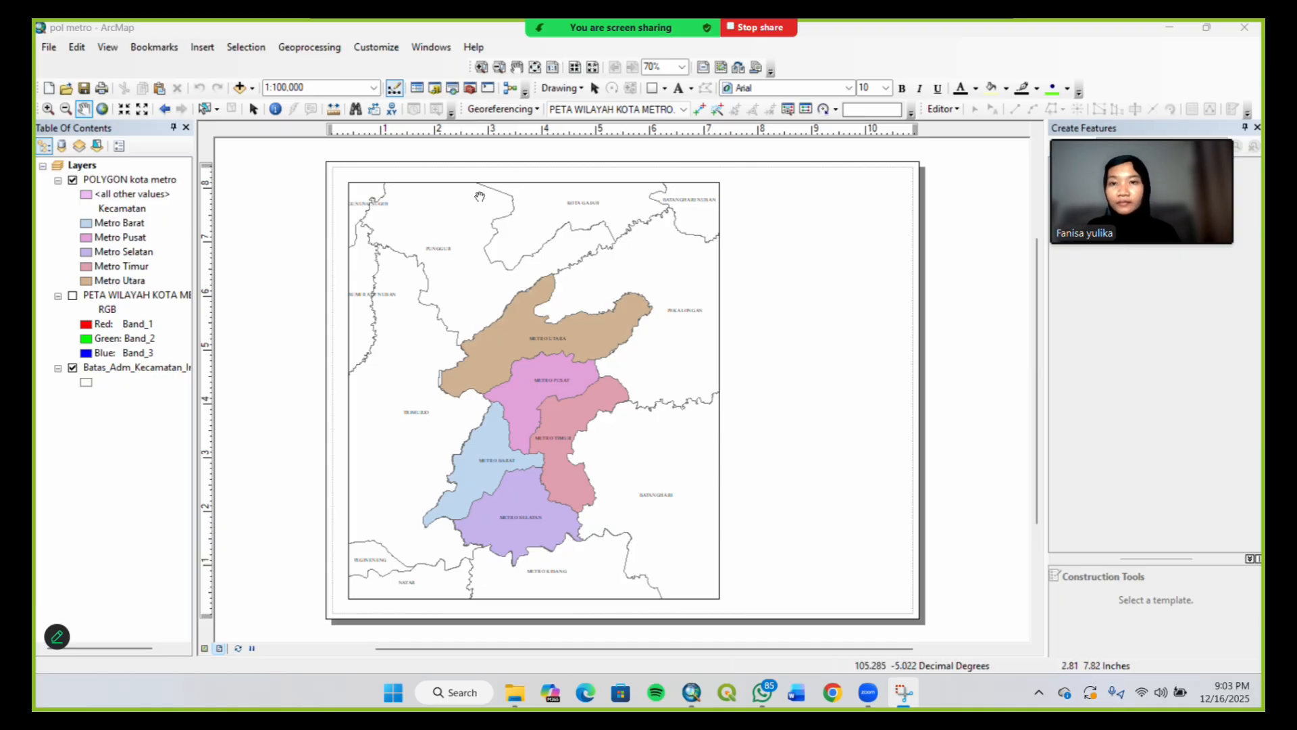
{"action": "mouse_move", "coordinate": [522, 316]}
{"action": "left_mouse_down"}
{"action": "mouse_move", "coordinate": [520, 288]}
{"action": "mouse_move", "coordinate": [528, 302]}
{"action": "left_mouse_up"}
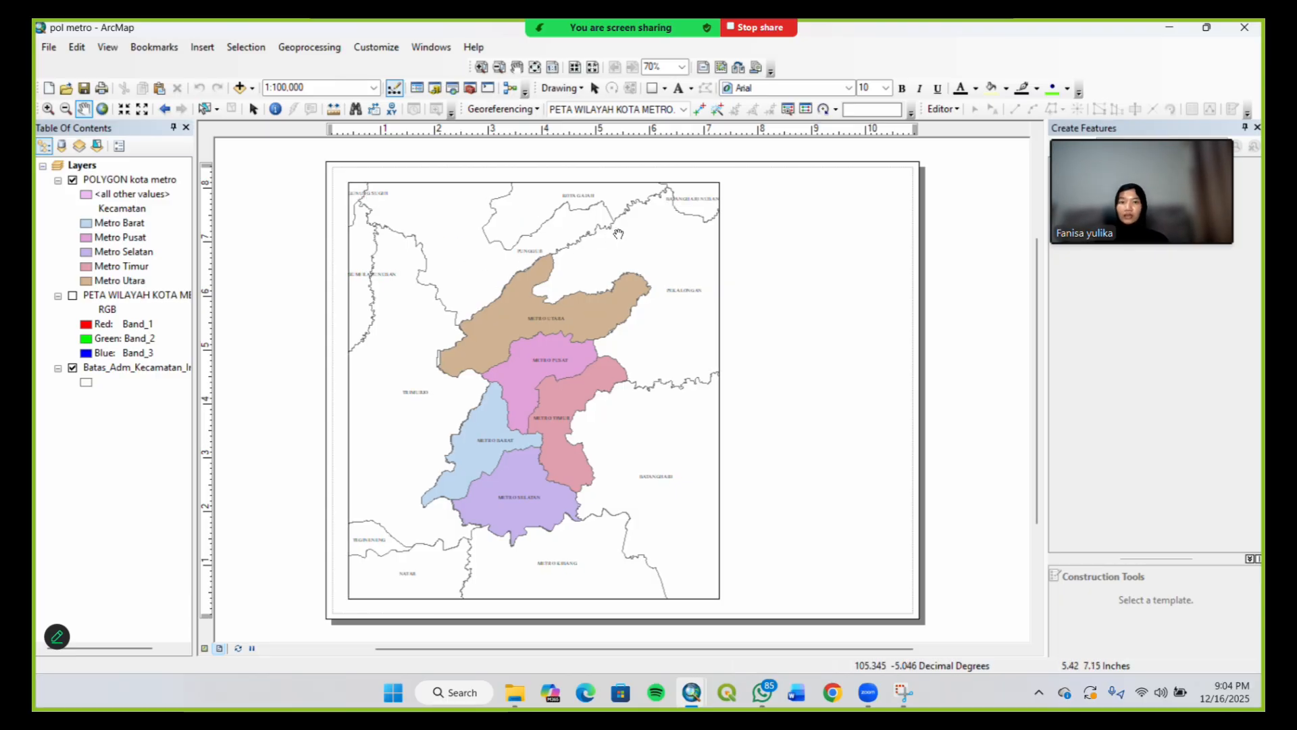
Draw a tall rectangle in the empty page area right of the data frame and align its top edge with the frame
{"action": "left_click", "coordinate": [654, 88]}
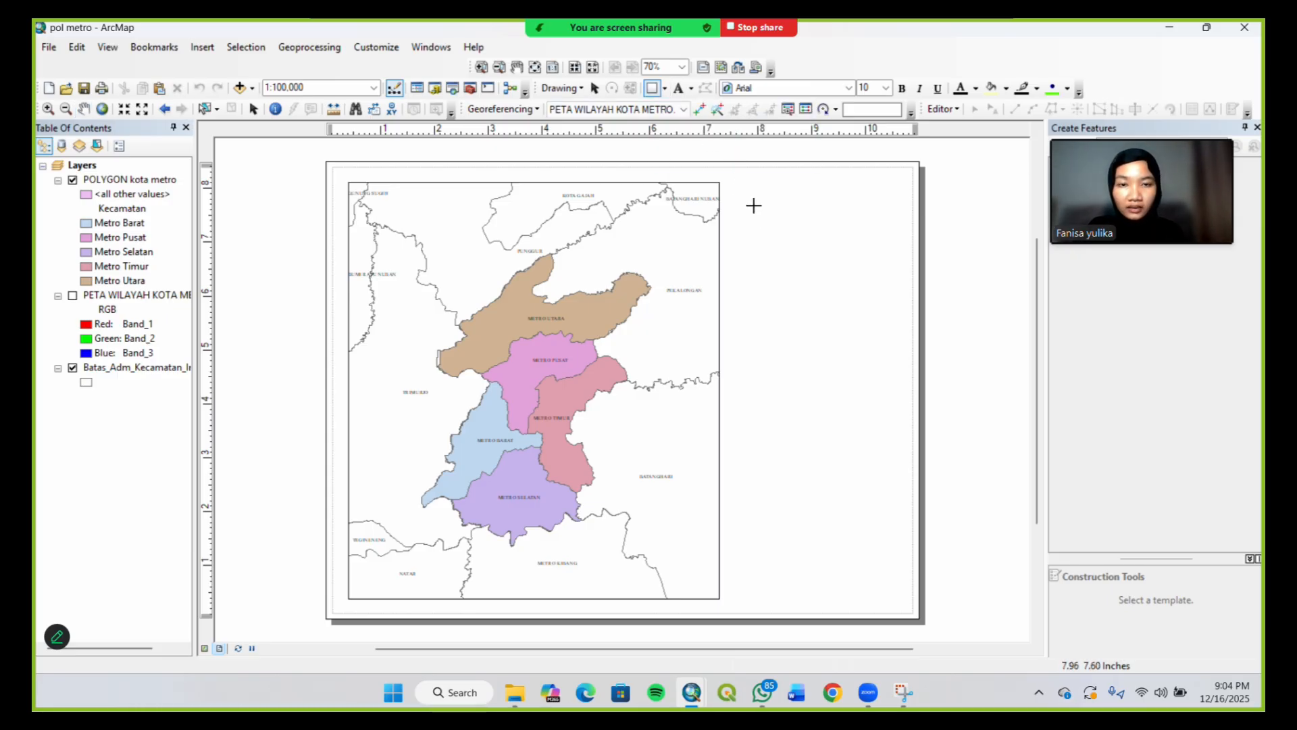
{"action": "mouse_move", "coordinate": [730, 183]}
{"action": "left_mouse_down"}
{"action": "mouse_move", "coordinate": [808, 234]}
{"action": "mouse_move", "coordinate": [886, 356]}
{"action": "mouse_move", "coordinate": [906, 473]}
{"action": "mouse_move", "coordinate": [904, 616]}
{"action": "mouse_move", "coordinate": [899, 598]}
{"action": "left_mouse_up"}
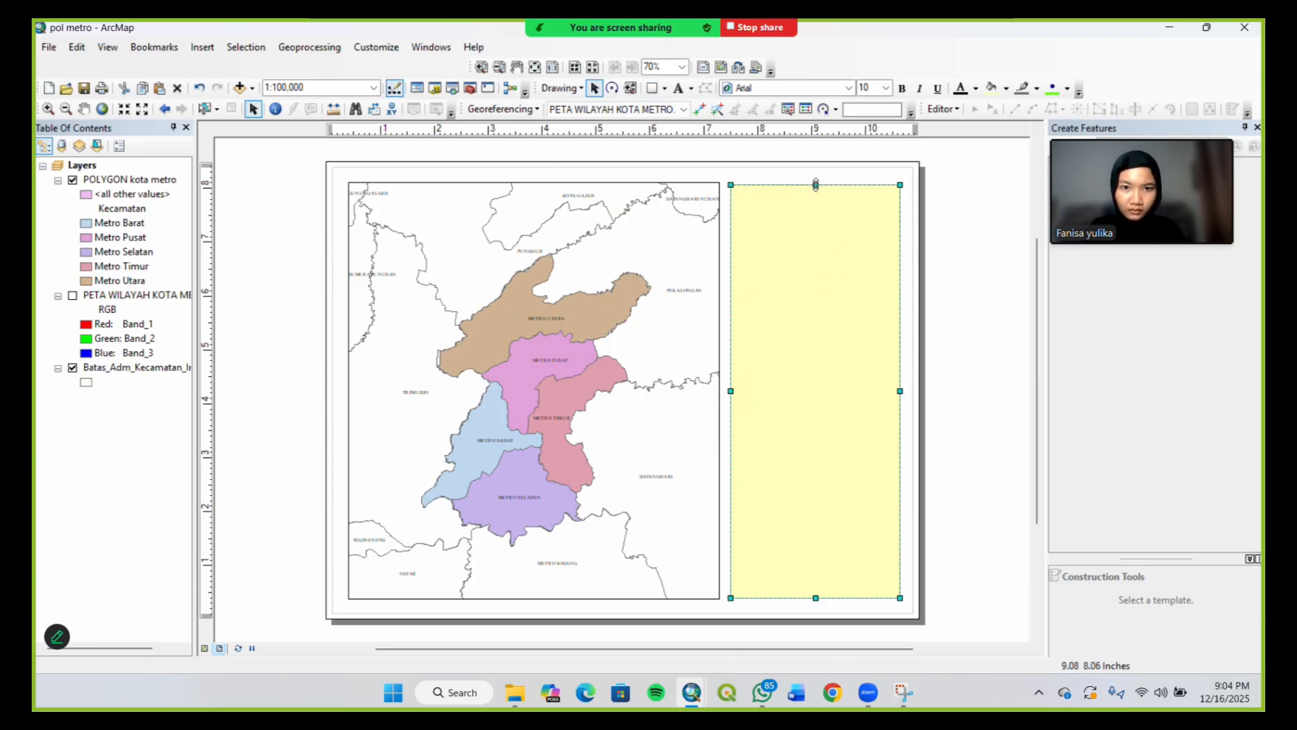
{"action": "left_click_drag", "start_coordinate": [815, 185], "coordinate": [815, 183]}
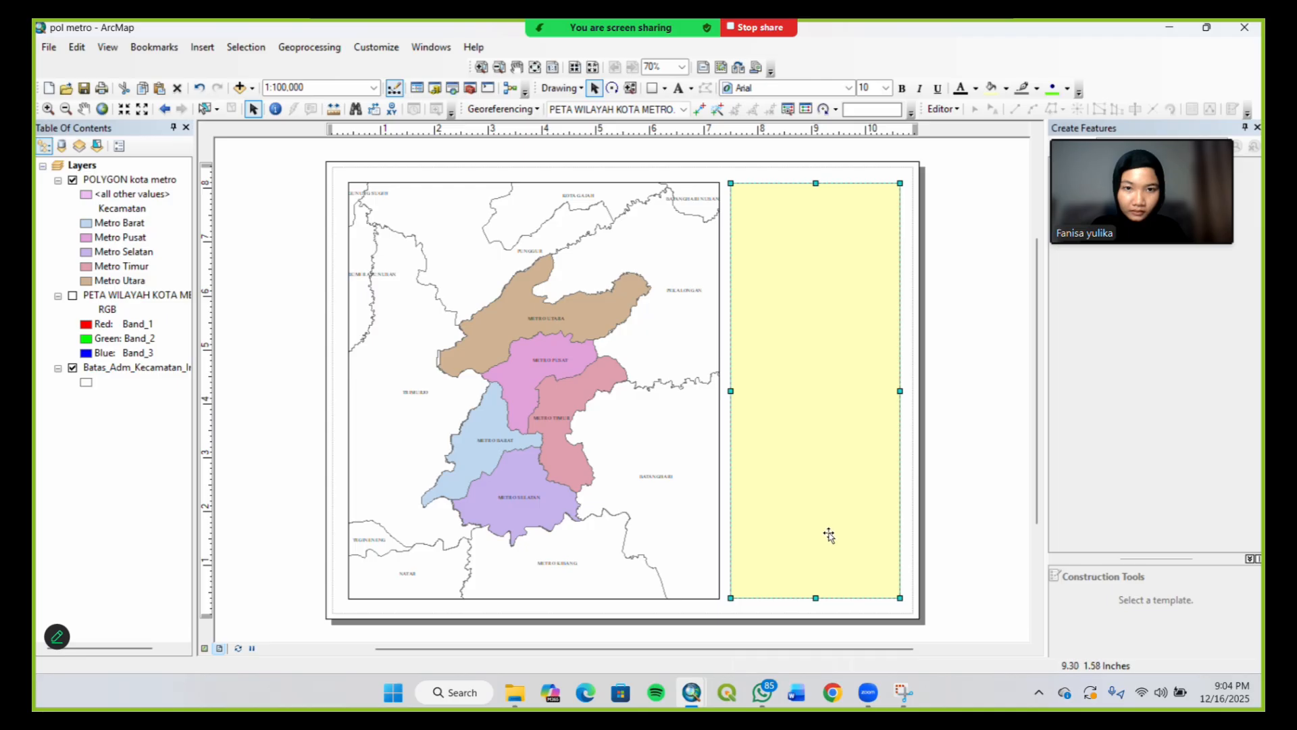
Remove the yellow fill from the side panel rectangle by setting its fill to no color
{"action": "right_click", "coordinate": [794, 458]}
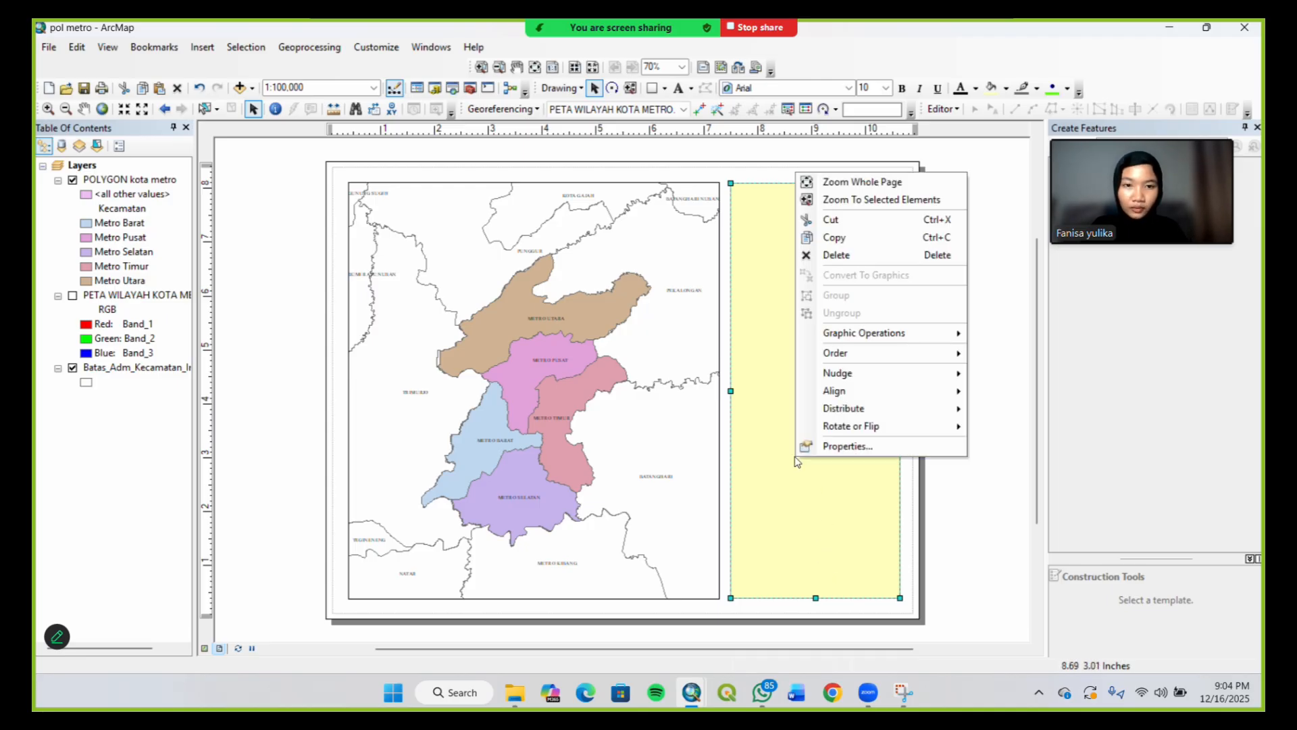
{"action": "left_click", "coordinate": [855, 446]}
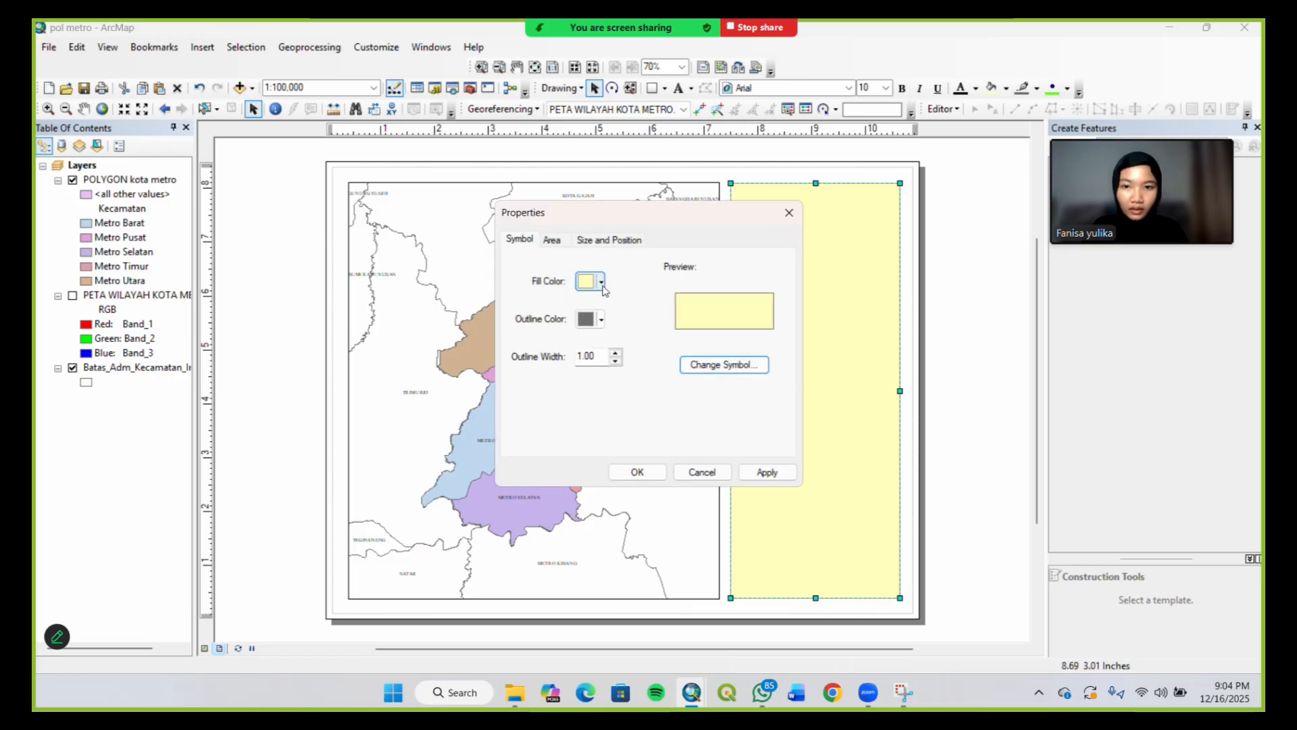
{"action": "left_click", "coordinate": [586, 281]}
{"action": "left_click", "coordinate": [627, 305]}
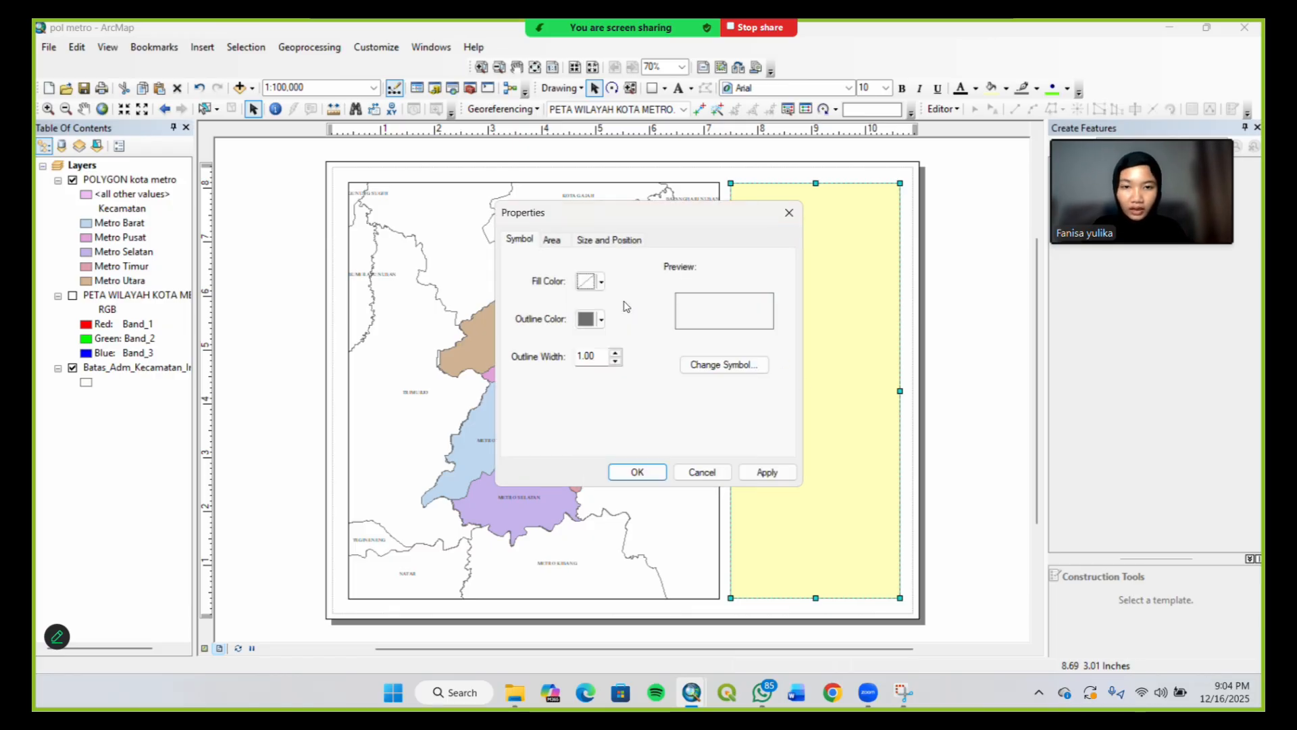
{"action": "left_click", "coordinate": [638, 472]}
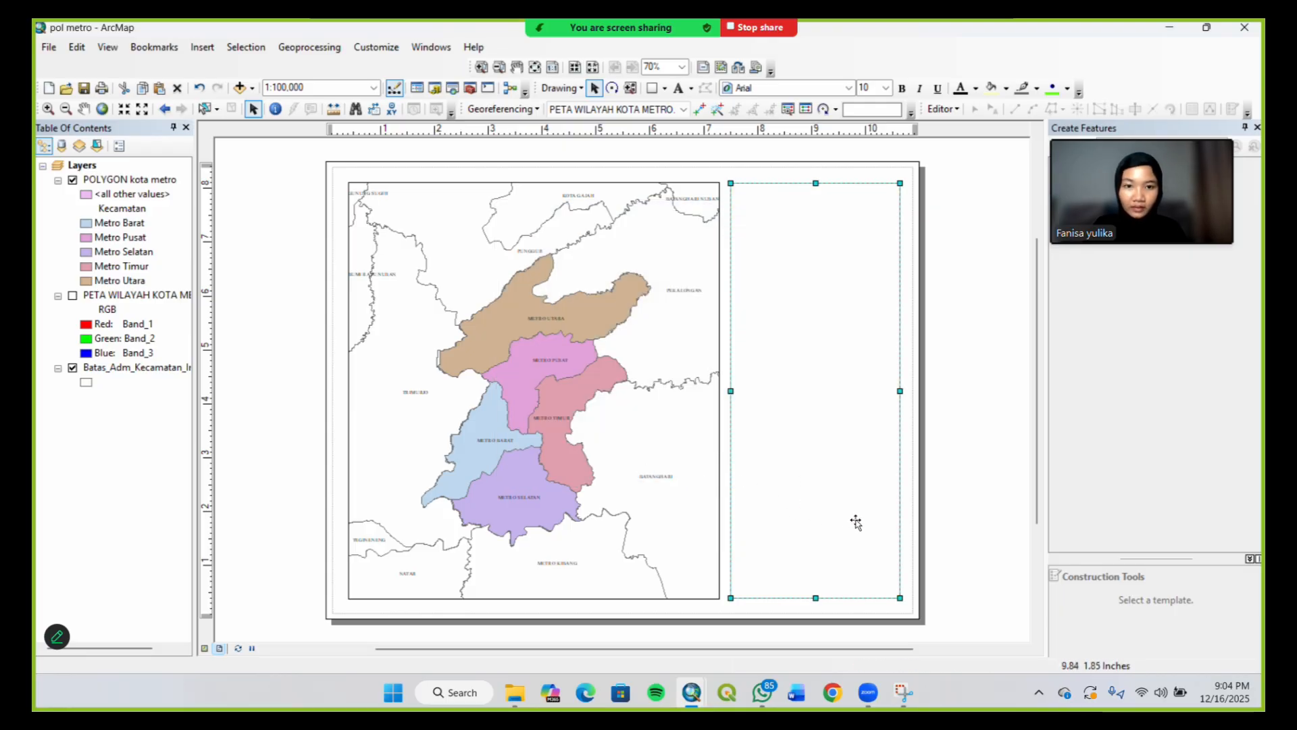
{"action": "left_click", "coordinate": [945, 484]}
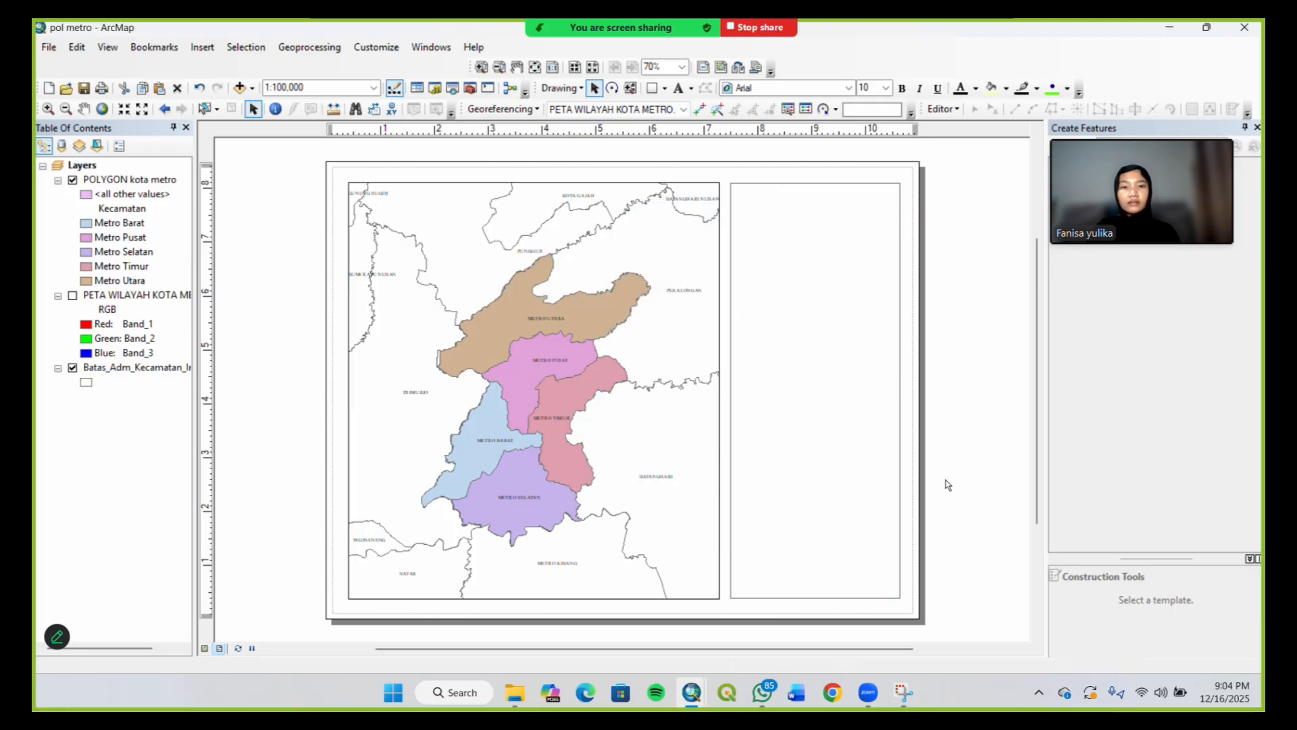
Give the side panel rectangle a darker, more prominent outline that matches the map frame's border
{"action": "right_click", "coordinate": [838, 403]}
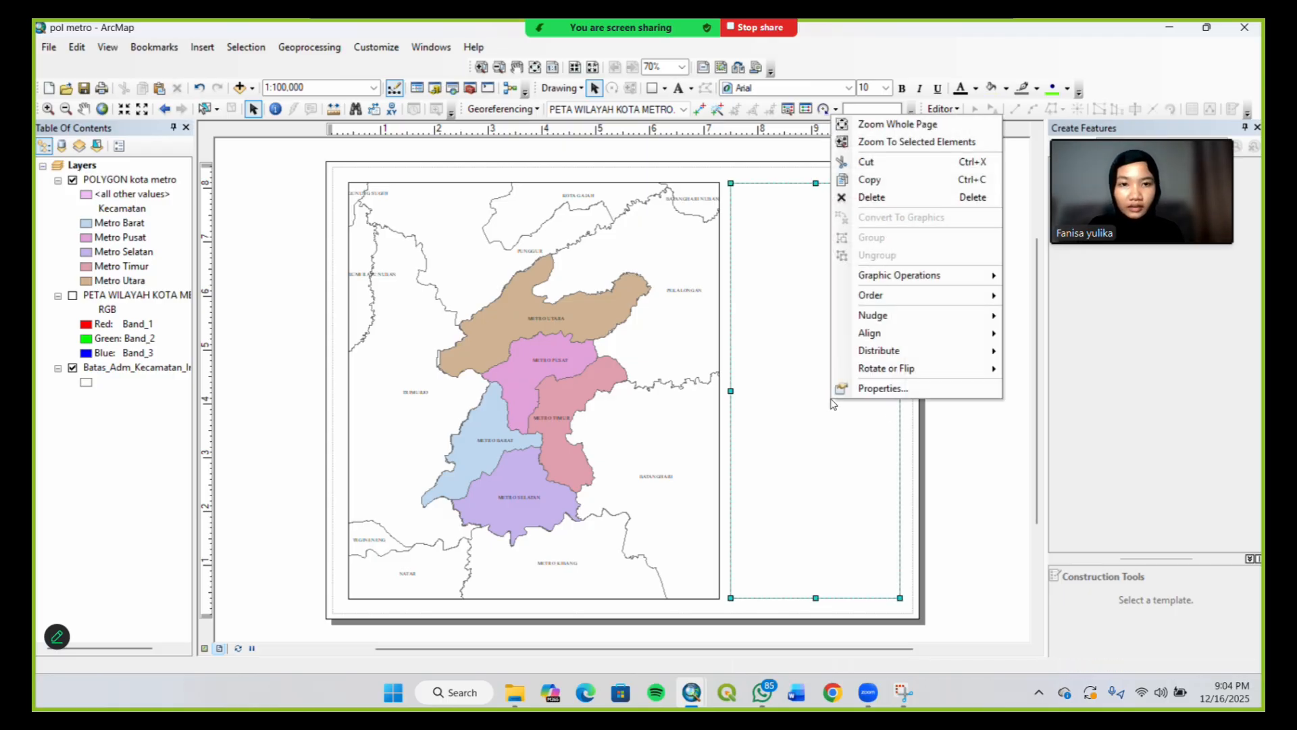
{"action": "left_click", "coordinate": [873, 390]}
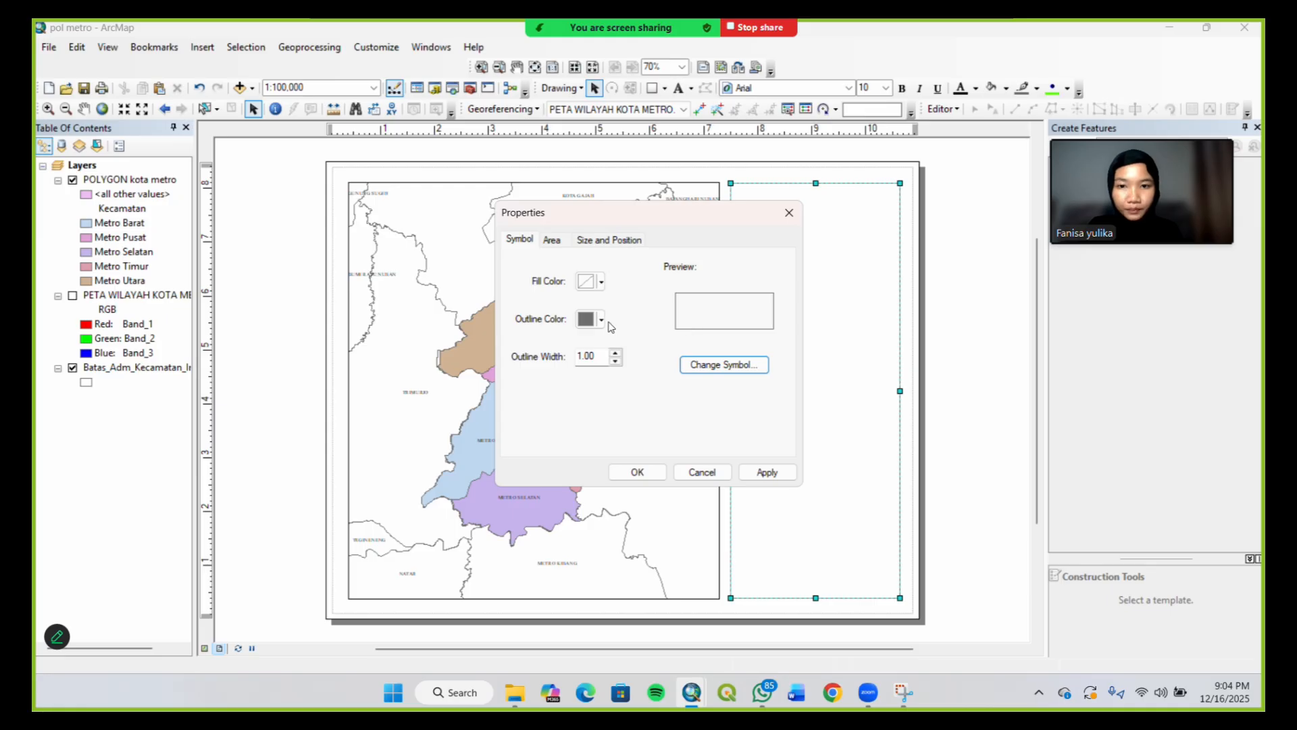
{"action": "left_click", "coordinate": [616, 358]}
{"action": "left_click", "coordinate": [651, 472]}
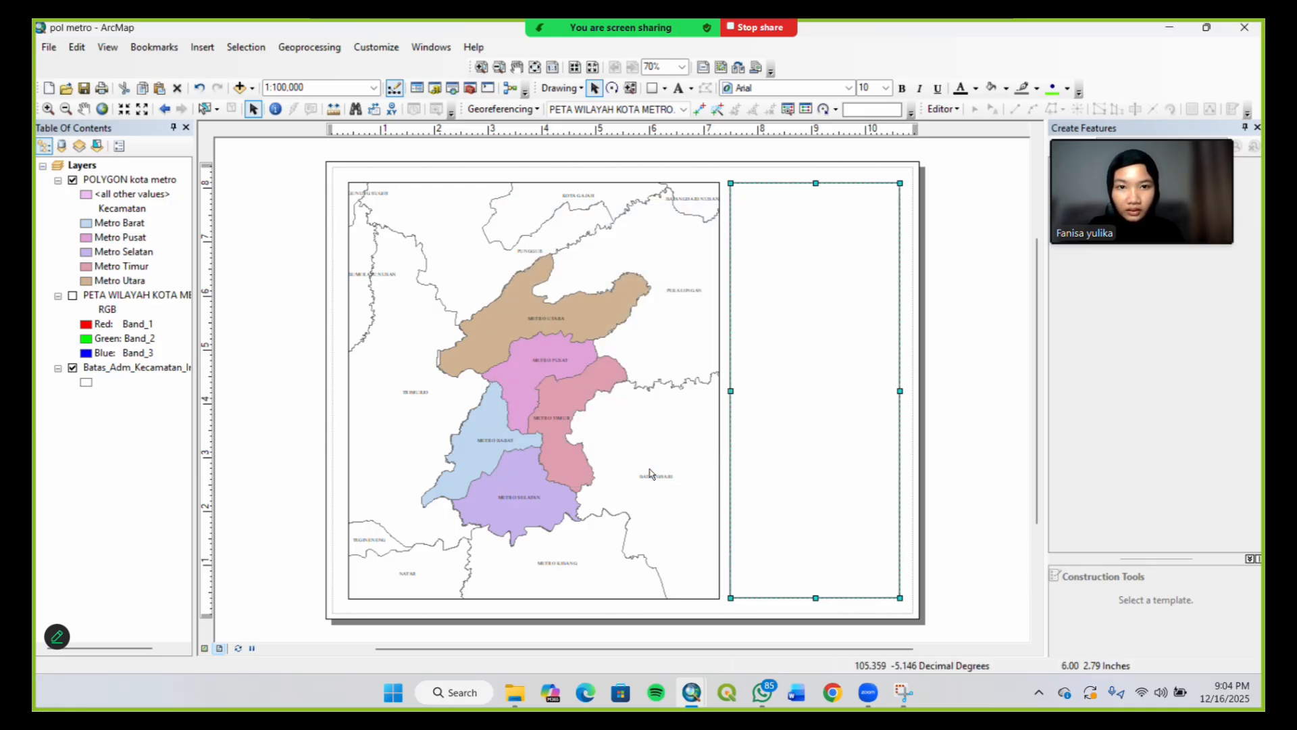
{"action": "left_click", "coordinate": [982, 443]}
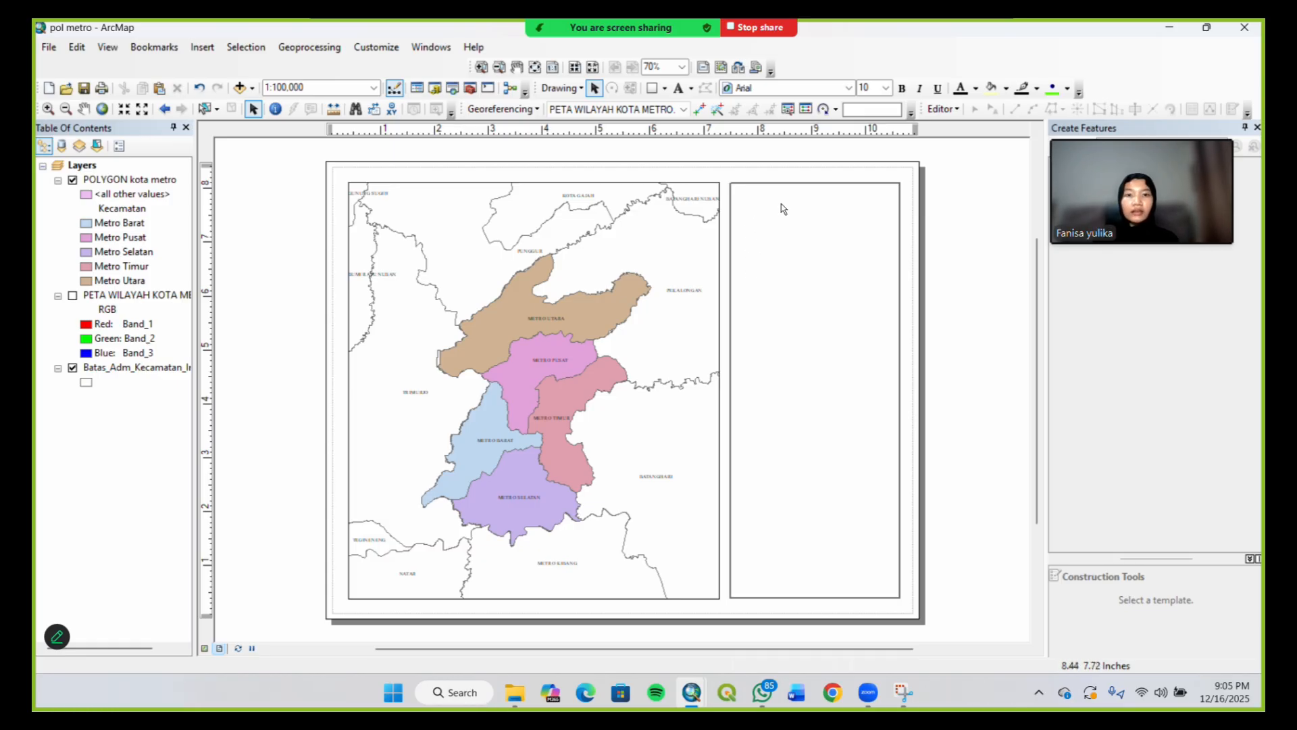
Add a text element near the top of the side panel and replace its placeholder with "PETA ADMINISTRASI"
{"action": "left_click", "coordinate": [680, 90]}
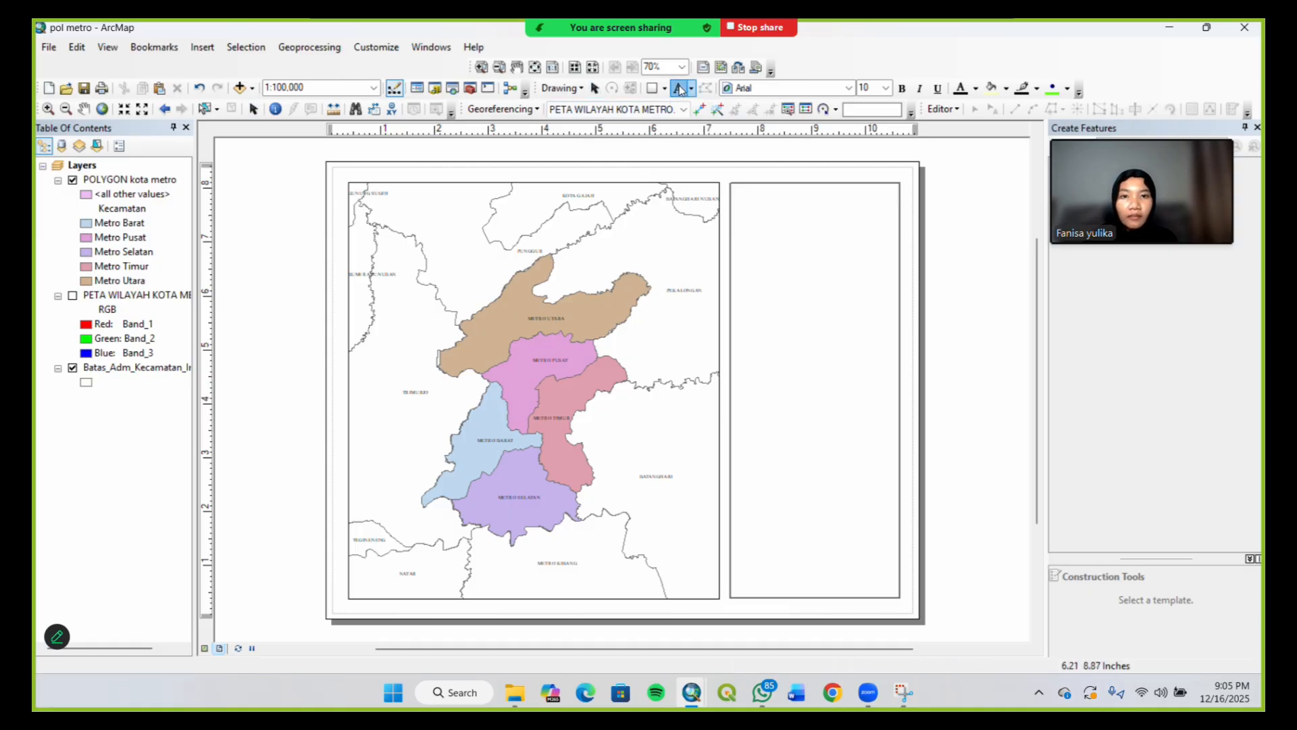
{"action": "left_click", "coordinate": [754, 212]}
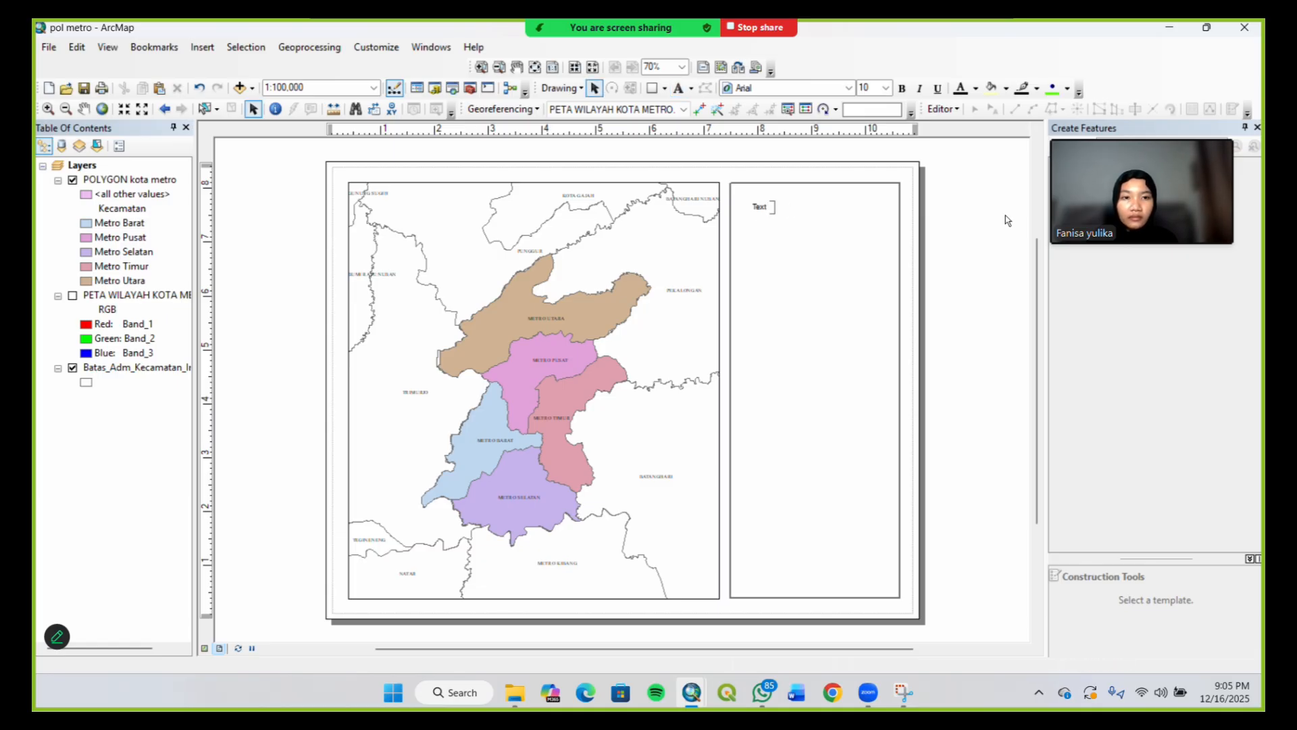
{"action": "double_click", "coordinate": [762, 206]}
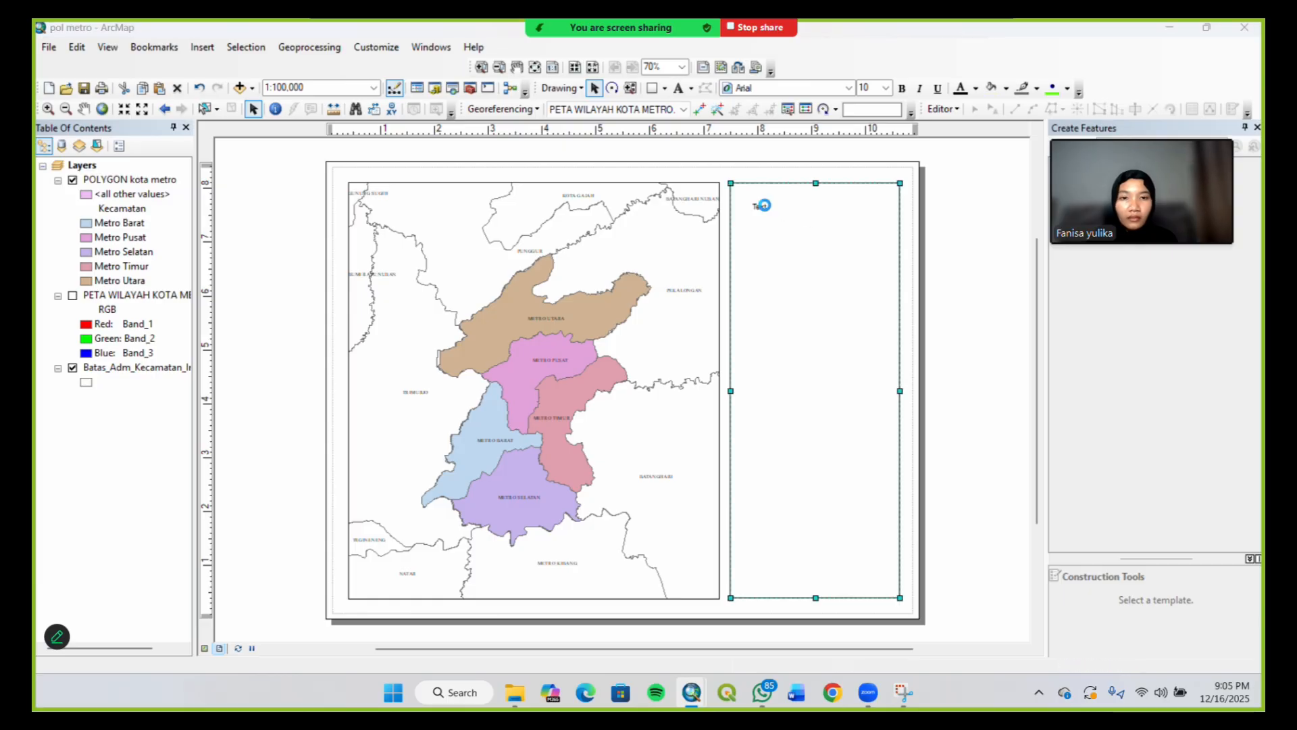
{"action": "left_click", "coordinate": [561, 271]}
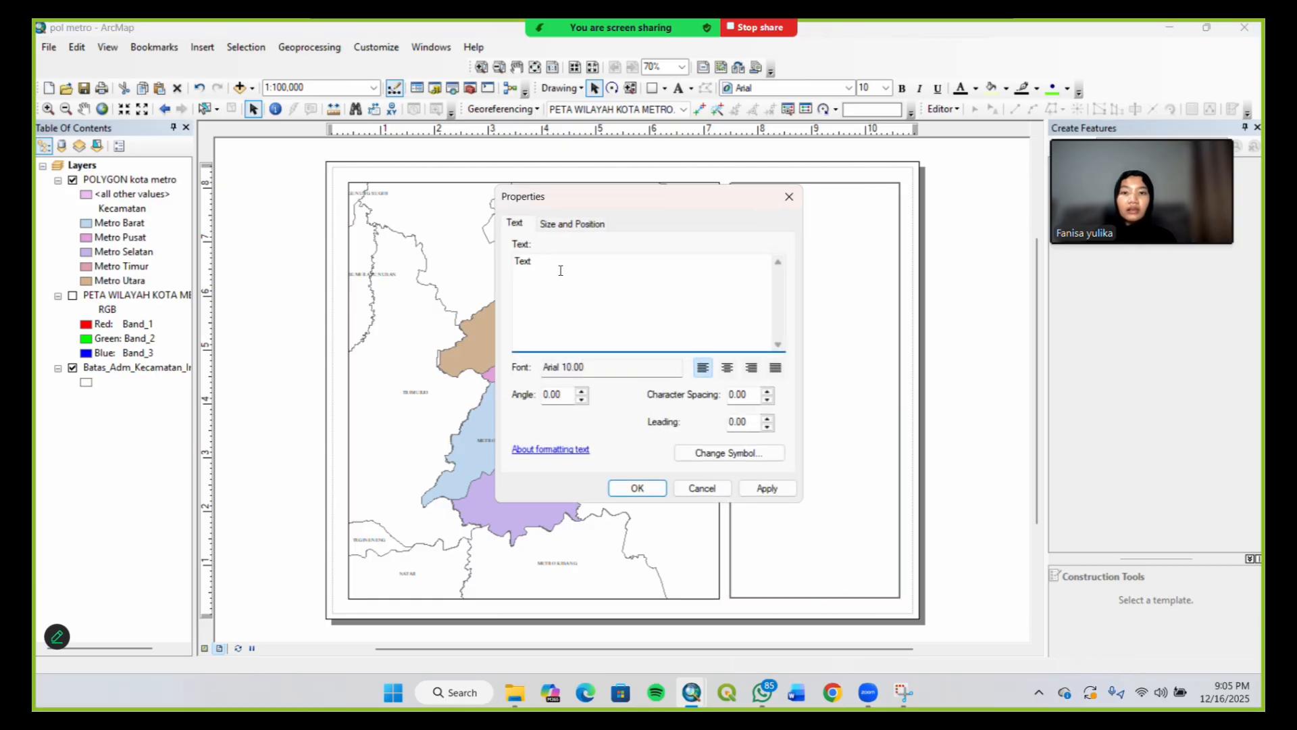
{"action": "key", "text": "BackSpace"}
{"action": "key", "text": "BackSpace"}
{"action": "key", "text": "BackSpace"}
{"action": "key", "text": "BackSpace"}
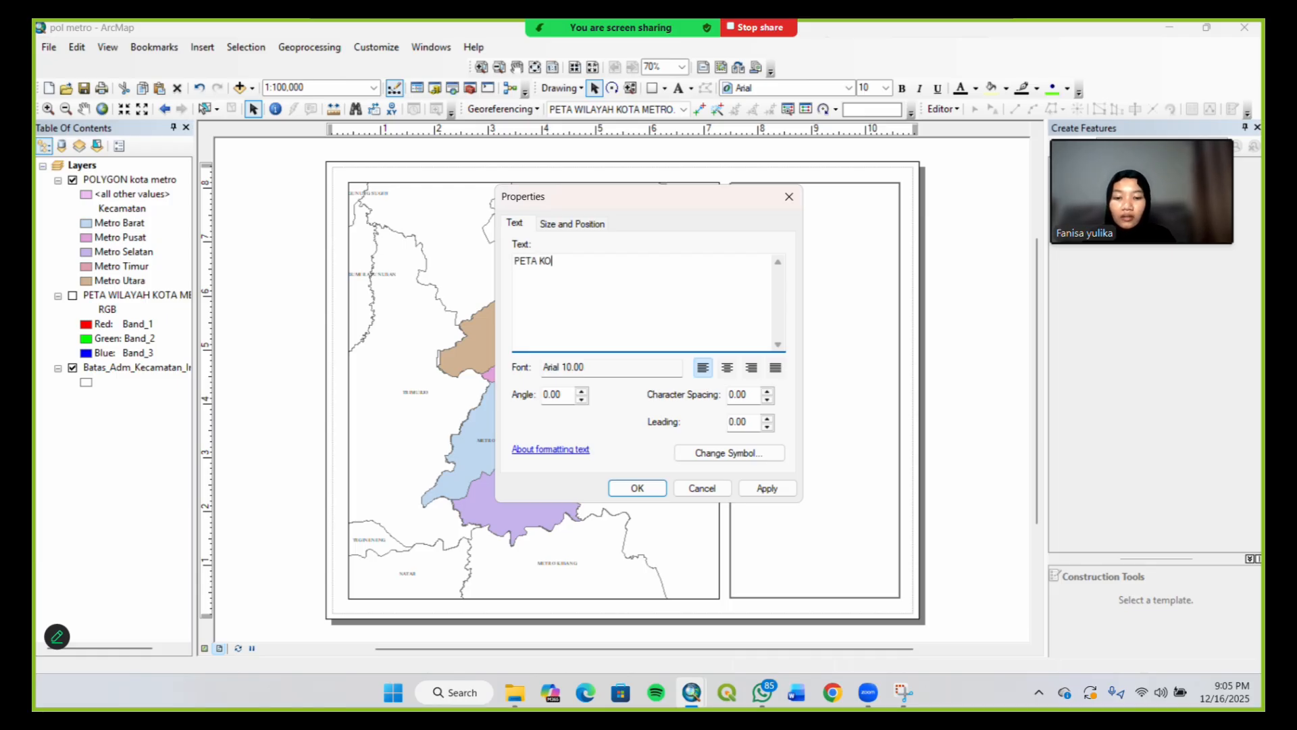
{"action": "type", "text": "PETA K"}
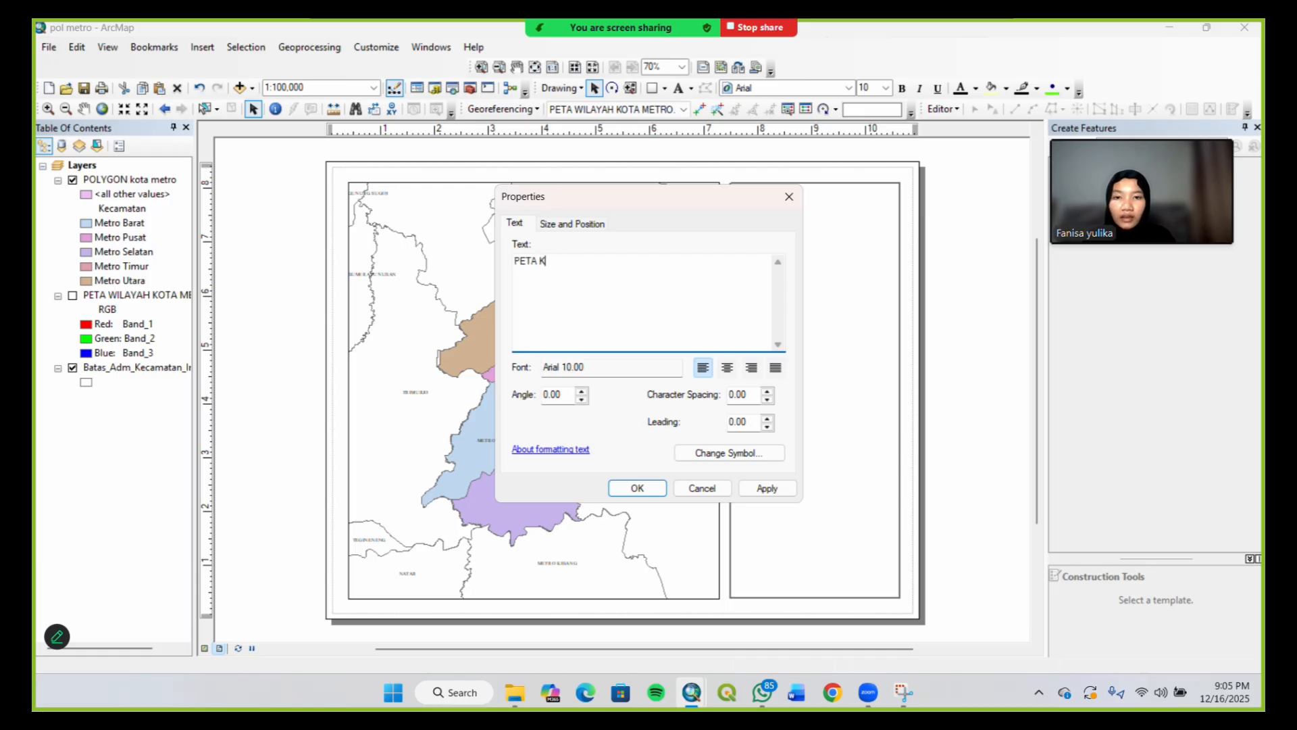
{"action": "key", "text": "BackSpace"}
{"action": "type", "text": "ADMINISTRASI"}
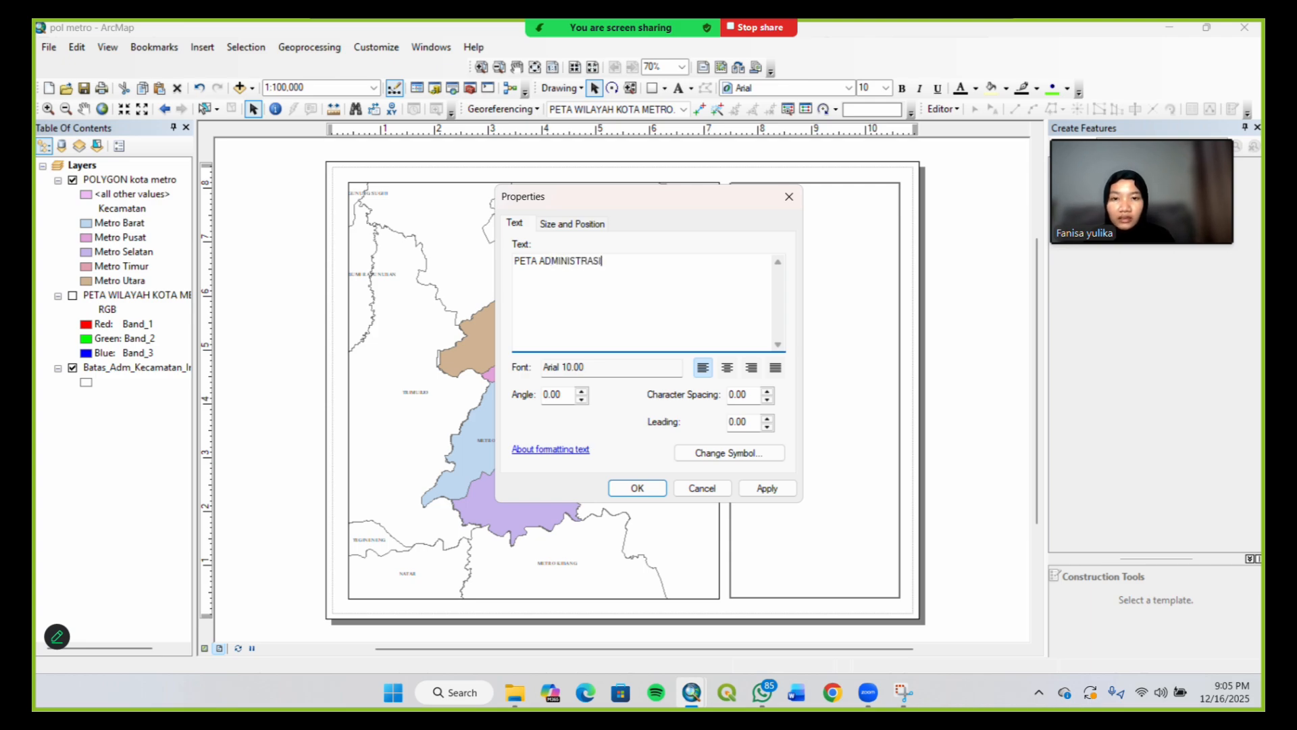
{"action": "type", "text": " KOTA"}
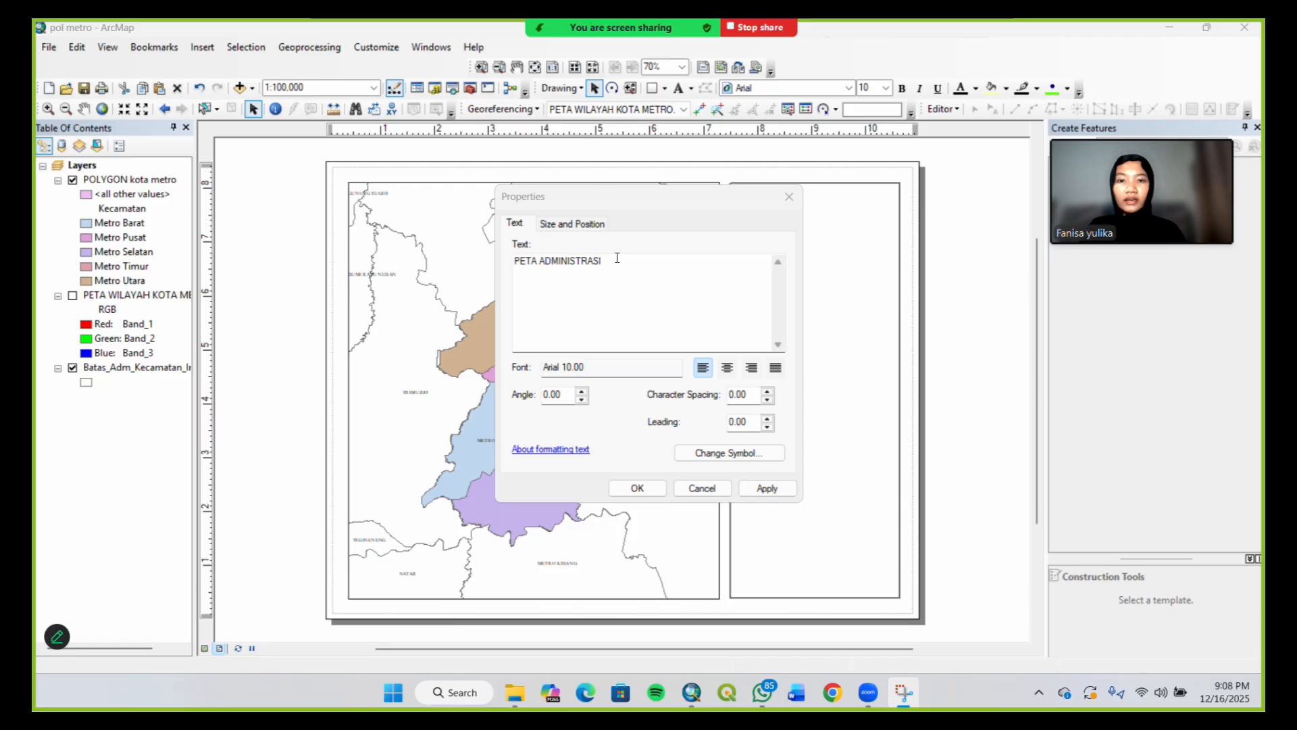
Extend the title's first line with "KOTA METRO" and add "PROVINSI LAMPUNG" as its second line
{"action": "left_click", "coordinate": [617, 265]}
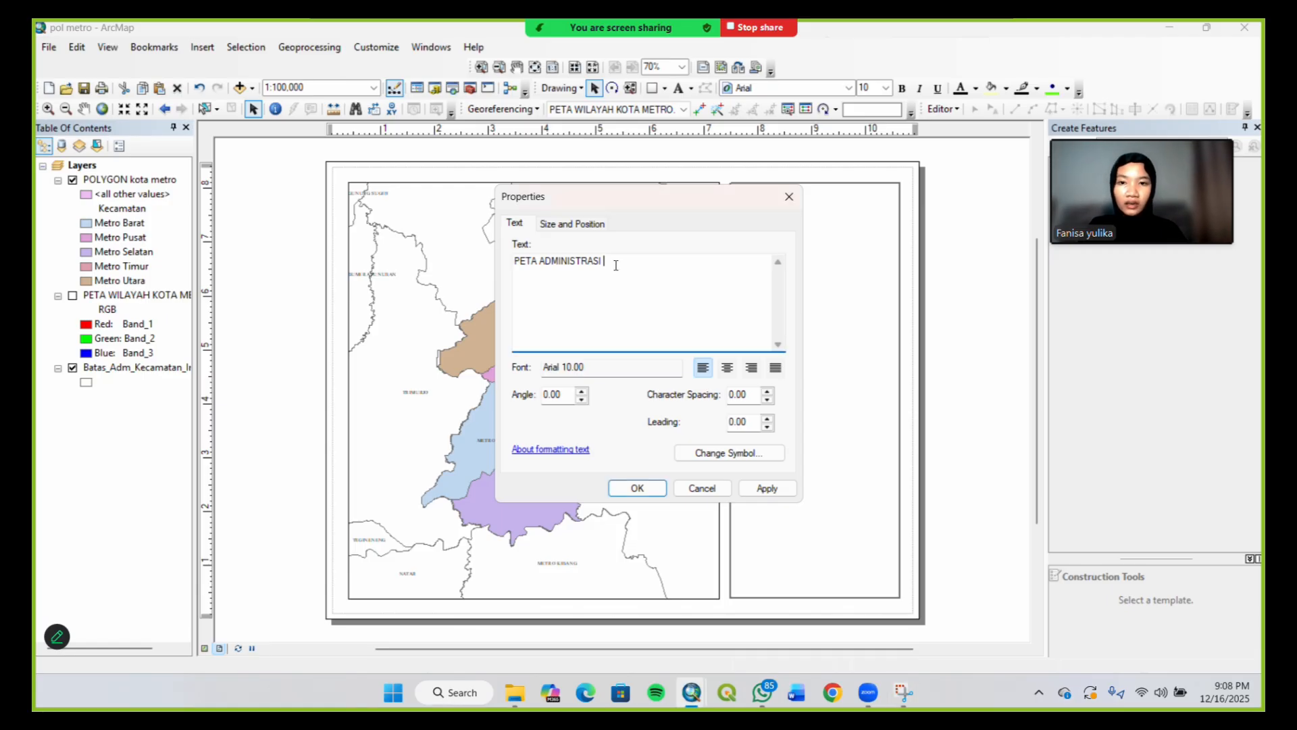
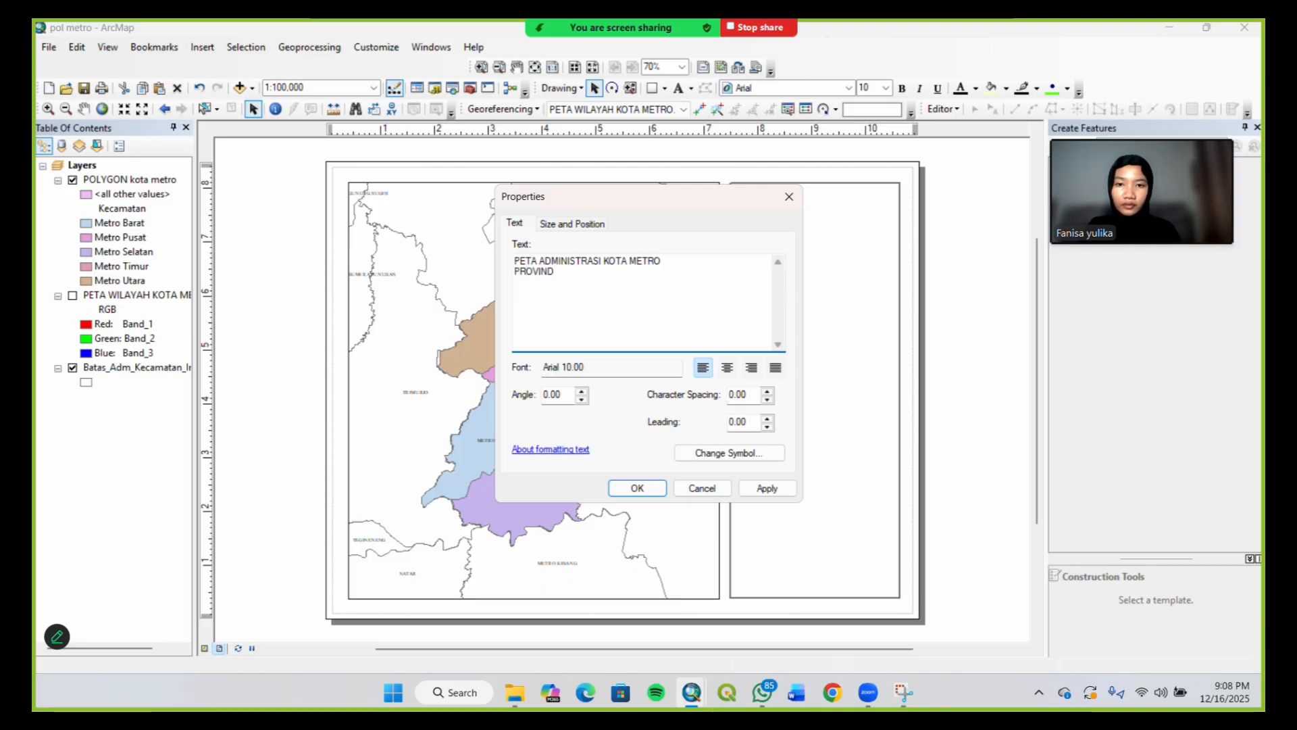
{"action": "key", "text": "BackSpace"}
{"action": "type", "text": "SI LAMP"}
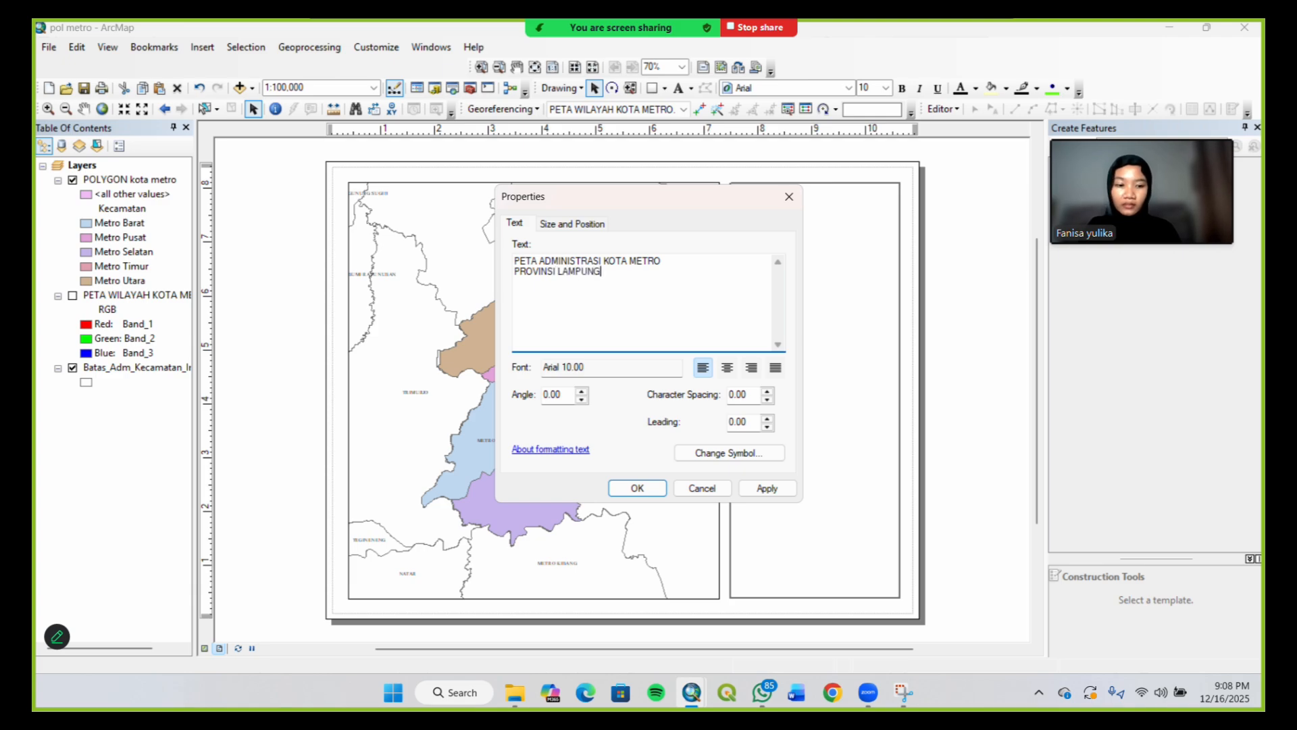
Complete the map title with the third line TAHUN 2025 and format it in bold Times New Roman, size 14
{"action": "type", "text": "UN 2025"}
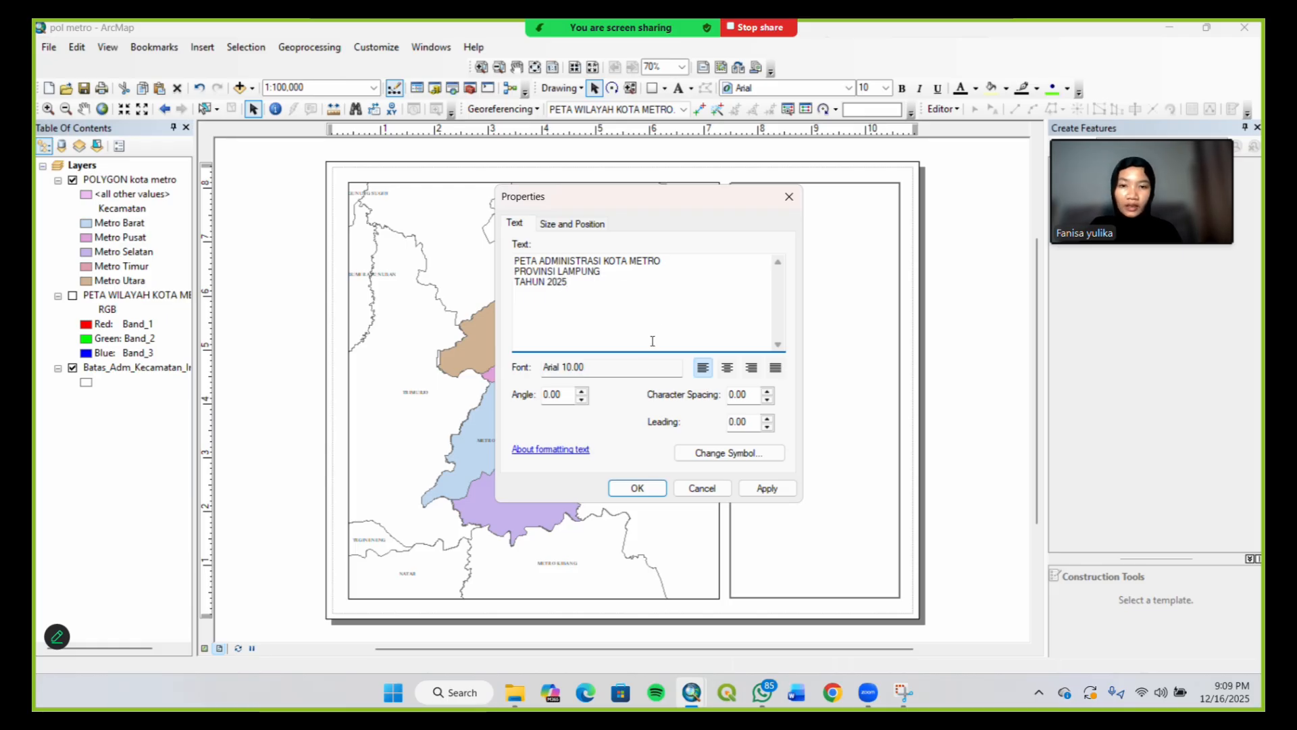
{"action": "left_click", "coordinate": [727, 453]}
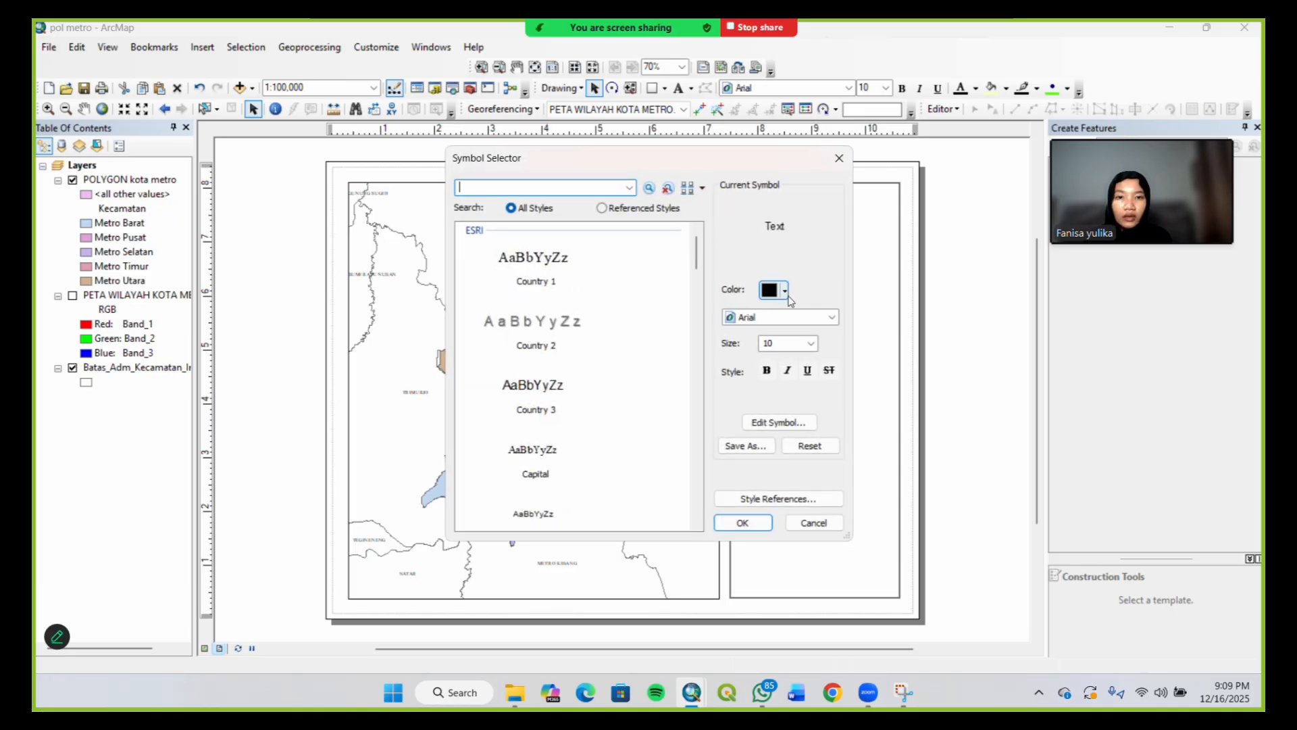
{"action": "left_click", "coordinate": [782, 319]}
{"action": "type", "text": "ti"}
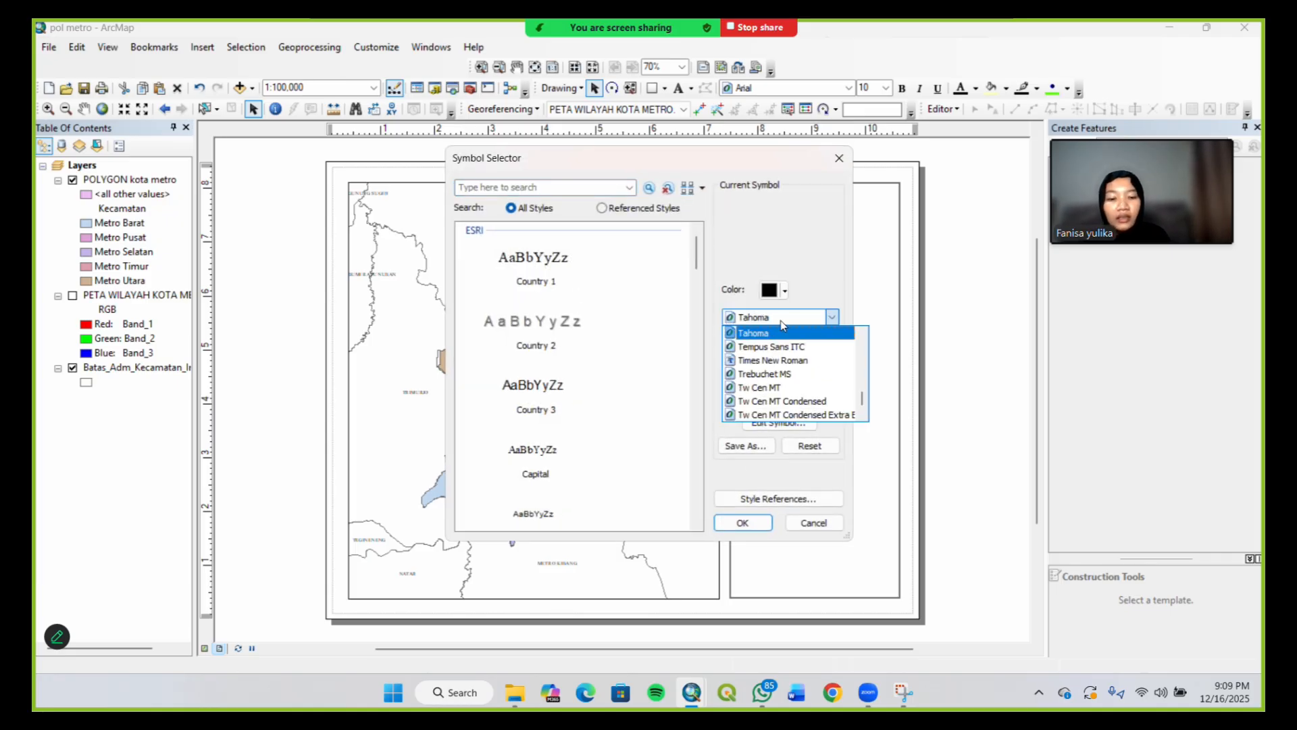
{"action": "left_click", "coordinate": [783, 333]}
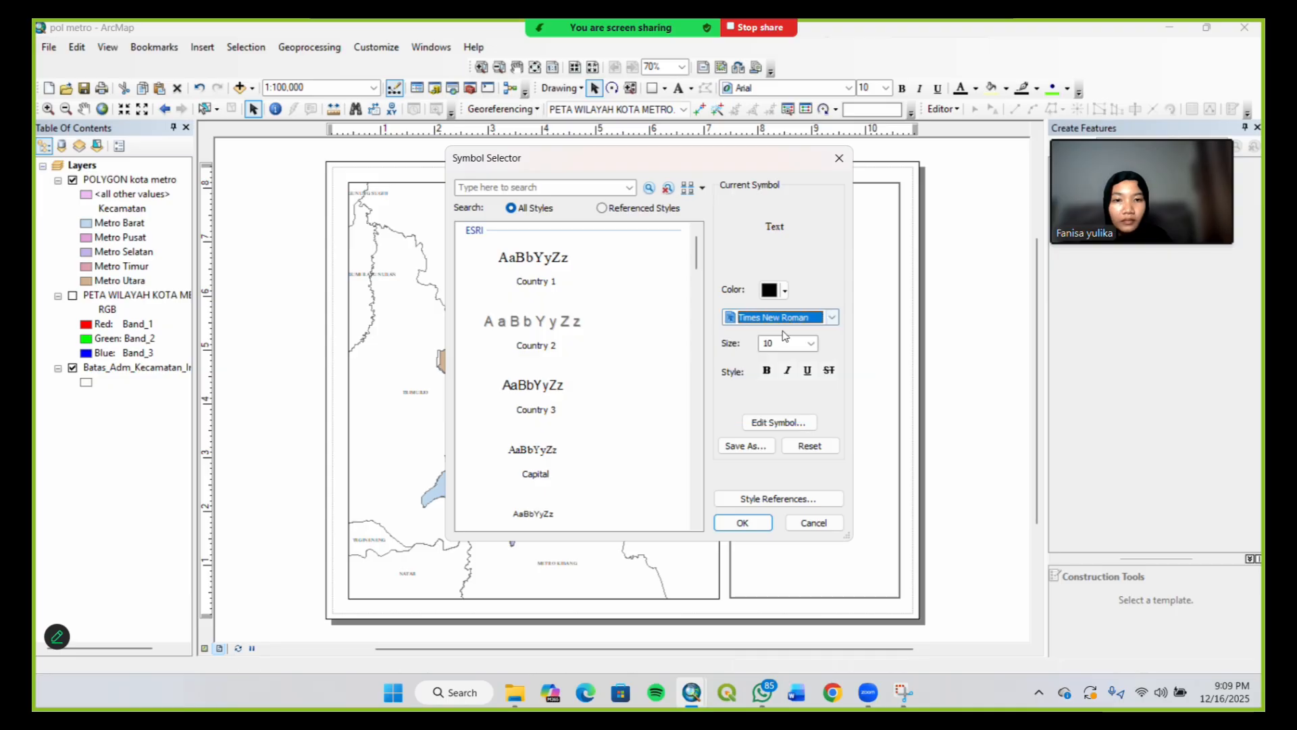
{"action": "left_click", "coordinate": [812, 344]}
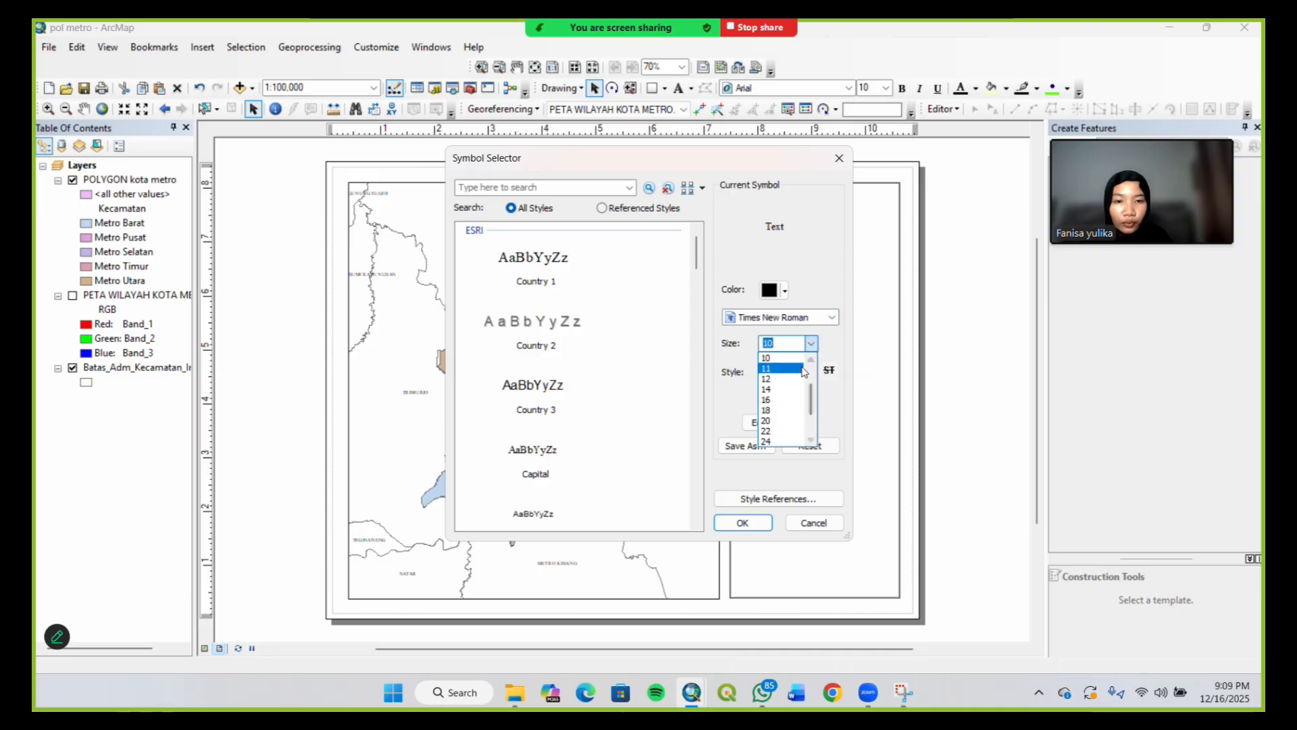
{"action": "left_click", "coordinate": [784, 389]}
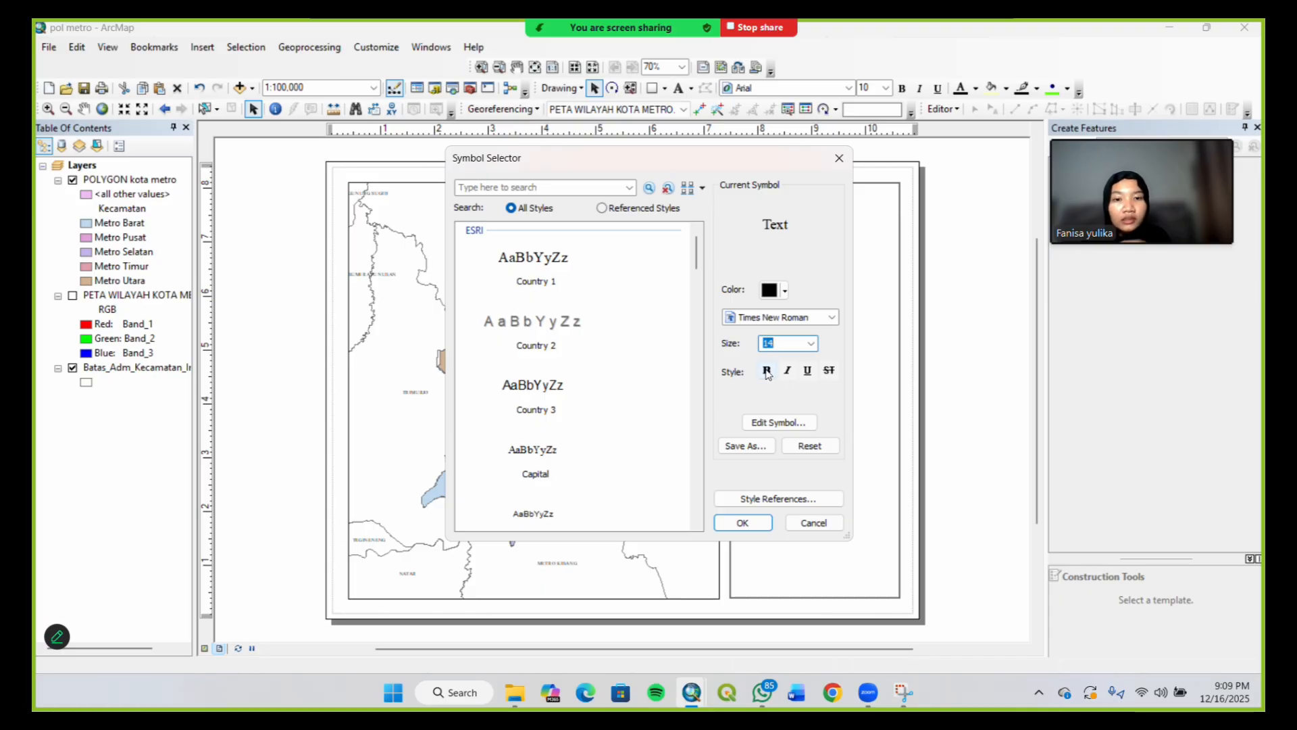
{"action": "left_click", "coordinate": [766, 371]}
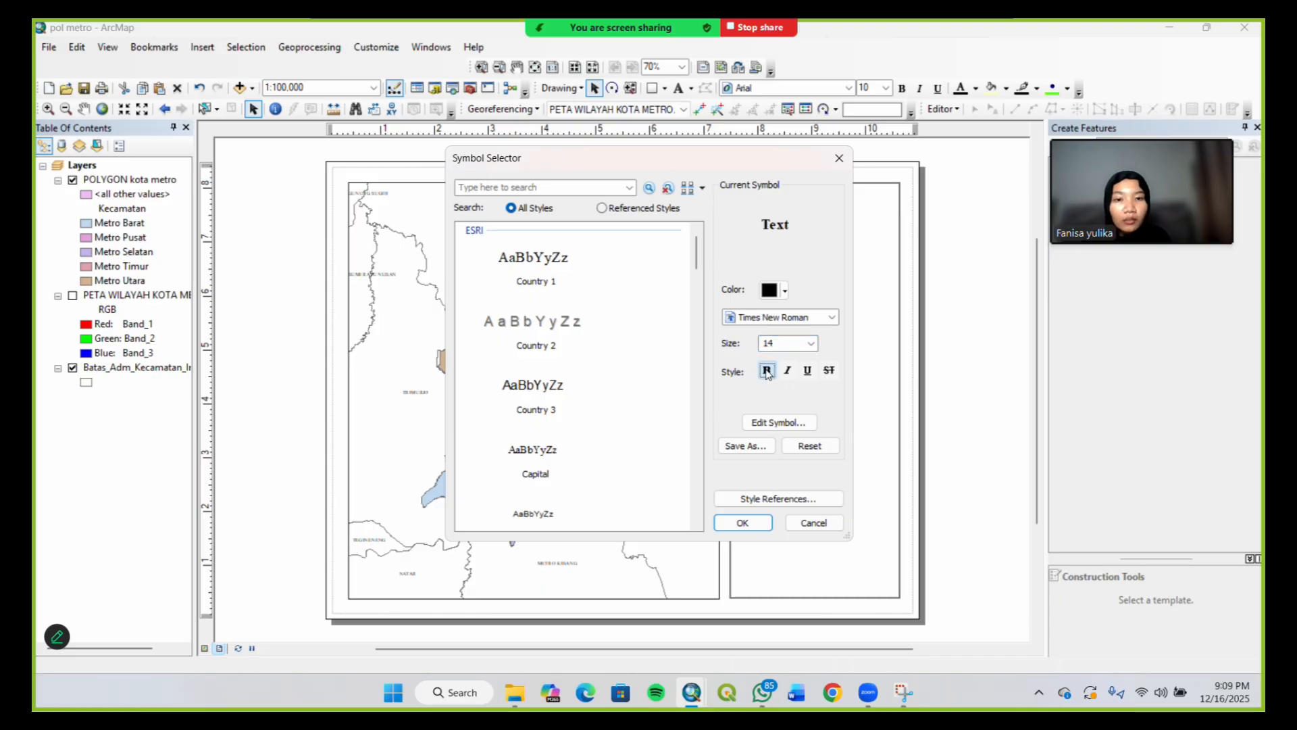
{"action": "left_click", "coordinate": [743, 523]}
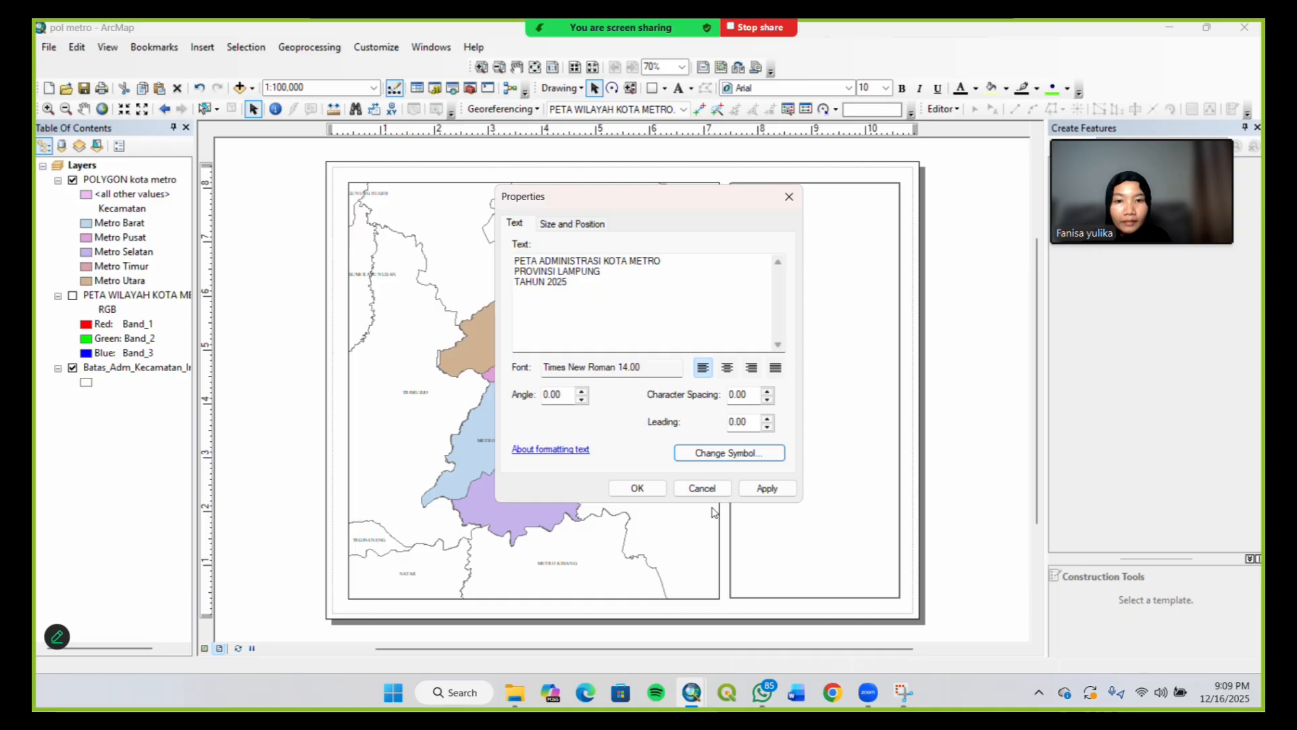
{"action": "left_click", "coordinate": [637, 488]}
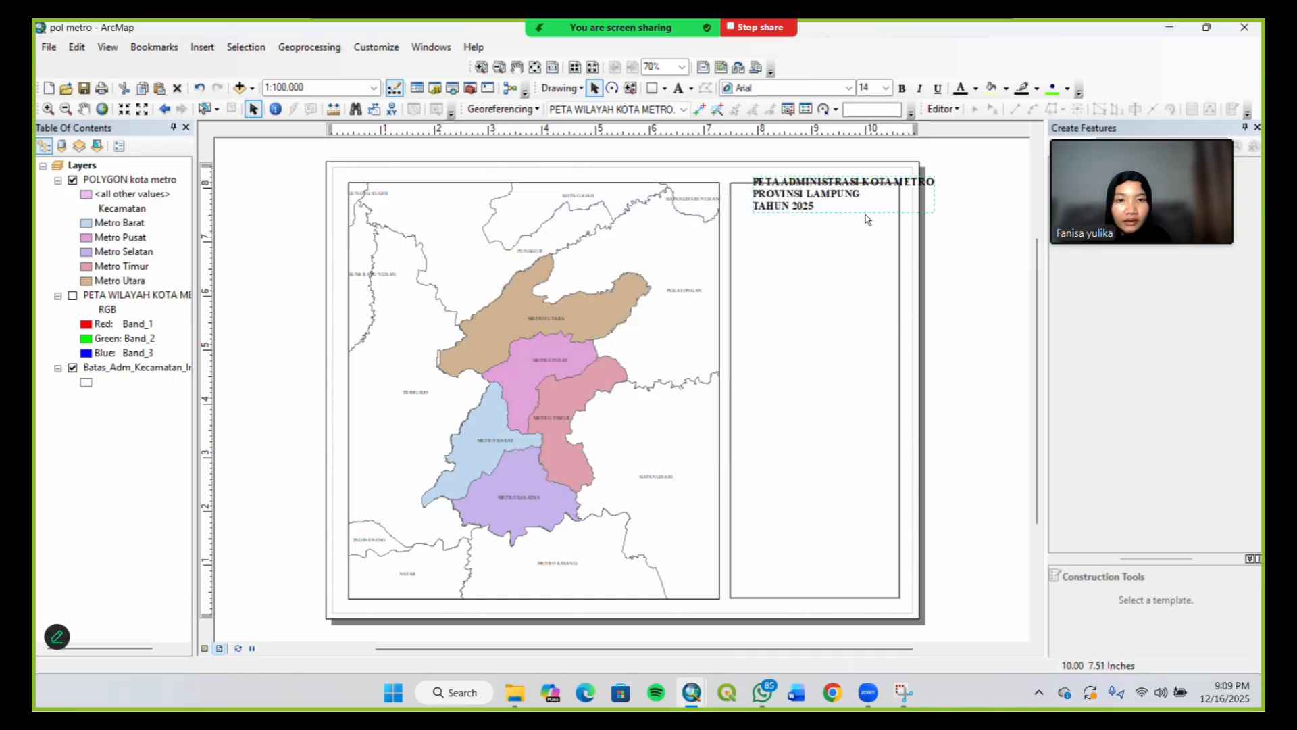
Move the title into the upper part of the empty frame beside the map and slightly narrow the map frame from its right edge
{"action": "left_click_drag", "start_coordinate": [857, 205], "coordinate": [840, 221]}
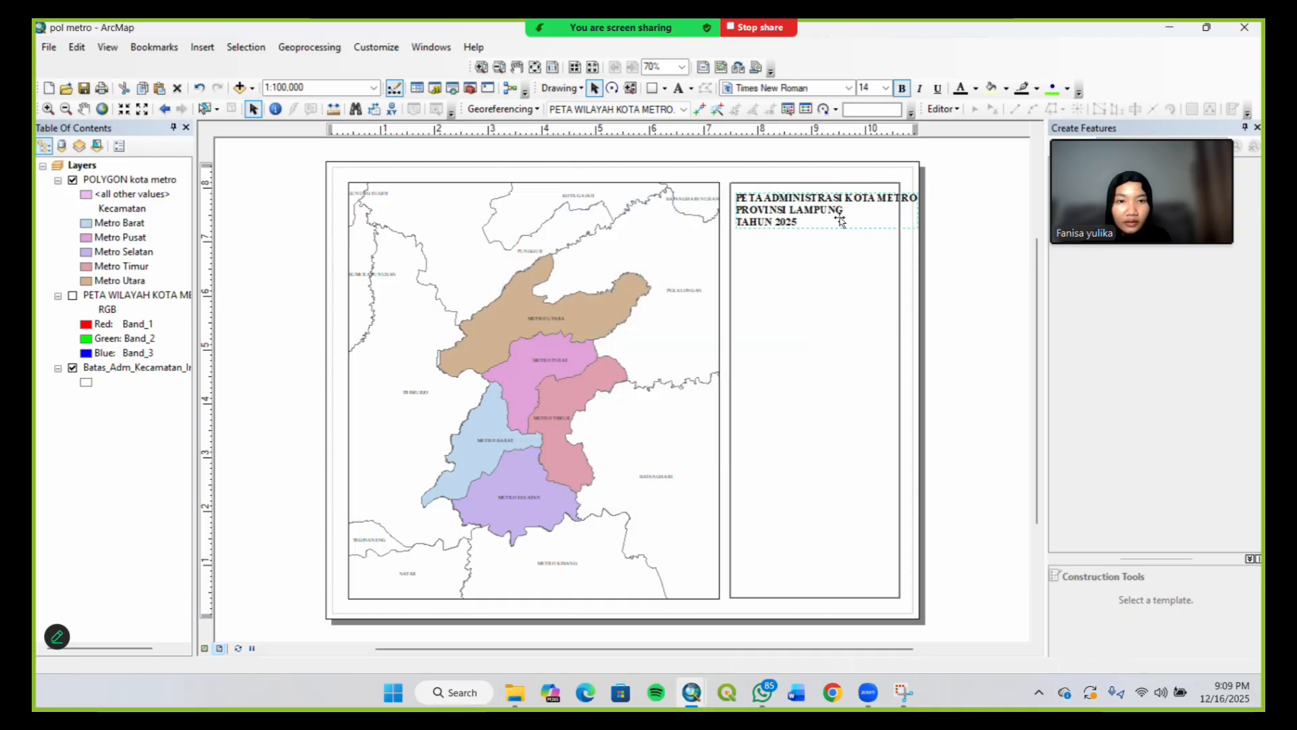
{"action": "left_click", "coordinate": [900, 214]}
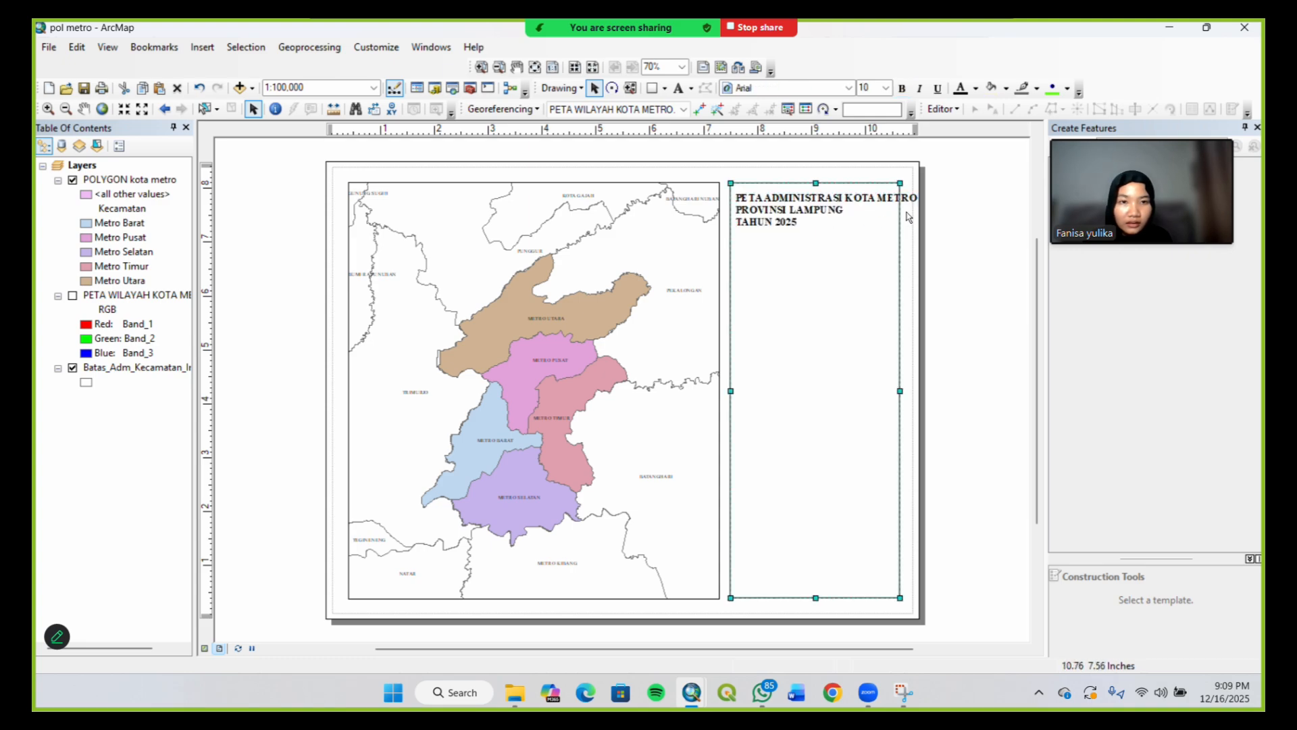
{"action": "left_click", "coordinate": [844, 204]}
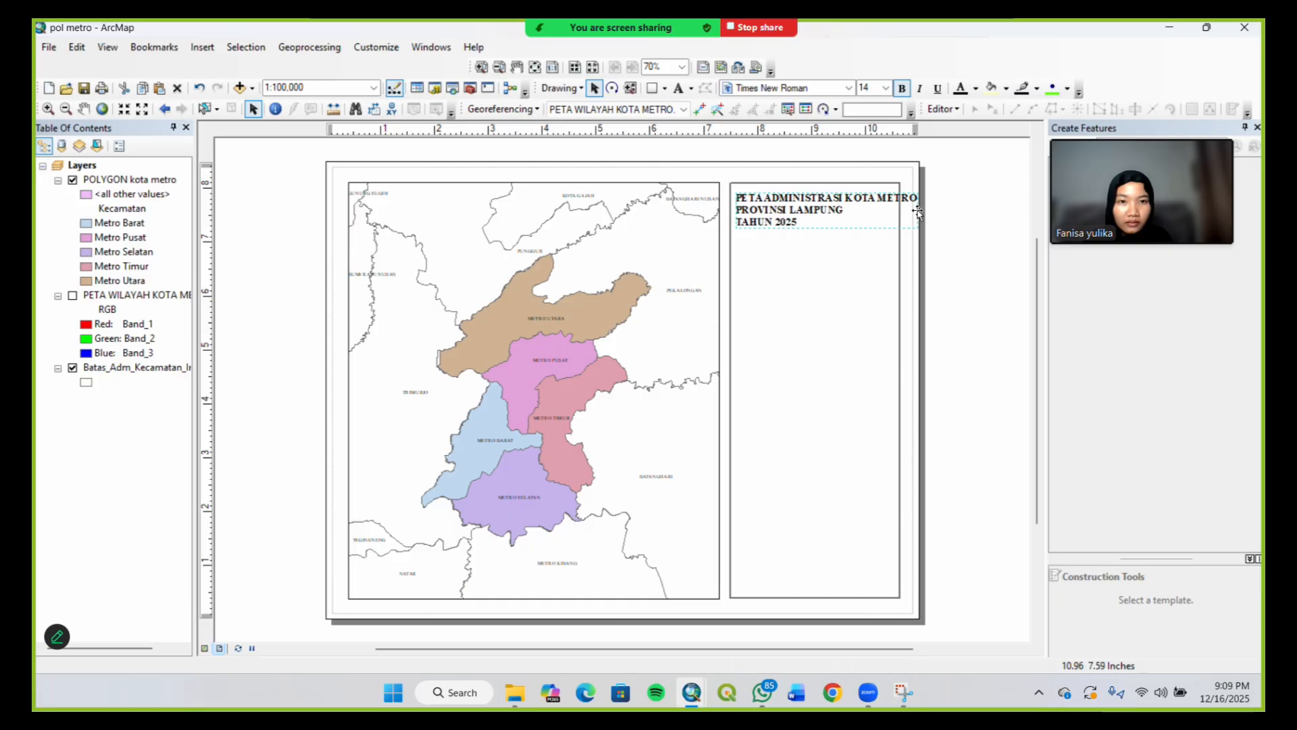
{"action": "mouse_move", "coordinate": [914, 212]}
{"action": "left_mouse_down"}
{"action": "mouse_move", "coordinate": [918, 229]}
{"action": "mouse_move", "coordinate": [918, 211]}
{"action": "left_mouse_up"}
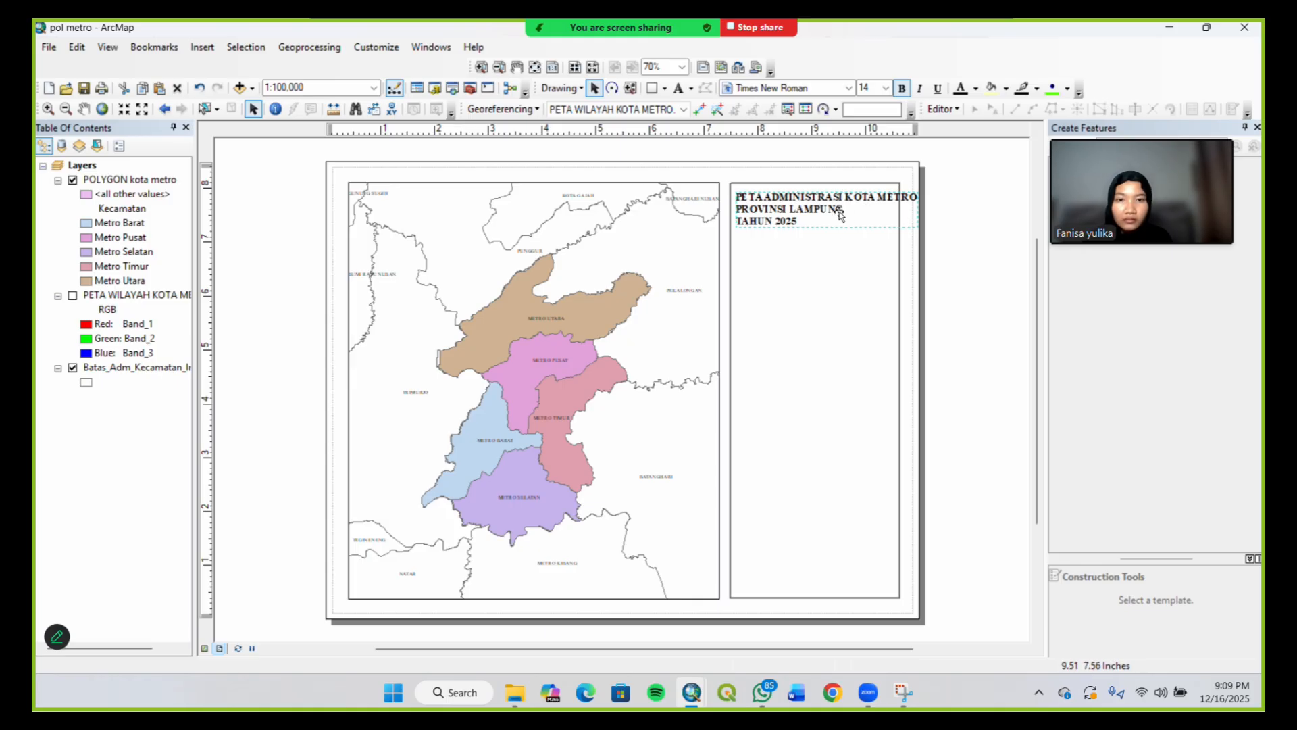
{"action": "left_click", "coordinate": [705, 305]}
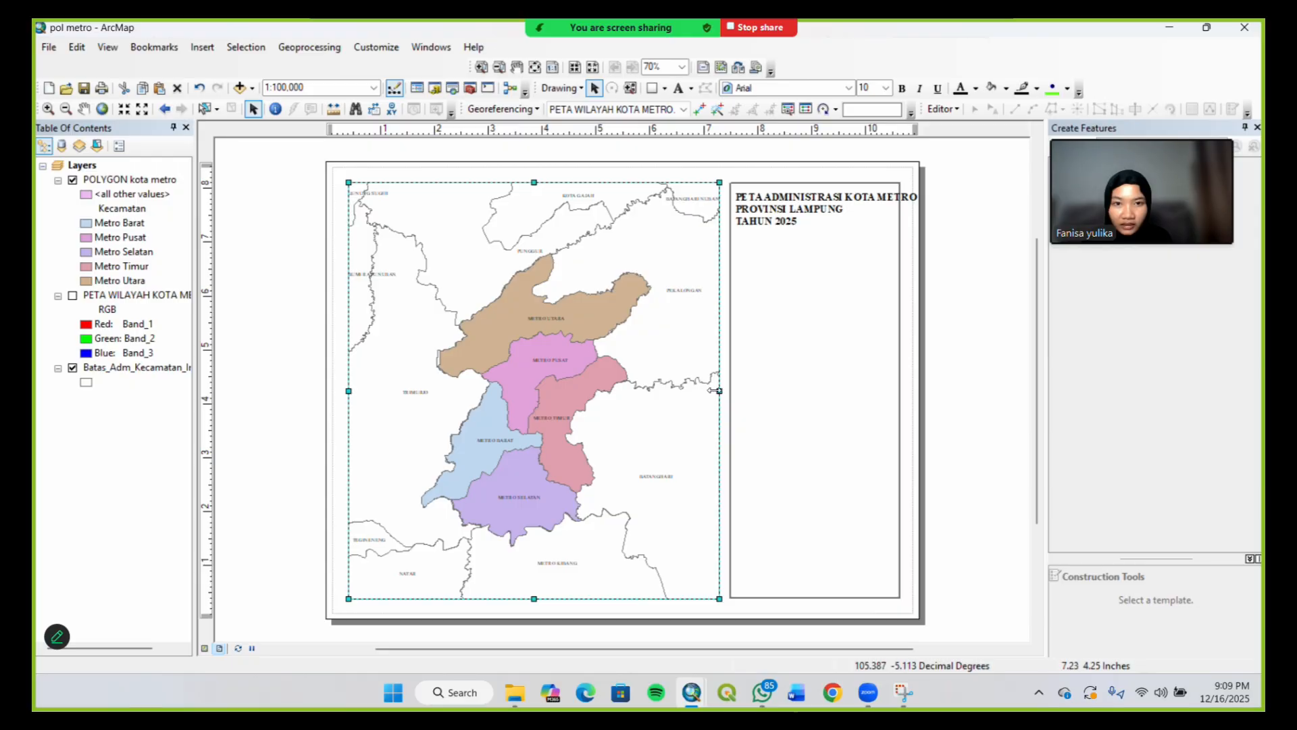
{"action": "left_click_drag", "start_coordinate": [719, 391], "coordinate": [708, 391]}
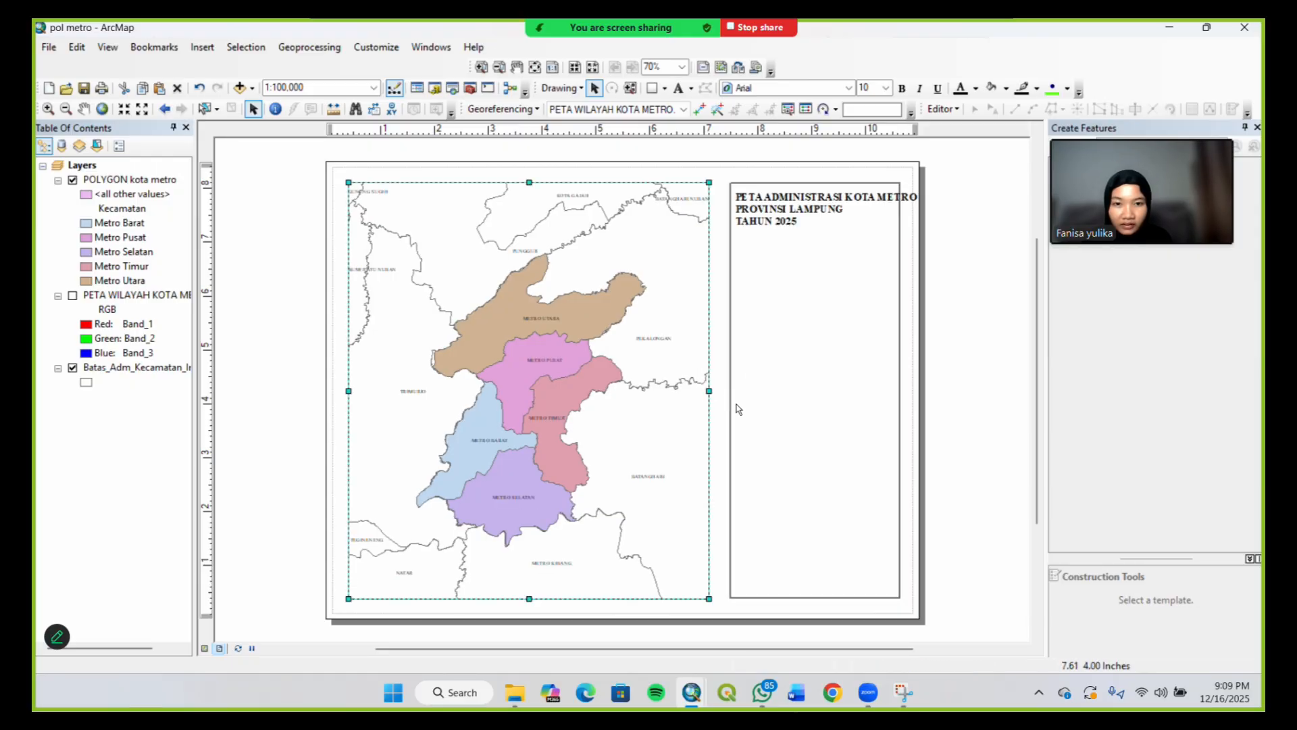
Center-align the title's text lines and reposition the title over the empty frame beside the map
{"action": "left_click", "coordinate": [795, 203]}
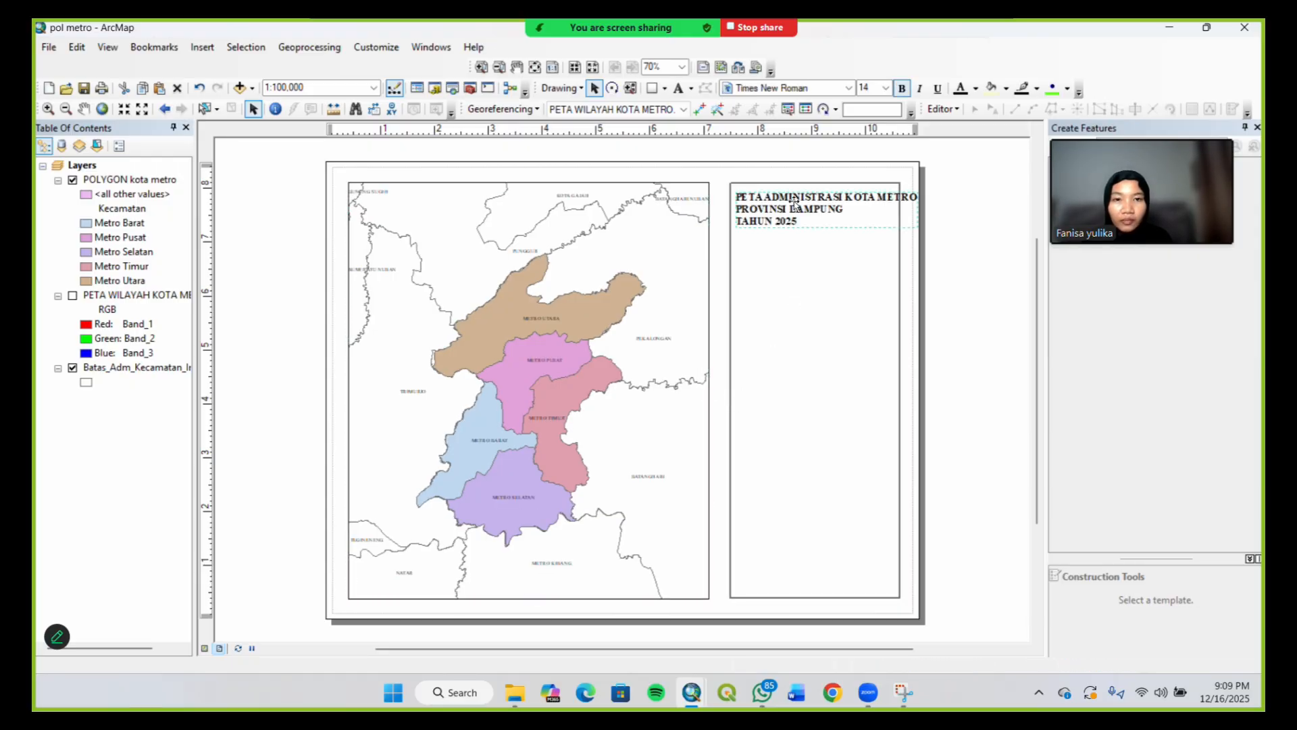
{"action": "right_click", "coordinate": [796, 203]}
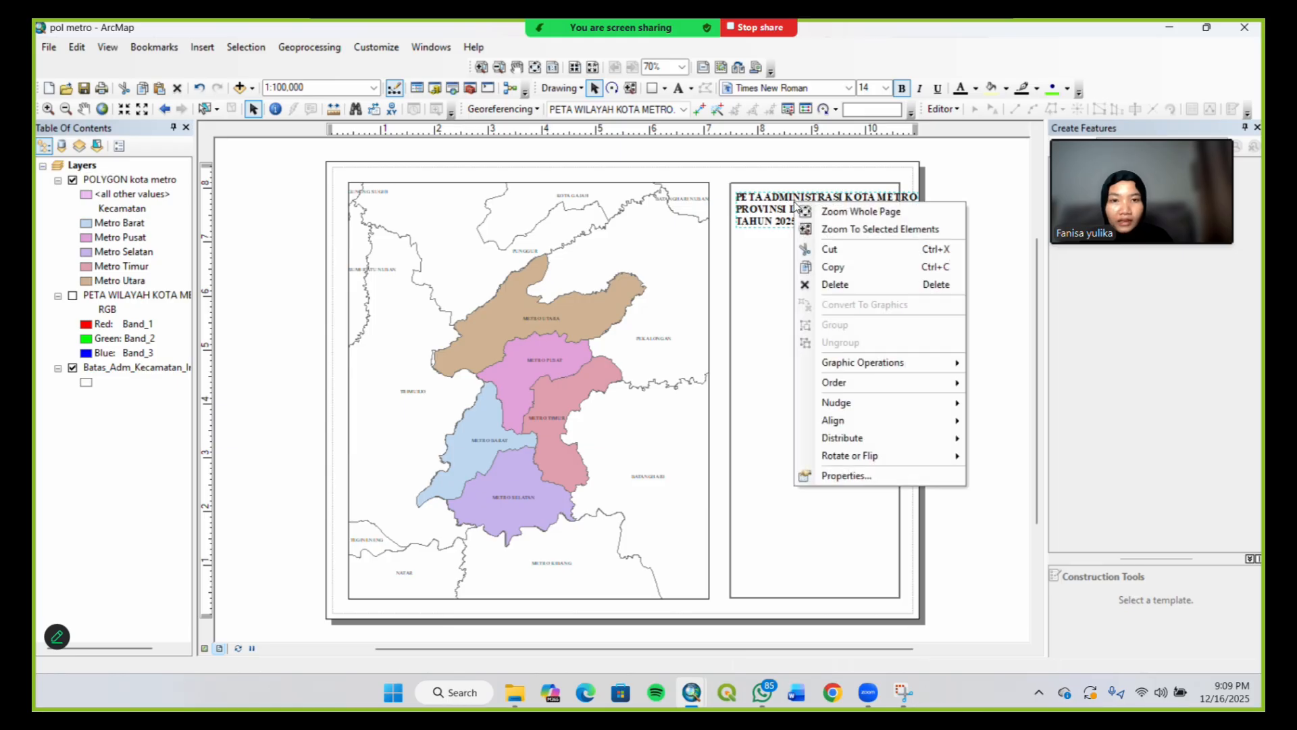
{"action": "left_click", "coordinate": [846, 475]}
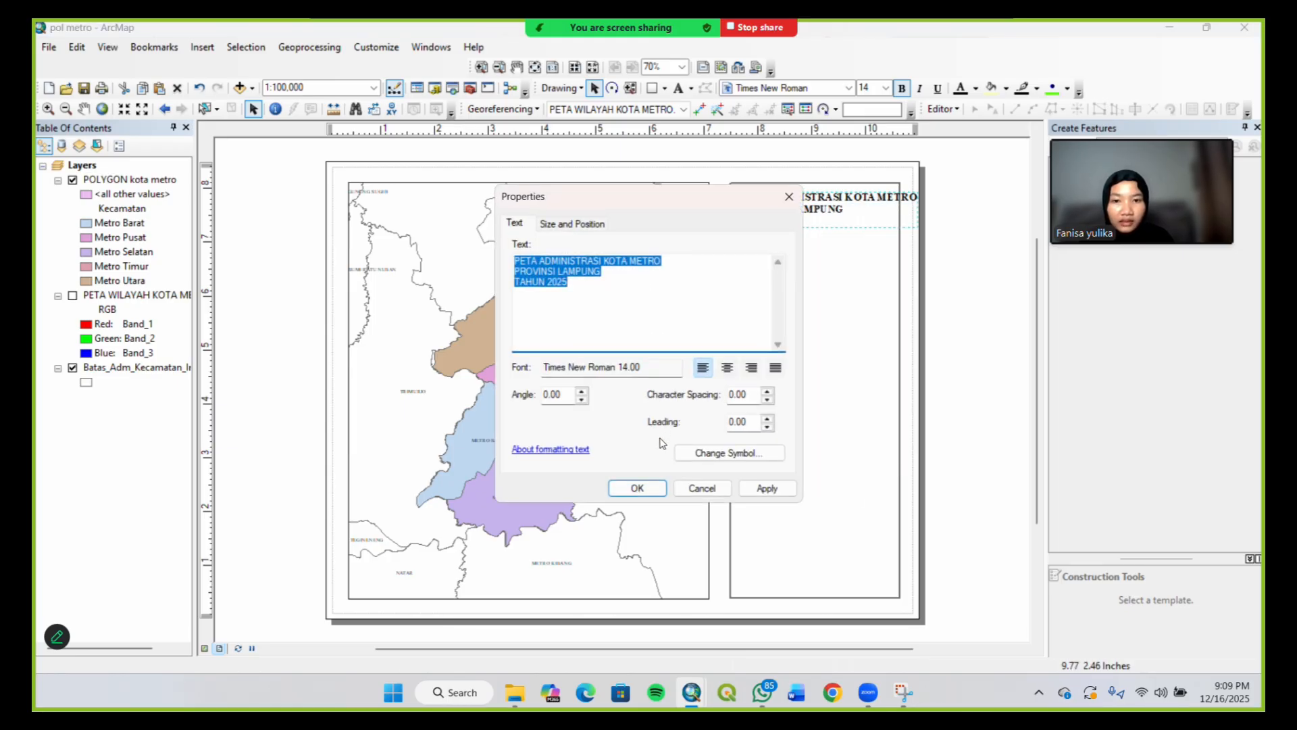
{"action": "left_click", "coordinate": [727, 372]}
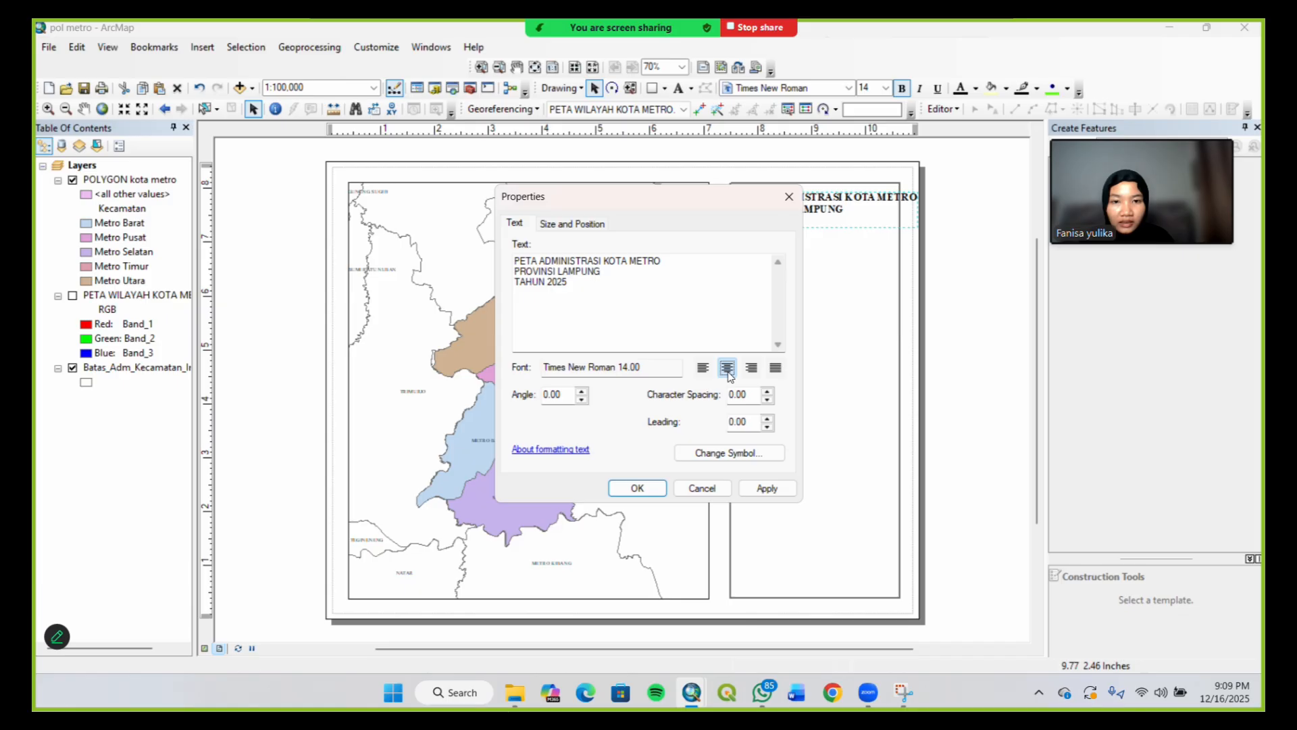
{"action": "left_click", "coordinate": [652, 489]}
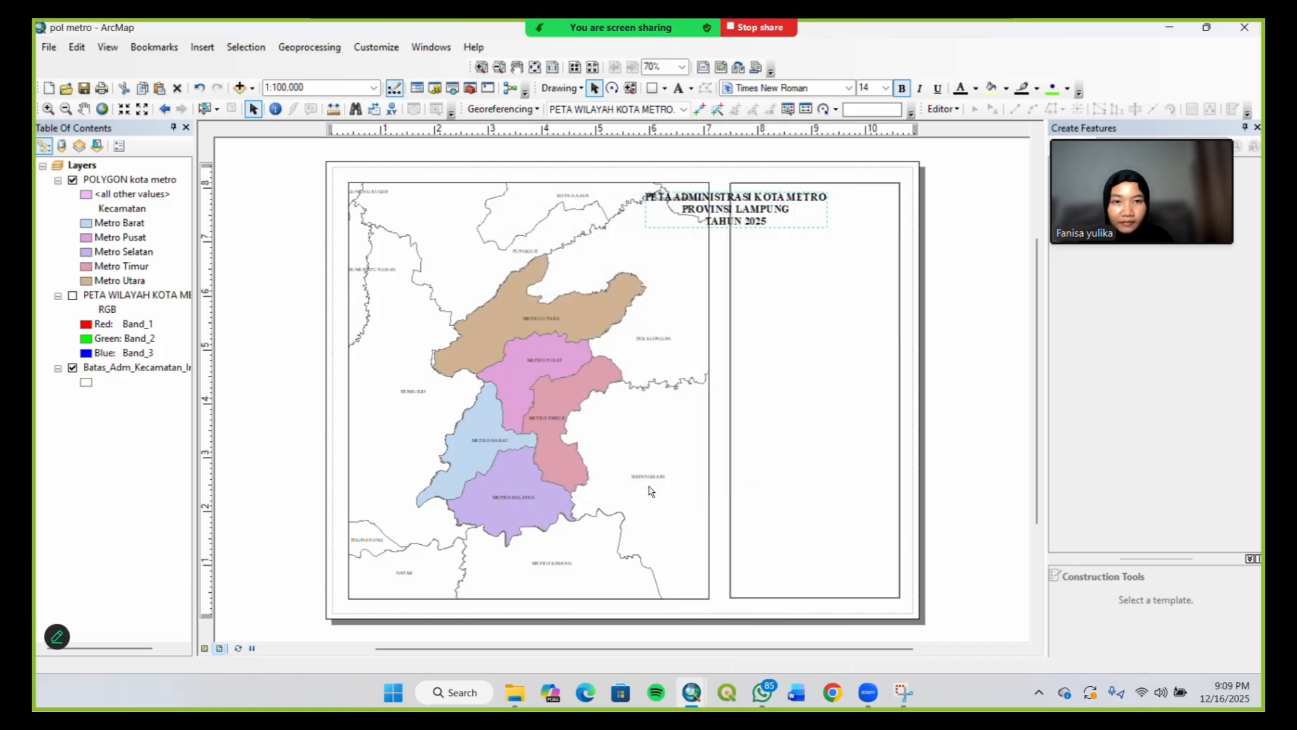
{"action": "left_click_drag", "start_coordinate": [762, 213], "coordinate": [841, 216]}
Widen the title's frame toward the map and adjust the map frame's right edge to leave a narrow gap between them
{"action": "left_click", "coordinate": [738, 382]}
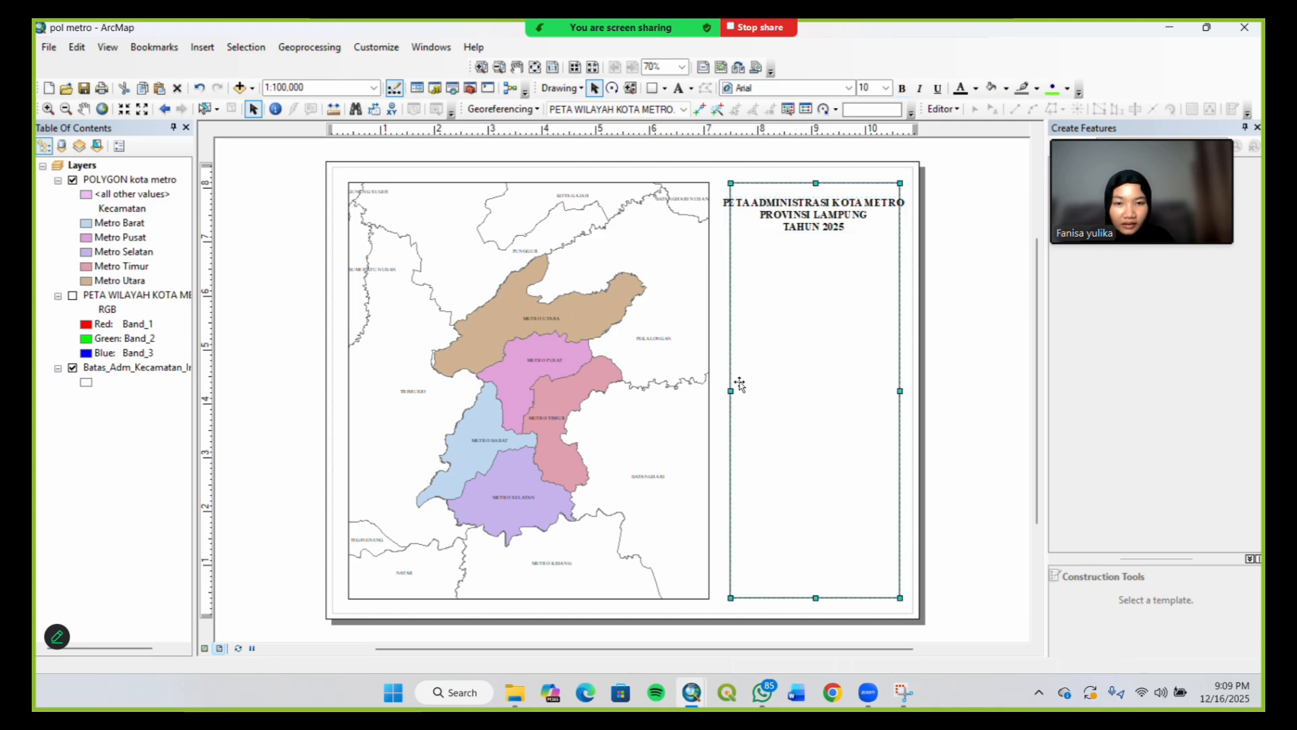
{"action": "left_click_drag", "start_coordinate": [726, 391], "coordinate": [718, 391]}
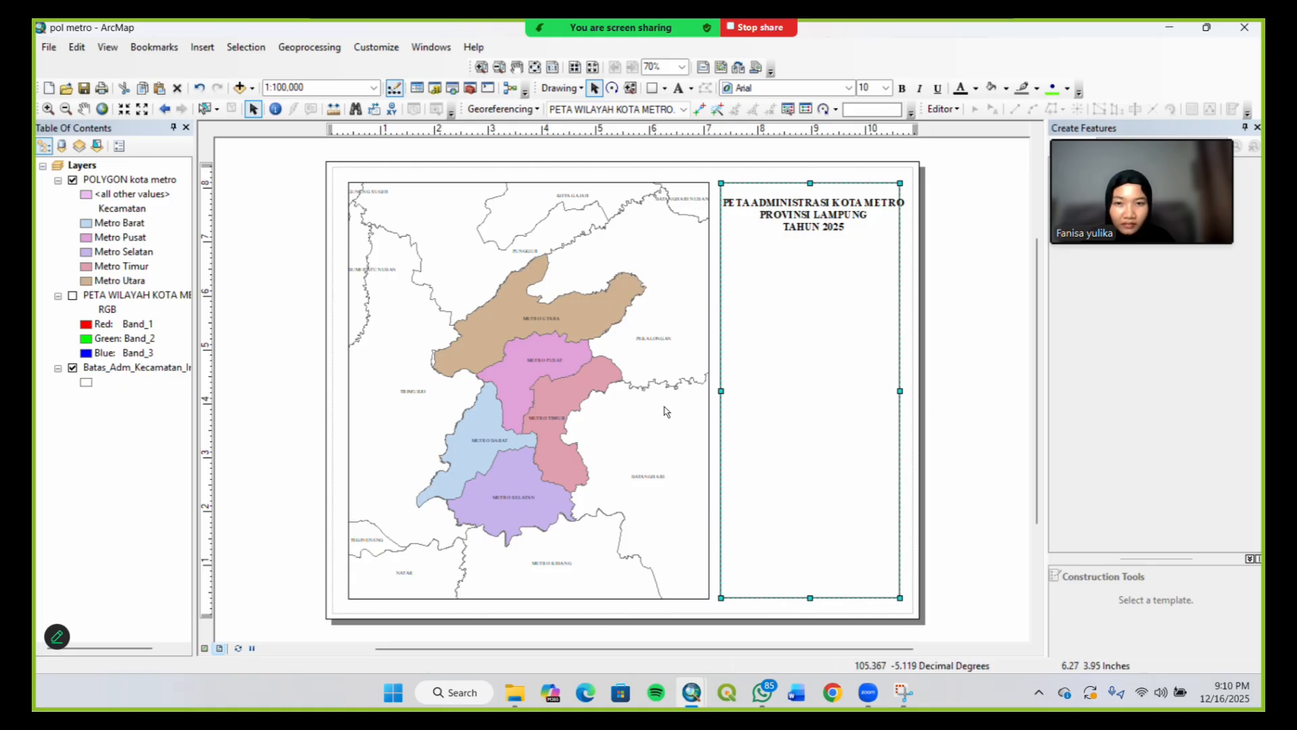
{"action": "left_click", "coordinate": [704, 390]}
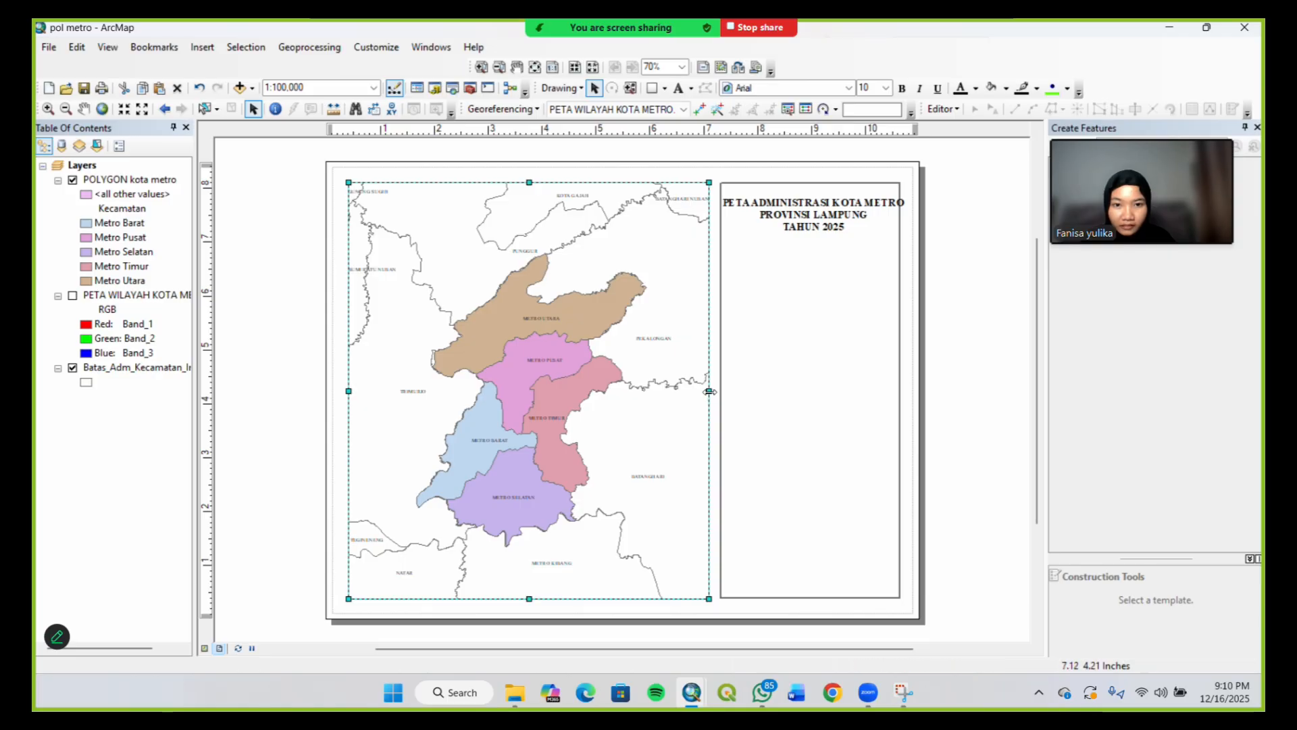
{"action": "left_click_drag", "start_coordinate": [708, 391], "coordinate": [714, 390]}
{"action": "left_click", "coordinate": [733, 403]}
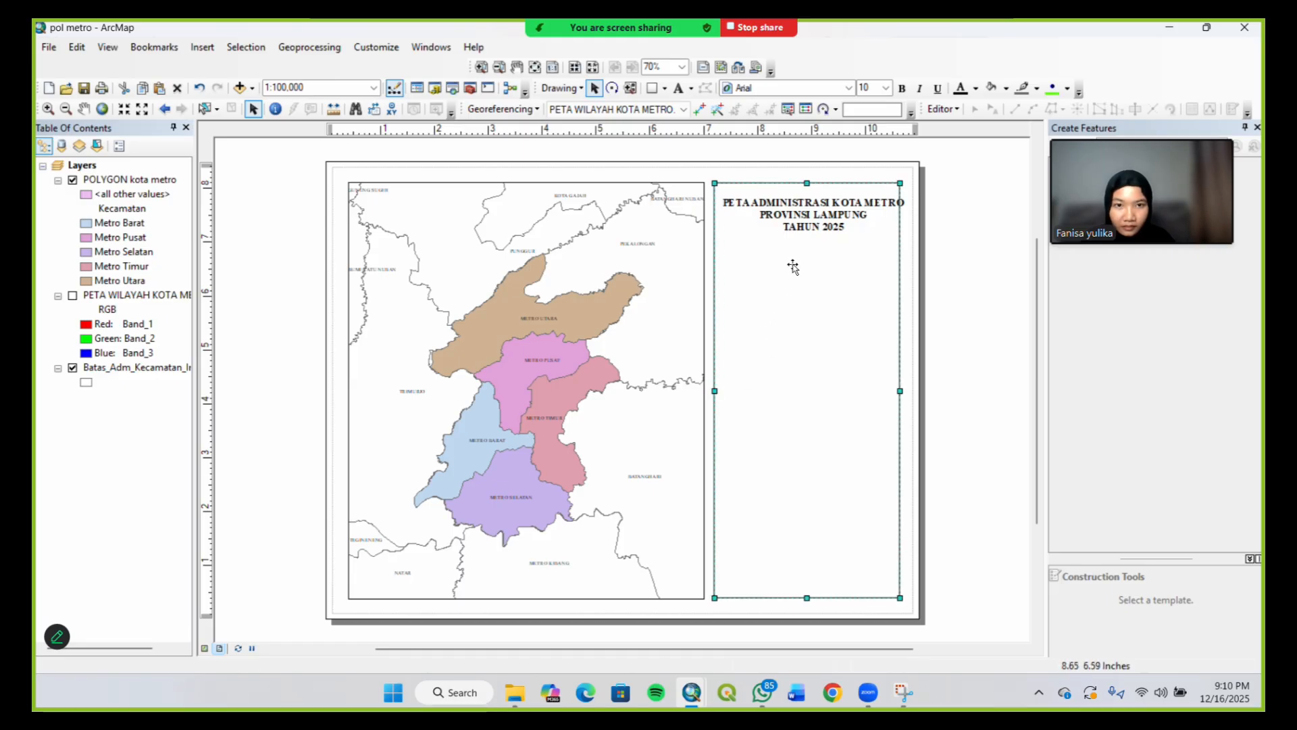
{"action": "left_click_drag", "start_coordinate": [801, 217], "coordinate": [800, 214]}
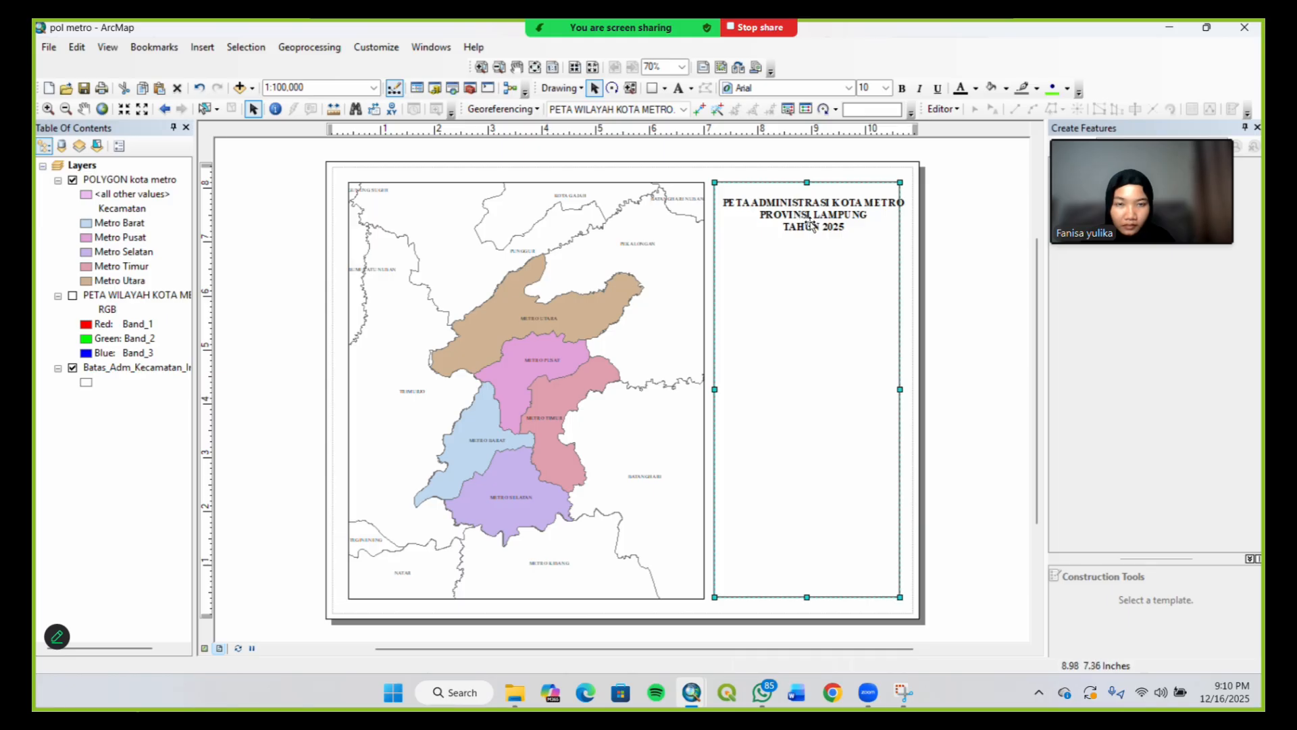
Center the title between the sides of its frame and extend the frame's right edge slightly outward
{"action": "left_click", "coordinate": [811, 225]}
{"action": "left_click_drag", "start_coordinate": [810, 225], "coordinate": [808, 220]}
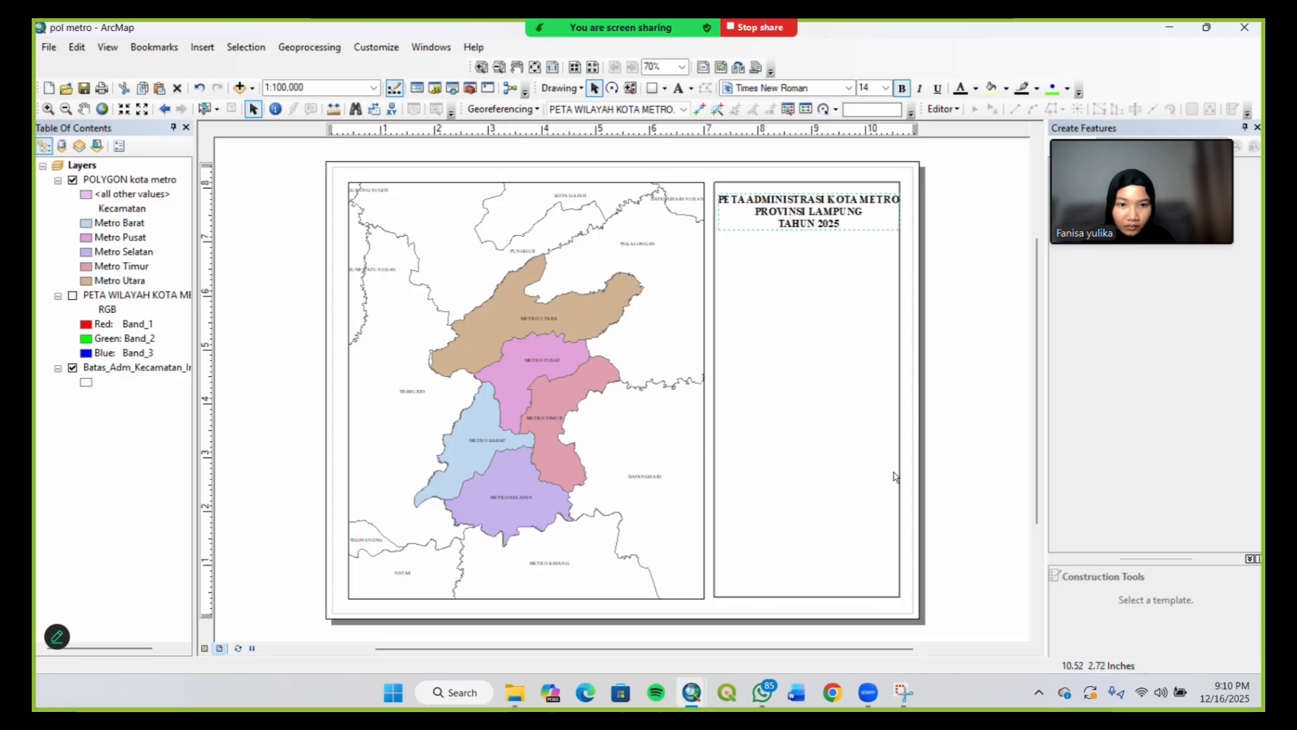
{"action": "left_click", "coordinate": [871, 434]}
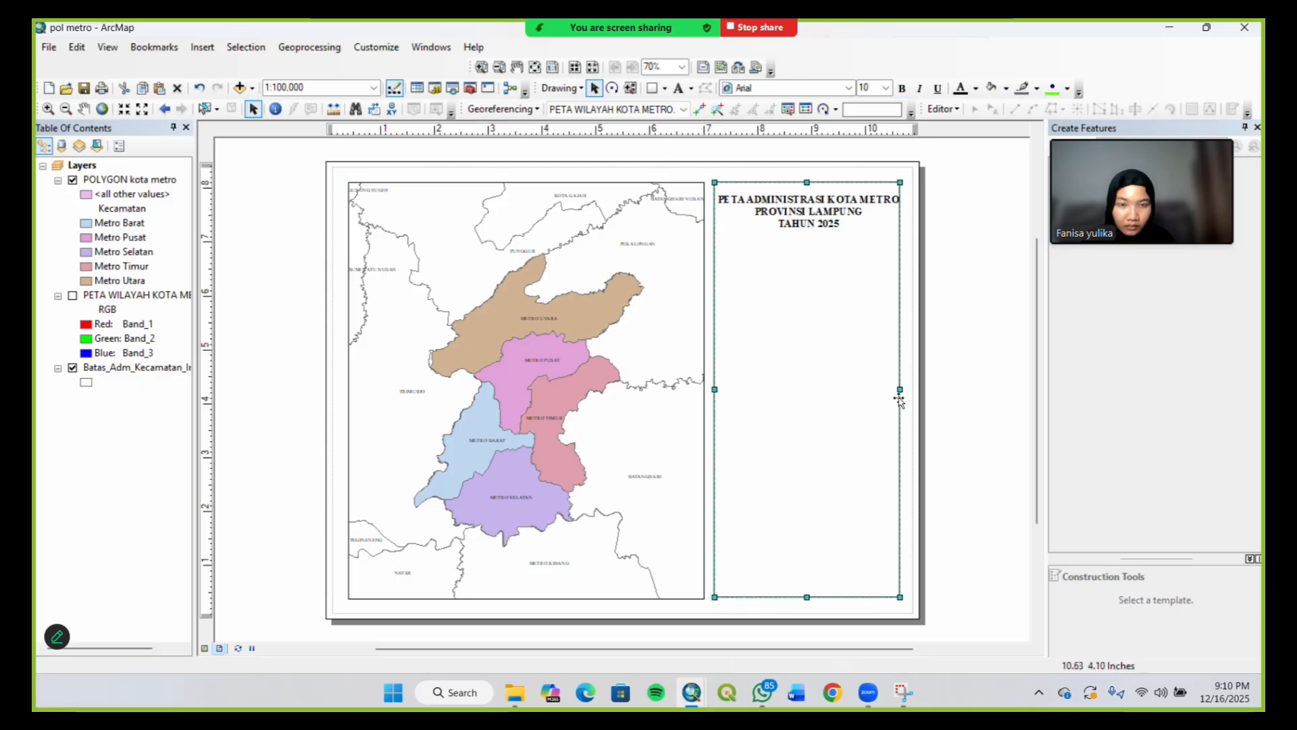
{"action": "left_click_drag", "start_coordinate": [898, 390], "coordinate": [903, 391]}
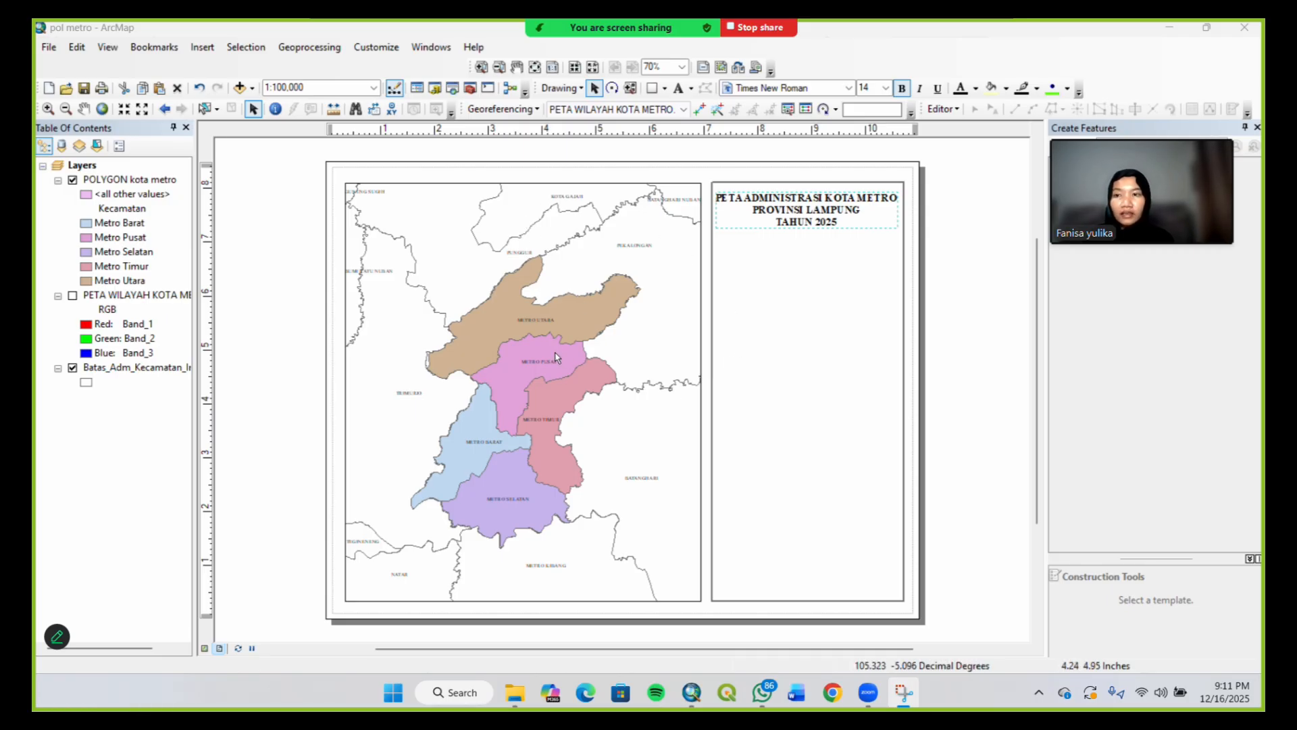
{"action": "right_click", "coordinate": [116, 181]}
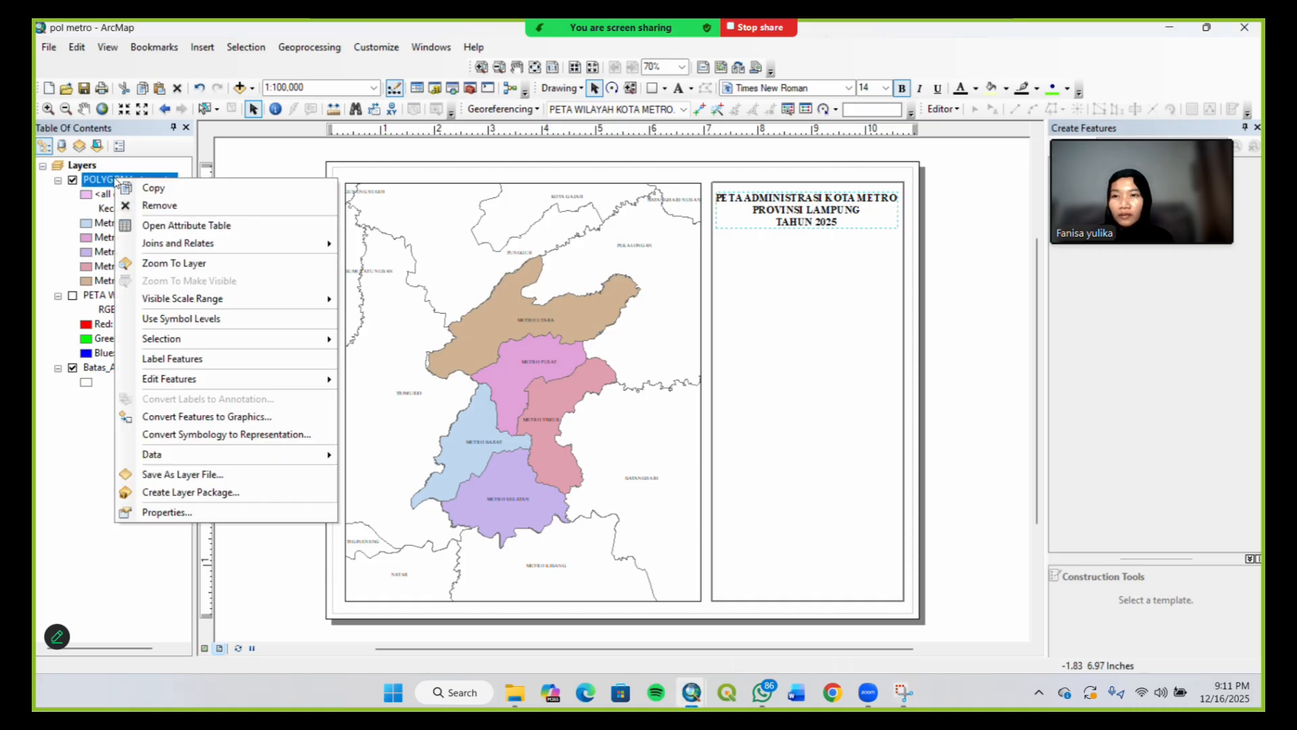
{"action": "left_click", "coordinate": [194, 506]}
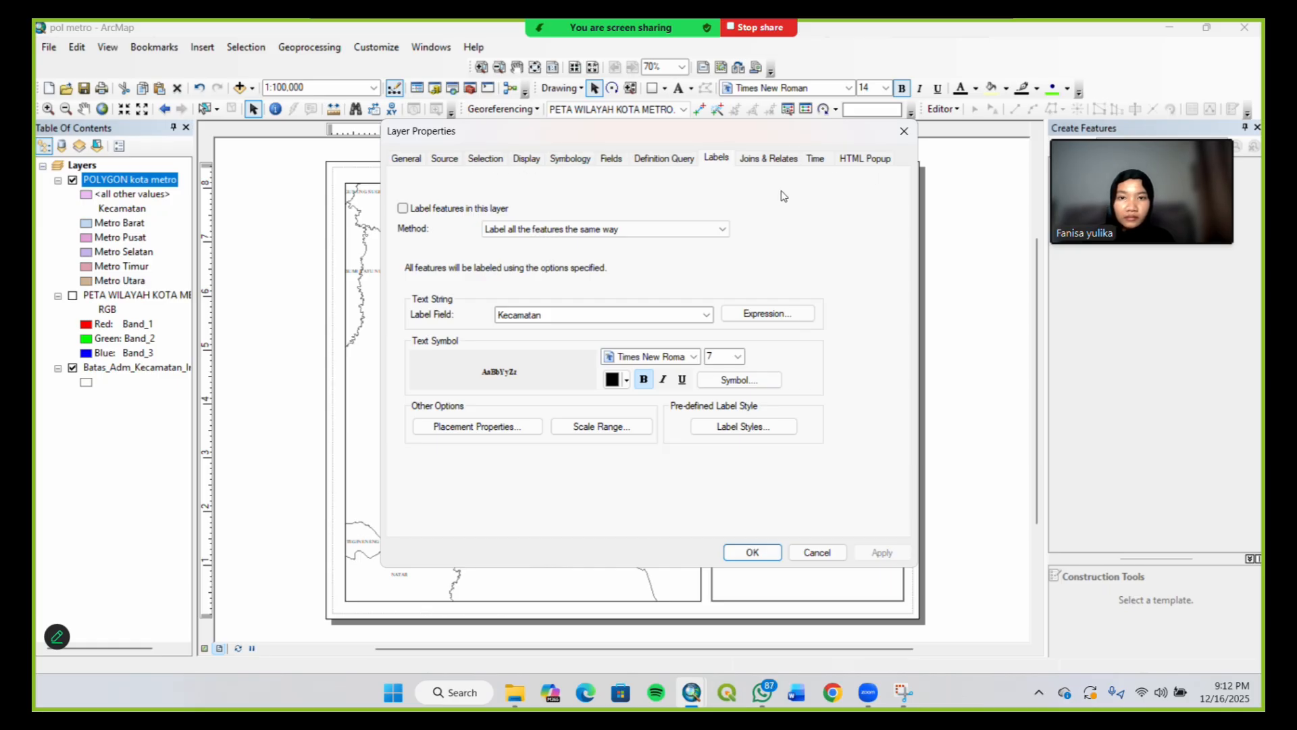
{"action": "left_click", "coordinate": [904, 133]}
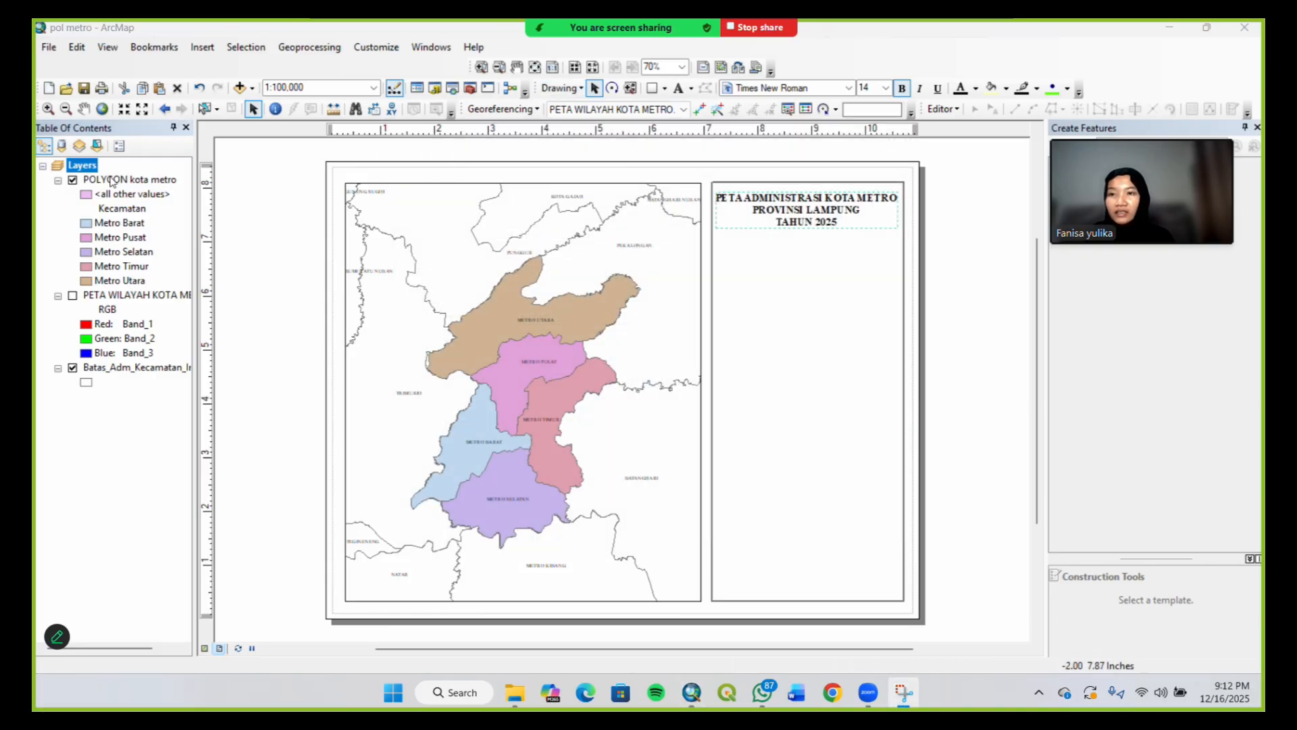
Start a new graticule that divides the Layers data frame by meridians and parallels, keeping Graticule as the grid name
{"action": "right_click", "coordinate": [90, 166]}
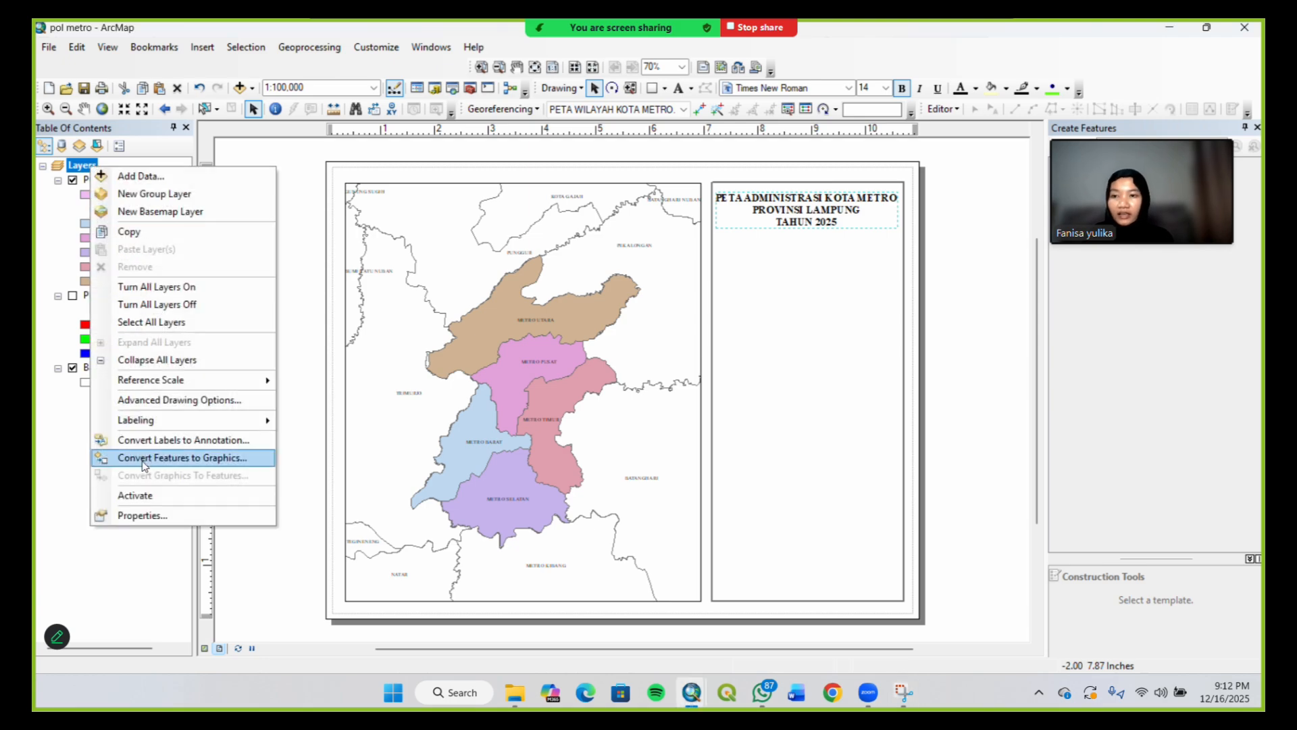
{"action": "left_click", "coordinate": [134, 515]}
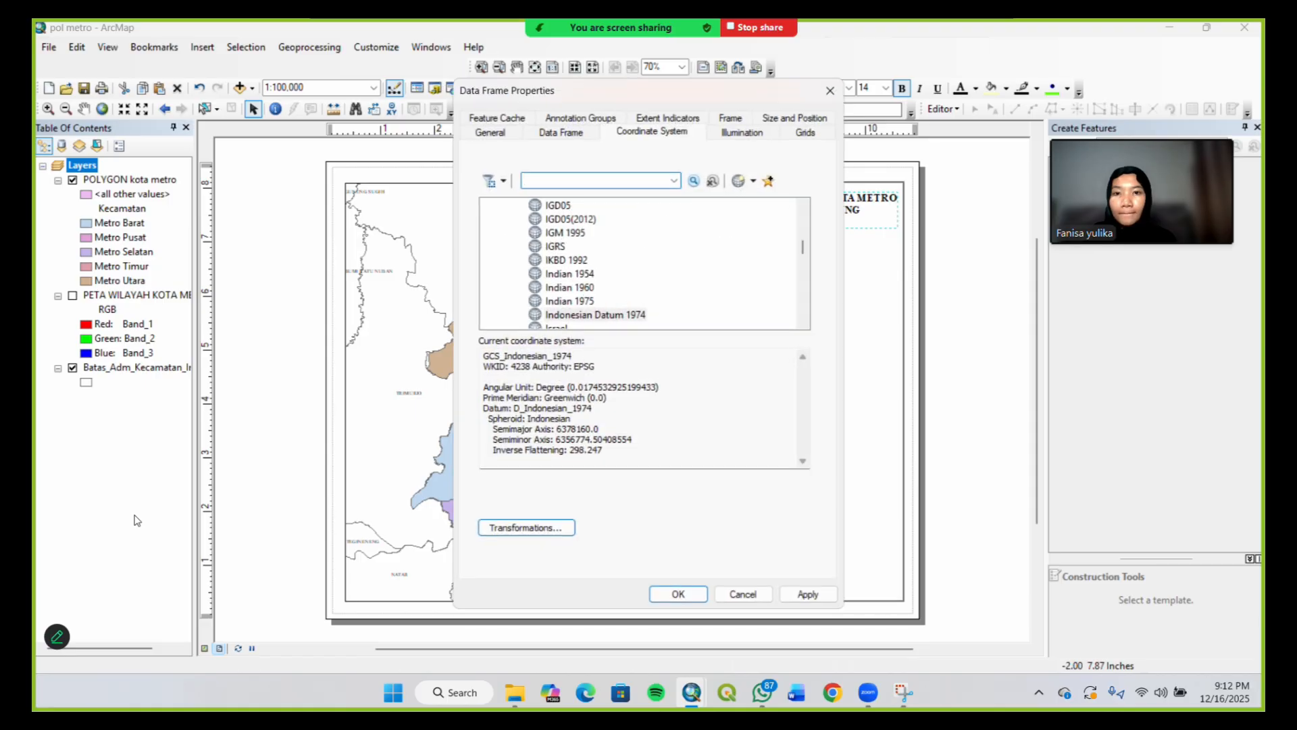
{"action": "left_click", "coordinate": [806, 132]}
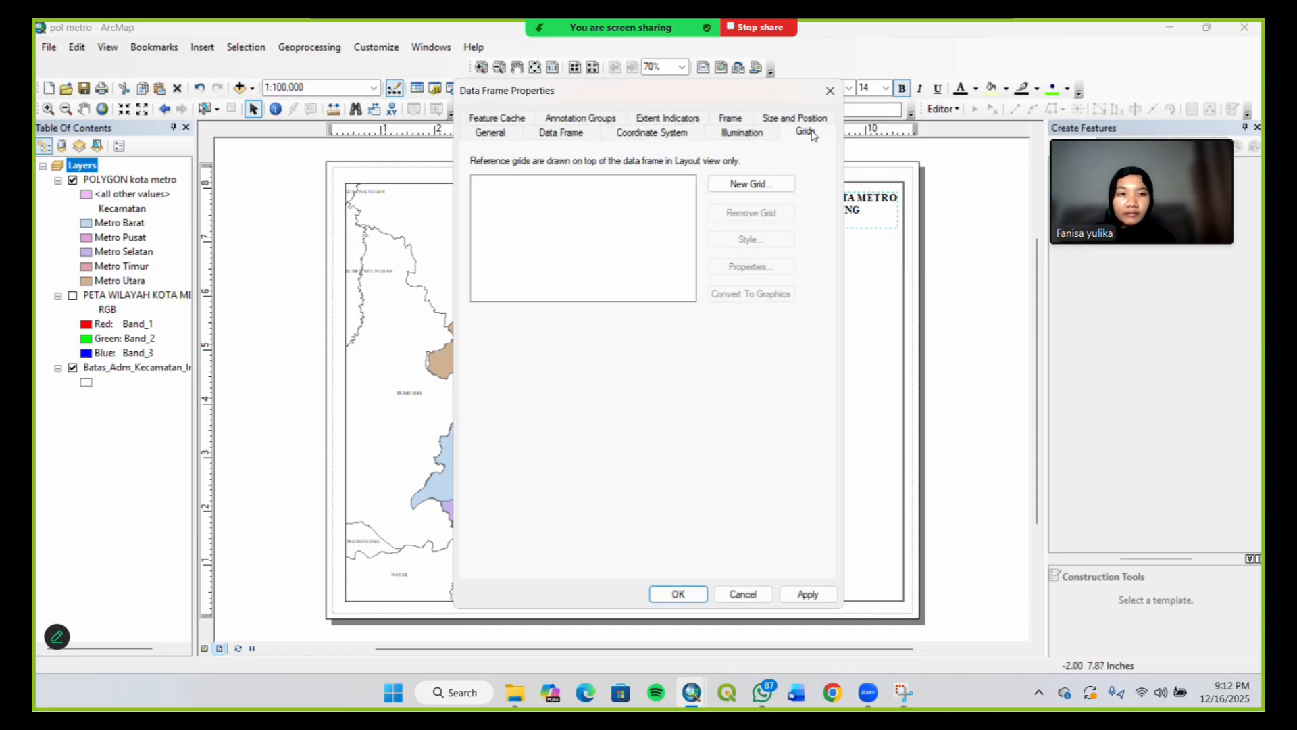
{"action": "left_click", "coordinate": [767, 183]}
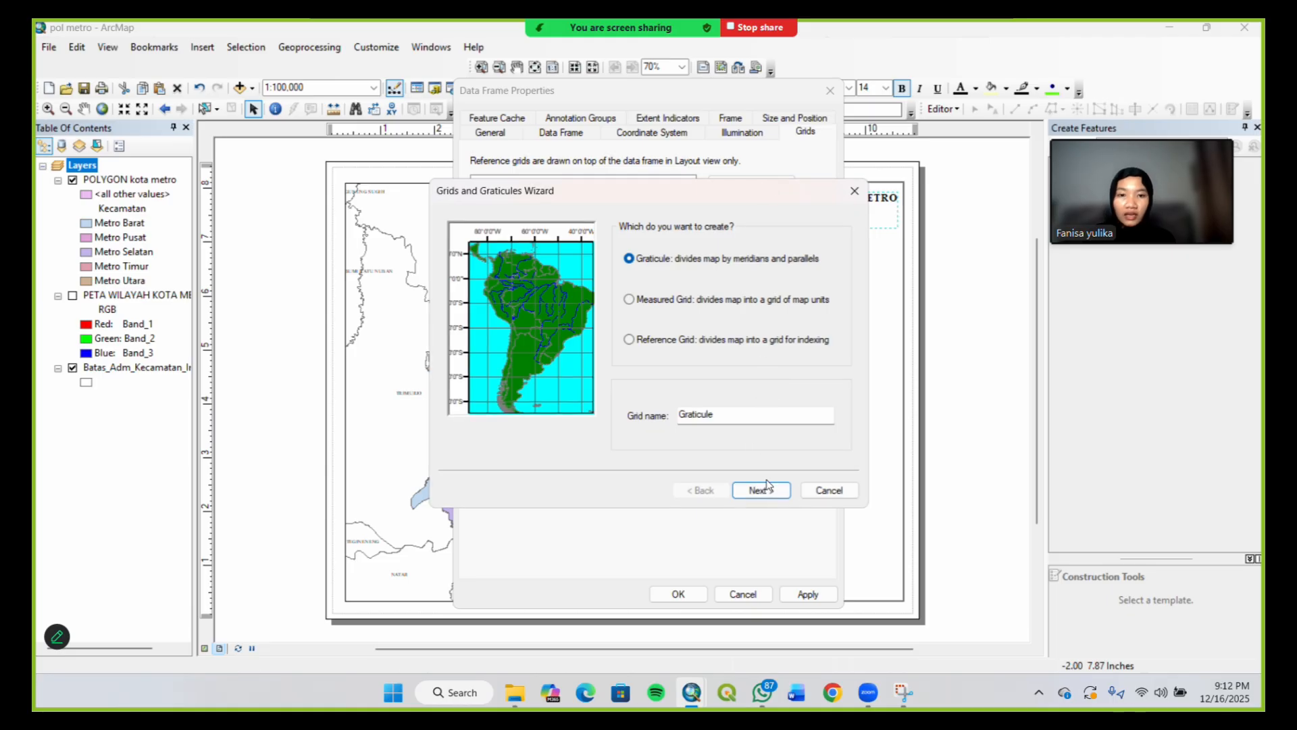
{"action": "left_click", "coordinate": [762, 490]}
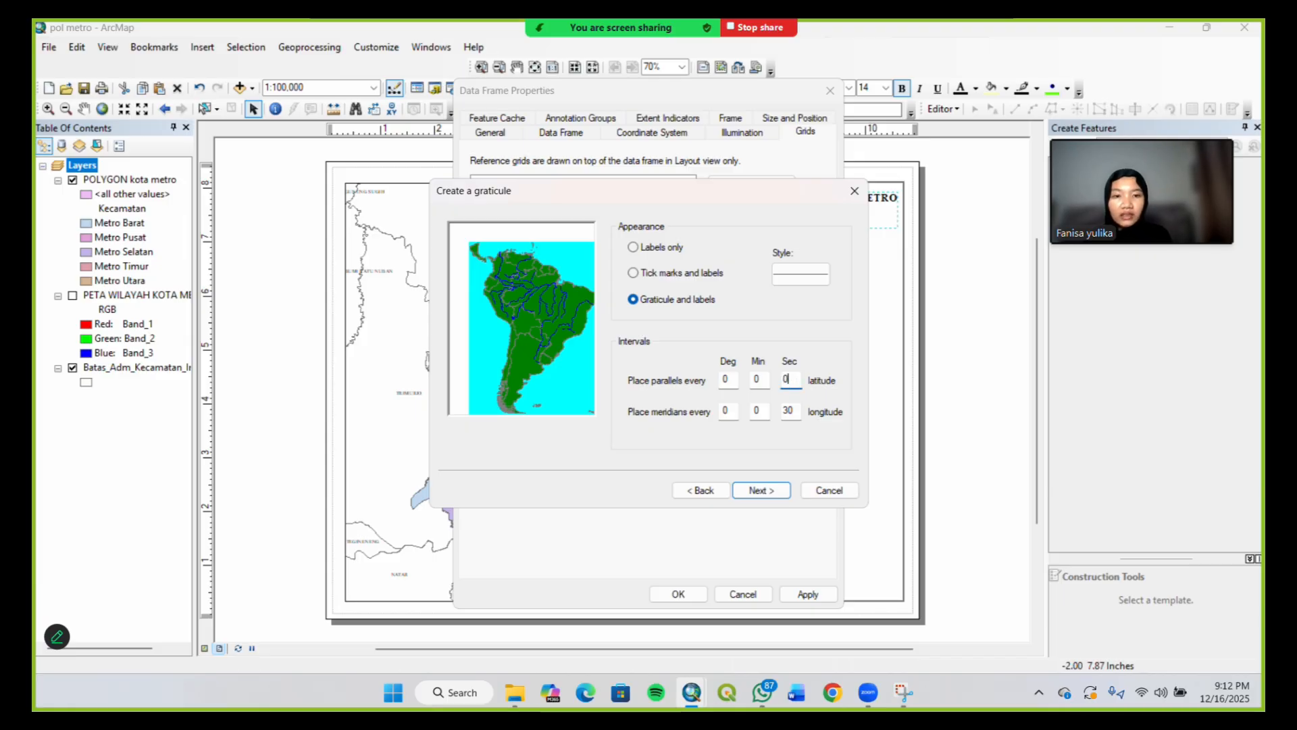
Set the graticule intervals to 0 degrees, 3 minutes and 0 seconds for both parallels and meridians
{"action": "left_click", "coordinate": [799, 408]}
{"action": "key", "text": "BackSpace"}
{"action": "key", "text": "BackSpace"}
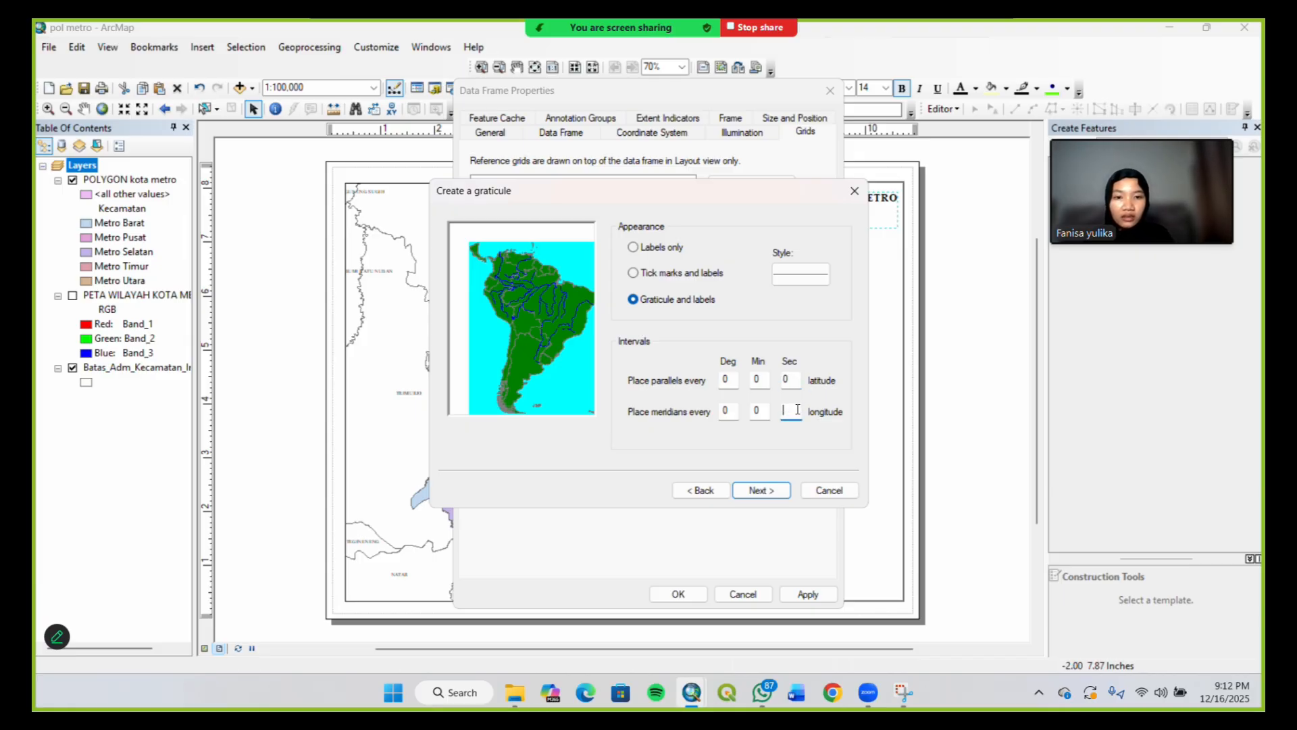
{"action": "type", "text": "0"}
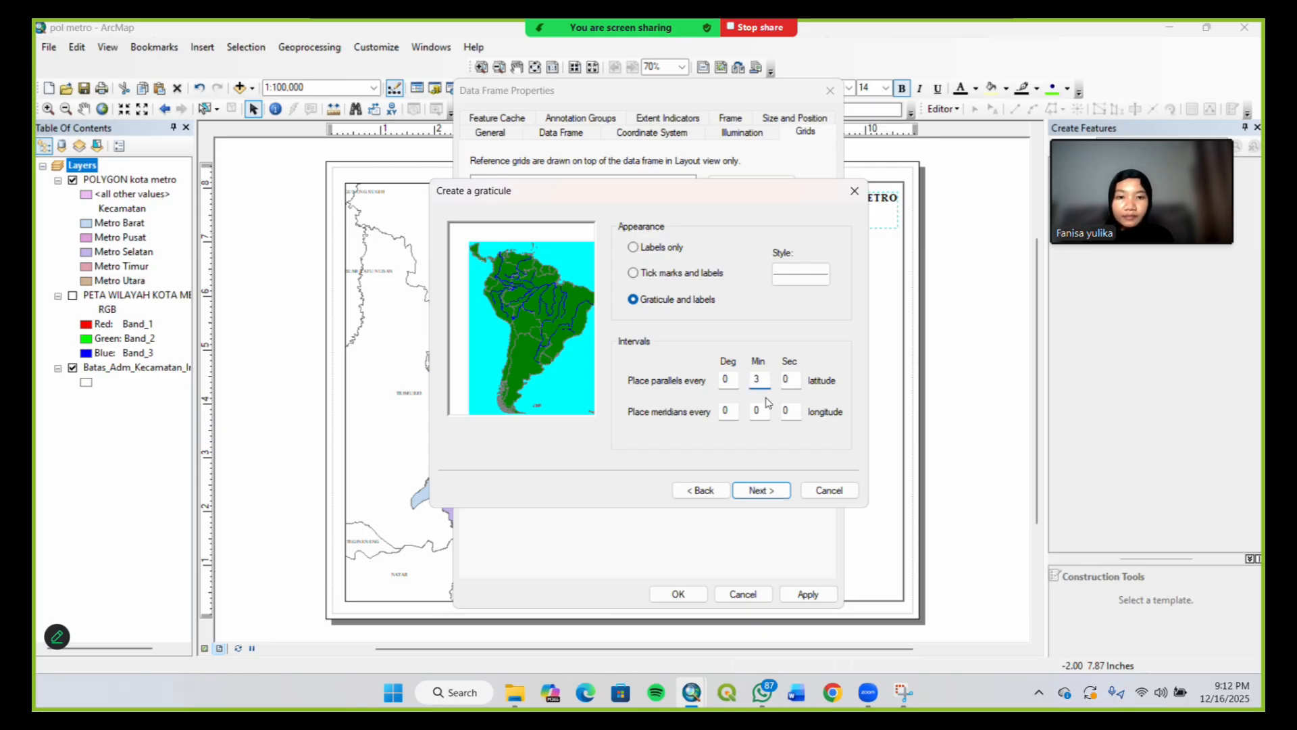
{"action": "key", "text": "BackSpace"}
{"action": "type", "text": "3"}
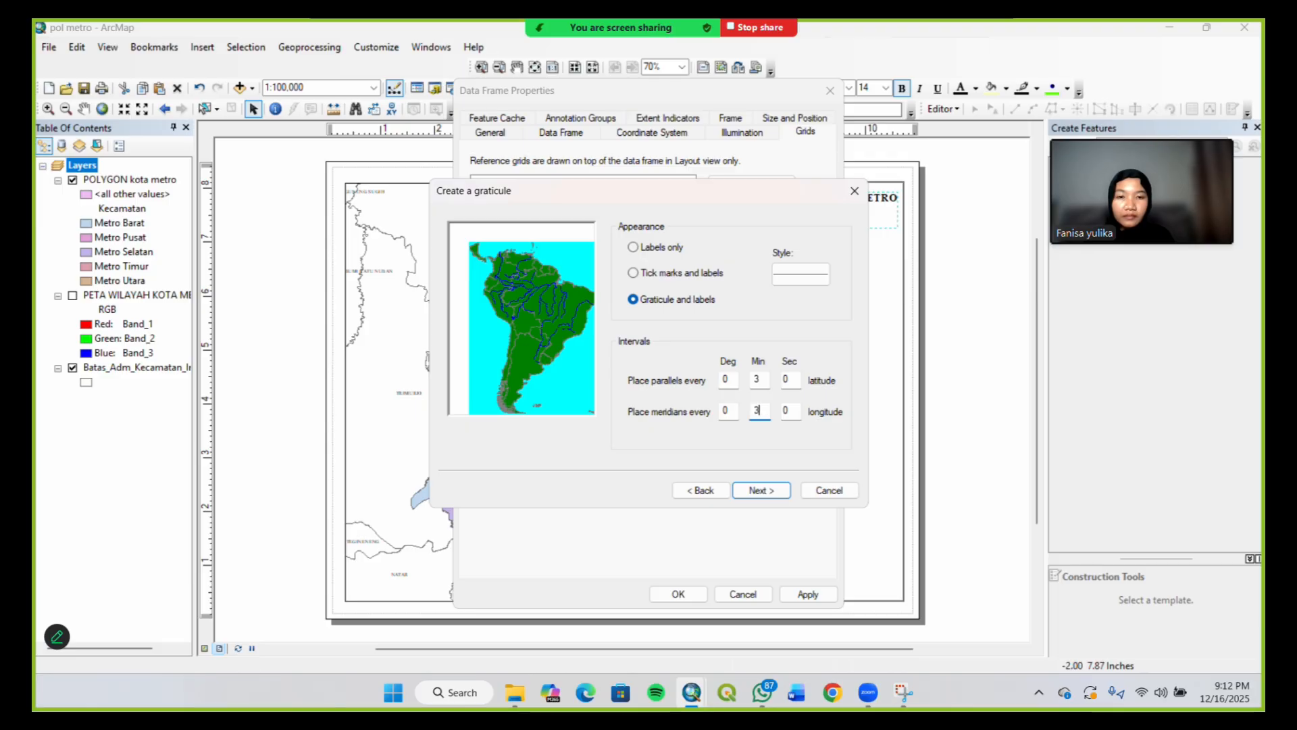
Finish the graticule with a simple border as a fixed grid and apply it to the data frame, keeping the current coordinate system
{"action": "left_click", "coordinate": [761, 490]}
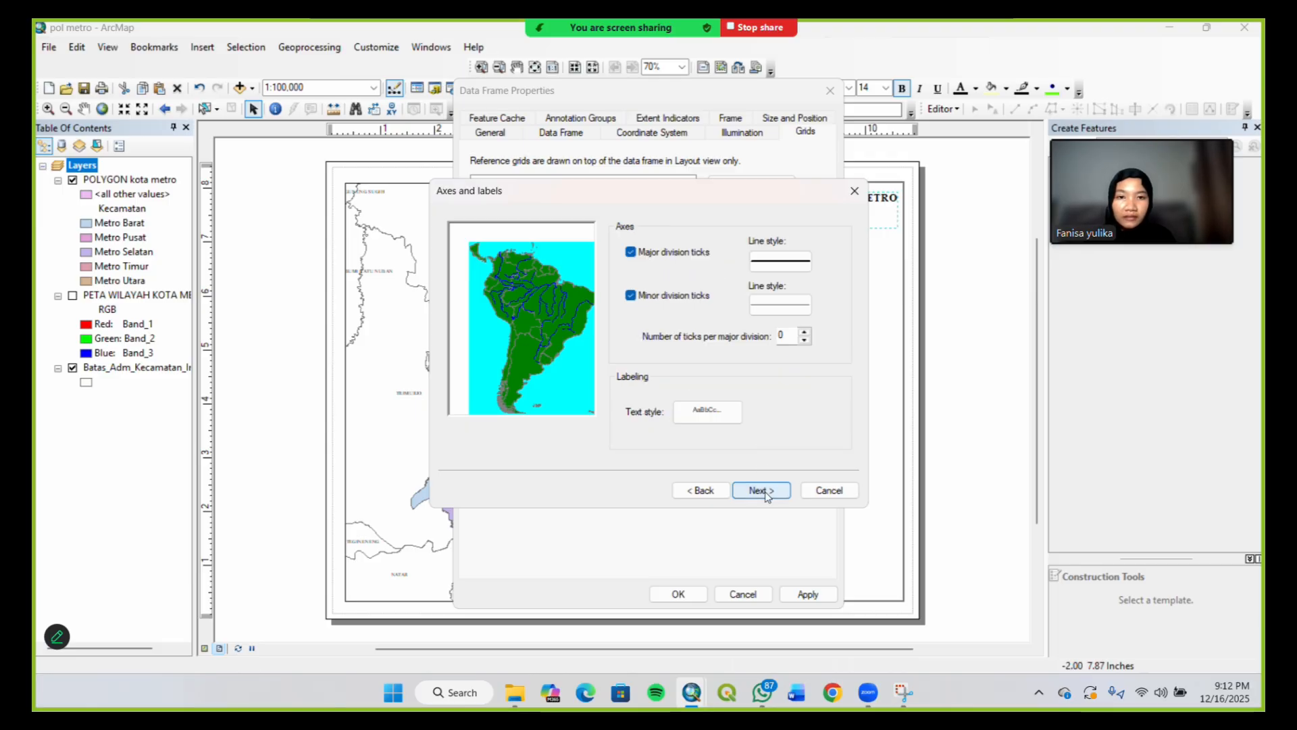
{"action": "left_click", "coordinate": [759, 490]}
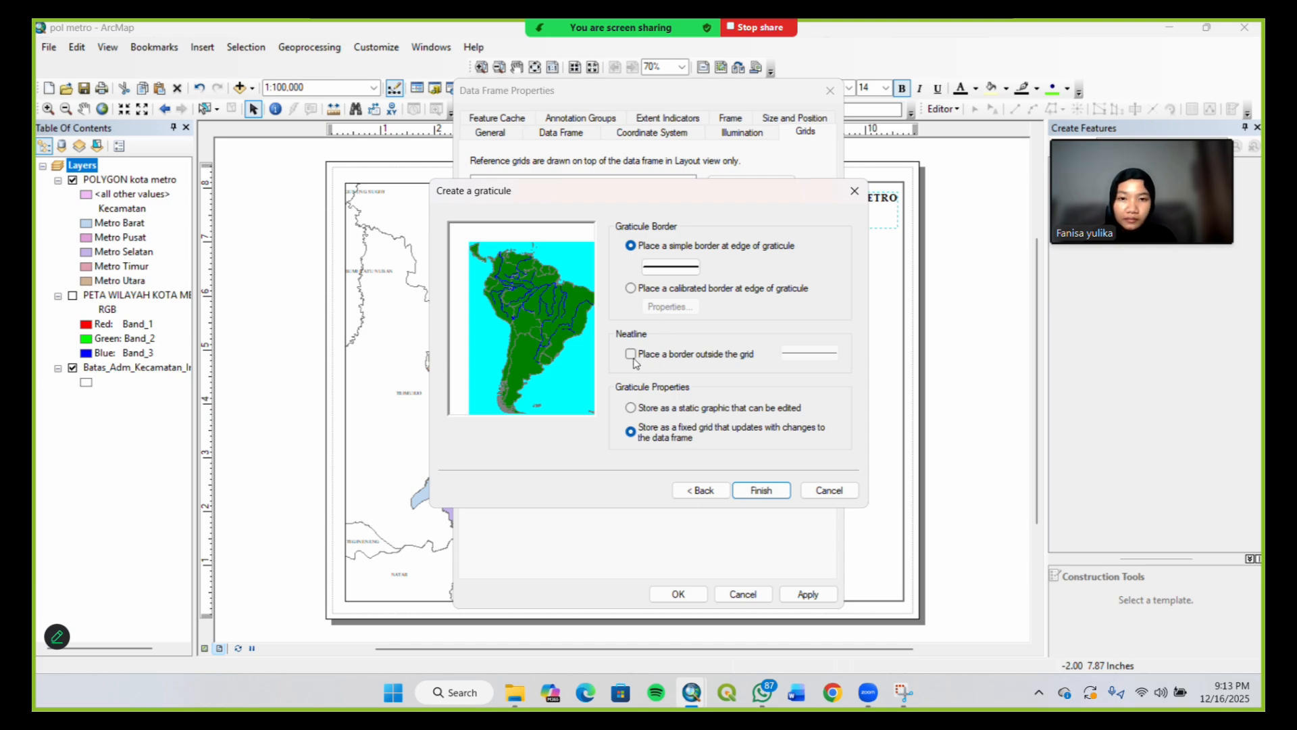
{"action": "left_click", "coordinate": [762, 491]}
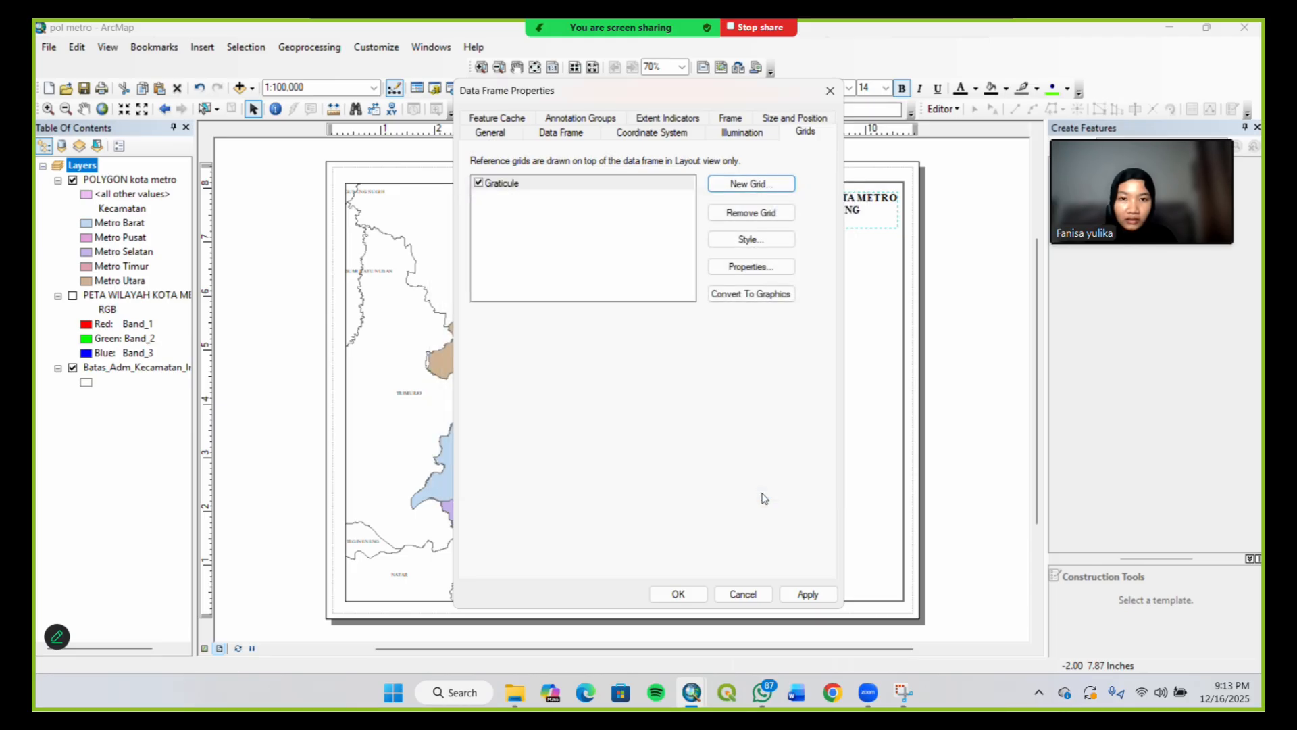
{"action": "left_click", "coordinate": [808, 594]}
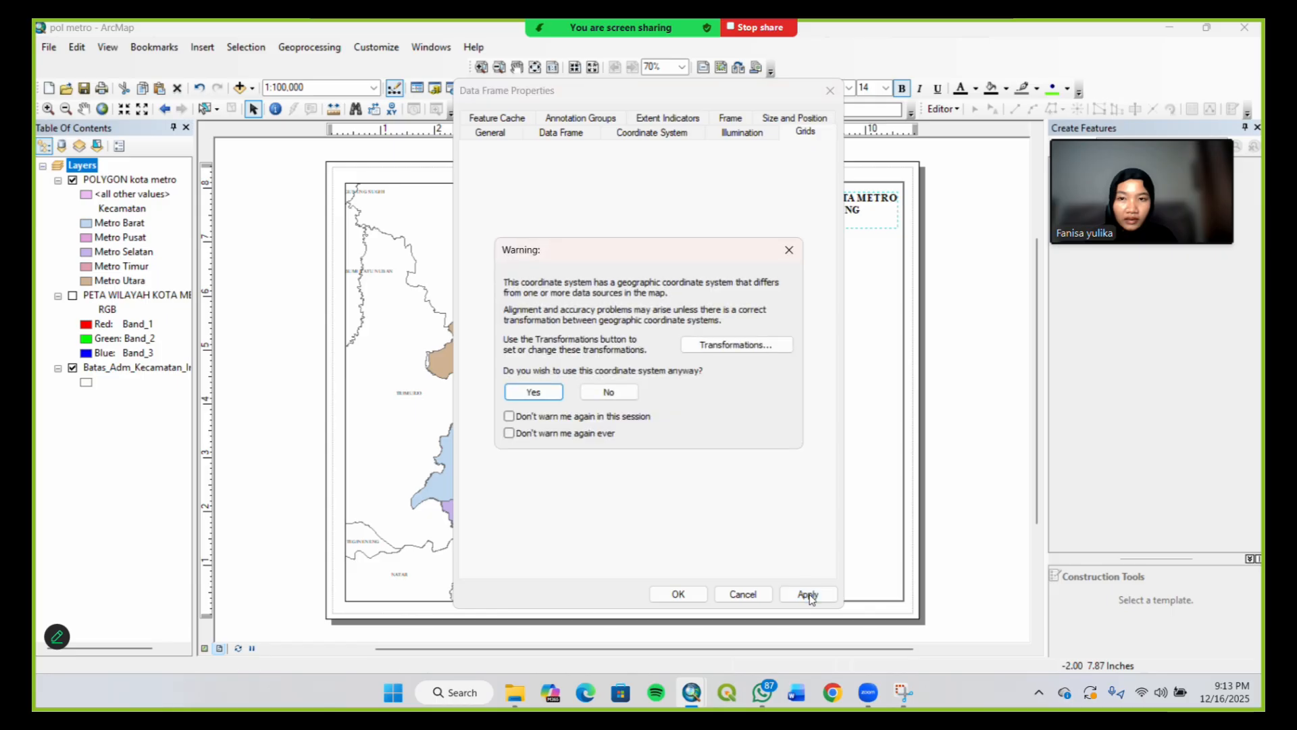
{"action": "left_click", "coordinate": [533, 392]}
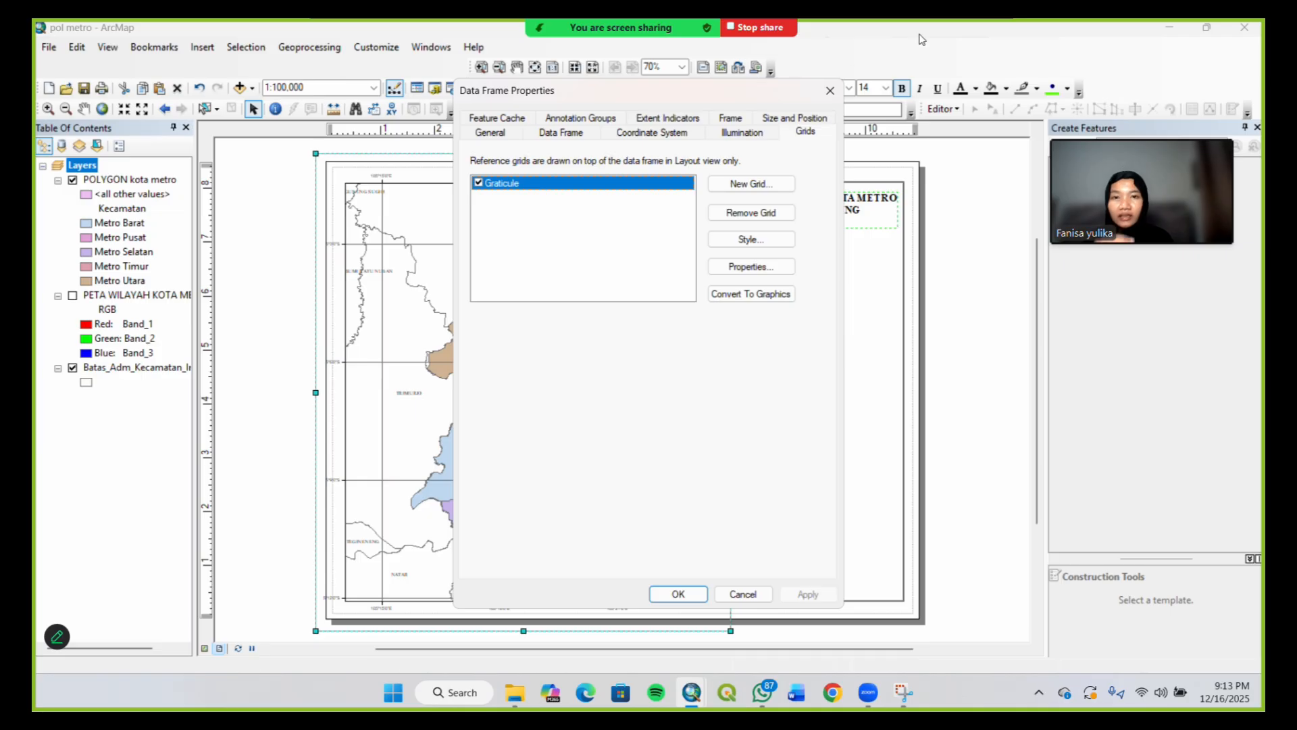
{"action": "left_click", "coordinate": [830, 89]}
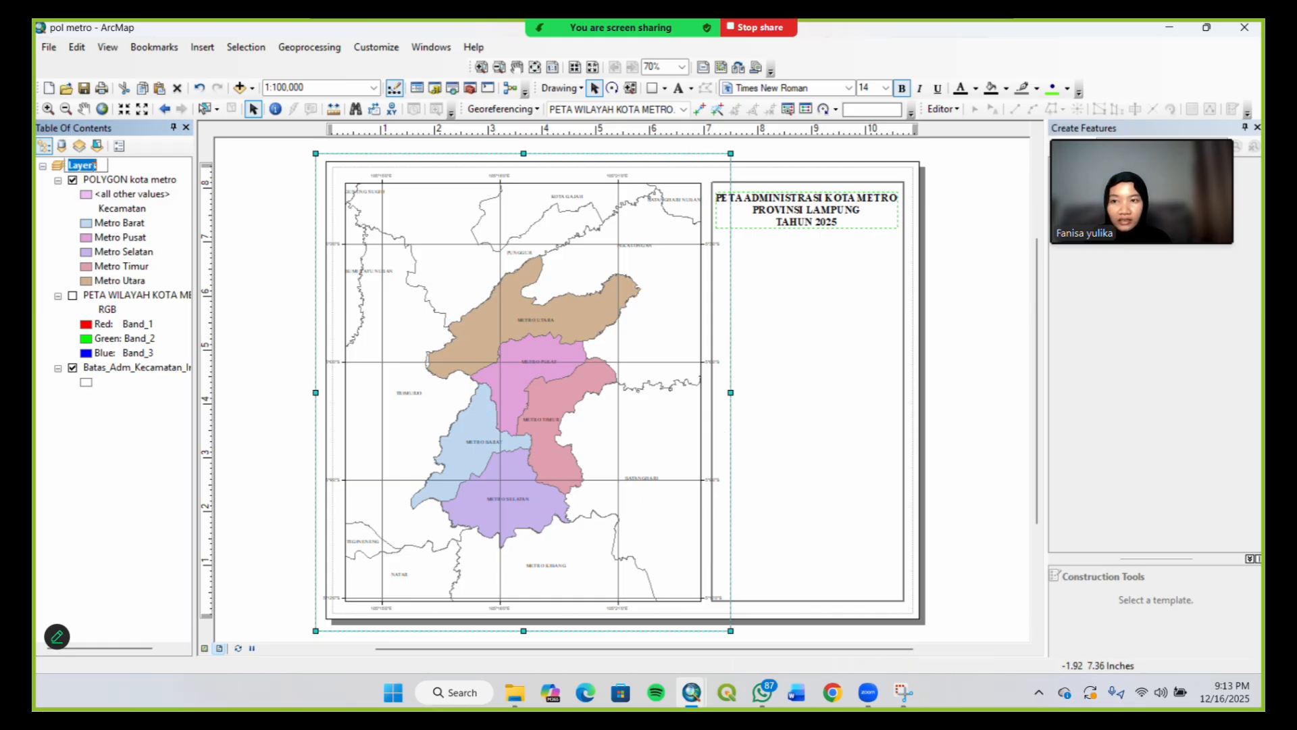
Reopen the Layers data frame's graticule properties and set the coordinate label font to Times New Roman
{"action": "right_click", "coordinate": [92, 169]}
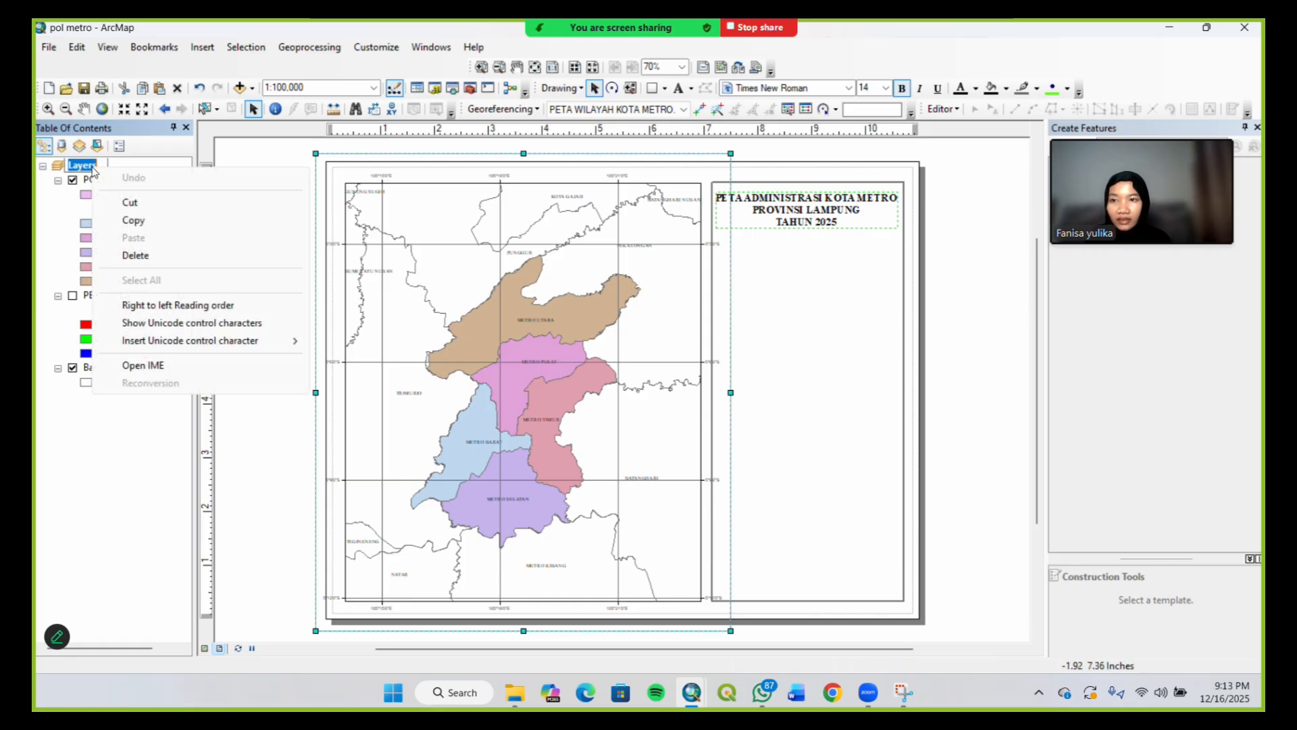
{"action": "left_click", "coordinate": [227, 163]}
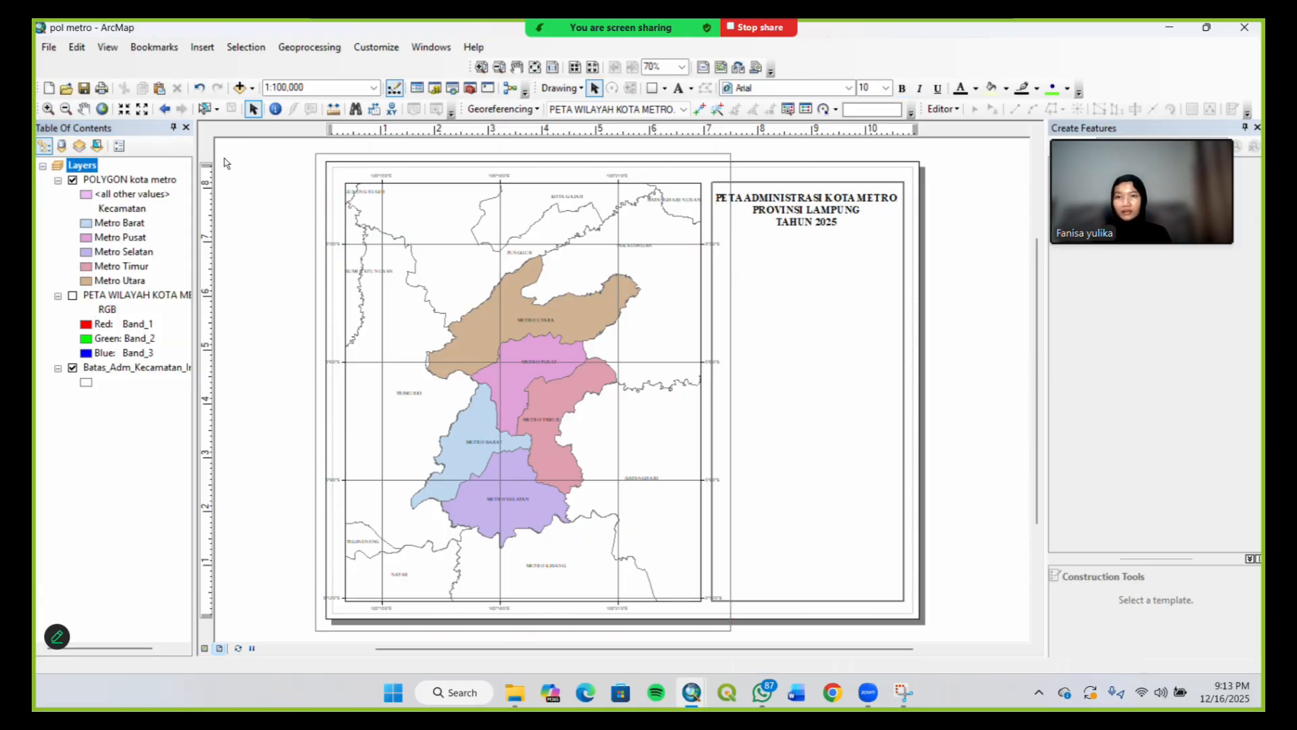
{"action": "right_click", "coordinate": [95, 167]}
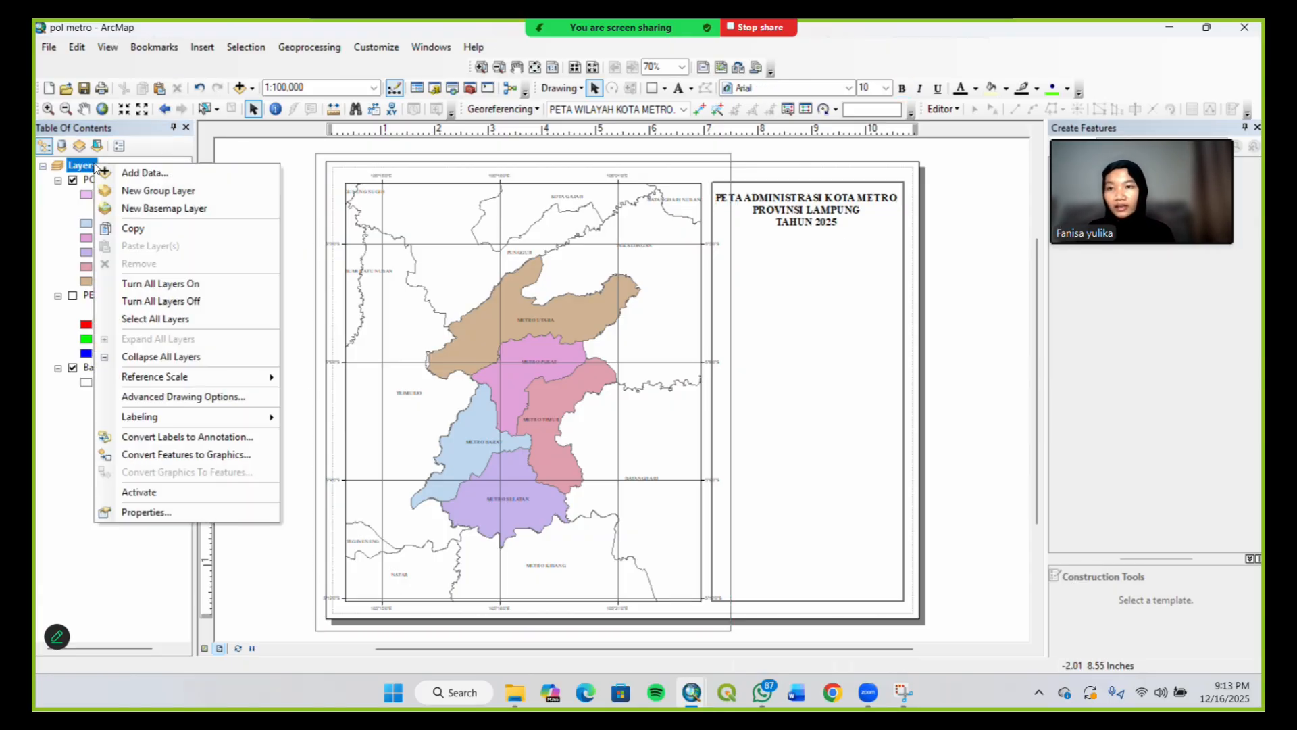
{"action": "left_click", "coordinate": [173, 514]}
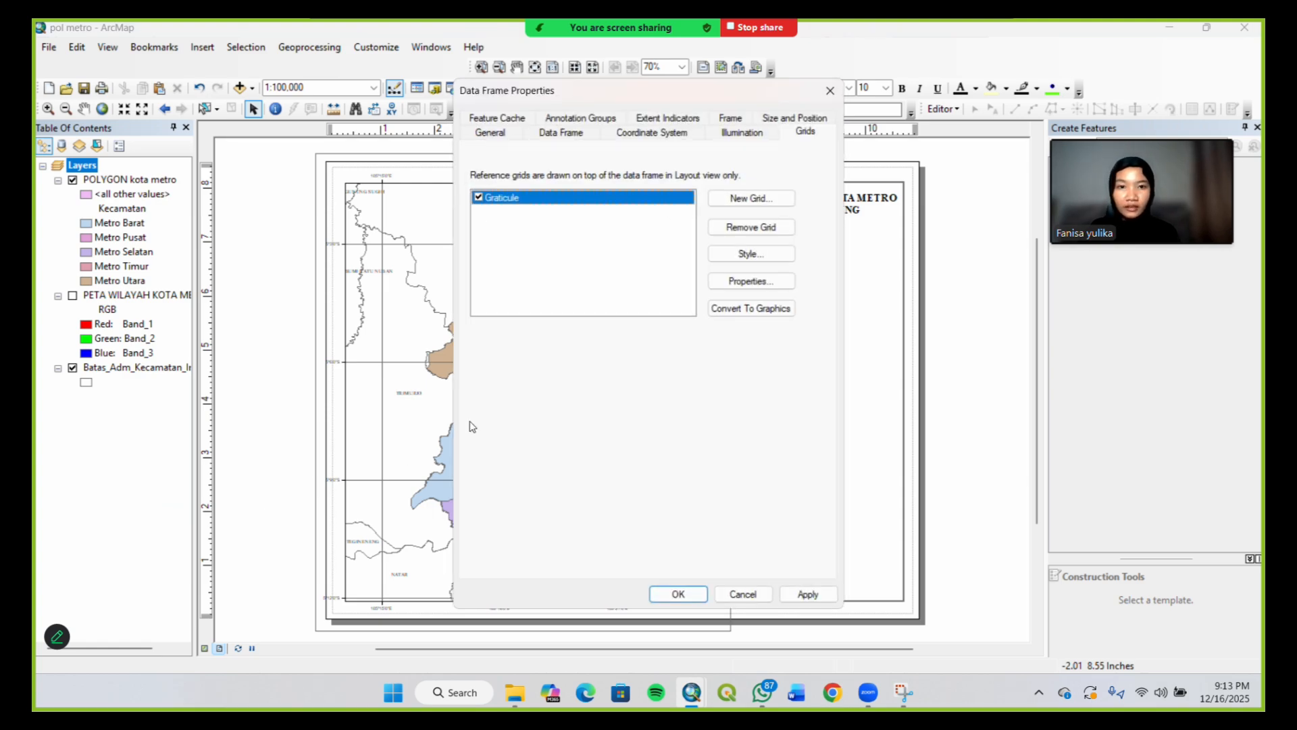
{"action": "left_click", "coordinate": [737, 281]}
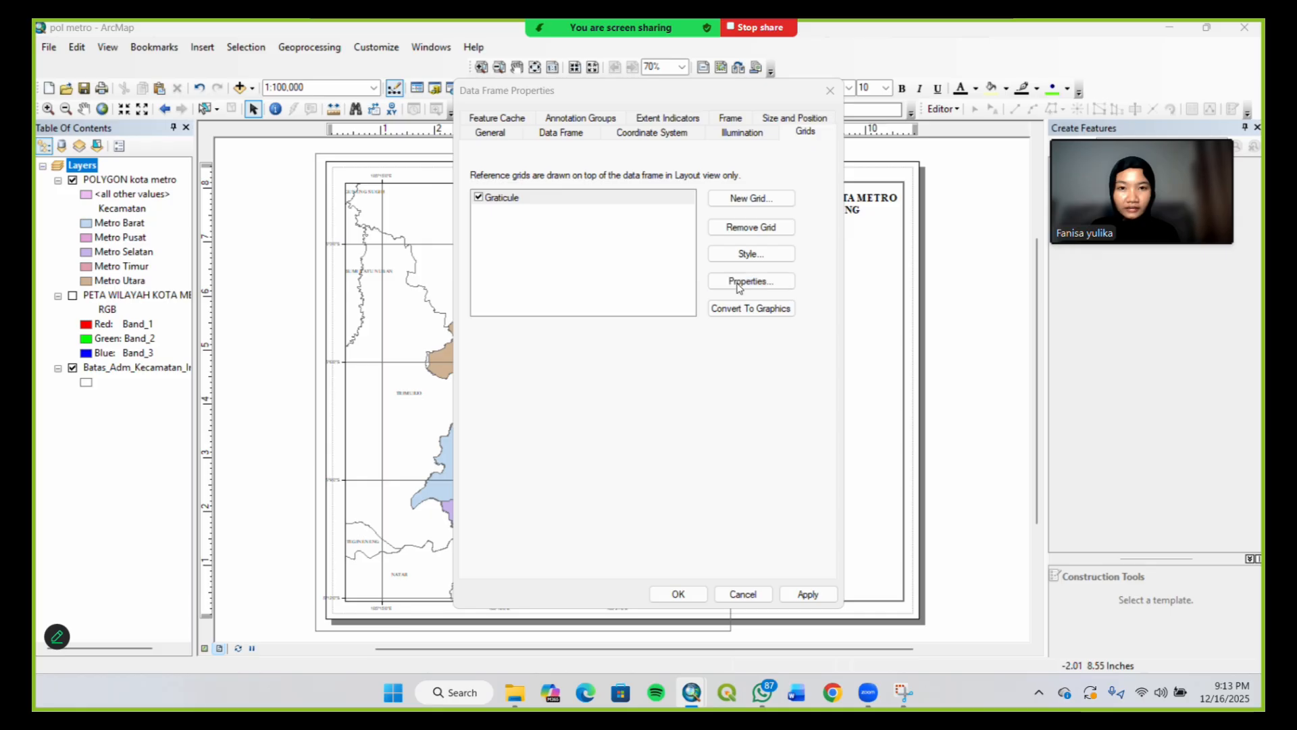
{"action": "left_click", "coordinate": [586, 303]}
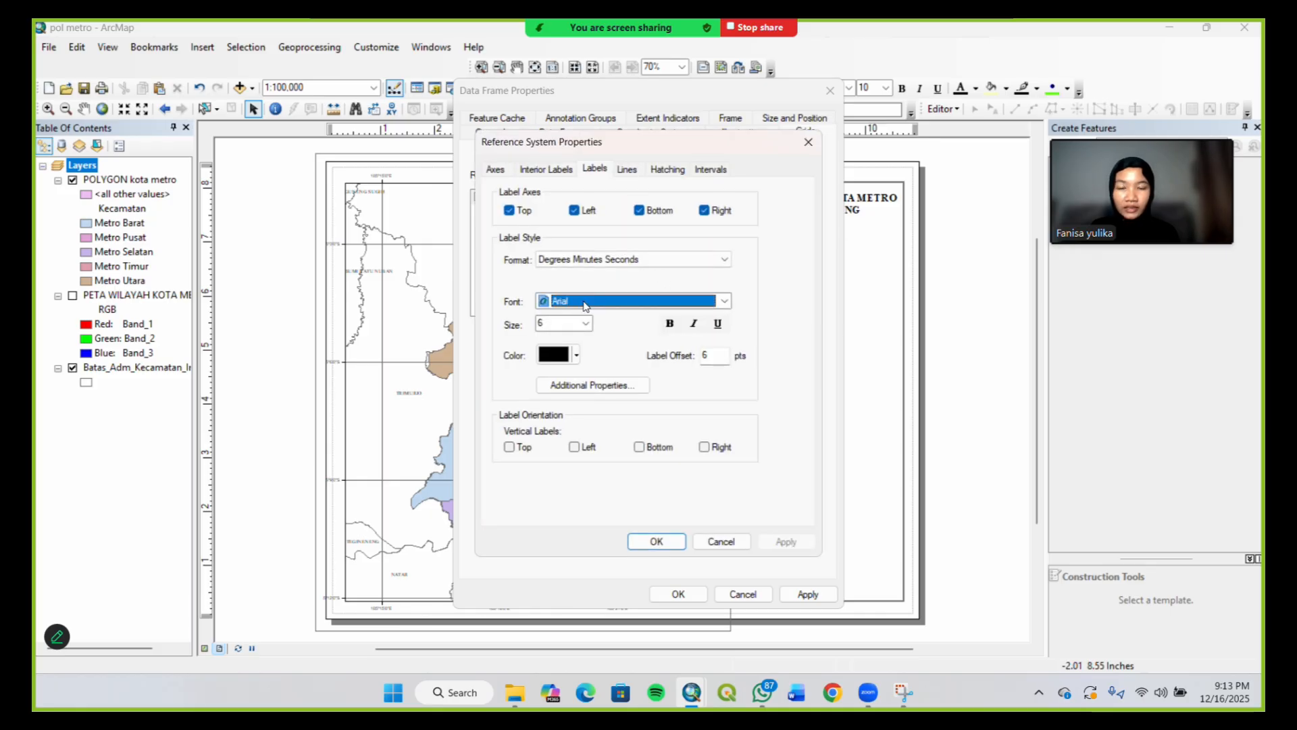
{"action": "key", "text": "t"}
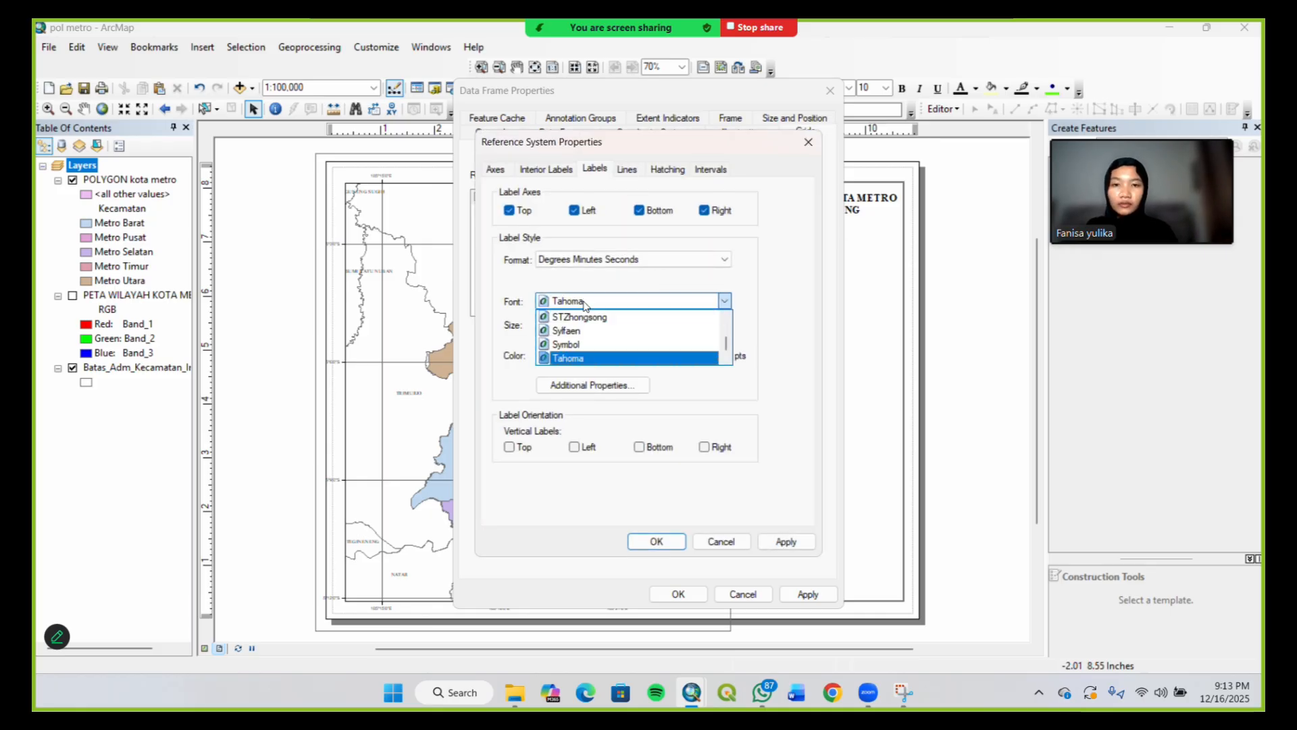
{"action": "key", "text": "i"}
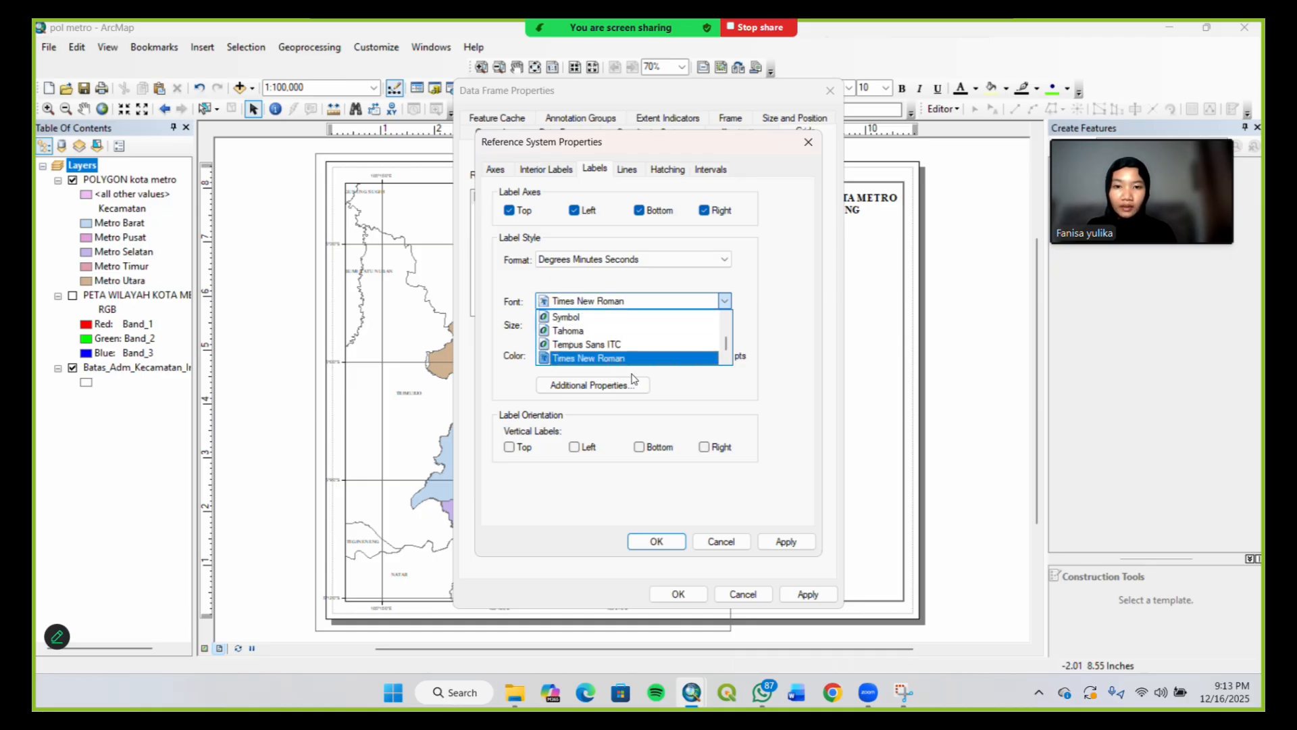
{"action": "left_click", "coordinate": [628, 304]}
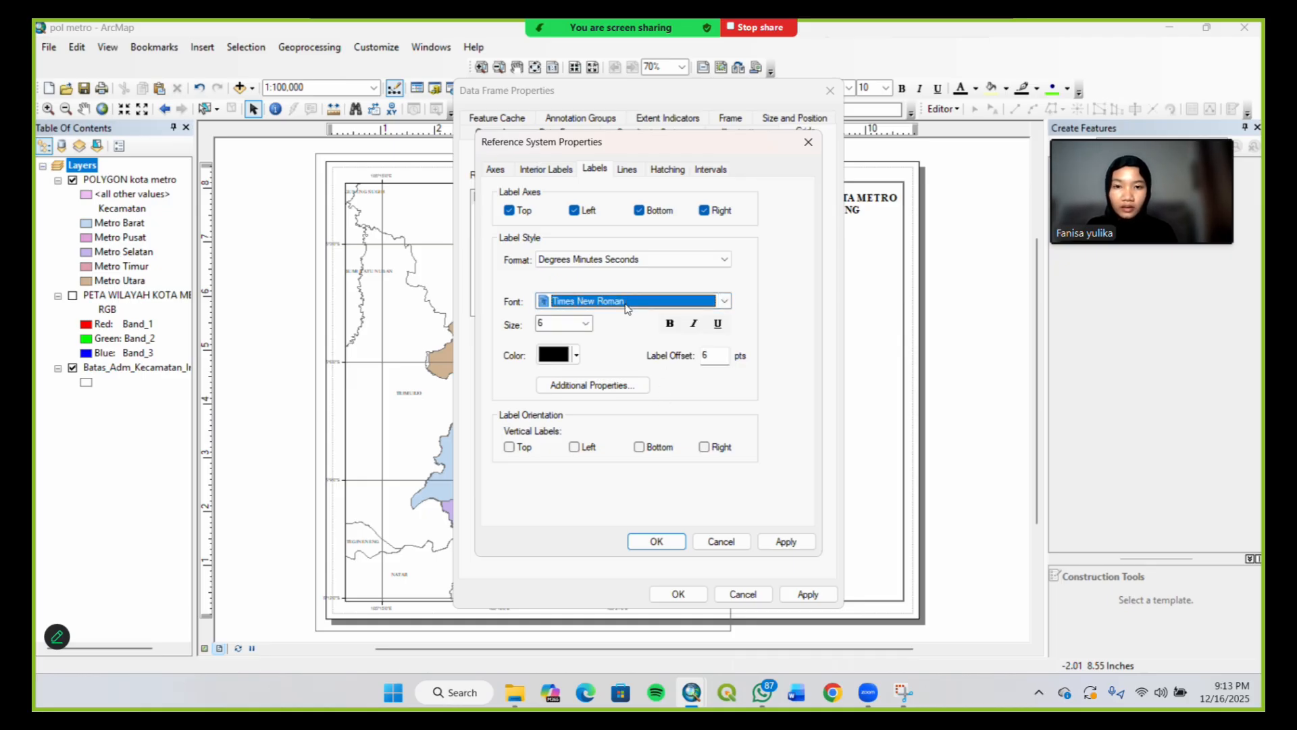
Orient the graticule's left and right labels vertically and apply the changes, keeping the current coordinate system
{"action": "left_click", "coordinate": [576, 448]}
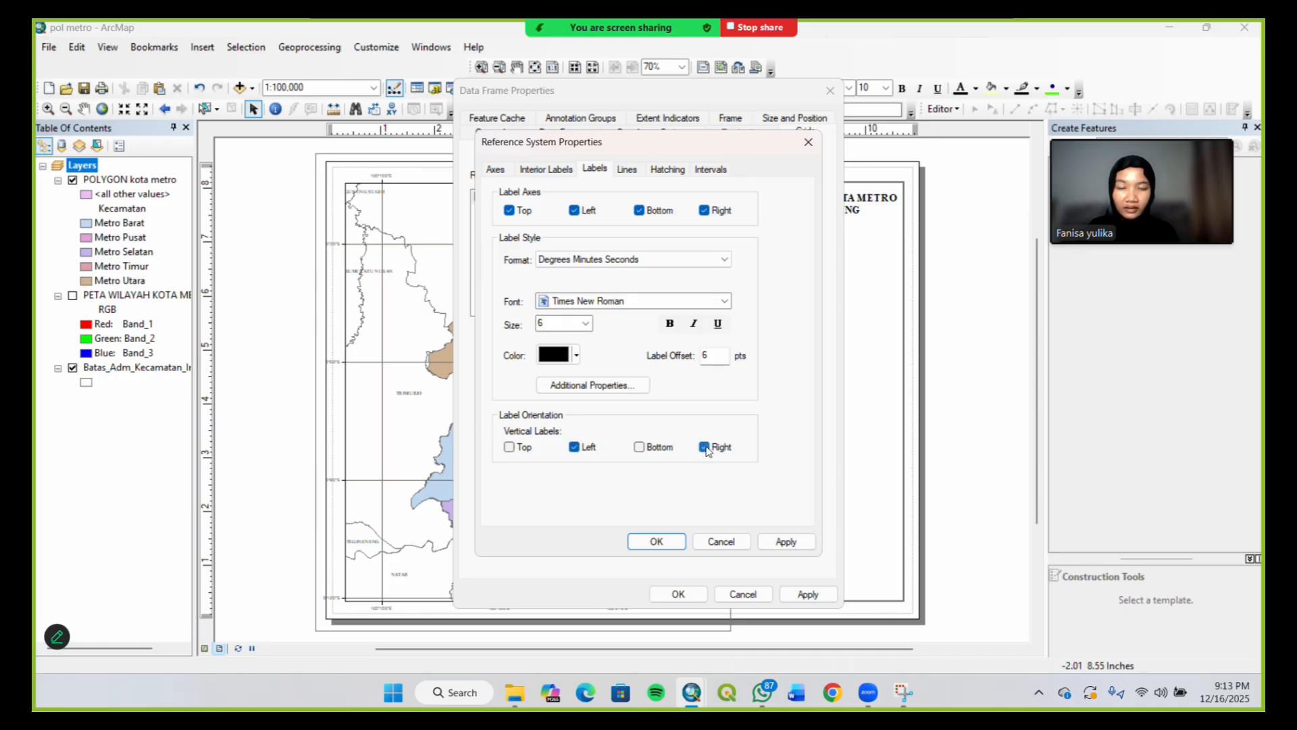
{"action": "left_click", "coordinate": [656, 542]}
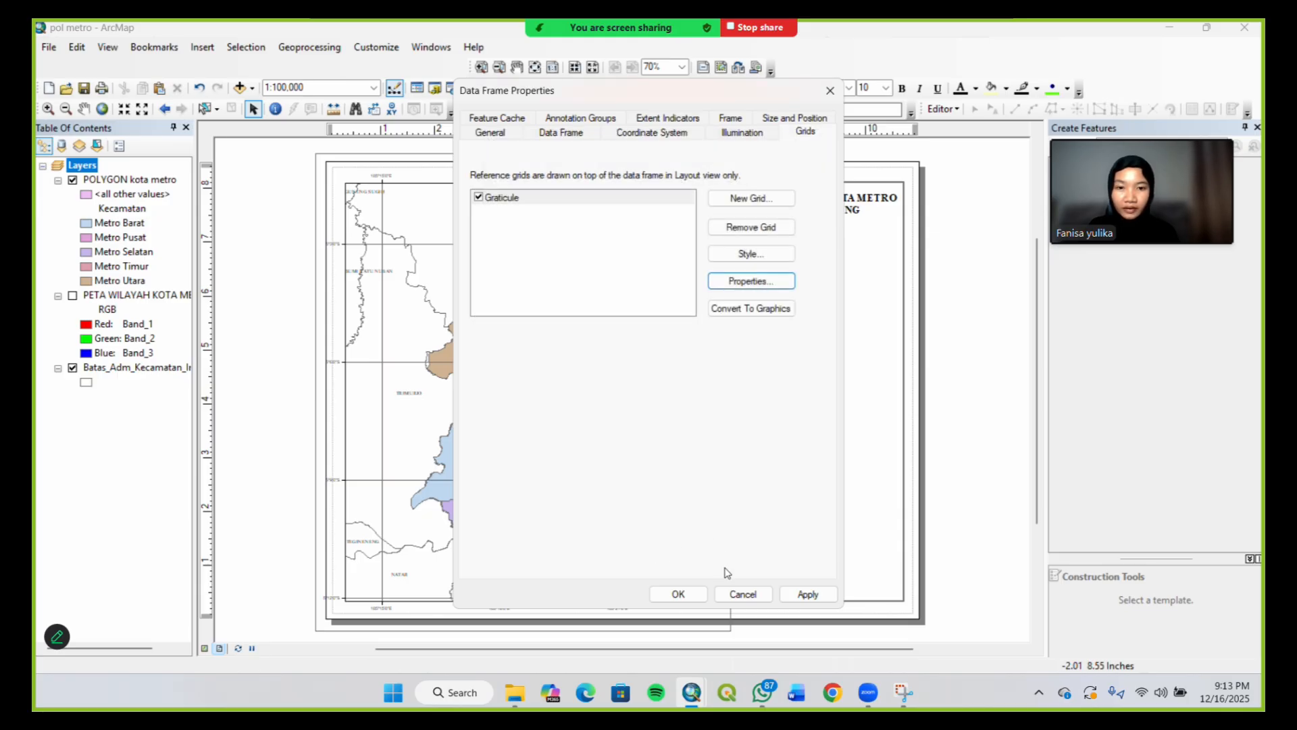
{"action": "left_click", "coordinate": [682, 595]}
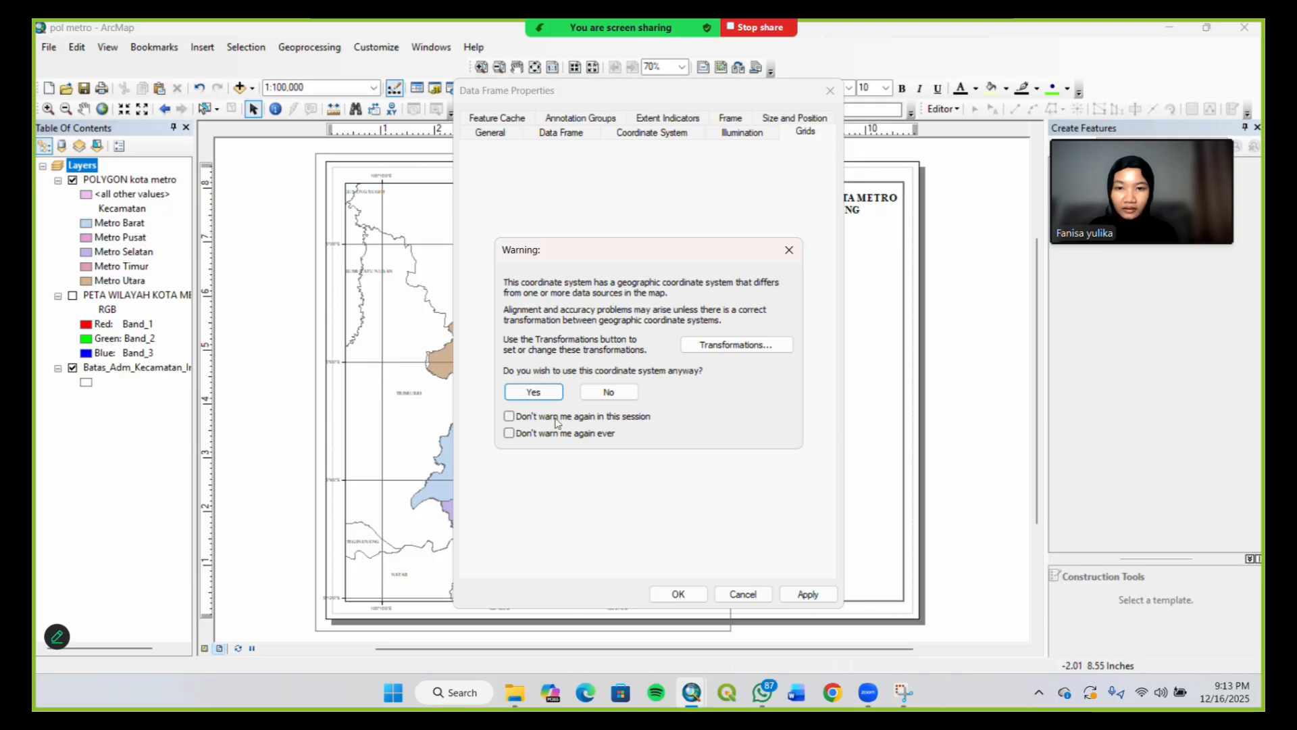
{"action": "left_click", "coordinate": [548, 392]}
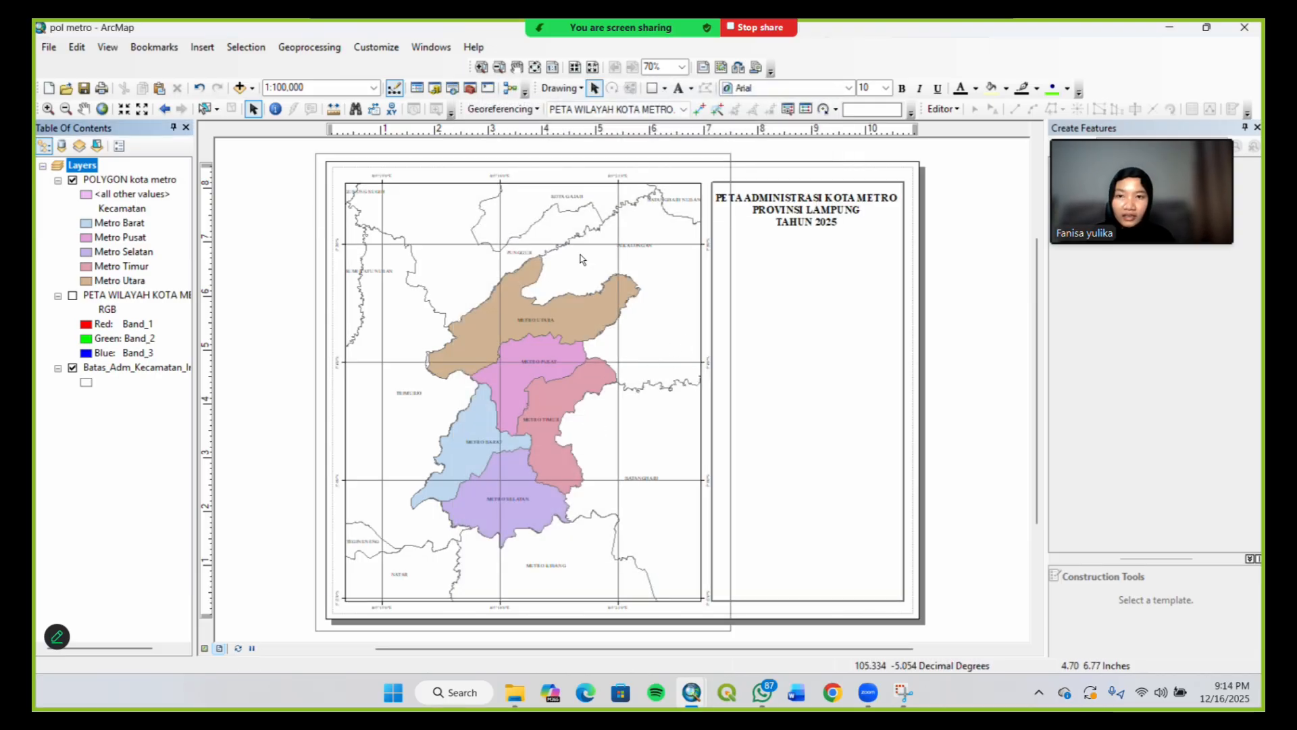
Shrink the outer frame around the map from all four sides so it fits closely around the map's border
{"action": "left_click", "coordinate": [669, 306]}
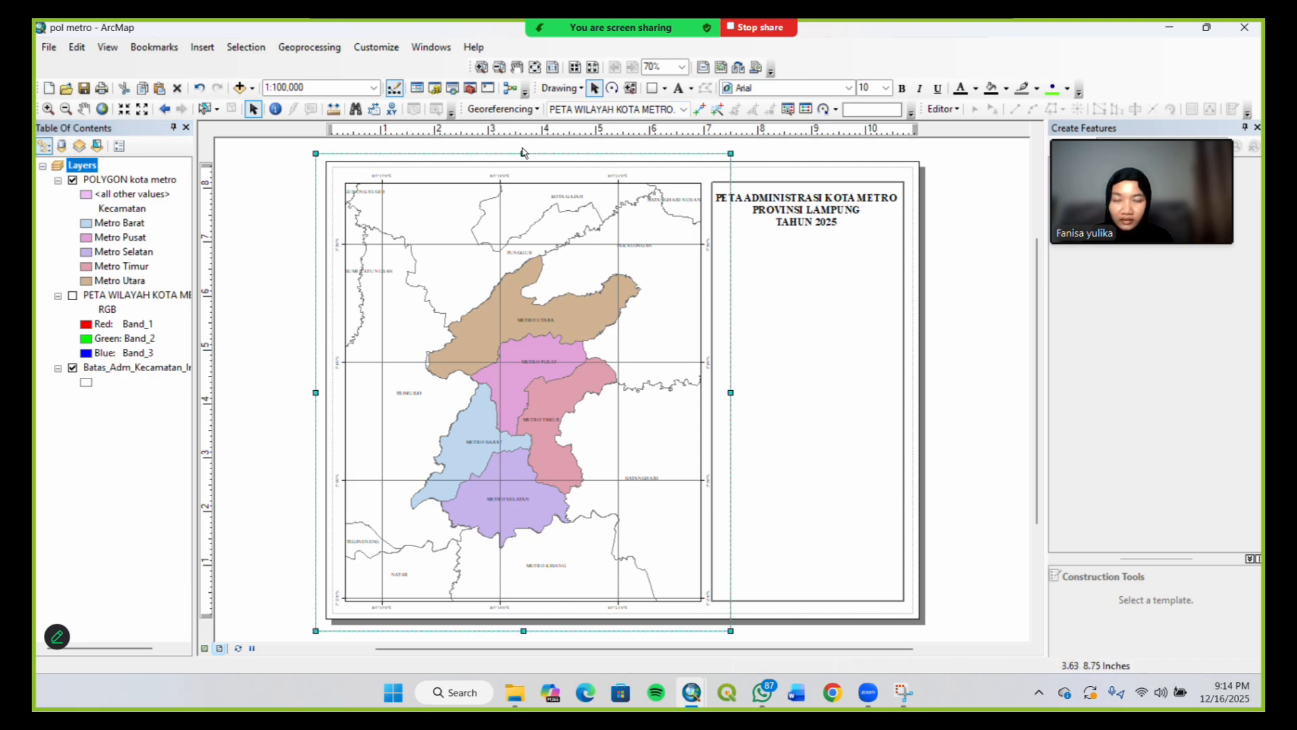
{"action": "left_click_drag", "start_coordinate": [523, 153], "coordinate": [533, 167]}
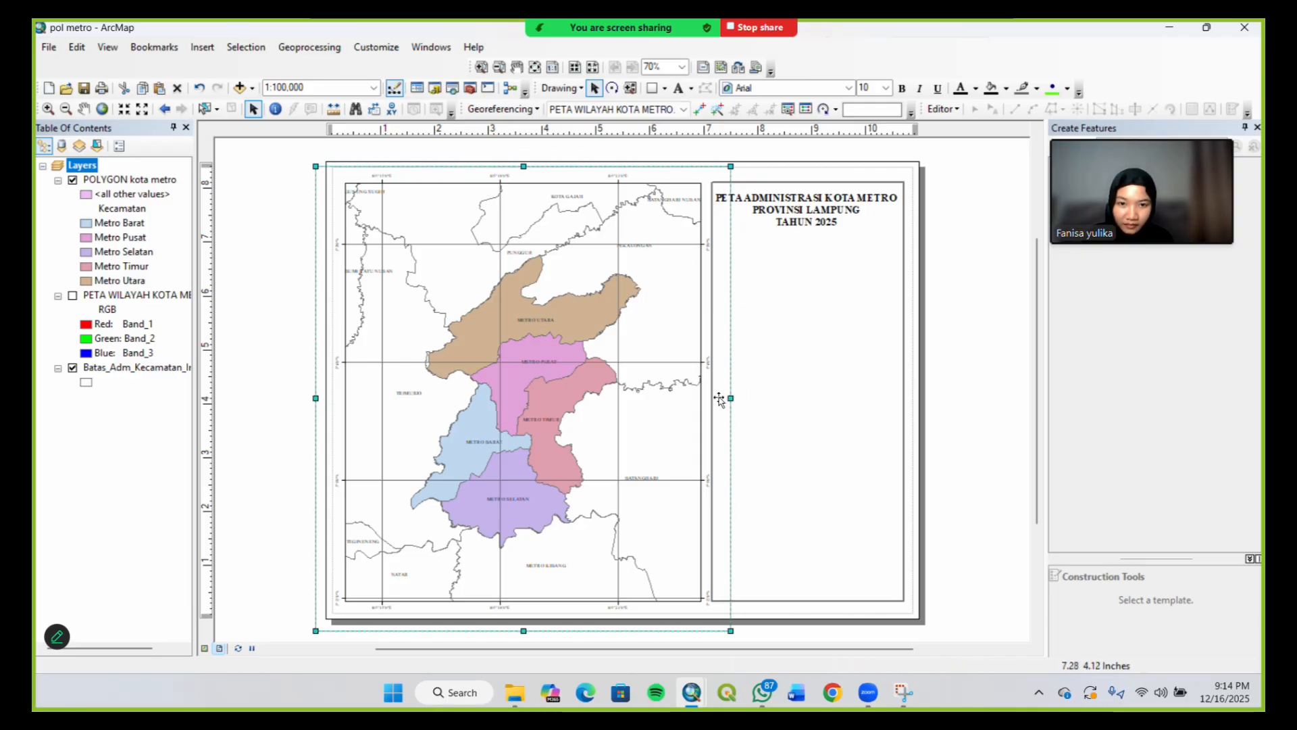
{"action": "left_click_drag", "start_coordinate": [720, 400], "coordinate": [712, 399]}
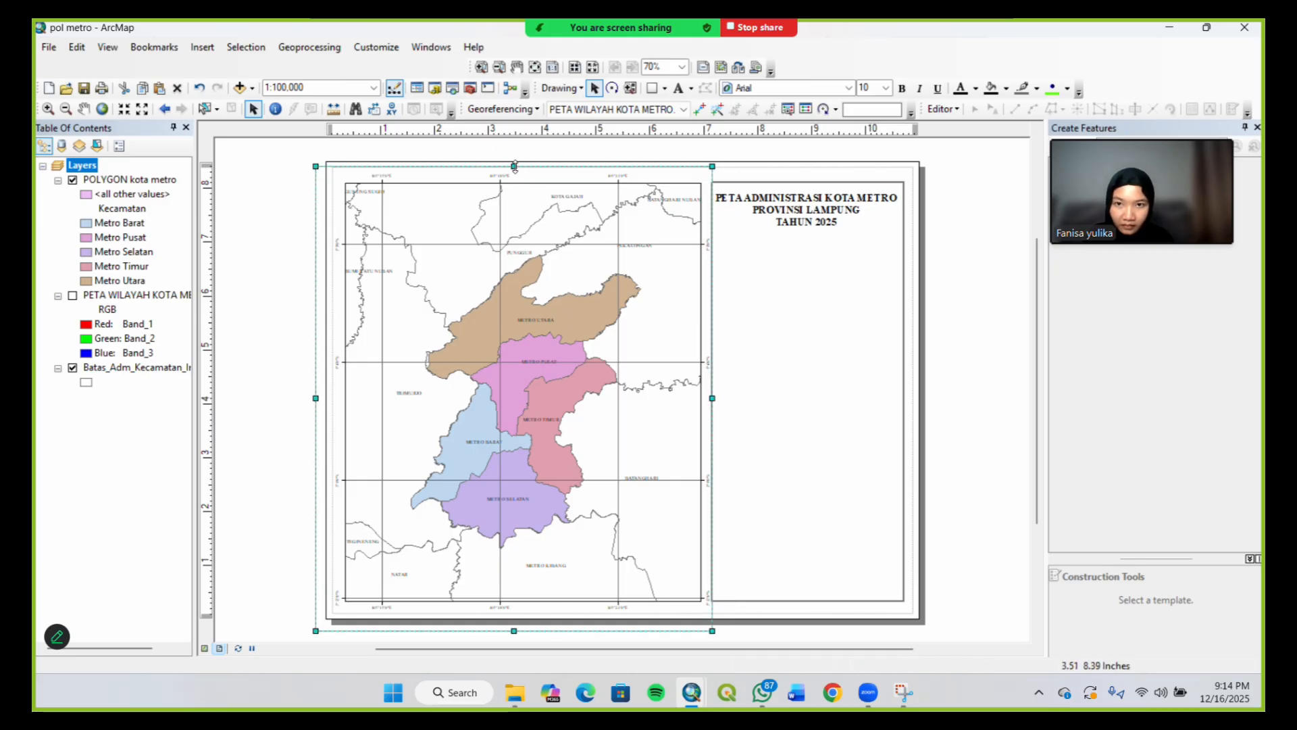
{"action": "left_click_drag", "start_coordinate": [514, 166], "coordinate": [517, 182]}
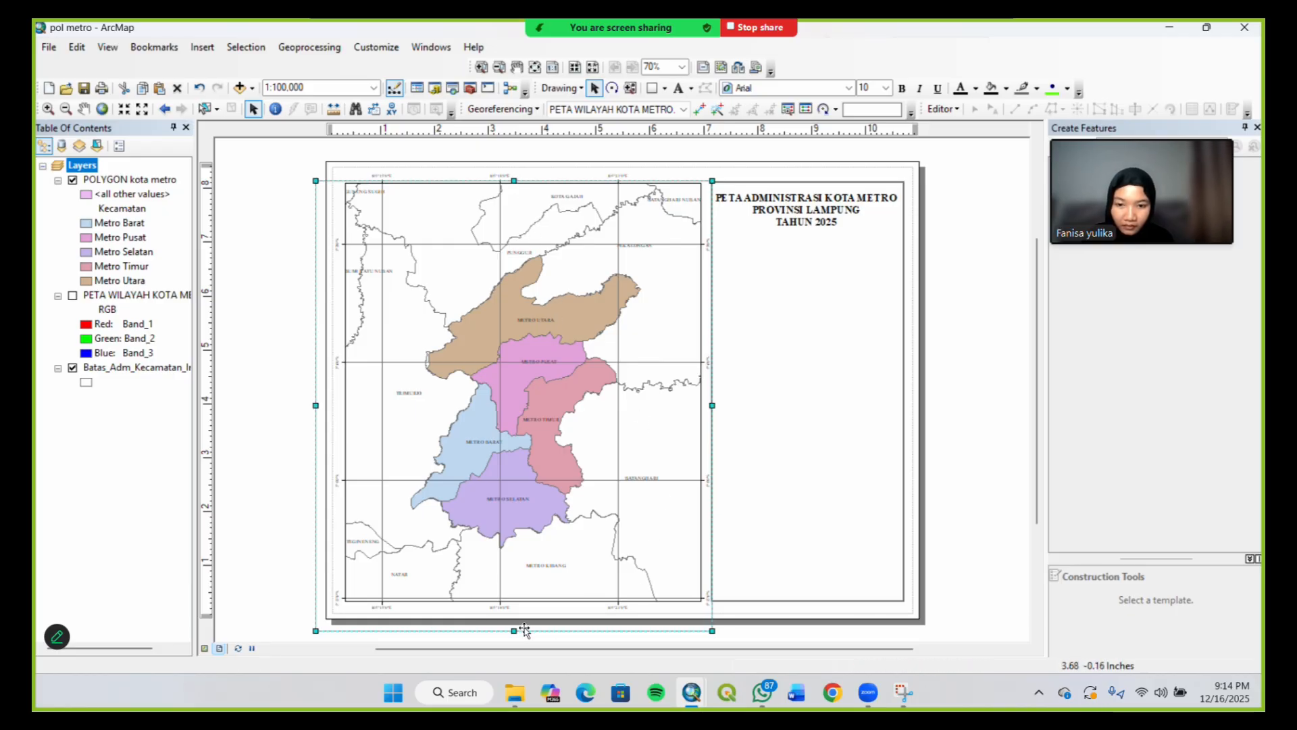
{"action": "left_click_drag", "start_coordinate": [514, 630], "coordinate": [529, 600]}
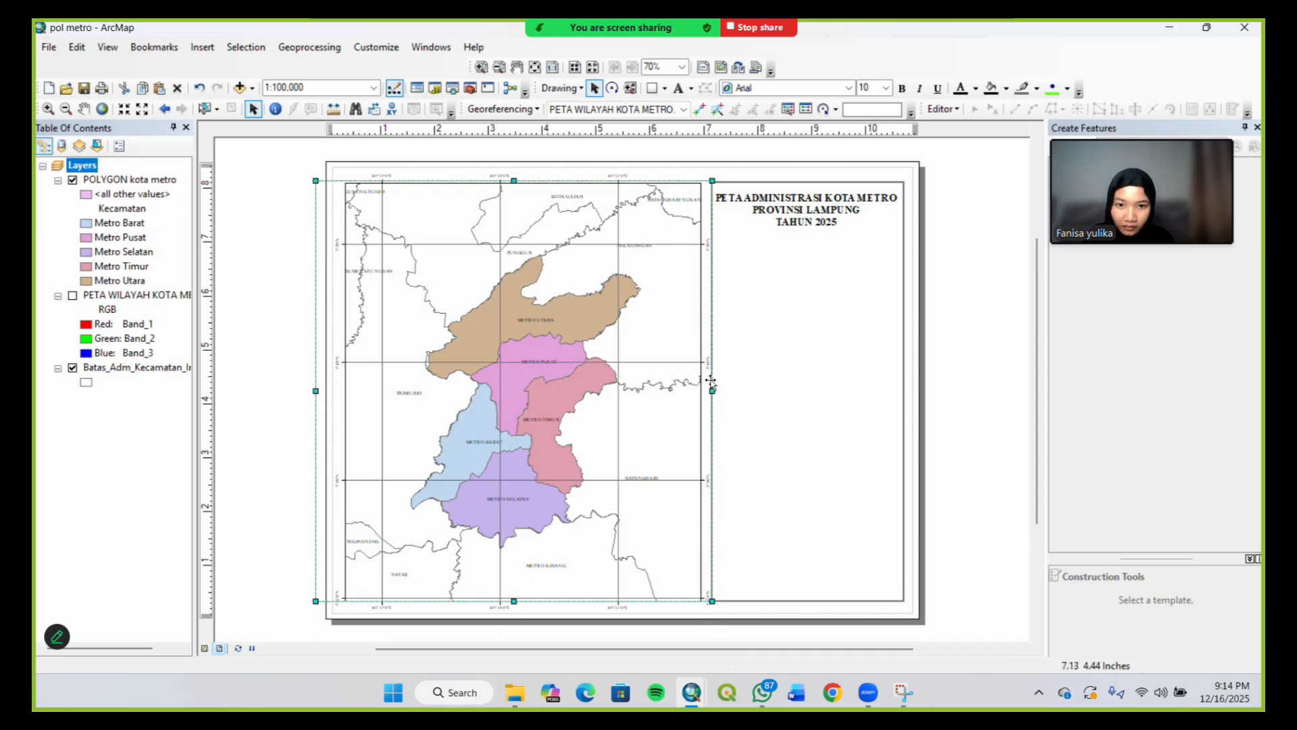
{"action": "left_click_drag", "start_coordinate": [714, 391], "coordinate": [703, 394]}
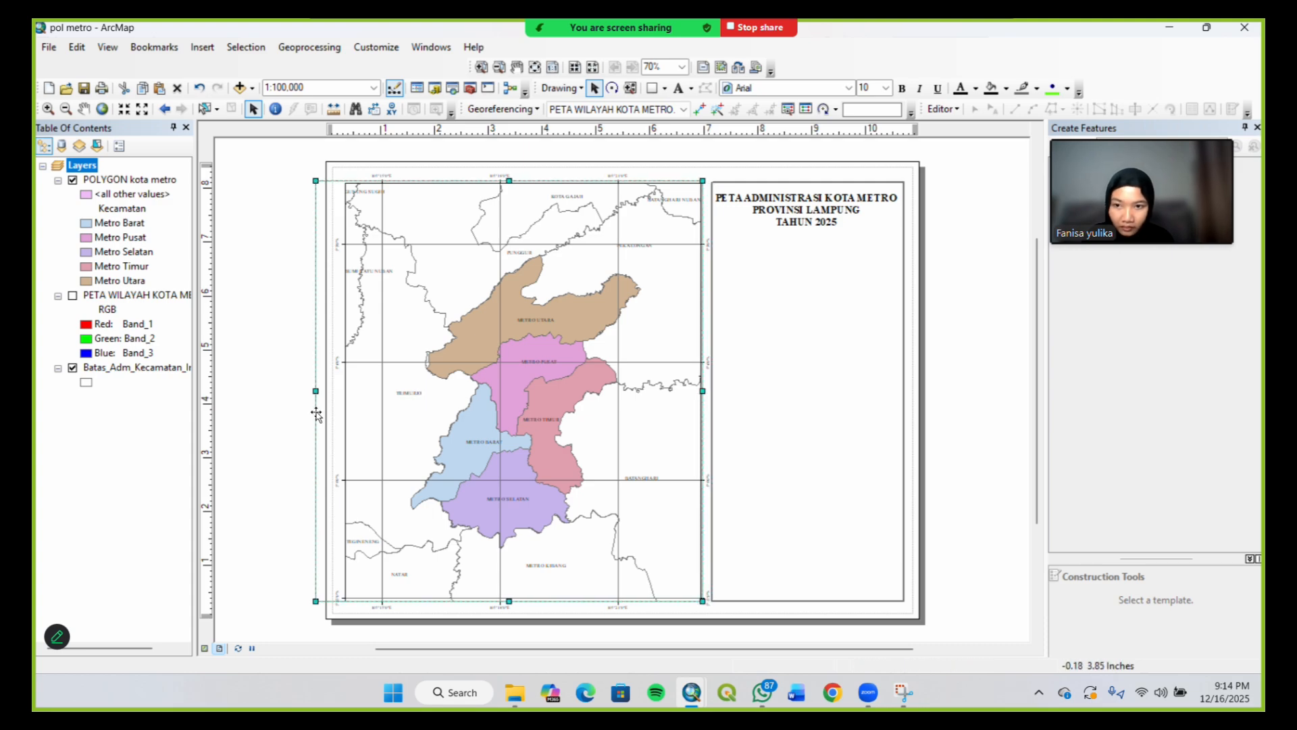
{"action": "left_click_drag", "start_coordinate": [316, 390], "coordinate": [333, 390]}
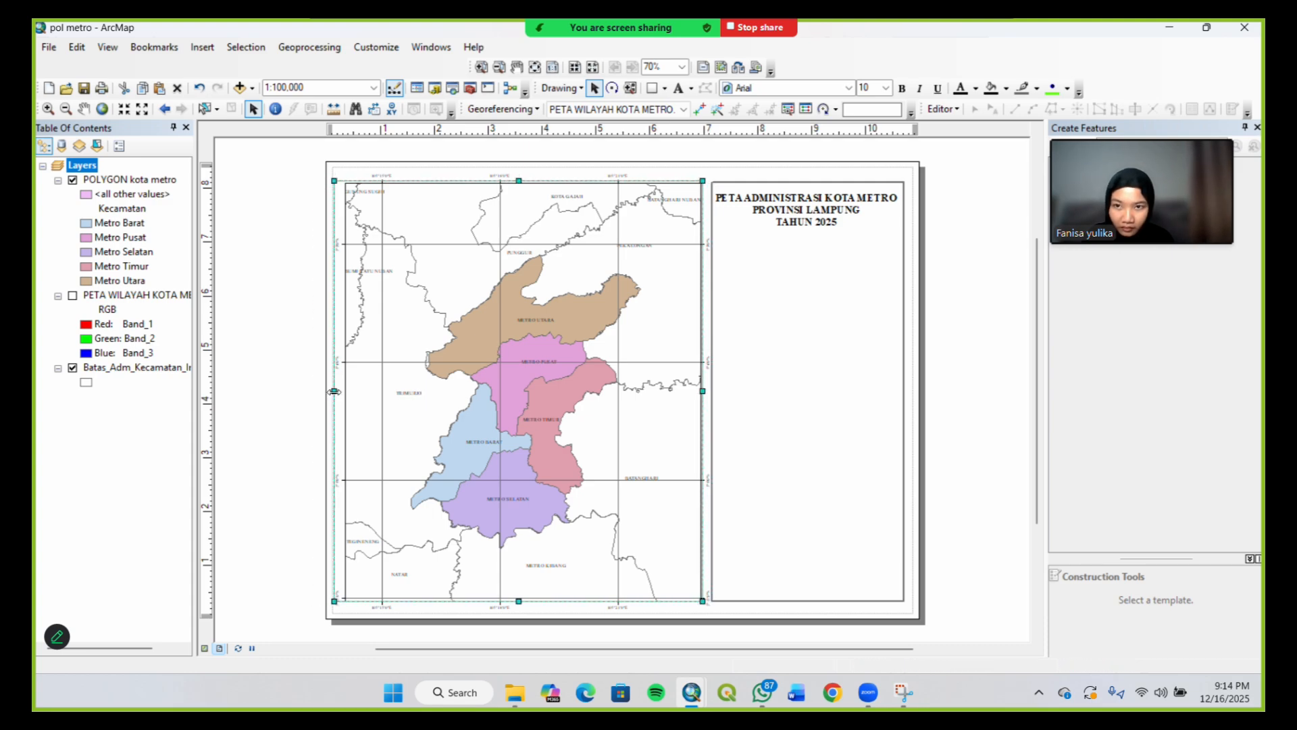
{"action": "left_click", "coordinate": [298, 518]}
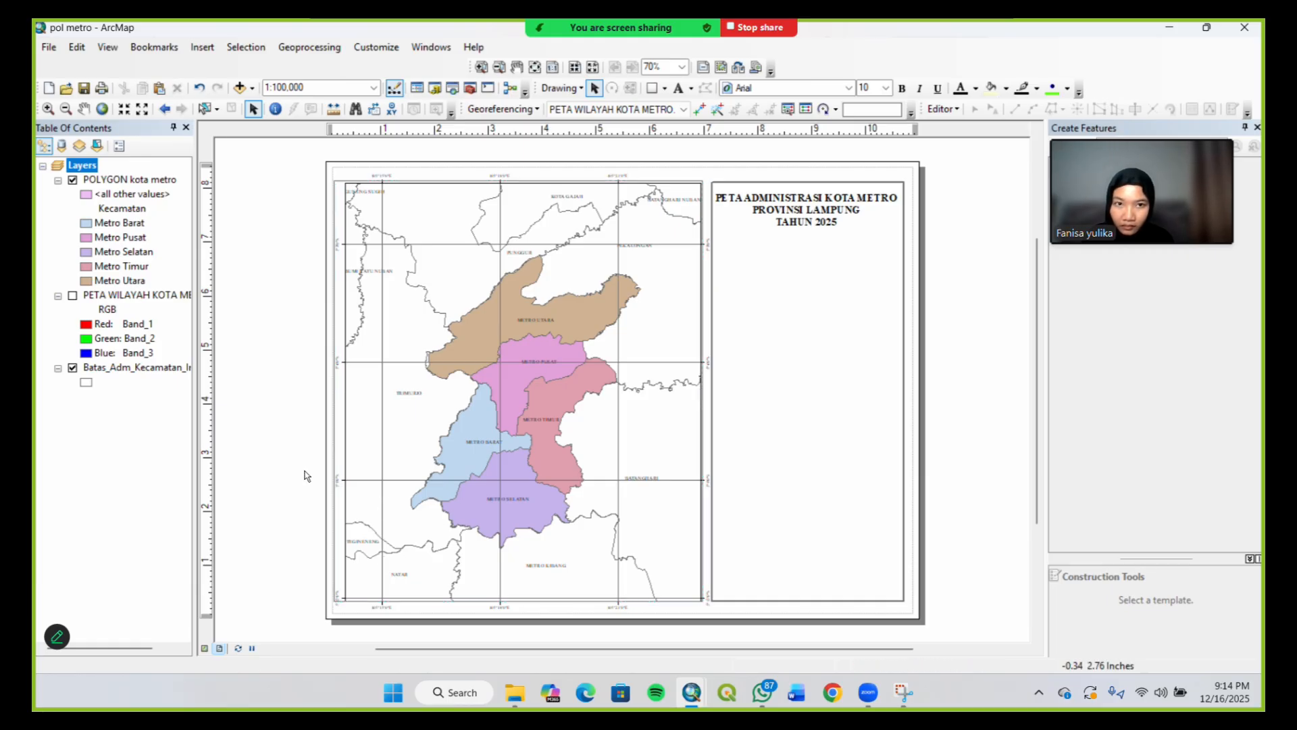
Enlarge the outer frame on the layout so it encloses both the map and the title panel, close to the page edges
{"action": "left_click", "coordinate": [368, 407]}
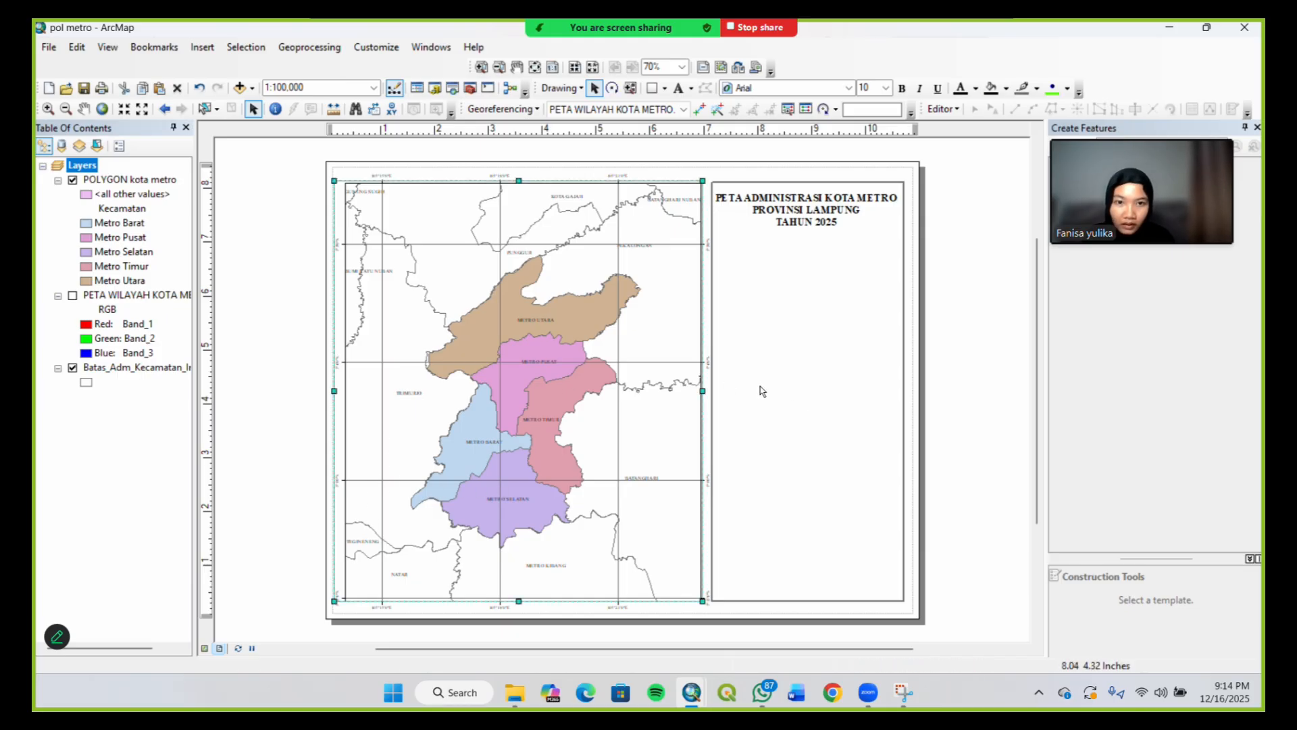
{"action": "left_click_drag", "start_coordinate": [702, 391], "coordinate": [910, 383]}
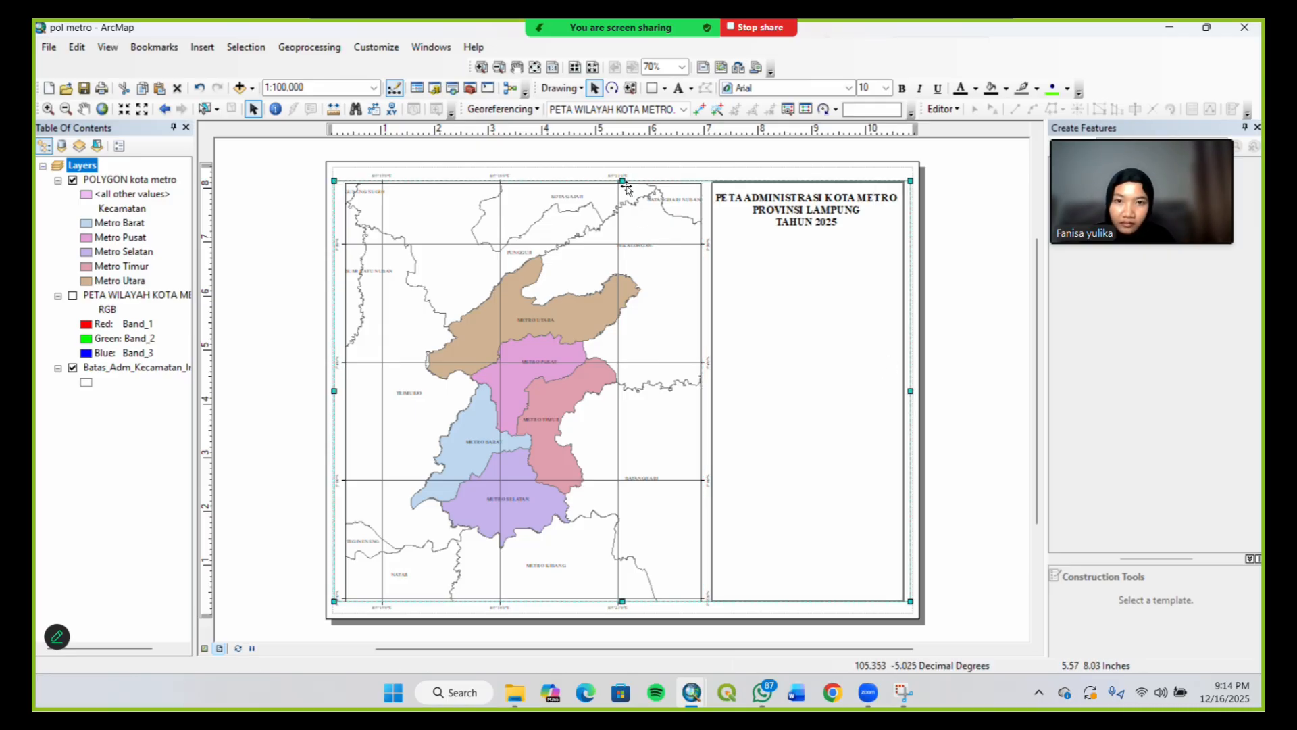
{"action": "left_click_drag", "start_coordinate": [622, 180], "coordinate": [623, 168]}
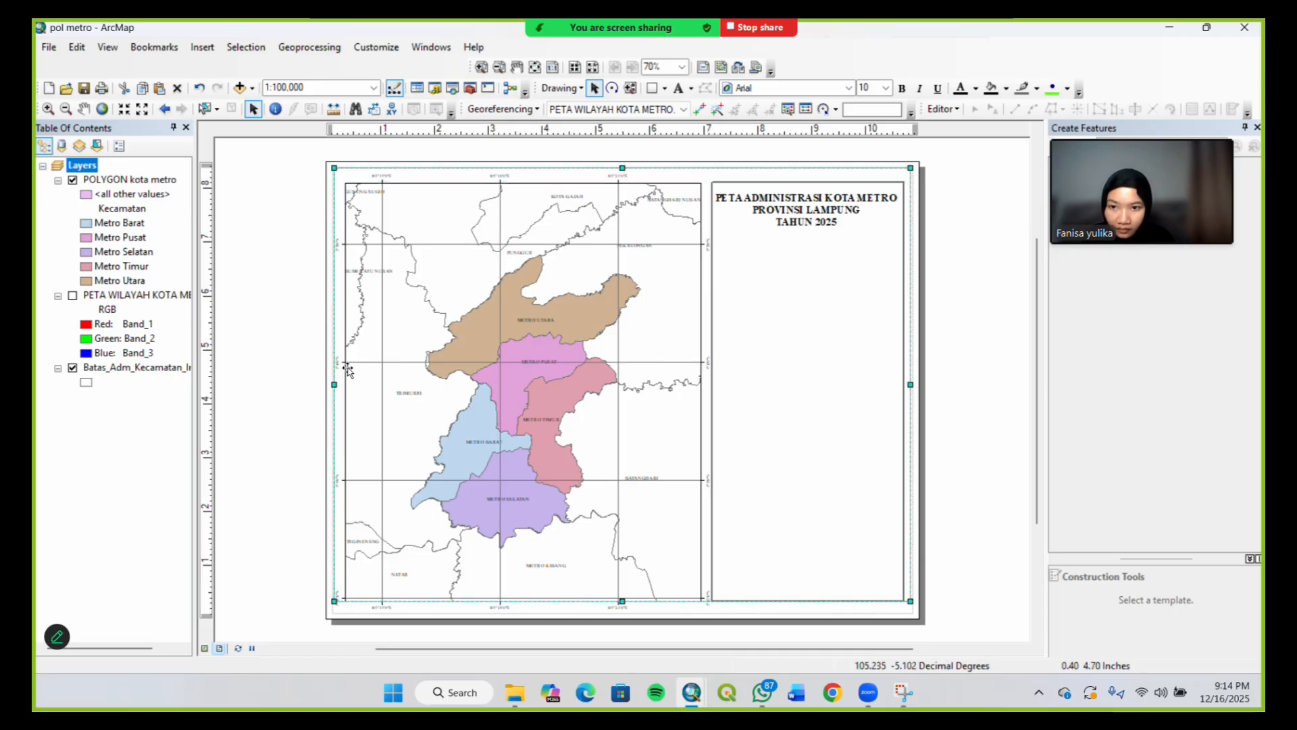
{"action": "left_click_drag", "start_coordinate": [333, 385], "coordinate": [335, 386]}
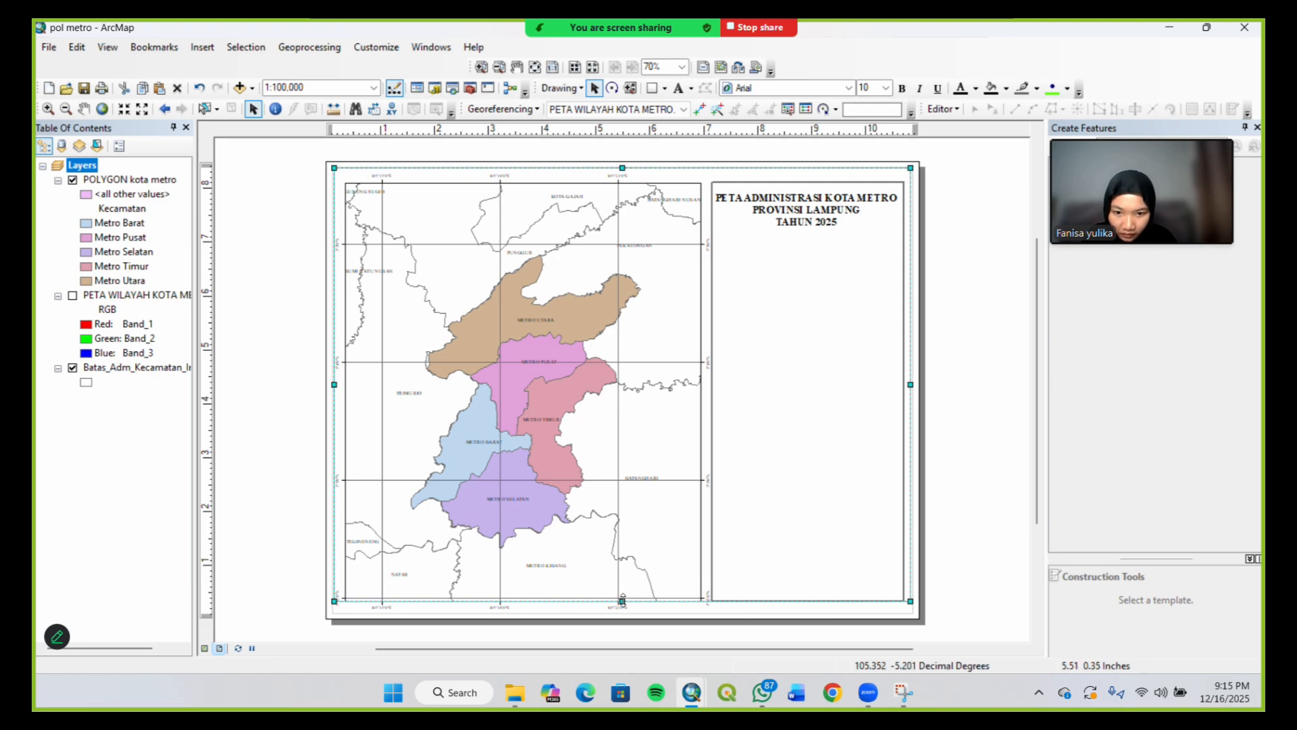
{"action": "left_click_drag", "start_coordinate": [622, 601], "coordinate": [620, 616]}
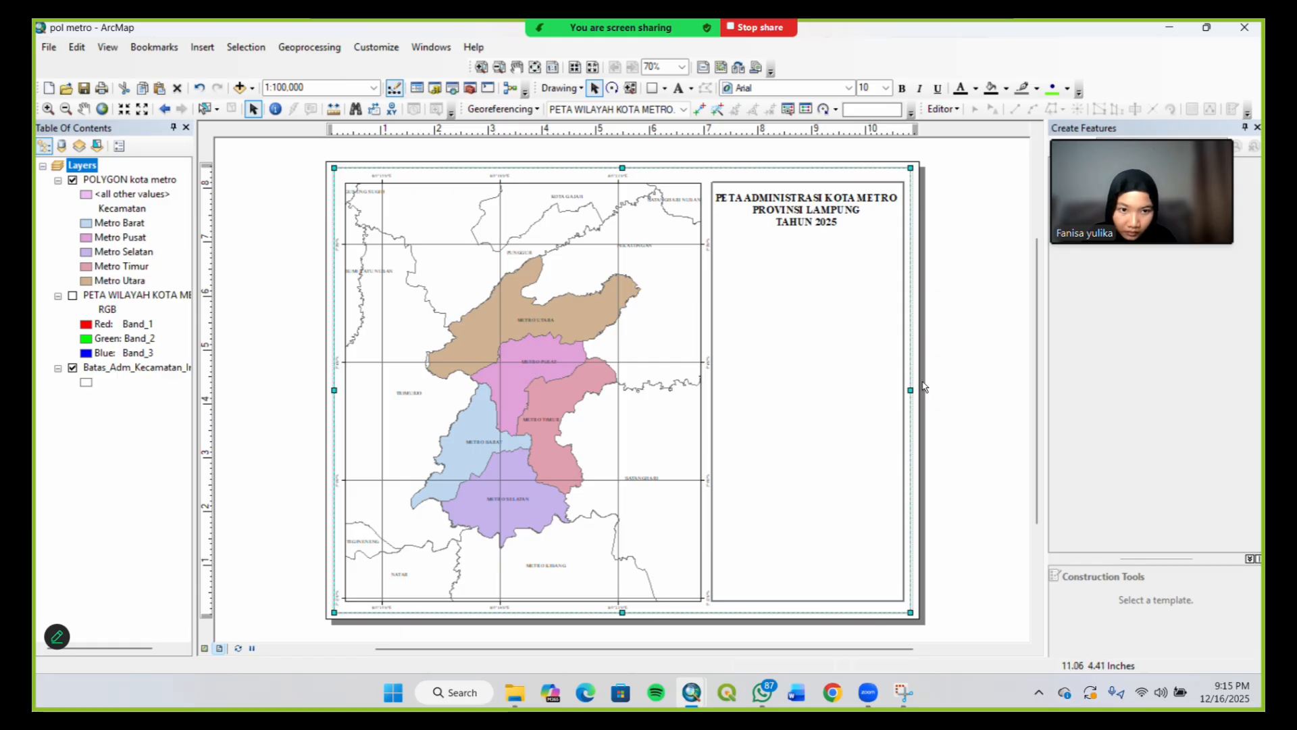
{"action": "left_click_drag", "start_coordinate": [911, 389], "coordinate": [914, 389]}
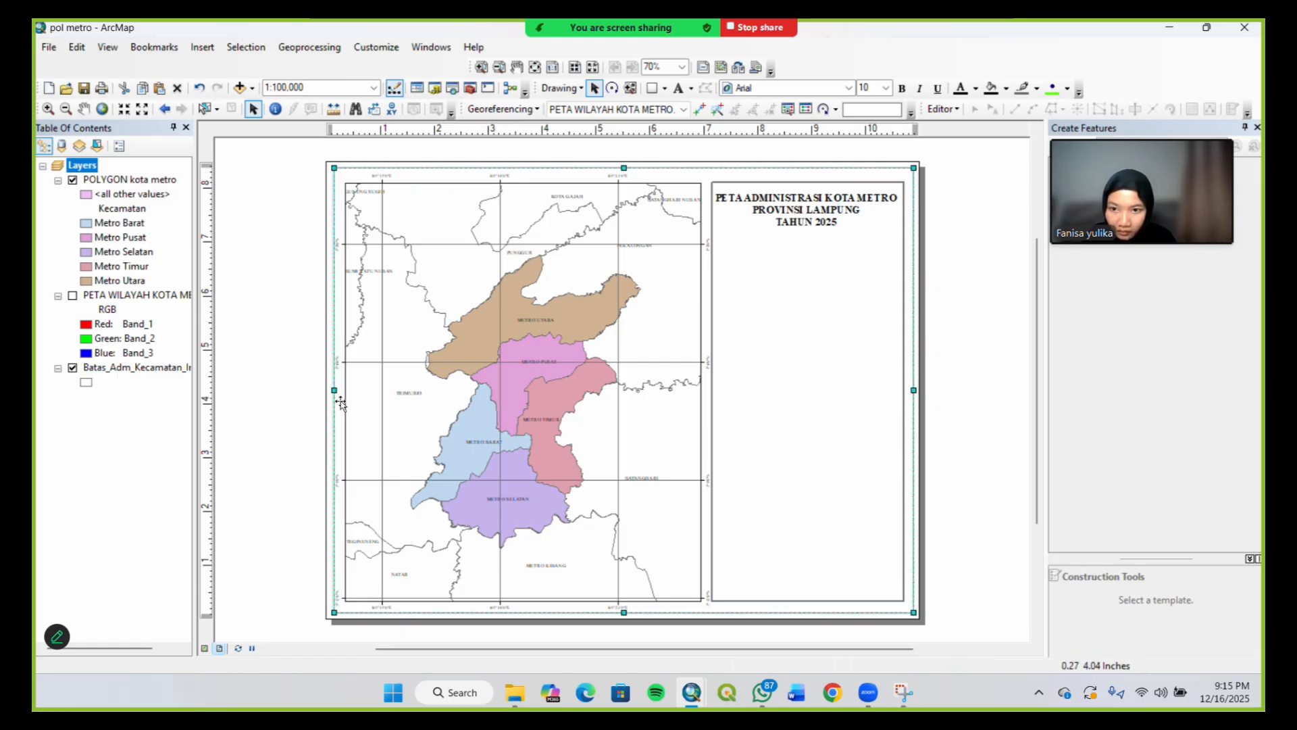
{"action": "left_click_drag", "start_coordinate": [333, 391], "coordinate": [331, 391]}
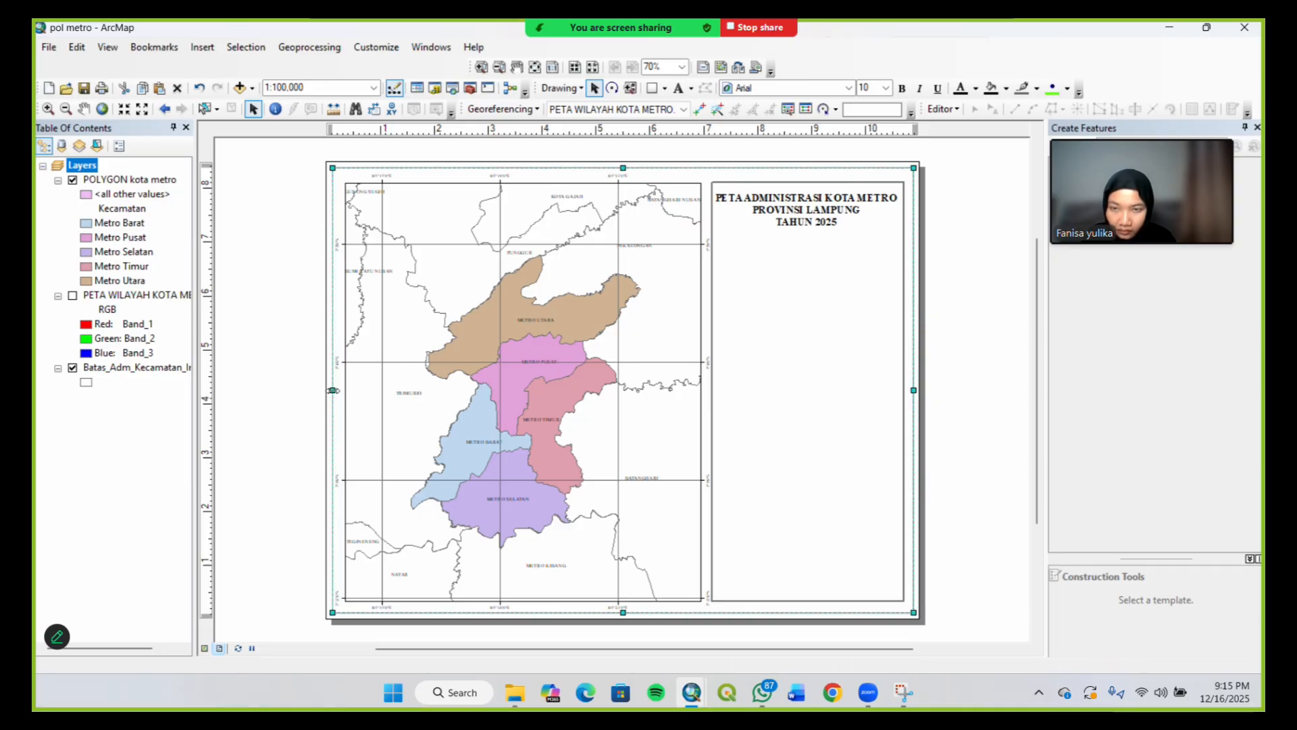
{"action": "left_click", "coordinate": [965, 371]}
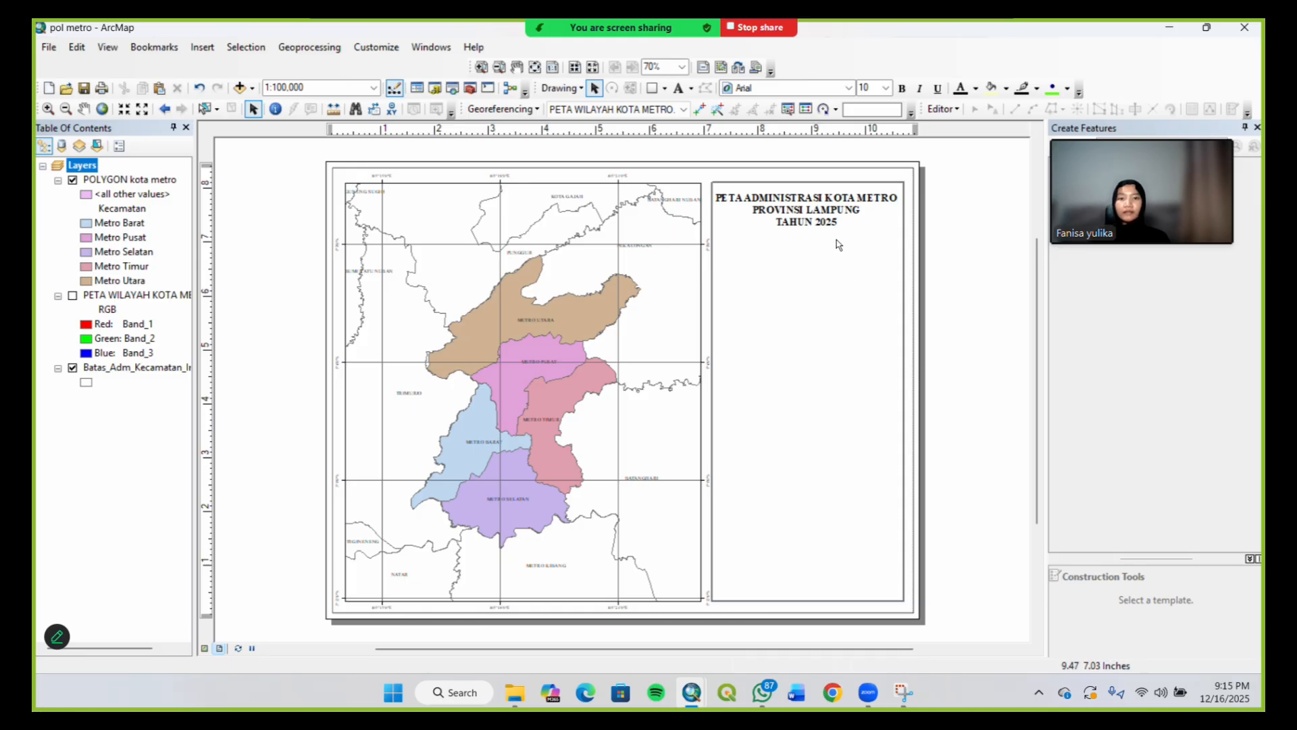
Move the three-line map title slightly upward within the side panel
{"action": "left_click", "coordinate": [788, 262]}
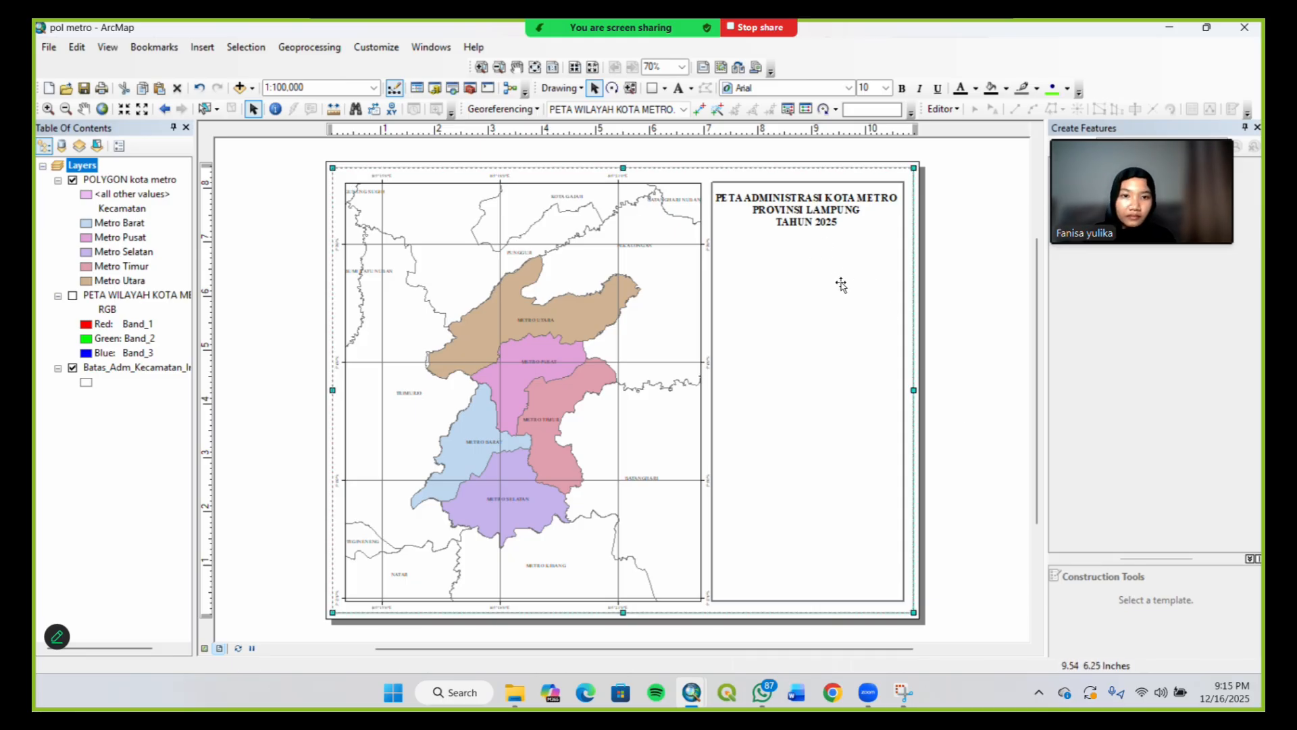
{"action": "key", "text": "Tab"}
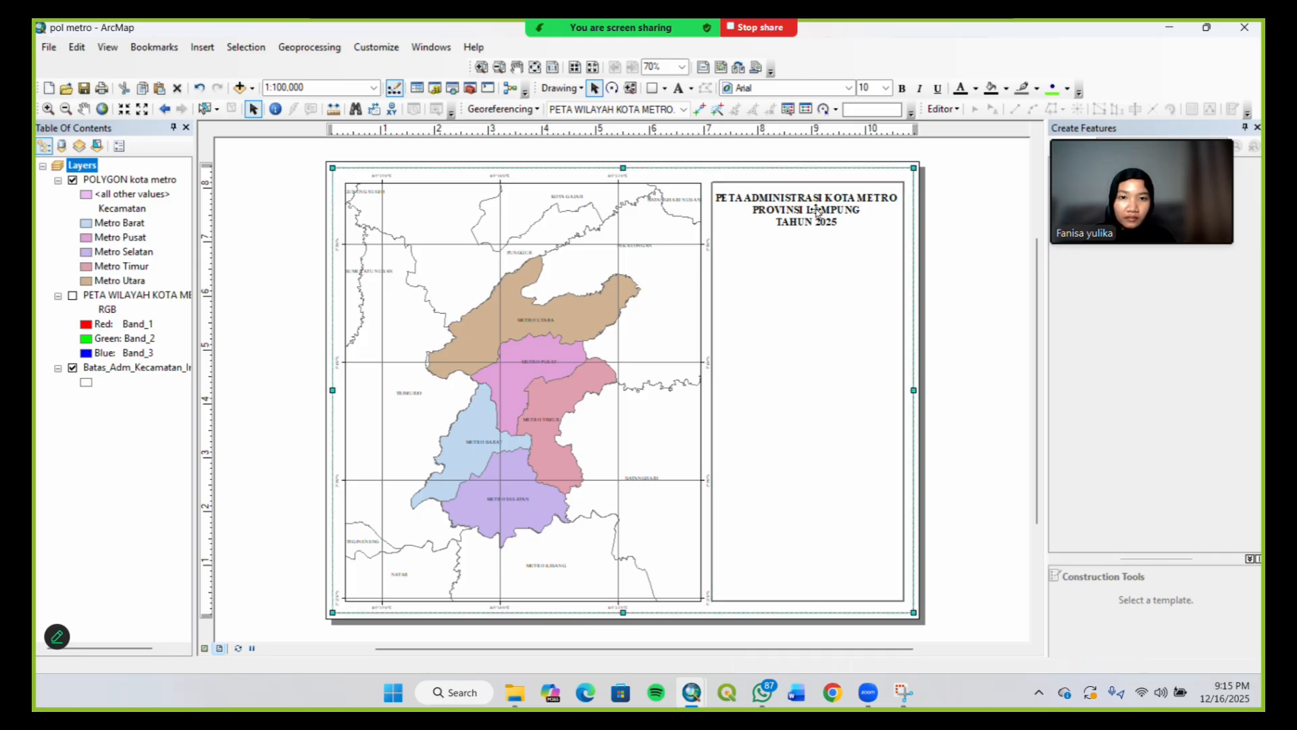
{"action": "left_click", "coordinate": [816, 212]}
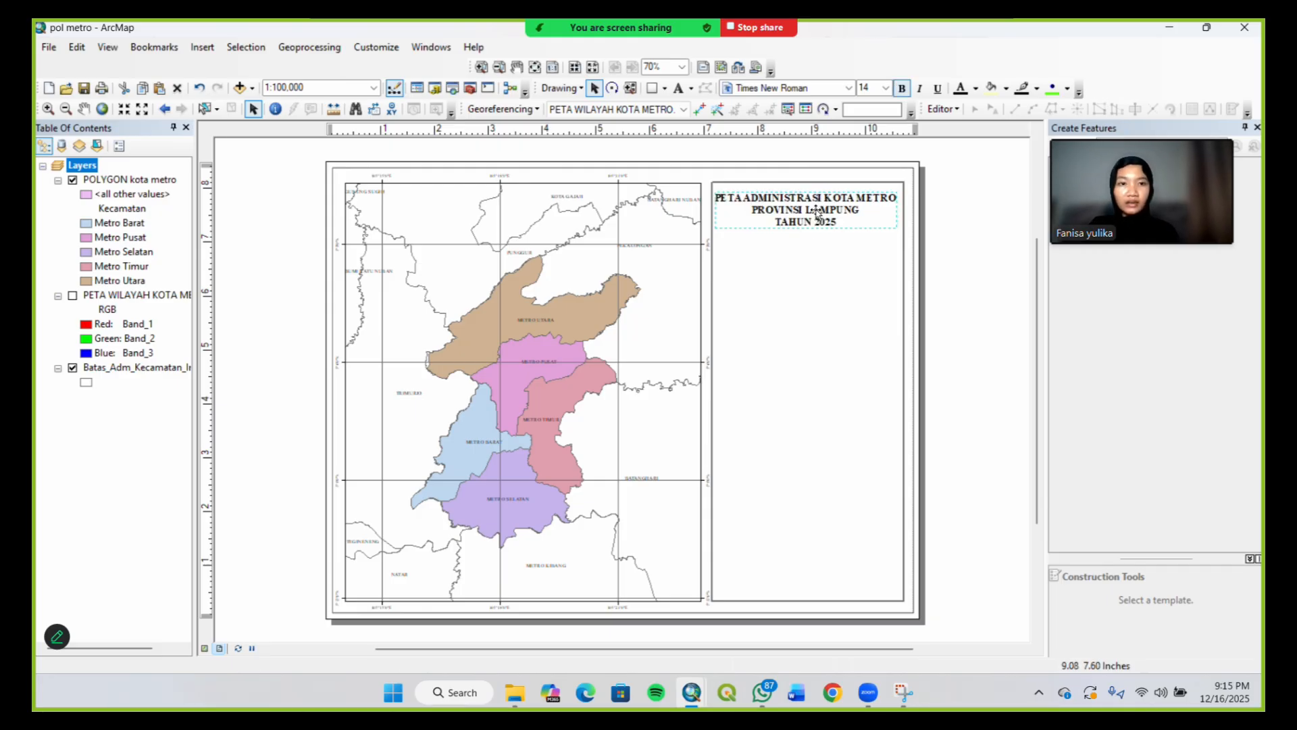
{"action": "left_click_drag", "start_coordinate": [816, 212], "coordinate": [818, 209]}
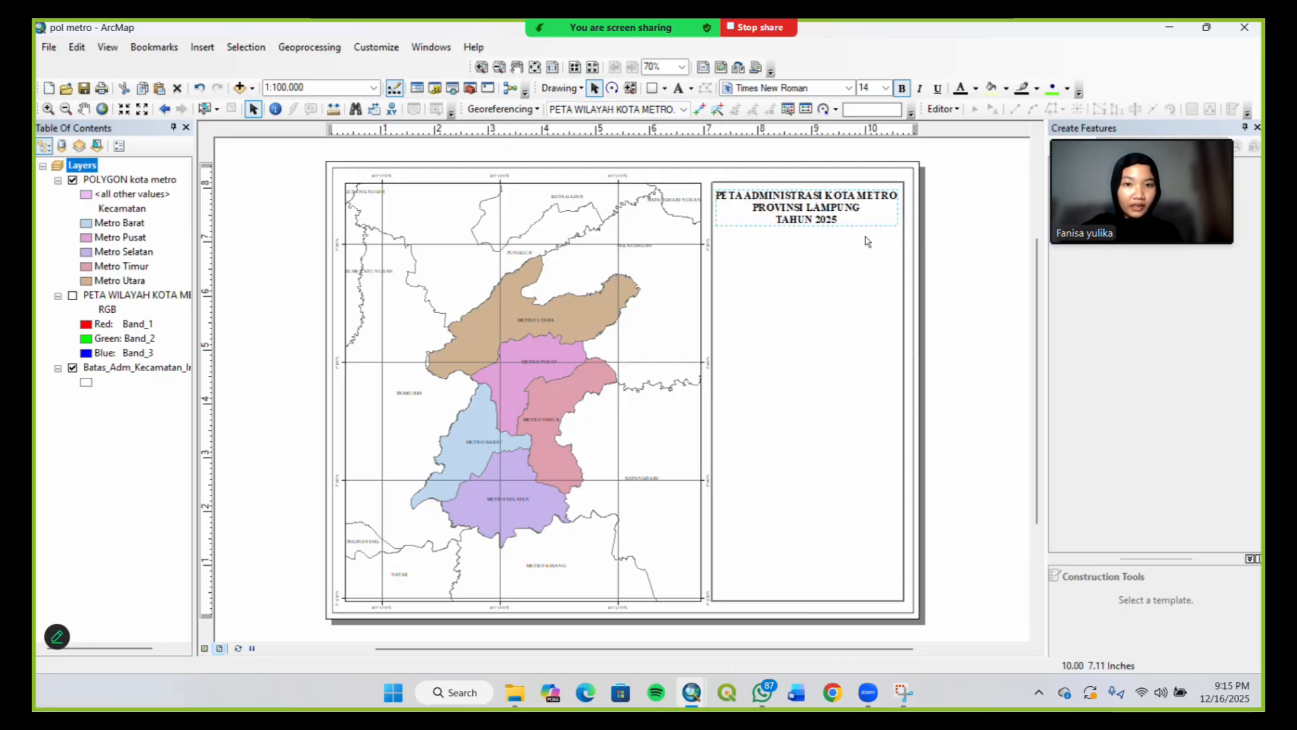
Draw a horizontal line about 3.56 in long beneath the title, spanning the full width of the side panel
{"action": "left_click", "coordinate": [664, 90]}
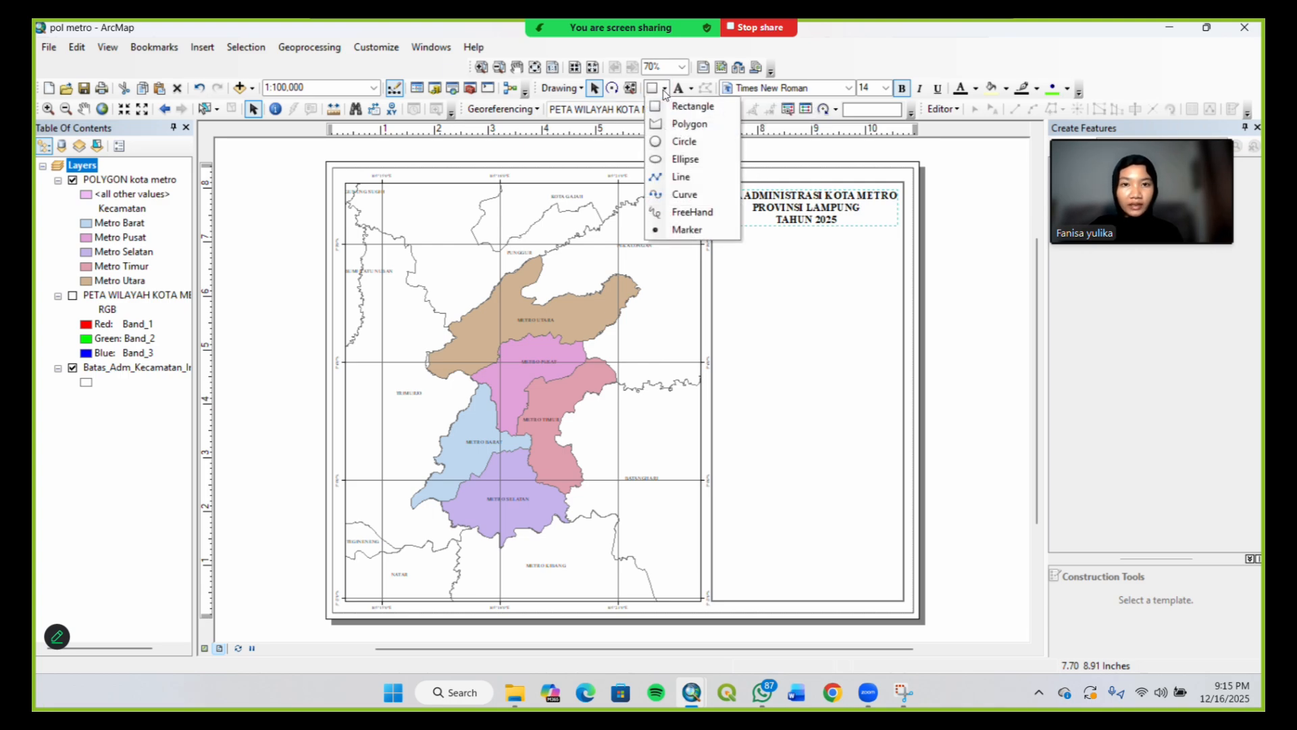
{"action": "left_click", "coordinate": [681, 177]}
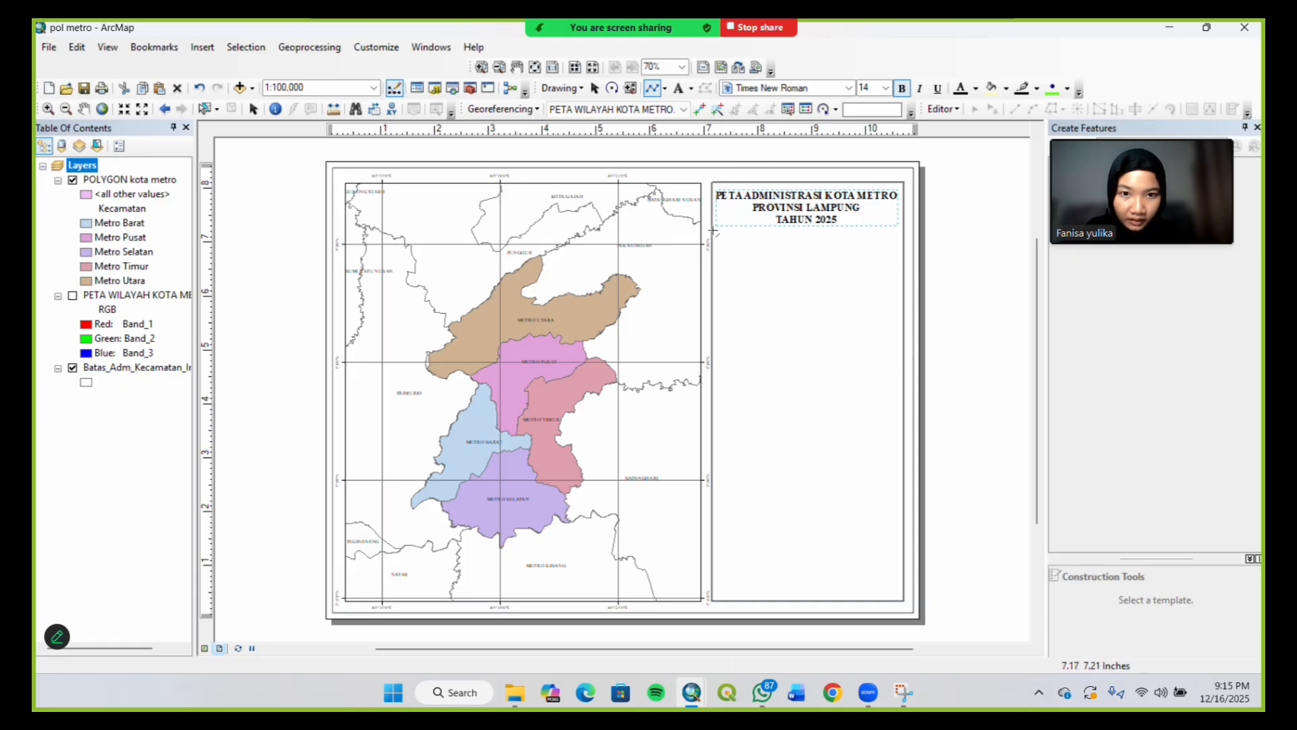
{"action": "left_click", "coordinate": [712, 229]}
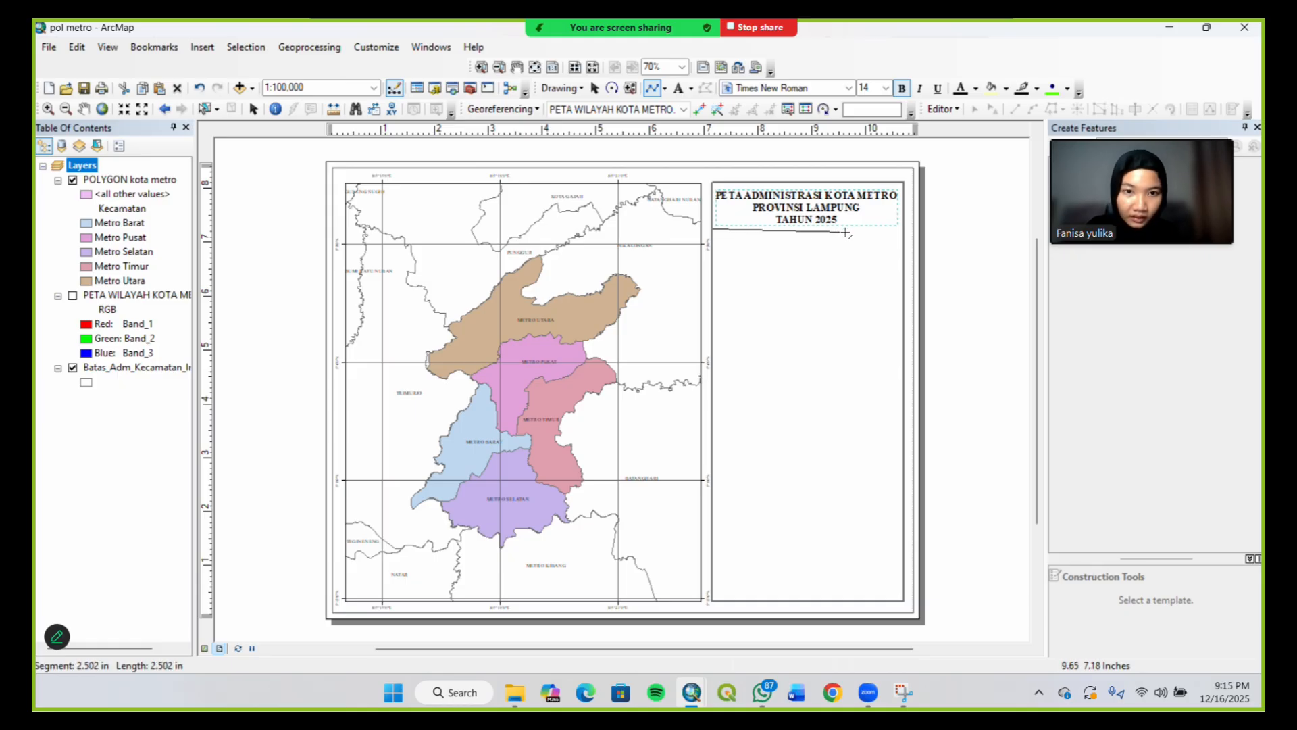
{"action": "double_click", "coordinate": [903, 230]}
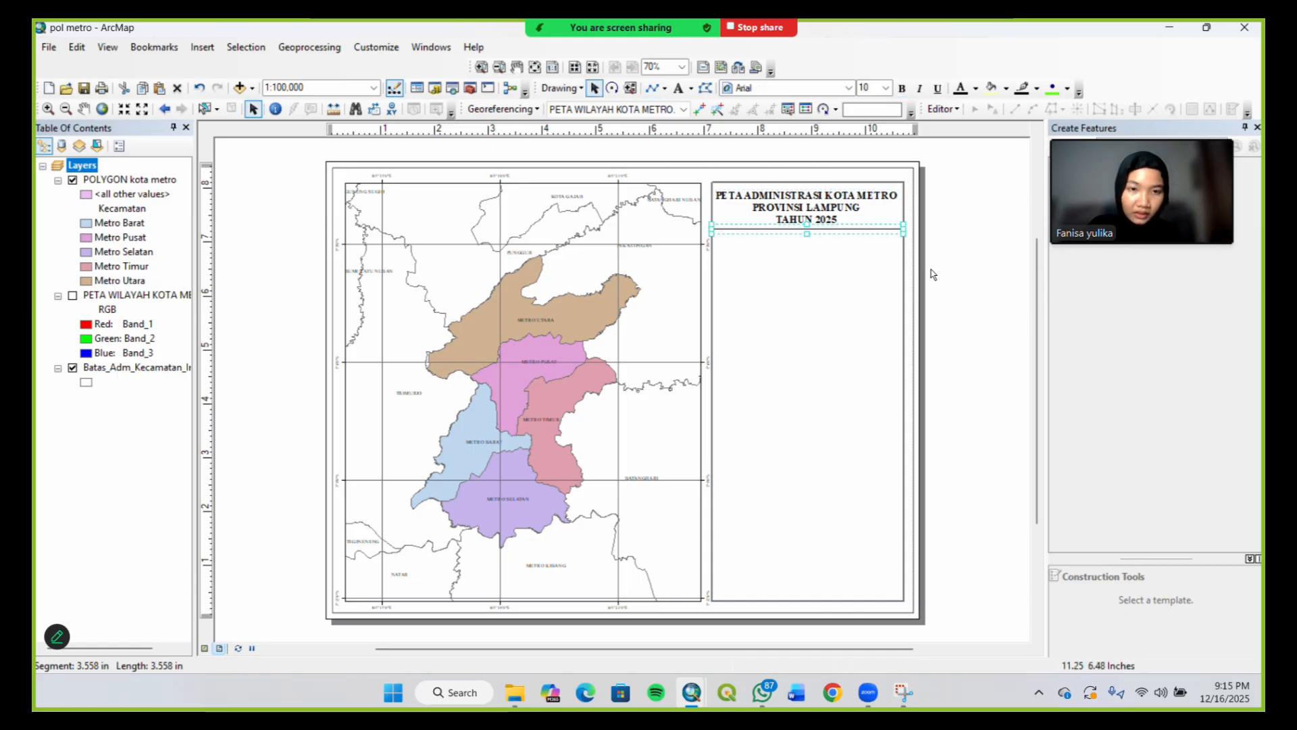
{"action": "left_click", "coordinate": [948, 275]}
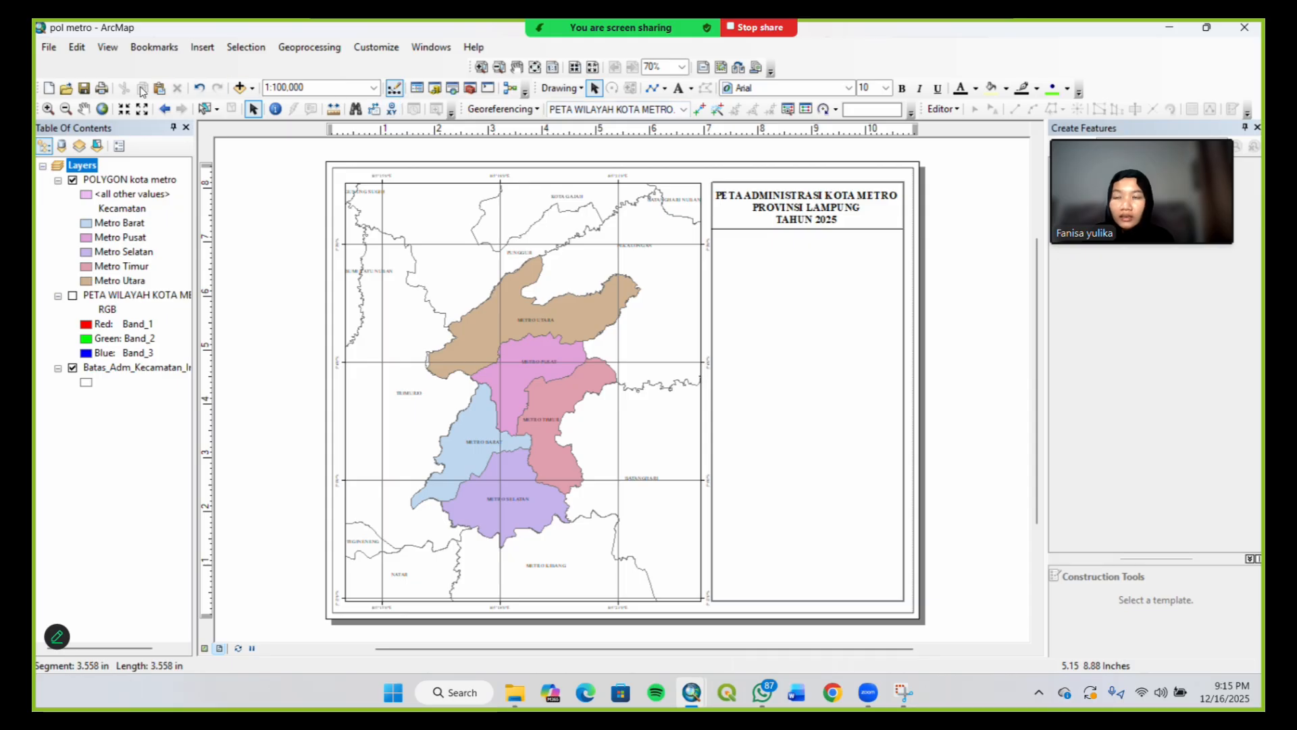
Insert the ESRI North 84 north arrow, then enlarge and place it just below the title's dividing line, near the side panel's left edge
{"action": "left_click", "coordinate": [202, 46]}
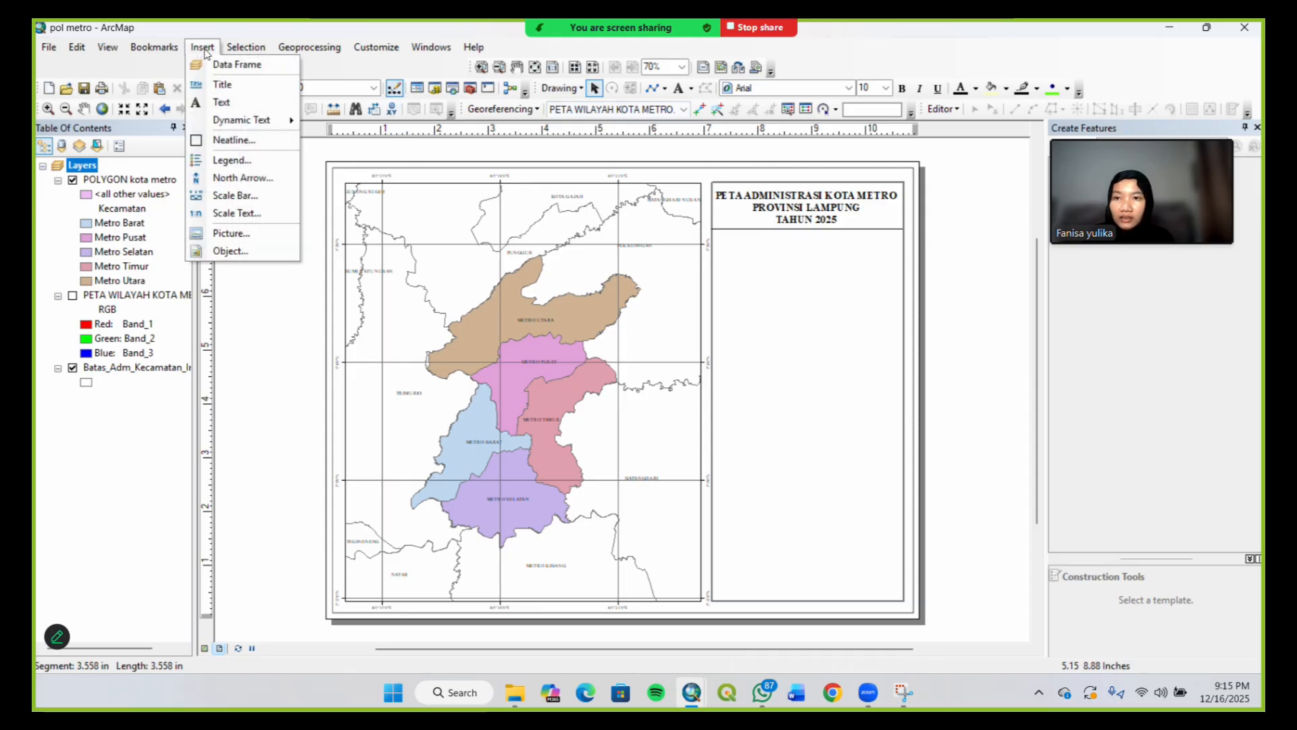
{"action": "left_click", "coordinate": [248, 178]}
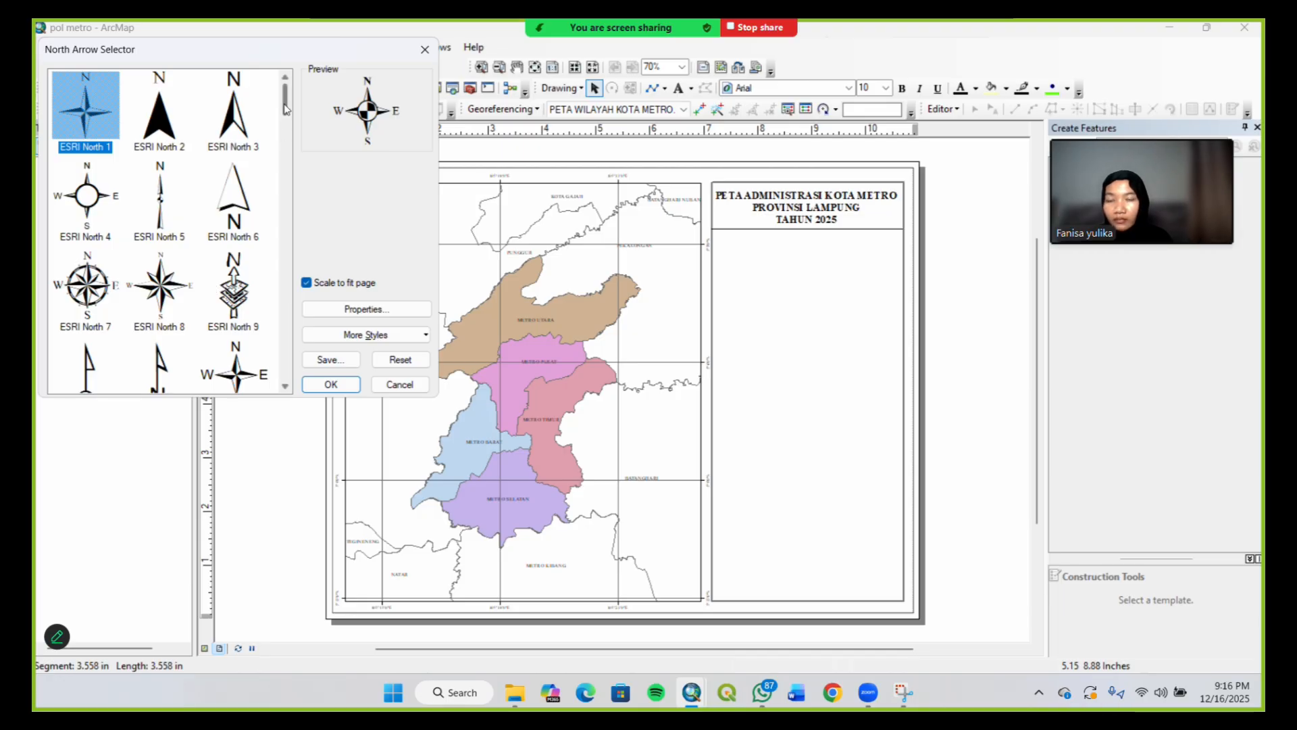
{"action": "left_click_drag", "start_coordinate": [286, 108], "coordinate": [273, 349]}
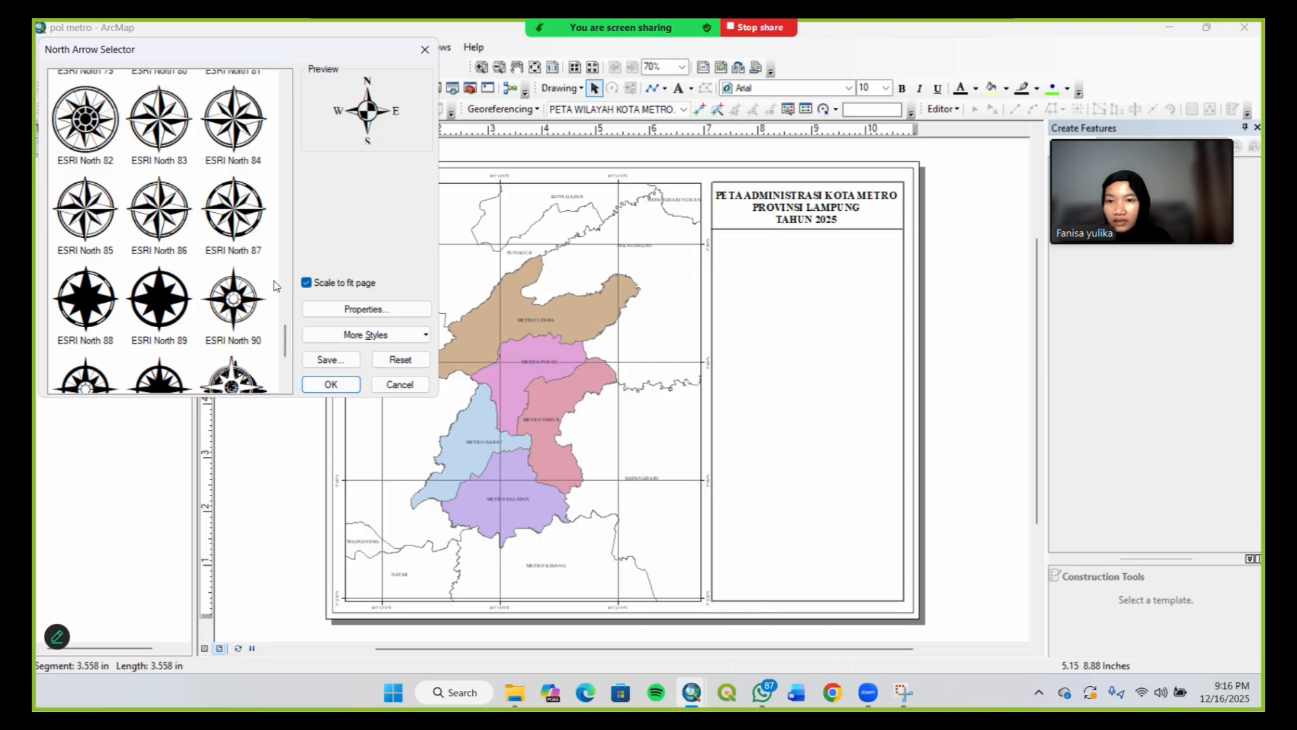
{"action": "left_click_drag", "start_coordinate": [285, 336], "coordinate": [287, 324]}
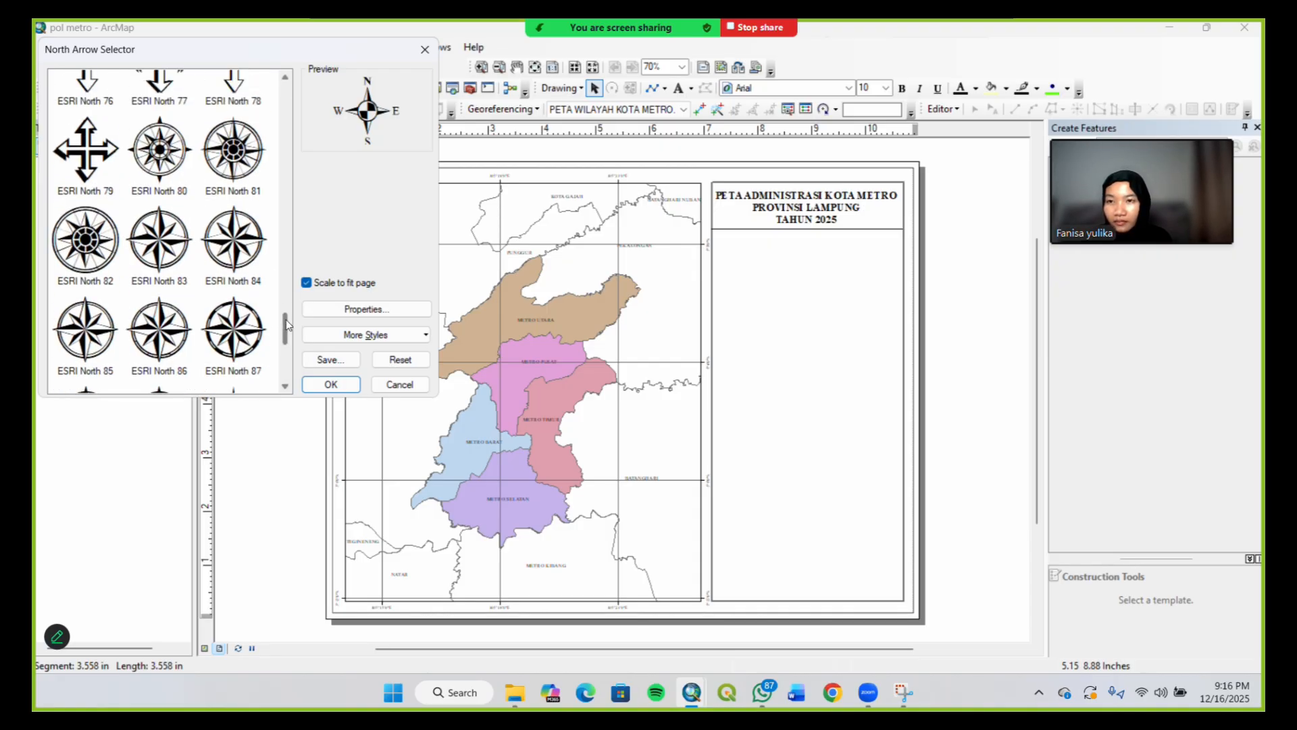
{"action": "left_click", "coordinate": [241, 253]}
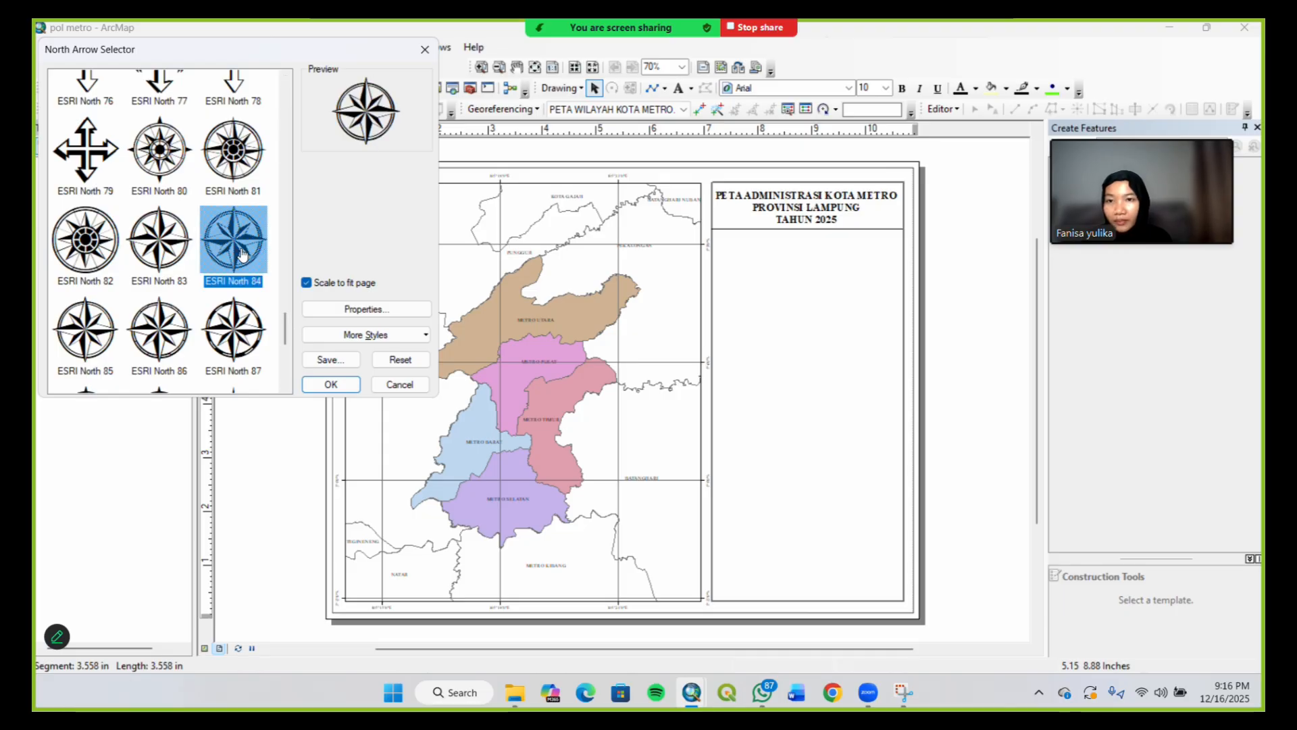
{"action": "left_click", "coordinate": [330, 384]}
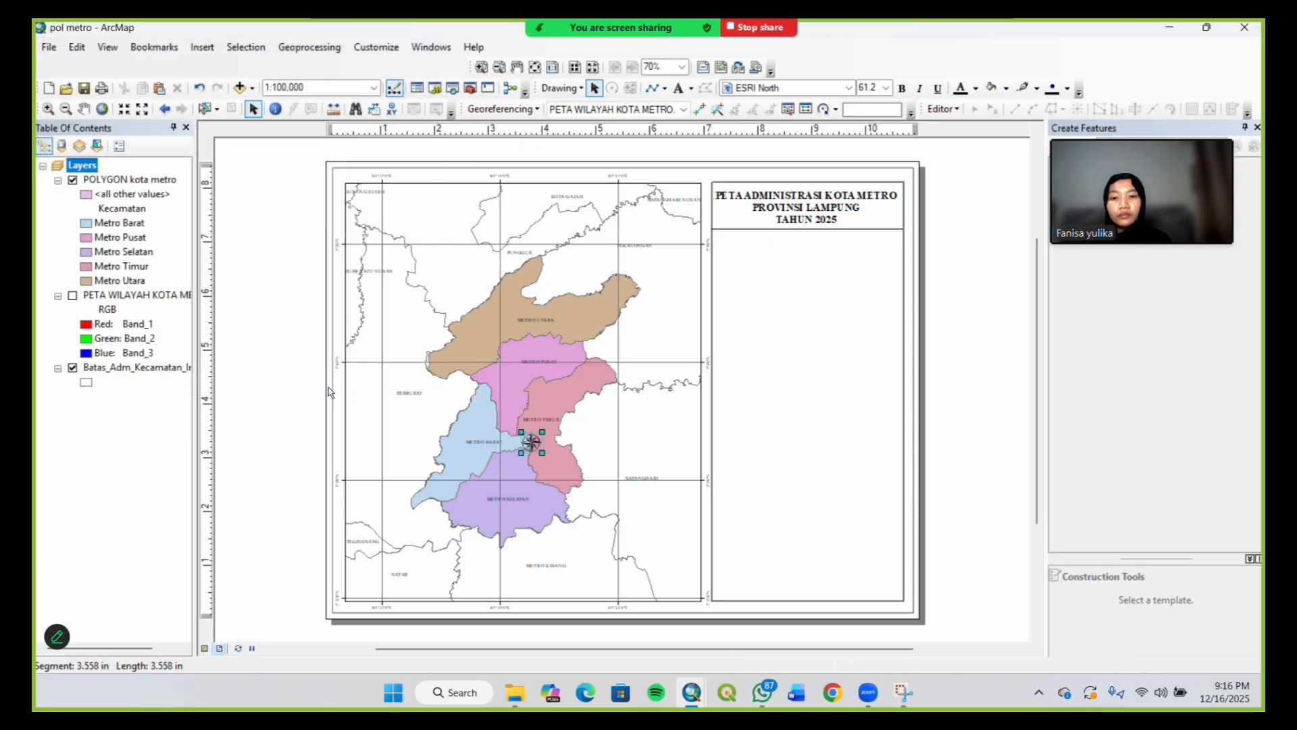
{"action": "left_click_drag", "start_coordinate": [531, 446], "coordinate": [736, 298]}
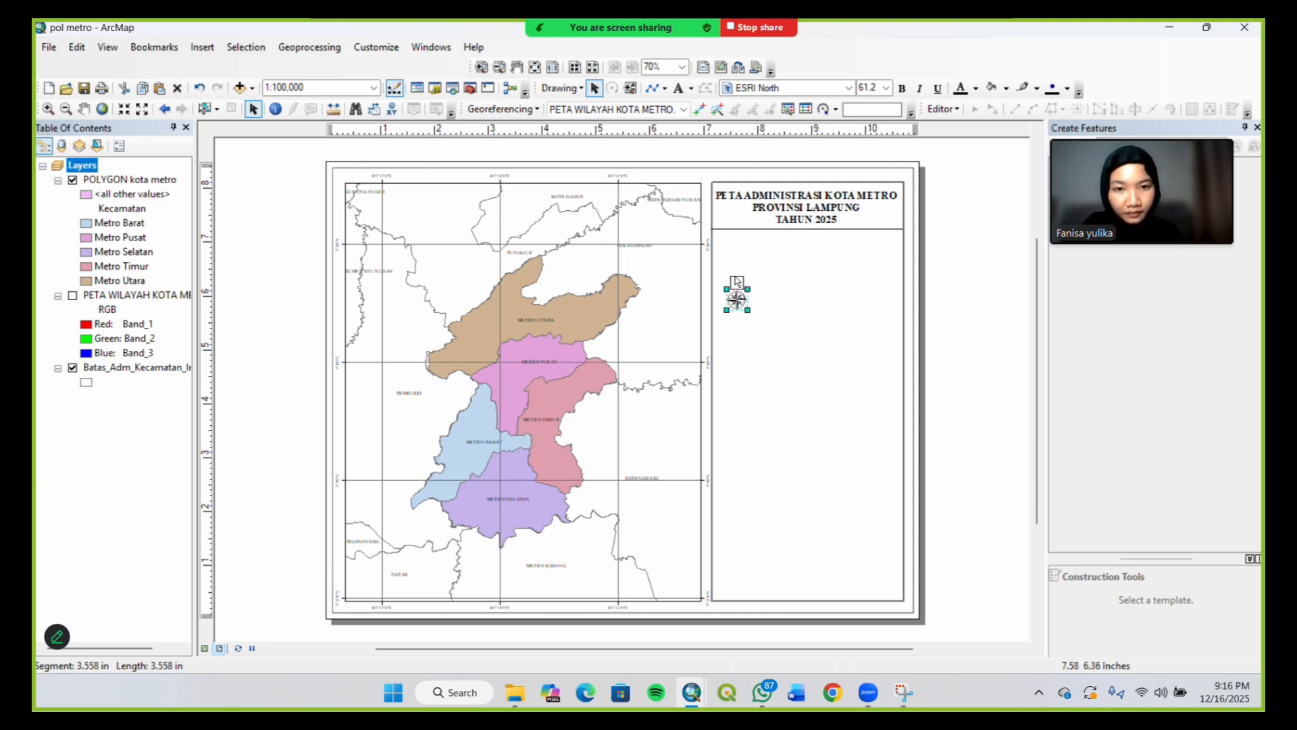
{"action": "left_click_drag", "start_coordinate": [736, 288], "coordinate": [737, 259]}
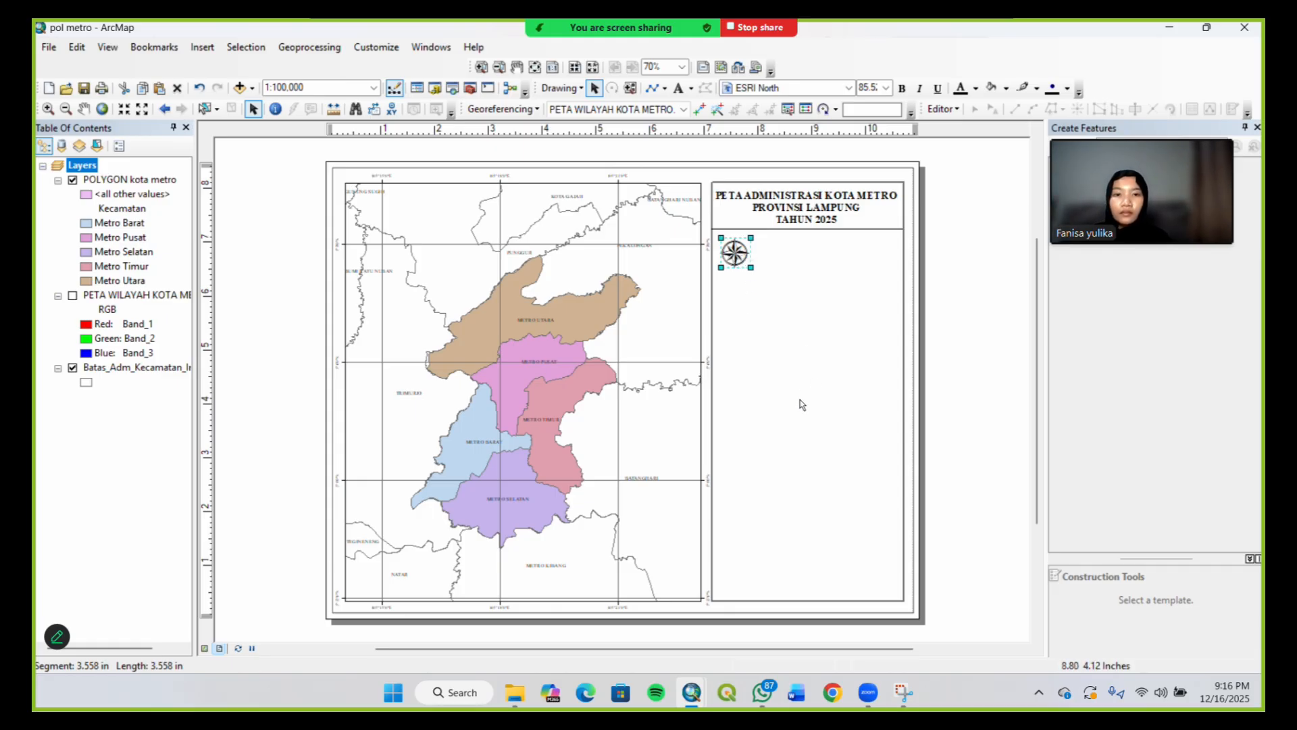
Insert an Alternating Scale Bar 2 and place it beside the north arrow in the side panel
{"action": "left_click", "coordinate": [202, 47]}
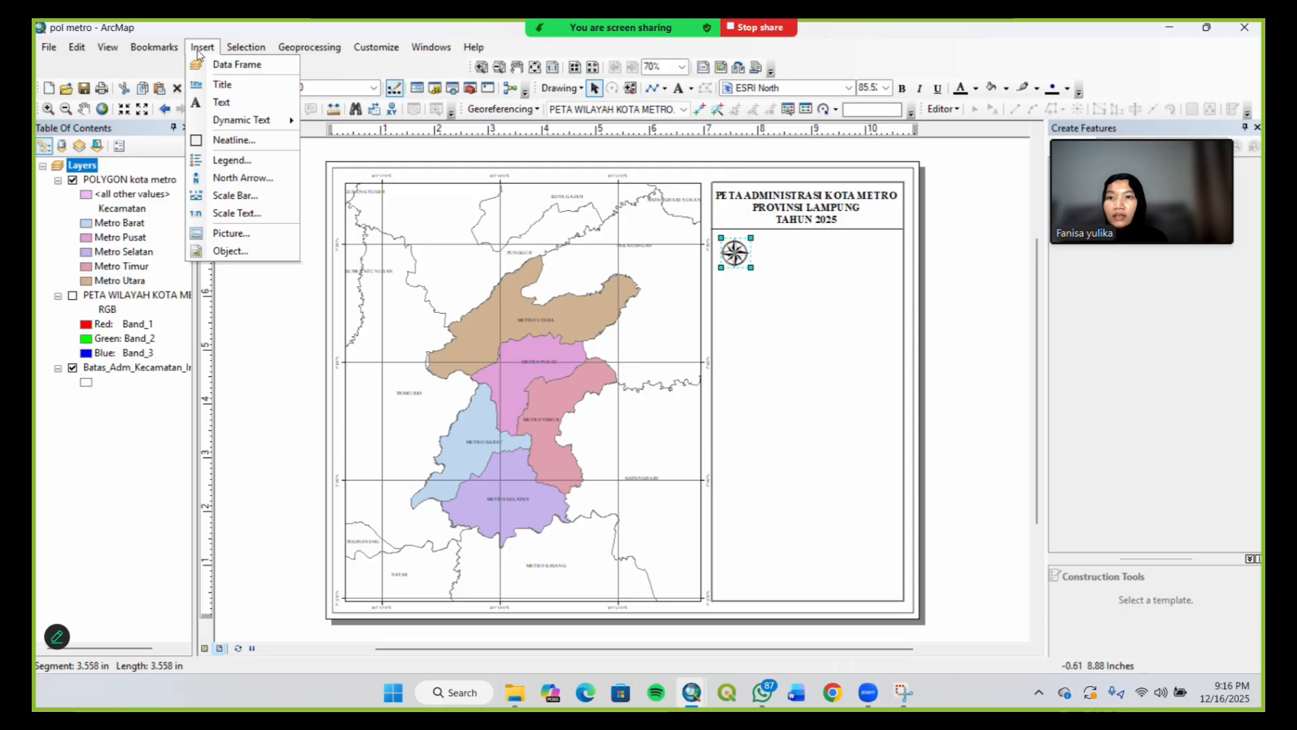
{"action": "left_click", "coordinate": [236, 196]}
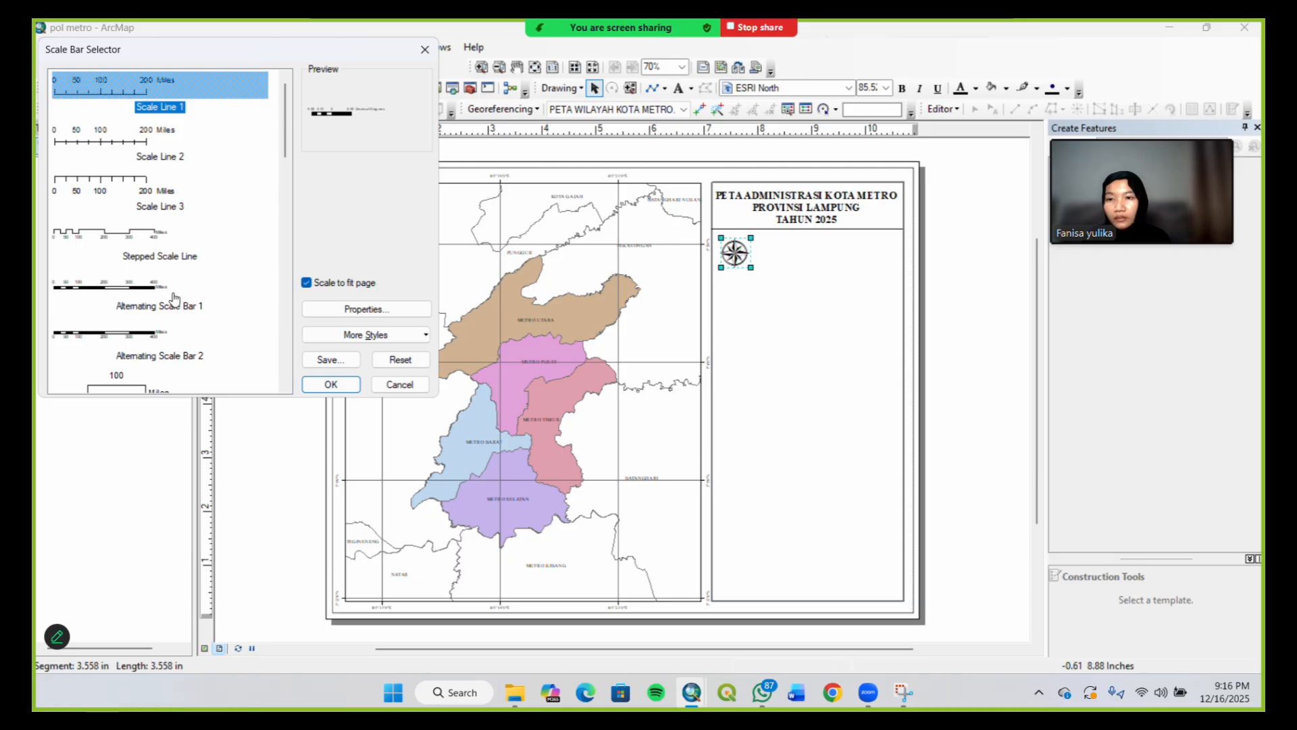
{"action": "left_click", "coordinate": [144, 341]}
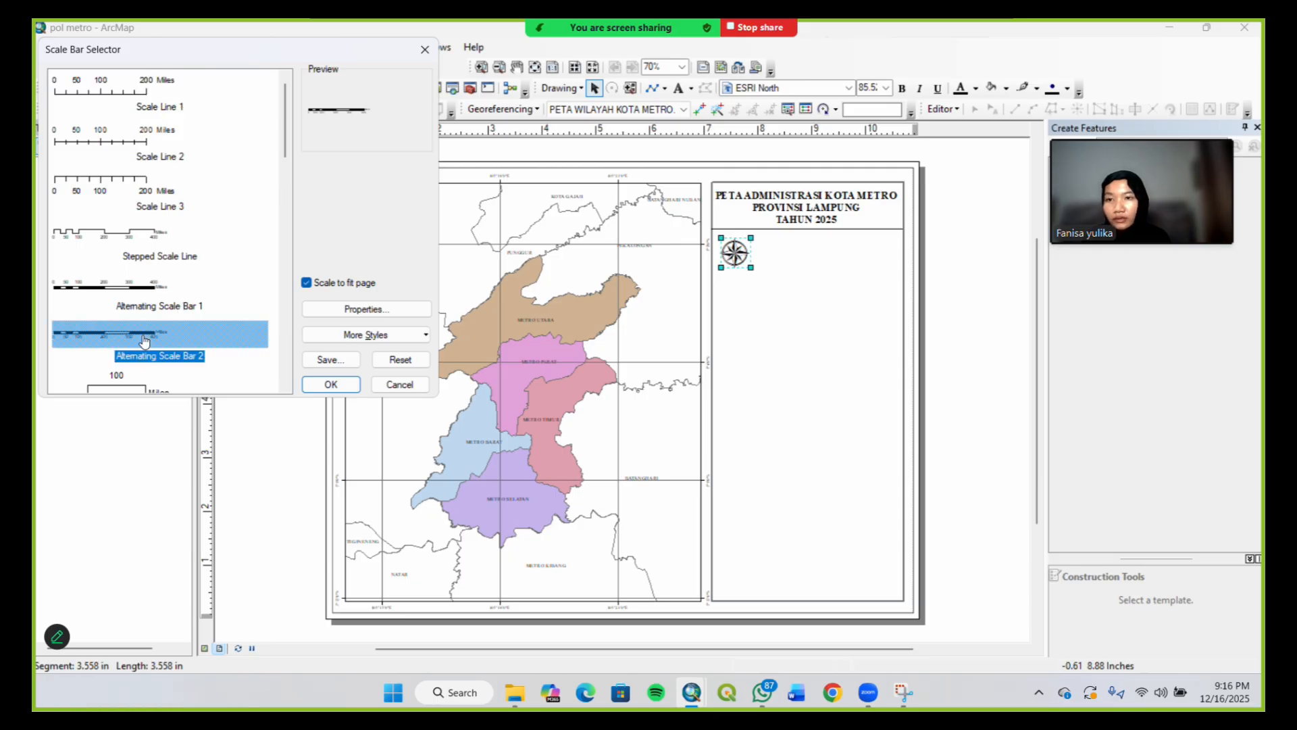
{"action": "left_click", "coordinate": [331, 384]}
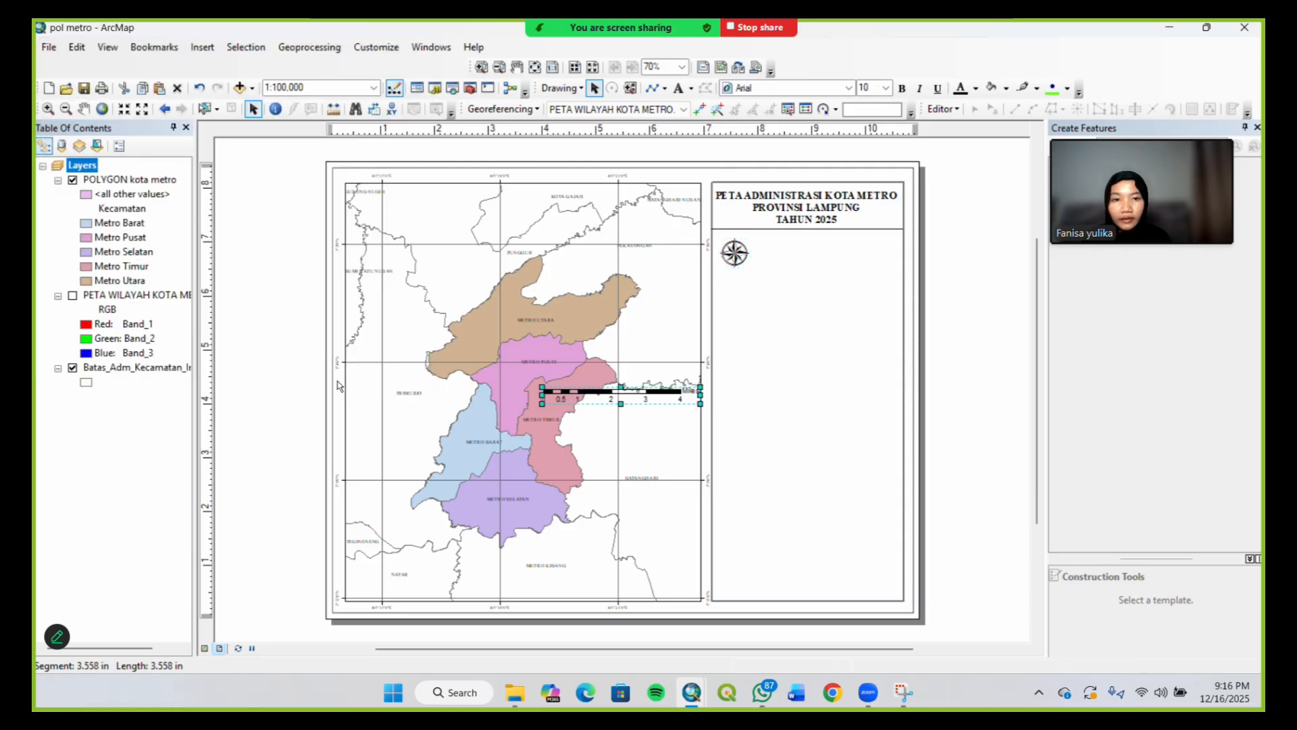
{"action": "left_click_drag", "start_coordinate": [606, 393], "coordinate": [816, 257]}
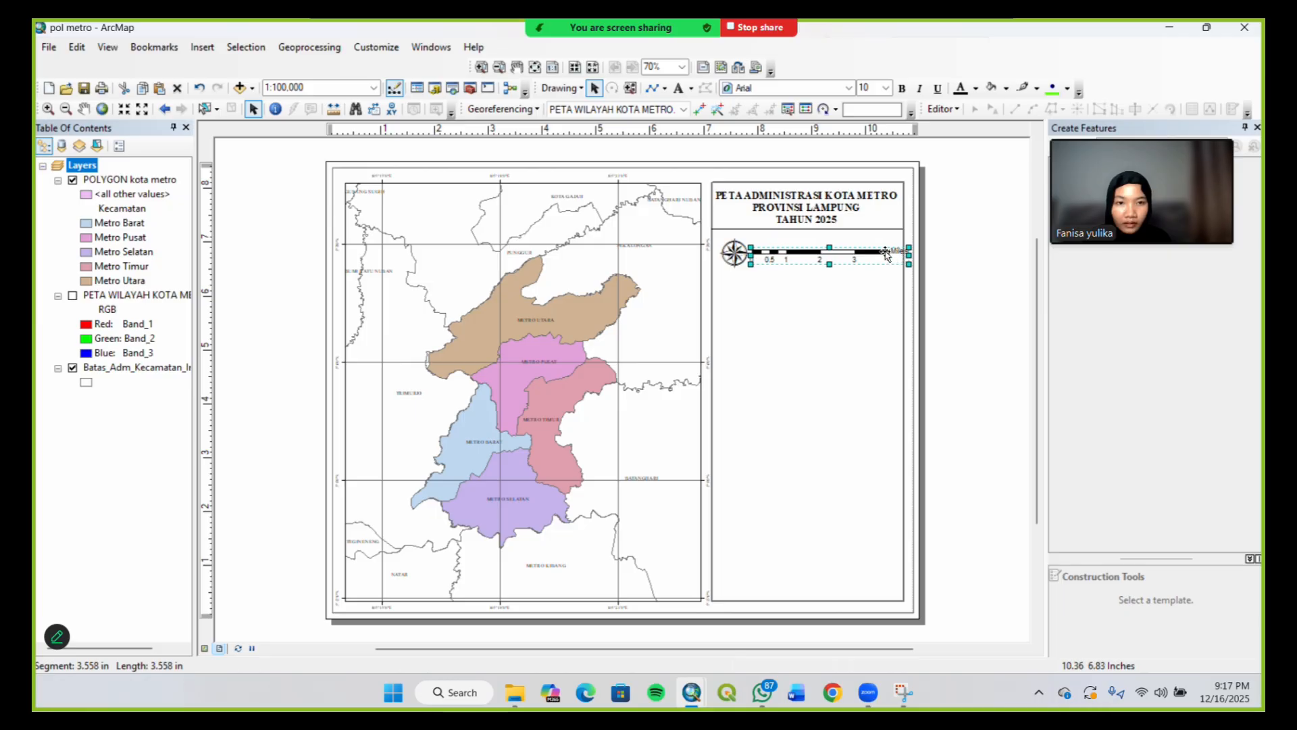
Set the scale bar's division units to Kilometers and its unit label to KM
{"action": "double_click", "coordinate": [896, 252]}
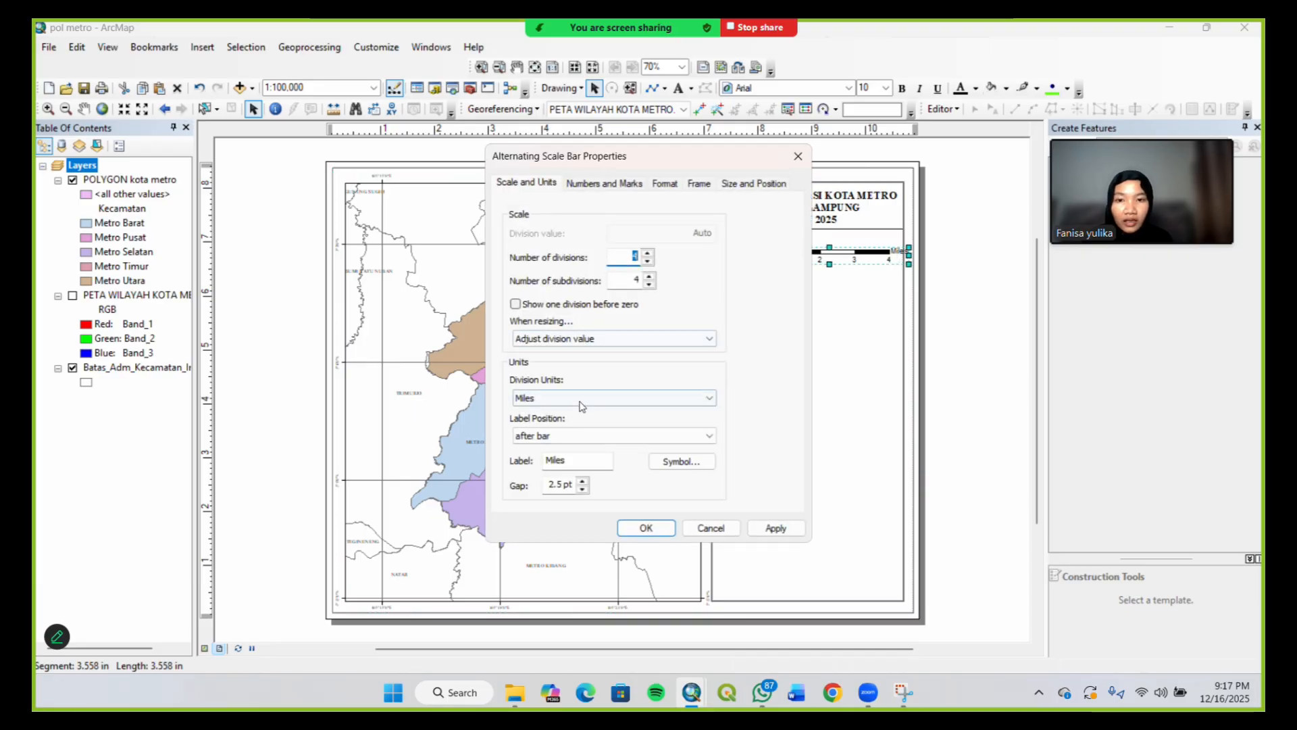
{"action": "left_click", "coordinate": [581, 405]}
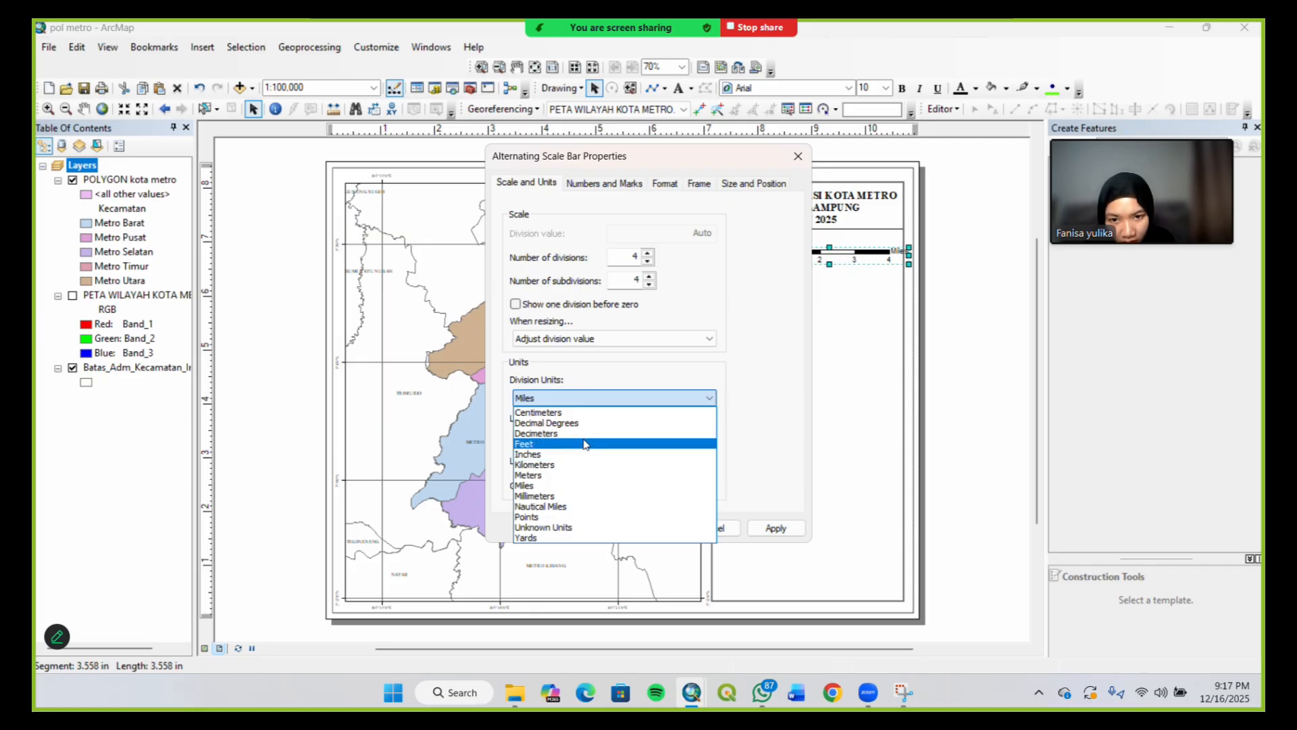
{"action": "left_click", "coordinate": [582, 465]}
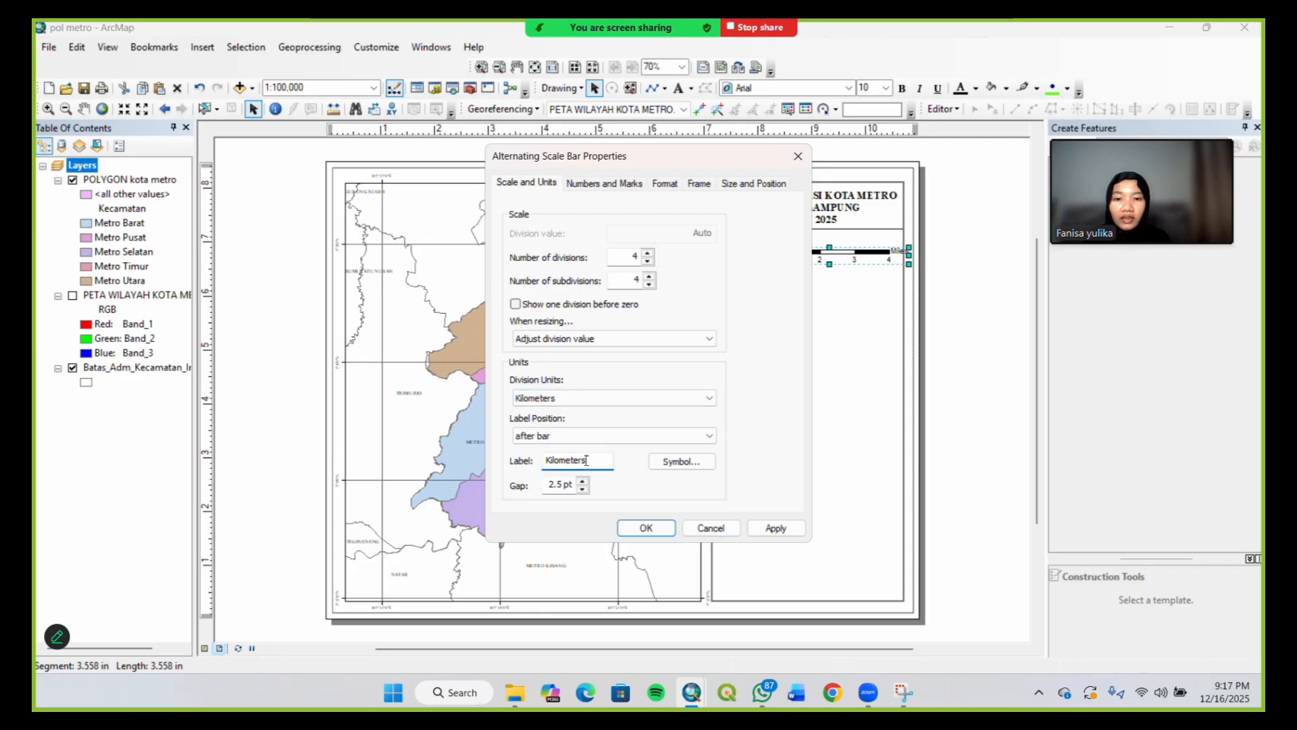
{"action": "key", "text": "BackSpace"}
{"action": "key", "text": "BackSpace"}
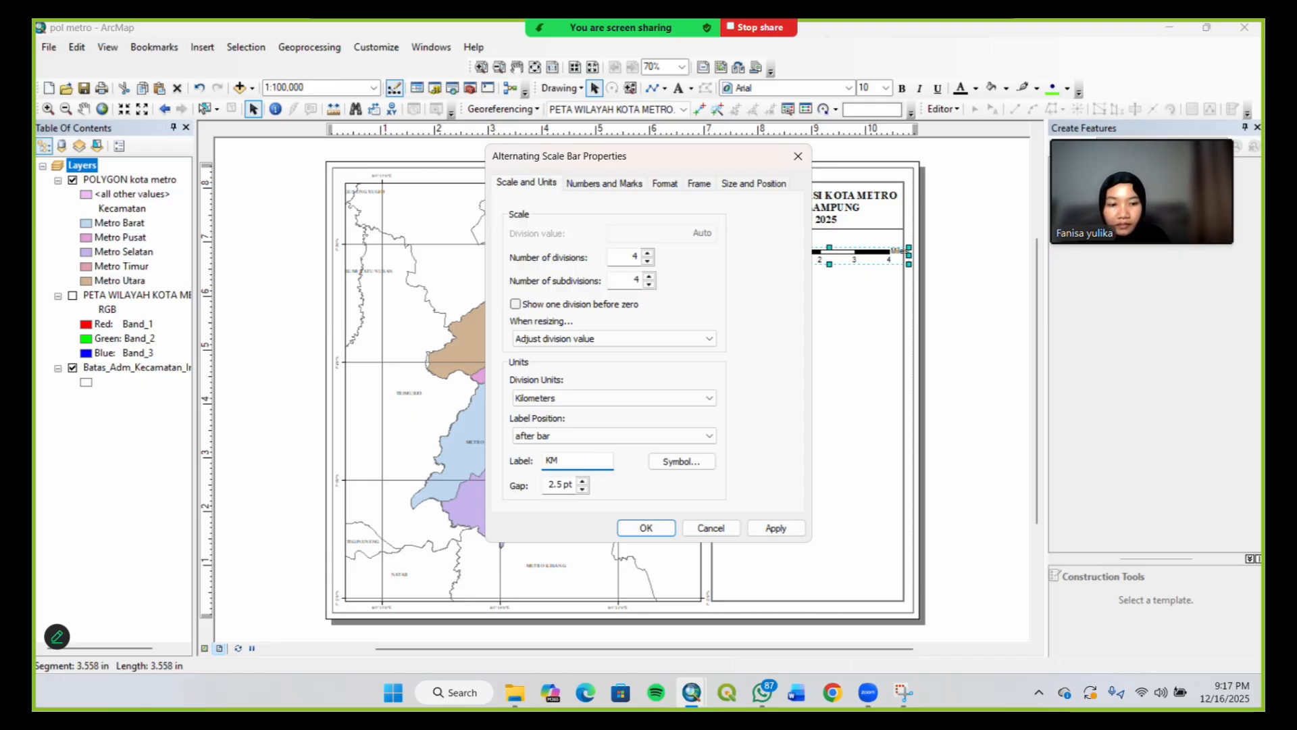
{"action": "left_click", "coordinate": [649, 529]}
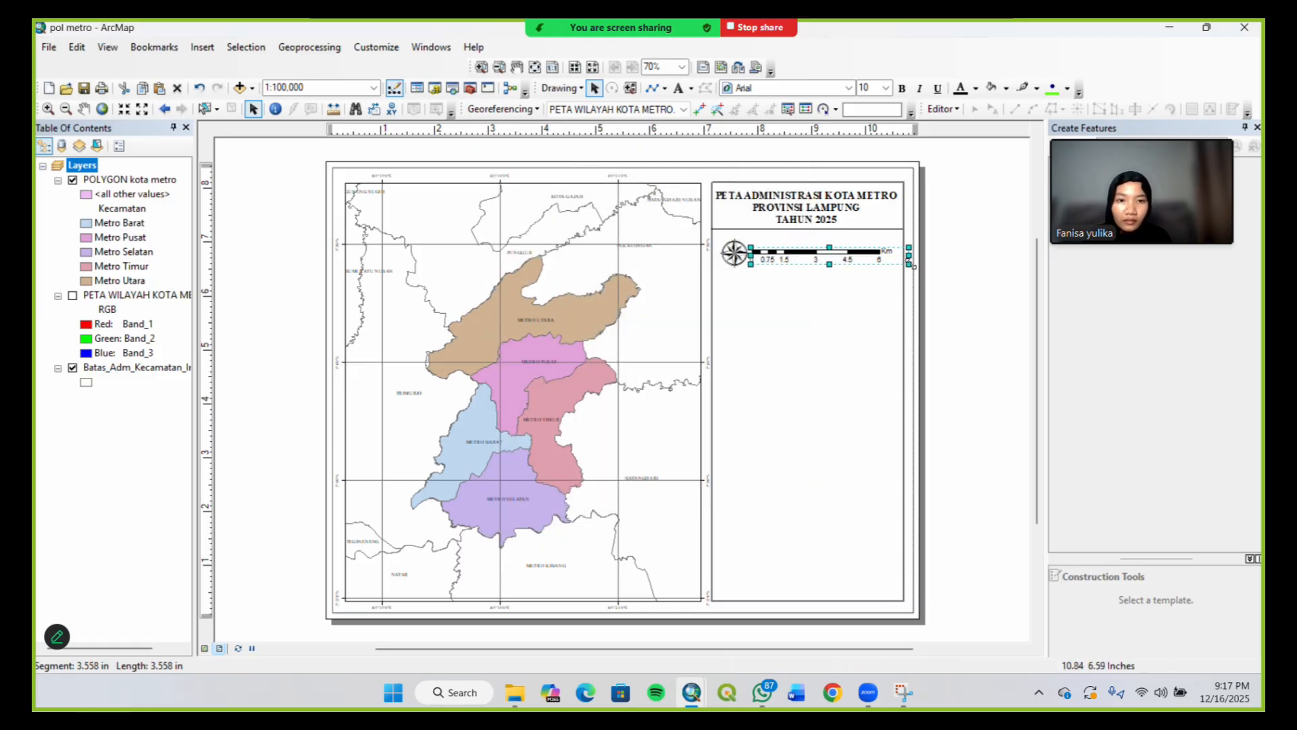
Narrow the scale bar until its divisions end at 4 km and move it slightly lower in the side panel
{"action": "left_click_drag", "start_coordinate": [908, 264], "coordinate": [898, 264]}
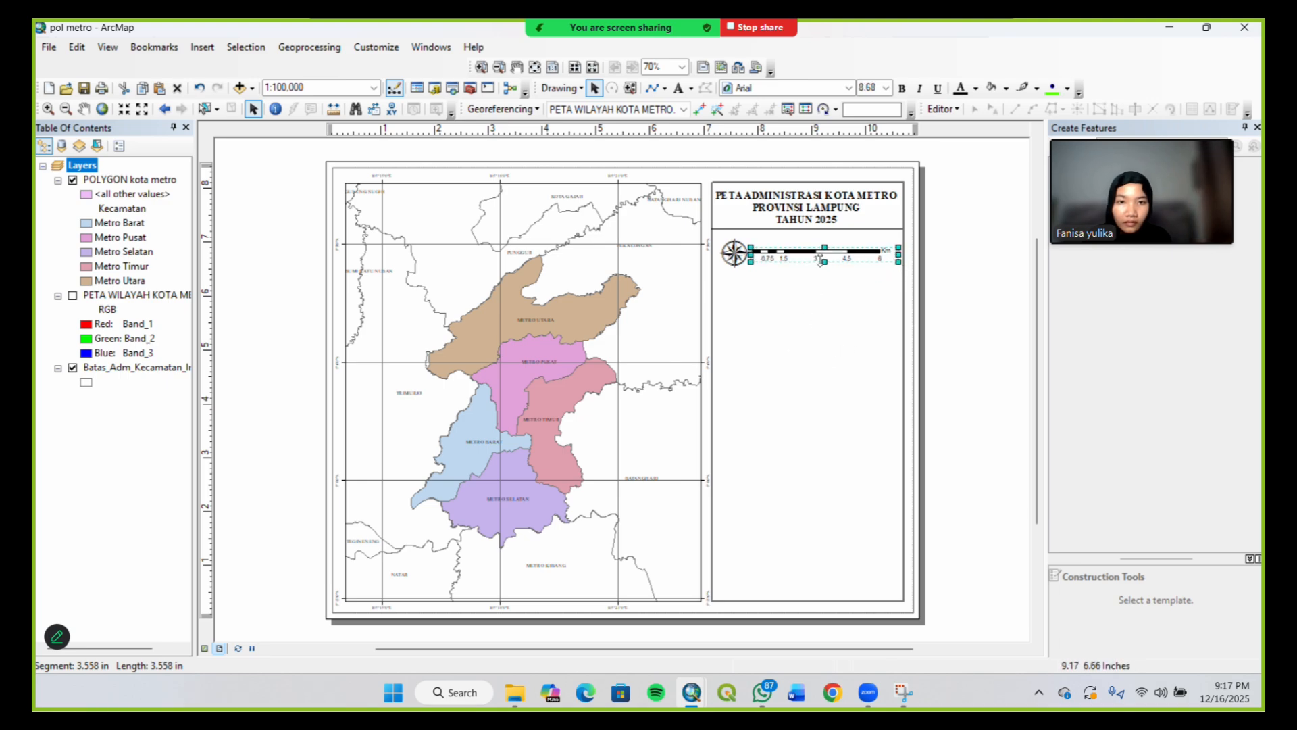
{"action": "left_click_drag", "start_coordinate": [898, 262], "coordinate": [843, 262]}
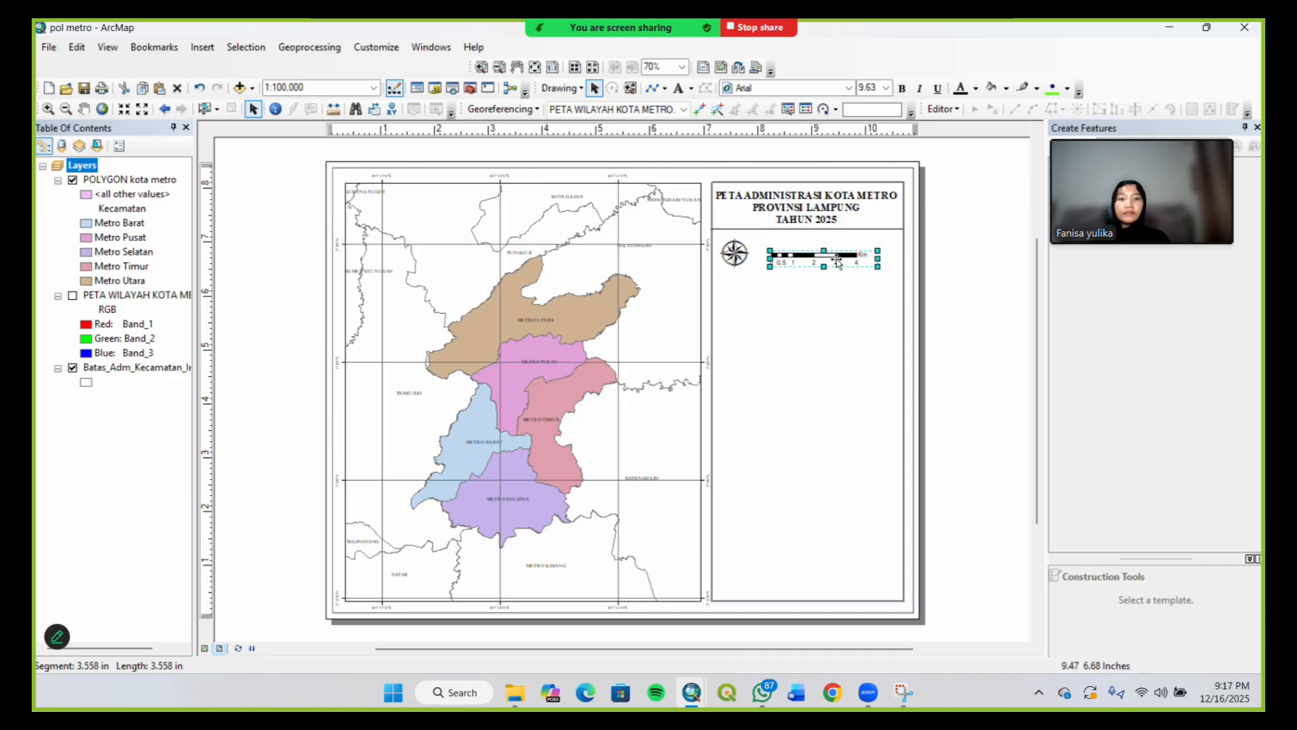
{"action": "left_click", "coordinate": [836, 263]}
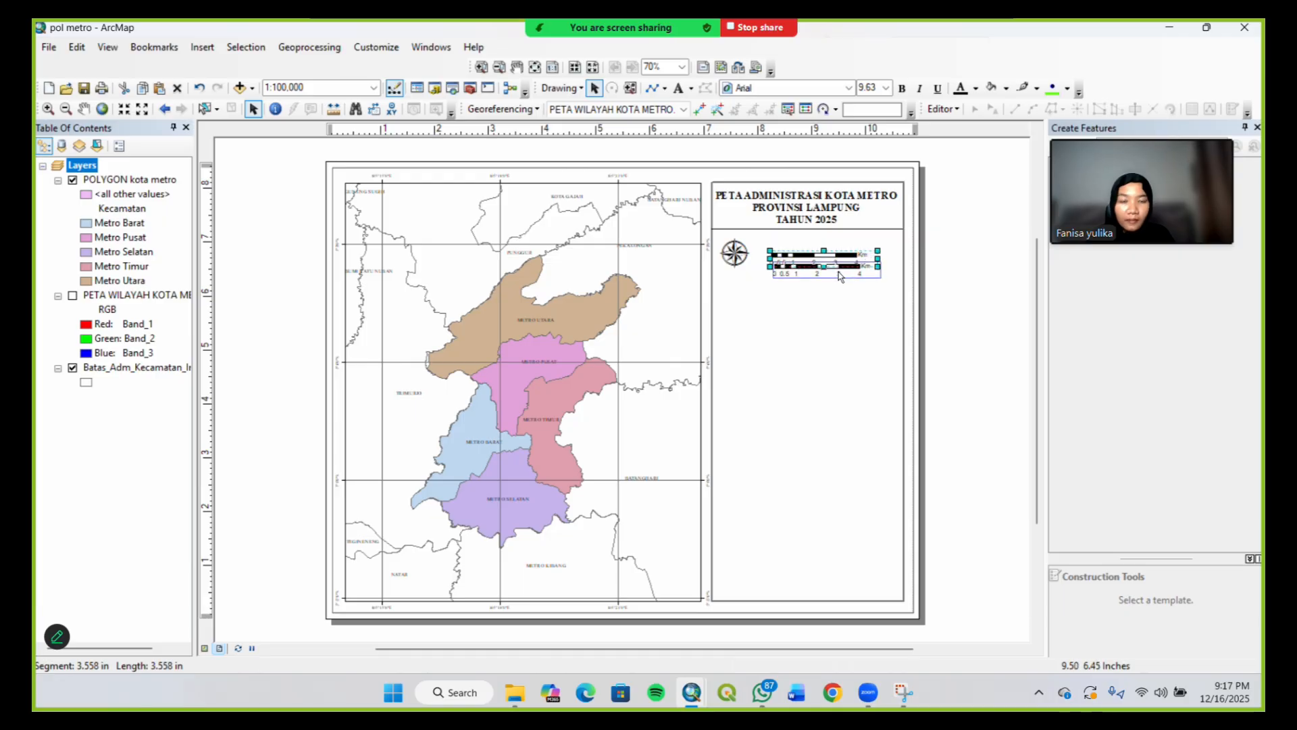
{"action": "left_click_drag", "start_coordinate": [841, 274], "coordinate": [848, 286]}
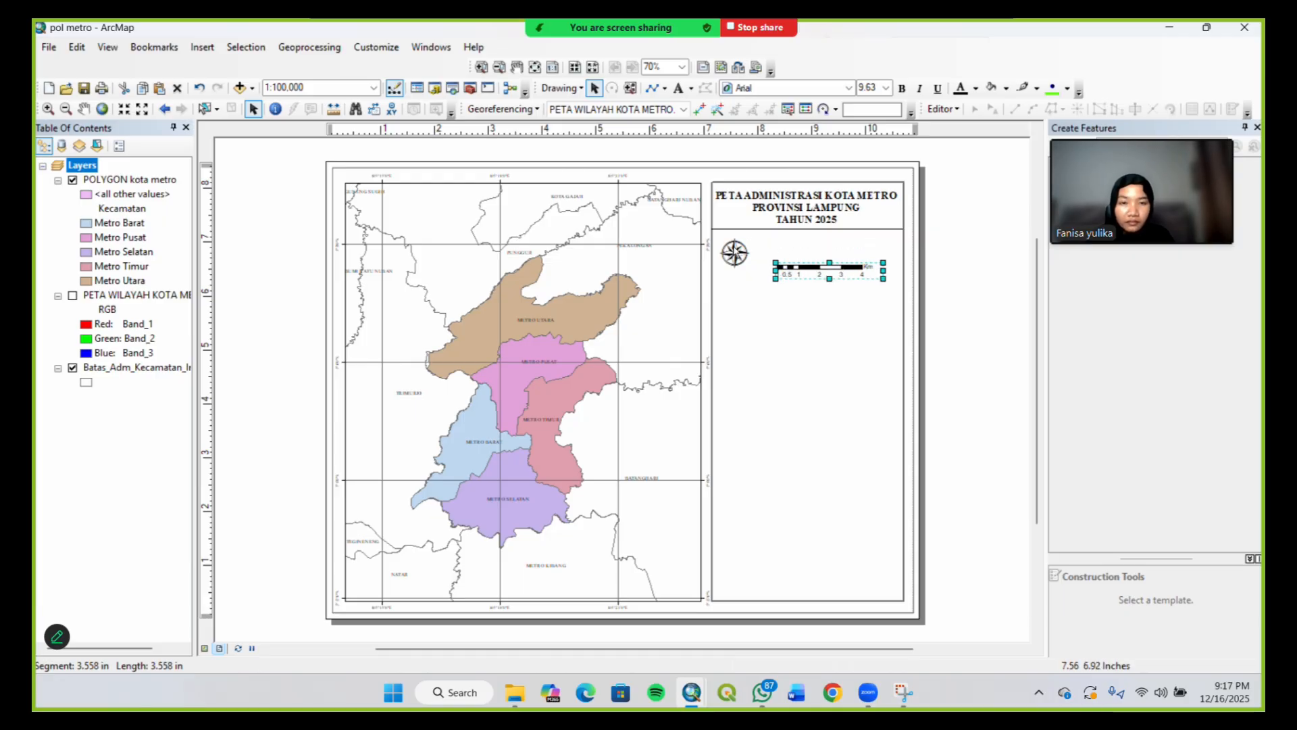
Move the north arrow down so it lines up level with the scale bar
{"action": "left_click", "coordinate": [735, 256]}
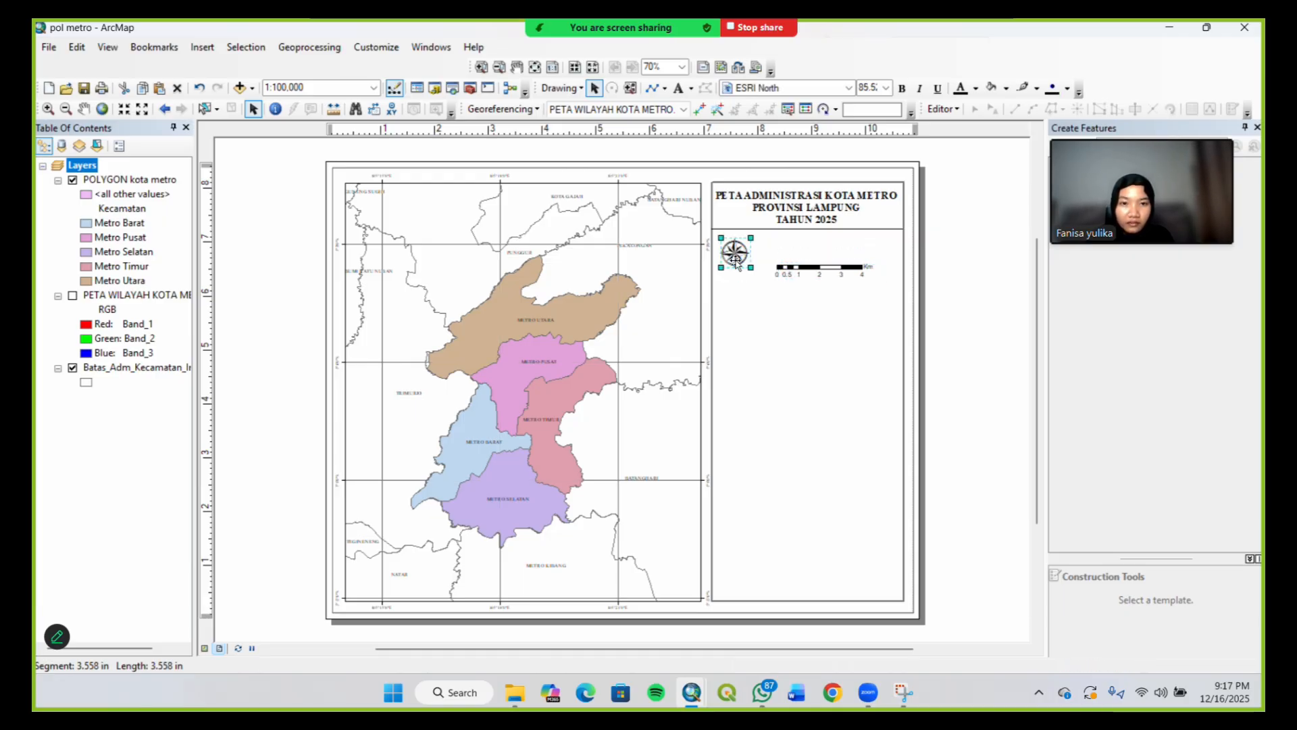
{"action": "left_click_drag", "start_coordinate": [737, 259], "coordinate": [736, 269]}
{"action": "left_click", "coordinate": [824, 265]}
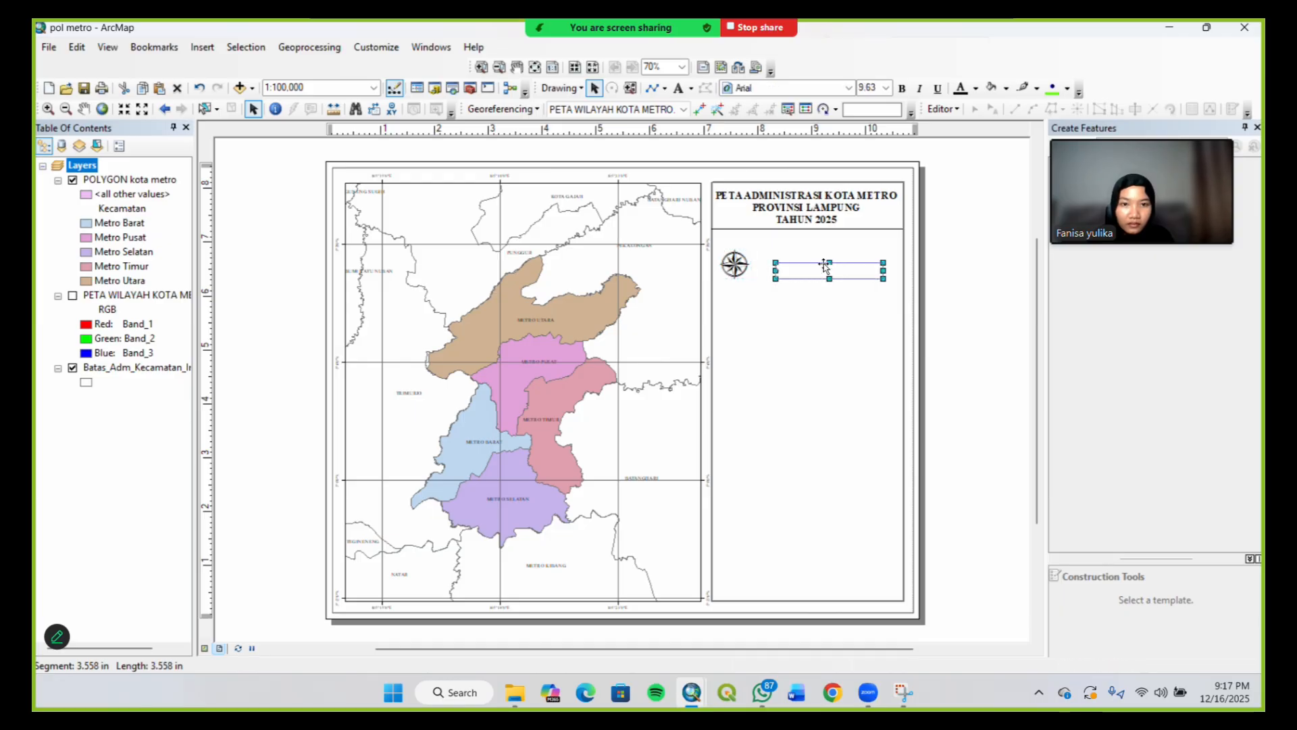
{"action": "left_click", "coordinate": [823, 265]}
{"action": "left_click", "coordinate": [824, 266]}
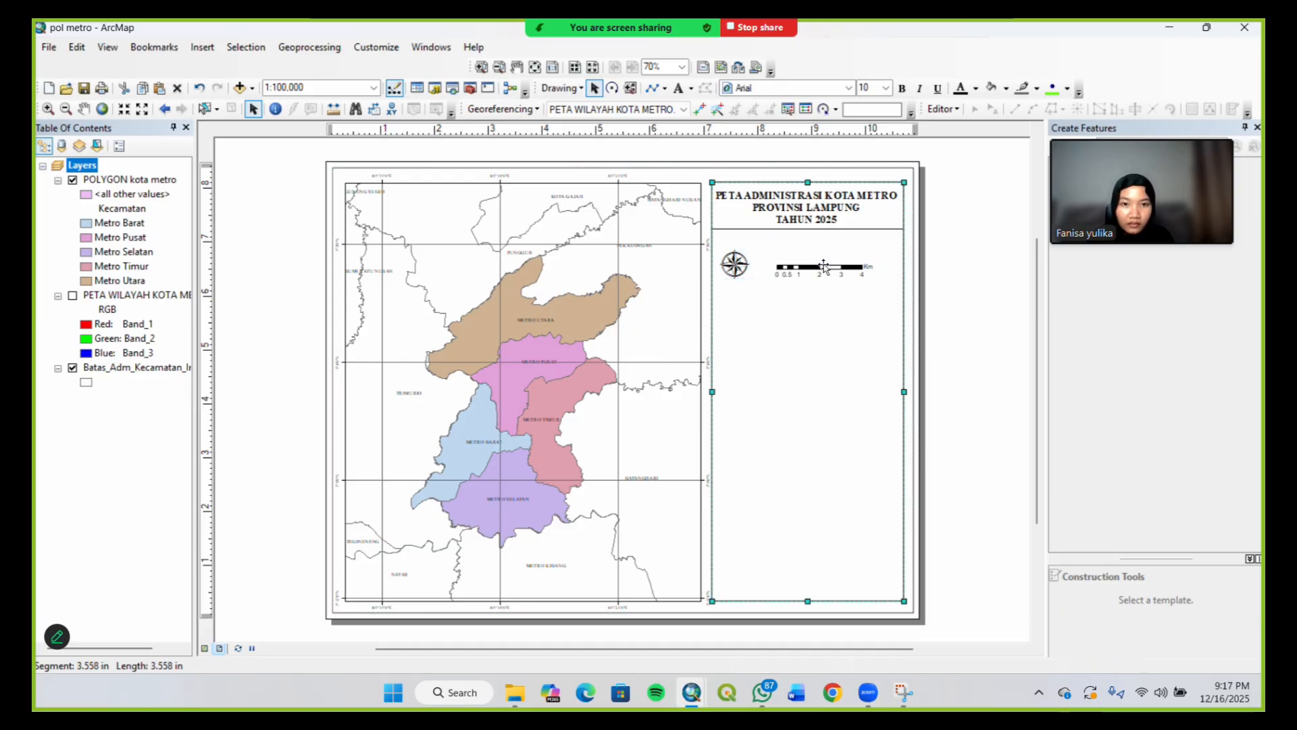
{"action": "left_click", "coordinate": [958, 281]}
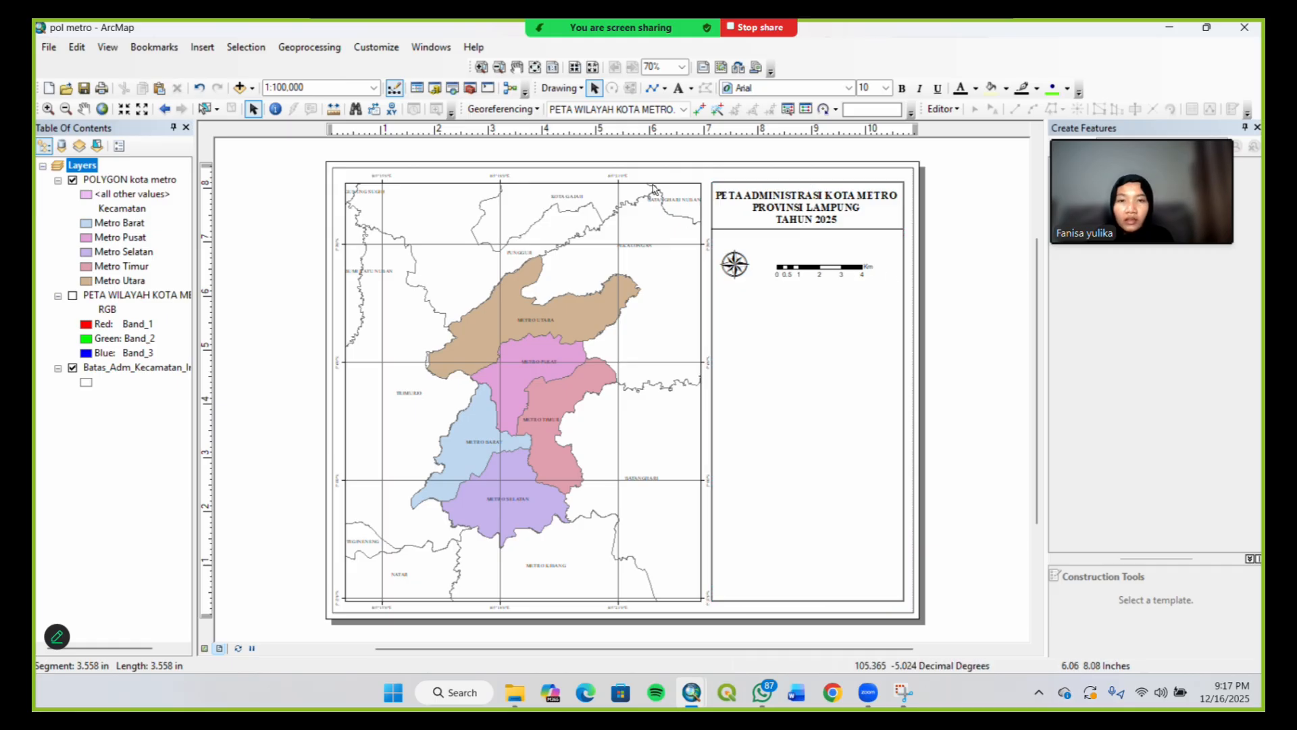
Add a text element reading "Skala: 1: 100.000" between the title's dividing line and the scale bar
{"action": "left_click", "coordinate": [679, 89]}
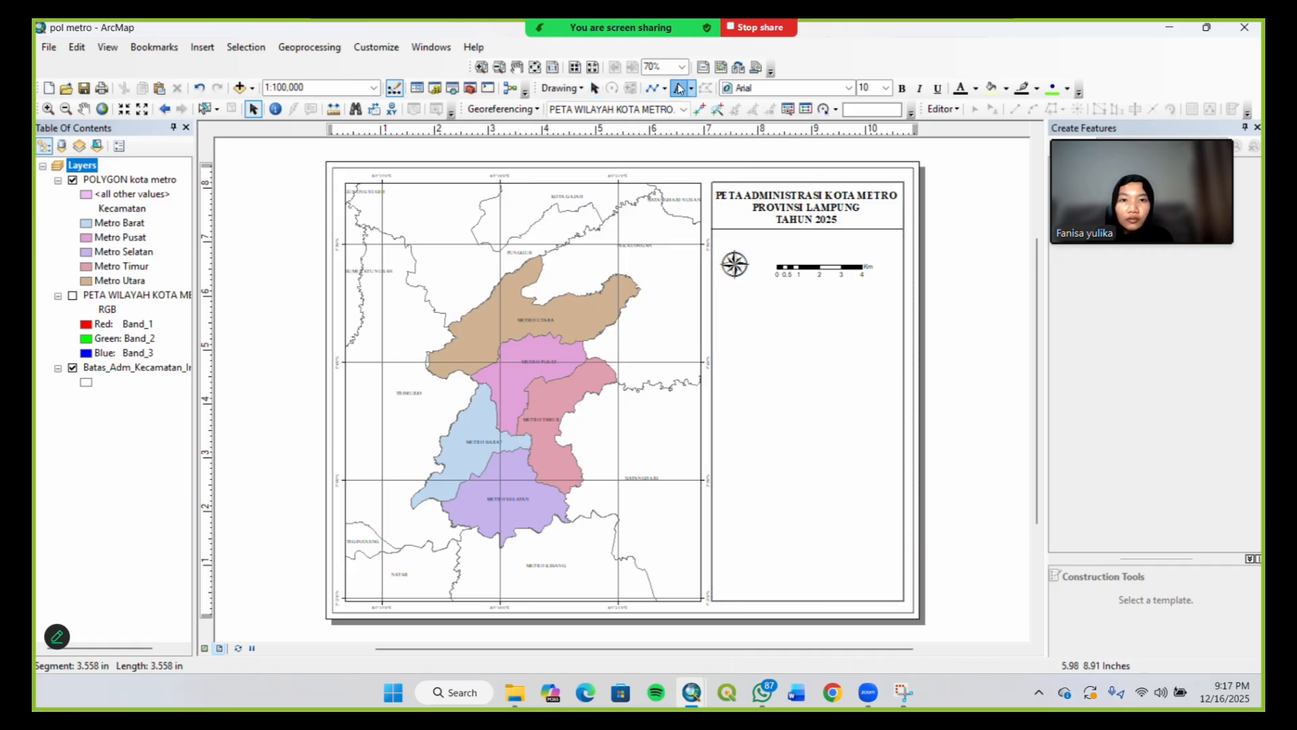
{"action": "left_click", "coordinate": [781, 242]}
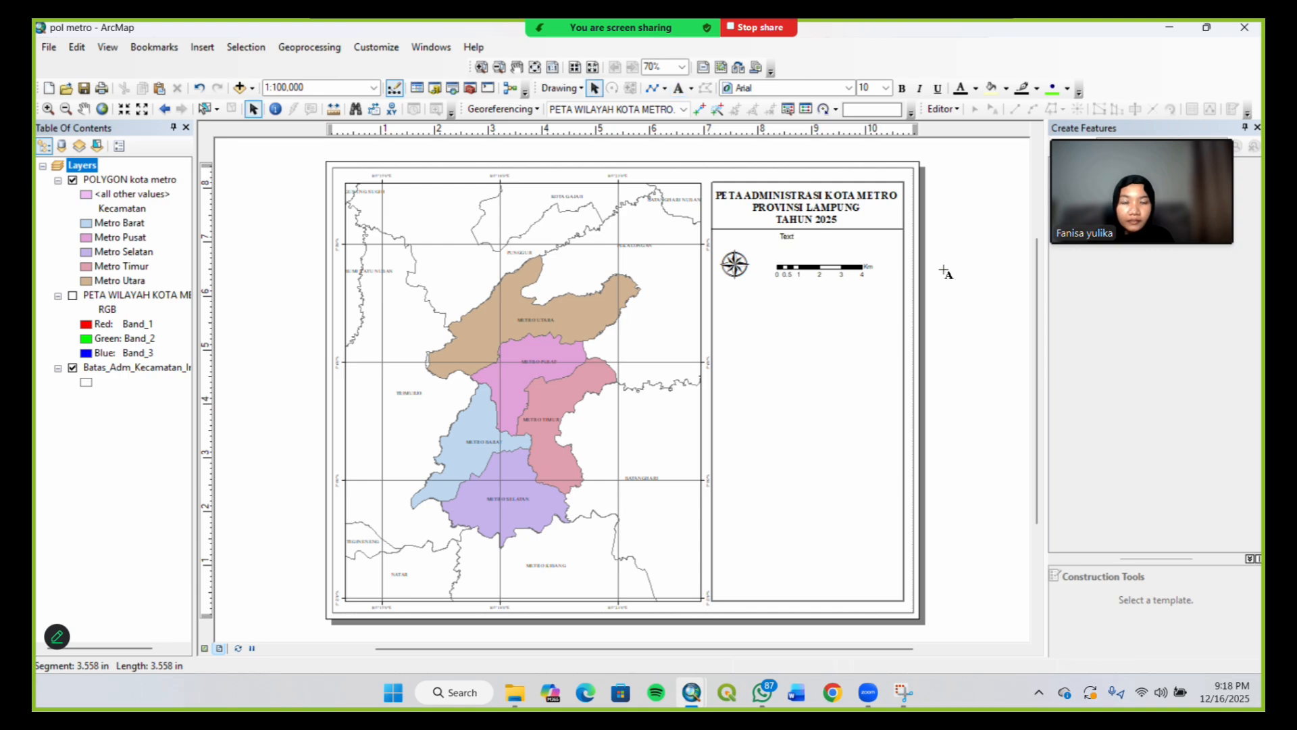
{"action": "left_click", "coordinate": [963, 272]}
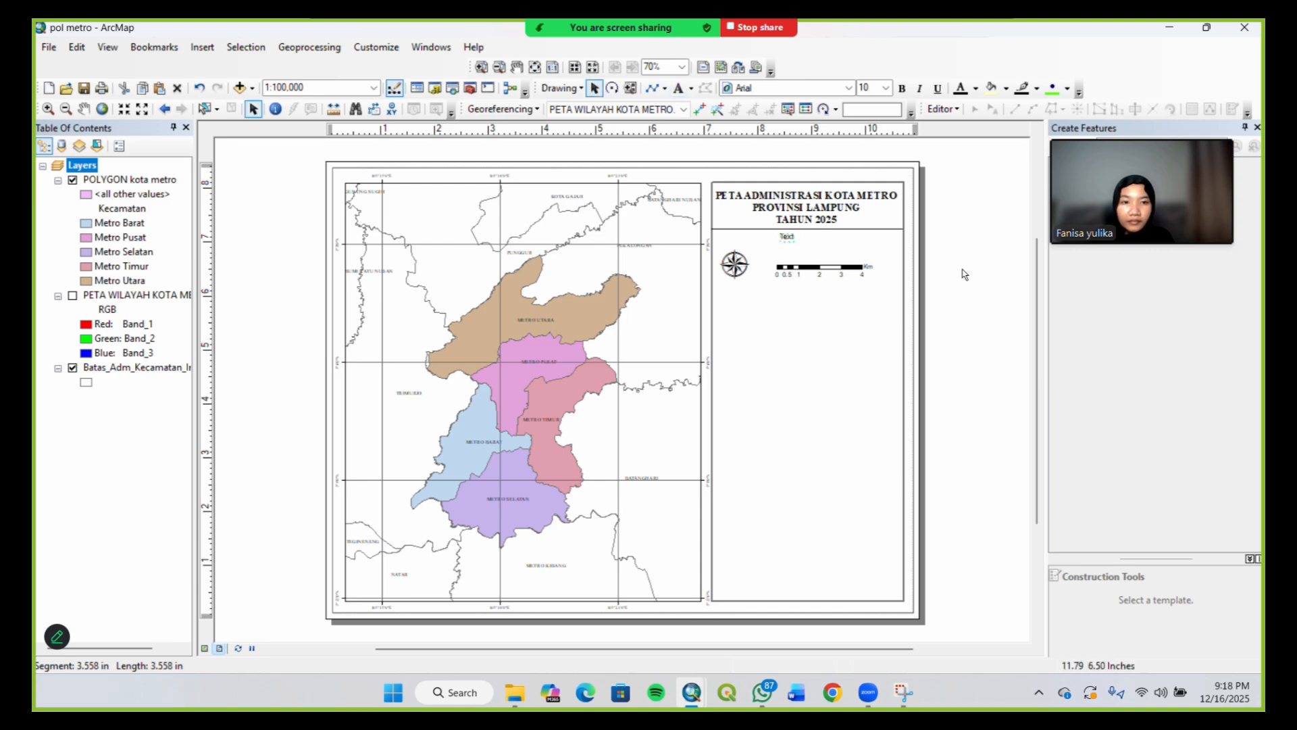
{"action": "double_click", "coordinate": [787, 238]}
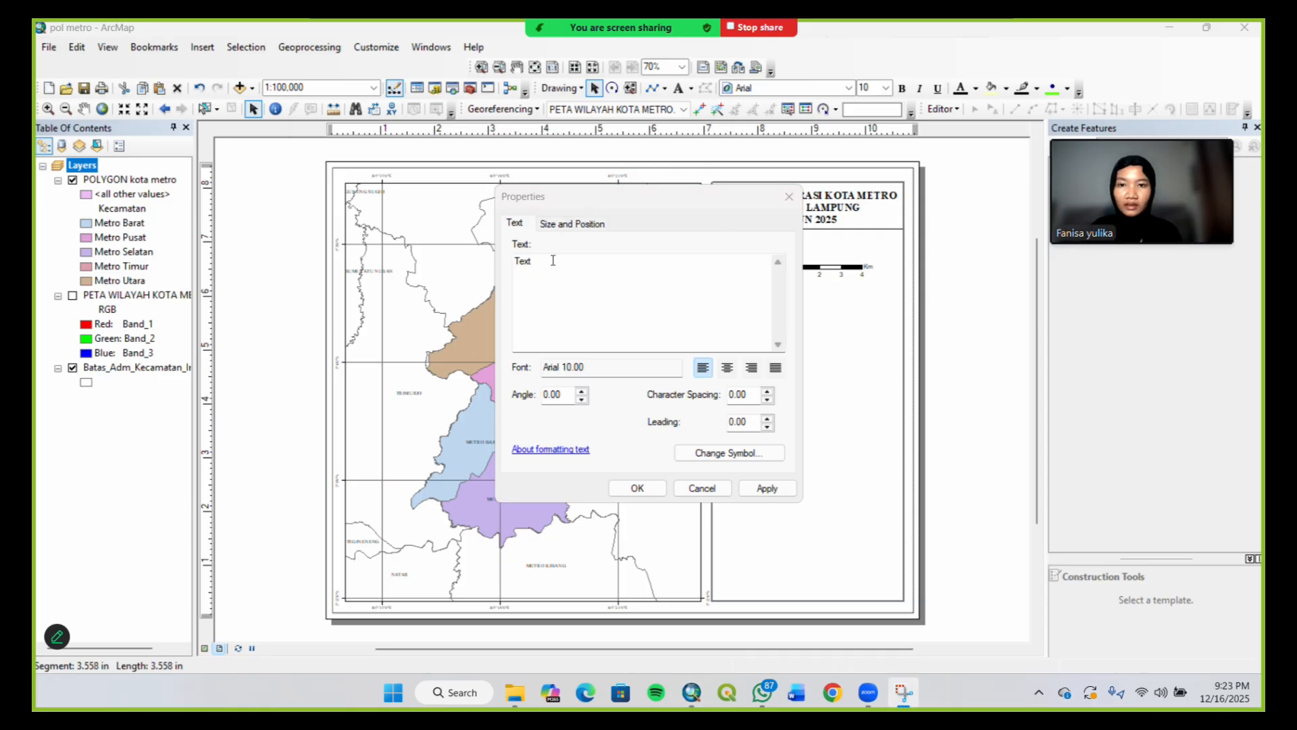
{"action": "left_click", "coordinate": [545, 265]}
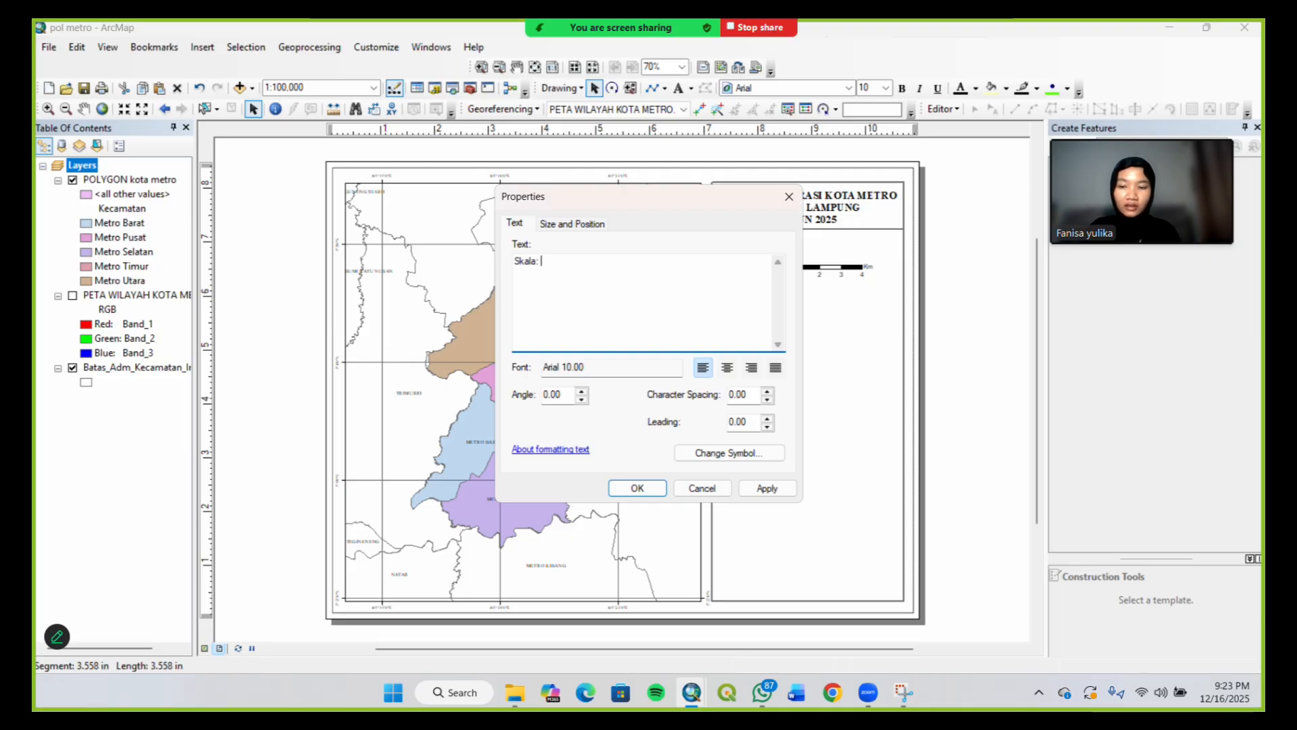
{"action": "type", "text": "Skala: 1: 100.000"}
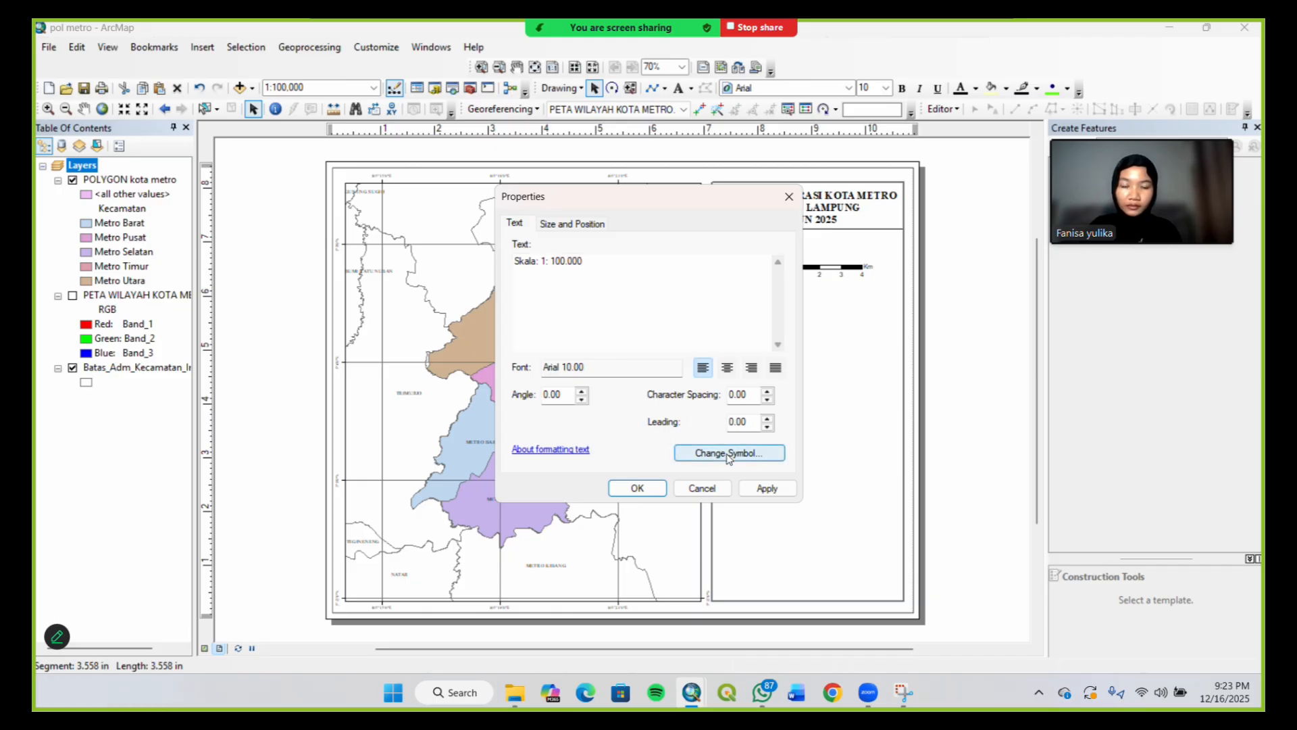
Set the scale text's font to Times New Roman
{"action": "left_click", "coordinate": [724, 451]}
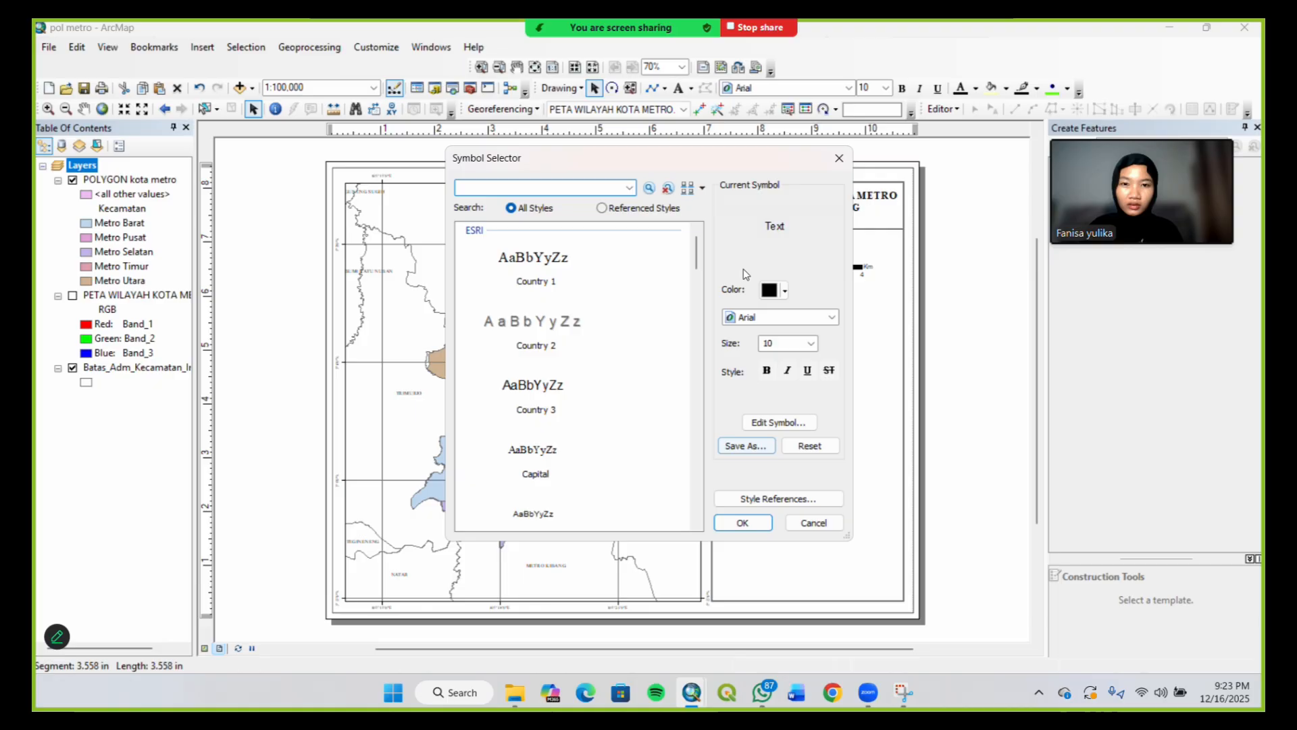
{"action": "left_click", "coordinate": [778, 317]}
{"action": "type", "text": "ti"}
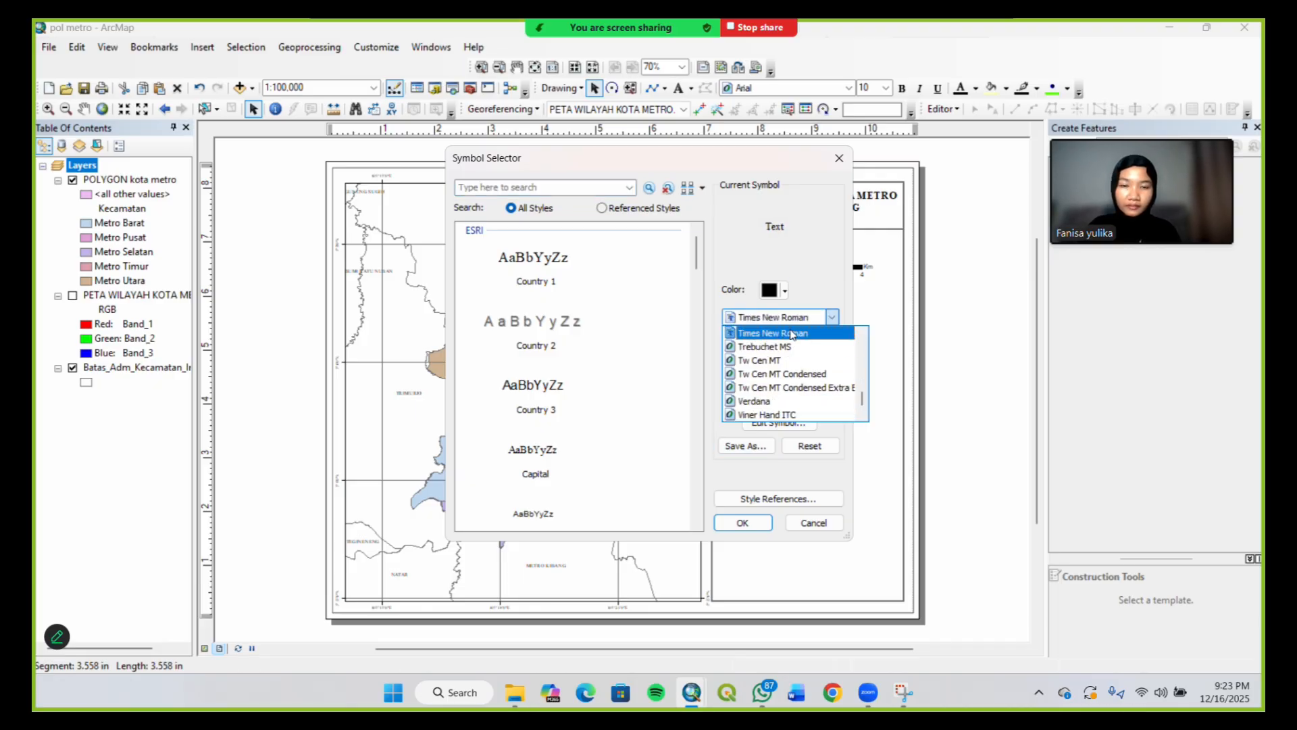
{"action": "left_click", "coordinate": [791, 334]}
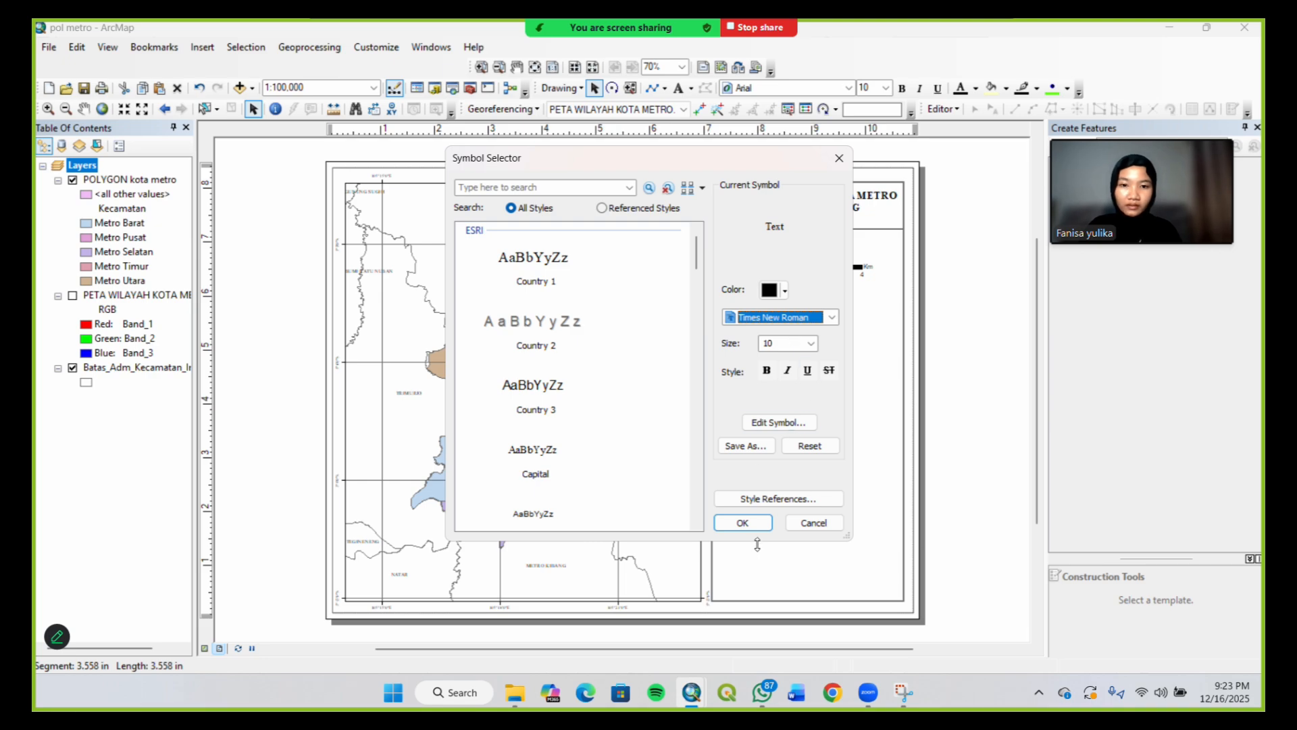
{"action": "left_click", "coordinate": [742, 523]}
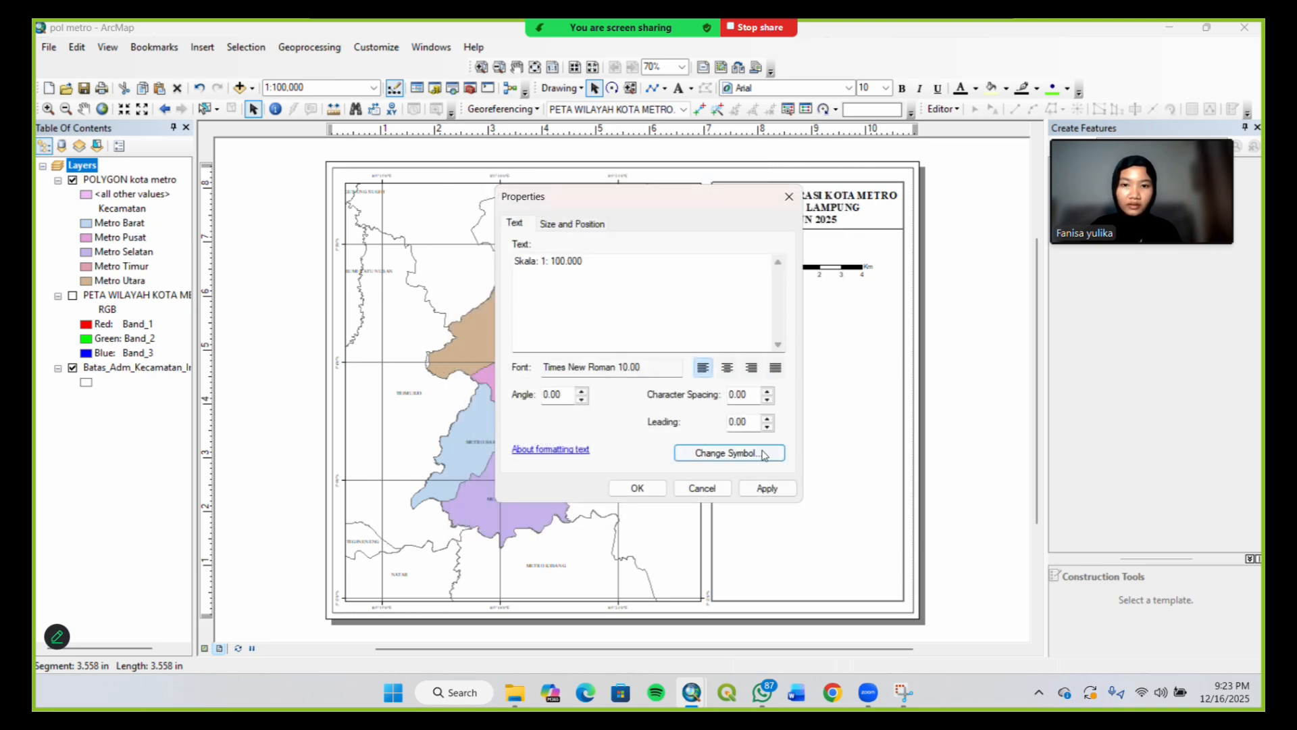
Make the scale text bold and centered, and position it directly above the scale bar
{"action": "left_click", "coordinate": [727, 373]}
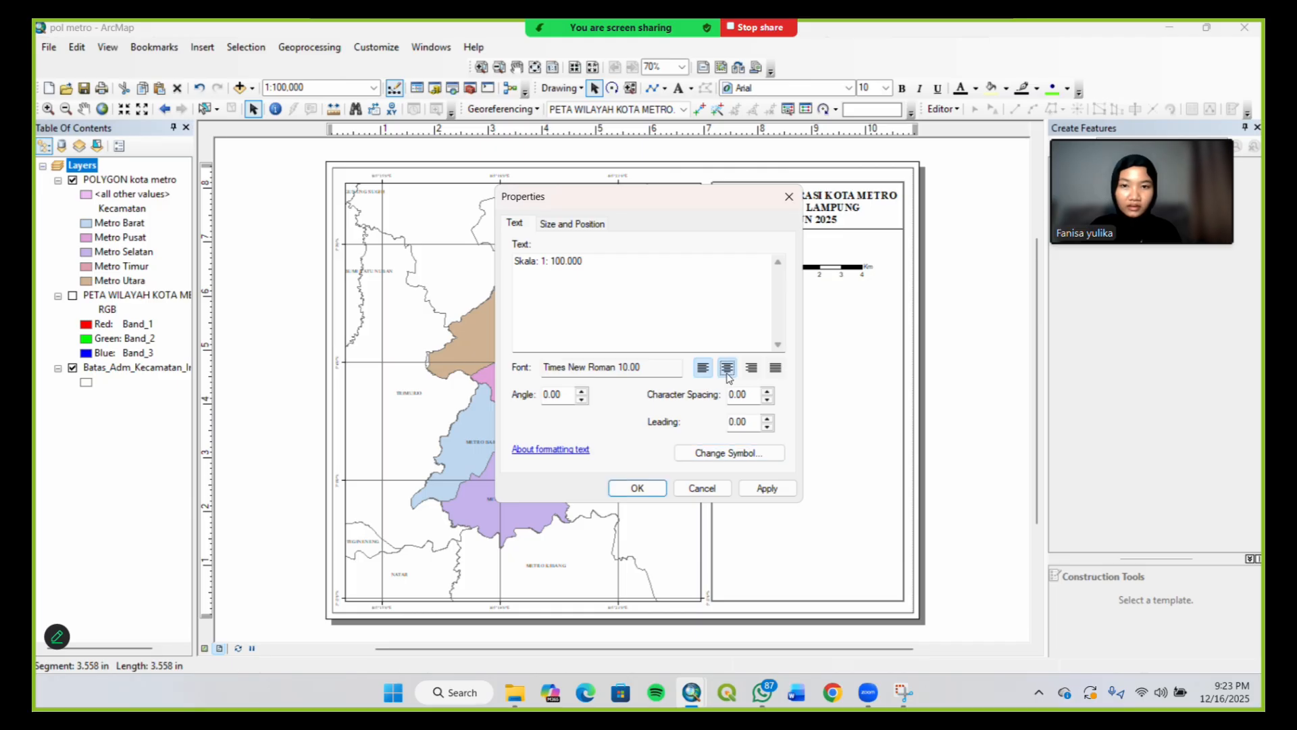
{"action": "left_click", "coordinate": [740, 451]}
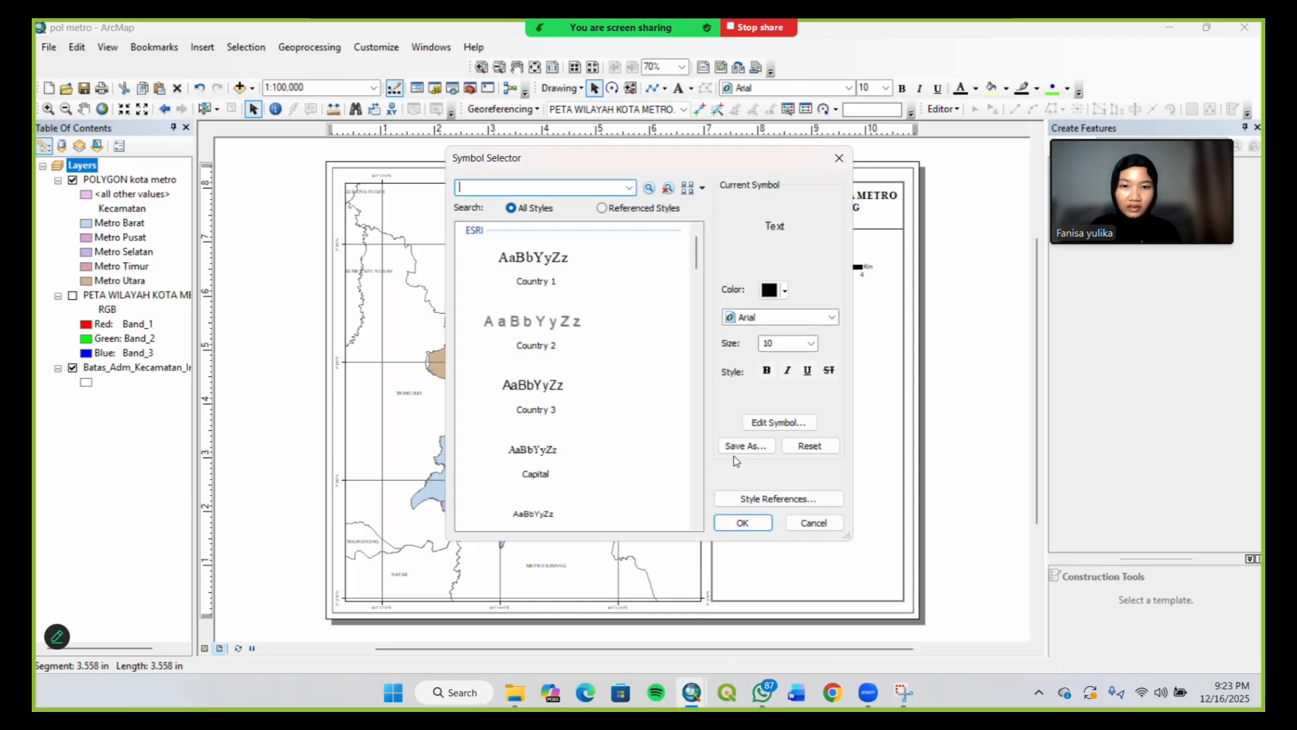
{"action": "left_click", "coordinate": [767, 370]}
{"action": "left_click", "coordinate": [742, 523]}
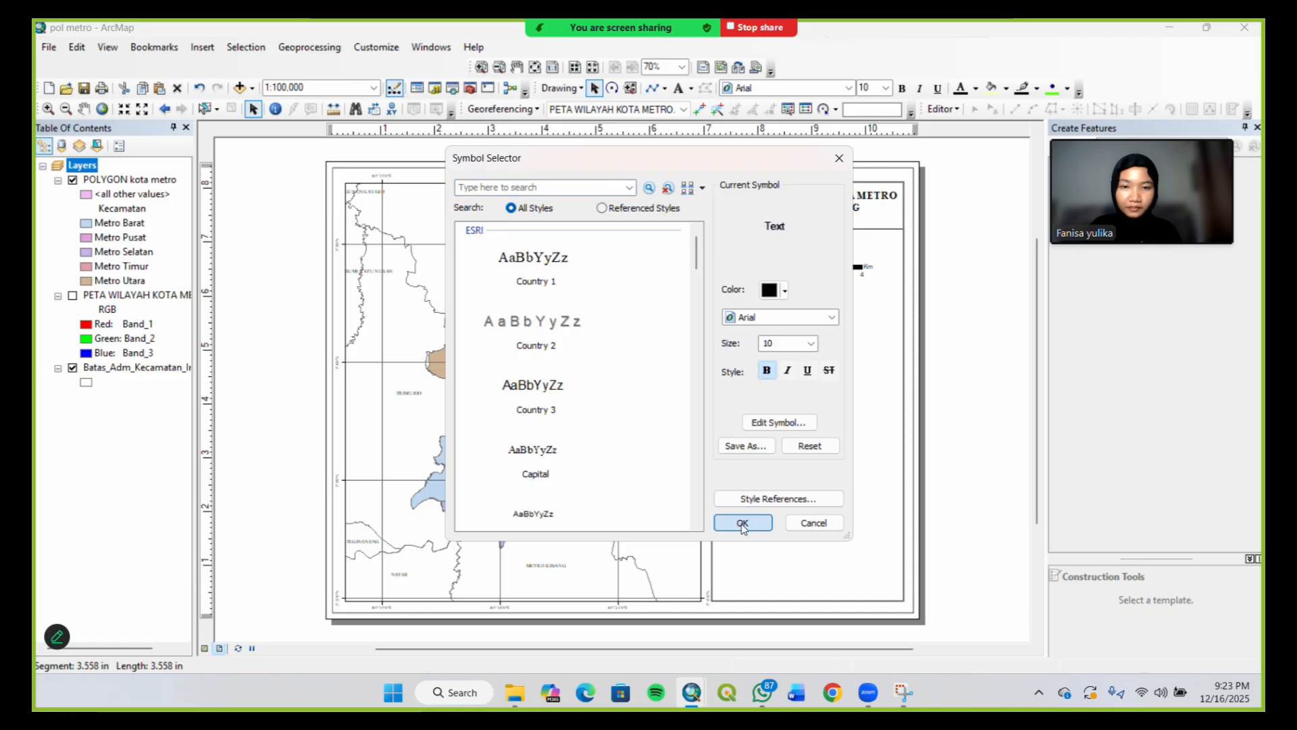
{"action": "left_click", "coordinate": [637, 487]}
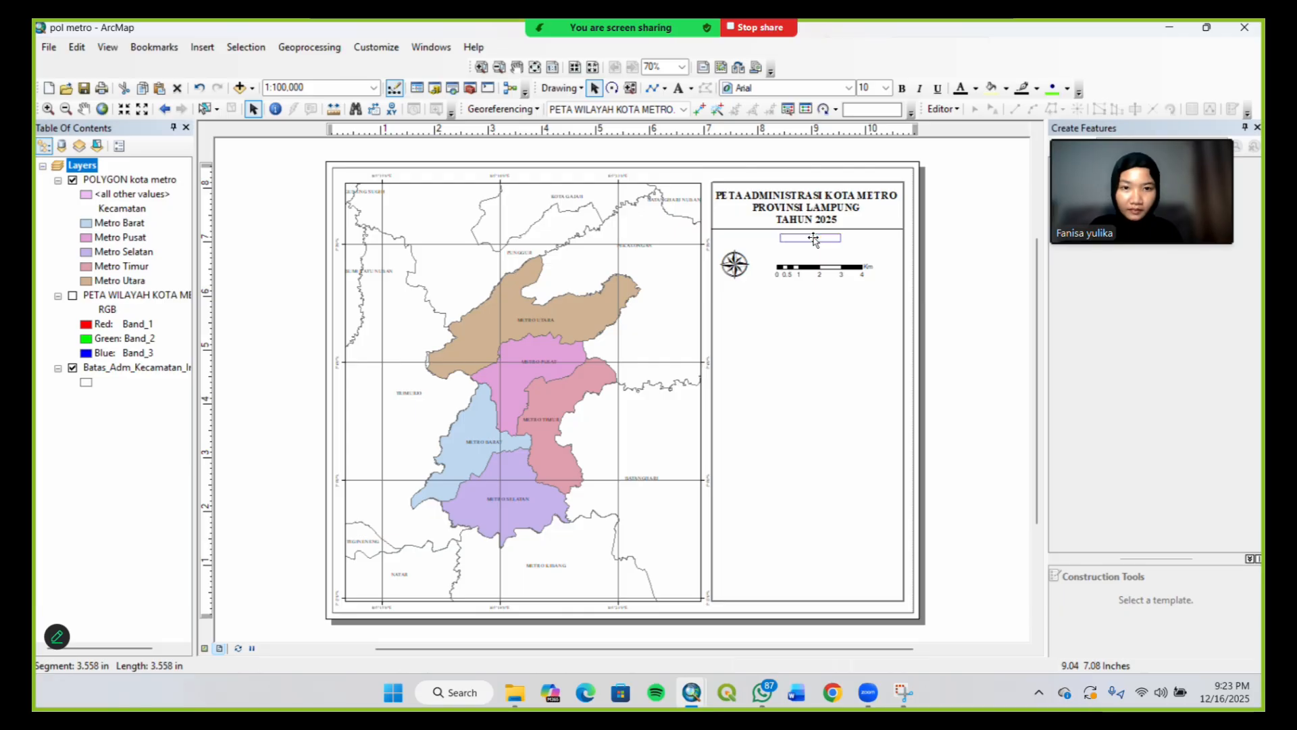
{"action": "left_click_drag", "start_coordinate": [815, 241], "coordinate": [826, 265]}
{"action": "left_click", "coordinate": [830, 269]}
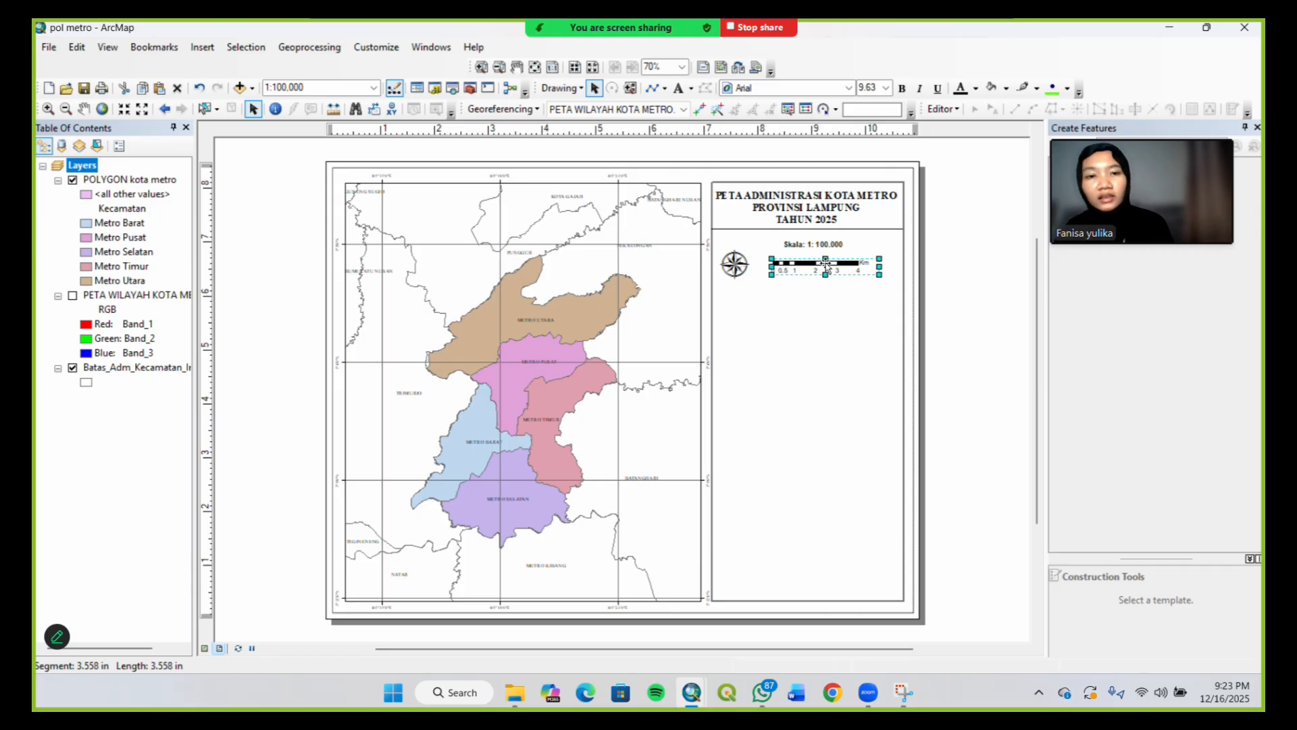
Replace the north arrow with the ESRI North 19 style, sized and placed beside the scale bar at the side panel's left edge
{"action": "left_click", "coordinate": [733, 261]}
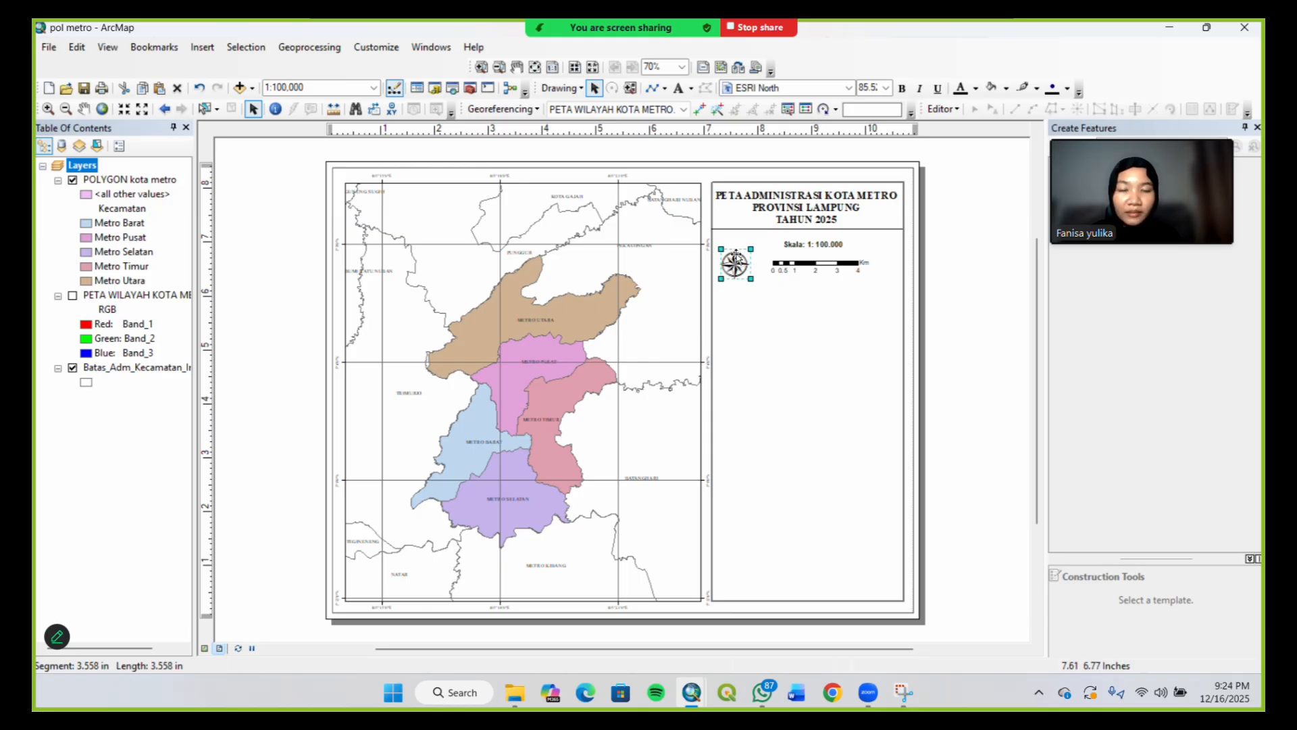
{"action": "right_click", "coordinate": [735, 255]}
{"action": "left_click", "coordinate": [802, 338]}
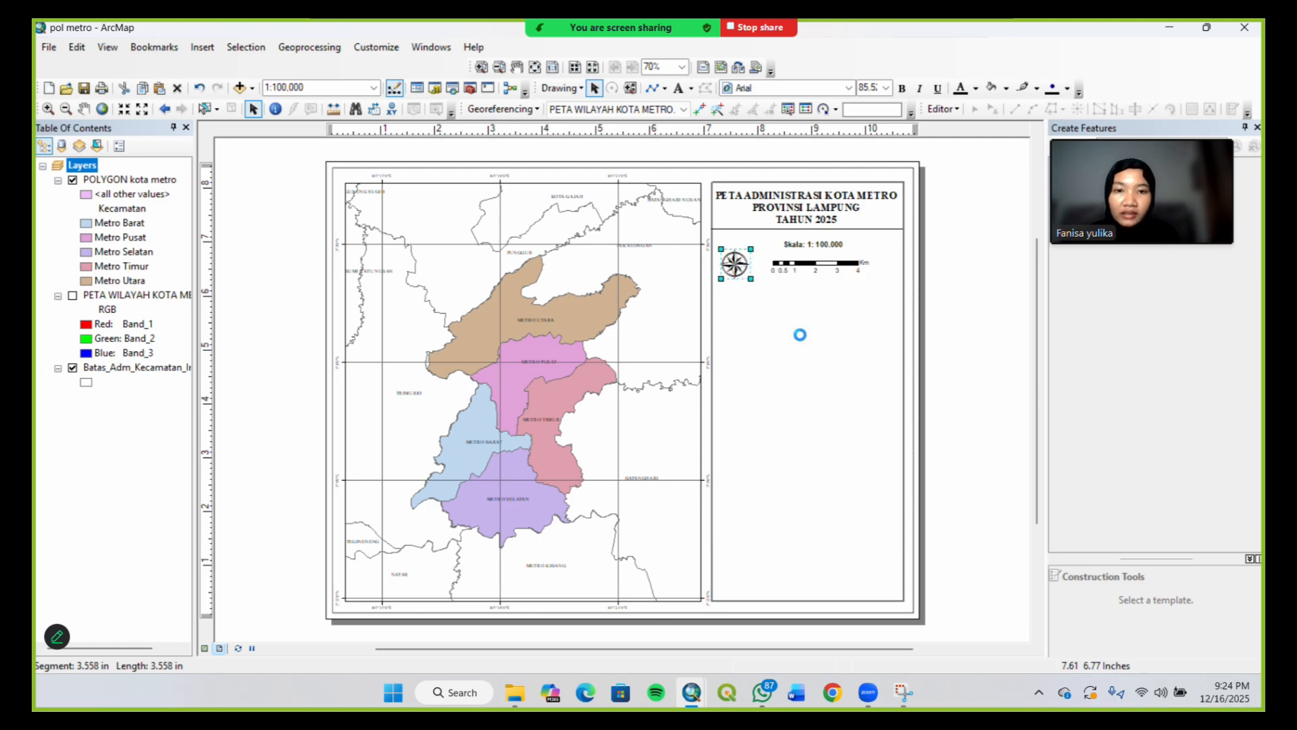
{"action": "left_click", "coordinate": [200, 49]}
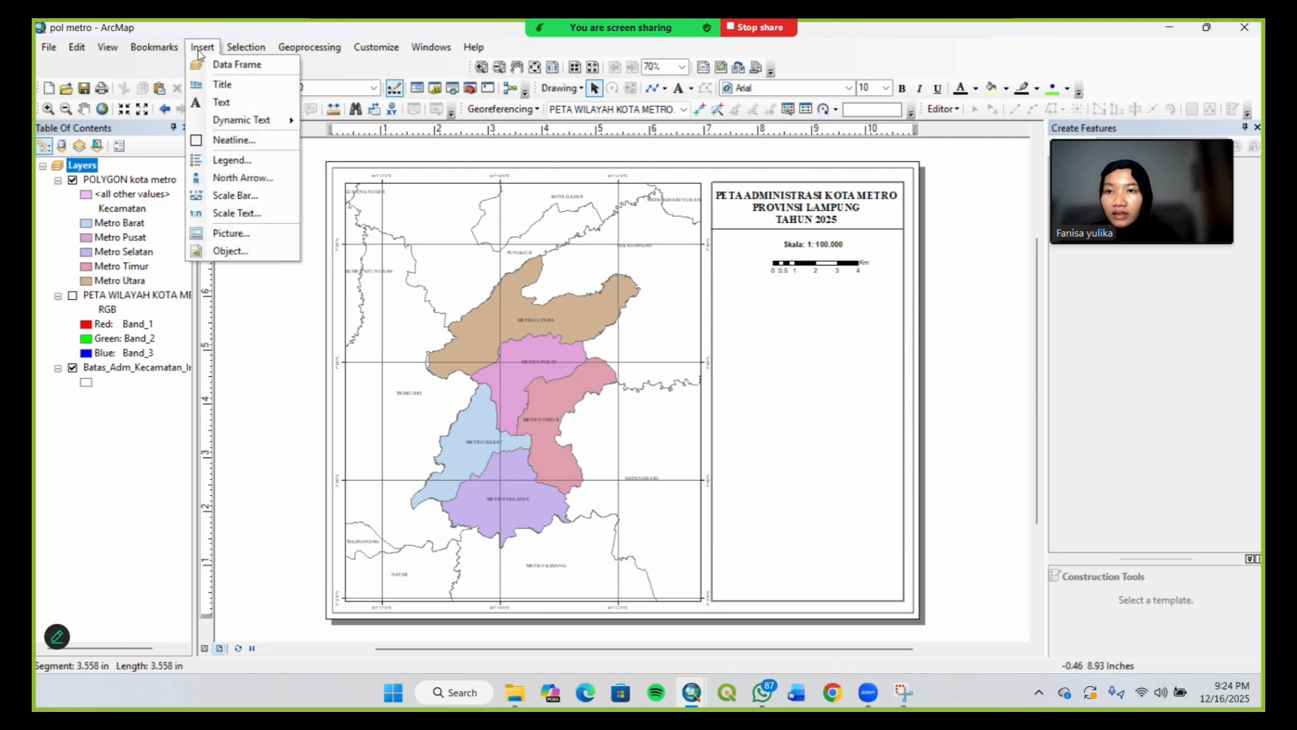
{"action": "left_click", "coordinate": [245, 177]}
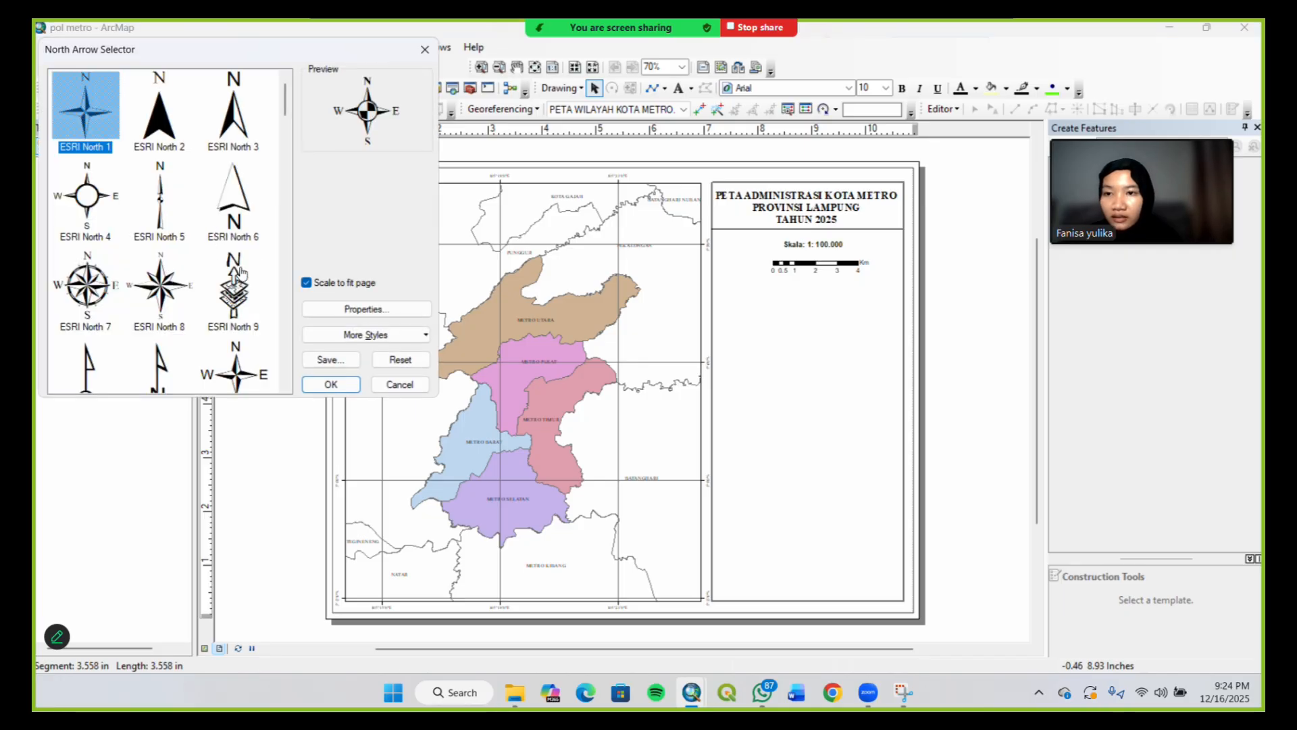
{"action": "left_click_drag", "start_coordinate": [285, 110], "coordinate": [285, 167]}
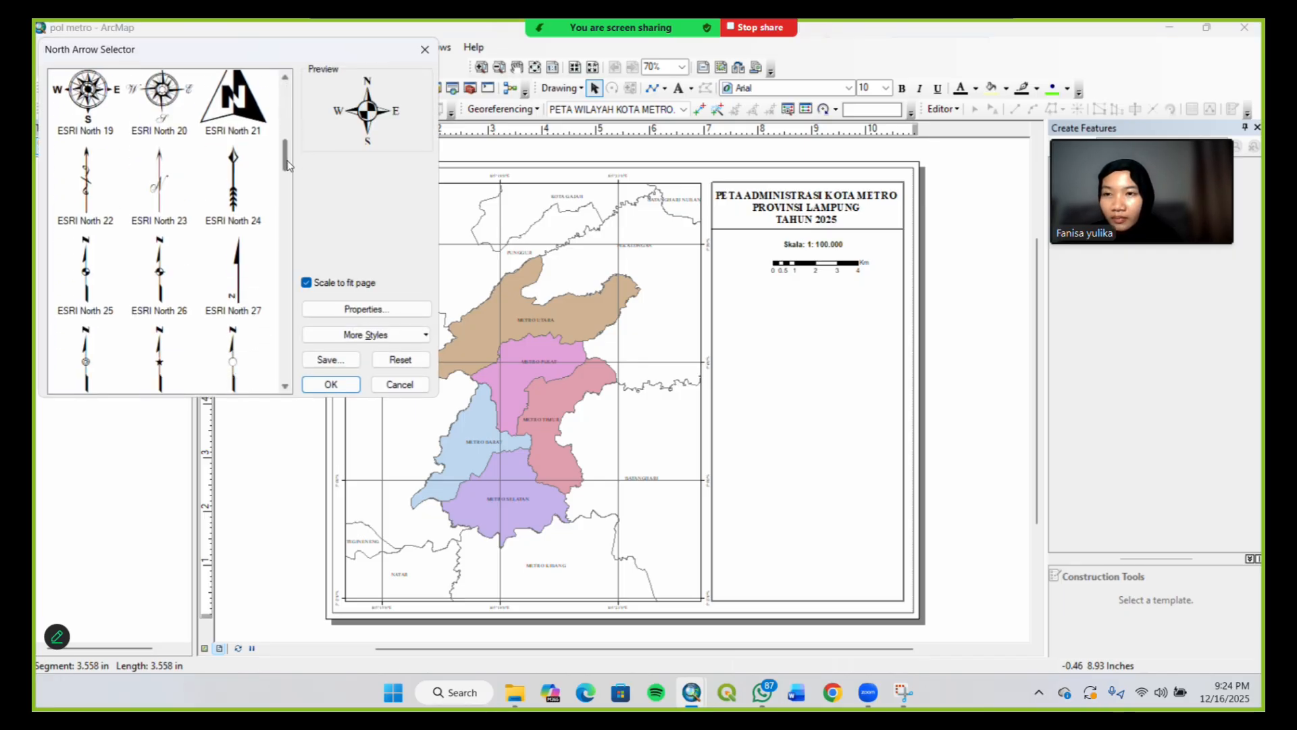
{"action": "left_click", "coordinate": [79, 96]}
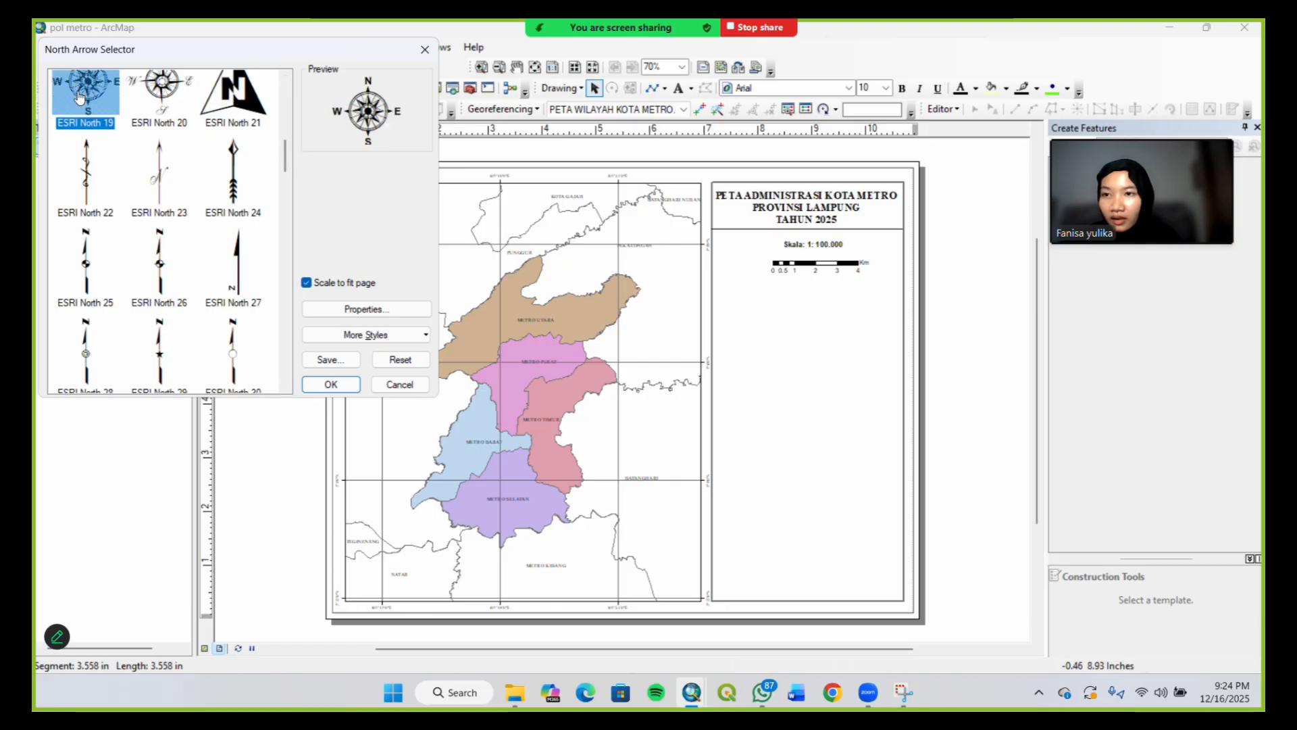
{"action": "left_click", "coordinate": [331, 384]}
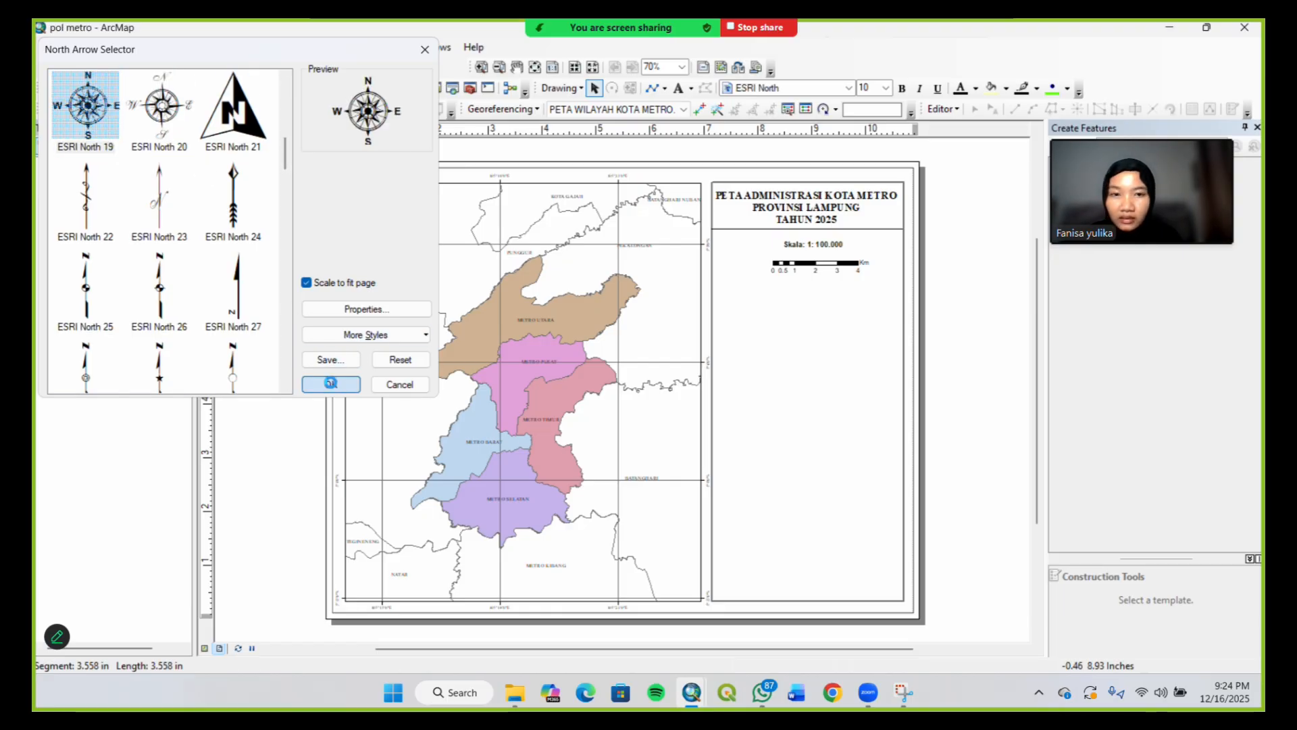
{"action": "left_click_drag", "start_coordinate": [538, 436], "coordinate": [764, 283]}
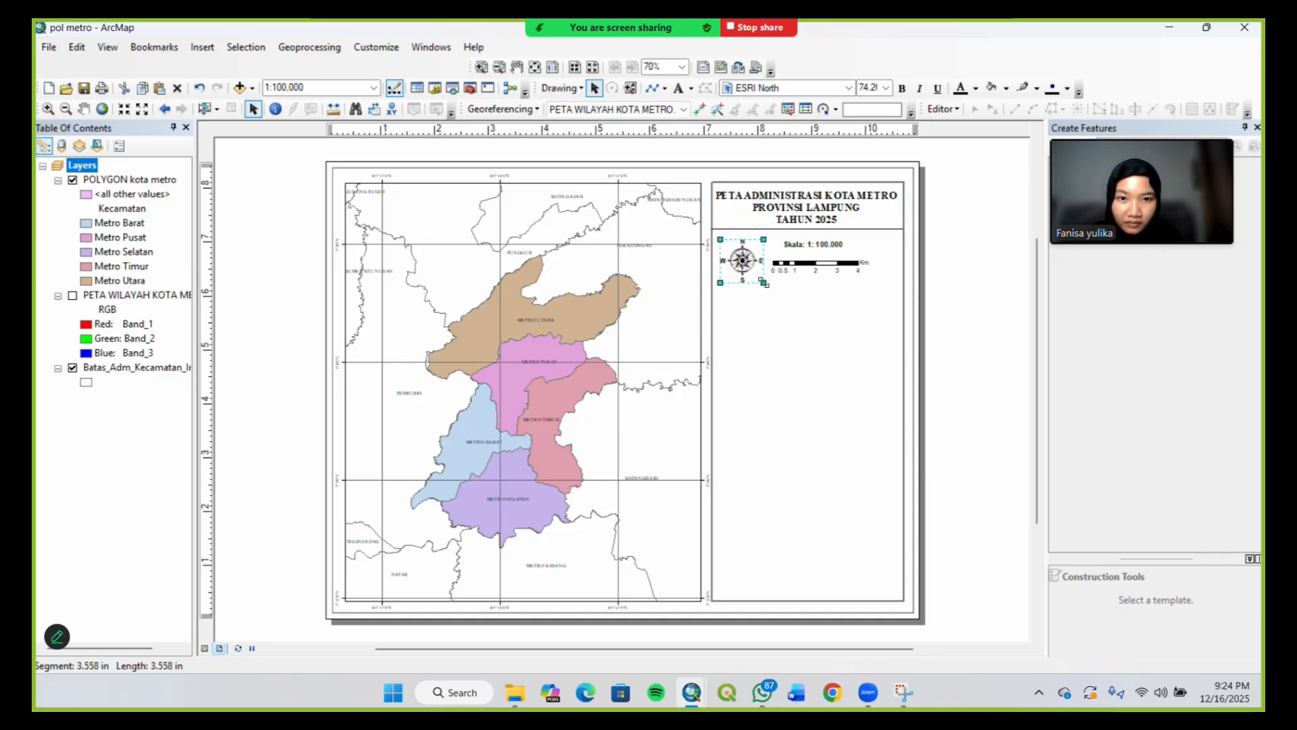
Shift the scale bar and the scale text slightly right, away from the north arrow, keeping the text above the bar
{"action": "left_click", "coordinate": [841, 265]}
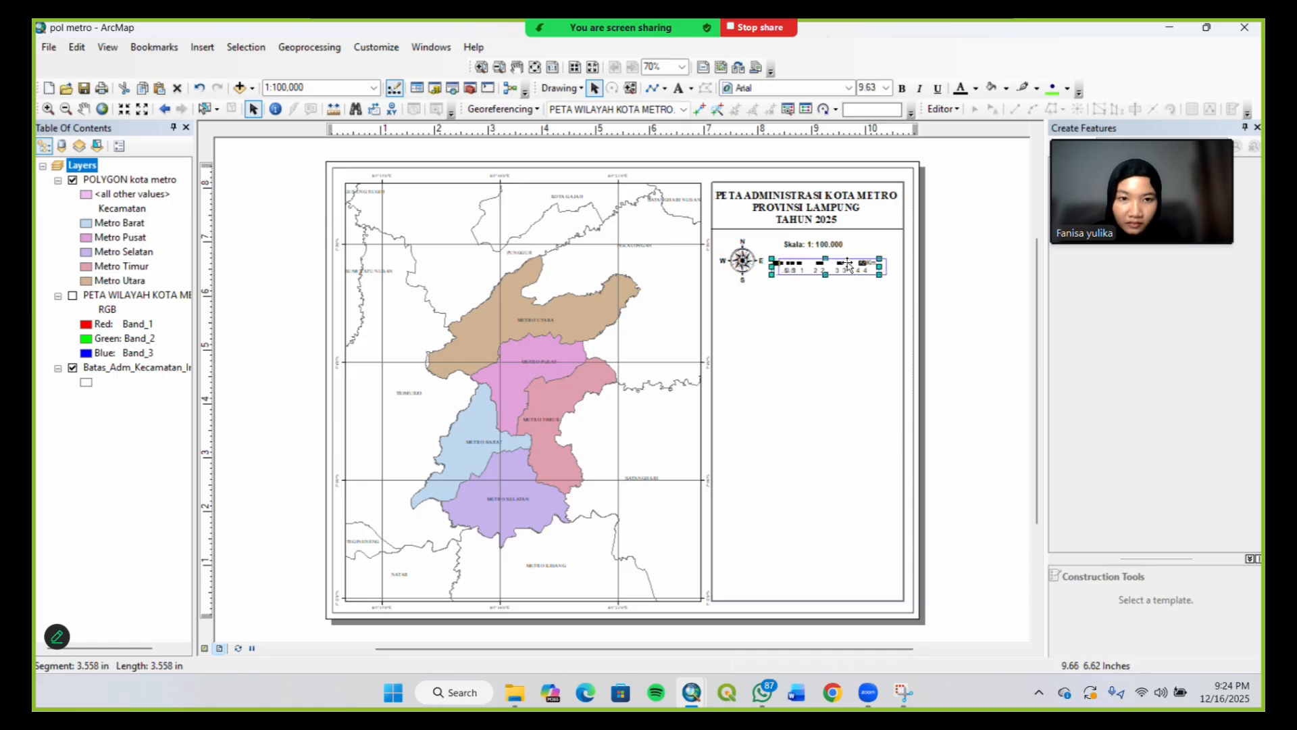
{"action": "left_click_drag", "start_coordinate": [841, 265], "coordinate": [837, 246]}
{"action": "left_click", "coordinate": [828, 243]}
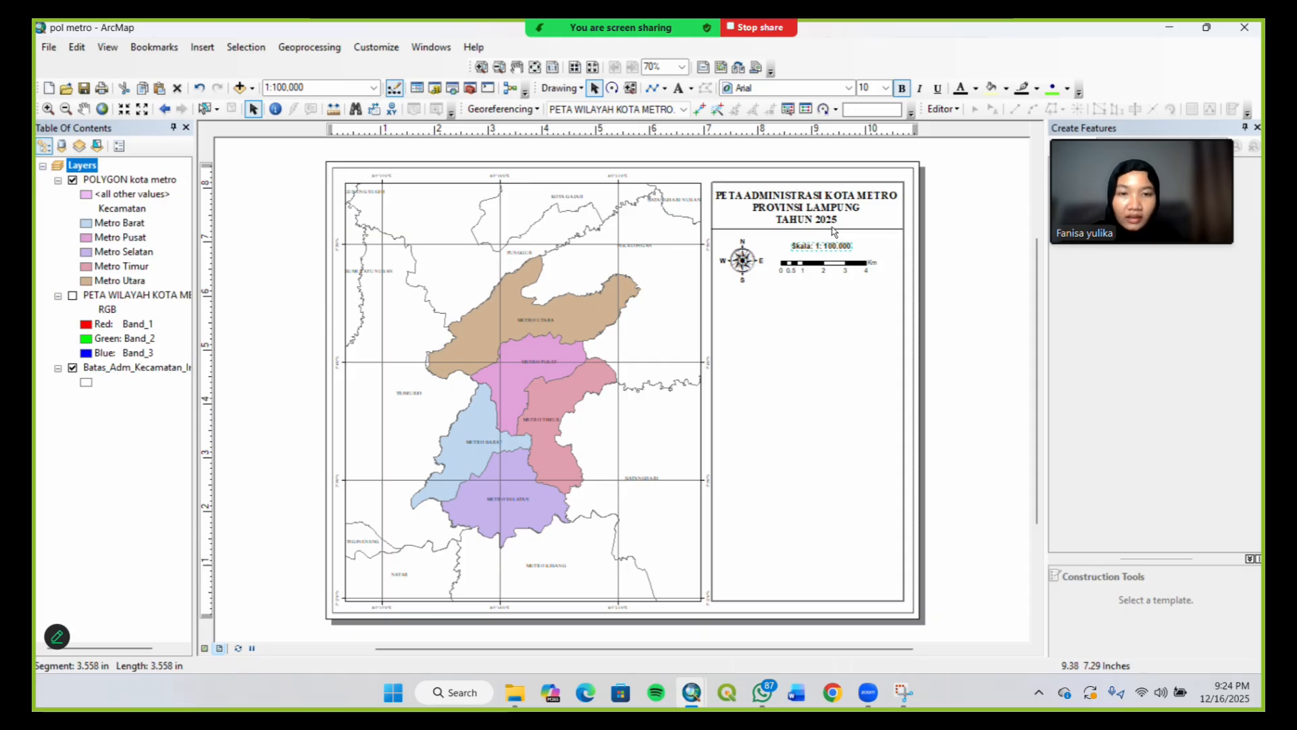
Duplicate the divider line under the title and place the copy below the north arrow and scale bar
{"action": "left_click", "coordinate": [834, 230]}
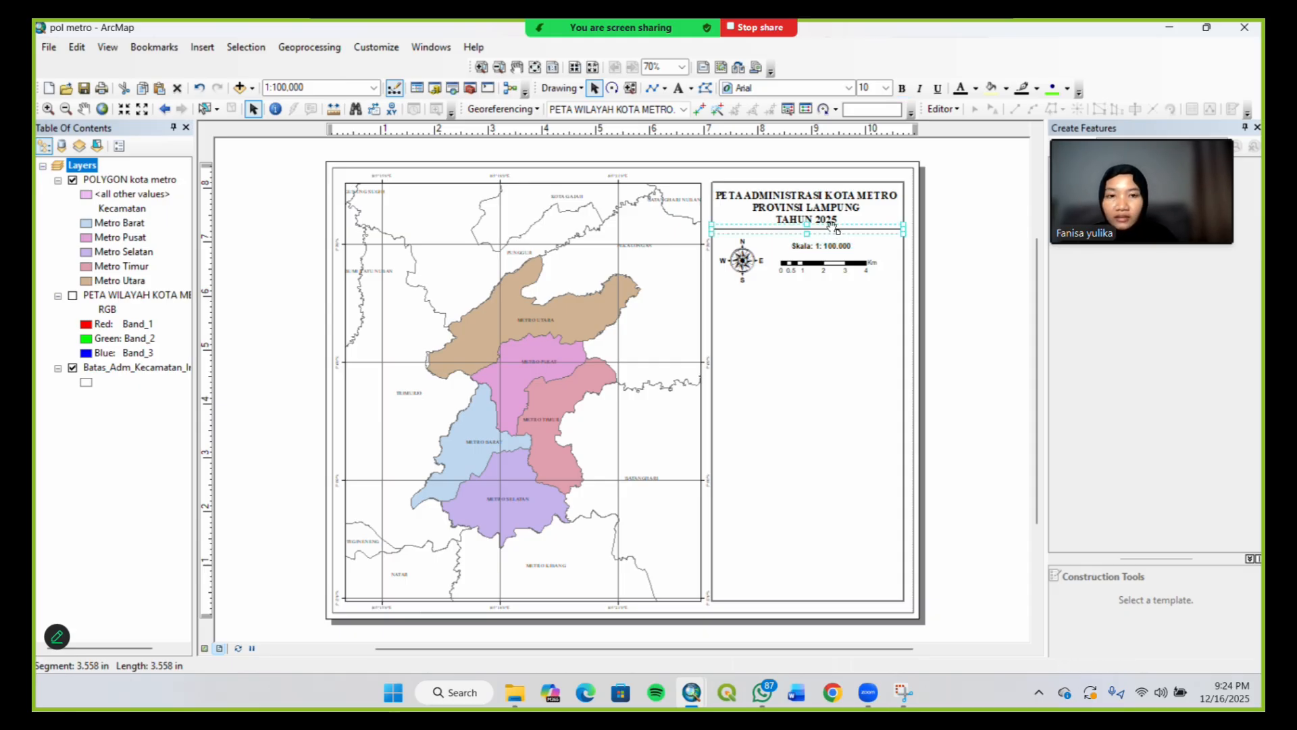
{"action": "key", "text": "ctrl+v"}
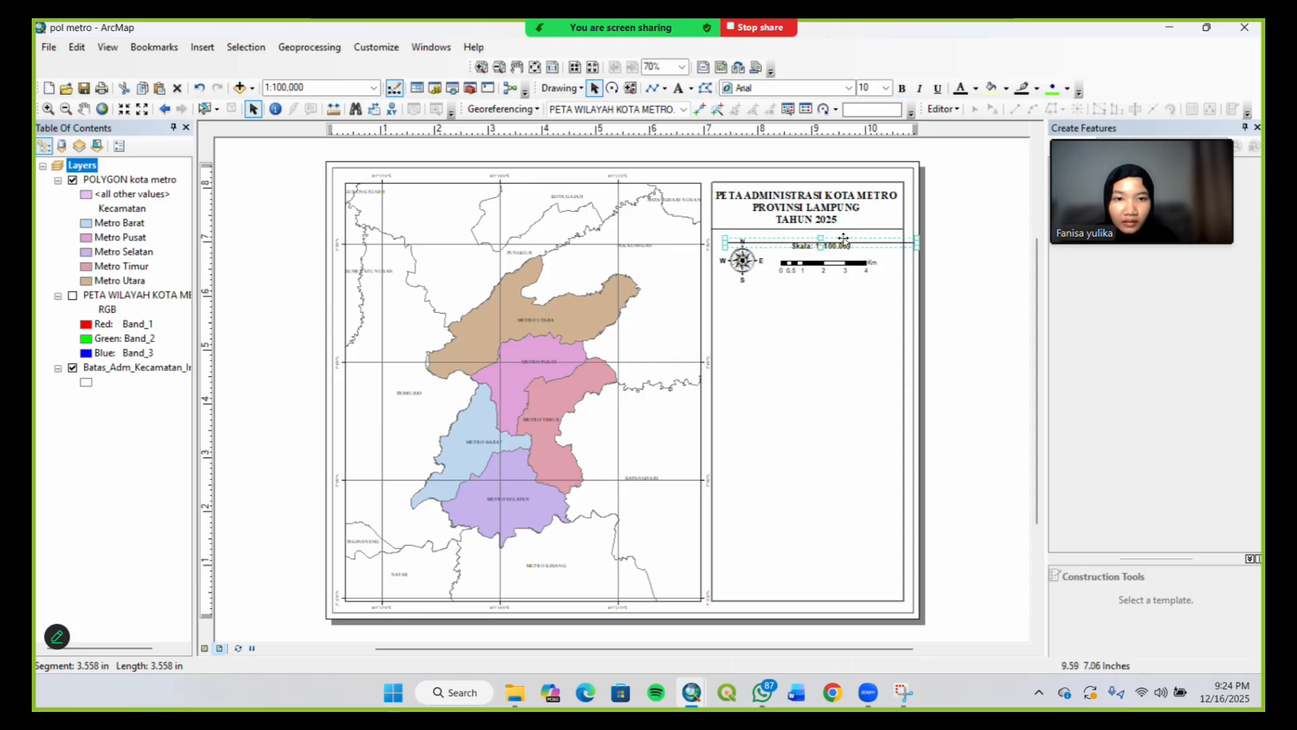
{"action": "left_click_drag", "start_coordinate": [843, 238], "coordinate": [835, 286]}
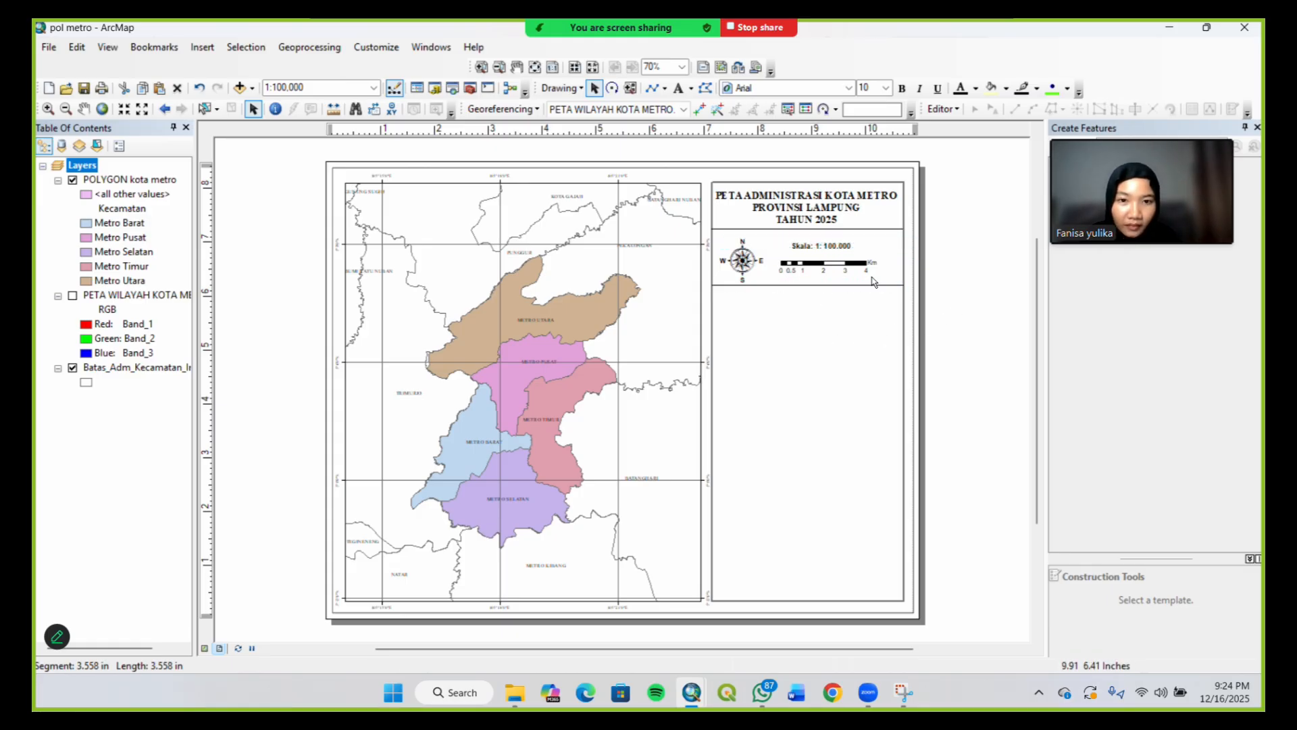
Nudge the north arrow, scale bar and scale text slightly upward to balance them between the two dividers
{"action": "left_click", "coordinate": [748, 256]}
{"action": "left_click_drag", "start_coordinate": [748, 256], "coordinate": [824, 262]}
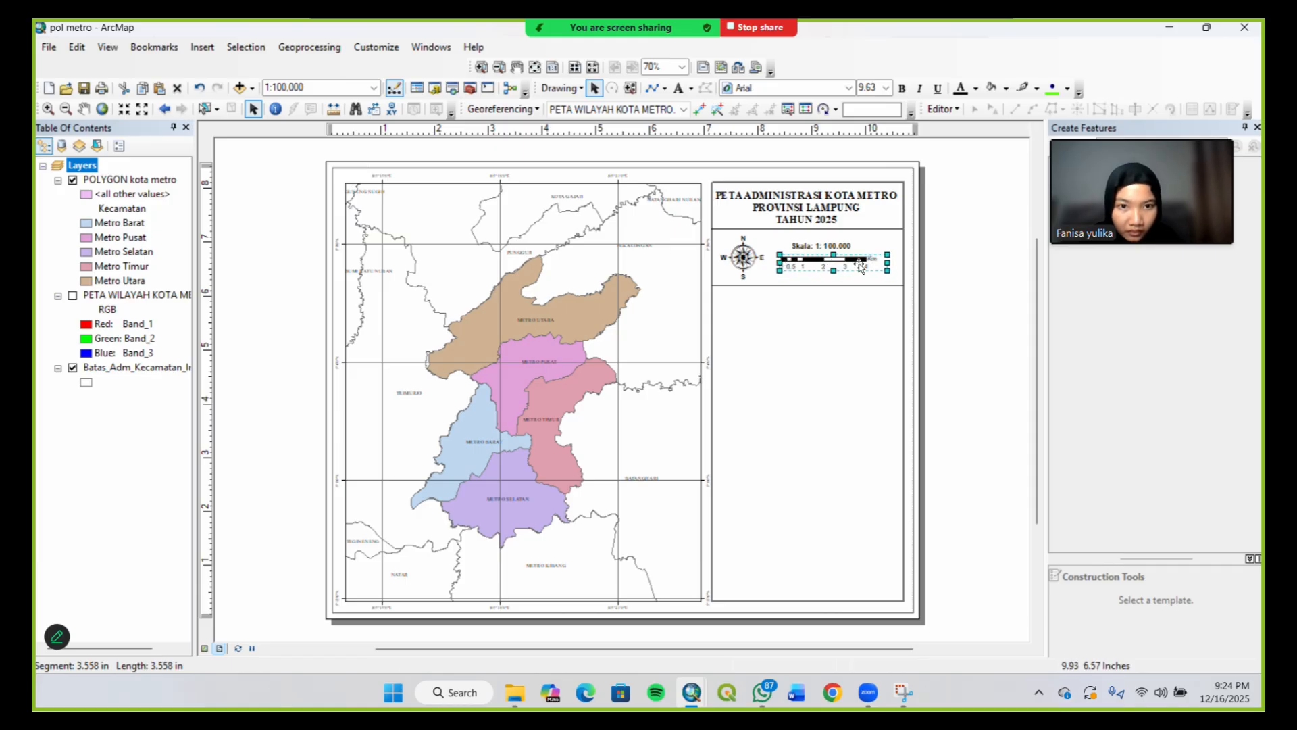
{"action": "left_click", "coordinate": [956, 307]}
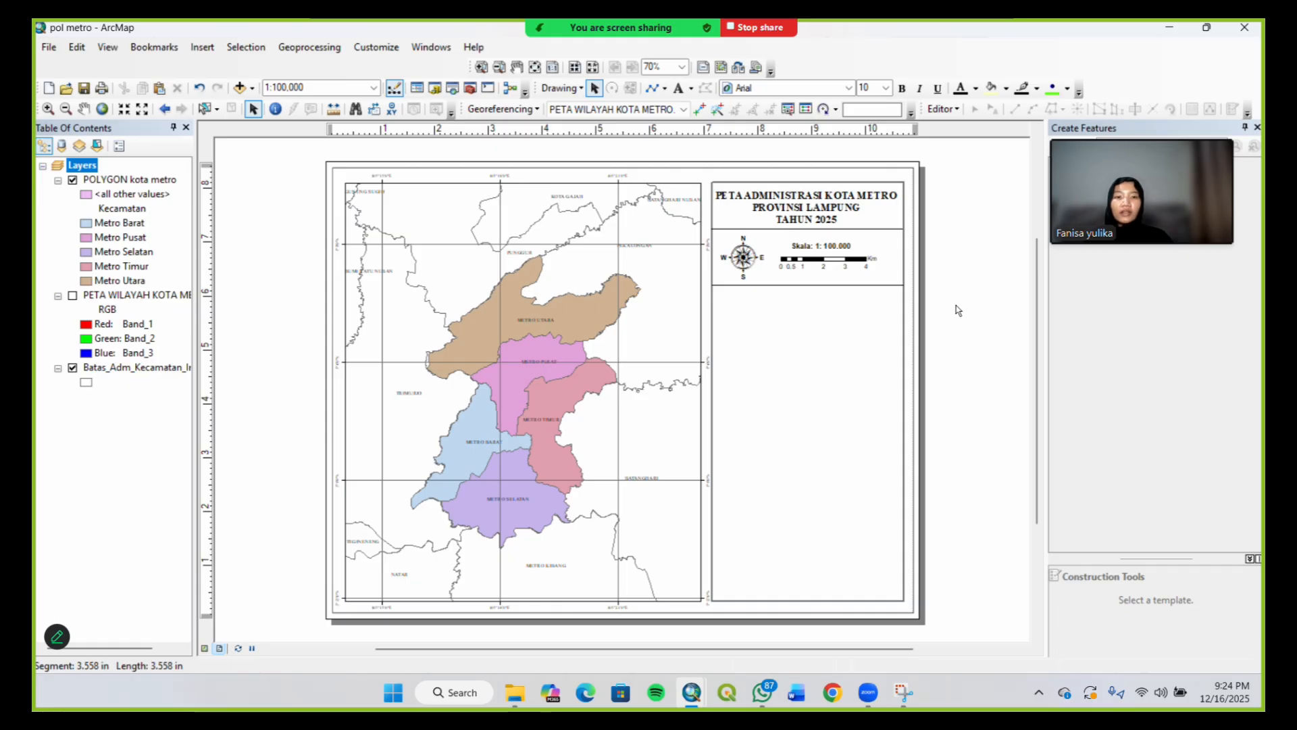
{"action": "left_click", "coordinate": [835, 248]}
{"action": "left_click_drag", "start_coordinate": [835, 247], "coordinate": [831, 242]}
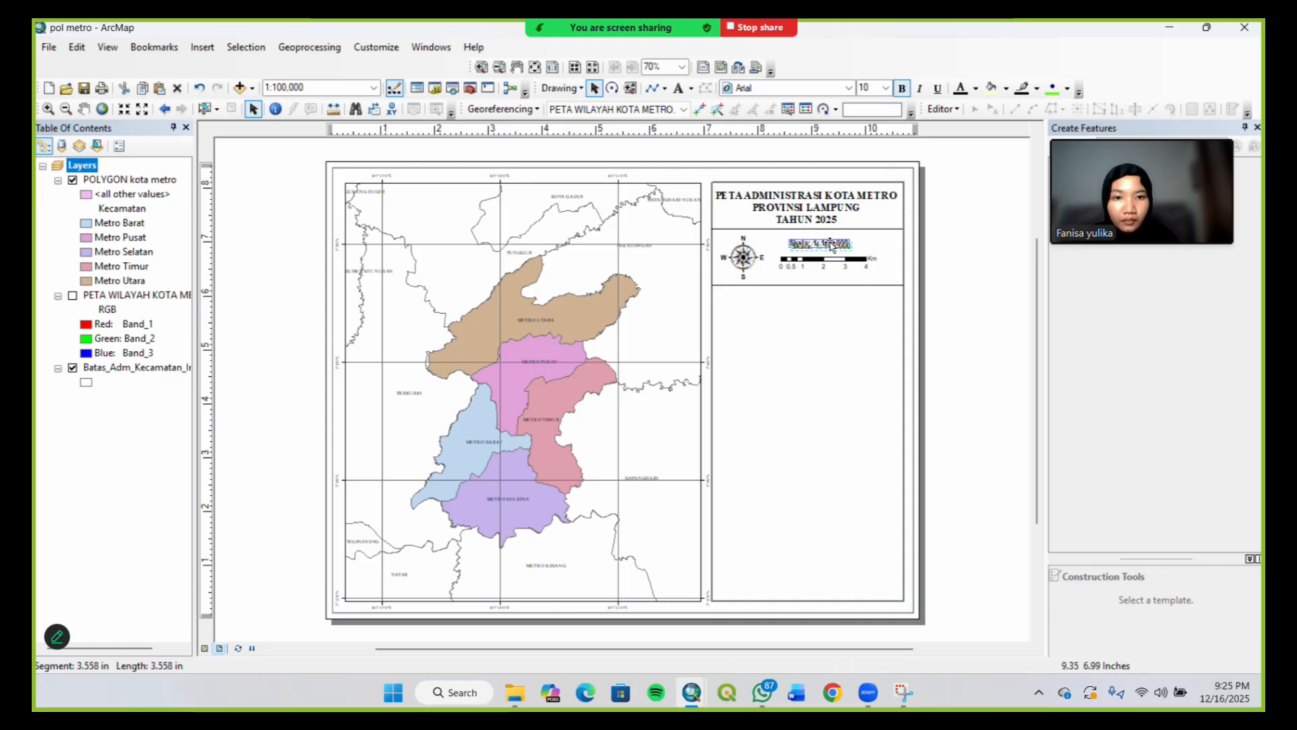
Start a new legend containing only the POLYGON kota metro layer, removing Batas_Adm_Kecamatan_Indonesia from the legend items
{"action": "left_click", "coordinate": [202, 46]}
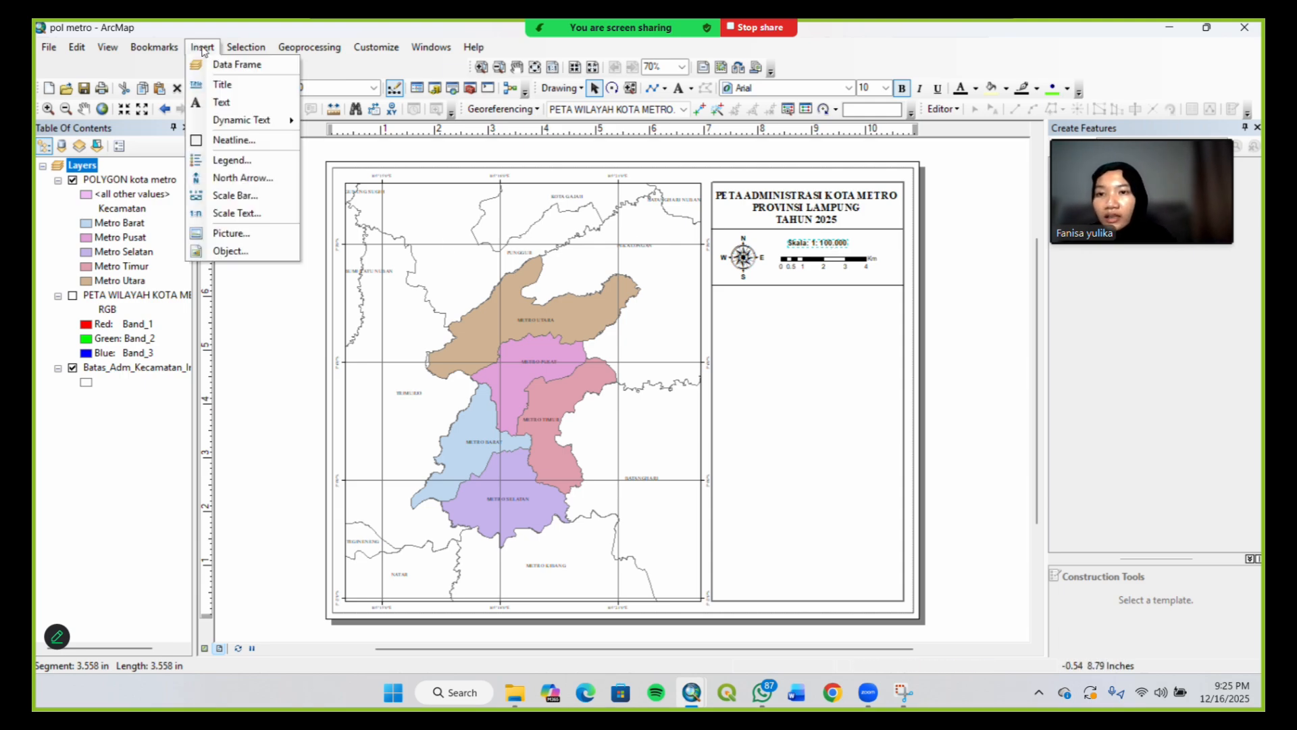
{"action": "left_click", "coordinate": [254, 165]}
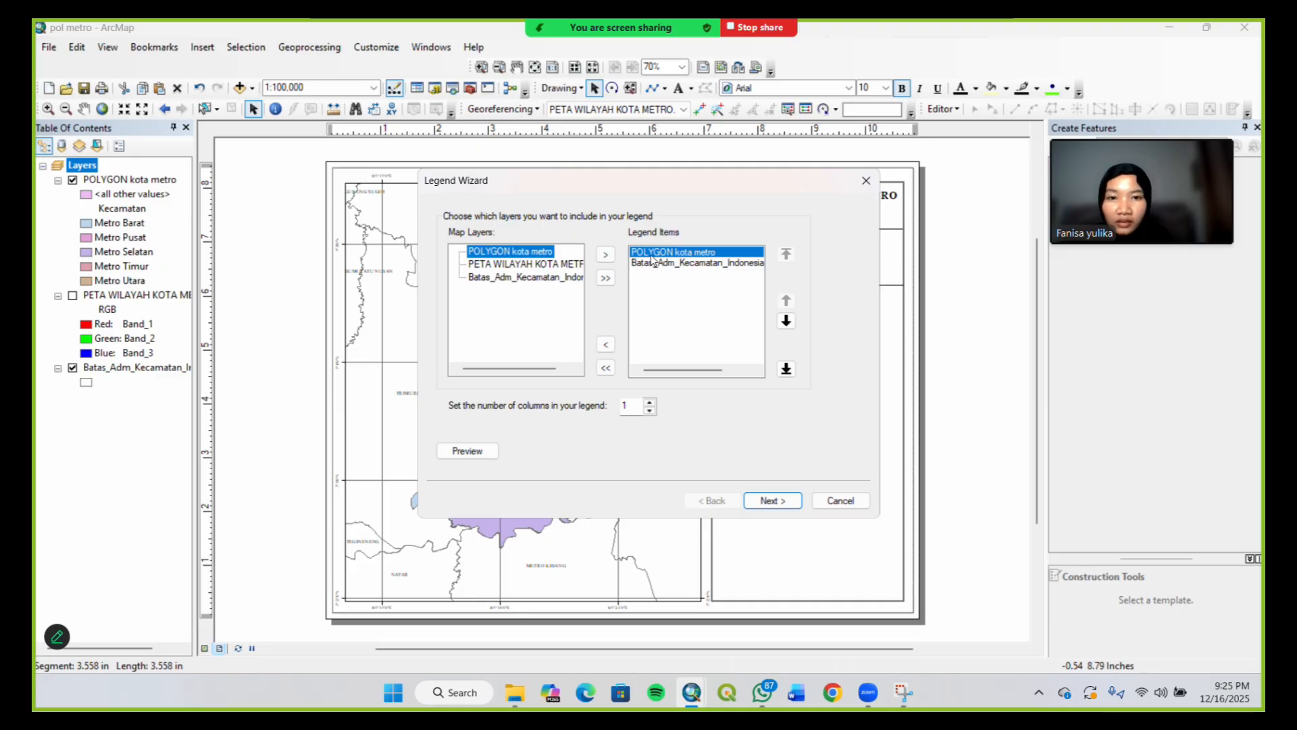
{"action": "left_click", "coordinate": [642, 266]}
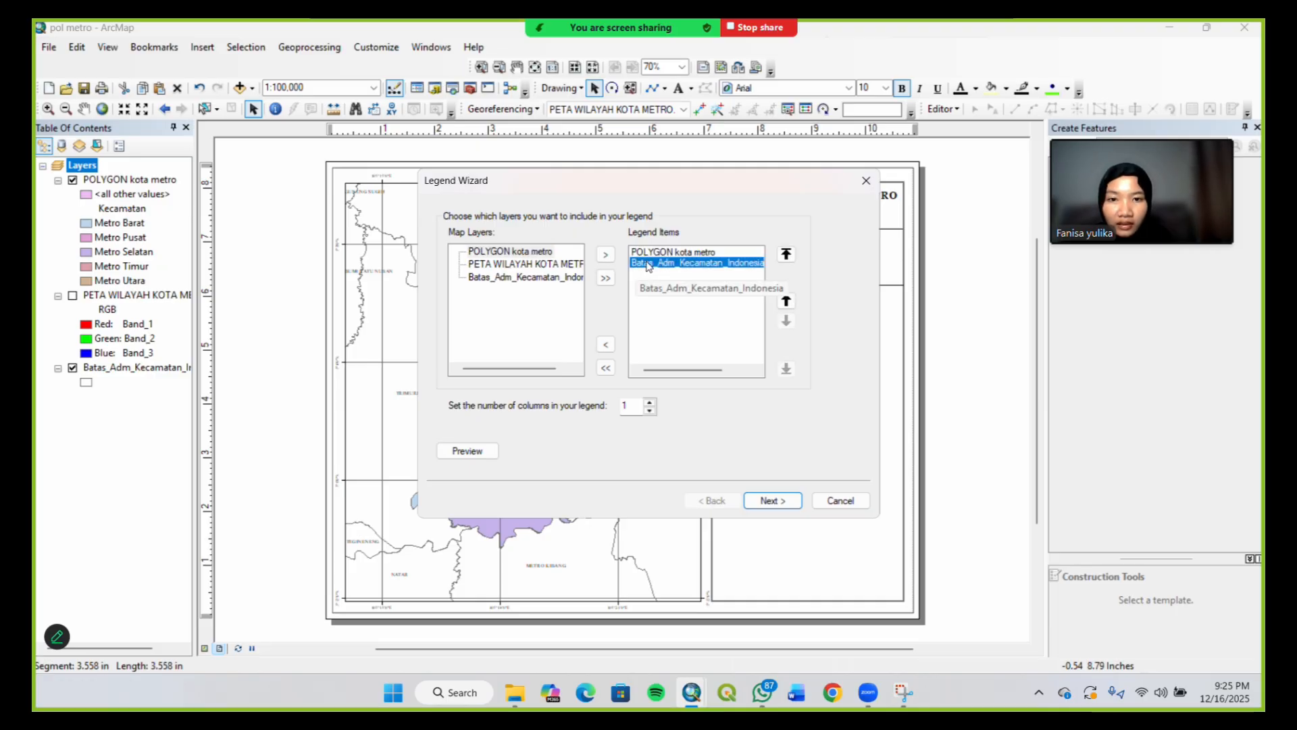
{"action": "left_click", "coordinate": [606, 346]}
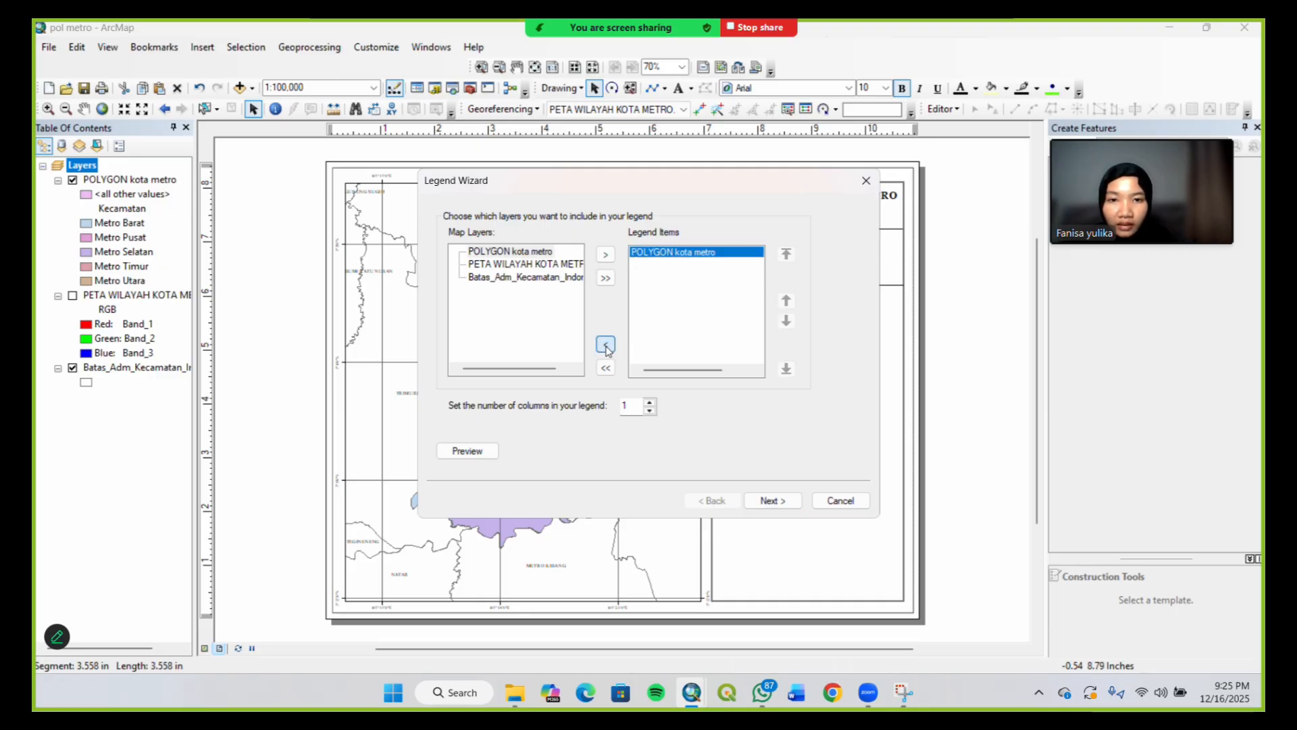
{"action": "left_click", "coordinate": [772, 500]}
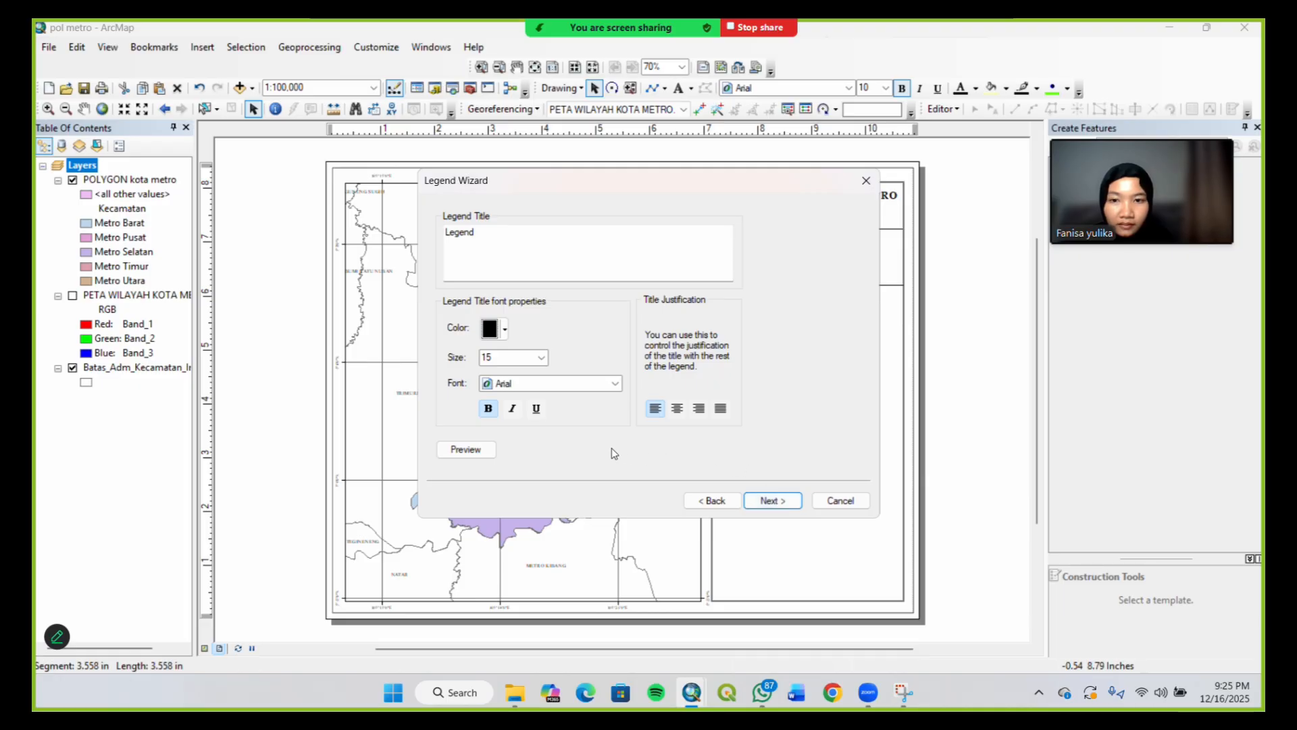
Title the legend "Legenda" and set the title's font size to 12
{"action": "left_click", "coordinate": [541, 358]}
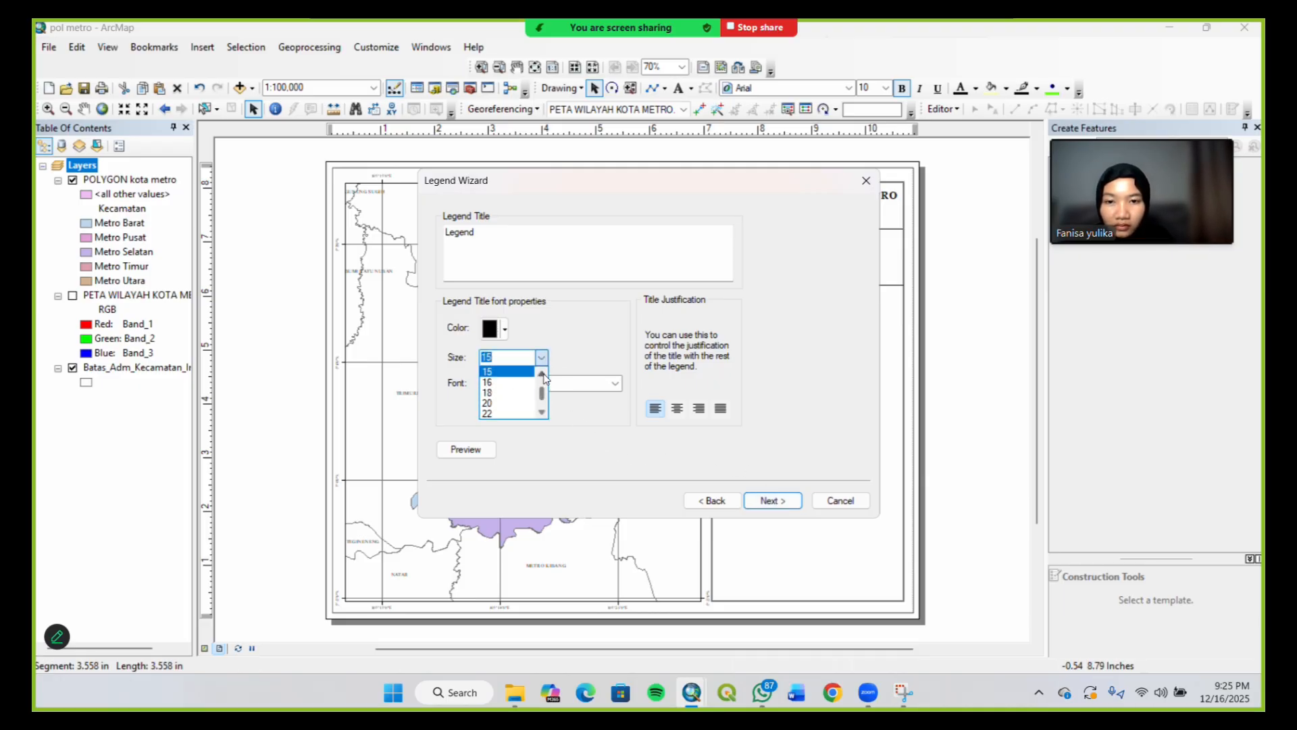
{"action": "left_click", "coordinate": [542, 374]}
{"action": "left_click", "coordinate": [543, 375]}
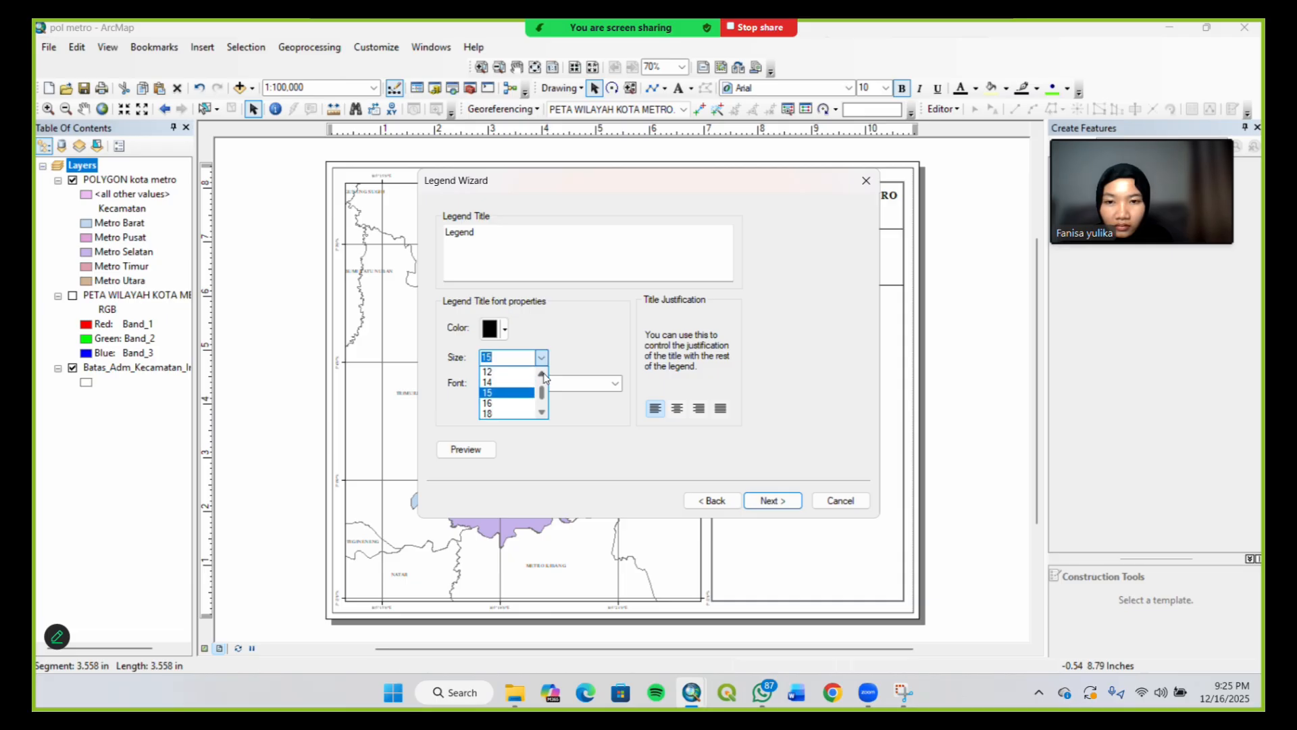
{"action": "left_click", "coordinate": [515, 372]}
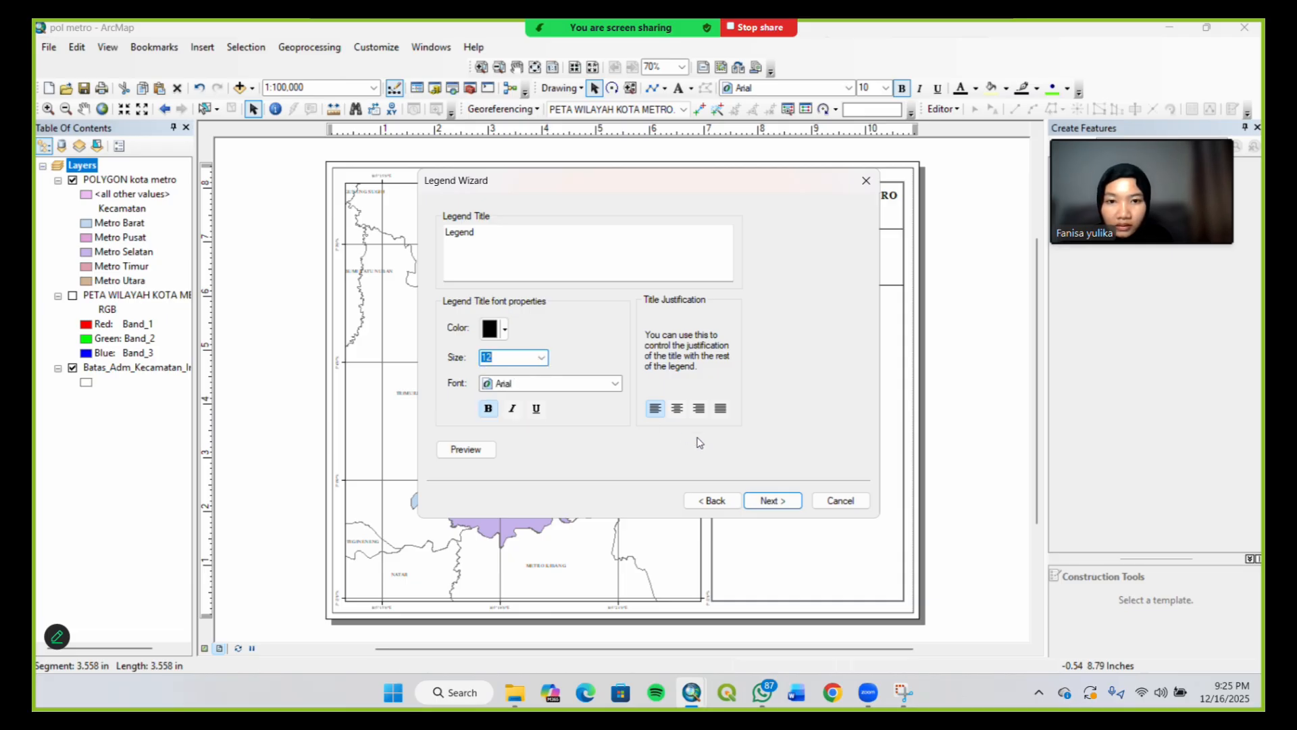
{"action": "left_click", "coordinate": [484, 236]}
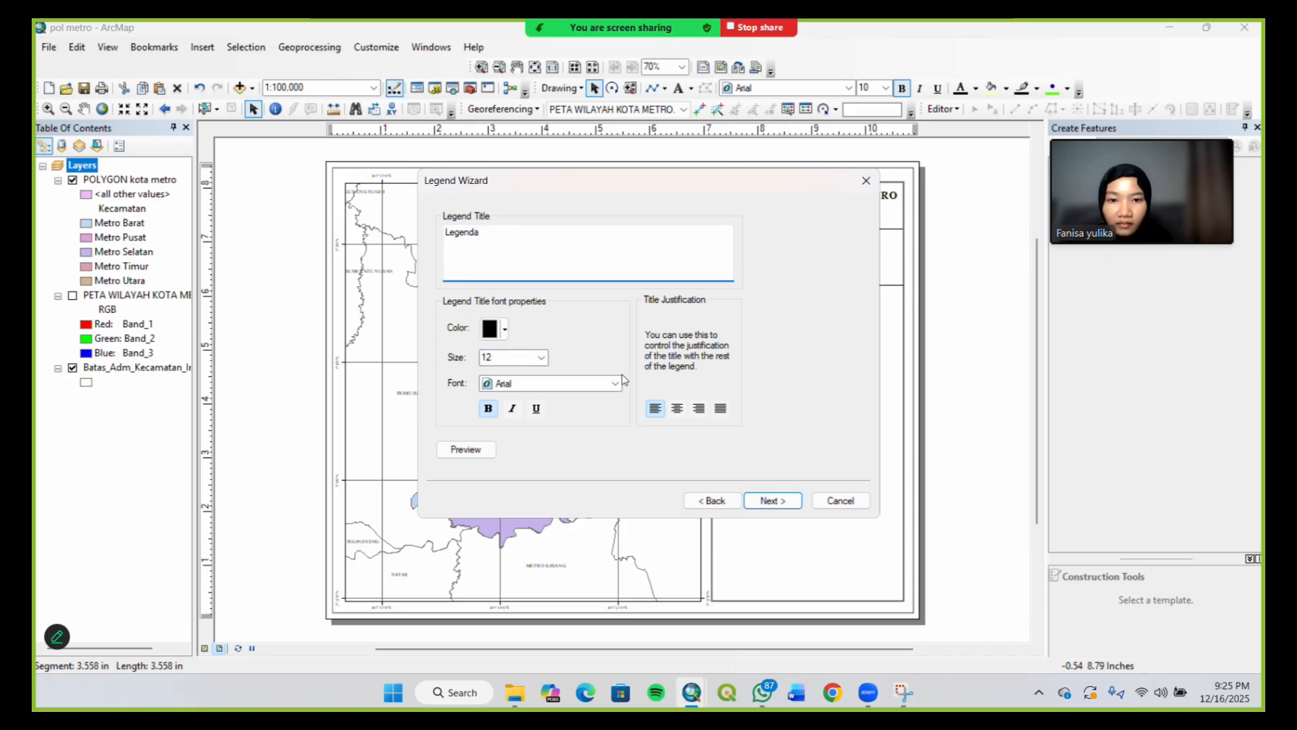
Finish the legend with the default frame, patch and spacing settings, and place it in the side panel below the lower divider
{"action": "left_click", "coordinate": [772, 505]}
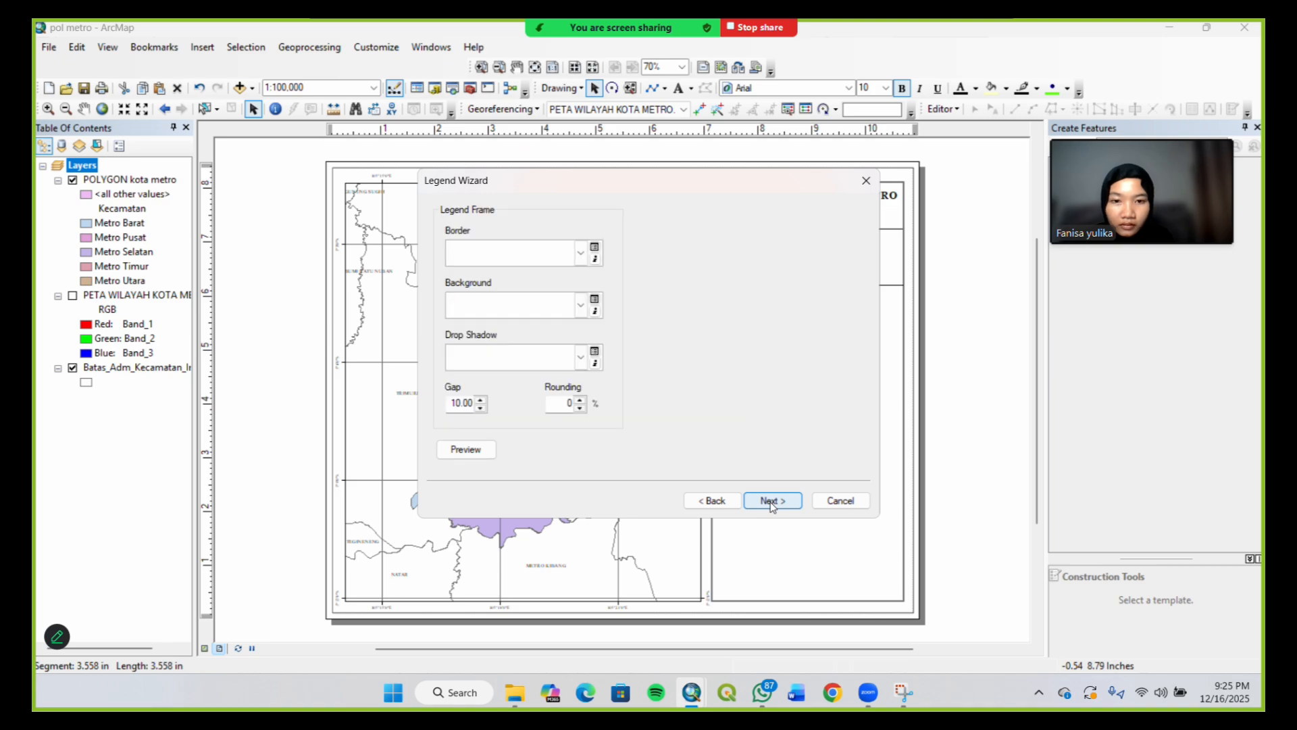
{"action": "left_click", "coordinate": [772, 505]}
{"action": "left_click", "coordinate": [772, 502]}
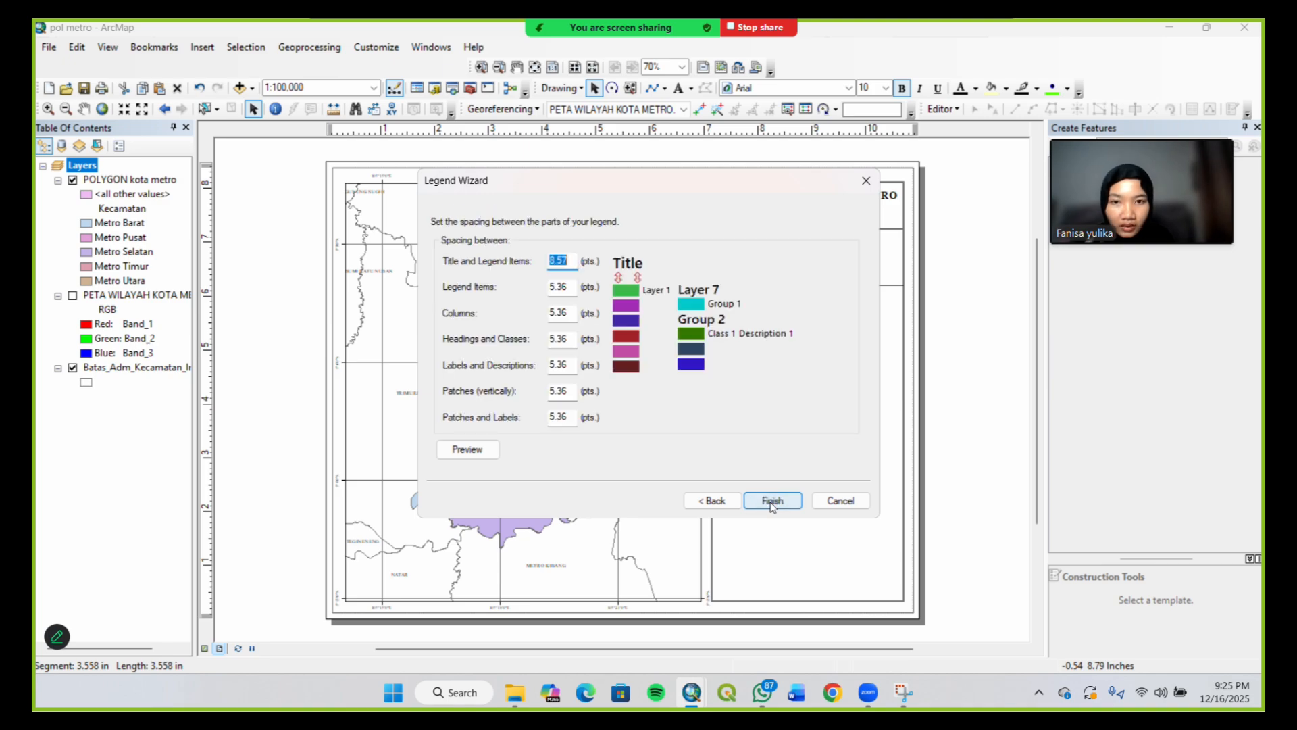
{"action": "left_click", "coordinate": [770, 501]}
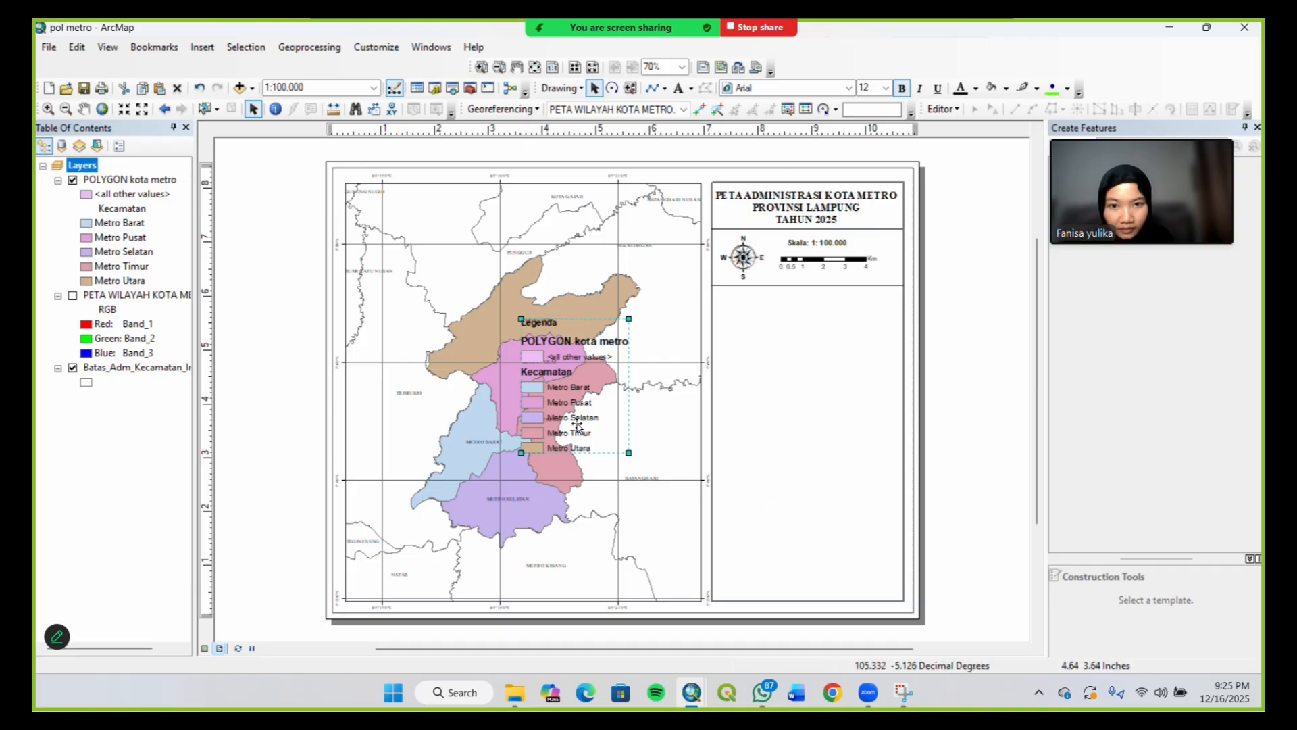
{"action": "left_click_drag", "start_coordinate": [556, 417], "coordinate": [761, 399]}
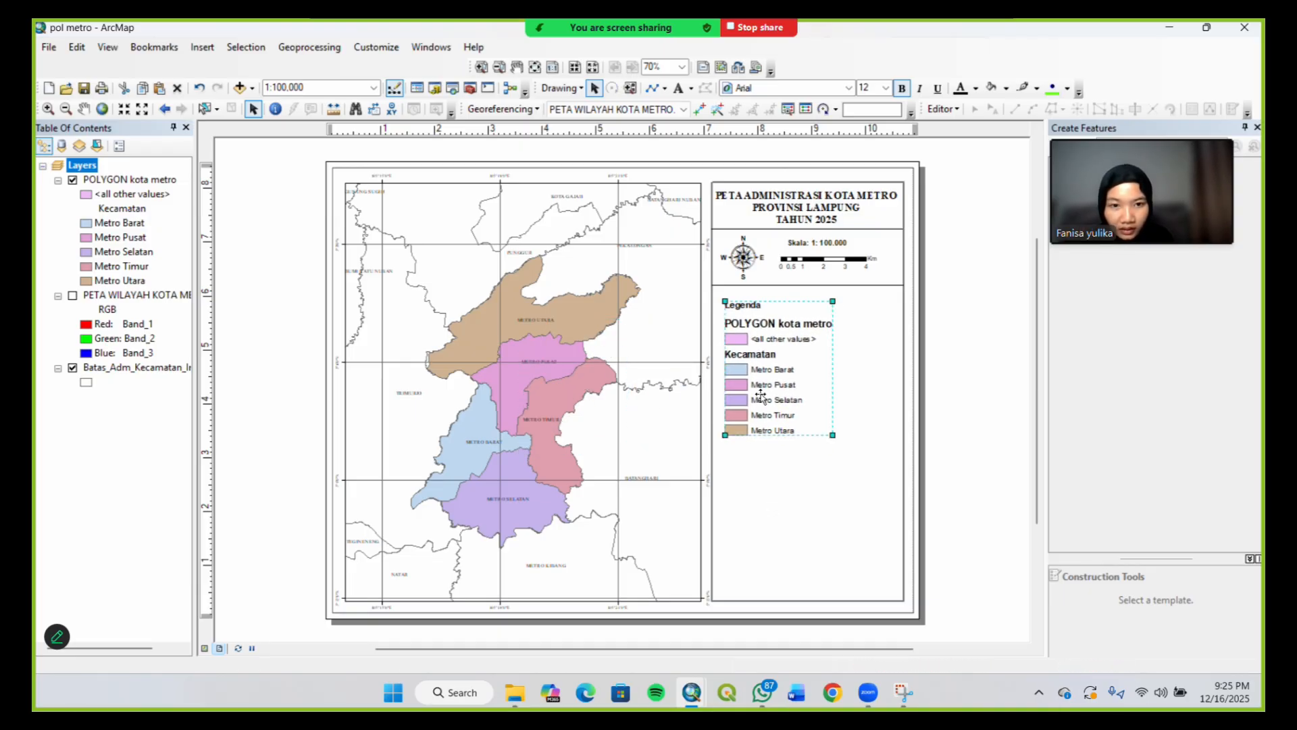
Convert the legend to graphics and ungroup it into separate elements
{"action": "left_click", "coordinate": [785, 323]}
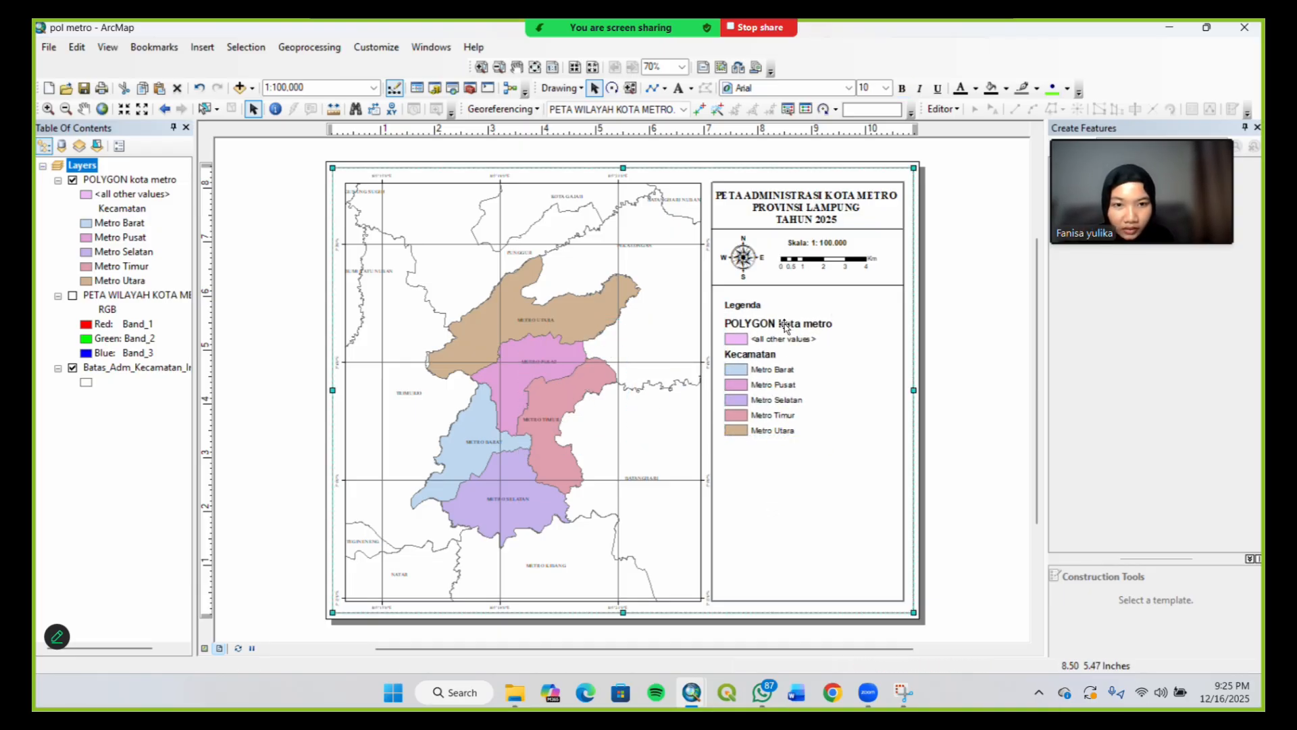
{"action": "mouse_move", "coordinate": [741, 307]}
{"action": "left_mouse_down"}
{"action": "mouse_move", "coordinate": [735, 297]}
{"action": "mouse_move", "coordinate": [742, 307]}
{"action": "left_mouse_up"}
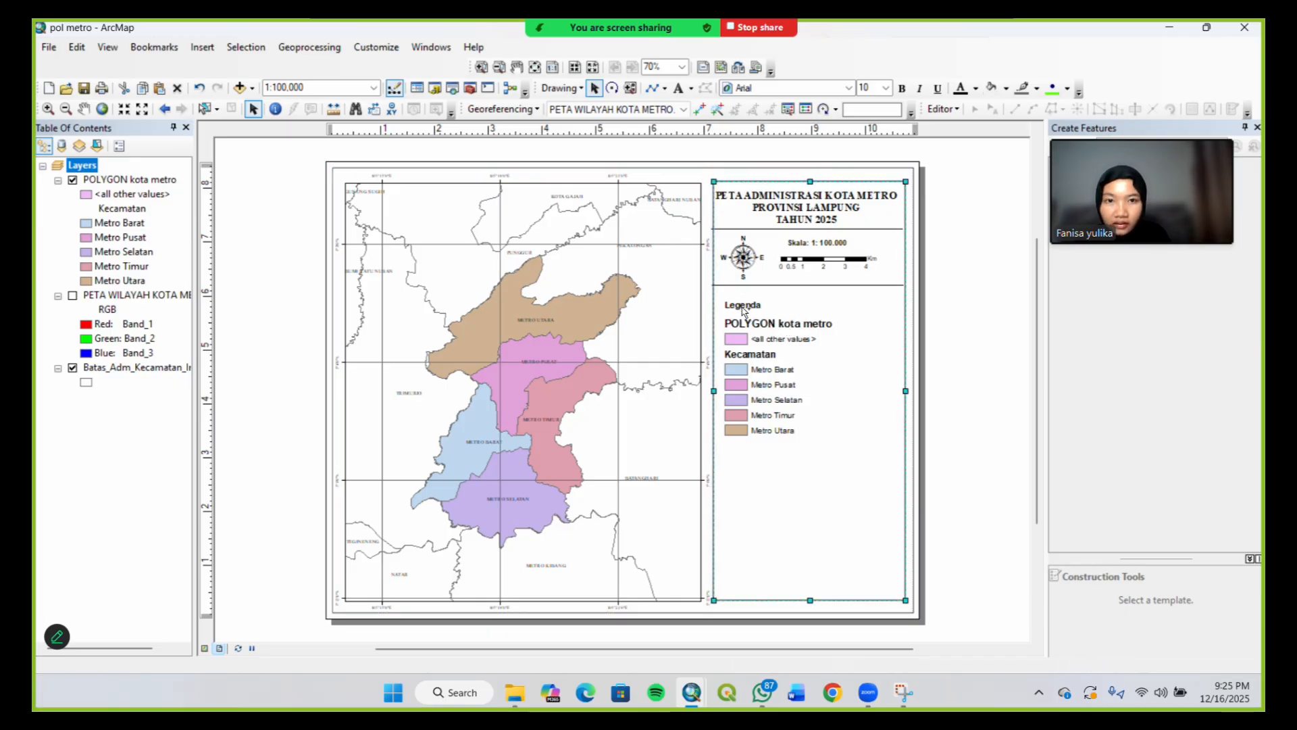
{"action": "left_click", "coordinate": [778, 354]}
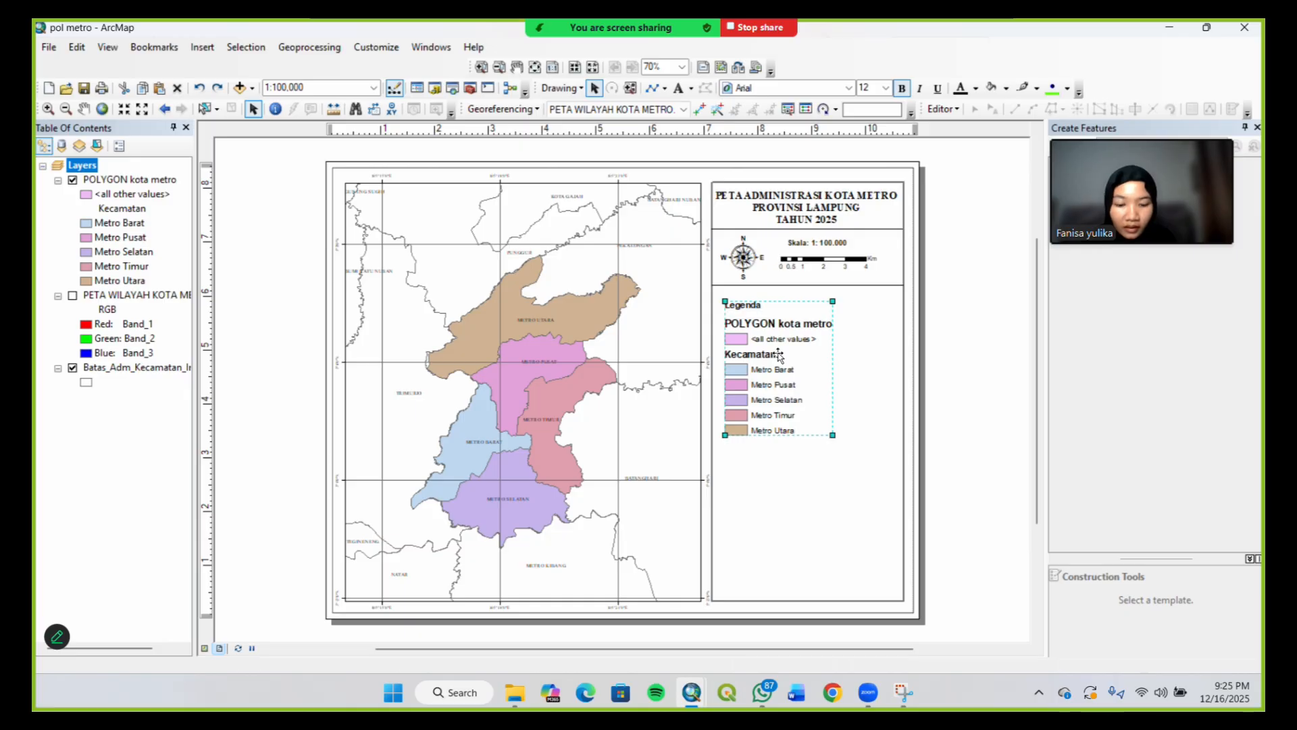
{"action": "right_click", "coordinate": [779, 354]}
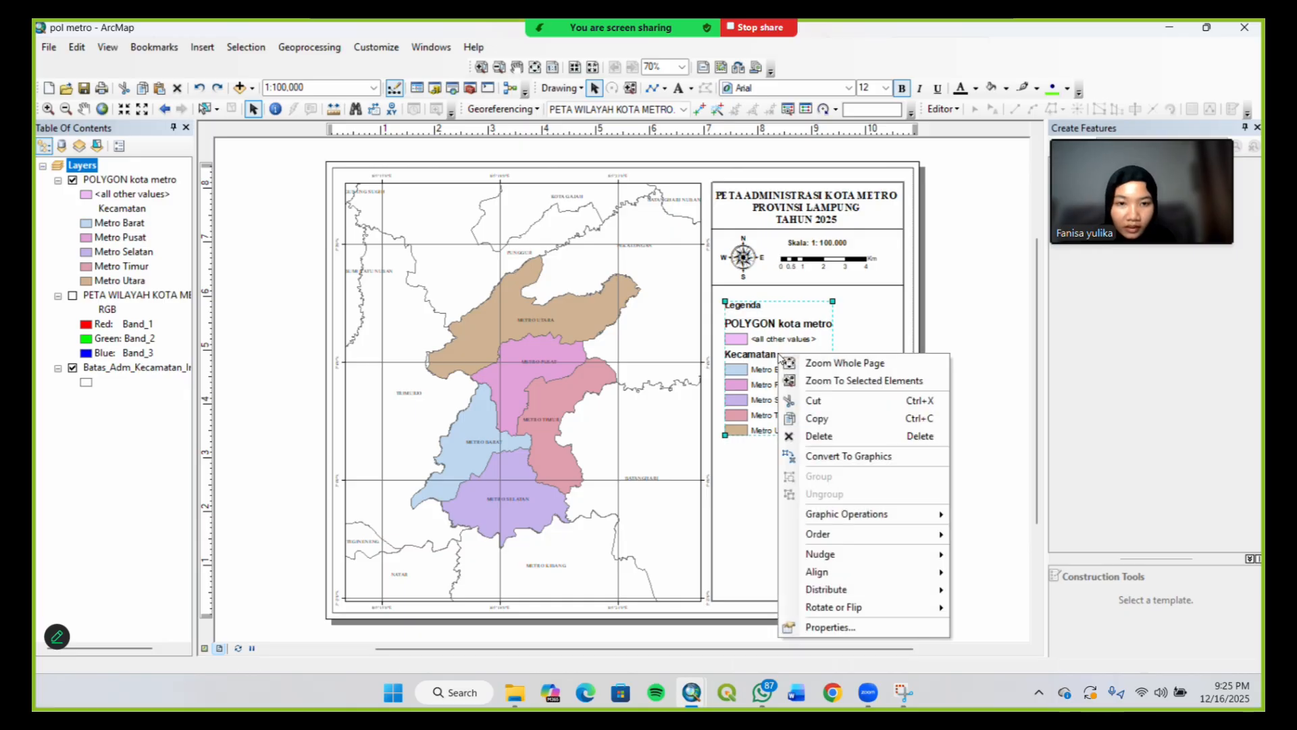
{"action": "left_click", "coordinate": [842, 457]}
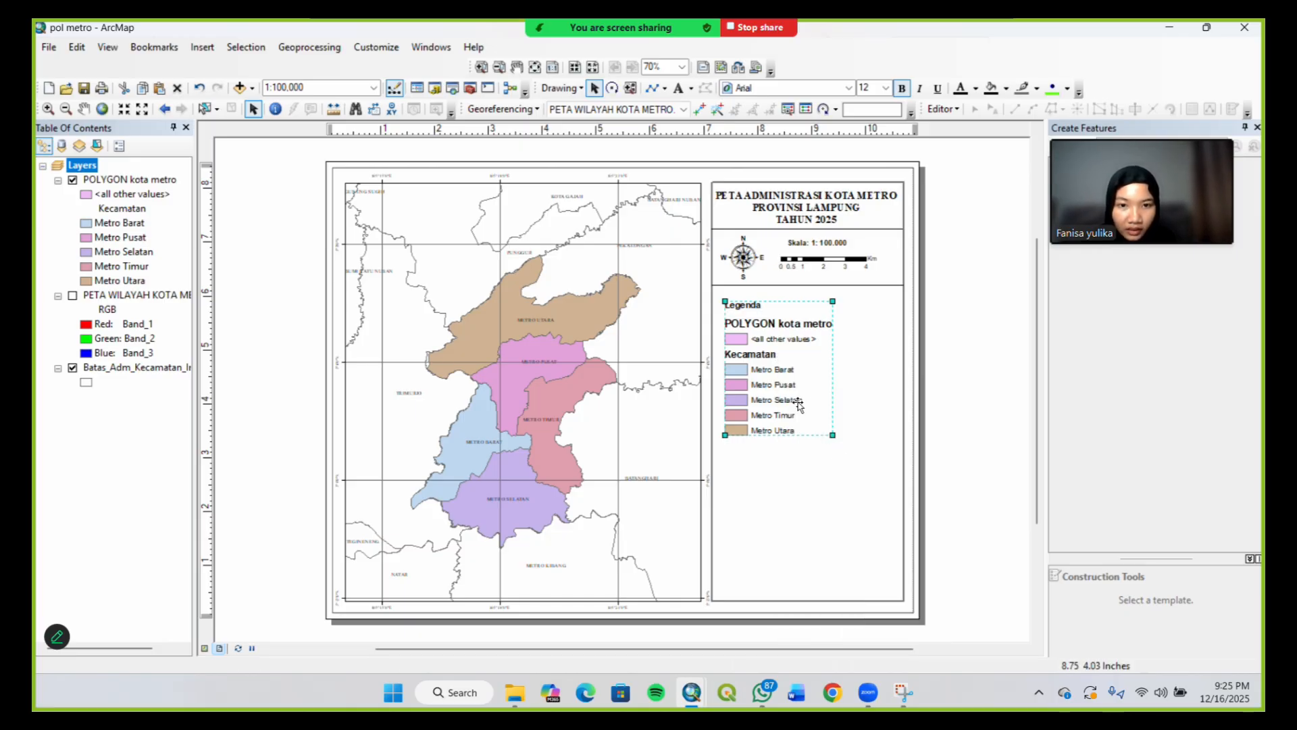
{"action": "left_click", "coordinate": [768, 328]}
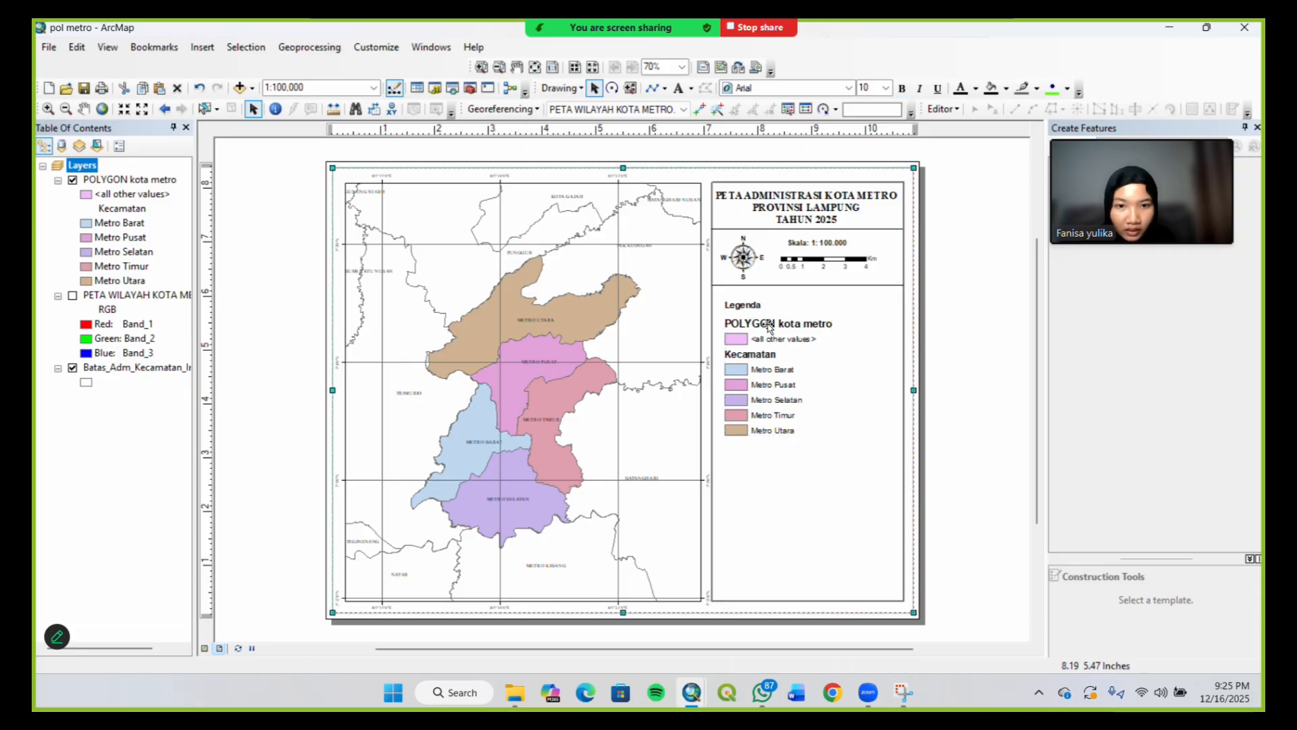
{"action": "left_click", "coordinate": [769, 328]}
{"action": "left_click", "coordinate": [769, 328]}
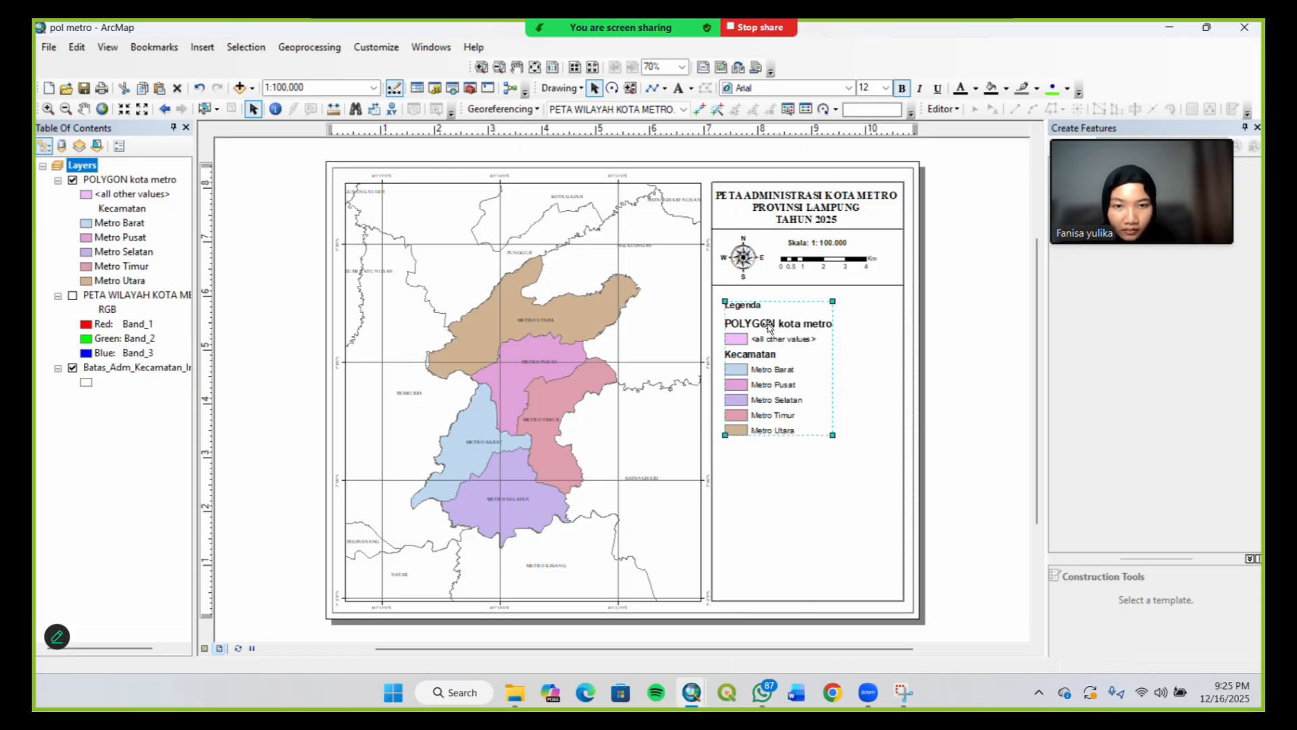
{"action": "right_click", "coordinate": [768, 328]}
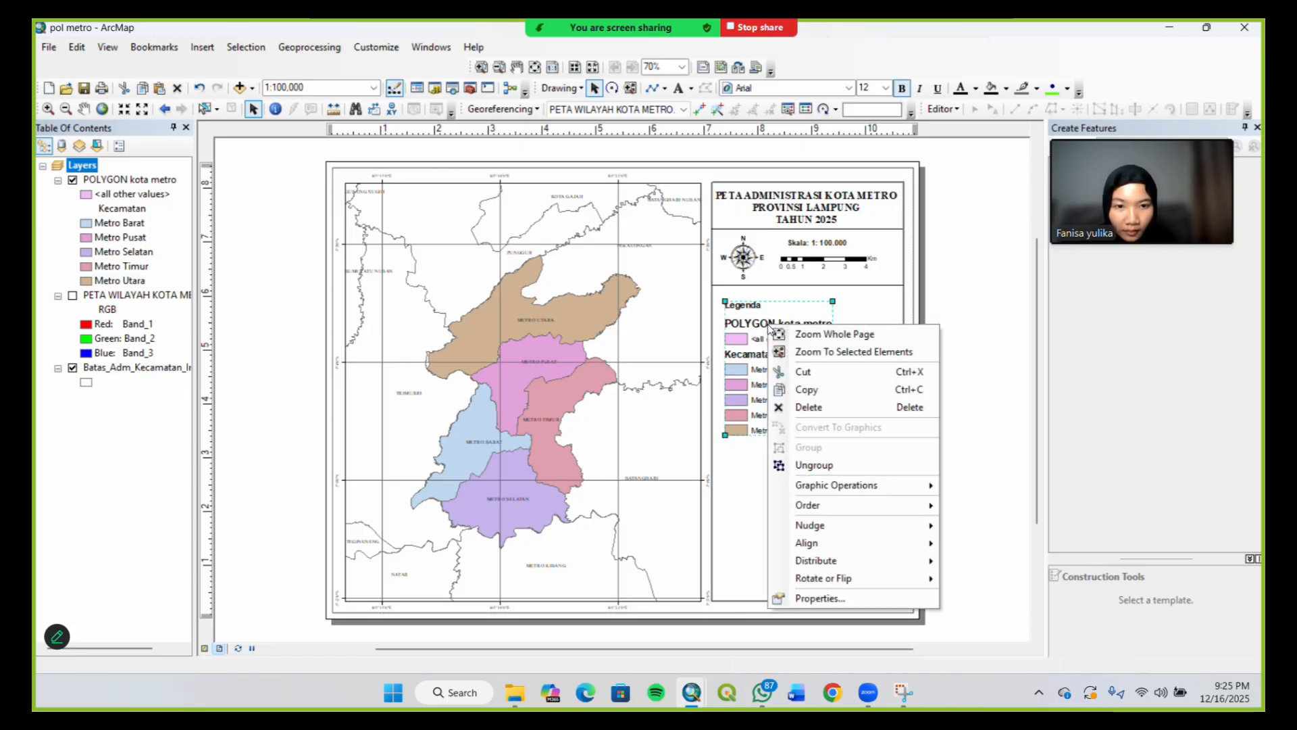
{"action": "left_click", "coordinate": [817, 465]}
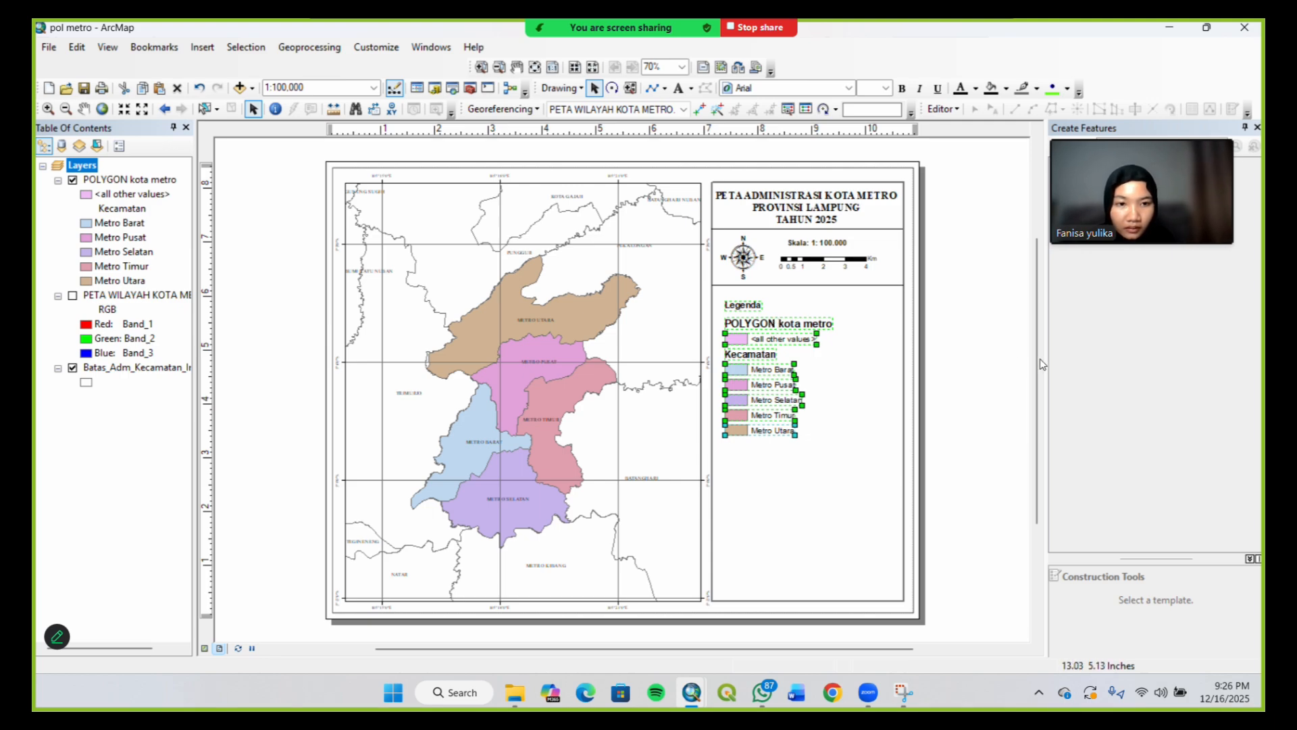
{"action": "left_click", "coordinate": [966, 351]}
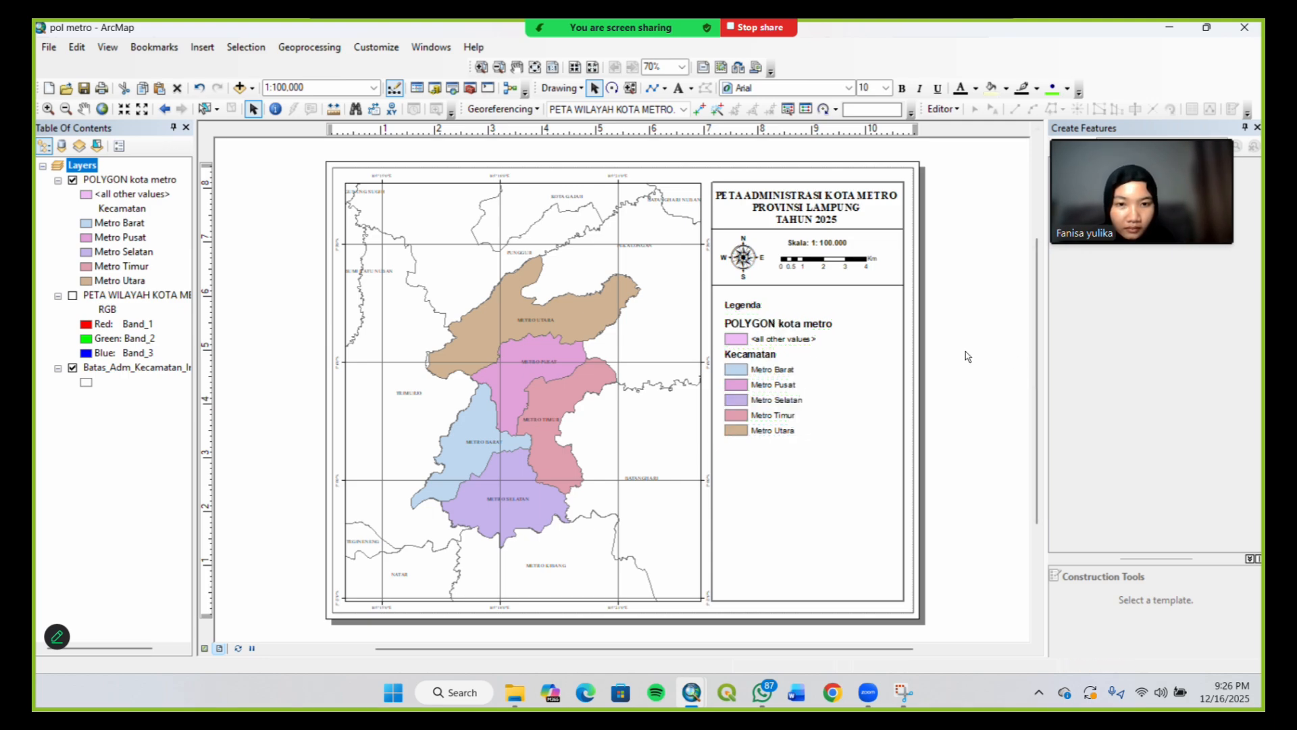
Delete the "POLYGON kota metro" heading and the "<all other values>" entry from the legend
{"action": "left_click", "coordinate": [792, 324]}
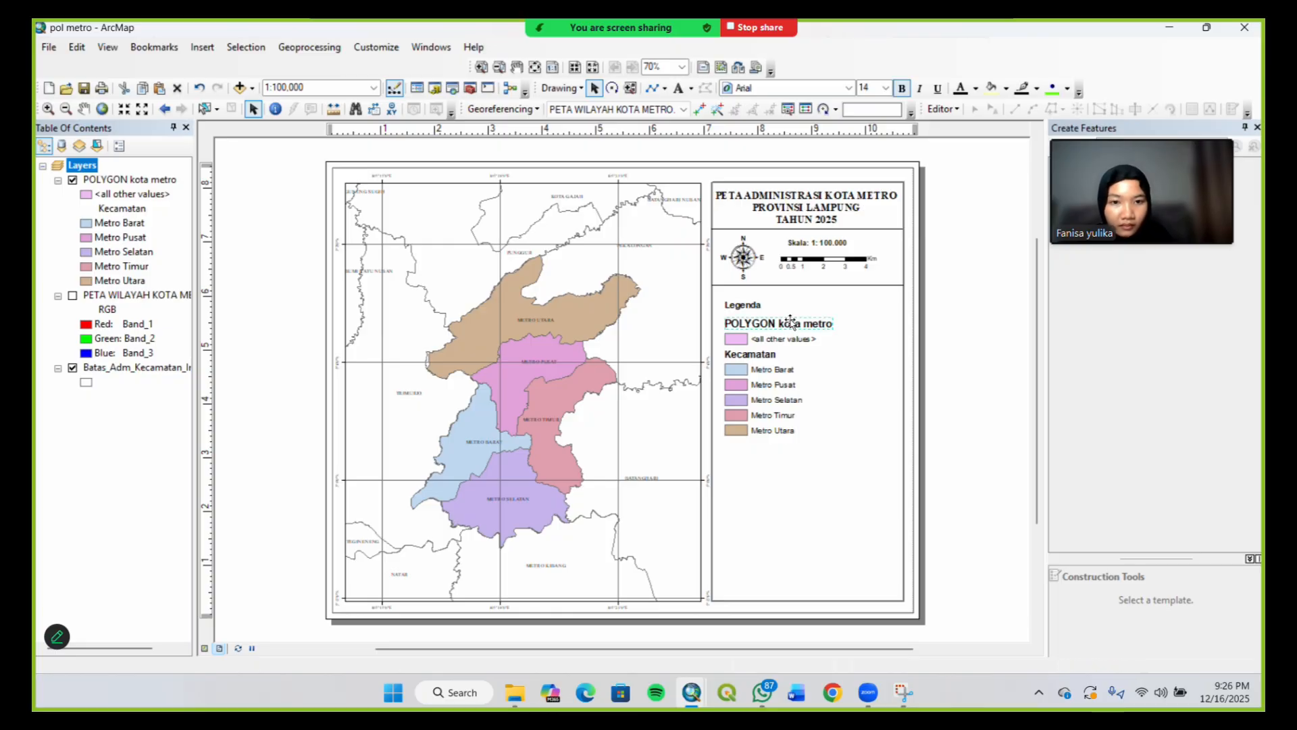
{"action": "right_click", "coordinate": [789, 327]}
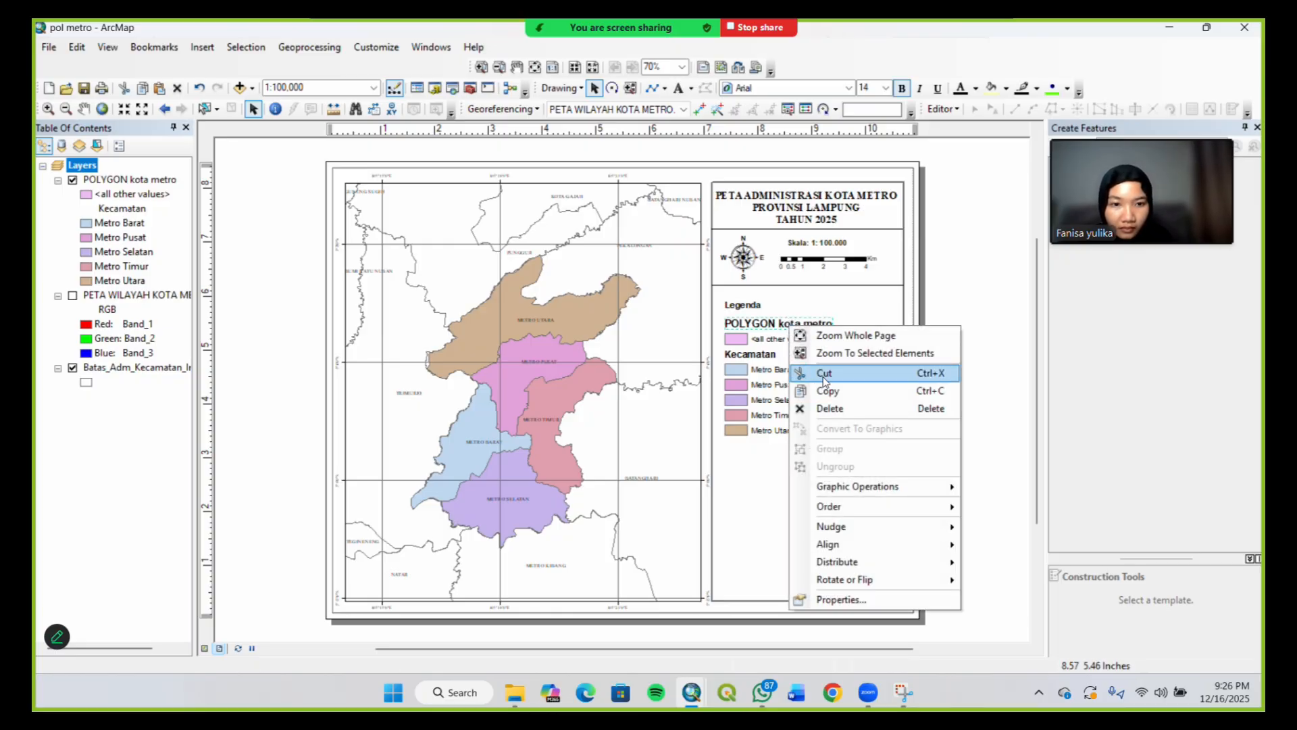
{"action": "left_click", "coordinate": [827, 408]}
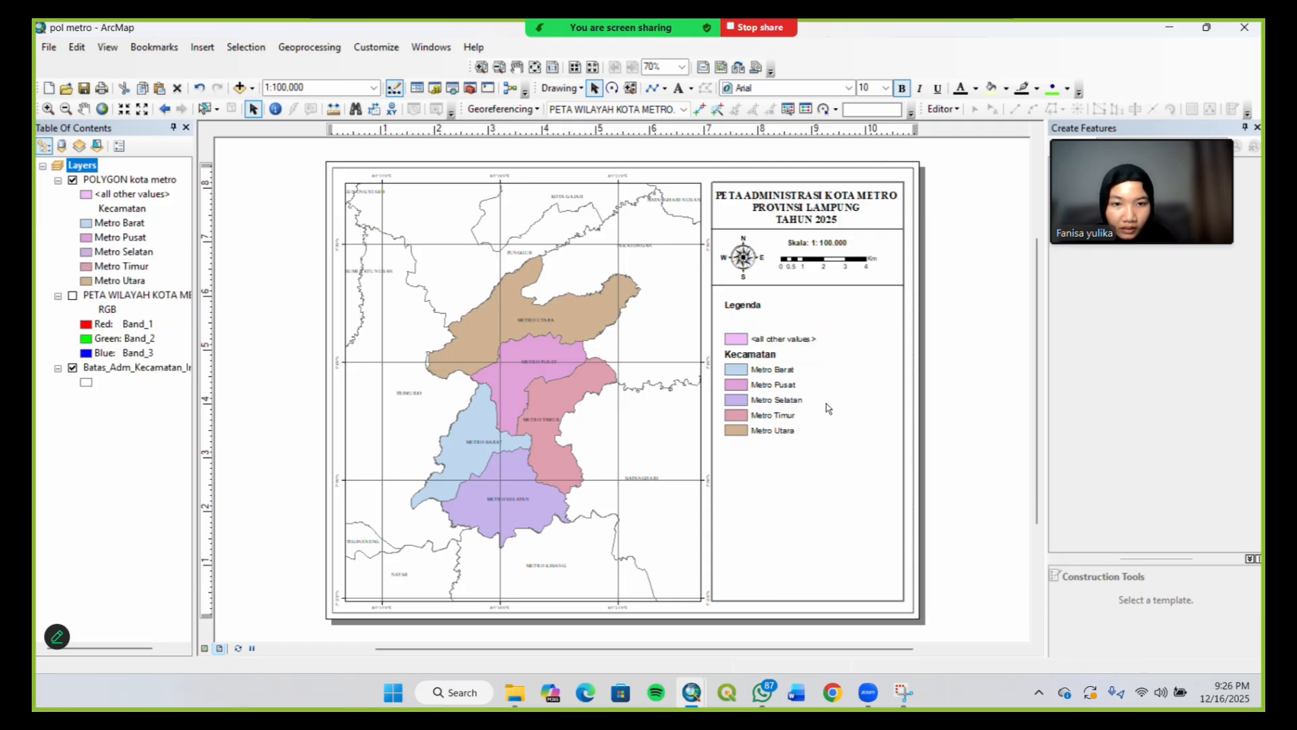
{"action": "left_click", "coordinate": [778, 340]}
{"action": "right_click", "coordinate": [778, 340]}
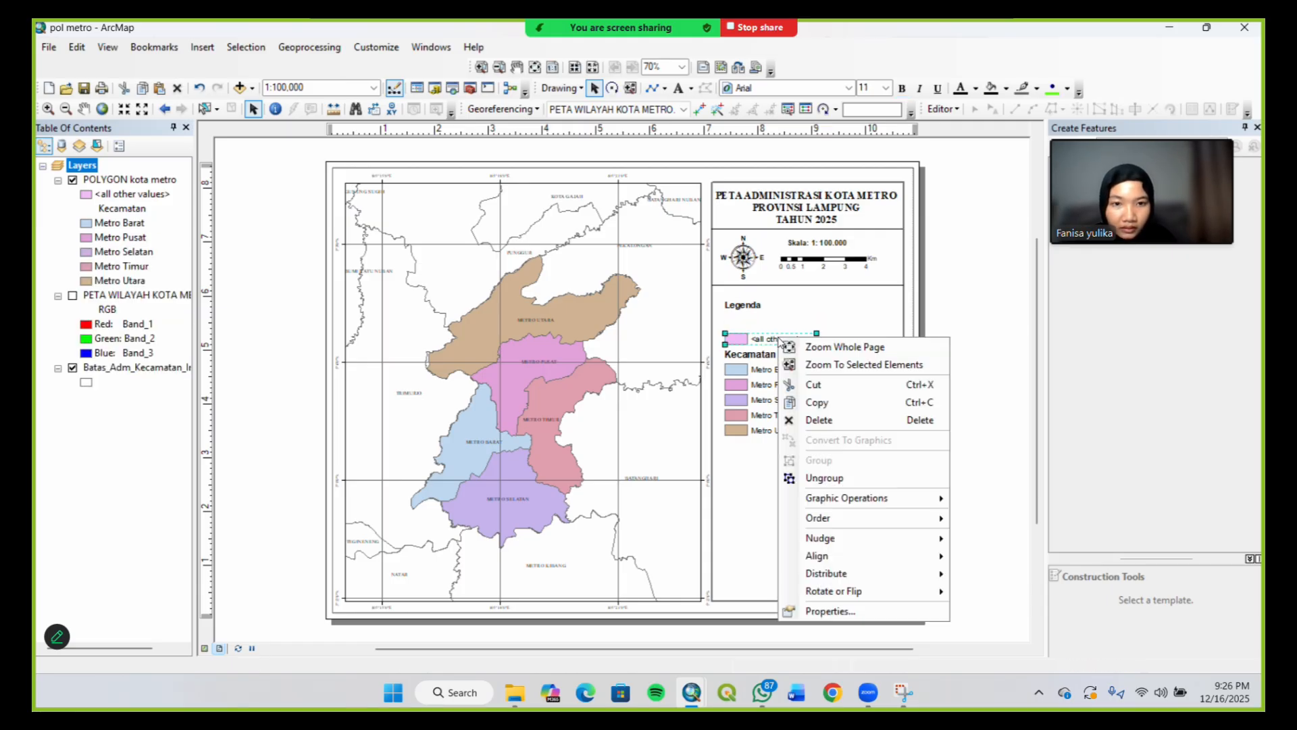
{"action": "left_click", "coordinate": [837, 415]}
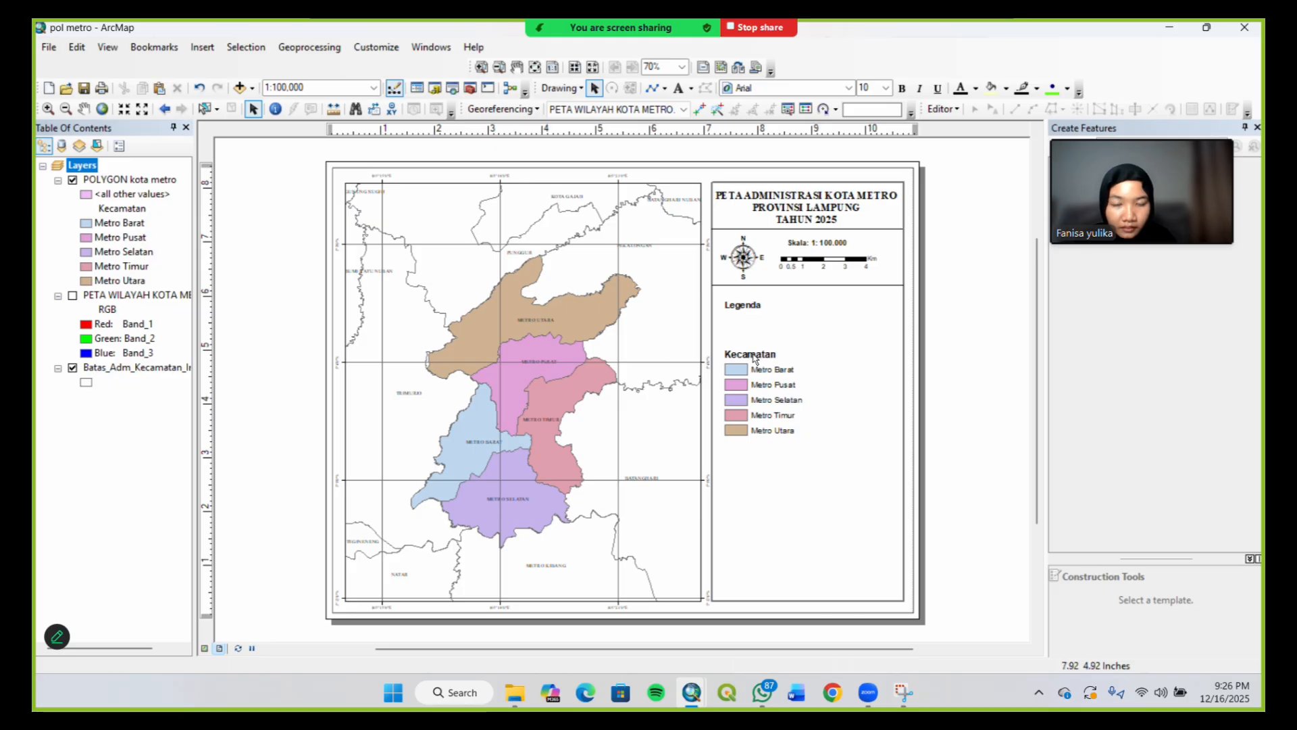
Delete the "Kecamatan" heading from the legend and move the "Legenda" title down to just above the district entries
{"action": "left_click", "coordinate": [753, 353]}
{"action": "right_click", "coordinate": [753, 353]}
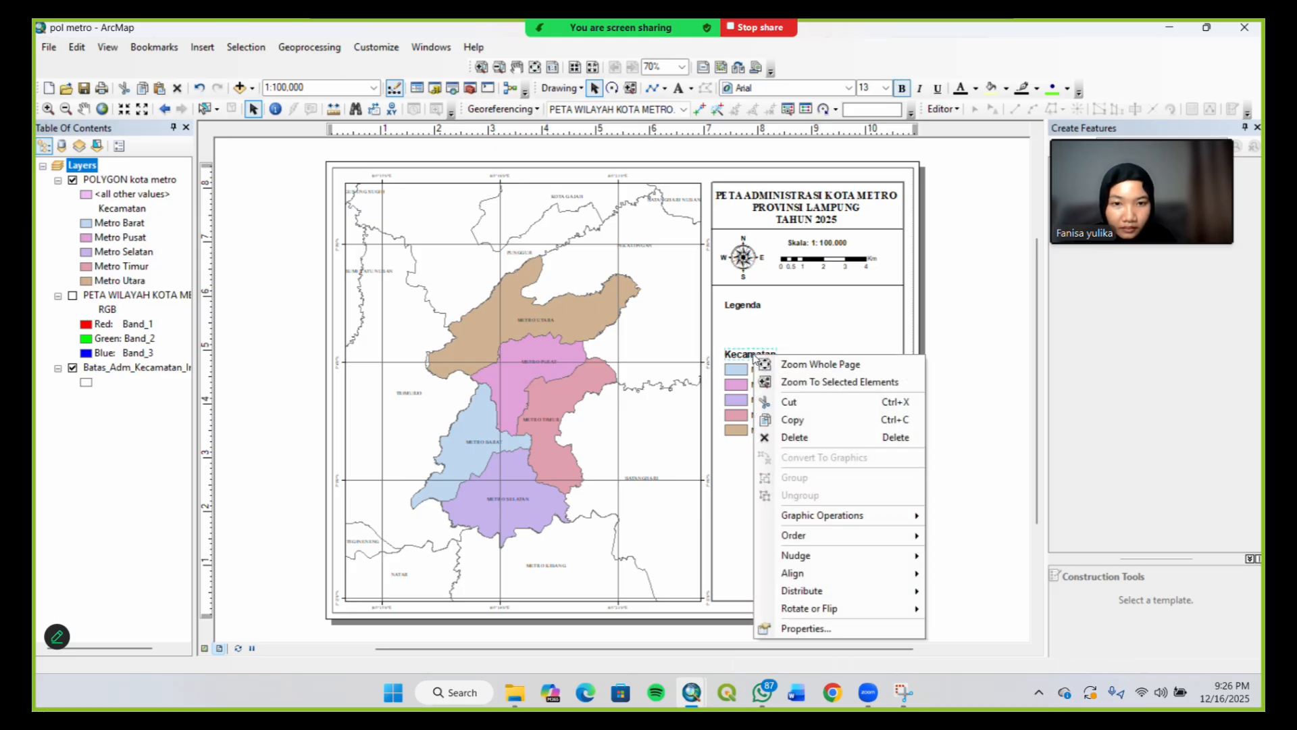
{"action": "left_click", "coordinate": [816, 439]}
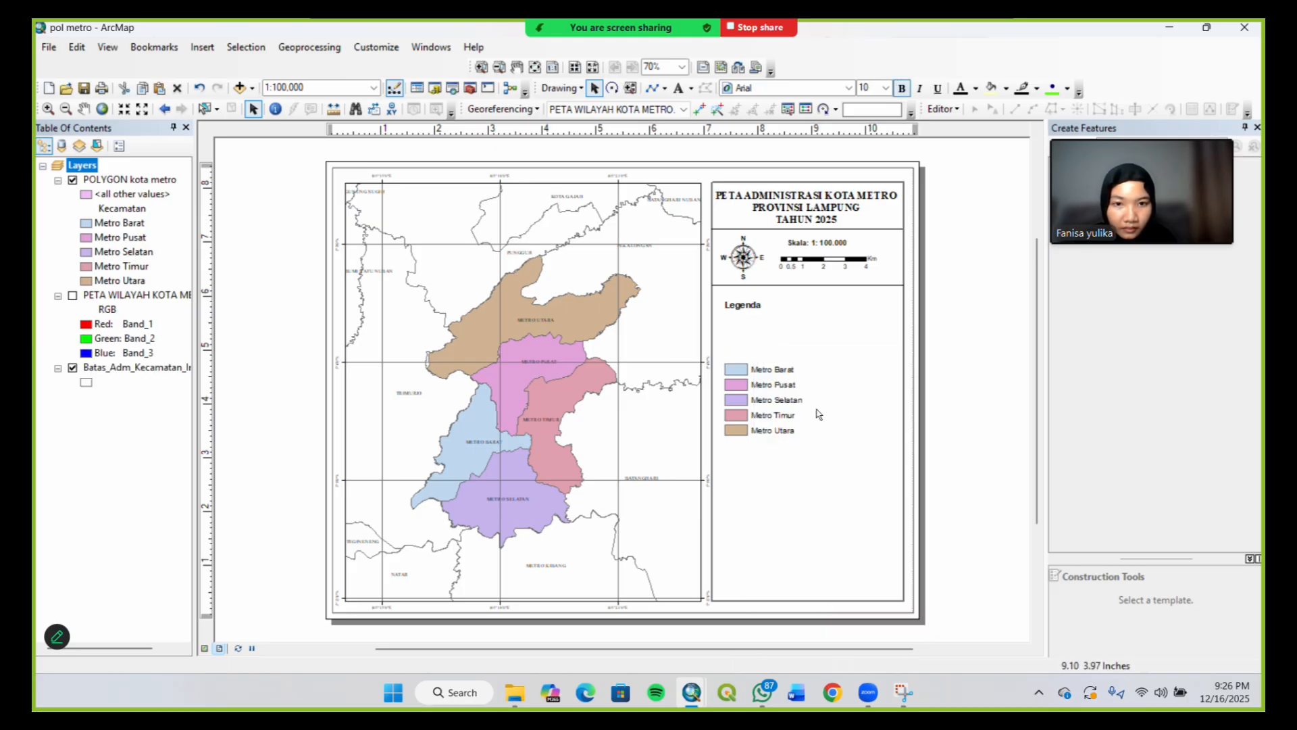
{"action": "left_click", "coordinate": [754, 305]}
{"action": "left_click_drag", "start_coordinate": [754, 305], "coordinate": [756, 346]}
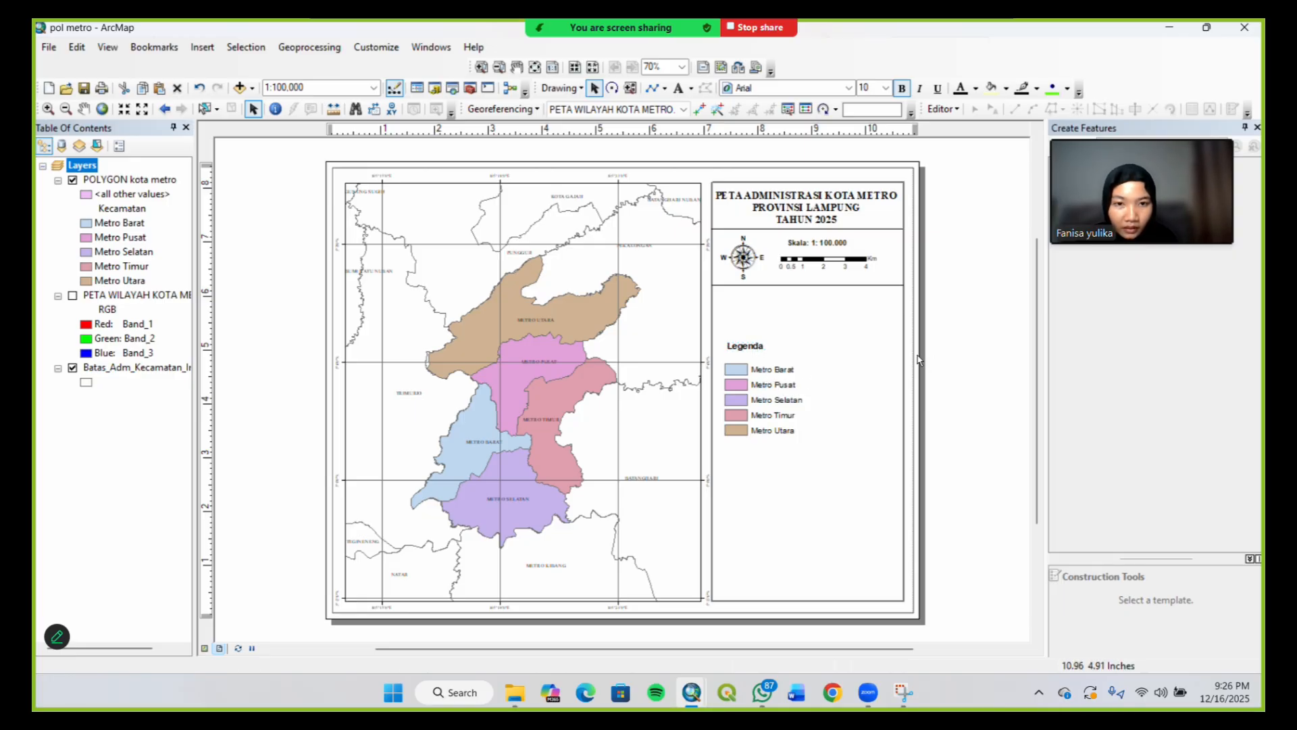
{"action": "left_click", "coordinate": [730, 336]}
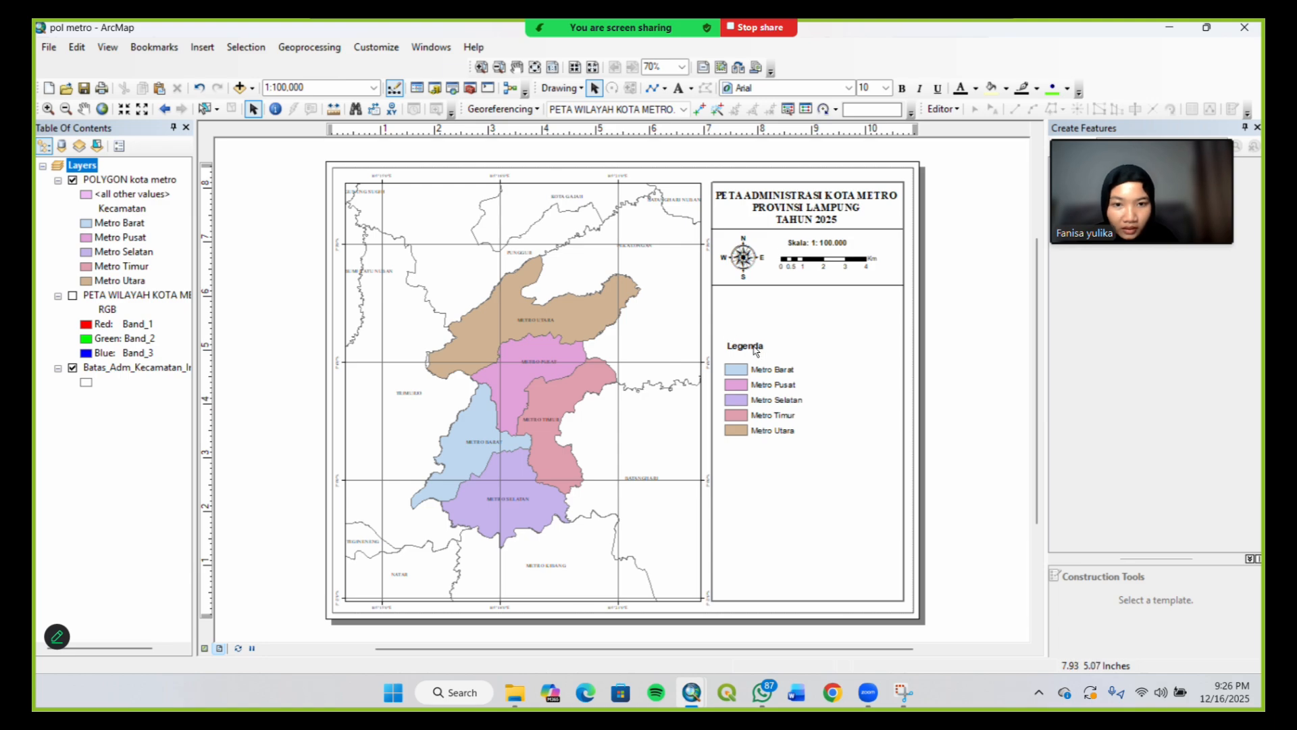
{"action": "left_click_drag", "start_coordinate": [800, 402], "coordinate": [809, 449]}
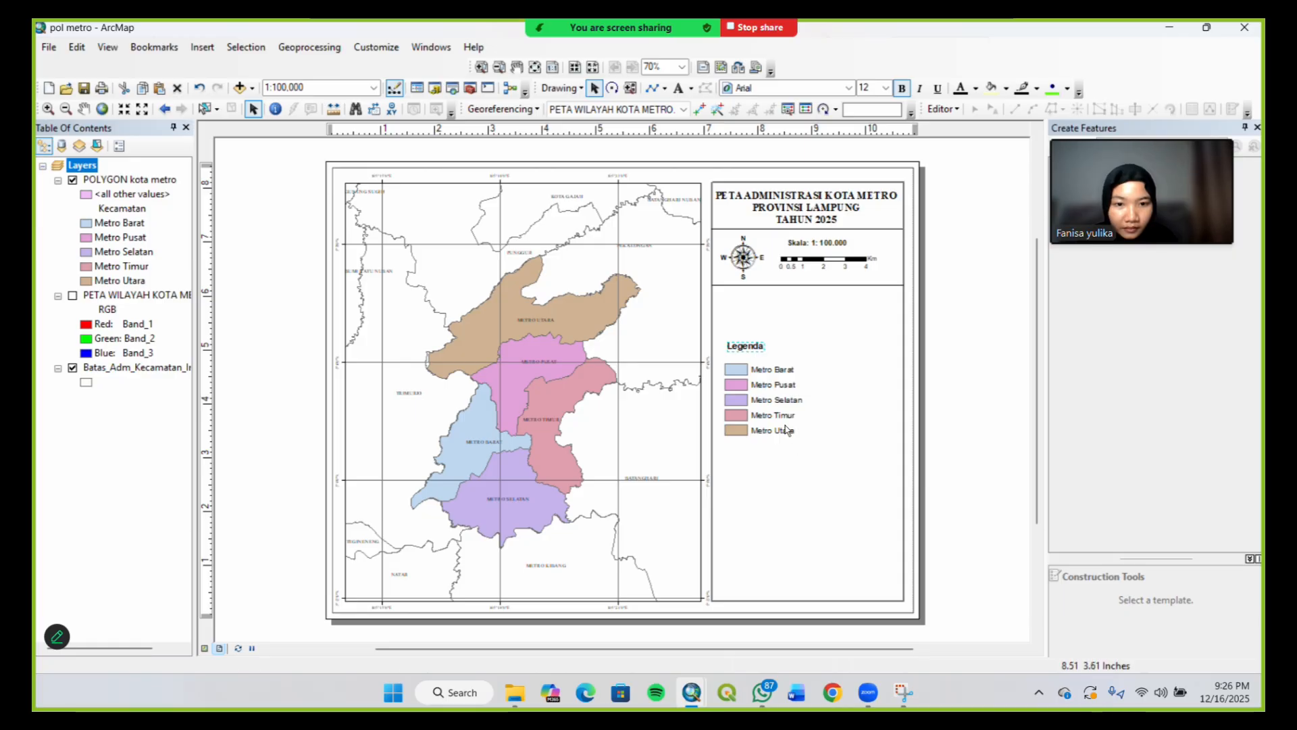
{"action": "right_click", "coordinate": [787, 430]}
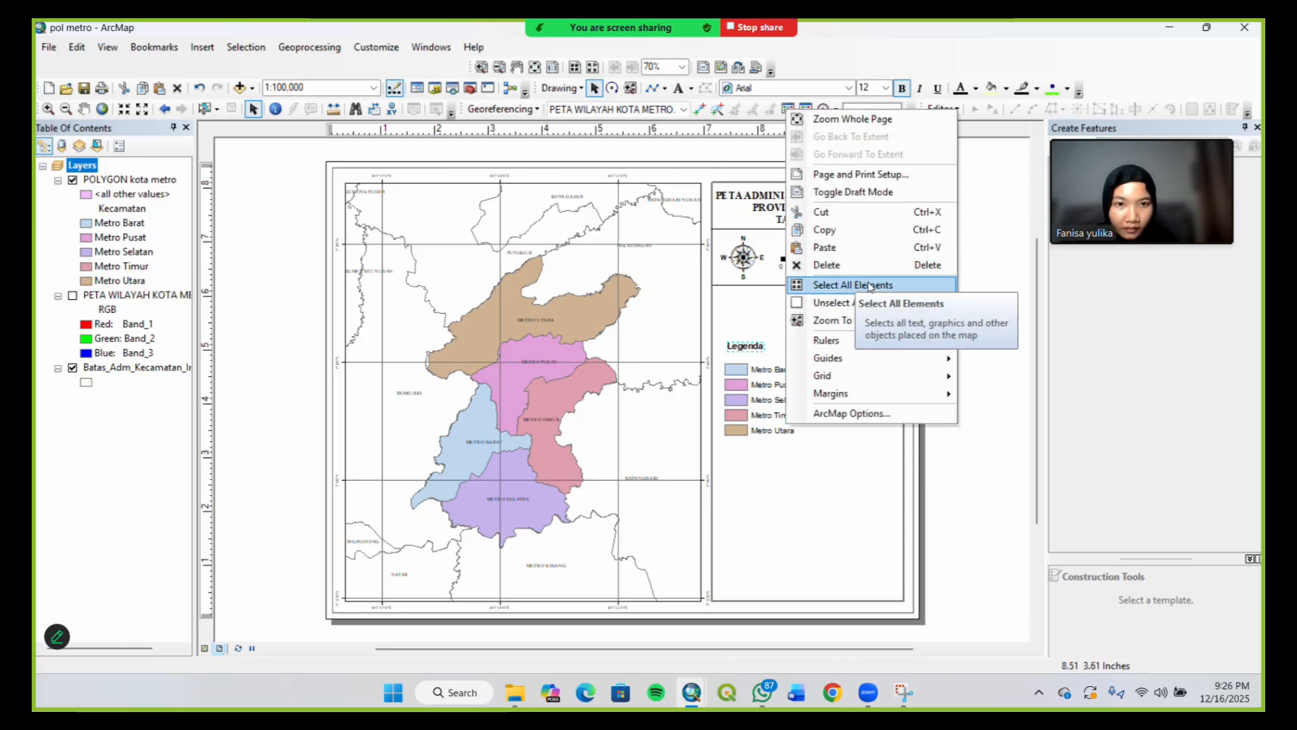
{"action": "left_click", "coordinate": [983, 264]}
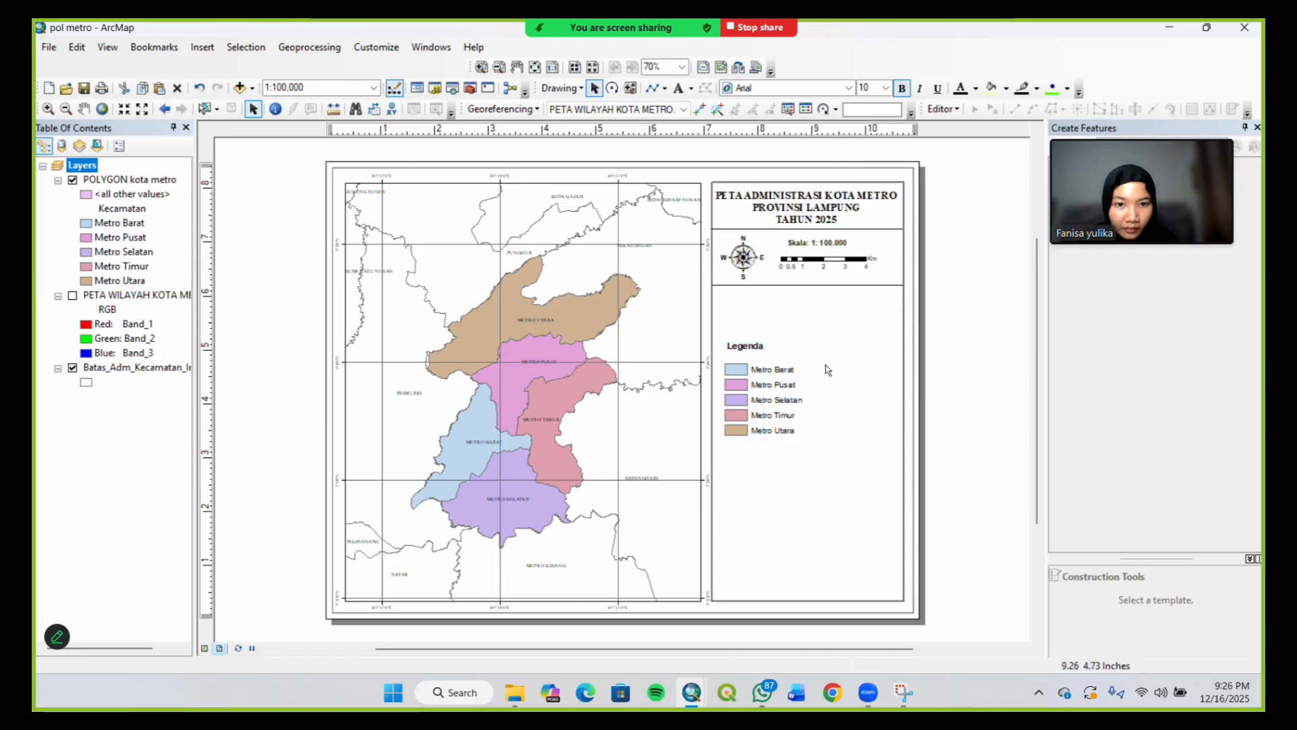
{"action": "left_click", "coordinate": [726, 334]}
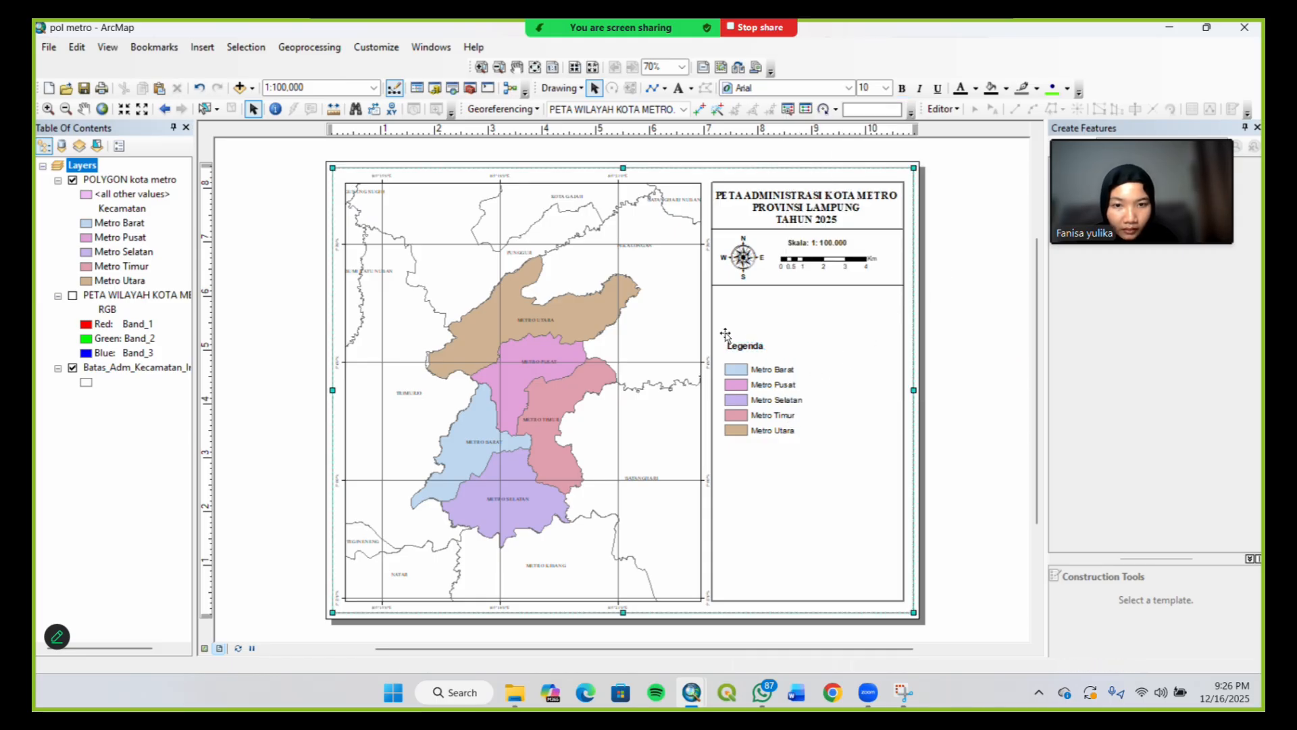
{"action": "left_click", "coordinate": [962, 369]}
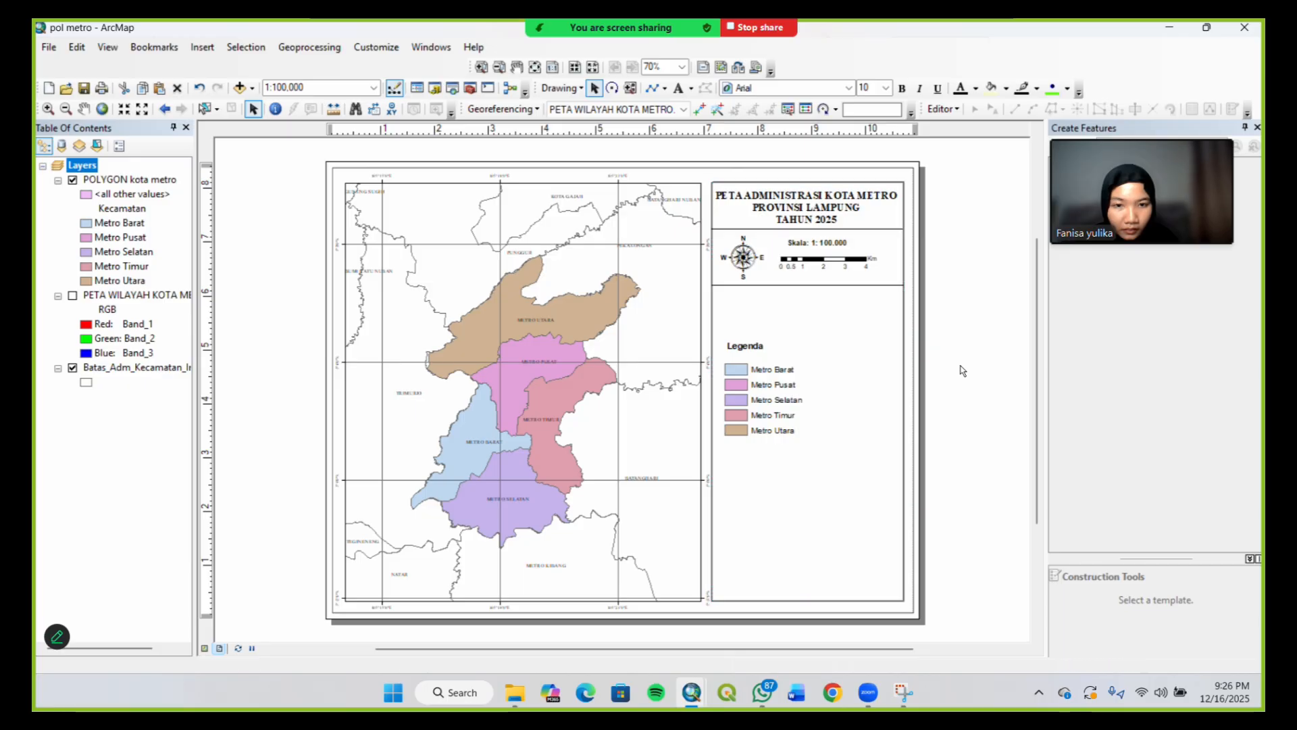
{"action": "left_click", "coordinate": [798, 430]}
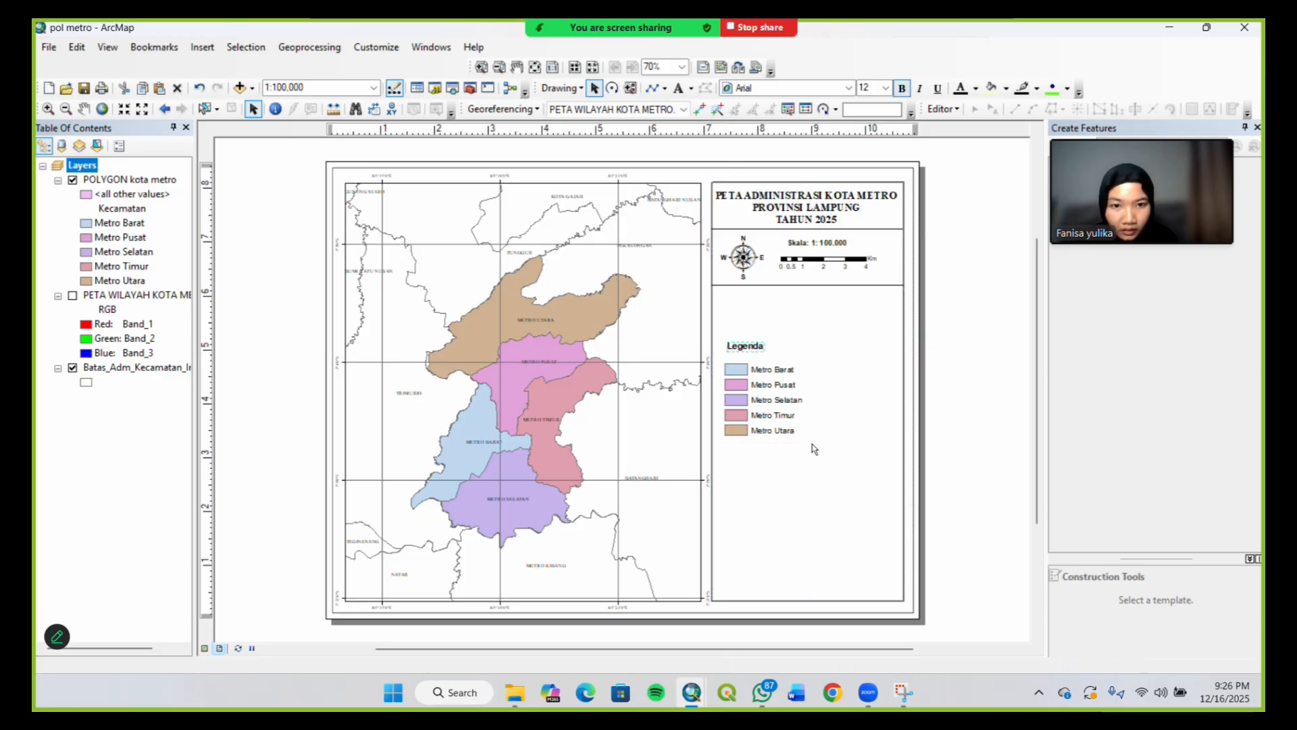
{"action": "left_click", "coordinate": [768, 404]}
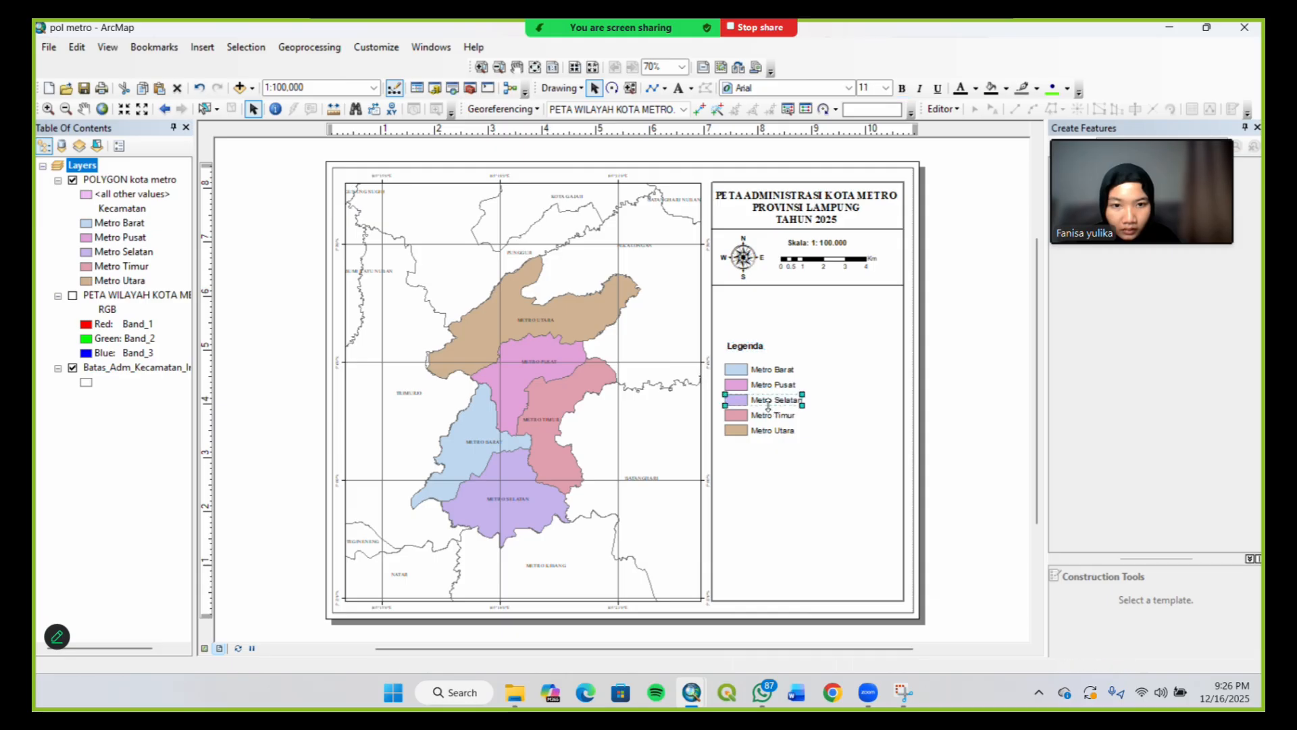
{"action": "left_click", "coordinate": [964, 362]}
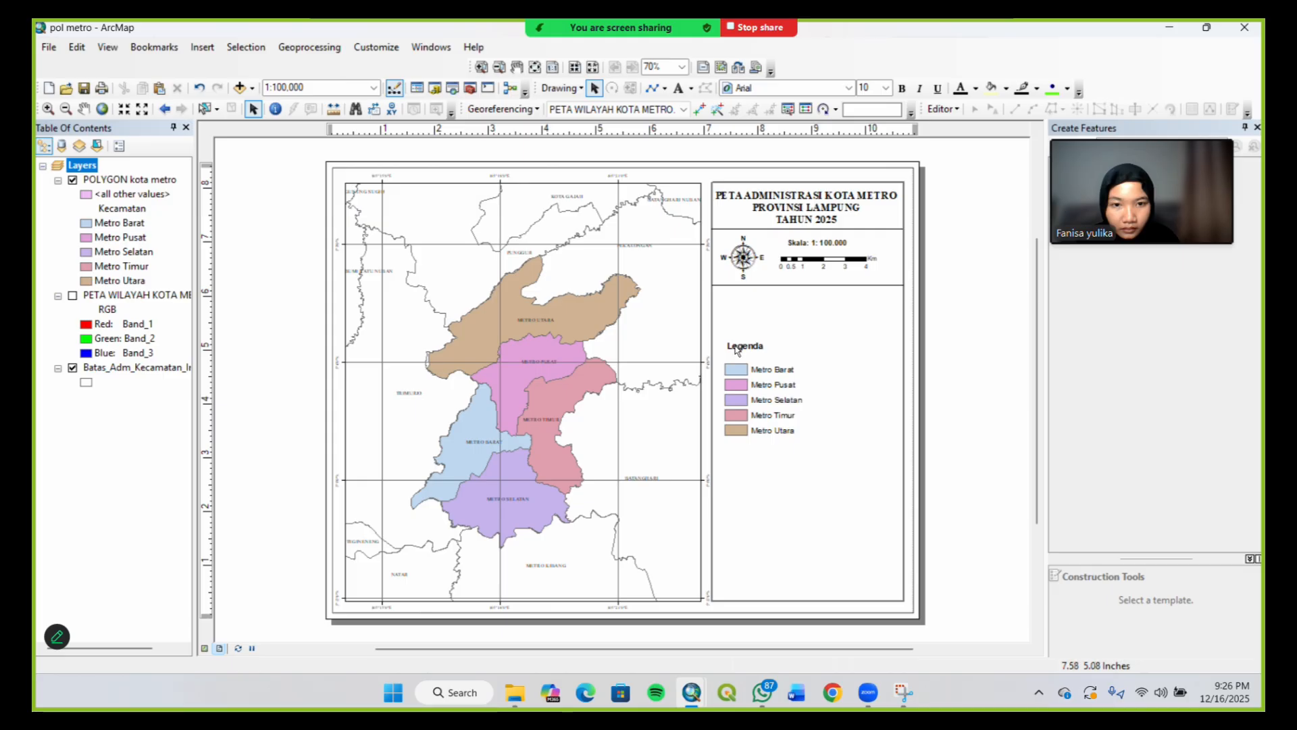
Group the "Legenda" title with the five district entries and move the group up to just below the lower divider
{"action": "left_click_drag", "start_coordinate": [723, 330], "coordinate": [812, 447]}
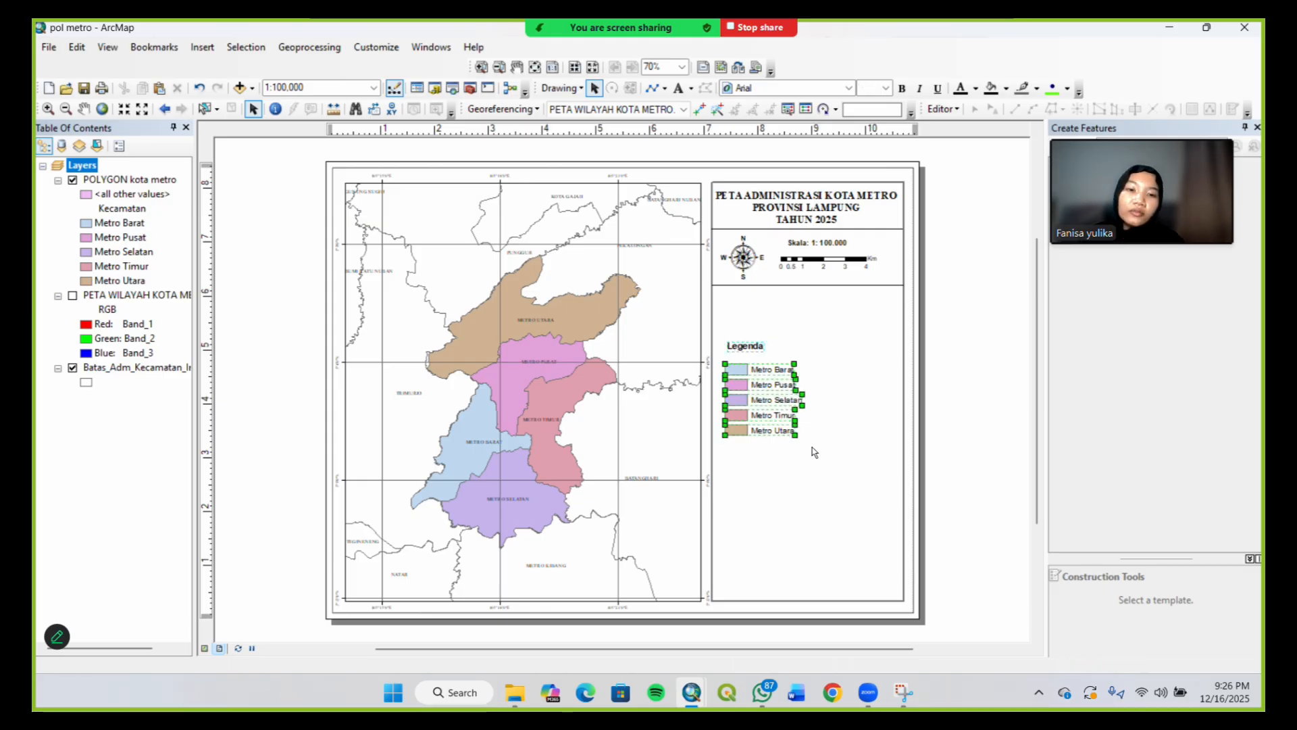
{"action": "right_click", "coordinate": [782, 423]}
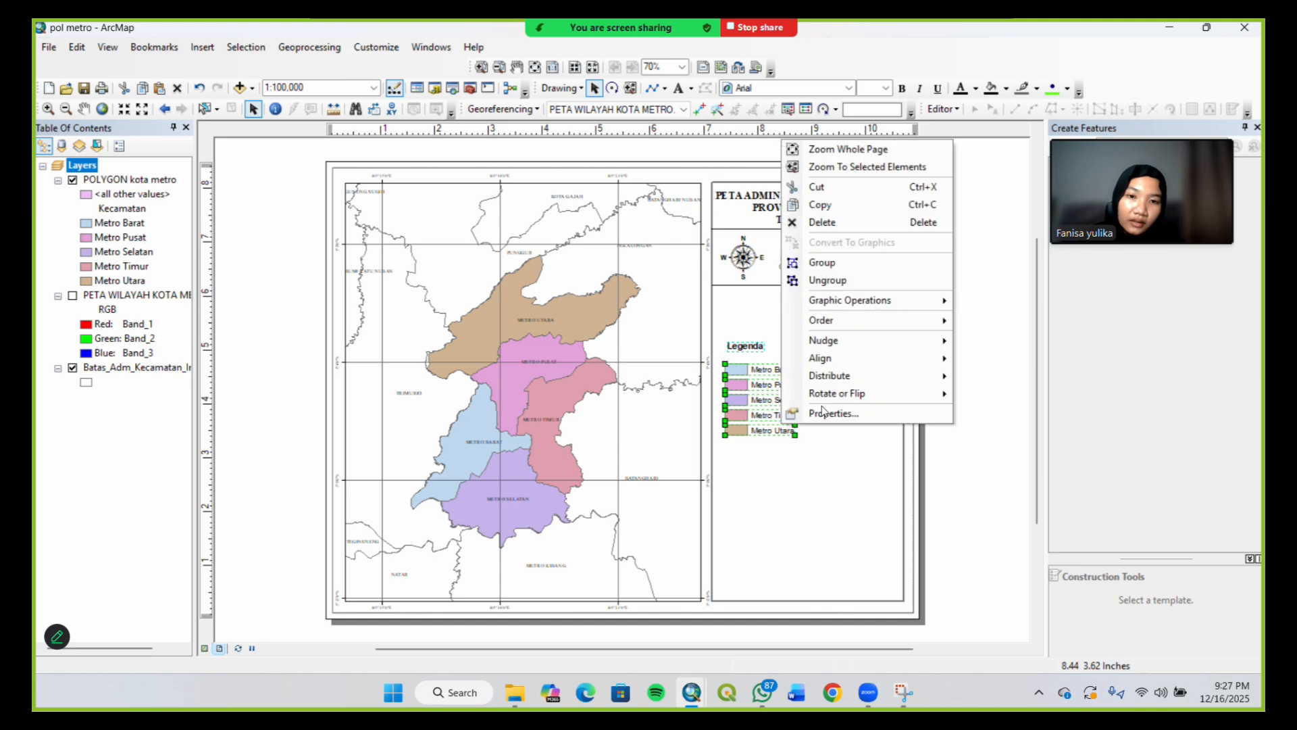
{"action": "left_click", "coordinate": [861, 273]}
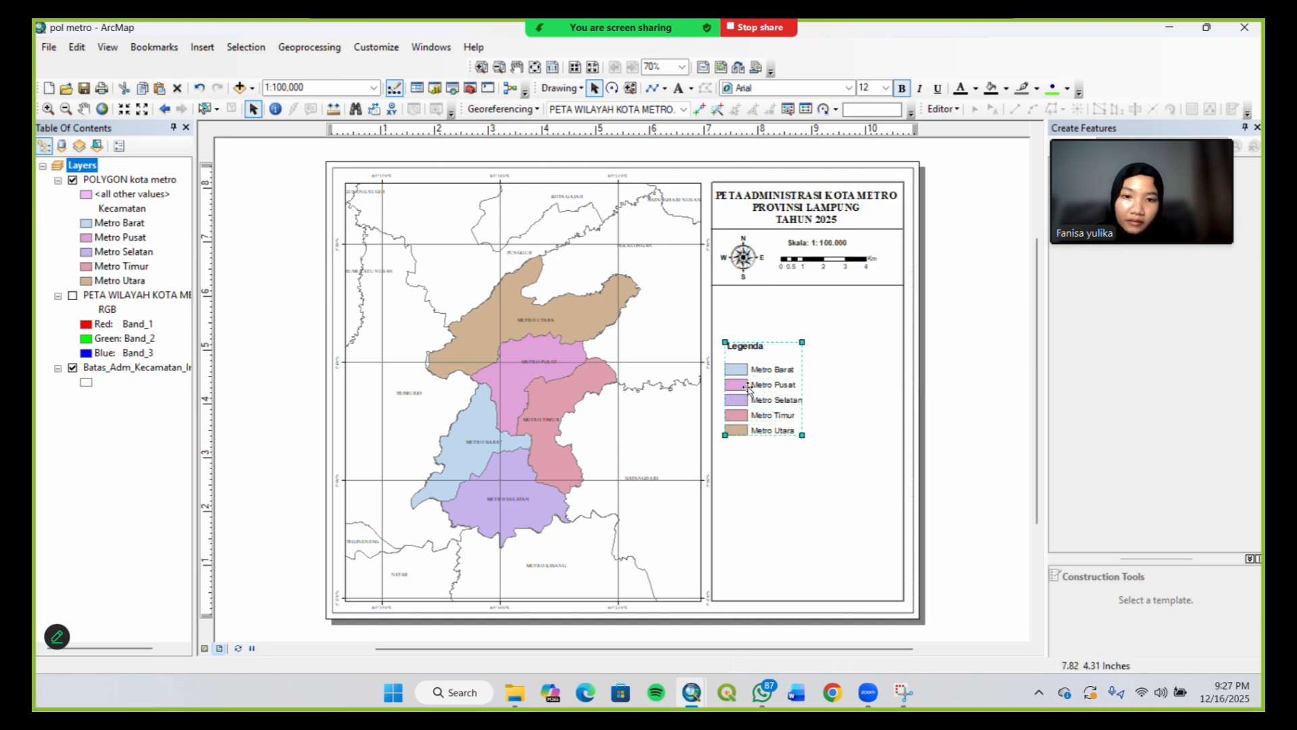
{"action": "left_click_drag", "start_coordinate": [750, 387], "coordinate": [751, 338]}
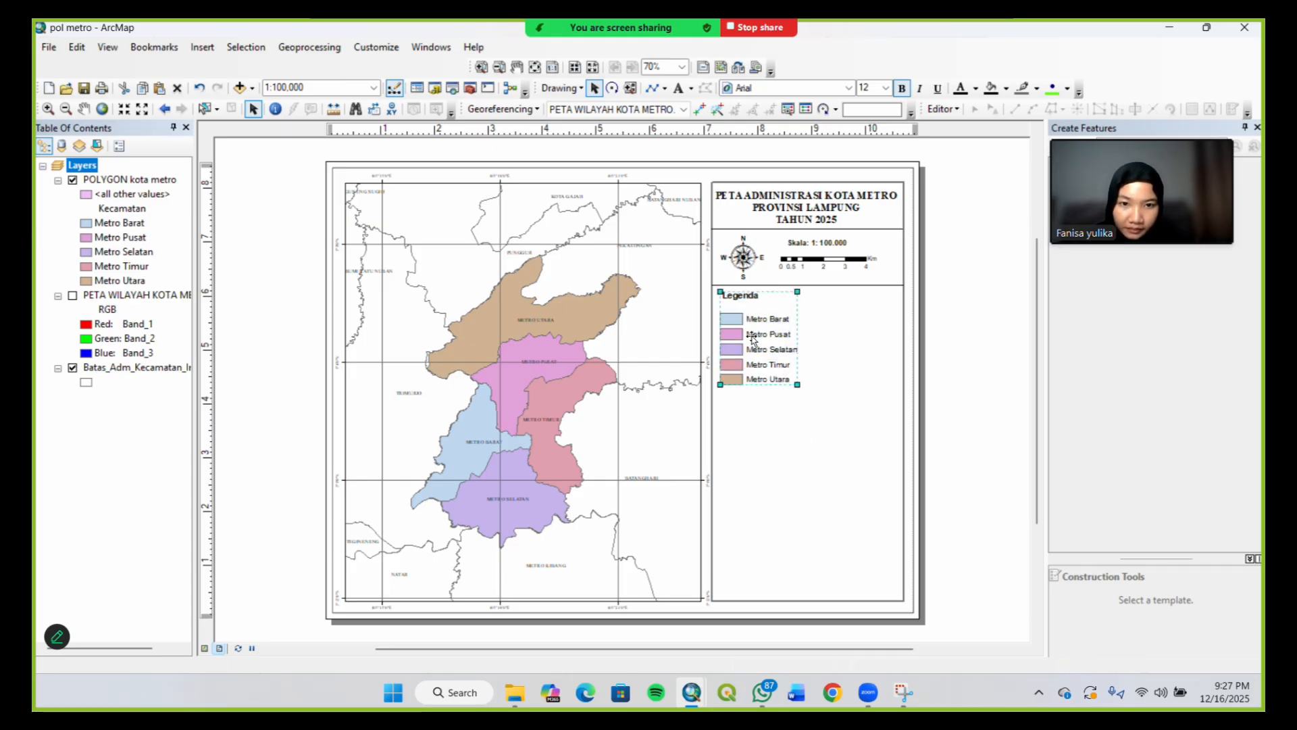
{"action": "left_click", "coordinate": [958, 389]}
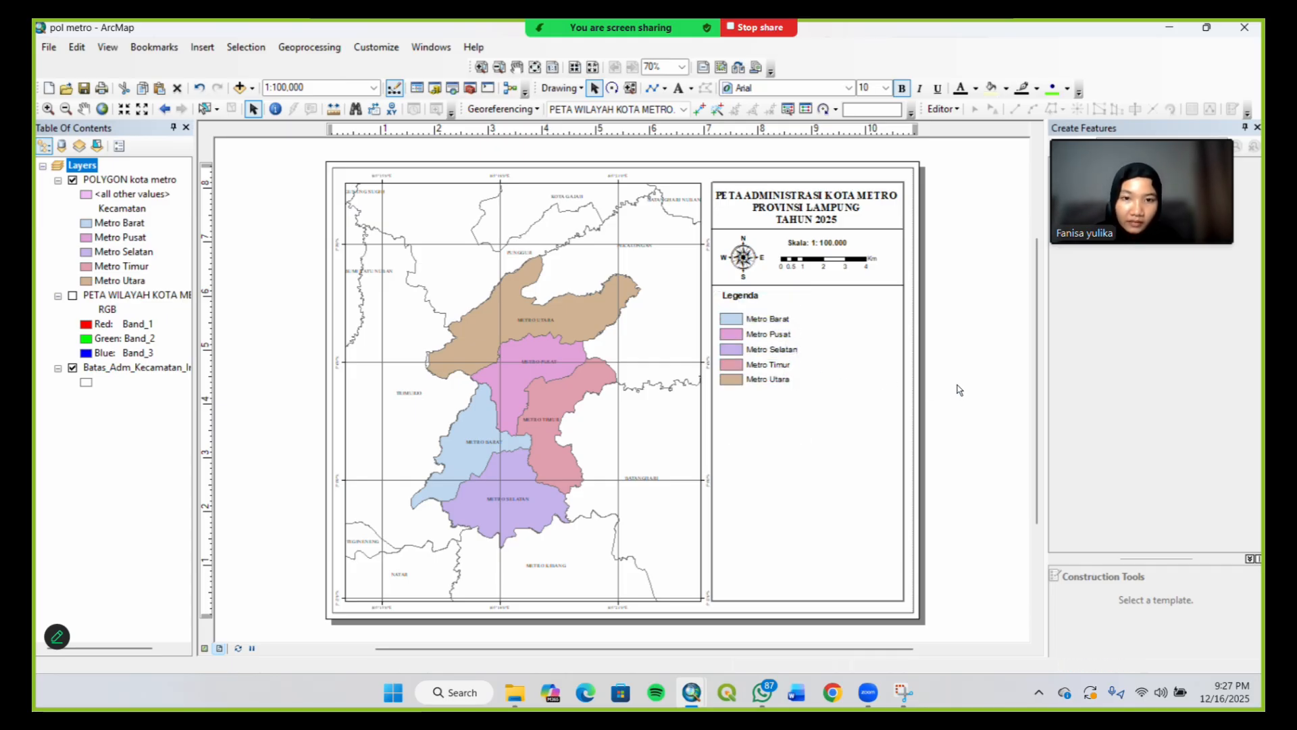
Duplicate the lower divider line, place the copy directly beneath the legend, and shift the legend group slightly up between the two lines
{"action": "left_click", "coordinate": [791, 287]}
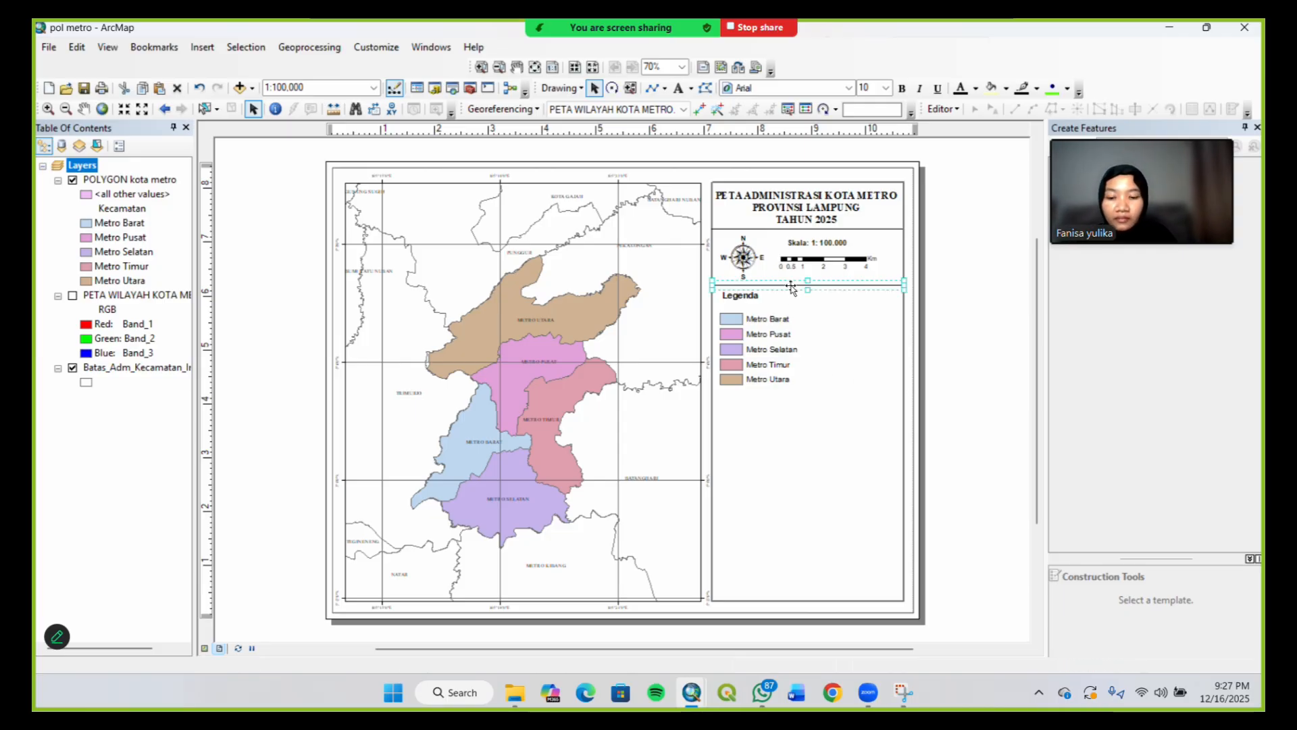
{"action": "left_click_drag", "start_coordinate": [792, 287], "coordinate": [813, 390]}
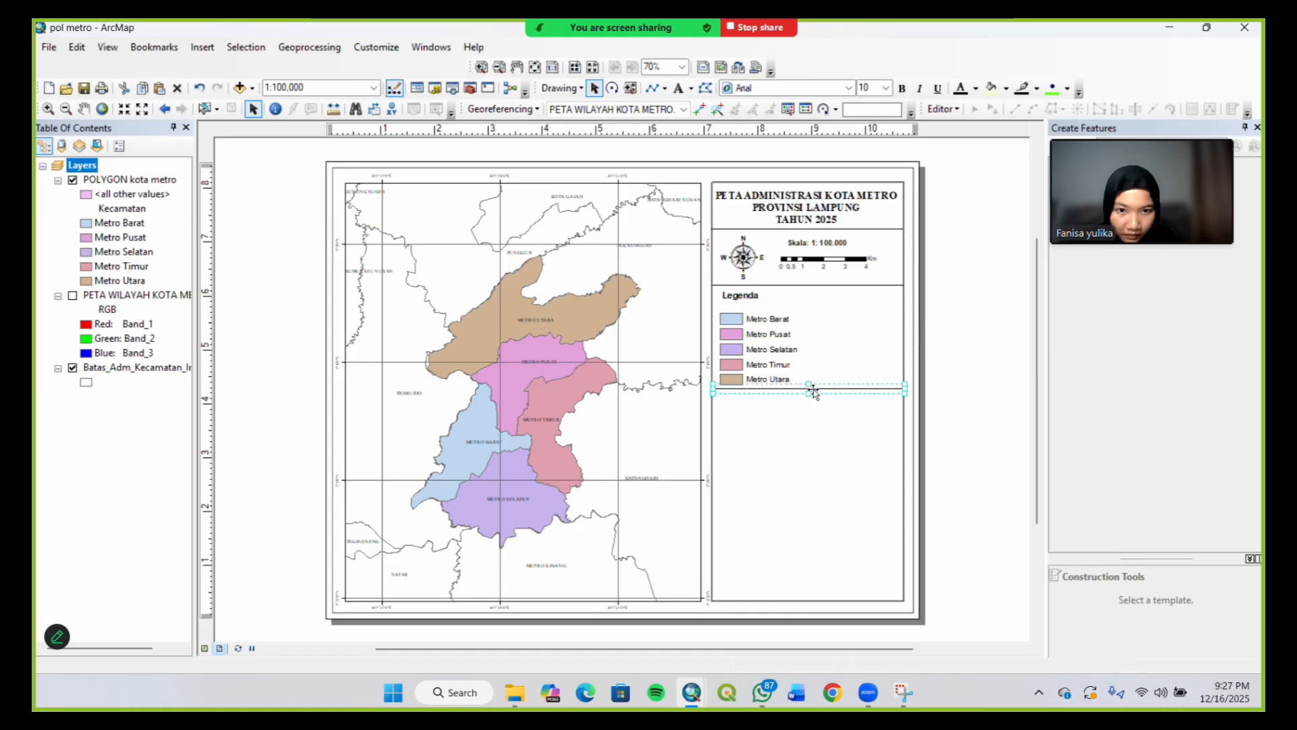
{"action": "left_click", "coordinate": [972, 354]}
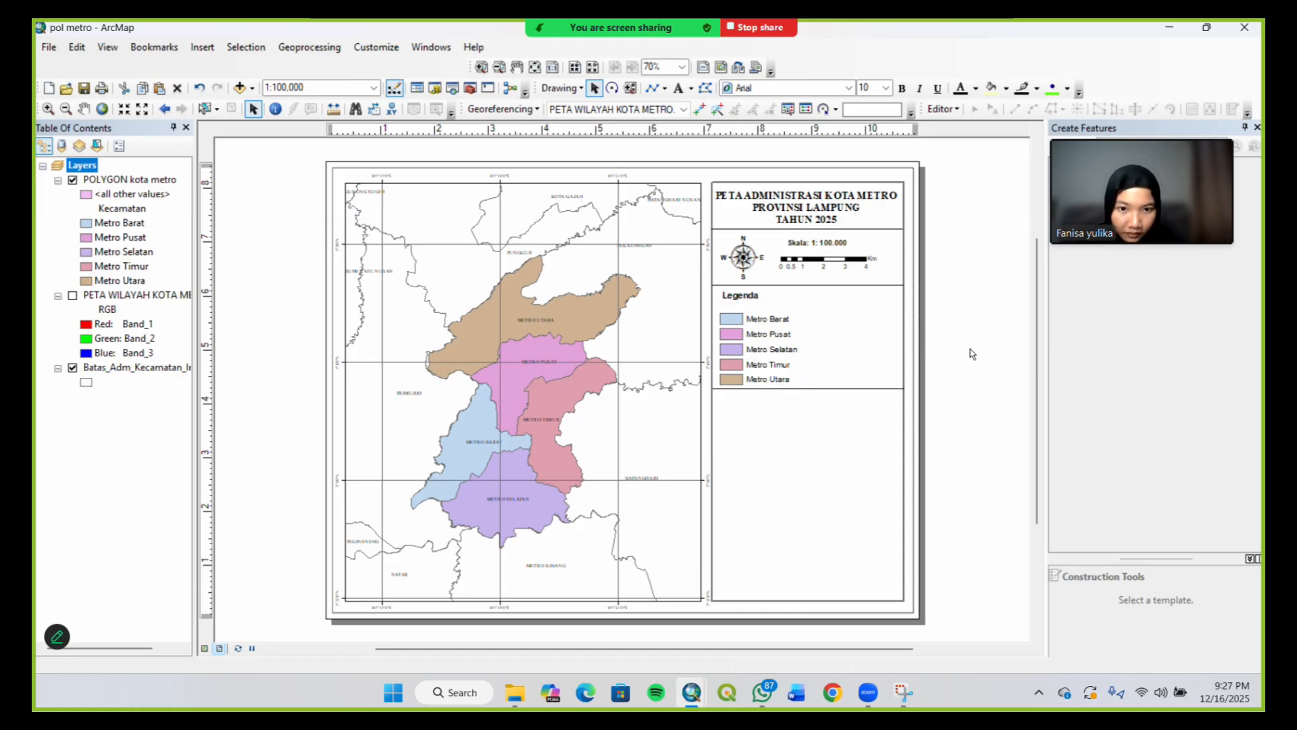
{"action": "left_click", "coordinate": [760, 337]}
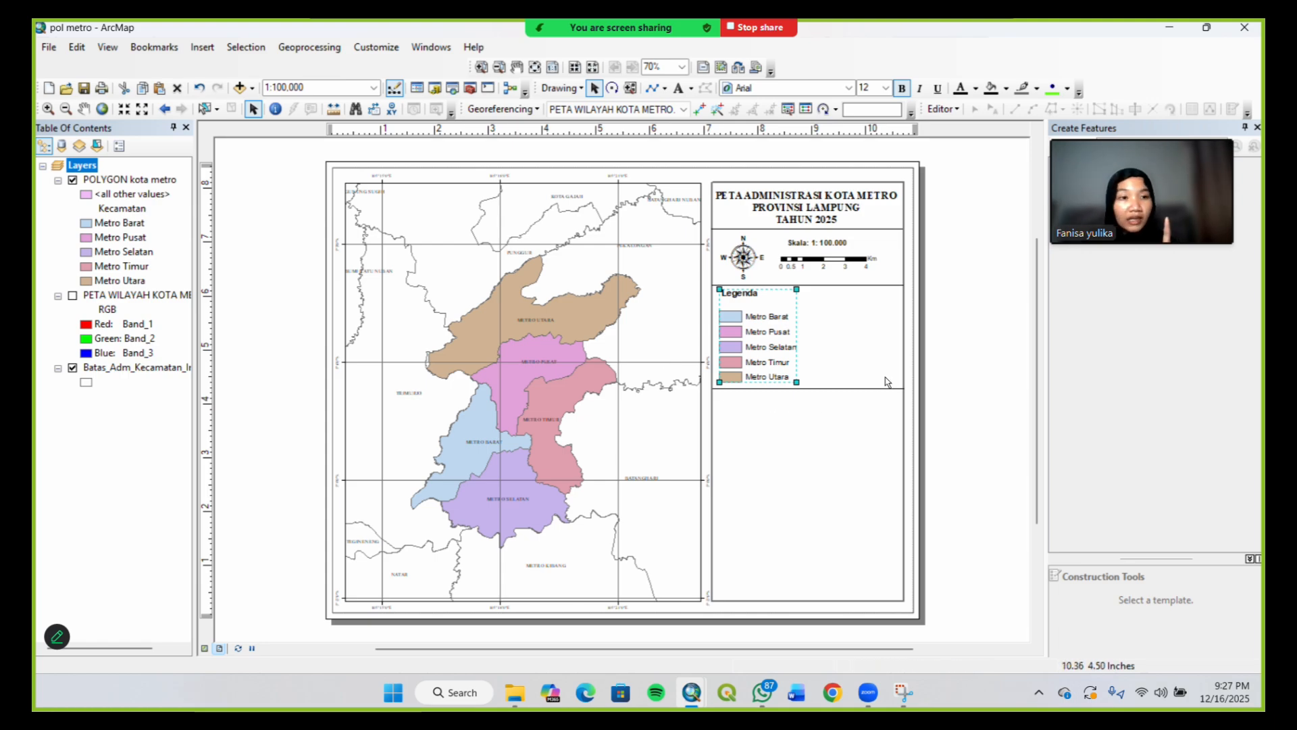
Insert a new data frame and fit it inside the side panel, directly beneath the divider under the legend
{"action": "left_click", "coordinate": [214, 48]}
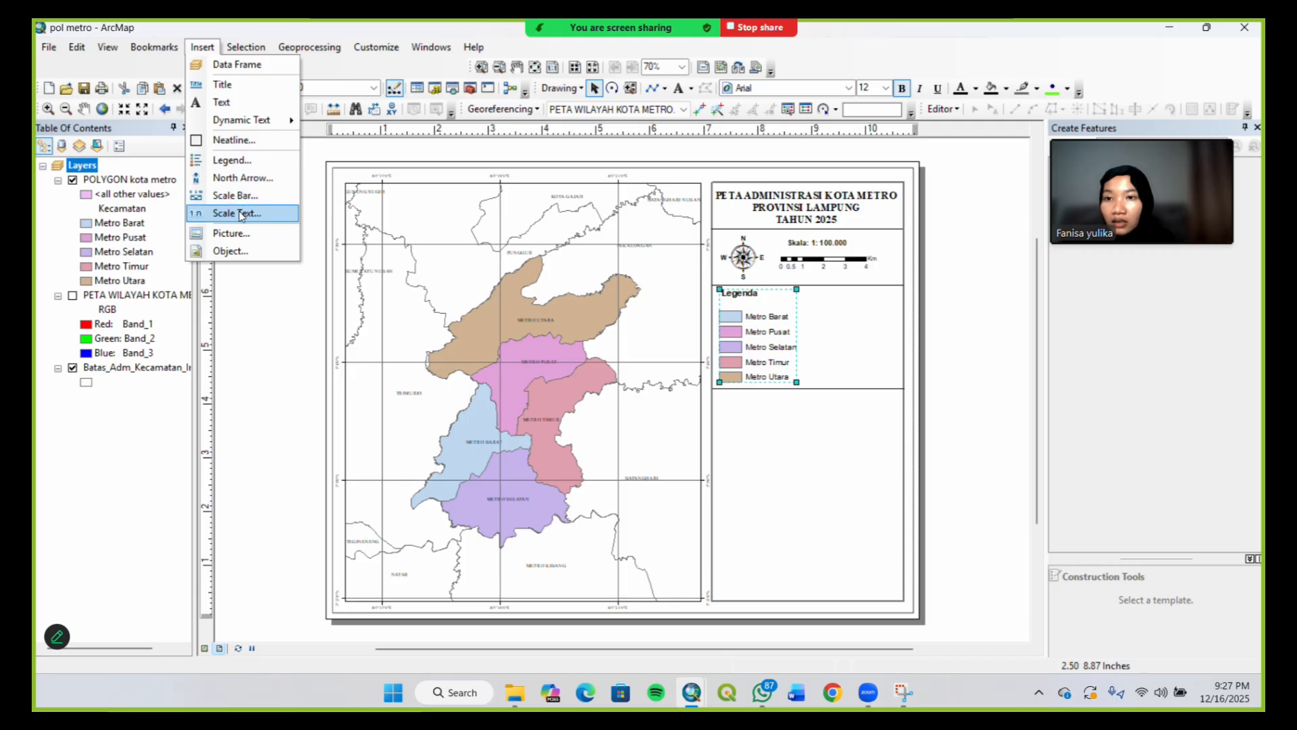
{"action": "left_click", "coordinate": [237, 65]}
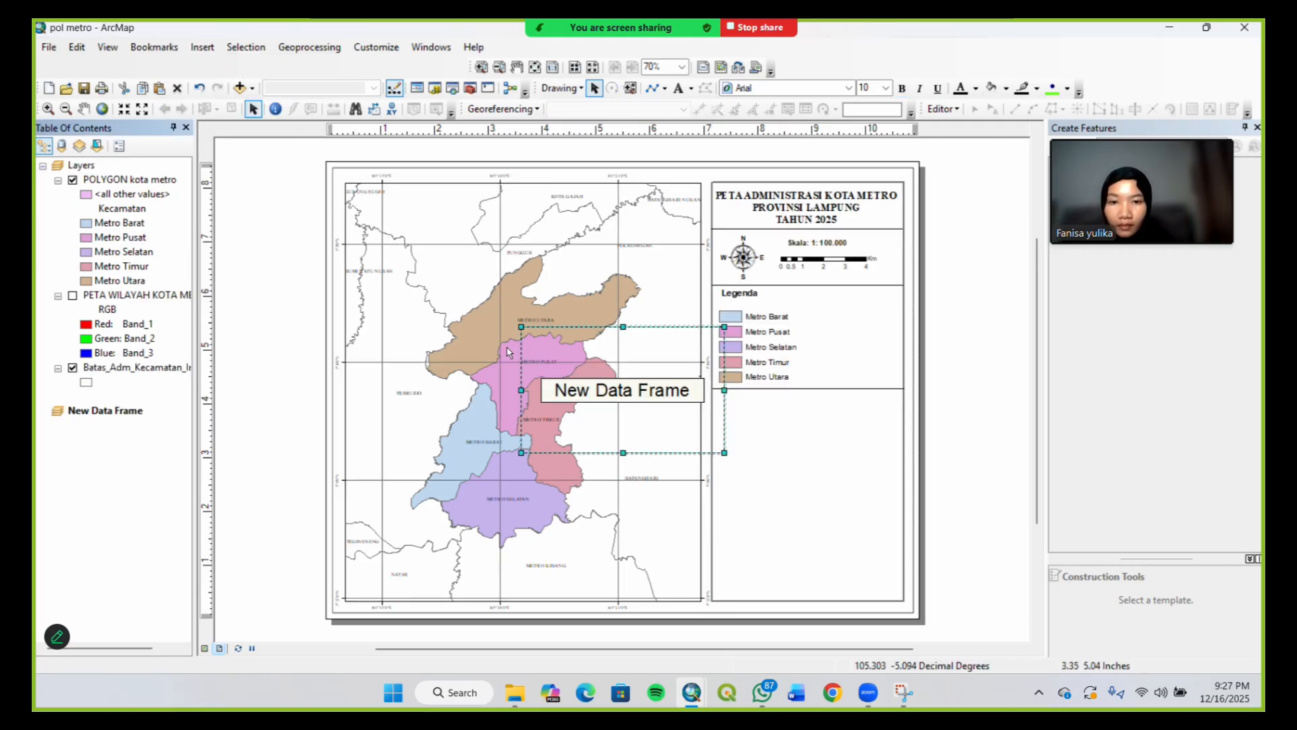
{"action": "left_click_drag", "start_coordinate": [646, 440], "coordinate": [827, 508]}
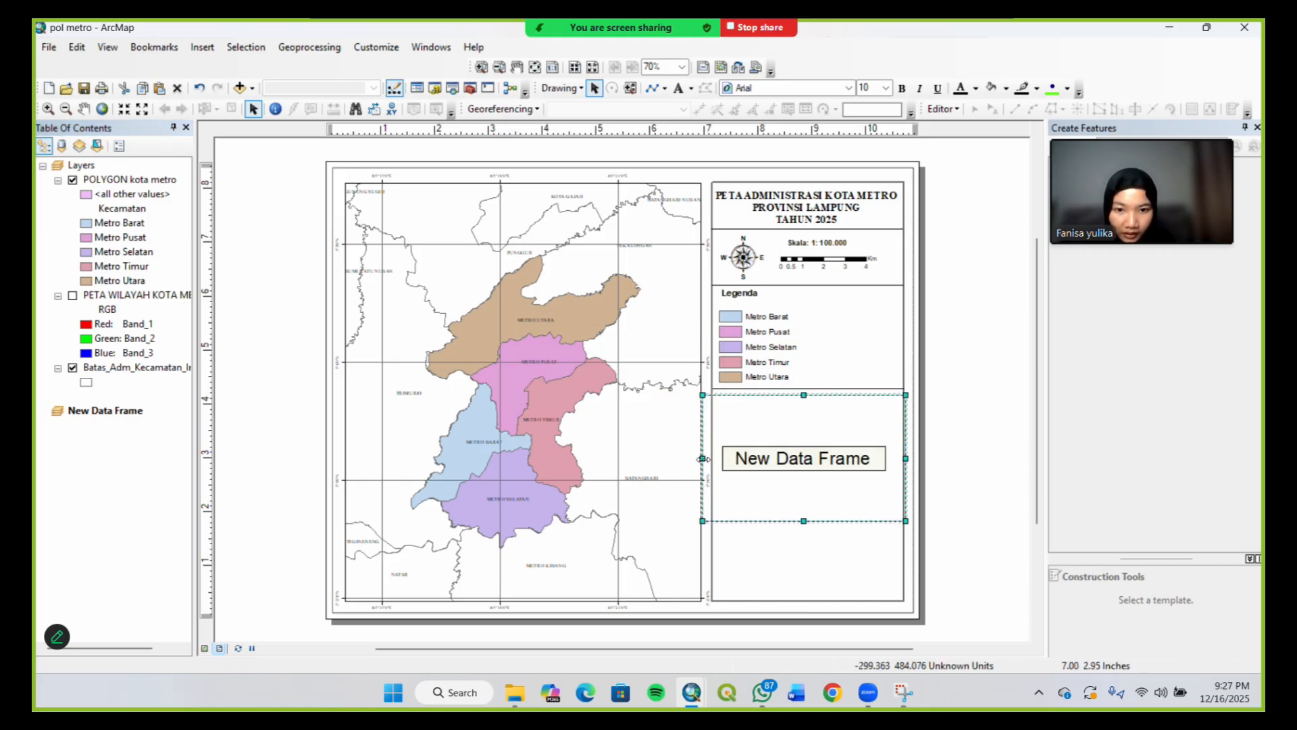
{"action": "mouse_move", "coordinate": [703, 459]}
{"action": "left_mouse_down"}
{"action": "mouse_move", "coordinate": [738, 458]}
{"action": "mouse_move", "coordinate": [718, 456]}
{"action": "left_mouse_up"}
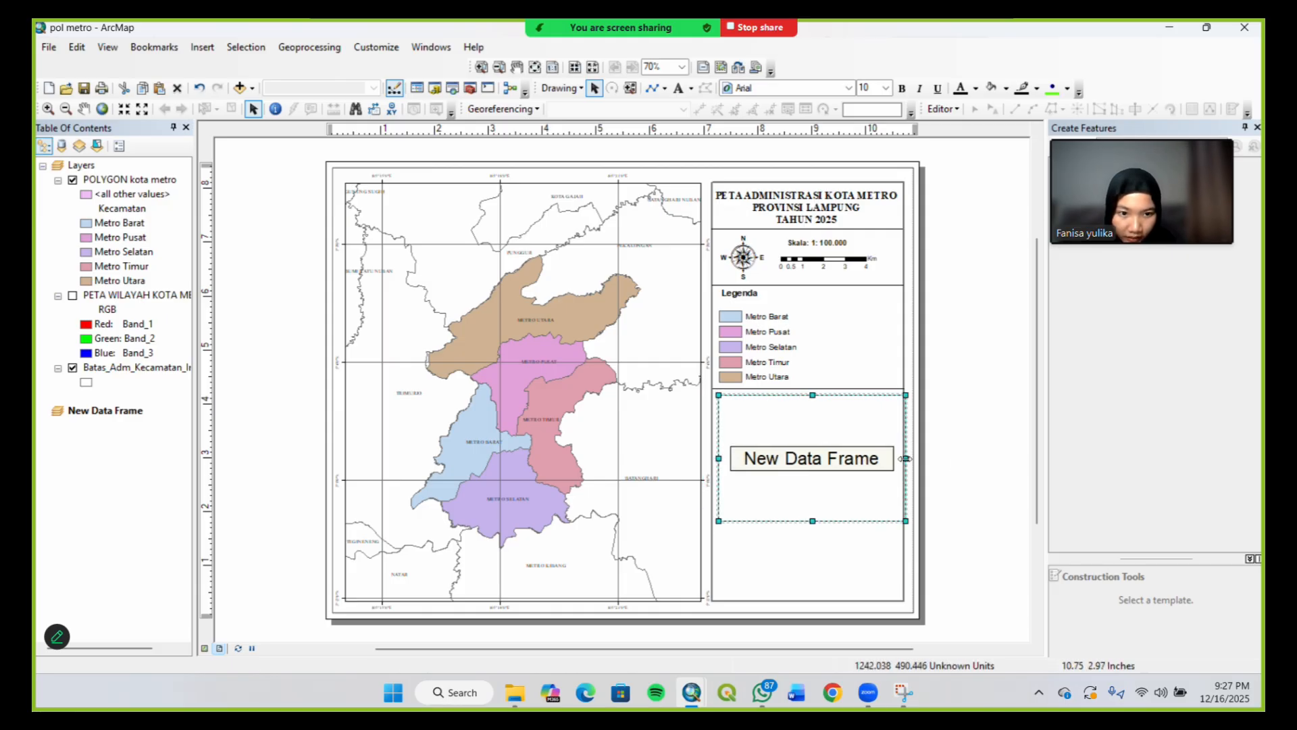
{"action": "left_click_drag", "start_coordinate": [905, 458], "coordinate": [897, 460]}
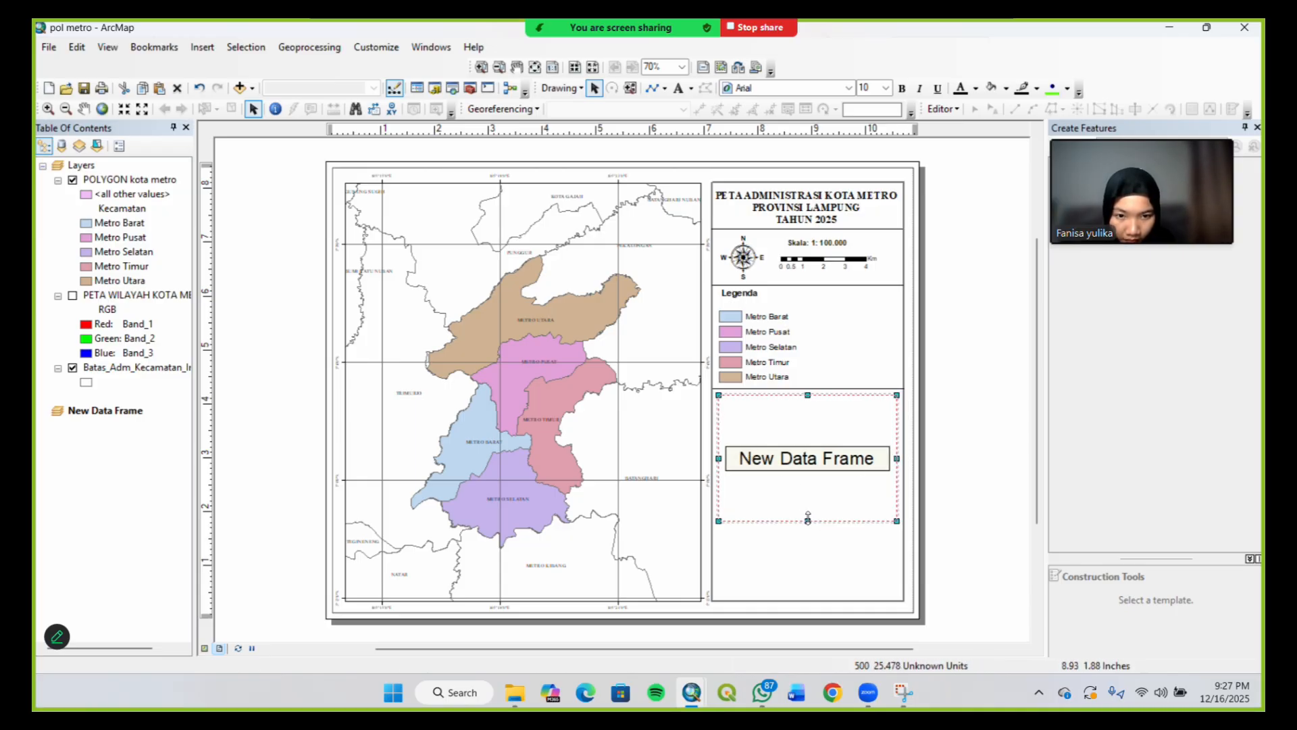
{"action": "left_click_drag", "start_coordinate": [808, 518], "coordinate": [808, 485]}
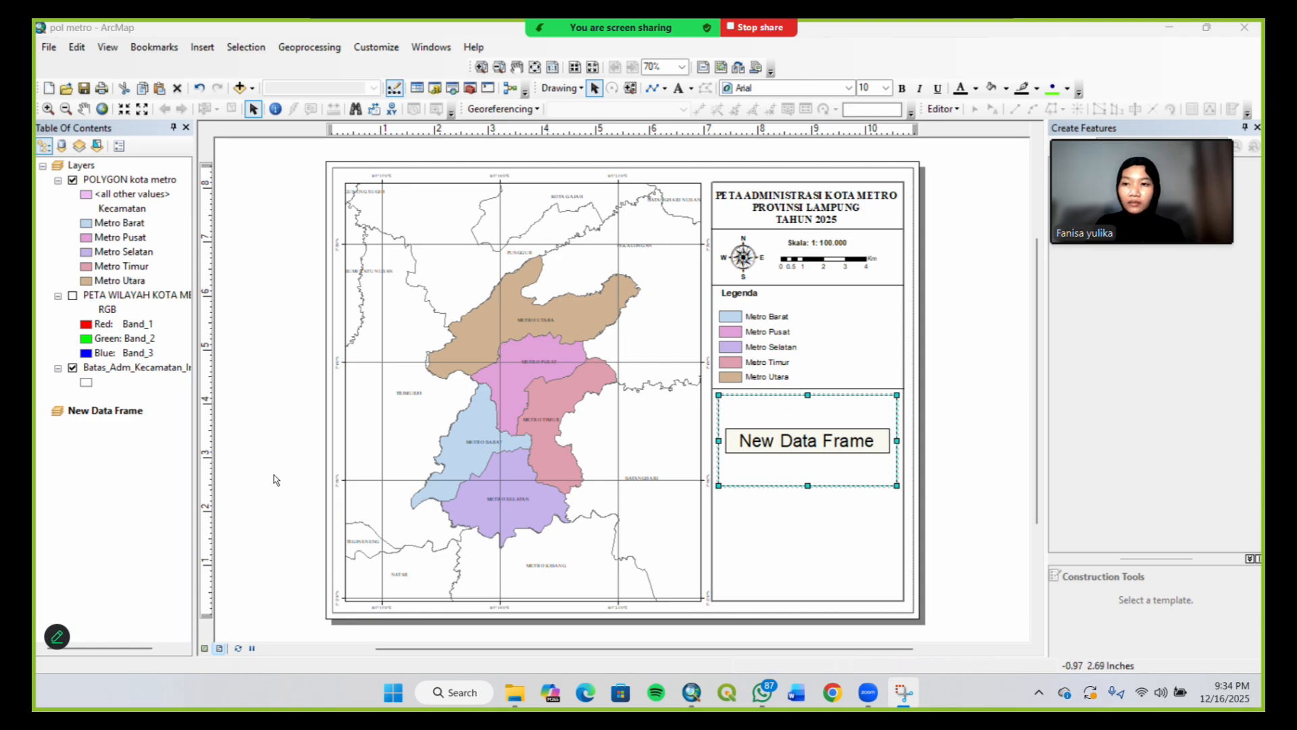
Open the Add Data dialog for the new data frame
{"action": "right_click", "coordinate": [133, 413]}
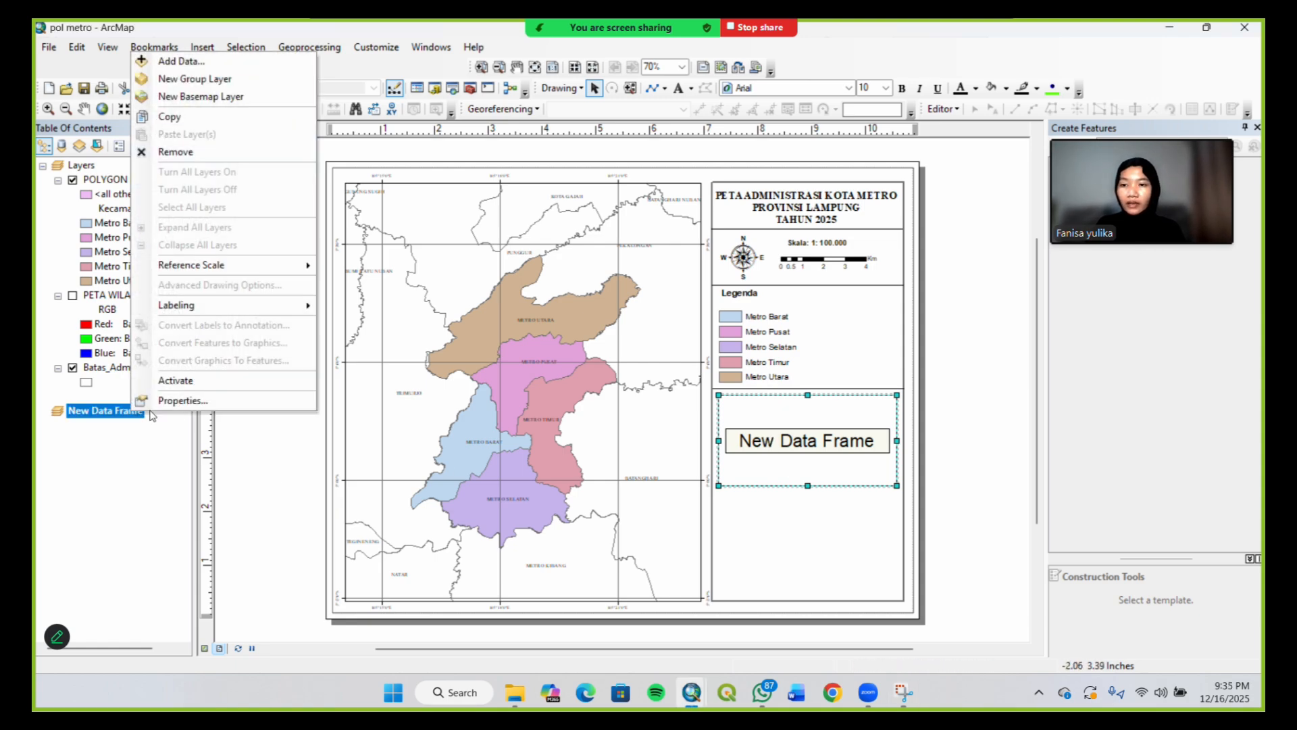
{"action": "left_click", "coordinate": [181, 61]}
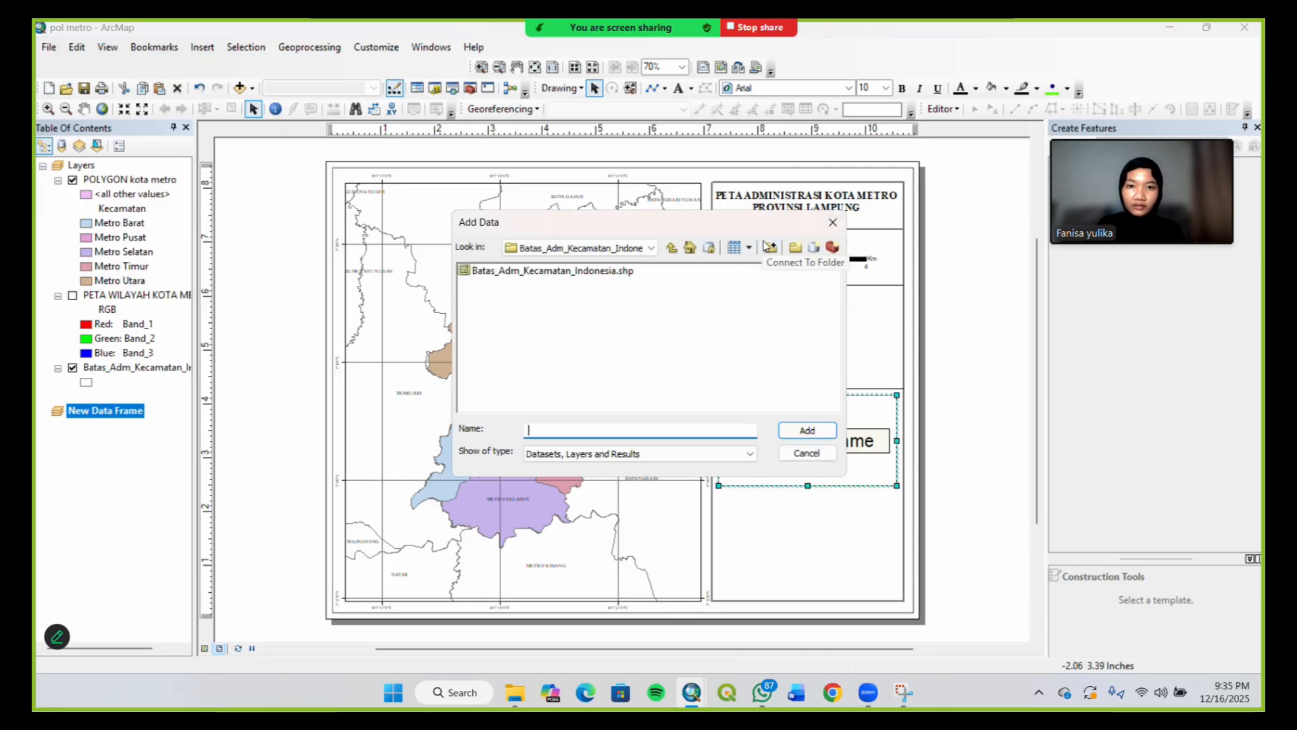
Try to connect to BATAS DESA DESEMBER 2019 DUKCAPIL LAMPUNG.rar in D:\arcgis as a data folder
{"action": "left_click", "coordinate": [772, 248]}
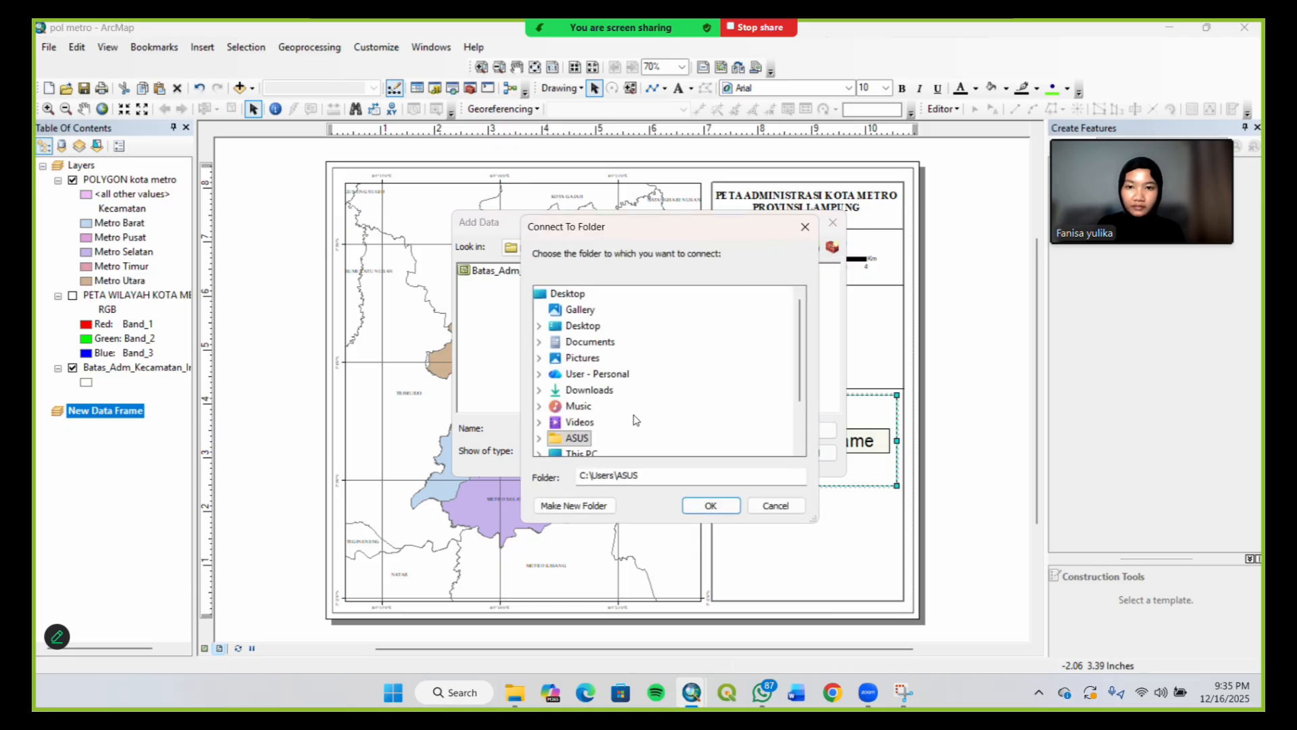
{"action": "double_click", "coordinate": [586, 454]}
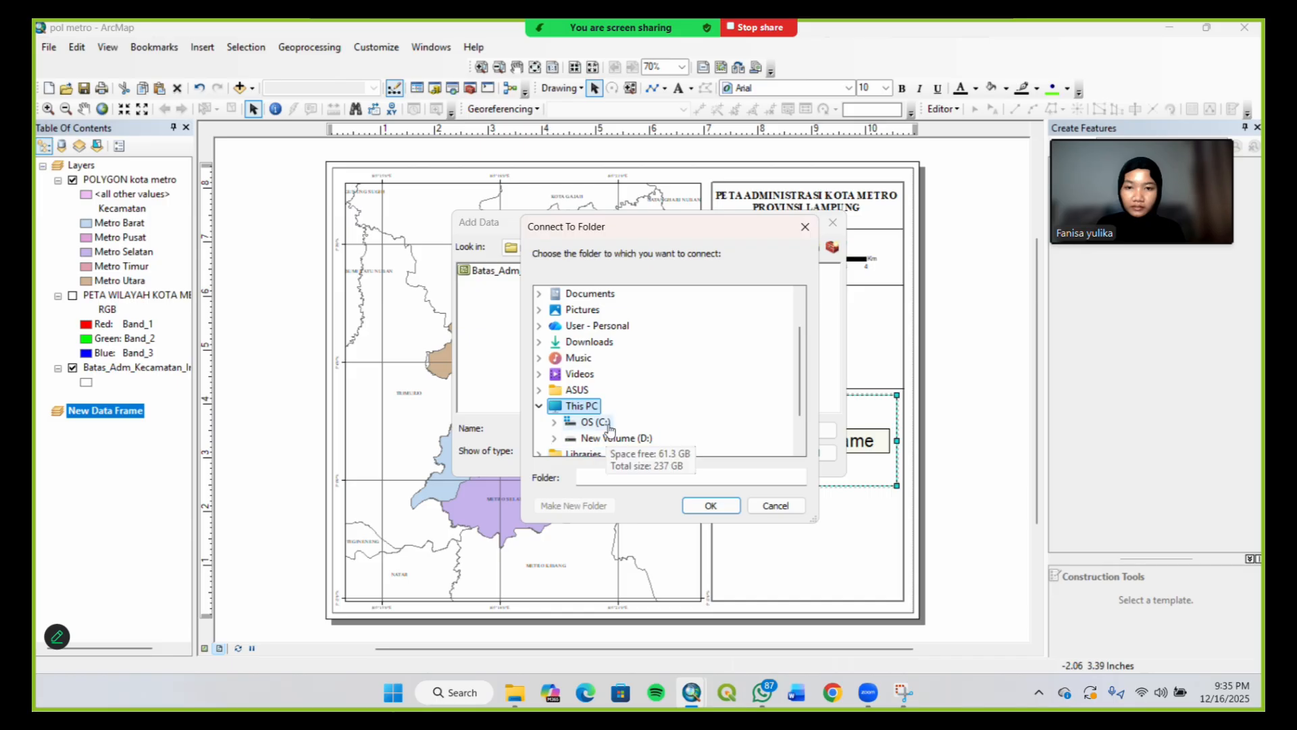
{"action": "double_click", "coordinate": [606, 439]}
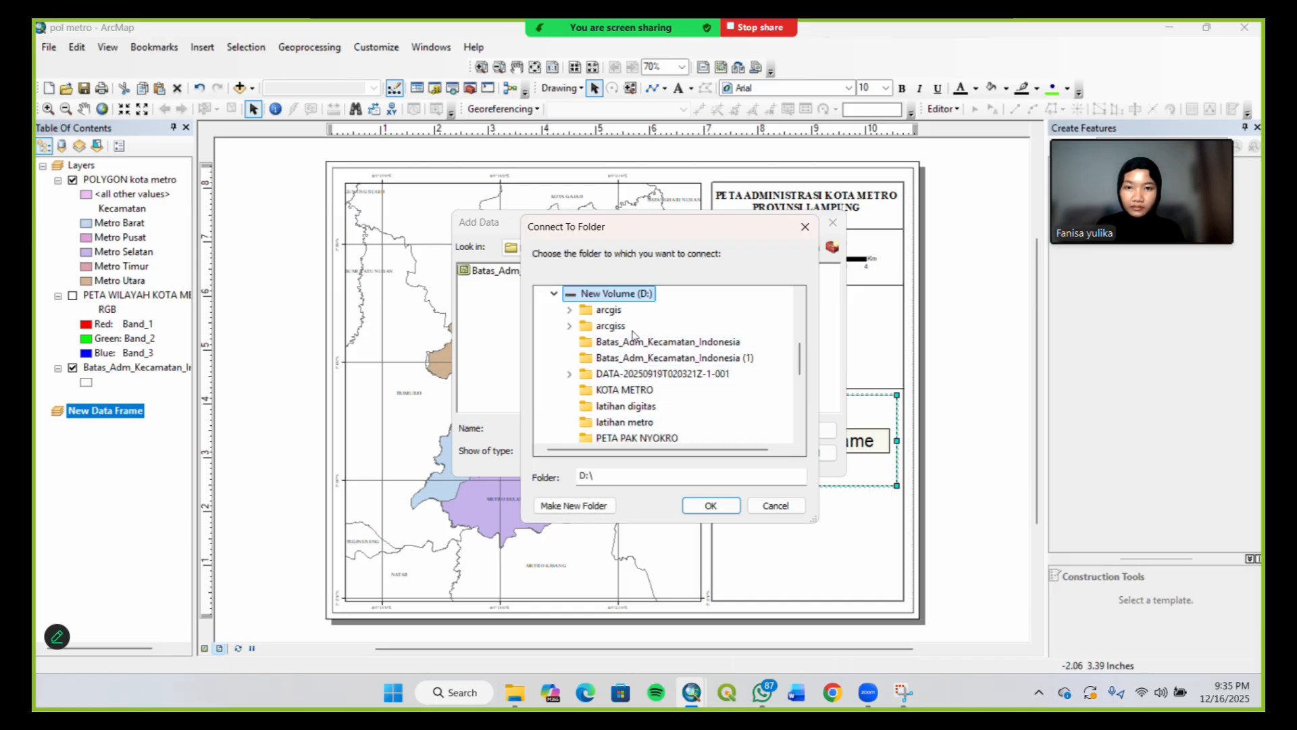
{"action": "double_click", "coordinate": [612, 314]}
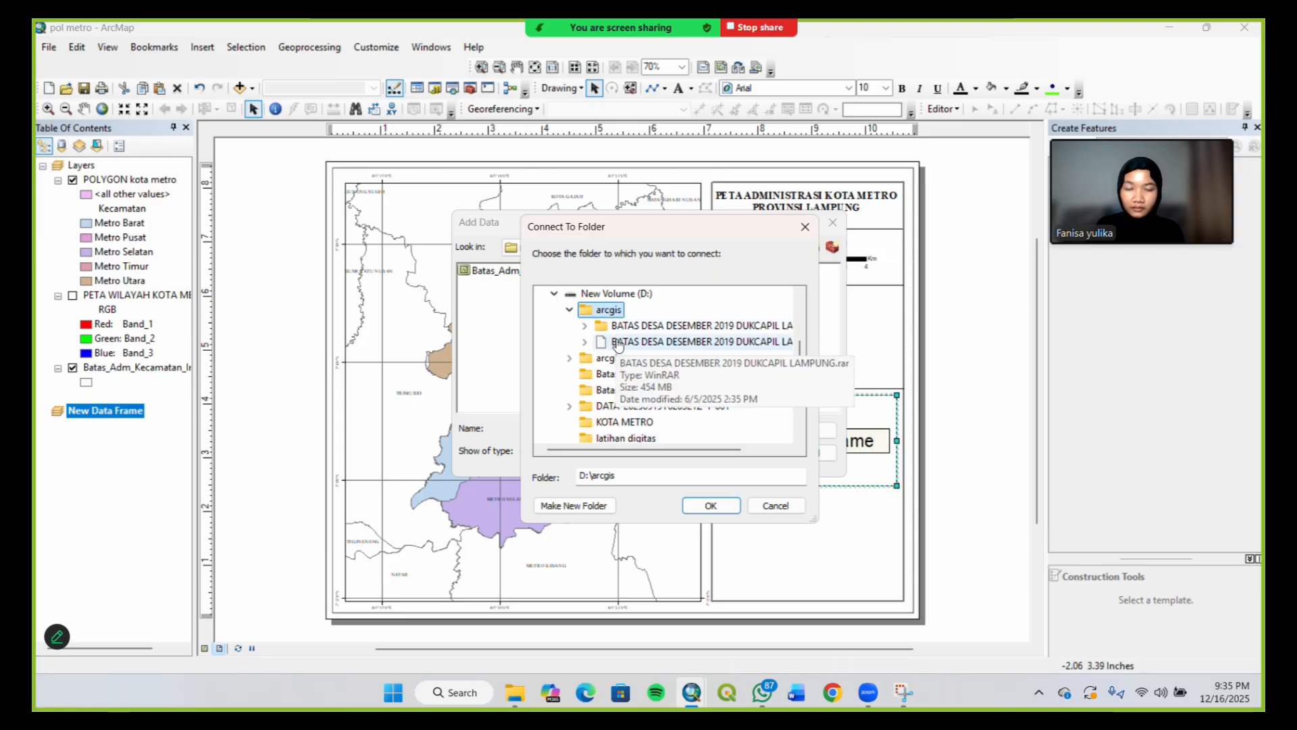
{"action": "left_click", "coordinate": [617, 344]}
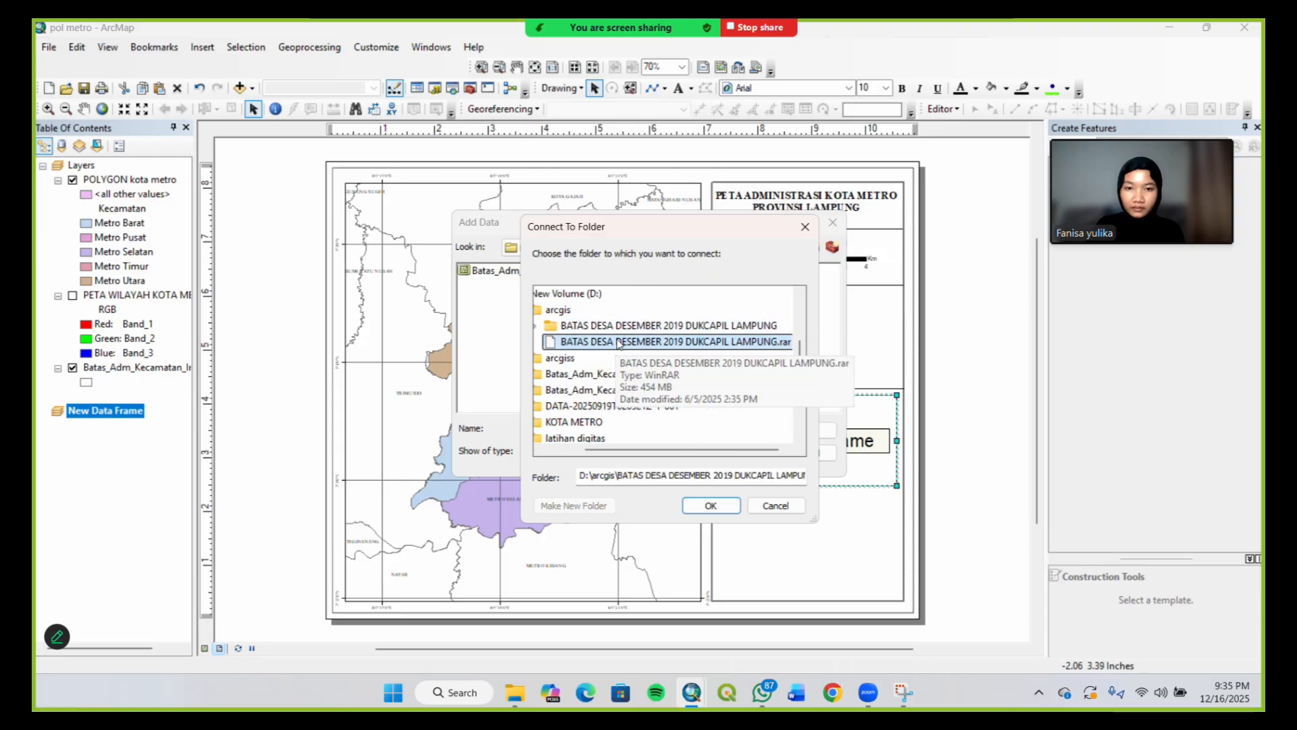
{"action": "left_click", "coordinate": [709, 510]}
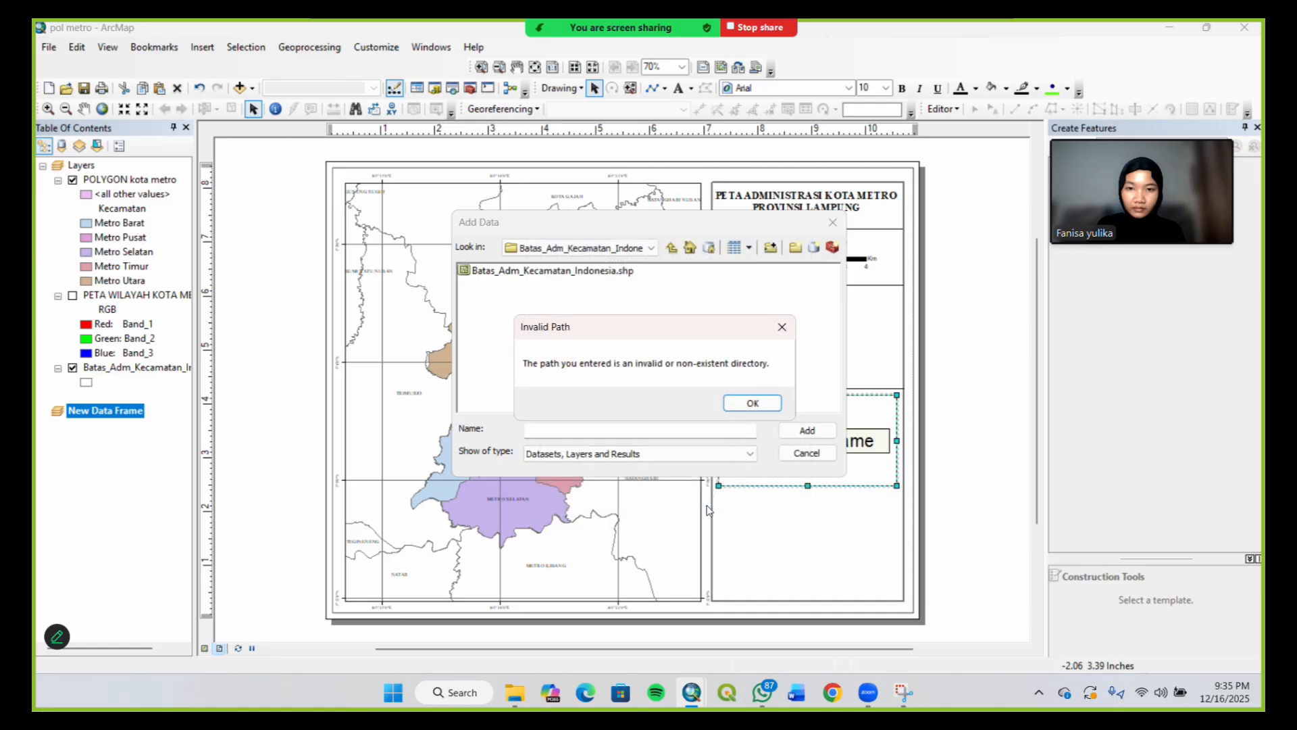
{"action": "left_click", "coordinate": [781, 326]}
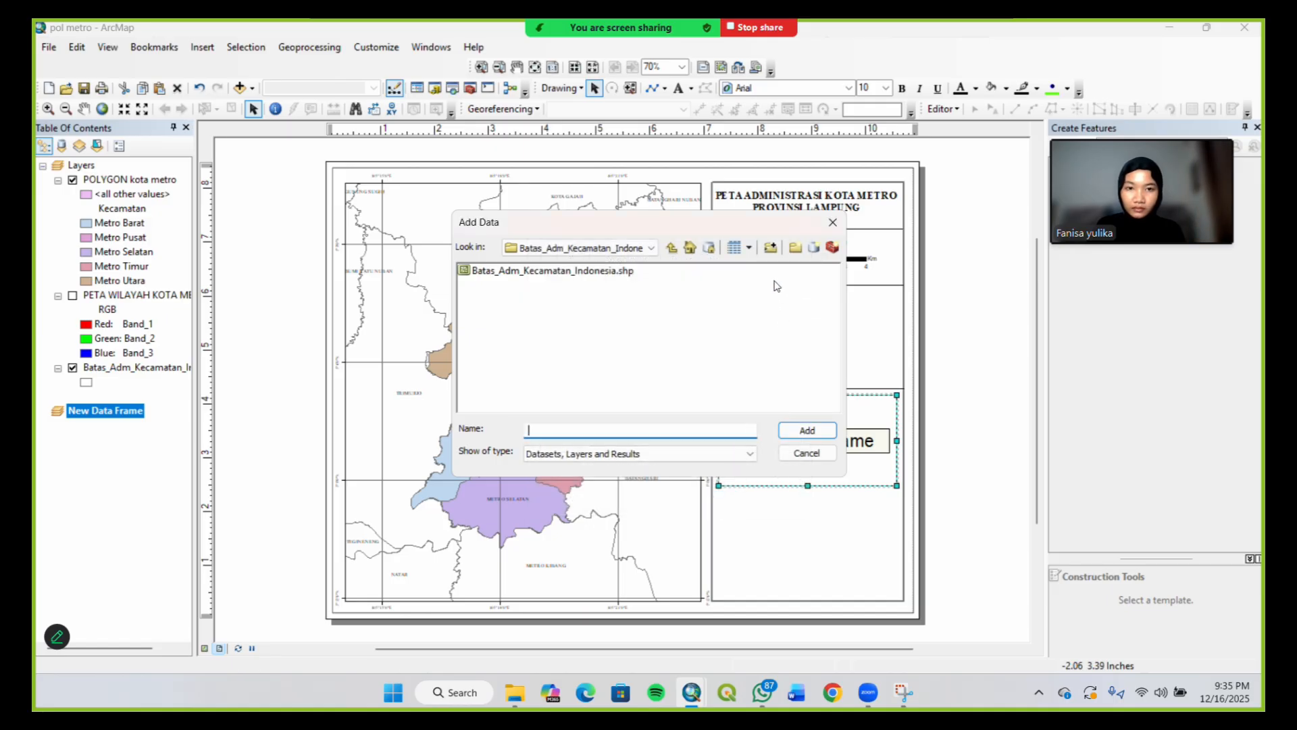
{"action": "left_click", "coordinate": [770, 249]}
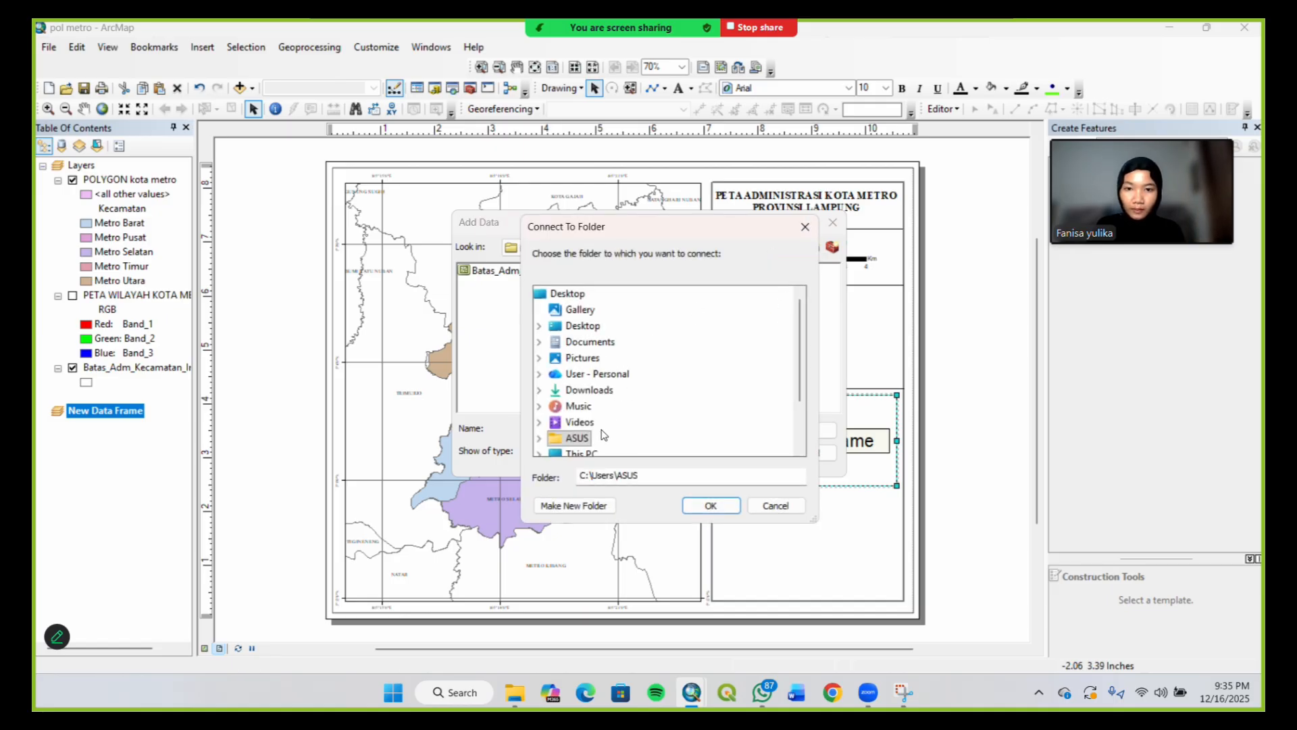
{"action": "scroll", "coordinate": [592, 439], "scroll_direction": "down", "scroll_amount": 1}
{"action": "left_click", "coordinate": [583, 407]}
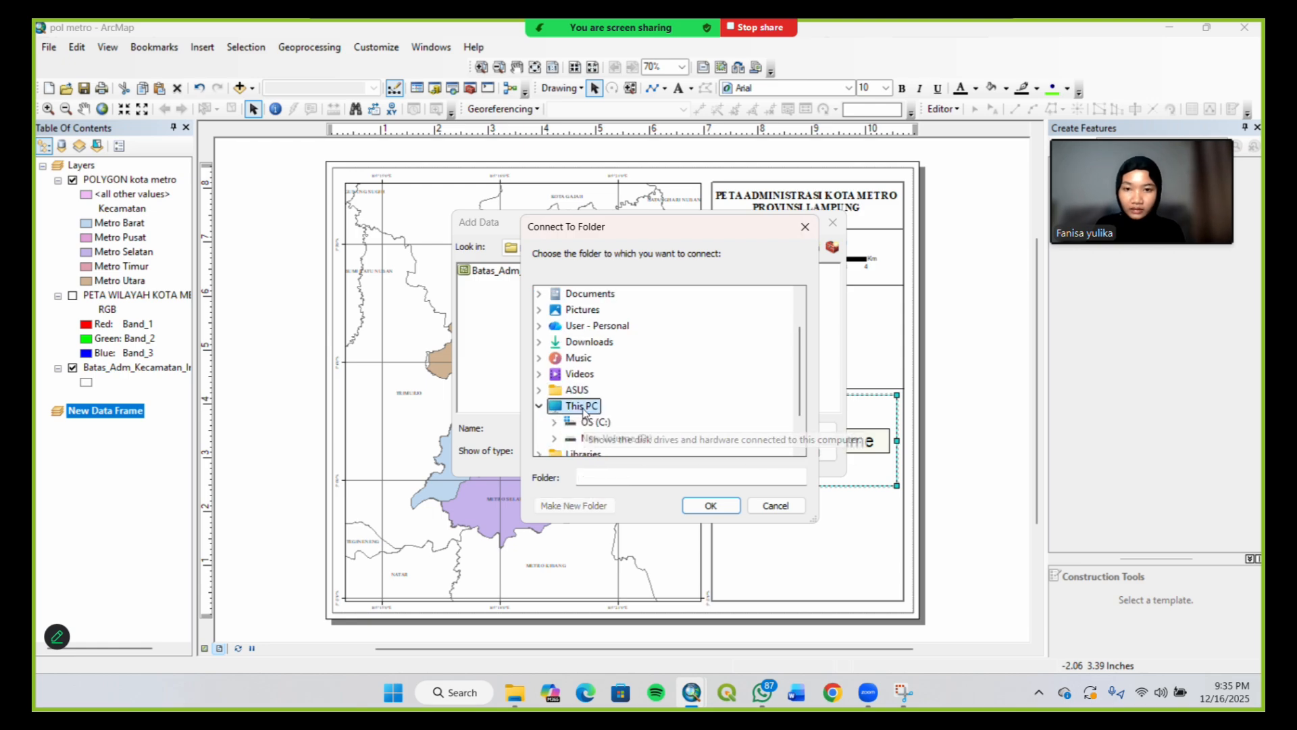
{"action": "double_click", "coordinate": [594, 438]}
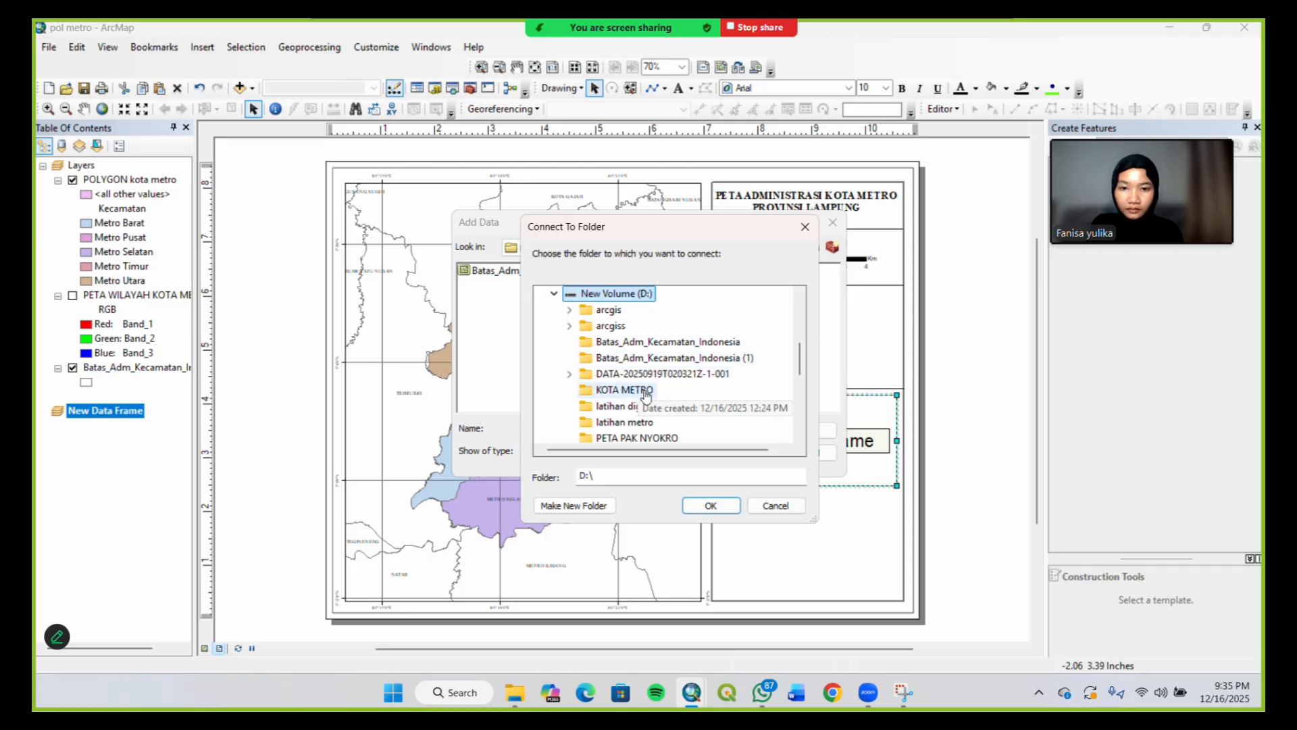
{"action": "scroll", "coordinate": [646, 395], "scroll_direction": "down", "scroll_amount": 2}
{"action": "scroll", "coordinate": [645, 395], "scroll_direction": "down", "scroll_amount": 1}
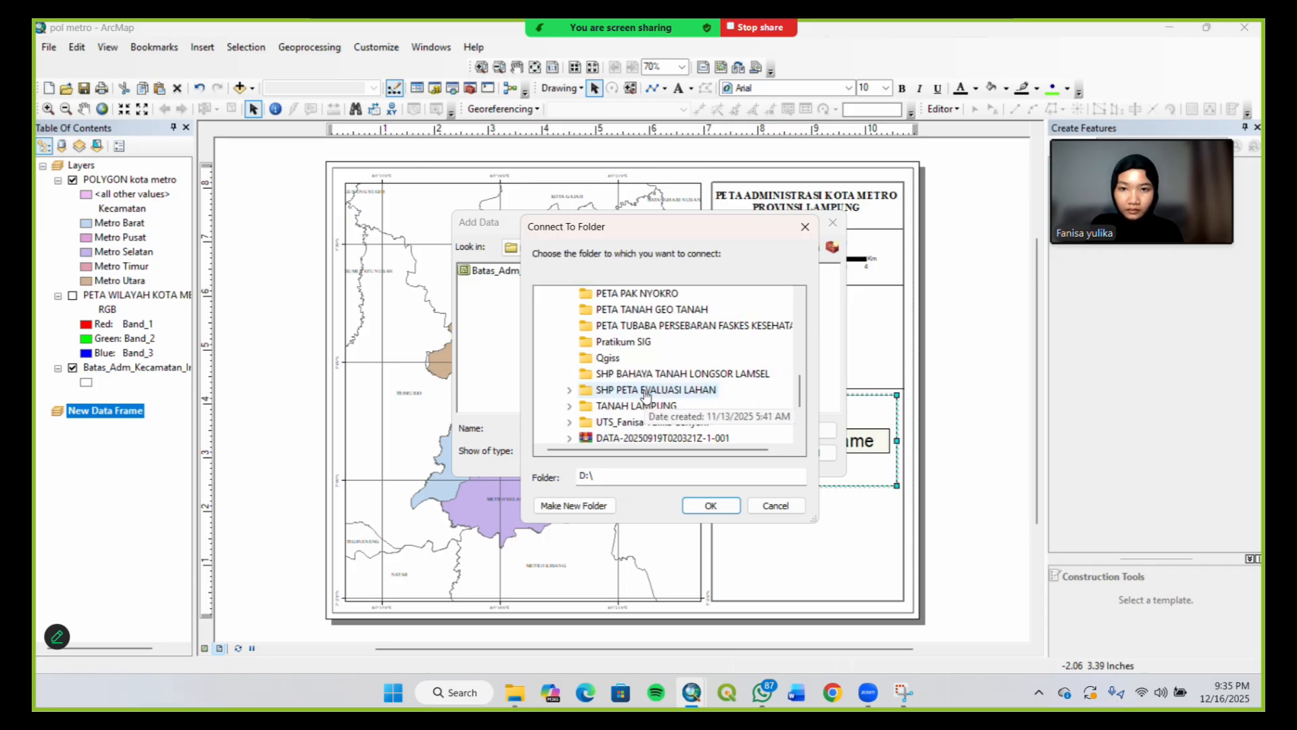
{"action": "scroll", "coordinate": [638, 358], "scroll_direction": "up", "scroll_amount": 5}
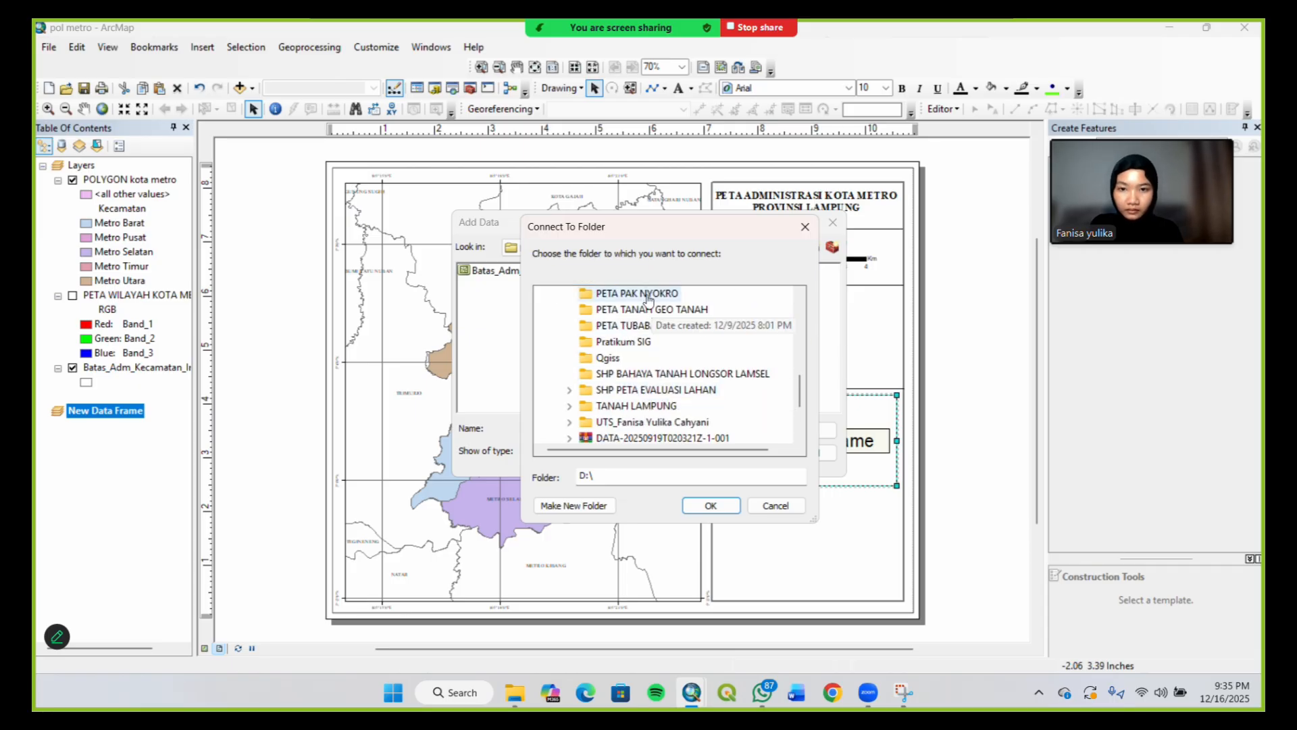
{"action": "left_click", "coordinate": [803, 228]}
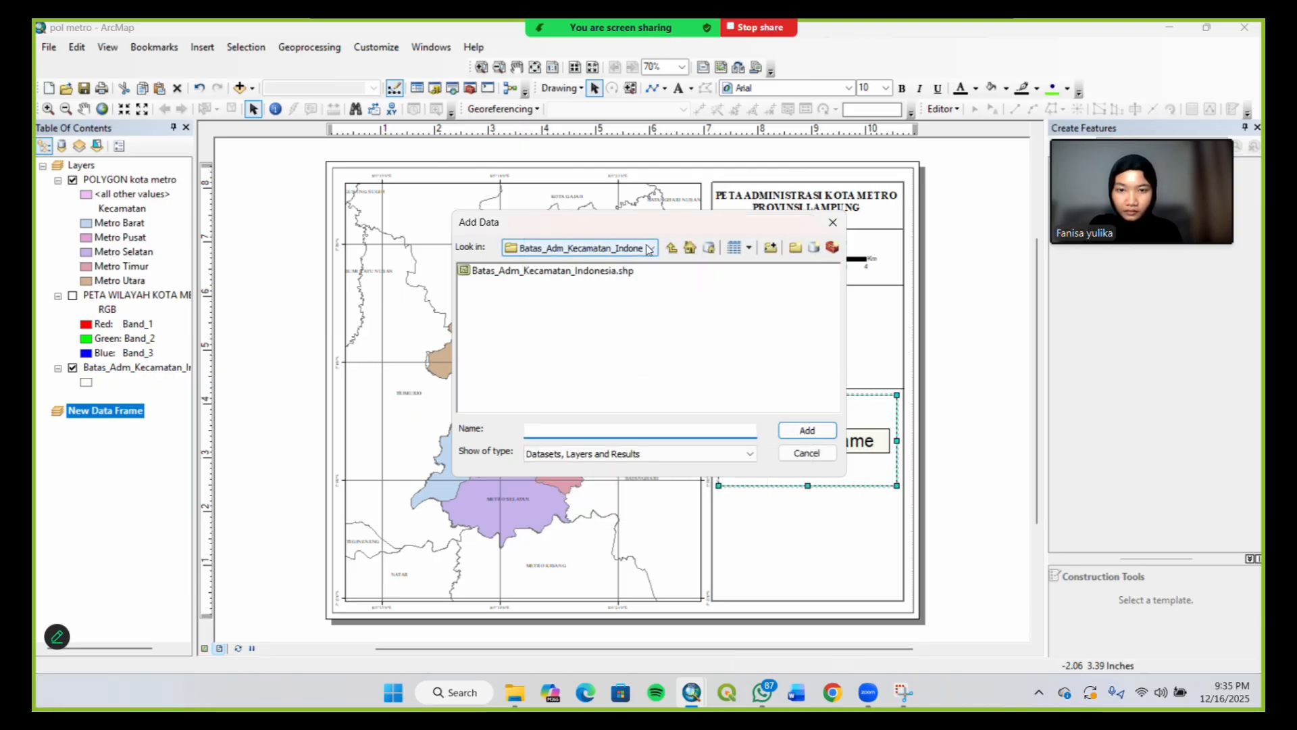
Add BATAS_DESA_DESEMBER_2019_DUKCAPIL_LAMPUNG.shp from its already connected folder under D:\arcgis to the new data frame
{"action": "left_click", "coordinate": [648, 249]}
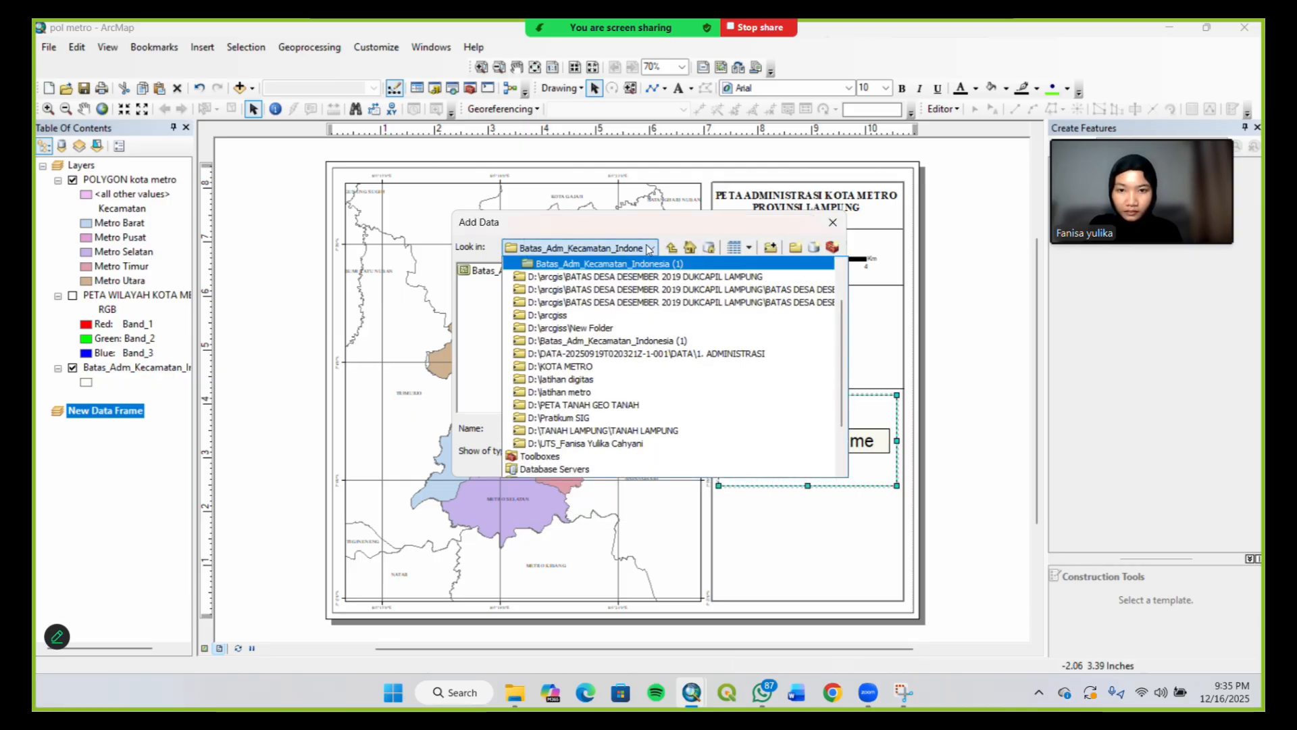
{"action": "left_click", "coordinate": [639, 291]}
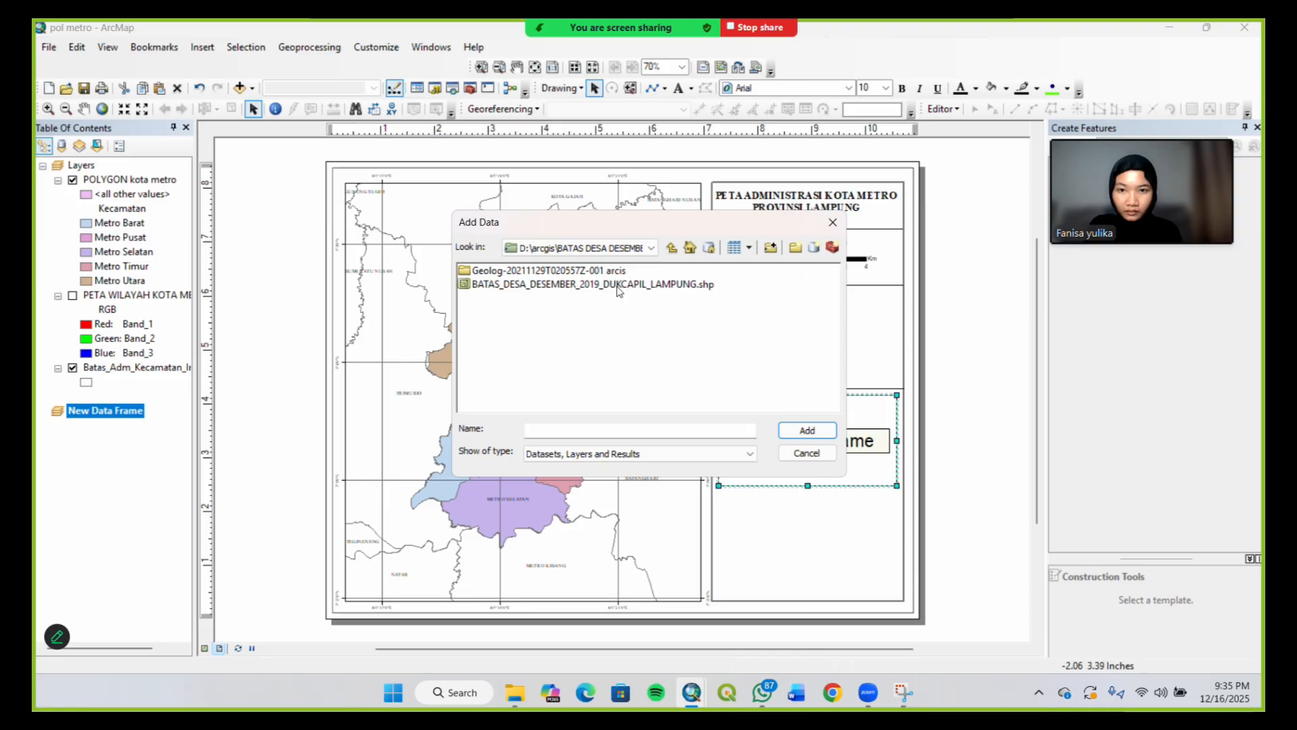
{"action": "left_click", "coordinate": [617, 286]}
{"action": "left_click", "coordinate": [801, 431]}
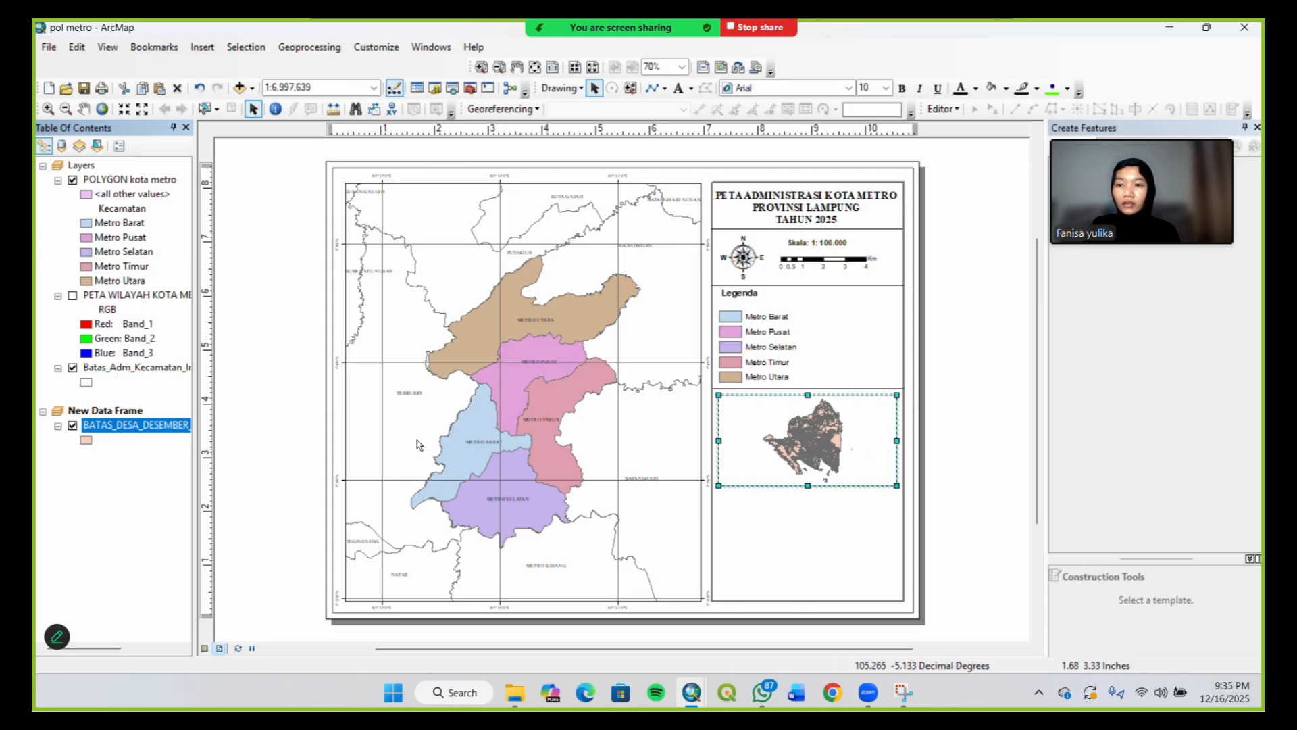
Filter the inset's village boundary layer with the definition query "KAB_KOTA" = 'KOTA METRO' and zoom the inset to that layer
{"action": "right_click", "coordinate": [173, 431]}
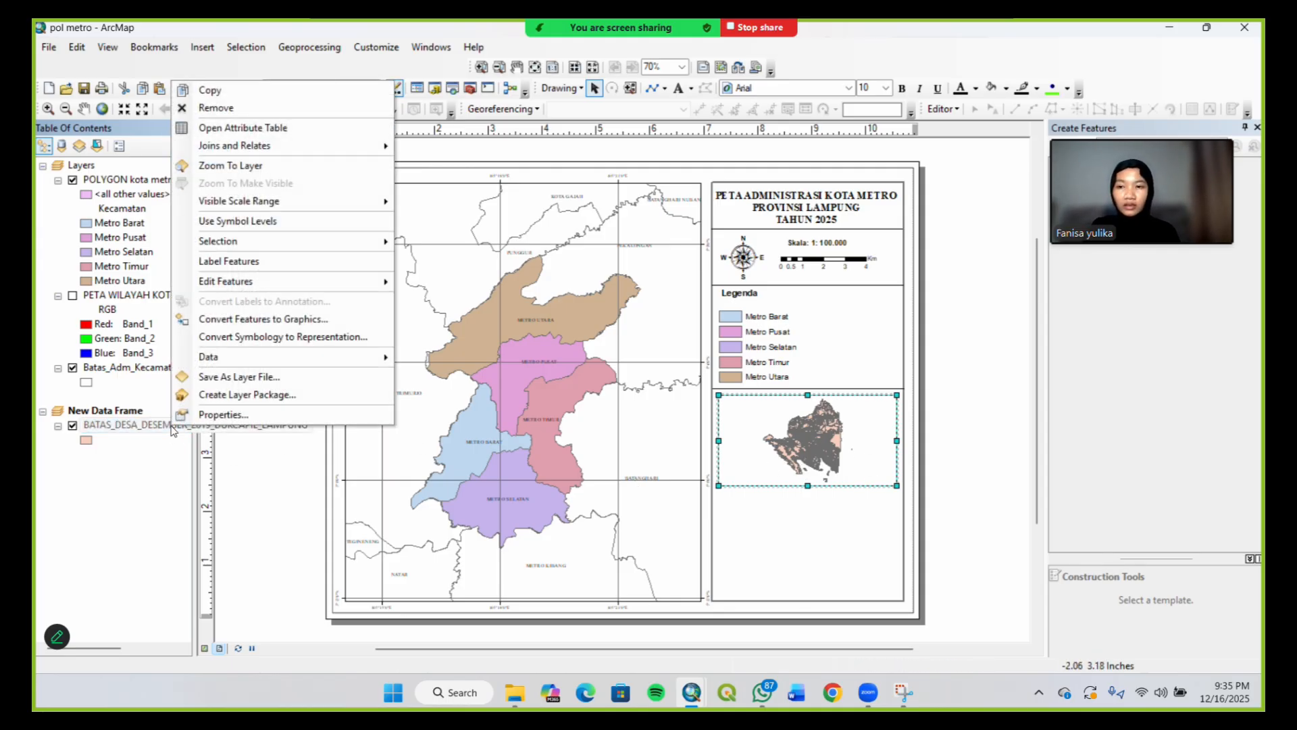
{"action": "left_click", "coordinate": [228, 415]}
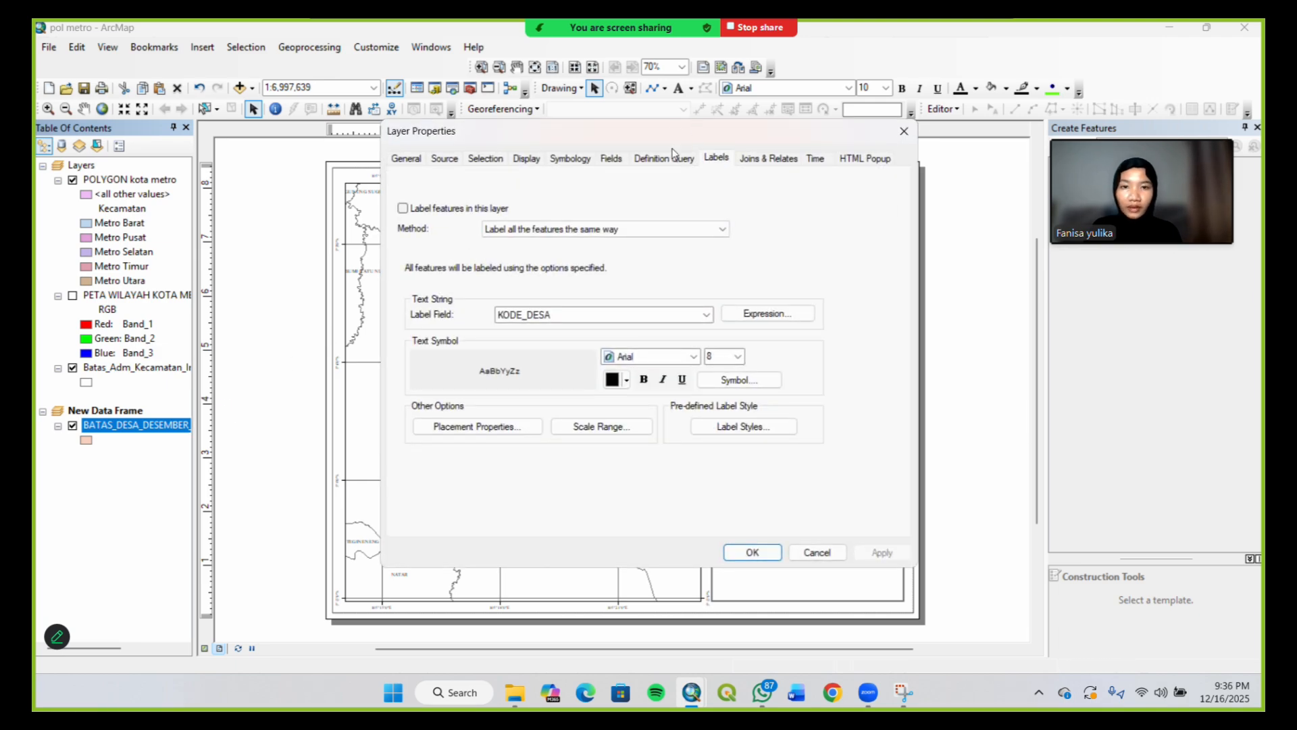
{"action": "left_click", "coordinate": [660, 160]}
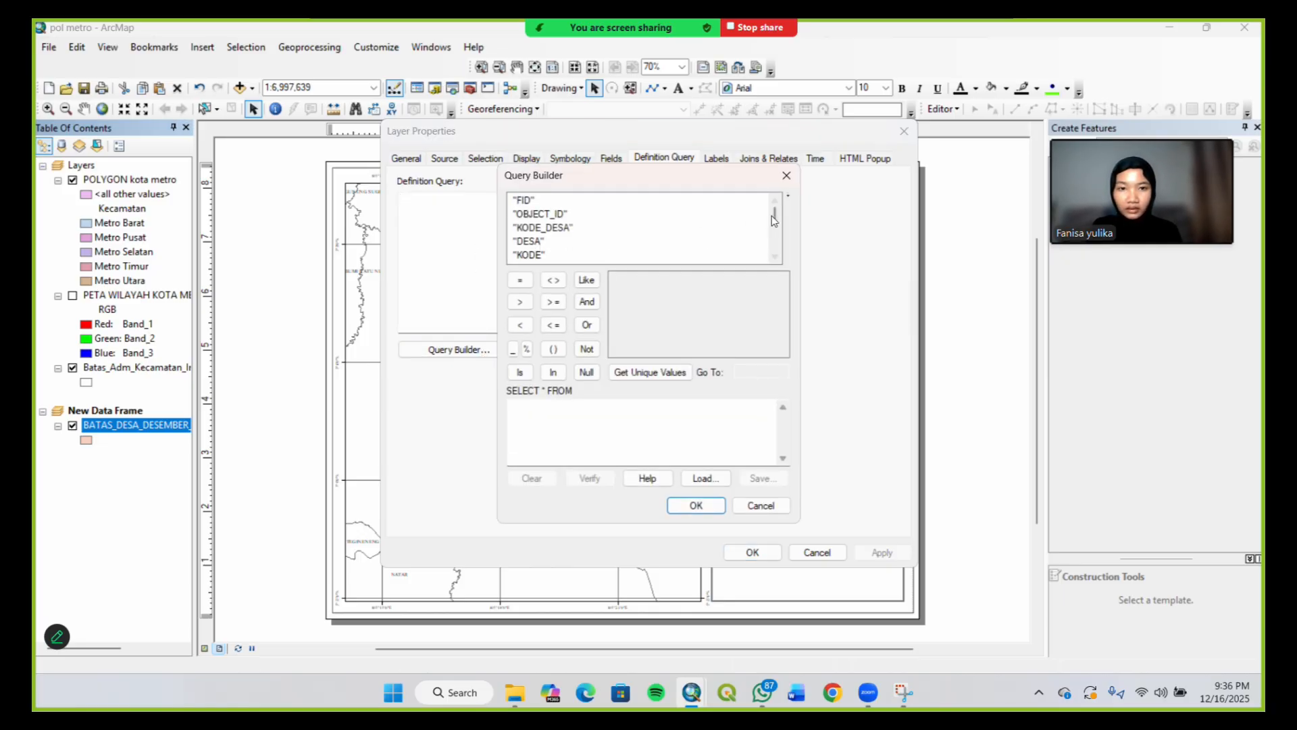
{"action": "left_click_drag", "start_coordinate": [776, 216], "coordinate": [776, 221]}
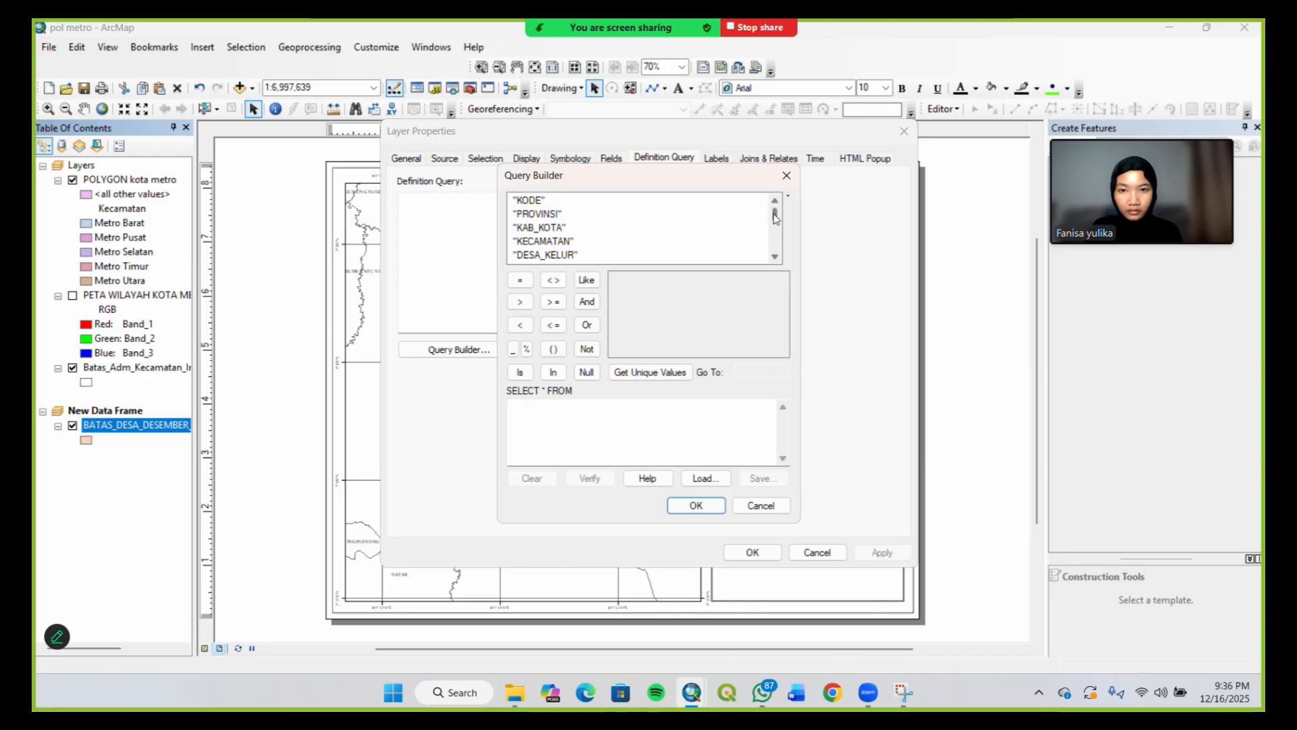
{"action": "double_click", "coordinate": [551, 231]}
{"action": "left_click", "coordinate": [520, 279]}
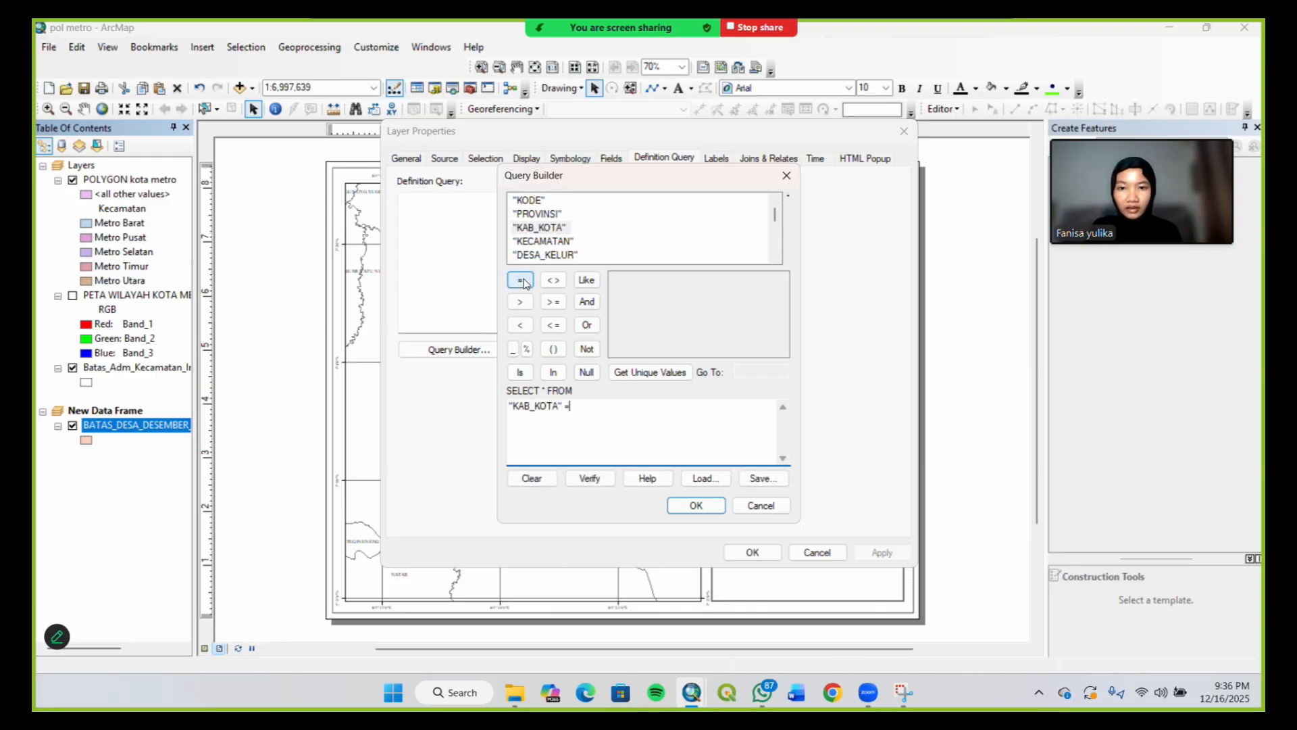
{"action": "left_click", "coordinate": [647, 373]}
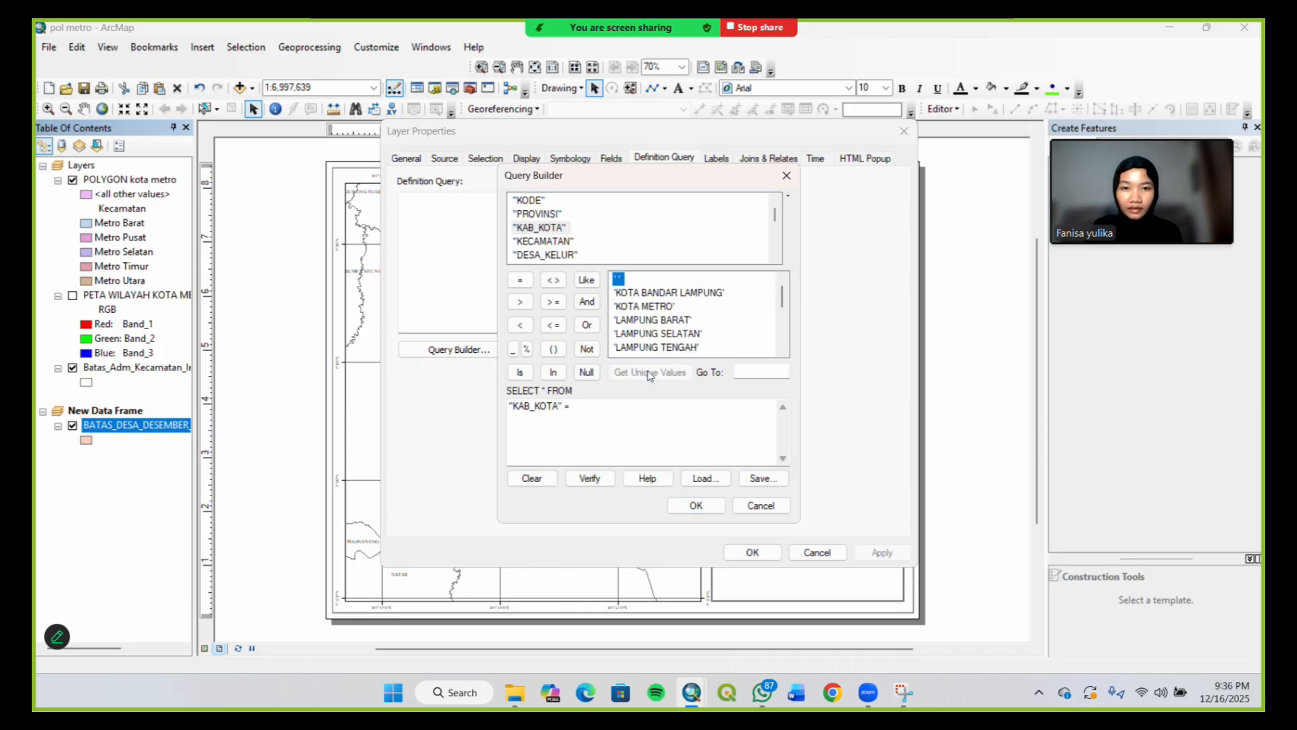
{"action": "double_click", "coordinate": [664, 307]}
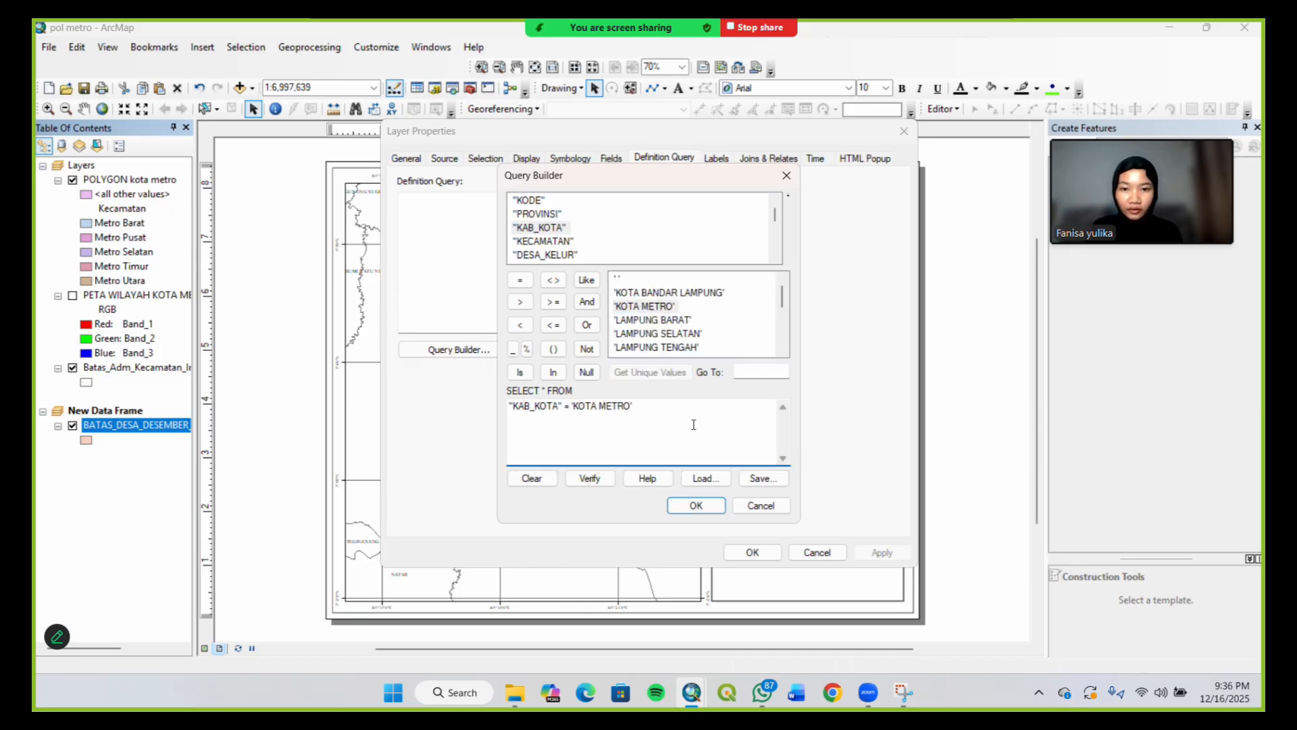
{"action": "left_click", "coordinate": [696, 506]}
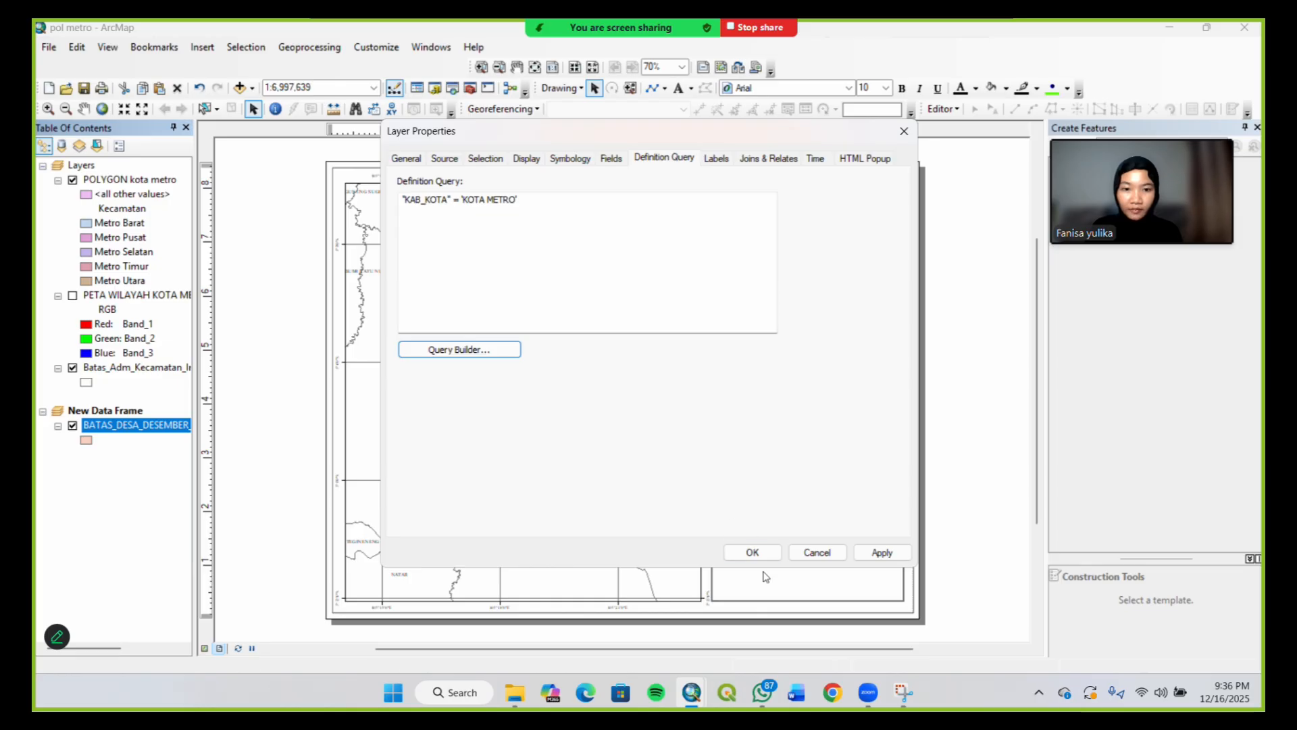
{"action": "left_click", "coordinate": [750, 552]}
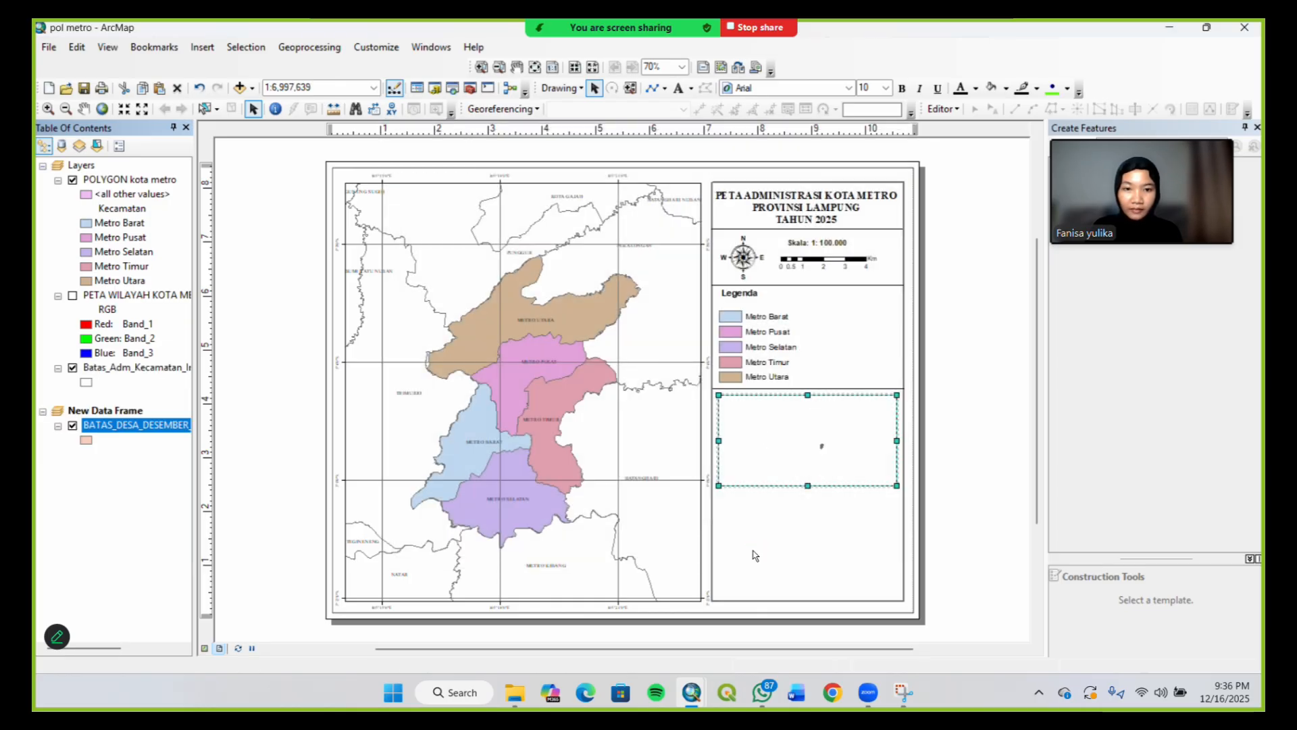
{"action": "right_click", "coordinate": [174, 427]}
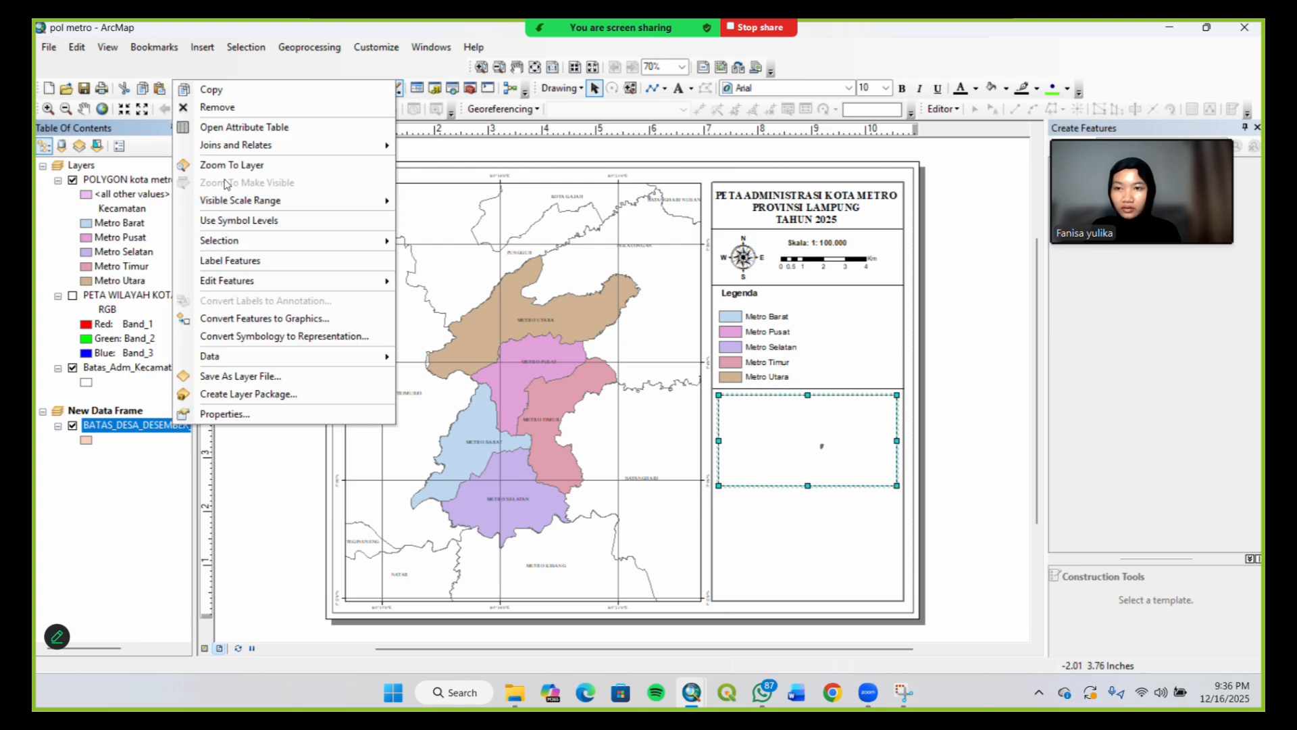
{"action": "left_click", "coordinate": [229, 169]}
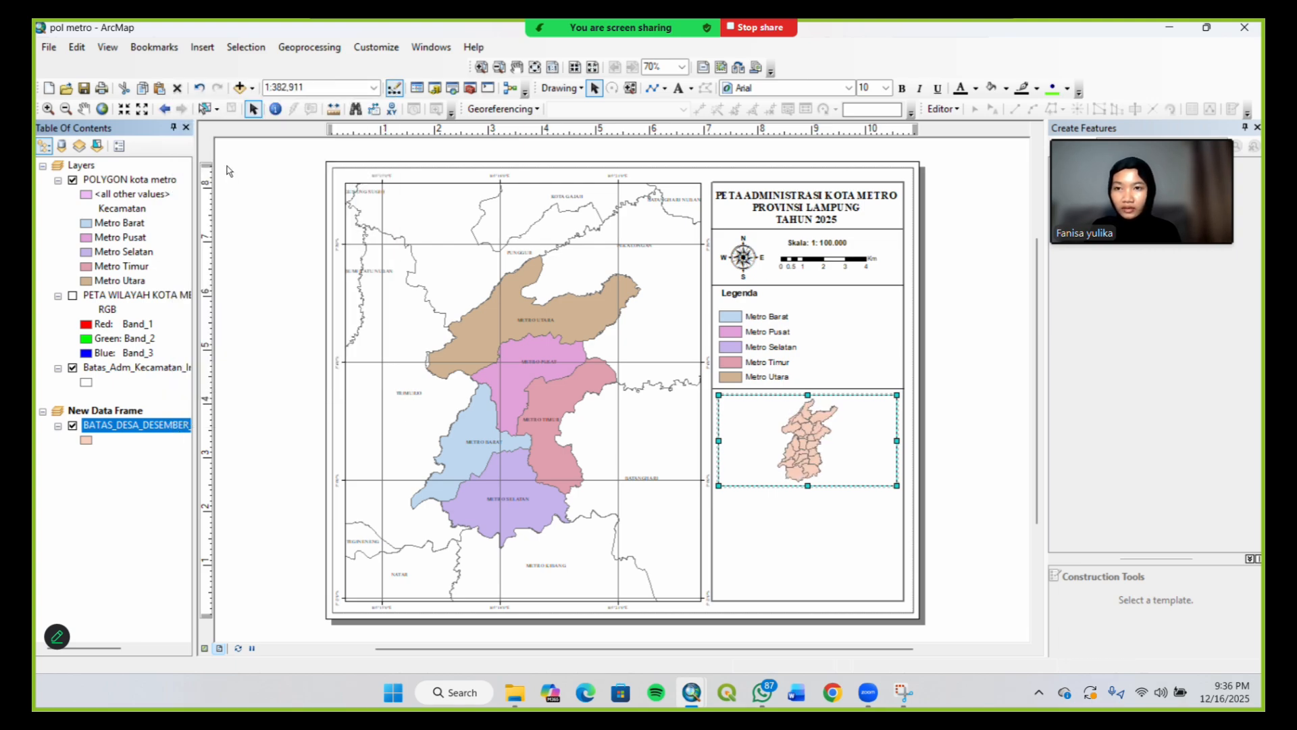
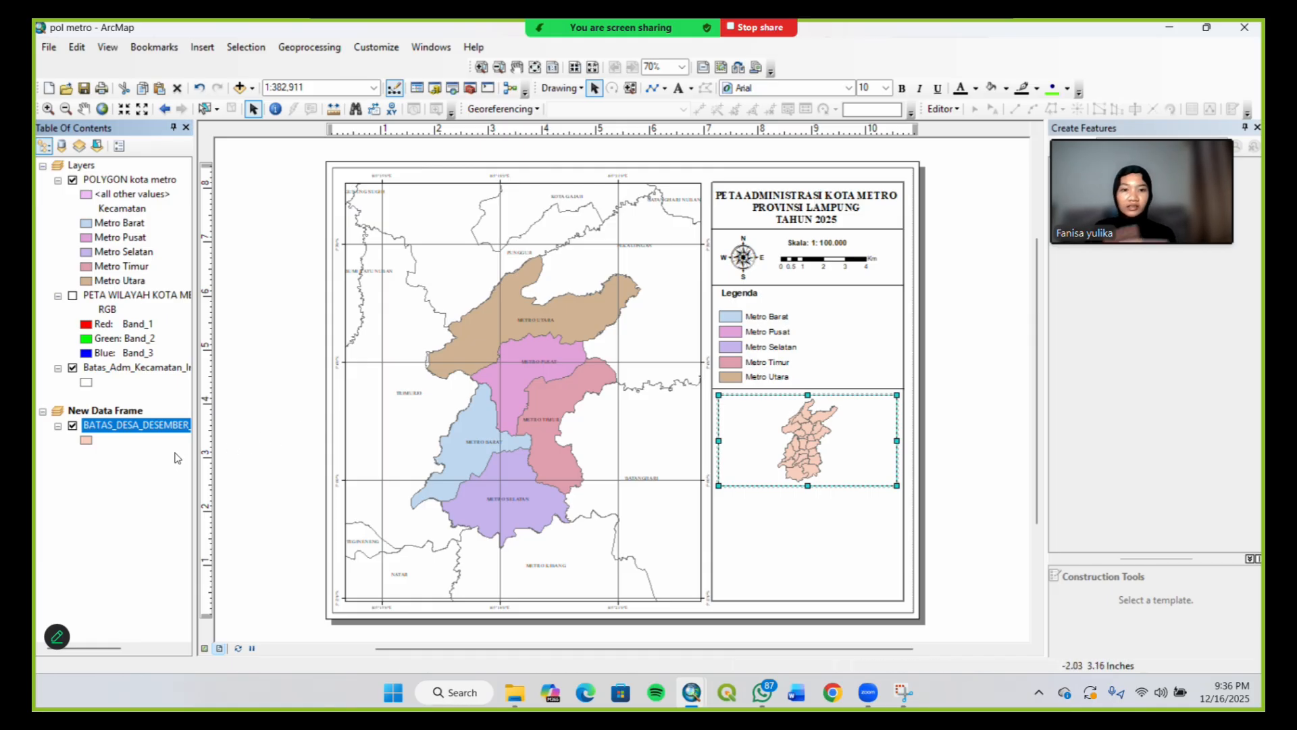
Add a second copy of BATAS_DESA_DESEMBER_2019_DUKCAPIL_LAMPUNG.shp to the new data frame
{"action": "left_click", "coordinate": [122, 428]}
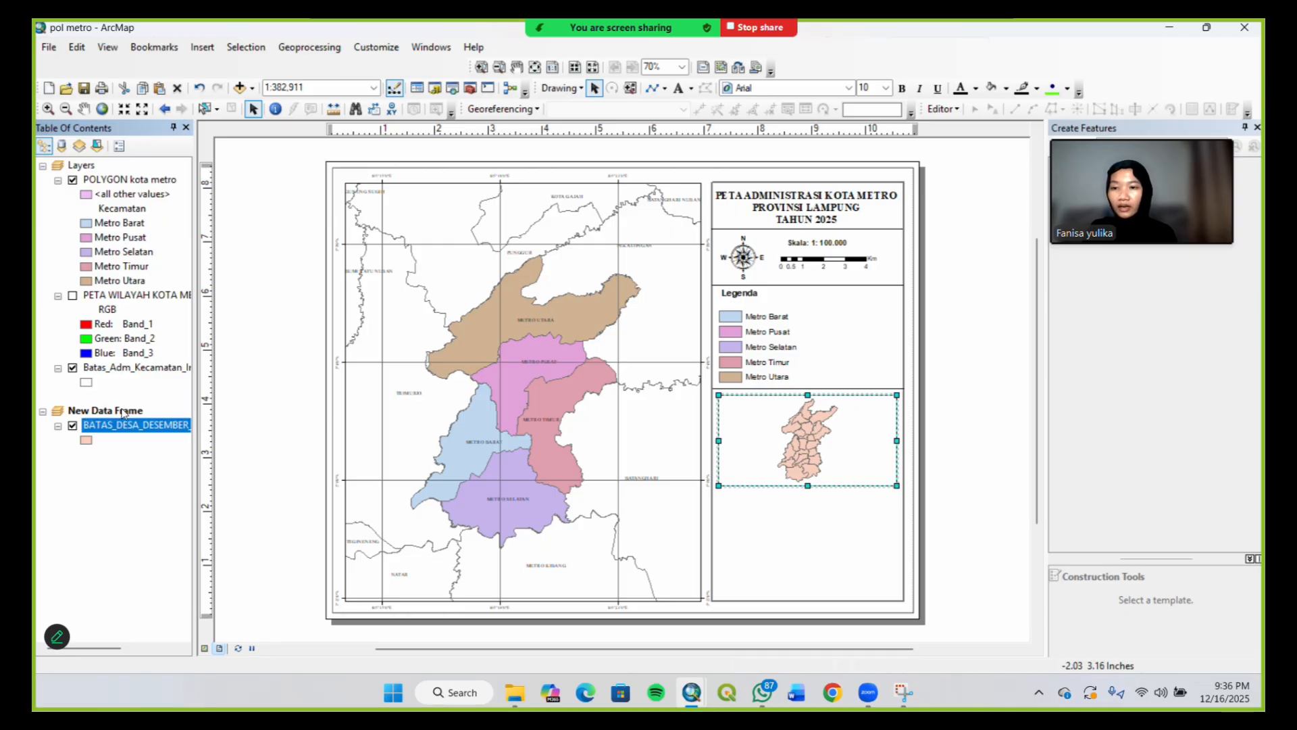
{"action": "right_click", "coordinate": [122, 413]}
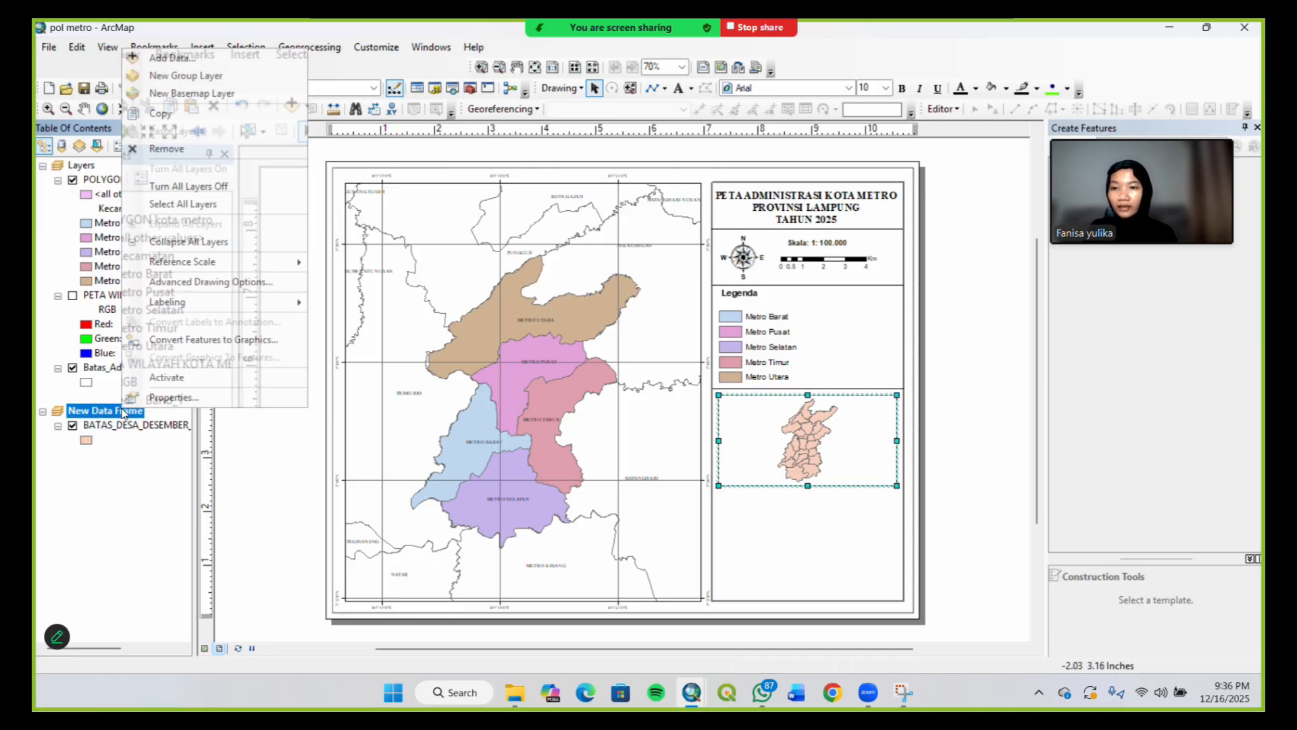
{"action": "left_click", "coordinate": [194, 56]}
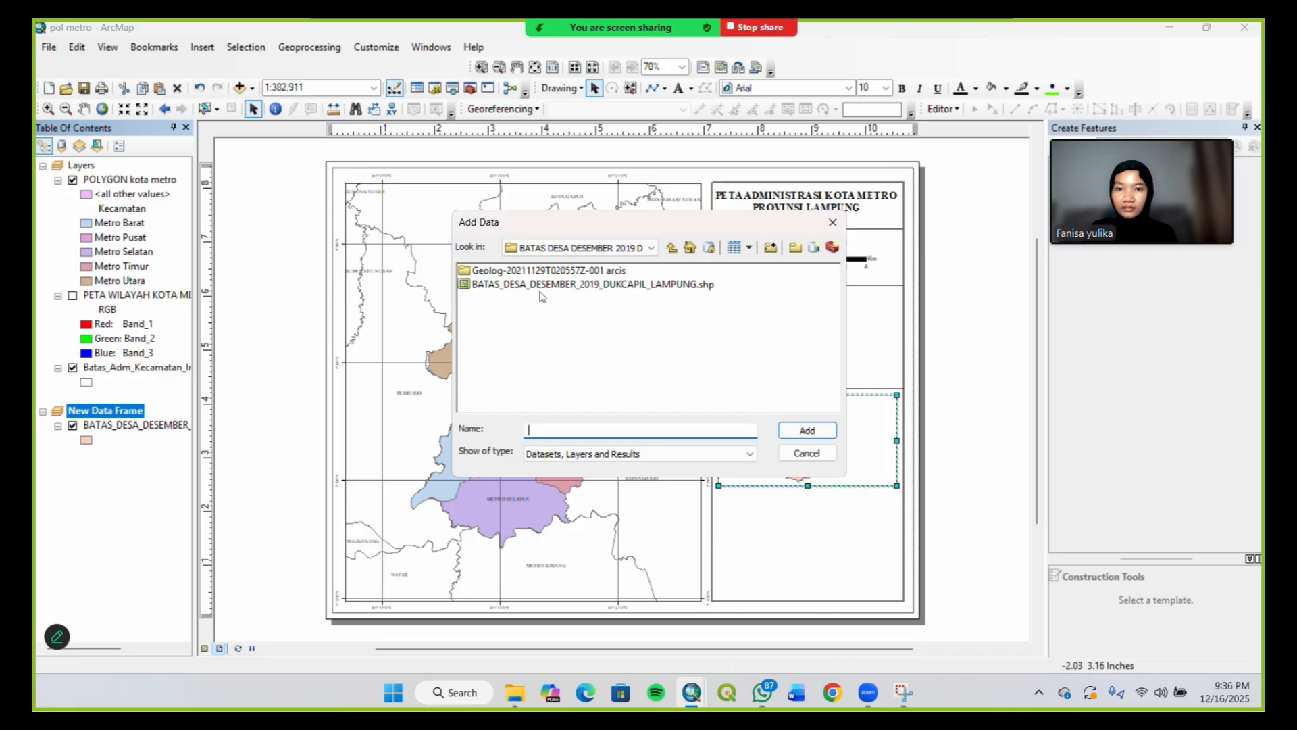
{"action": "left_click", "coordinate": [540, 285]}
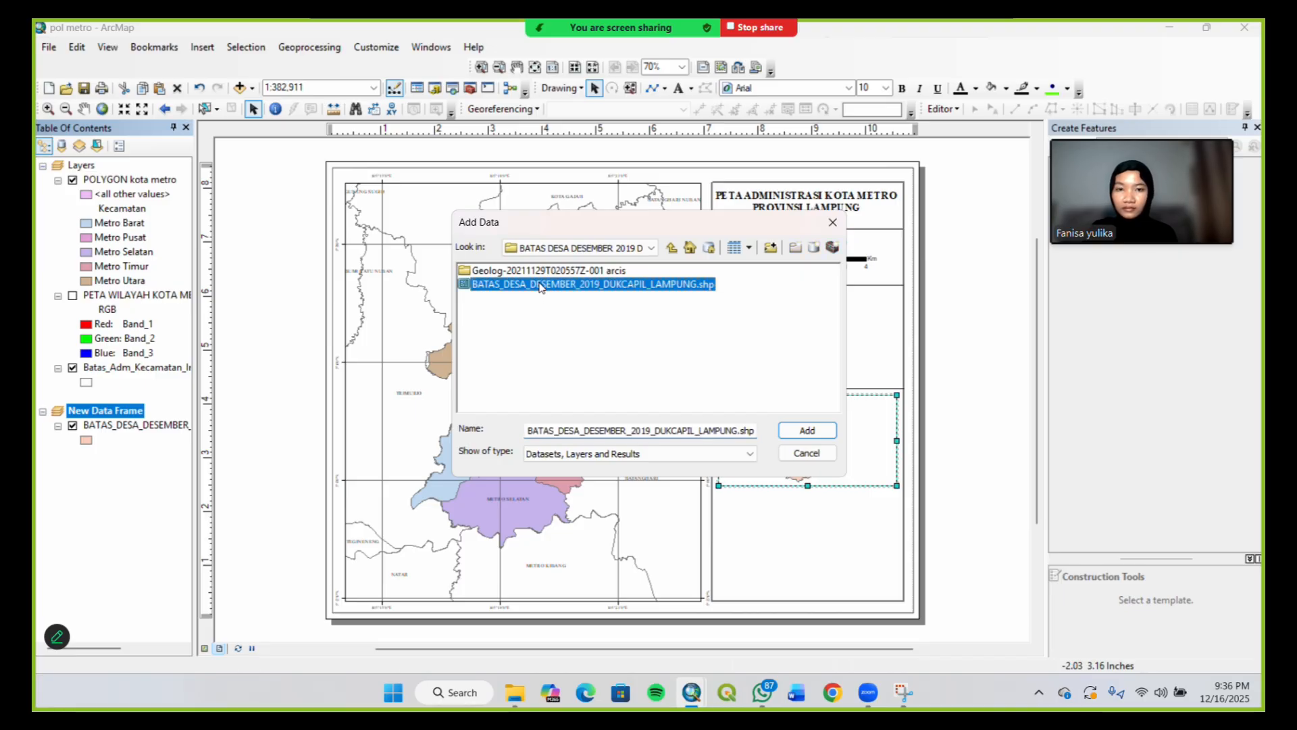
{"action": "left_click", "coordinate": [800, 429]}
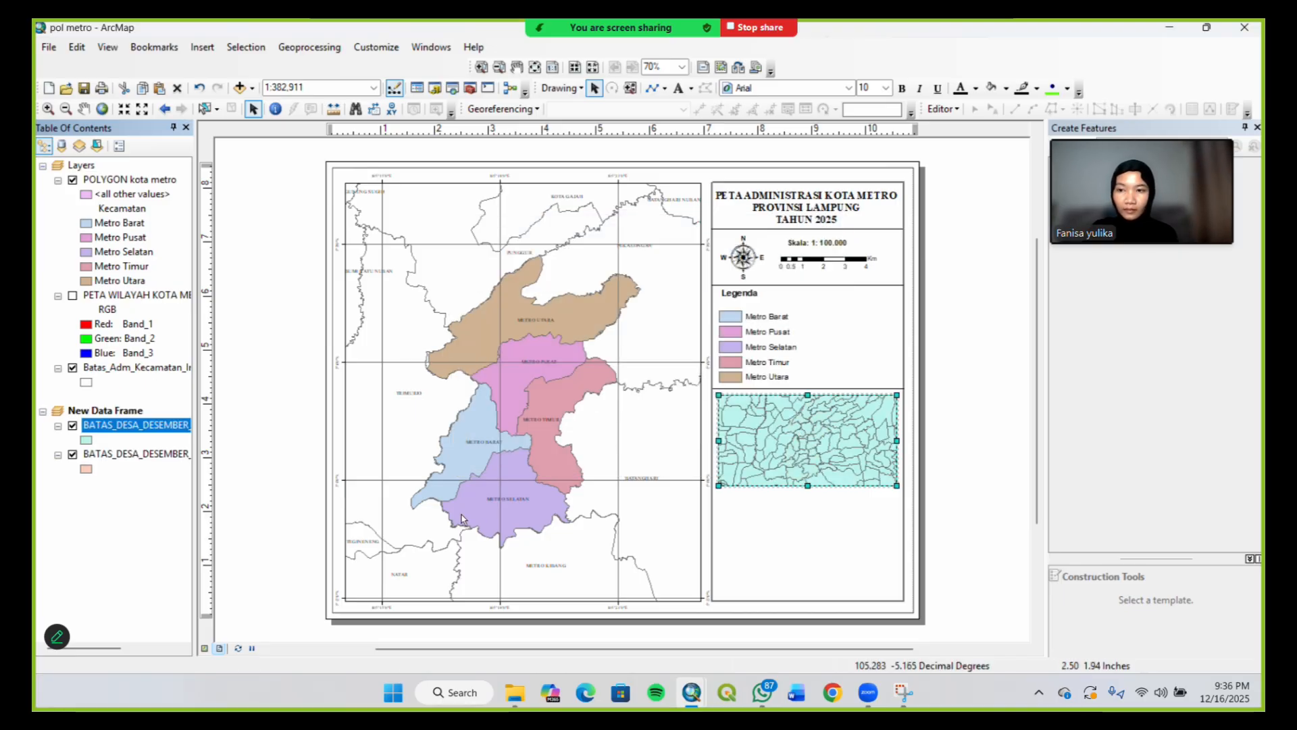
Move the village boundary layer filtered to Kota Metro above its unfiltered copy in the inset's data frame
{"action": "left_click_drag", "start_coordinate": [152, 460], "coordinate": [152, 424]}
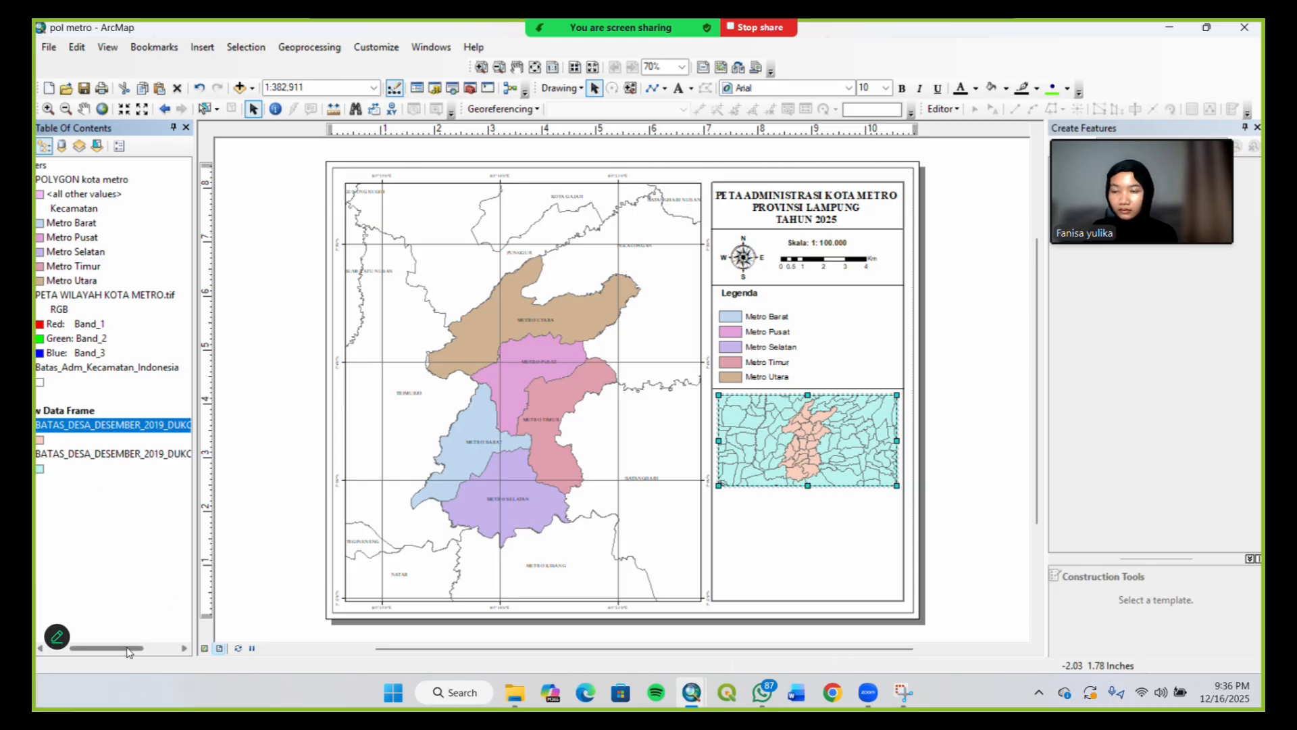
{"action": "left_click_drag", "start_coordinate": [129, 651], "coordinate": [95, 648]}
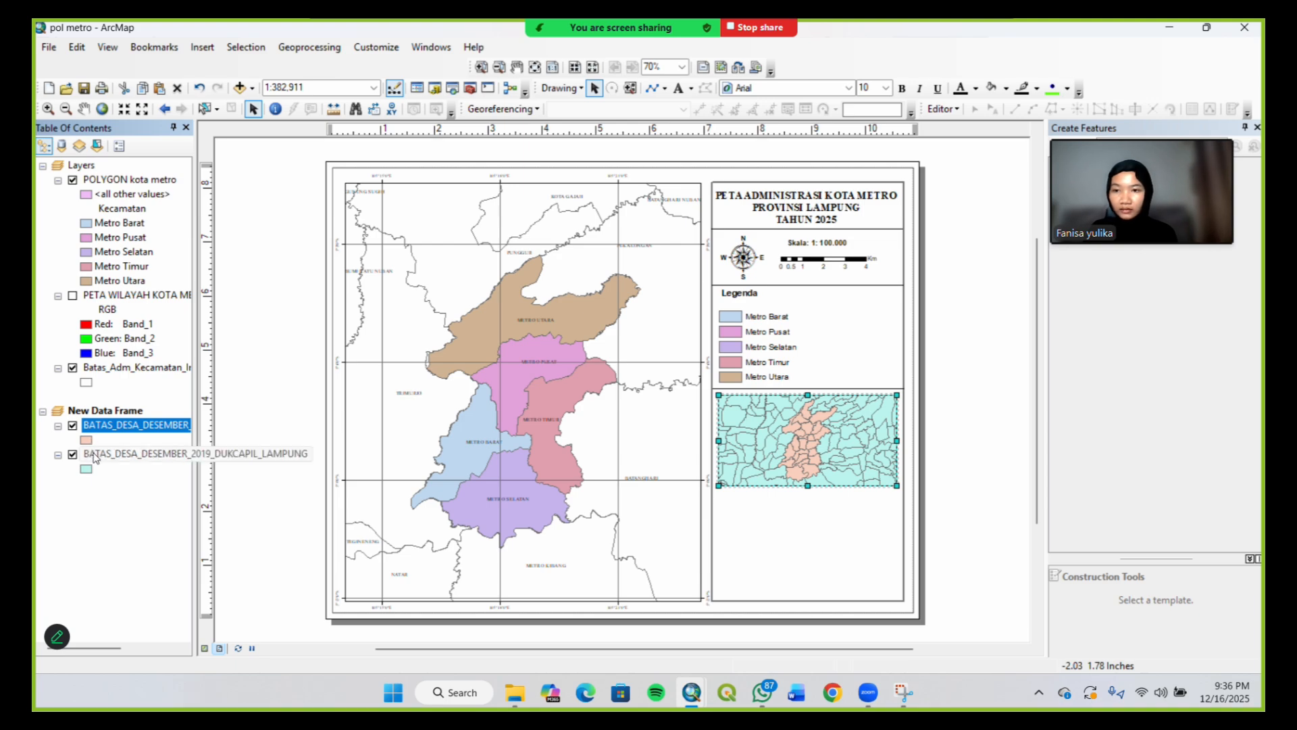
{"action": "left_click", "coordinate": [122, 430]}
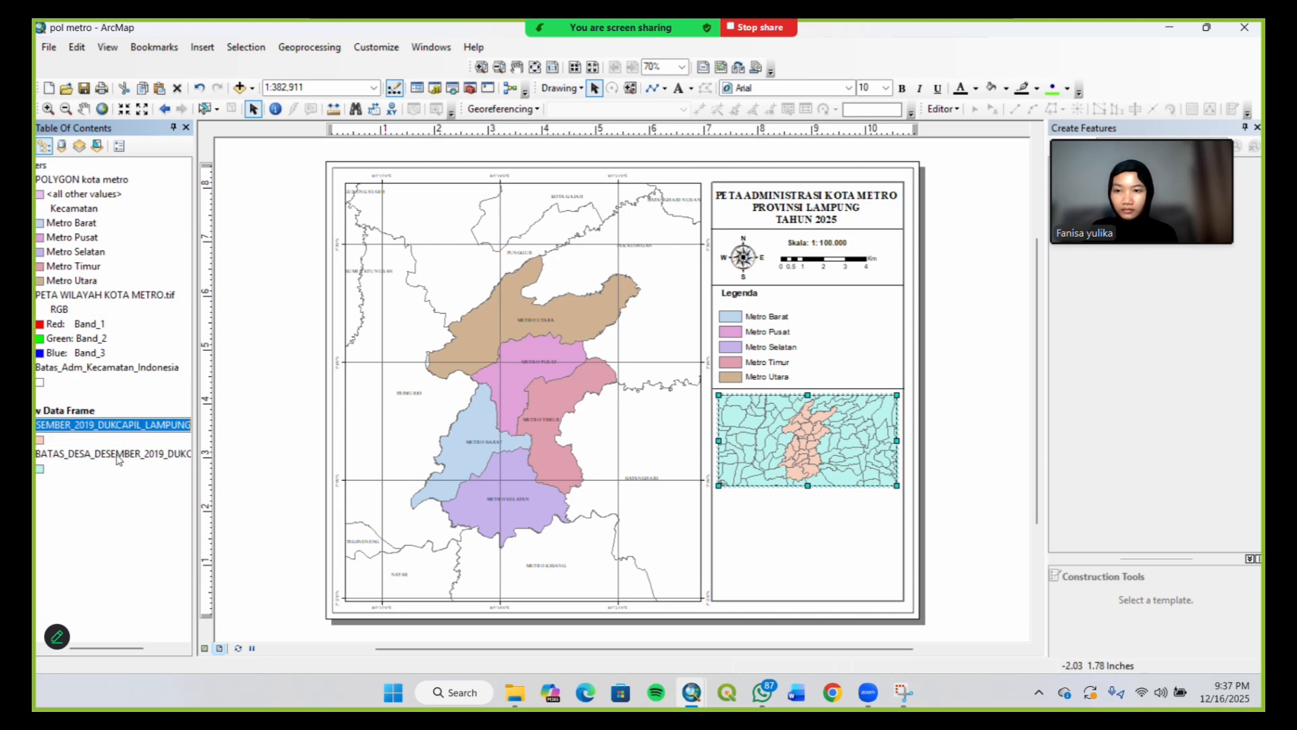
{"action": "left_click_drag", "start_coordinate": [112, 649], "coordinate": [68, 649]}
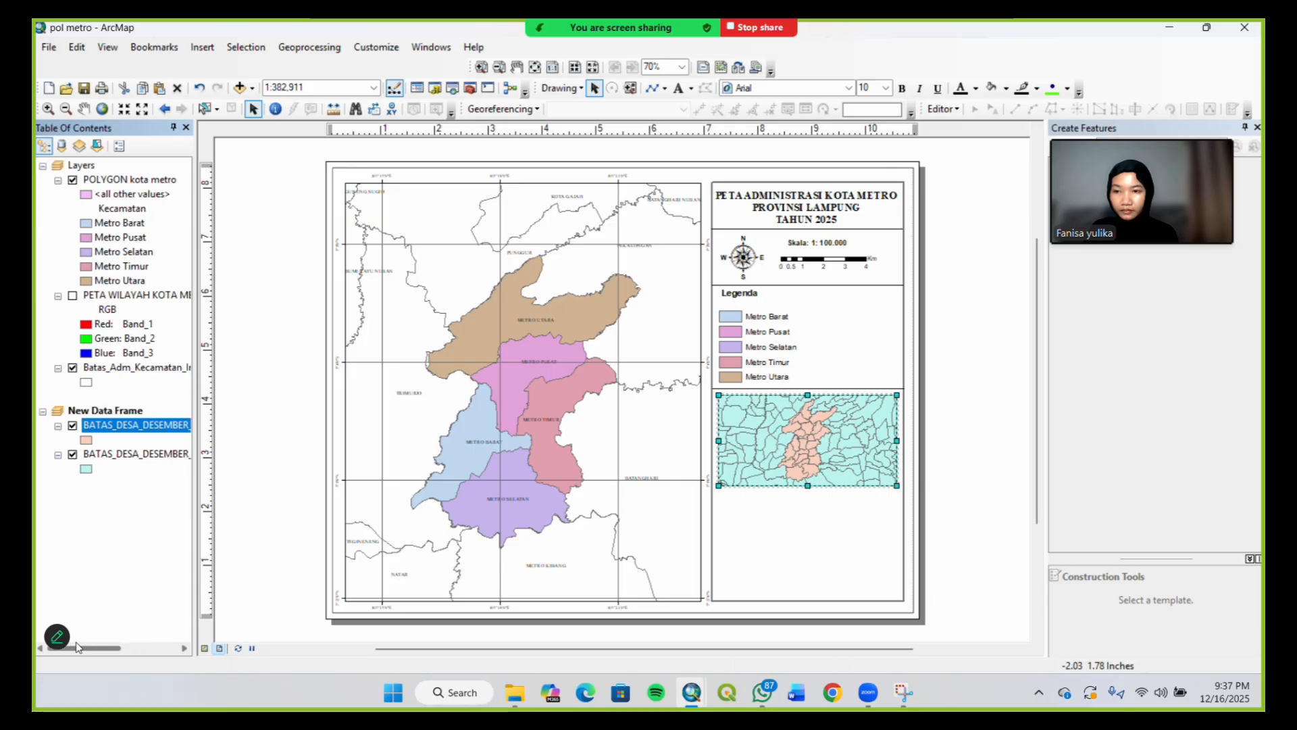
Set the fill of the inset's unfiltered village boundary layer to No Color
{"action": "left_click", "coordinate": [87, 470]}
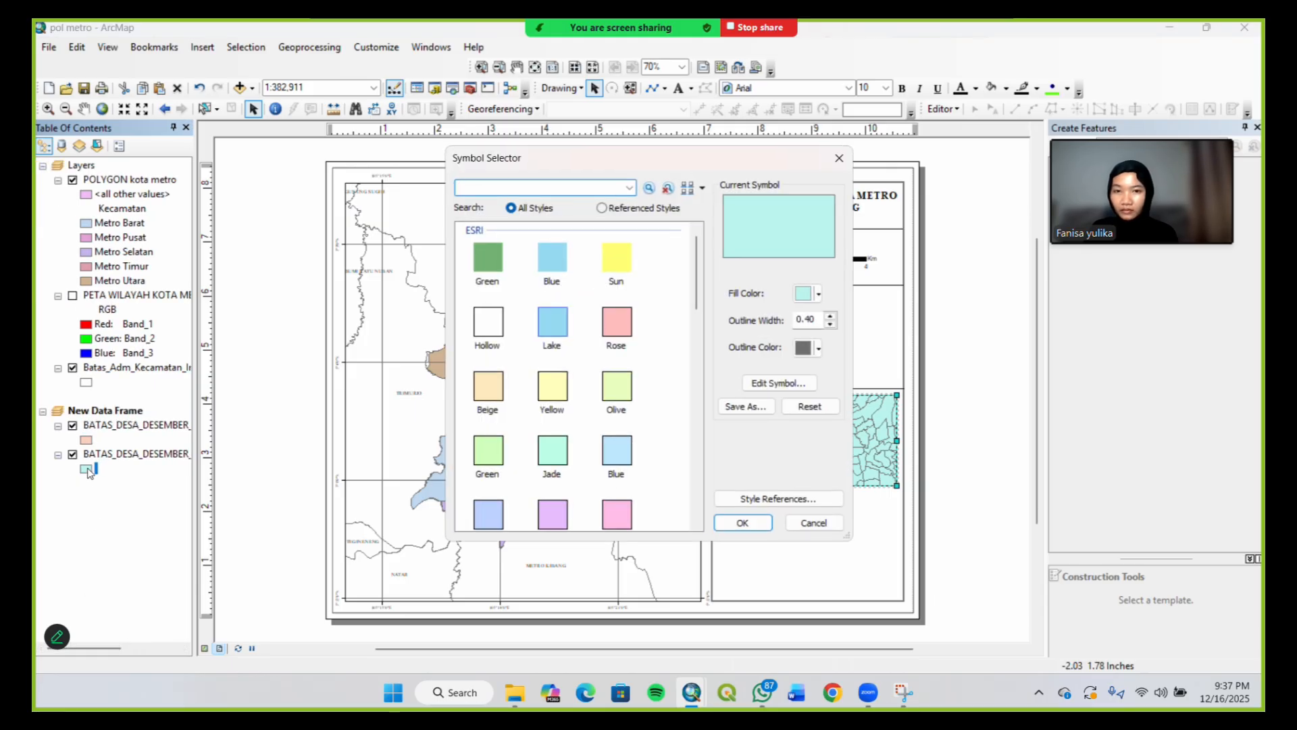
{"action": "left_click", "coordinate": [819, 294]}
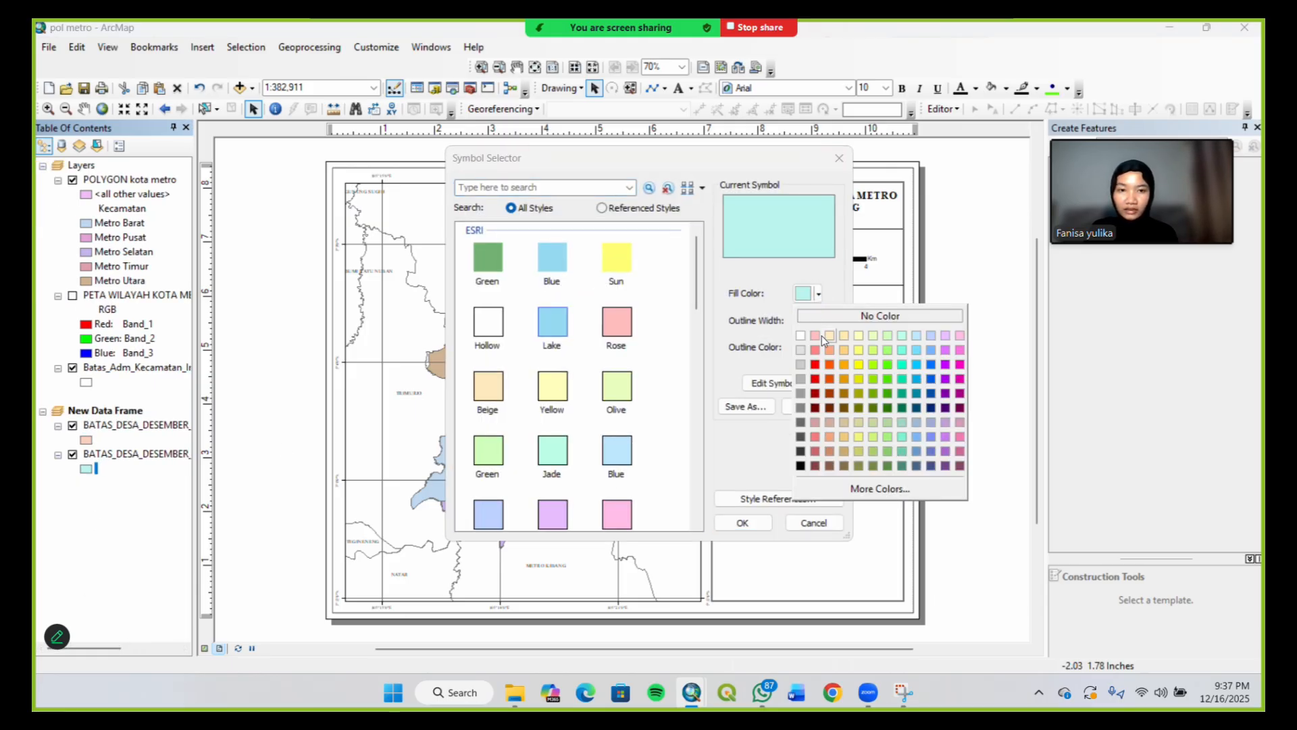
{"action": "left_click", "coordinate": [835, 318]}
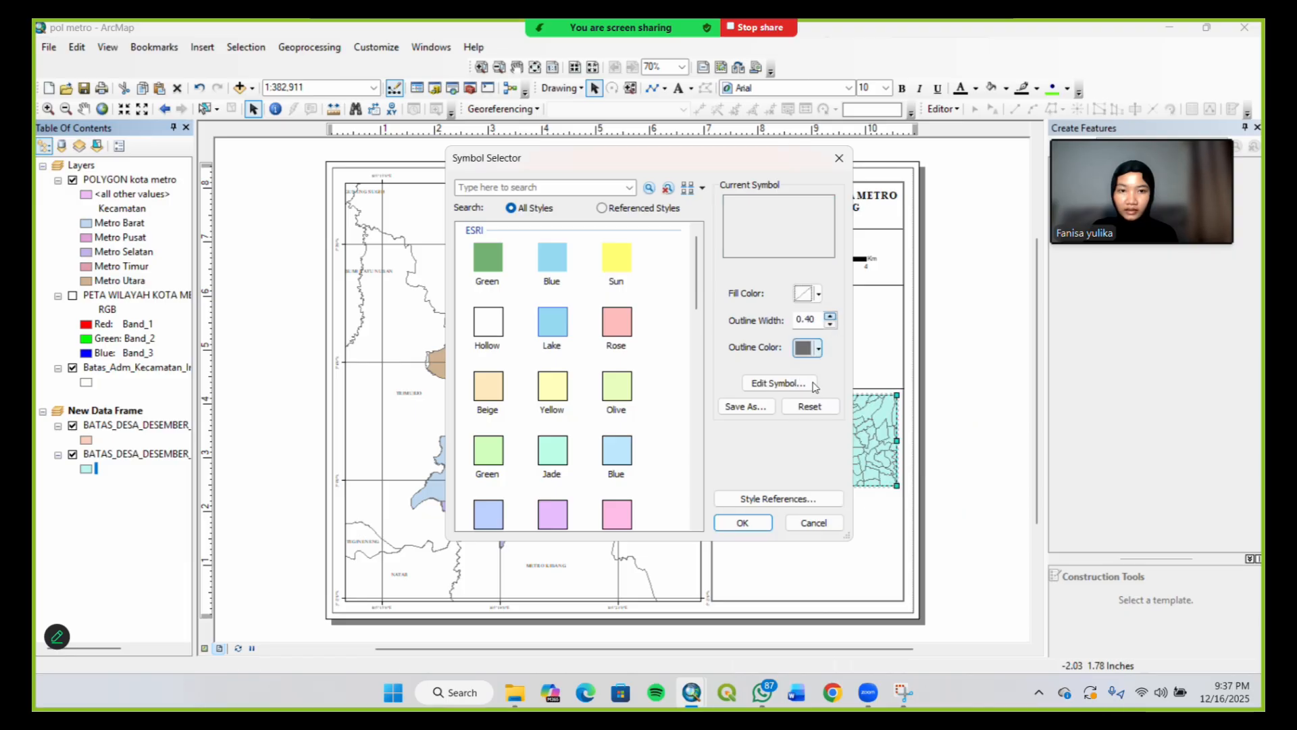
{"action": "left_click", "coordinate": [743, 523]}
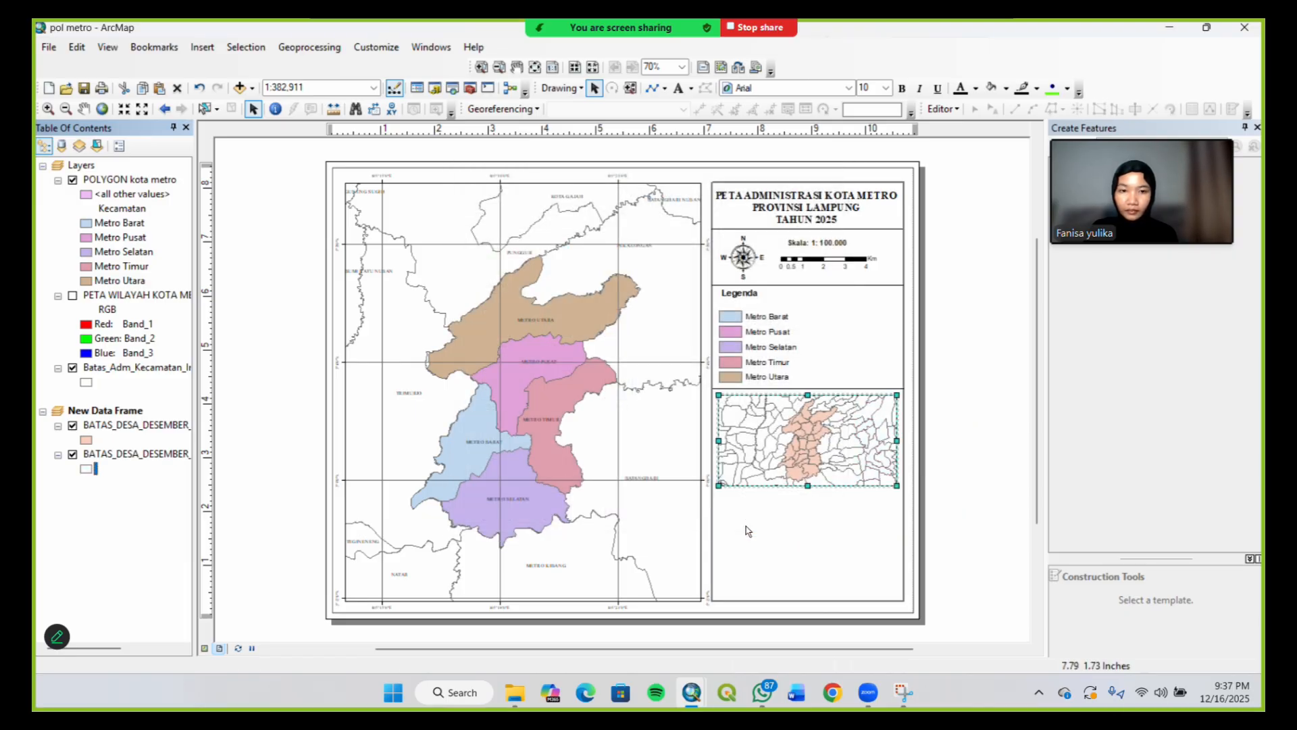
Fill the inset's Kota Metro village boundary layer with red
{"action": "left_click", "coordinate": [86, 441]}
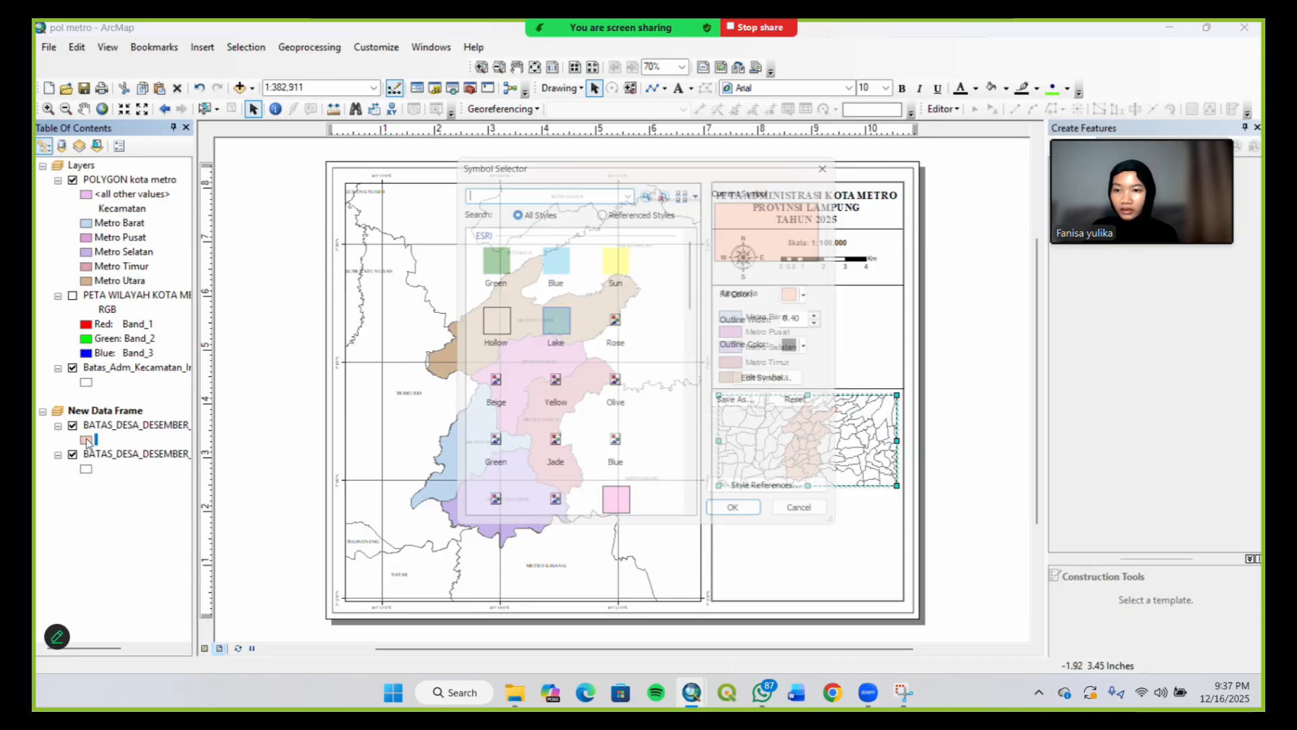
{"action": "left_click", "coordinate": [818, 294]}
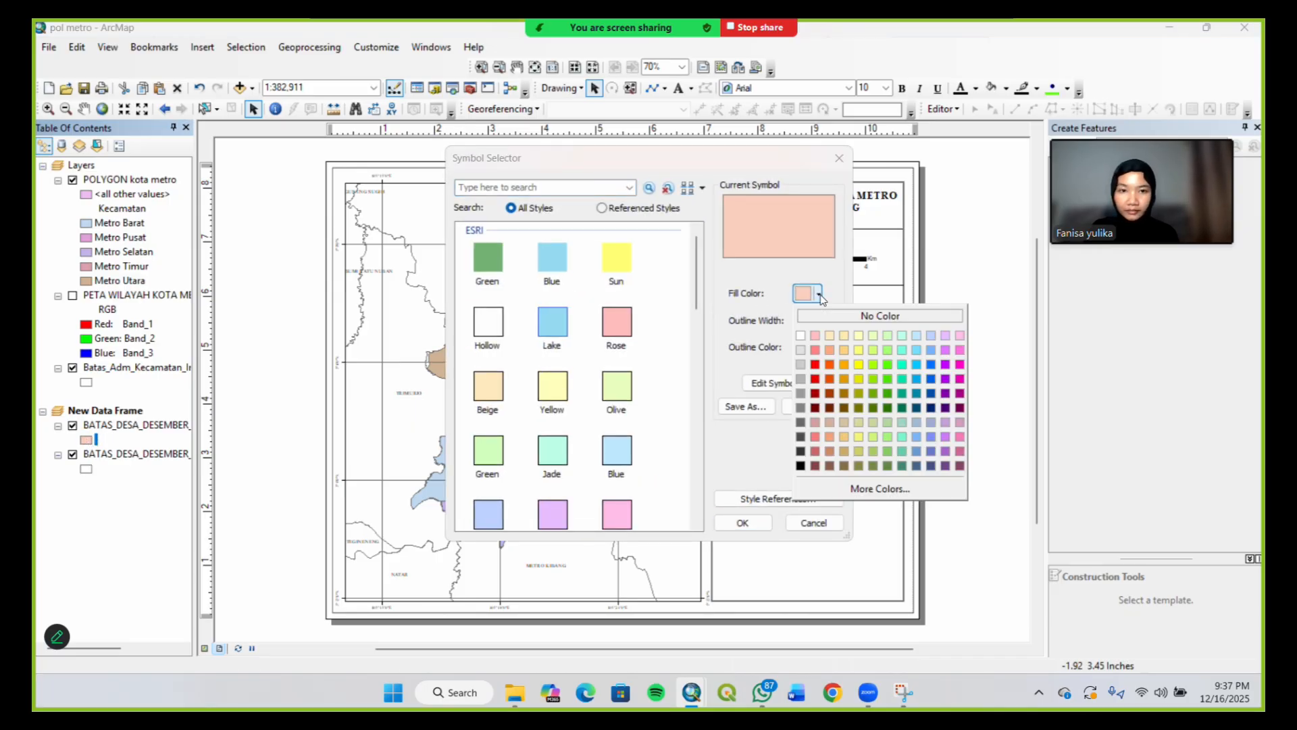
{"action": "left_click", "coordinate": [815, 379]}
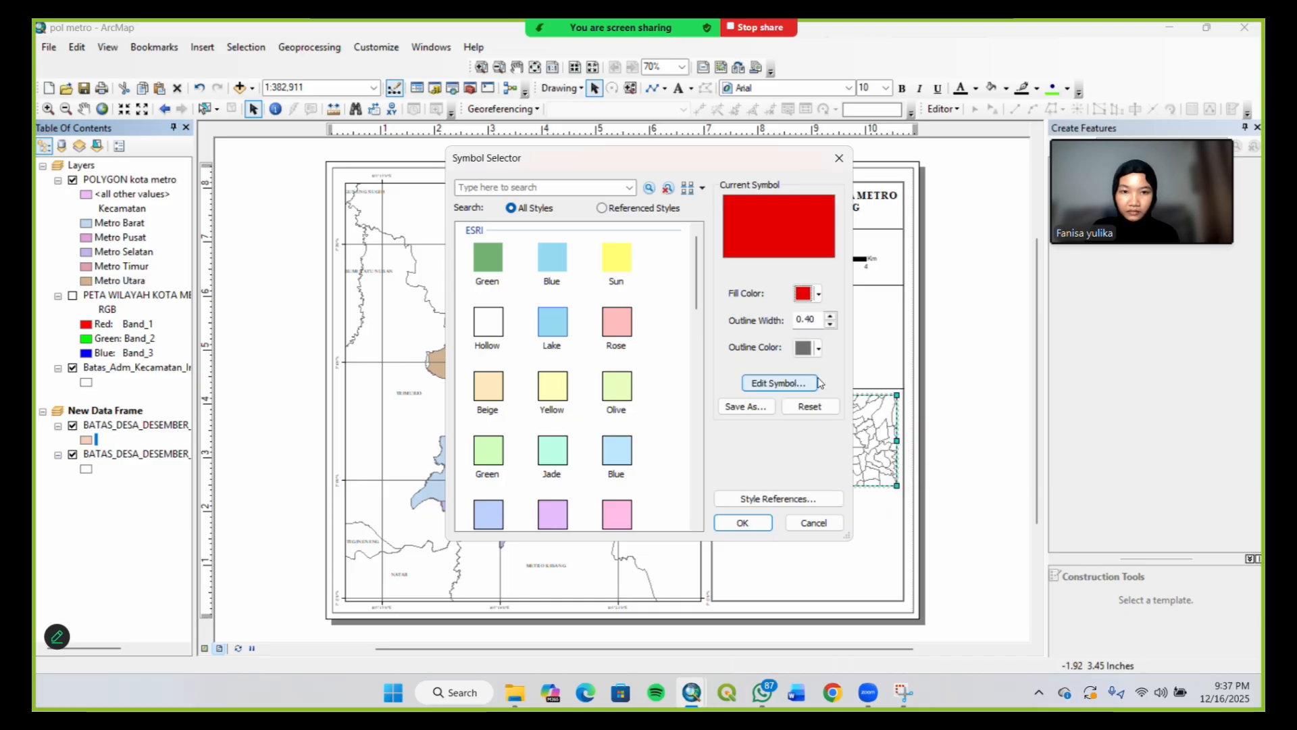
{"action": "left_click", "coordinate": [743, 523]}
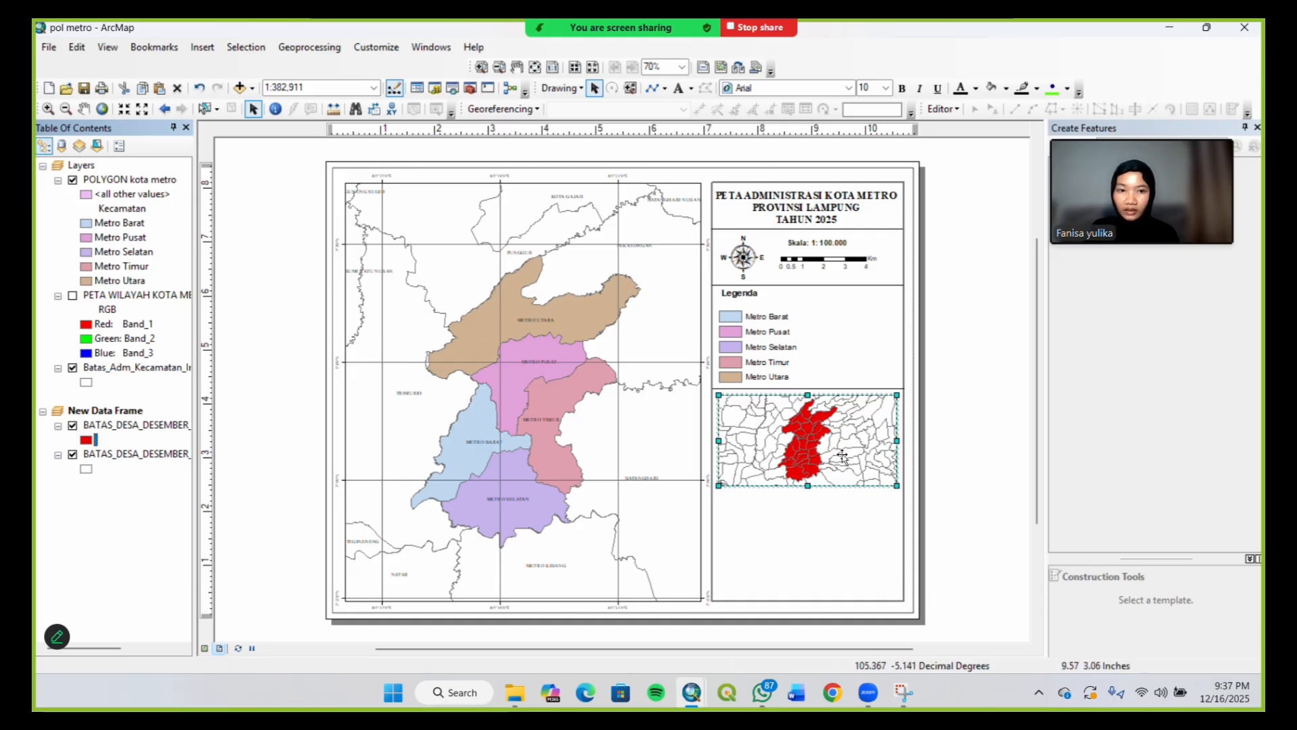
Zoom the inset map out to 1:800.000 and shift its frame slightly down from the line below the legend
{"action": "left_click", "coordinate": [67, 110]}
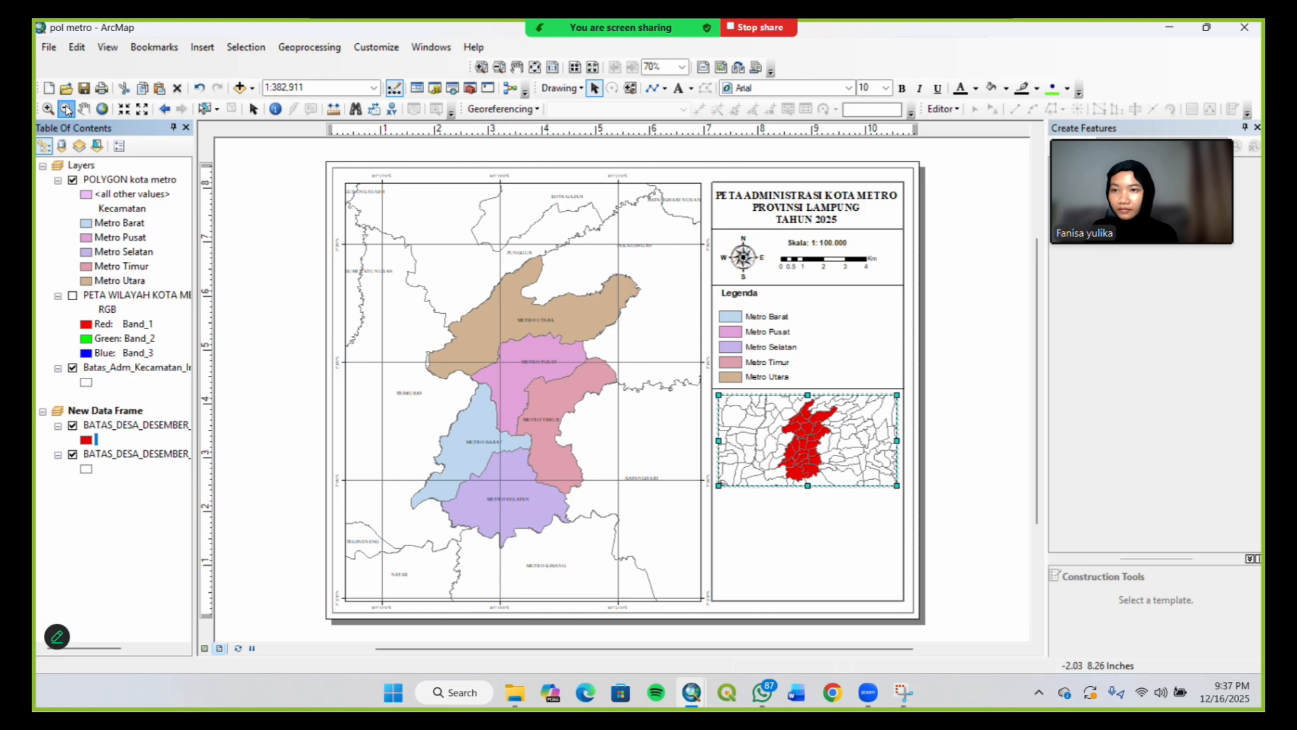
{"action": "left_click", "coordinate": [802, 434]}
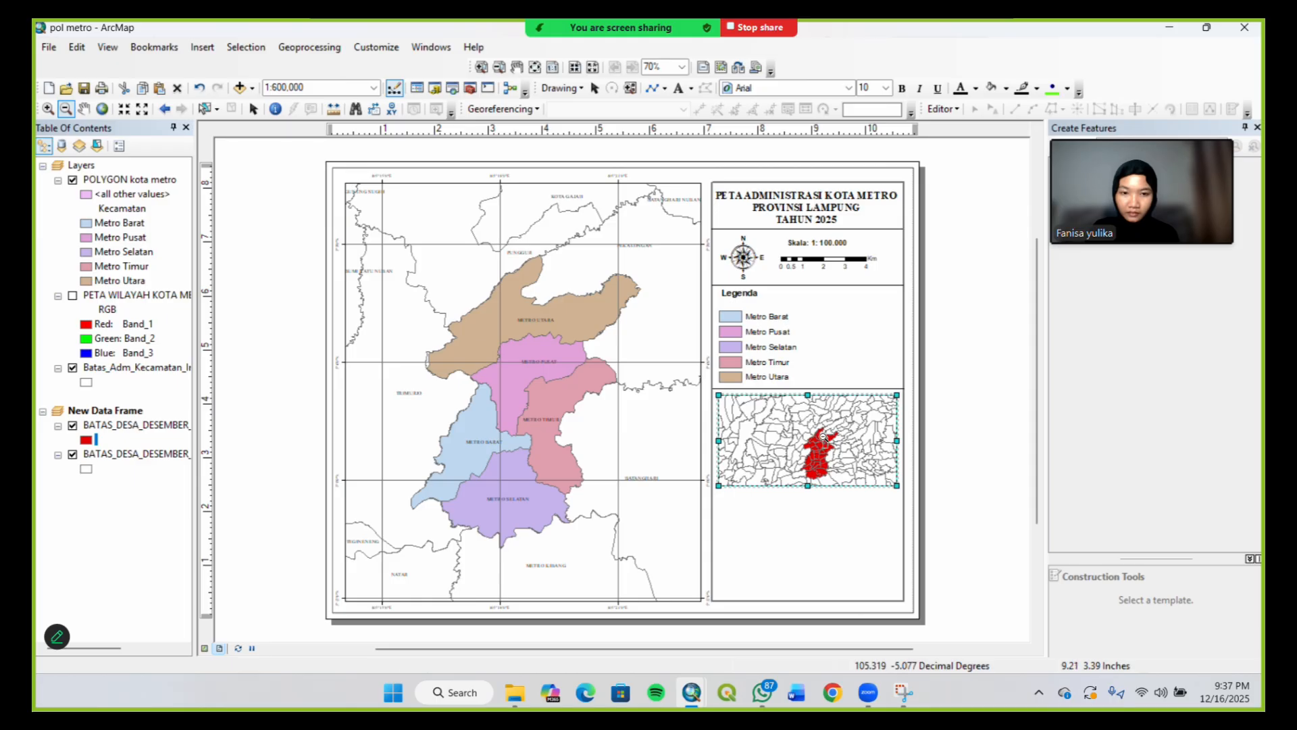
{"action": "left_click", "coordinate": [824, 439]}
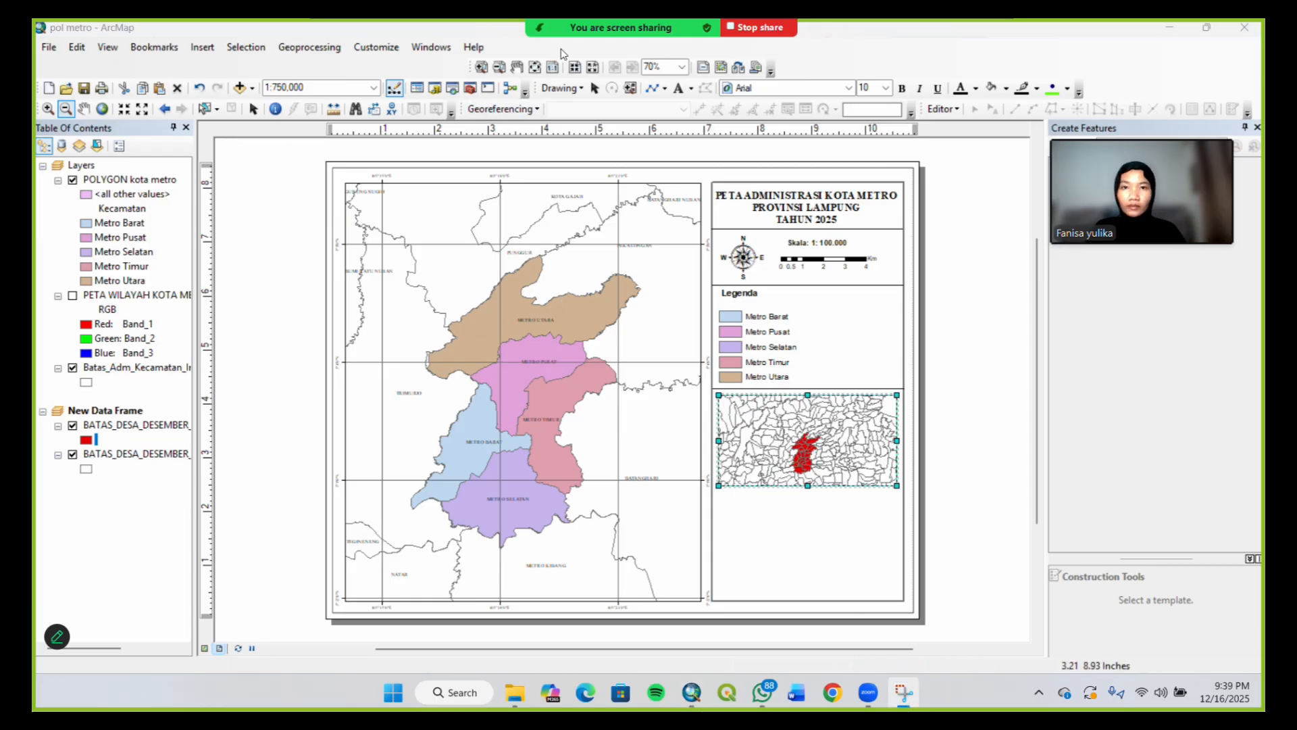
{"action": "left_click", "coordinate": [809, 437]}
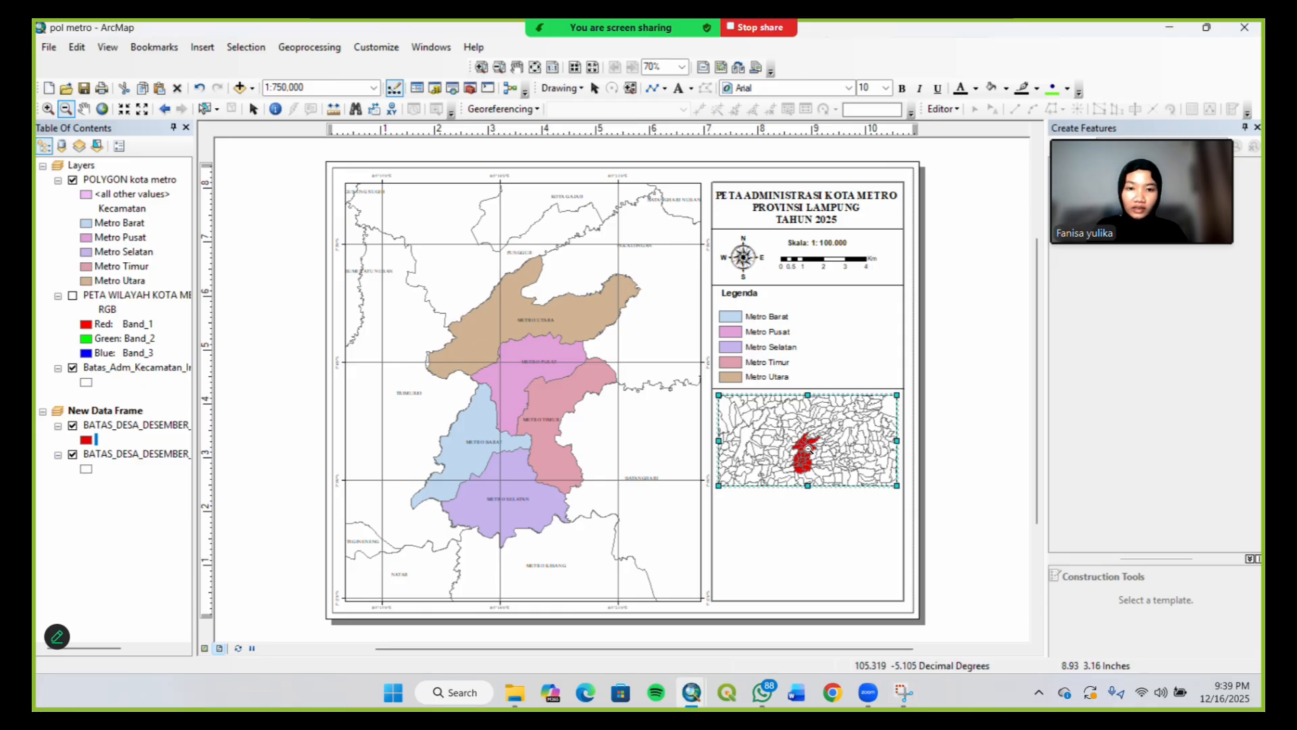
{"action": "scroll", "coordinate": [809, 448], "scroll_direction": "down", "scroll_amount": 1}
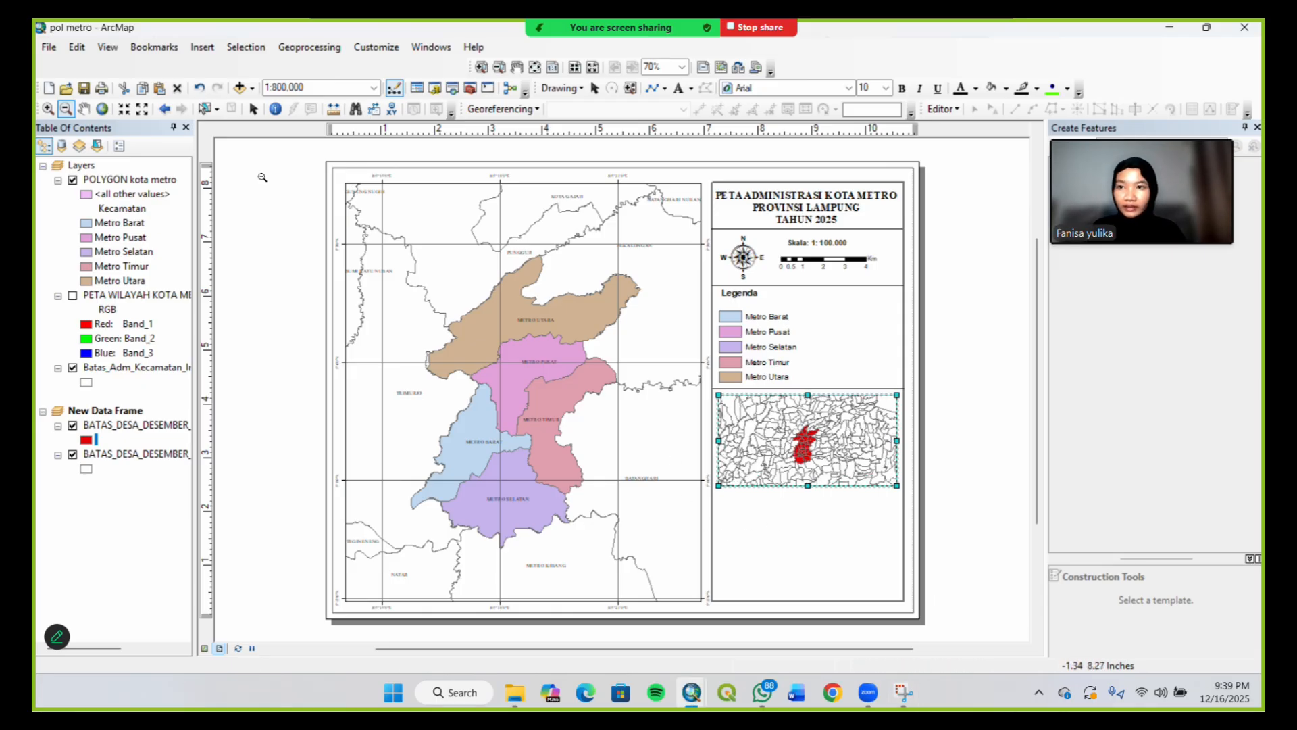
{"action": "left_click", "coordinate": [253, 109]}
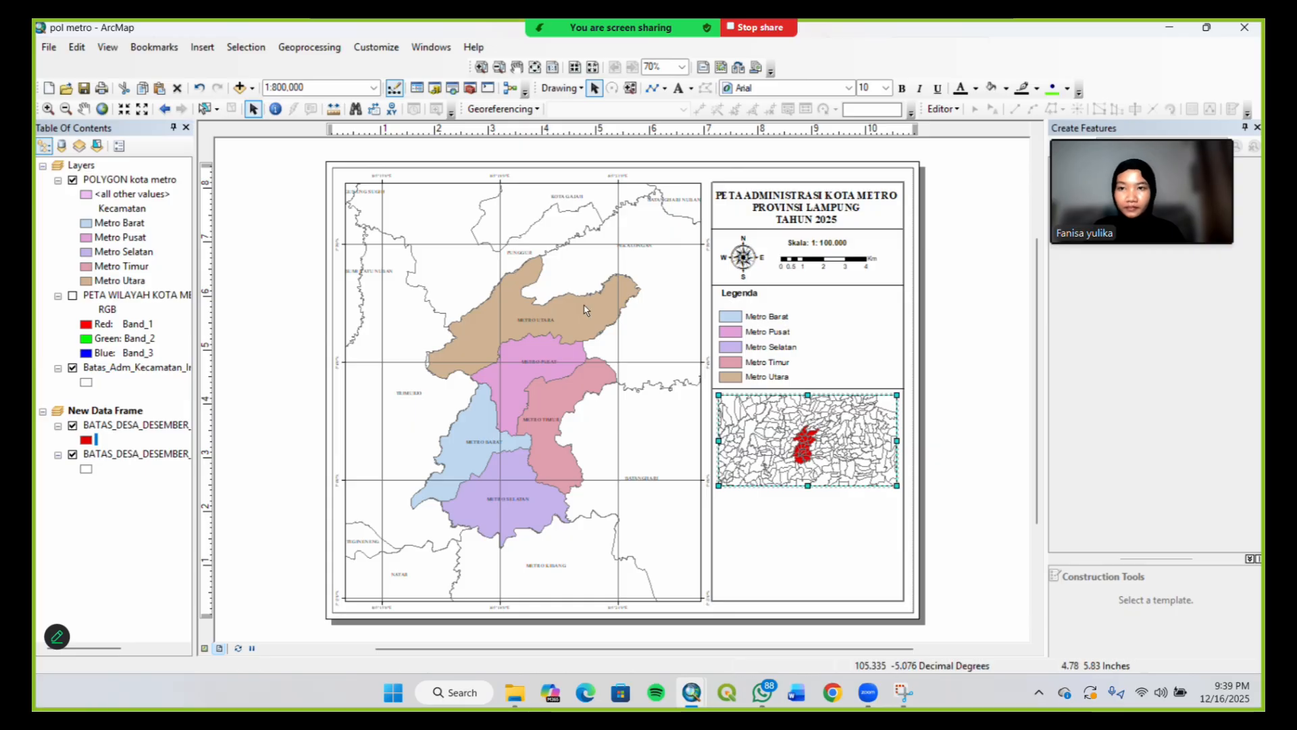
{"action": "left_click_drag", "start_coordinate": [750, 413], "coordinate": [751, 423]}
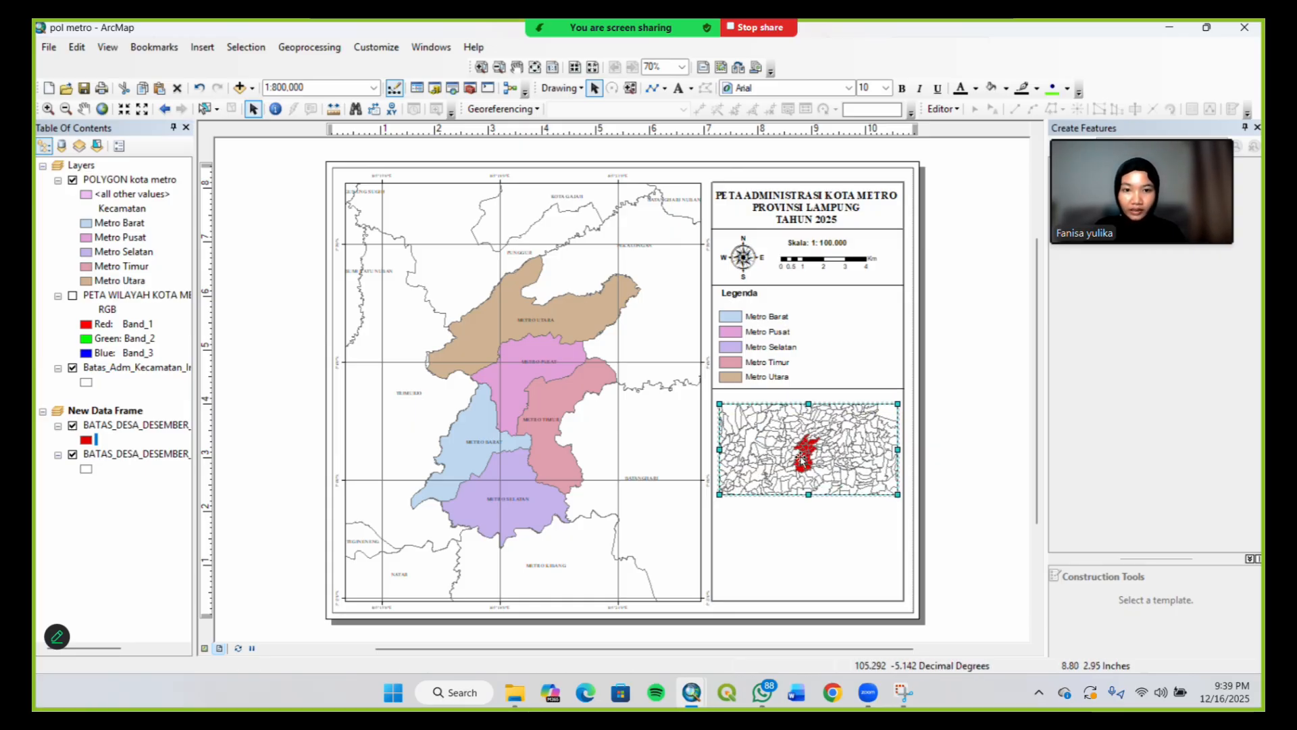
Set the outline color of the inset's Kota Metro layer to the same red as its fill
{"action": "right_click", "coordinate": [87, 442]}
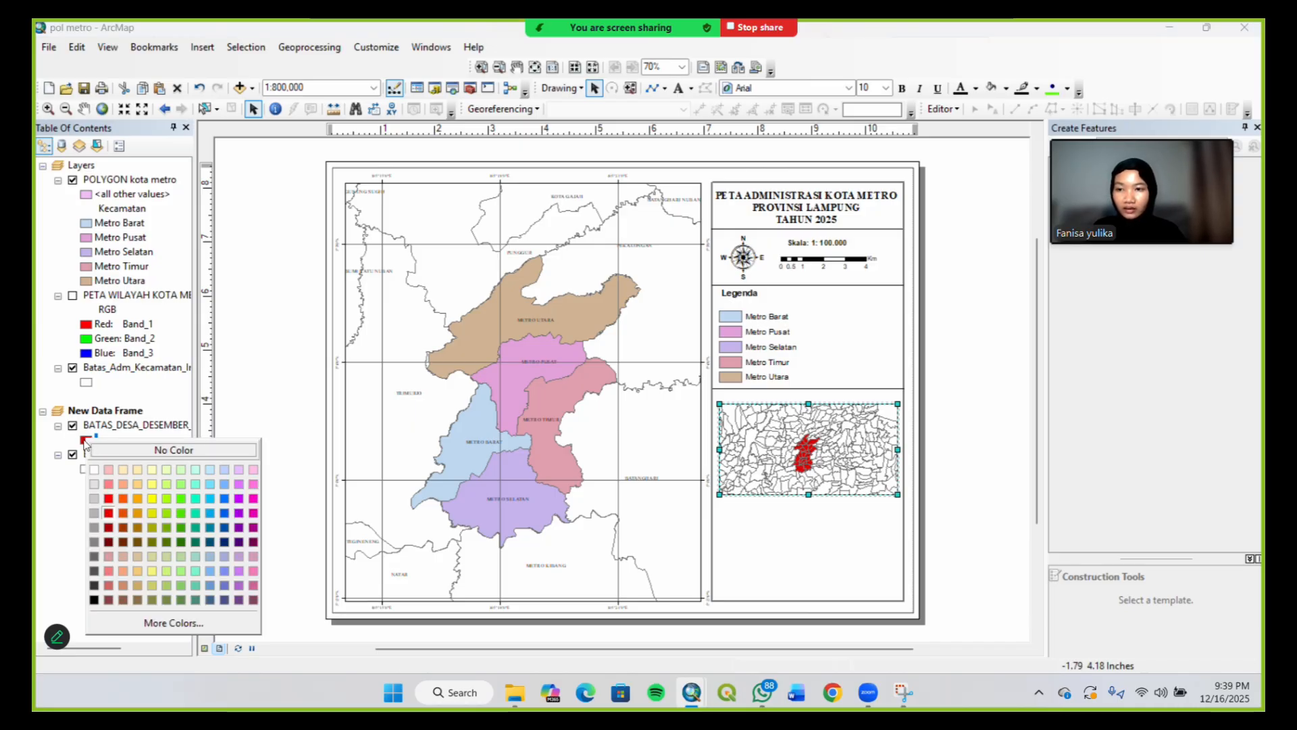
{"action": "left_click", "coordinate": [85, 440]}
{"action": "left_click", "coordinate": [86, 440]}
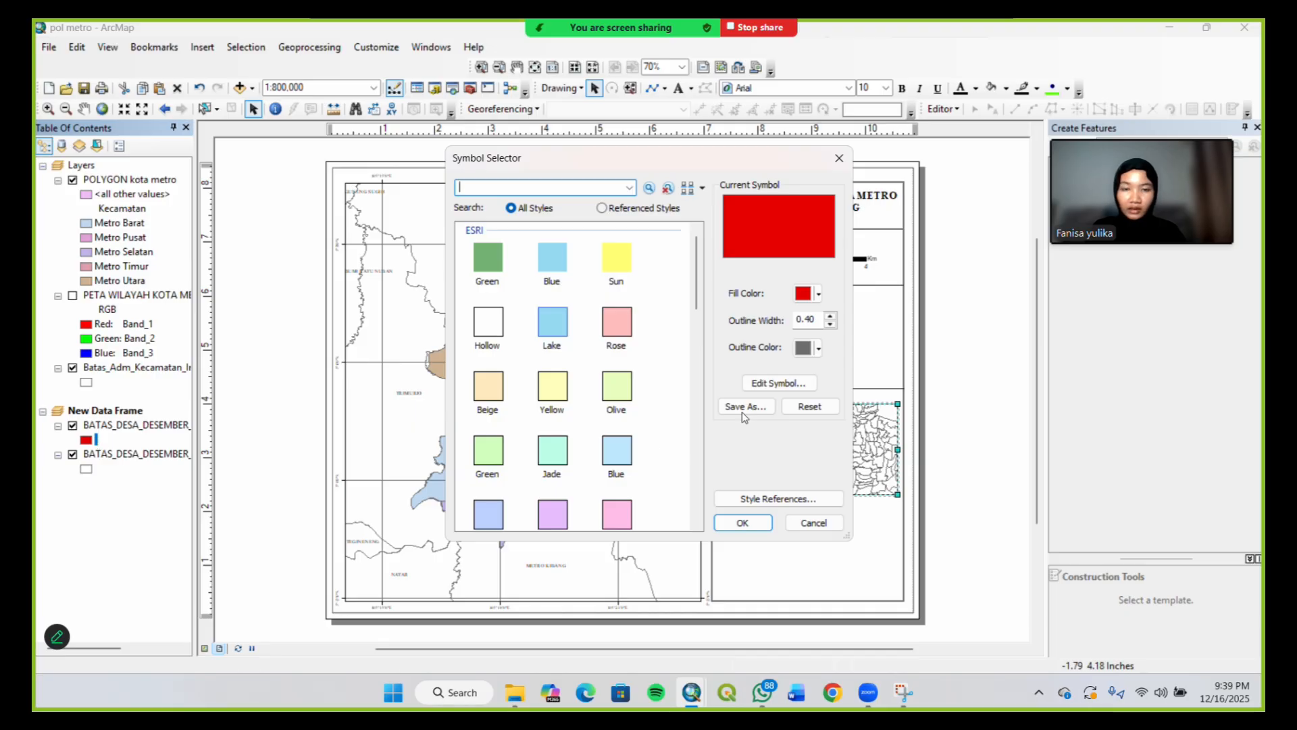
{"action": "left_click", "coordinate": [818, 348]}
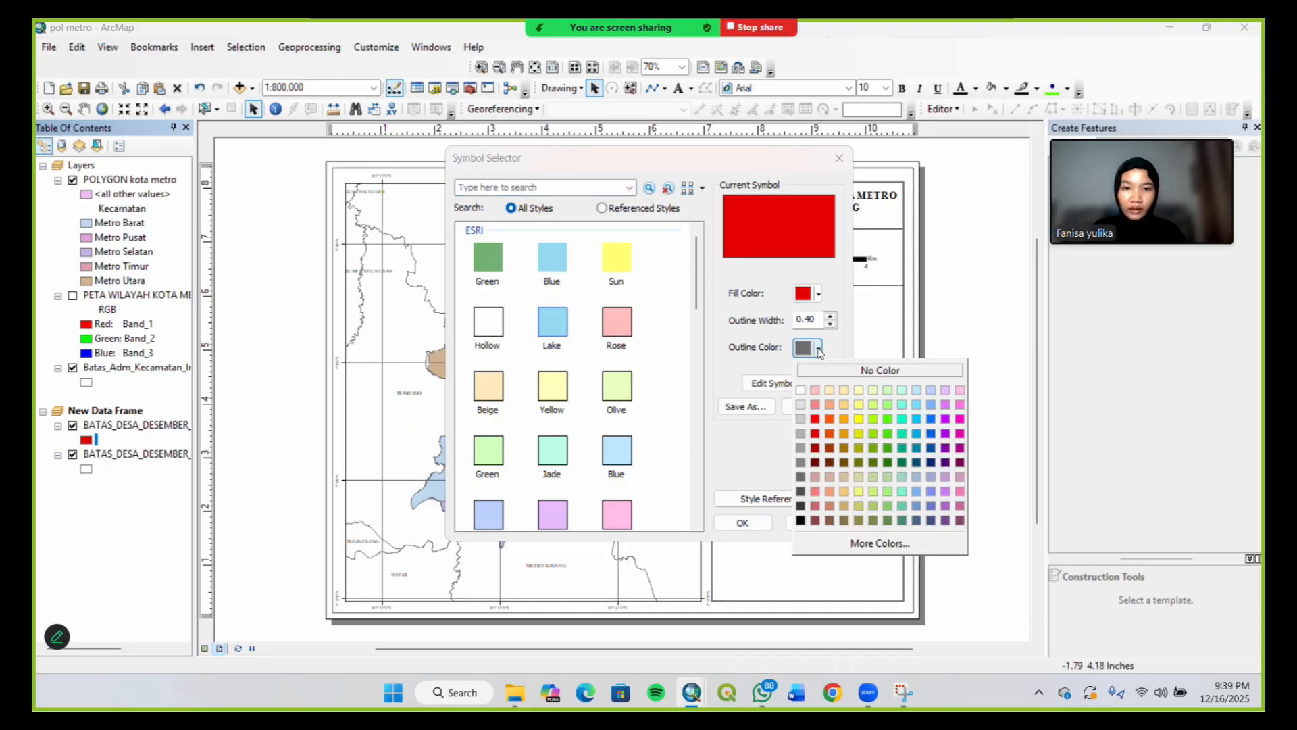
{"action": "left_click", "coordinate": [816, 433]}
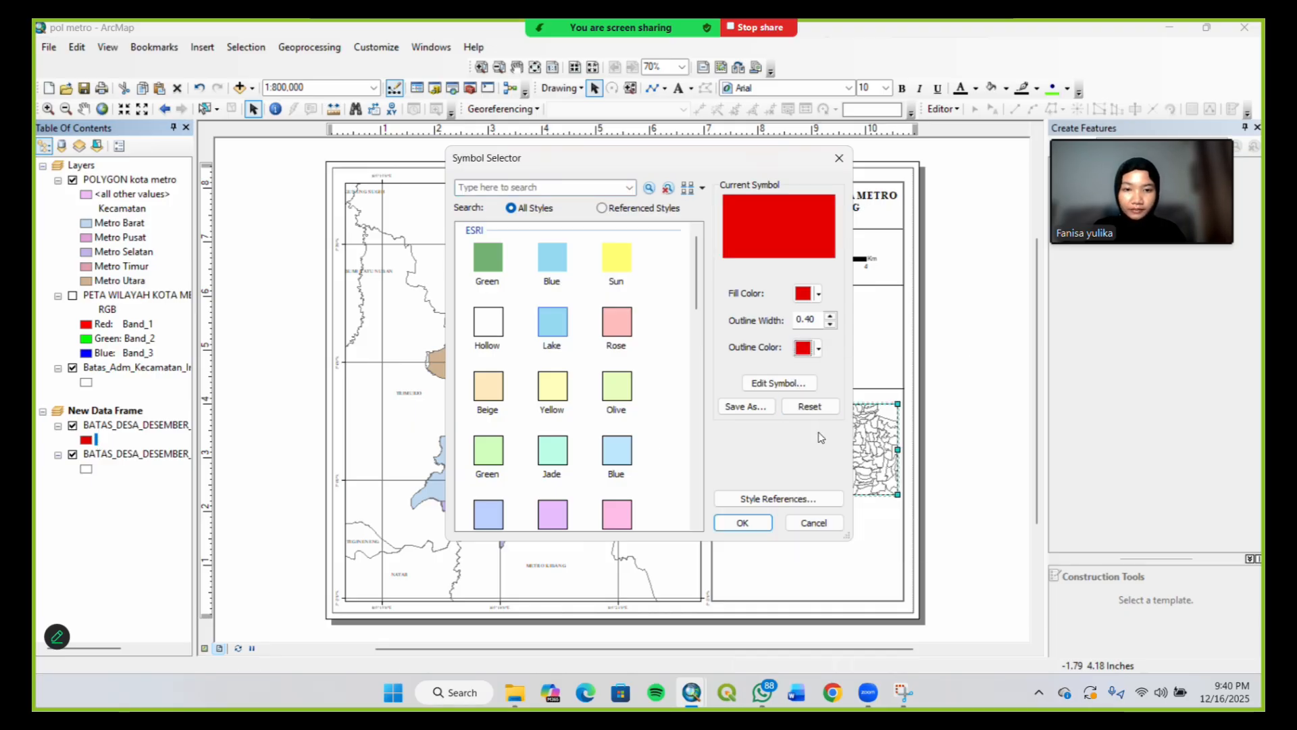
{"action": "left_click", "coordinate": [743, 522]}
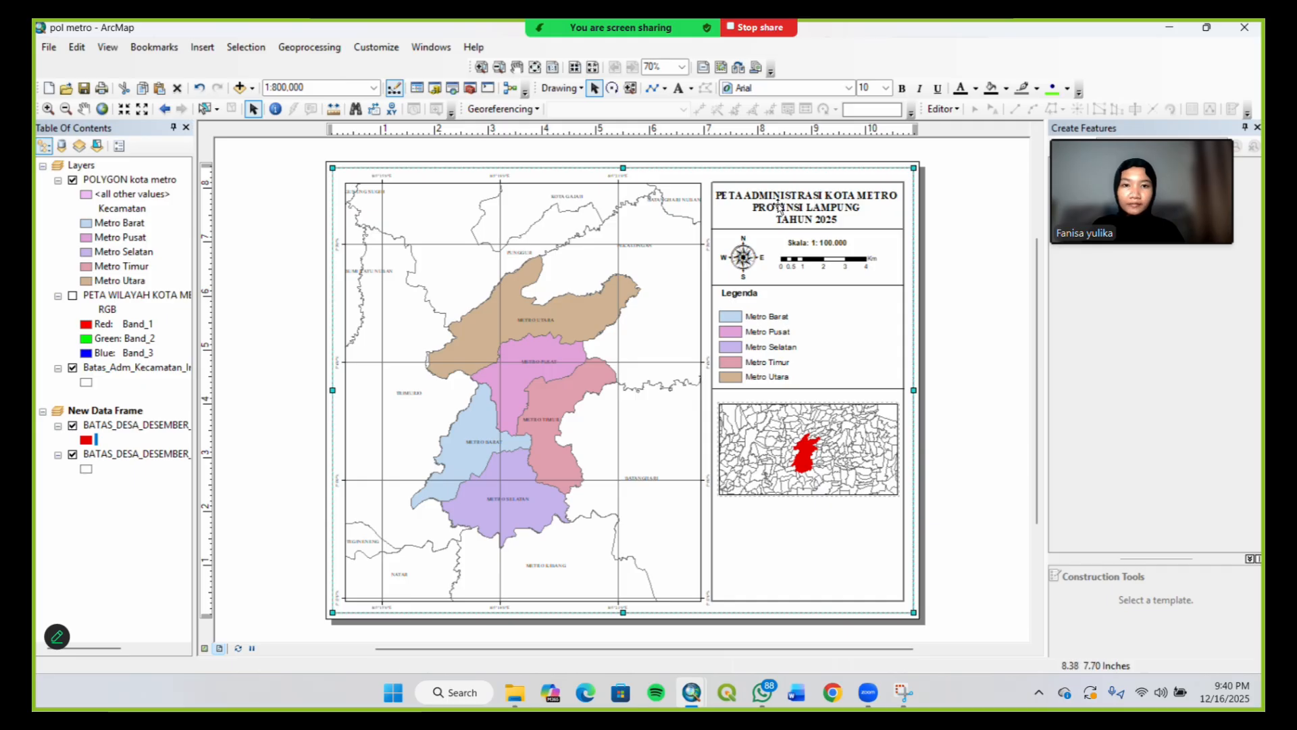
Place a copy of the map title near the top of the inset and replace its text with "INSET PETA"
{"action": "left_click", "coordinate": [779, 206]}
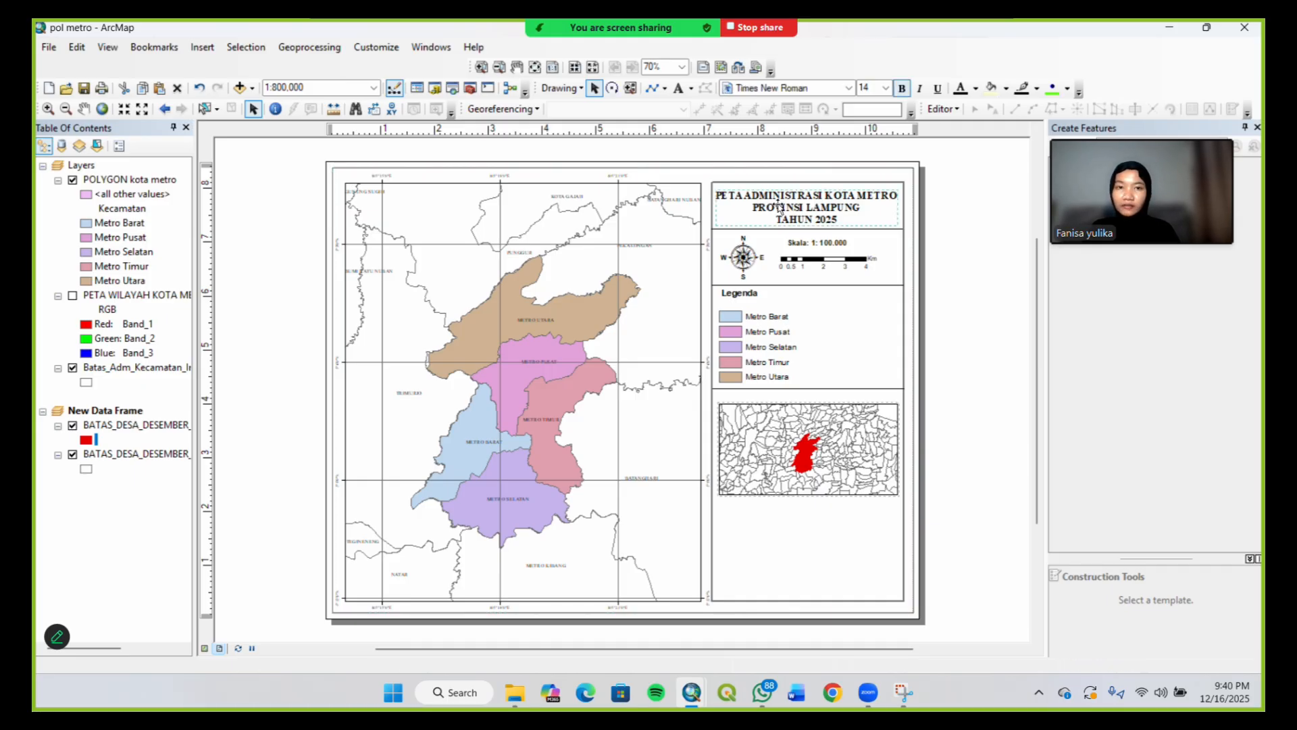
{"action": "left_click_drag", "start_coordinate": [779, 206], "coordinate": [787, 372]}
{"action": "double_click", "coordinate": [787, 372]}
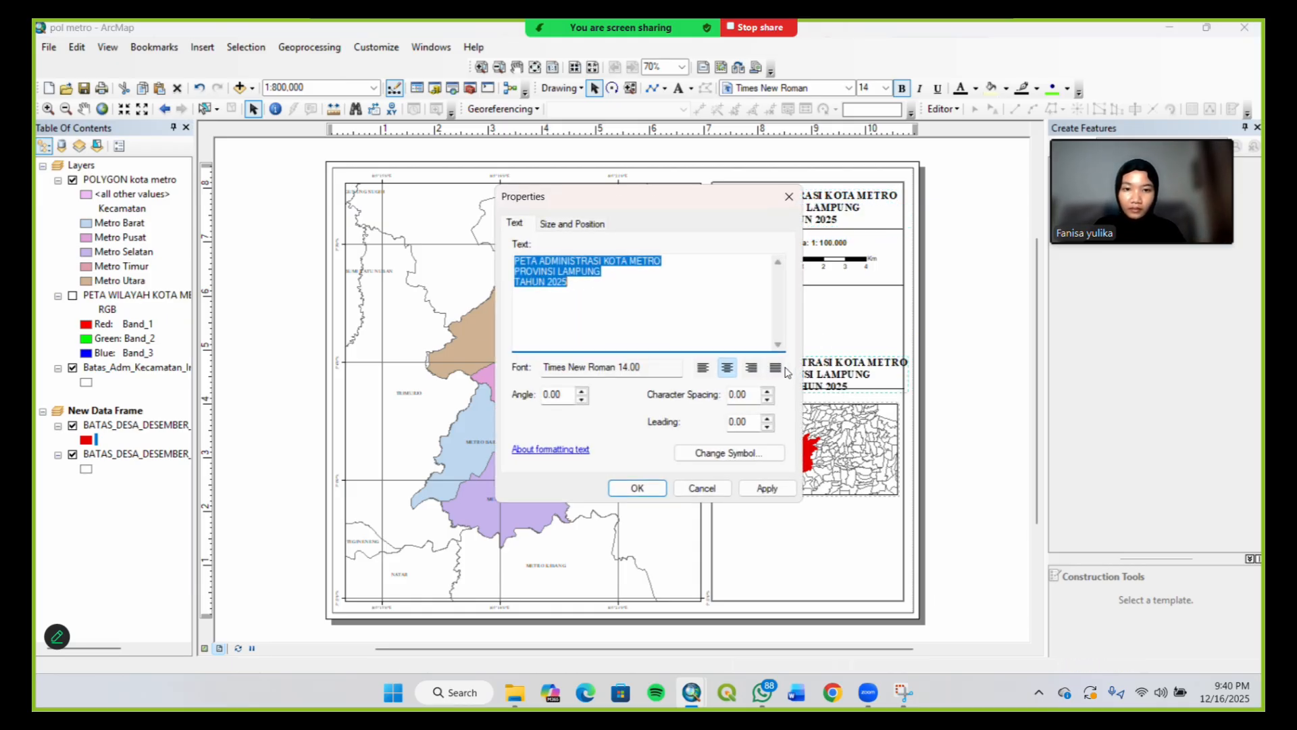
{"action": "key", "text": "Delete"}
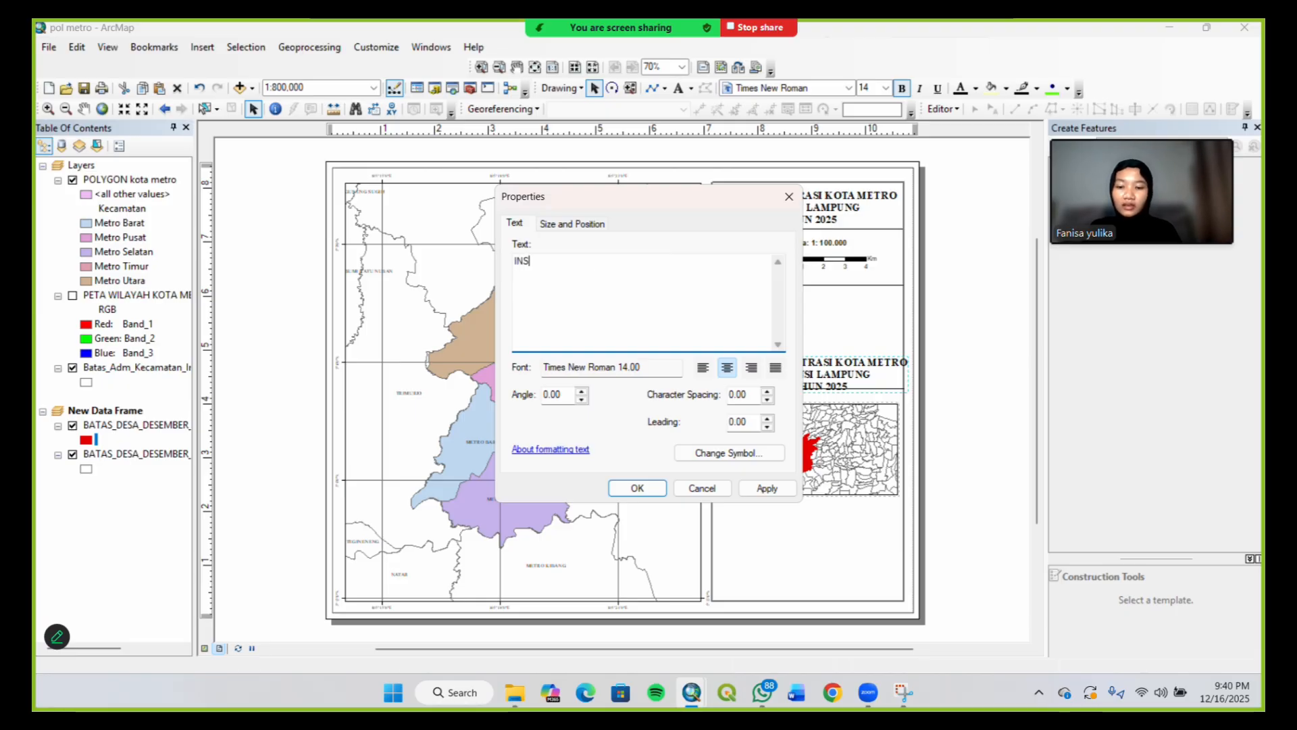
{"action": "type", "text": "INSET PETA"}
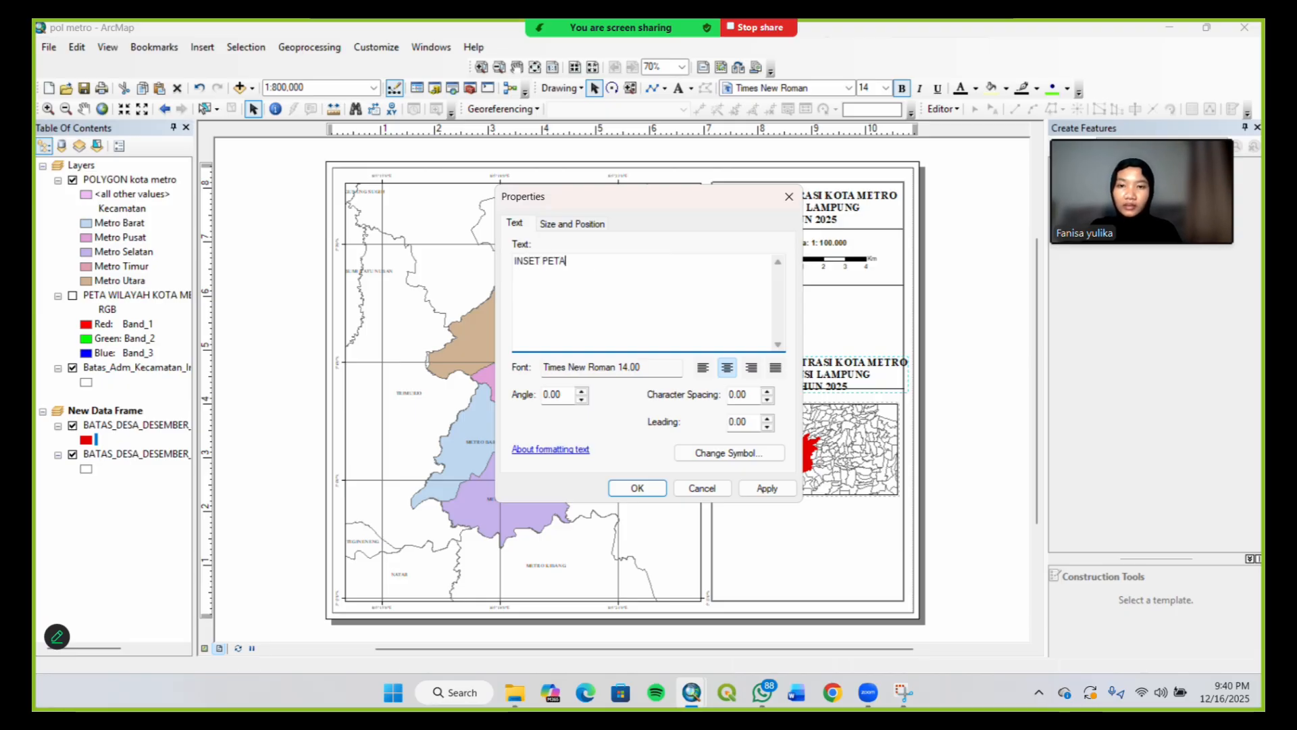
{"action": "type", "text": " MET"}
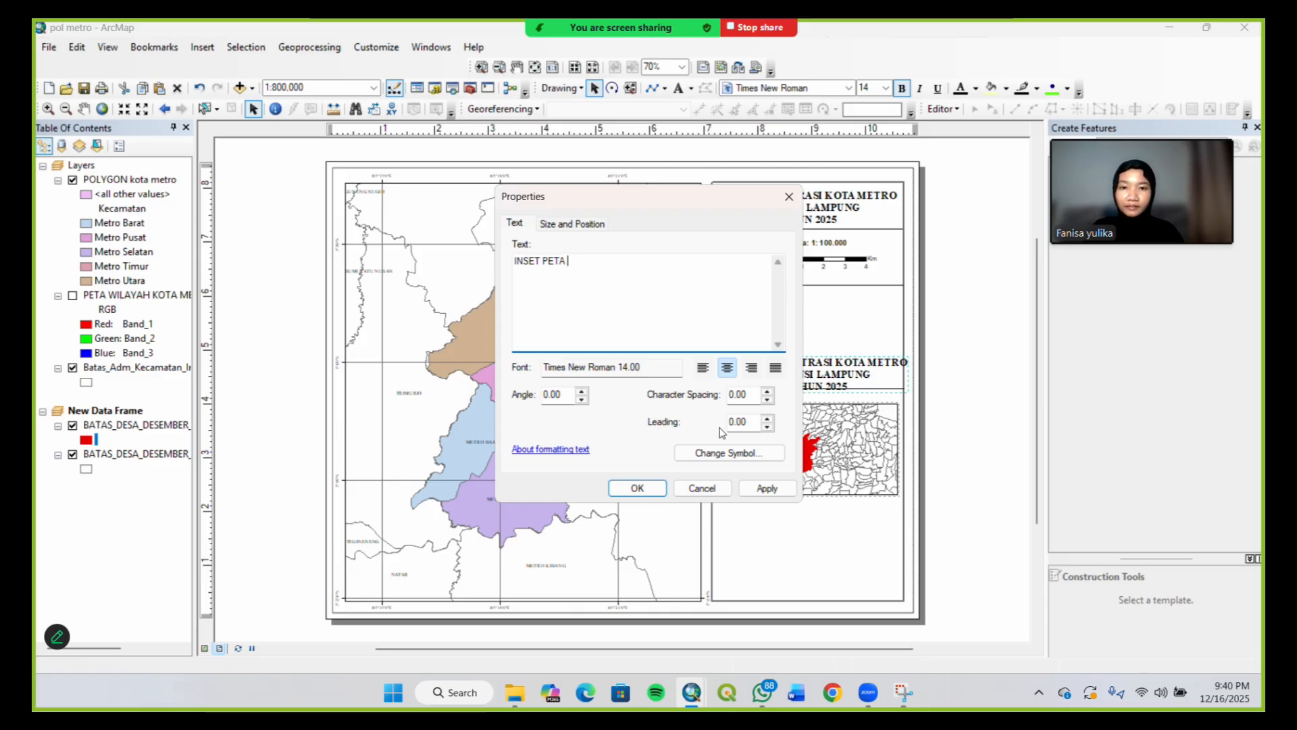
Set the INSET PETA text size to 12 and place it just above the inset frame's upper-left corner
{"action": "left_click", "coordinate": [735, 450]}
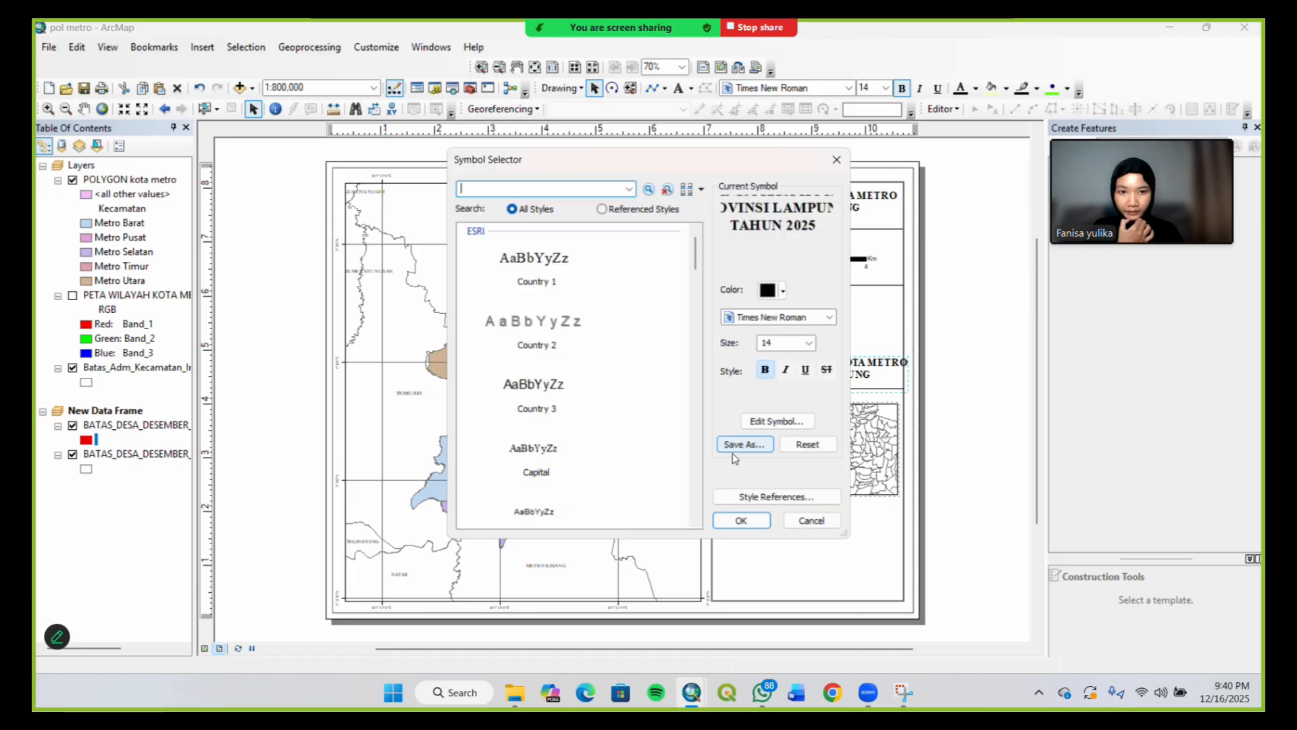
{"action": "left_click", "coordinate": [810, 343]}
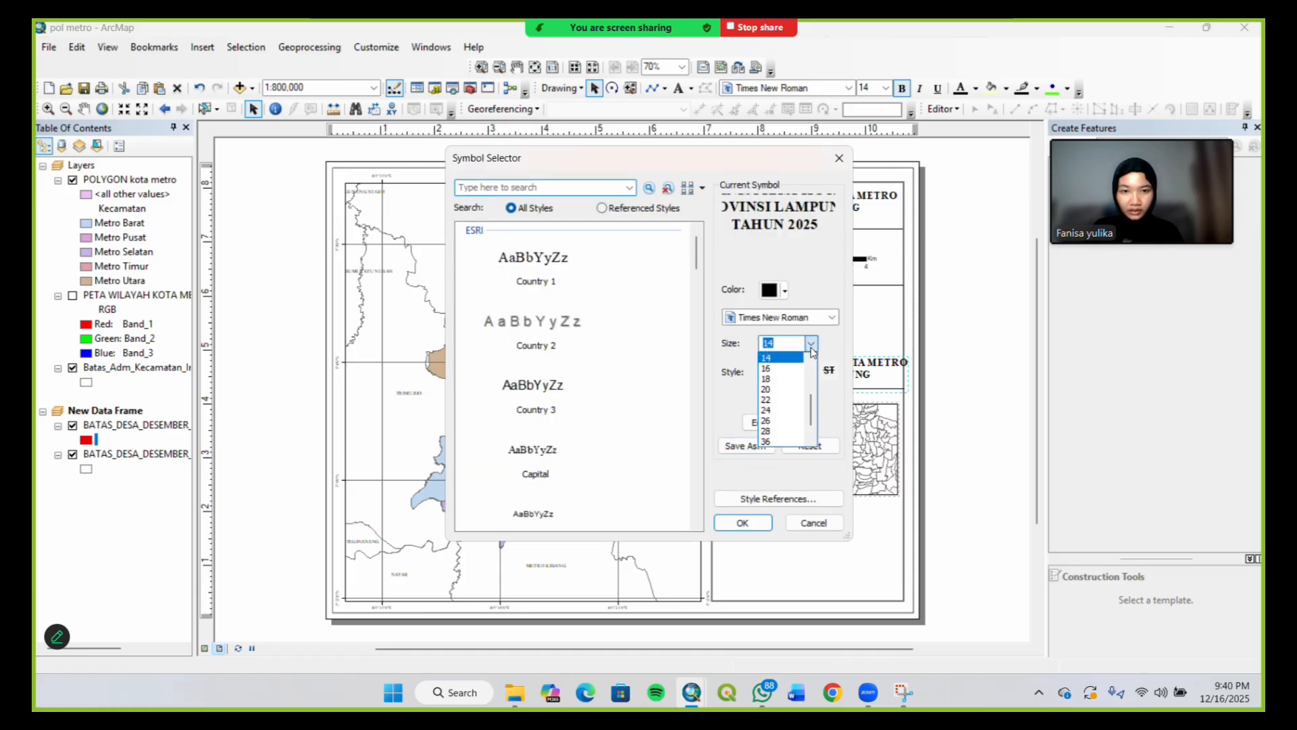
{"action": "scroll", "coordinate": [797, 373], "scroll_direction": "up", "scroll_amount": 1}
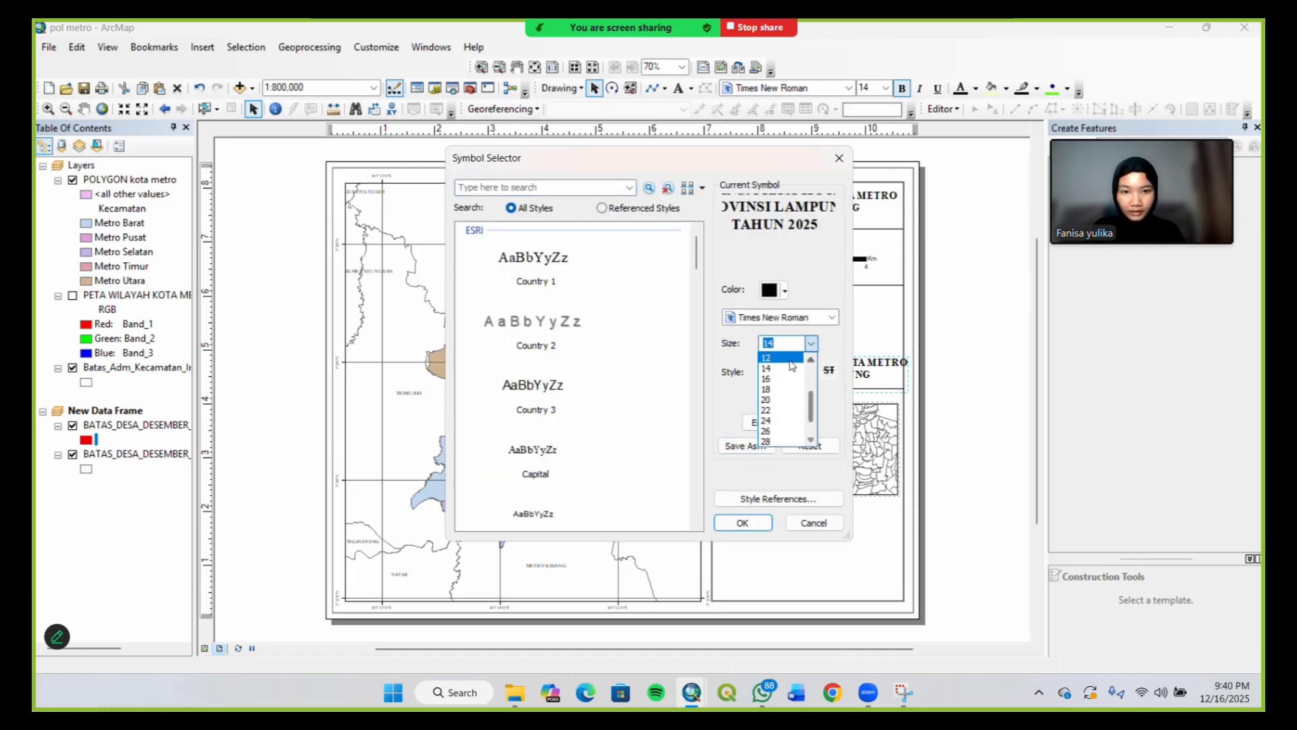
{"action": "left_click", "coordinate": [788, 366]}
{"action": "left_click", "coordinate": [747, 524]}
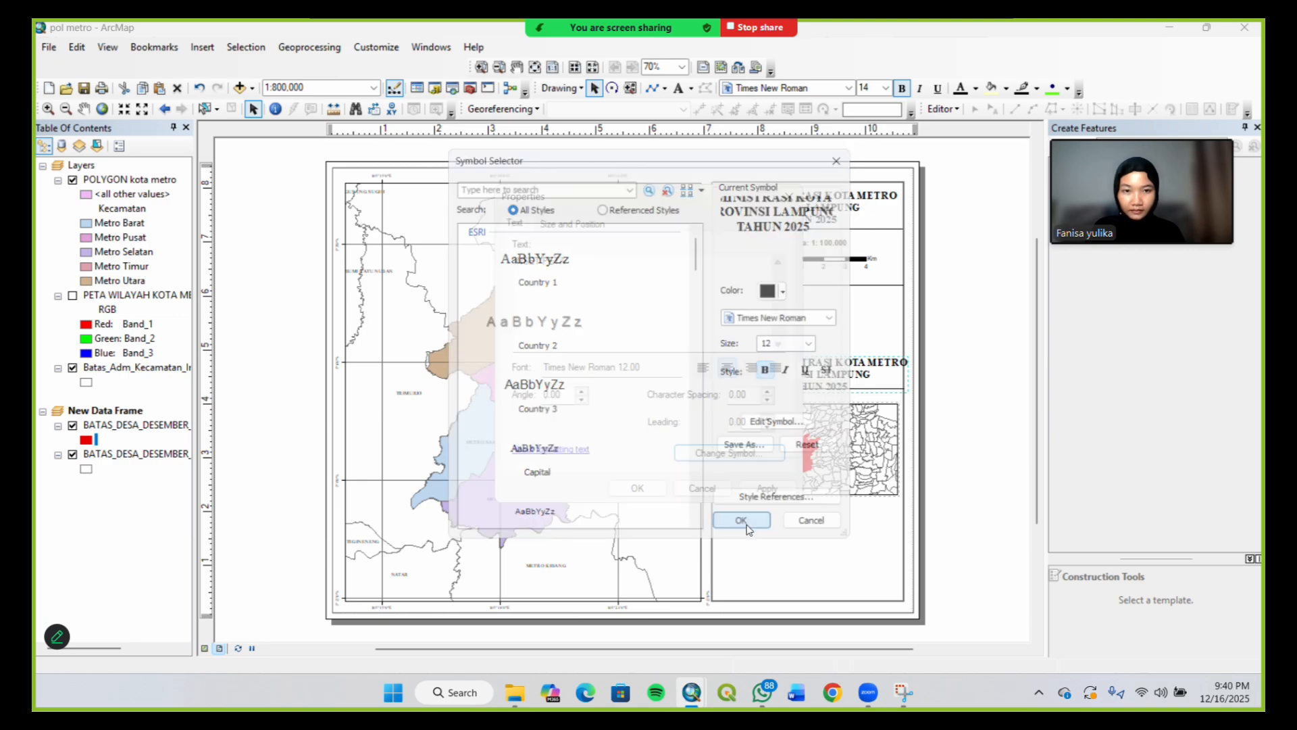
{"action": "left_click", "coordinate": [639, 489]}
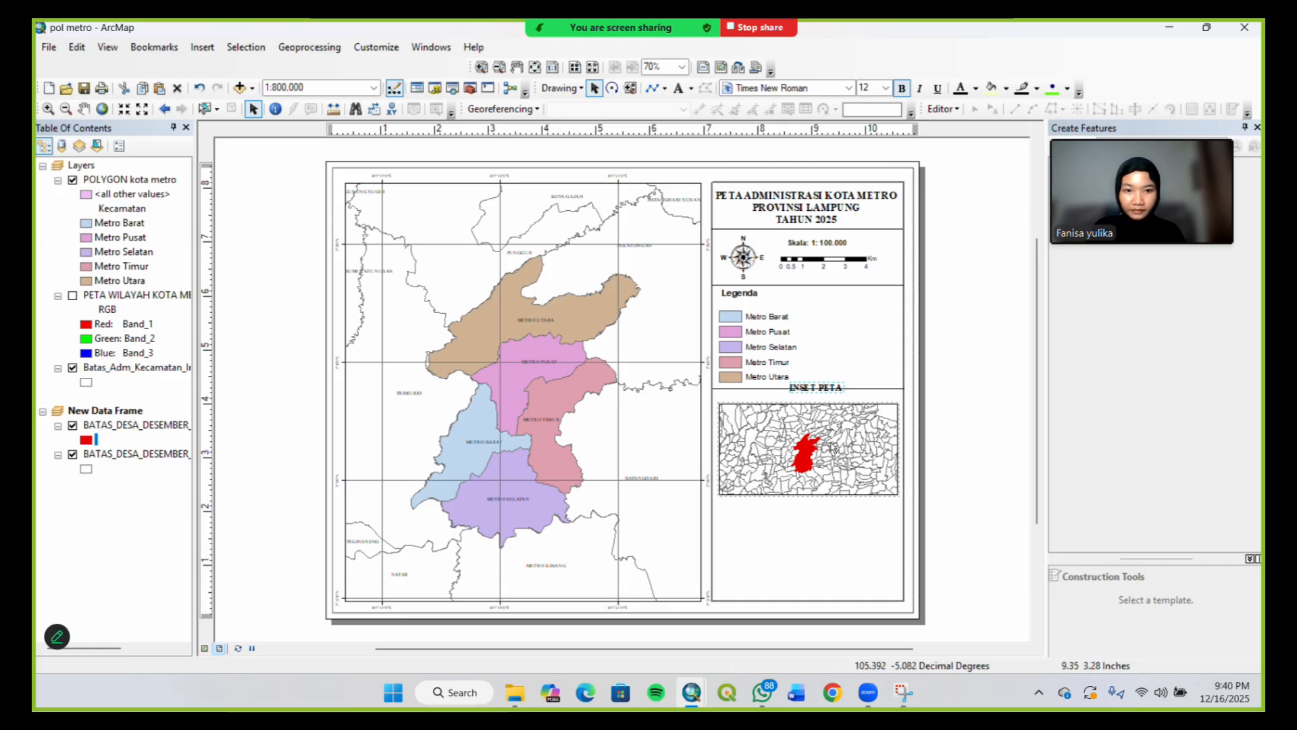
{"action": "left_click_drag", "start_coordinate": [818, 390], "coordinate": [748, 401]}
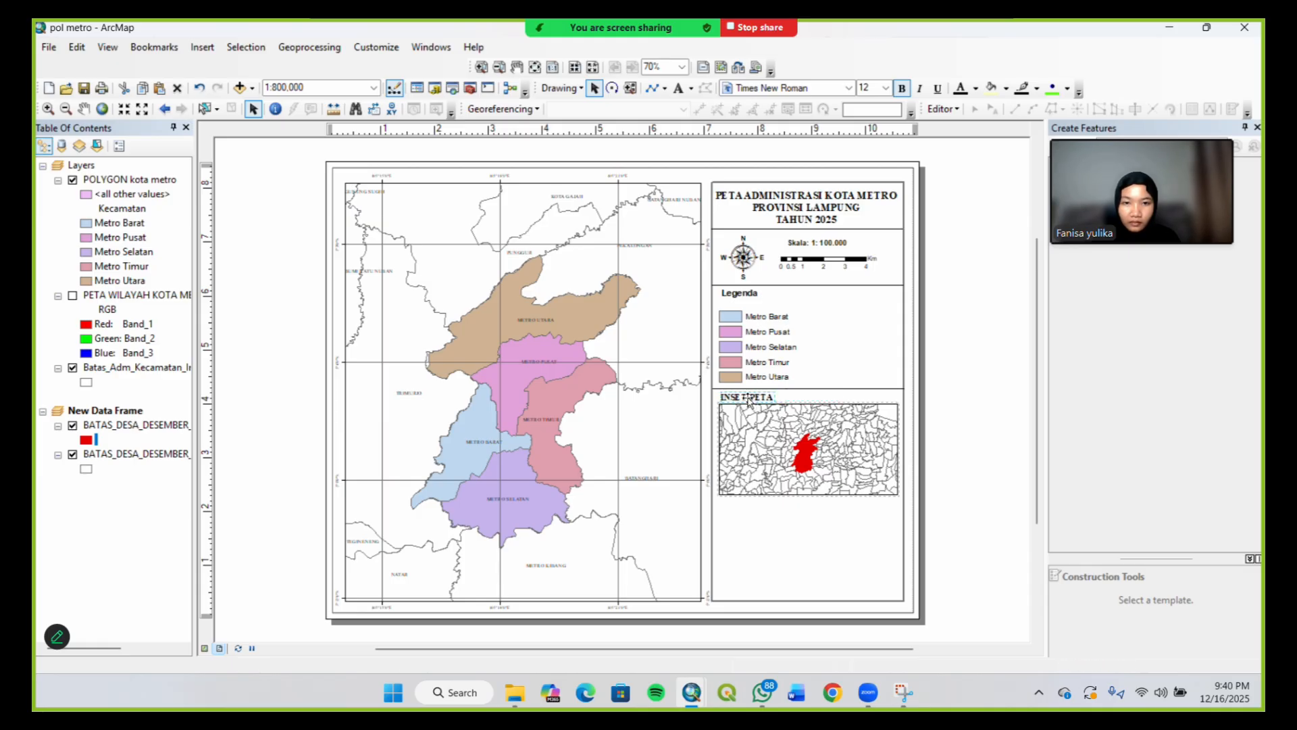
Move the inset frame slightly down and narrow it from both sides so it sits clear of the side panel's borders
{"action": "left_click", "coordinate": [794, 444]}
{"action": "left_click_drag", "start_coordinate": [794, 444], "coordinate": [791, 448]}
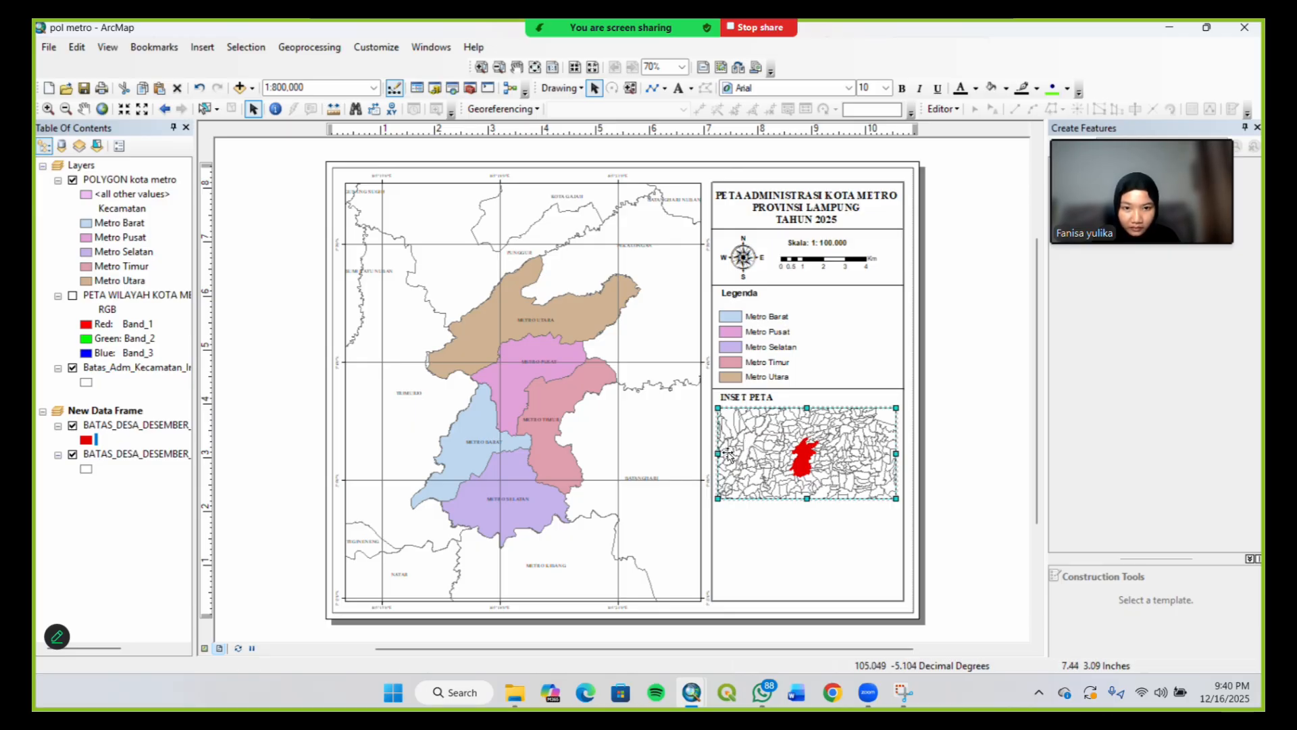
{"action": "left_click_drag", "start_coordinate": [719, 453], "coordinate": [725, 454]}
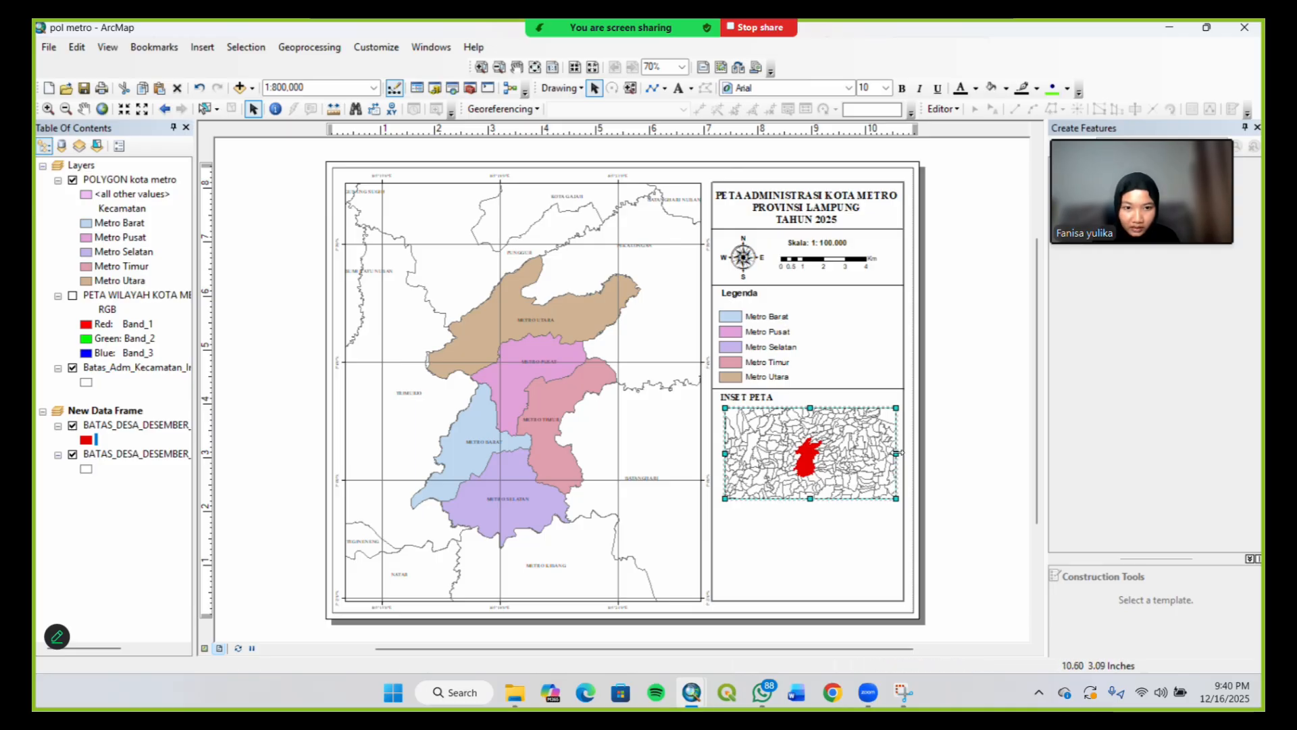
{"action": "left_click_drag", "start_coordinate": [896, 453], "coordinate": [894, 453]}
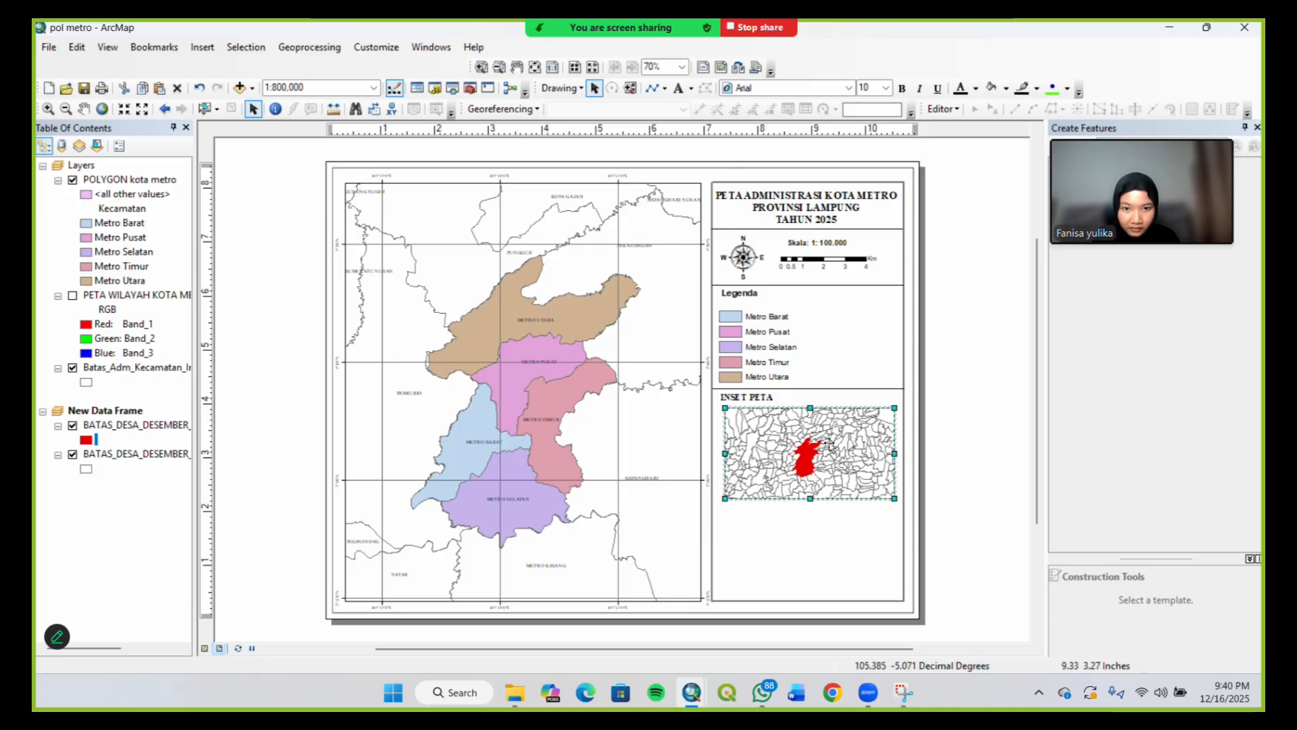
Try the inset map at 1:750,000 with Kota Metro near the centre of its frame
{"action": "left_click", "coordinate": [48, 109]}
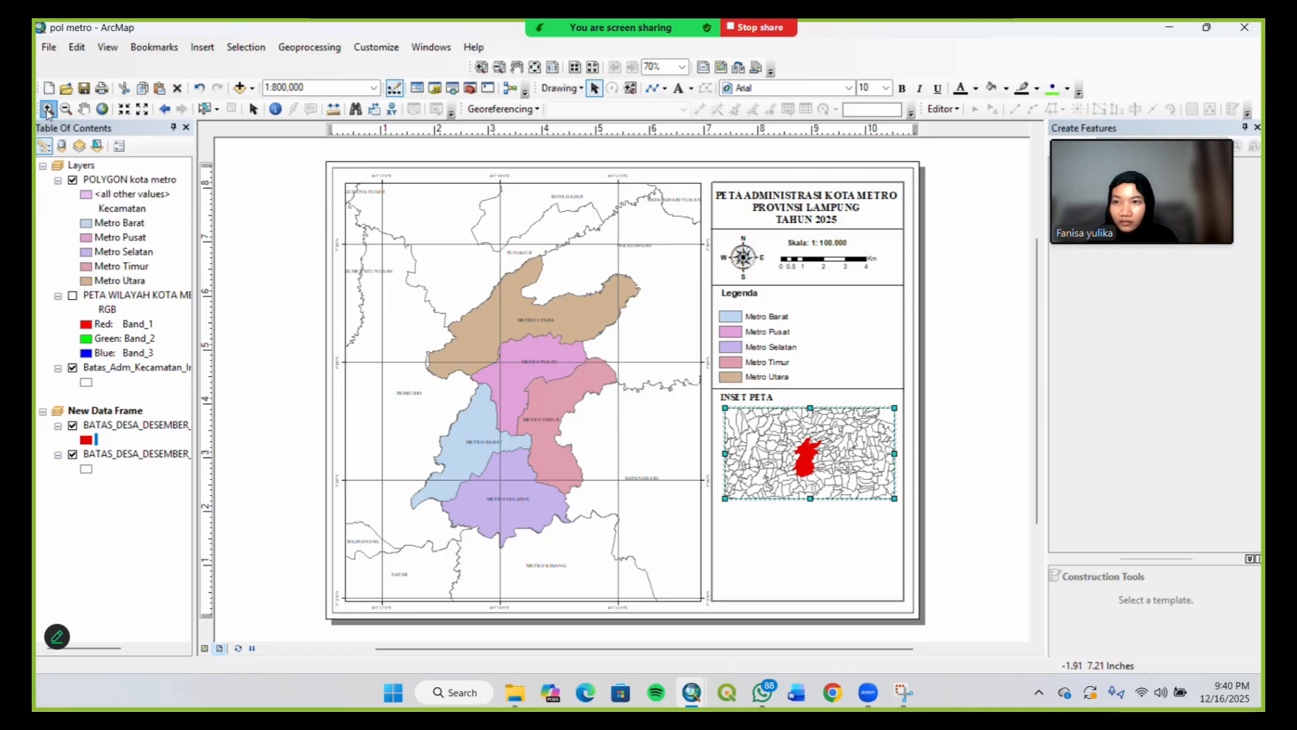
{"action": "left_click", "coordinate": [811, 456]}
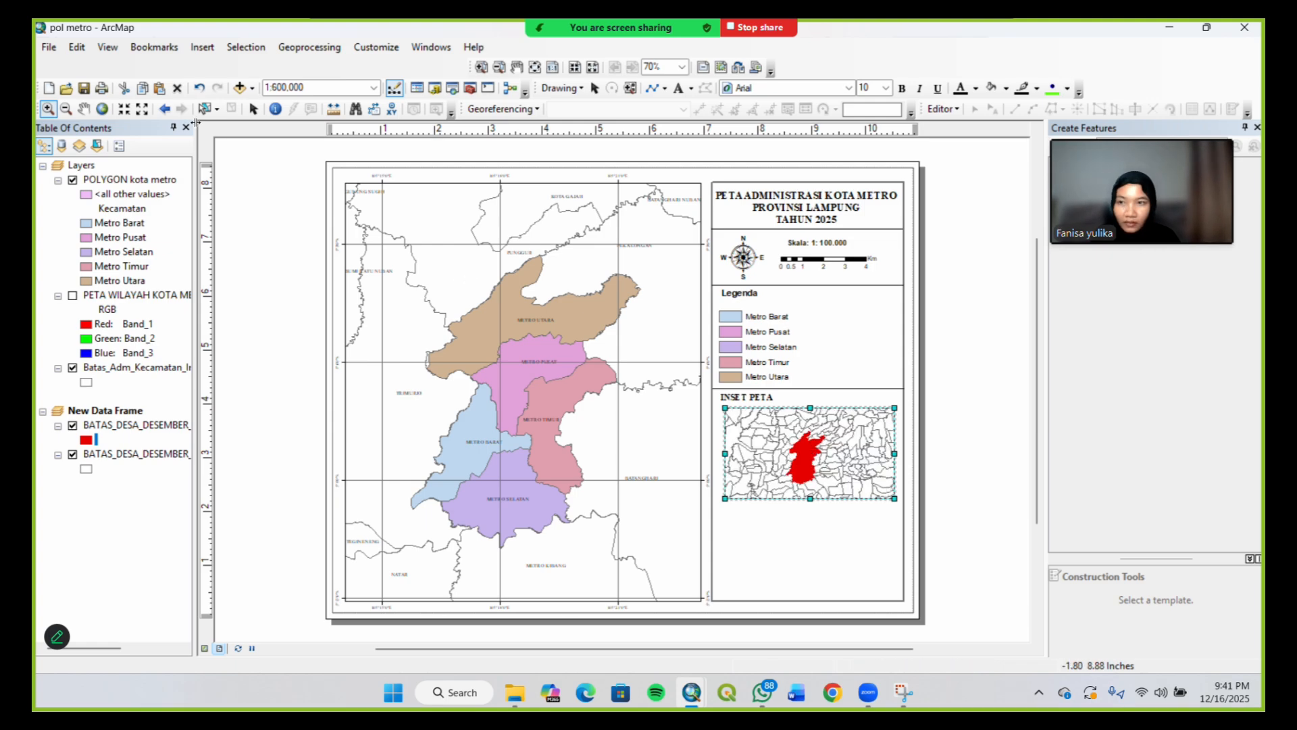
{"action": "left_click", "coordinate": [66, 108]}
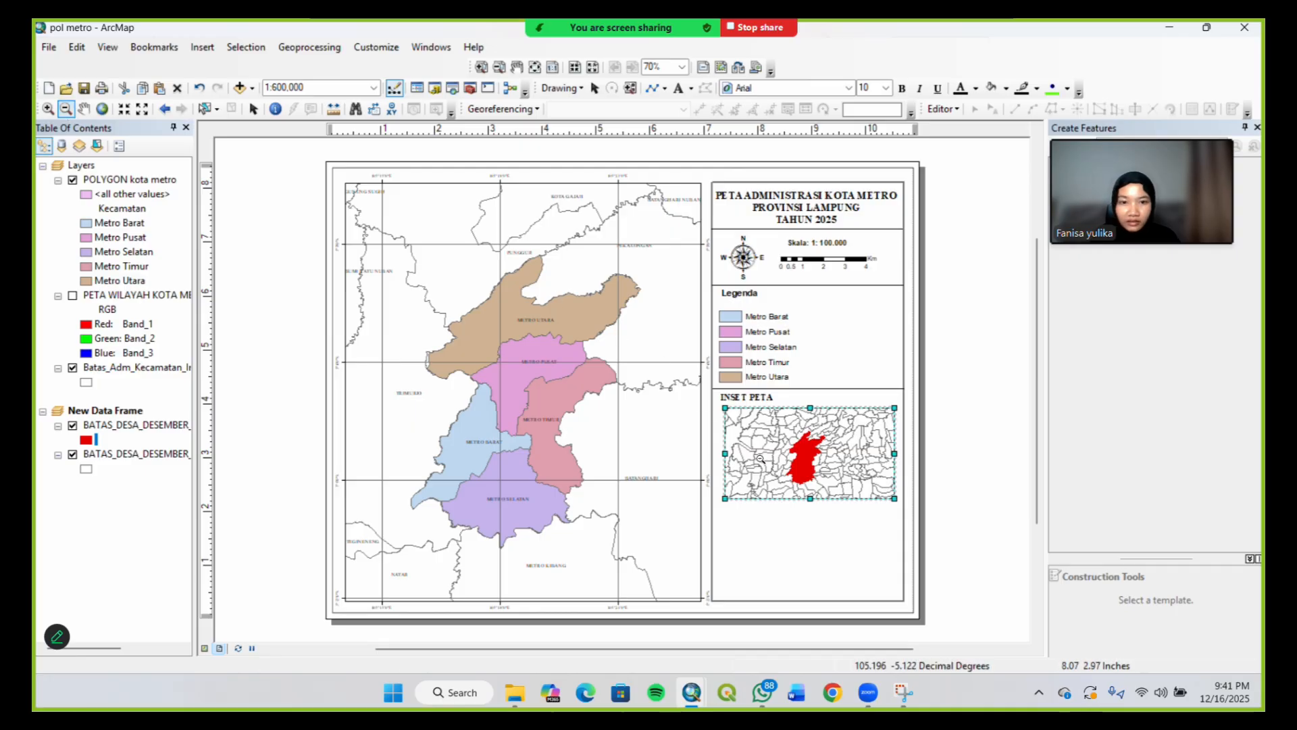
{"action": "left_click", "coordinate": [774, 460]}
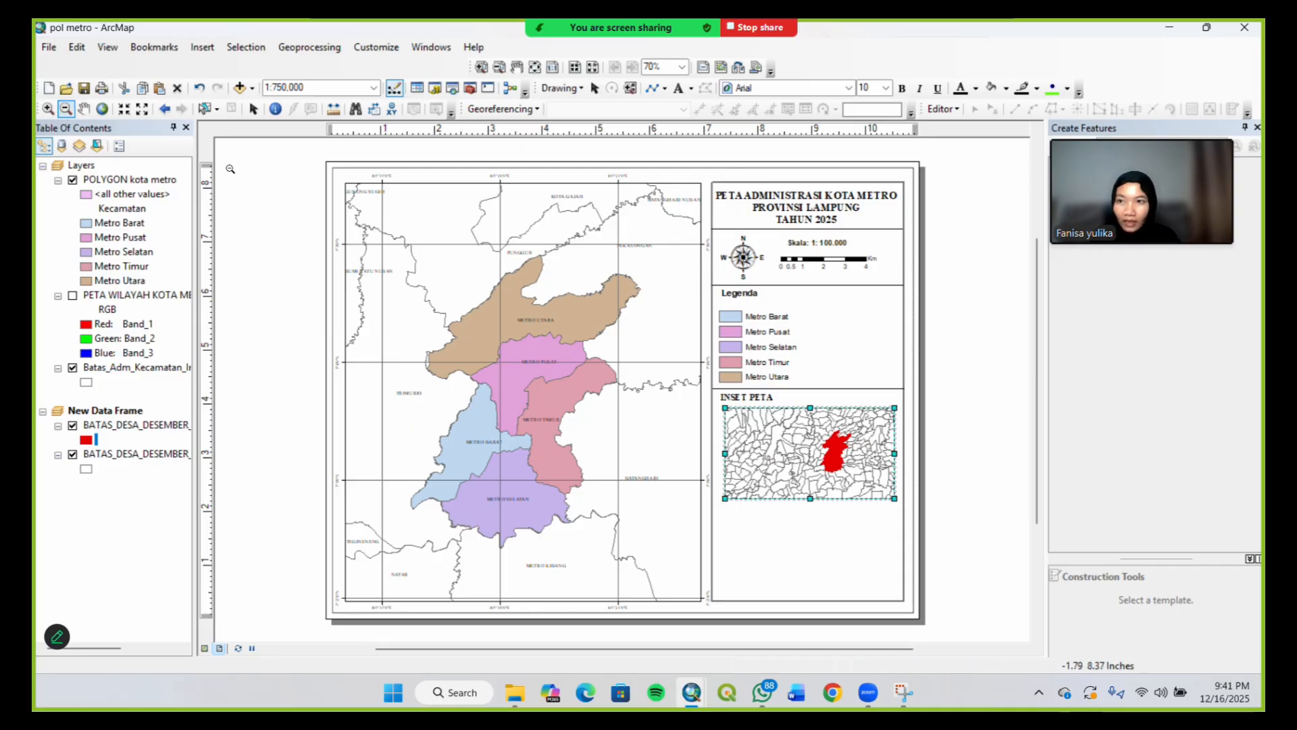
{"action": "left_click", "coordinate": [85, 110]}
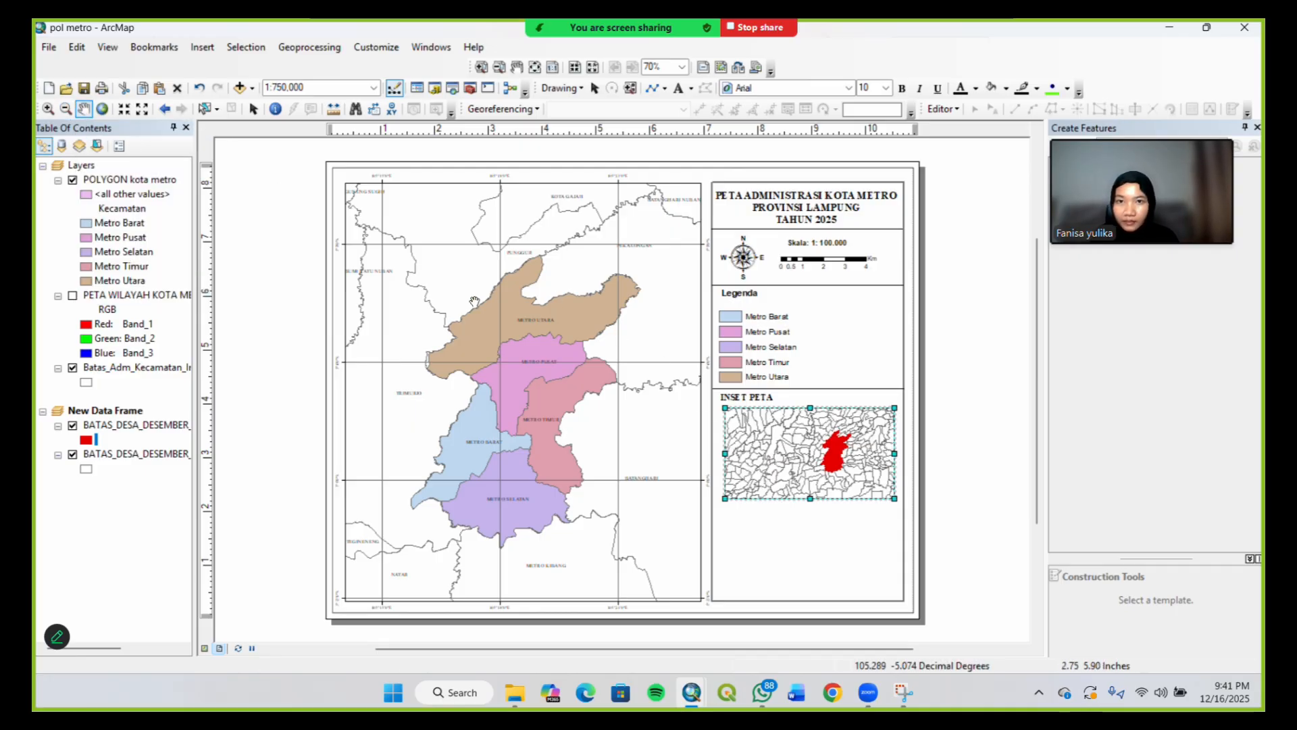
{"action": "mouse_move", "coordinate": [818, 455]}
{"action": "left_mouse_down"}
{"action": "mouse_move", "coordinate": [797, 456]}
{"action": "mouse_move", "coordinate": [811, 464]}
{"action": "left_mouse_up"}
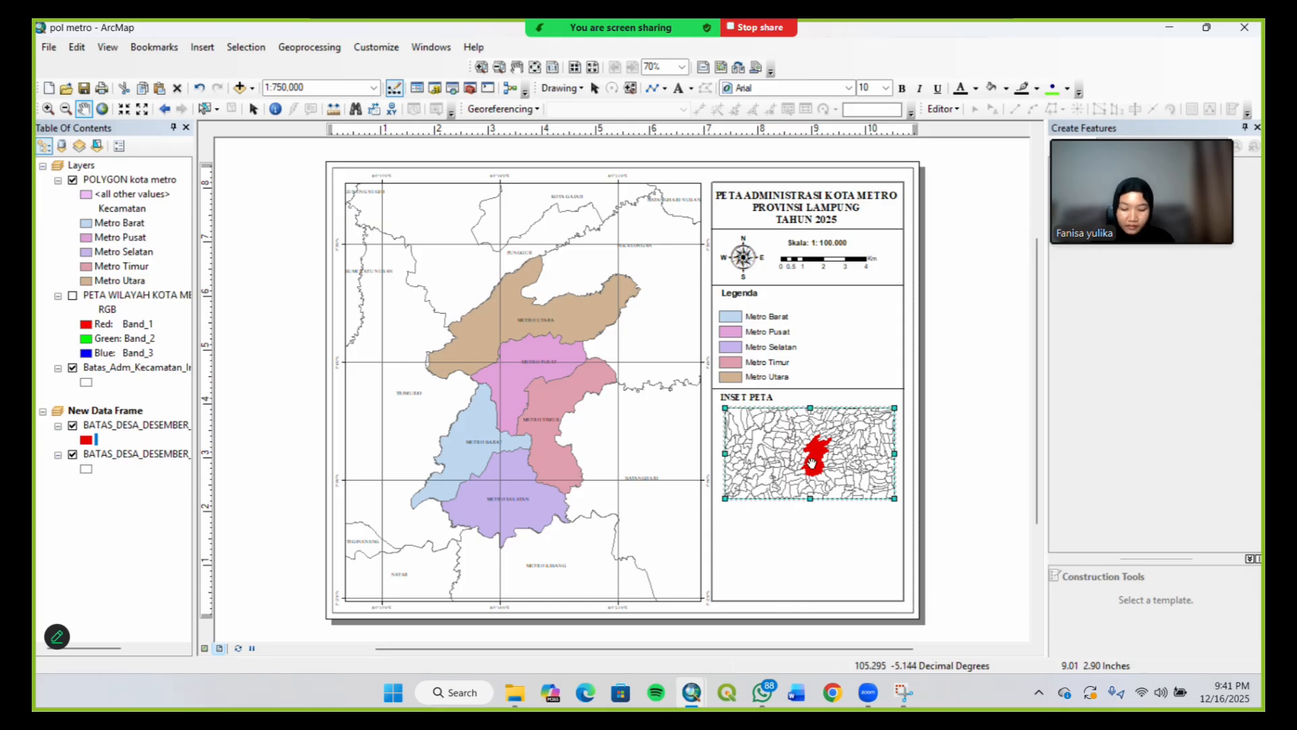
Try the inset map zoomed out to 1:1,000,000 and pan it to bring Kota Metro nearer the middle
{"action": "left_click", "coordinate": [66, 110]}
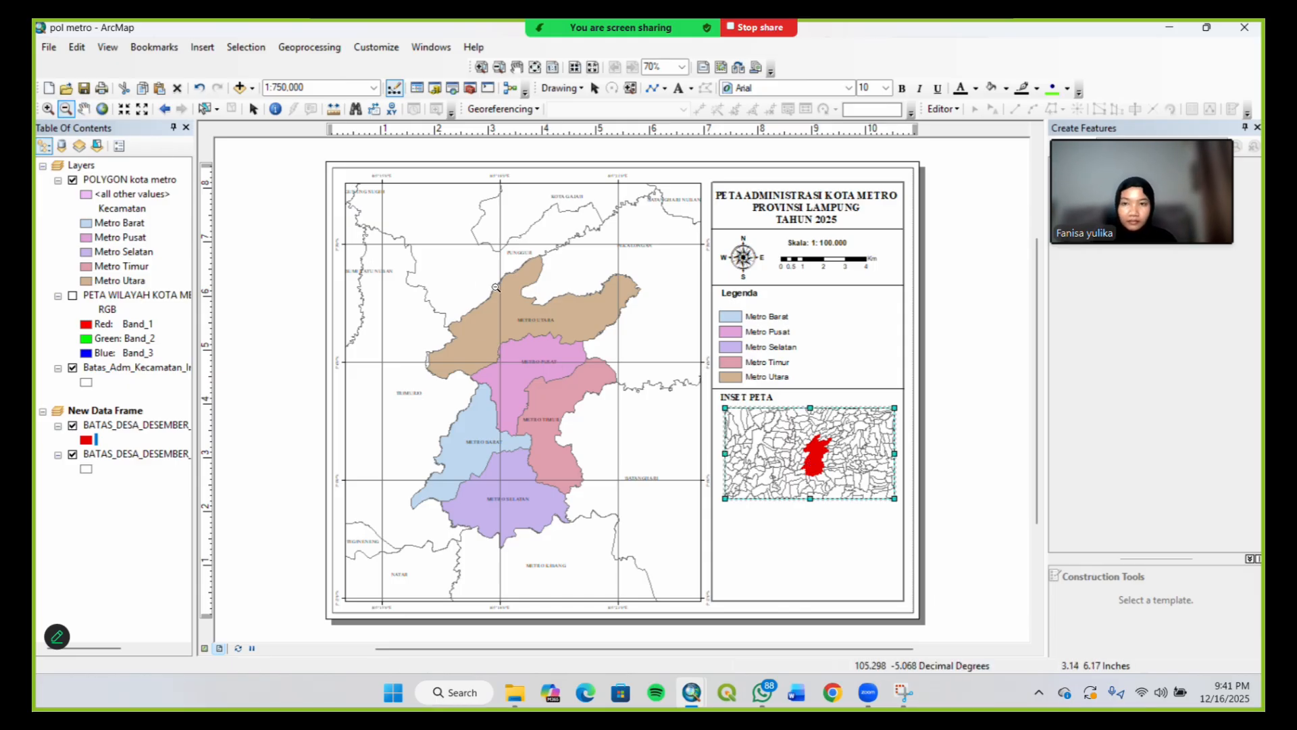
{"action": "left_click", "coordinate": [830, 454]}
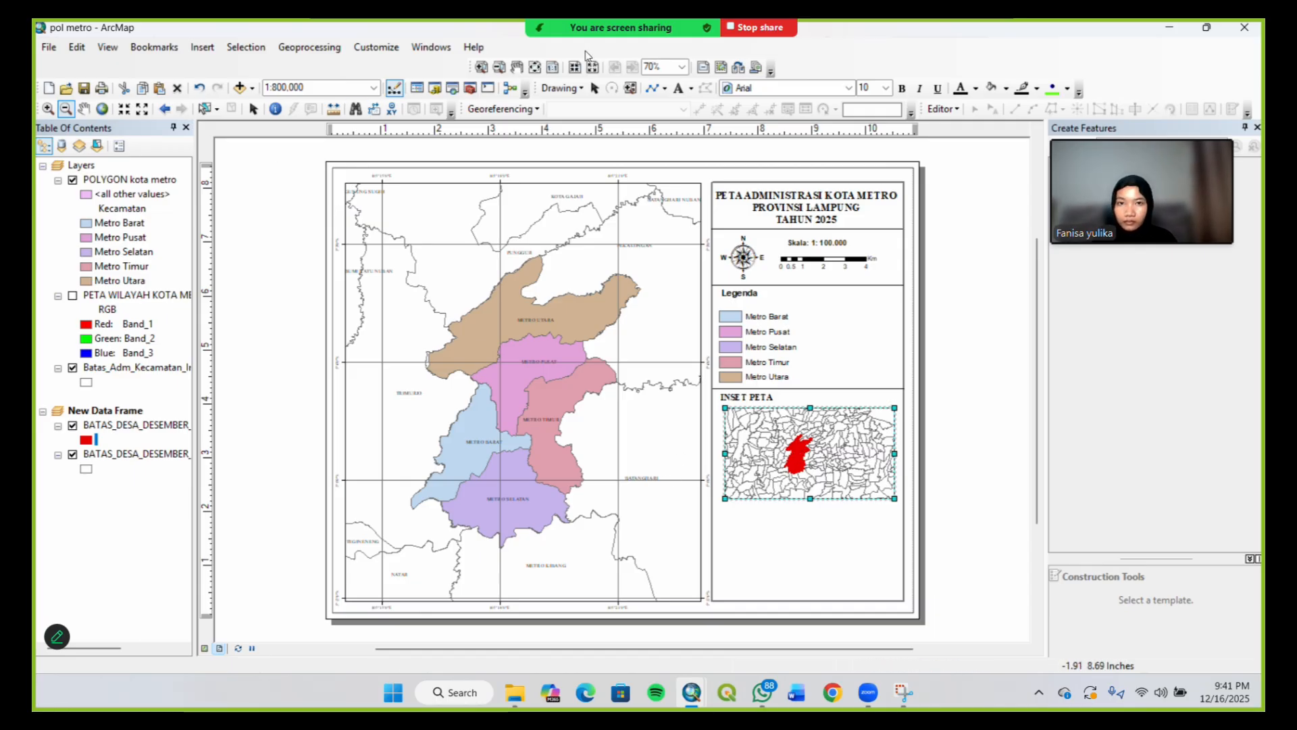
{"action": "left_click", "coordinate": [564, 47]}
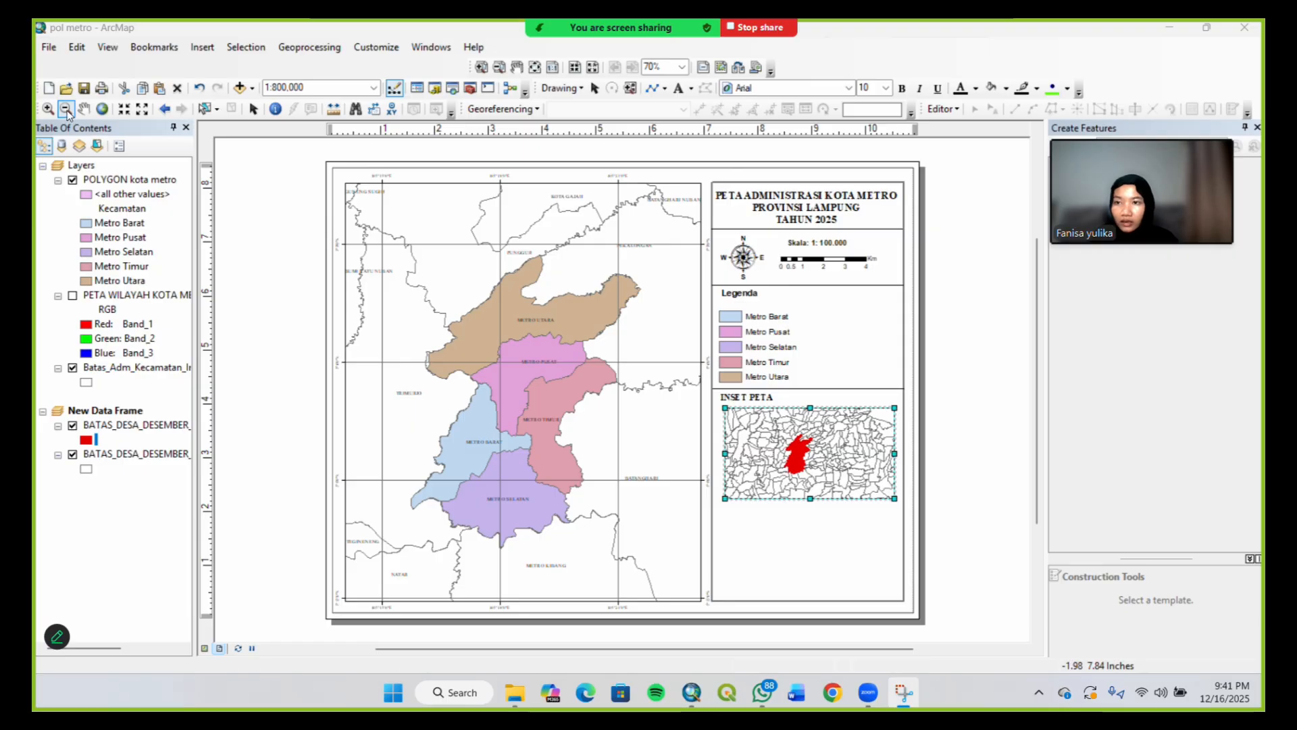
{"action": "left_click", "coordinate": [831, 448]}
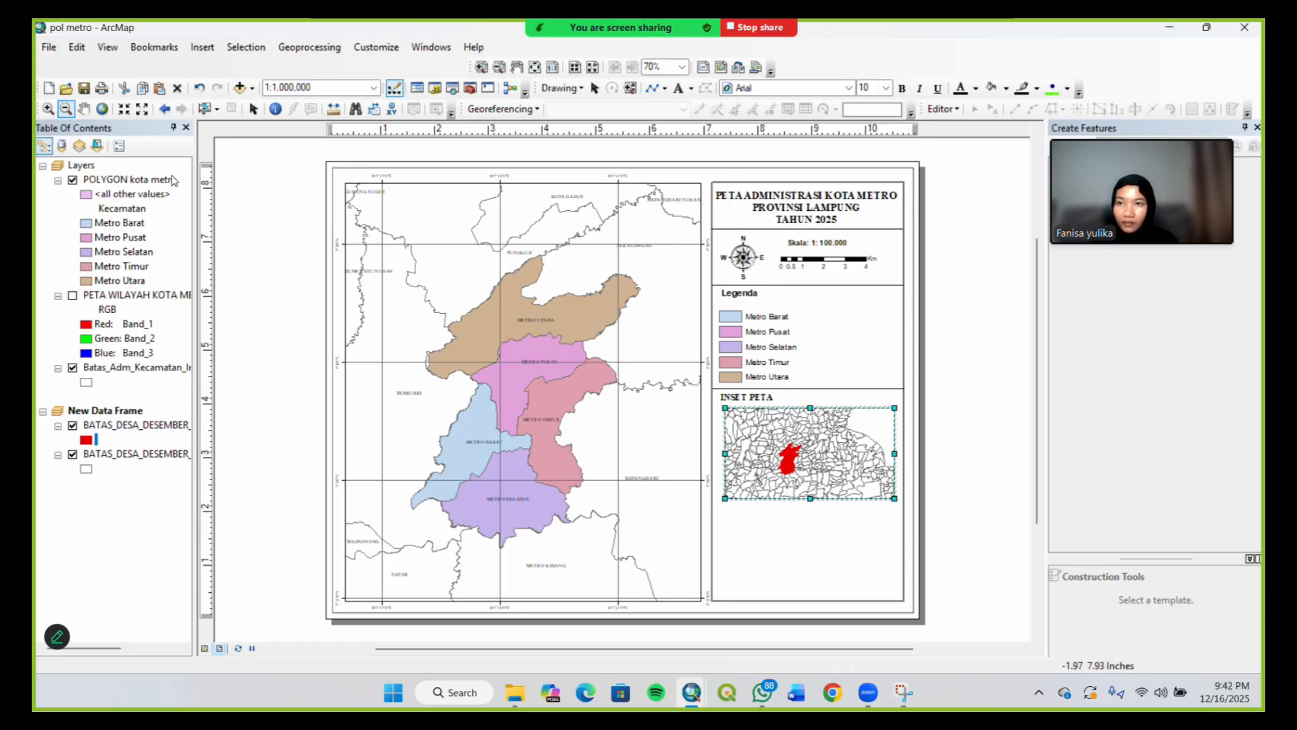
{"action": "left_click", "coordinate": [83, 109]}
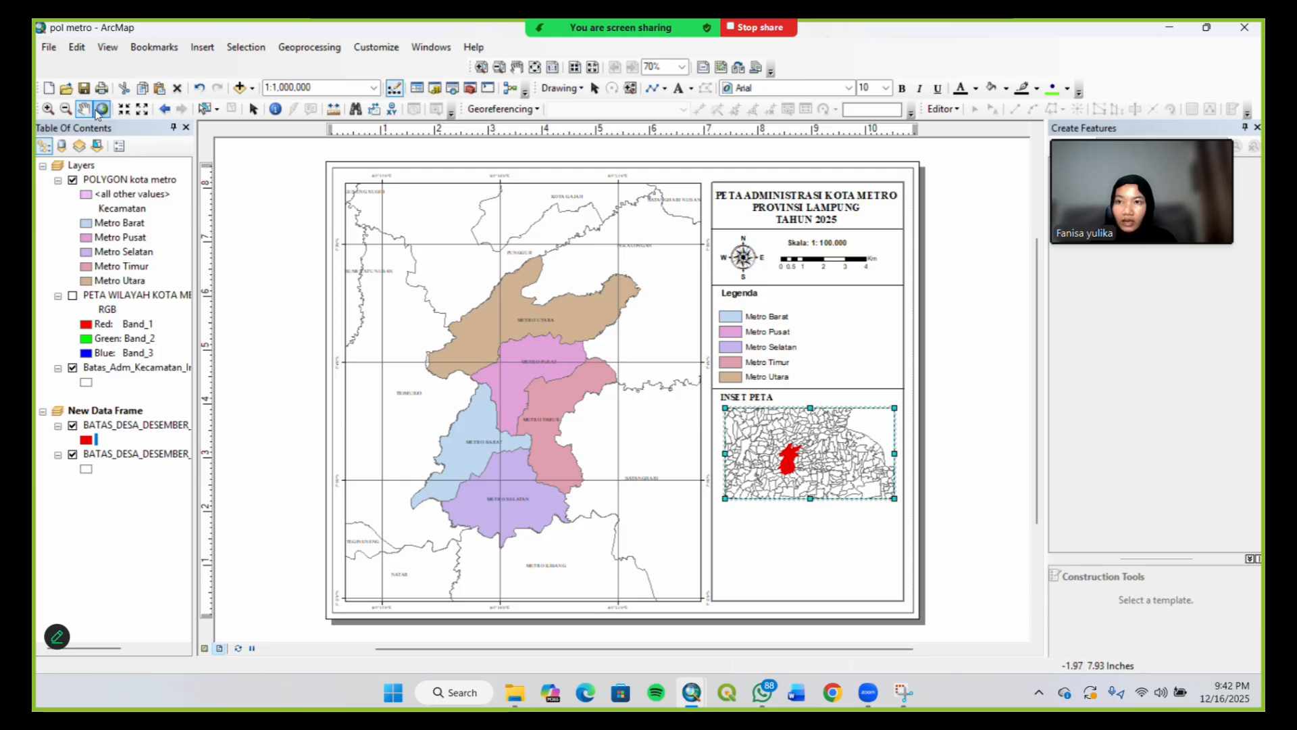
{"action": "left_click_drag", "start_coordinate": [760, 465], "coordinate": [791, 462]}
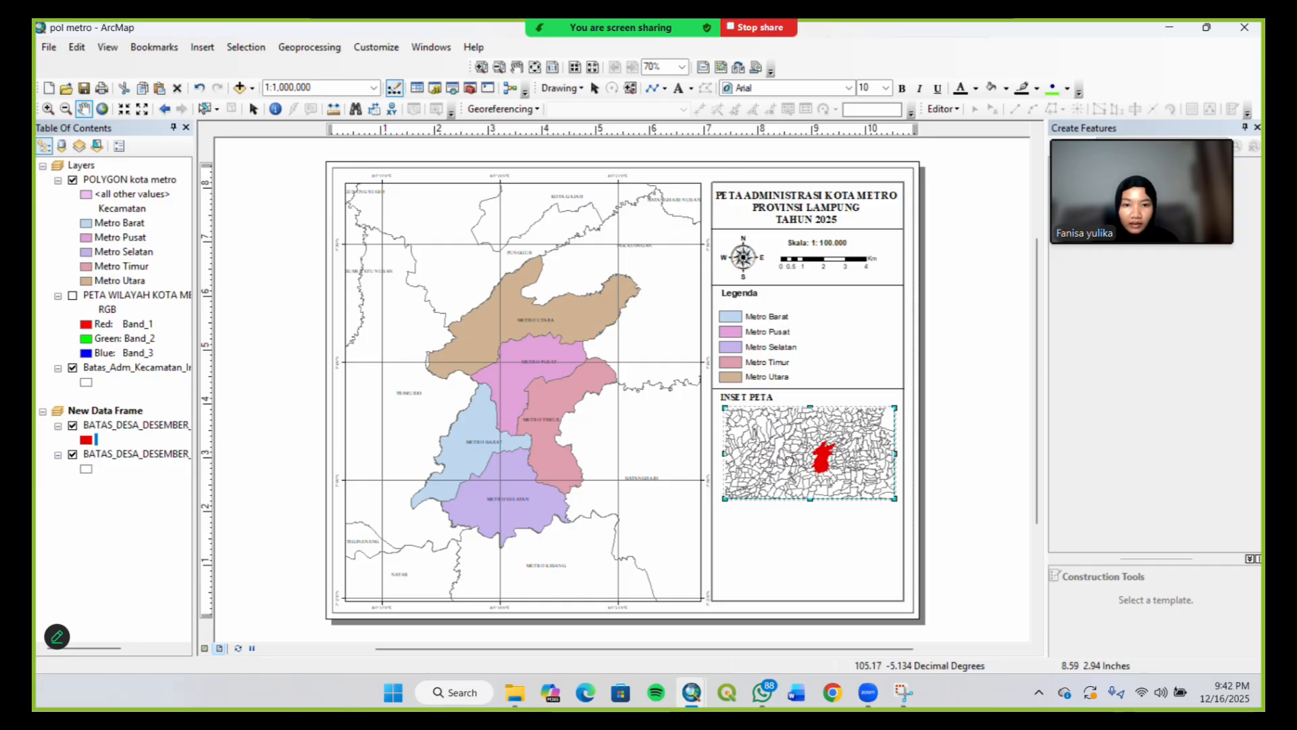
{"action": "left_click_drag", "start_coordinate": [808, 464], "coordinate": [809, 460]}
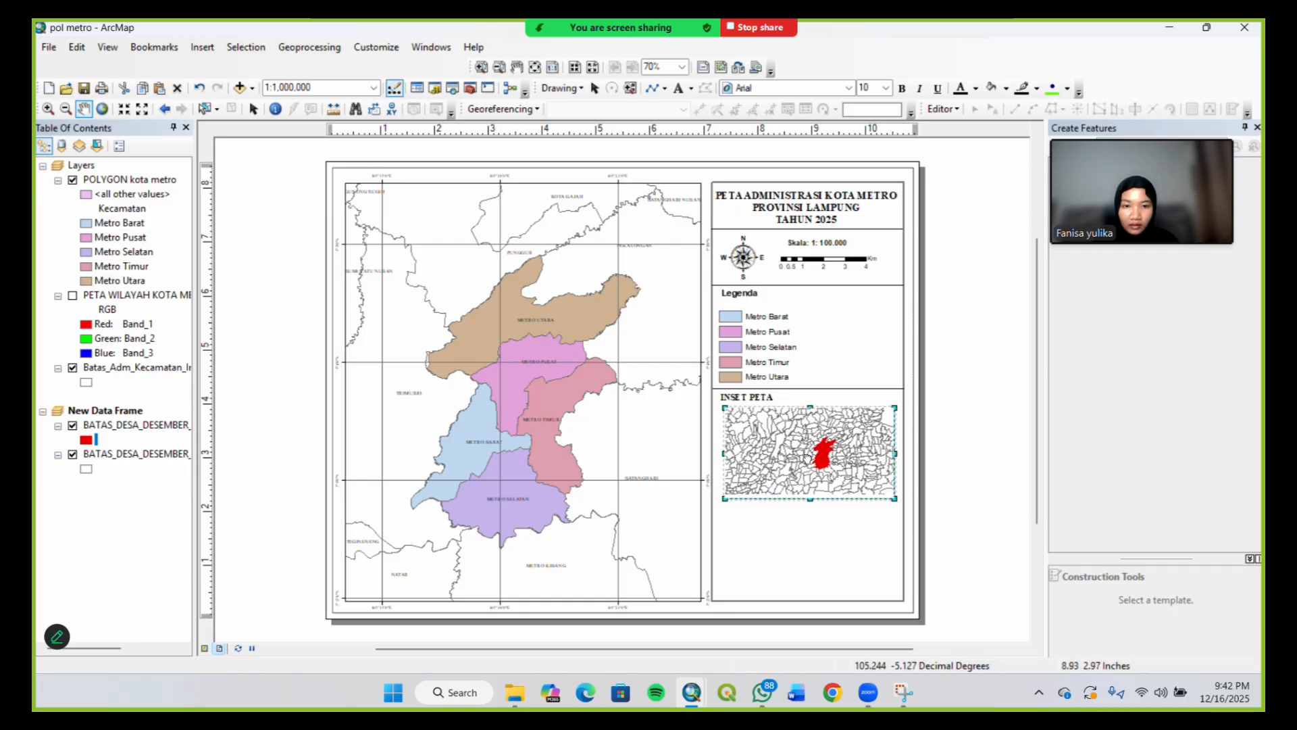
Zoom the inset map to 1:800,000 and centre the red Kota Metro area in its frame
{"action": "left_click", "coordinate": [48, 109]}
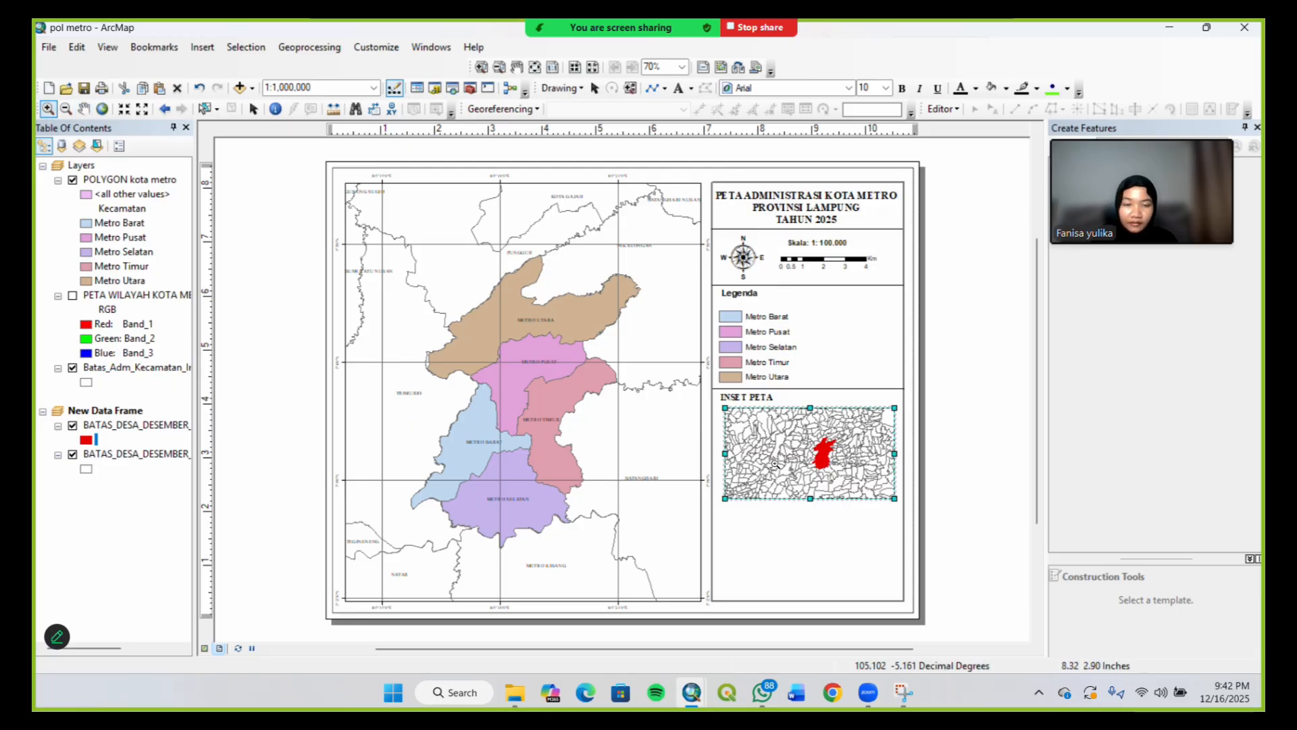
{"action": "left_click", "coordinate": [775, 464]}
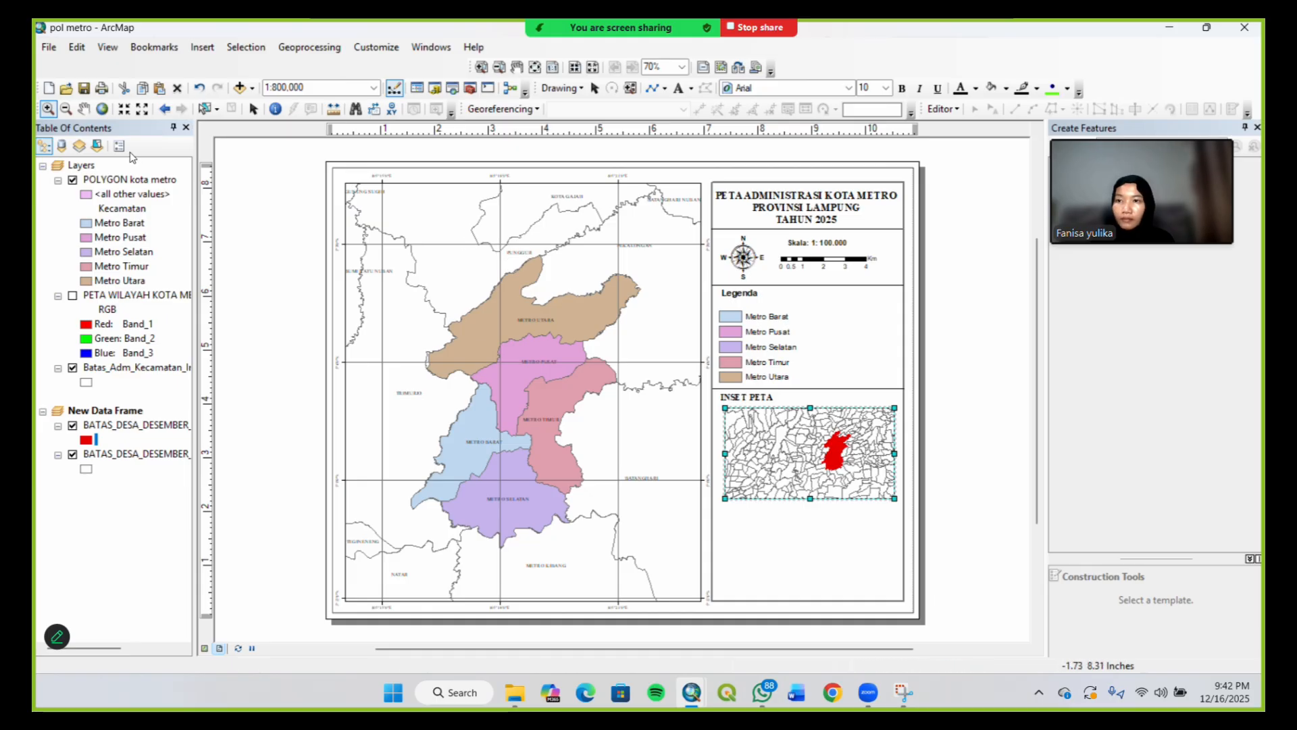
{"action": "left_click", "coordinate": [84, 109]}
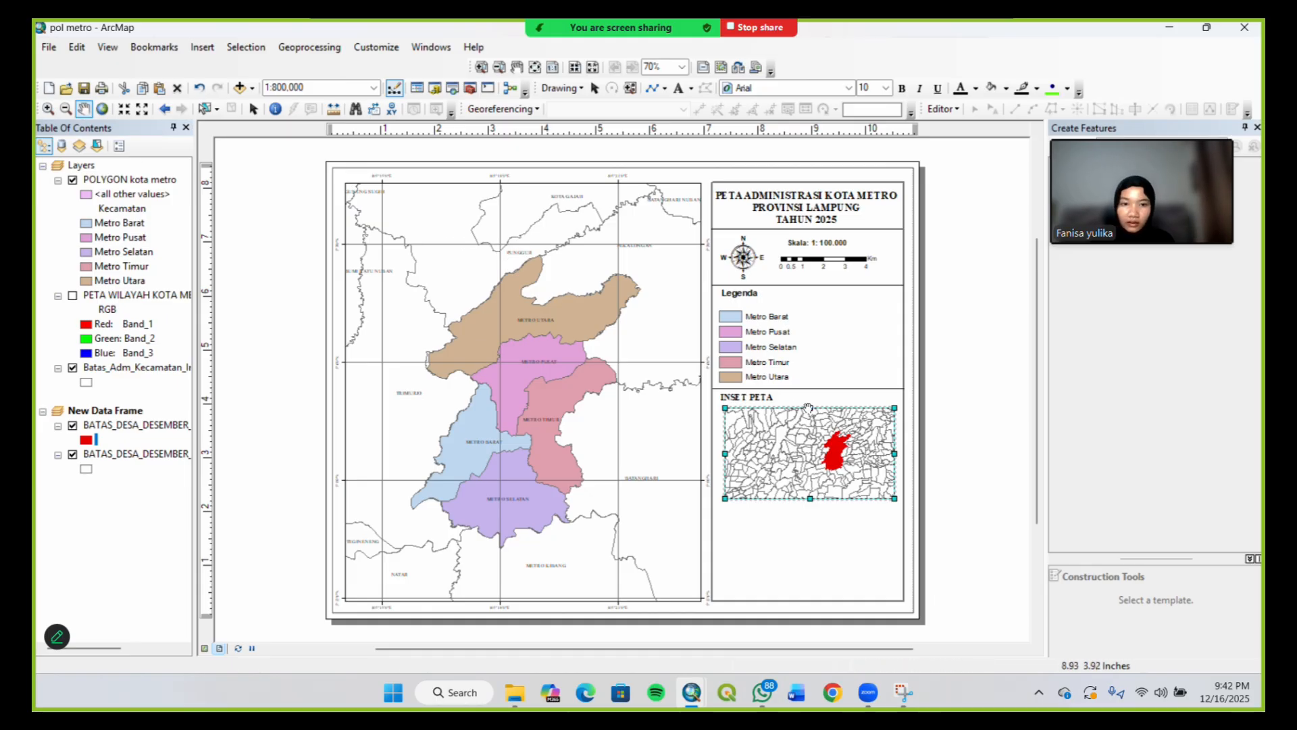
{"action": "left_click_drag", "start_coordinate": [837, 450], "coordinate": [812, 460]}
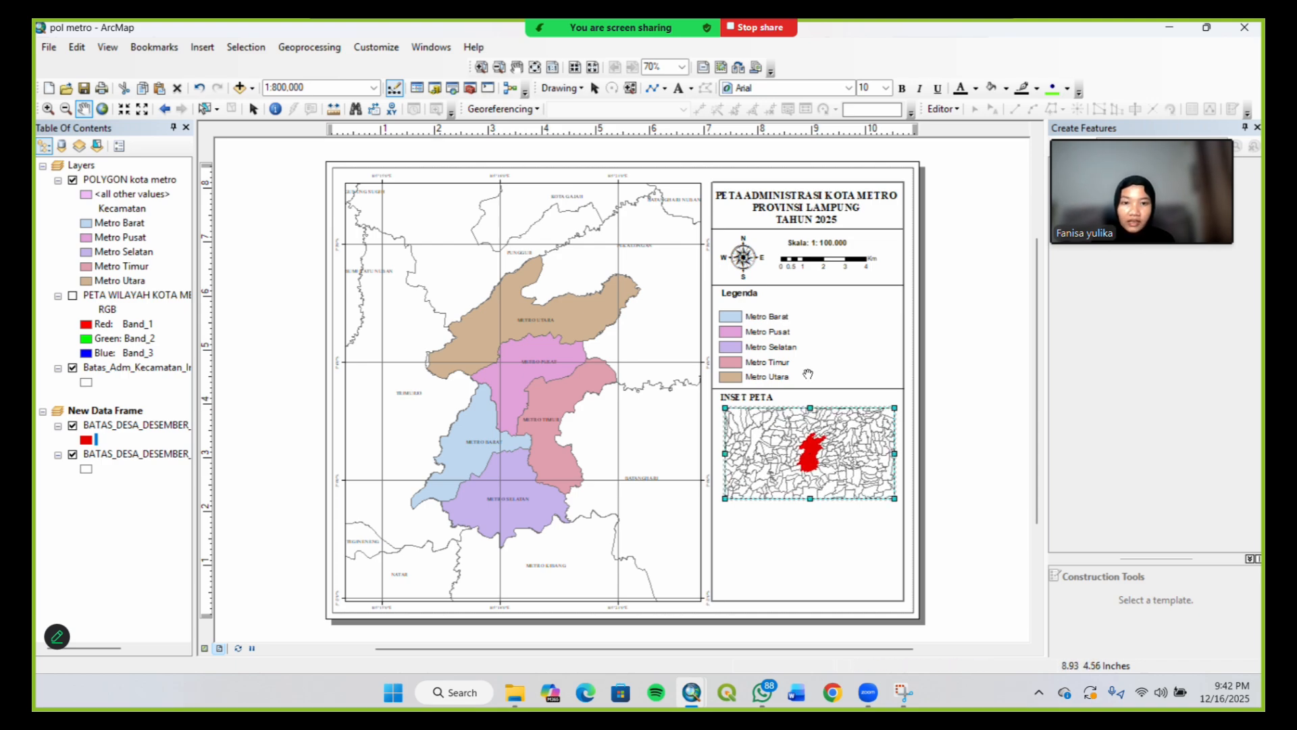
Copy the divider line above INSET PETA and place the copy just below the inset frame, spanning the side panel
{"action": "left_click", "coordinate": [254, 110]}
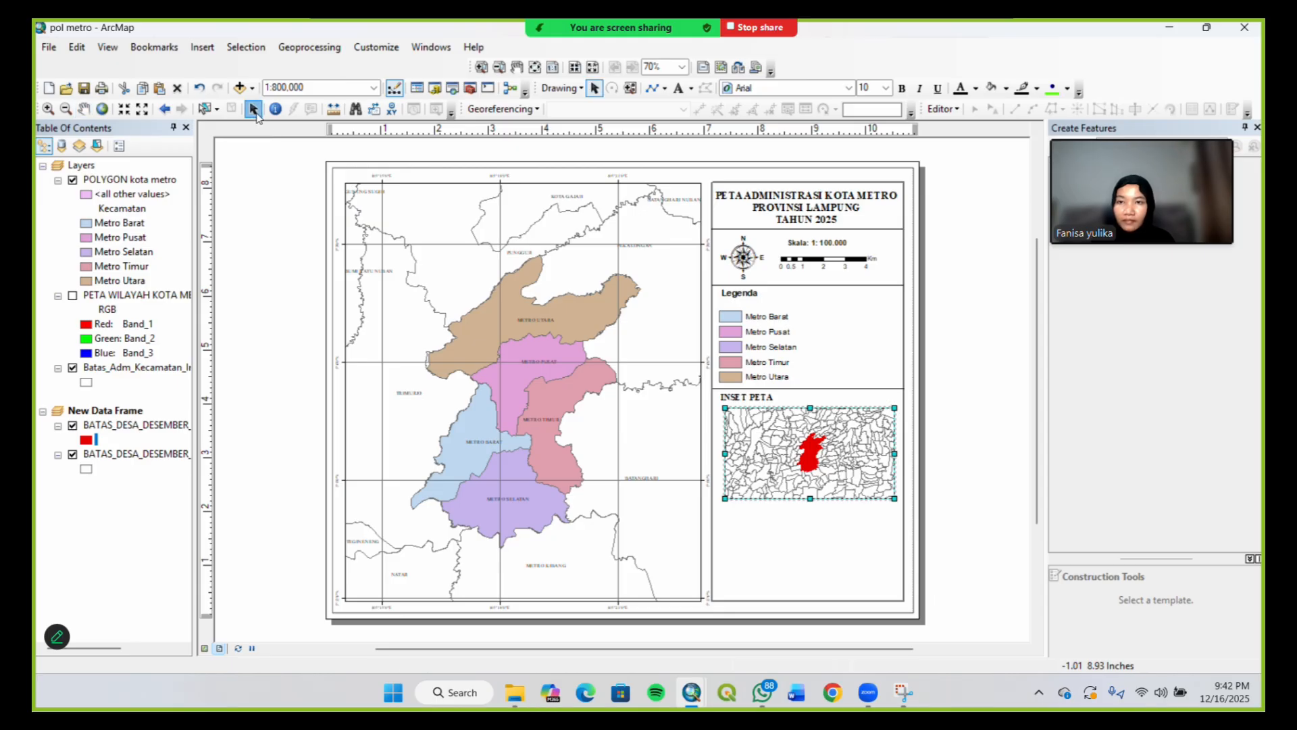
{"action": "left_click", "coordinate": [809, 387]}
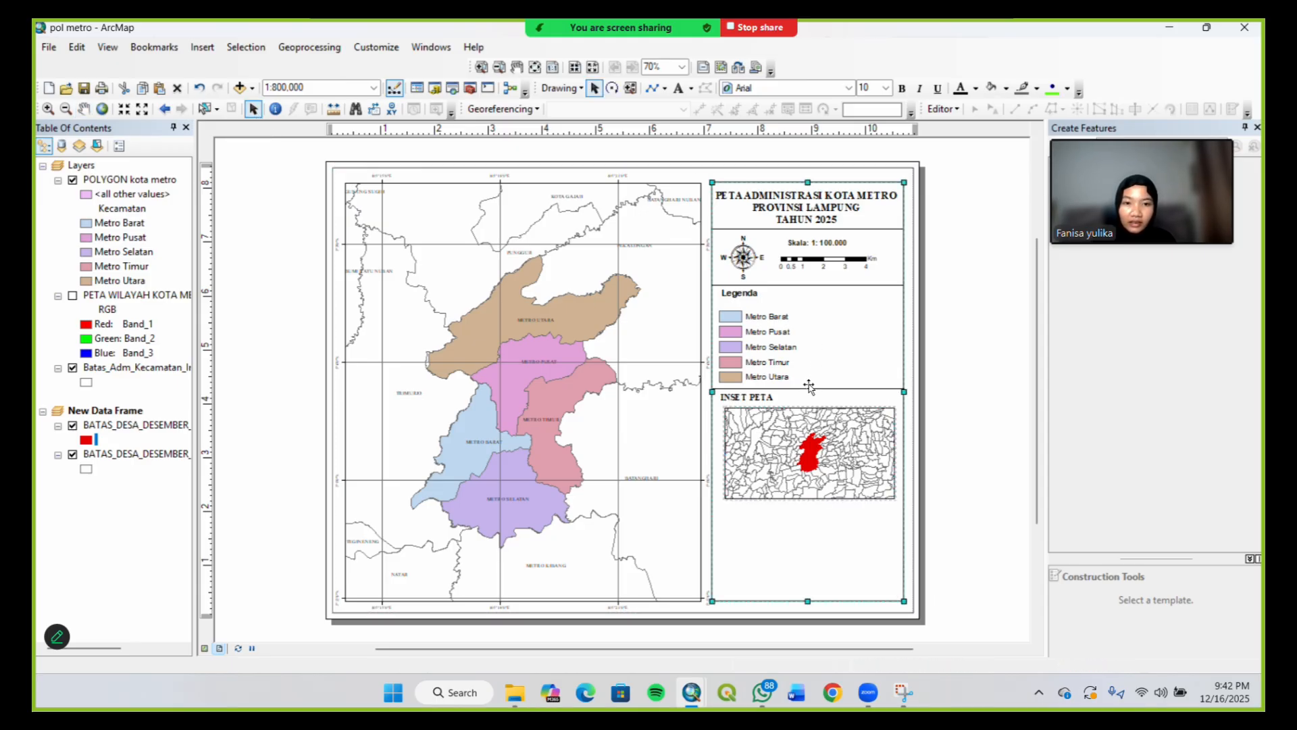
{"action": "left_click", "coordinate": [809, 388]}
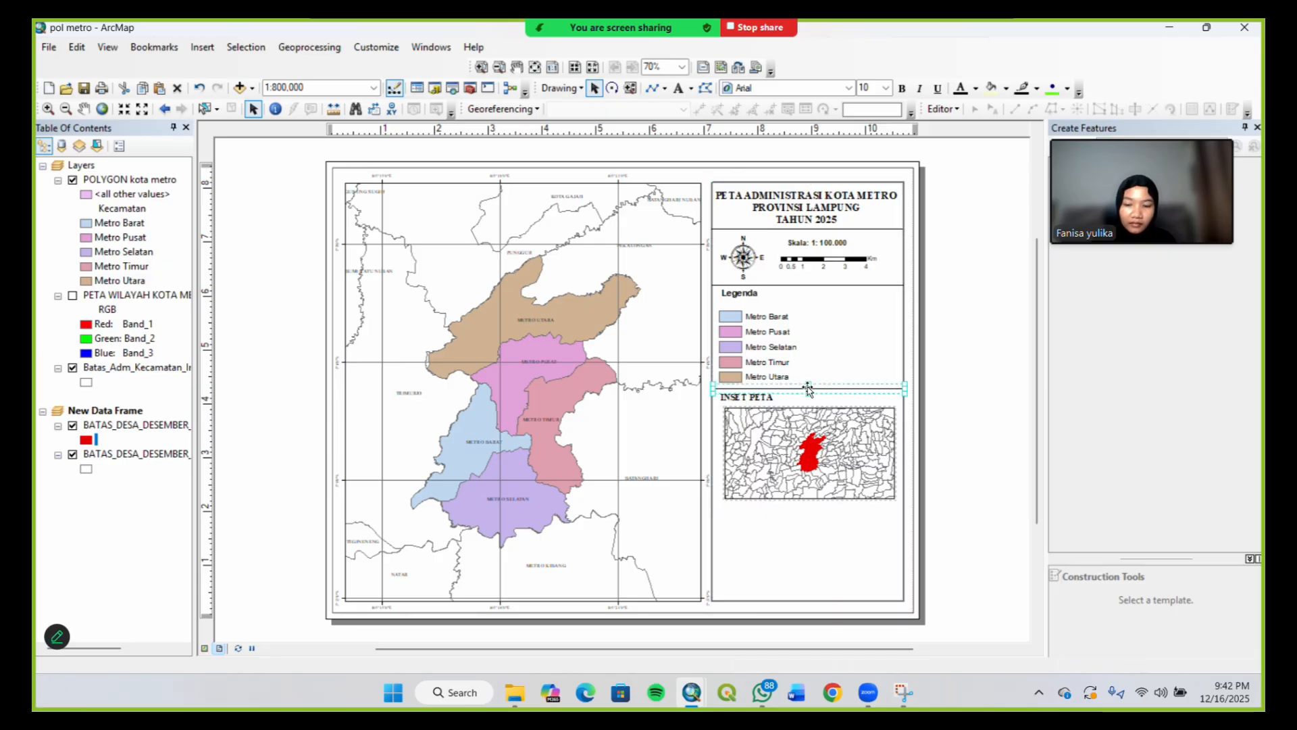
{"action": "left_click_drag", "start_coordinate": [809, 390], "coordinate": [819, 515]}
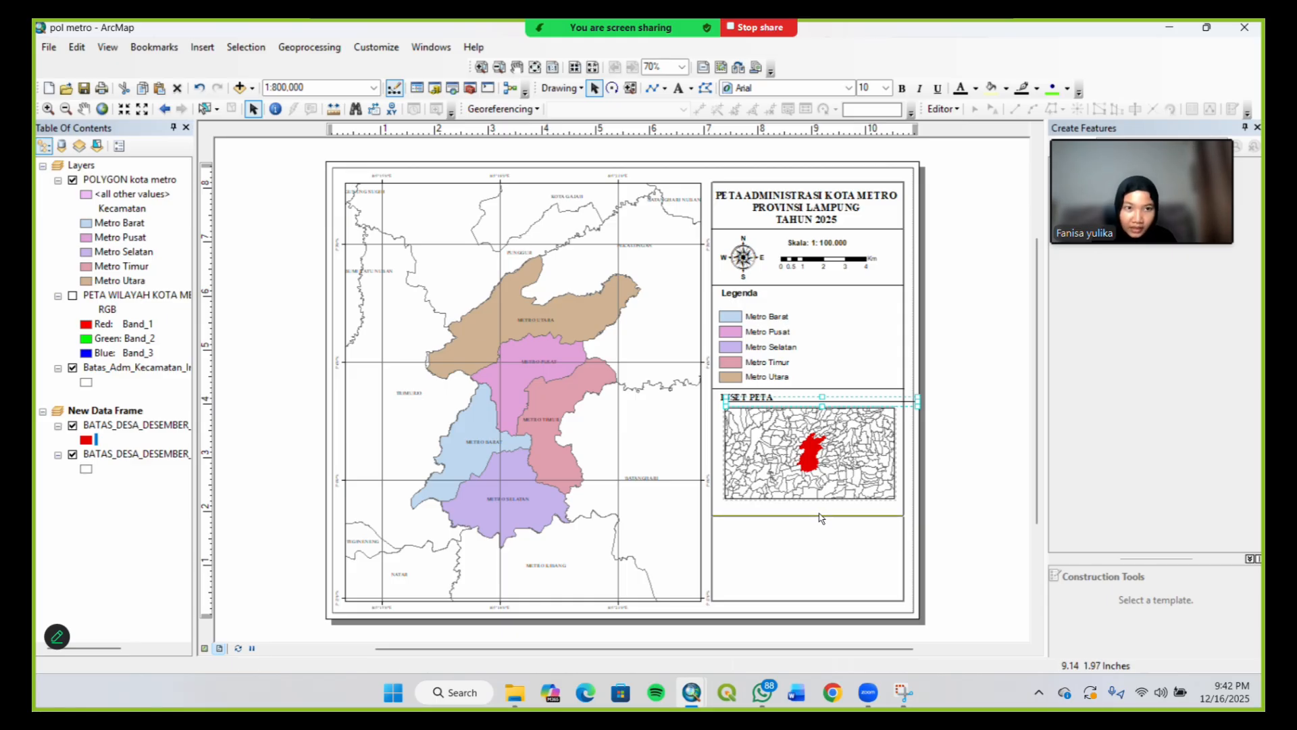
{"action": "left_click_drag", "start_coordinate": [819, 514], "coordinate": [819, 515]}
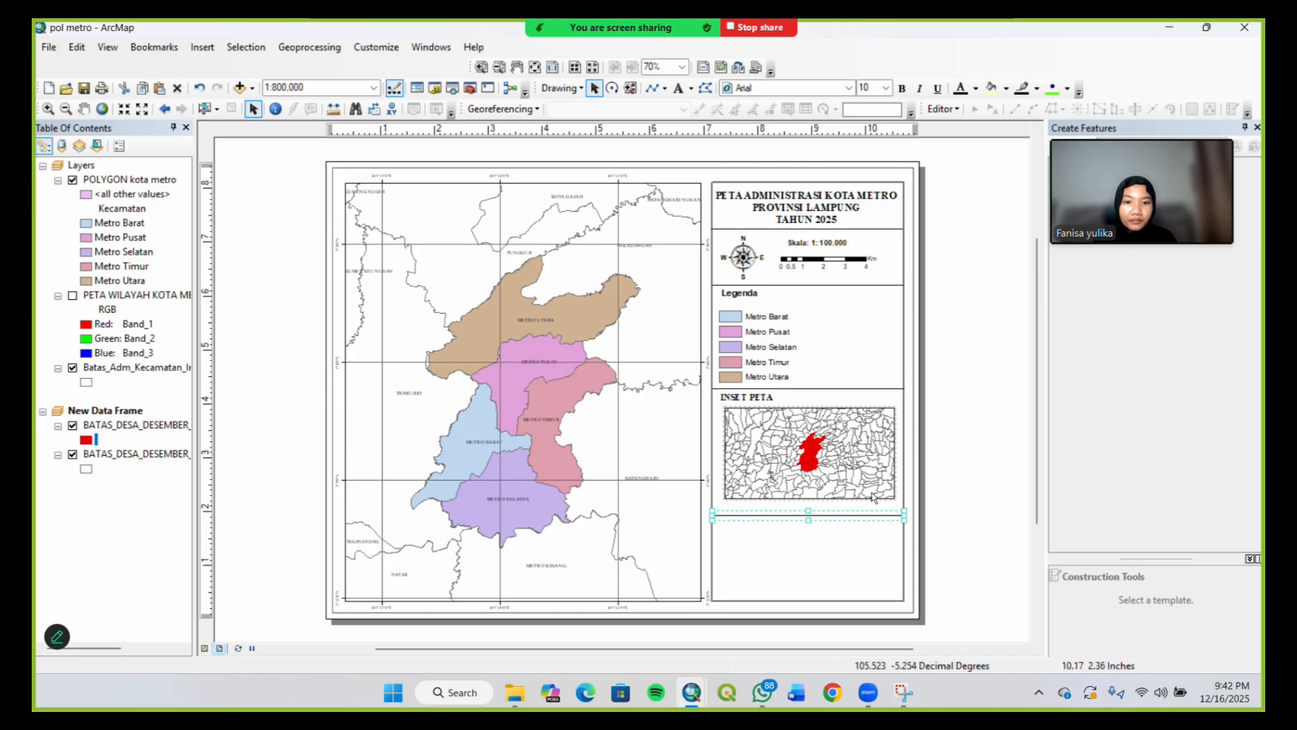
{"action": "left_click", "coordinate": [938, 467]}
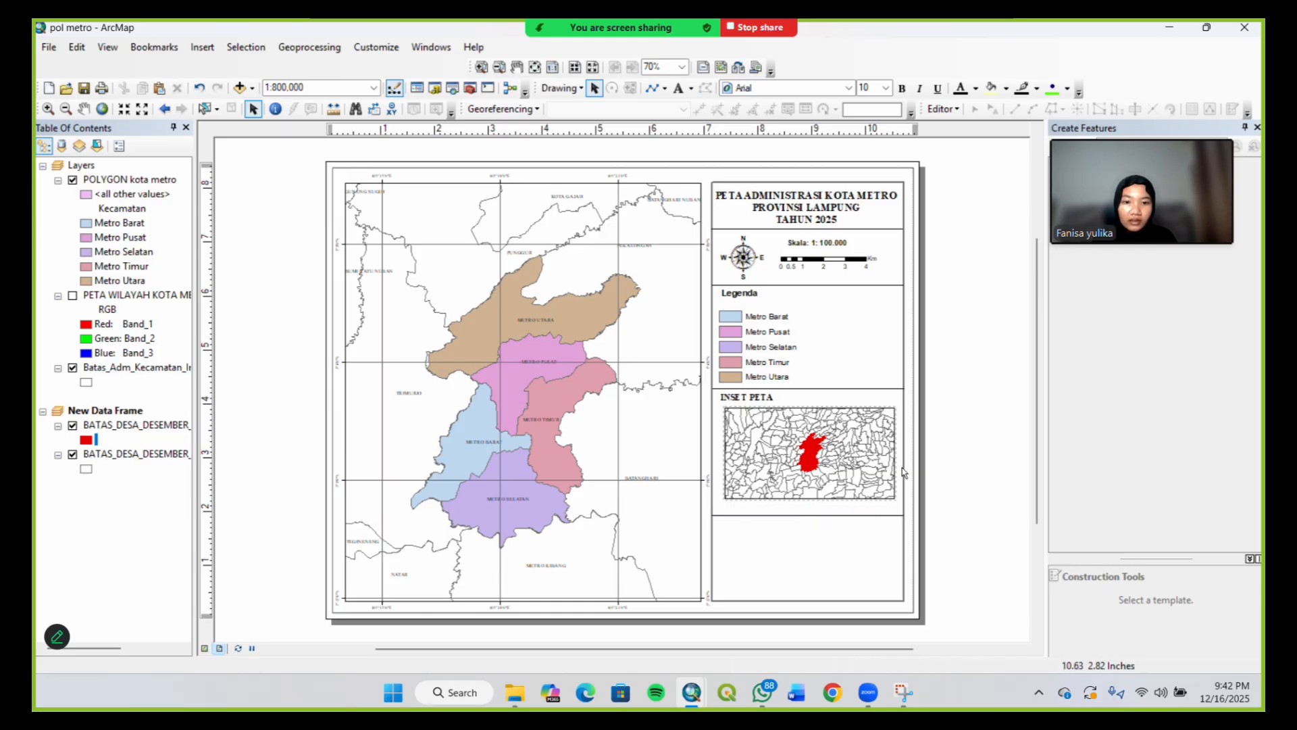
Duplicate the INSET PETA text and place the copy between the inset frame and the divider line below it
{"action": "left_click", "coordinate": [804, 201]}
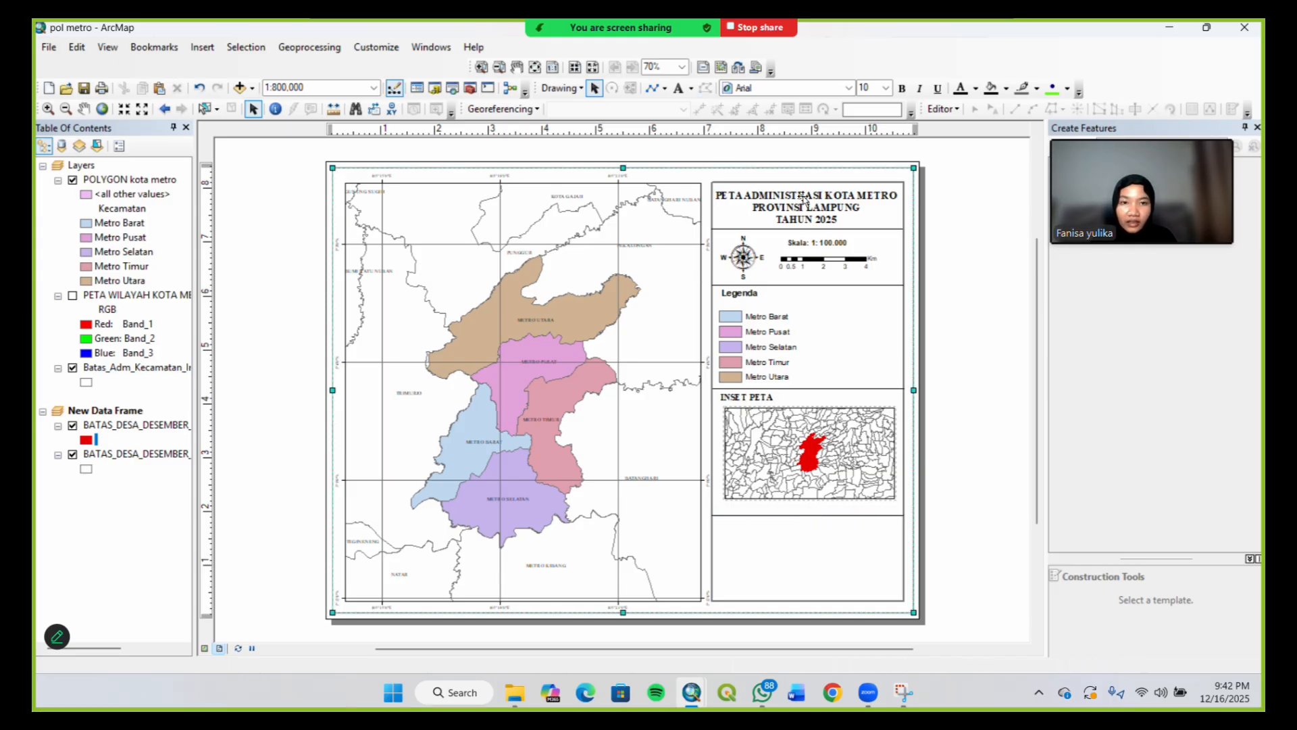
{"action": "double_click", "coordinate": [752, 397]}
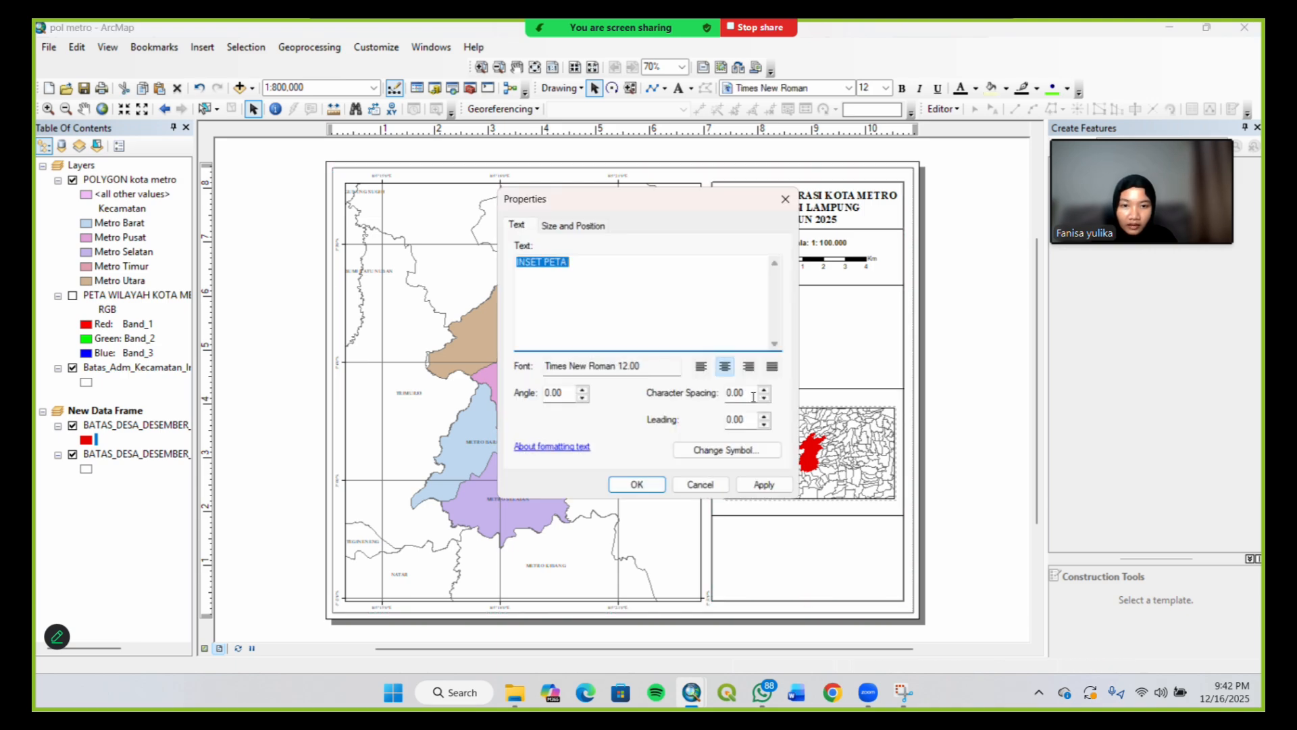
{"action": "left_click", "coordinate": [788, 196]}
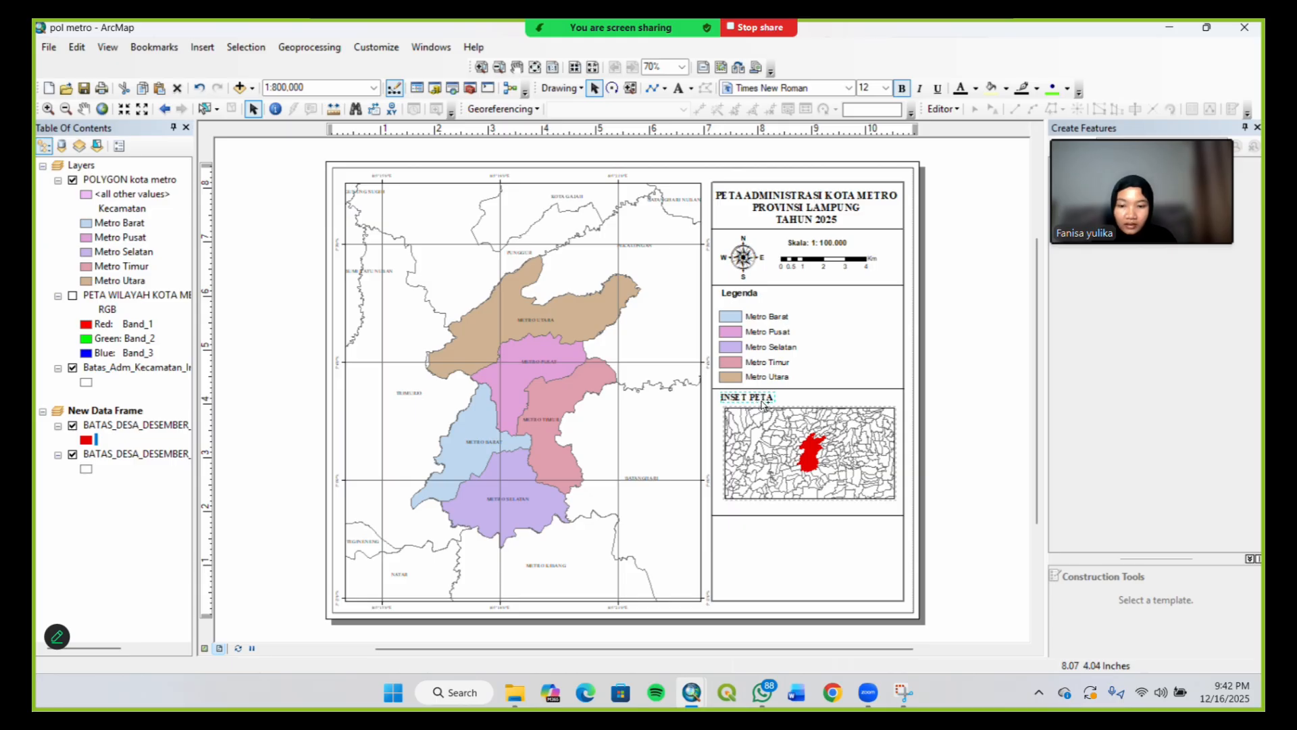
{"action": "key", "text": "ctrl+c"}
{"action": "key", "text": "ctrl+v"}
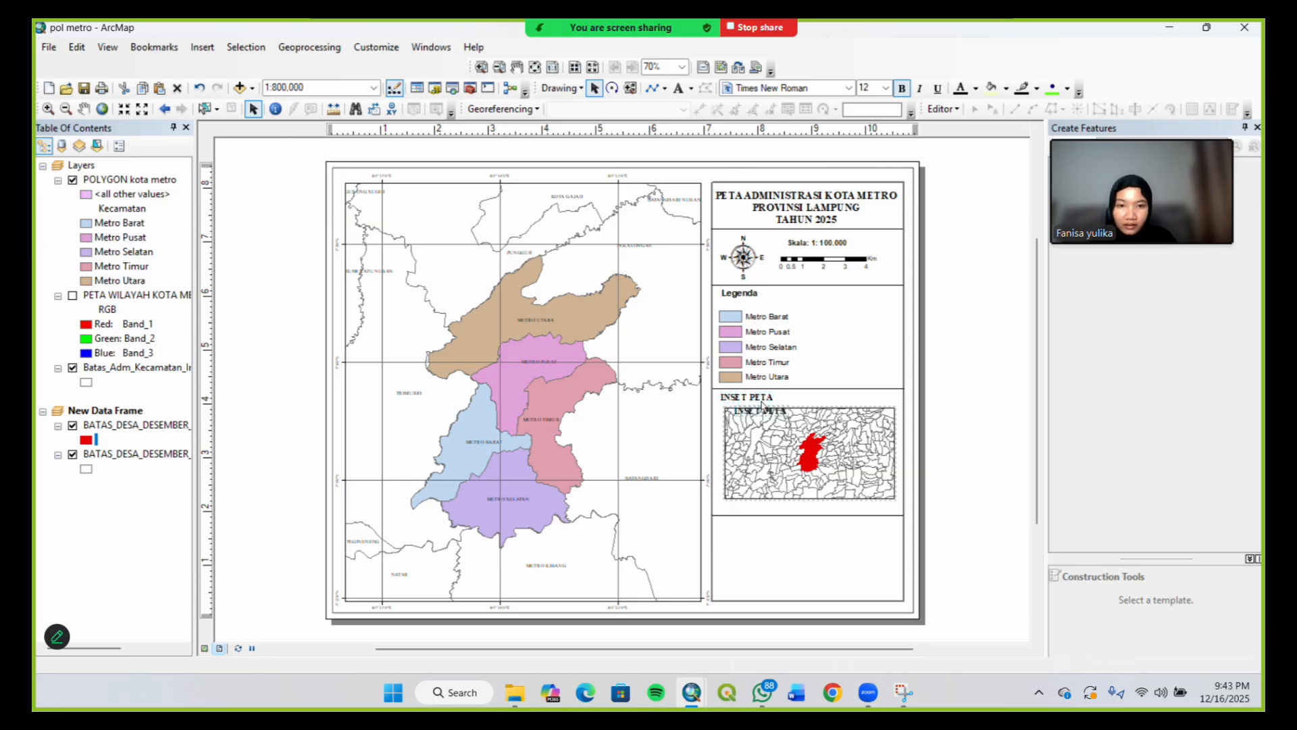
{"action": "left_click_drag", "start_coordinate": [768, 411], "coordinate": [820, 509]}
{"action": "double_click", "coordinate": [820, 509]}
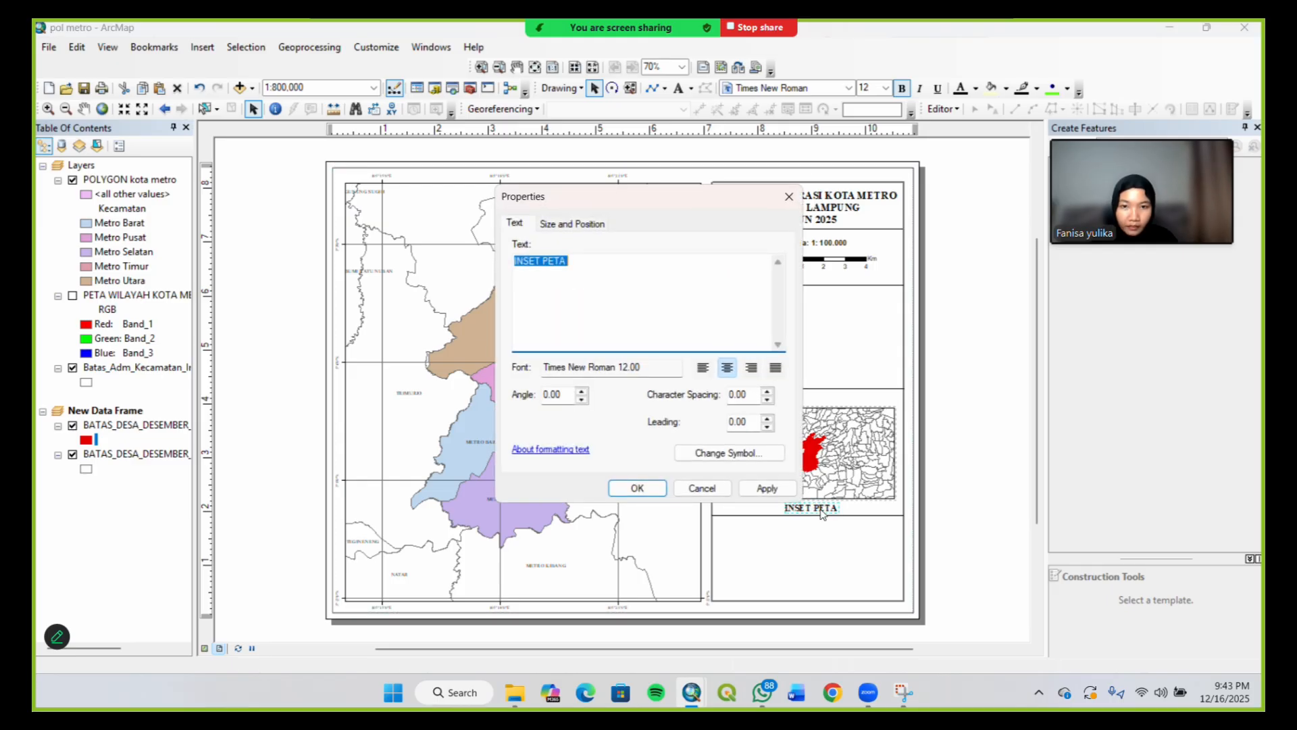
{"action": "left_click", "coordinate": [574, 265]}
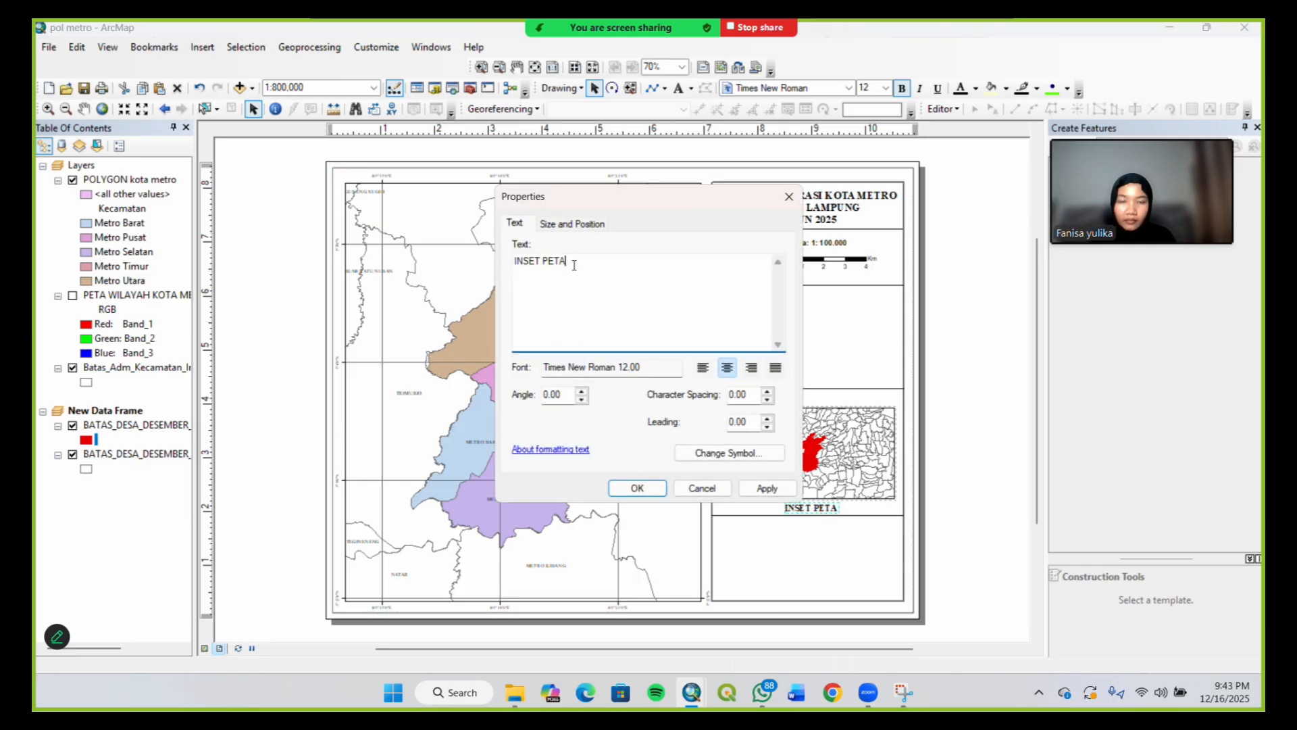
{"action": "key", "text": "BackSpace"}
{"action": "key", "text": "BackSpace"}
{"action": "key", "text": "BackSpace"}
{"action": "key", "text": "BackSpace"}
{"action": "key", "text": "BackSpace"}
{"action": "key", "text": "BackSpace"}
{"action": "key", "text": "BackSpace"}
{"action": "key", "text": "BackSpace"}
{"action": "key", "text": "BackSpace"}
{"action": "key", "text": "BackSpace"}
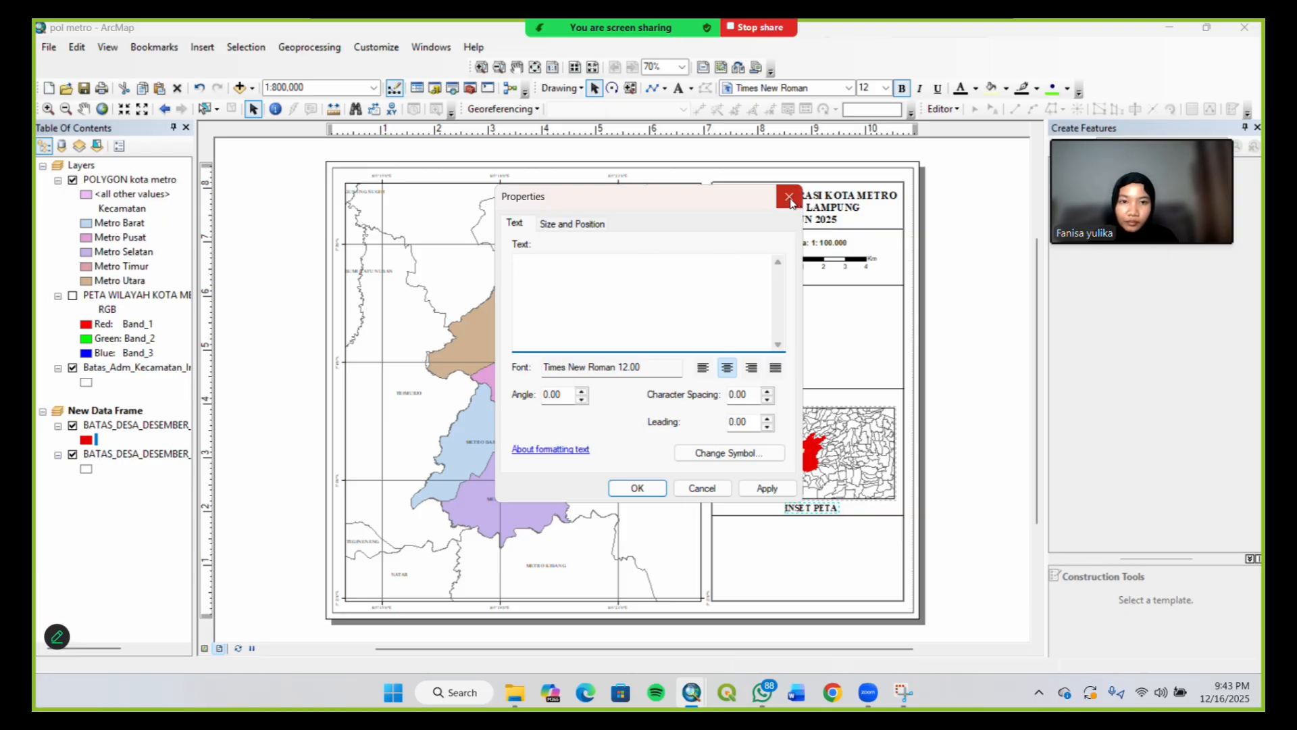
{"action": "type", "text": "METR"}
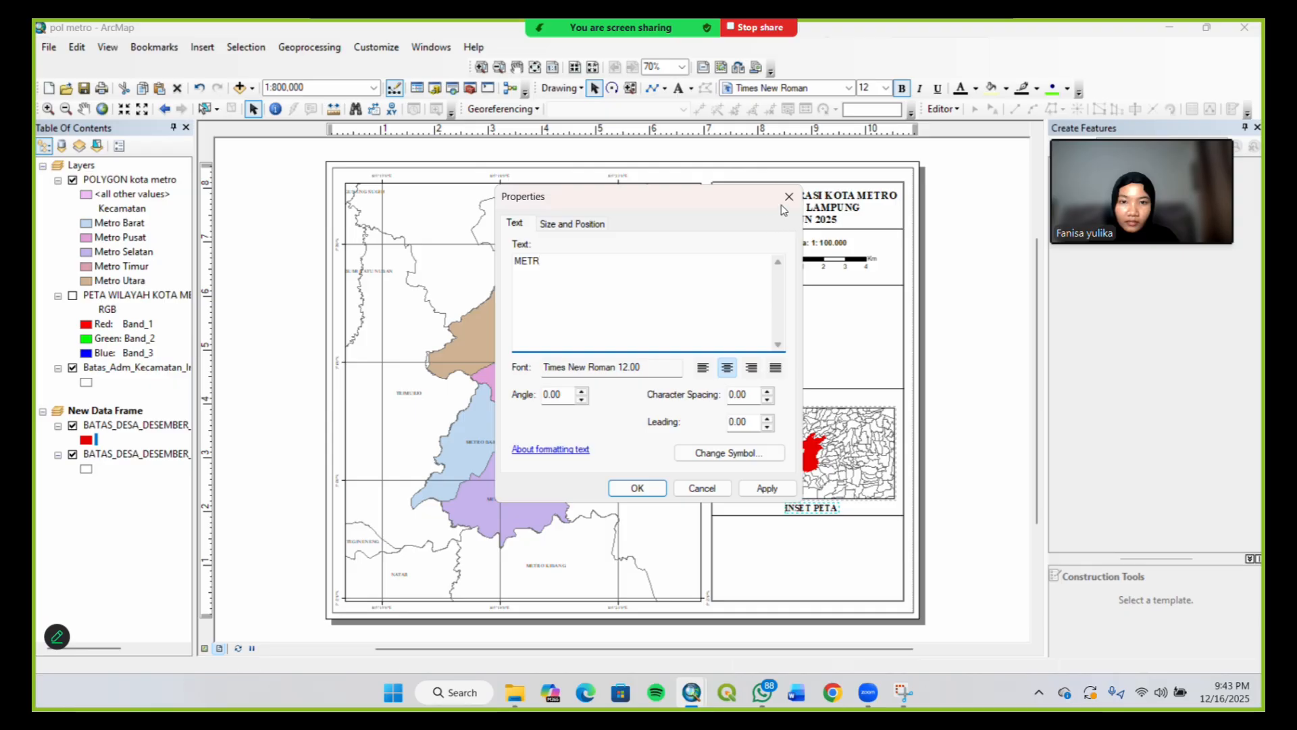
{"action": "left_click", "coordinate": [787, 199]}
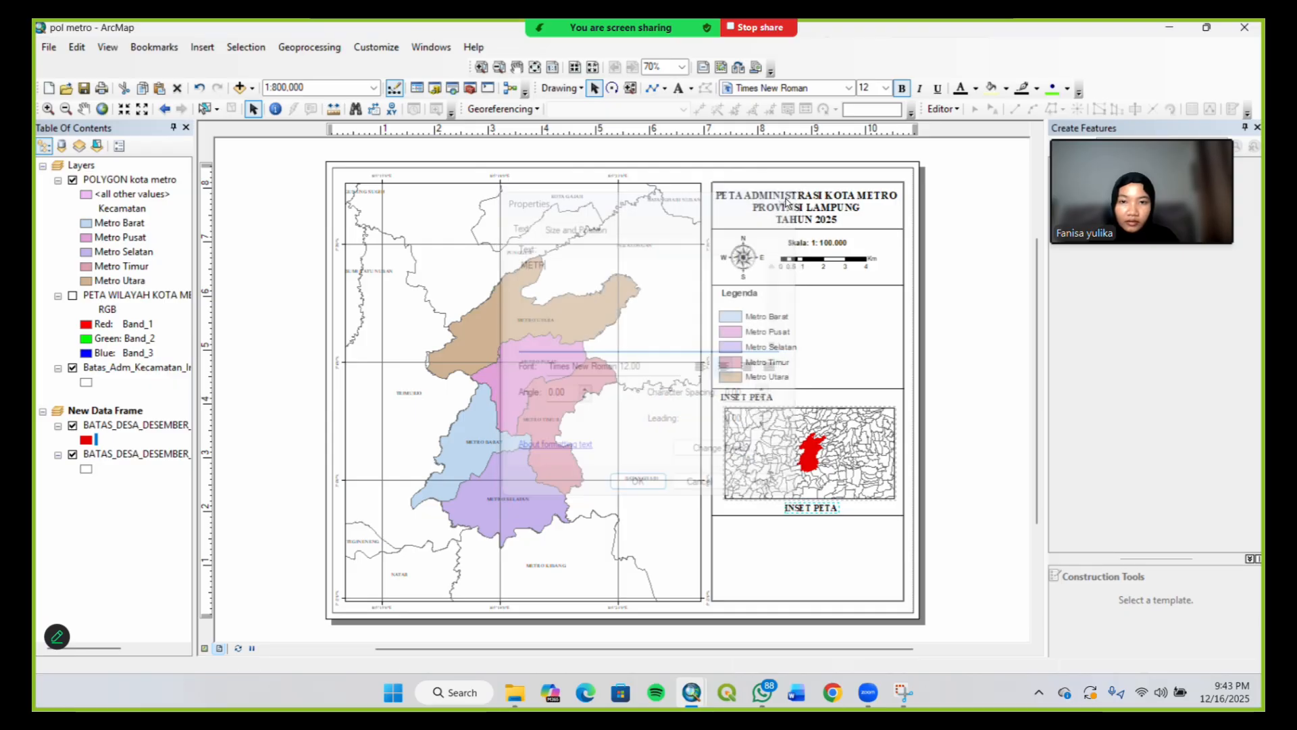
Delete the duplicate INSET PETA text between the inset frame and the divider line below it
{"action": "left_click", "coordinate": [829, 511]}
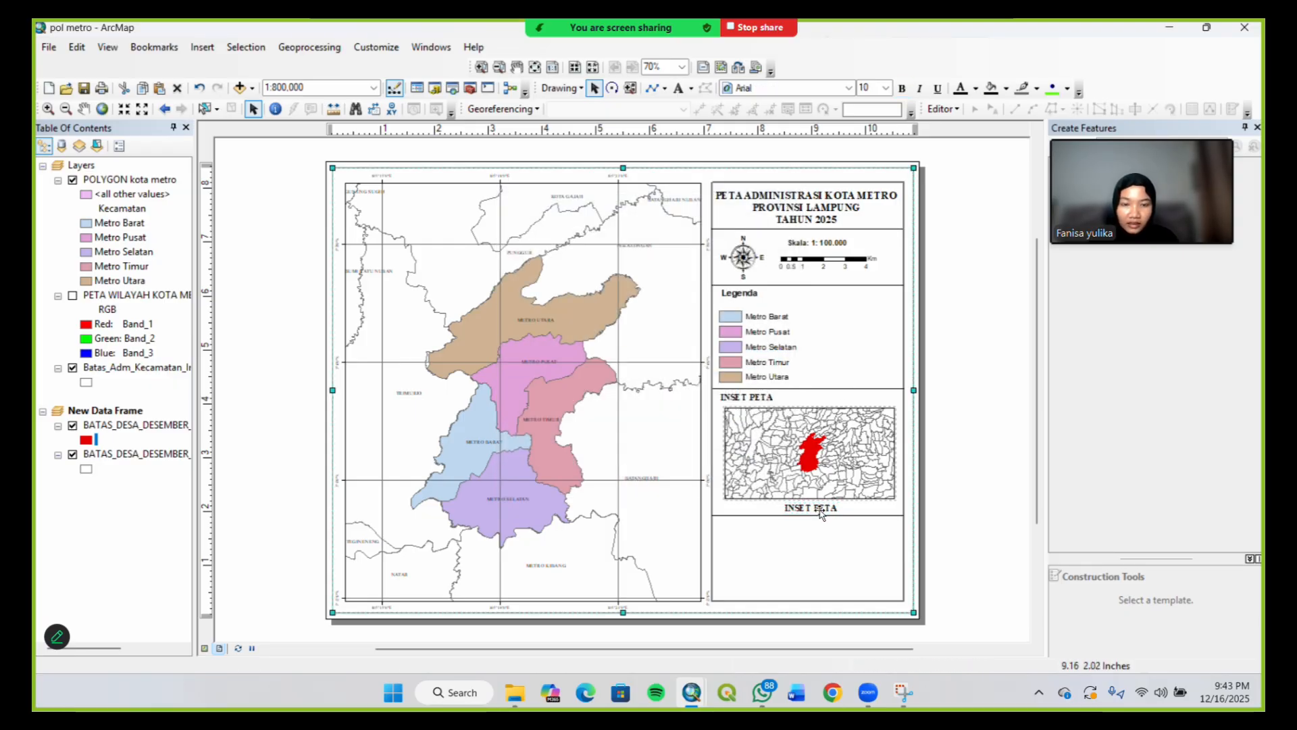
{"action": "left_click", "coordinate": [819, 511]}
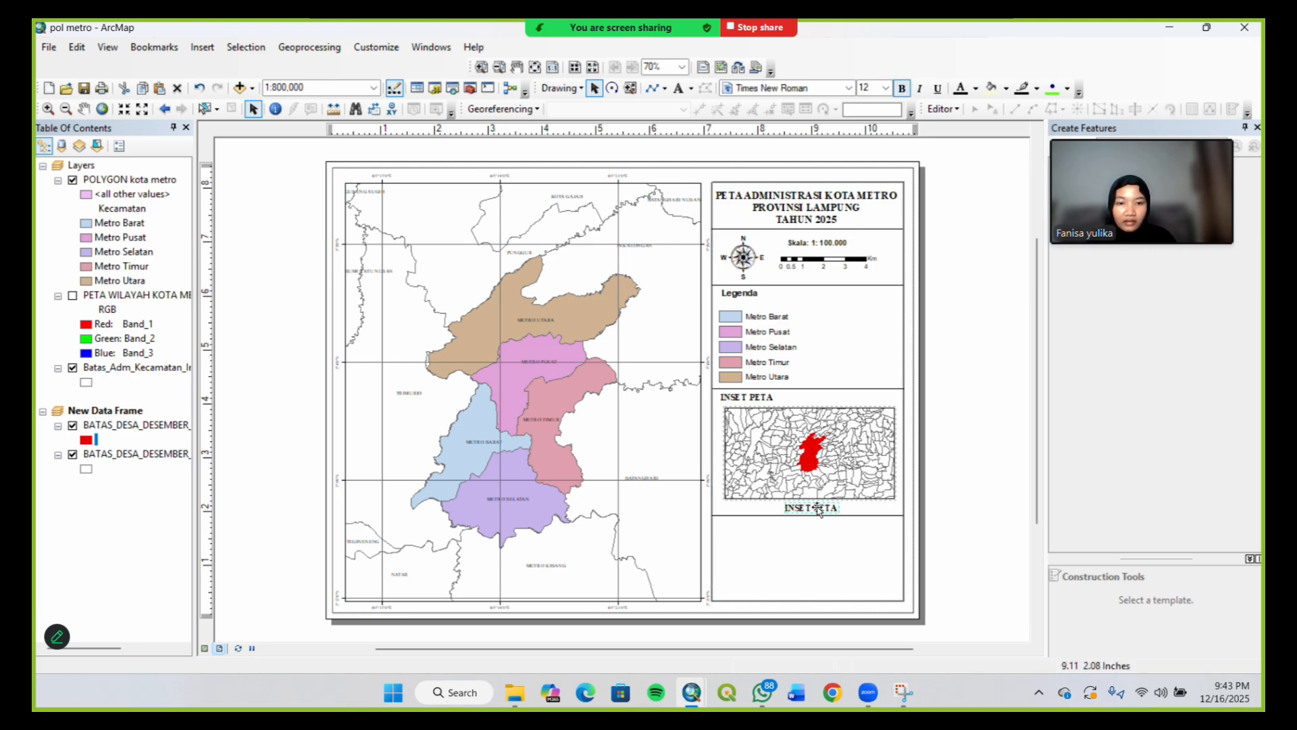
{"action": "right_click", "coordinate": [820, 508]}
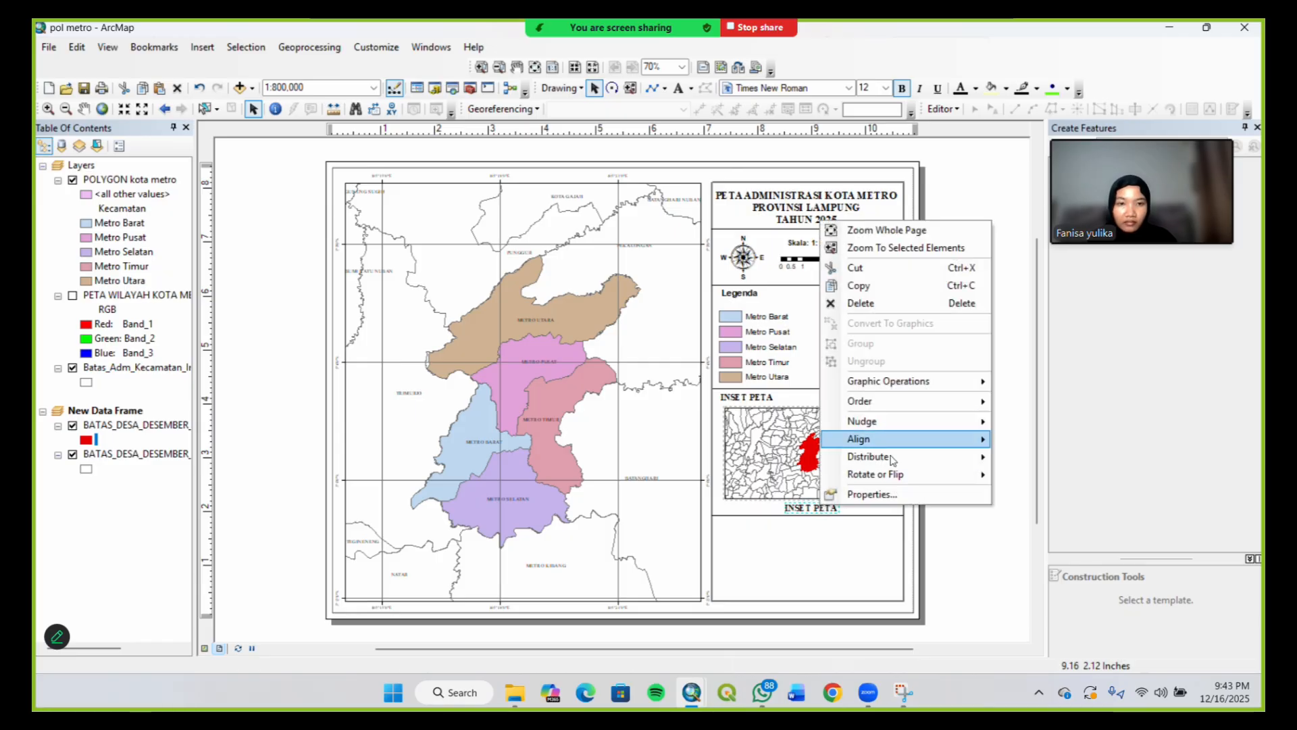
{"action": "left_click", "coordinate": [902, 302]}
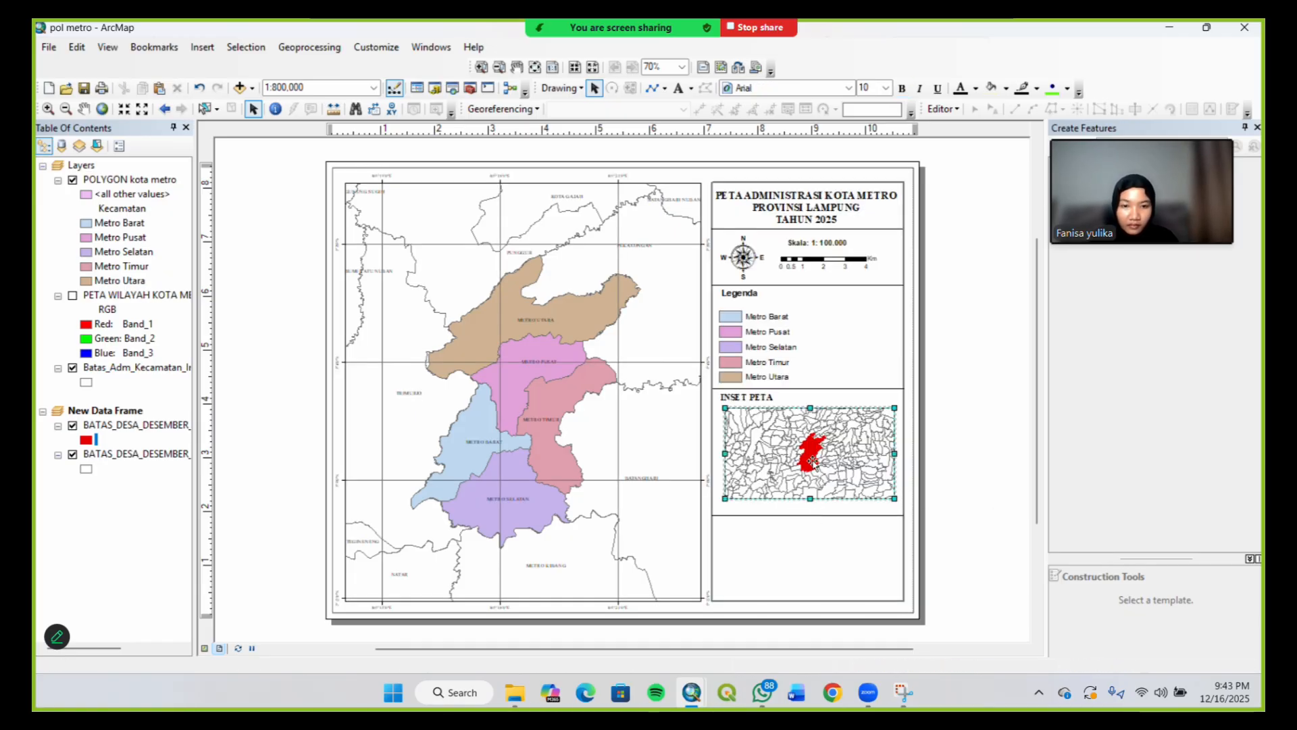
Fine-tune the inset frame's position under its INSET PETA heading and move the divider line below up closer to the frame
{"action": "left_click", "coordinate": [812, 466]}
{"action": "left_click_drag", "start_coordinate": [812, 462], "coordinate": [813, 465]}
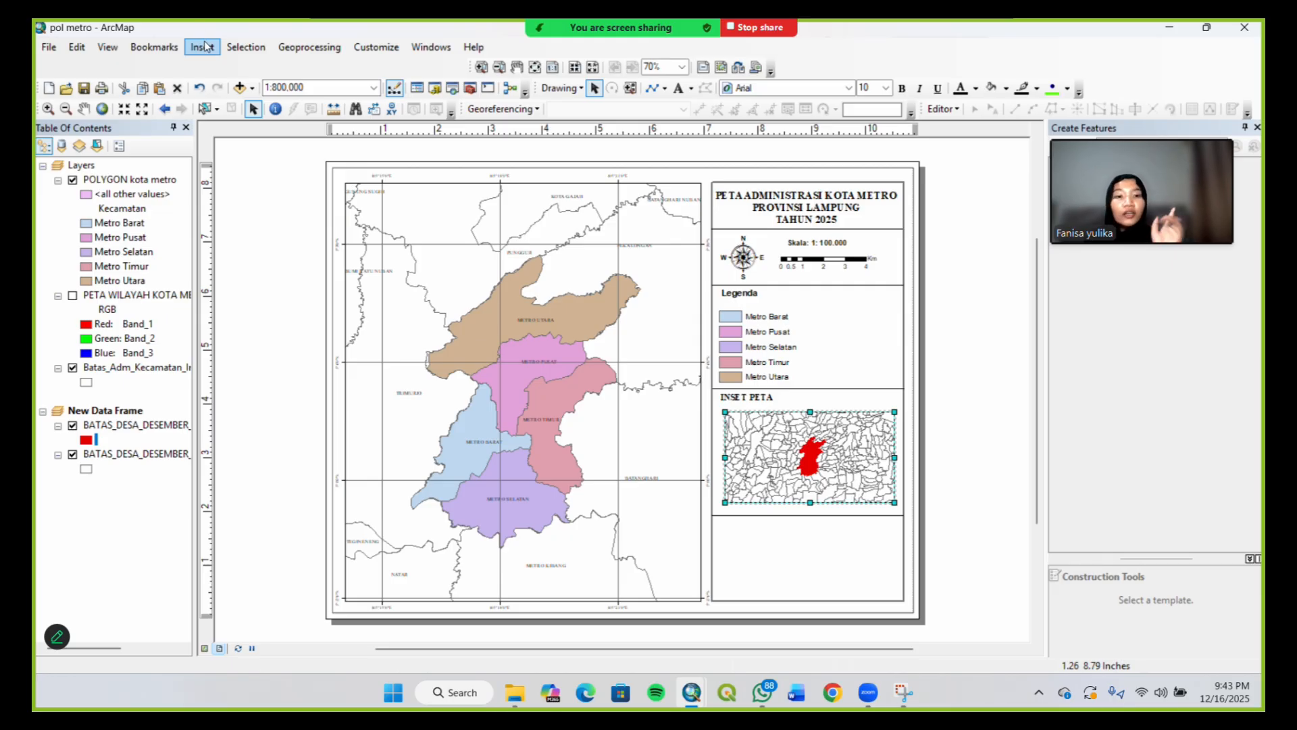
{"action": "left_click", "coordinate": [766, 466]}
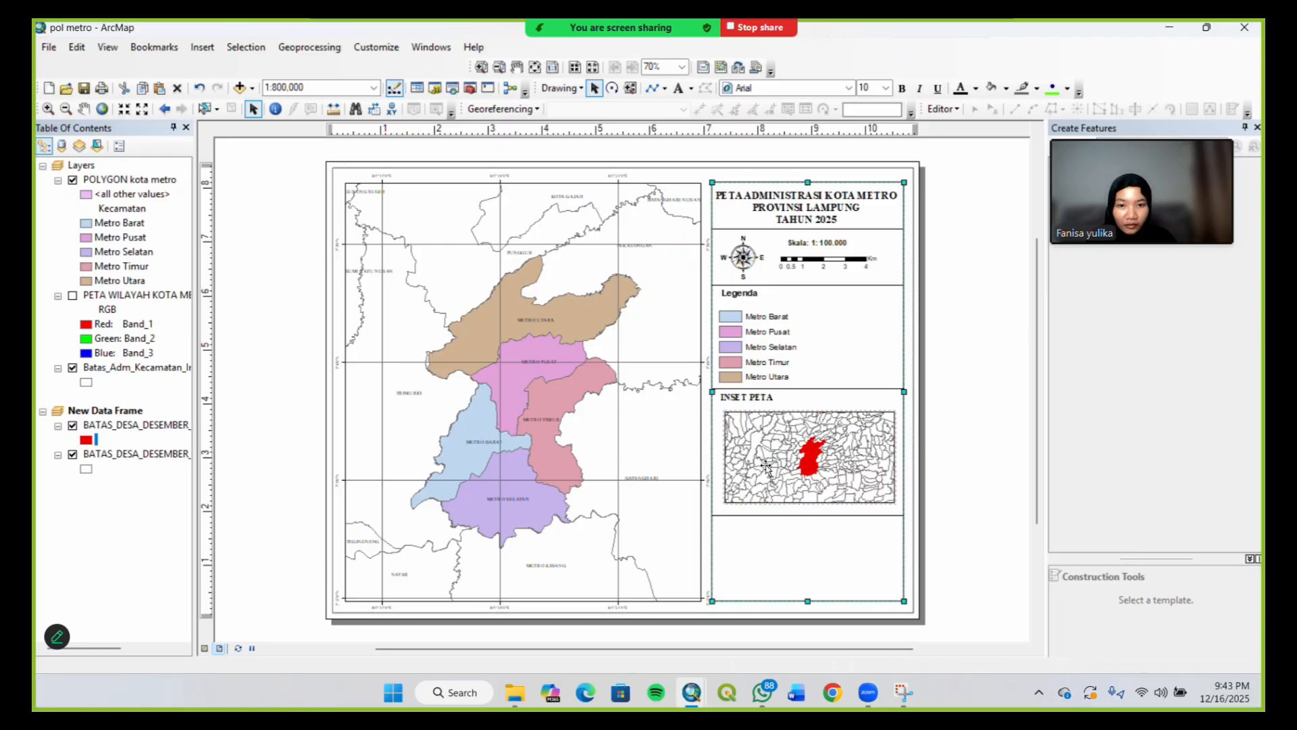
{"action": "left_click", "coordinate": [763, 465]}
{"action": "left_click_drag", "start_coordinate": [762, 463], "coordinate": [758, 457]}
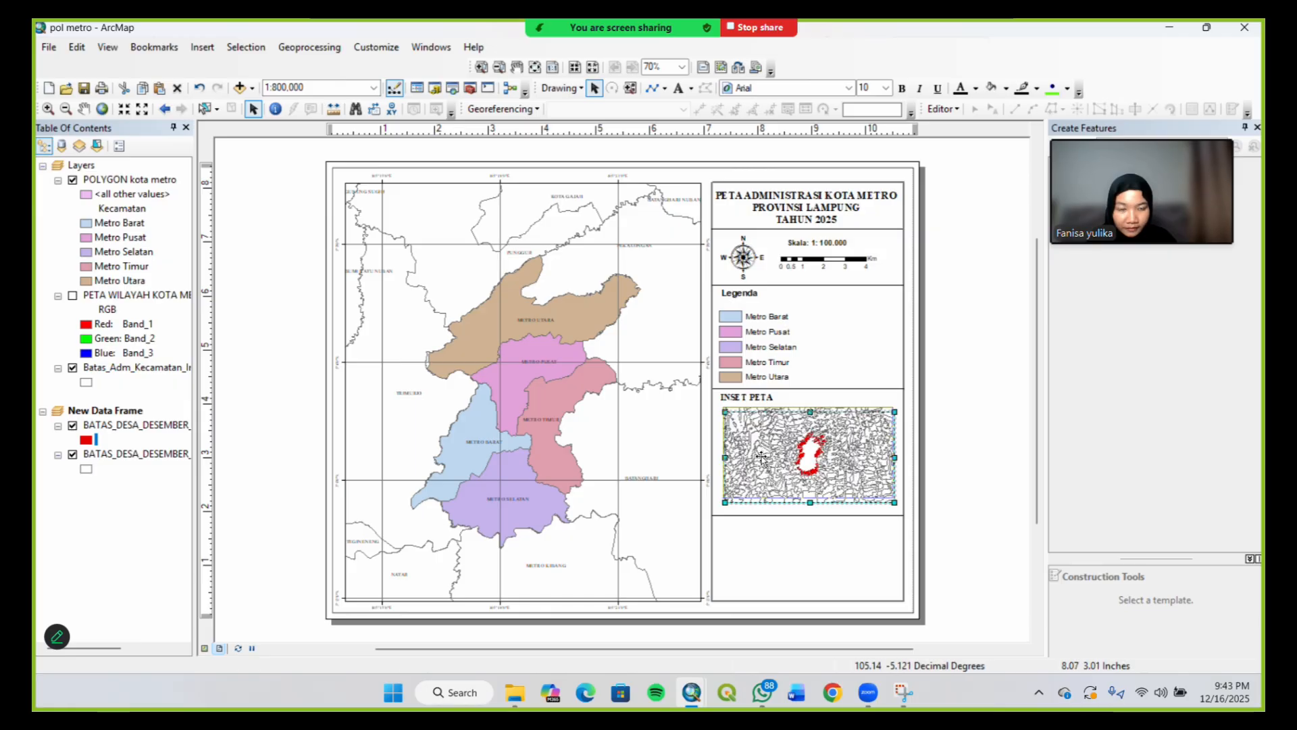
{"action": "left_click", "coordinate": [761, 516]}
{"action": "left_click", "coordinate": [761, 516]}
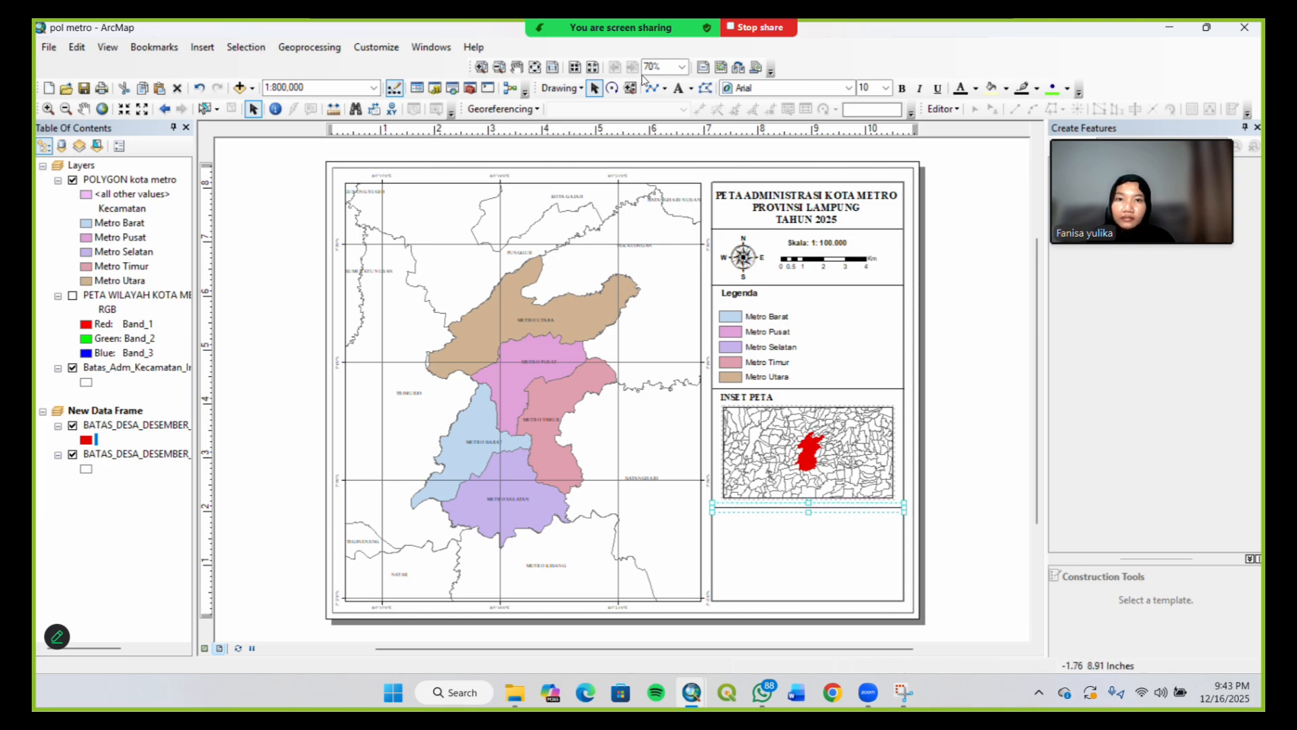
Duplicate the INSET PETA text into the empty area below the lower divider line and change the copy's wording to "Sumber:"
{"action": "left_click", "coordinate": [766, 397]}
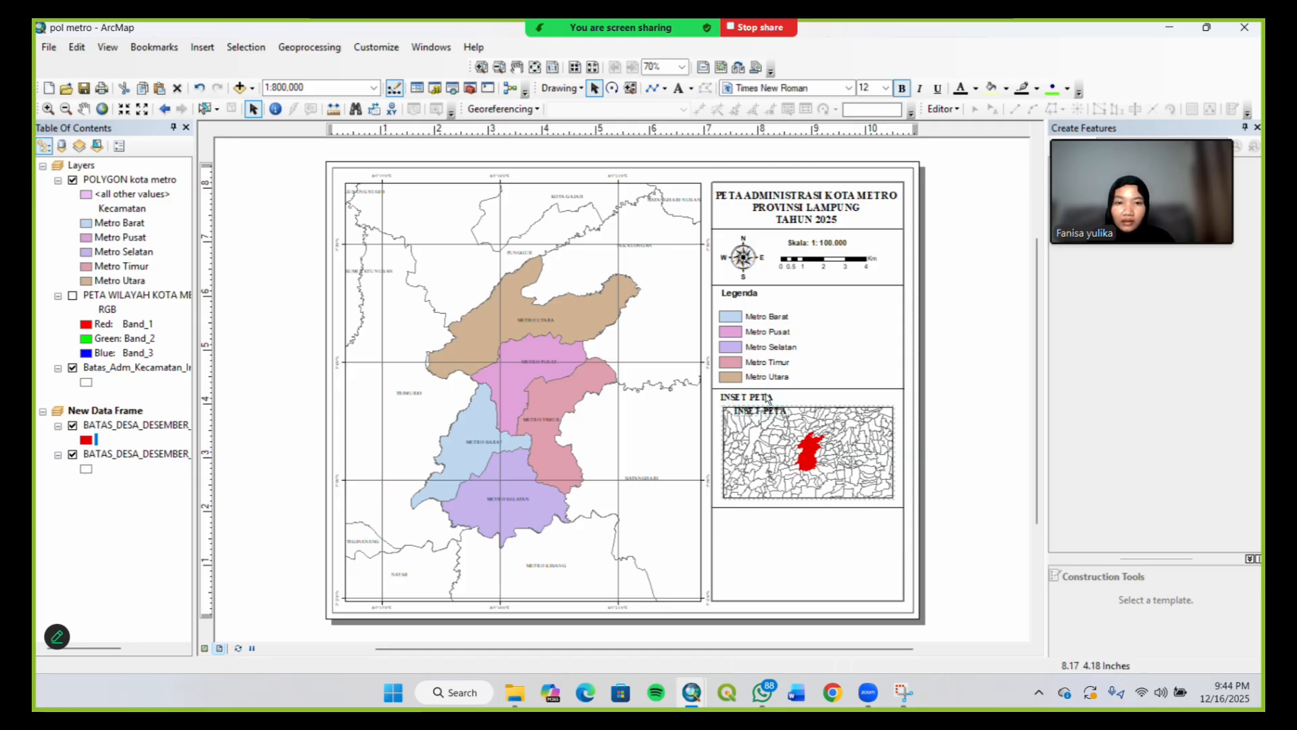
{"action": "left_click_drag", "start_coordinate": [768, 397], "coordinate": [763, 519]}
{"action": "double_click", "coordinate": [764, 519]}
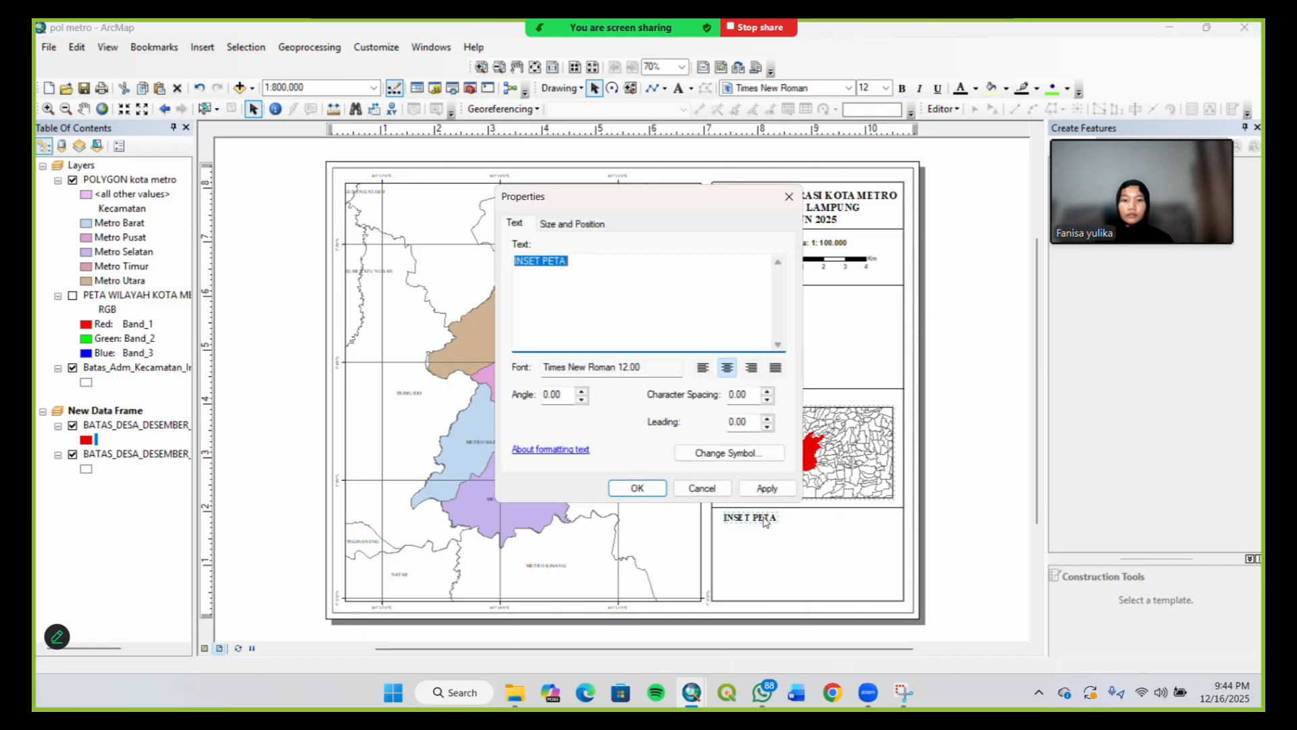
{"action": "left_click", "coordinate": [603, 275]}
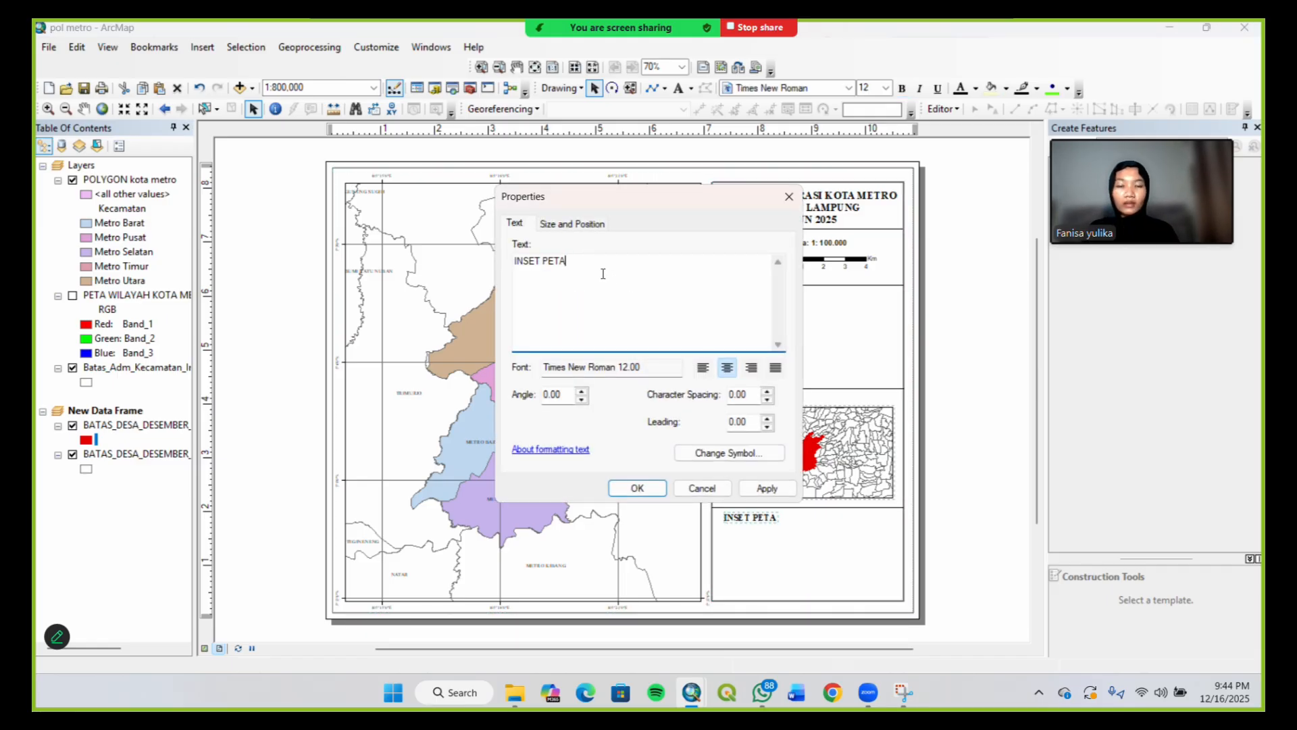
{"action": "key", "text": "BackSpace"}
{"action": "key", "text": "BackSpace"}
{"action": "key", "text": "BackSpace"}
{"action": "key", "text": "BackSpace"}
{"action": "key", "text": "BackSpace"}
{"action": "key", "text": "BackSpace"}
{"action": "key", "text": "BackSpace"}
{"action": "key", "text": "BackSpace"}
{"action": "key", "text": "BackSpace"}
{"action": "key", "text": "BackSpace"}
{"action": "type", "text": "S"}
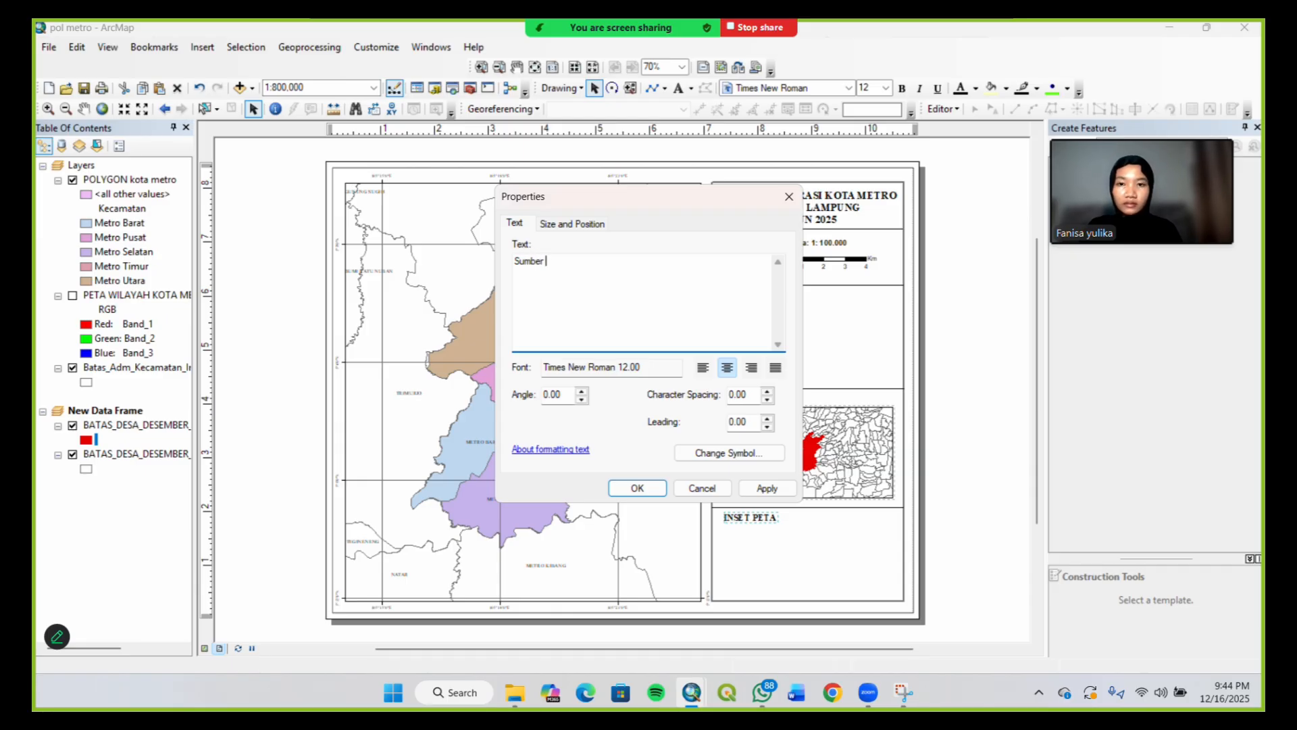
{"action": "type", "text": "umber"}
{"action": "key", "text": "BackSpace"}
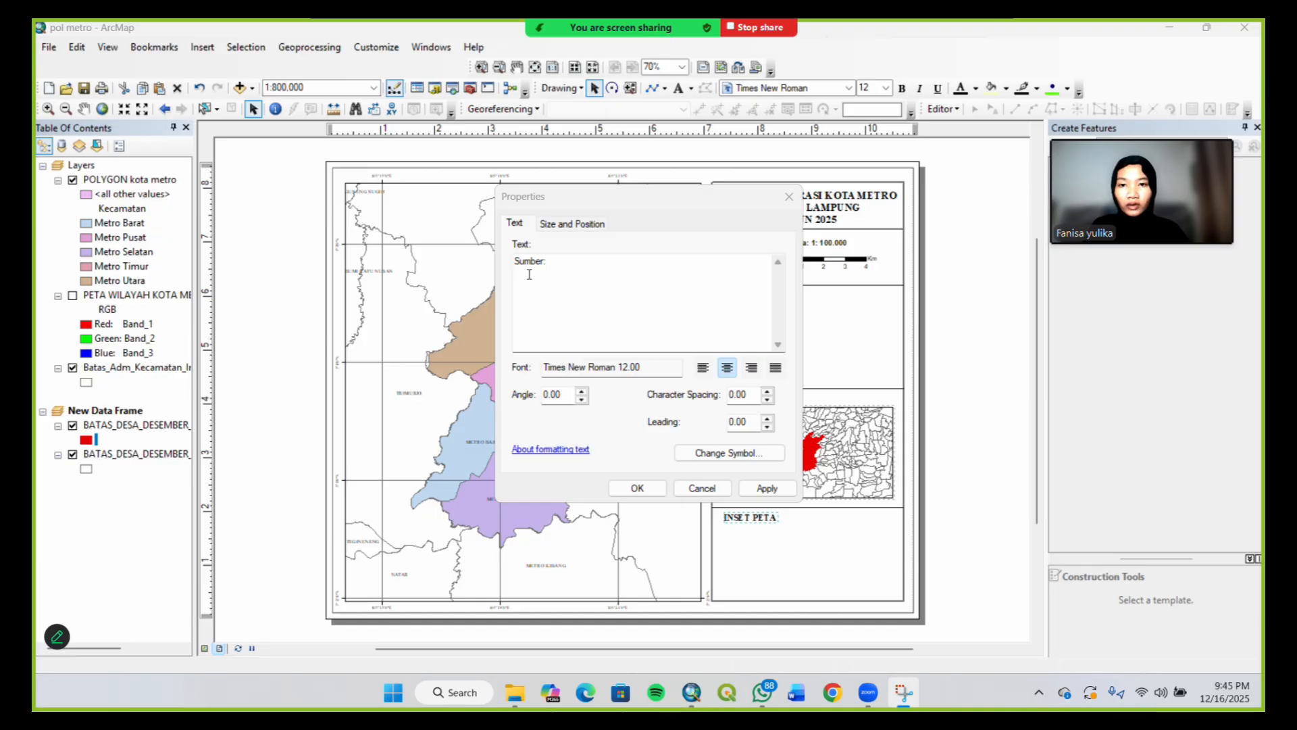
Add "Ina Geoportal" as a second line under "Sumber:" and left-align the text
{"action": "left_click", "coordinate": [524, 276]}
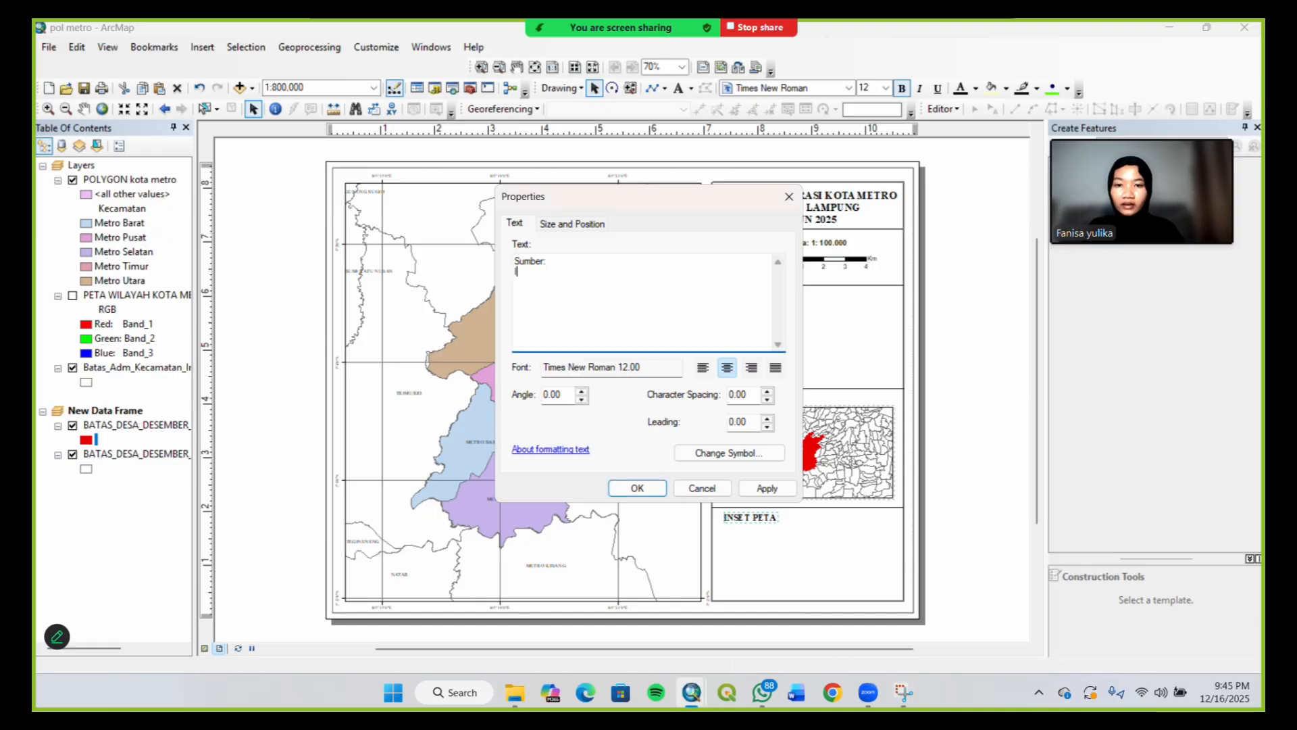
{"action": "type", "text": "Ina Geopo"}
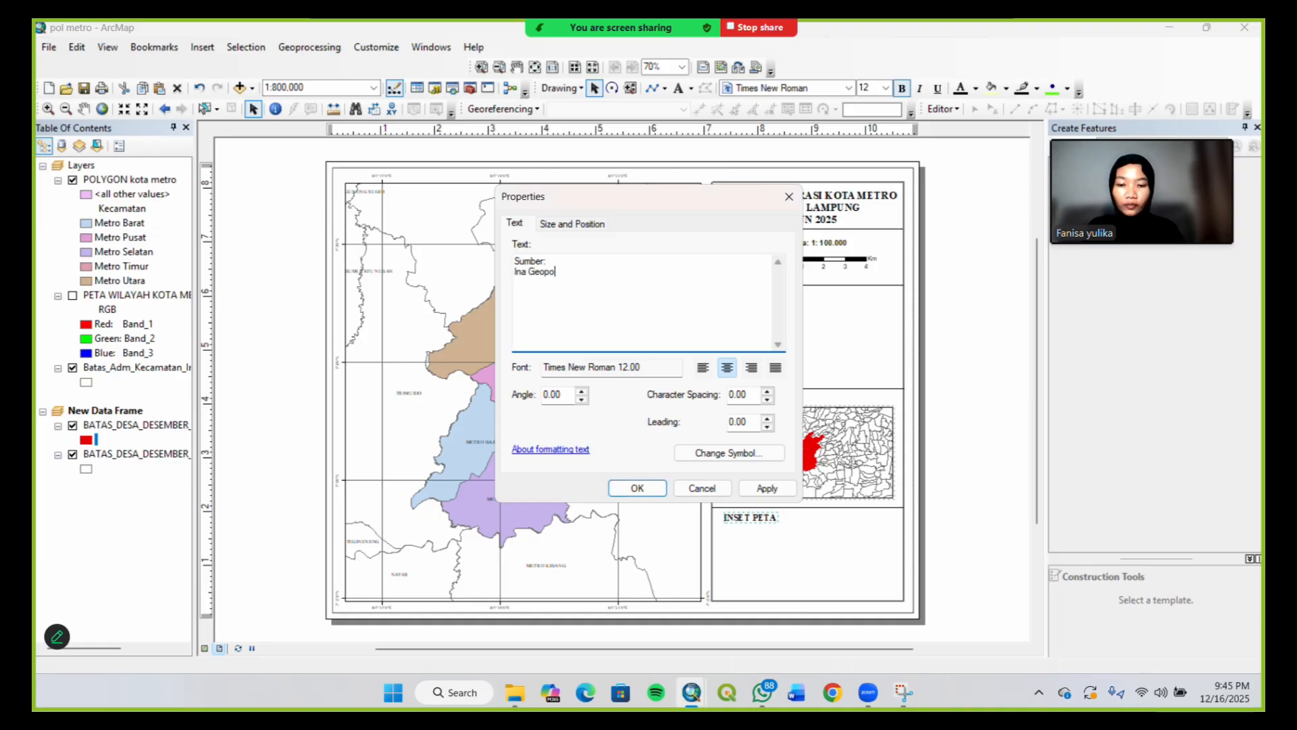
{"action": "type", "text": "rtal"}
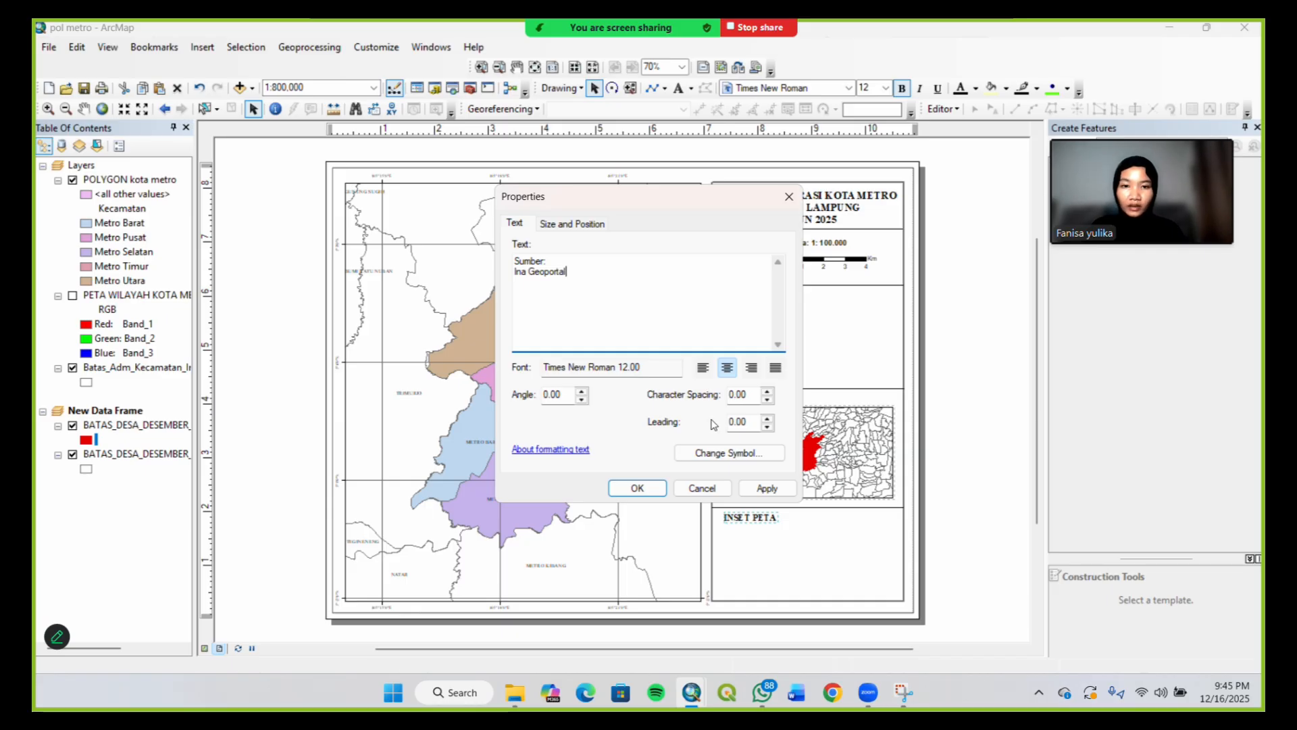
{"action": "left_click", "coordinate": [702, 367]}
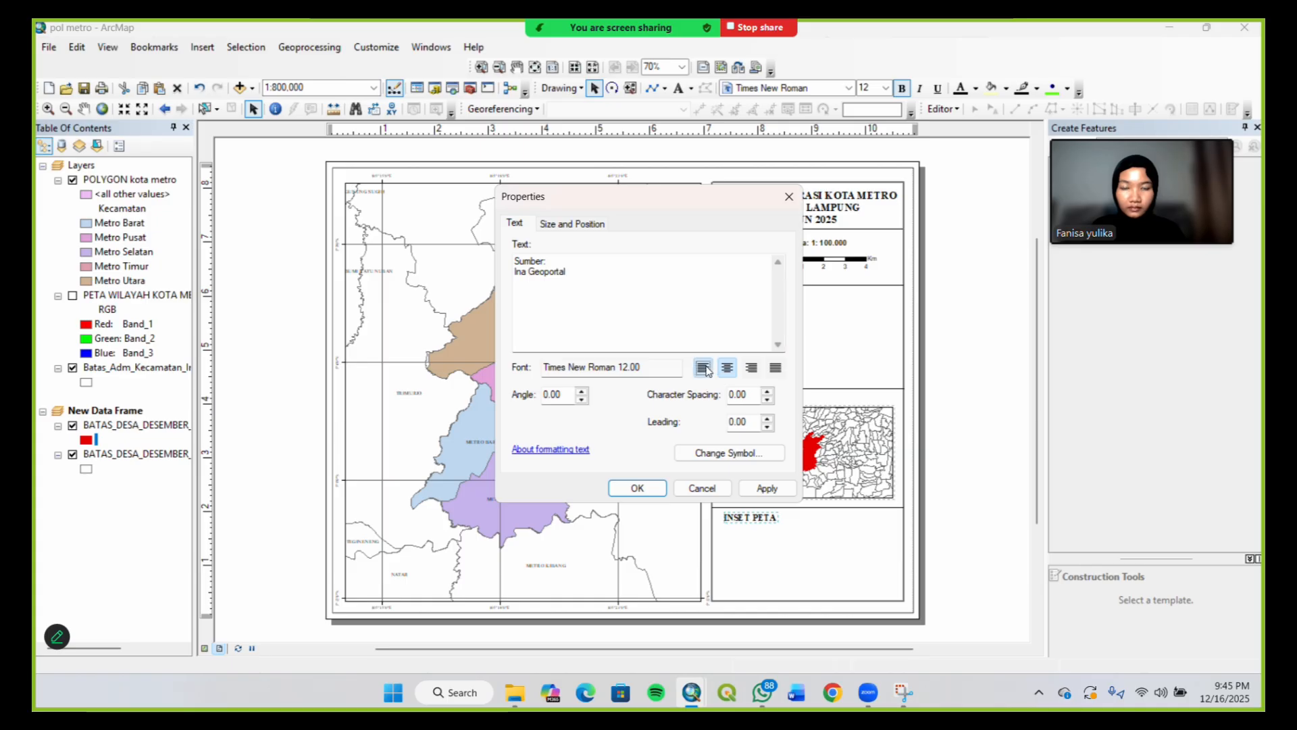
{"action": "left_click", "coordinate": [637, 488]}
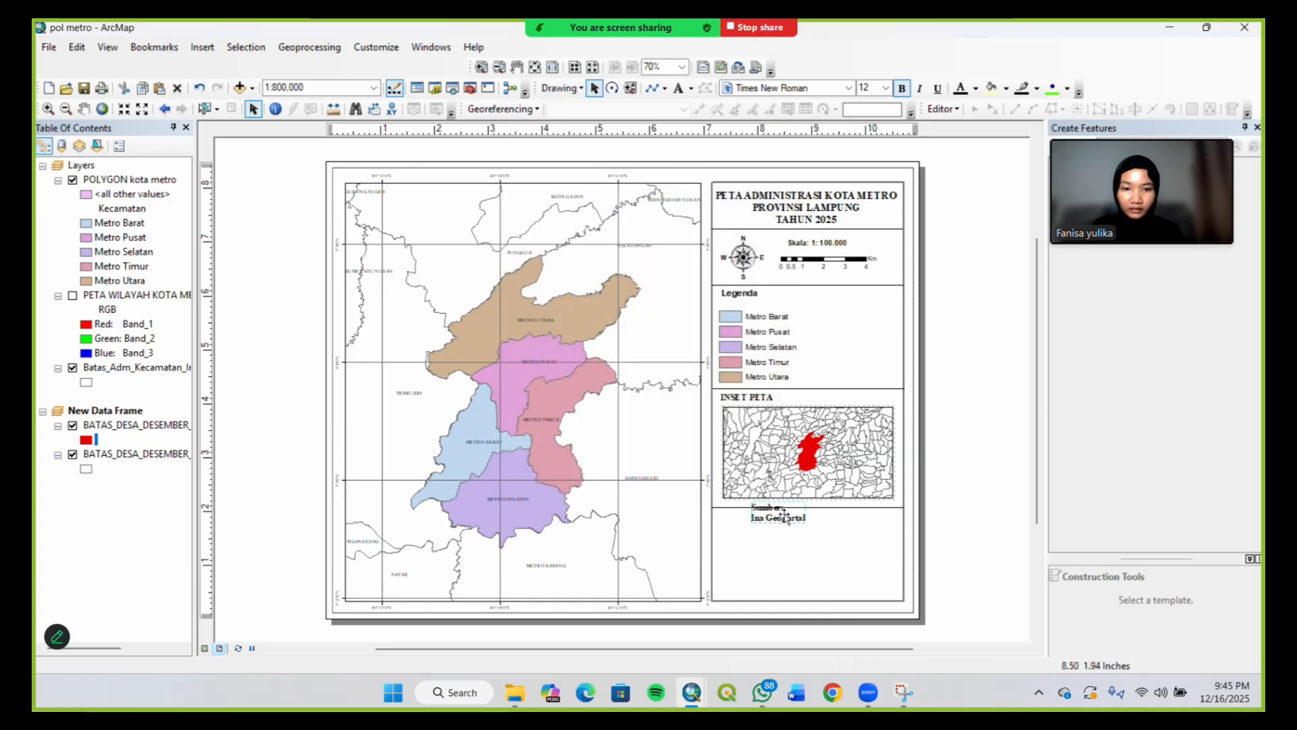
Move the Sumber text just below the lower divider line, near the side panel's left border
{"action": "left_click_drag", "start_coordinate": [784, 517], "coordinate": [759, 533]}
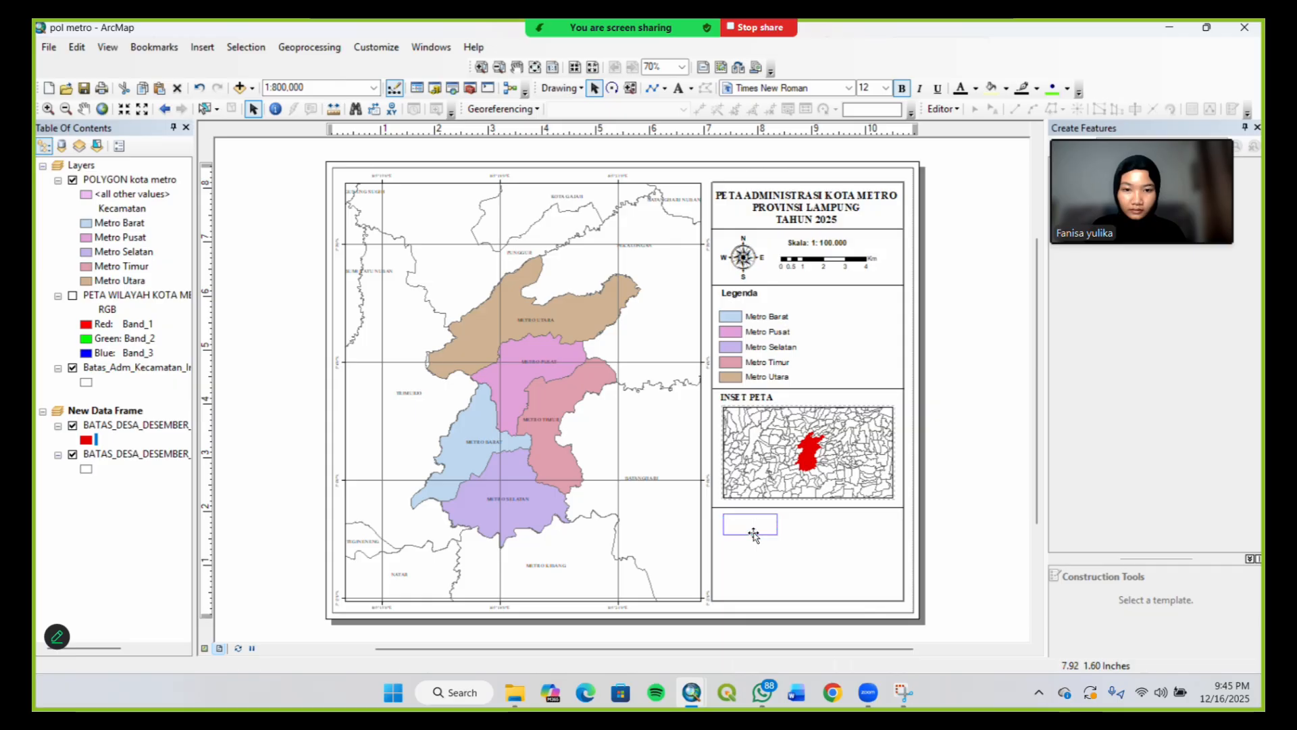
{"action": "left_click", "coordinate": [755, 535]}
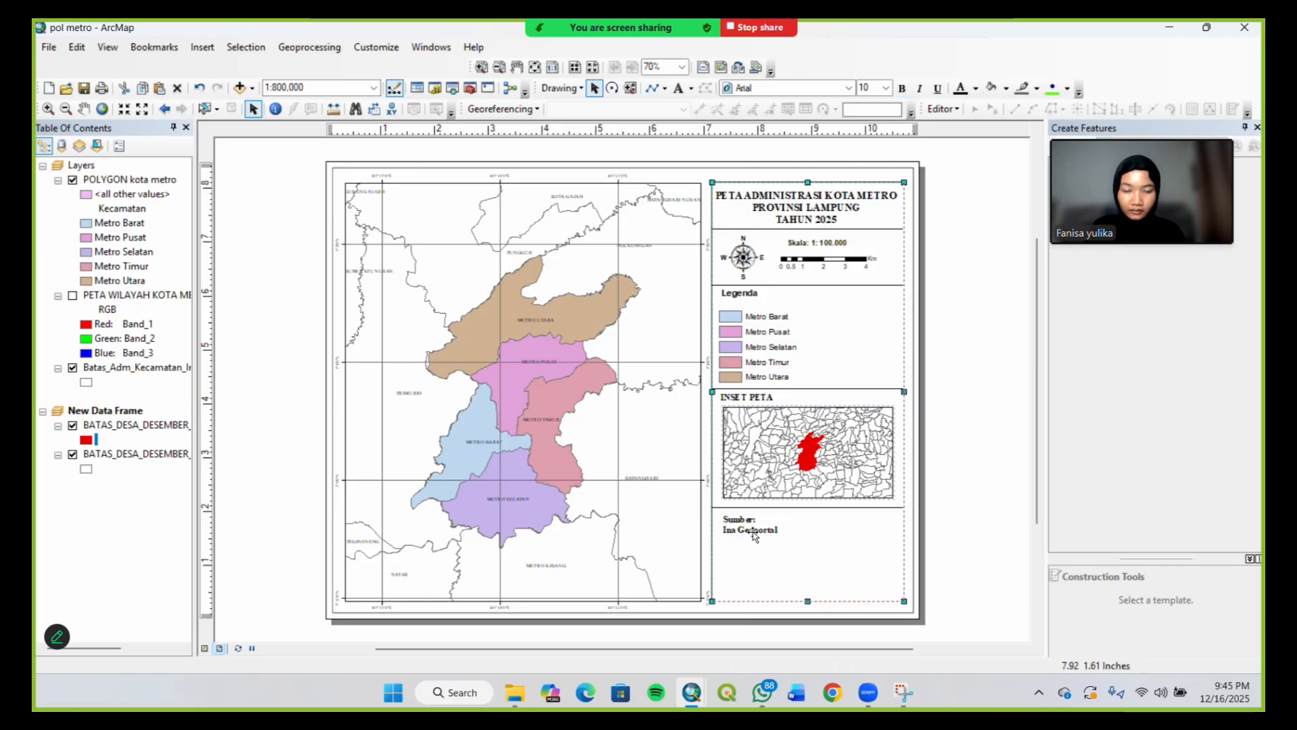
{"action": "left_click", "coordinate": [756, 535]}
{"action": "left_click", "coordinate": [754, 536]}
{"action": "left_click_drag", "start_coordinate": [752, 536], "coordinate": [751, 537]}
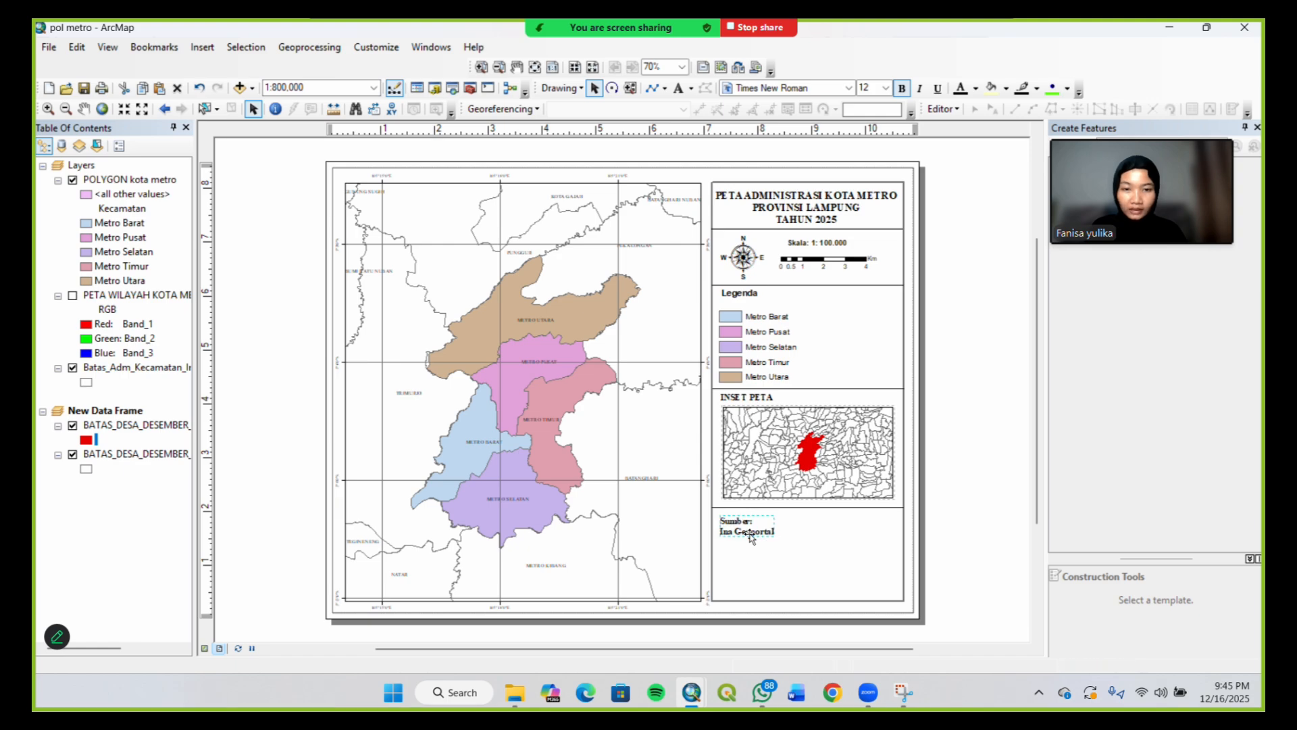
Copy the divider line above the Sumber text and place the copy just below that text, spanning the side panel
{"action": "left_click", "coordinate": [819, 508]}
{"action": "key", "text": "ctrl+v"}
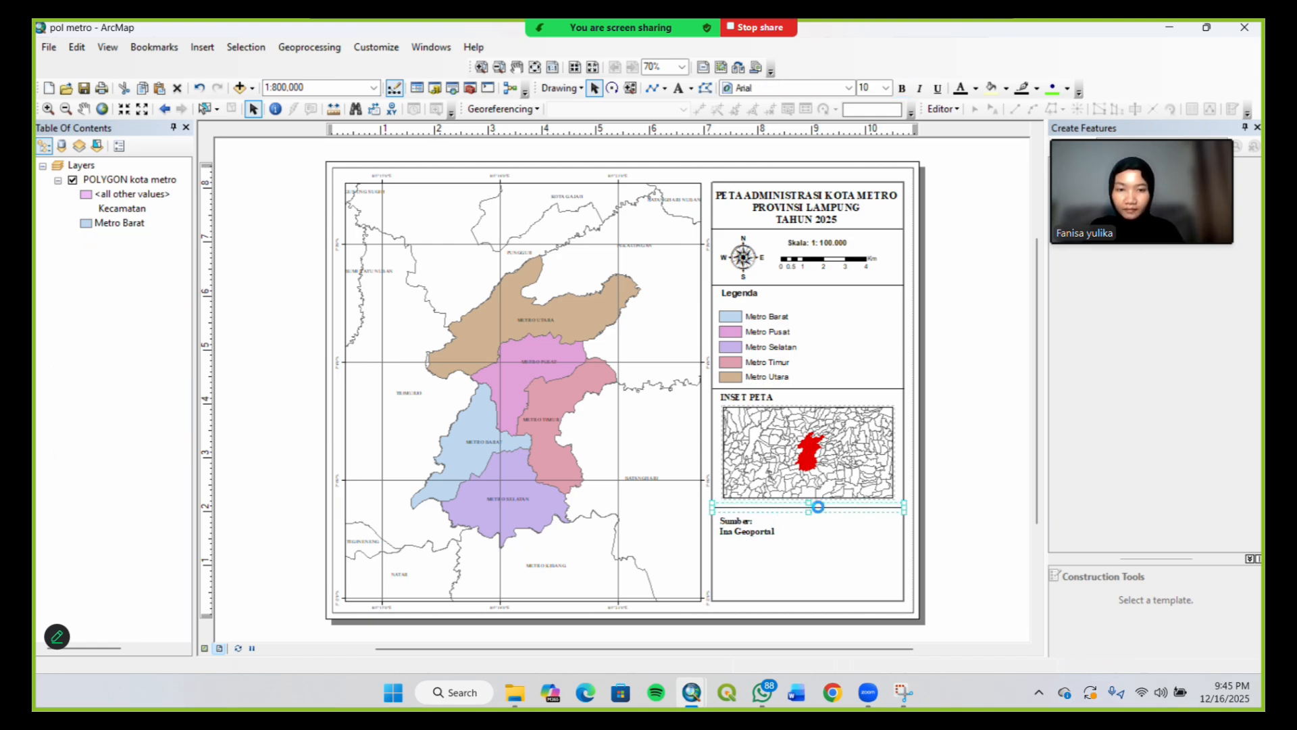
{"action": "left_click_drag", "start_coordinate": [827, 524], "coordinate": [819, 544]}
{"action": "left_click", "coordinate": [832, 521]}
Remove the bold style from the "Sumber: Ina Geoportal" text, keeping Times New Roman 12
{"action": "left_click", "coordinate": [762, 530]}
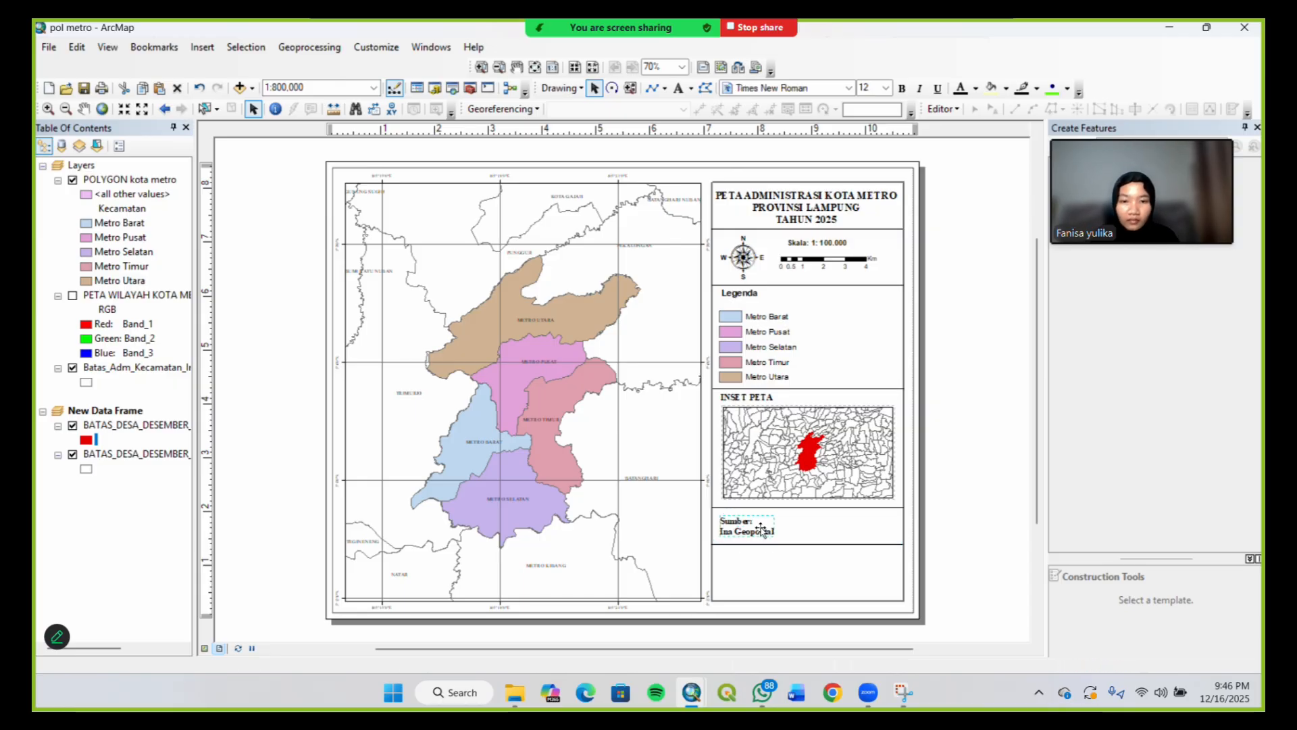
{"action": "key", "text": "ctrl+b"}
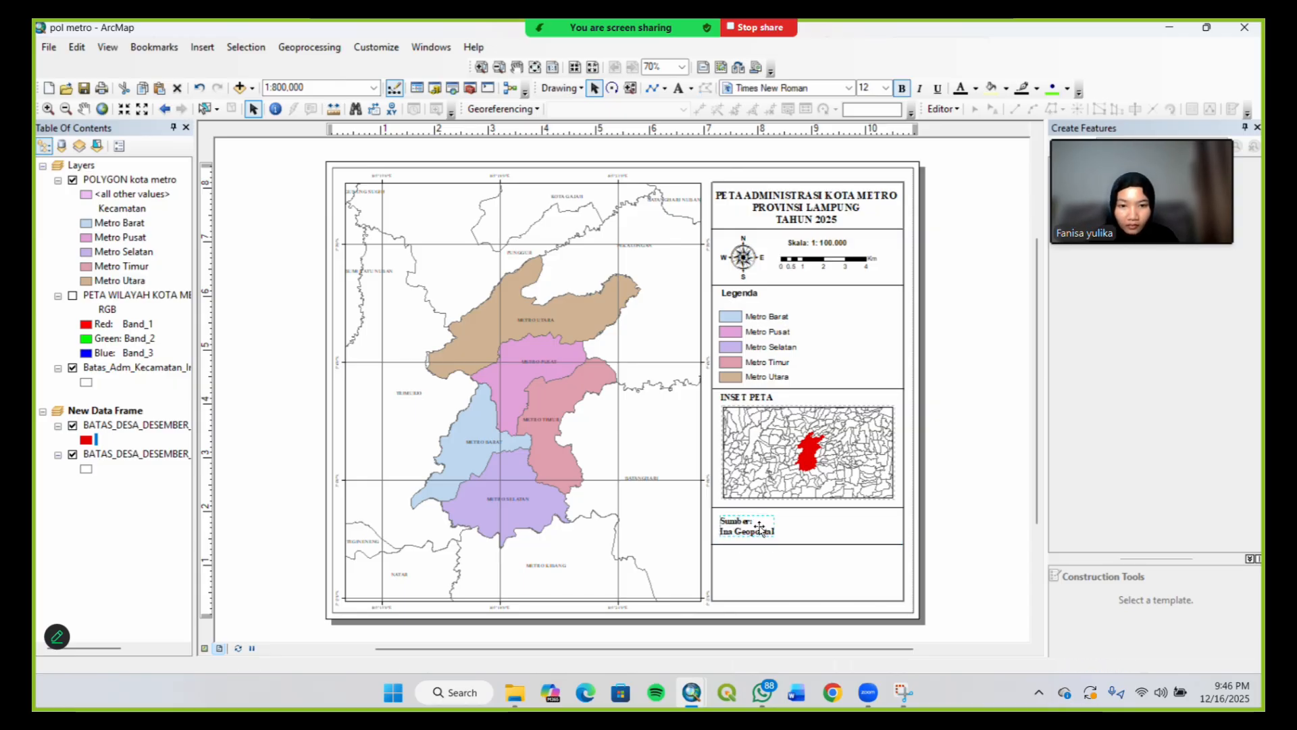
{"action": "left_click", "coordinate": [769, 537]}
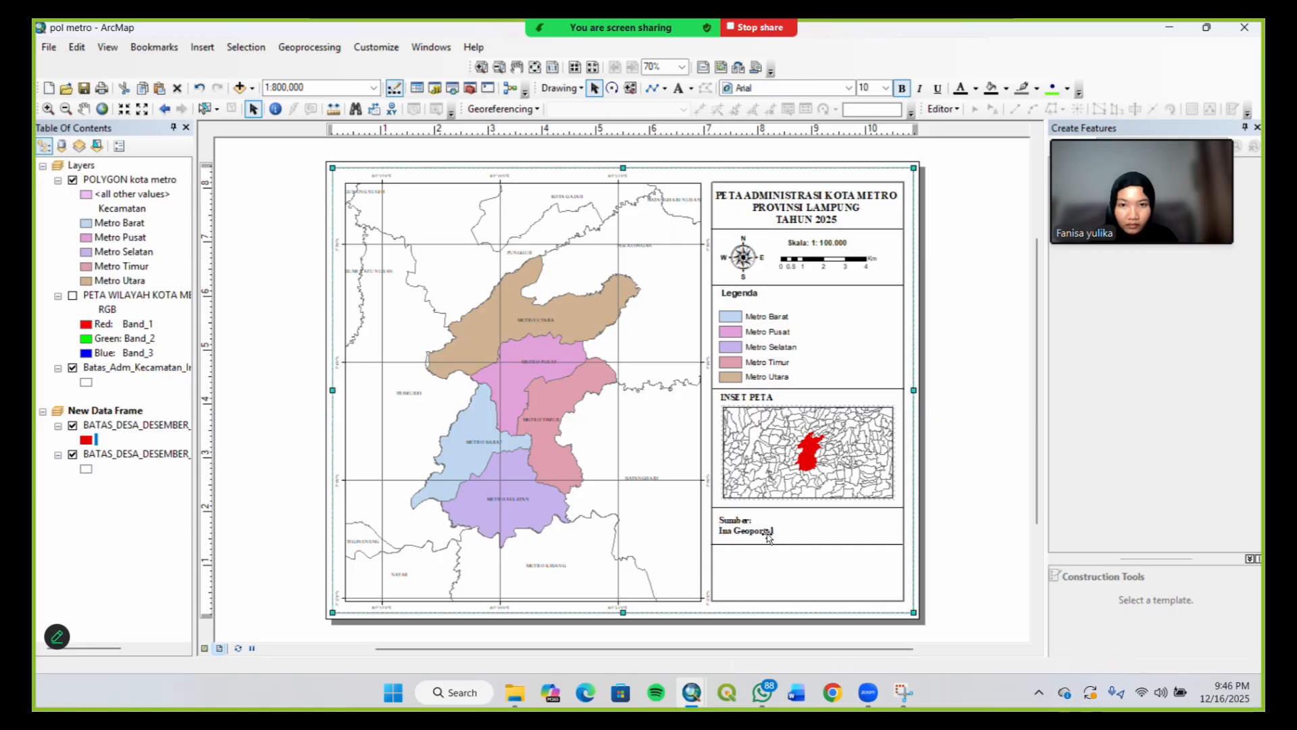
{"action": "double_click", "coordinate": [759, 535]}
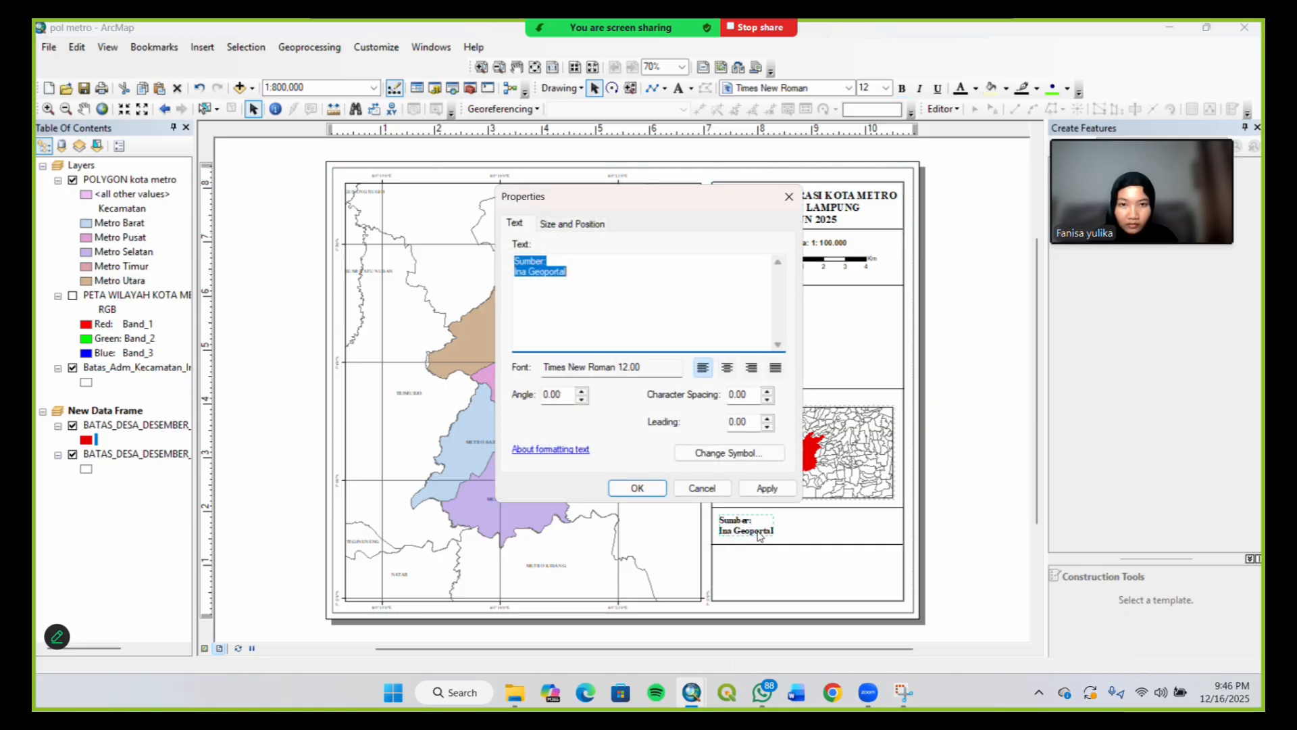
{"action": "left_click", "coordinate": [601, 287]}
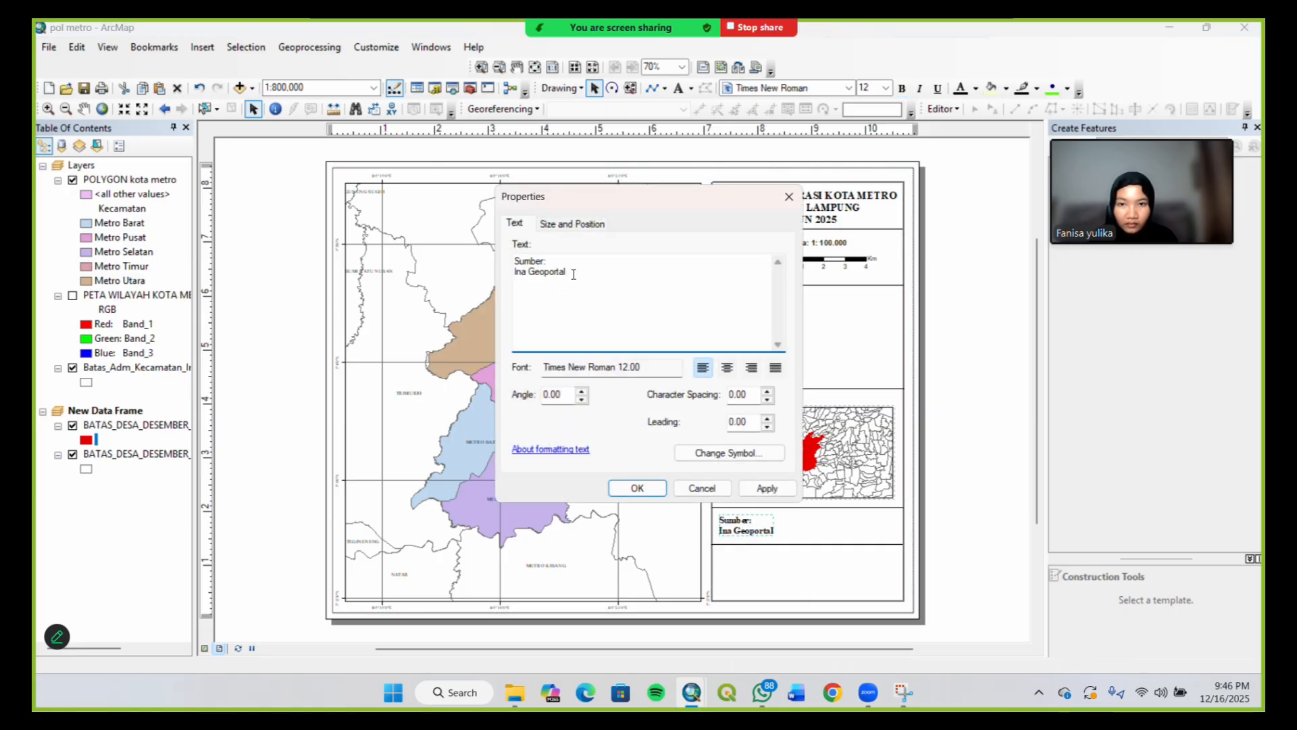
{"action": "left_click_drag", "start_coordinate": [573, 274], "coordinate": [520, 275]}
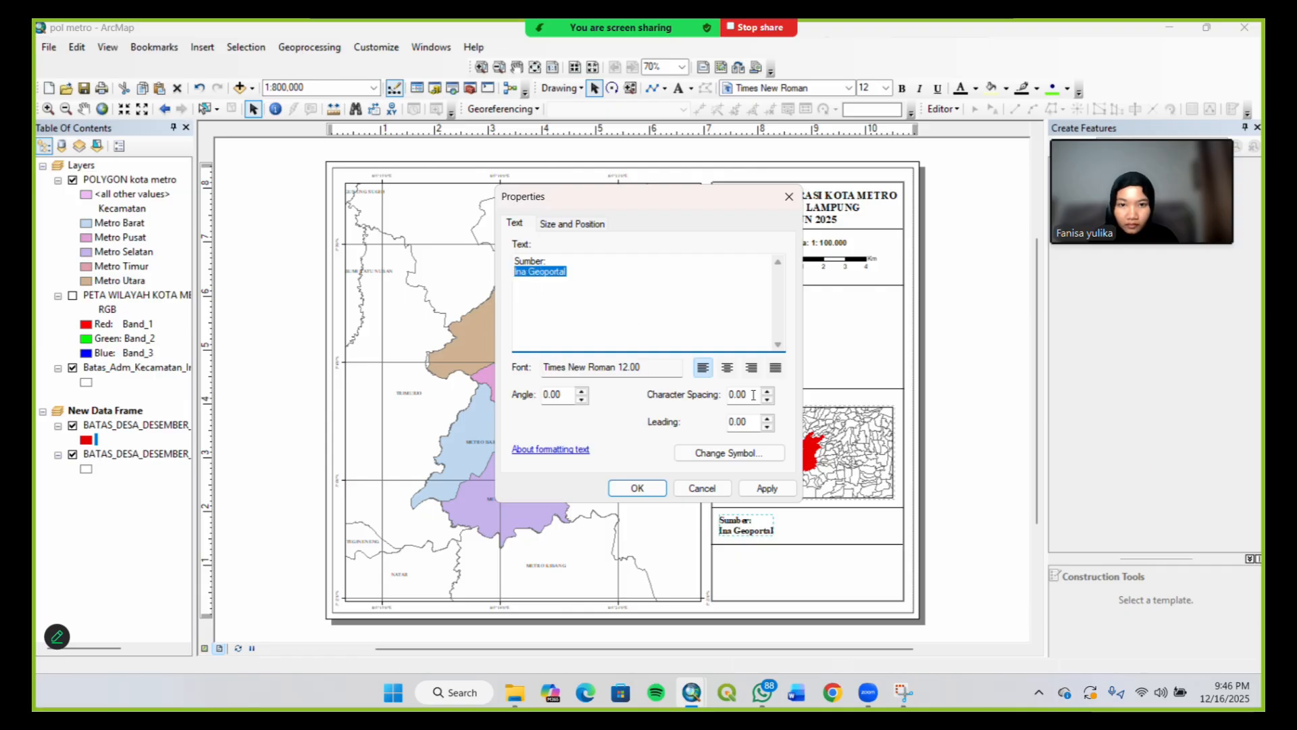
{"action": "left_click", "coordinate": [758, 450]}
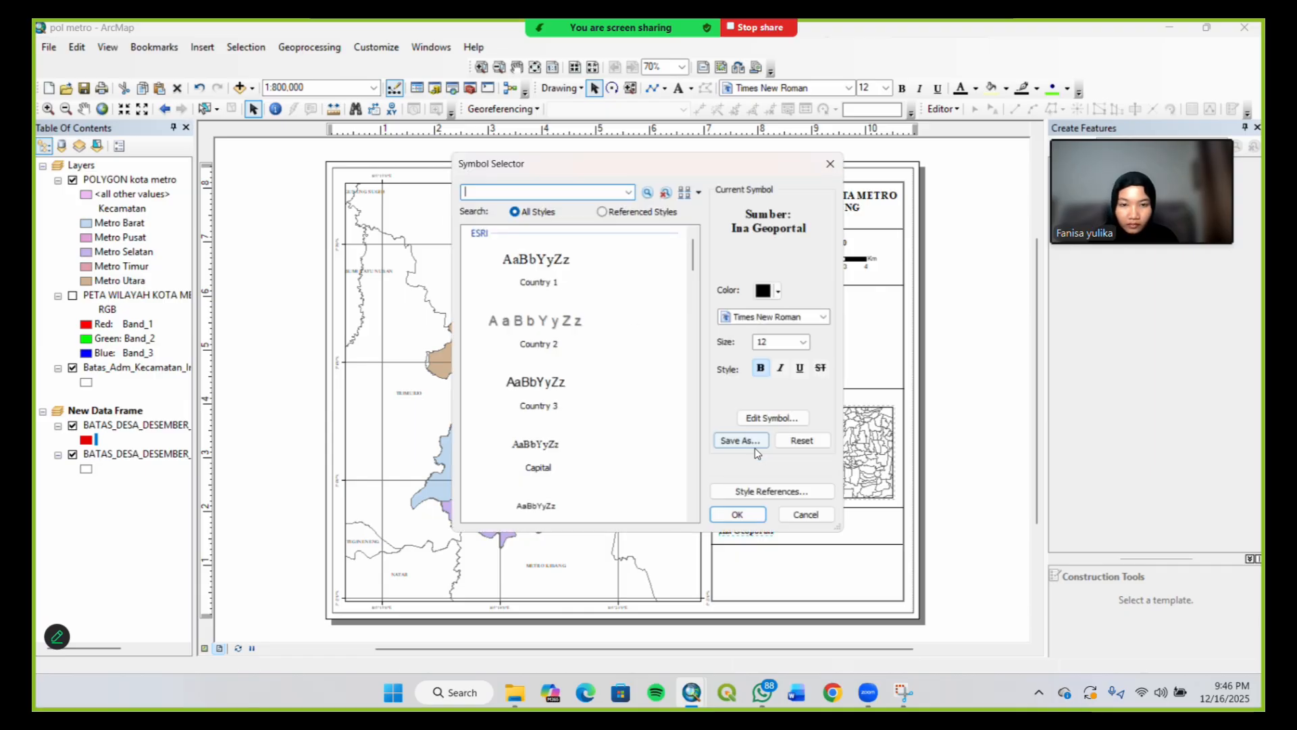
{"action": "left_click", "coordinate": [767, 371]}
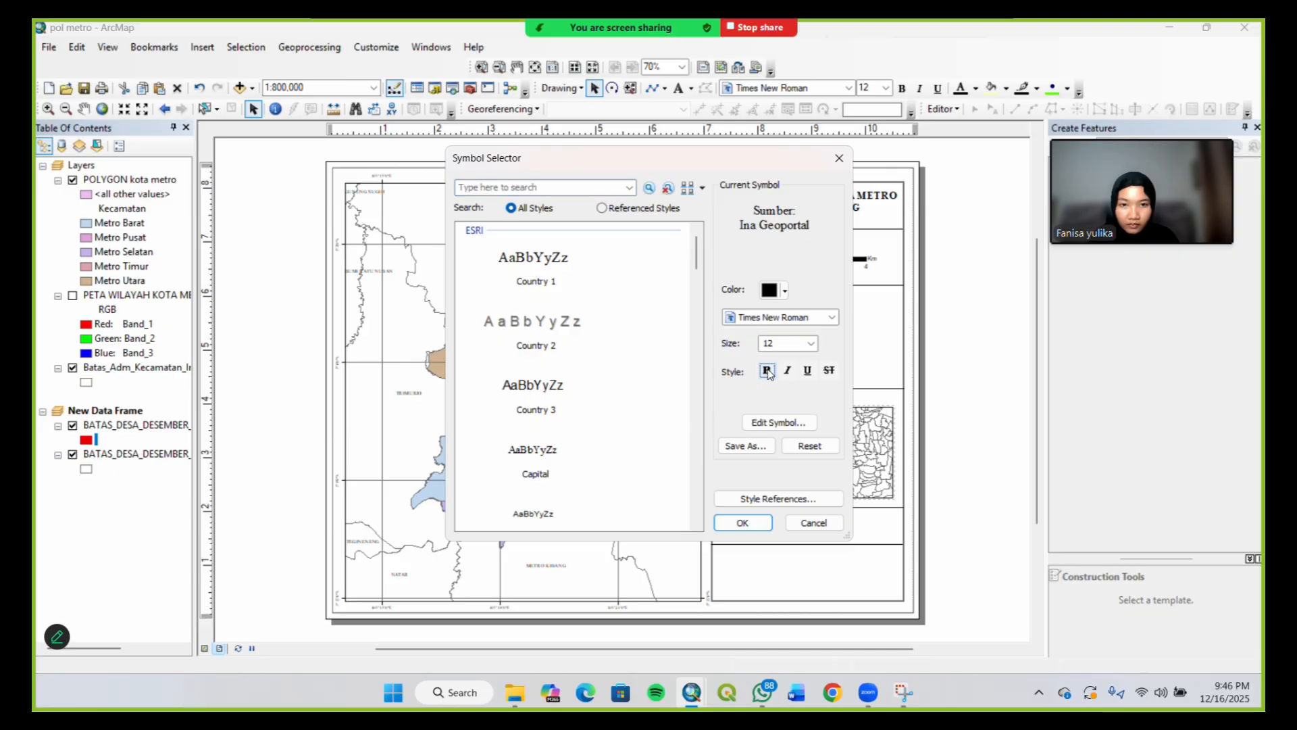
{"action": "left_click", "coordinate": [743, 523]}
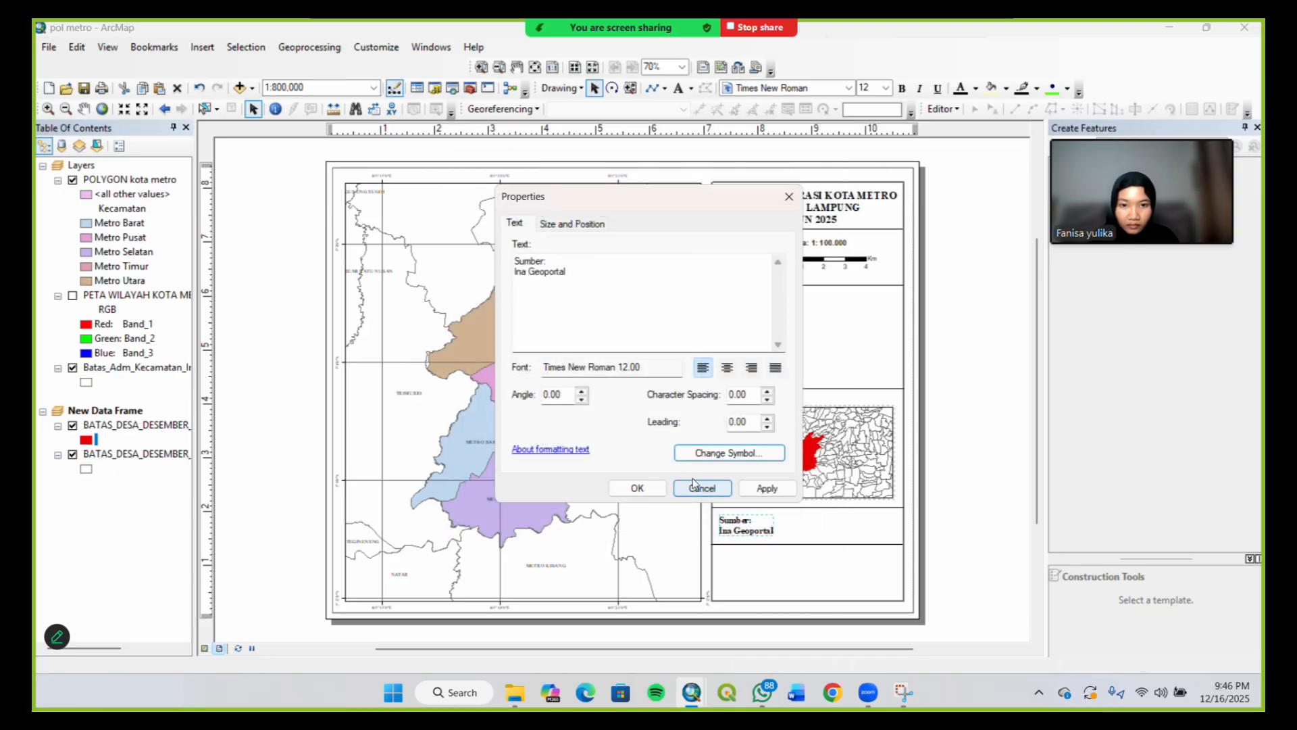
{"action": "left_click", "coordinate": [657, 489]}
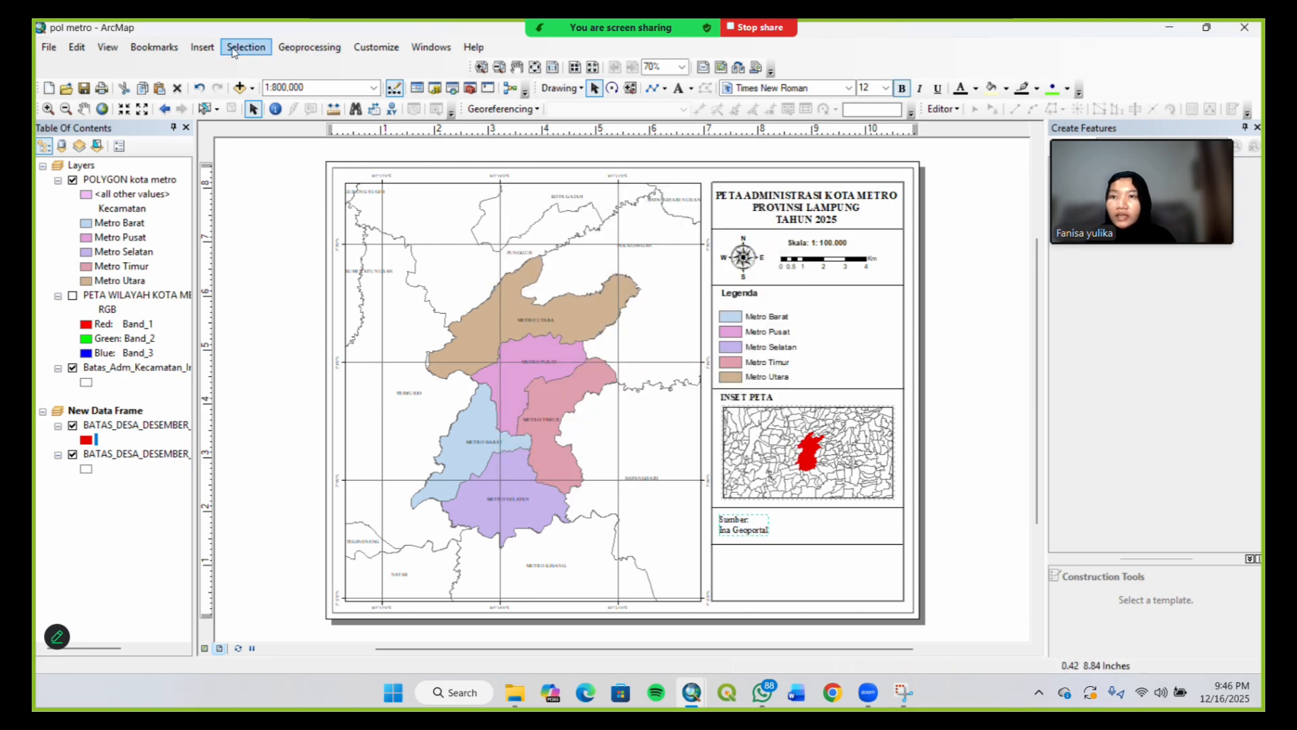
Insert the picture Logo_UnivLampung from the Pictures folder into the layout
{"action": "left_click", "coordinate": [203, 47]}
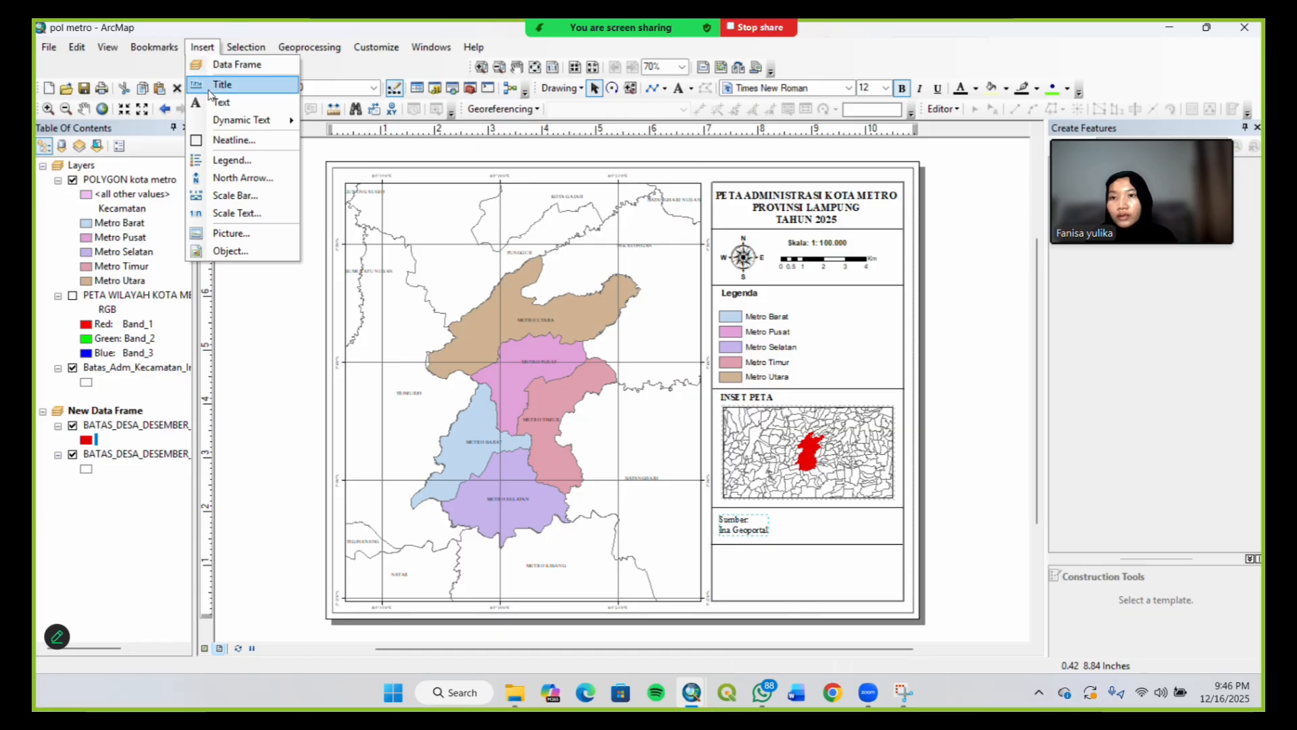
{"action": "left_click", "coordinate": [244, 236]}
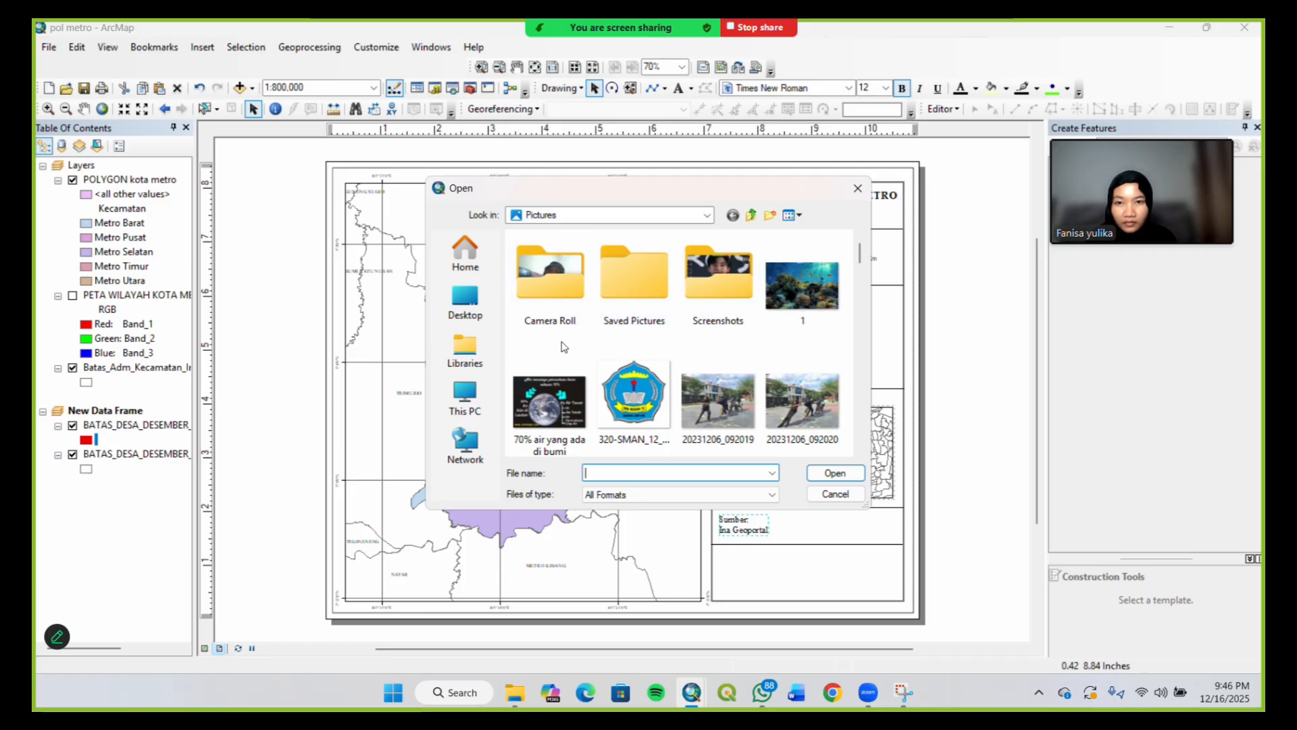
{"action": "left_click", "coordinate": [708, 215]}
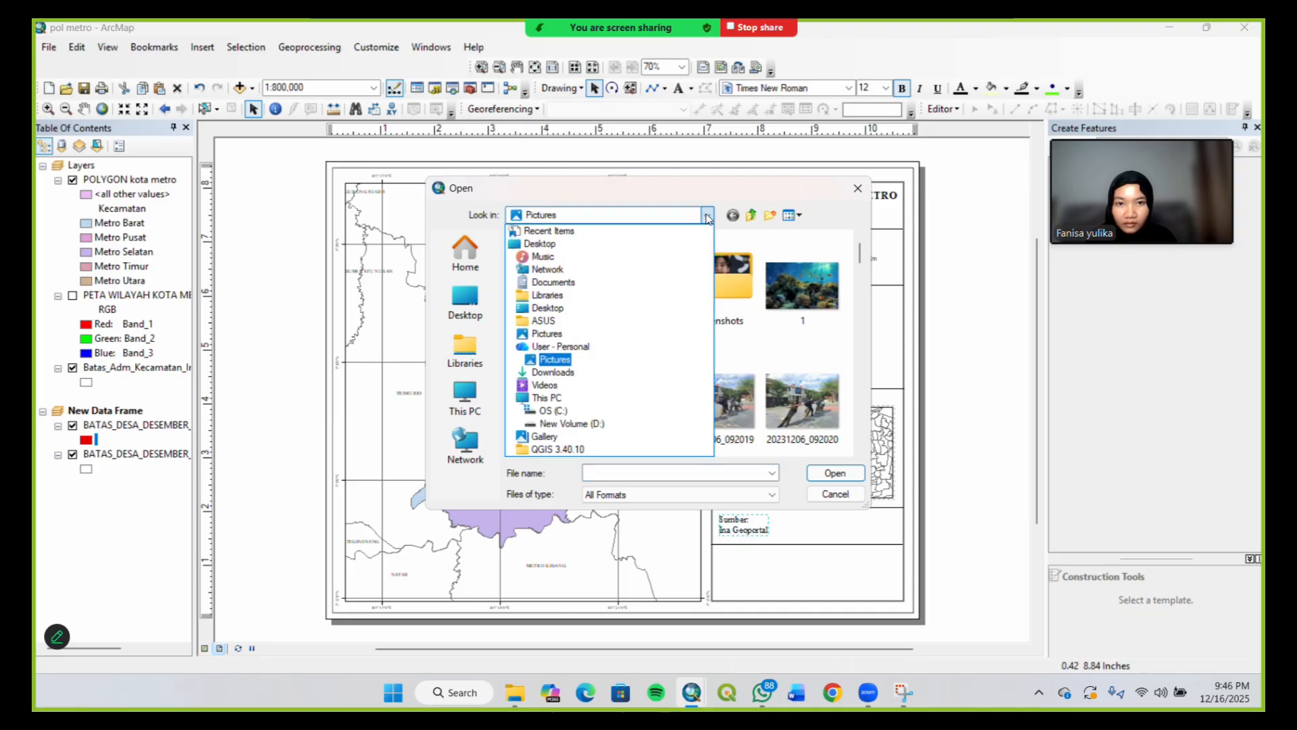
{"action": "left_click", "coordinate": [707, 217]}
{"action": "scroll", "coordinate": [718, 333], "scroll_direction": "down", "scroll_amount": 15}
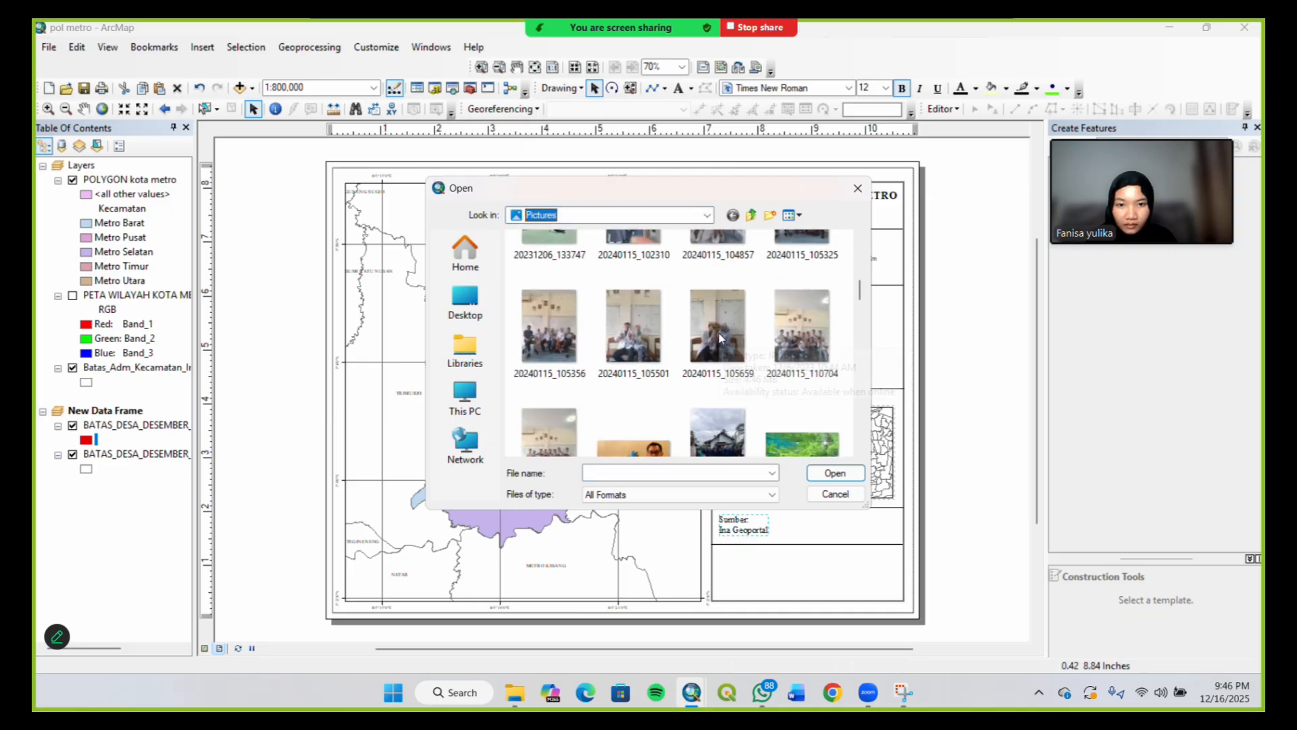
{"action": "scroll", "coordinate": [719, 334], "scroll_direction": "down", "scroll_amount": 4}
{"action": "scroll", "coordinate": [777, 317], "scroll_direction": "up", "scroll_amount": 2}
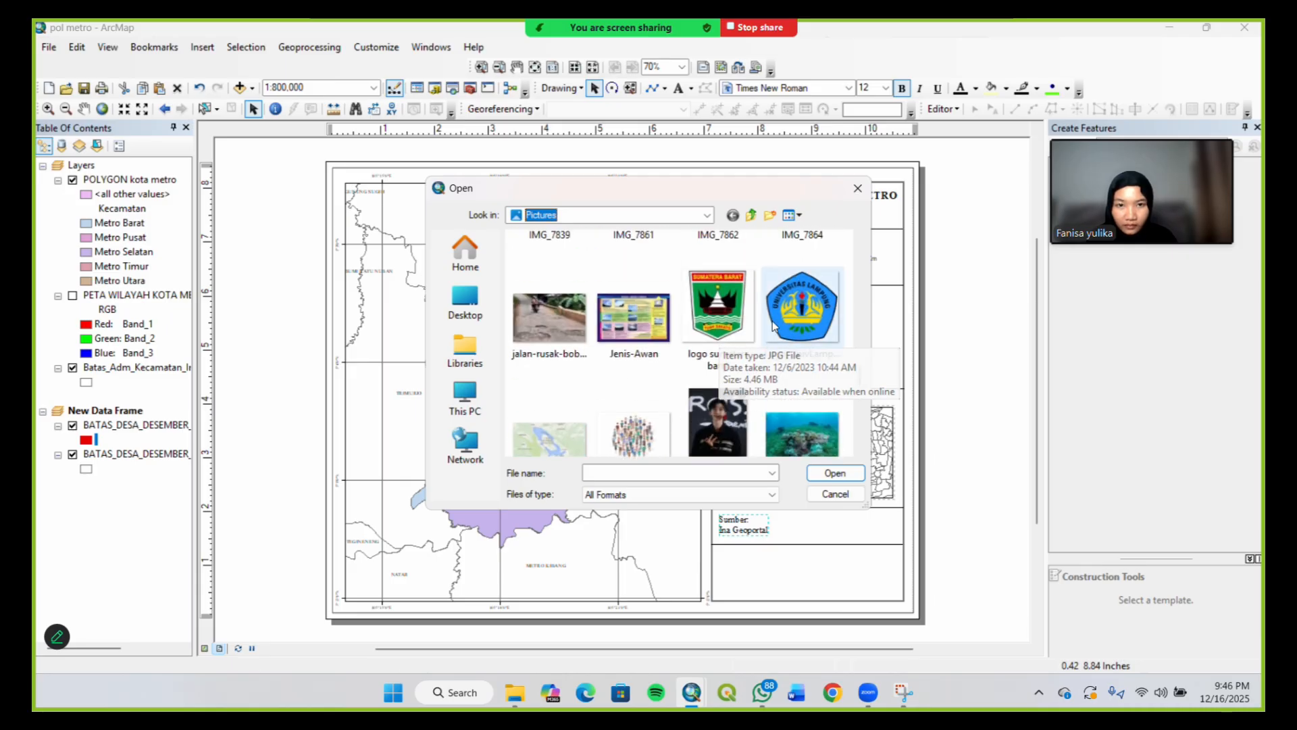
{"action": "left_click", "coordinate": [791, 314]}
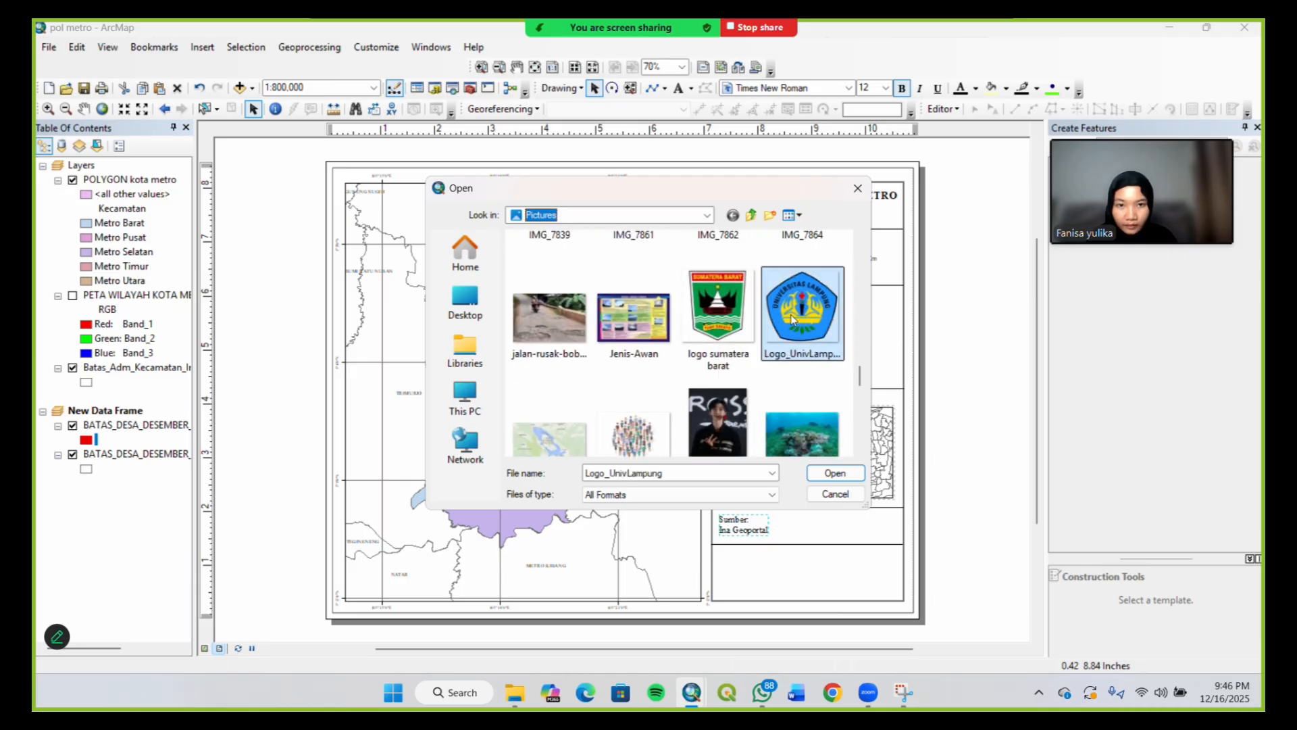
{"action": "left_click", "coordinate": [834, 473]}
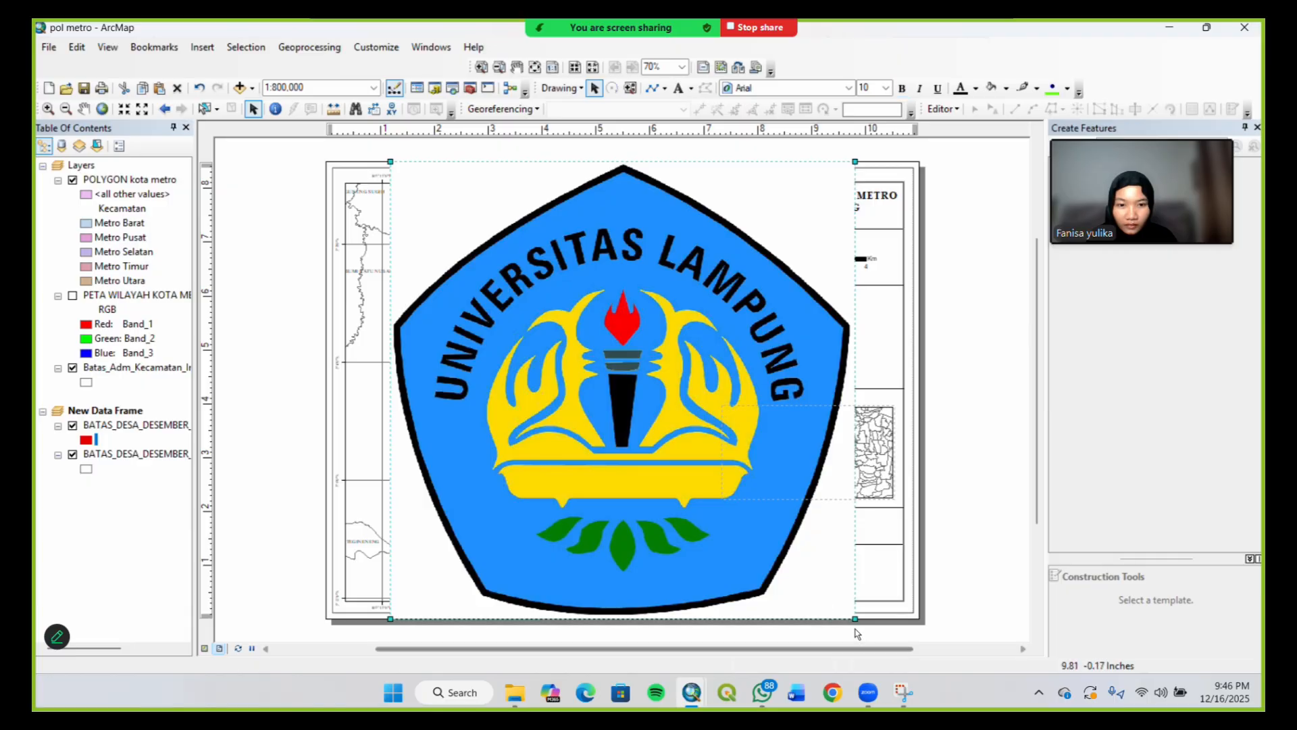
Shrink the university logo and move it into the empty box below the Sumber section, near the side panel's left border
{"action": "left_click_drag", "start_coordinate": [764, 544], "coordinate": [550, 229]}
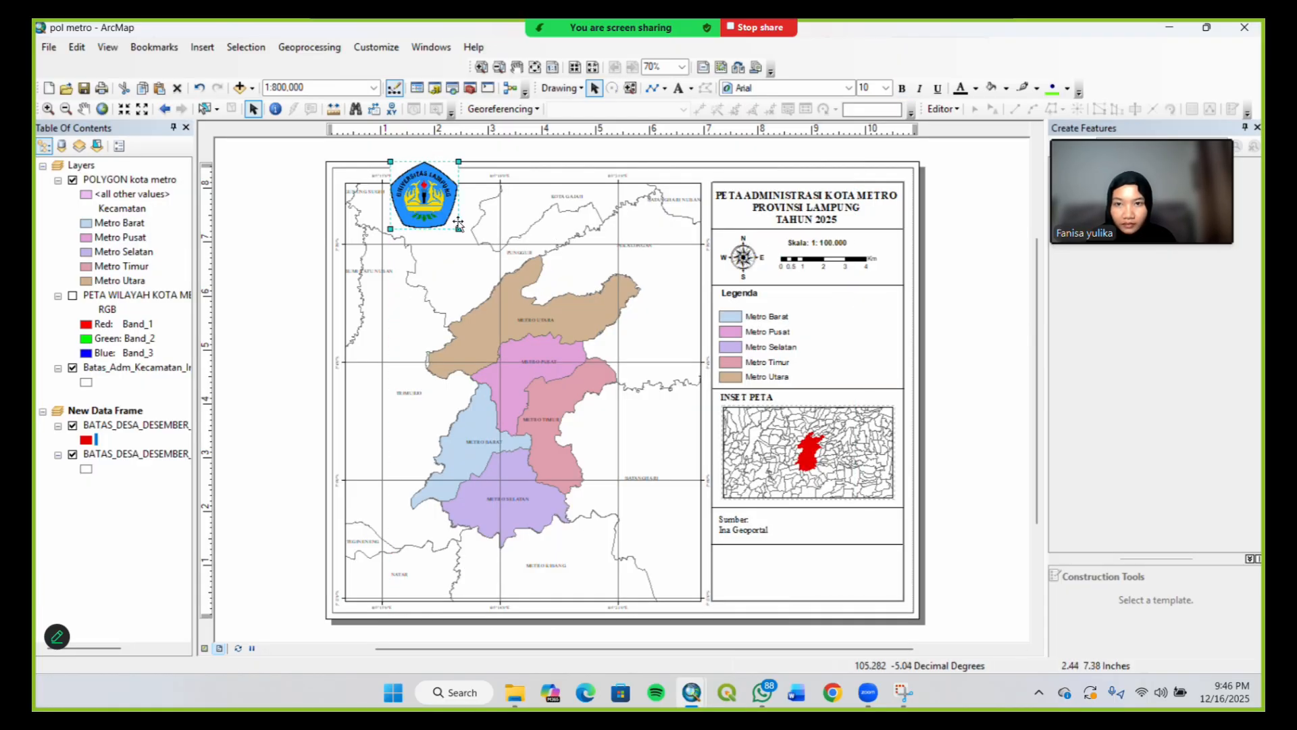
{"action": "left_click_drag", "start_coordinate": [459, 229], "coordinate": [752, 582]}
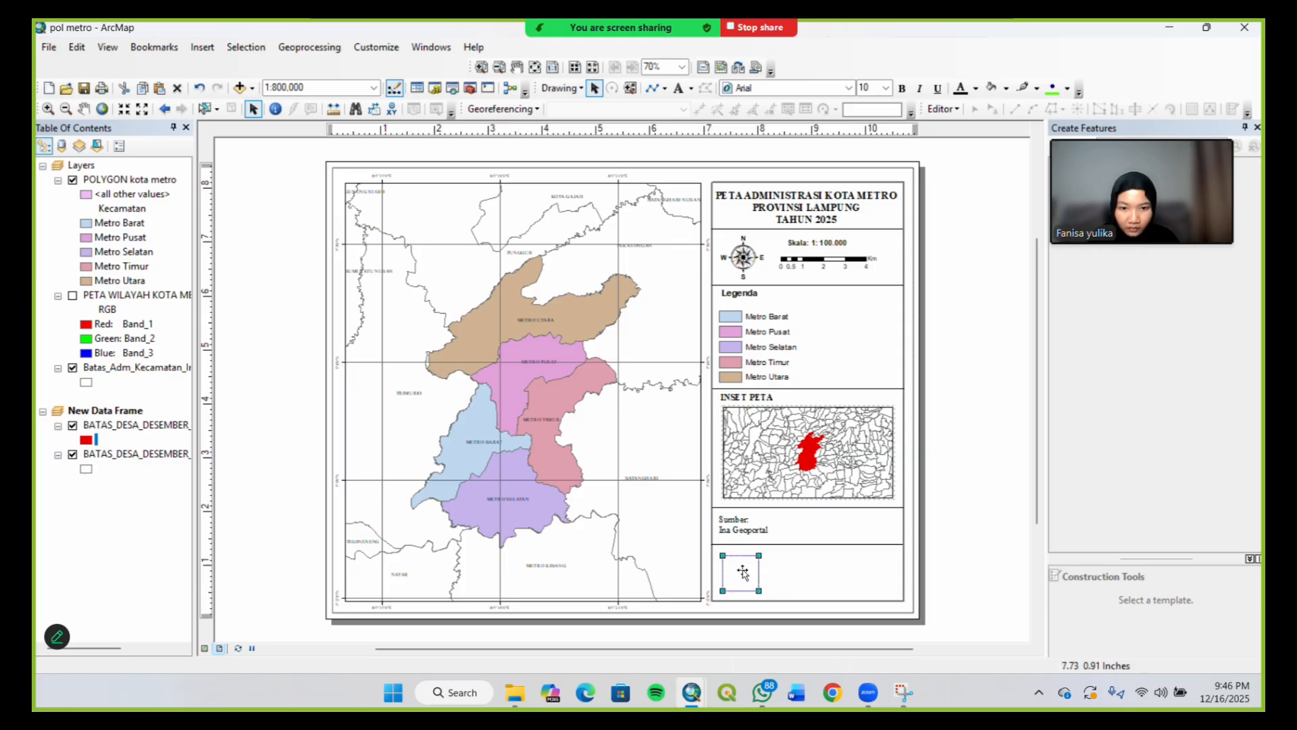
{"action": "left_click_drag", "start_coordinate": [741, 570], "coordinate": [742, 568]}
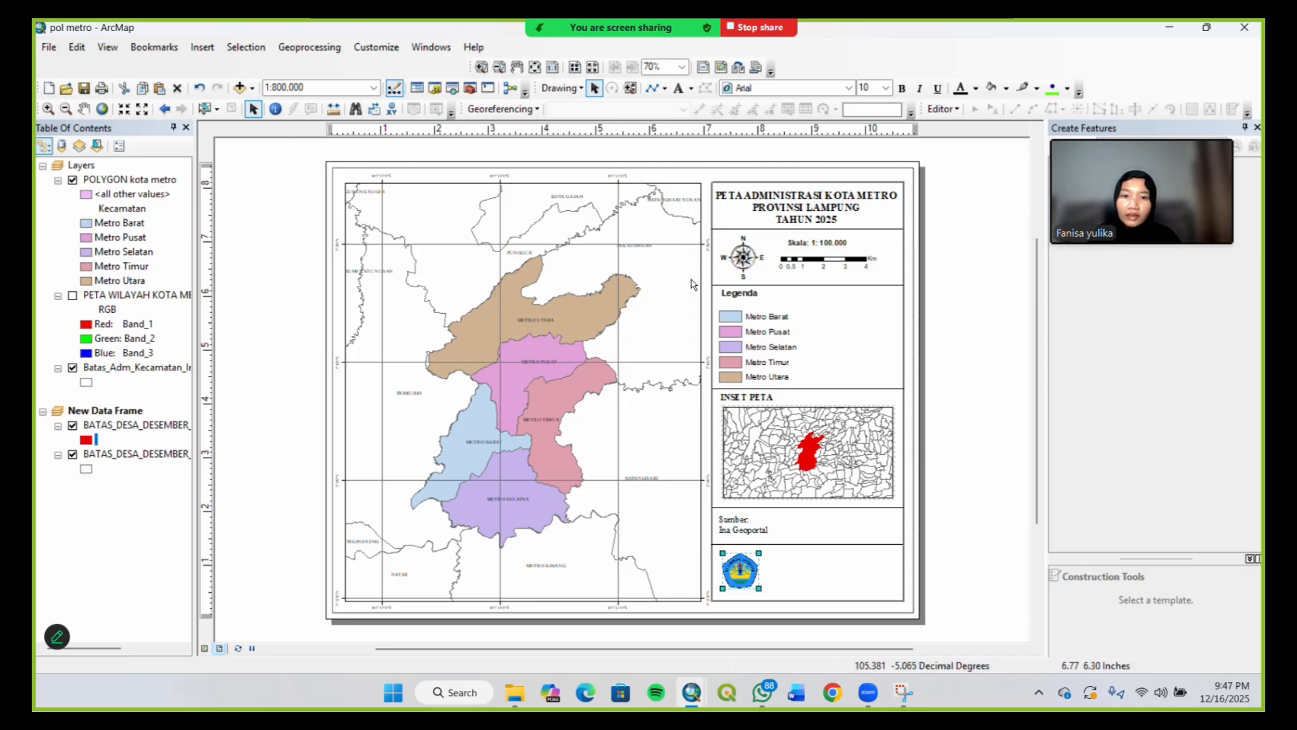
Duplicate the three-line map title text and place the copy beside the university logo in the side panel
{"action": "left_click", "coordinate": [795, 213]}
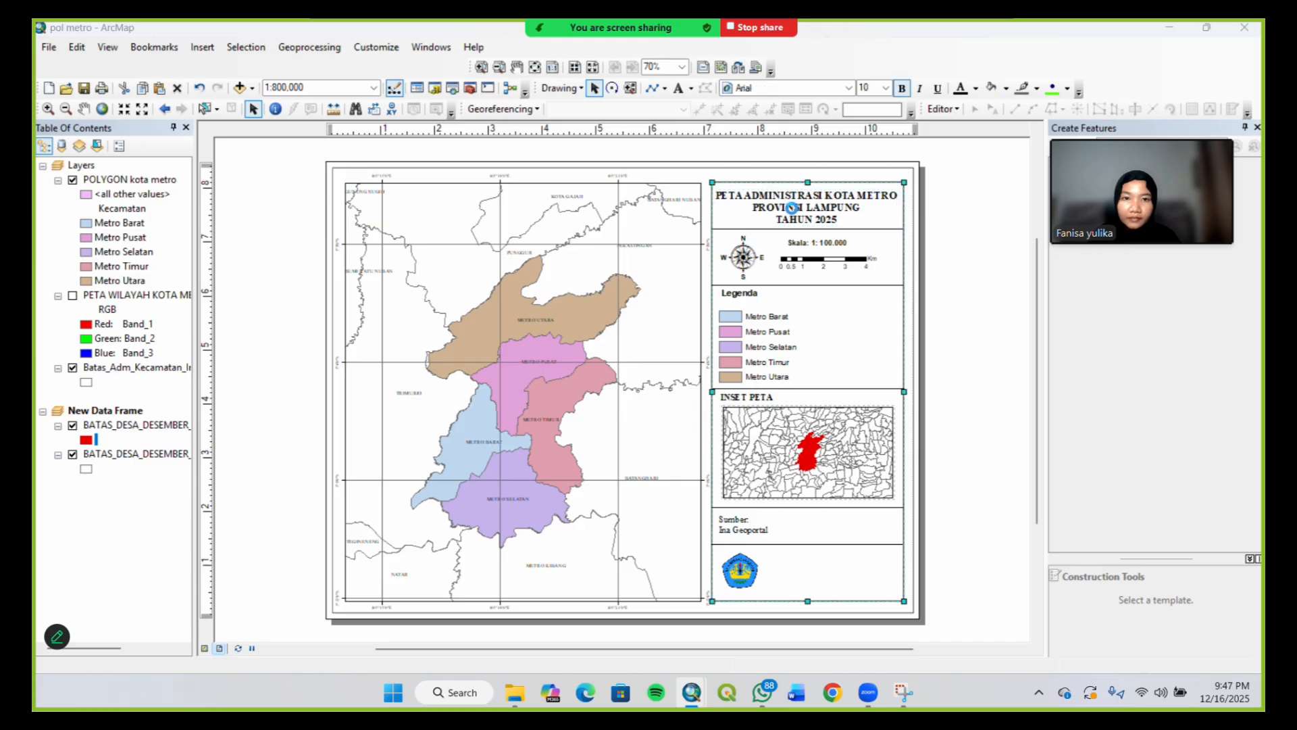
{"action": "double_click", "coordinate": [794, 213]}
{"action": "left_click", "coordinate": [798, 182]}
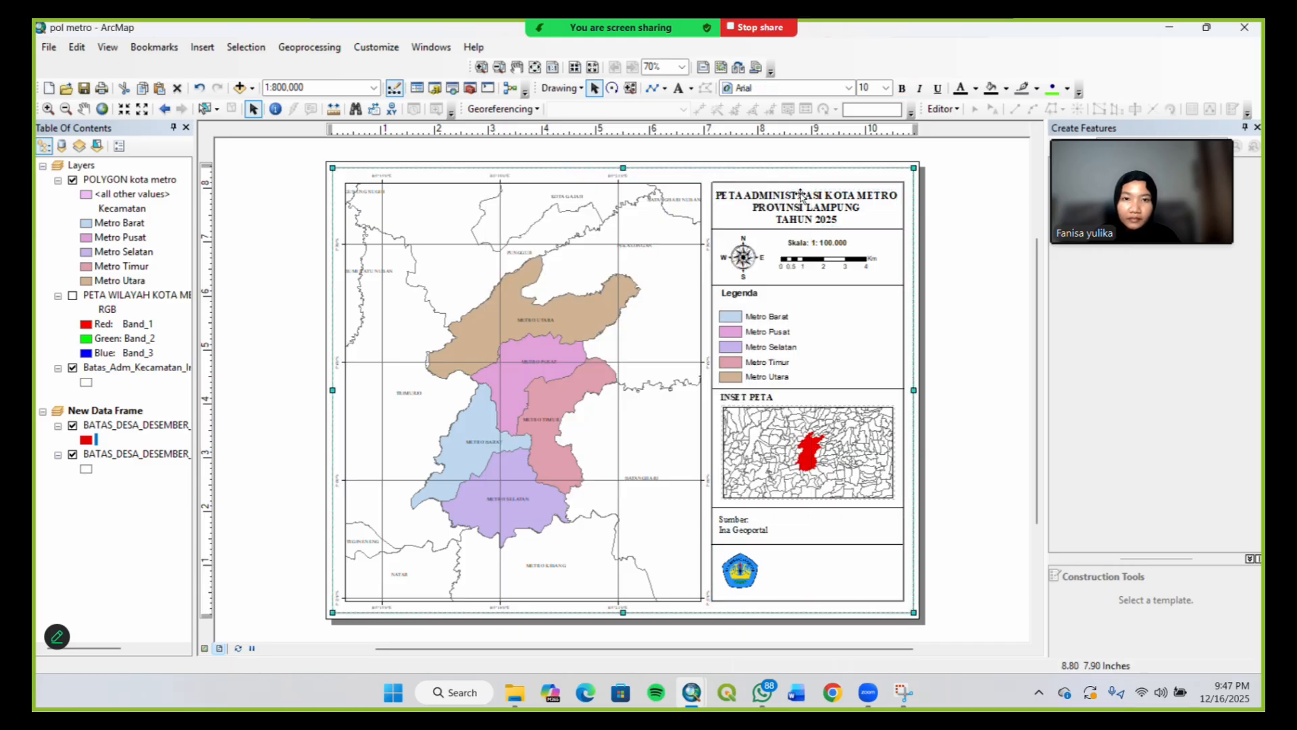
{"action": "left_click", "coordinate": [800, 201]}
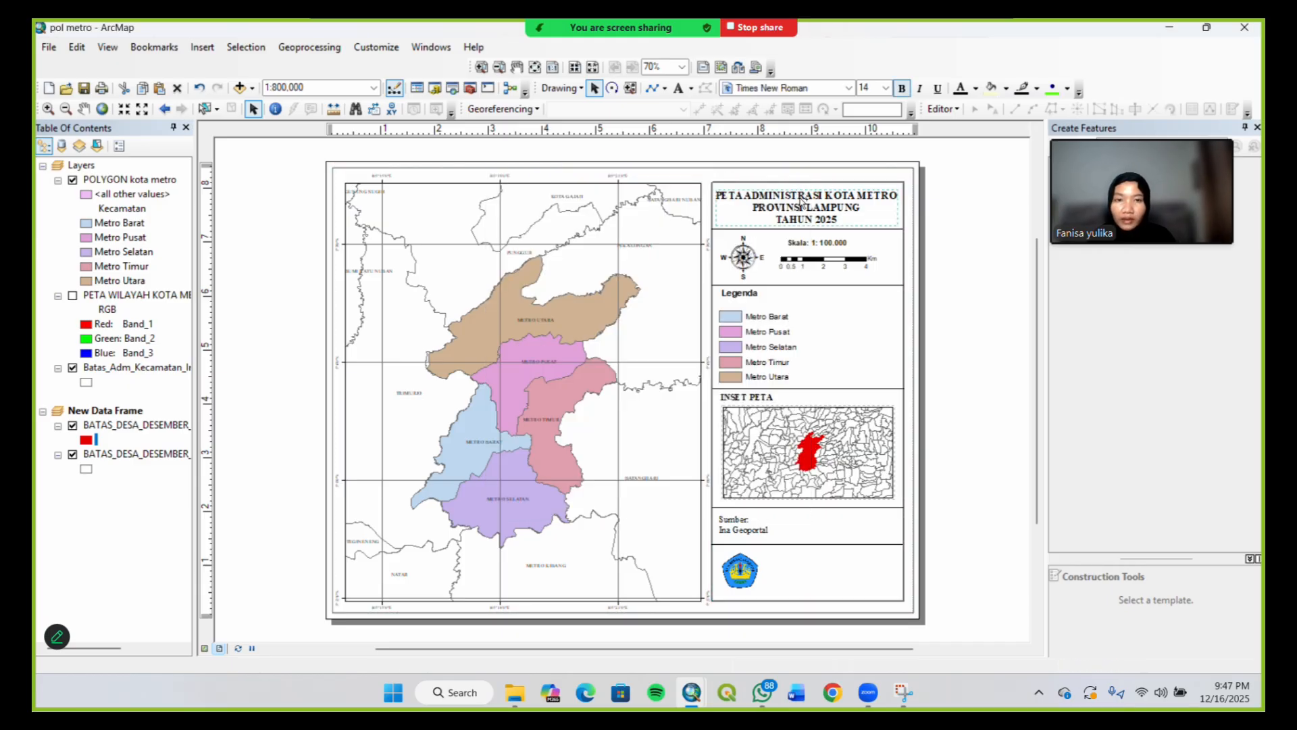
{"action": "key", "text": "ctrl+c"}
{"action": "key", "text": "ctrl+v"}
{"action": "left_click_drag", "start_coordinate": [811, 217], "coordinate": [833, 573]}
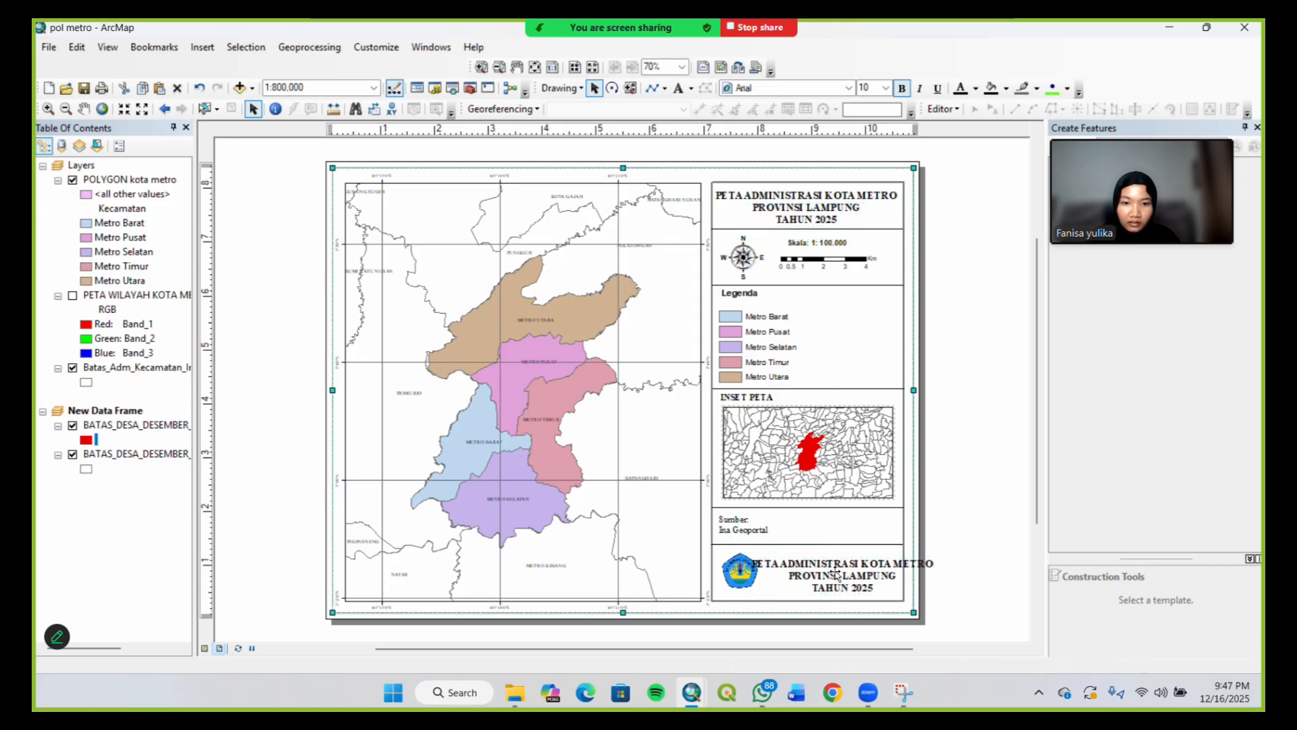
Replace the copied title's text with the author's full name, student number, "Pendidikan Geografi" and "Universitas lampung" on four lines
{"action": "double_click", "coordinate": [834, 573]}
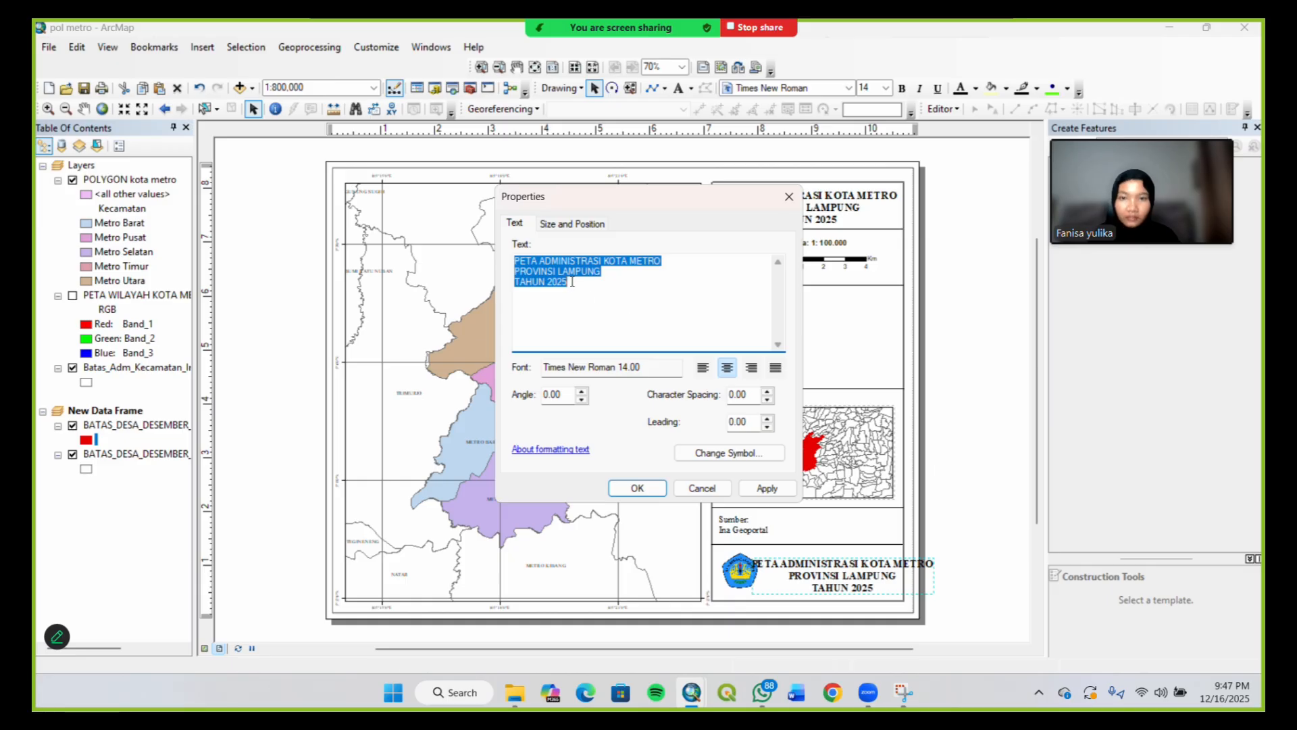
{"action": "key", "text": "BackSpace"}
{"action": "type", "text": "F"}
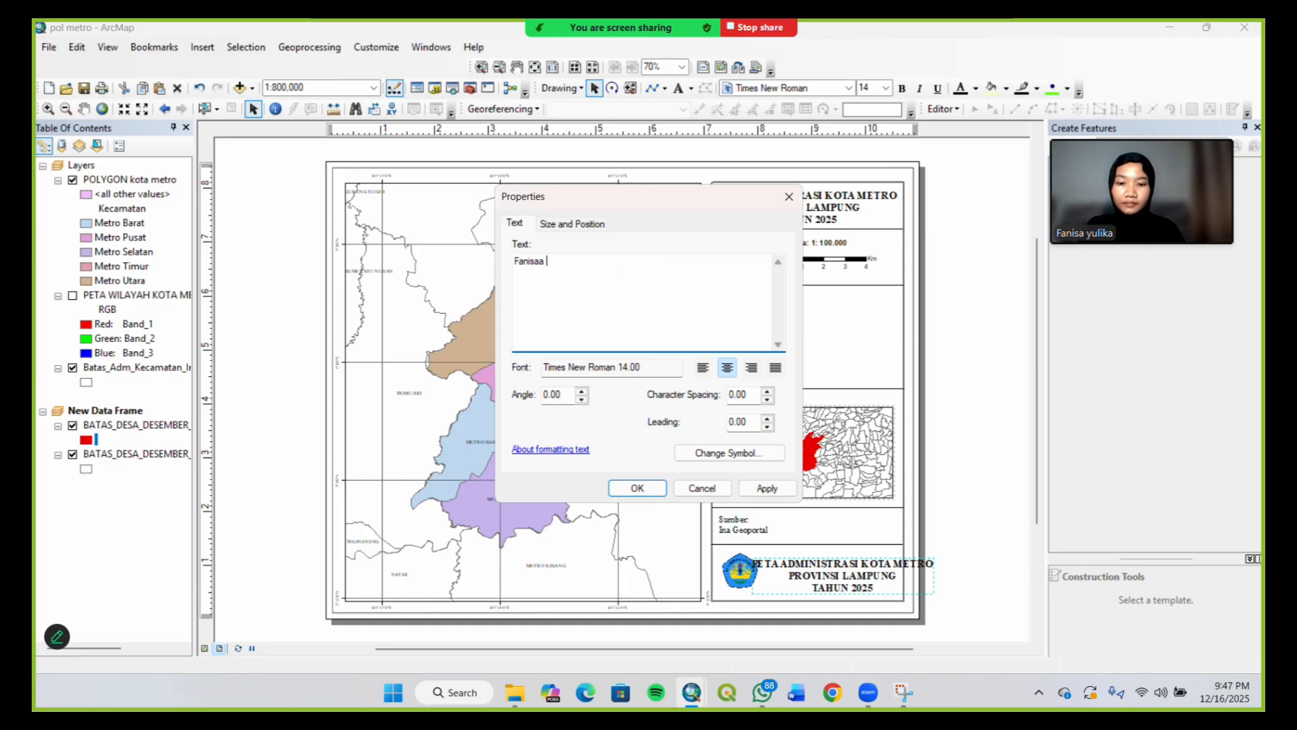
{"action": "type", "text": "anisaa"}
{"action": "key", "text": "BackSpace"}
{"action": "key", "text": "BackSpace"}
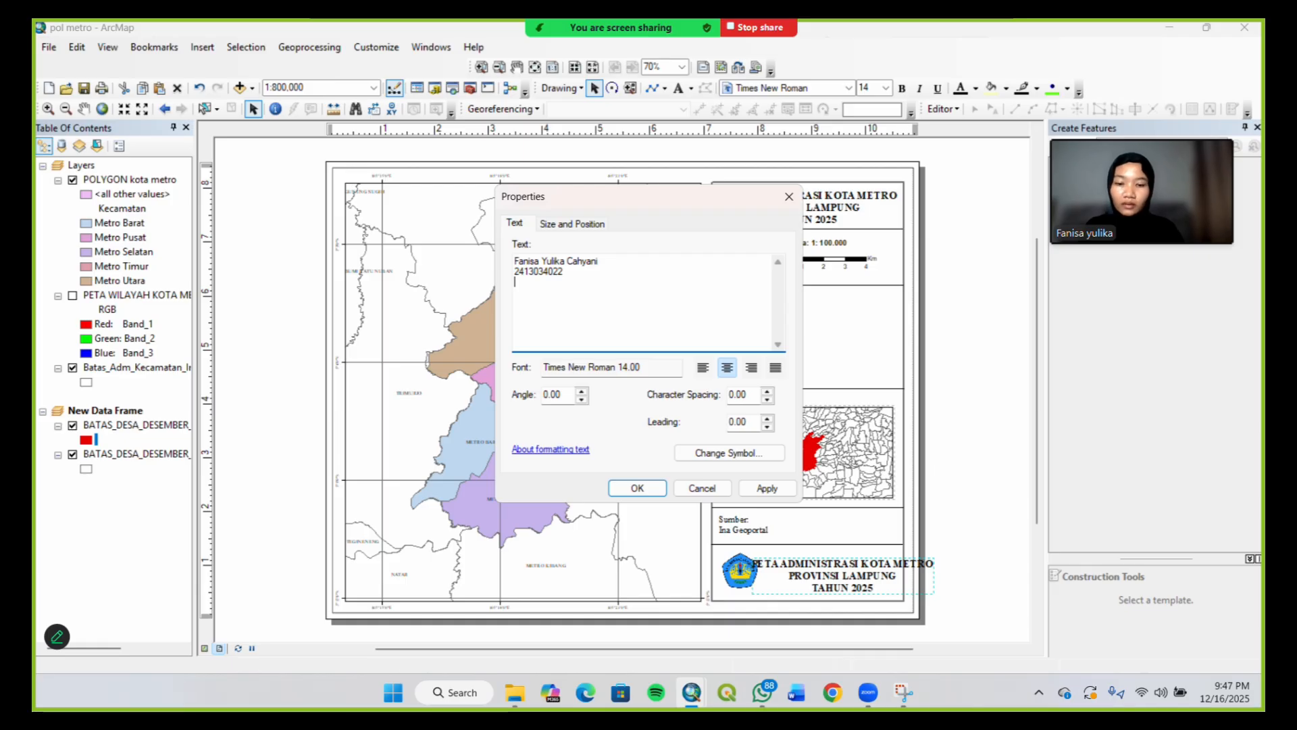
{"action": "type", "text": "Pendidik"}
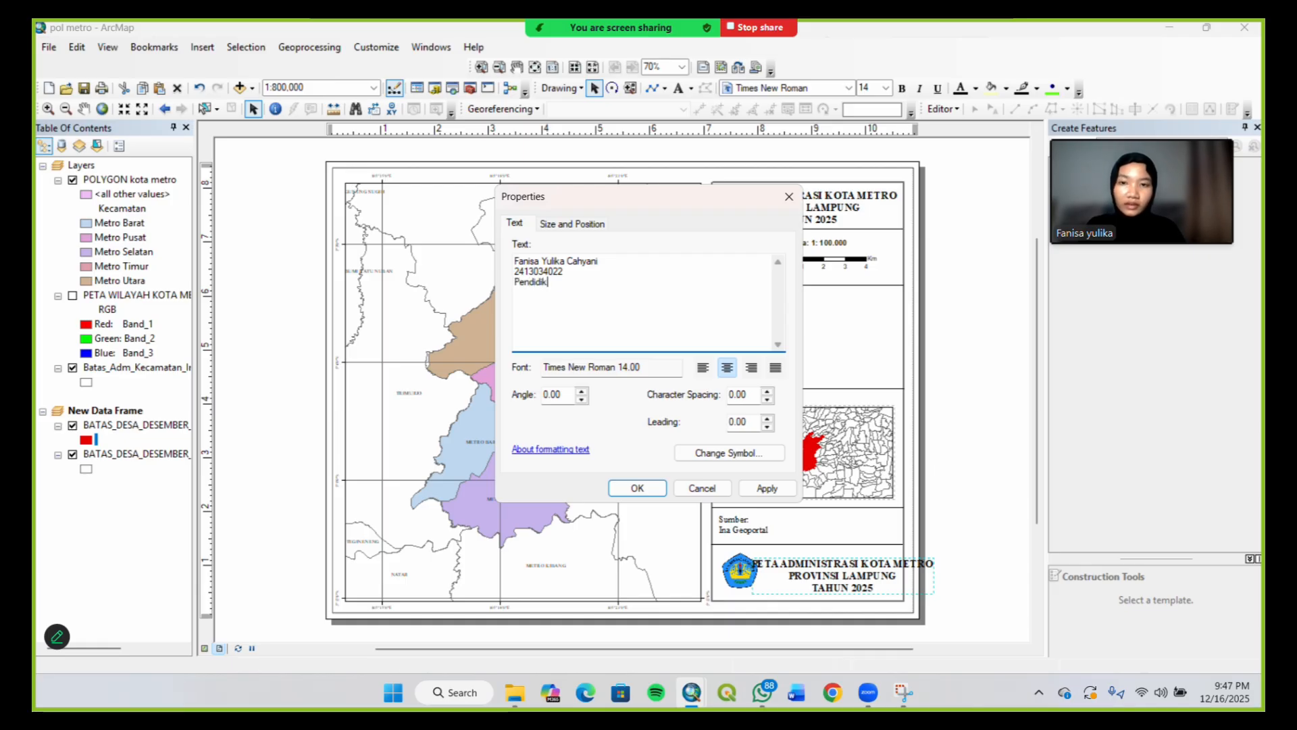
{"action": "type", "text": "an Geografi"}
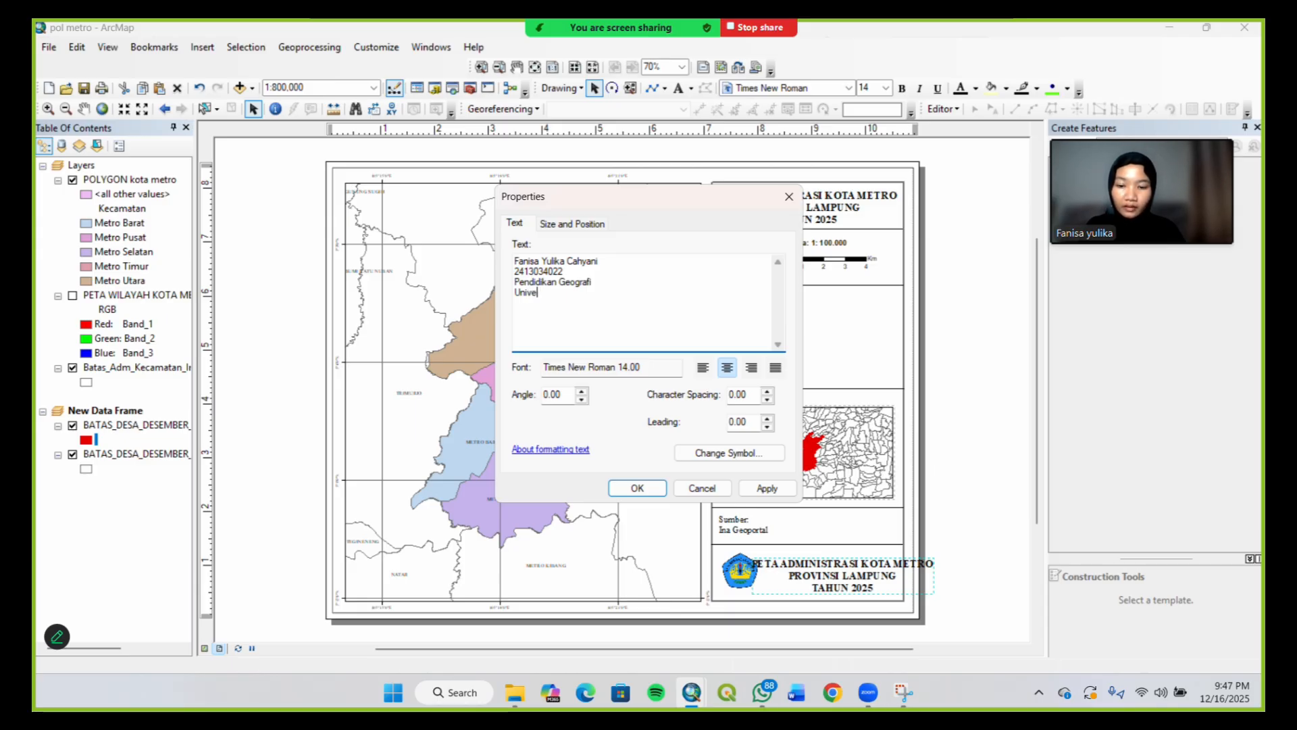
{"action": "type", "text": "sitas"}
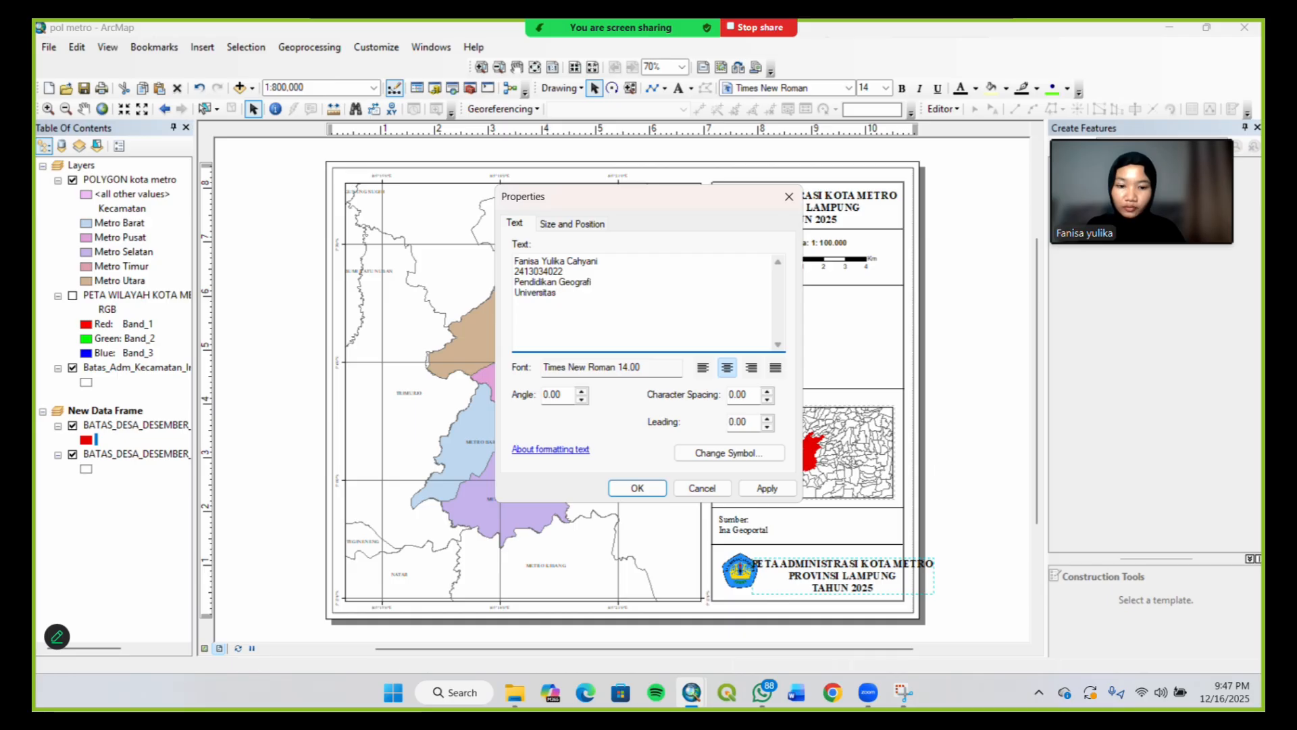
{"action": "type", "text": " lampung"}
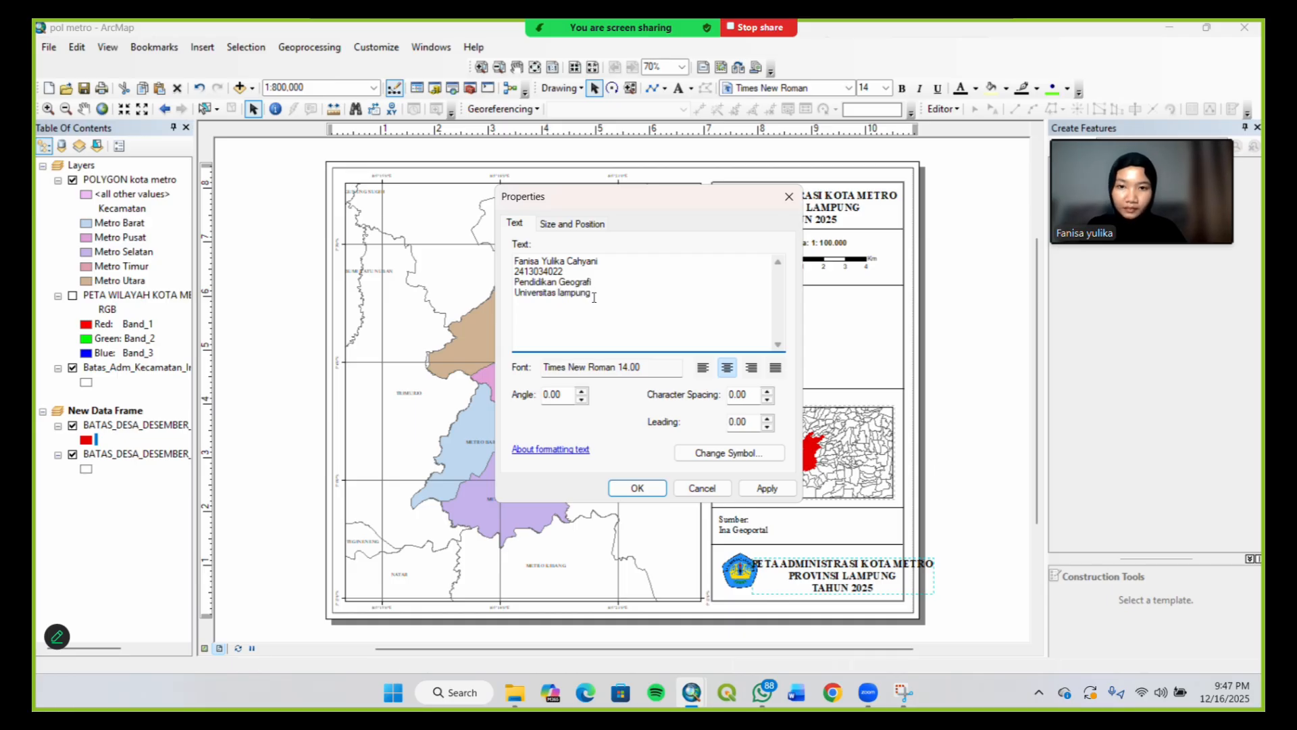
Set the author text to size 12 without bold and apply the text properties
{"action": "left_click", "coordinate": [730, 453]}
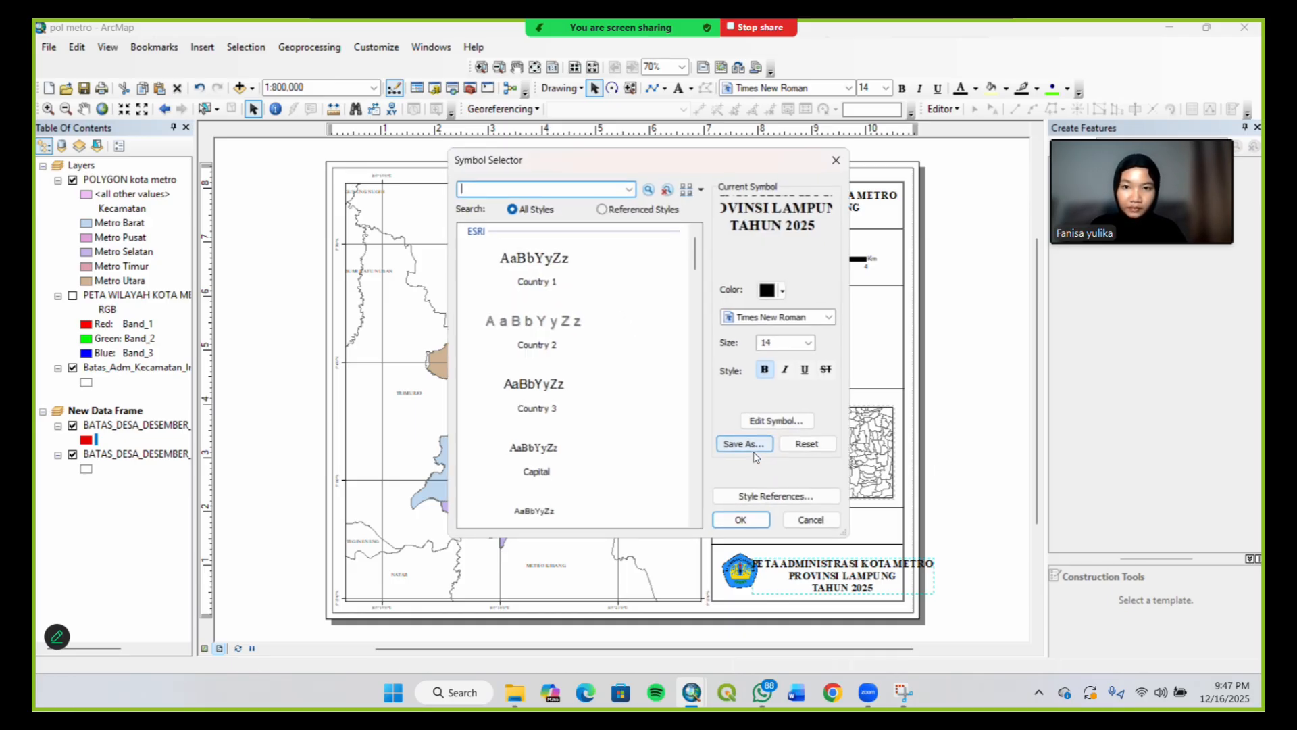
{"action": "left_click", "coordinate": [811, 343]}
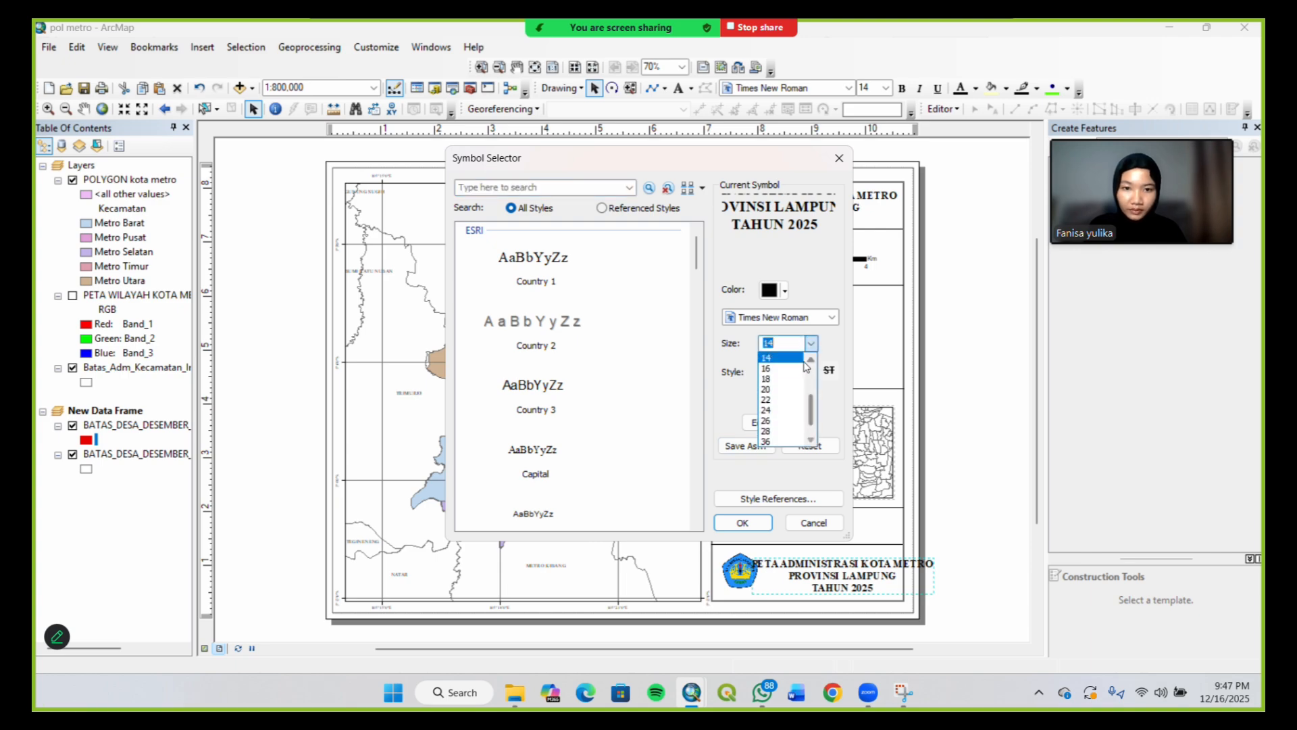
{"action": "left_click", "coordinate": [811, 358]}
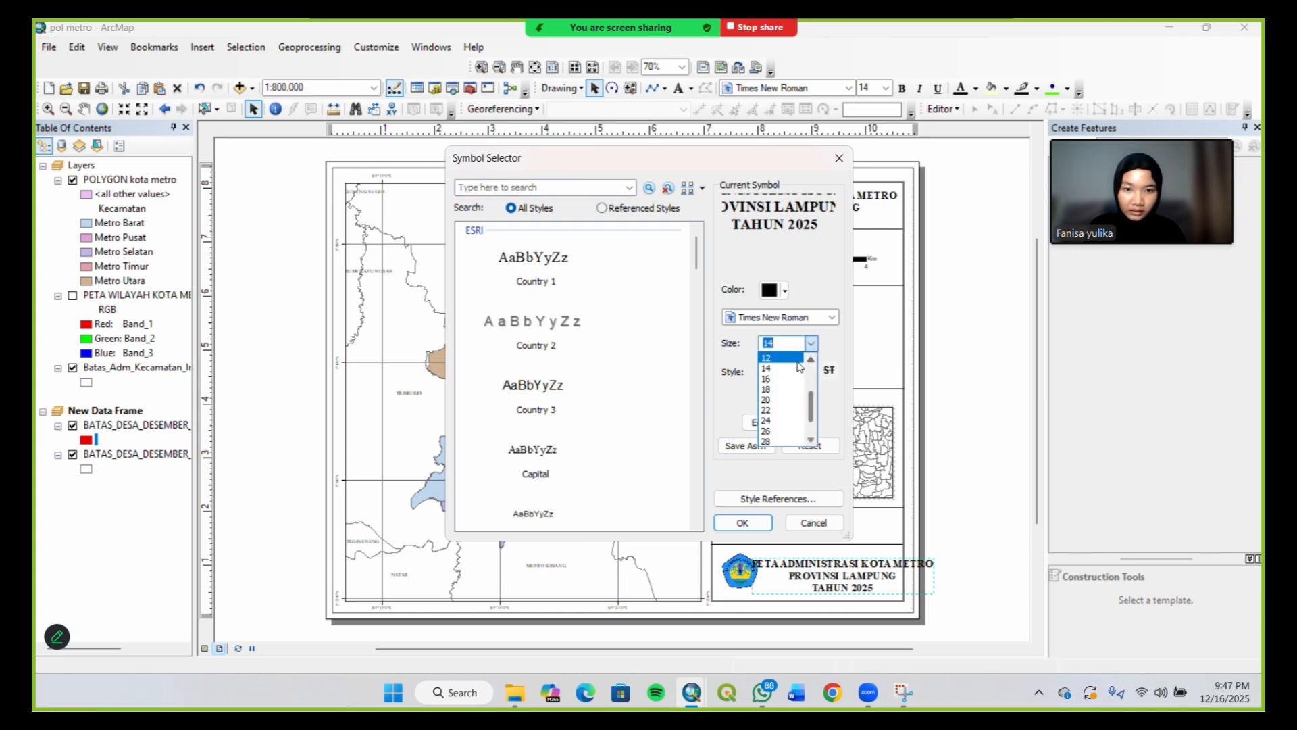
{"action": "left_click", "coordinate": [791, 359]}
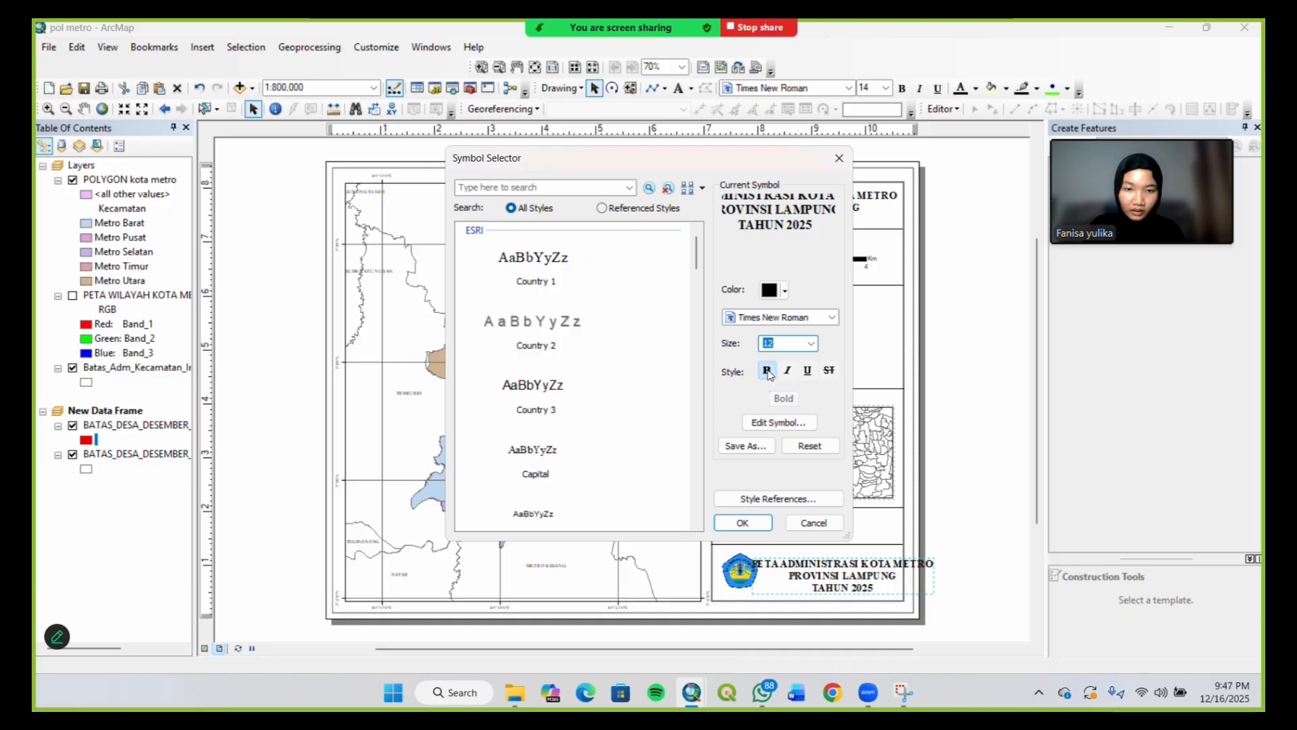
{"action": "left_click", "coordinate": [767, 371]}
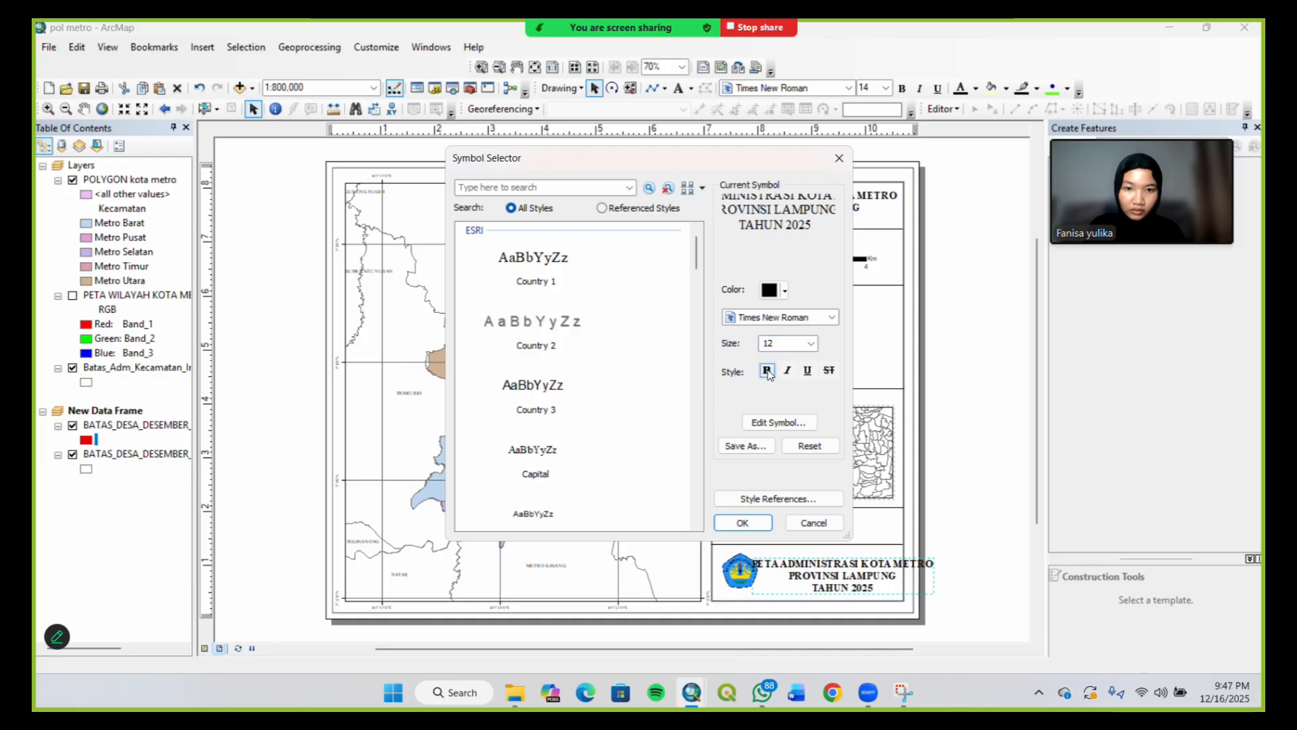
{"action": "left_click", "coordinate": [743, 523]}
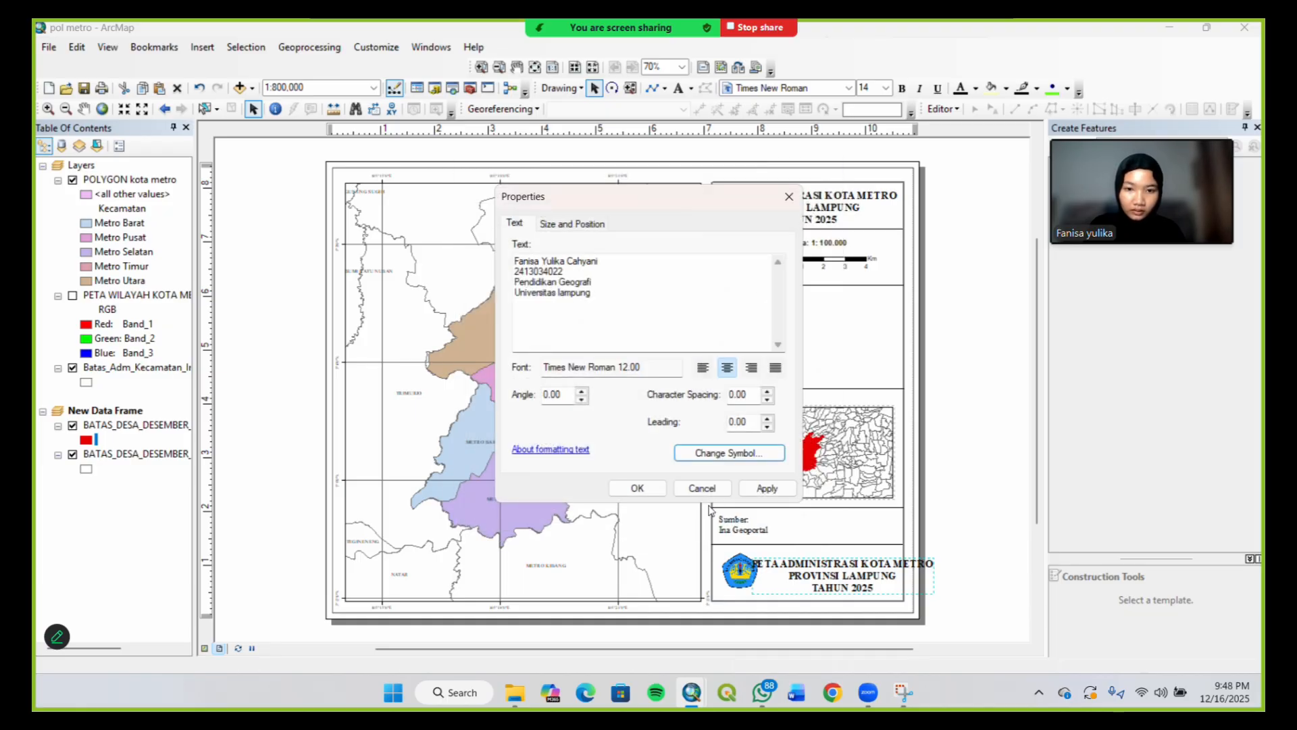
{"action": "left_click", "coordinate": [637, 488]}
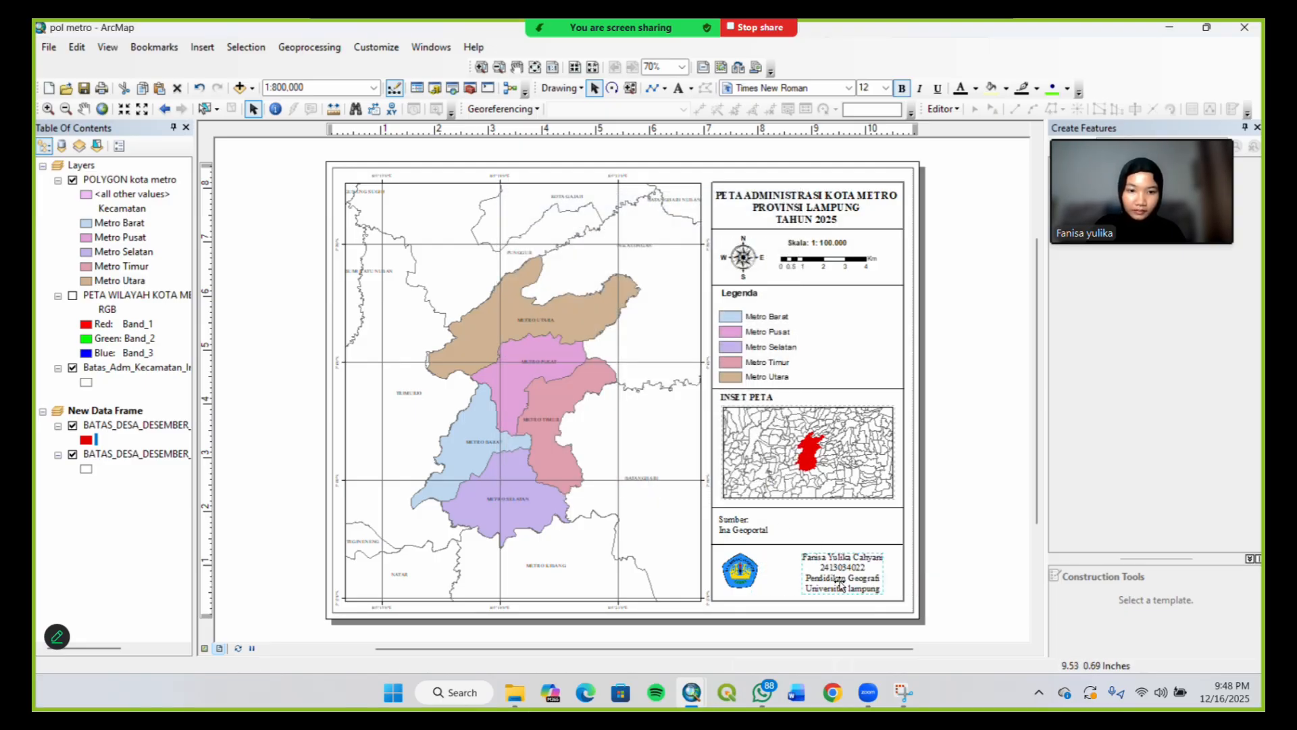
Move the author text block inside the side panel's lowest box, to the right of the logo
{"action": "left_click_drag", "start_coordinate": [835, 579], "coordinate": [810, 579]}
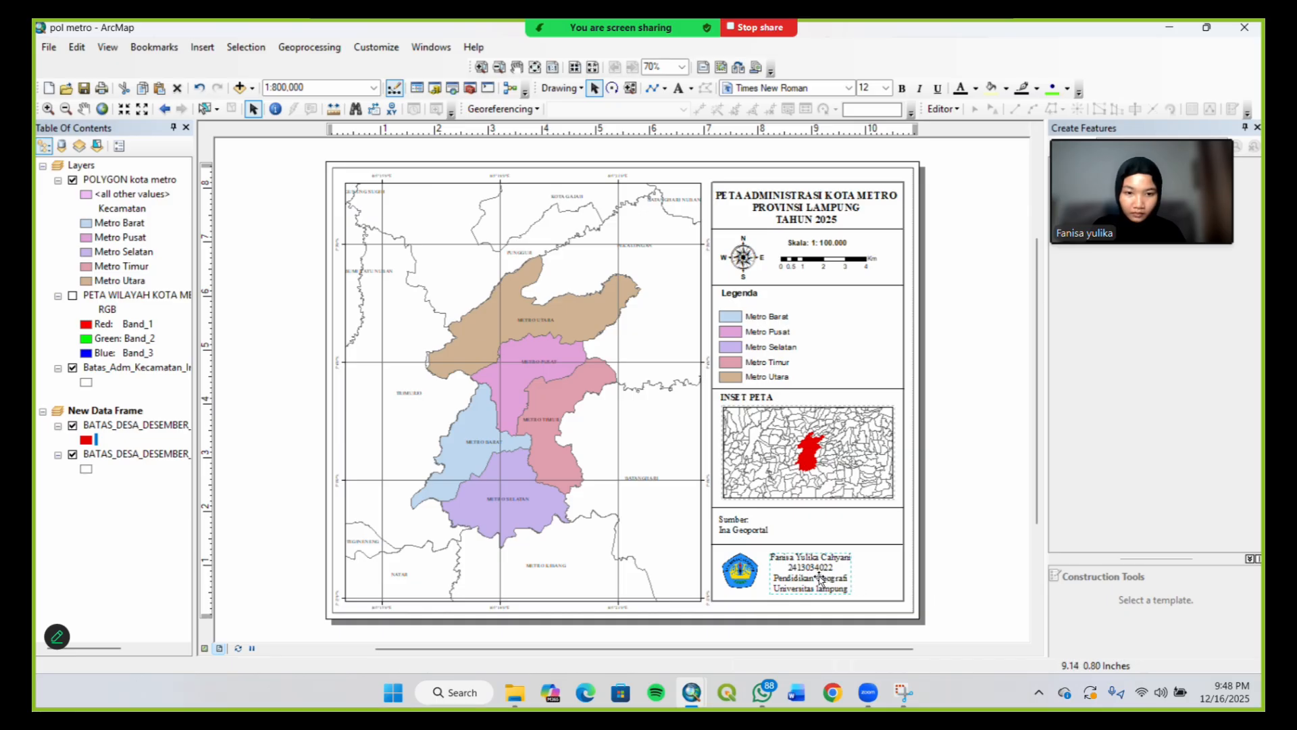
{"action": "left_click_drag", "start_coordinate": [819, 578], "coordinate": [816, 578]}
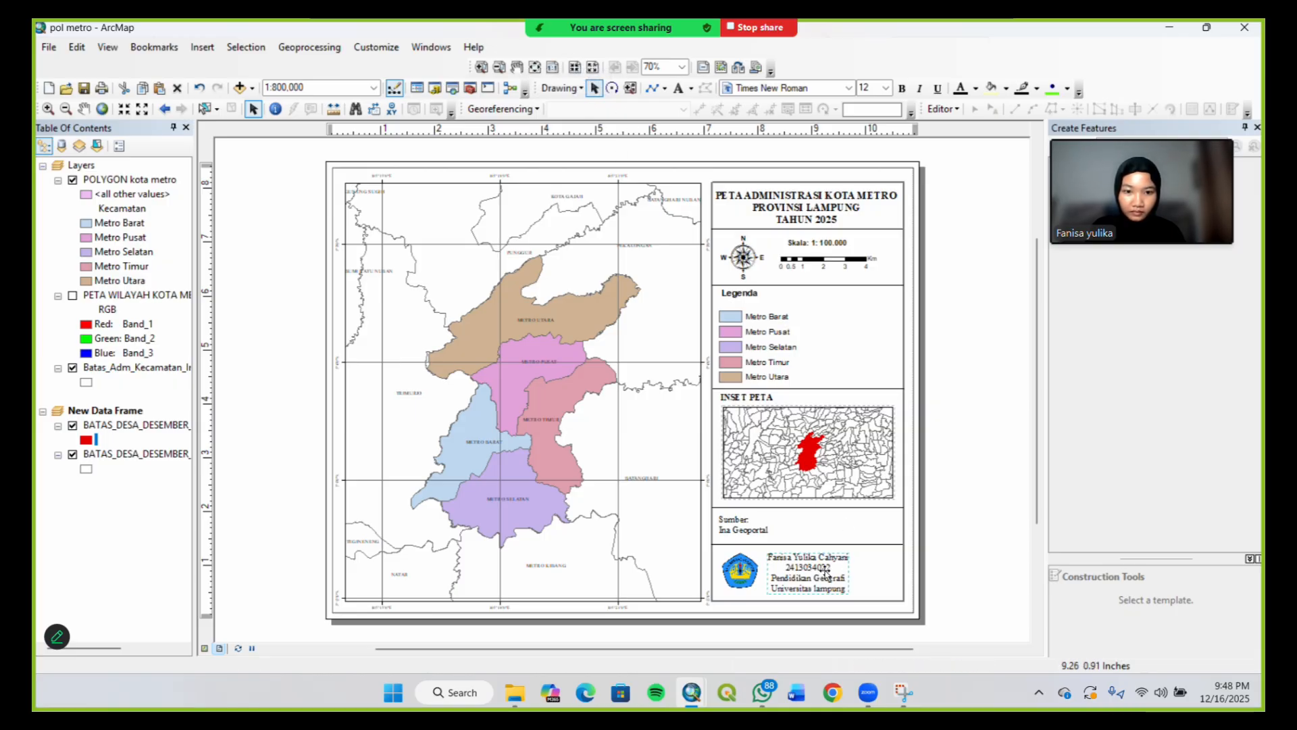
{"action": "left_click_drag", "start_coordinate": [826, 571], "coordinate": [836, 573]}
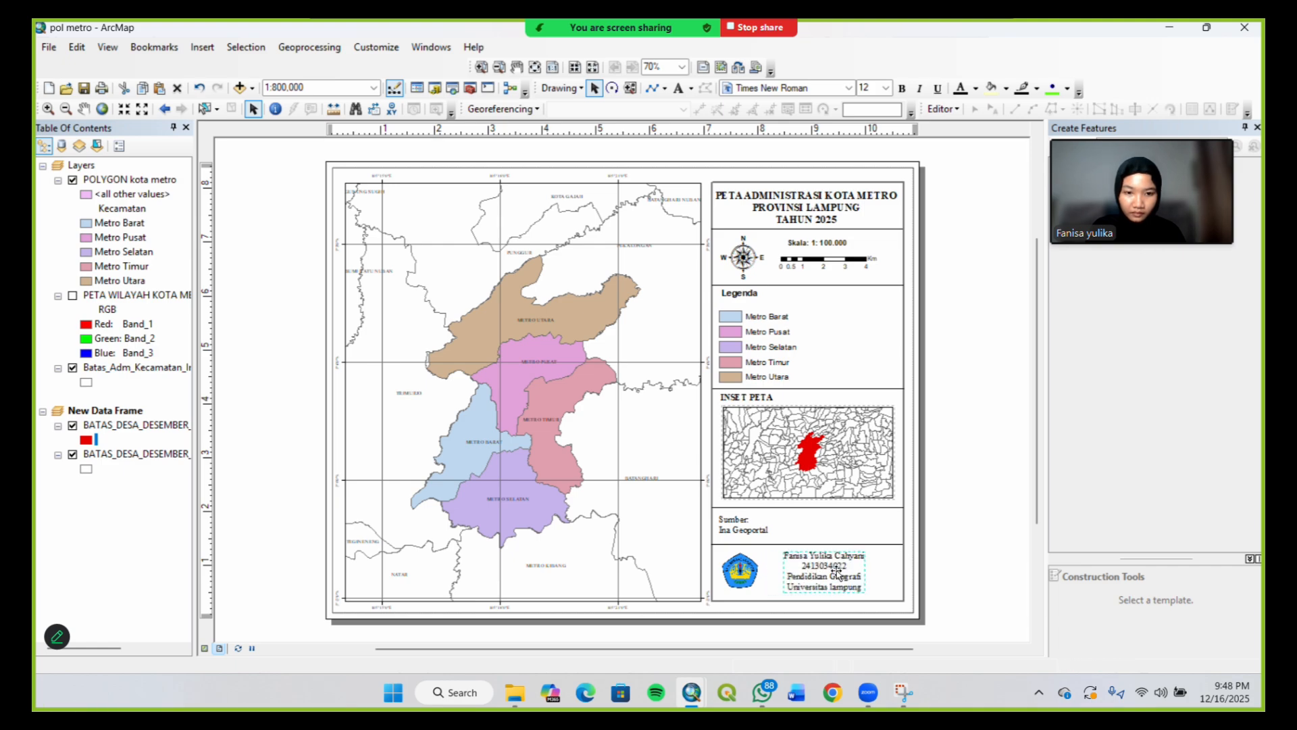
Enlarge the university logo slightly and shift the author text block slightly right and down to line up with it
{"action": "left_click", "coordinate": [757, 584]}
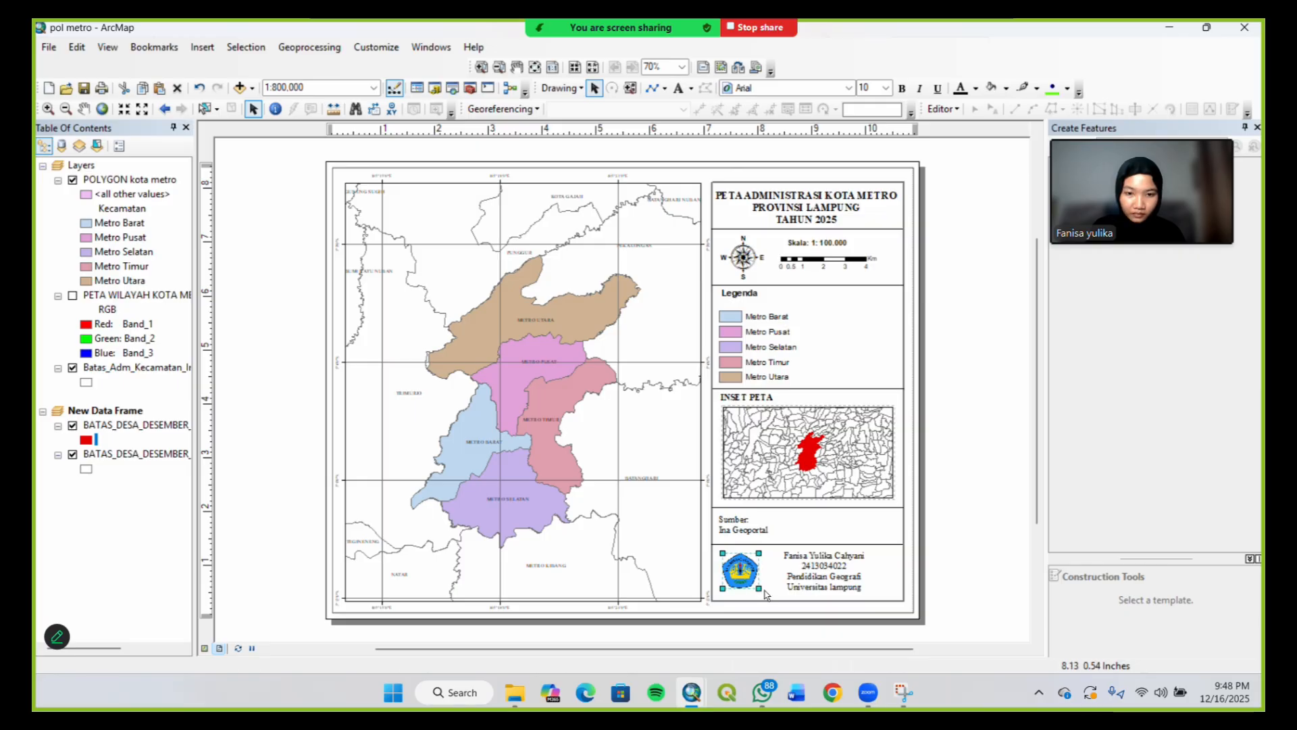
{"action": "left_click_drag", "start_coordinate": [771, 595], "coordinate": [774, 596]}
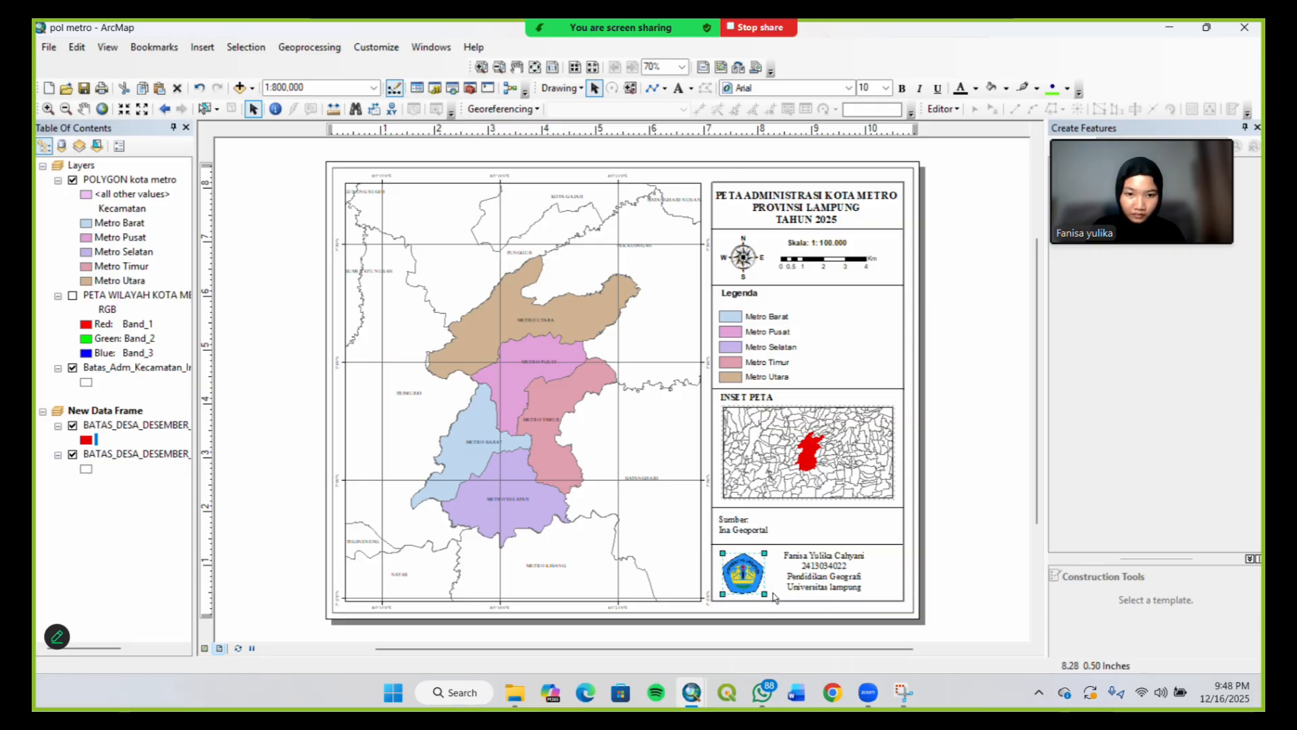
{"action": "left_click", "coordinate": [830, 580]}
{"action": "left_click_drag", "start_coordinate": [830, 580], "coordinate": [833, 582]}
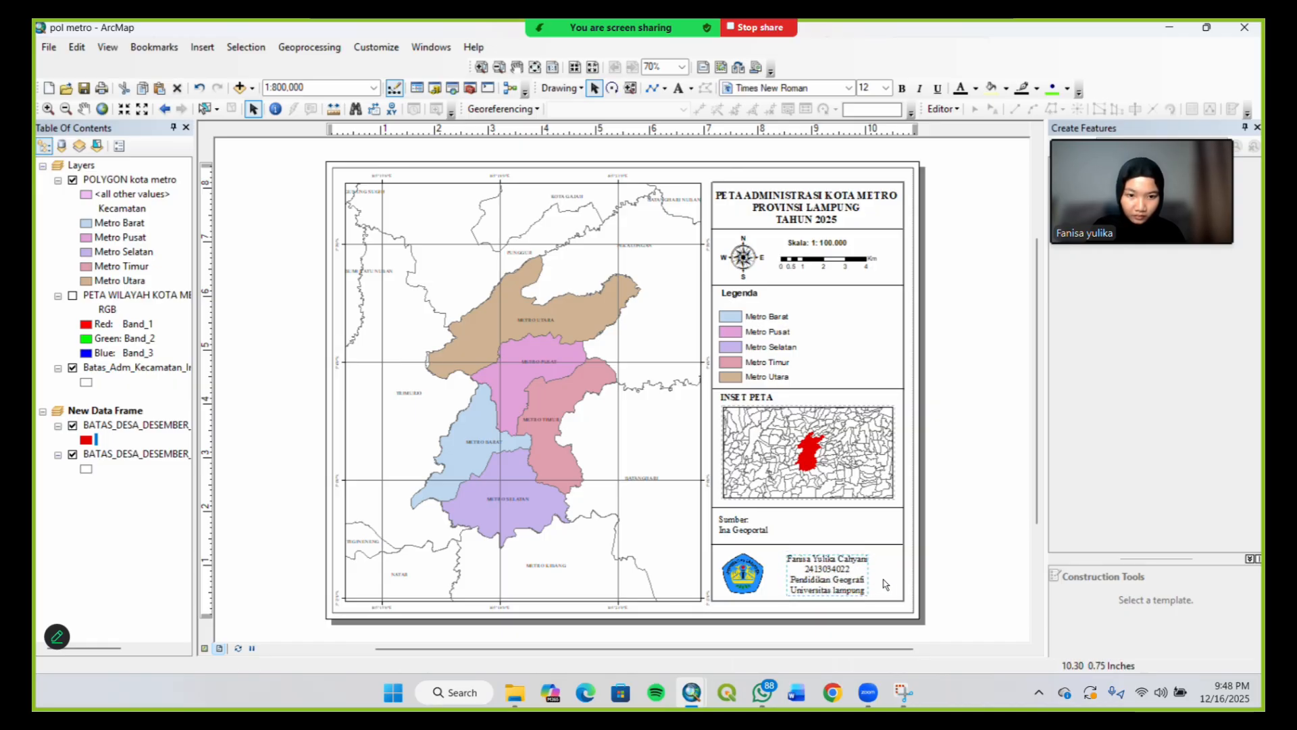
{"action": "left_click", "coordinate": [853, 579]}
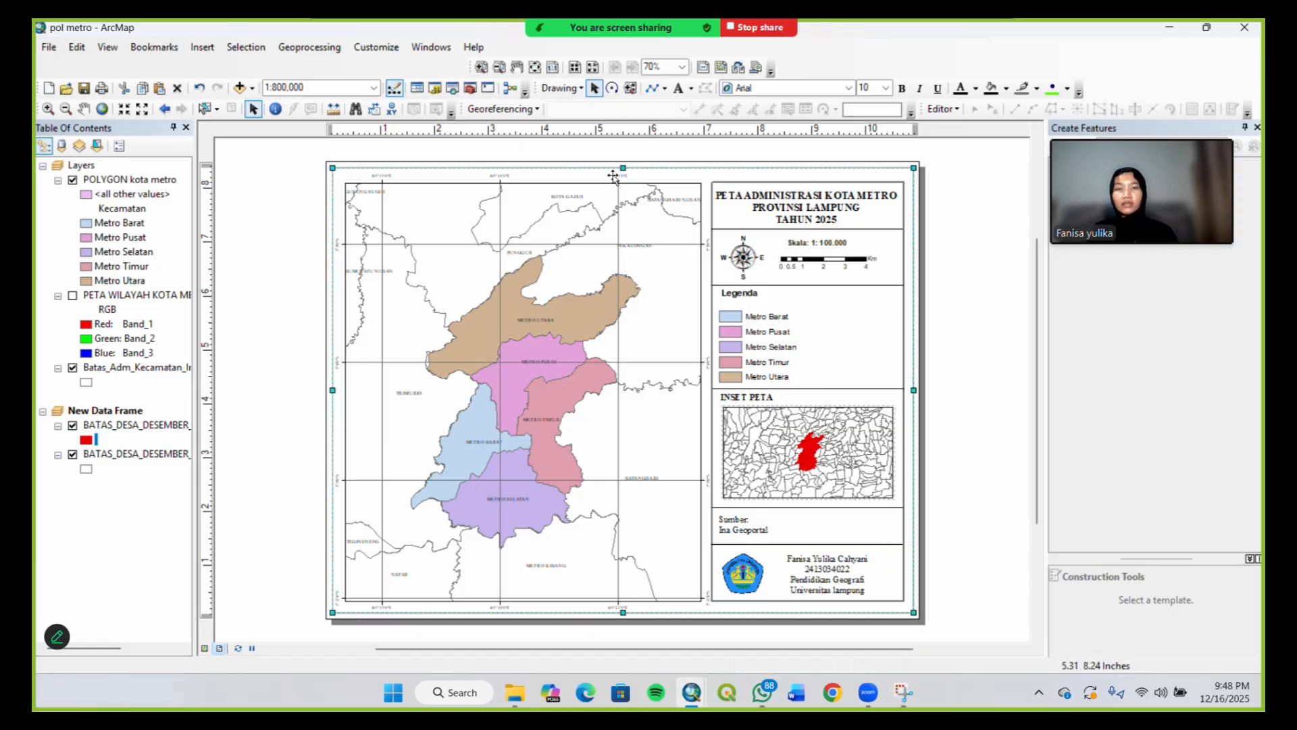
Draw a vertical divider line about 1.04 in long between the north arrow and the scale, spanning their section
{"action": "left_click", "coordinate": [652, 87]}
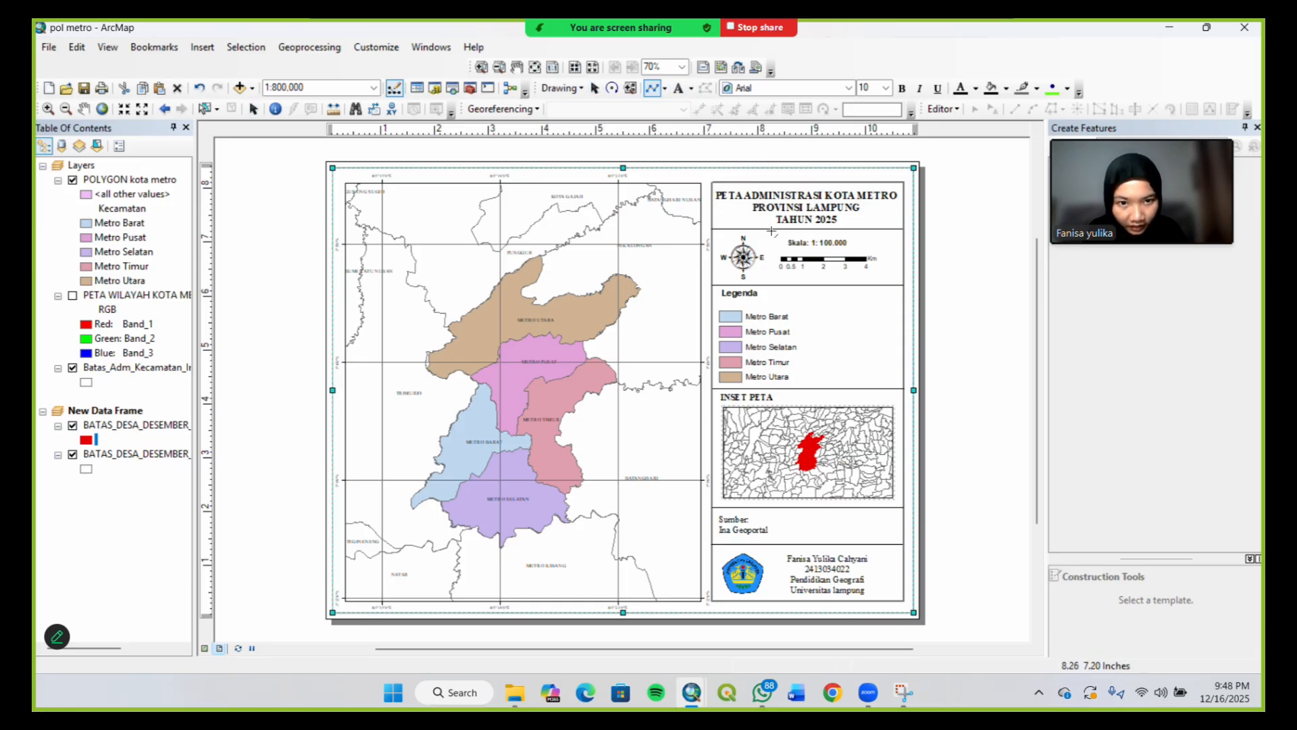
{"action": "left_click", "coordinate": [773, 229]}
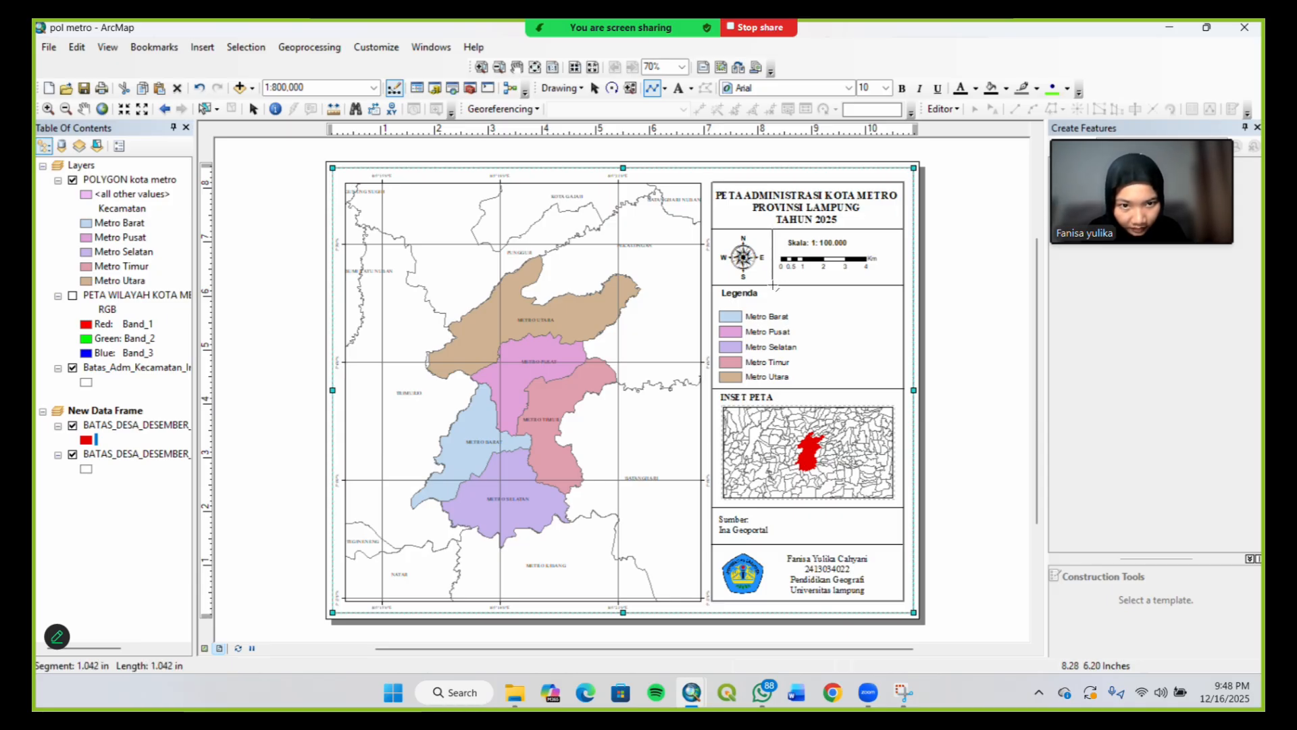
{"action": "double_click", "coordinate": [773, 284]}
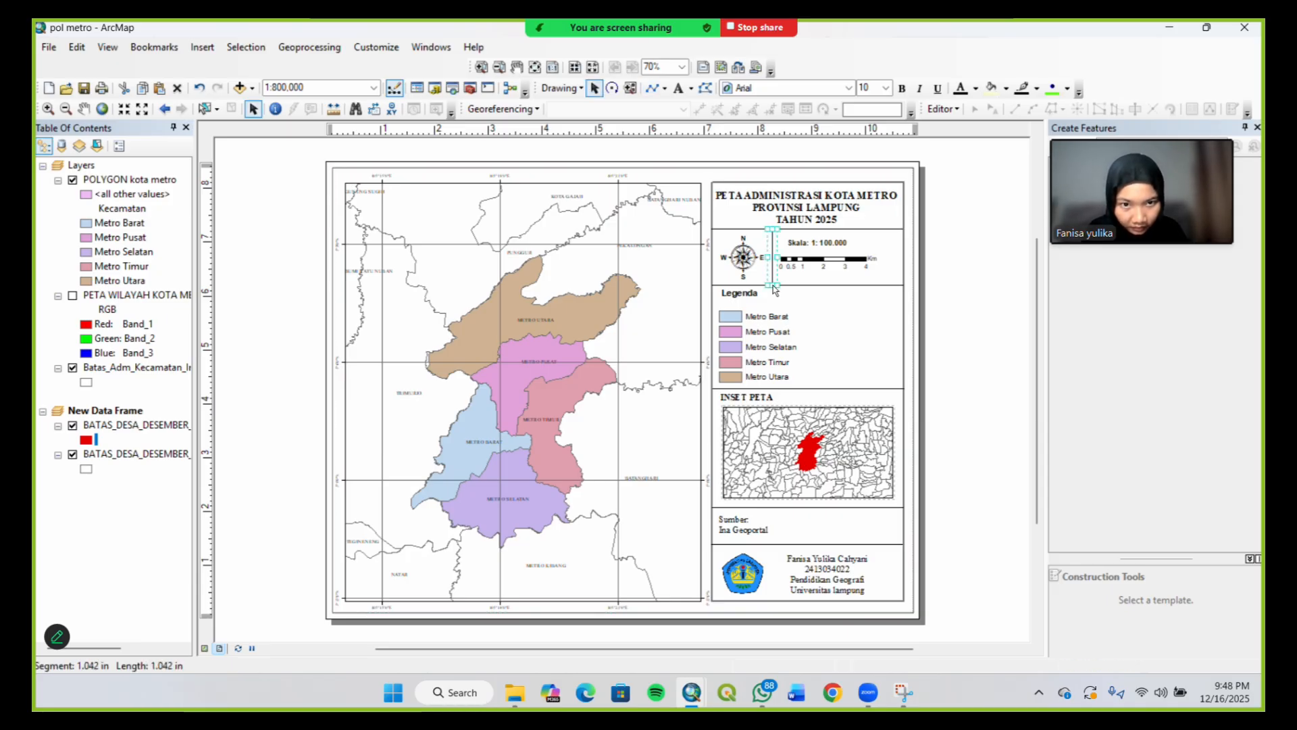
{"action": "left_click", "coordinate": [978, 290]}
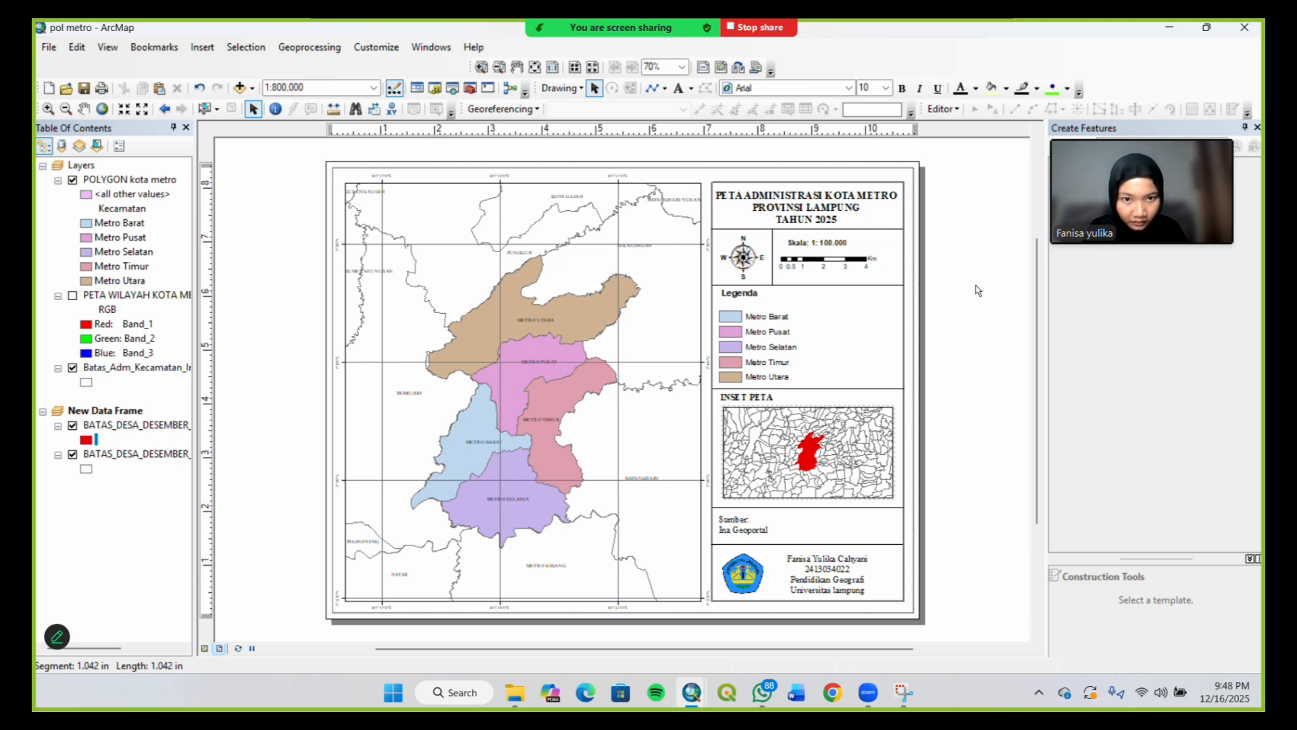